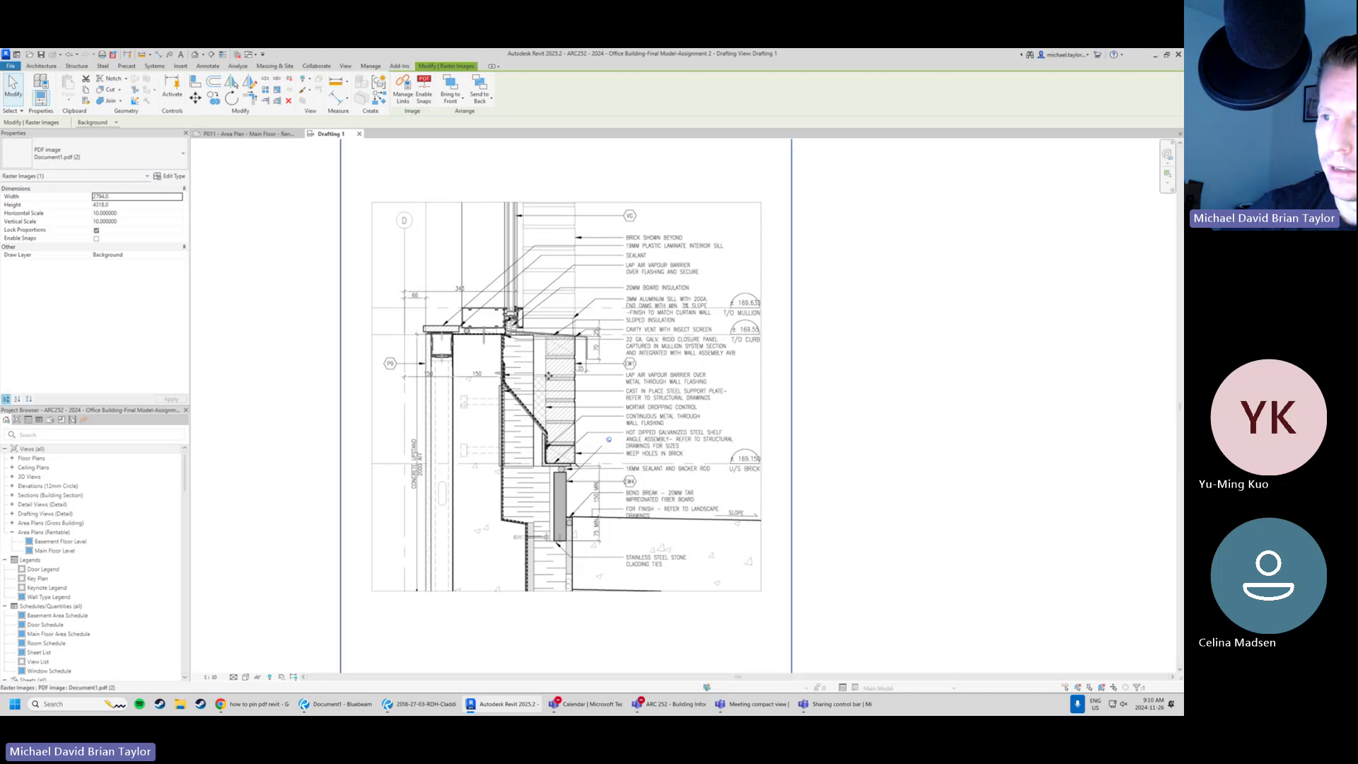
# Delete the imported PDF image from the drafting view and close the Drafting 1 view.
pyautogui.scroll(-1, 549, 376)
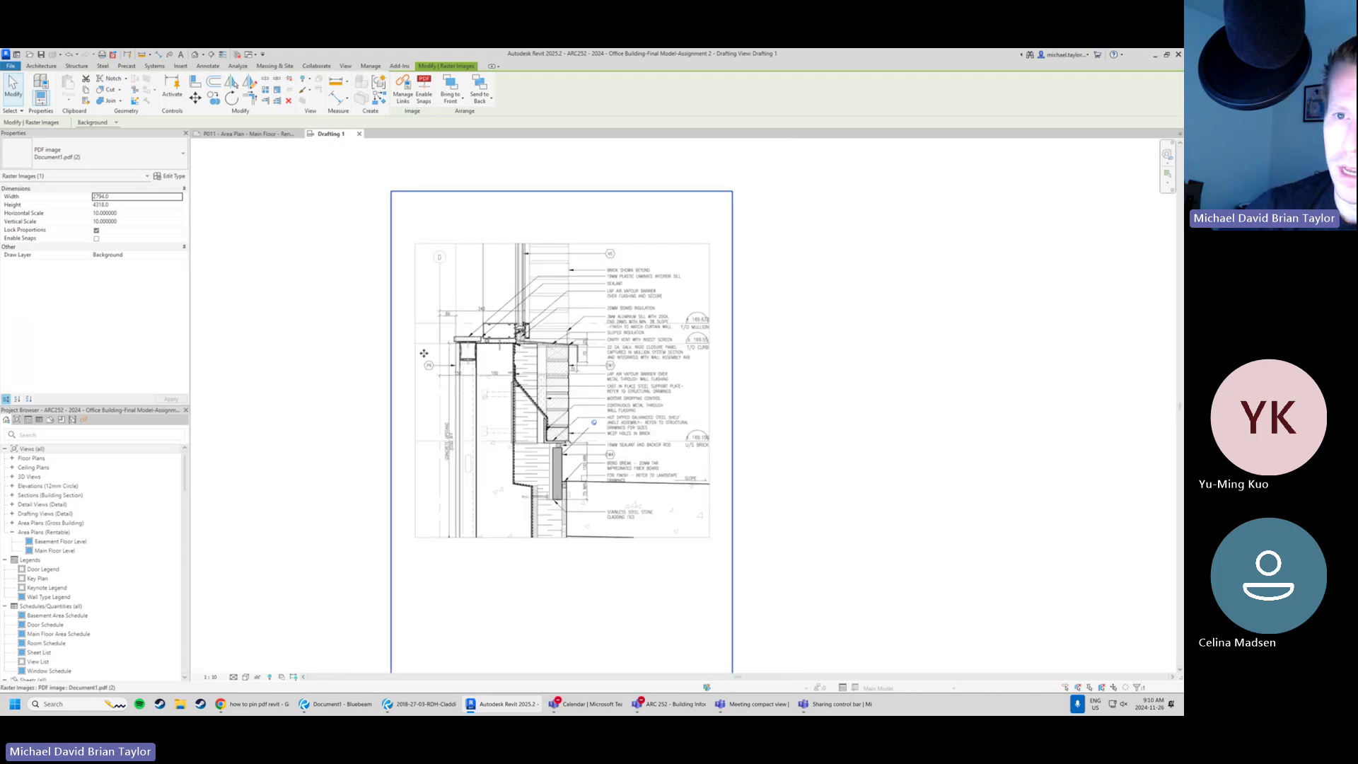
pyautogui.click(341, 361)
pyautogui.click(563, 363)
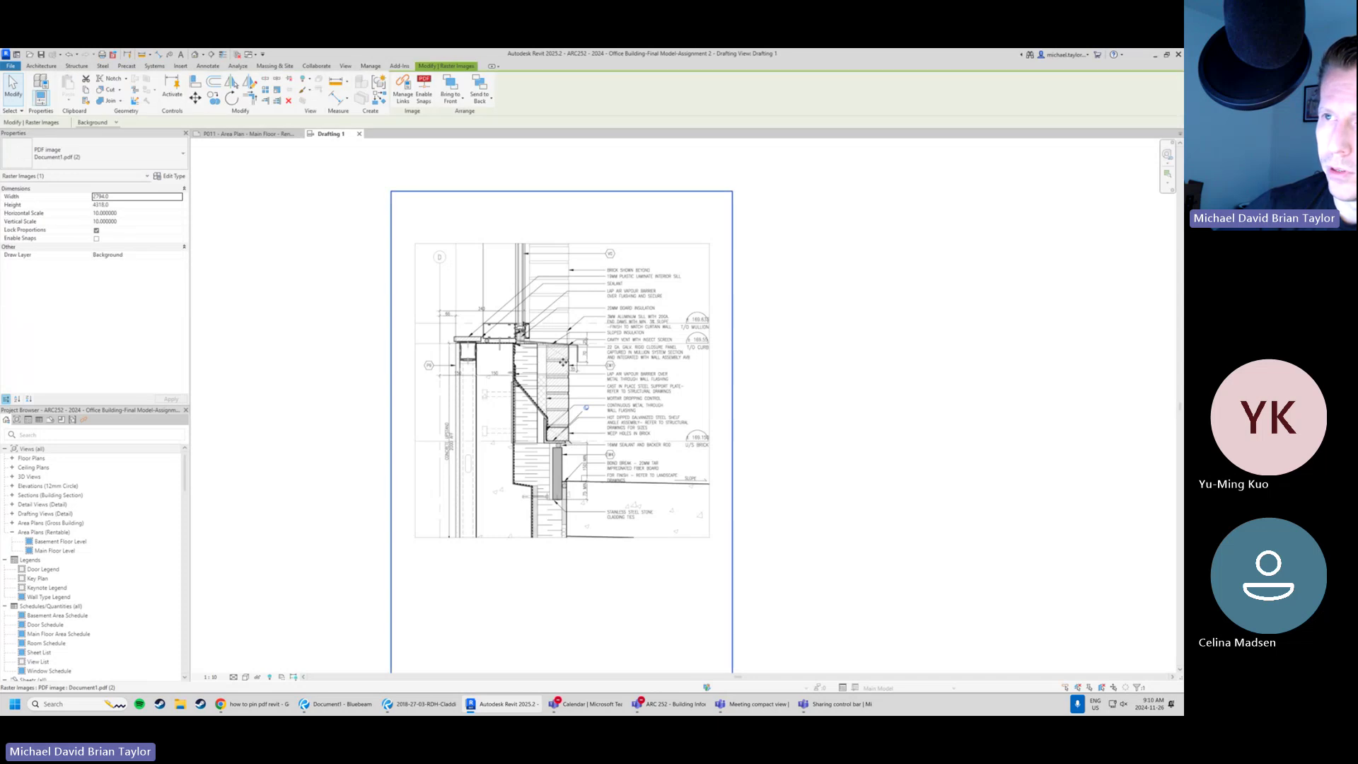
pyautogui.click(289, 79)
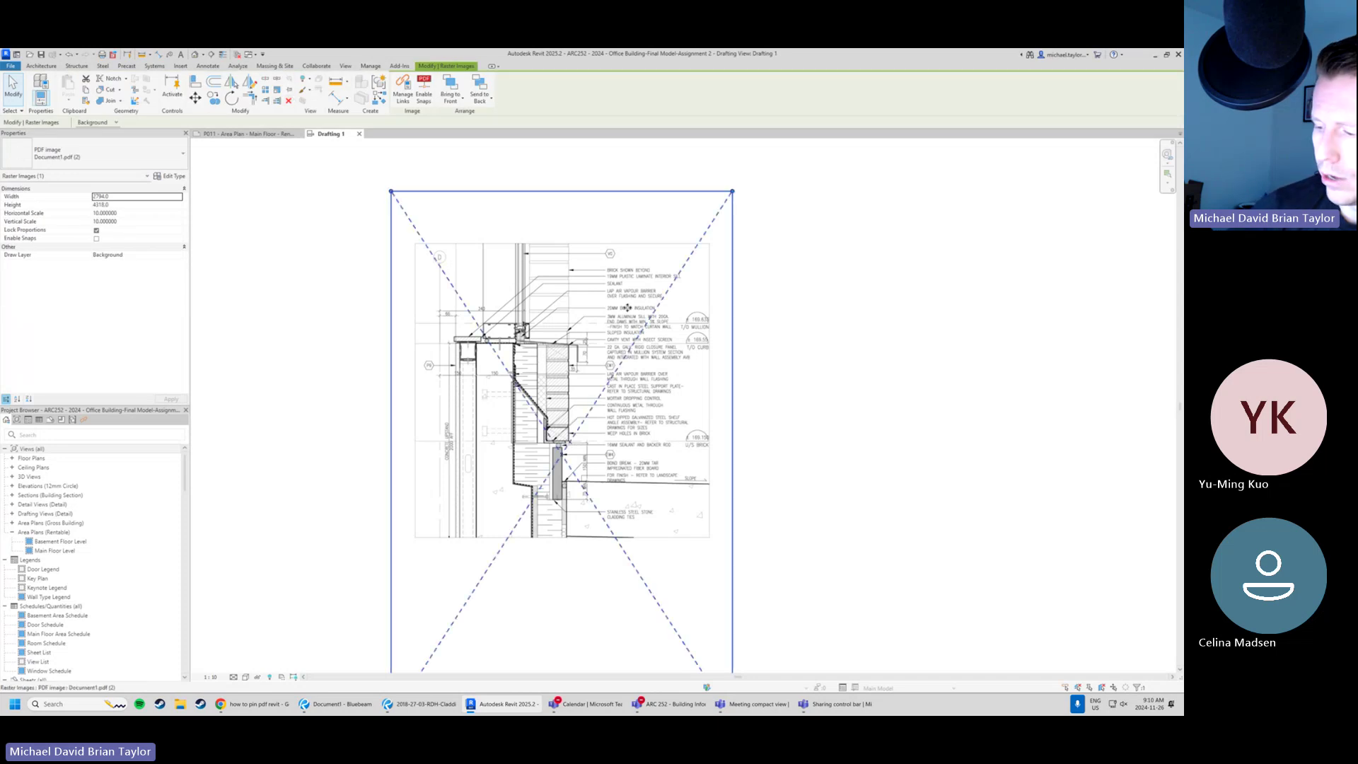
pyautogui.press('Delete')
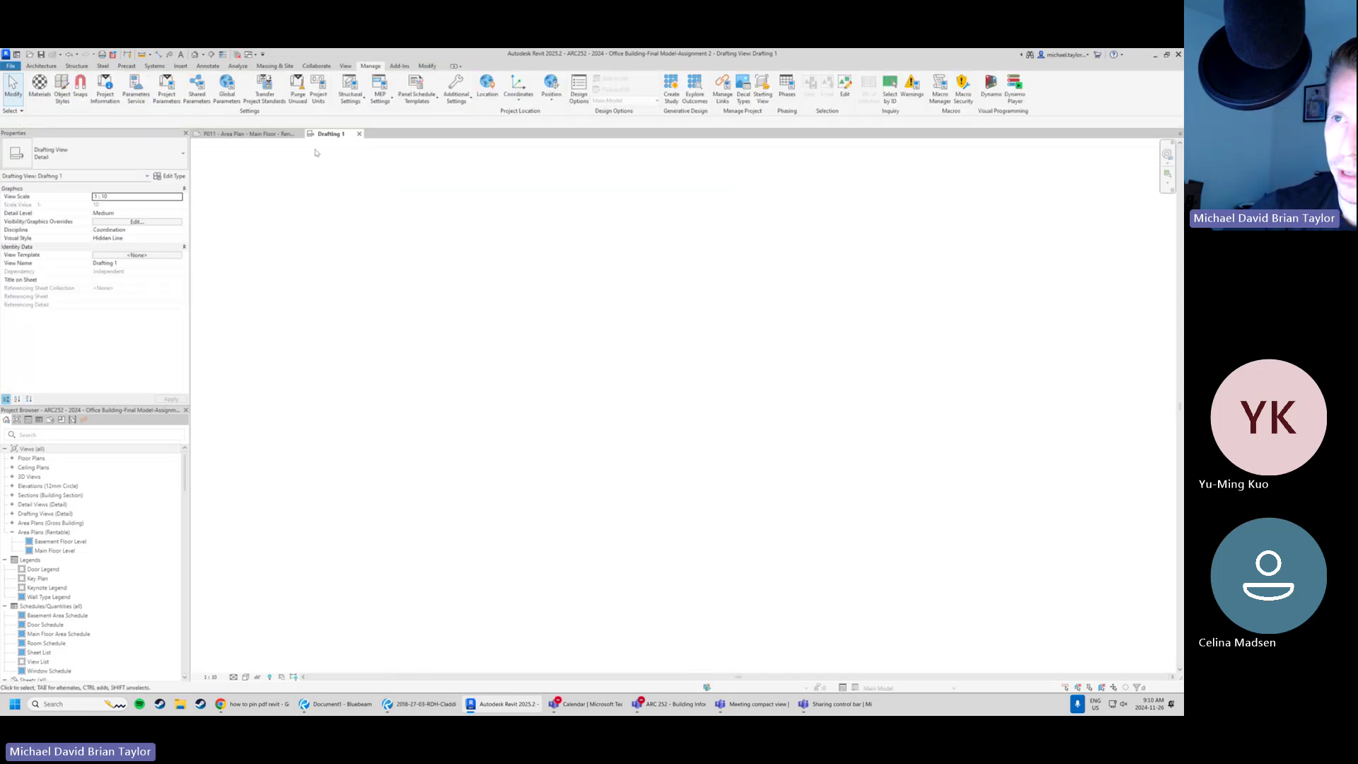
pyautogui.click(360, 134)
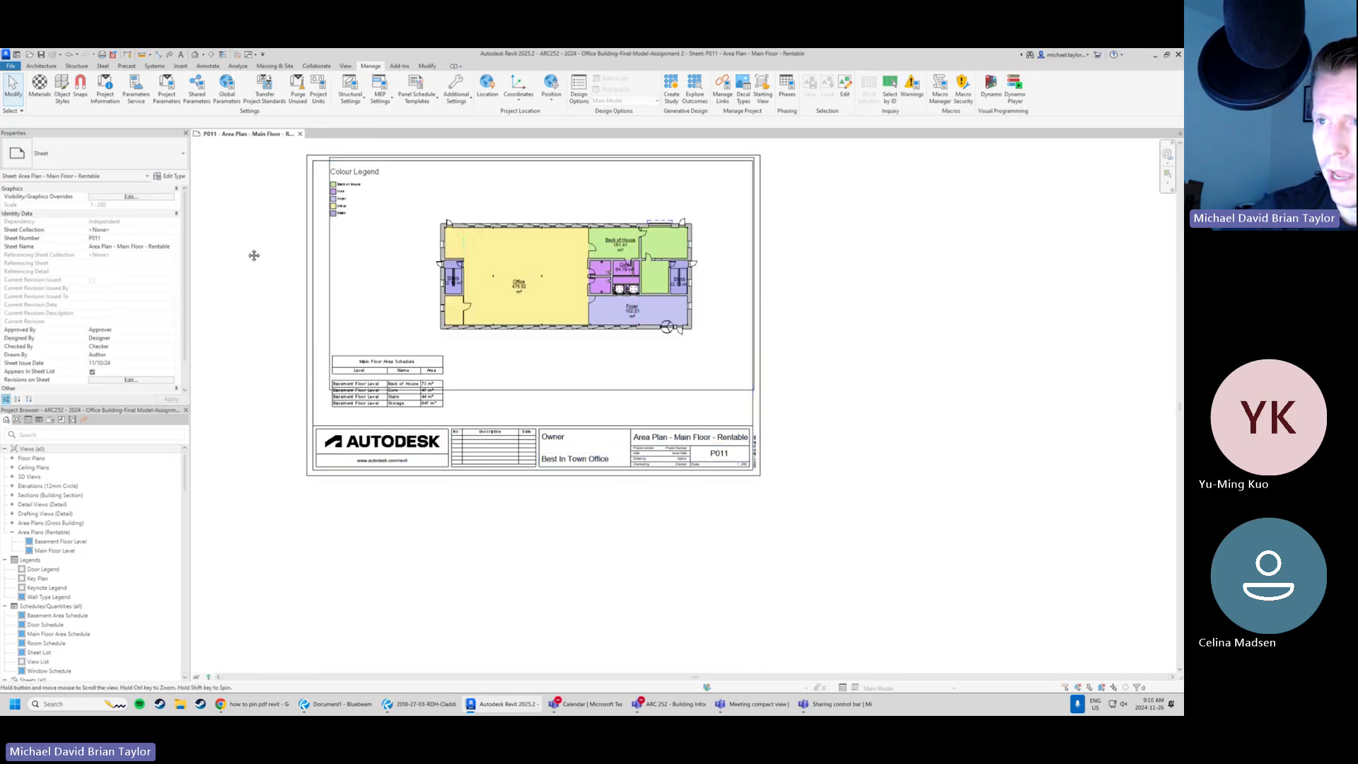
# Switch to Bluebeam Revu and bring up the 5.1 Architectural Drawings 100CD document.
pyautogui.moveTo(254, 255); pyautogui.dragTo(262, 285, button='middle')
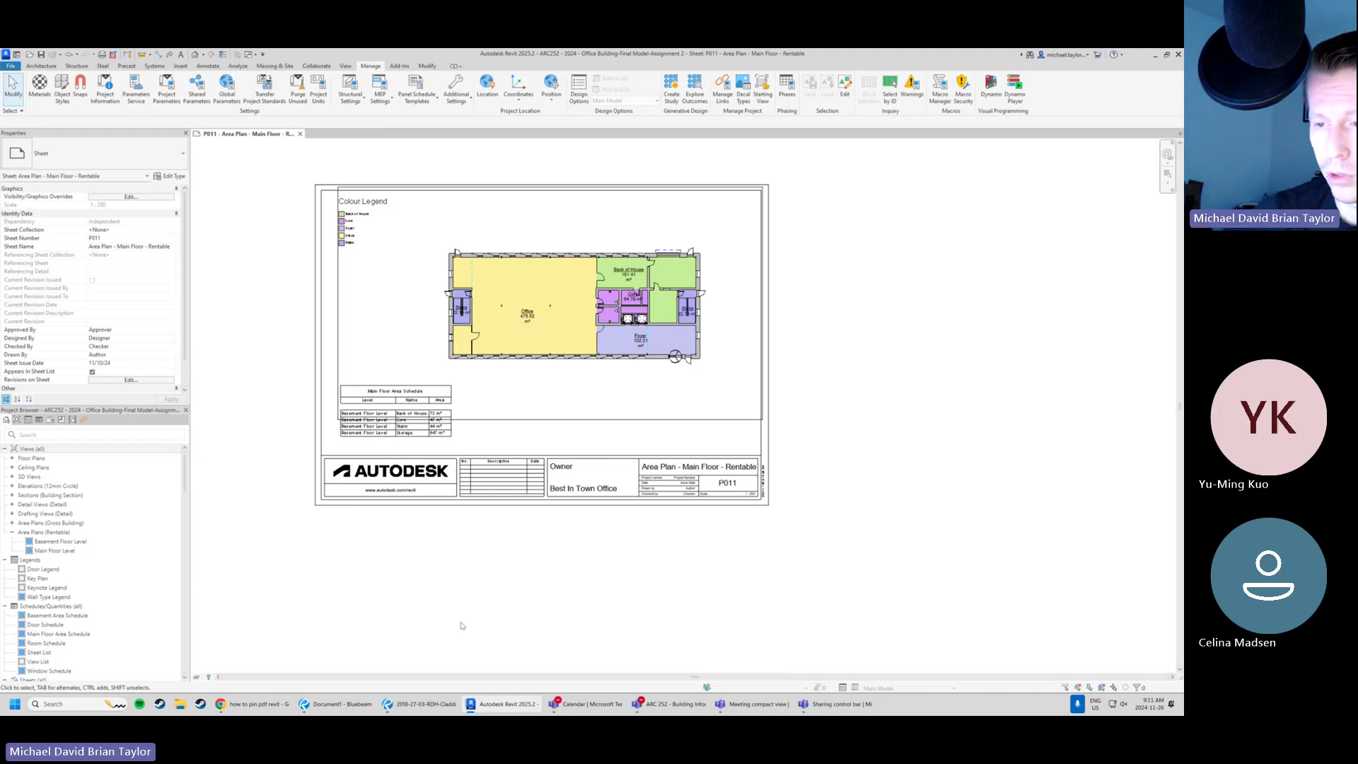
pyautogui.click(336, 704)
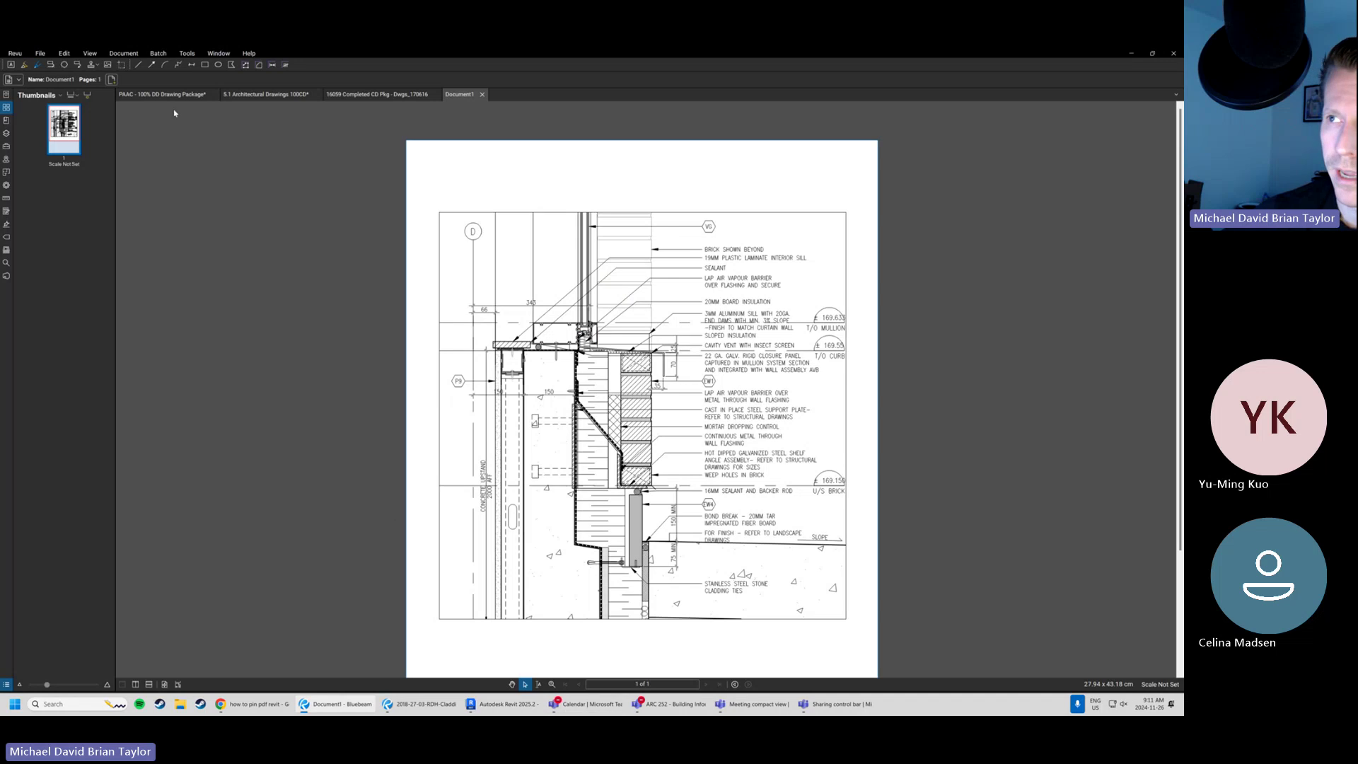
pyautogui.click(280, 95)
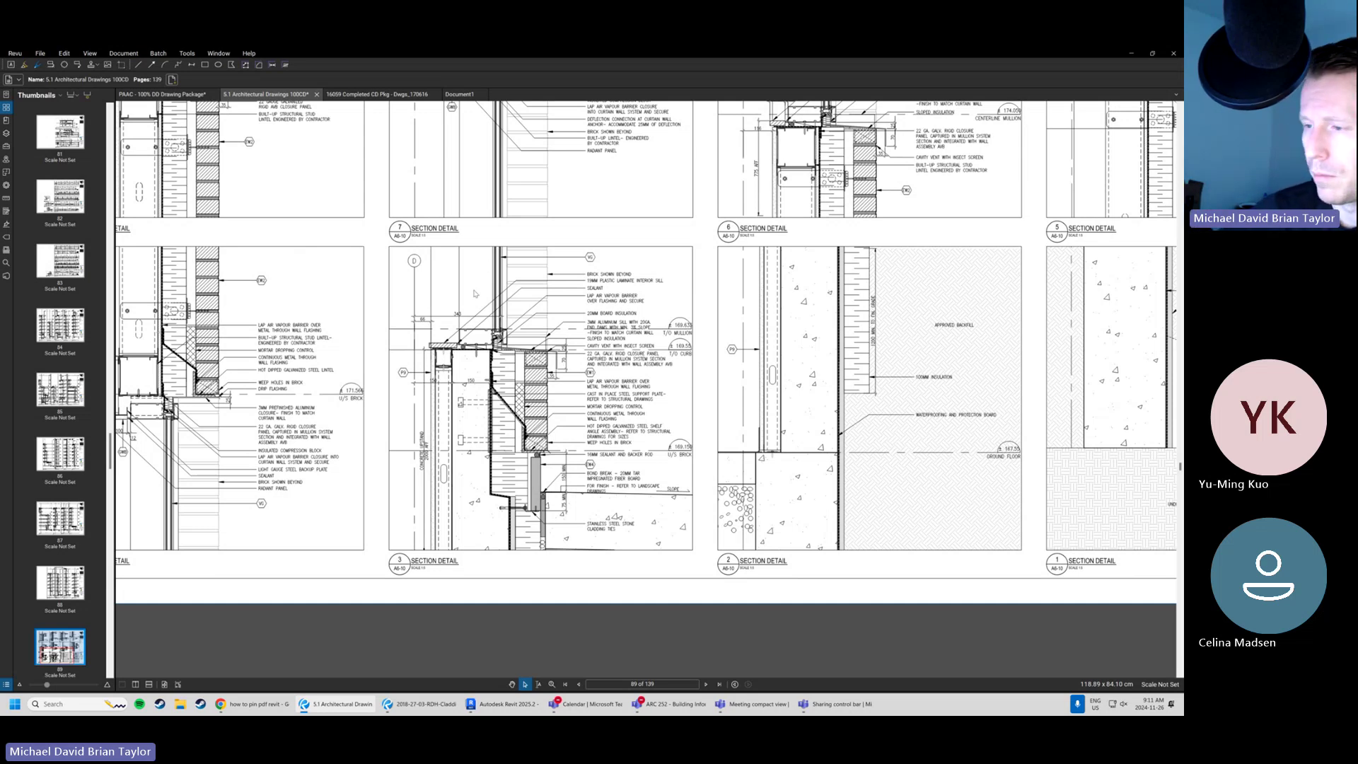
# Examine the section details on sheet A6-10, concentrating on section detail 3.
pyautogui.scroll(-5, 584, 354)
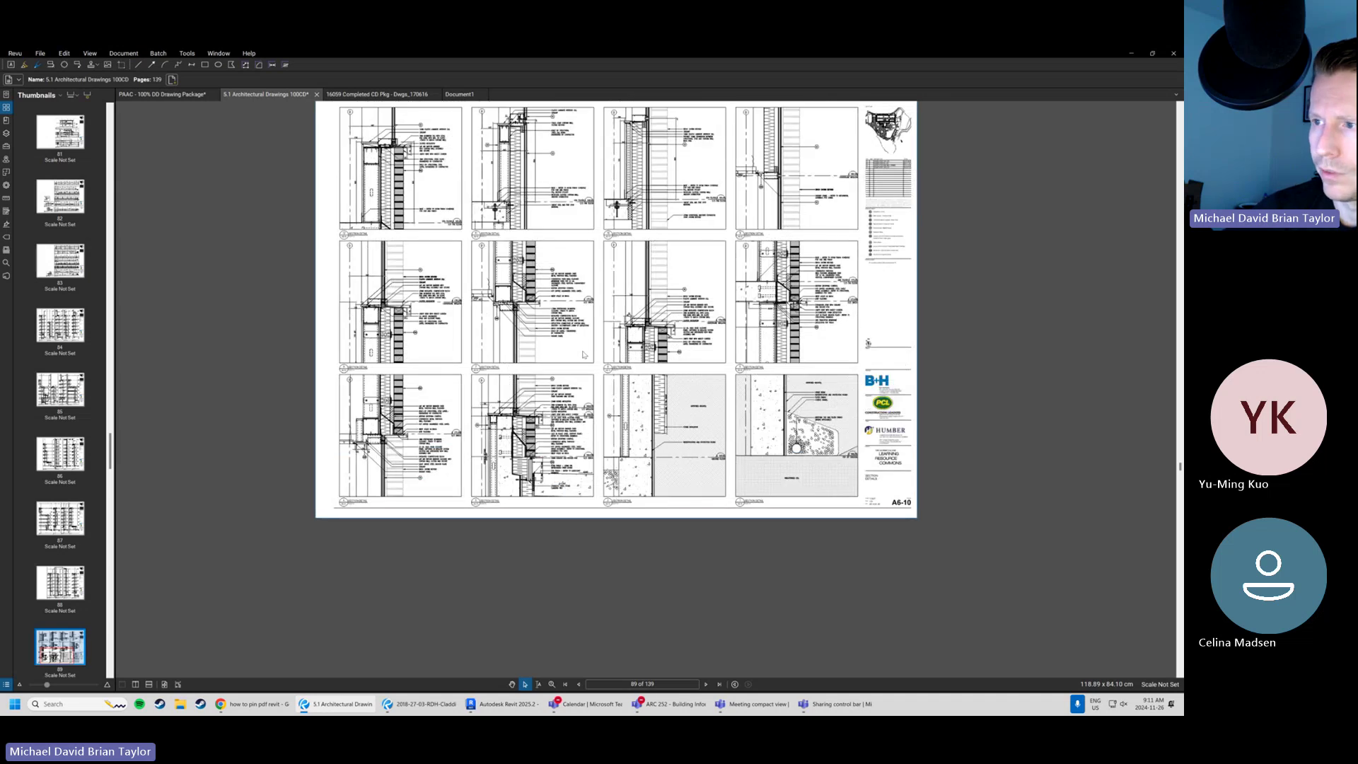
pyautogui.moveTo(607, 311); pyautogui.dragTo(592, 354, button='middle')
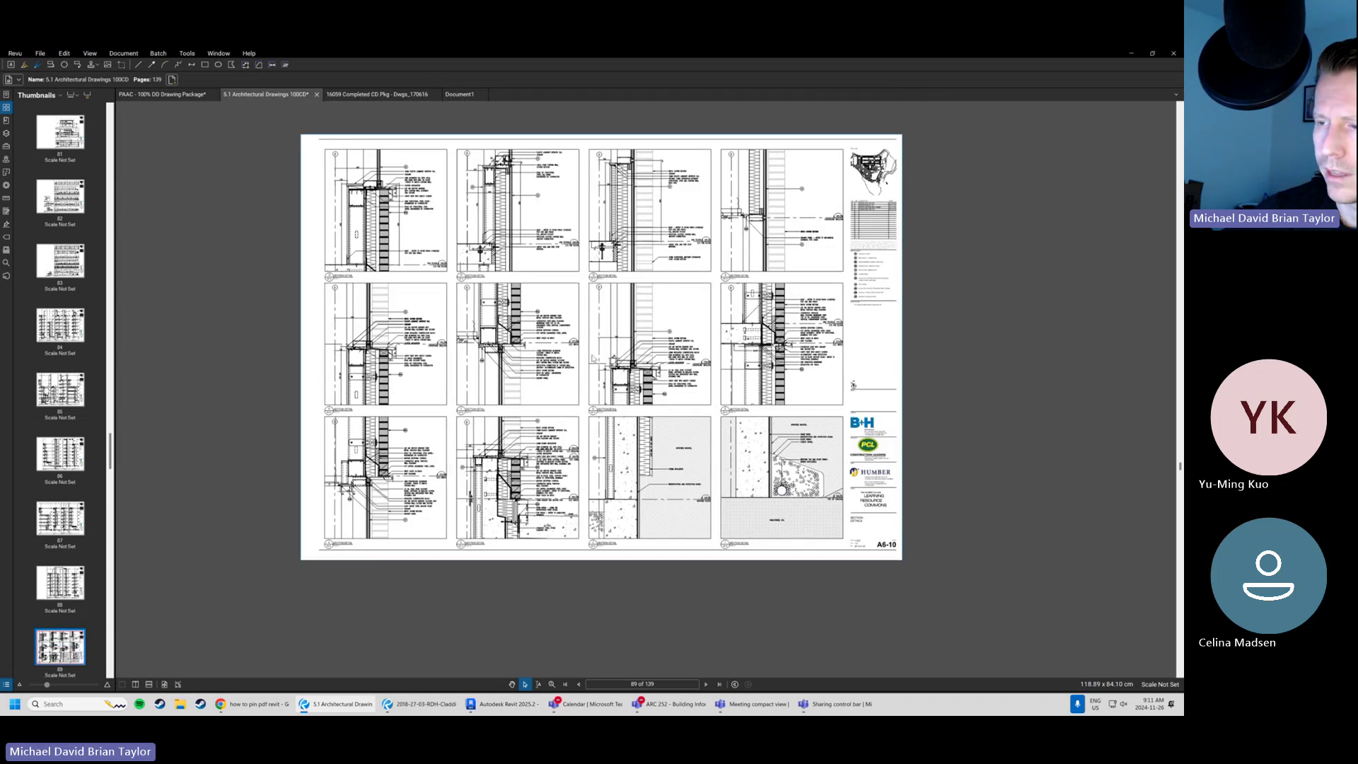
pyautogui.scroll(1, 539, 387)
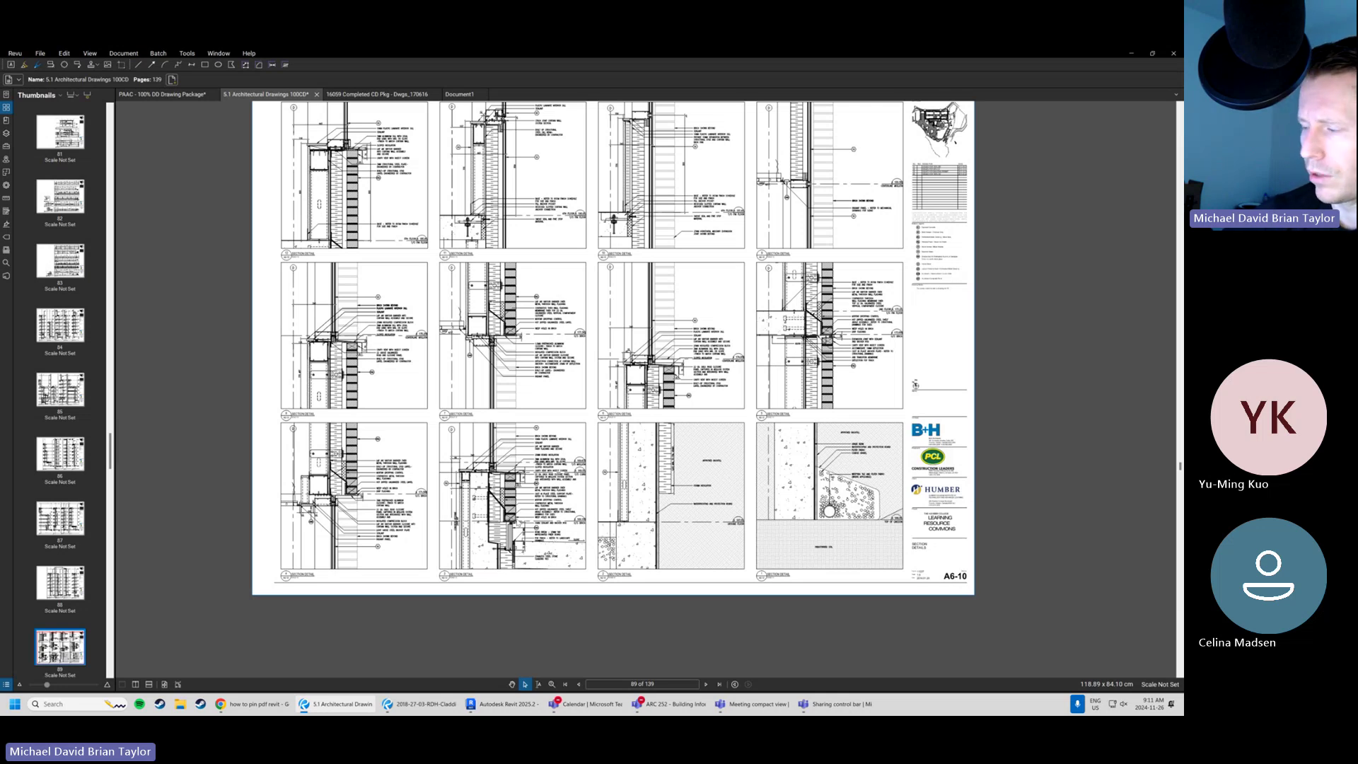
pyautogui.scroll(5, 498, 562)
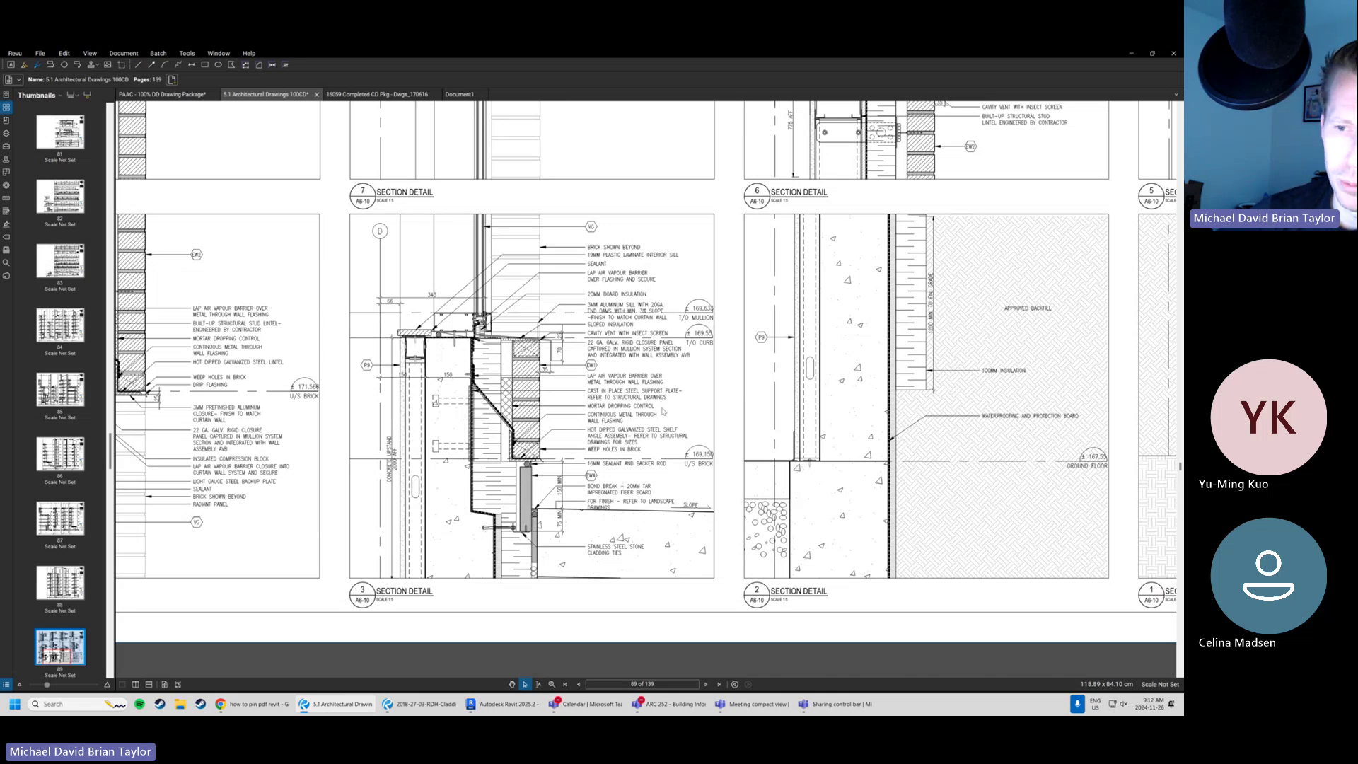
pyautogui.moveTo(365, 288); pyautogui.dragTo(362, 306, button='middle')
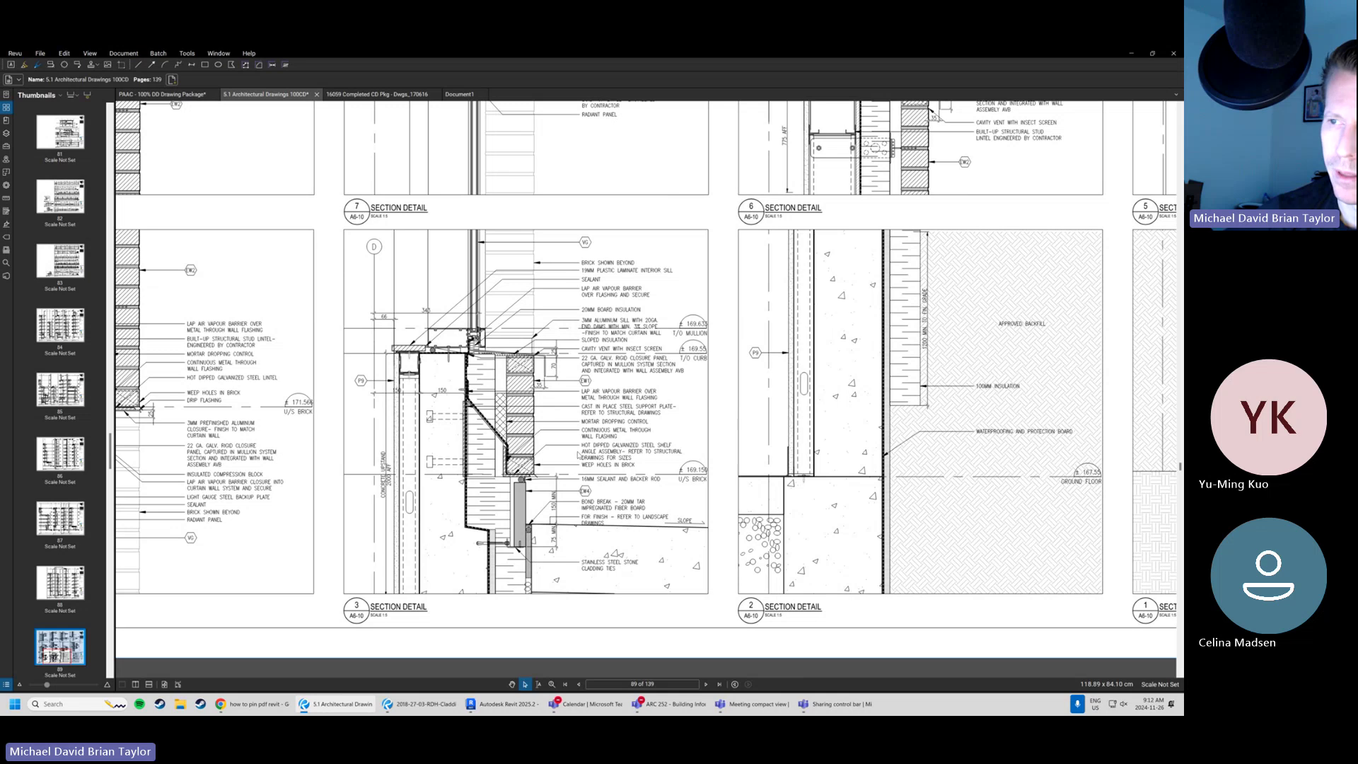
pyautogui.scroll(-2, 577, 453)
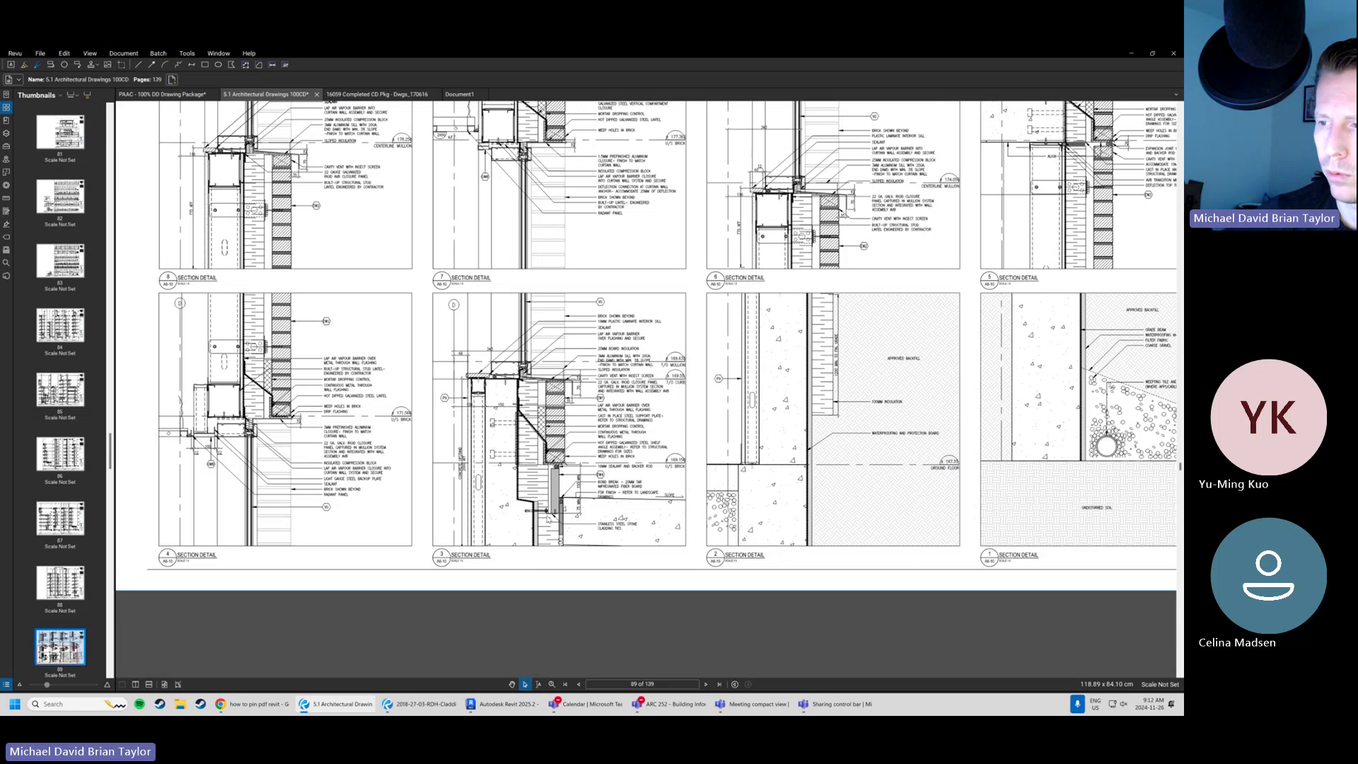
pyautogui.moveTo(622, 431)
pyautogui.mouseDown(button='middle')
pyautogui.moveTo(609, 457)
pyautogui.moveTo(644, 444)
pyautogui.mouseUp(button='middle')
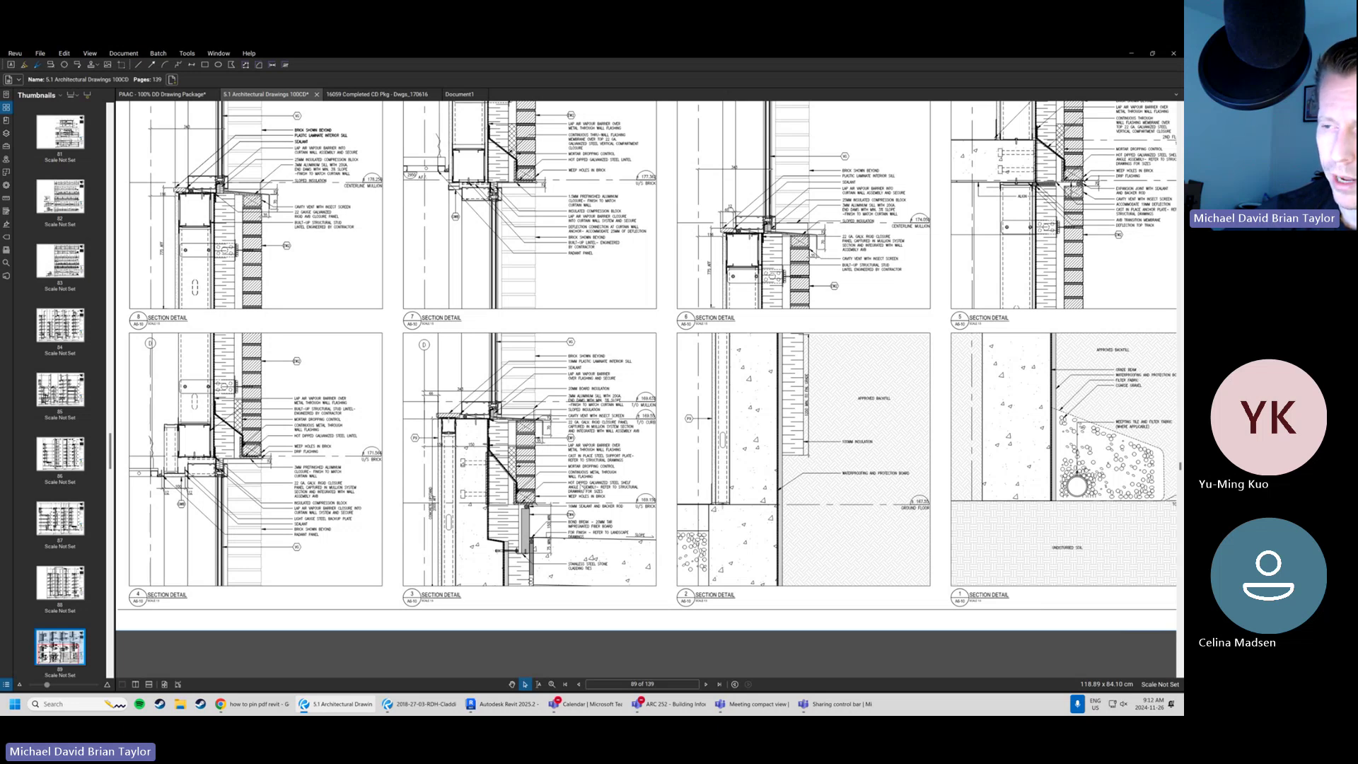
pyautogui.scroll(1, 583, 485)
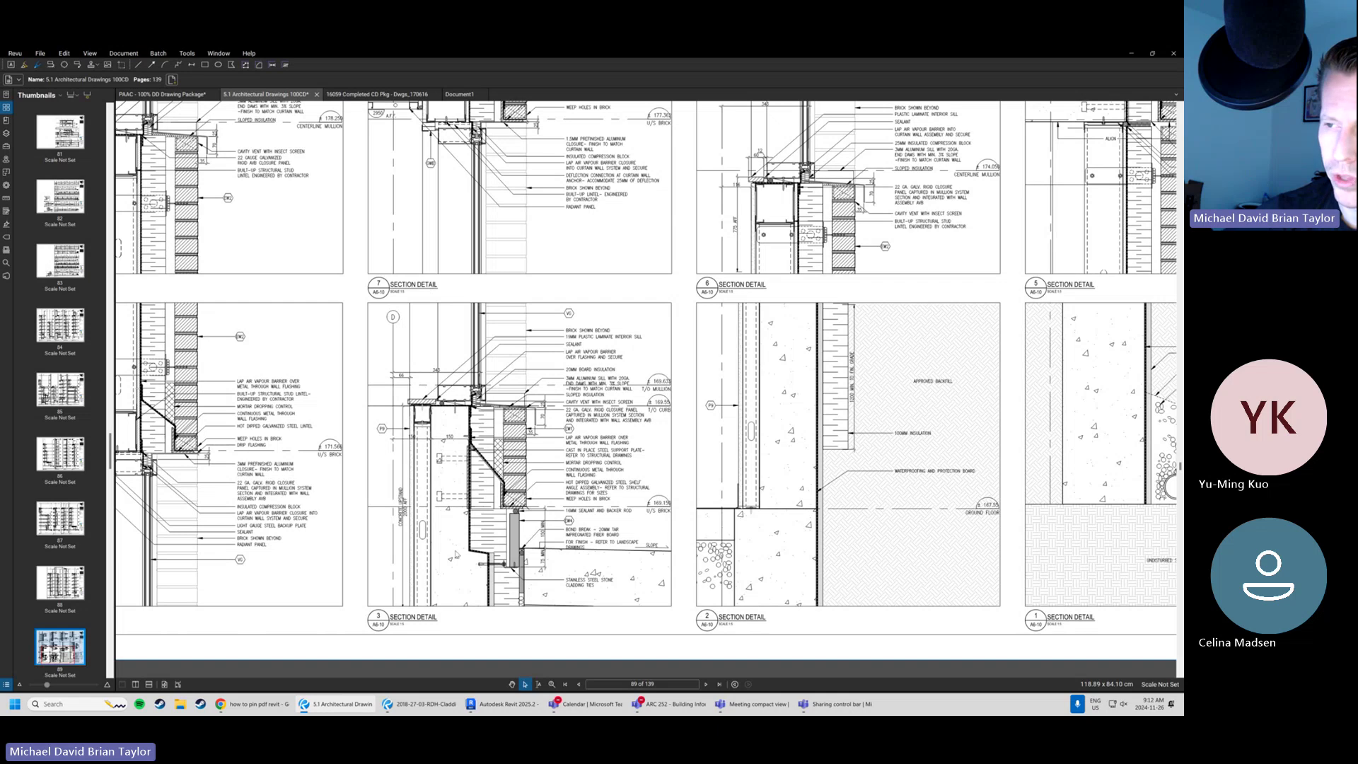
pyautogui.moveTo(456, 555); pyautogui.dragTo(461, 536, button='middle')
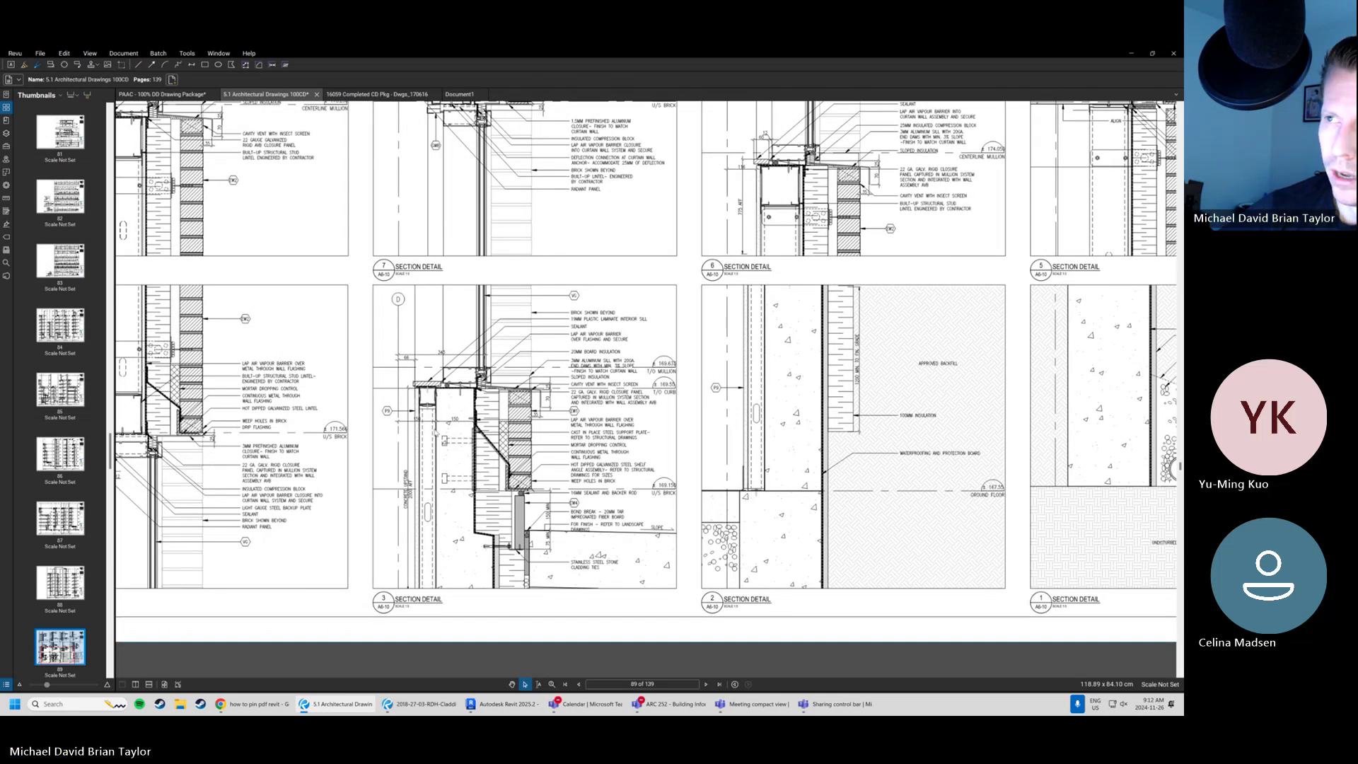
# Outline section detail 3 and its title with a red rectangle markup and remove that markup again.
pyautogui.moveTo(565, 507); pyautogui.dragTo(548, 480, button='middle')
pyautogui.press('r')
pyautogui.moveTo(342, 254); pyautogui.dragTo(667, 589)
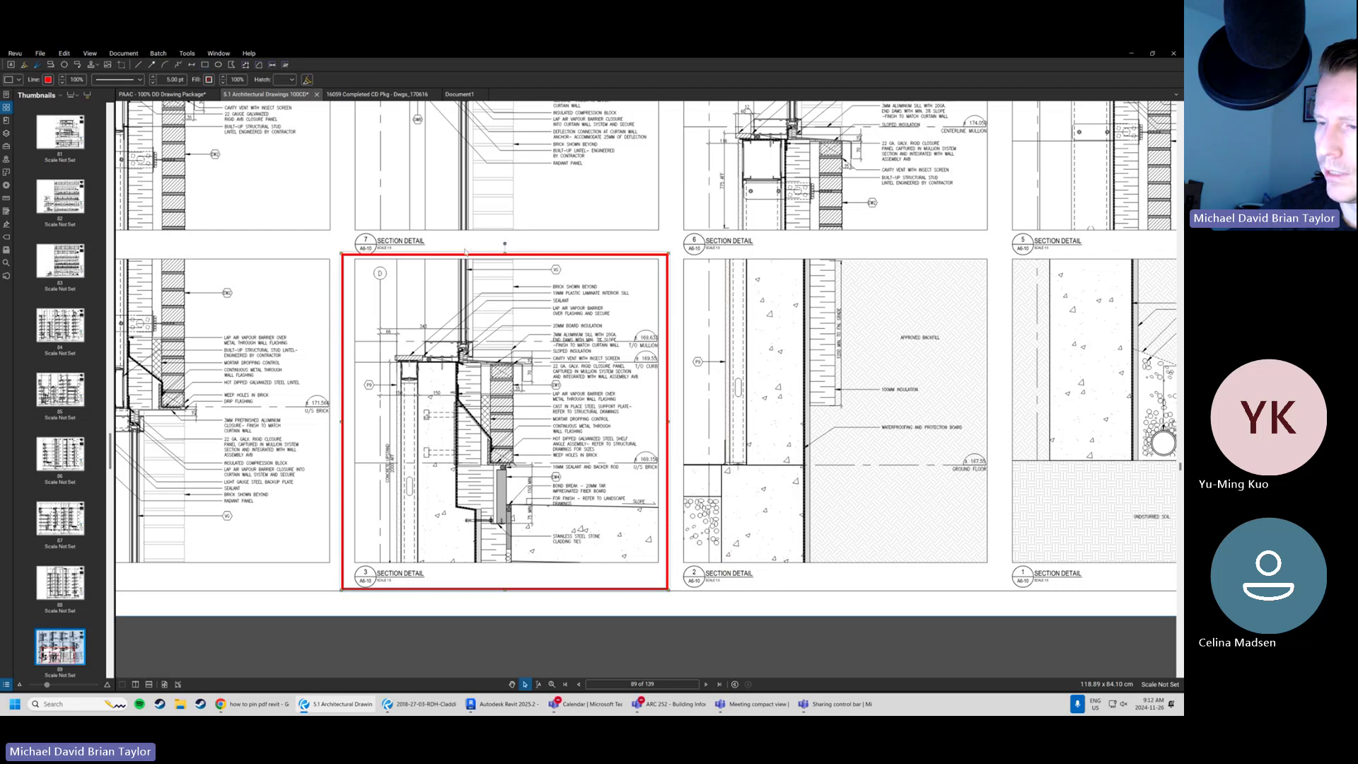
pyautogui.press('Delete')
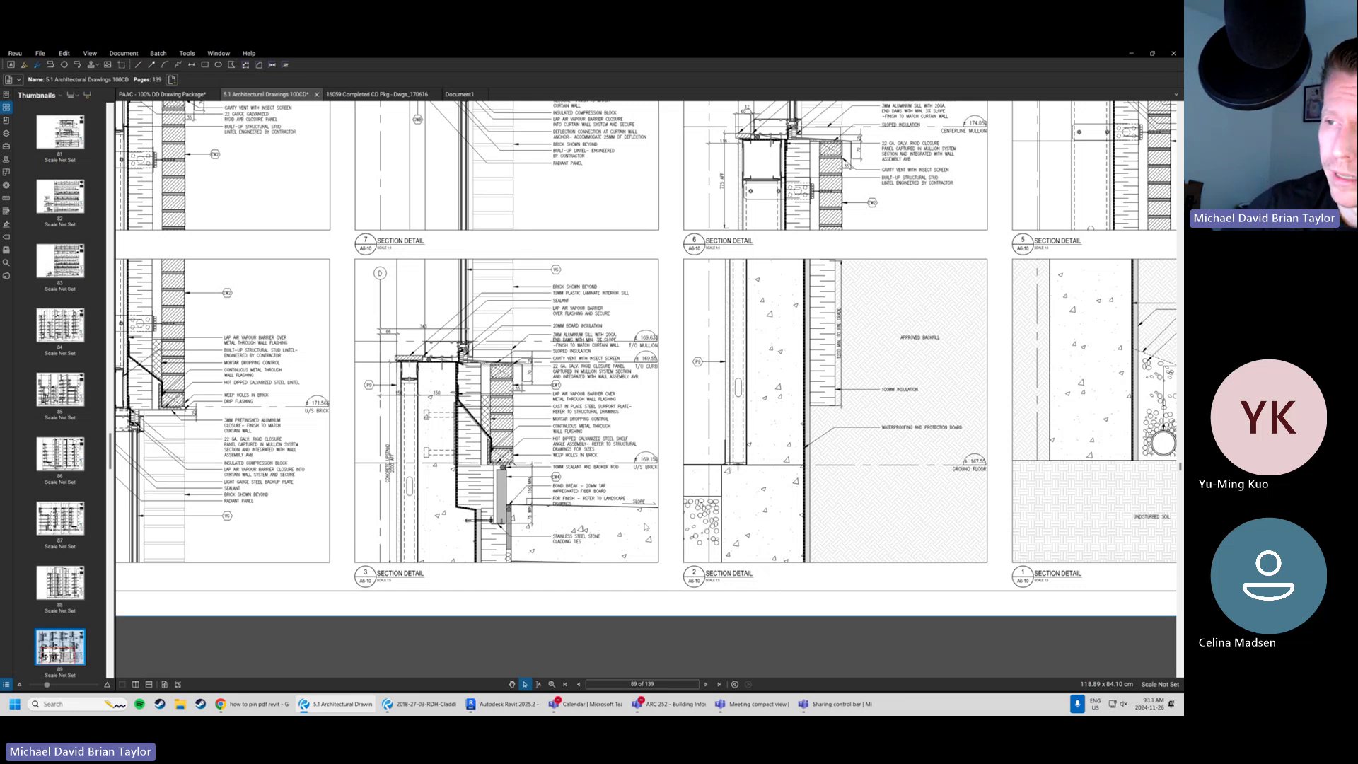
pyautogui.moveTo(544, 429); pyautogui.dragTo(540, 436, button='middle')
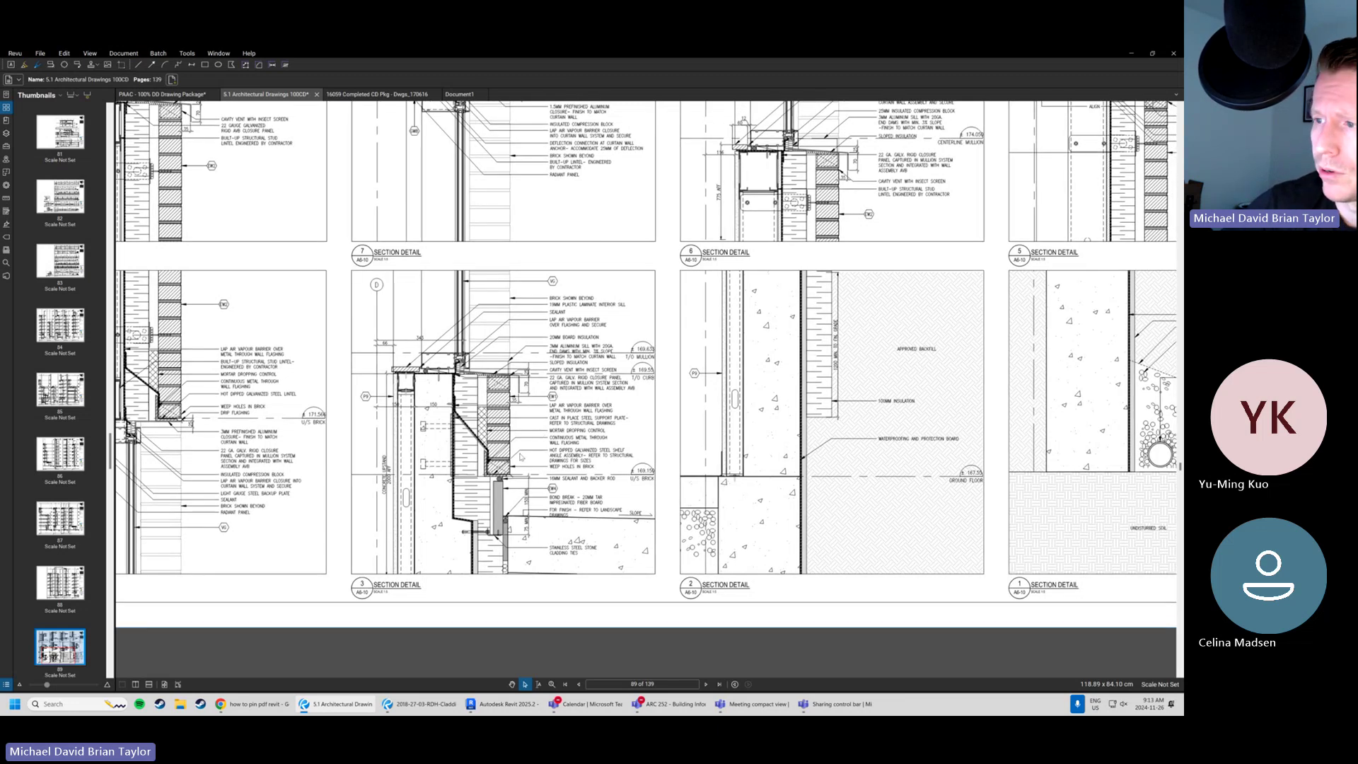
pyautogui.scroll(2, 501, 469)
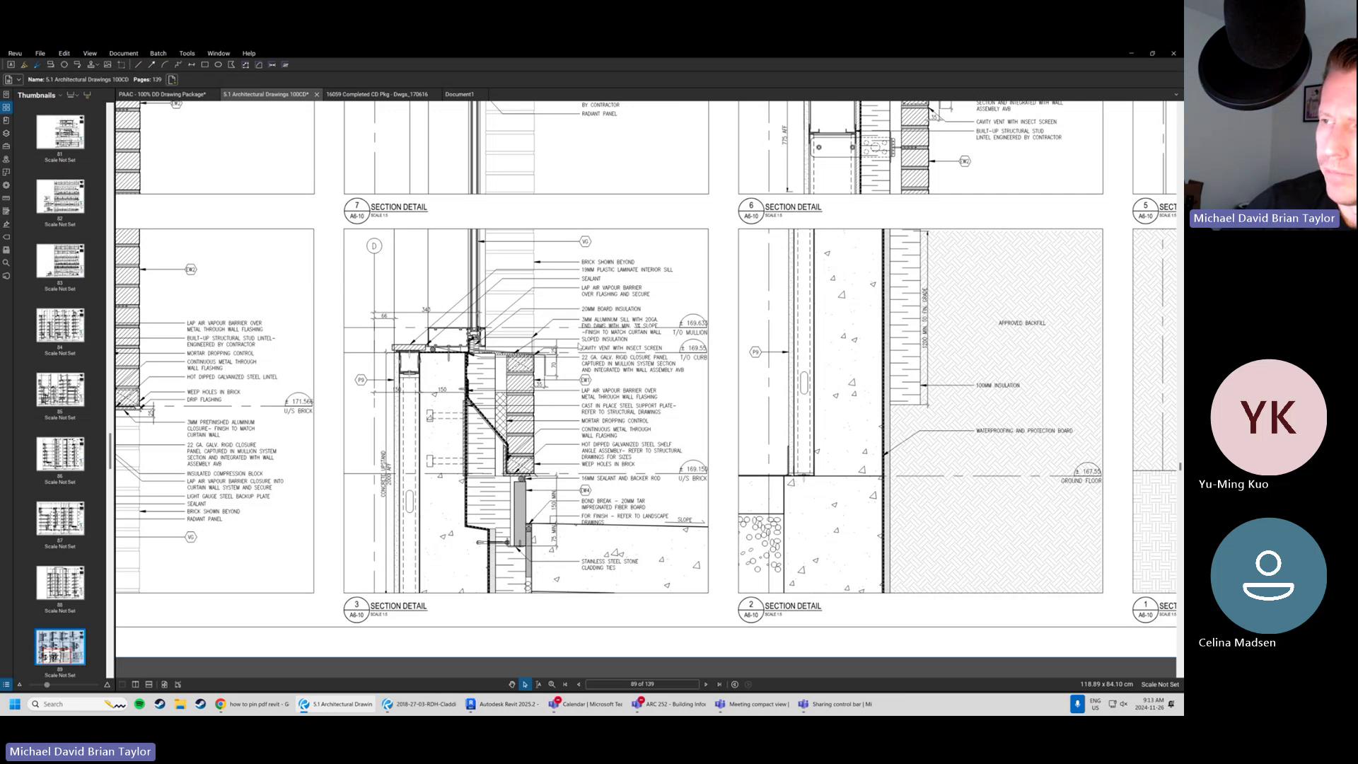
pyautogui.scroll(-1, 578, 347)
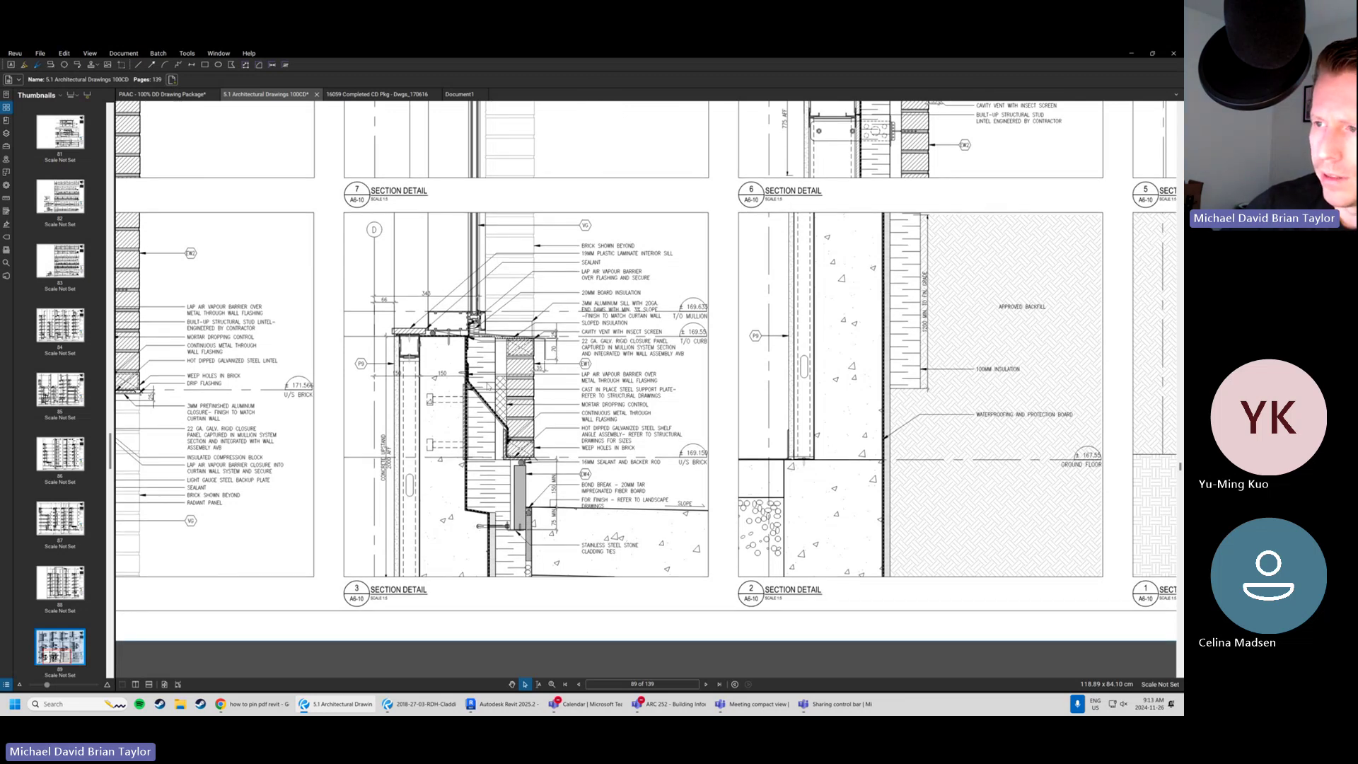
pyautogui.moveTo(487, 505); pyautogui.dragTo(486, 507, button='middle')
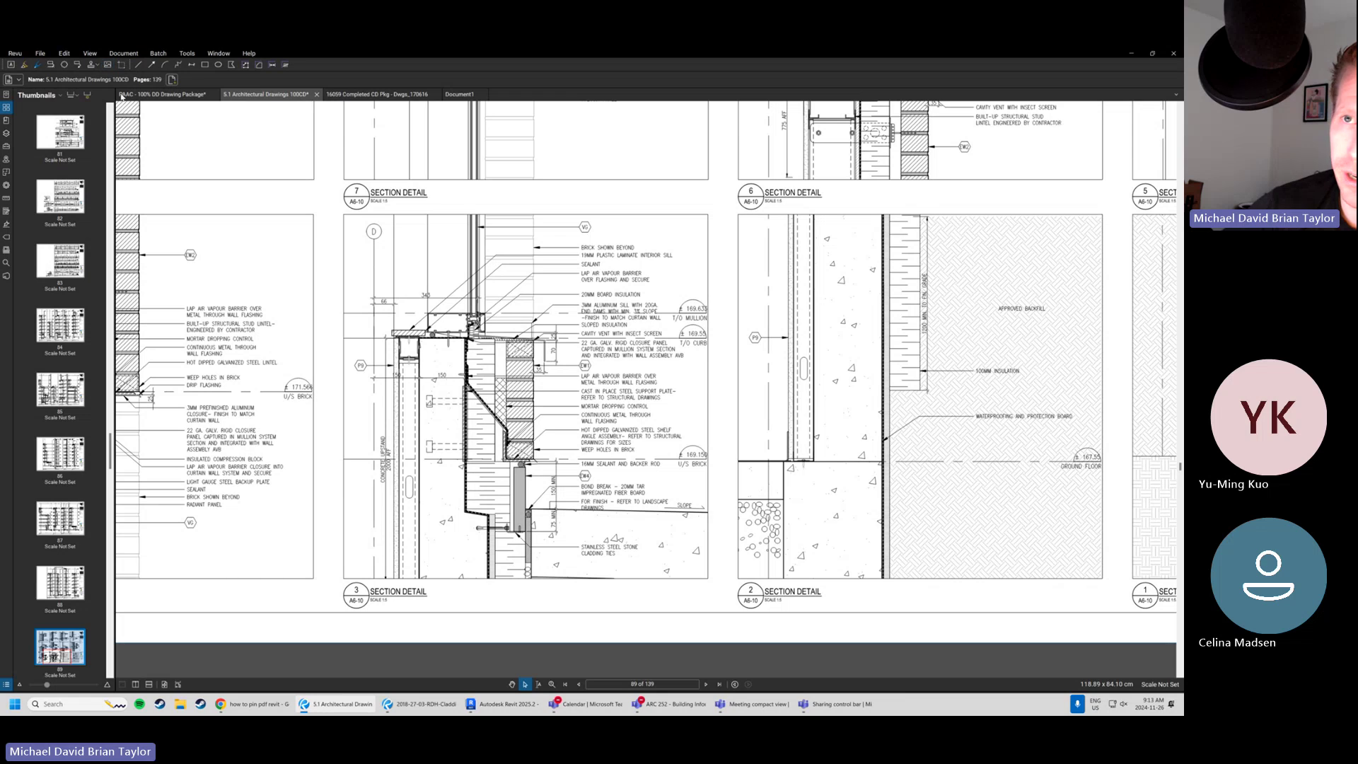
# Create a new blank one-page portrait PDF from the 11 x 17 template and show the whole page.
pyautogui.click(40, 54)
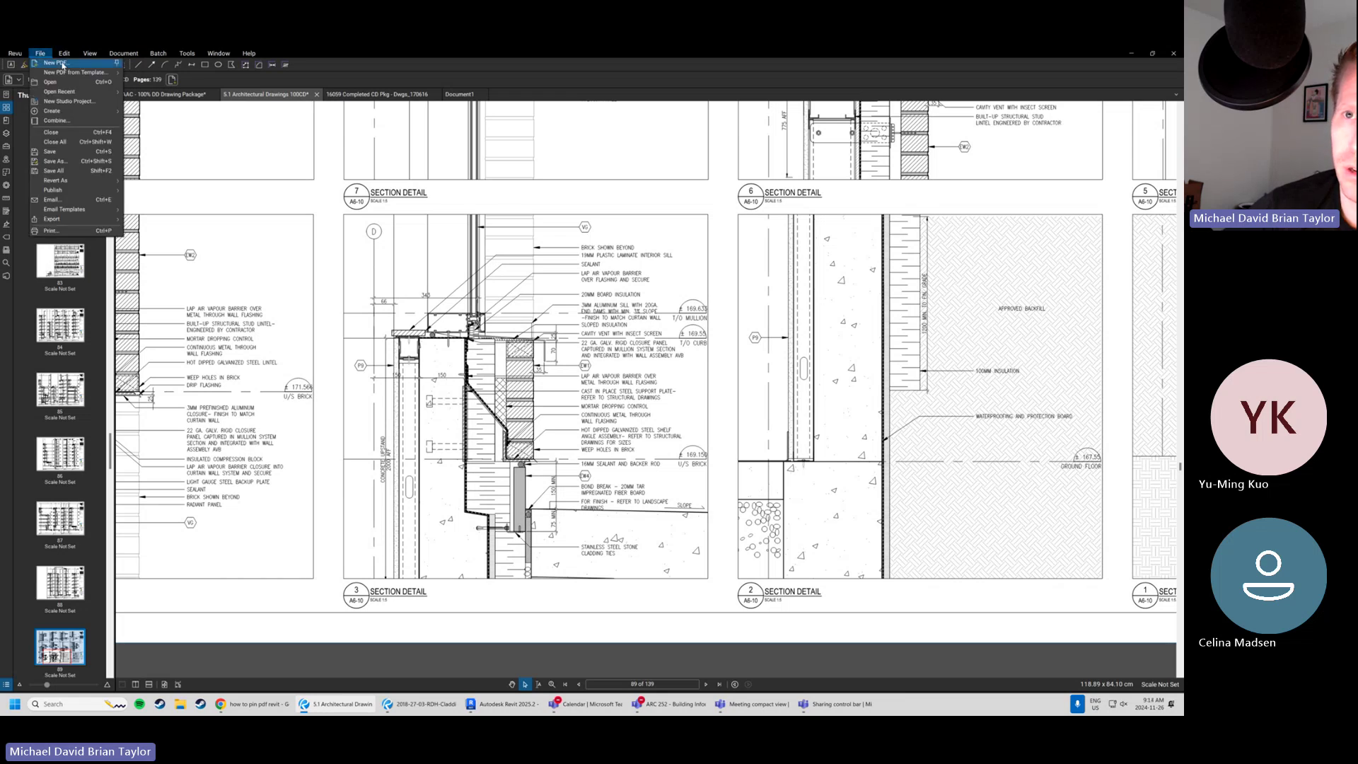
pyautogui.click(60, 64)
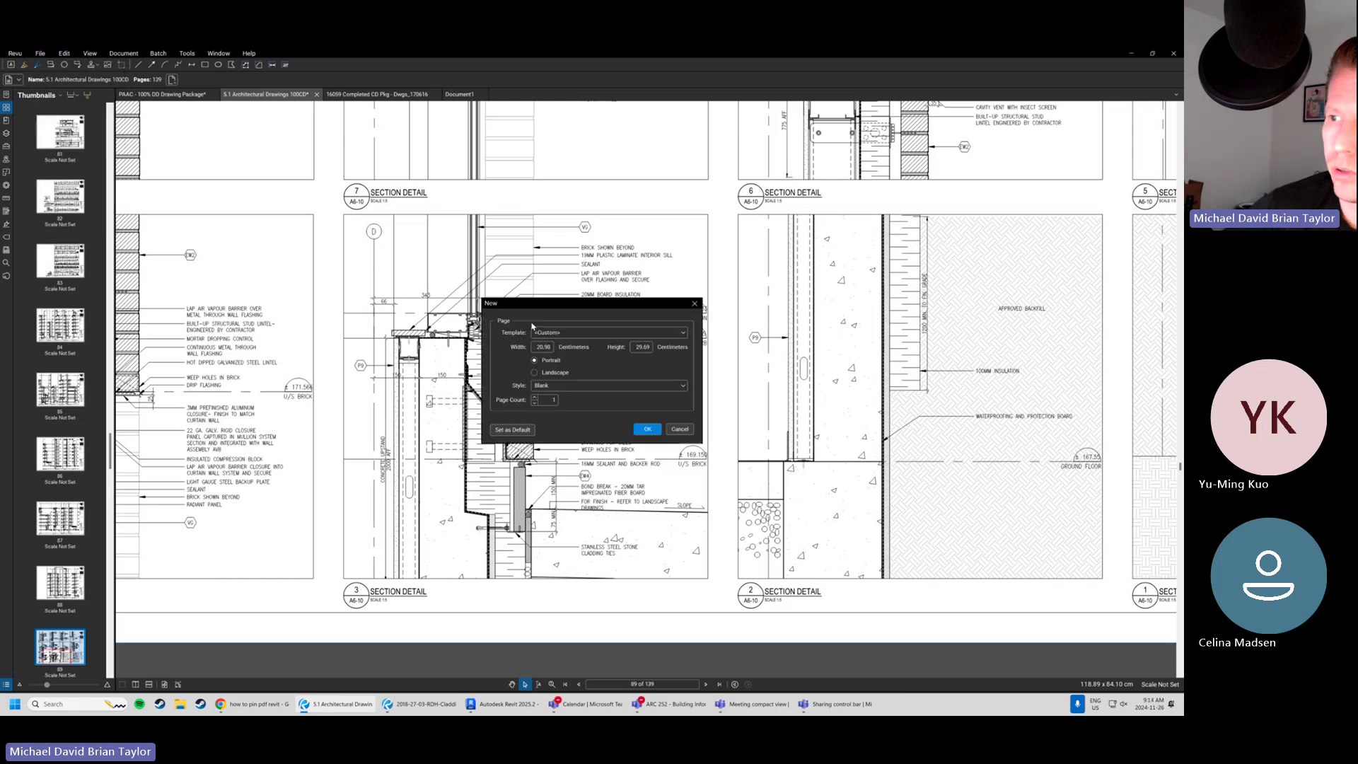
pyautogui.click(675, 333)
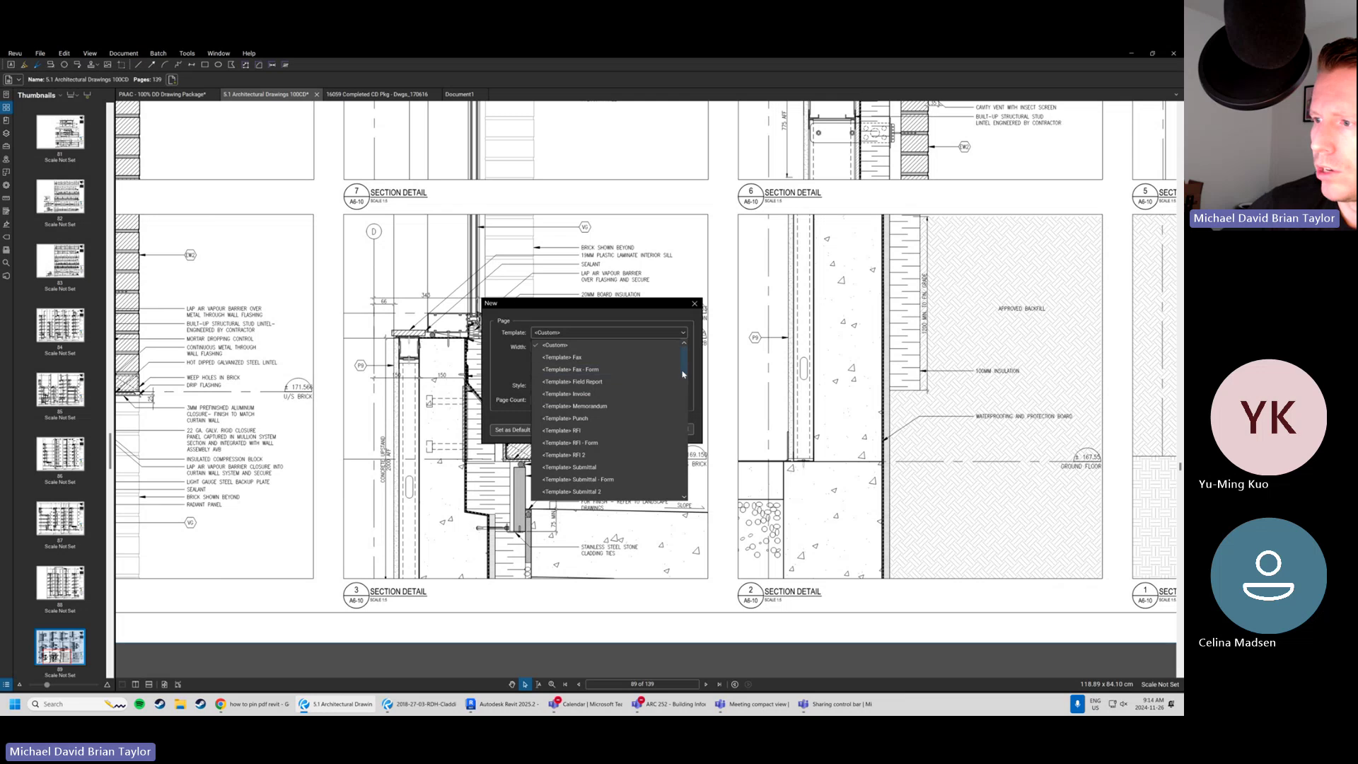
pyautogui.scroll(-4, 676, 375)
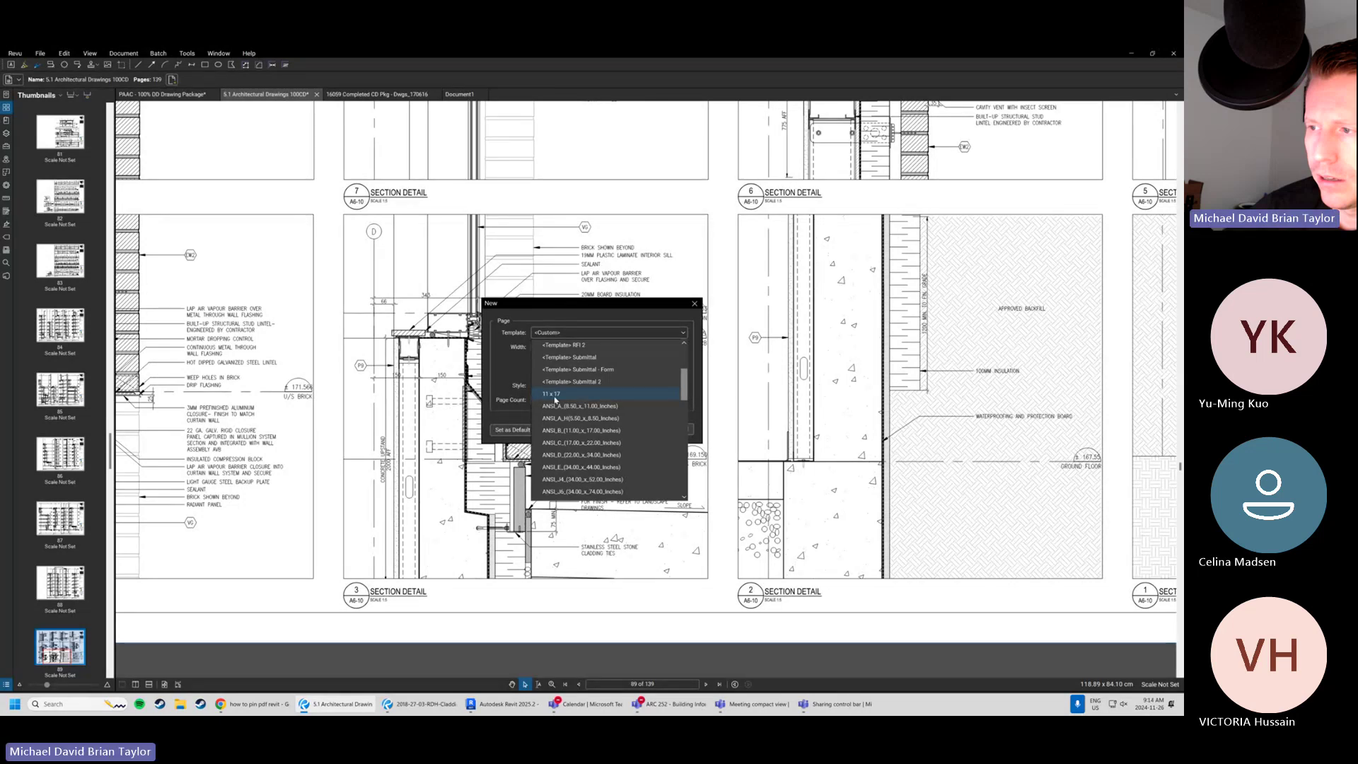
pyautogui.click(571, 398)
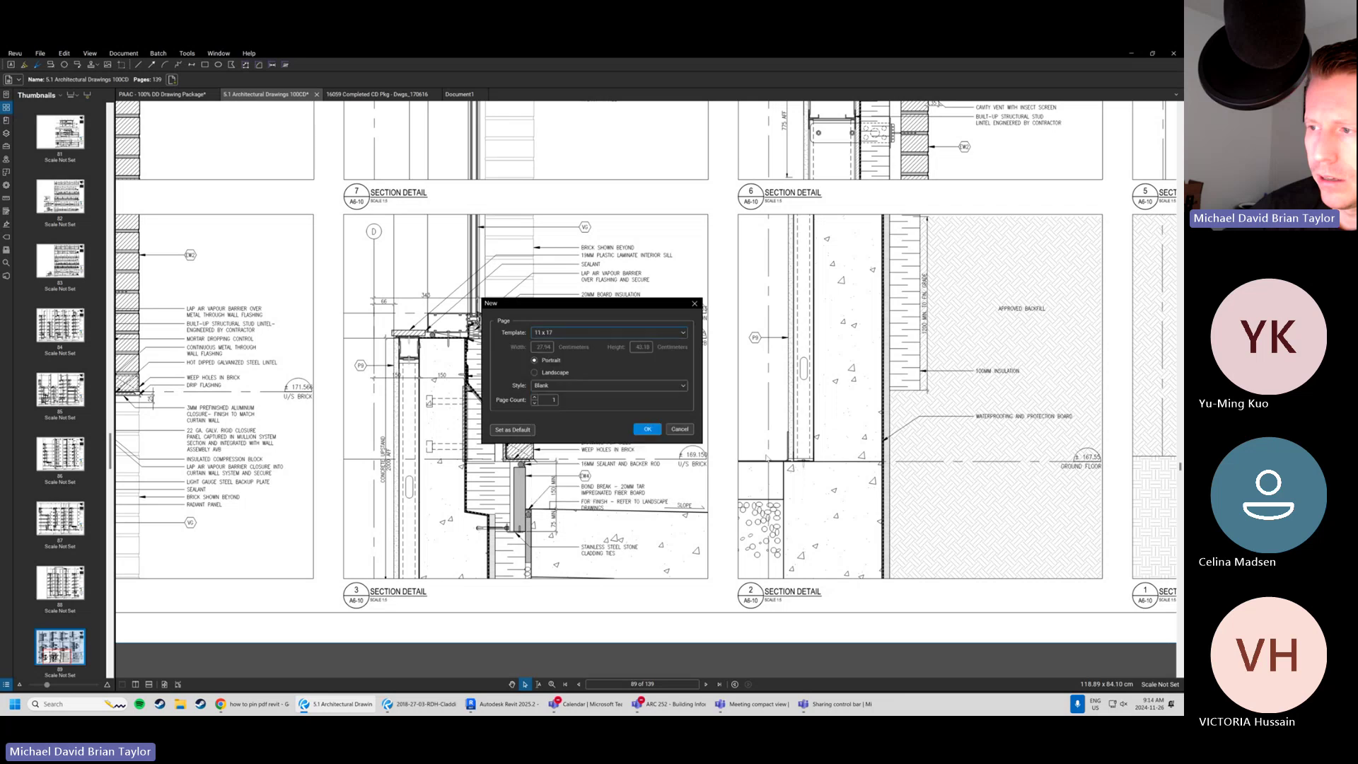
pyautogui.click(645, 429)
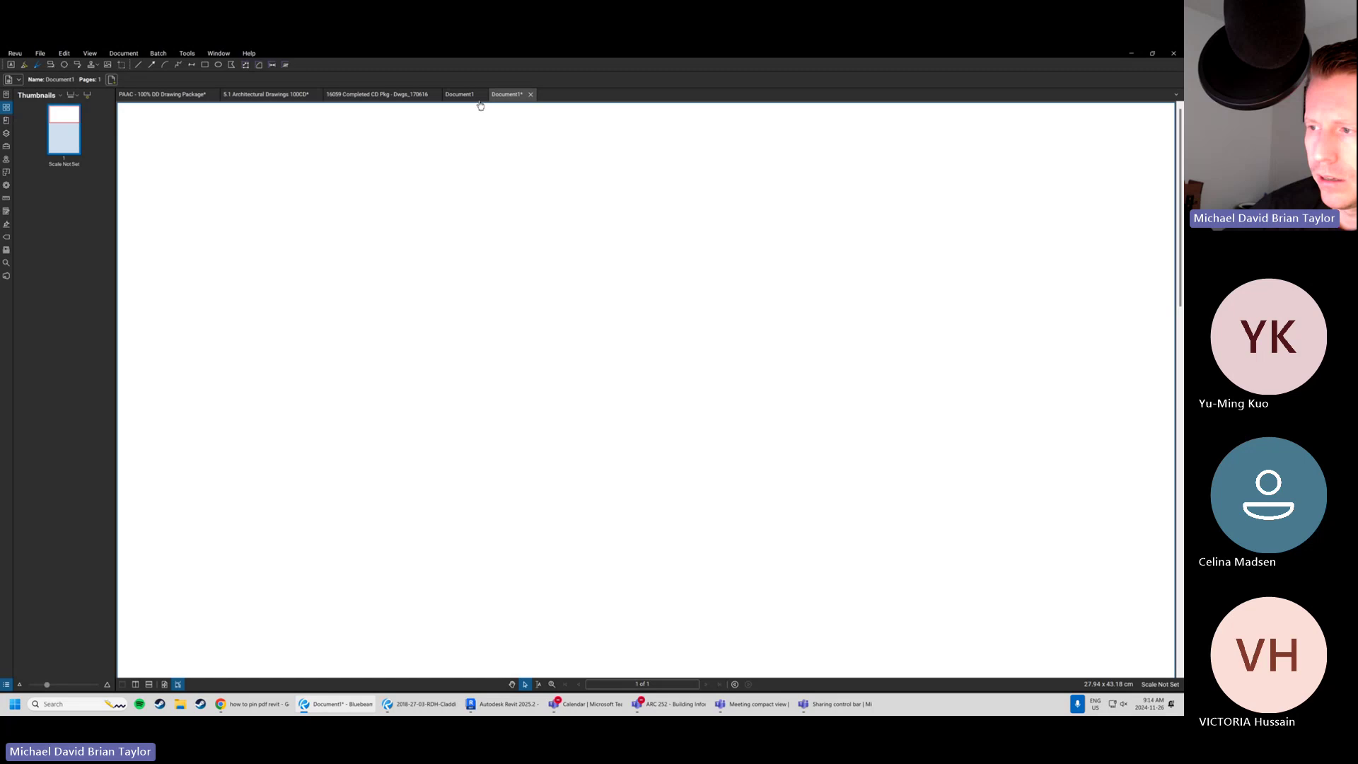
pyautogui.scroll(-1, 498, 300)
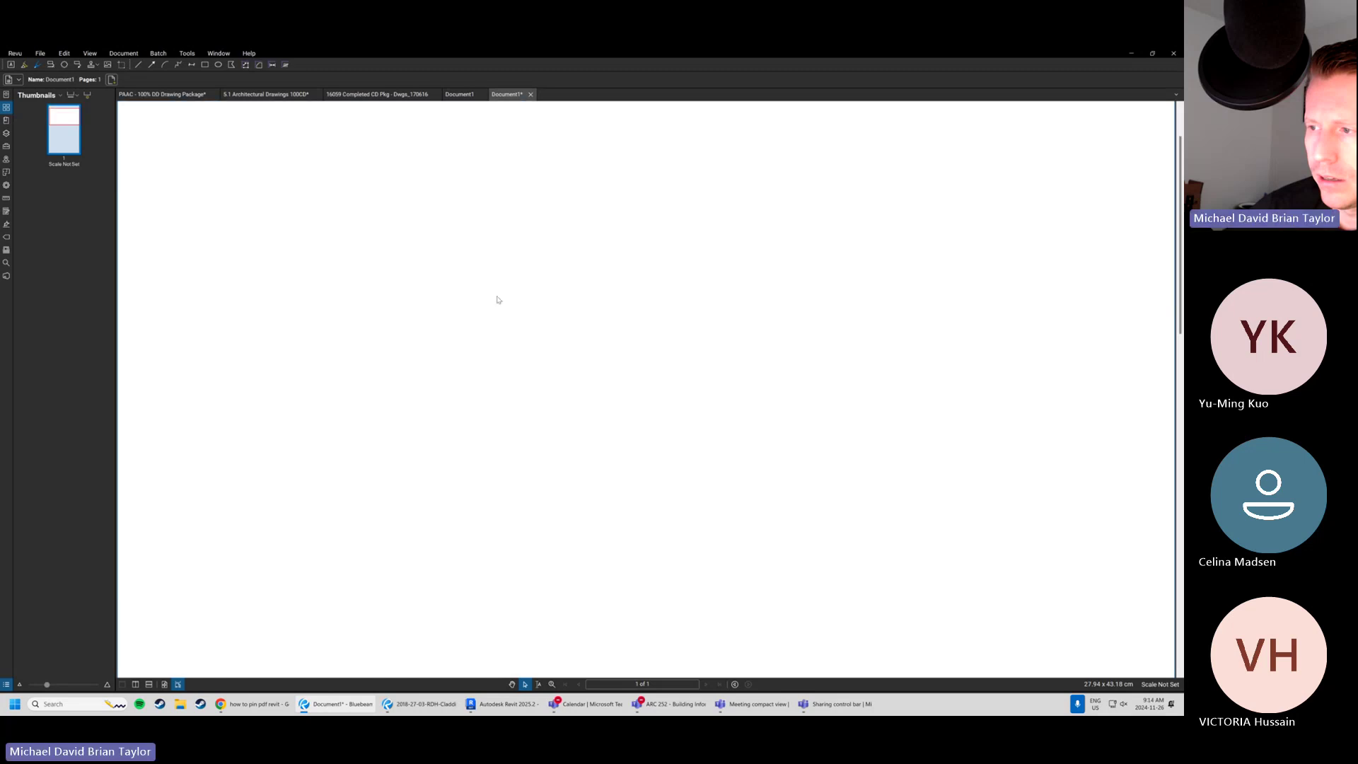
pyautogui.keyDown('ctrl'); pyautogui.scroll(-4, 498, 300); pyautogui.keyUp('ctrl')
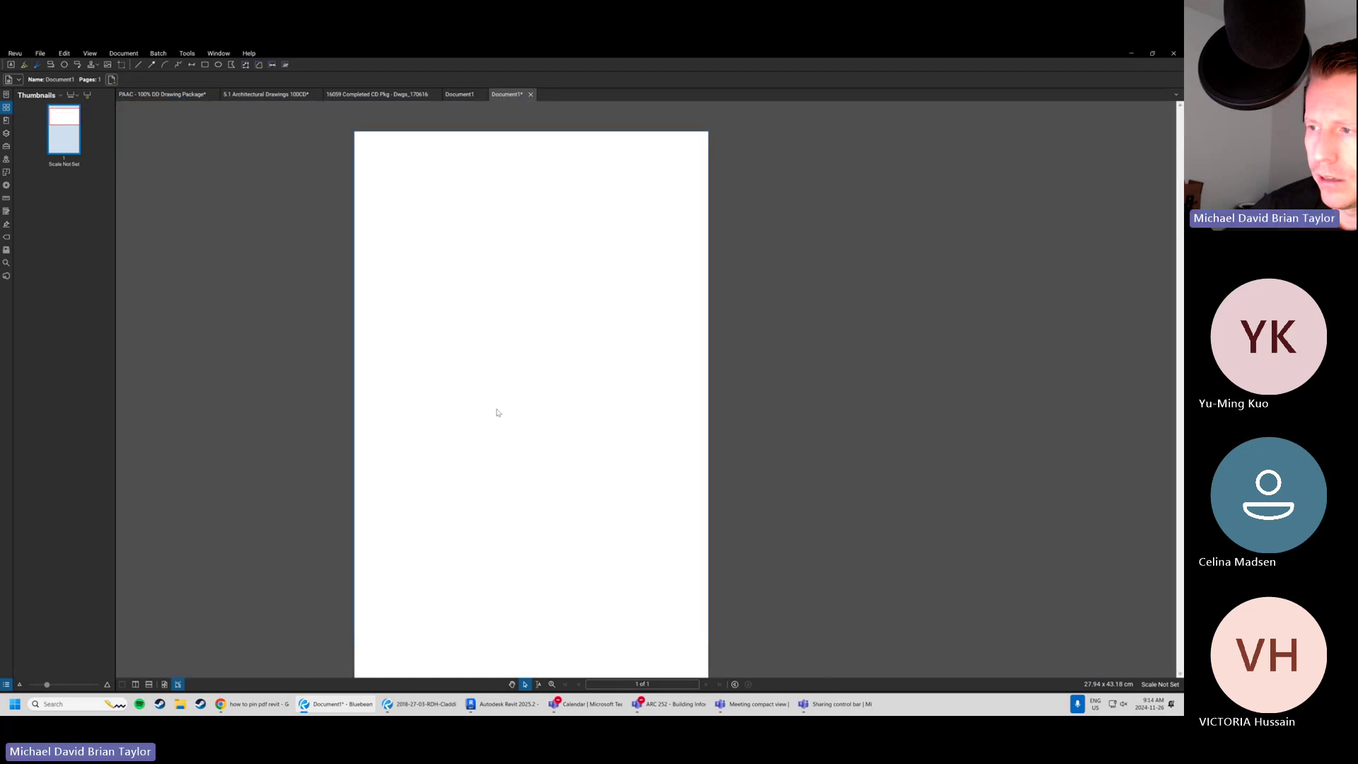
pyautogui.keyDown('ctrl'); pyautogui.scroll(-1, 497, 413); pyautogui.keyUp('ctrl')
pyautogui.keyDown('ctrl'); pyautogui.scroll(1, 497, 413); pyautogui.keyUp('ctrl')
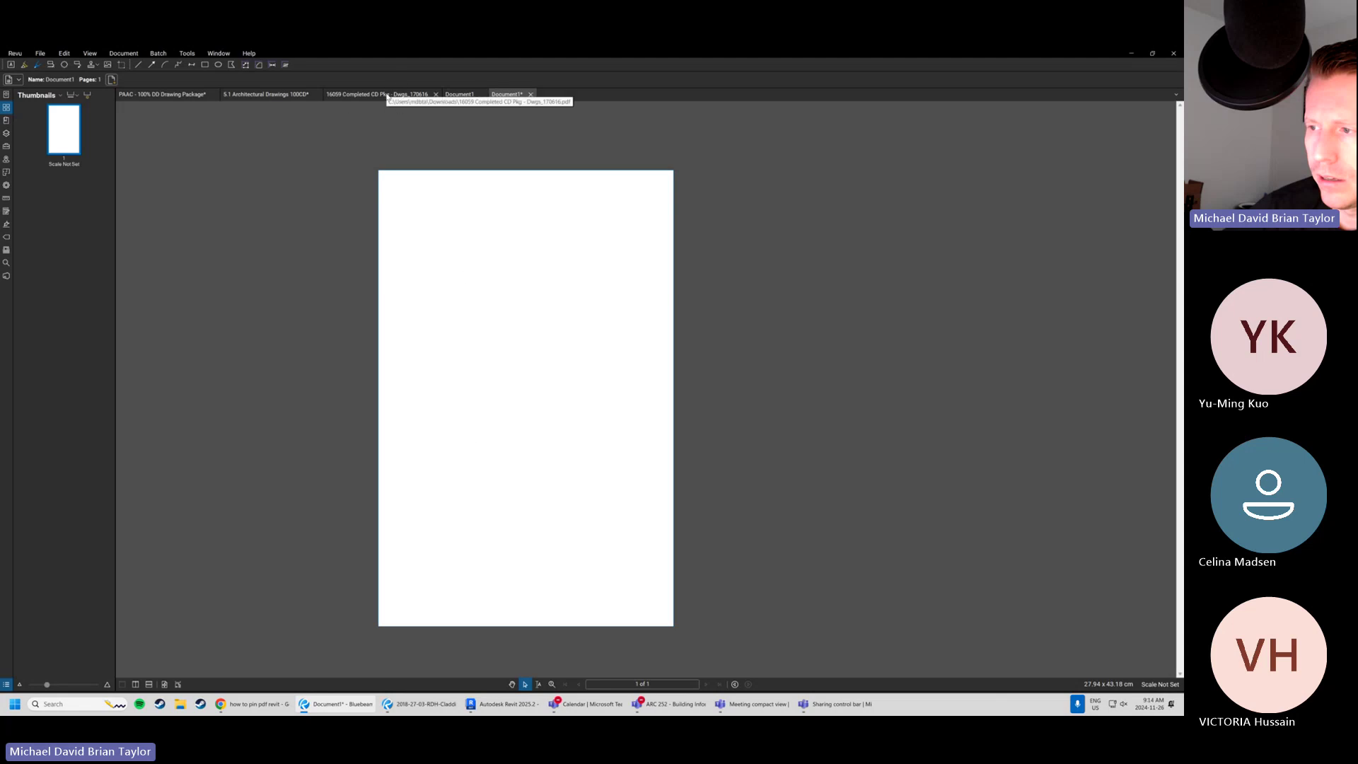
# Return to section detail 3 in the 5.1 Architectural Drawings 100CD document and launch the Snipping Tool.
pyautogui.click(387, 96)
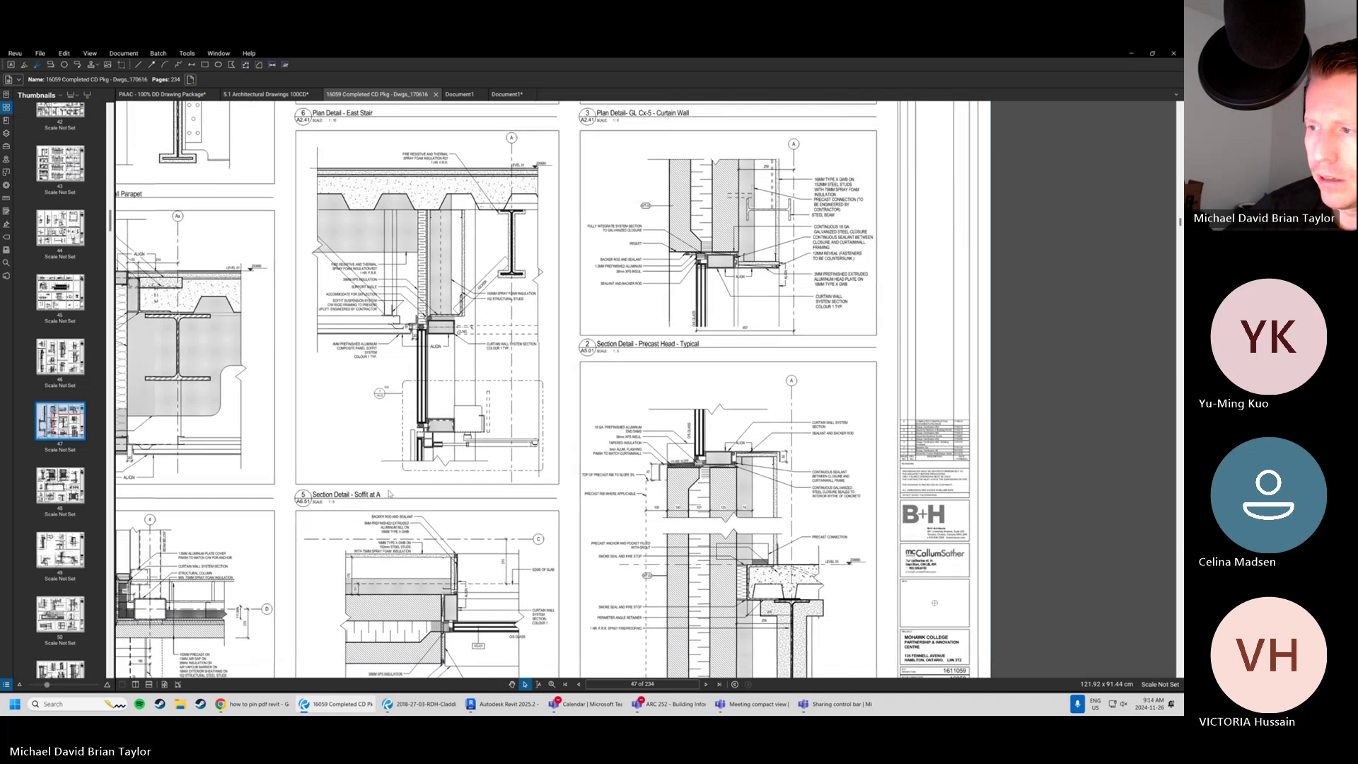
pyautogui.click(270, 96)
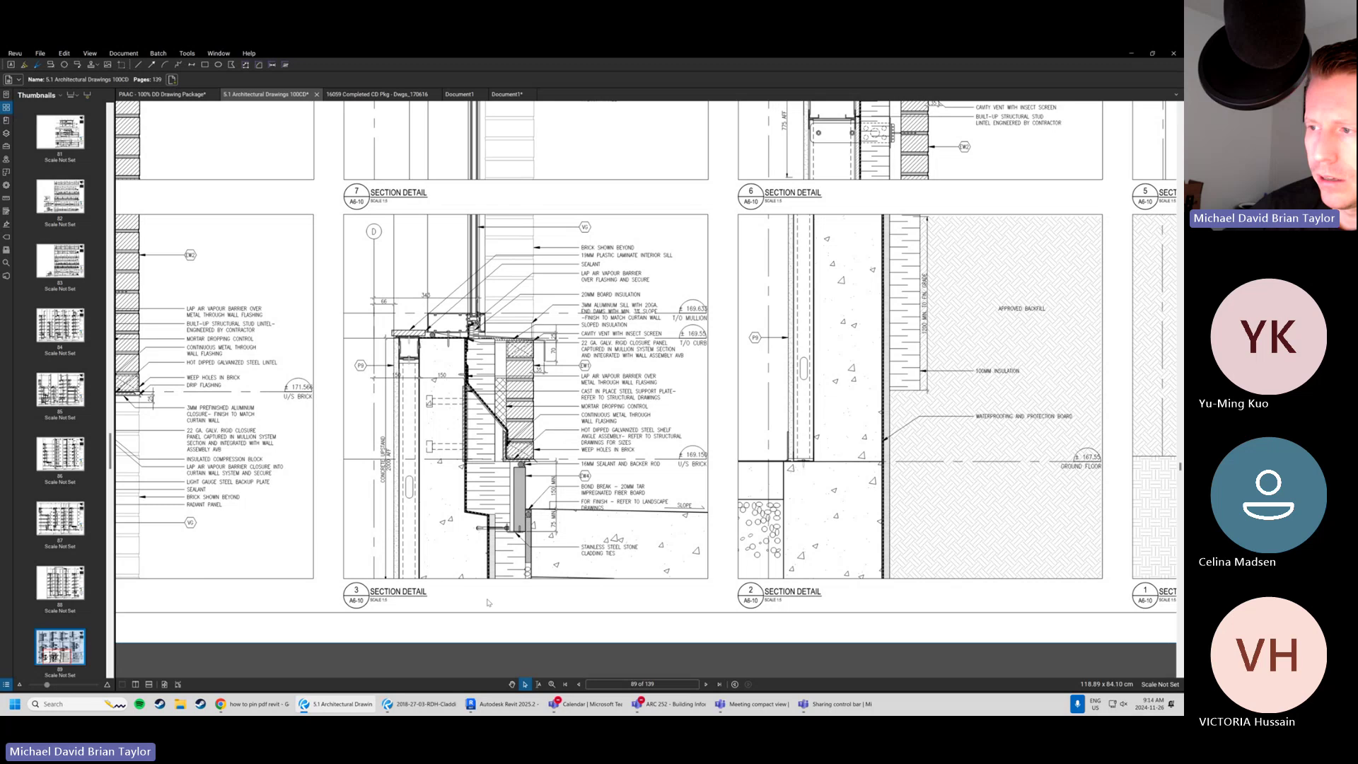
pyautogui.click(63, 704)
pyautogui.write('sbipp')
pyautogui.press('Return')
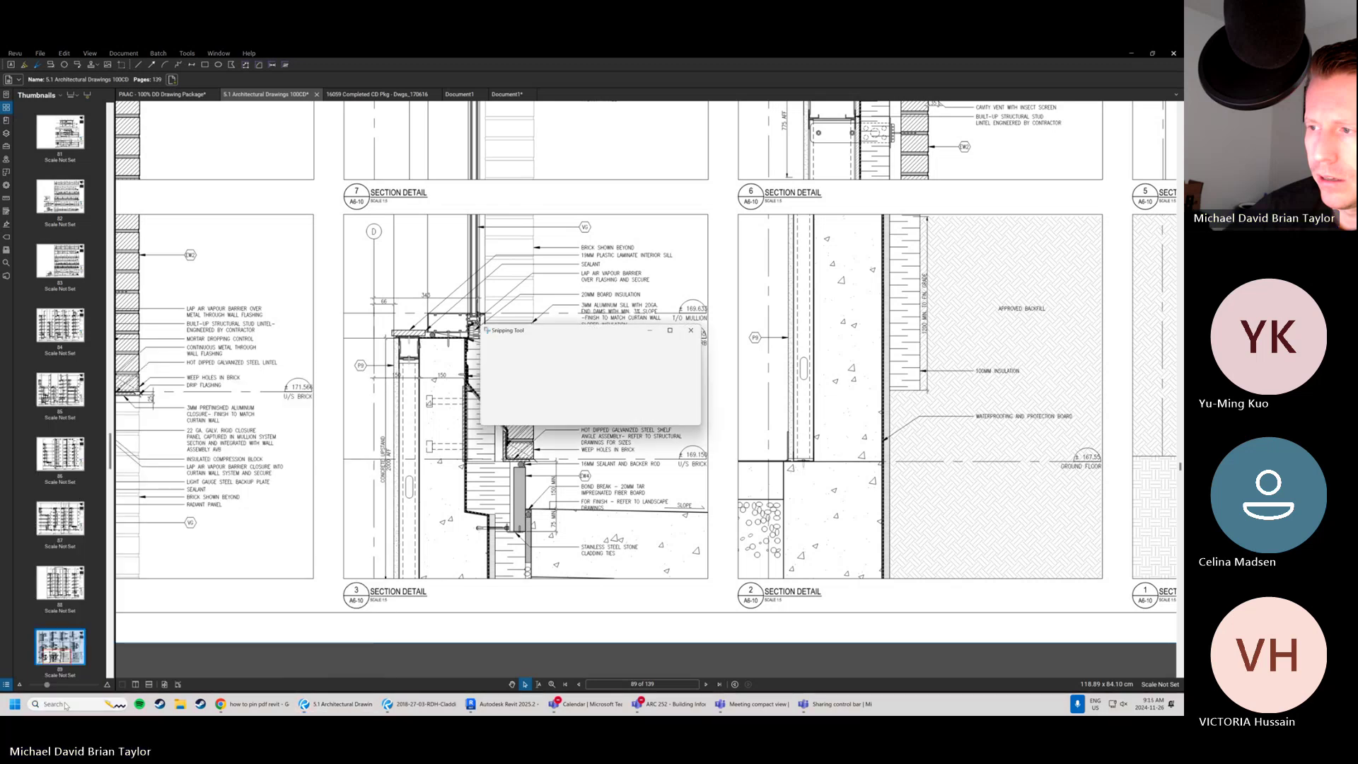
# Snip section detail 3 together with its title as a screen image and minimize the Snipping Tool.
pyautogui.moveTo(598, 330); pyautogui.dragTo(921, 202)
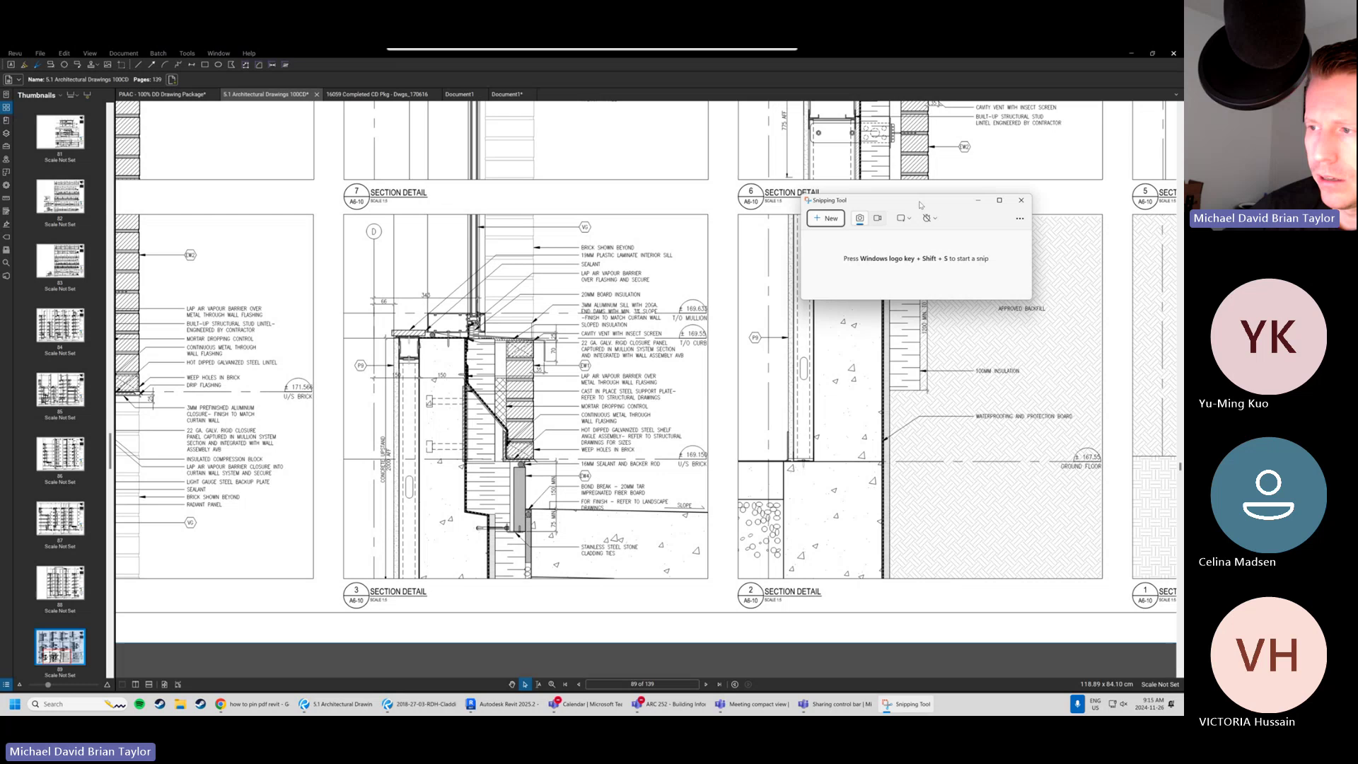
pyautogui.click(826, 218)
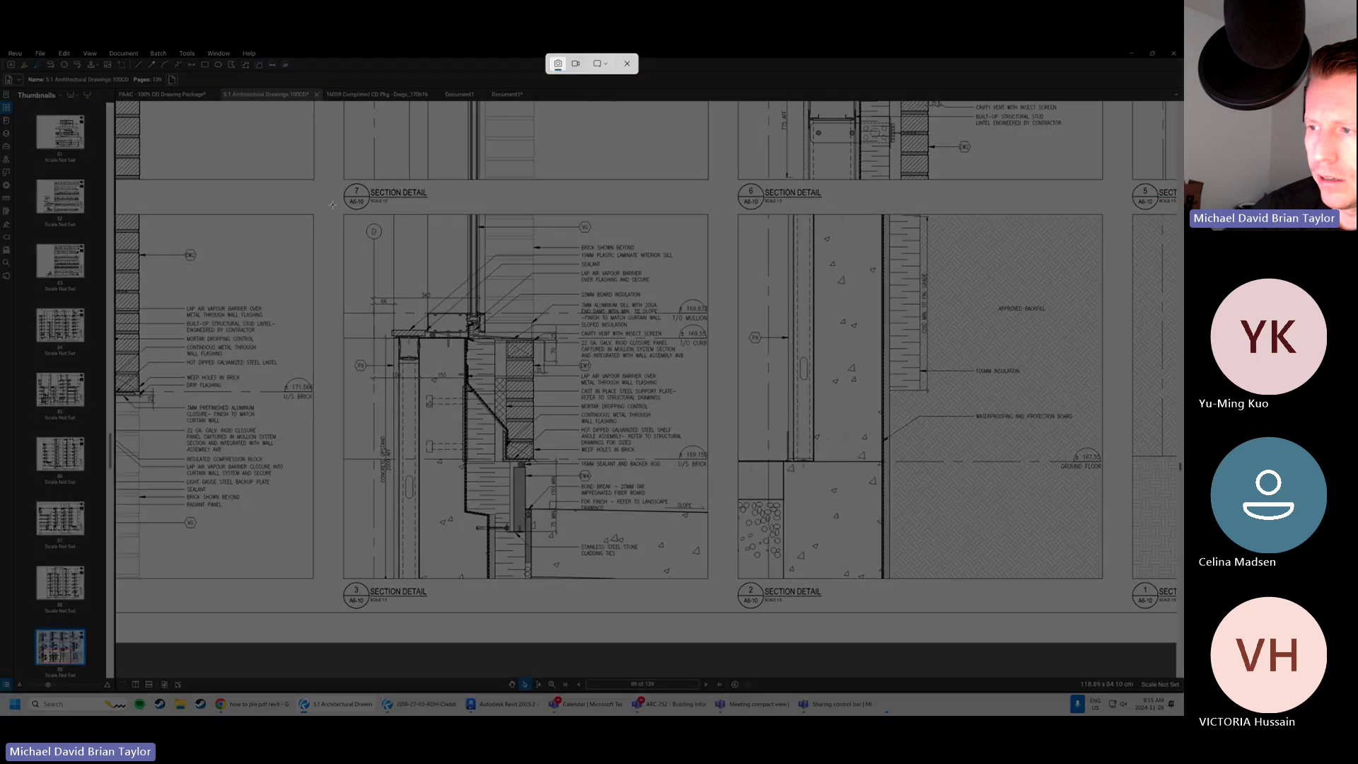
pyautogui.moveTo(332, 204)
pyautogui.mouseDown()
pyautogui.moveTo(713, 579)
pyautogui.moveTo(731, 613)
pyautogui.mouseUp()
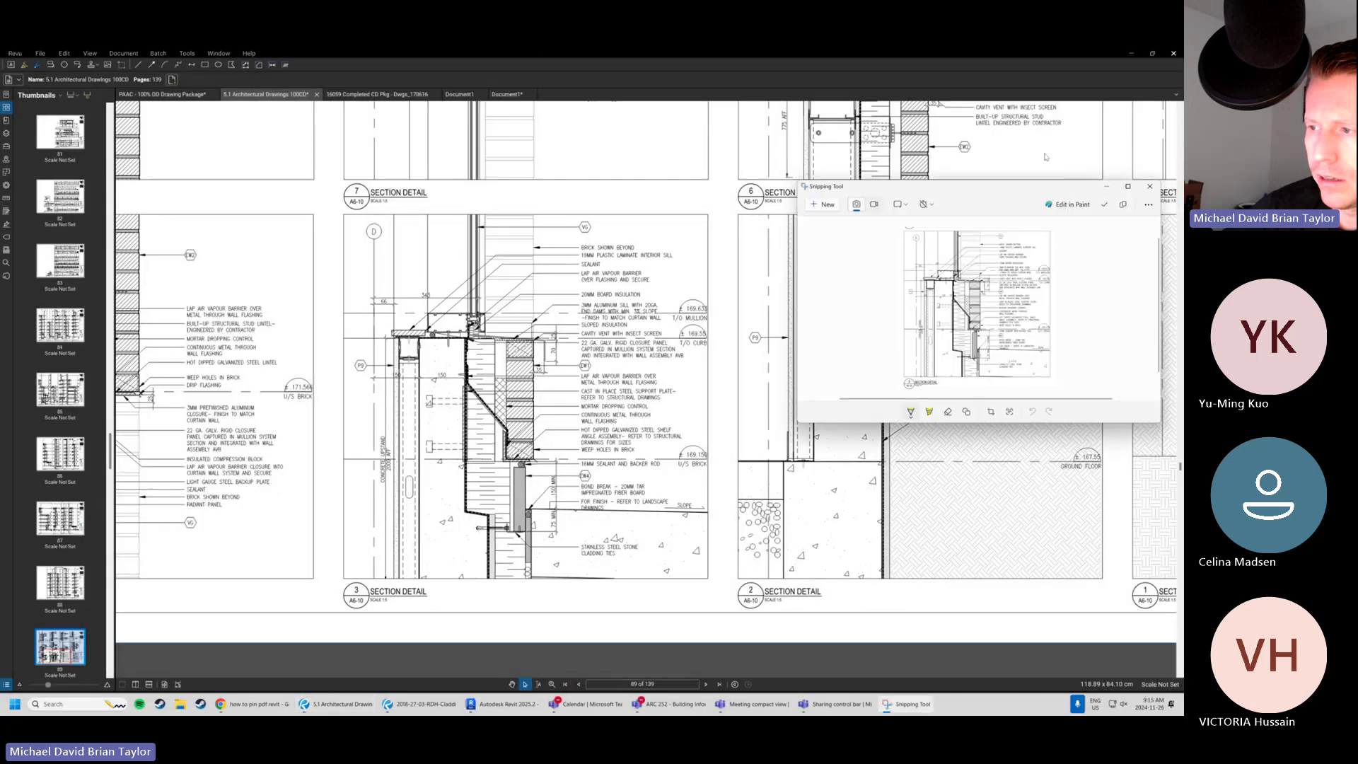
pyautogui.click(1108, 187)
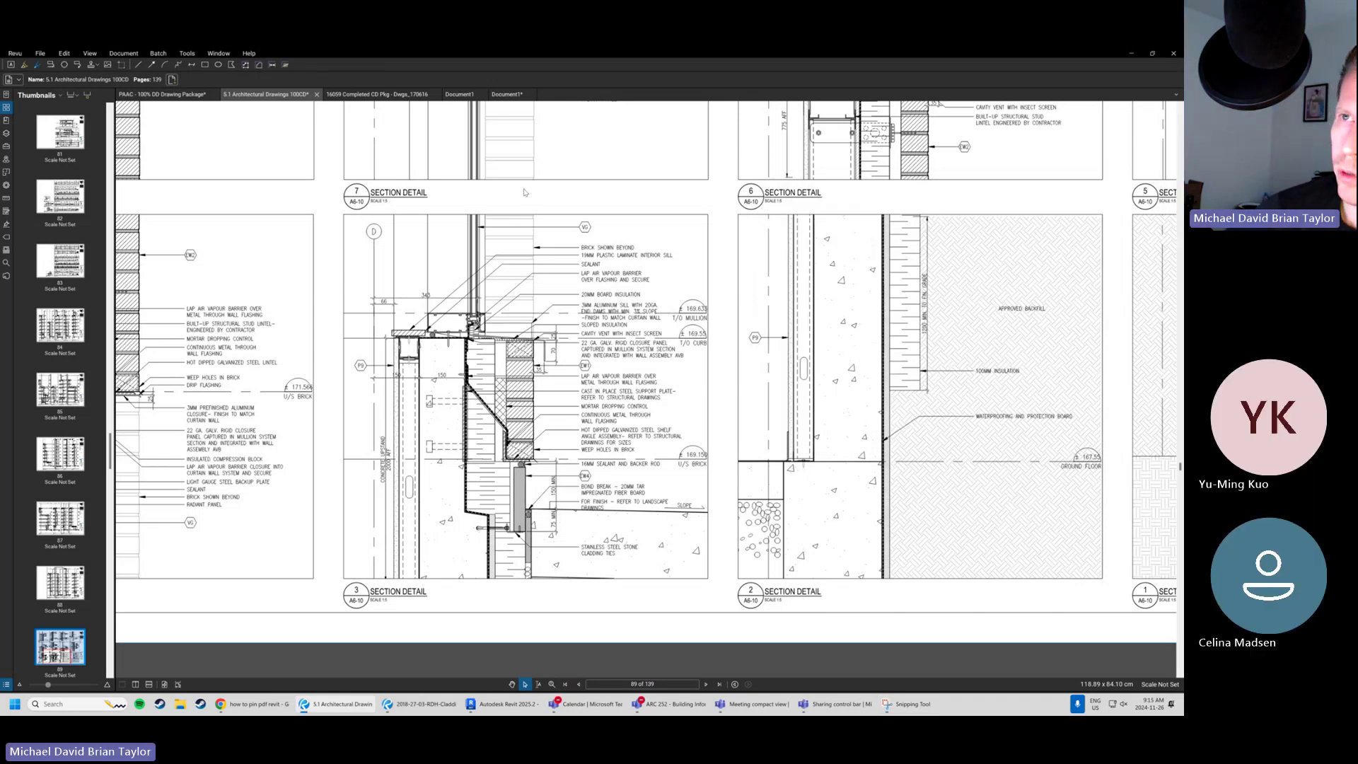
# Take a snapshot of section detail 3 with its title and paste it onto the blank 11 x 17 page.
pyautogui.click(122, 65)
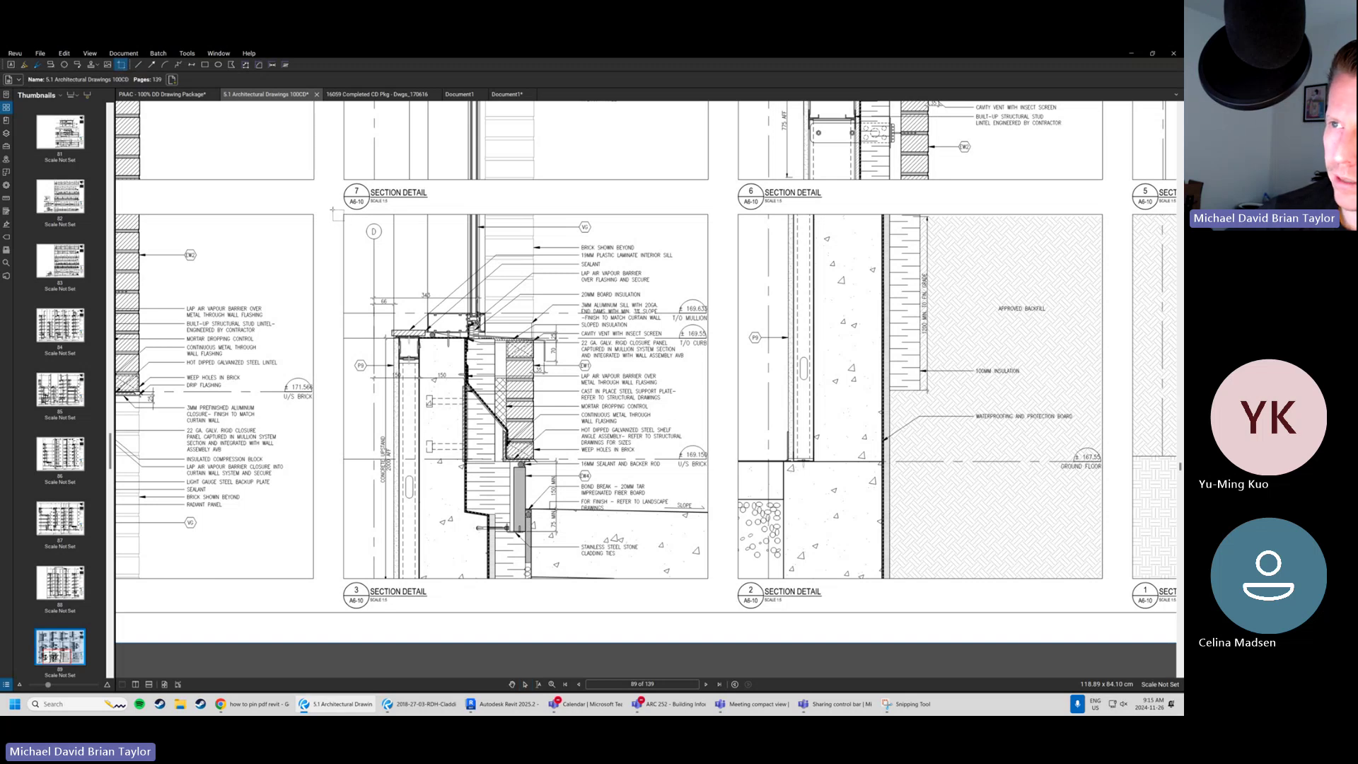
pyautogui.moveTo(333, 210); pyautogui.dragTo(713, 610)
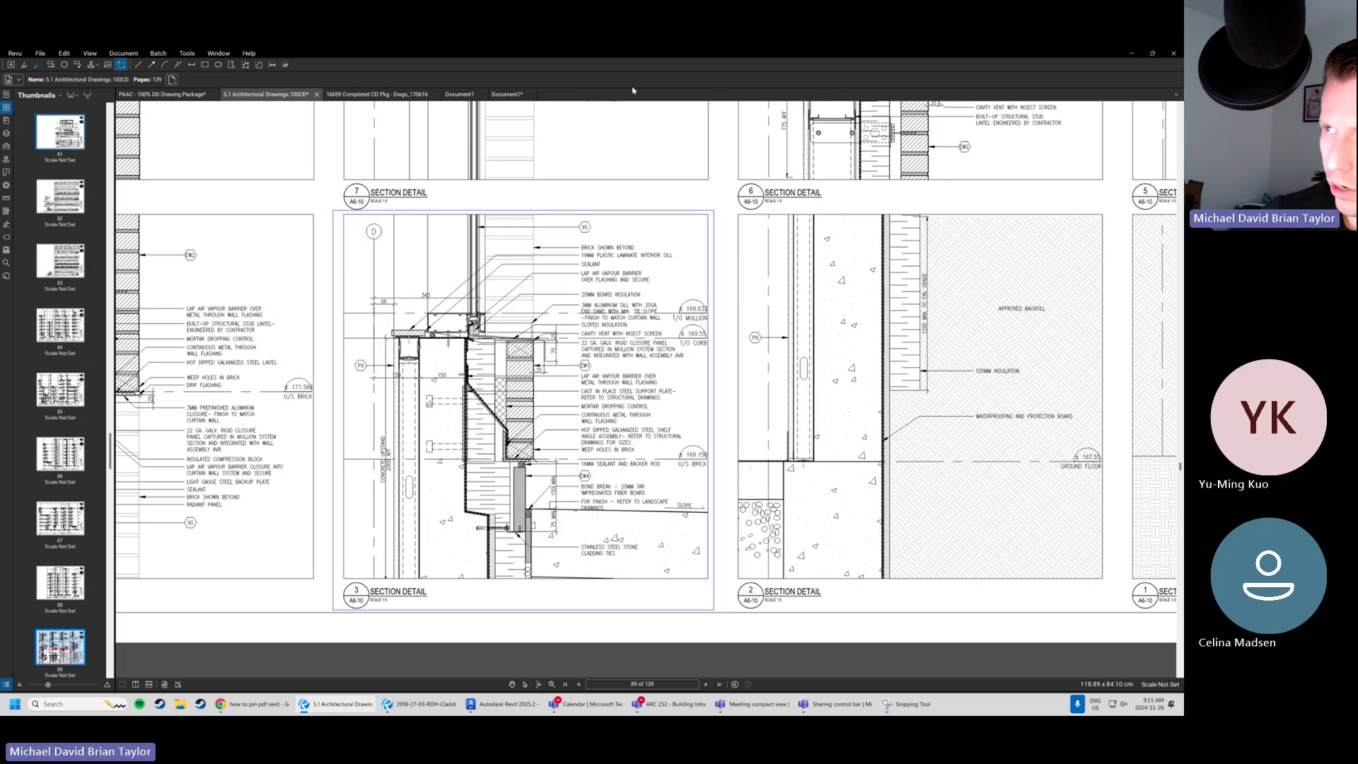
pyautogui.click(512, 96)
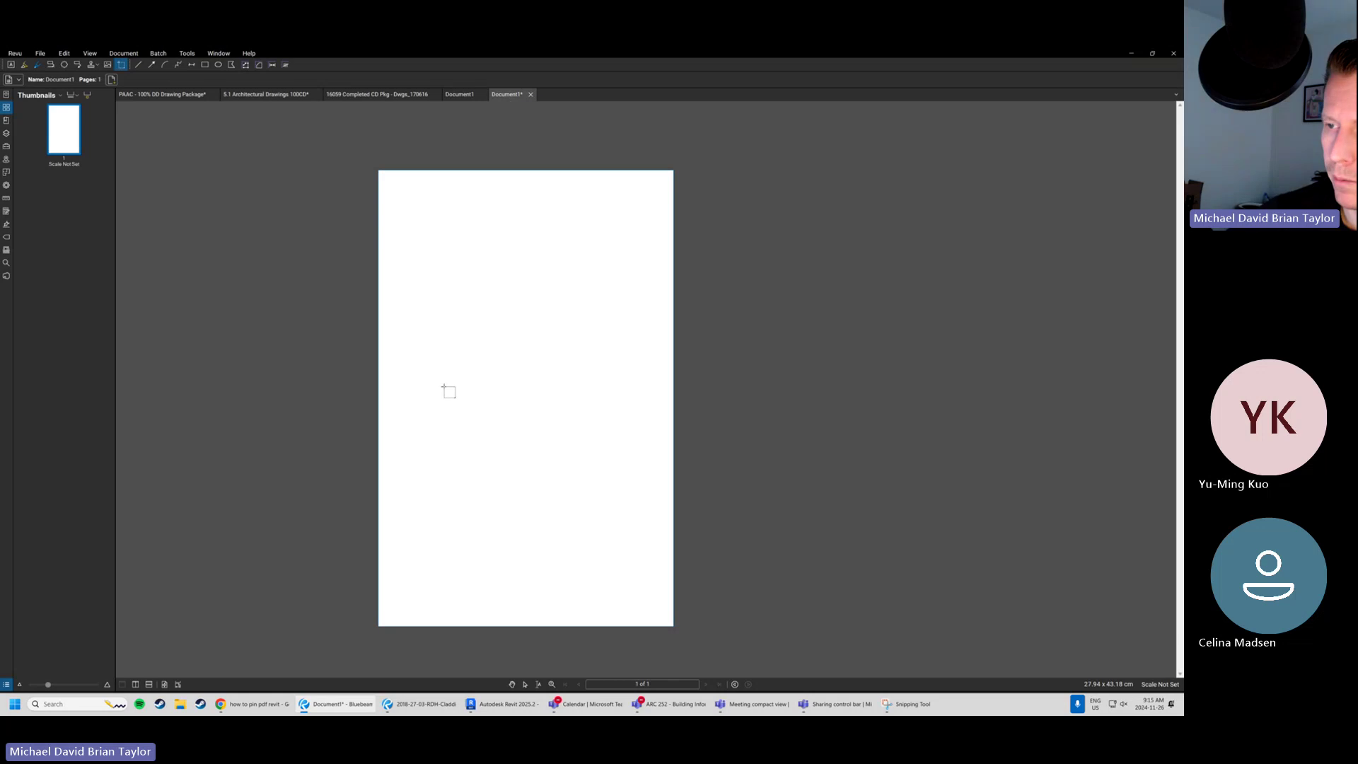
pyautogui.press('Escape')
pyautogui.hotkey('ctrl', 'v')
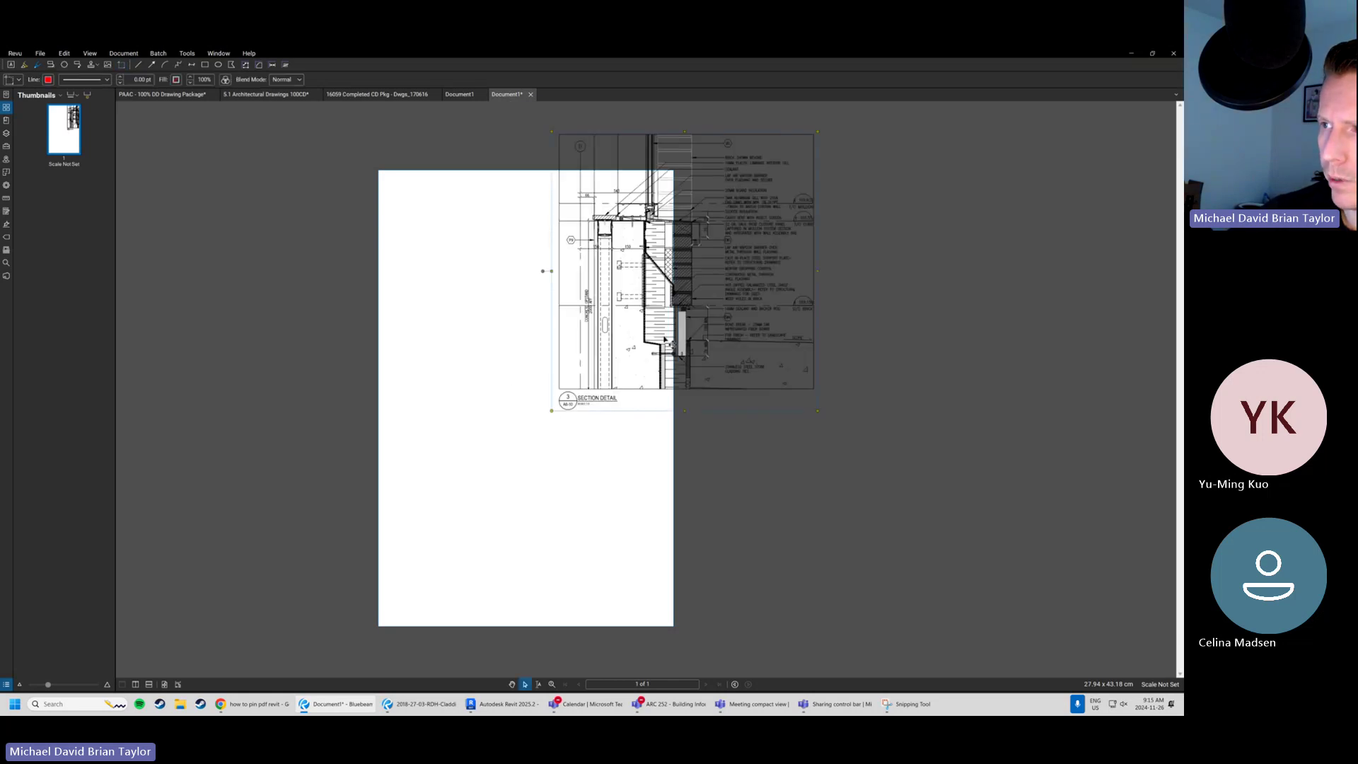
# Move the pasted section detail fully onto the portrait page and centre it between the side edges.
pyautogui.moveTo(551, 421); pyautogui.dragTo(577, 448)
pyautogui.click(800, 379)
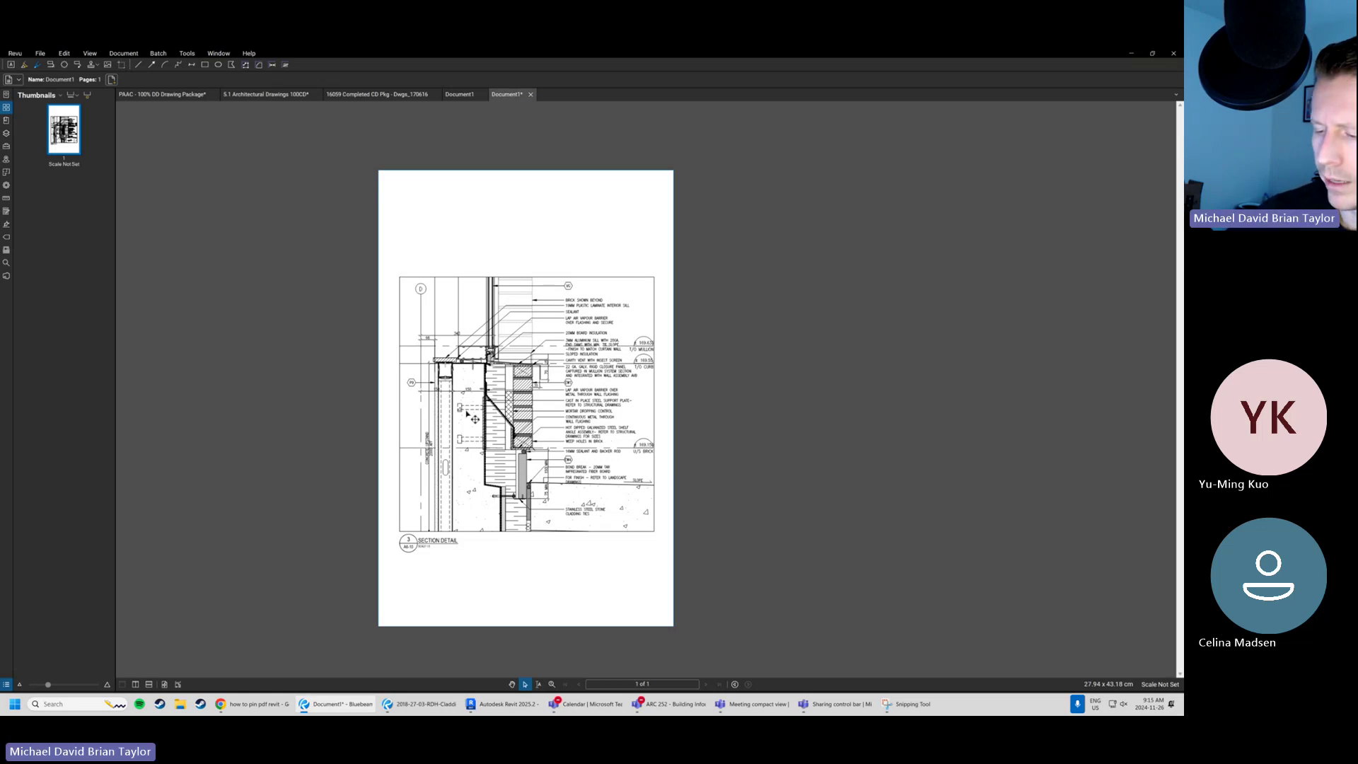
pyautogui.moveTo(514, 387); pyautogui.dragTo(512, 387)
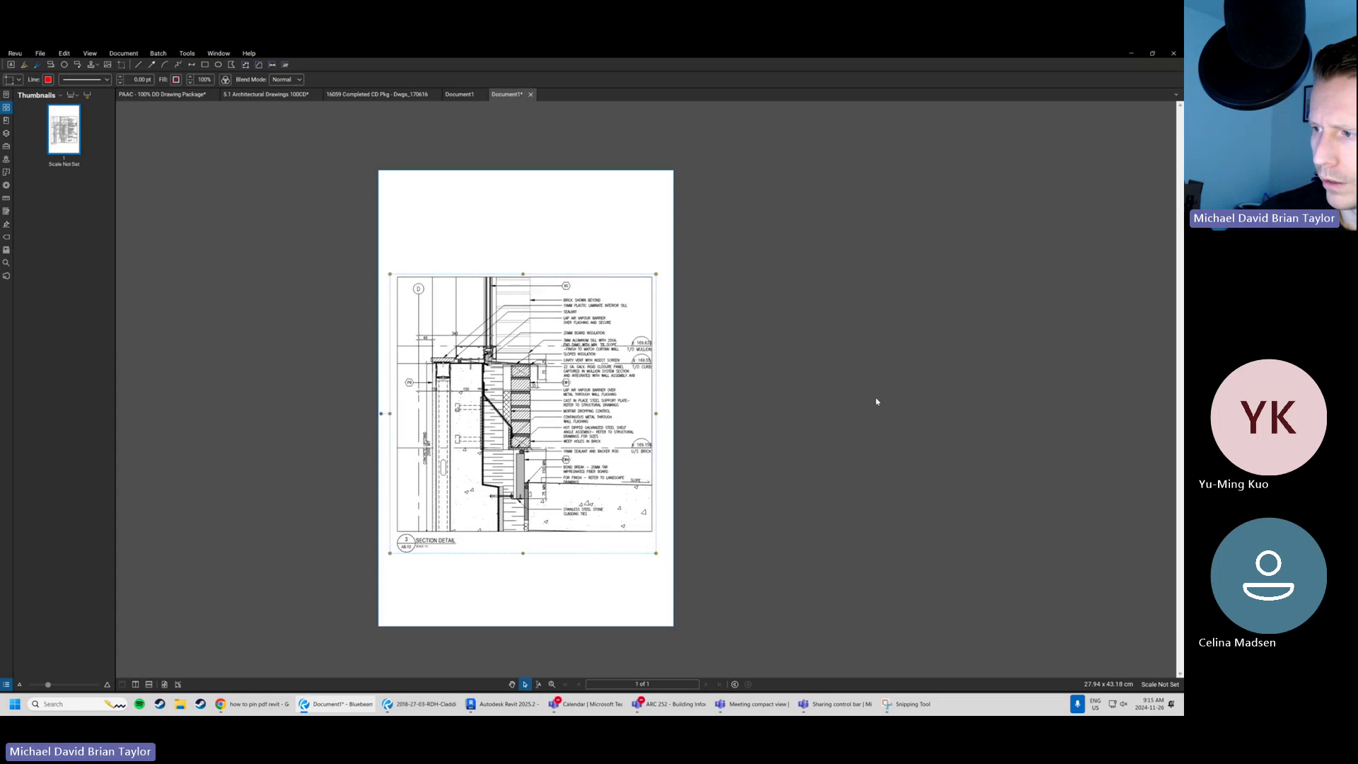
pyautogui.click(839, 405)
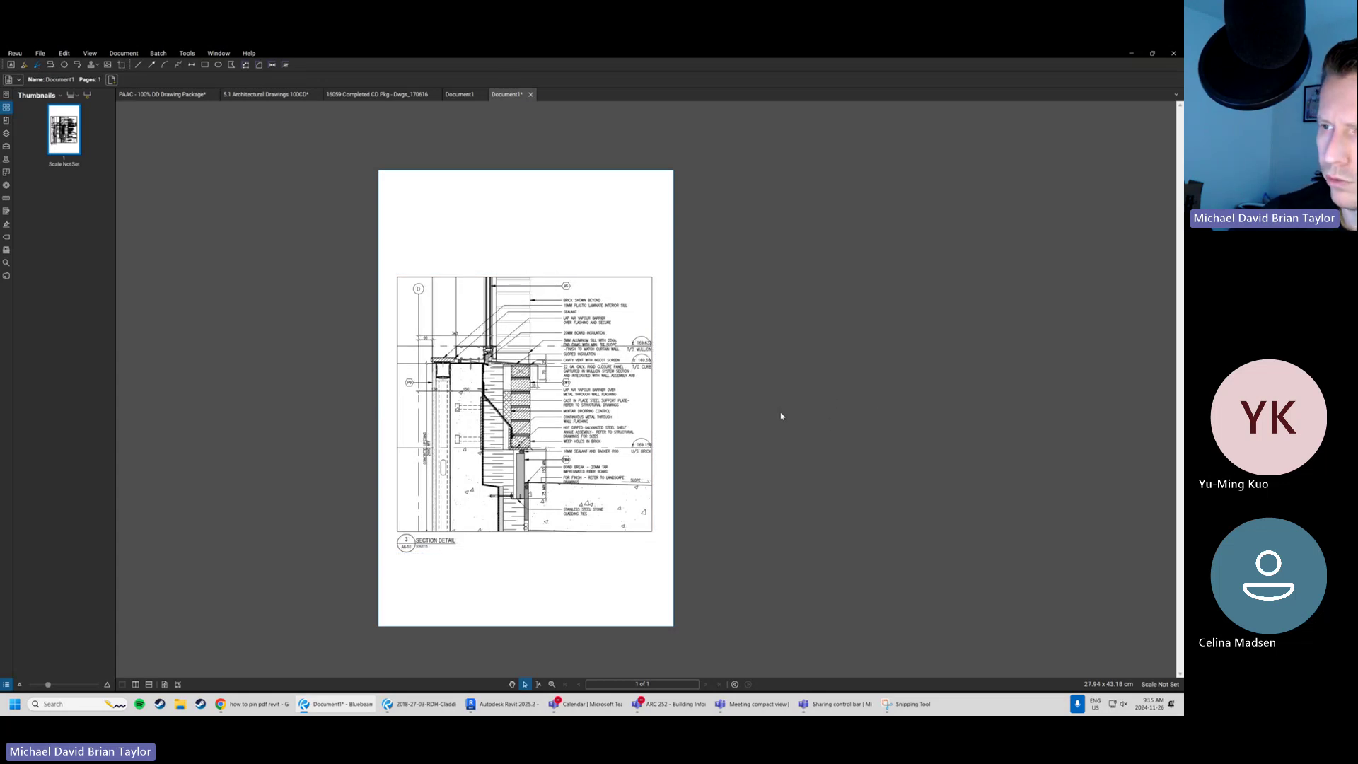
pyautogui.click(482, 433)
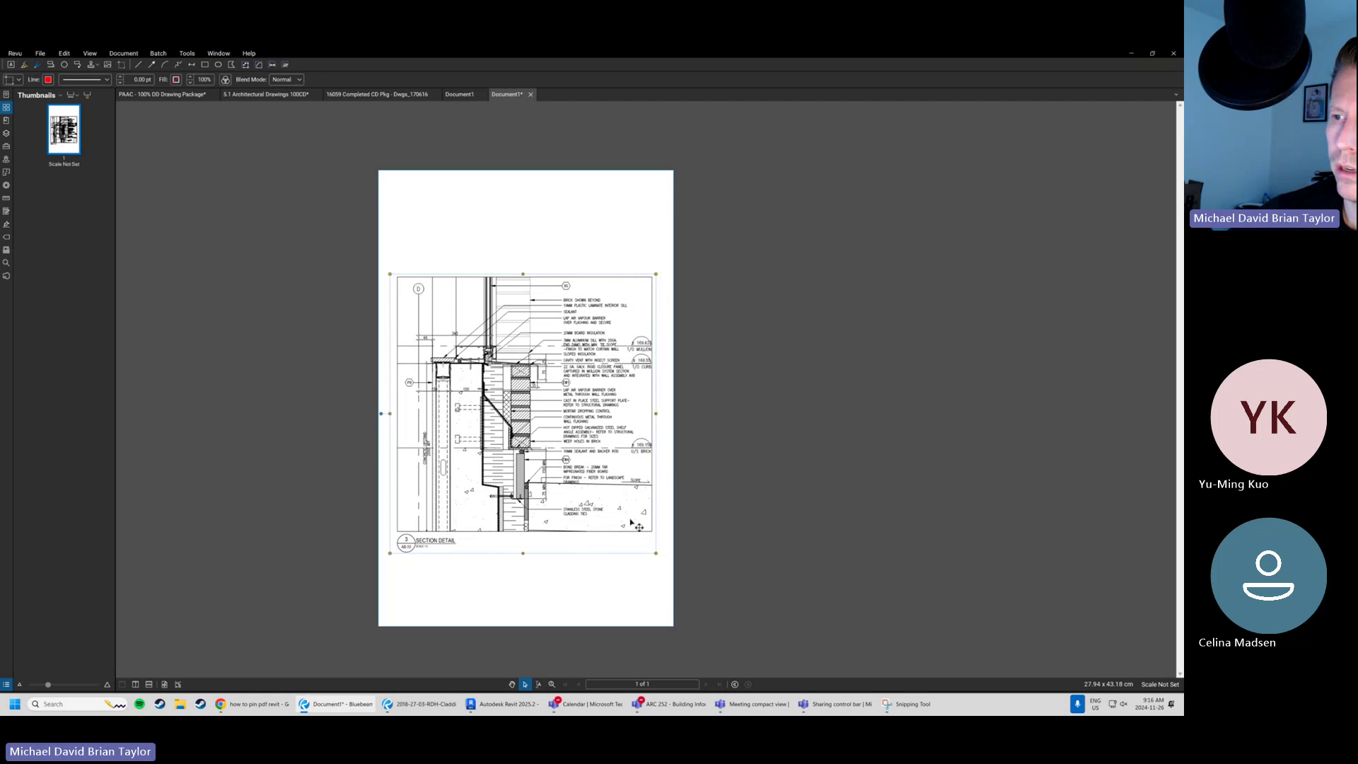
pyautogui.moveTo(612, 417); pyautogui.dragTo(583, 429)
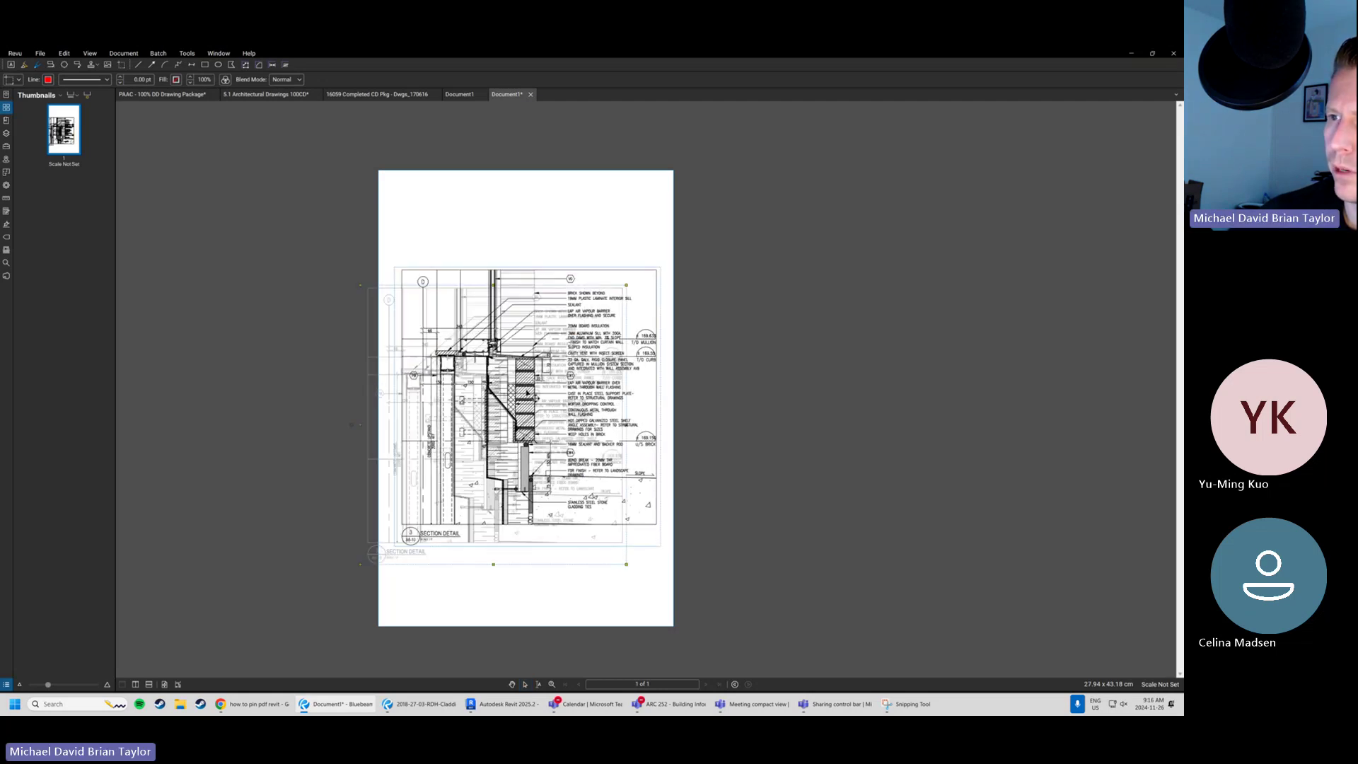
pyautogui.moveTo(527, 391); pyautogui.dragTo(527, 387)
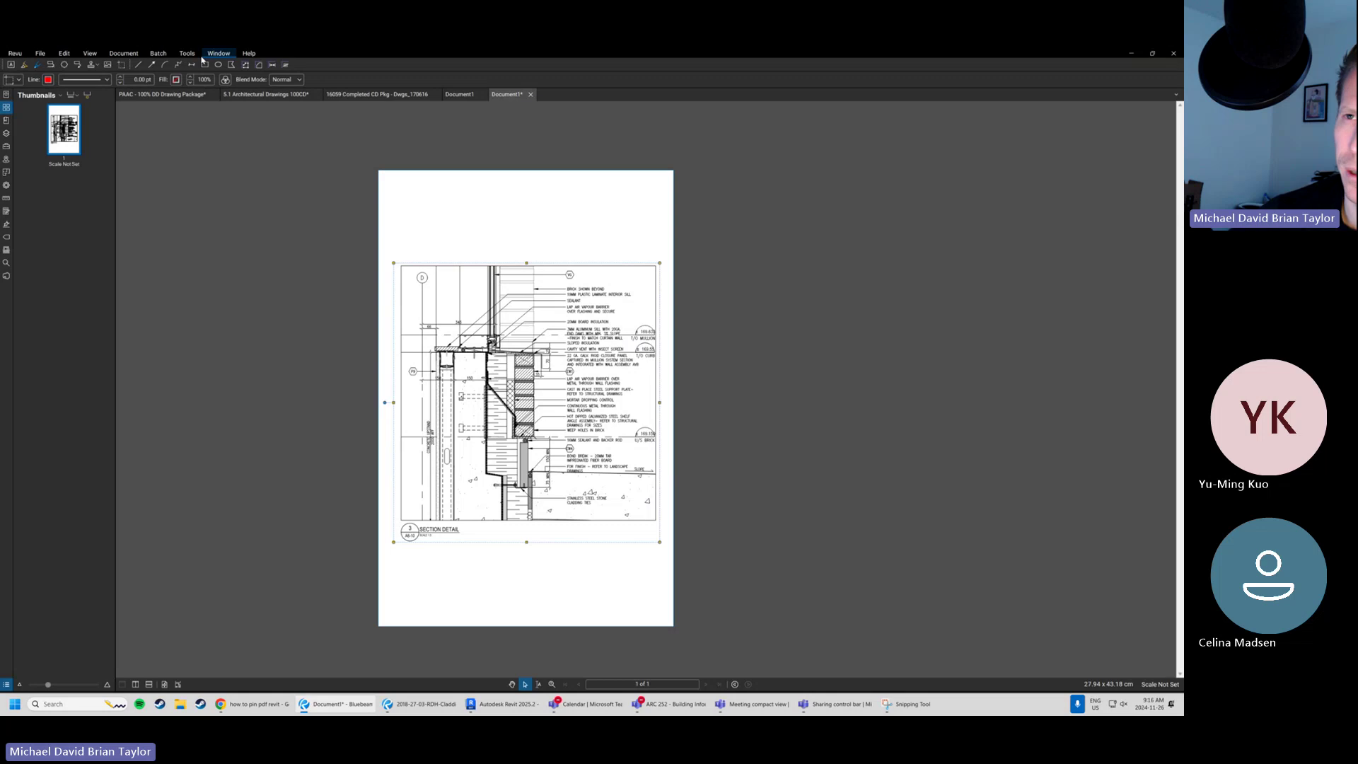
# Flatten the pasted section detail into the page content.
pyautogui.click(120, 58)
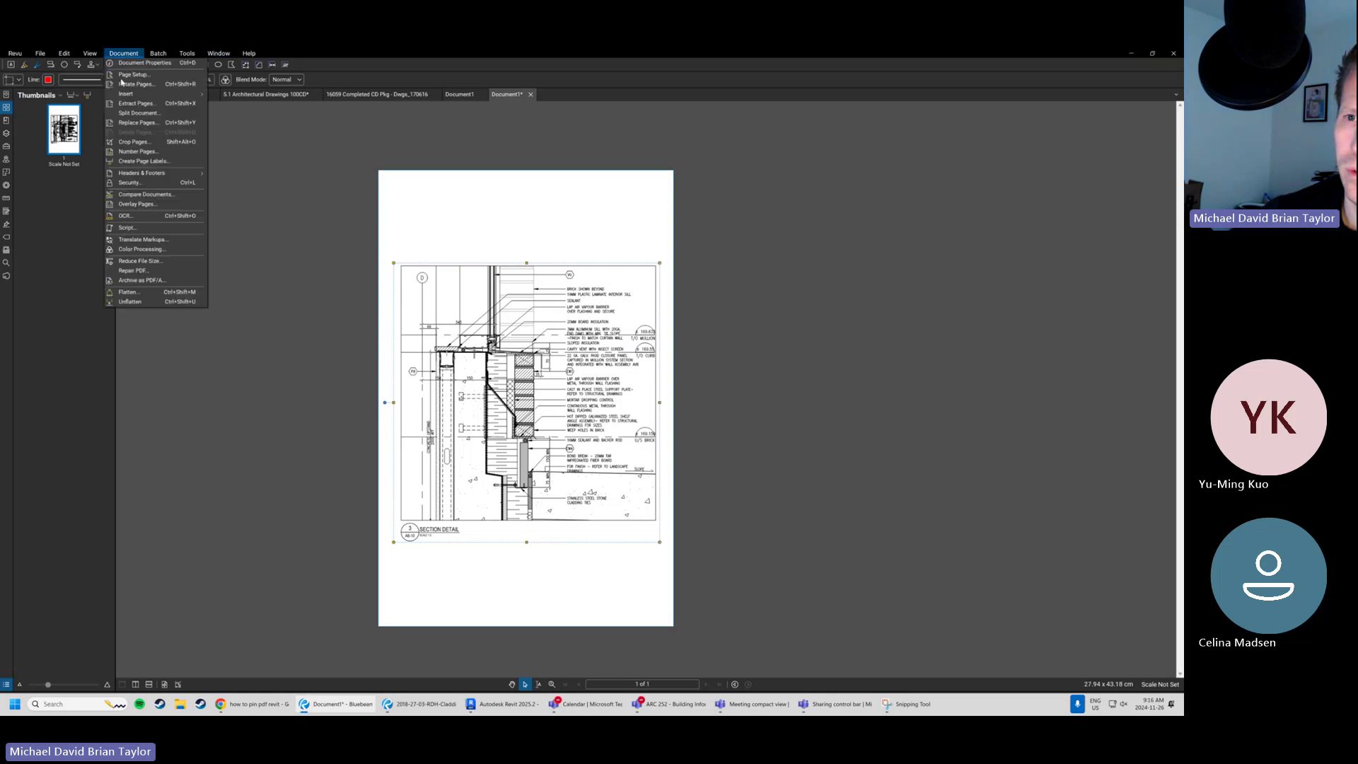
pyautogui.click(129, 292)
pyautogui.click(668, 526)
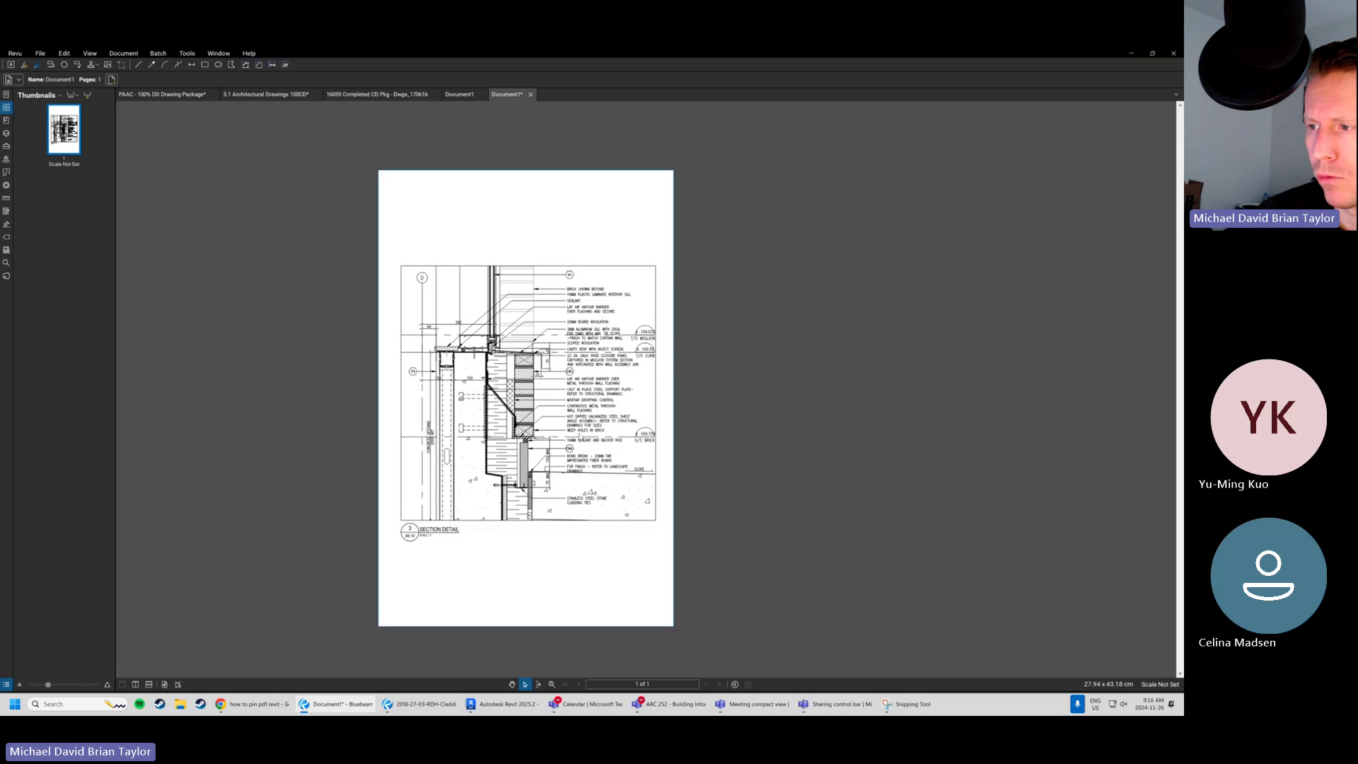
pyautogui.scroll(3, 566, 418)
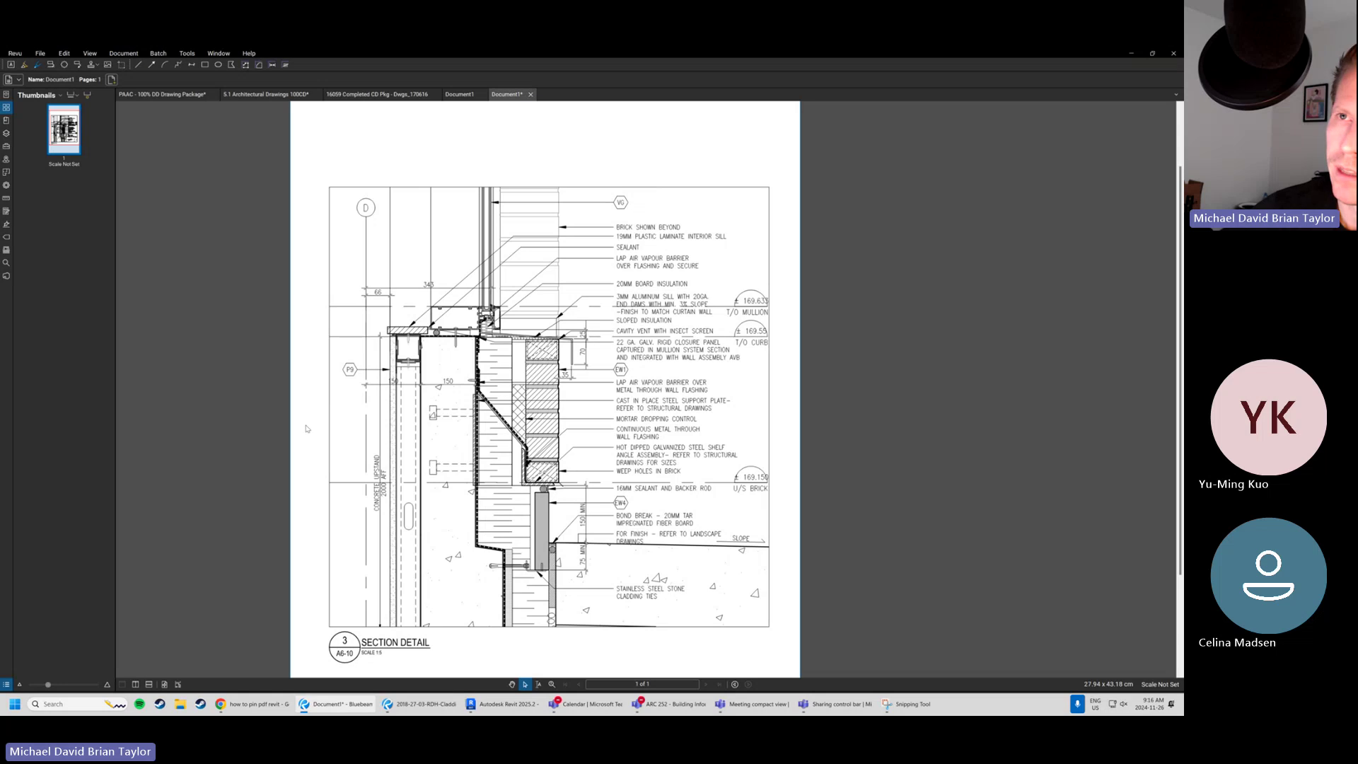
# Save the PDF to the Desktop as "20241126 - Base Detail - Import".
pyautogui.click(39, 53)
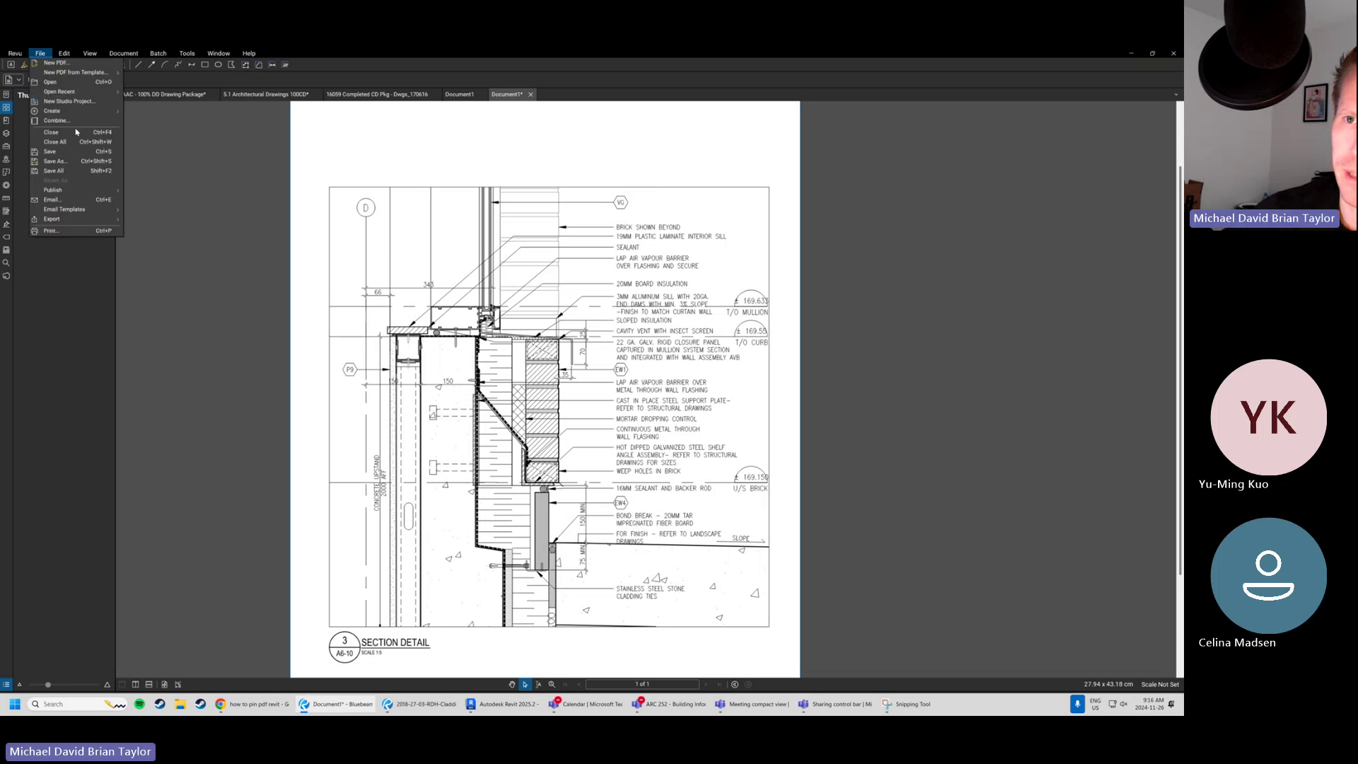
pyautogui.click(55, 161)
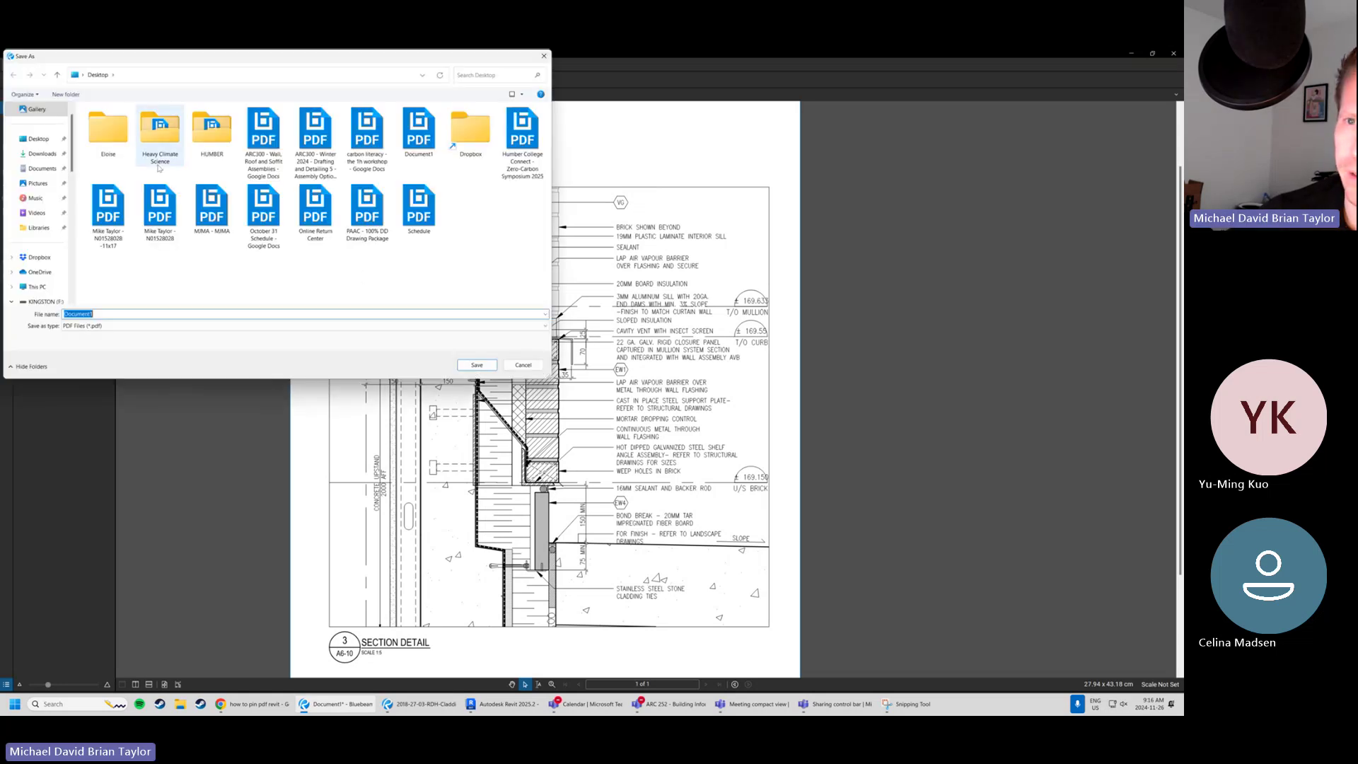
pyautogui.write('2024')
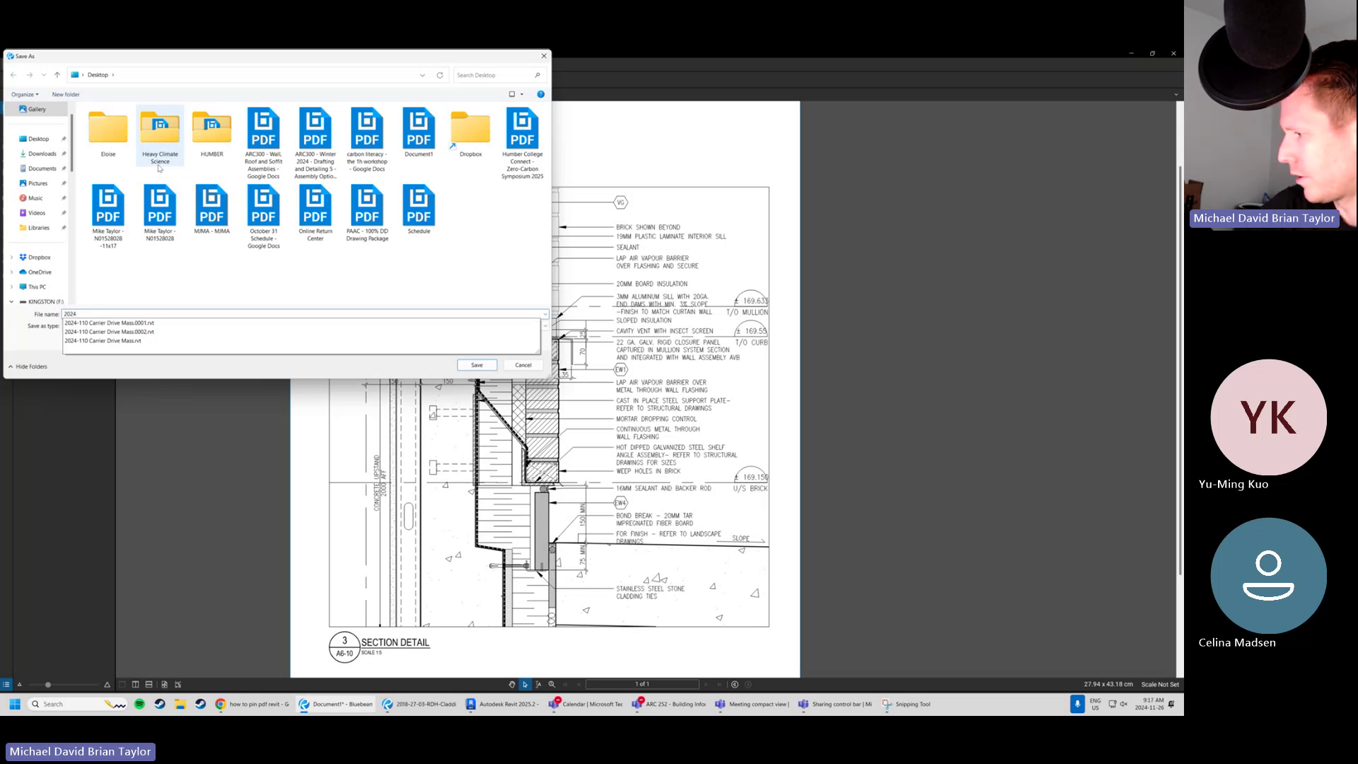
pyautogui.write('1126 -')
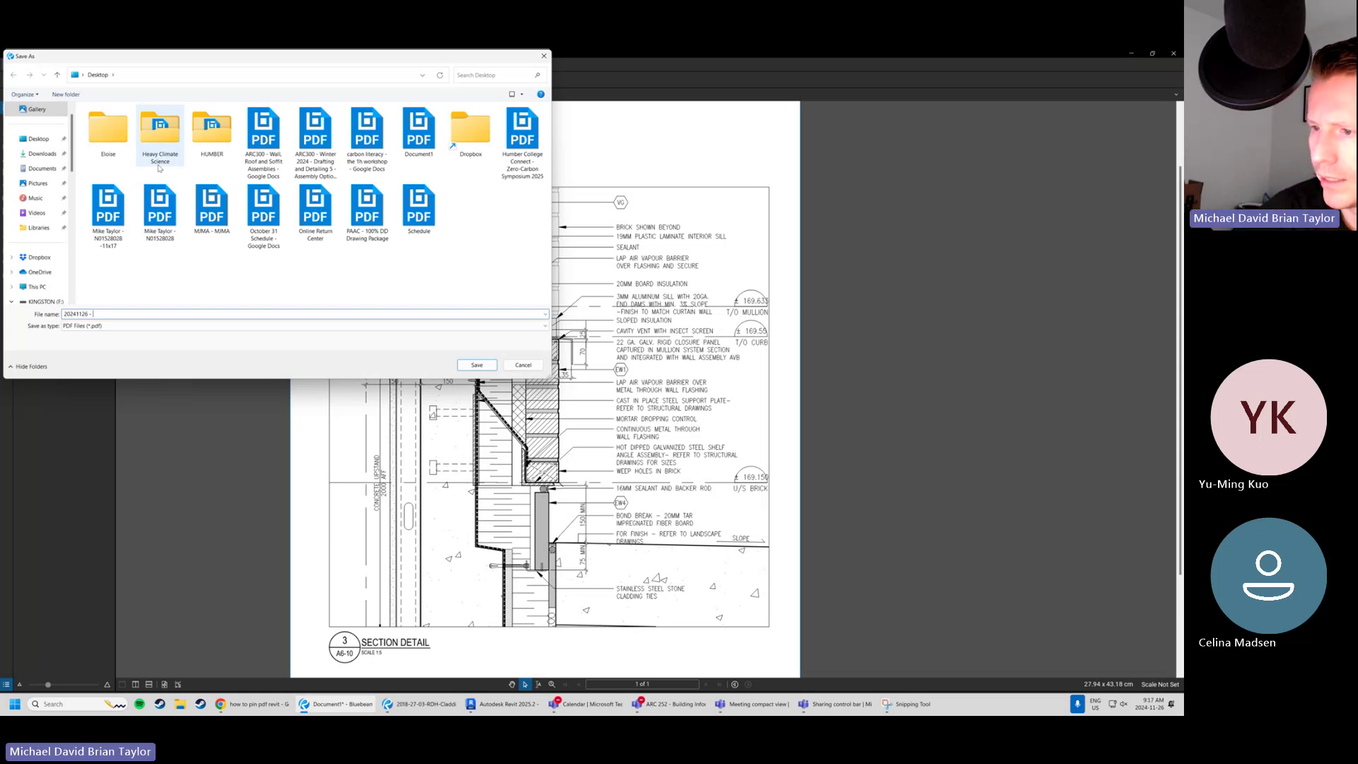
pyautogui.write('Base Detail - ')
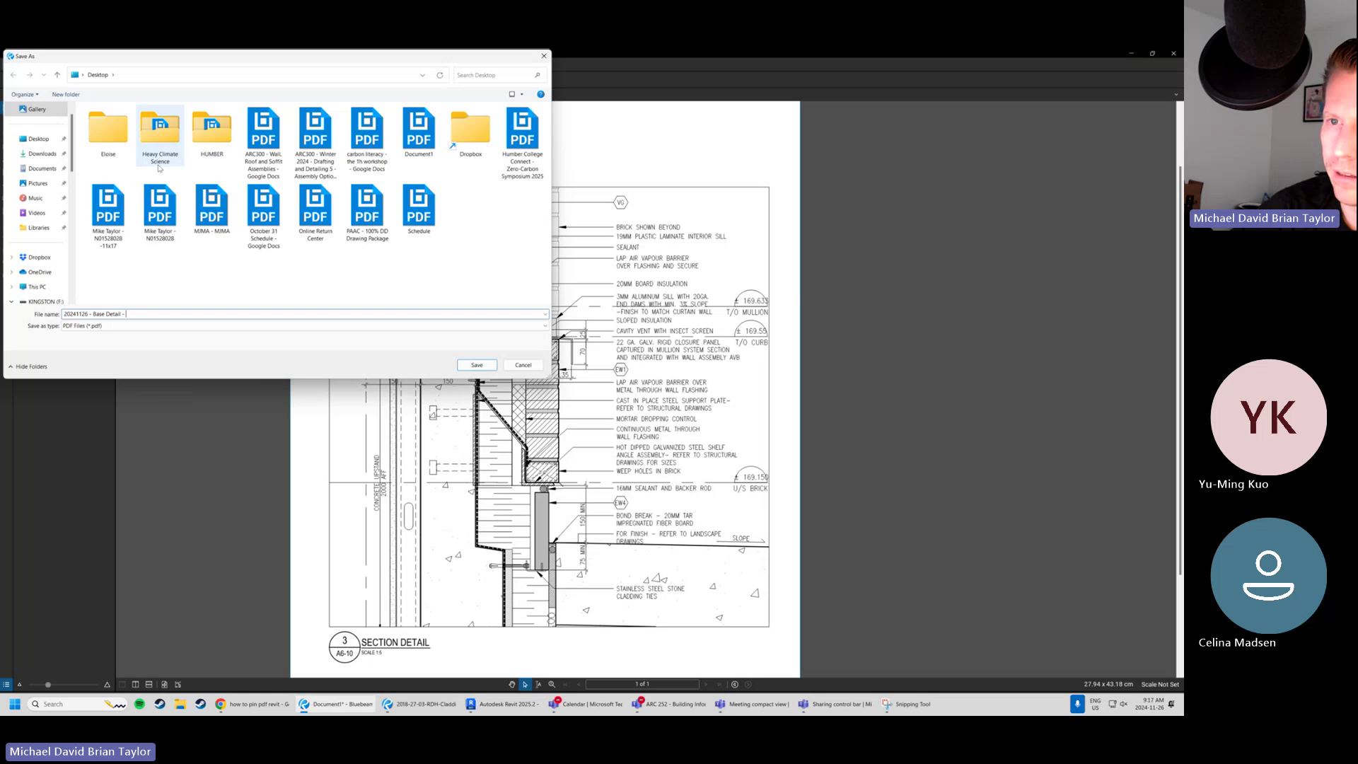
pyautogui.write('Import')
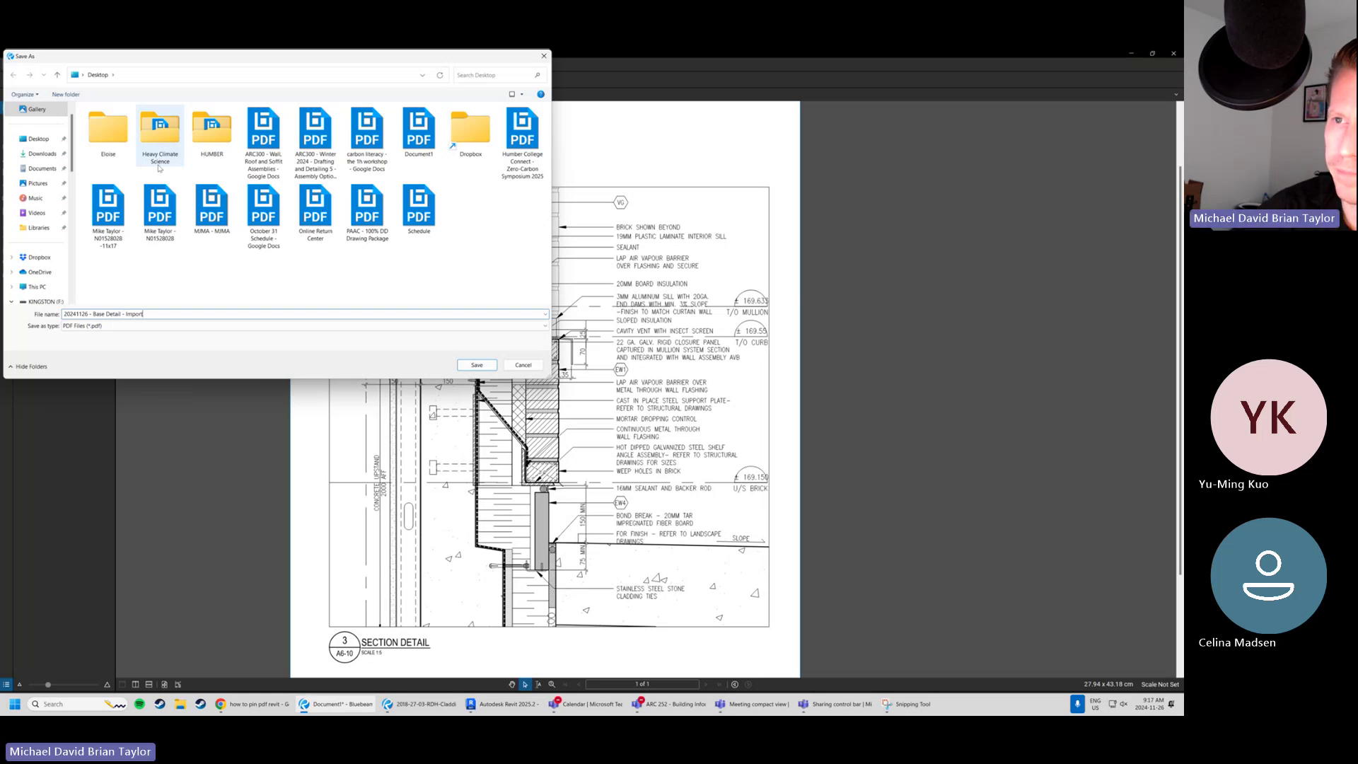
pyautogui.press('Return')
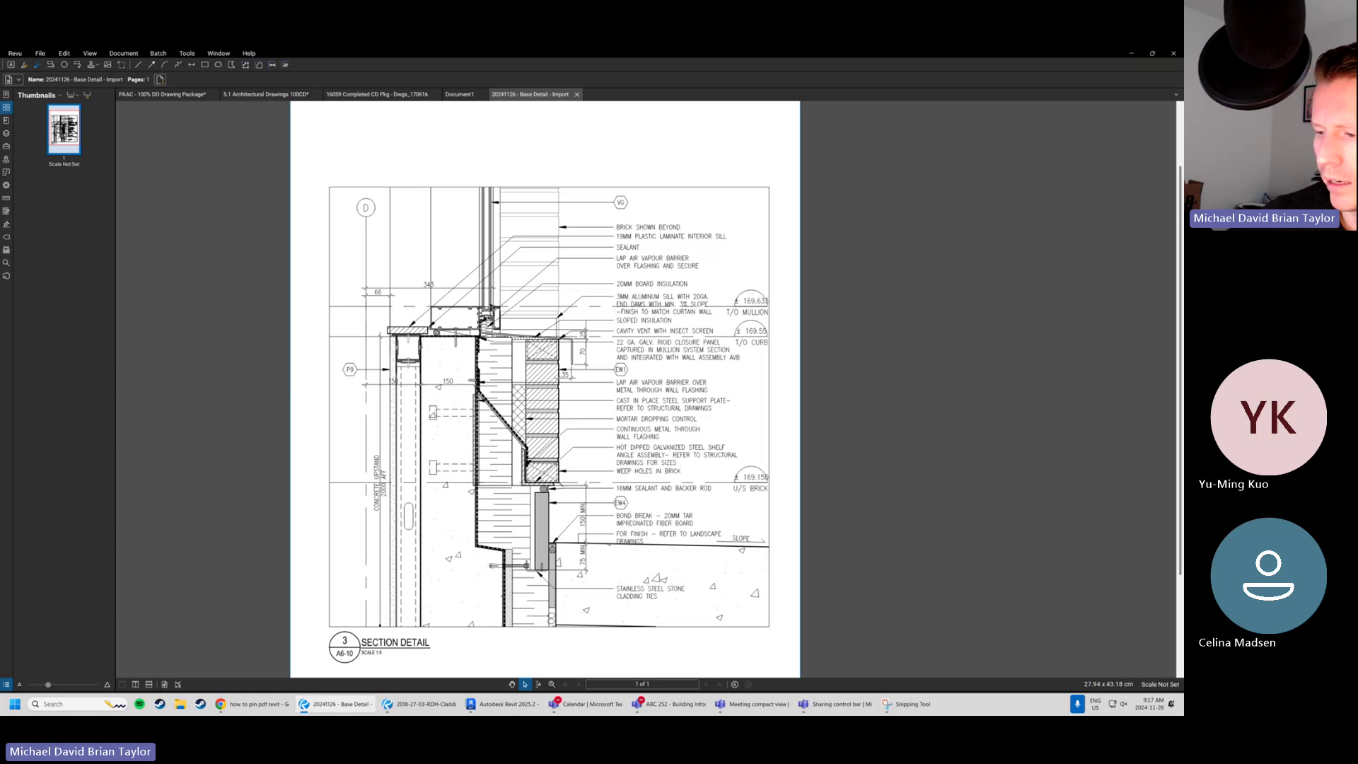
# Switch to Revit and delete the drafting view Drafting 1 from the project.
pyautogui.click(502, 704)
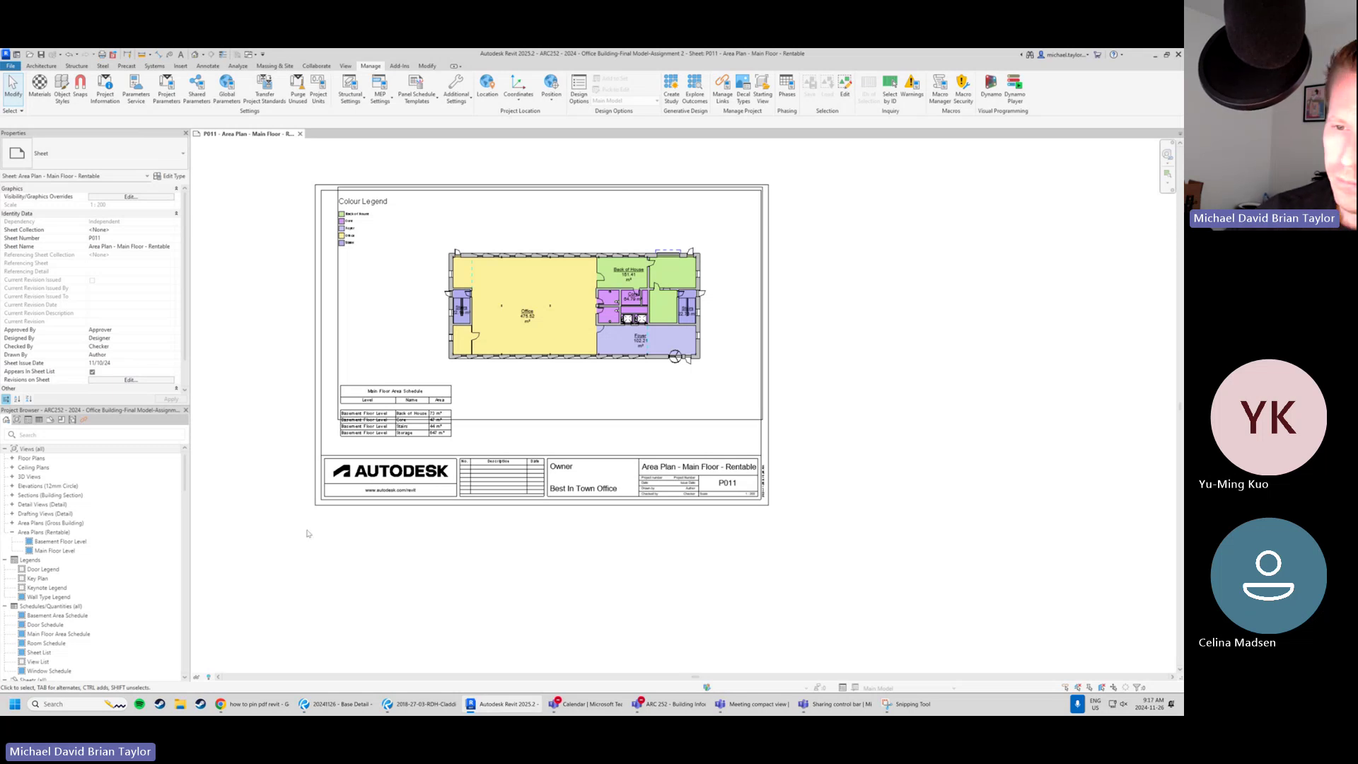
pyautogui.doubleClick(45, 513)
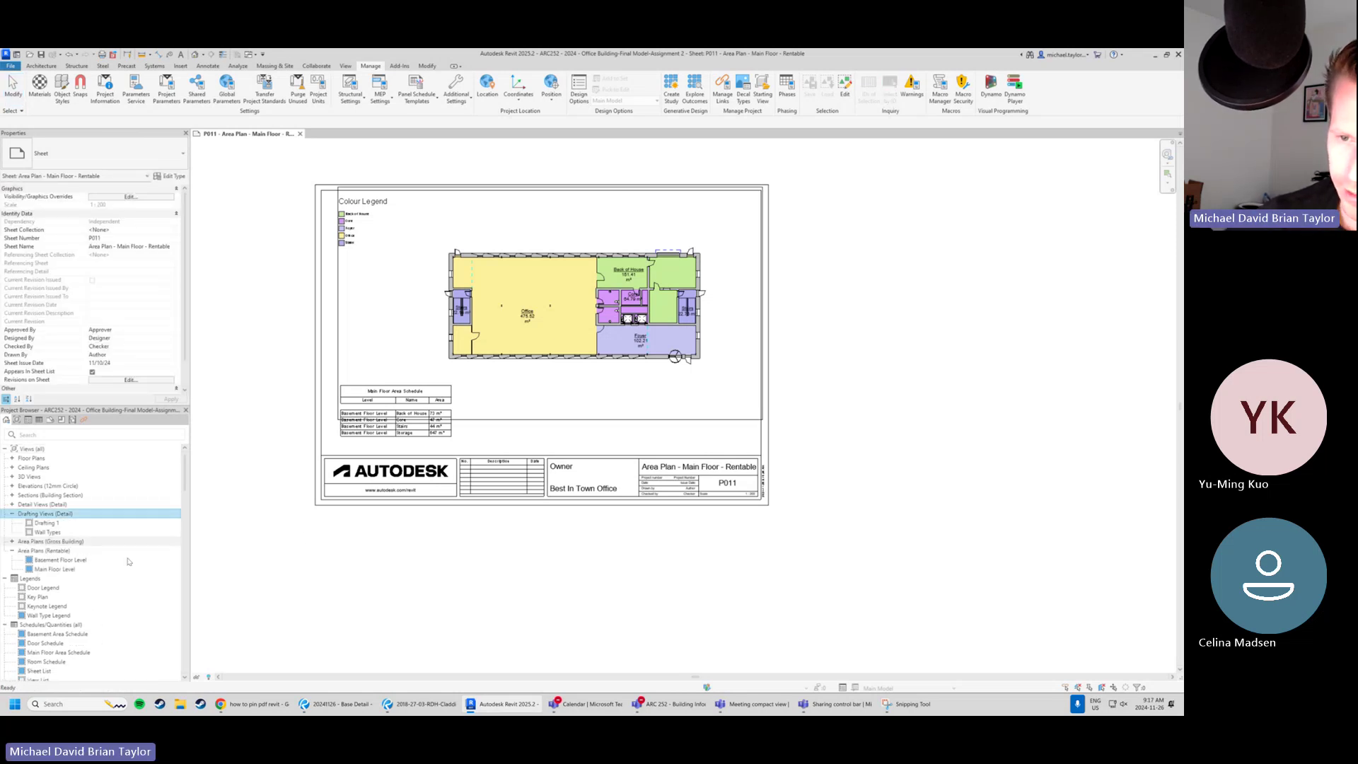
pyautogui.rightClick(53, 524)
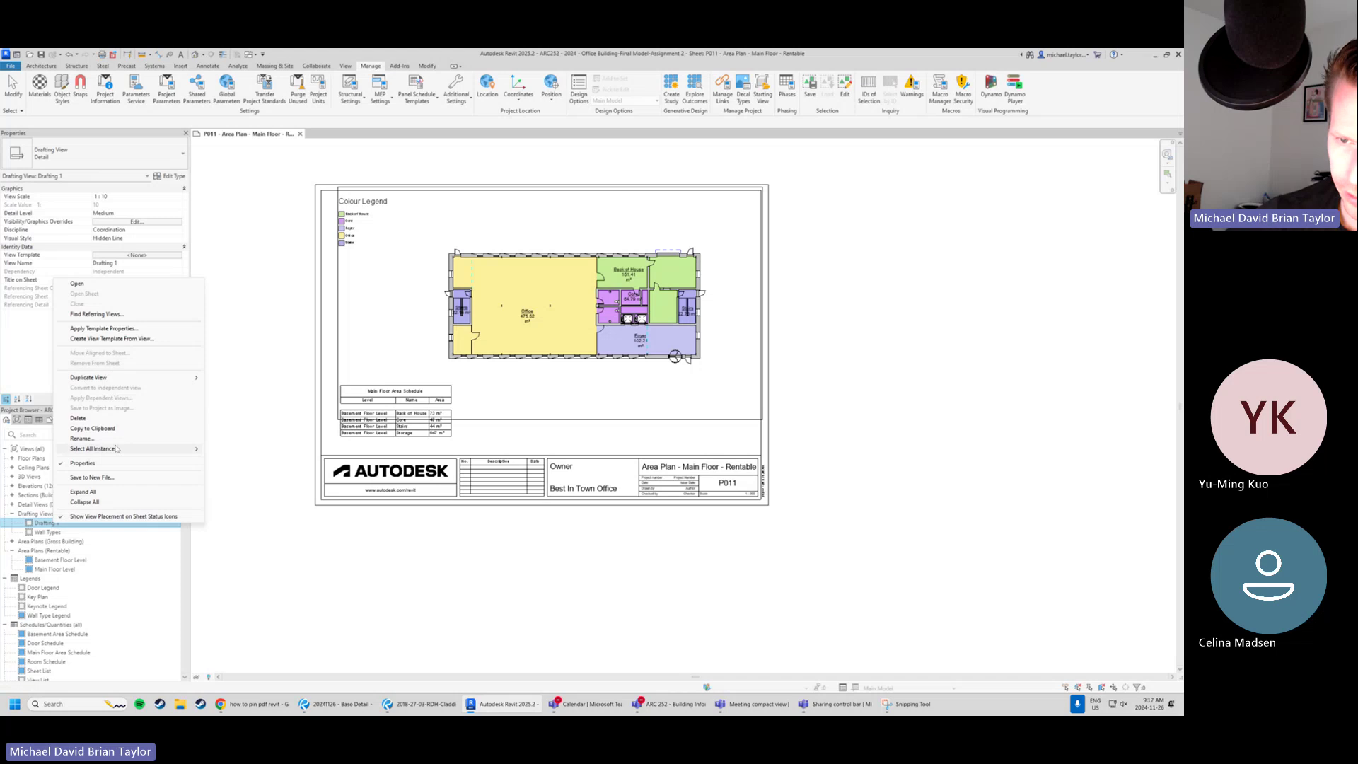
pyautogui.click(93, 419)
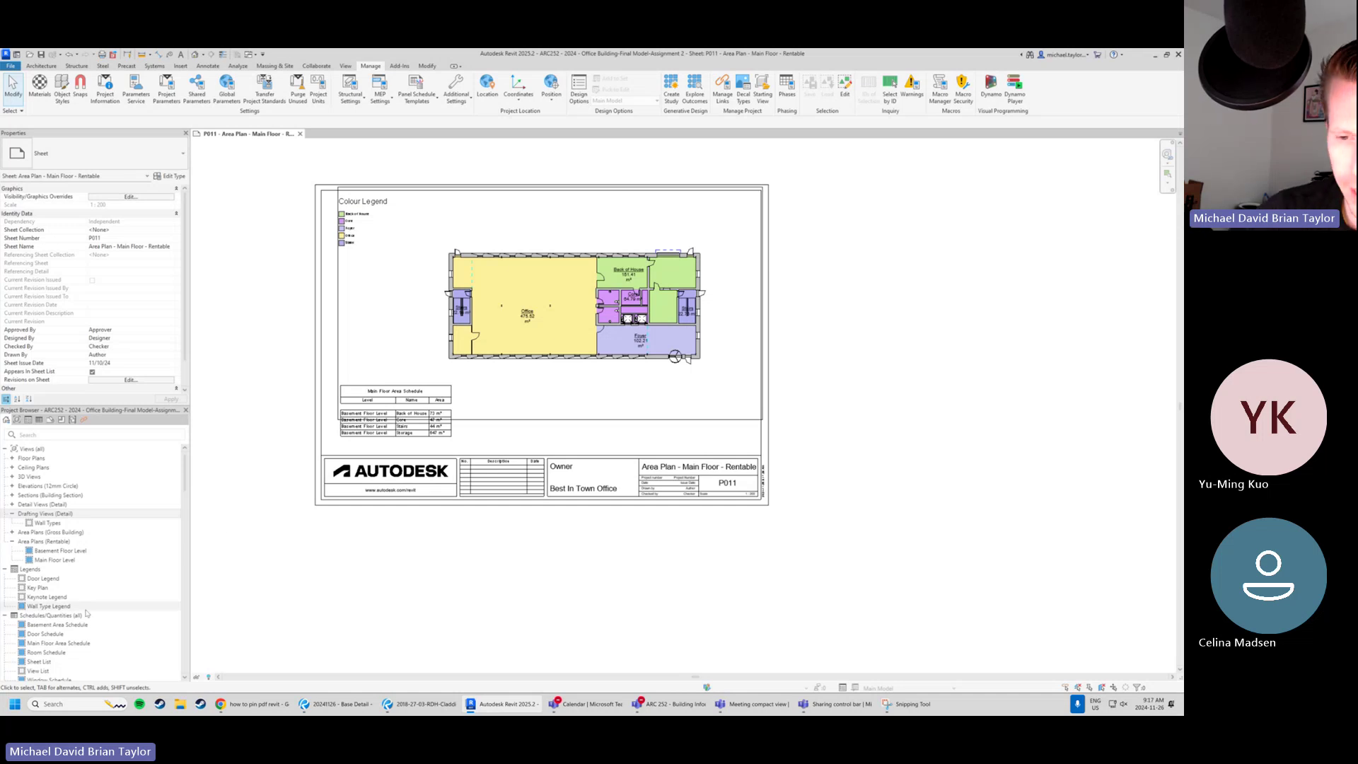
# Open sheet A500 - Sections and Plan Details and examine the Masonry Wall Window Opening - Section Sill Detail.
pyautogui.scroll(-8, 87, 613)
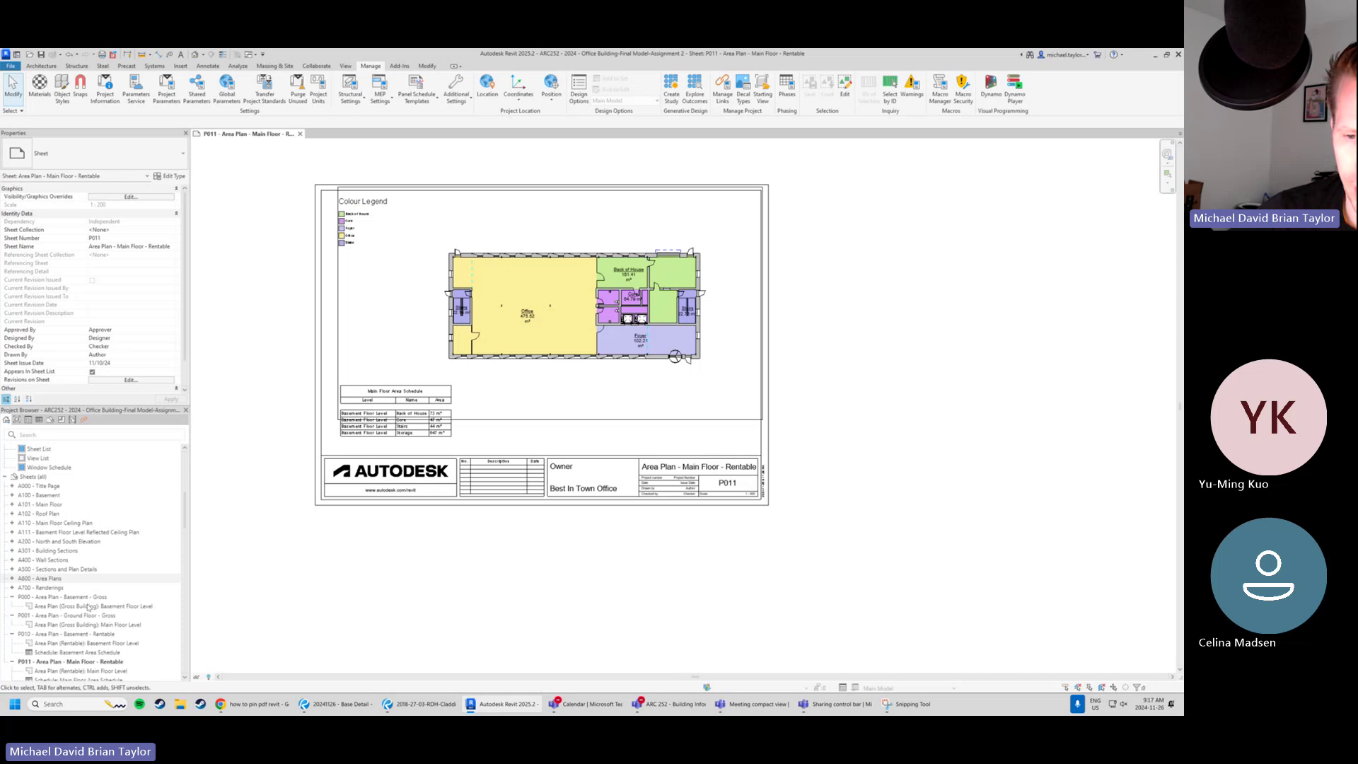
pyautogui.scroll(-3, 71, 566)
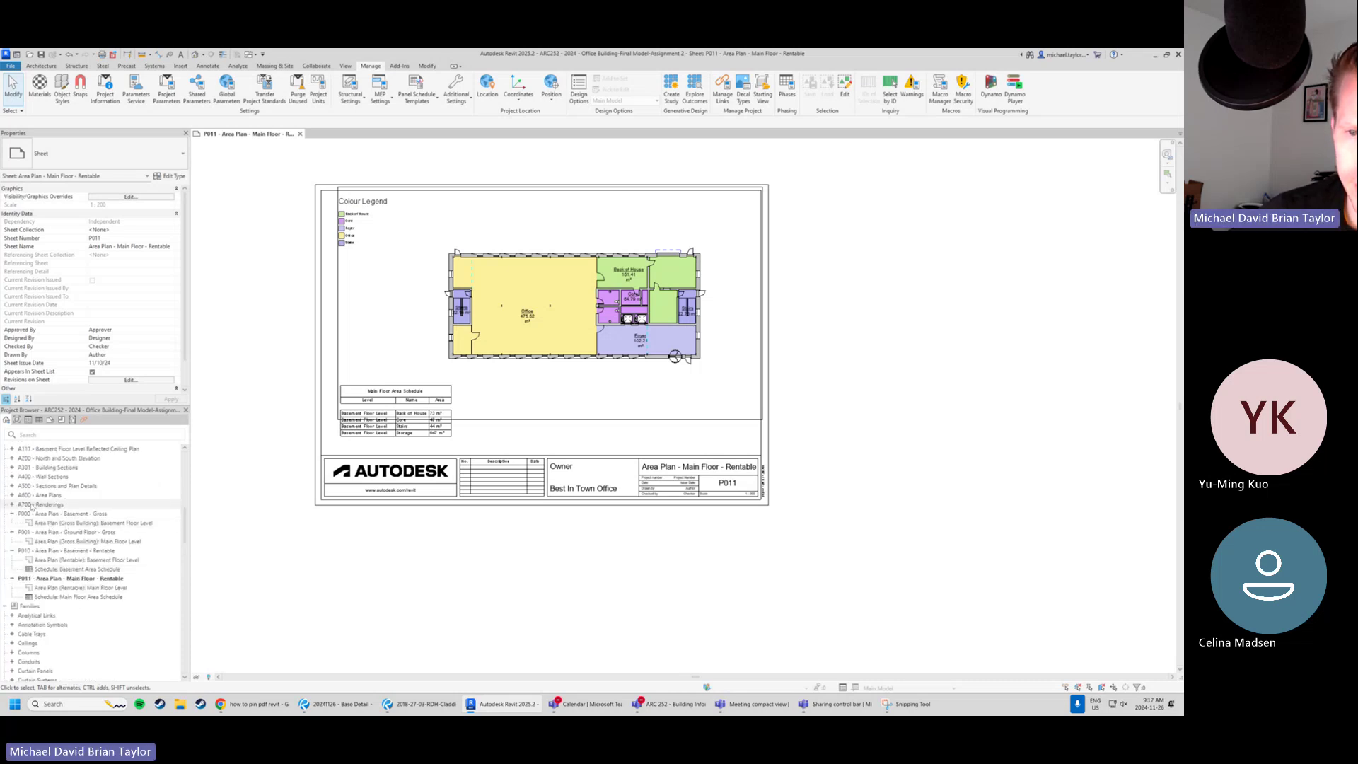
pyautogui.click(35, 486)
pyautogui.click(11, 486)
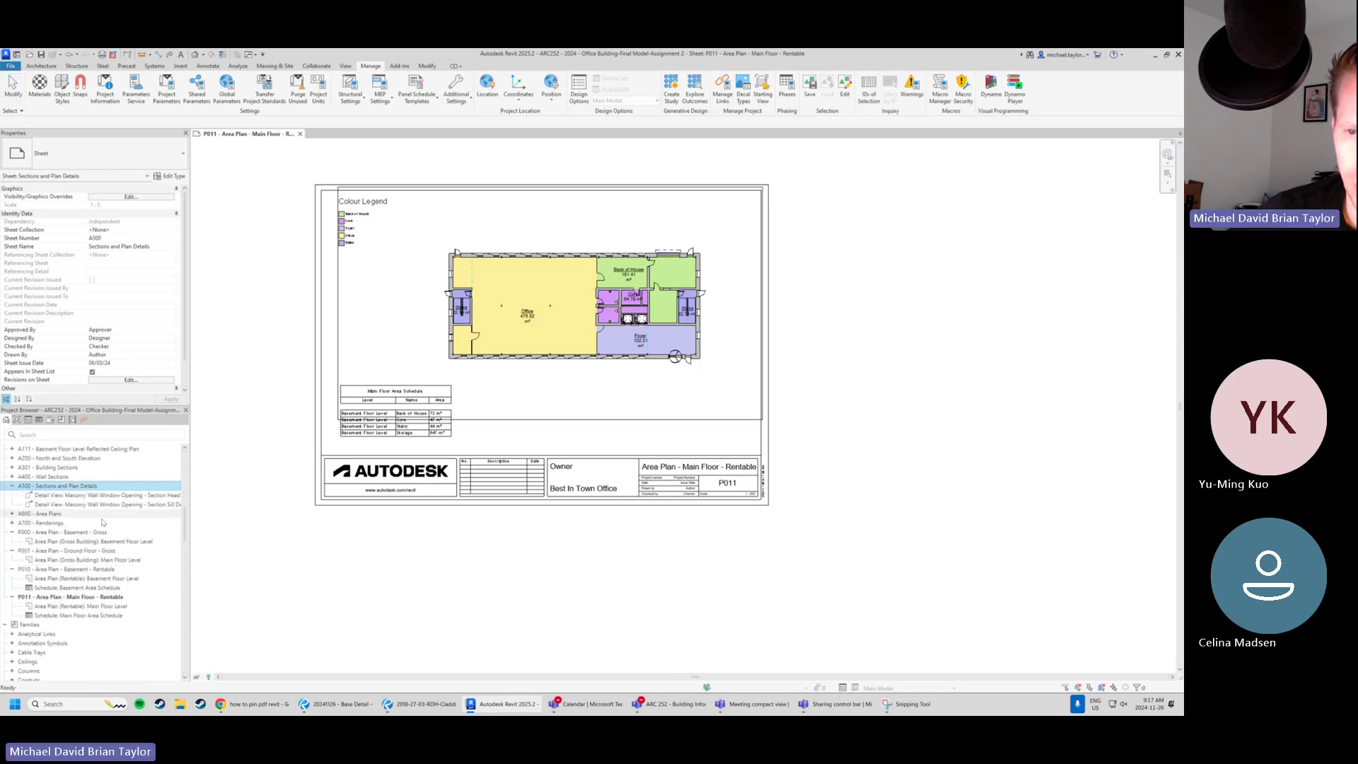
pyautogui.doubleClick(68, 488)
pyautogui.click(722, 494)
pyautogui.scroll(2, 707, 494)
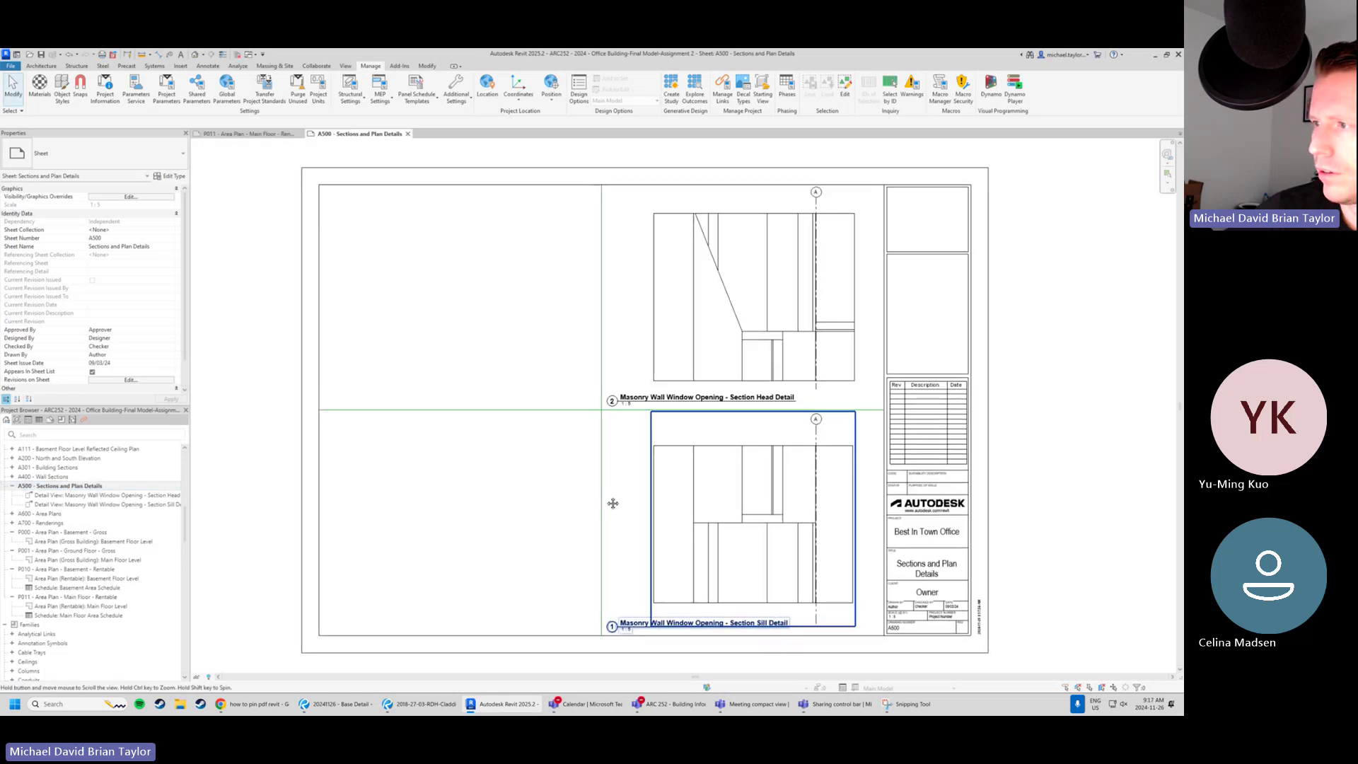
pyautogui.press('Escape')
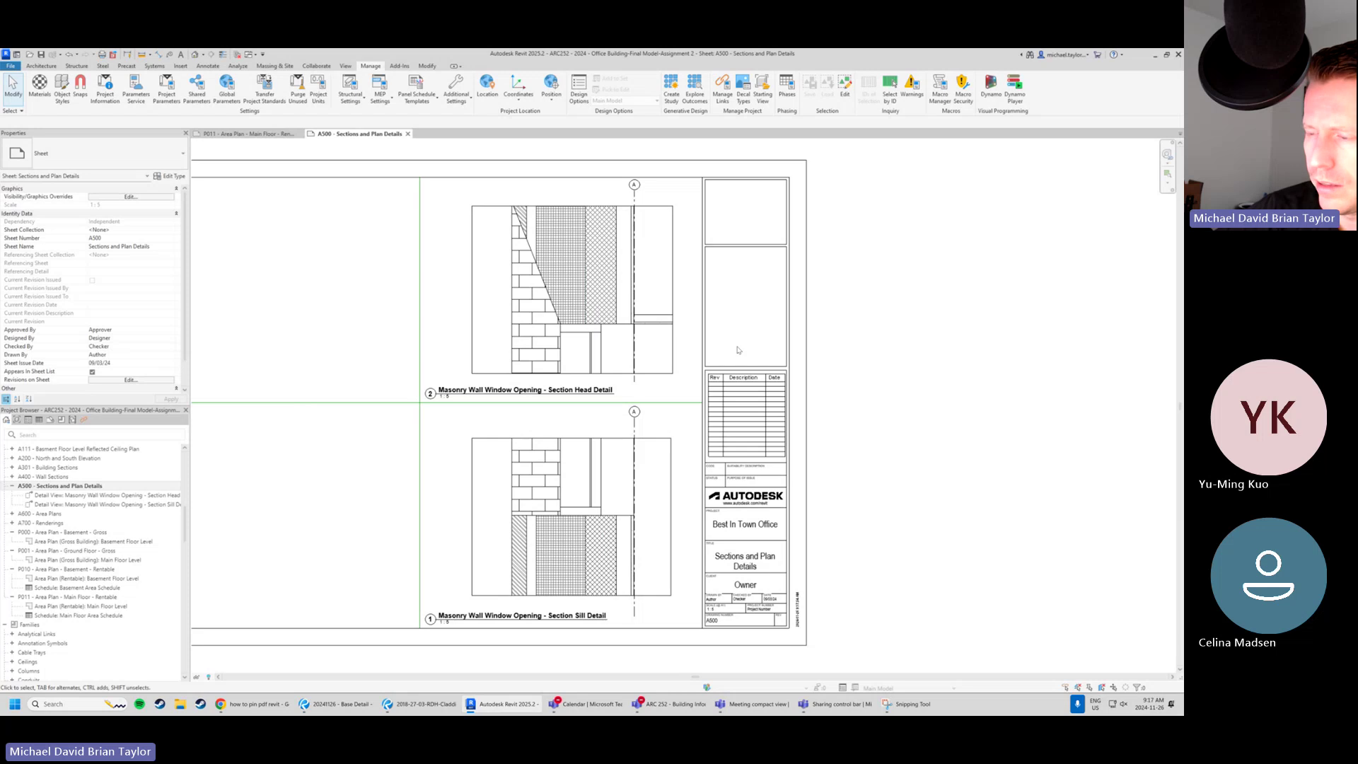
pyautogui.click(537, 540)
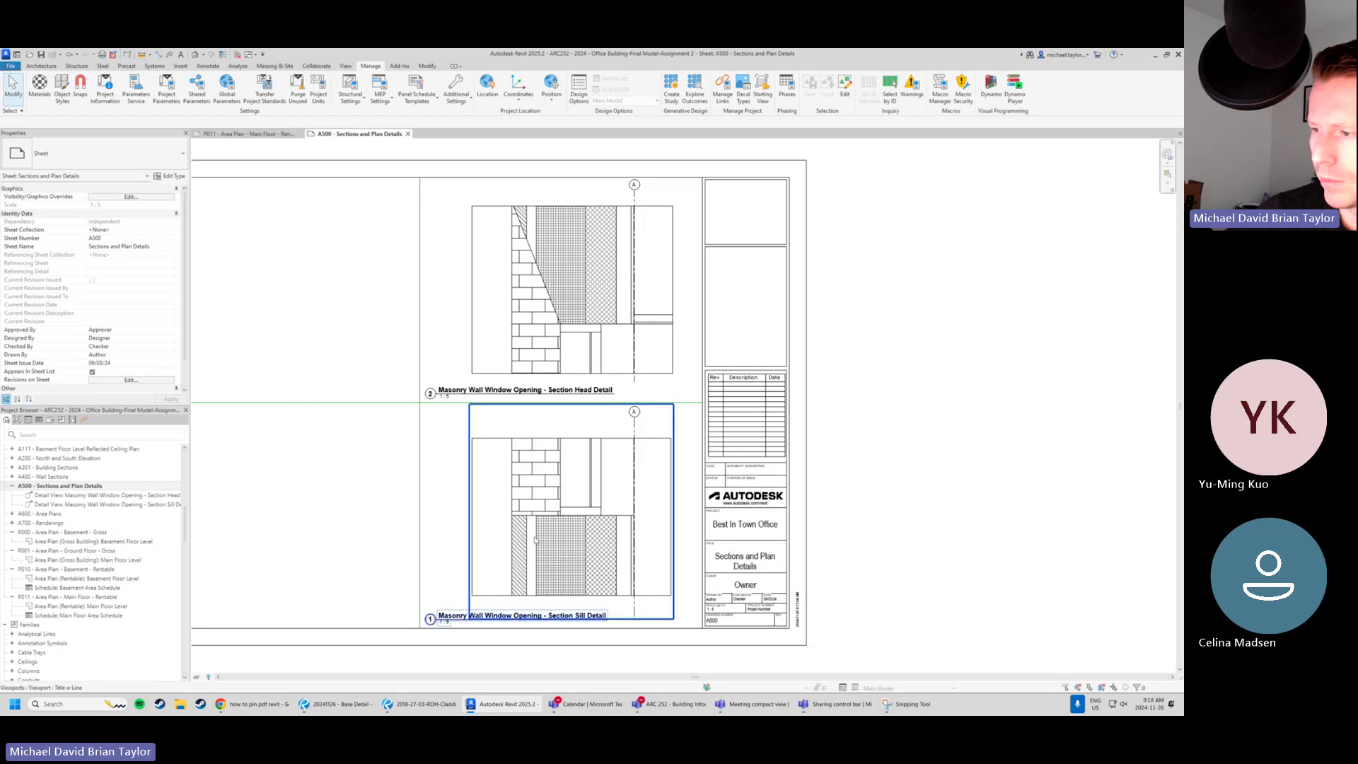
pyautogui.scroll(3, 589, 582)
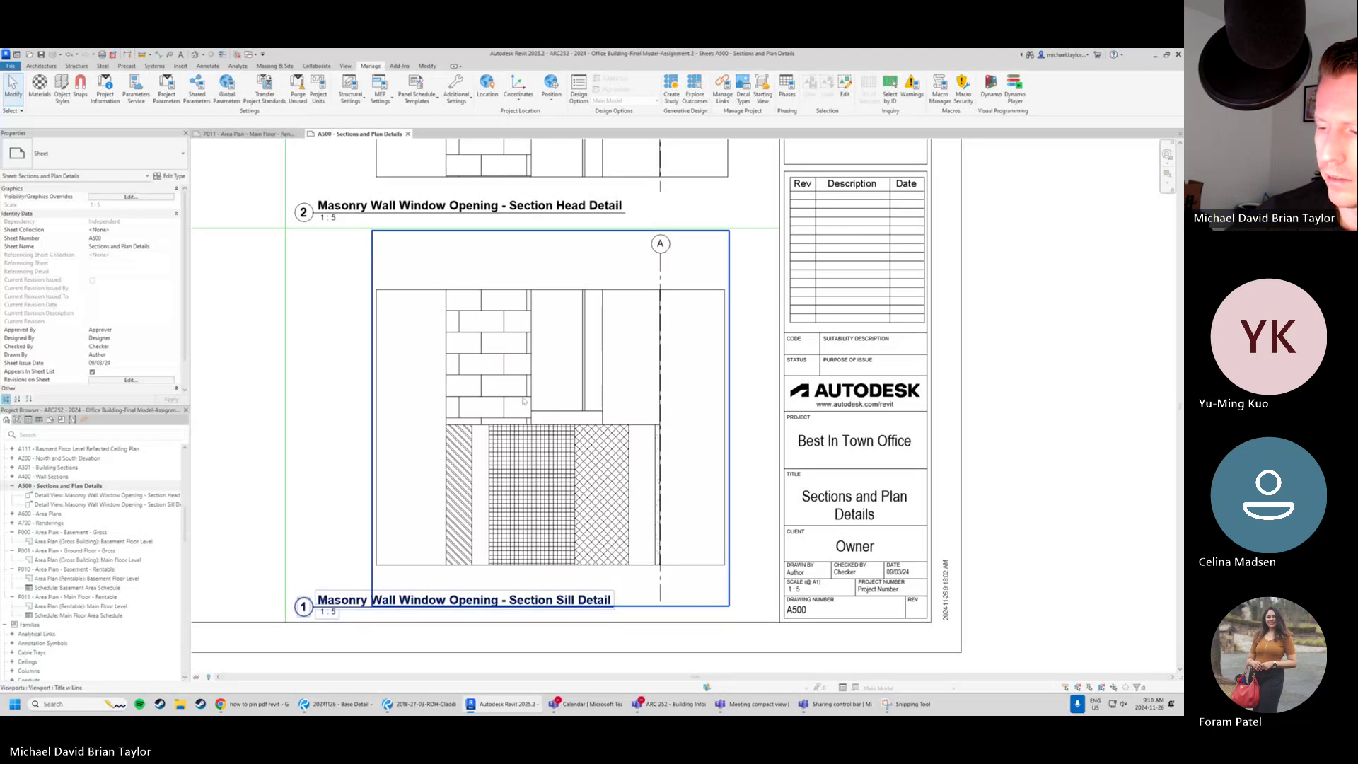
# Create a new drafting view named "Masonry Base with Curtain Wall" at a scale of 1:5.
pyautogui.click(346, 67)
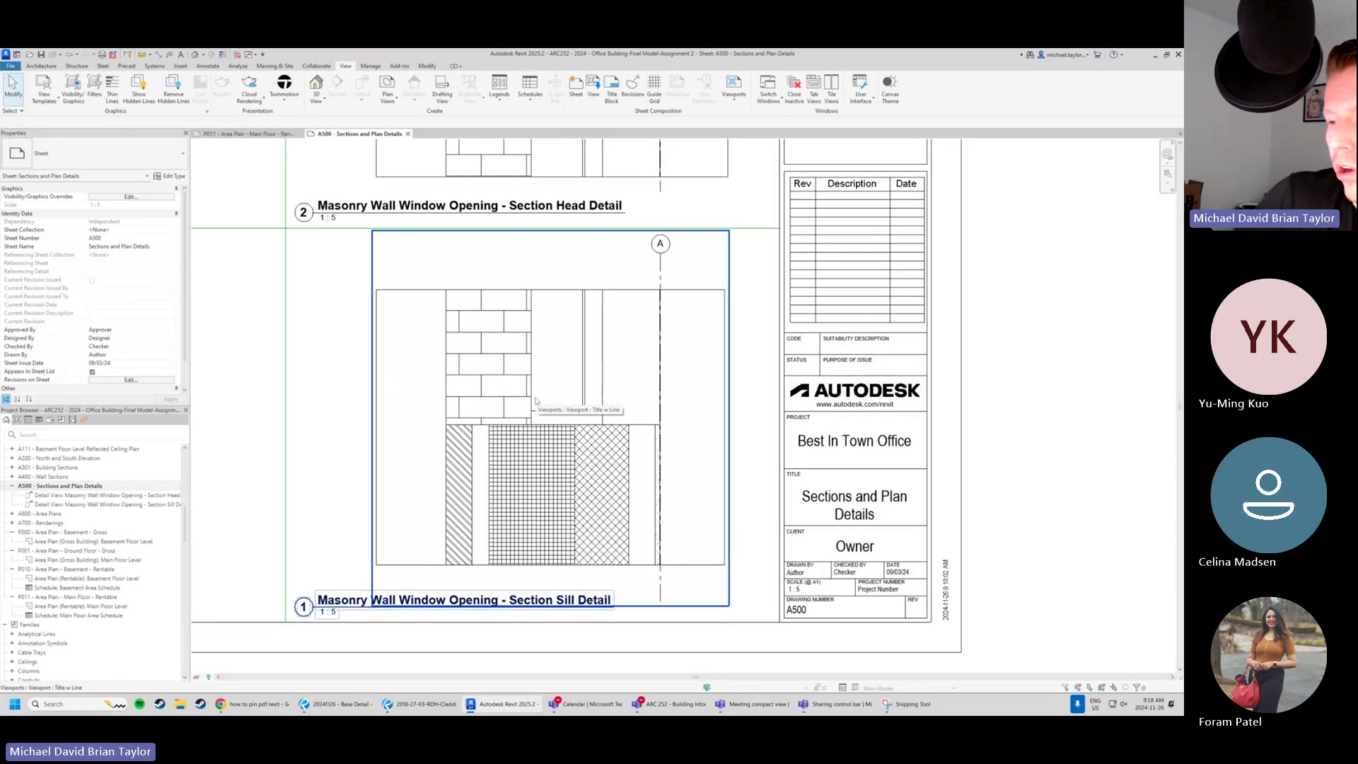
pyautogui.scroll(-3, 535, 401)
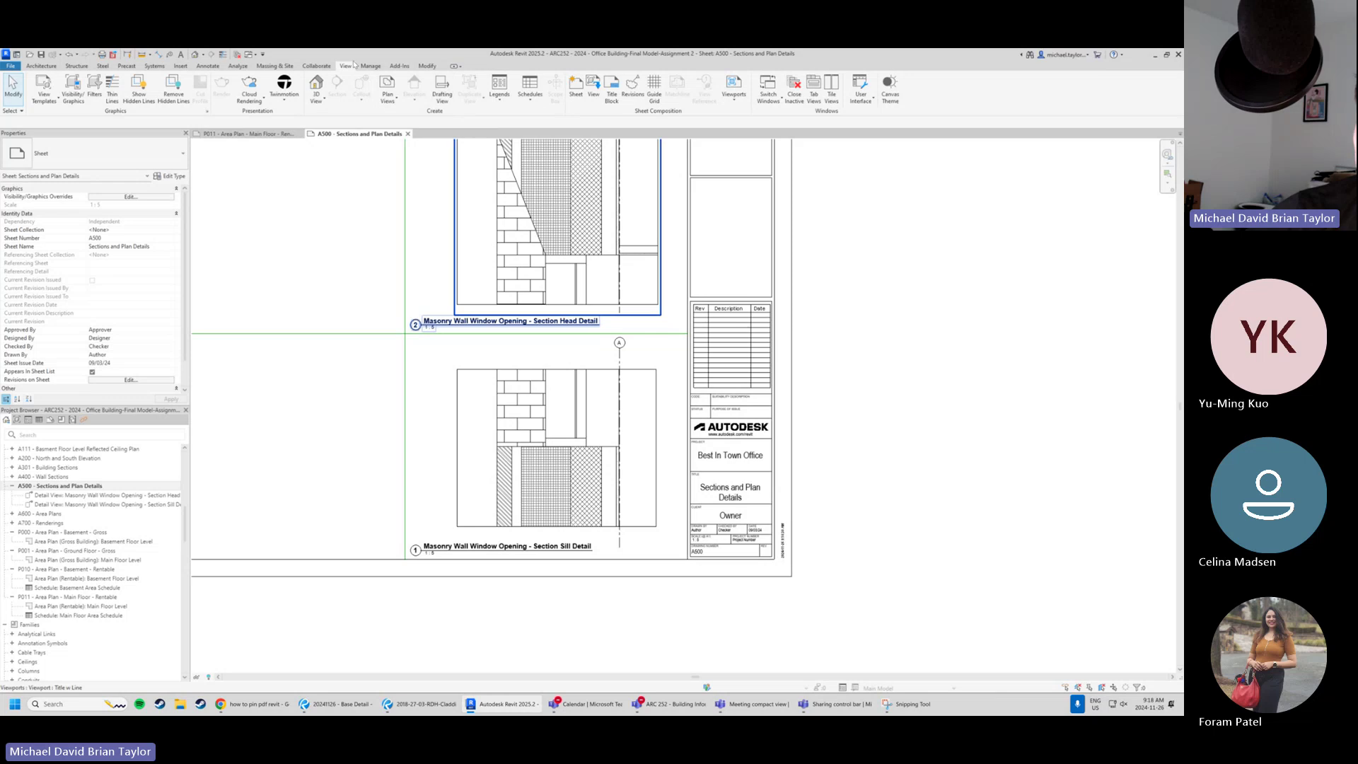
pyautogui.click(444, 97)
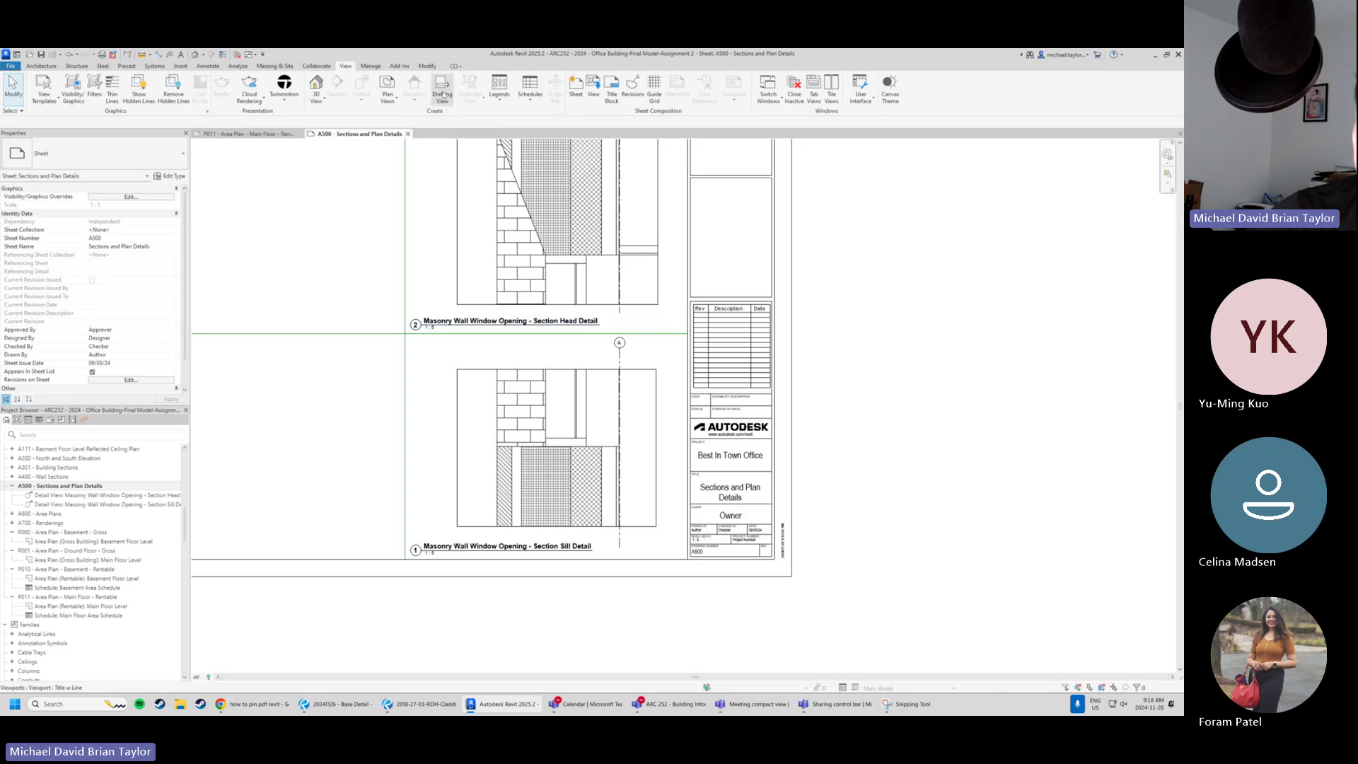
pyautogui.moveTo(618, 342); pyautogui.dragTo(373, 285)
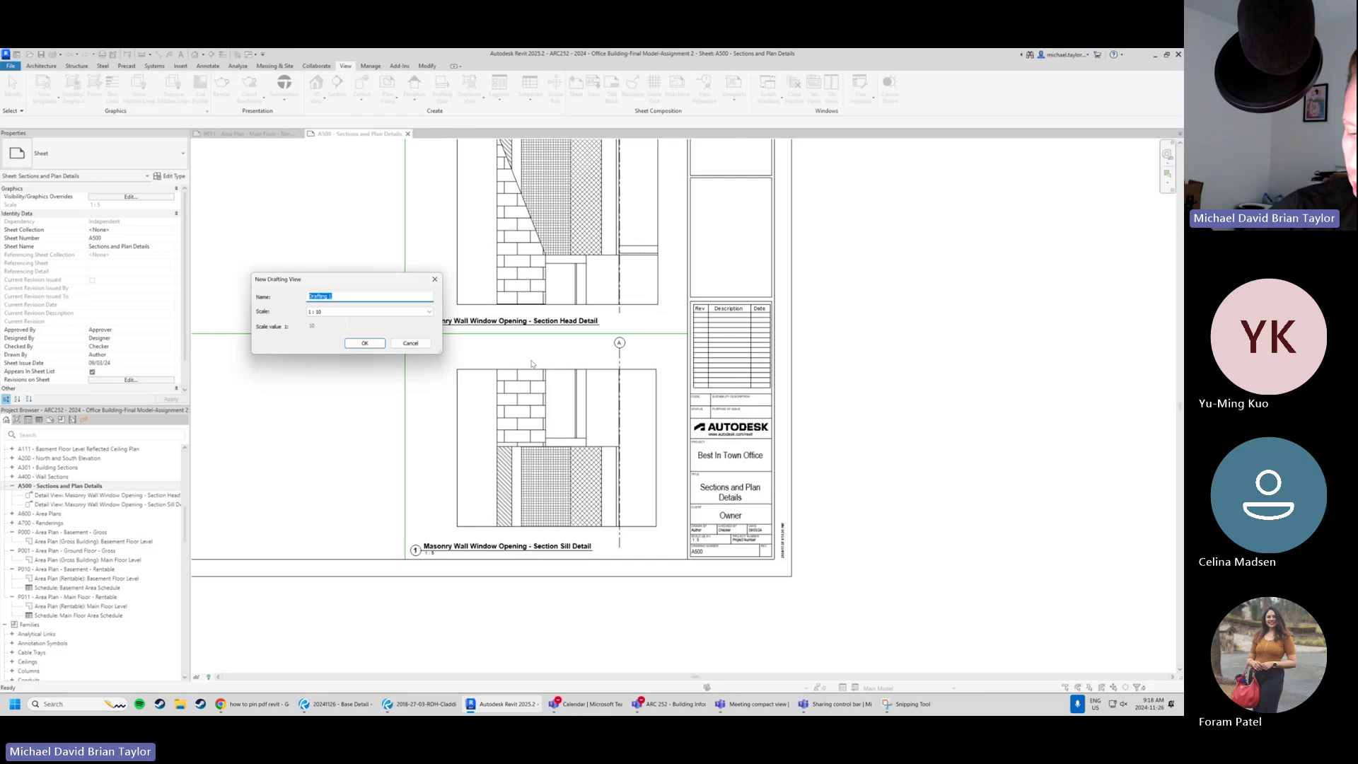
pyautogui.write('M')
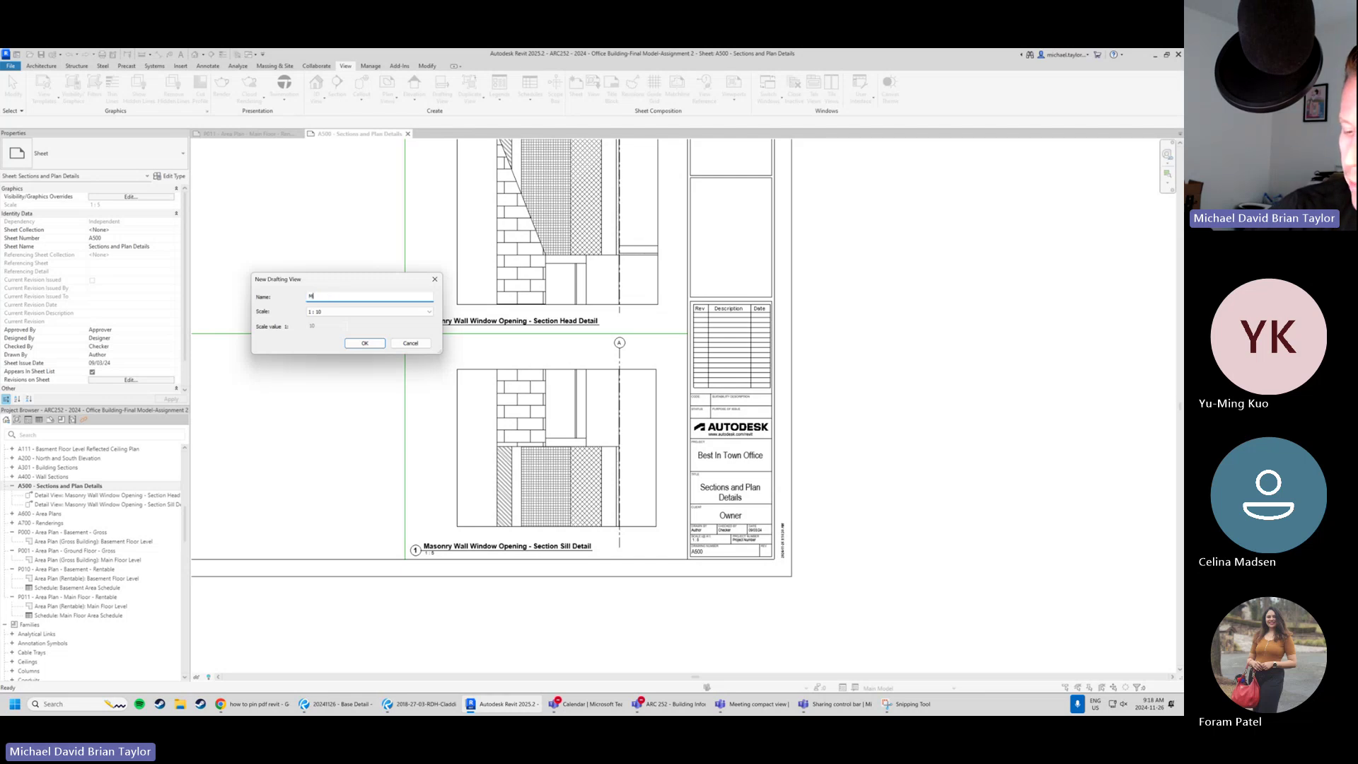
pyautogui.write('asonry Base')
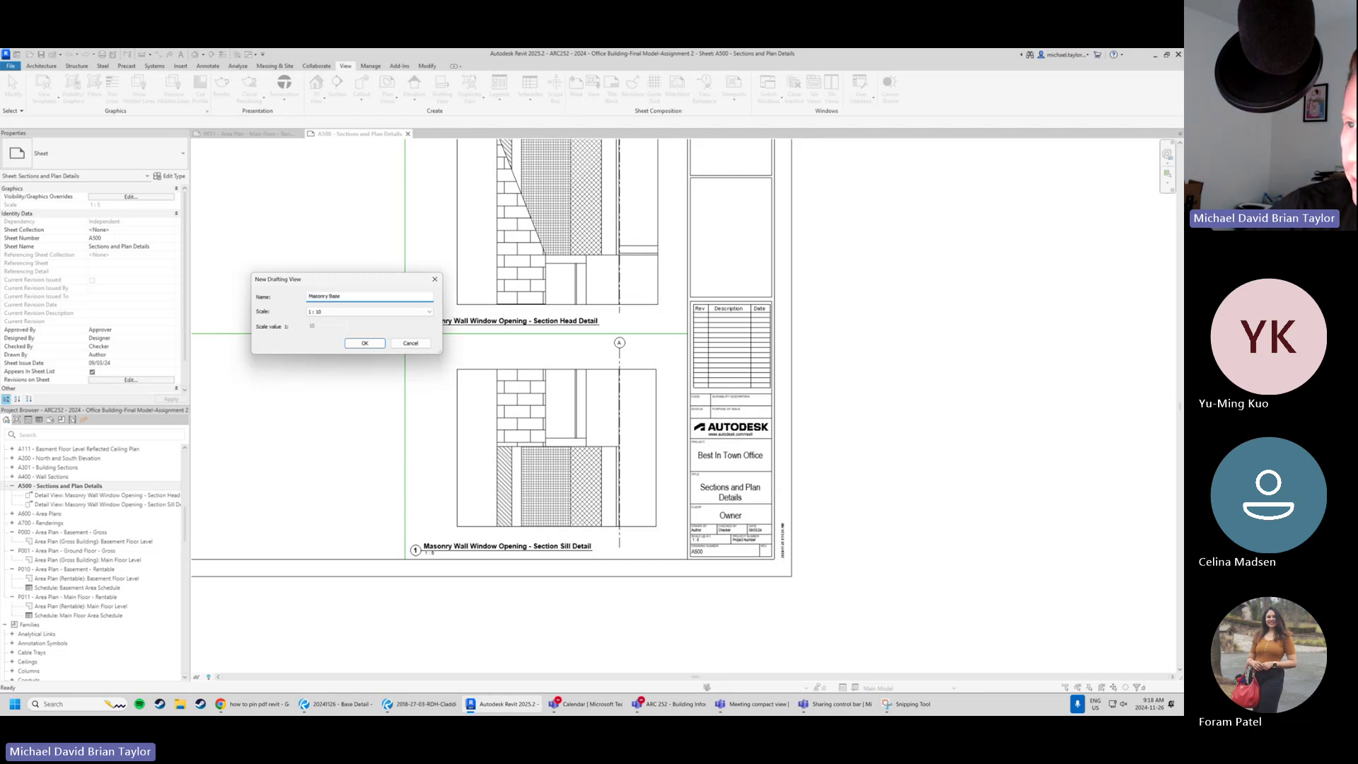
pyautogui.write(' with Curta')
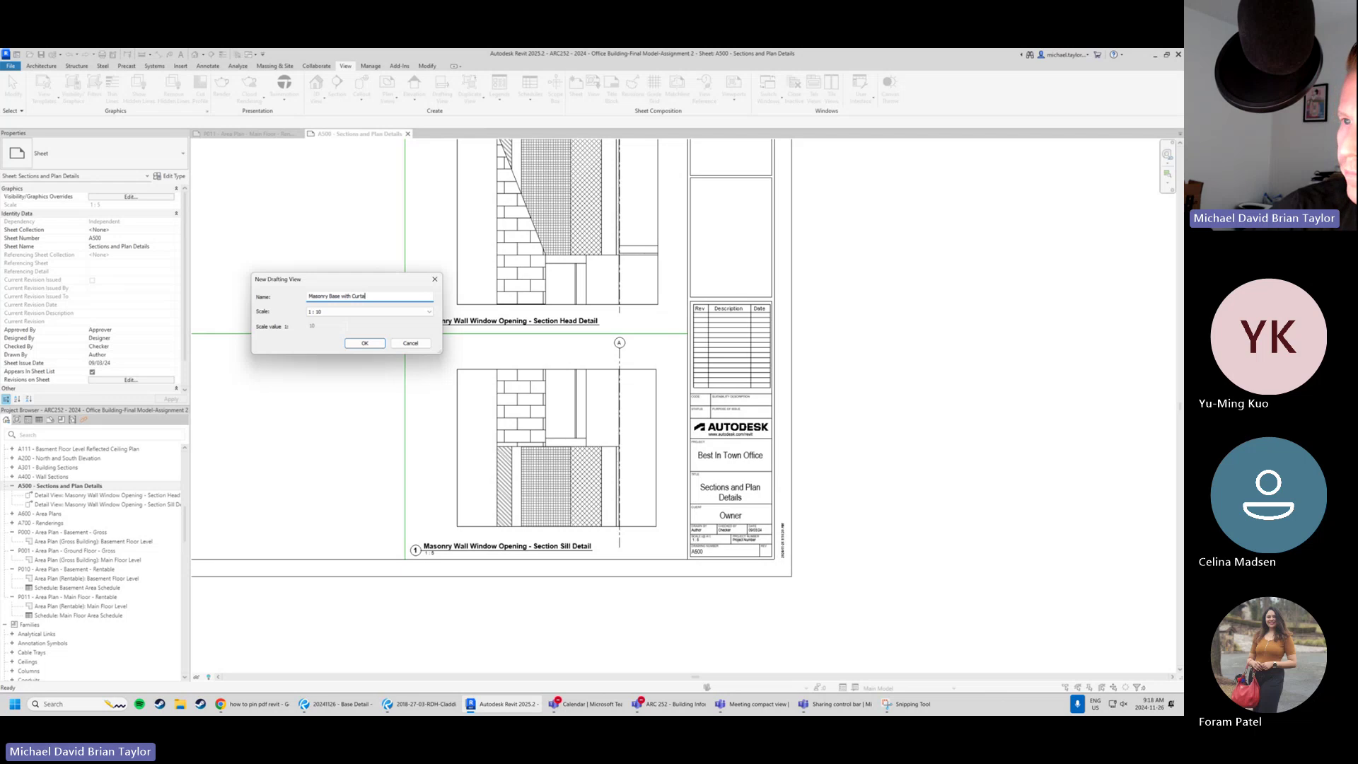
pyautogui.write('in Will')
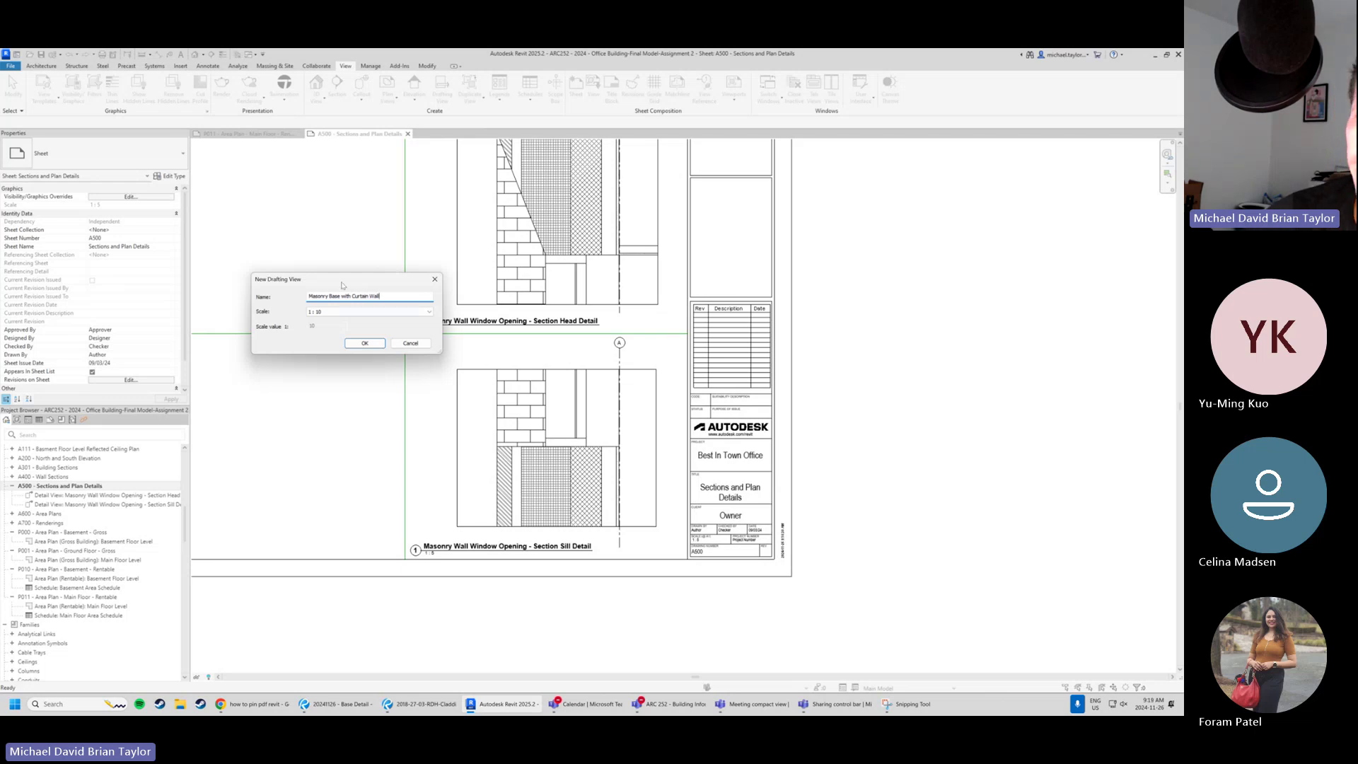
pyautogui.moveTo(342, 285); pyautogui.dragTo(375, 312)
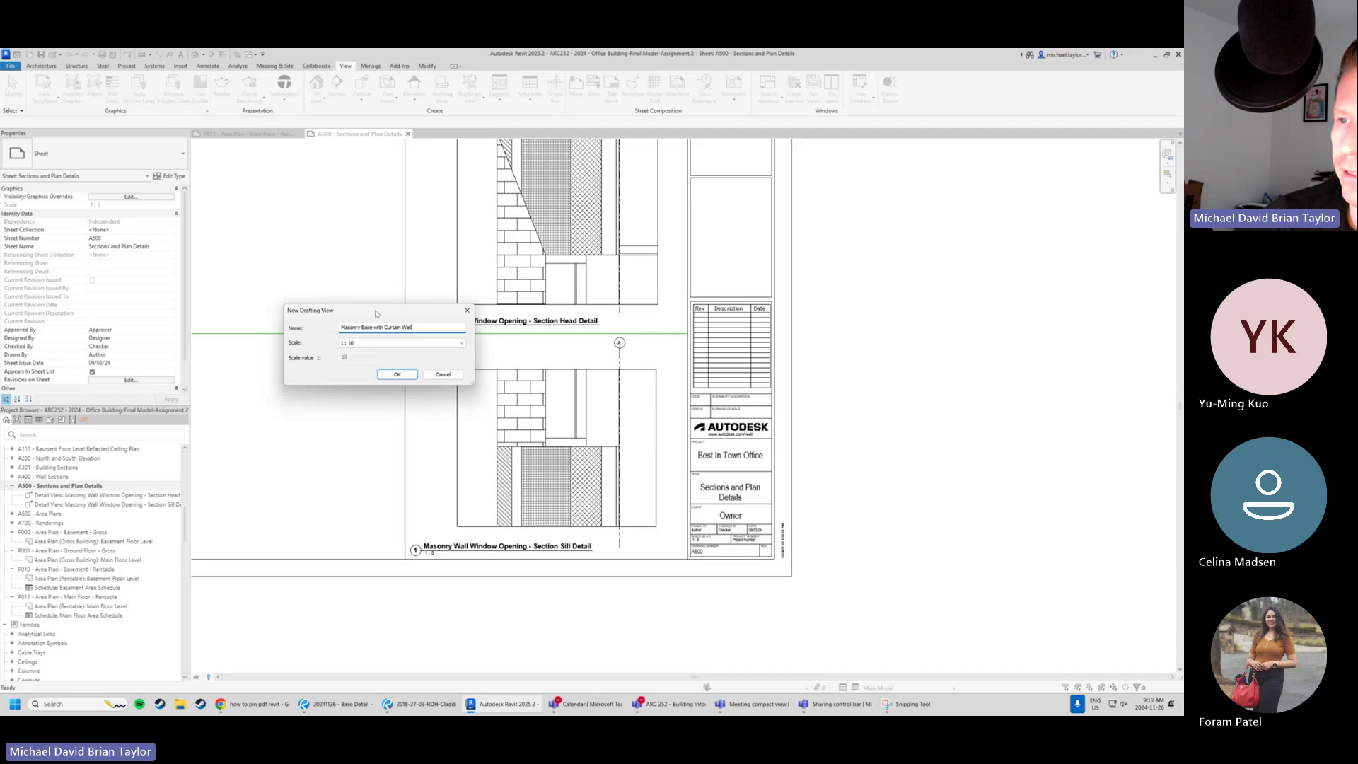
pyautogui.click(368, 346)
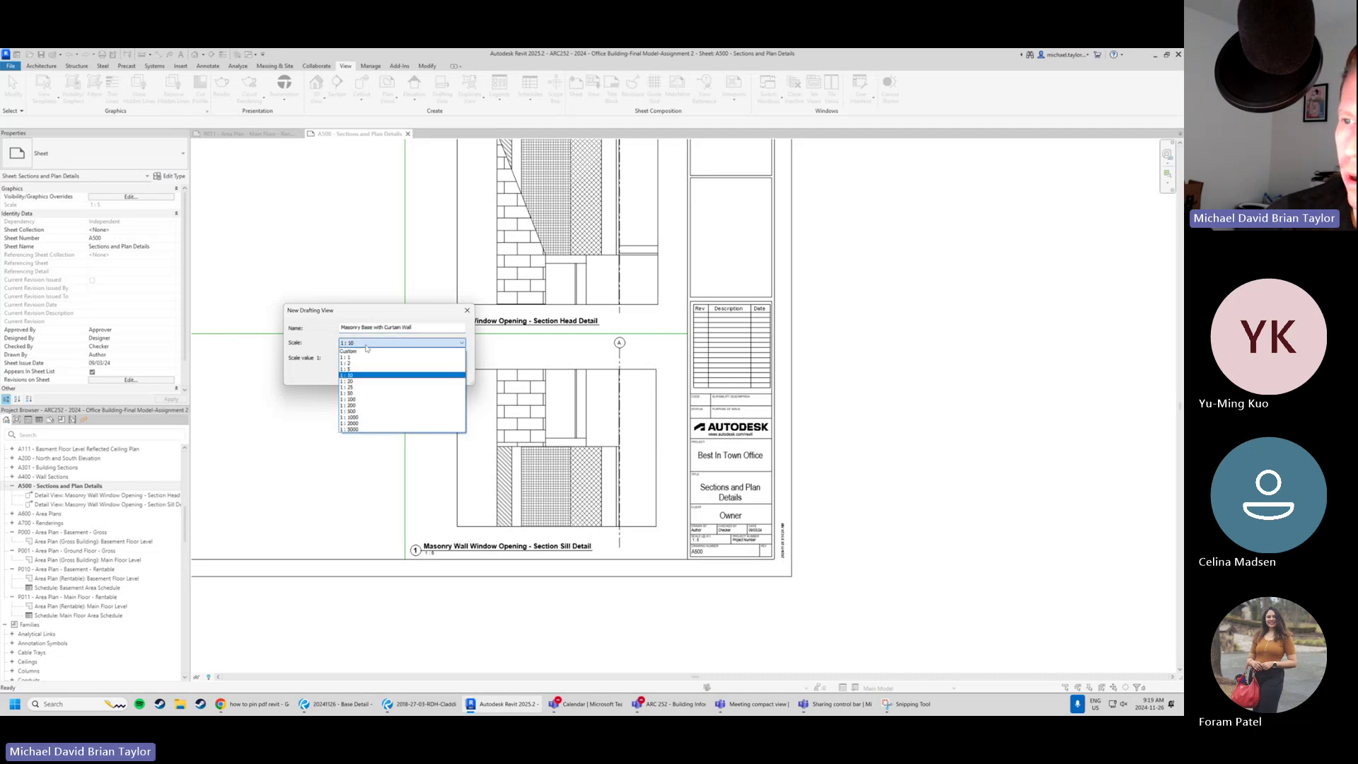
pyautogui.click(368, 375)
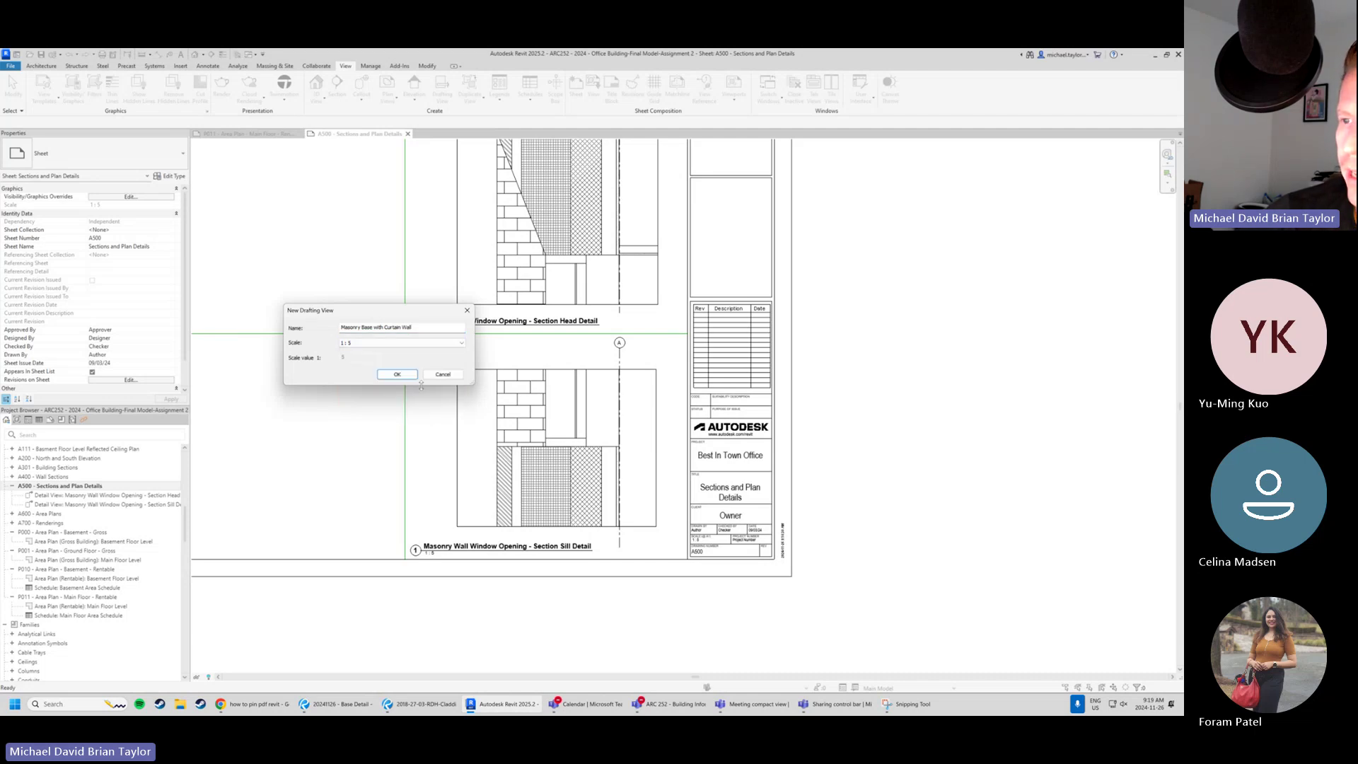
pyautogui.click(398, 375)
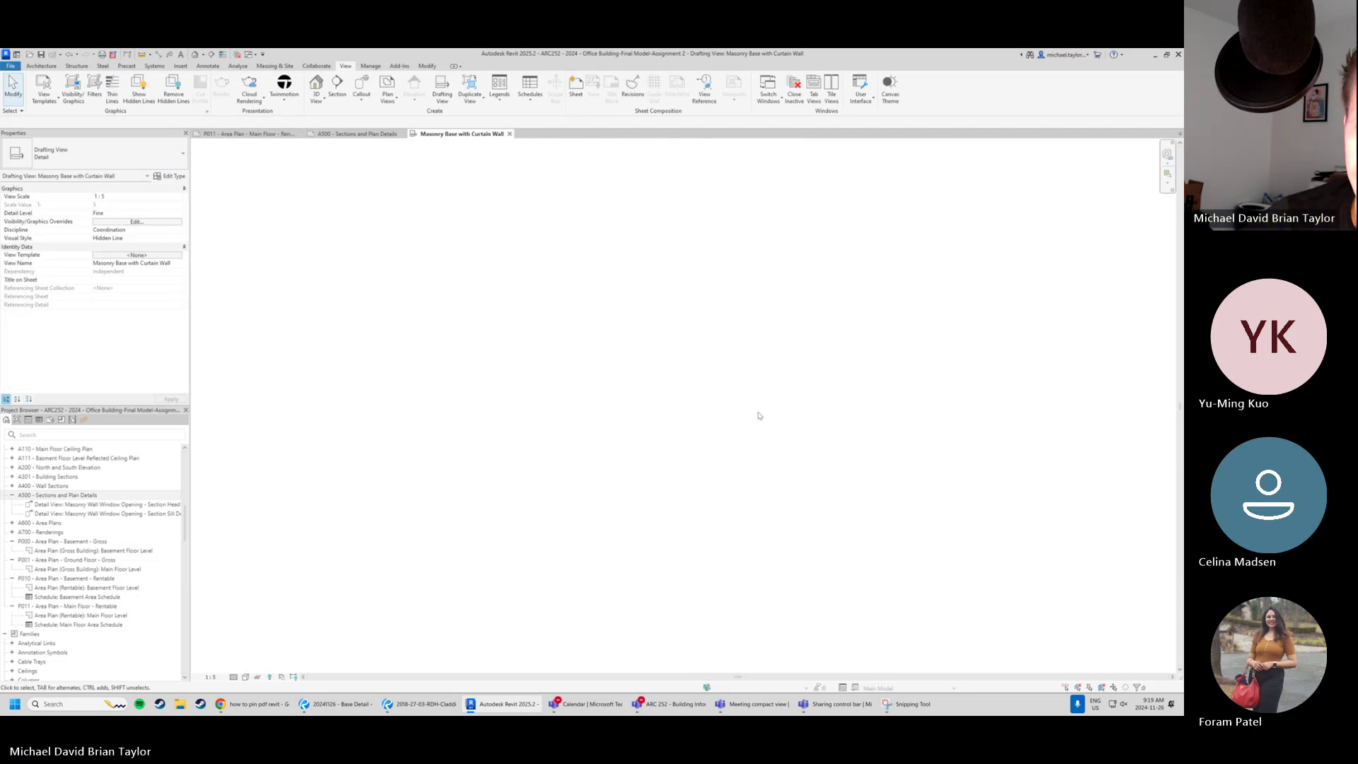
# Locate the Masonry Base with Curtain Wall view among the project's drafting views.
pyautogui.scroll(-1, 143, 553)
pyautogui.scroll(-6, 143, 553)
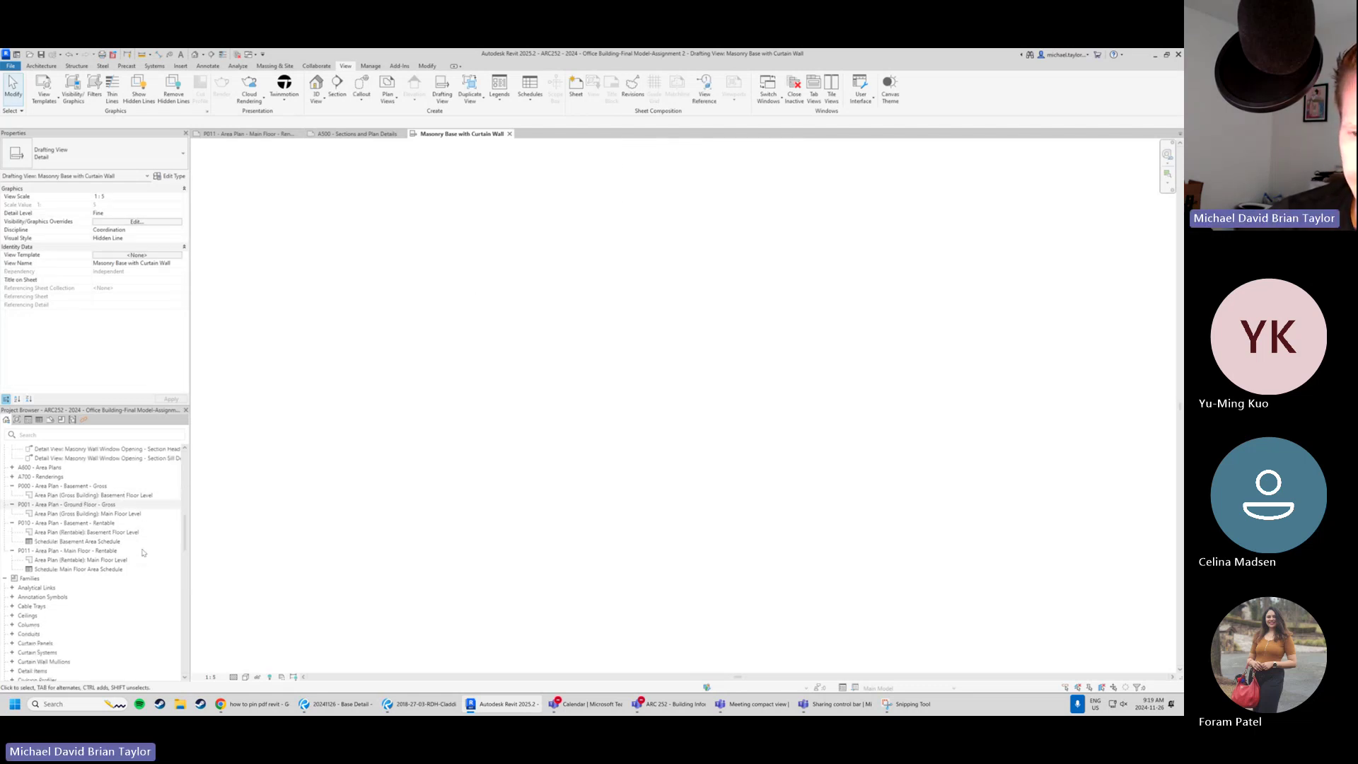
pyautogui.moveTo(186, 558); pyautogui.dragTo(184, 473)
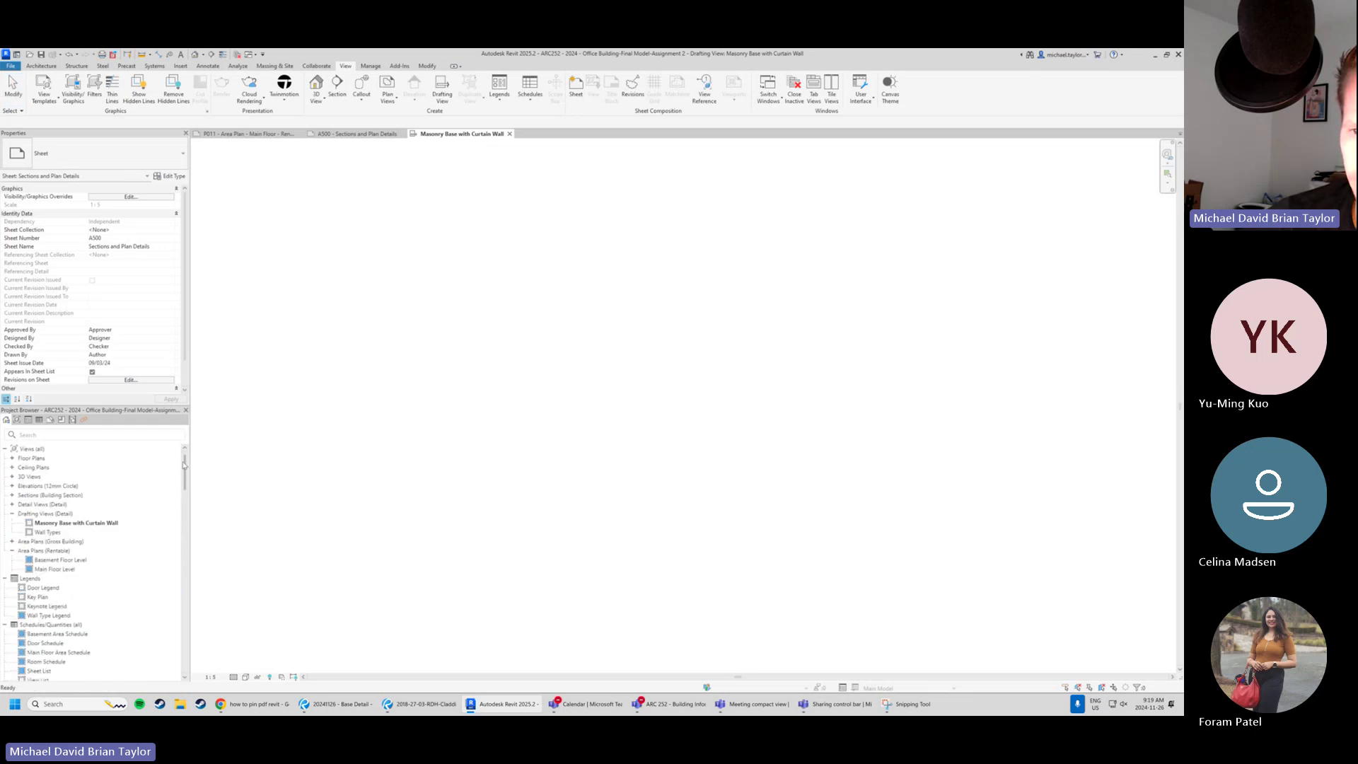
pyautogui.click(46, 514)
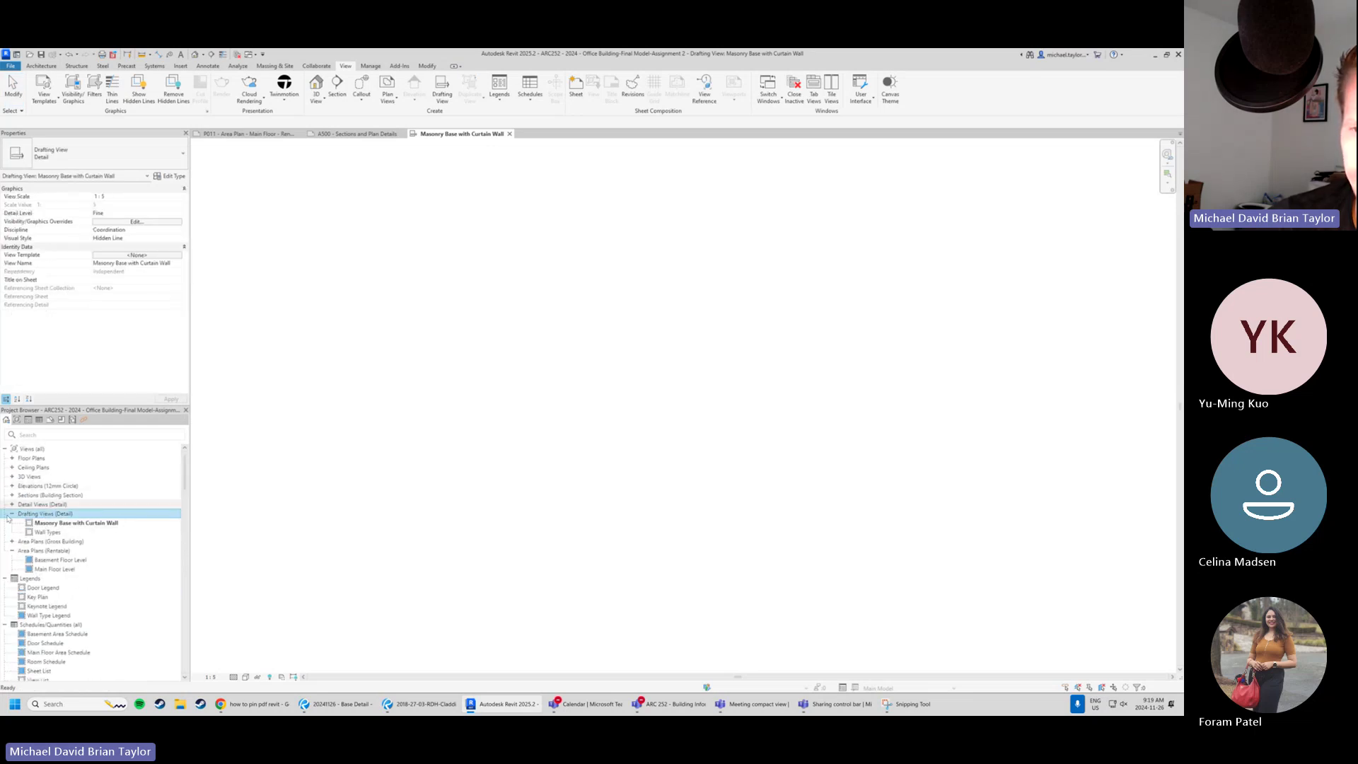
pyautogui.click(62, 523)
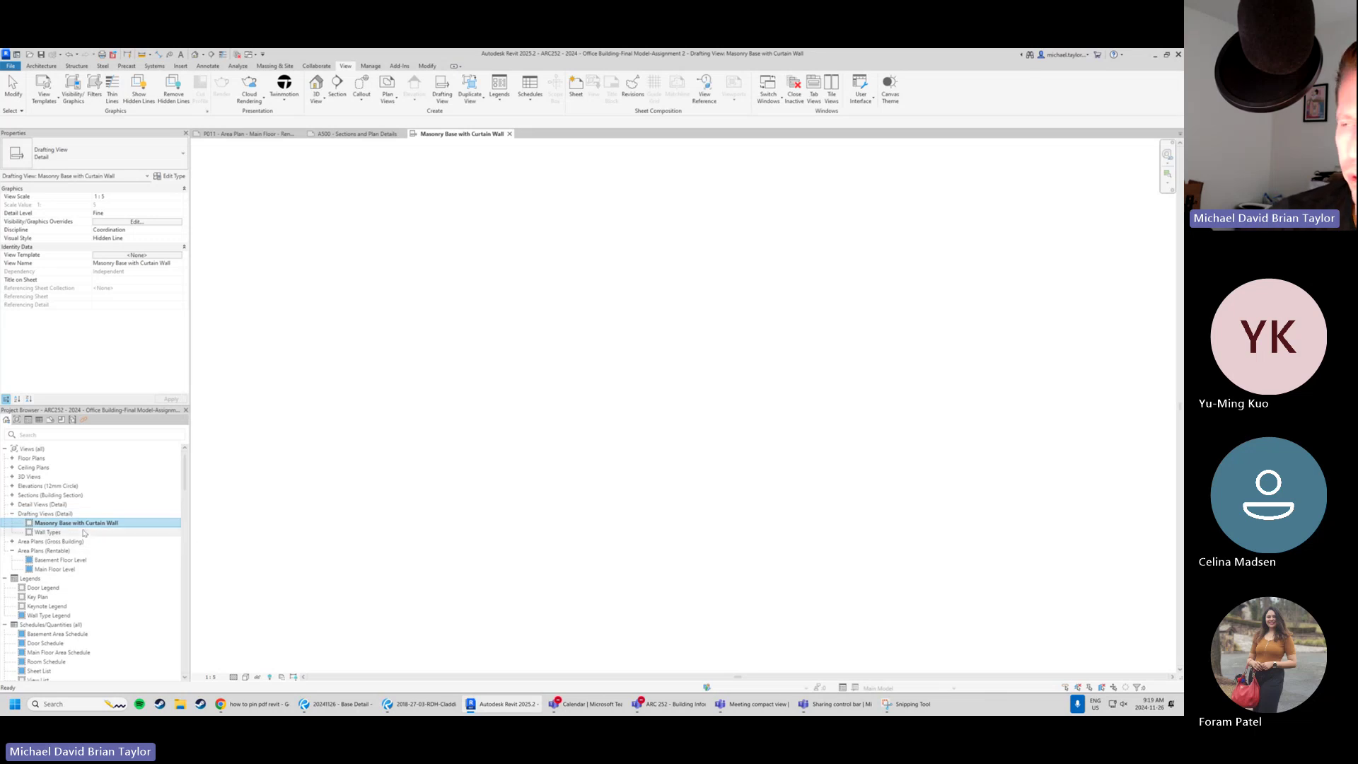
pyautogui.click(551, 510)
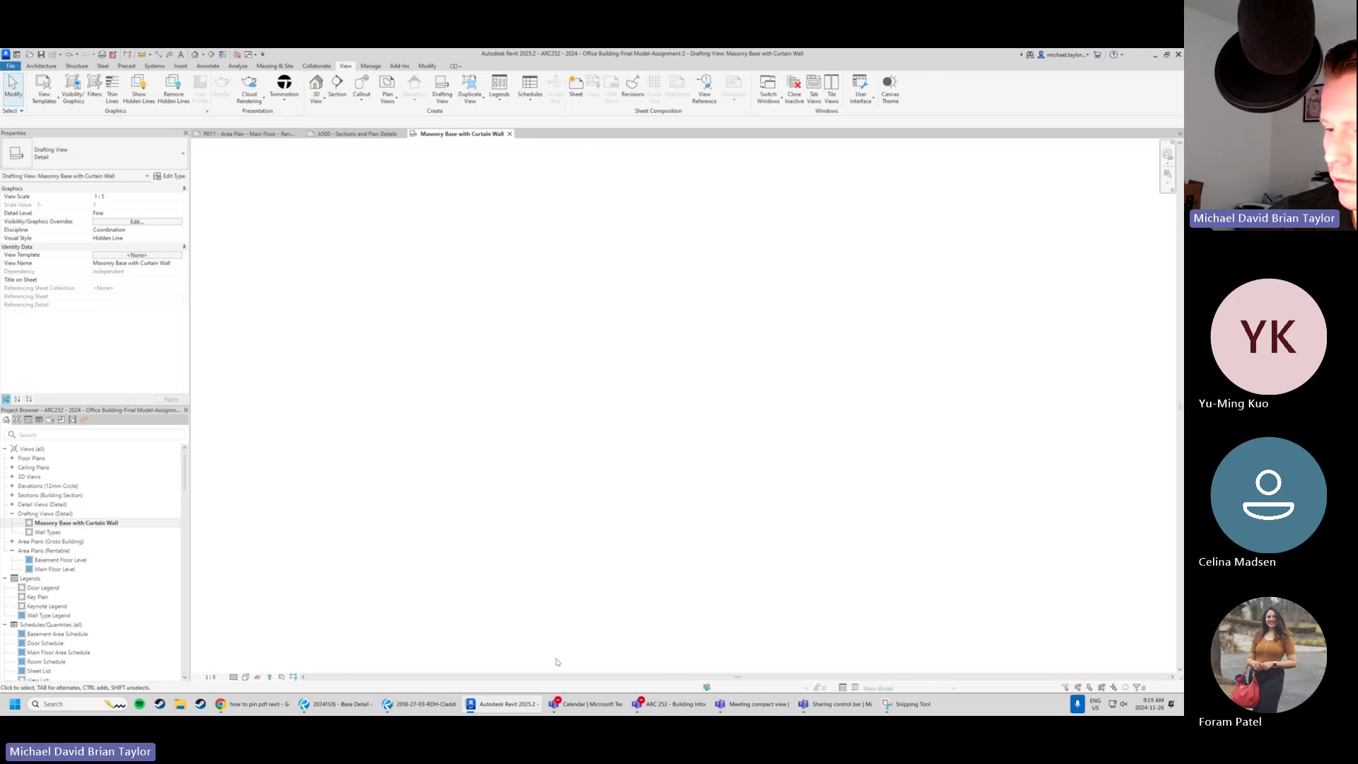
# Choose "20241126 - Base Detail - Import.pdf" from the Desktop as the PDF to link into the drafting view.
pyautogui.hotkey('alt', 'Tab')
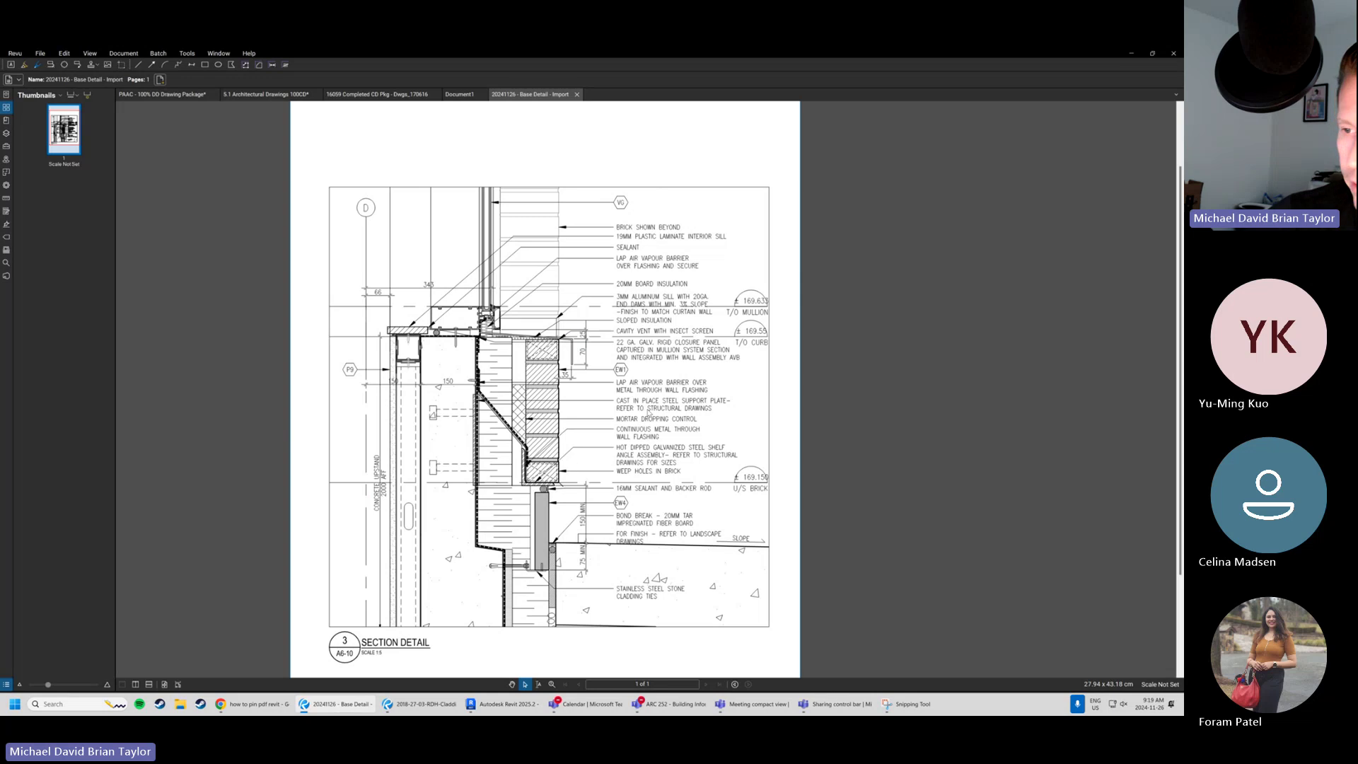
pyautogui.click(503, 704)
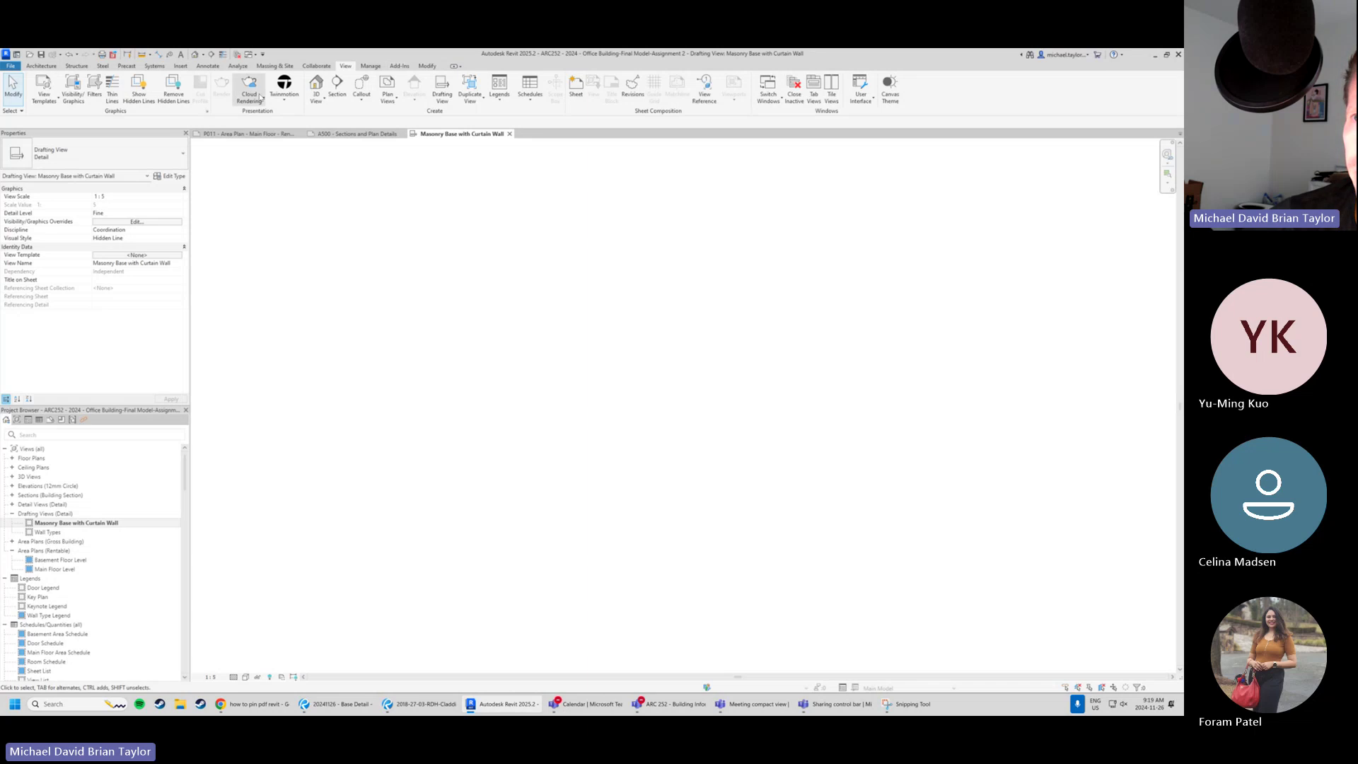
pyautogui.click(183, 67)
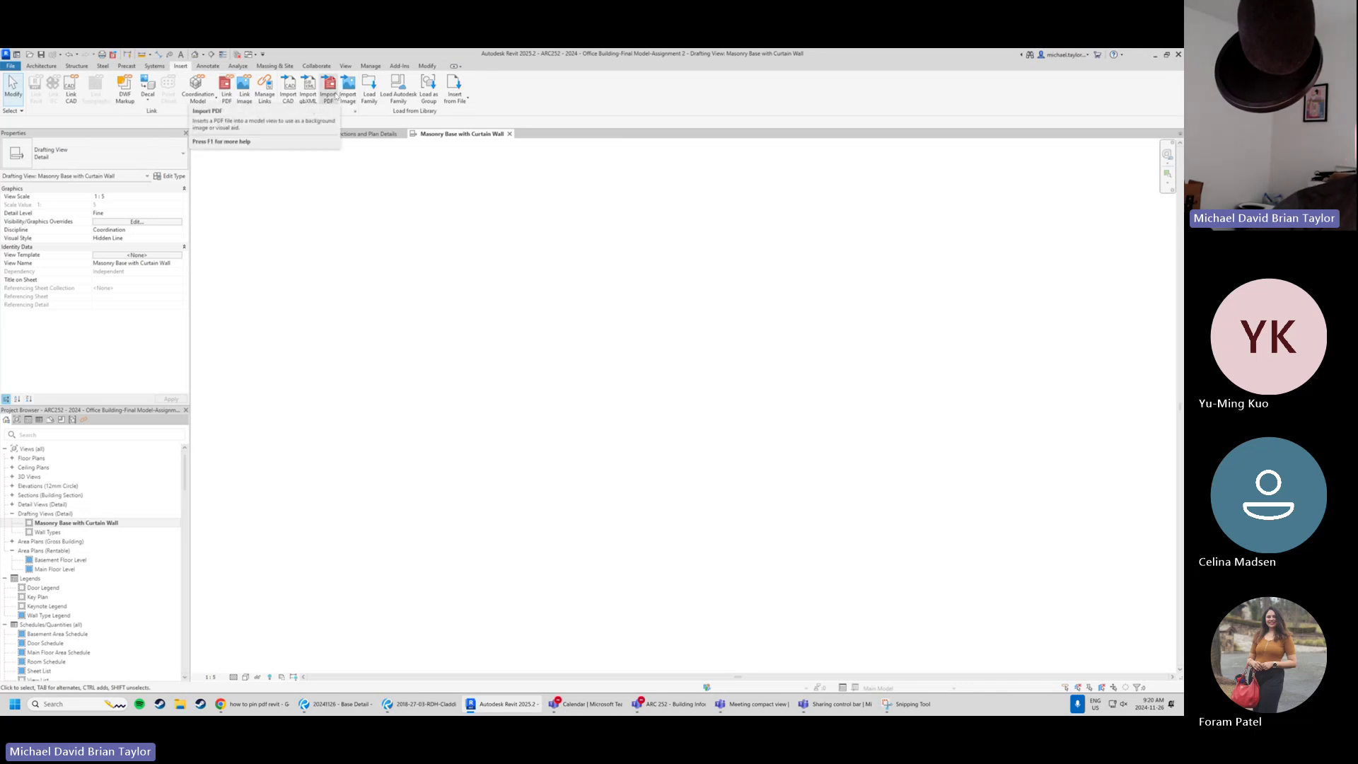
pyautogui.click(226, 98)
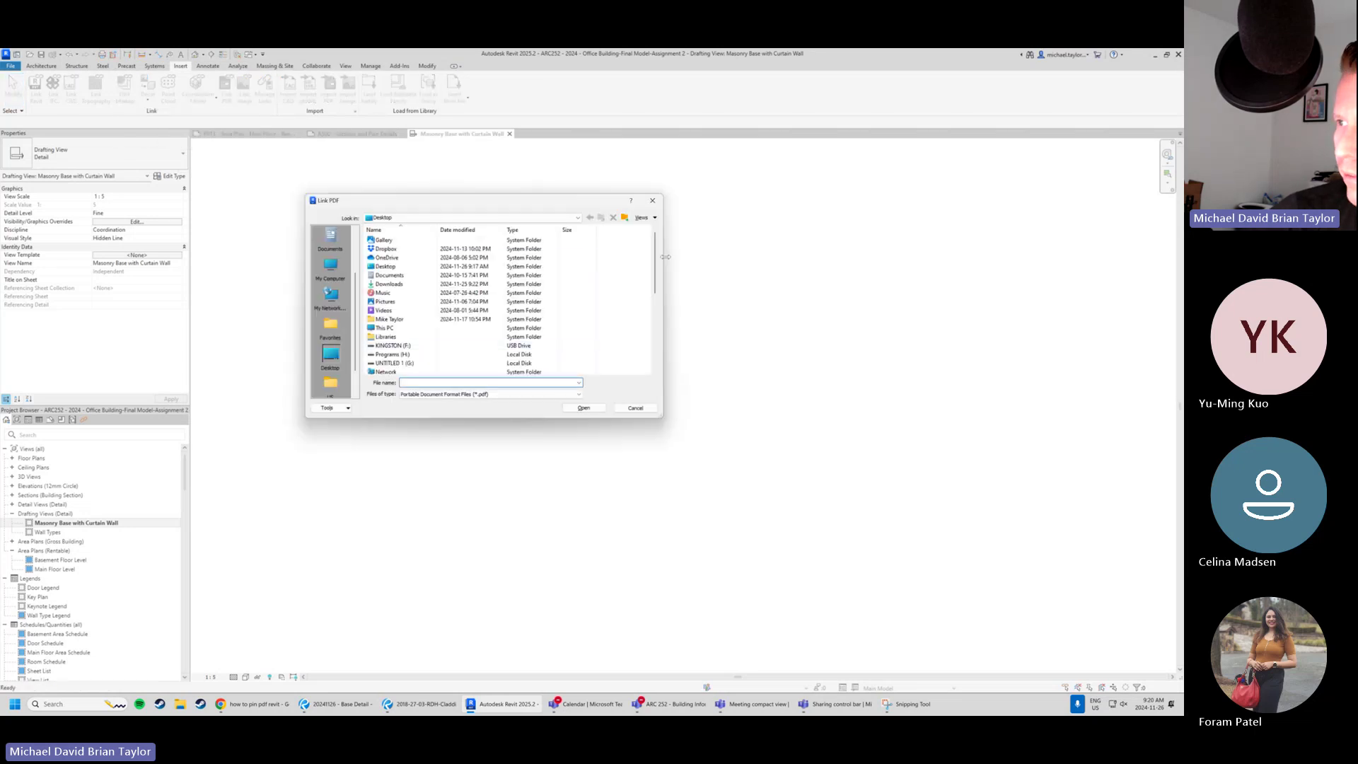
pyautogui.moveTo(656, 267); pyautogui.dragTo(659, 306)
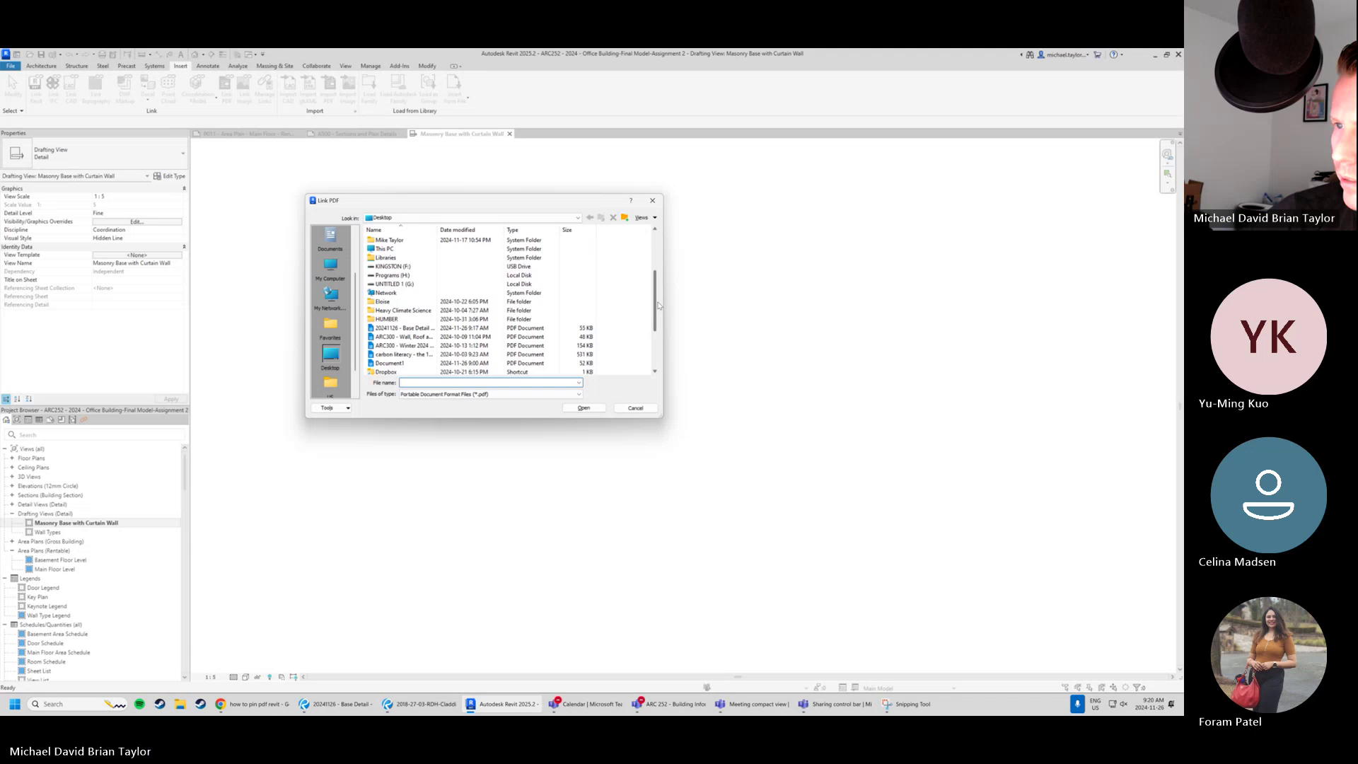
pyautogui.click(396, 319)
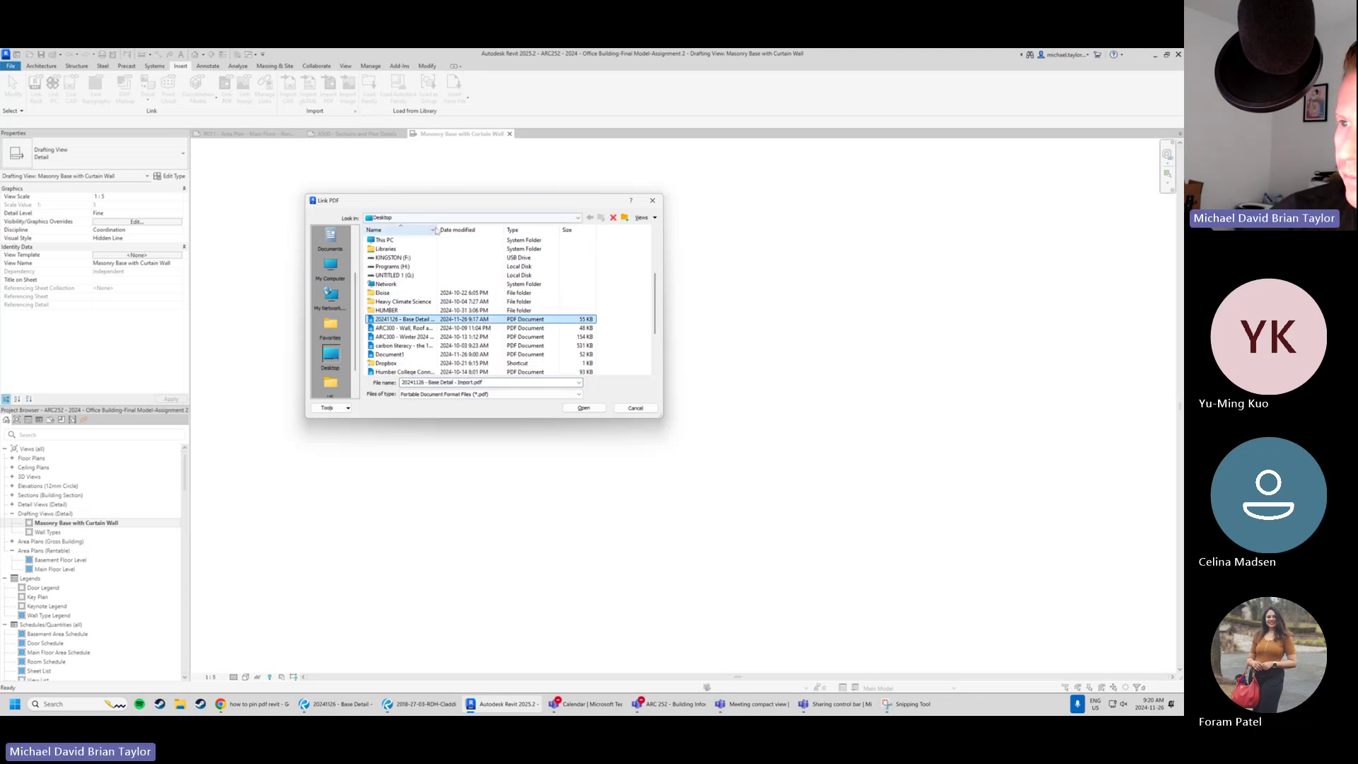
pyautogui.moveTo(436, 229); pyautogui.dragTo(495, 228)
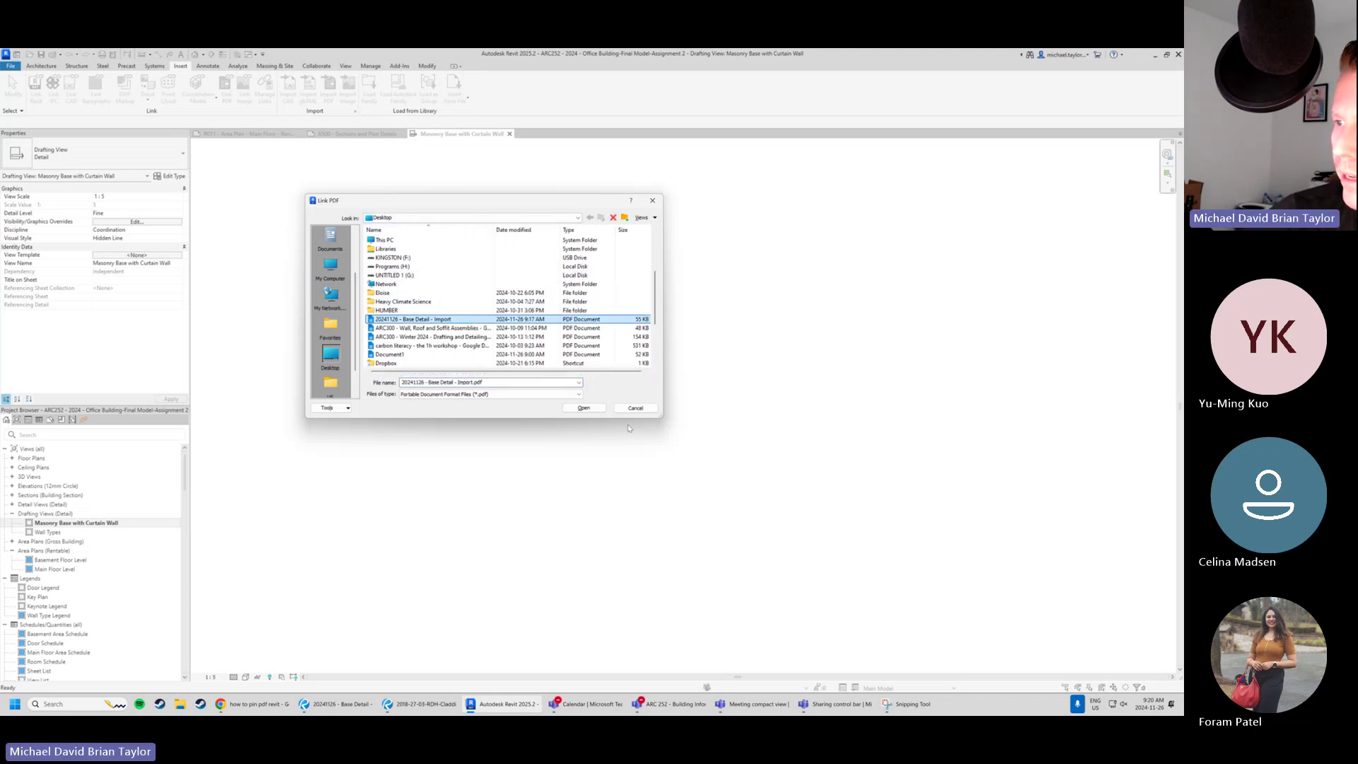
pyautogui.click(585, 409)
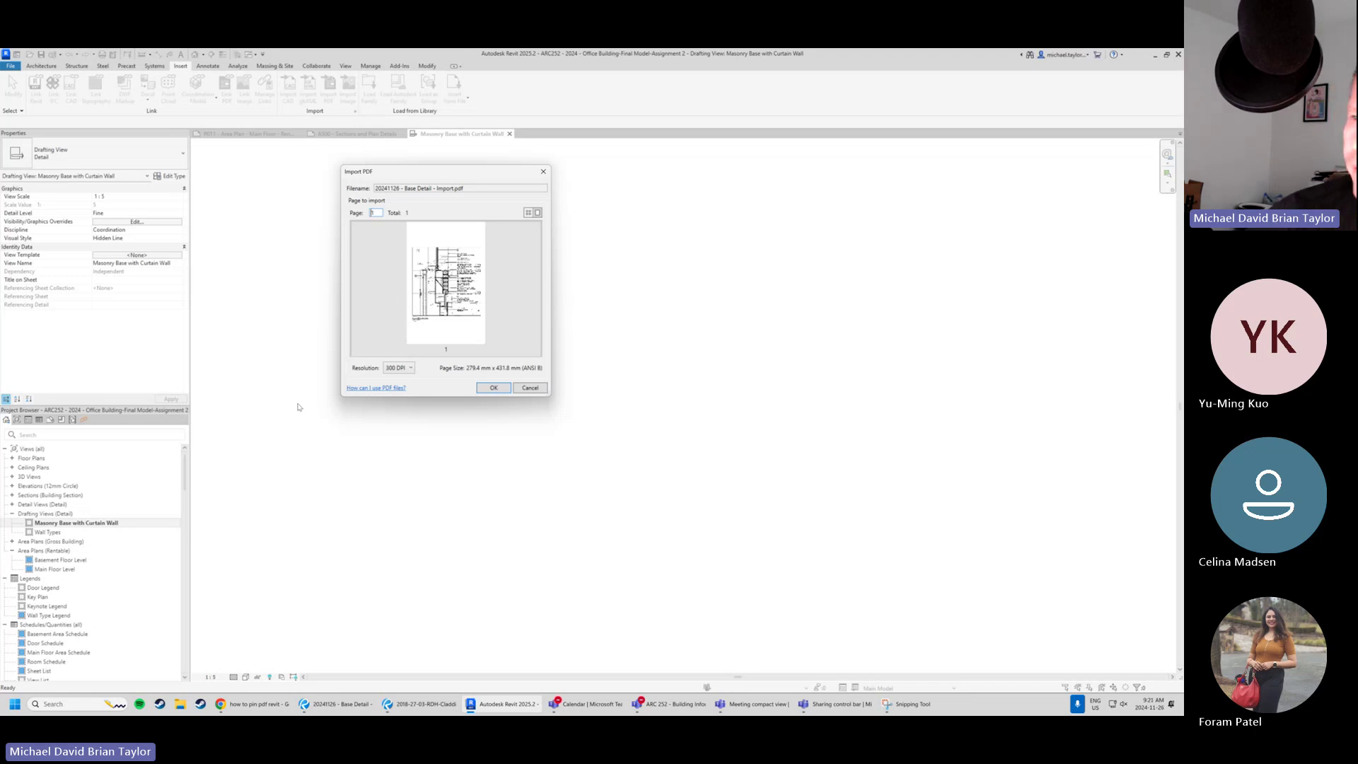
# Try the 72 DPI resolution for the PDF page, and set it back to 300 DPI.
pyautogui.click(394, 368)
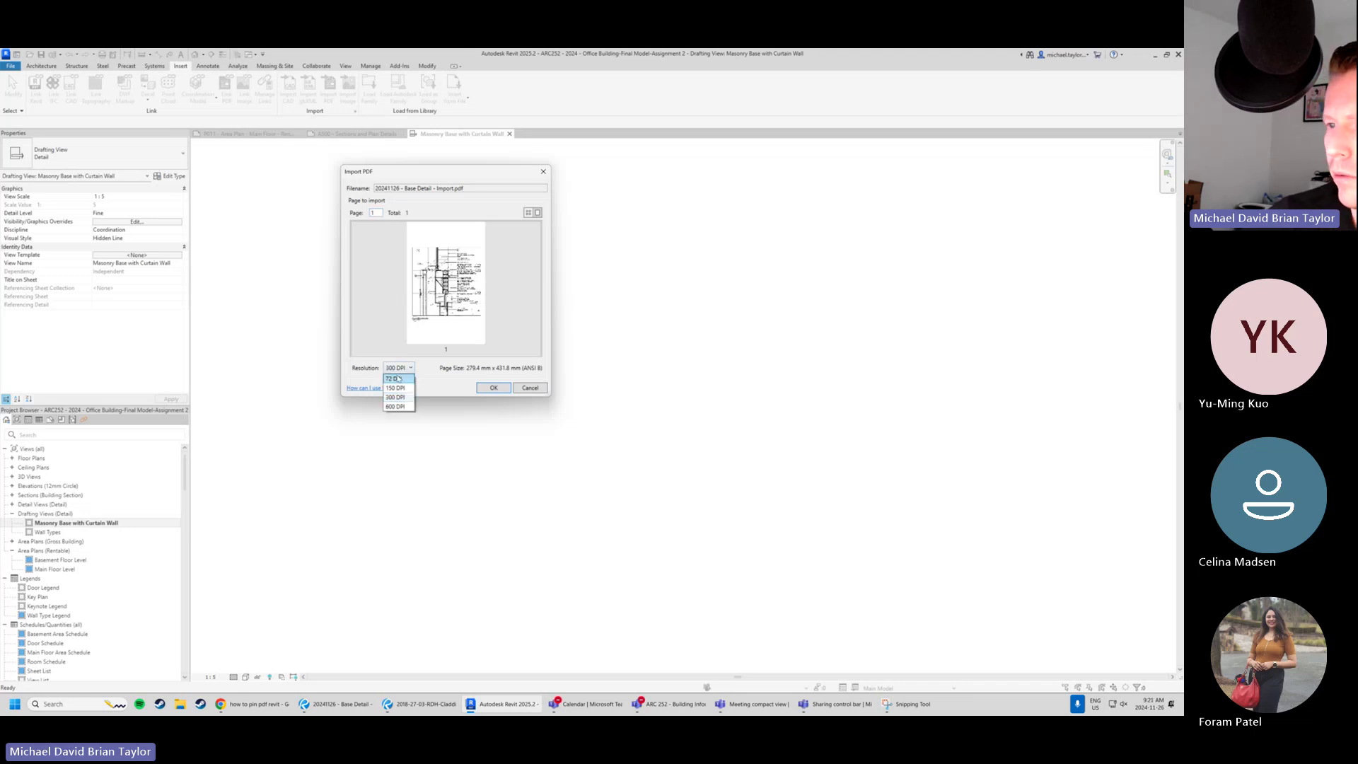
pyautogui.click(397, 379)
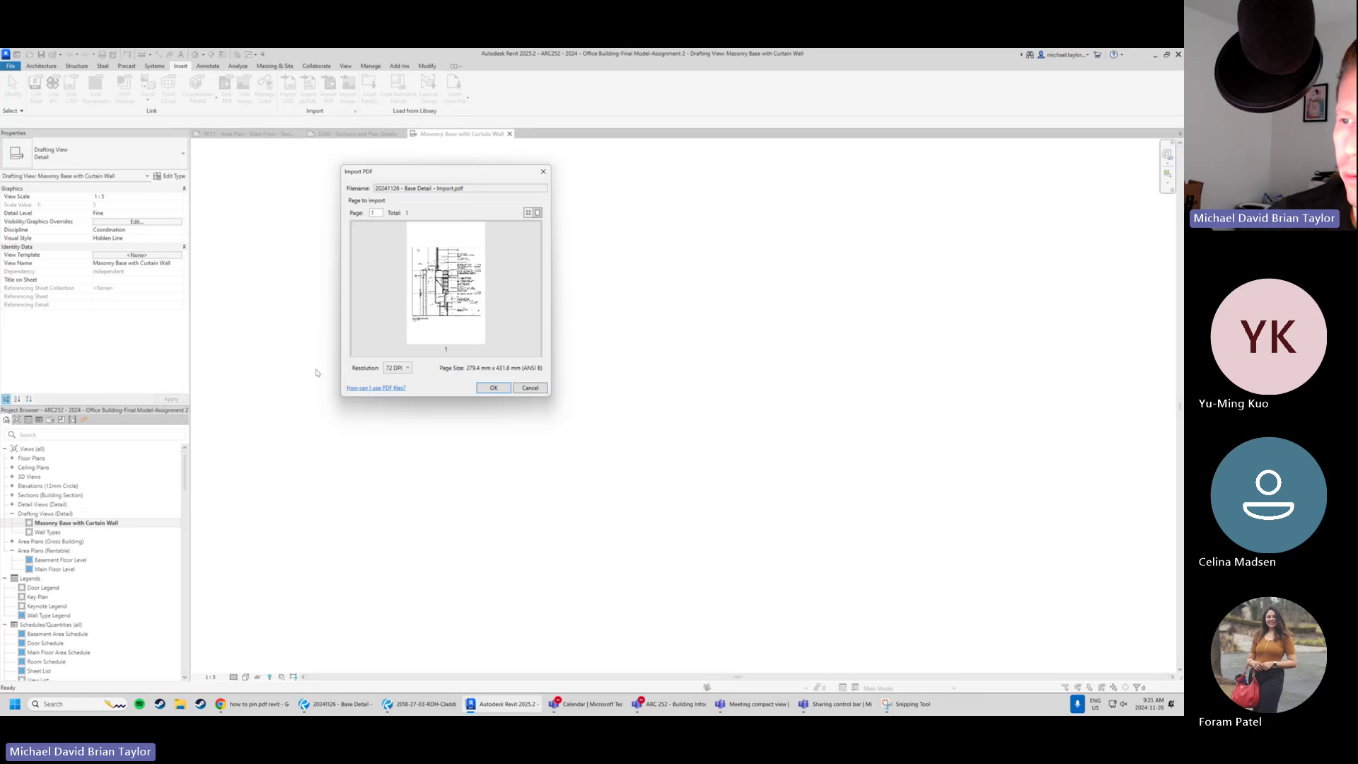
pyautogui.click(396, 368)
pyautogui.click(400, 397)
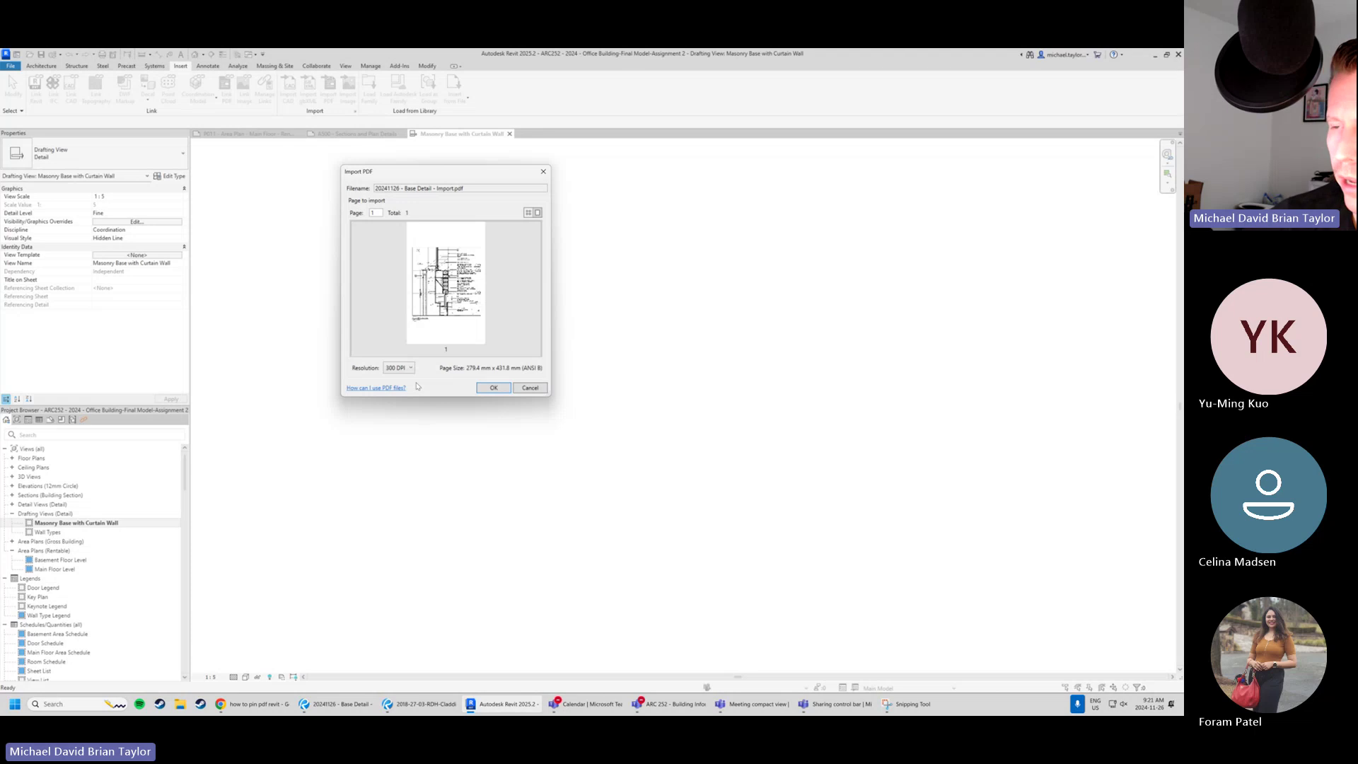
# Set the PDF resolution to 72 DPI, place the page in the drafting view and inspect the placed section detail.
pyautogui.click(410, 371)
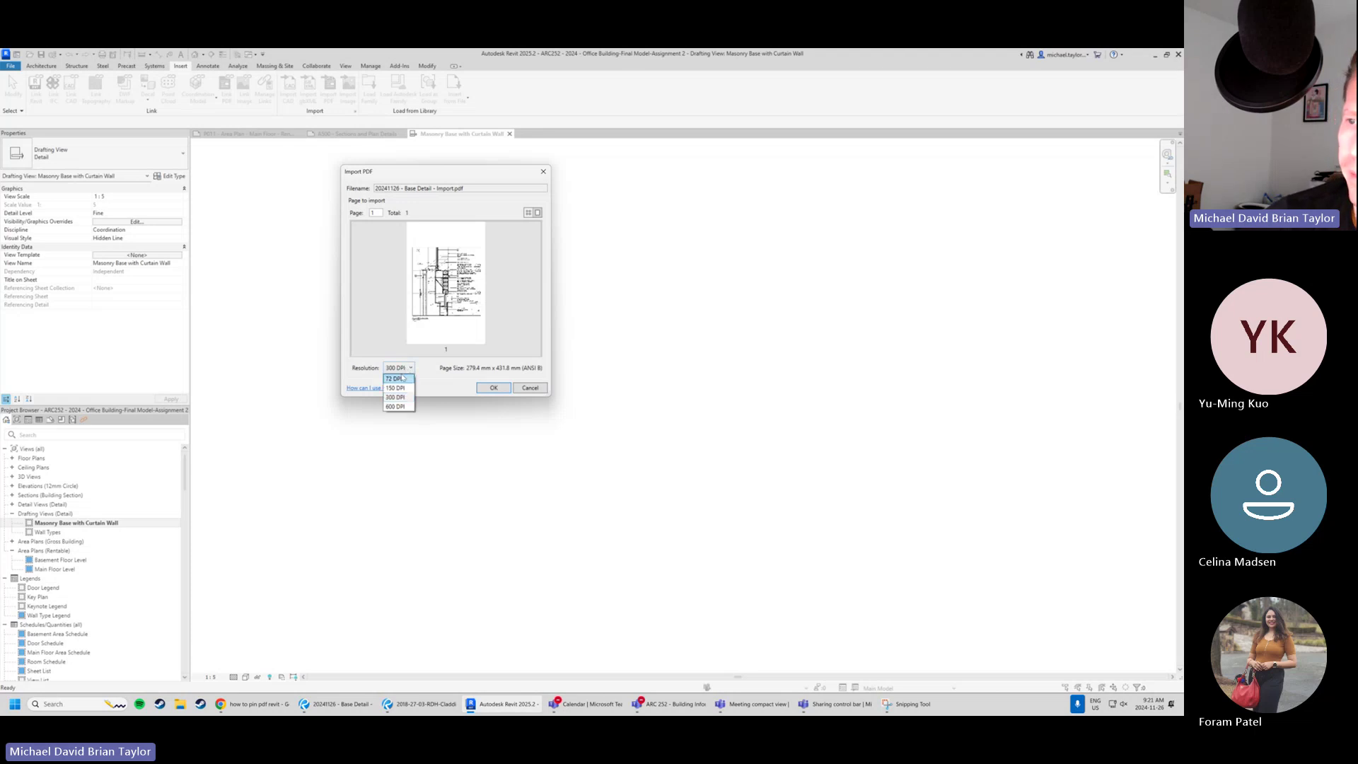
pyautogui.click(410, 379)
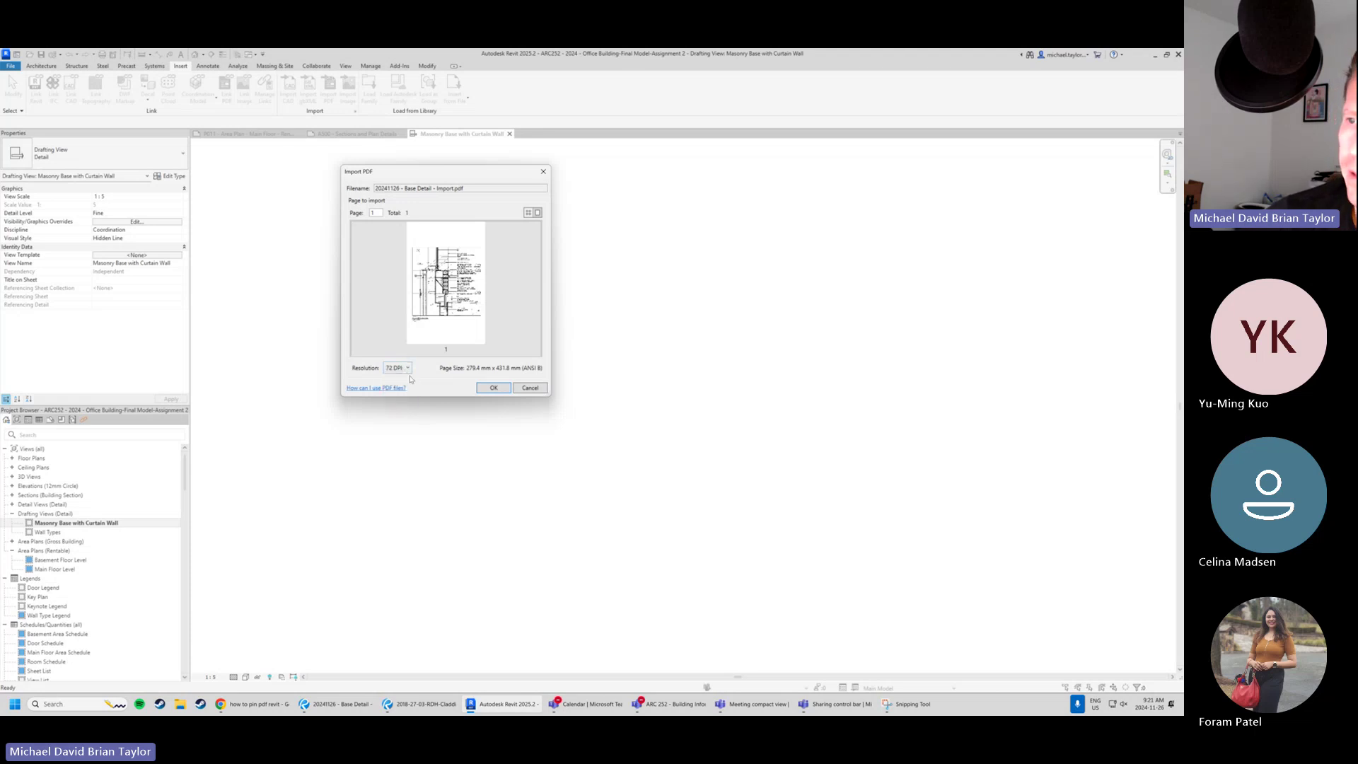
pyautogui.click(495, 388)
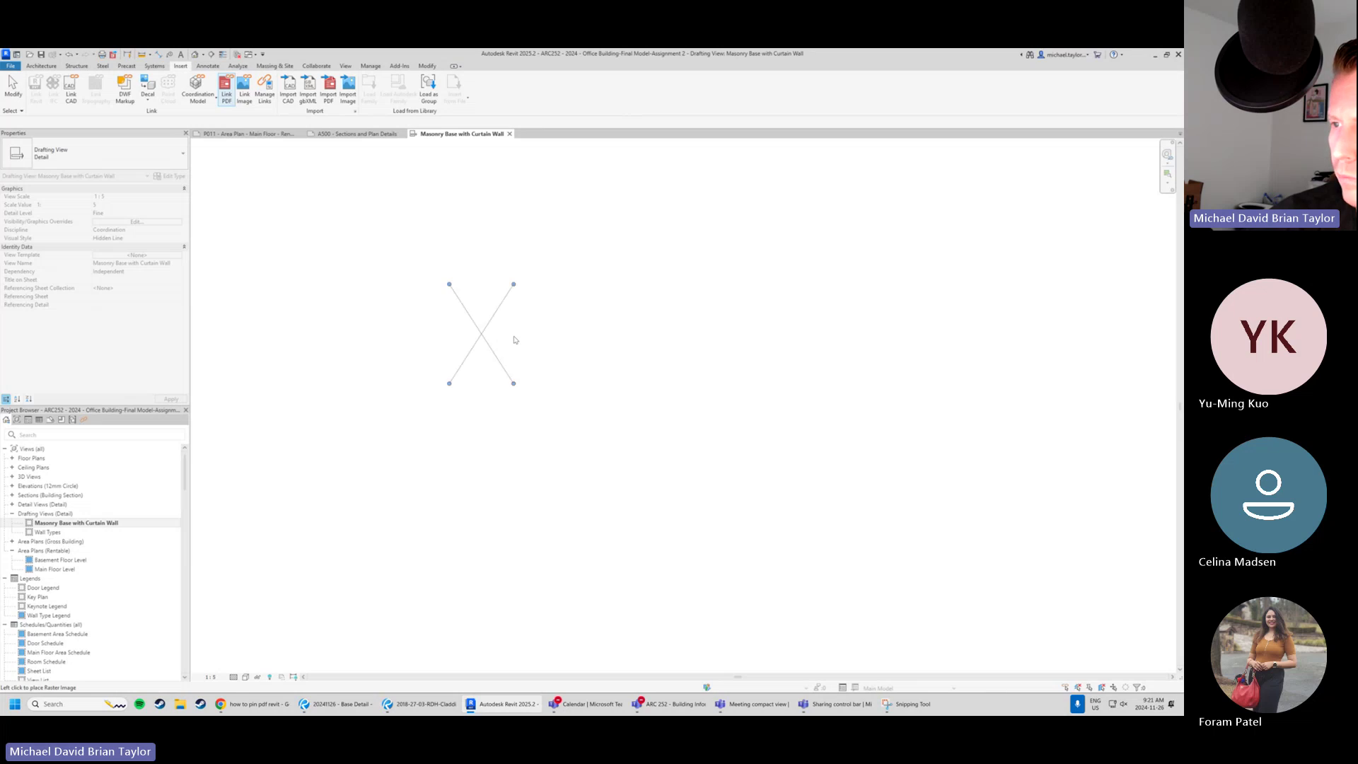
pyautogui.click(573, 404)
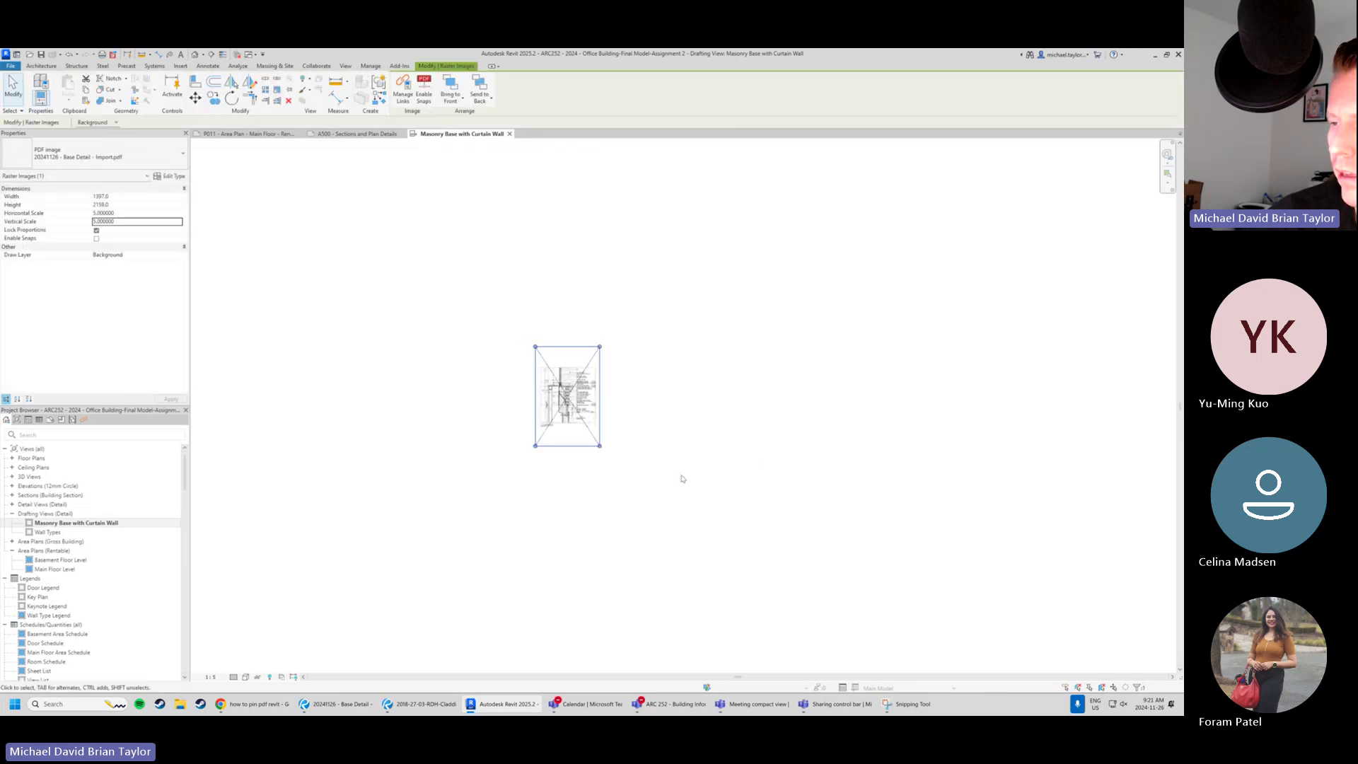
pyautogui.scroll(4, 587, 405)
pyautogui.scroll(3, 553, 363)
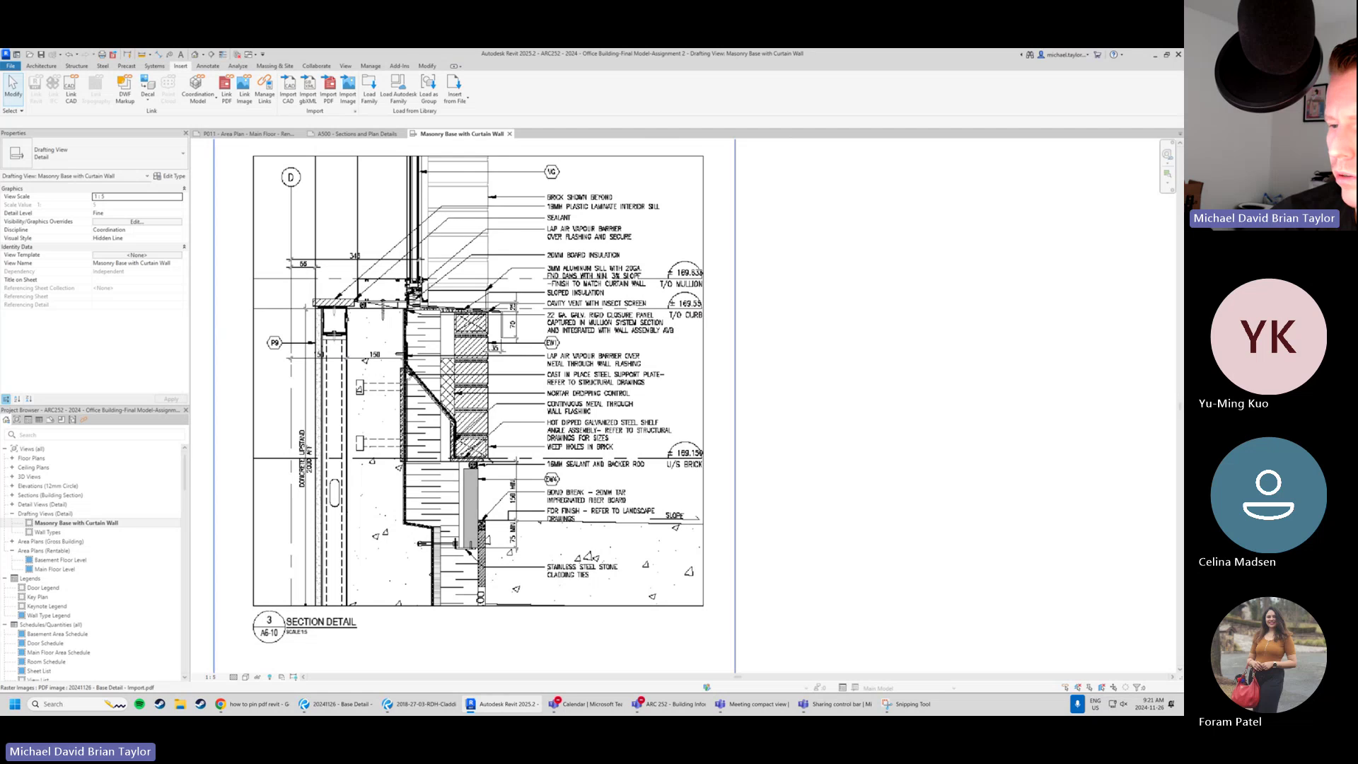
pyautogui.scroll(-2, 504, 365)
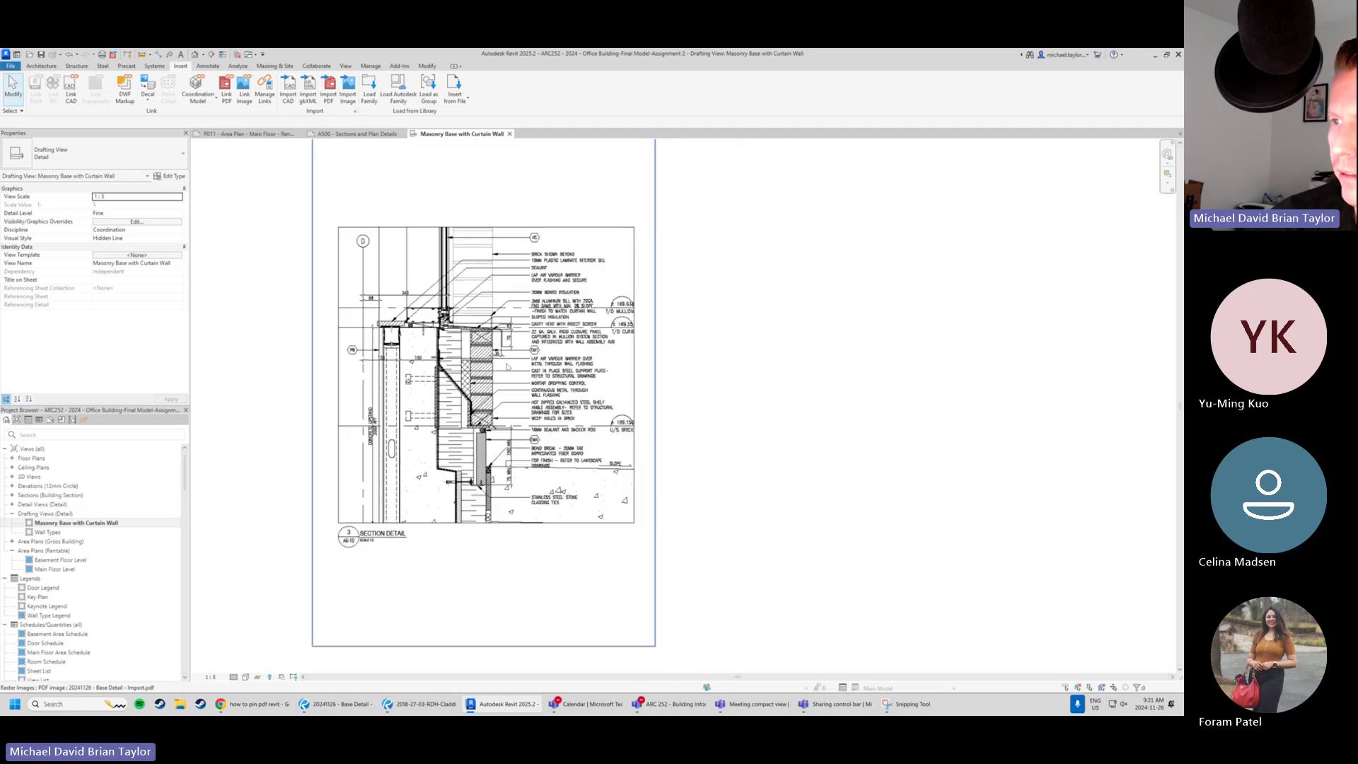
pyautogui.scroll(1, 507, 366)
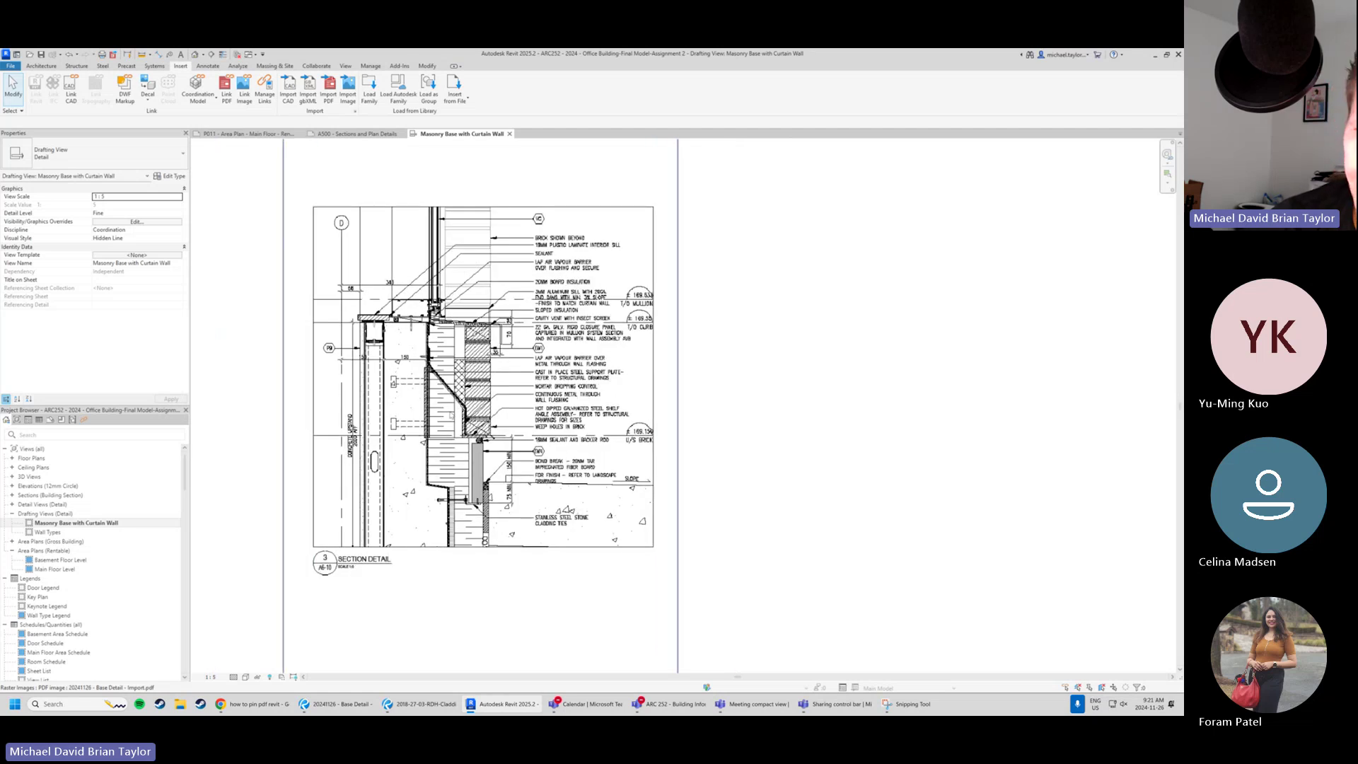
# Delete the placed 72 DPI PDF image of the section detail from the drafting view.
pyautogui.scroll(-1, 451, 416)
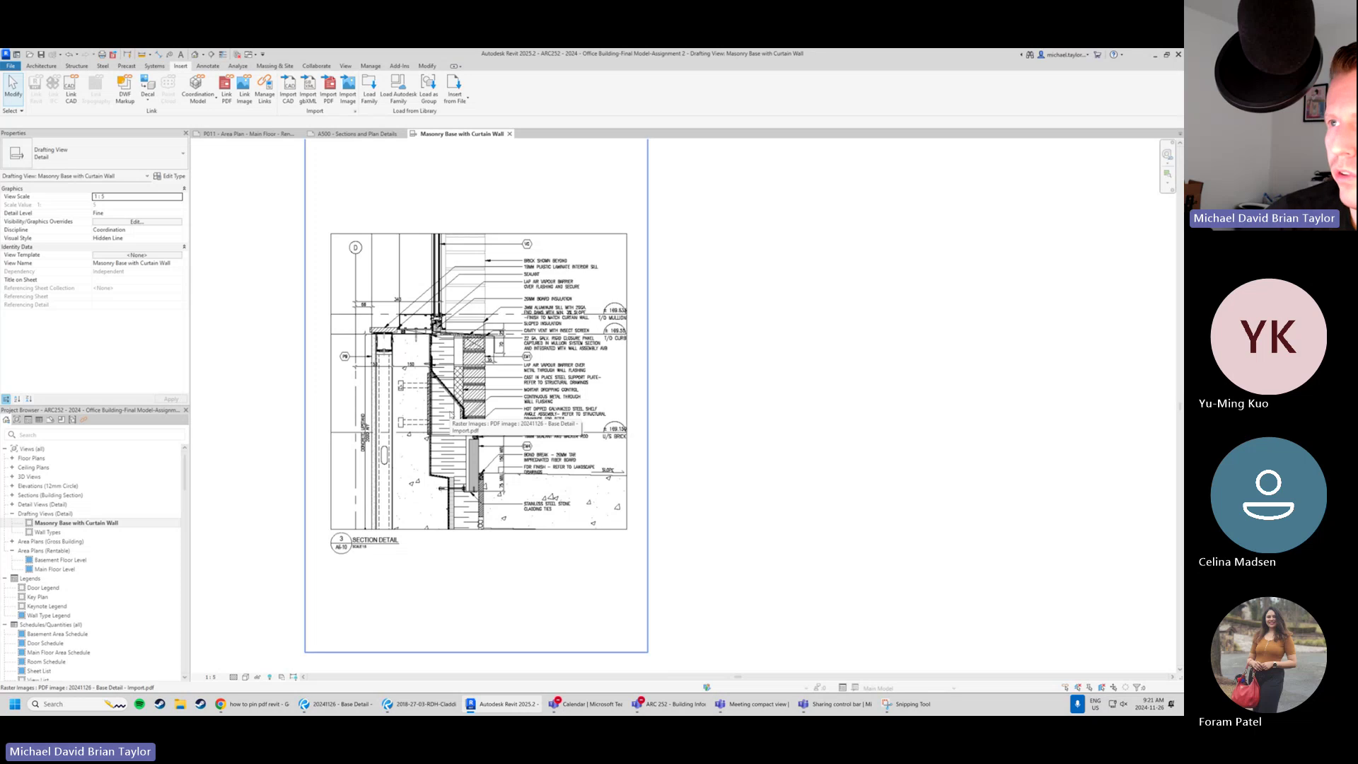
pyautogui.click(450, 416)
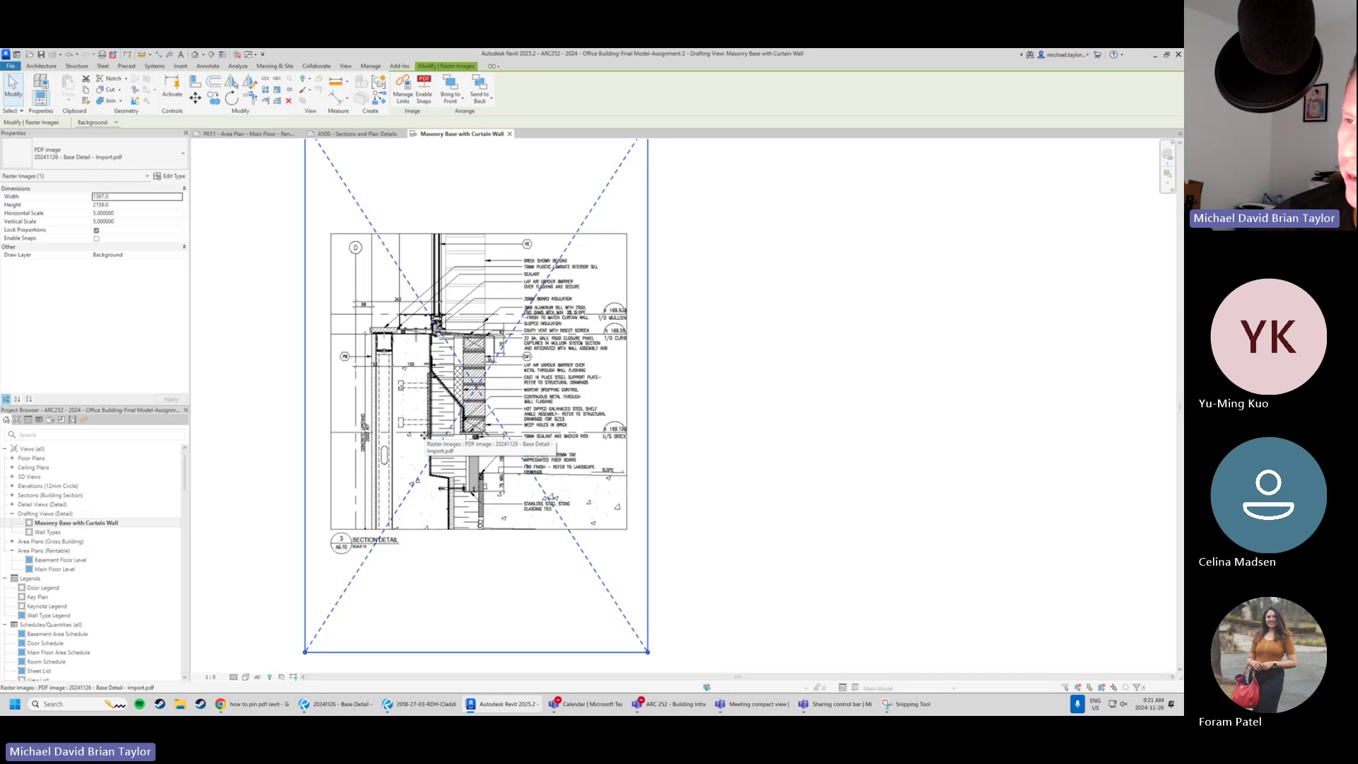
pyautogui.press('Delete')
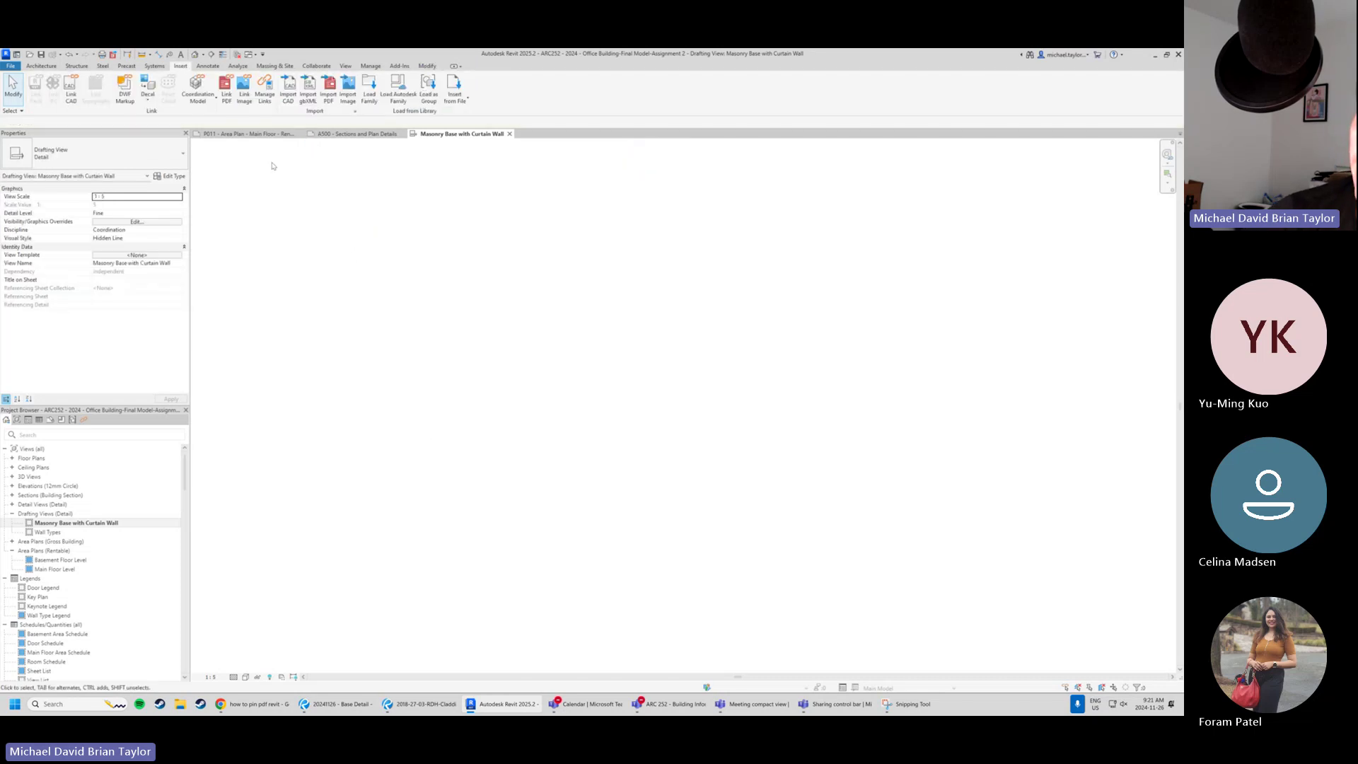
# Start linking a PDF again and choose "20241126 - Base Detail - Import.pdf" from the Desktop.
pyautogui.click(226, 91)
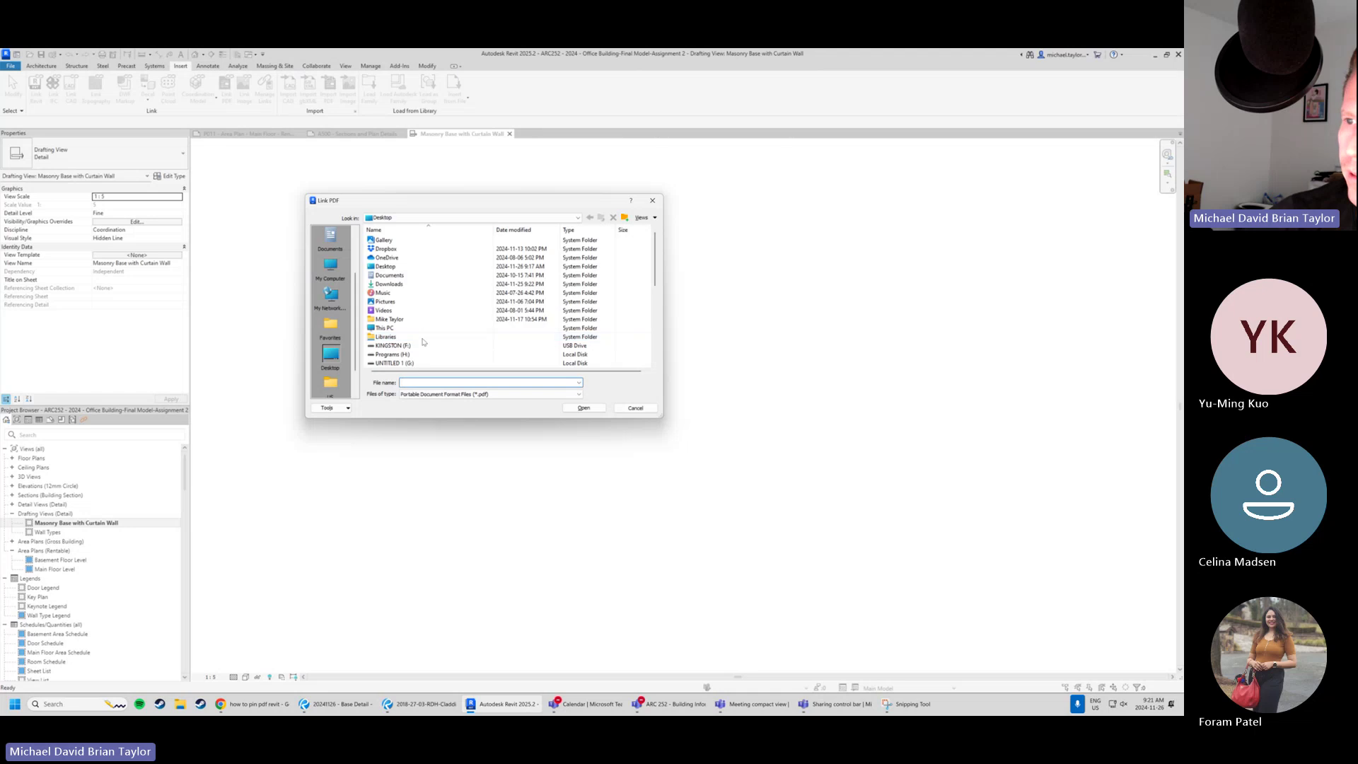
pyautogui.scroll(-3, 439, 332)
pyautogui.click(424, 302)
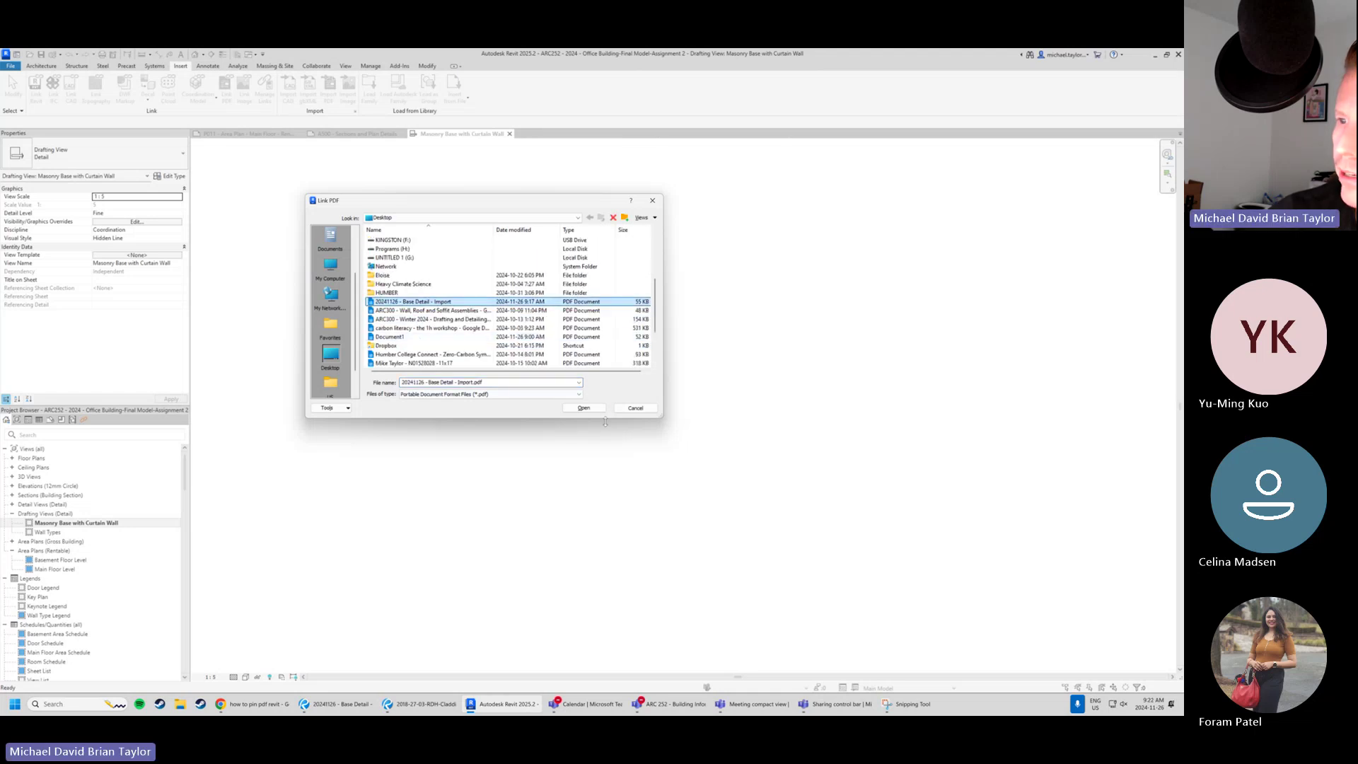
pyautogui.click(584, 407)
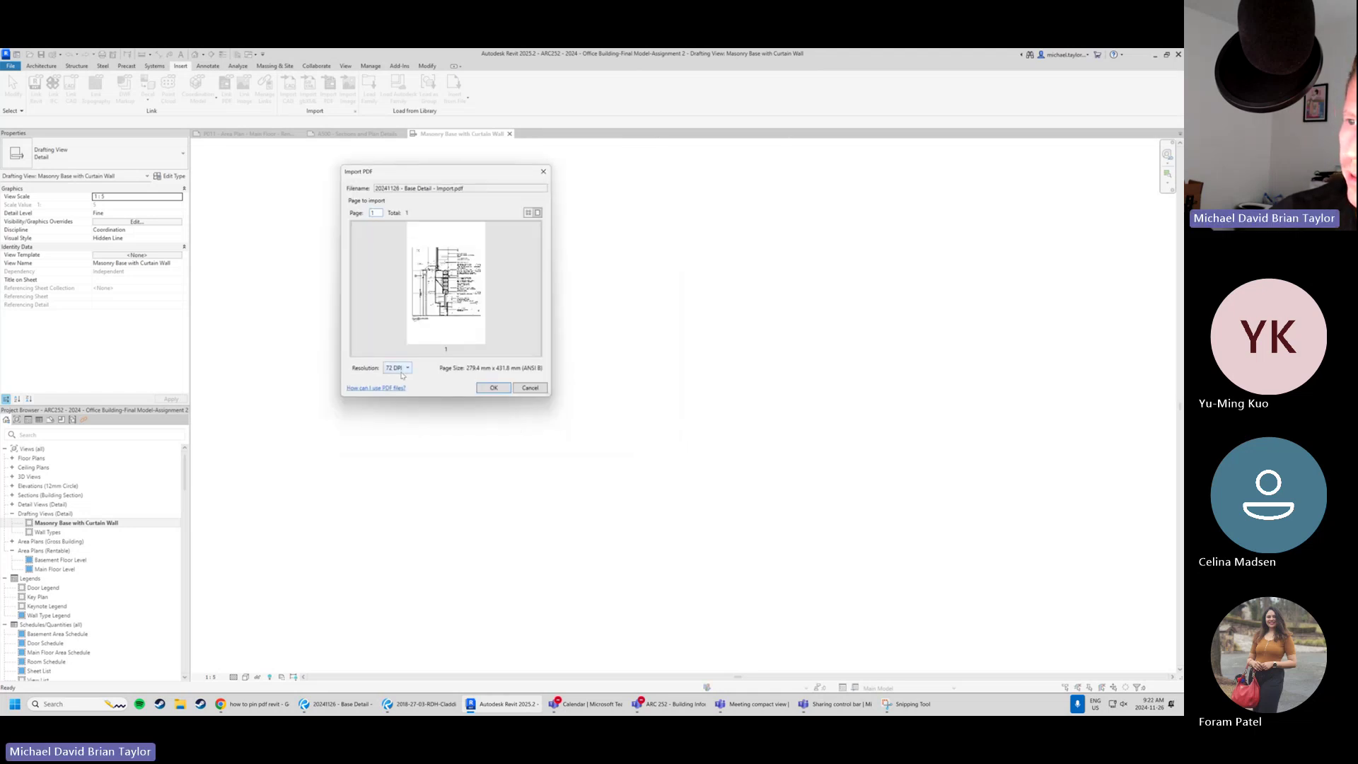
# Set the PDF resolution to 300 DPI and place the page in the drafting view.
pyautogui.click(400, 369)
pyautogui.click(398, 399)
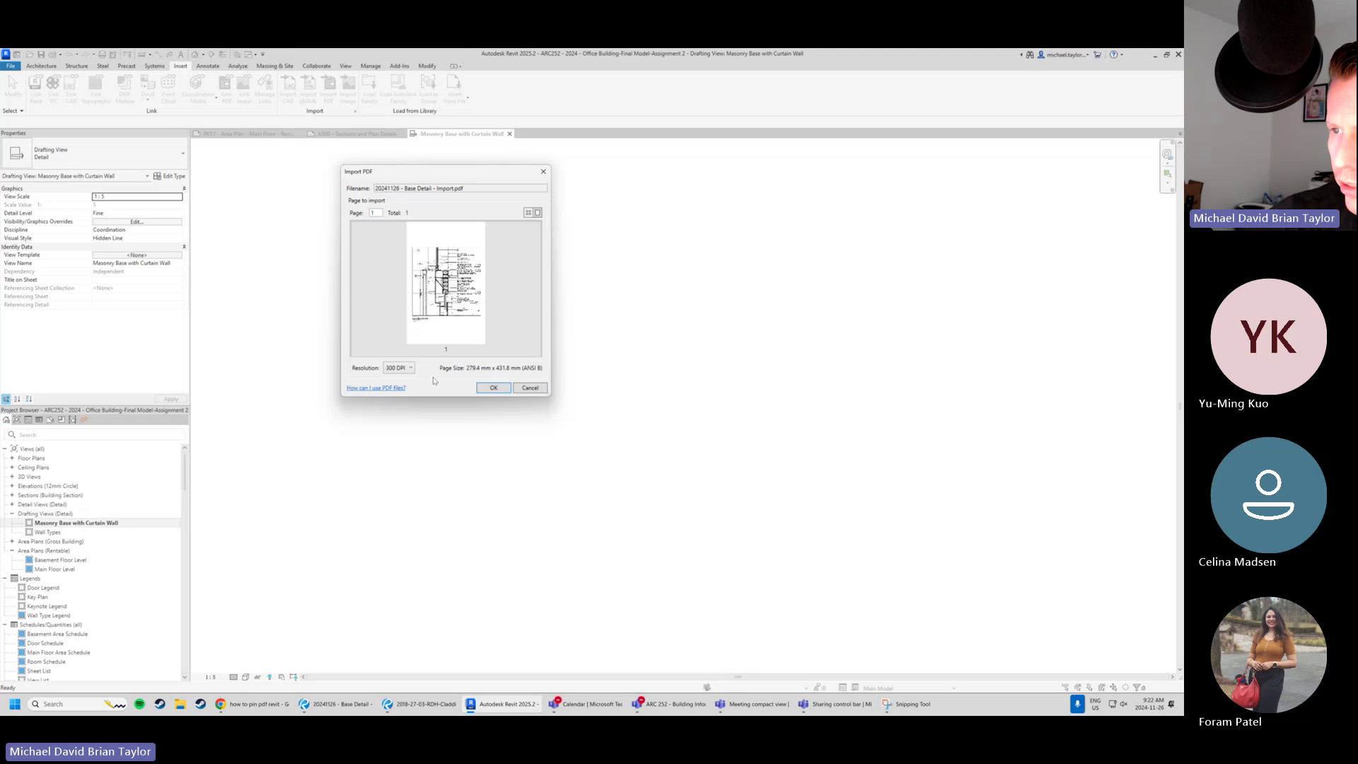
pyautogui.click(495, 388)
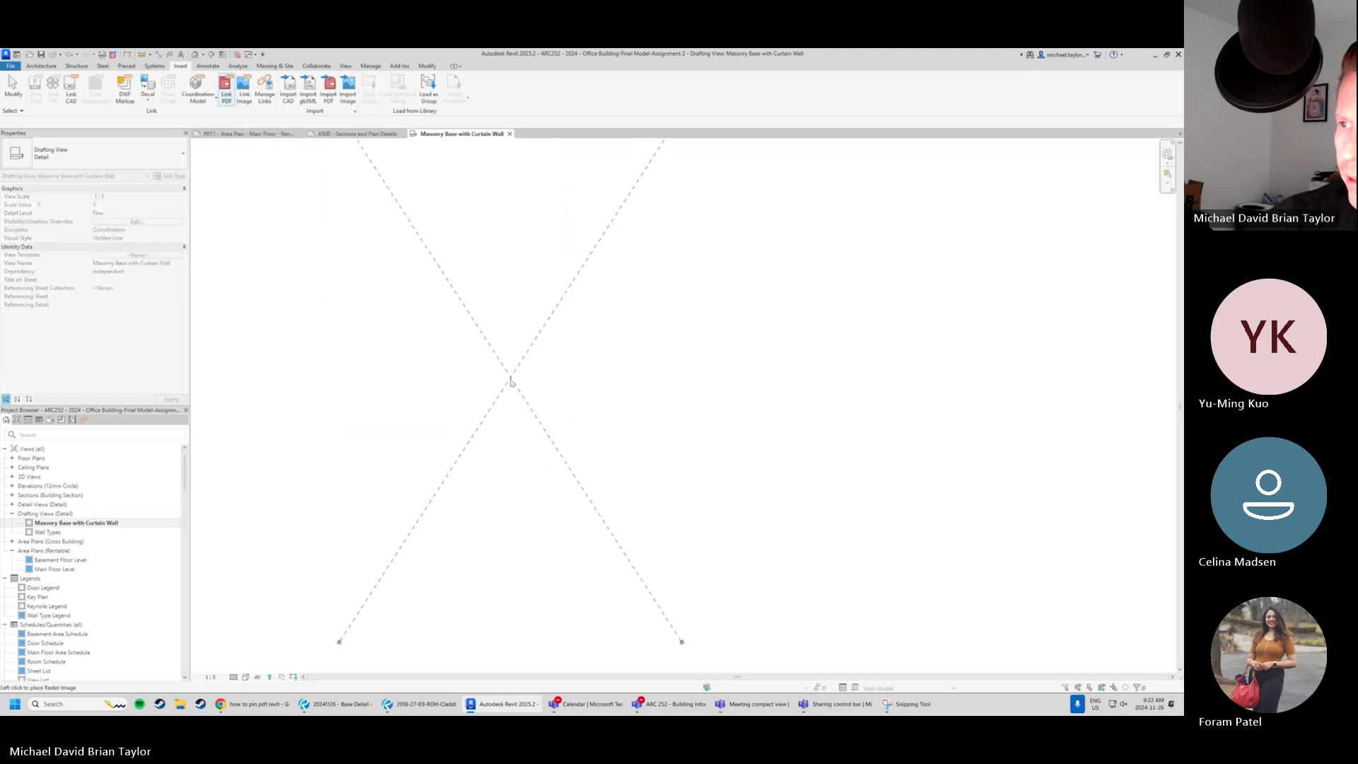
pyautogui.scroll(5, 460, 455)
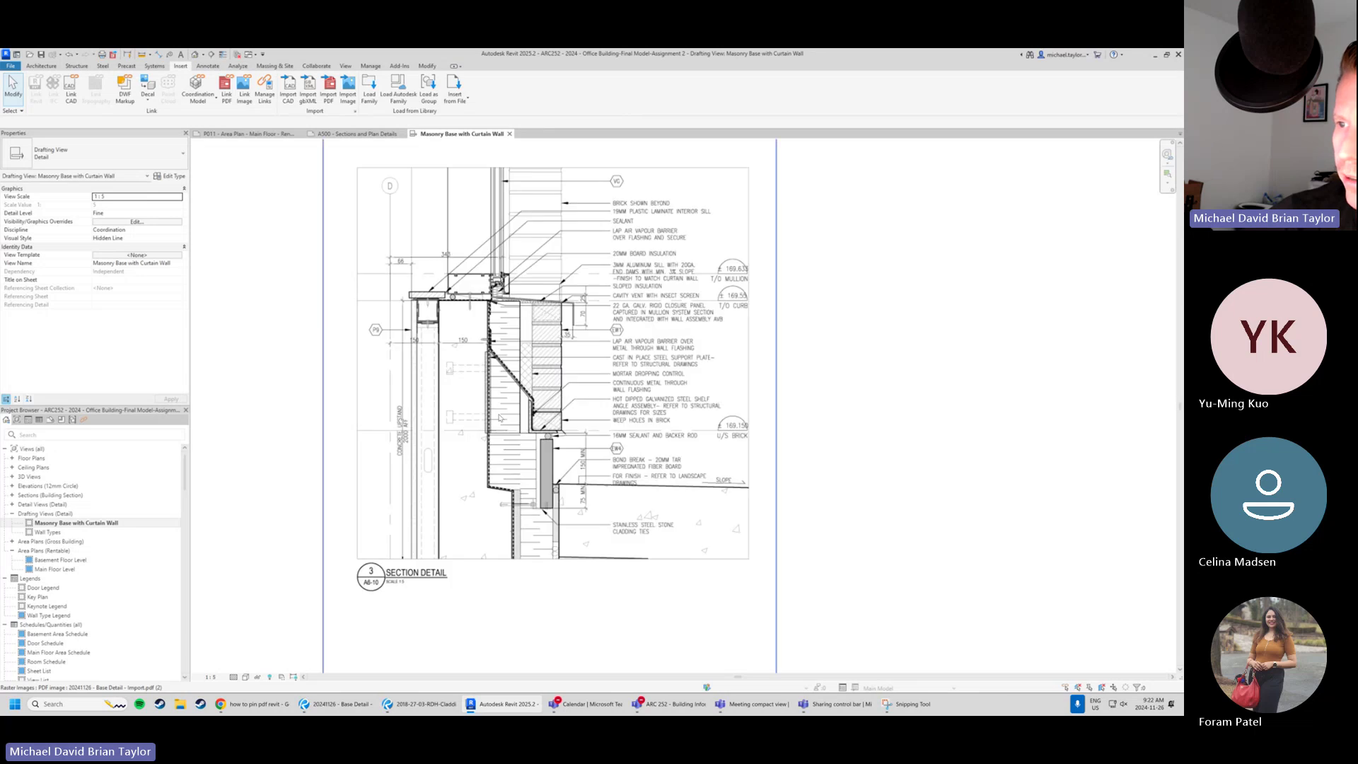
pyautogui.scroll(1, 547, 414)
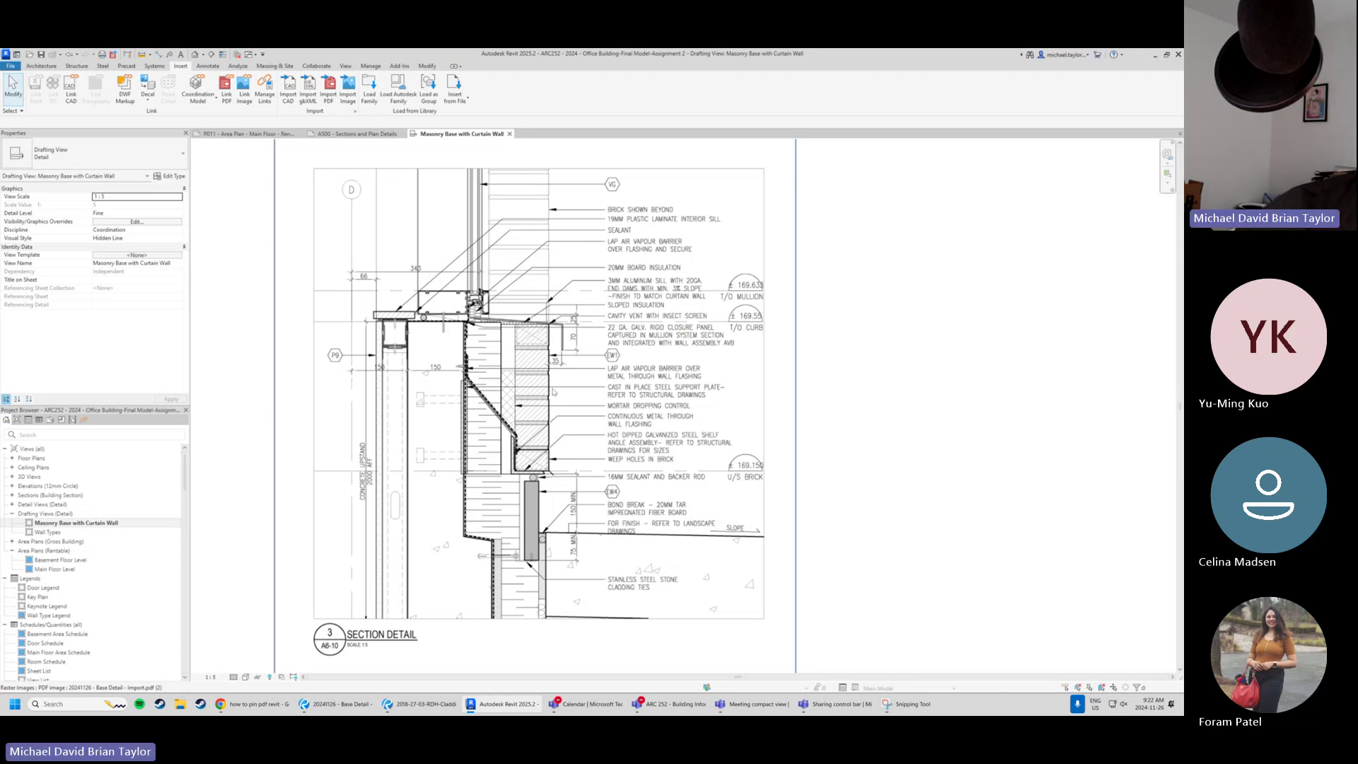
# Check the horizontal and vertical scale properties of the placed PDF image.
pyautogui.scroll(-2, 434, 436)
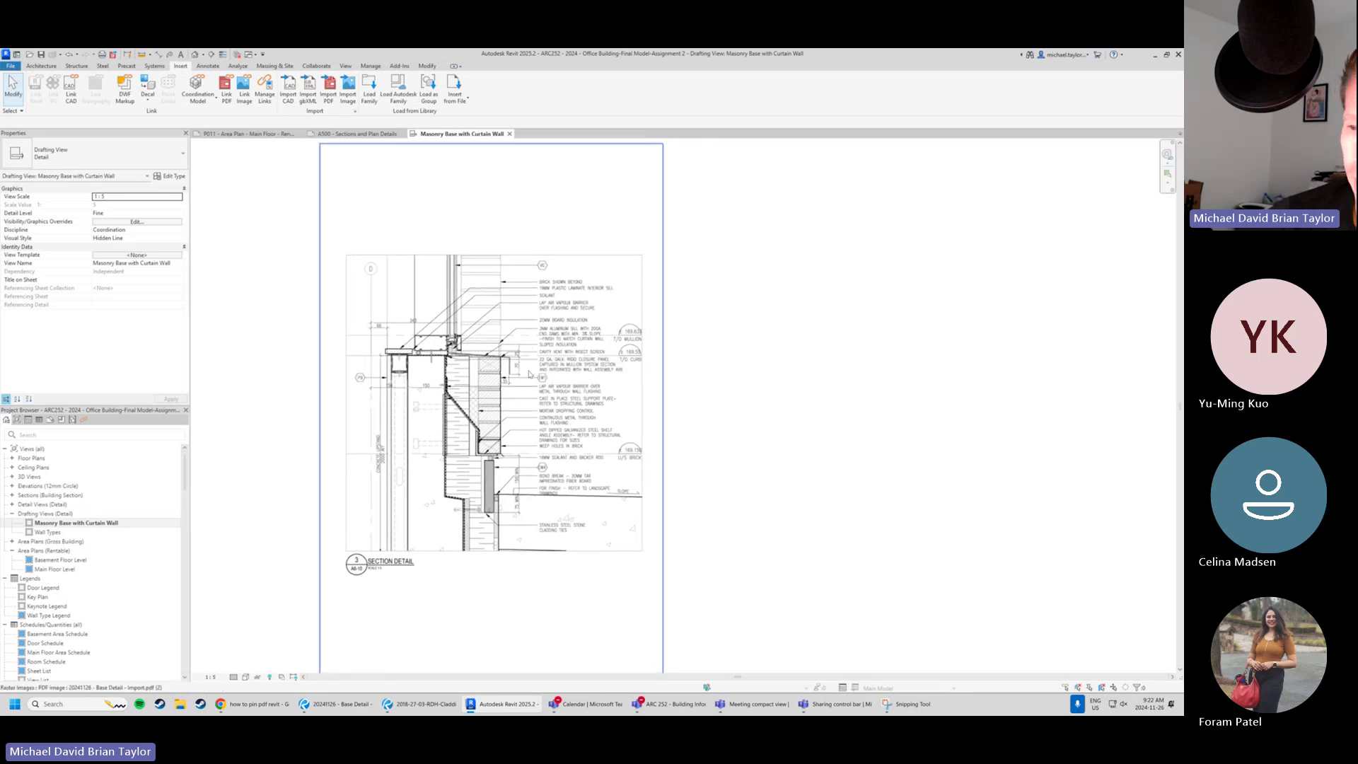
pyautogui.click(520, 422)
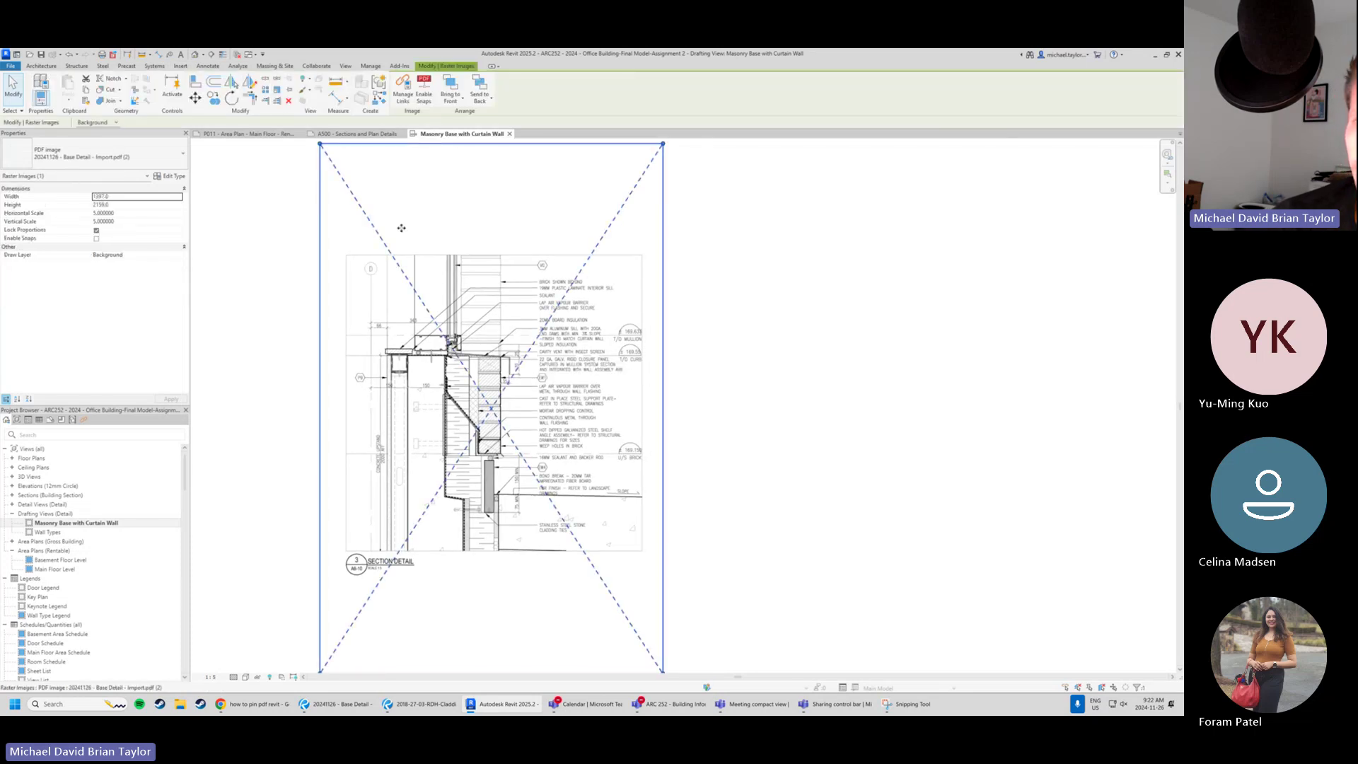
pyautogui.click(114, 214)
pyautogui.click(116, 377)
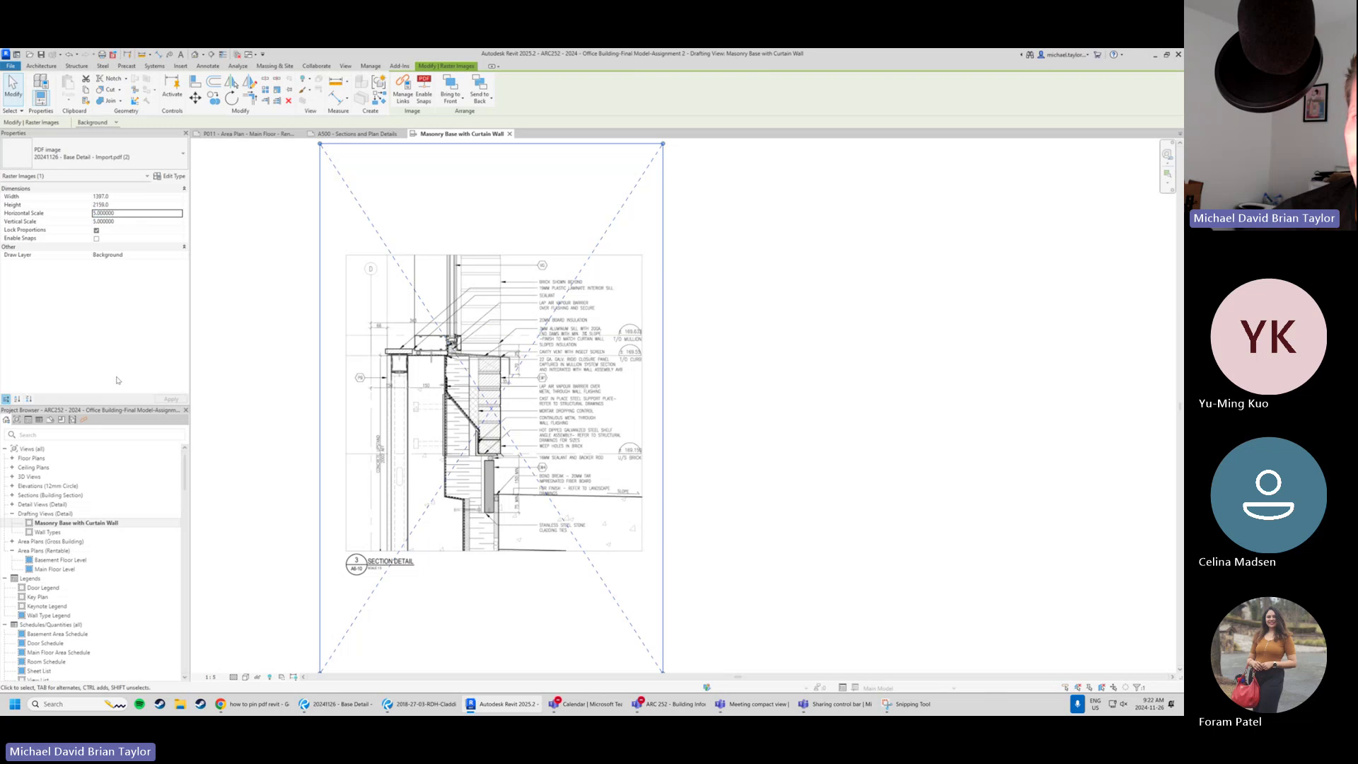
pyautogui.click(287, 351)
pyautogui.click(562, 428)
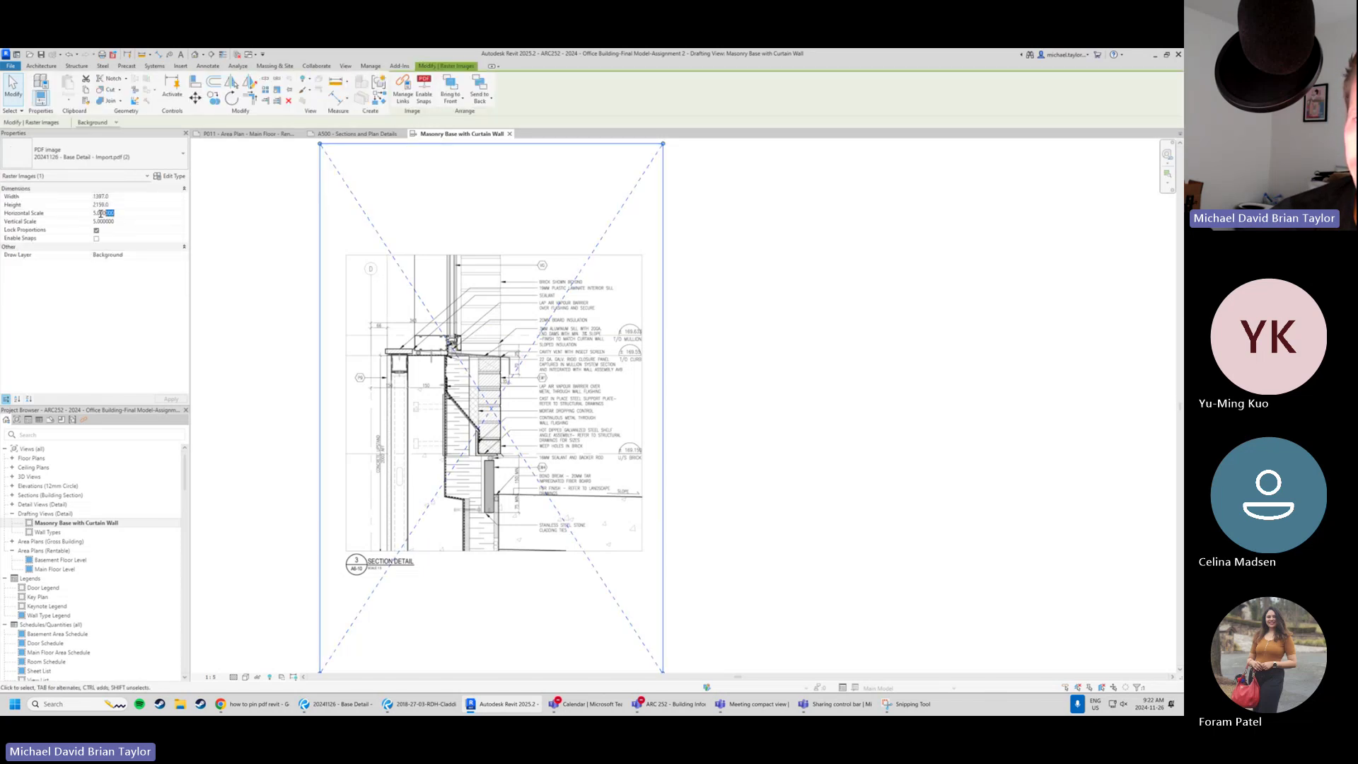
pyautogui.click(73, 222)
pyautogui.click(264, 347)
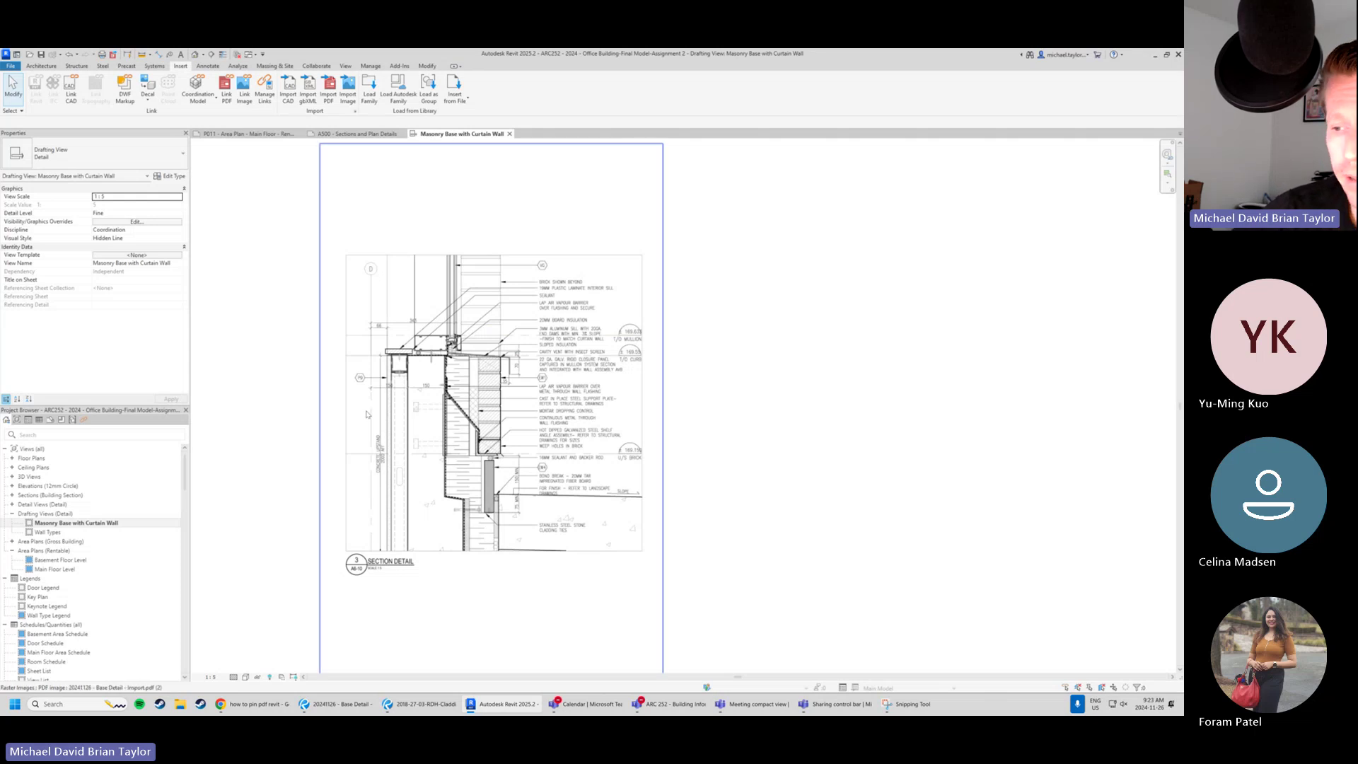
pyautogui.click(473, 459)
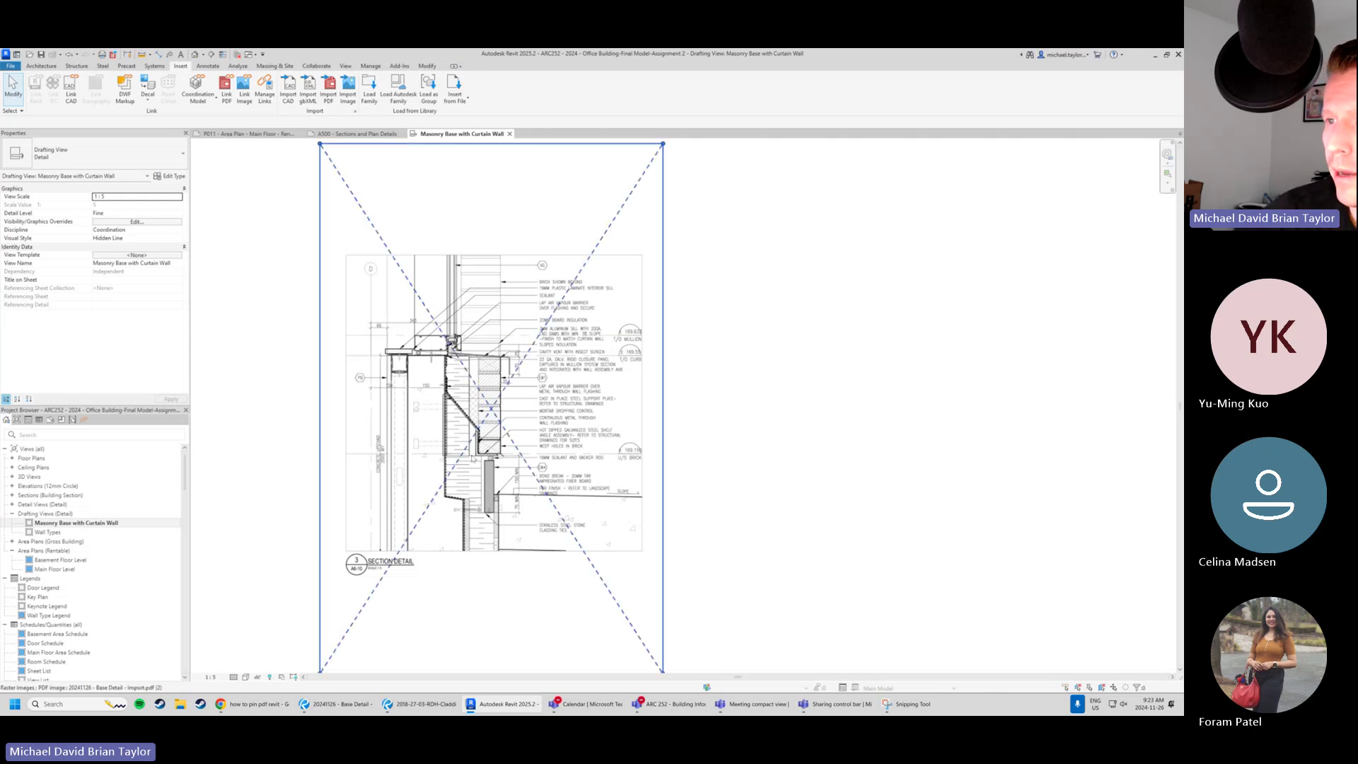
pyautogui.click(282, 476)
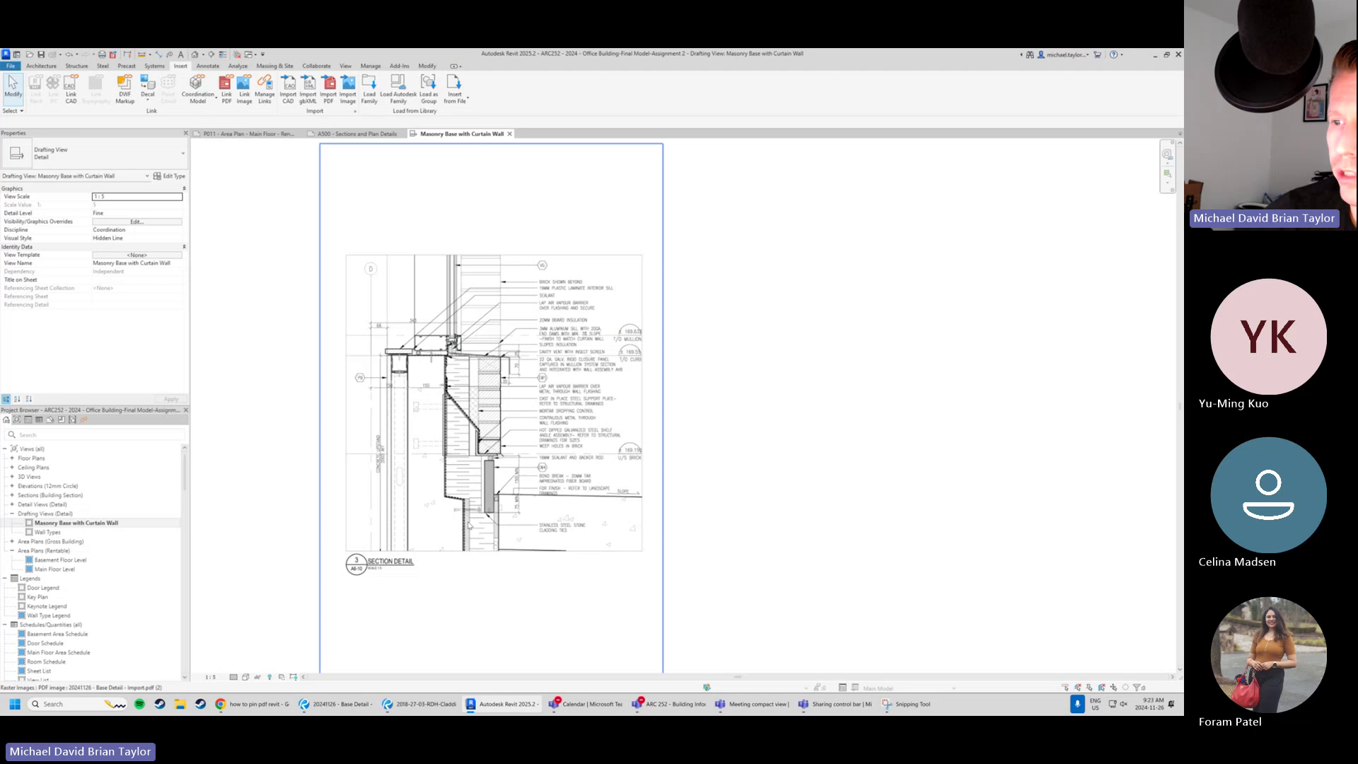
# Examine the 66 and 343 dimensions near the interior sill and the overall extents of the placed PDF image.
pyautogui.scroll(4, 371, 353)
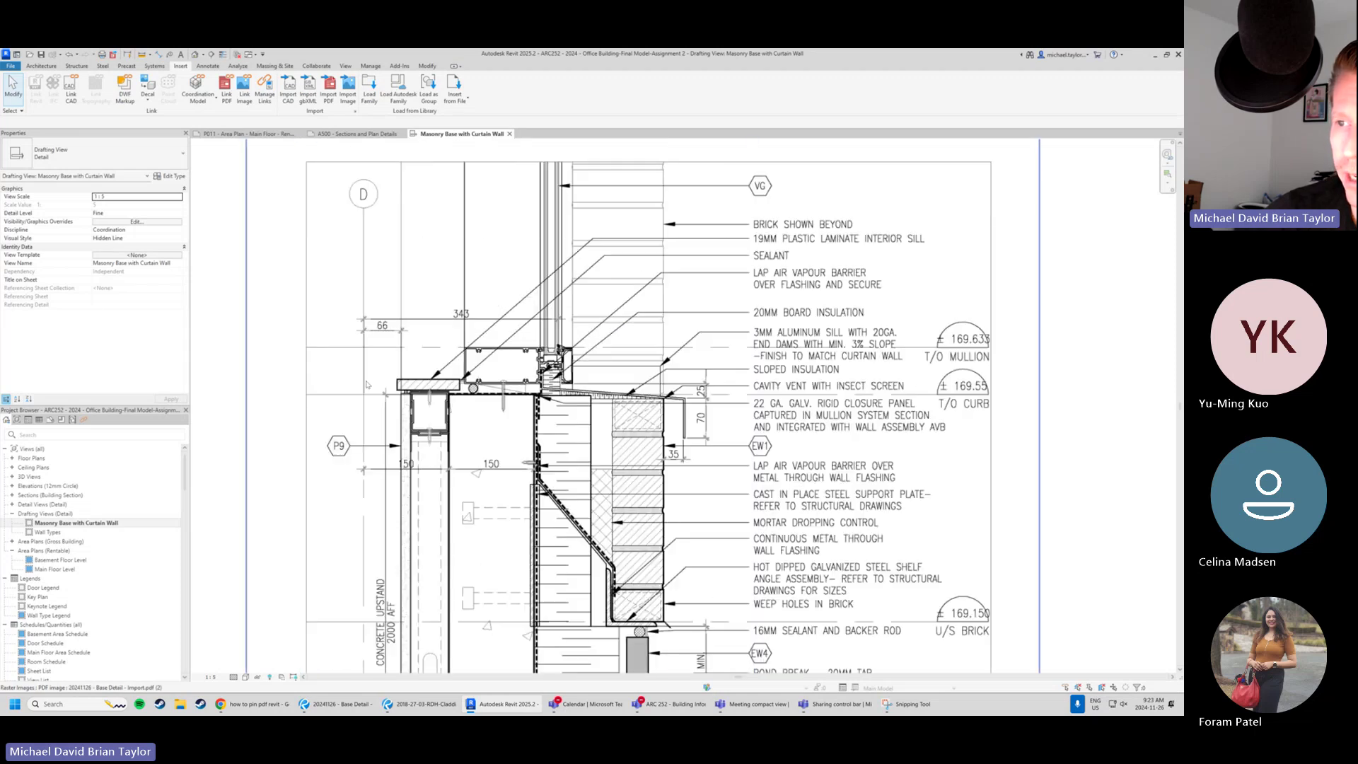
pyautogui.scroll(6, 375, 340)
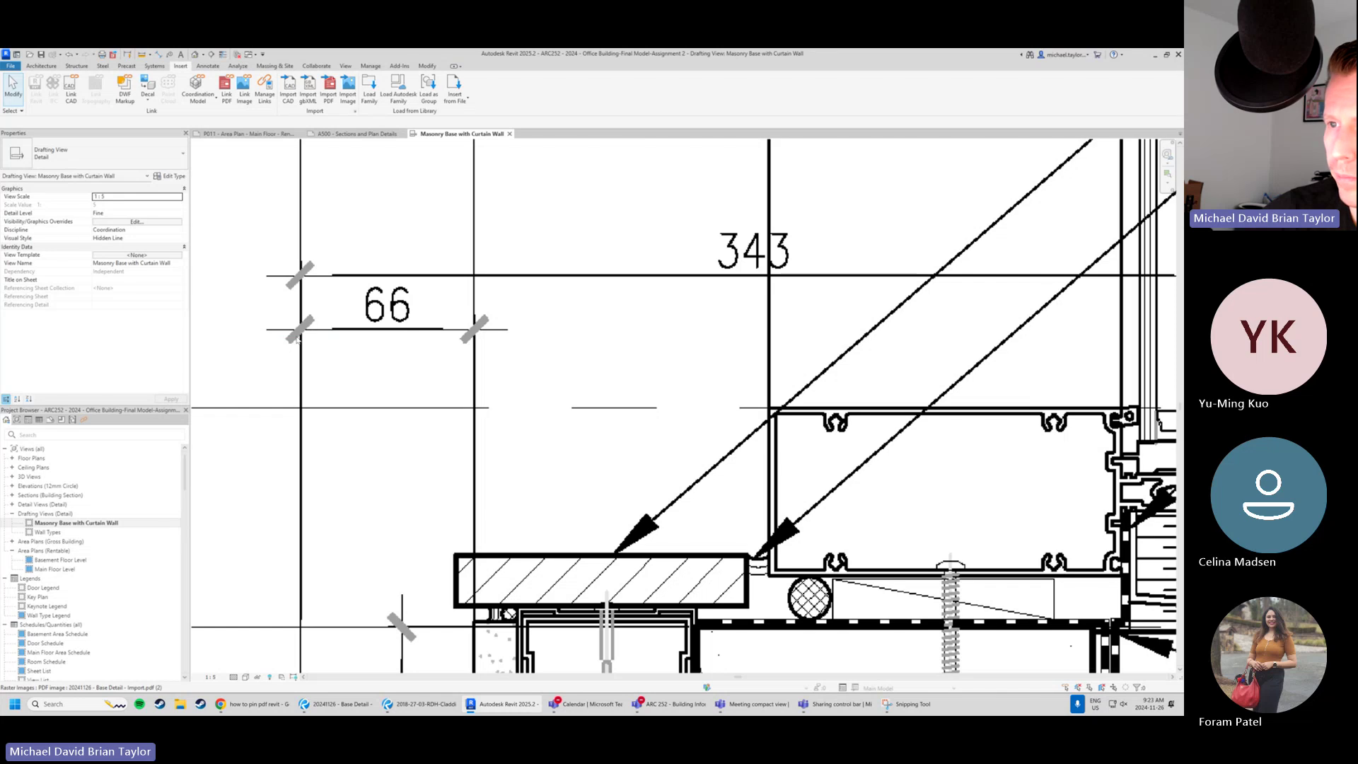
pyautogui.scroll(2, 385, 351)
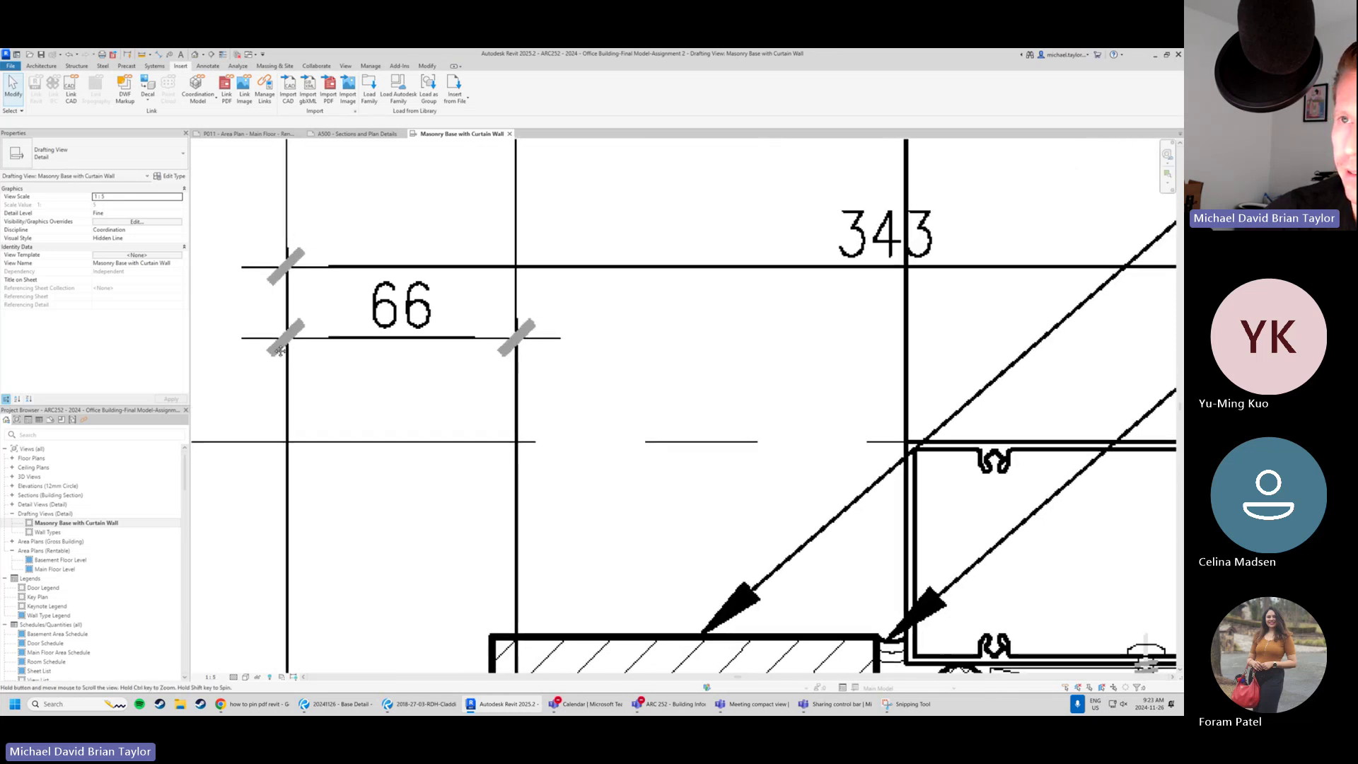
pyautogui.scroll(-5, 581, 309)
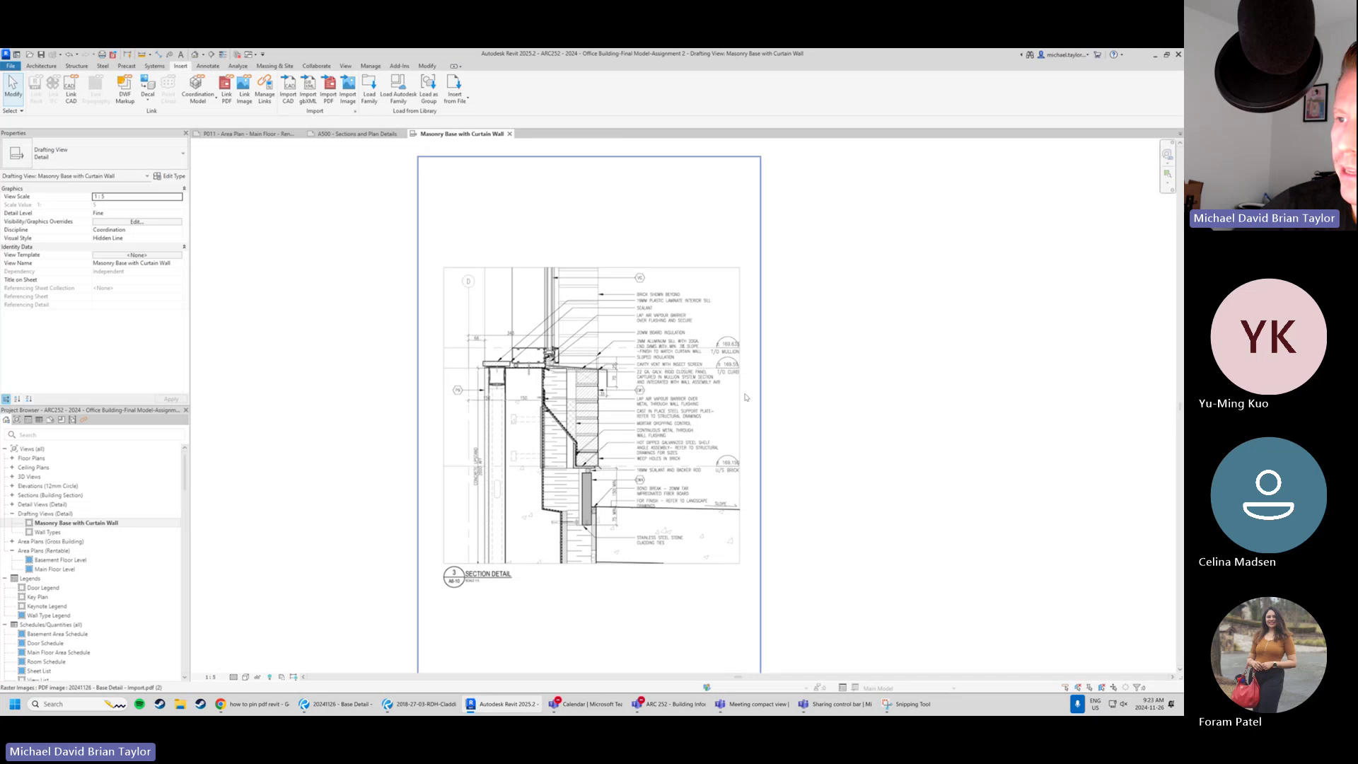
pyautogui.click(643, 391)
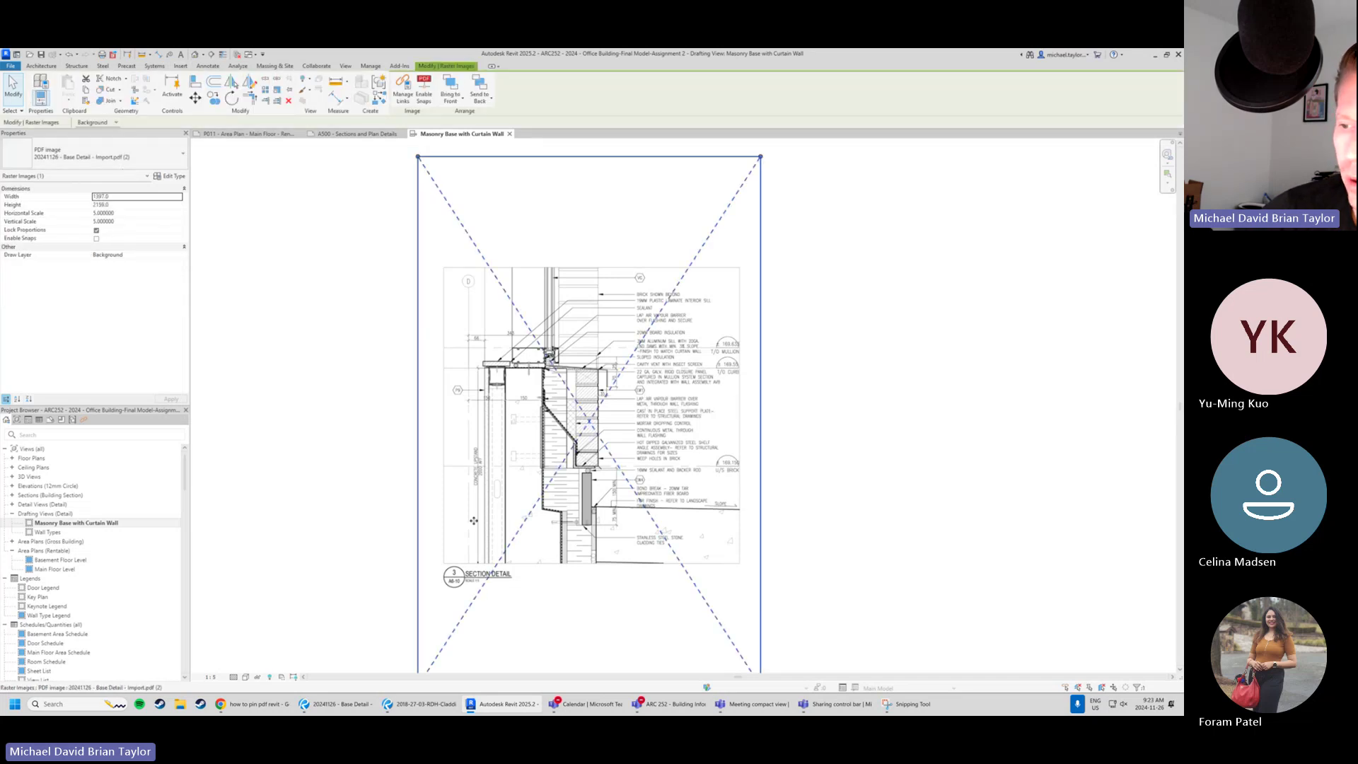
pyautogui.scroll(5, 482, 596)
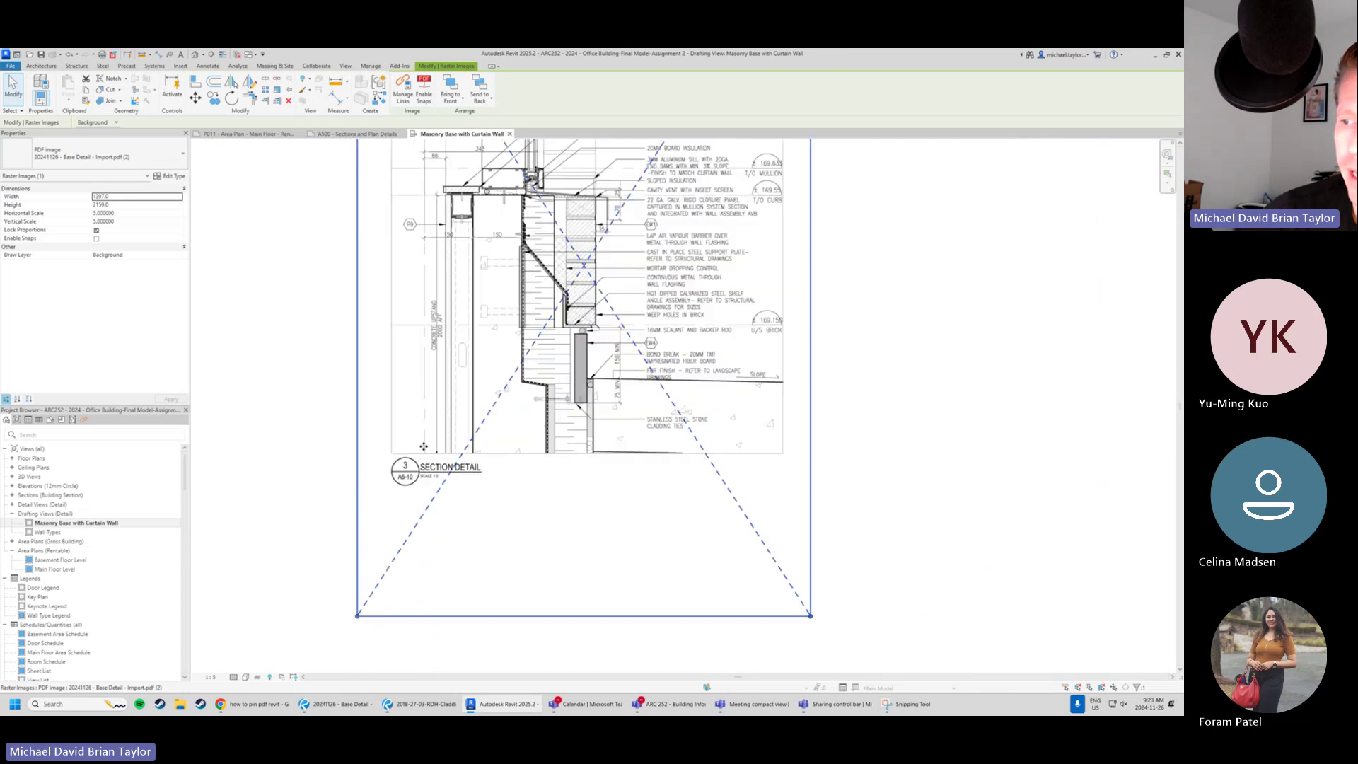
pyautogui.scroll(-6, 396, 446)
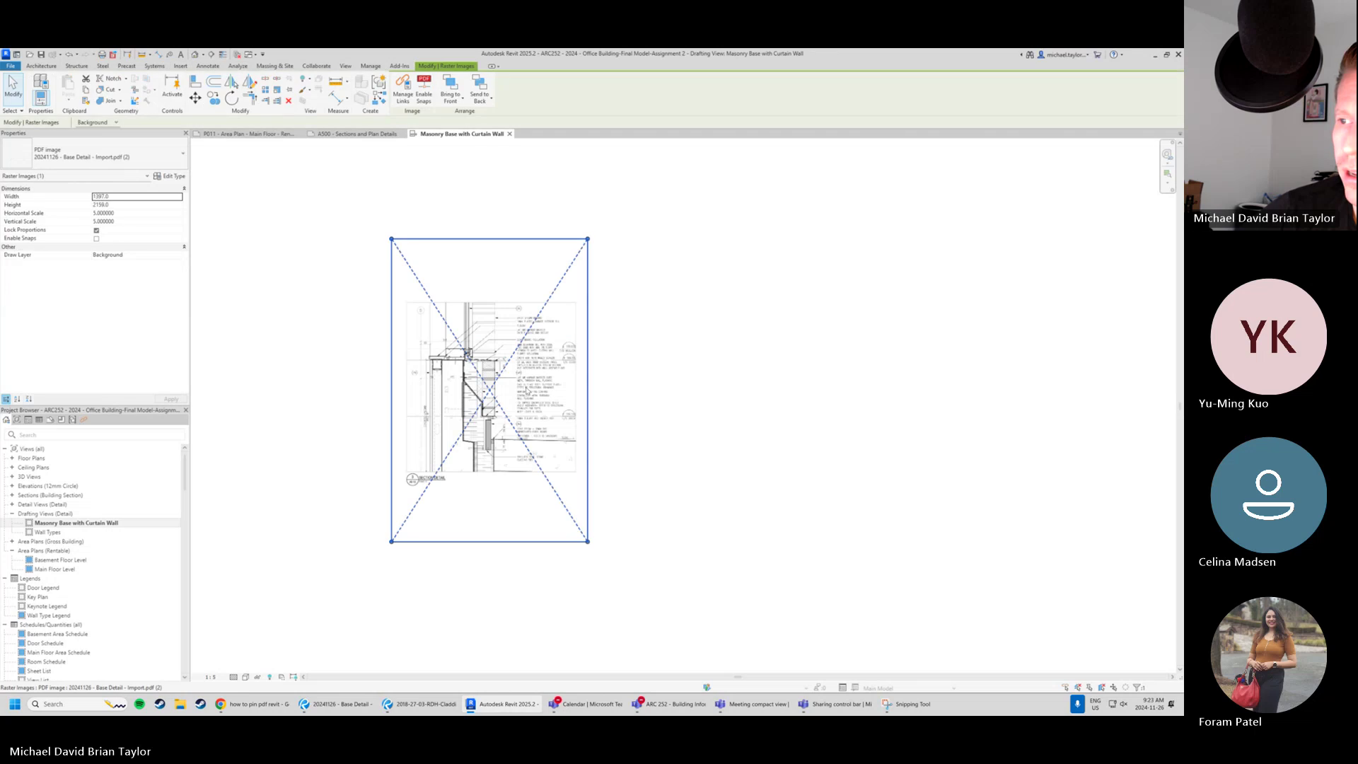
pyautogui.scroll(2, 536, 323)
pyautogui.click(694, 397)
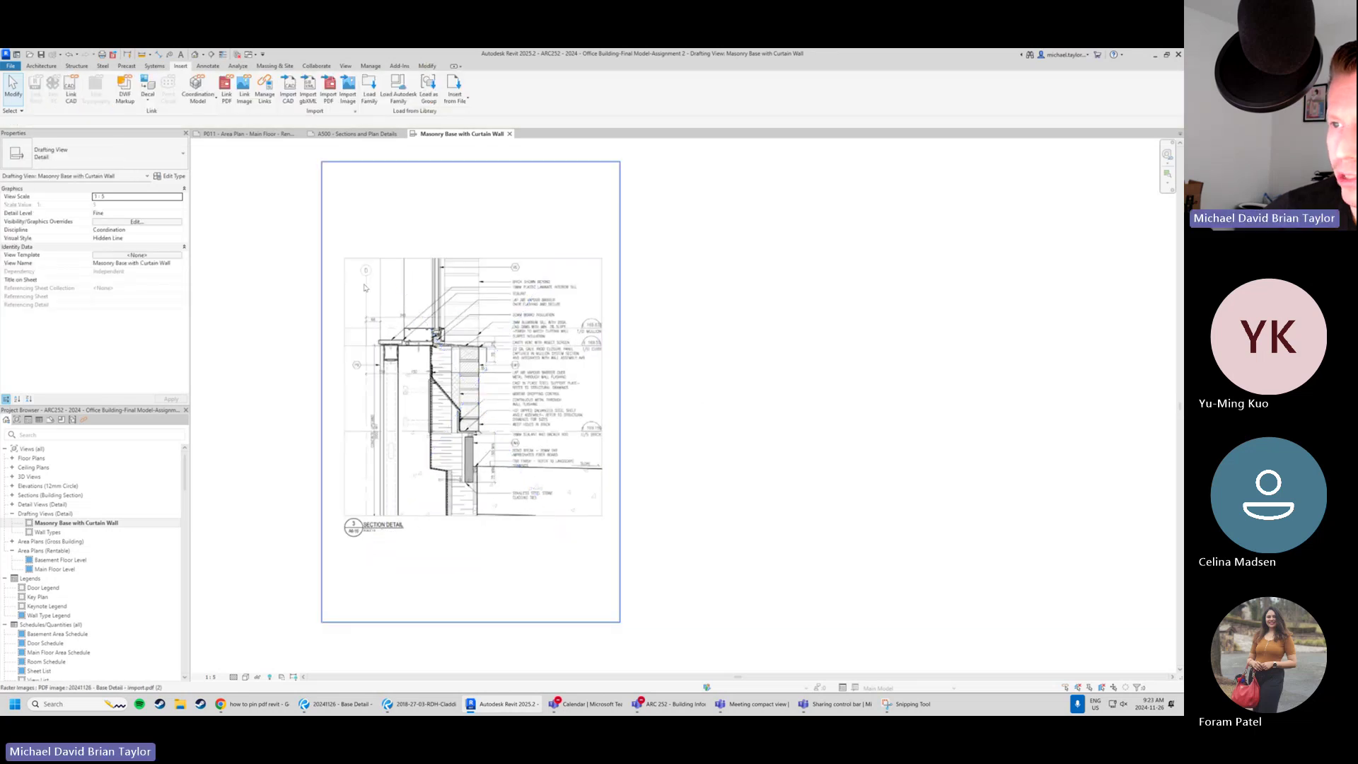
# Measure the distance between the two extension lines of the 66 mm dimension beside the interior sill.
pyautogui.scroll(4, 364, 293)
pyautogui.scroll(4, 372, 375)
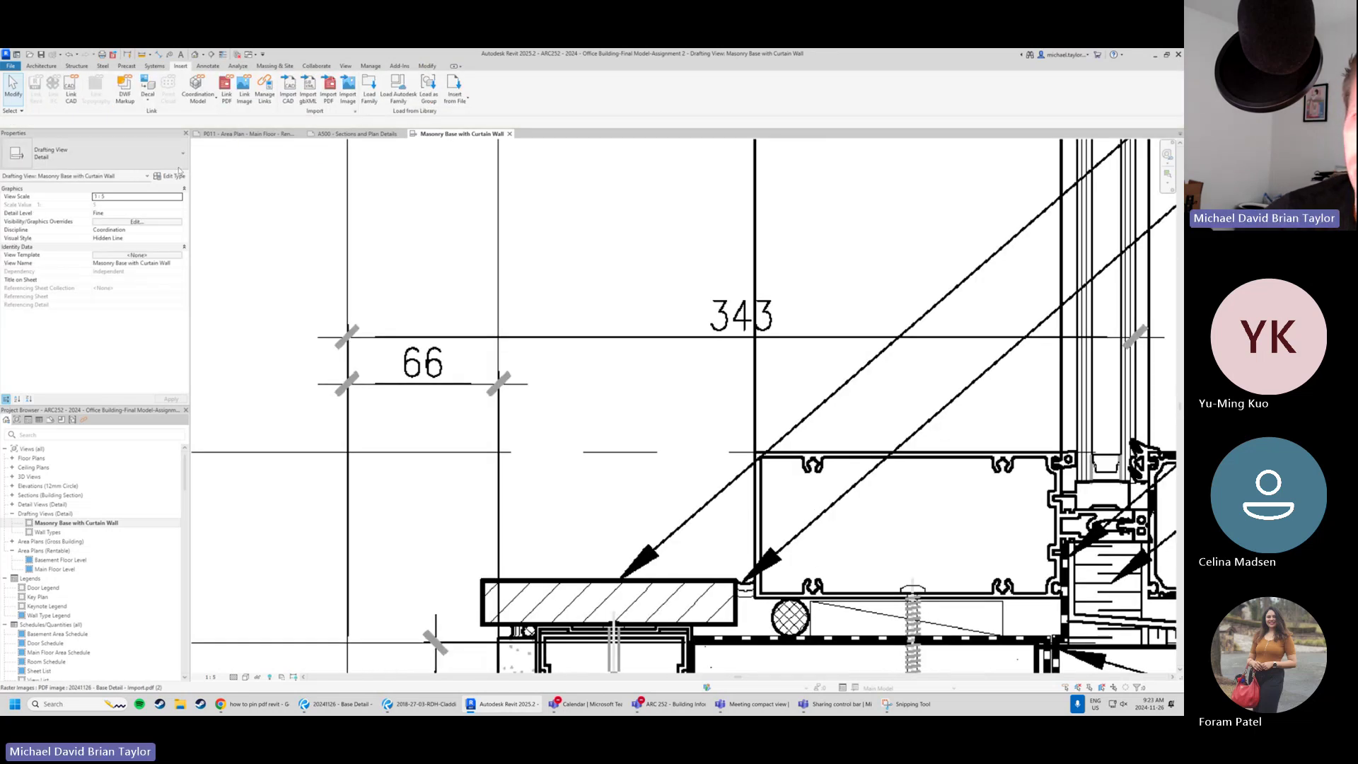
pyautogui.click(141, 57)
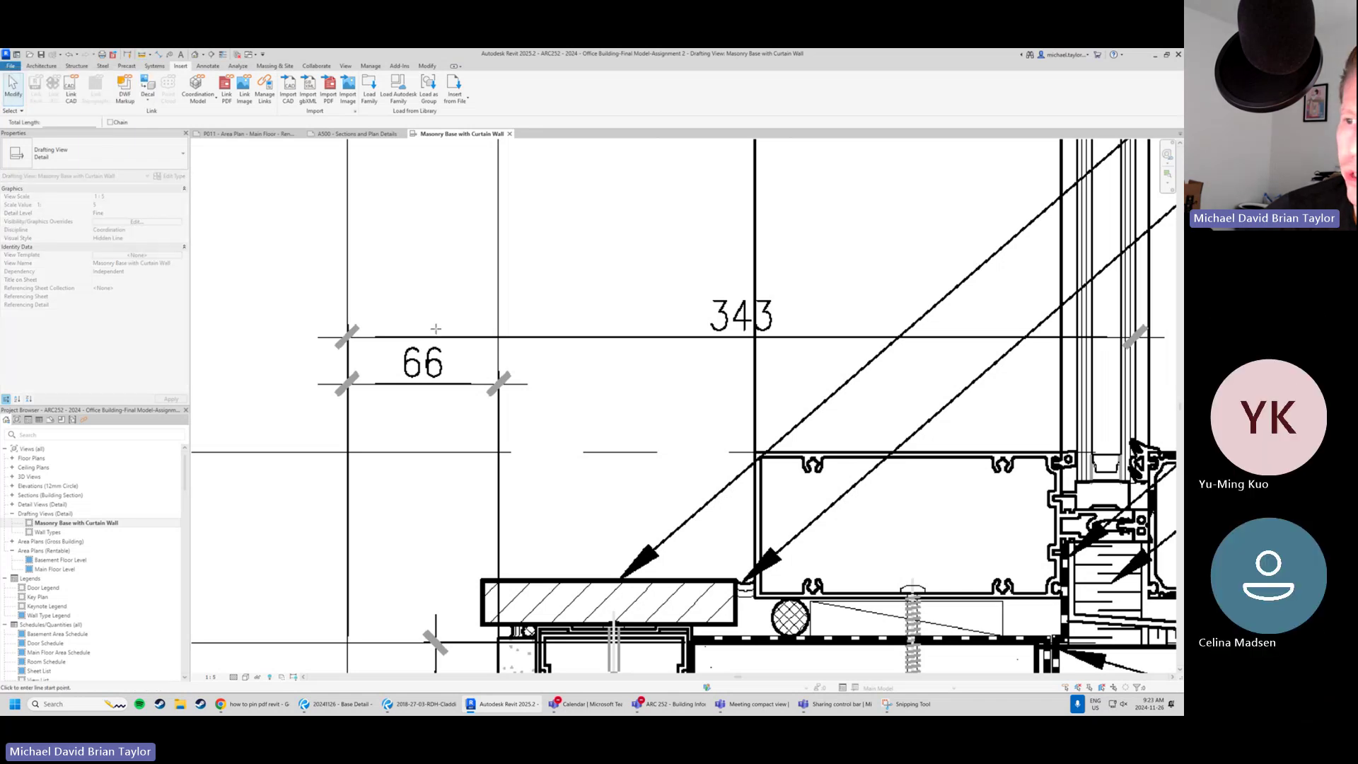
pyautogui.click(347, 363)
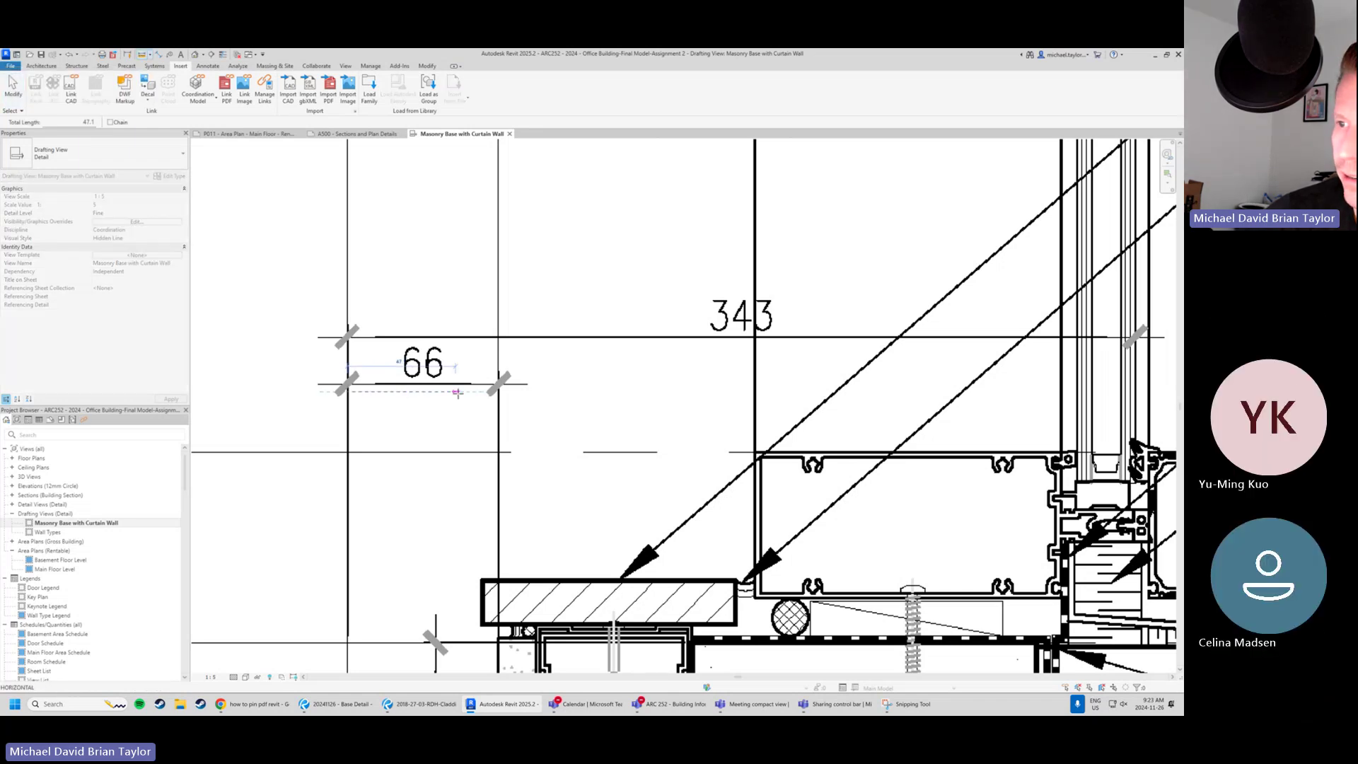
pyautogui.click(498, 388)
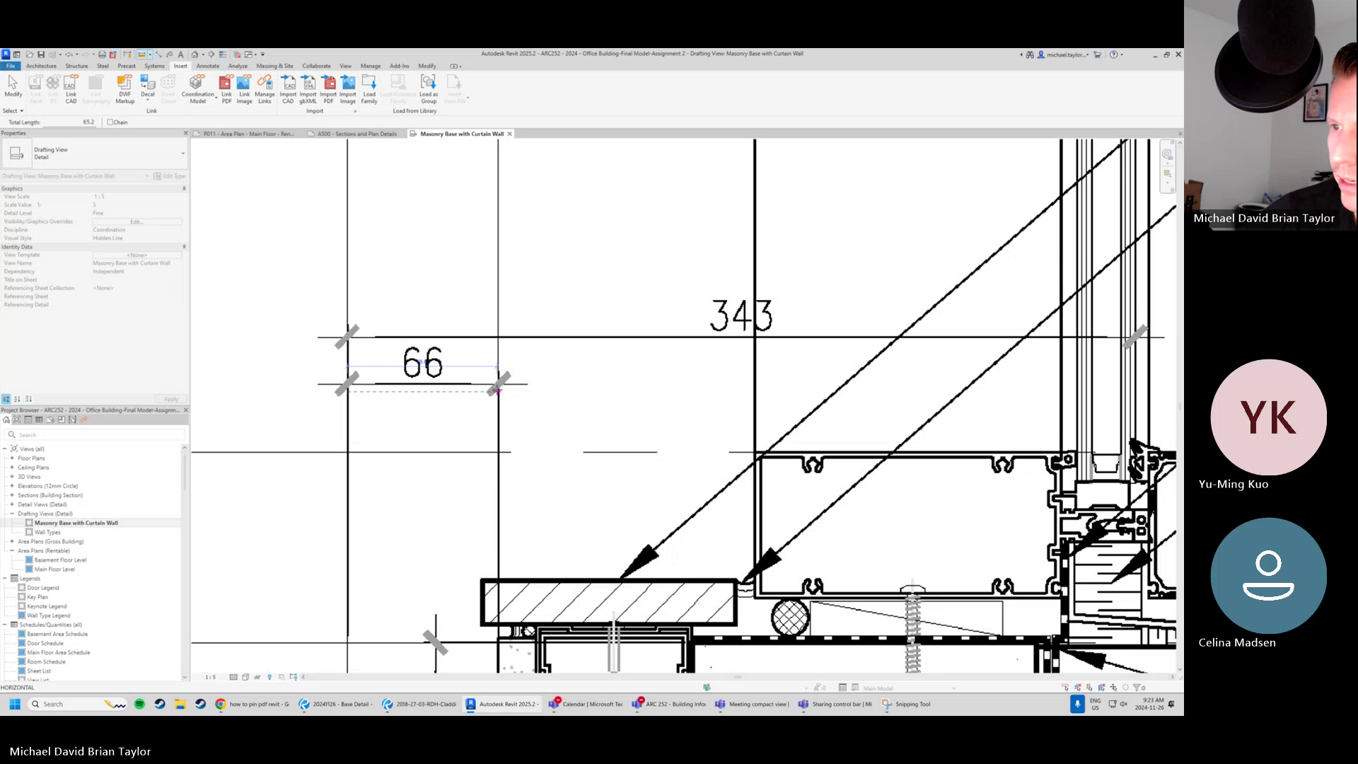
pyautogui.scroll(3, 498, 388)
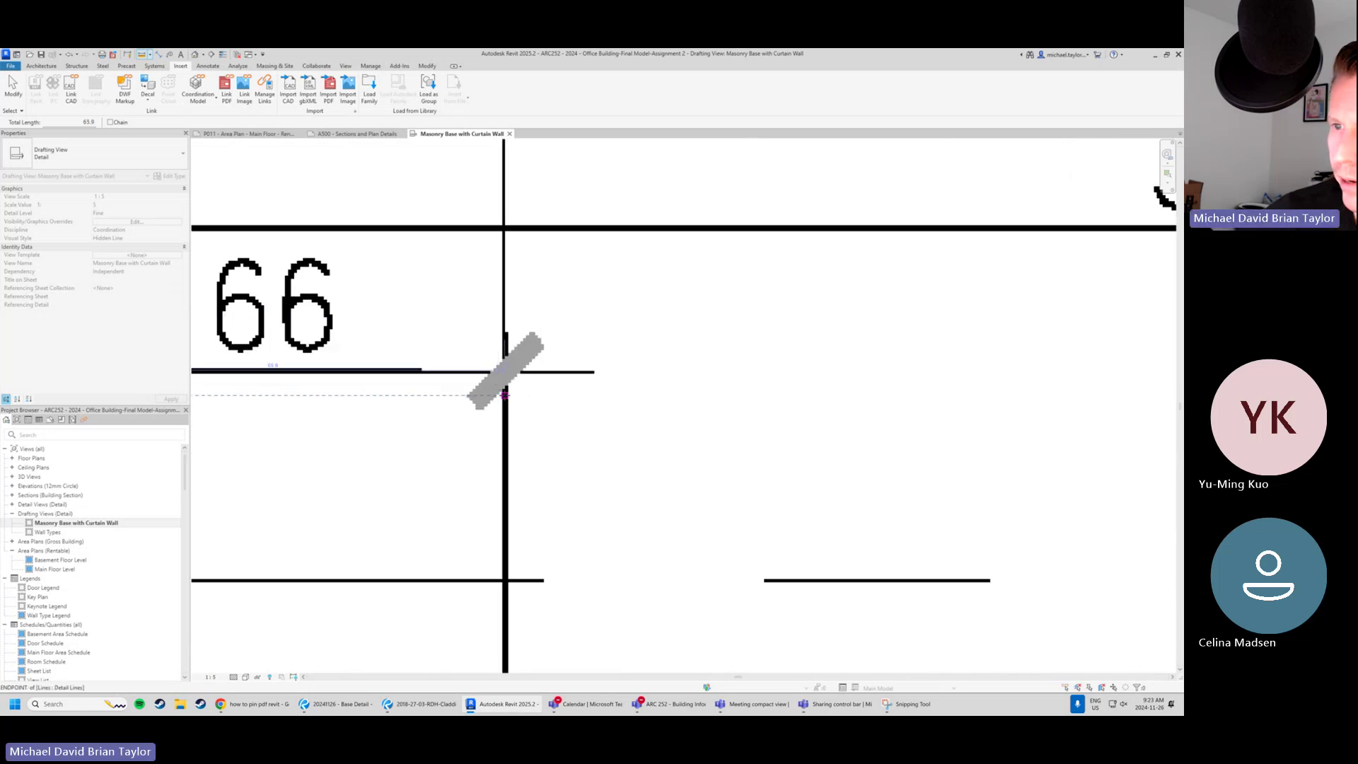
pyautogui.click(505, 395)
pyautogui.scroll(-1, 509, 394)
pyautogui.moveTo(458, 401); pyautogui.dragTo(553, 379, button='middle')
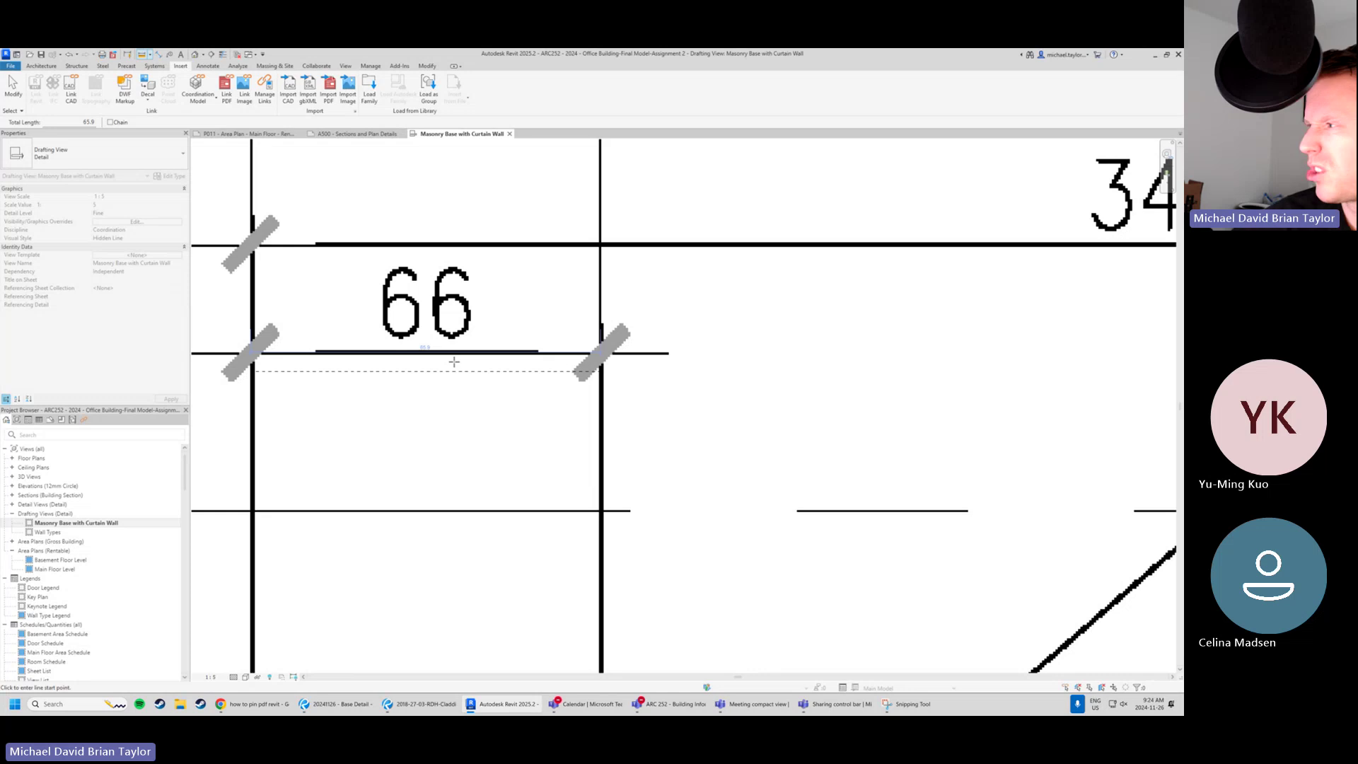
pyautogui.press('Escape')
pyautogui.press('Escape')
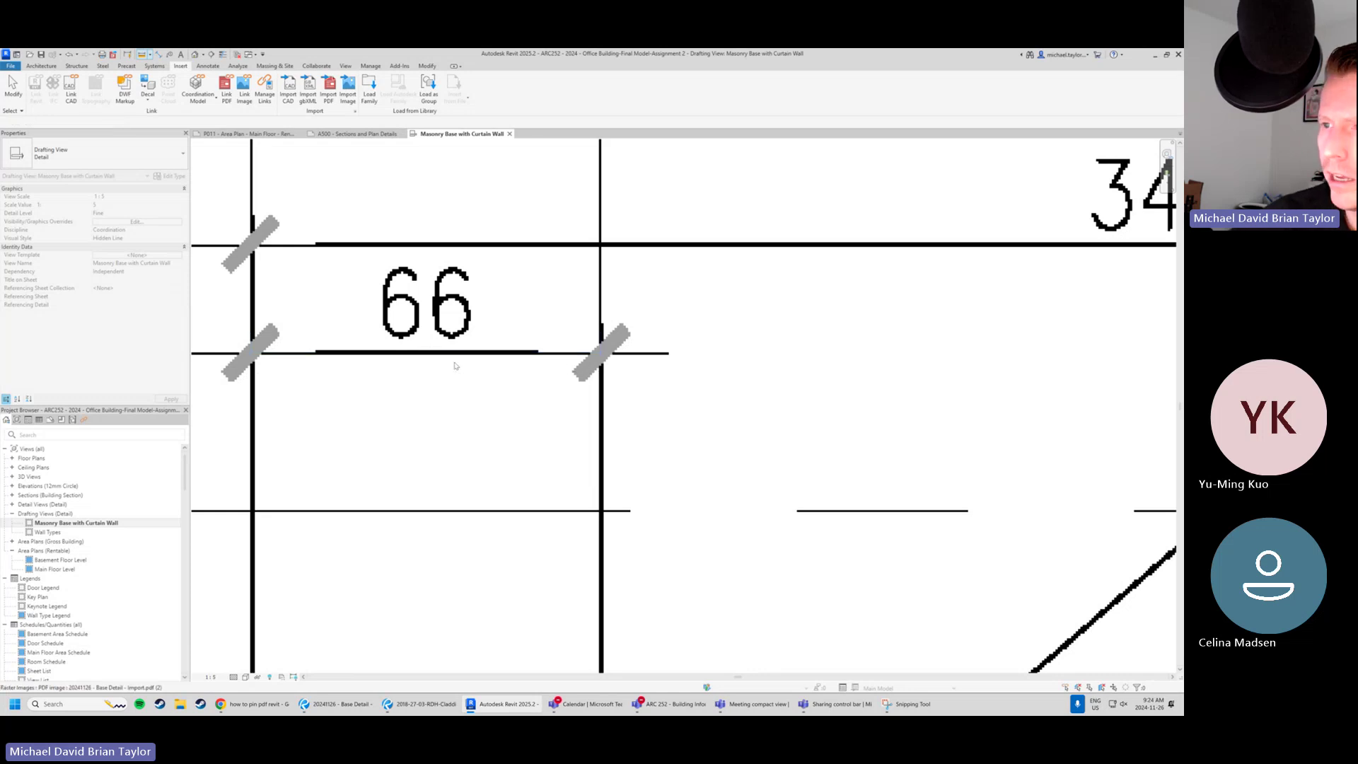
# Measure the distance between the two extension lines of the 70 mm dimension beside the aluminum sill's outer edge.
pyautogui.scroll(-5, 455, 366)
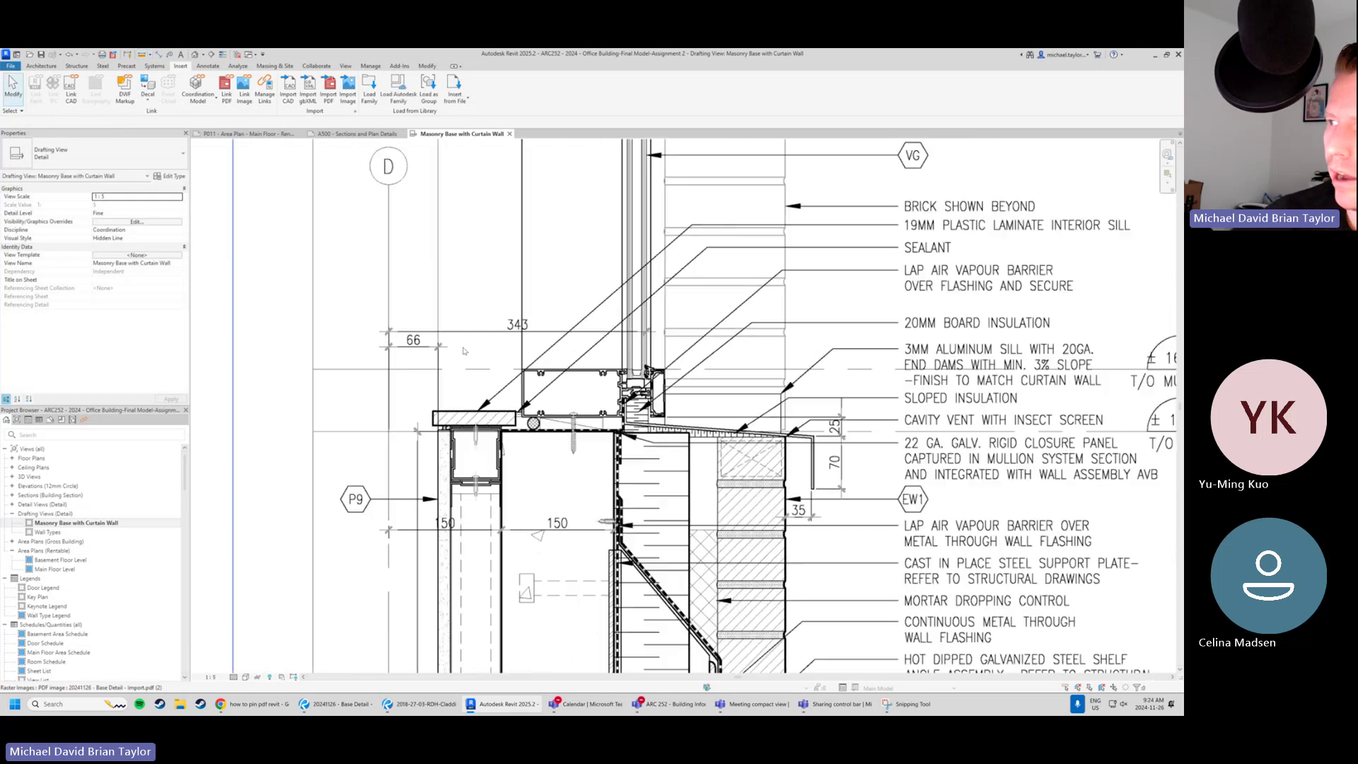
pyautogui.scroll(-4, 463, 350)
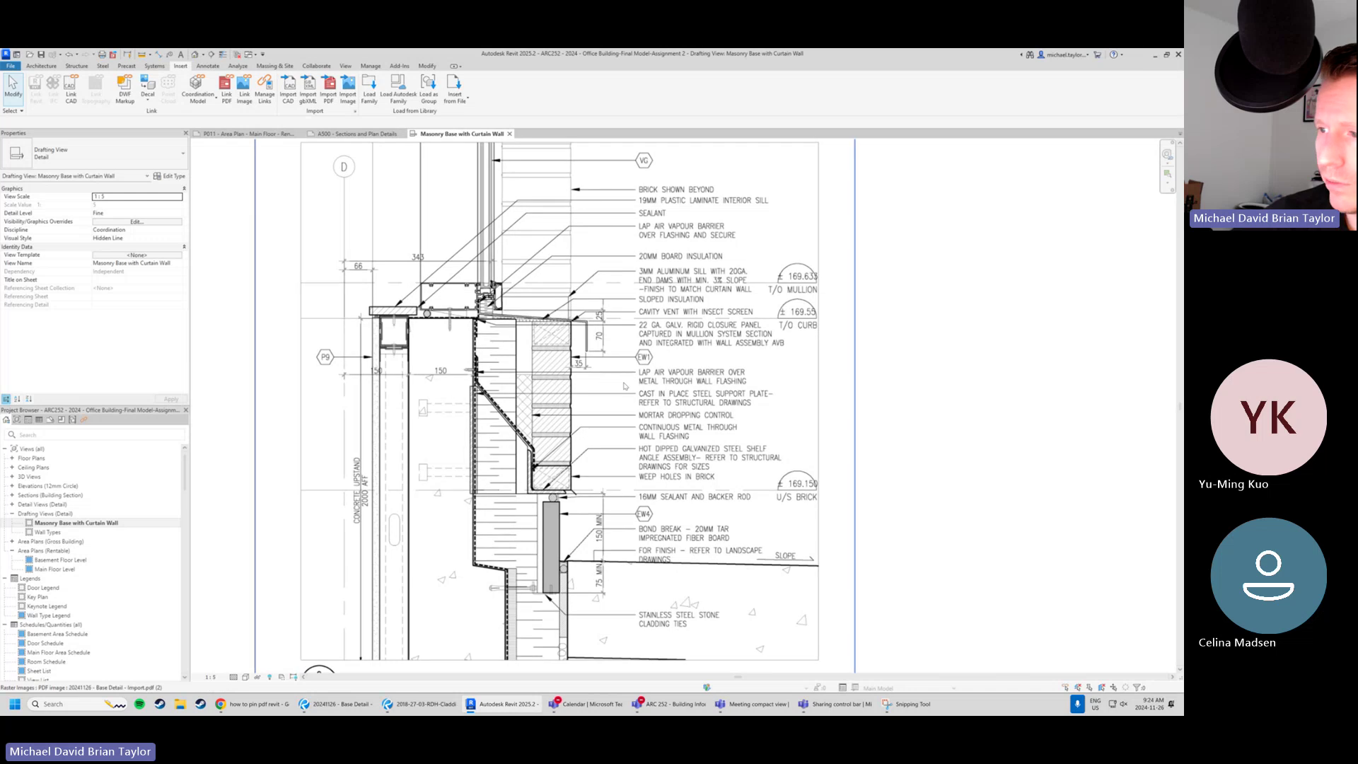
pyautogui.scroll(8, 598, 358)
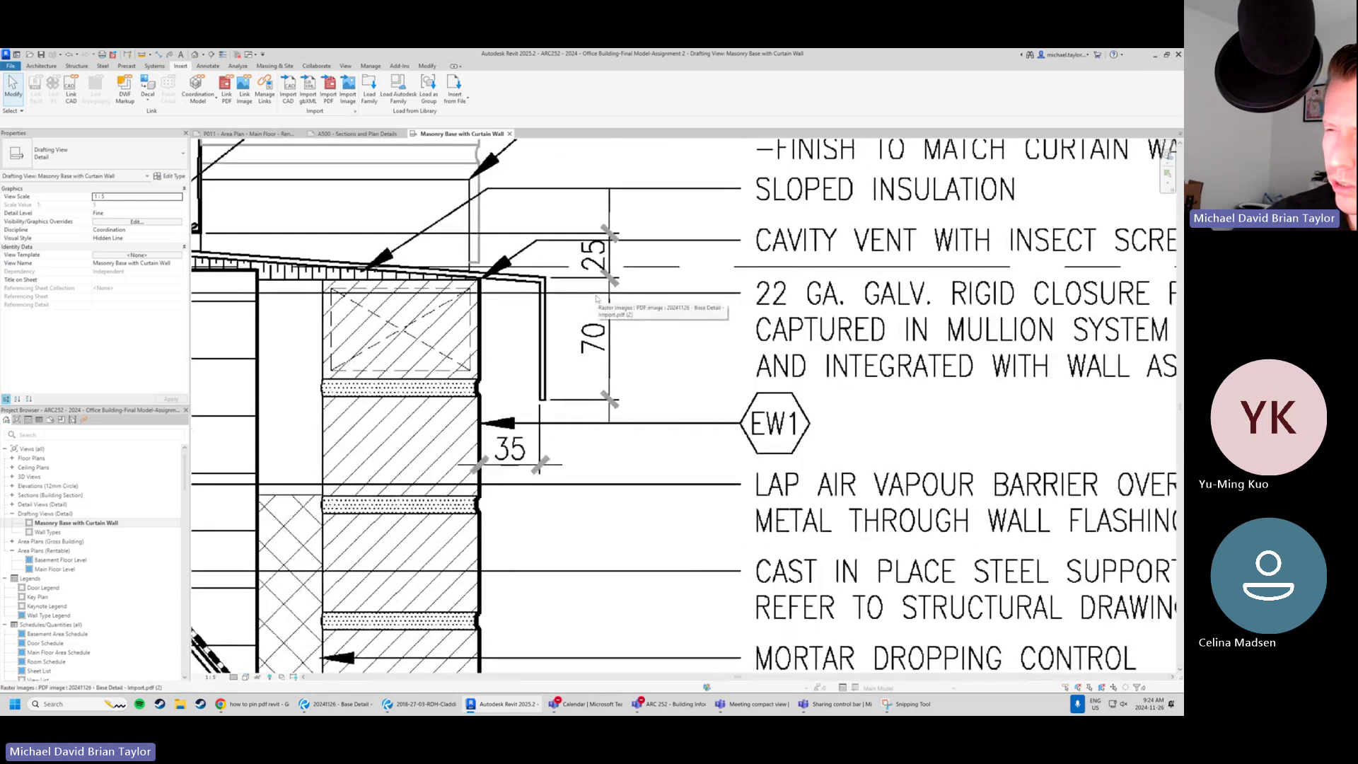
pyautogui.scroll(3, 601, 304)
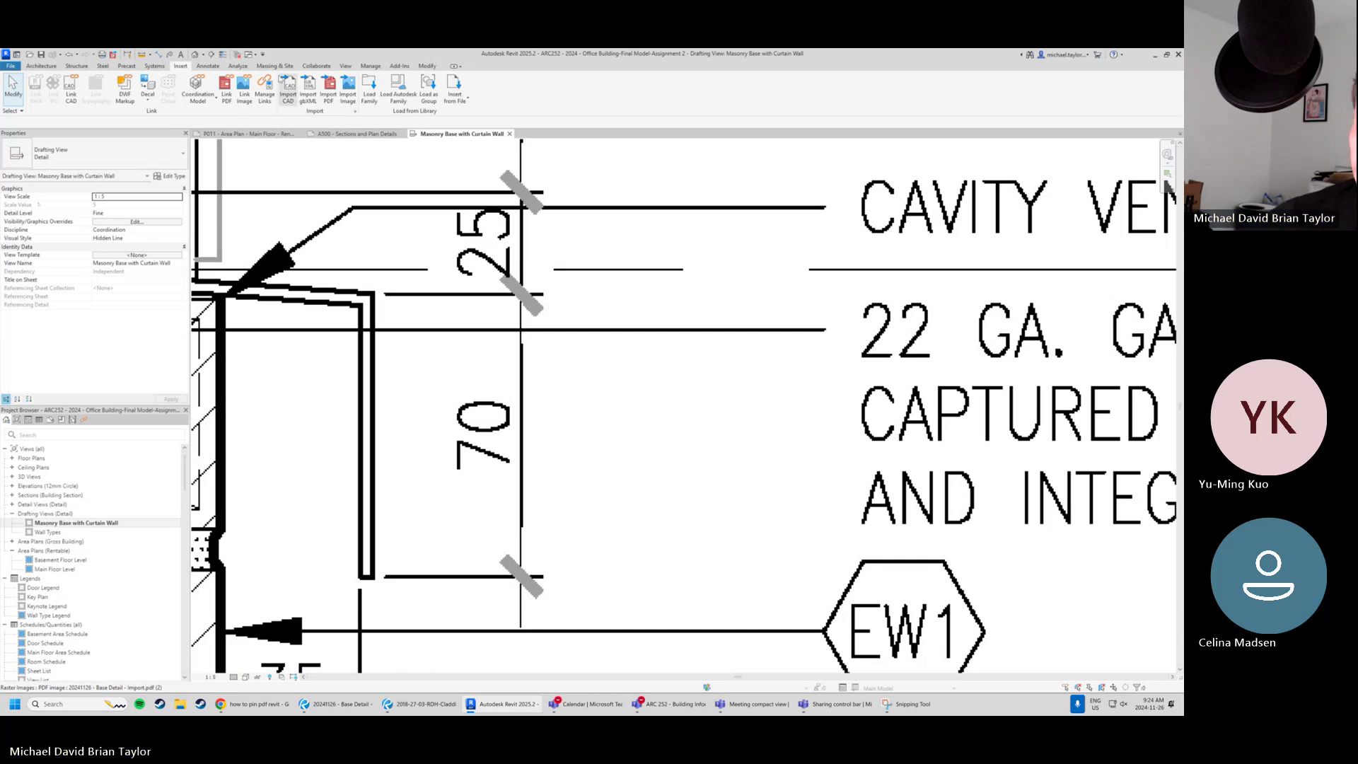
pyautogui.click(128, 56)
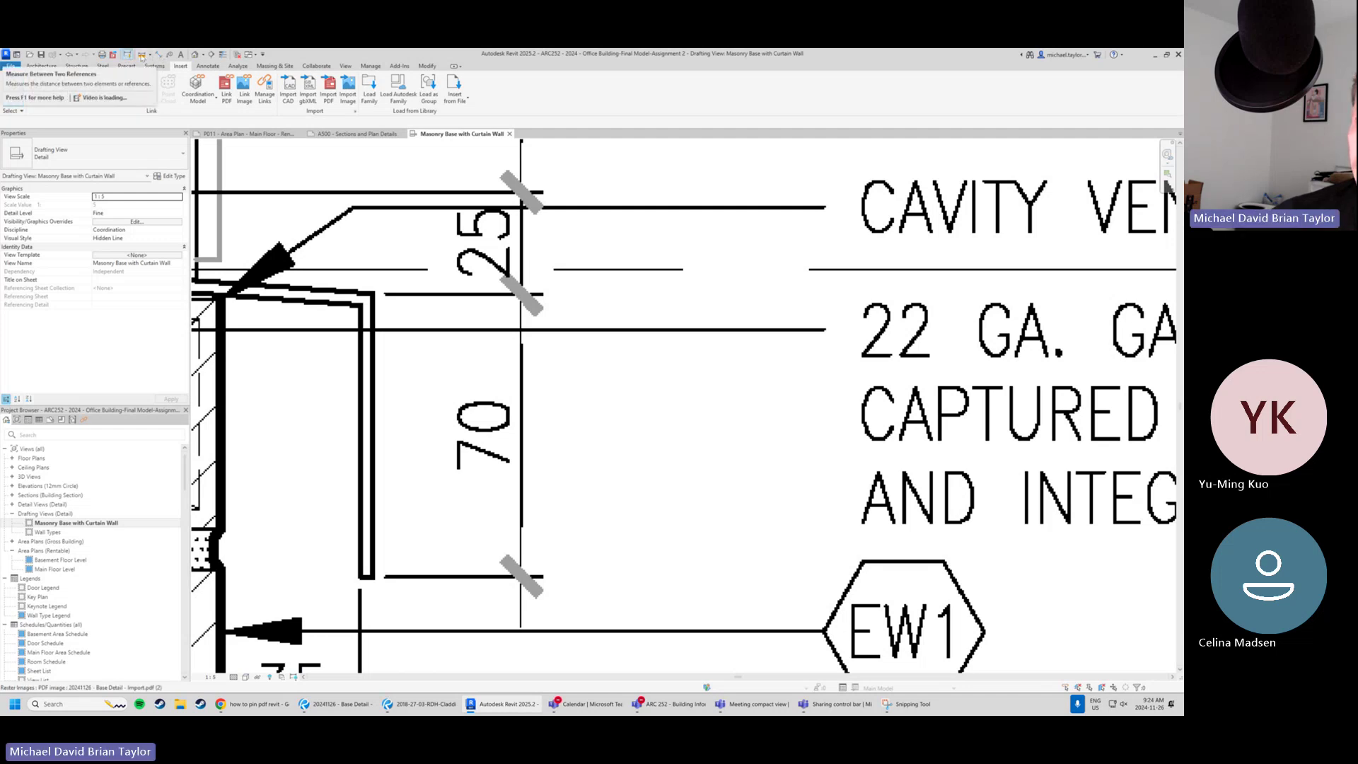
pyautogui.click(160, 55)
pyautogui.scroll(-2, 515, 201)
pyautogui.scroll(3, 570, 412)
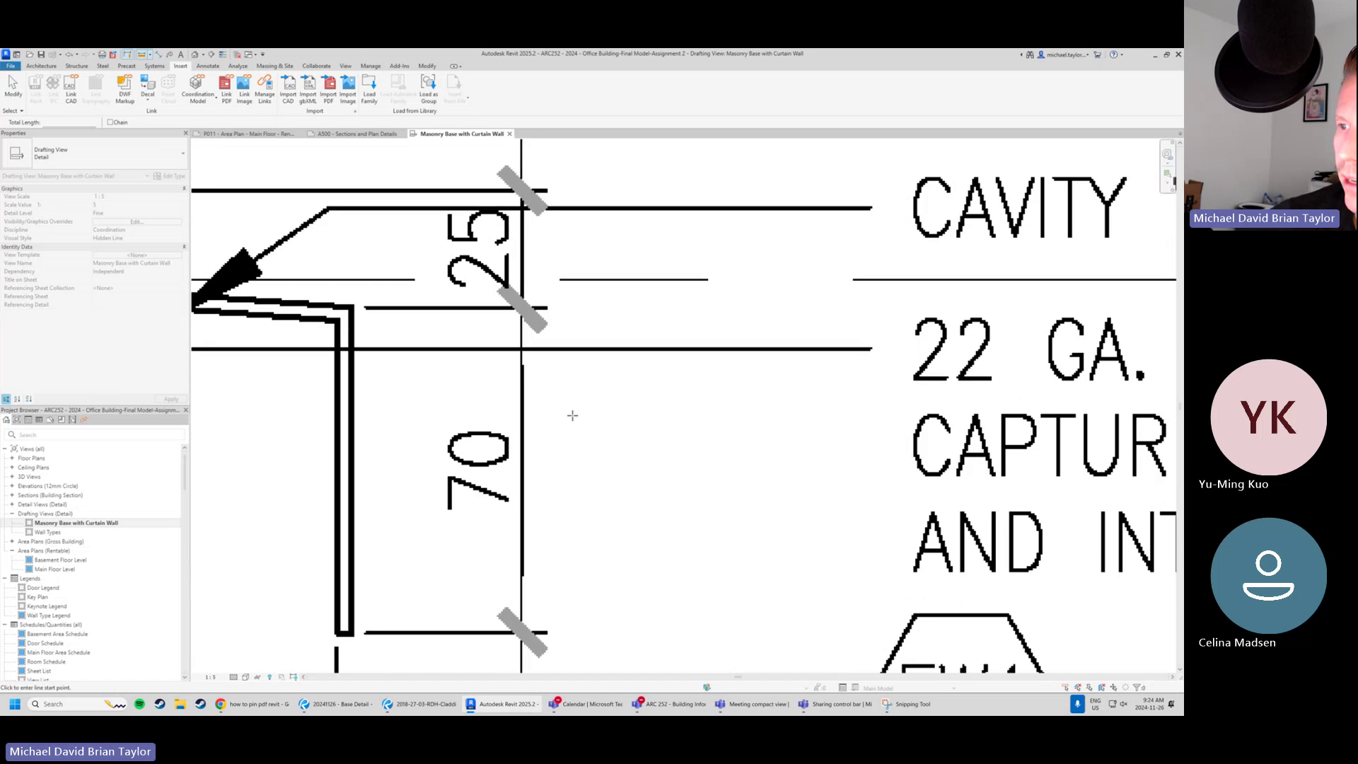
pyautogui.moveTo(570, 413); pyautogui.dragTo(639, 370, button='middle')
pyautogui.scroll(2, 559, 244)
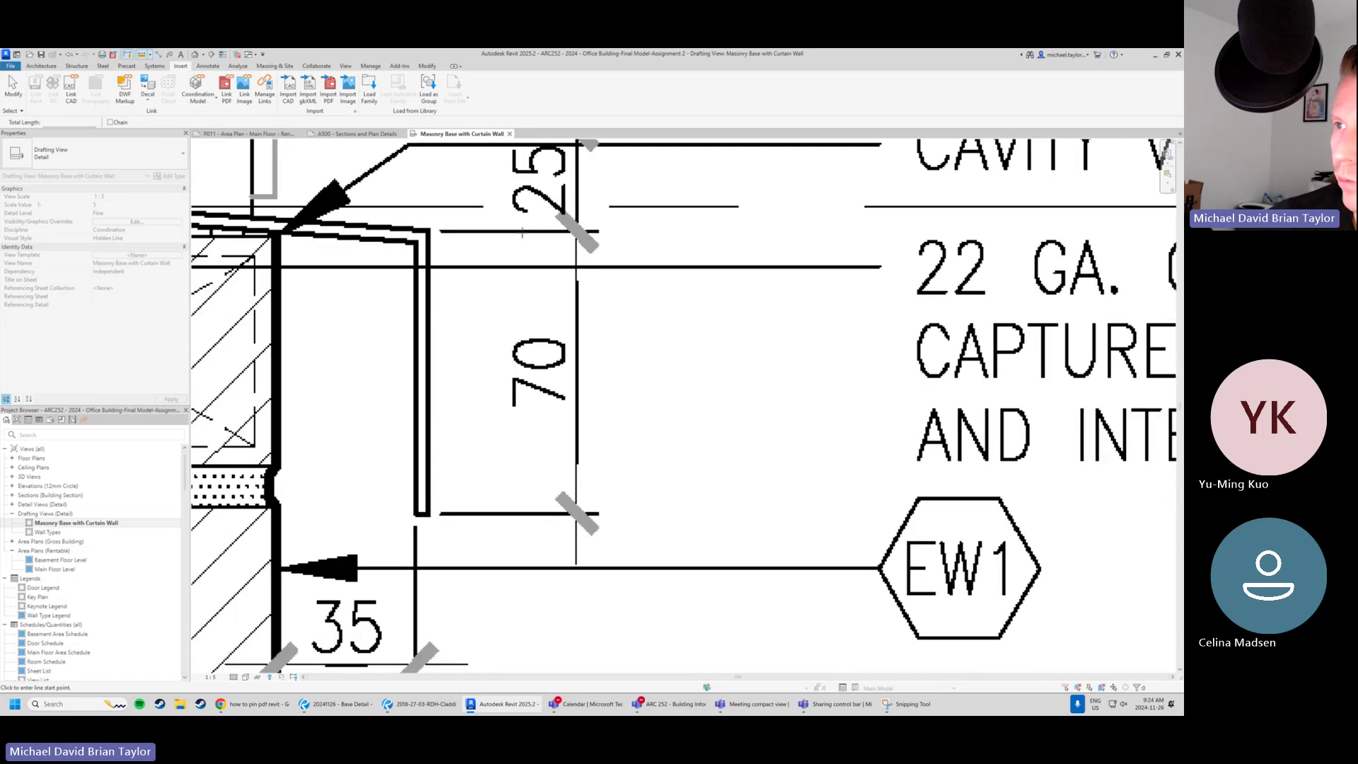
pyautogui.scroll(1, 529, 234)
pyautogui.scroll(-2, 534, 262)
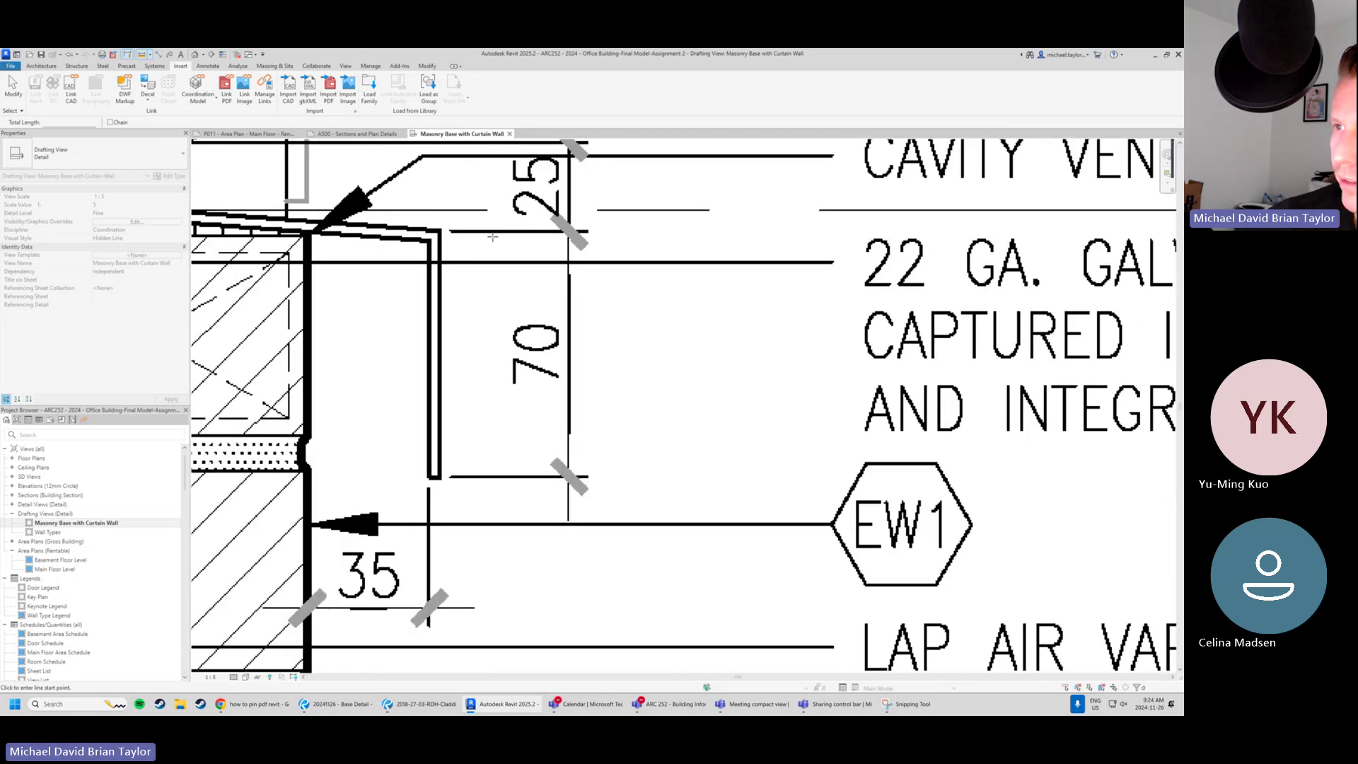
pyautogui.scroll(1, 506, 238)
pyautogui.click(513, 230)
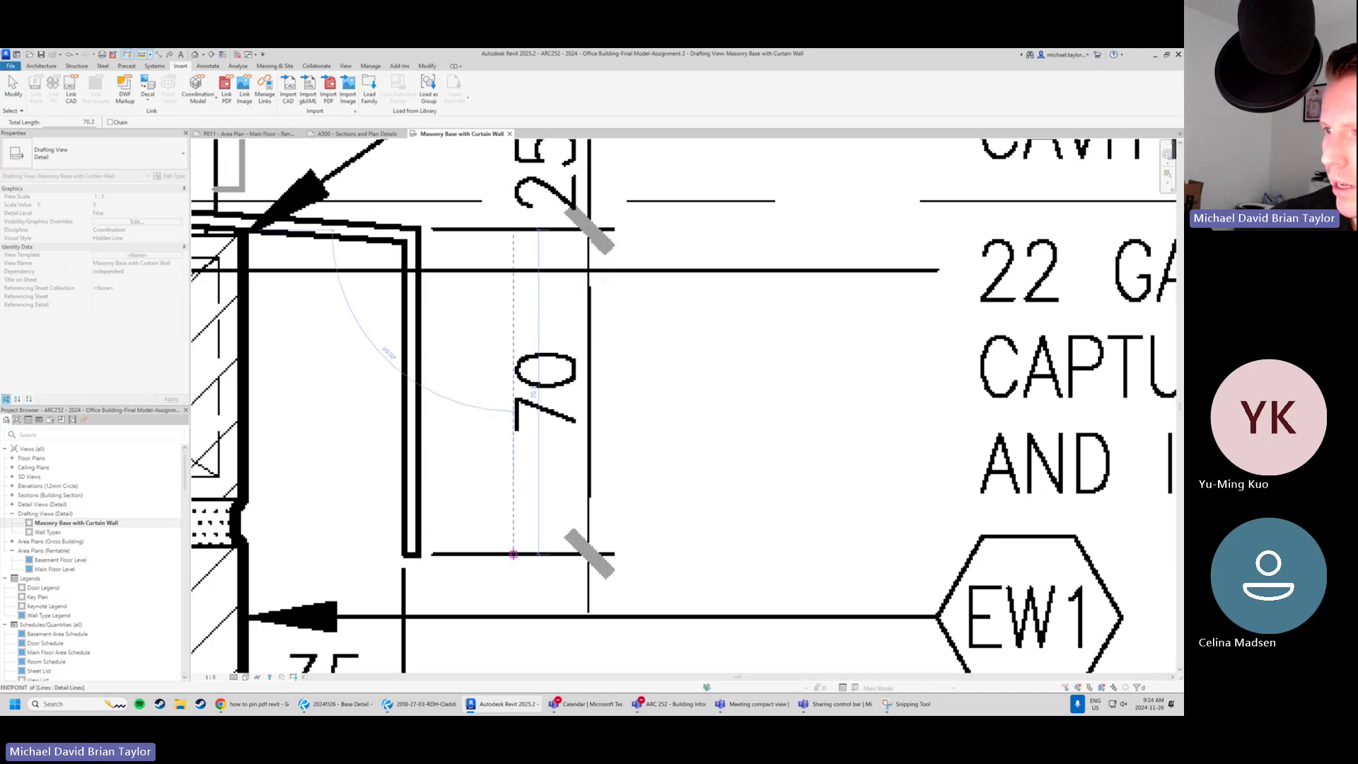
pyautogui.press('Escape')
pyautogui.press('Escape')
# Set the placed PDF image's horizontal scale to 2.5 with its proportions locked.
pyautogui.scroll(-8, 607, 462)
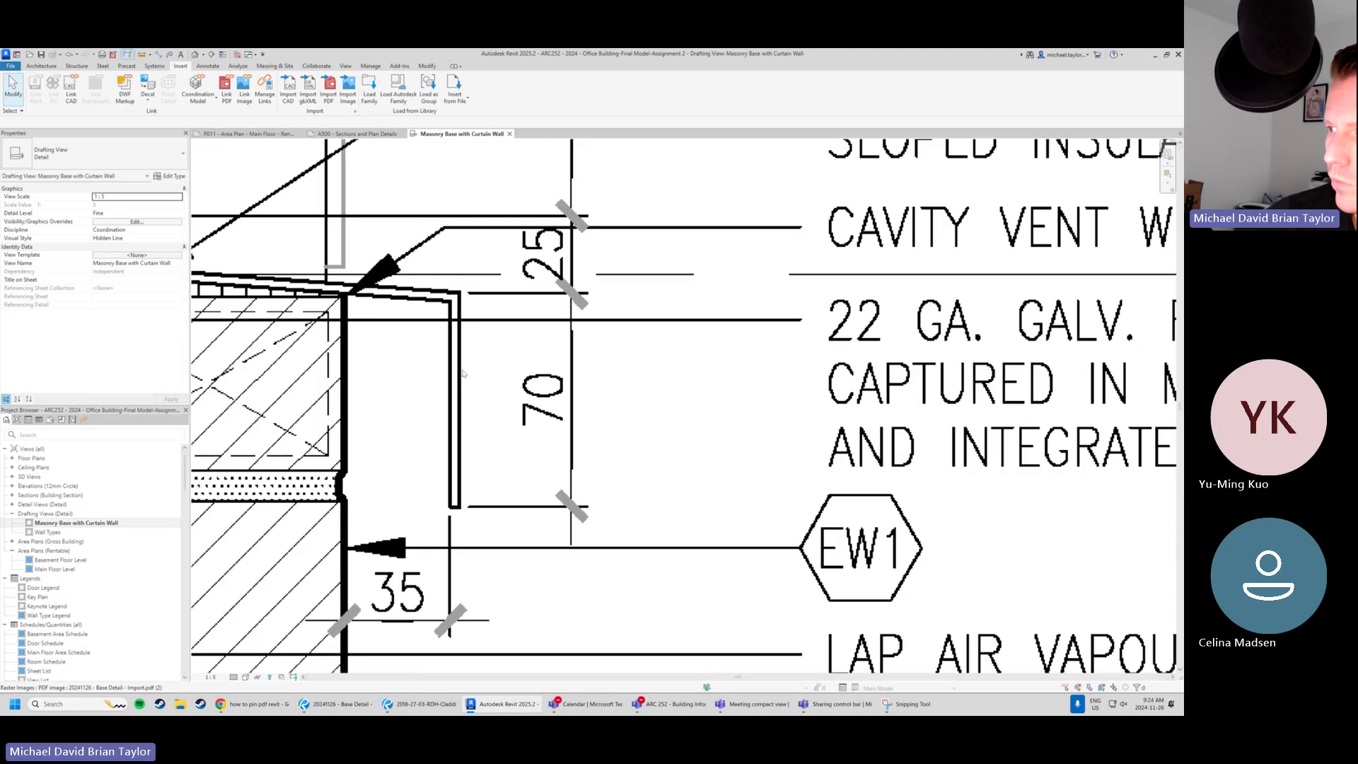
pyautogui.scroll(-4, 560, 357)
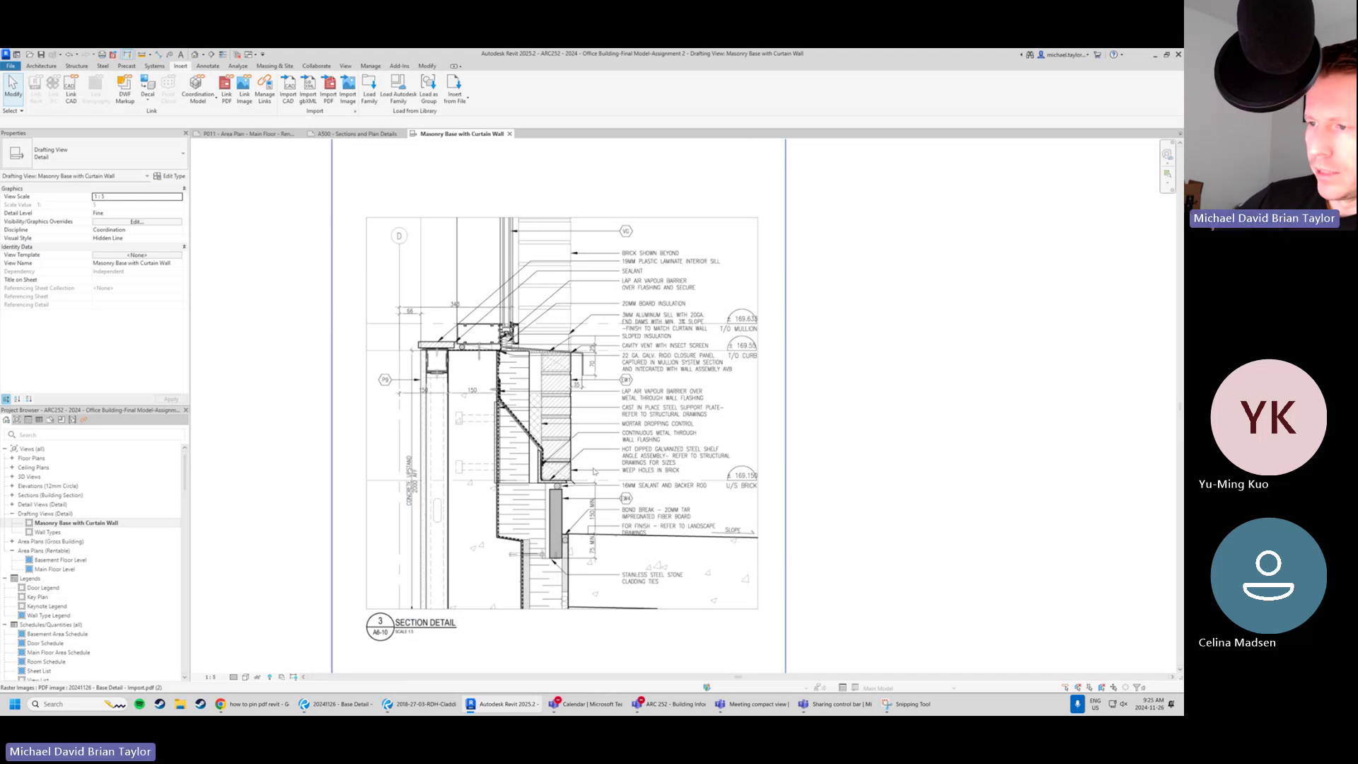
pyautogui.click(603, 440)
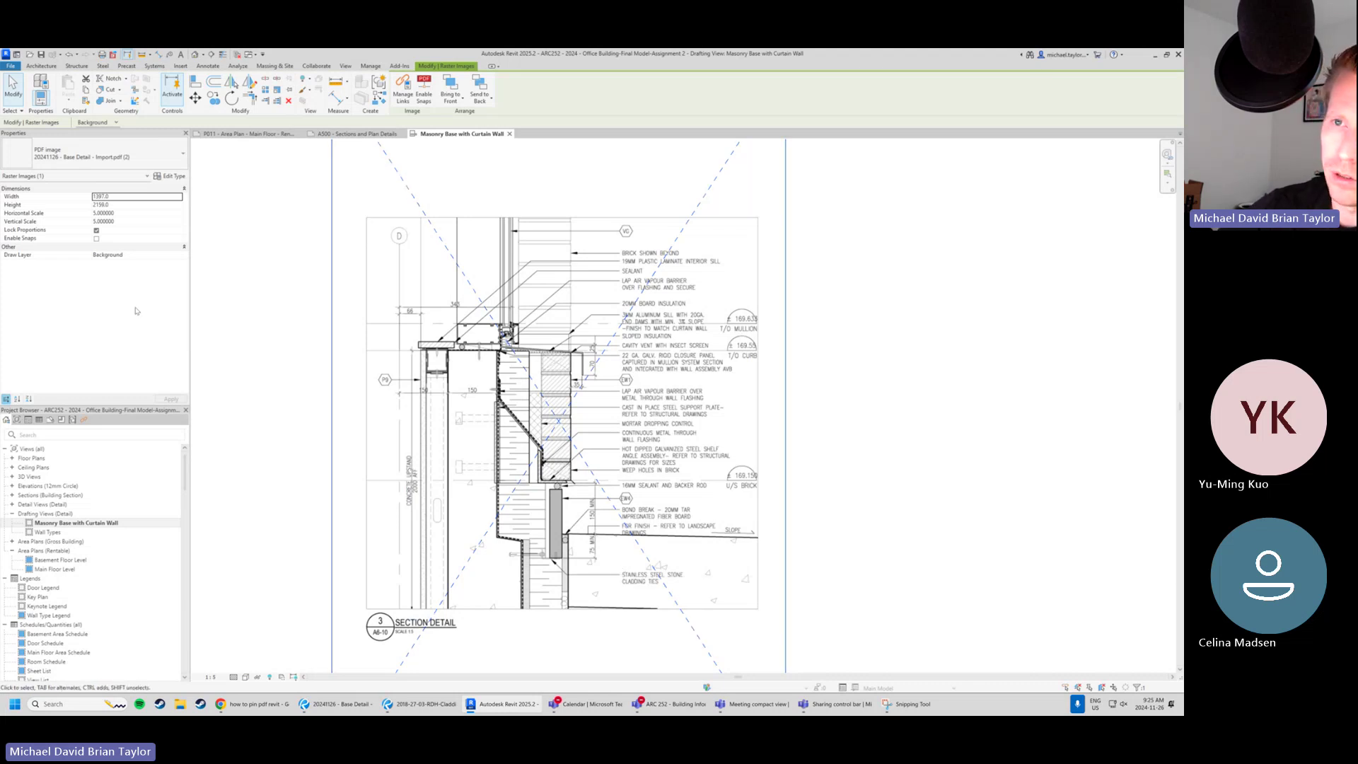
pyautogui.click(133, 213)
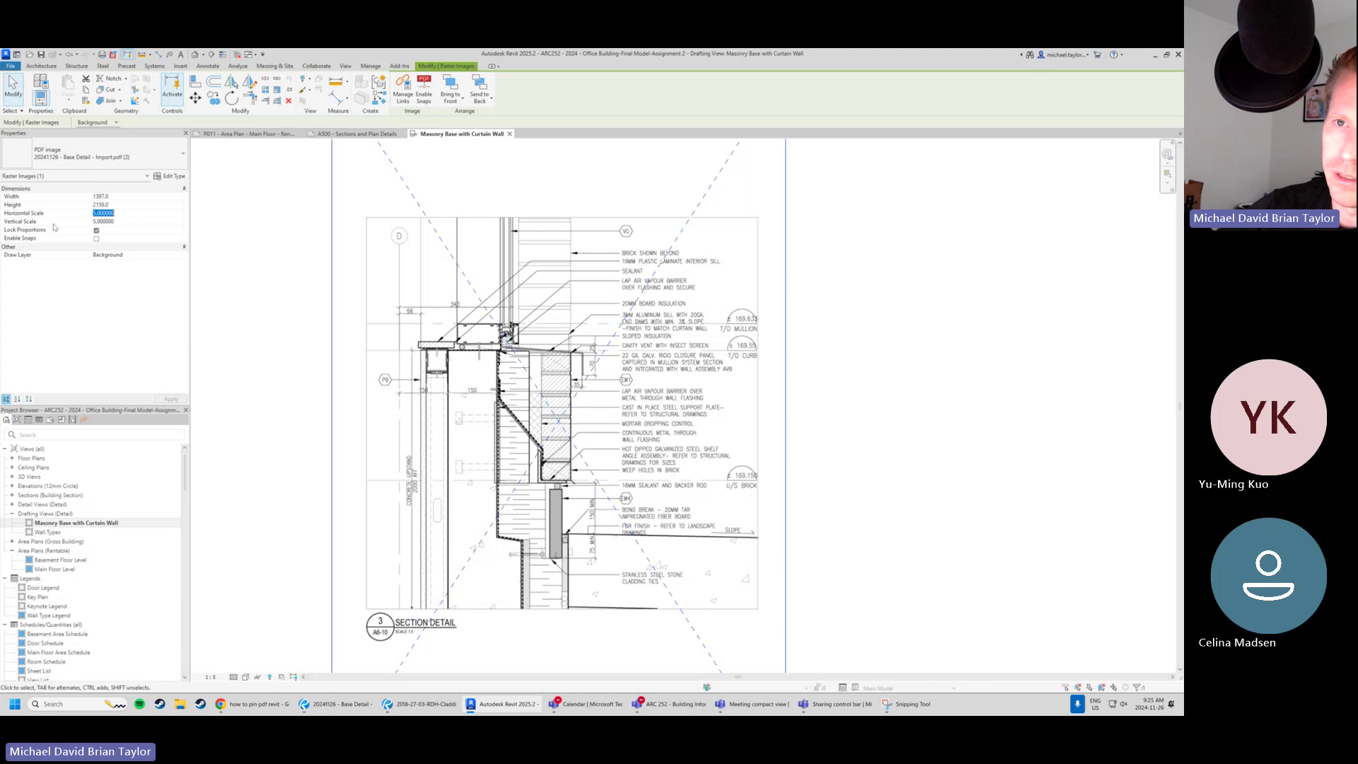
pyautogui.click(56, 212)
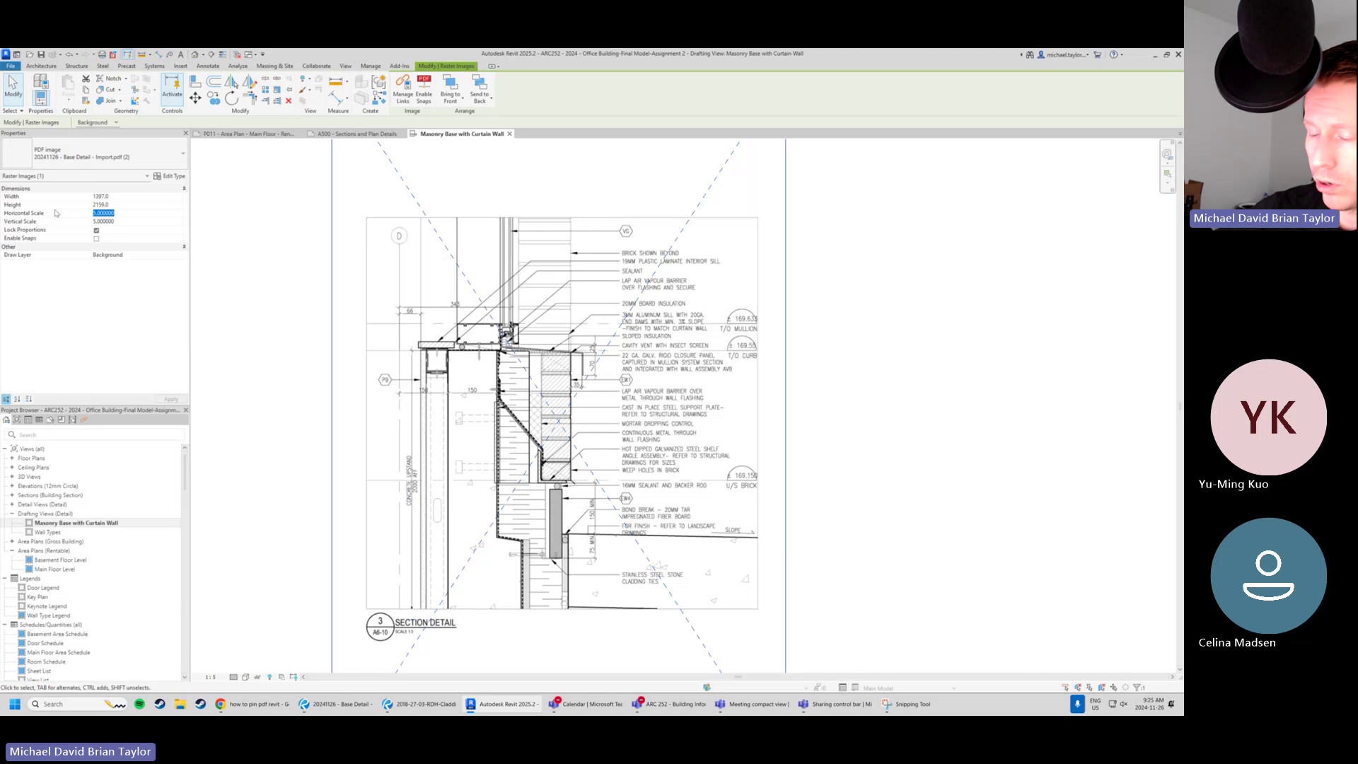
pyautogui.write('2.5')
pyautogui.press('Tab')
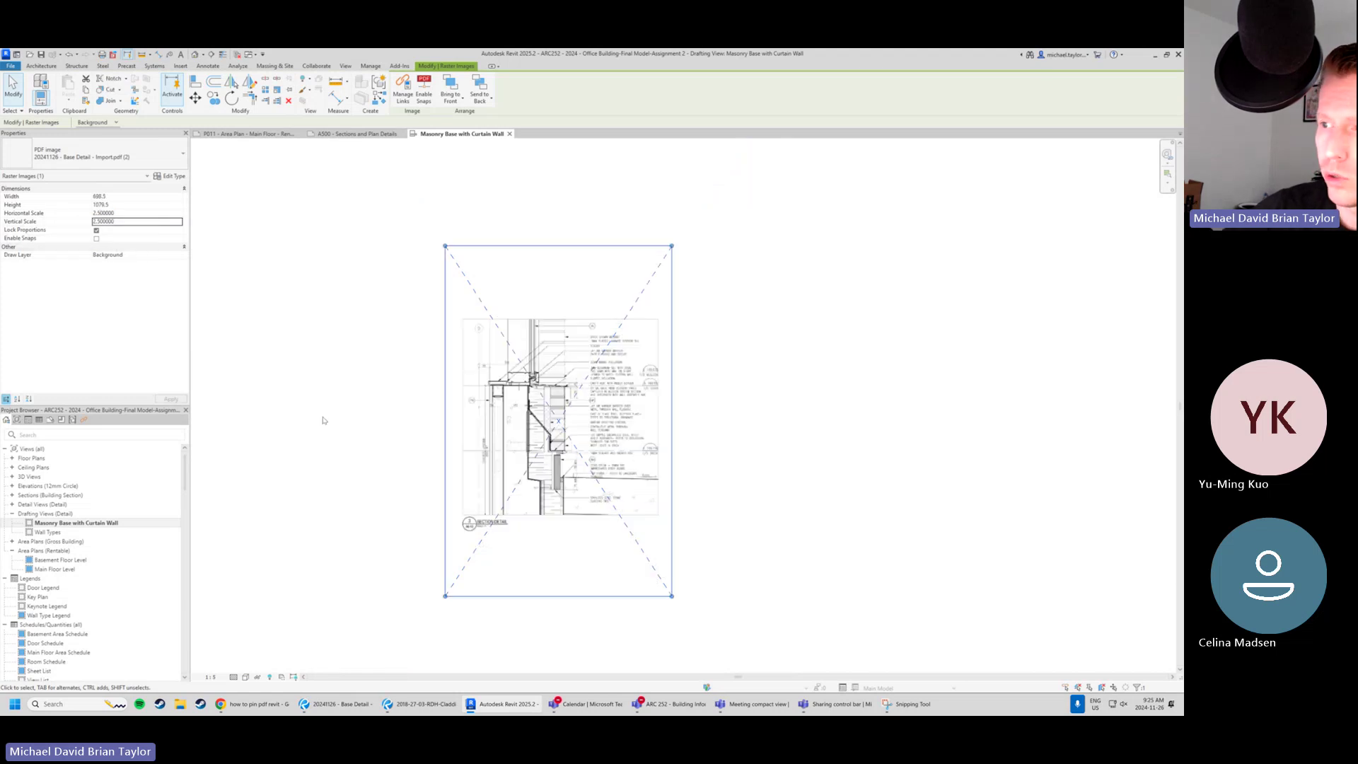
pyautogui.click(312, 434)
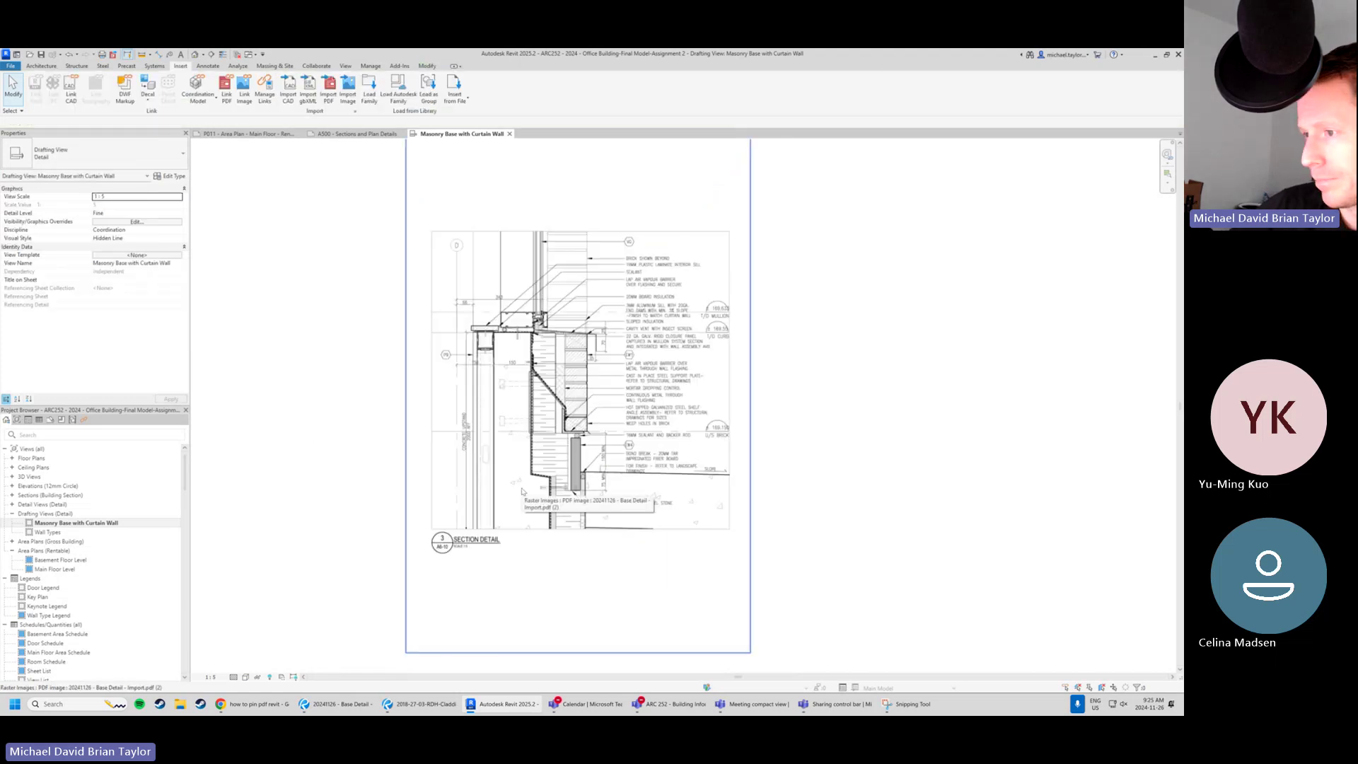
# Change the drafting view's scale to 1:10.
pyautogui.scroll(2, 513, 396)
pyautogui.click(205, 678)
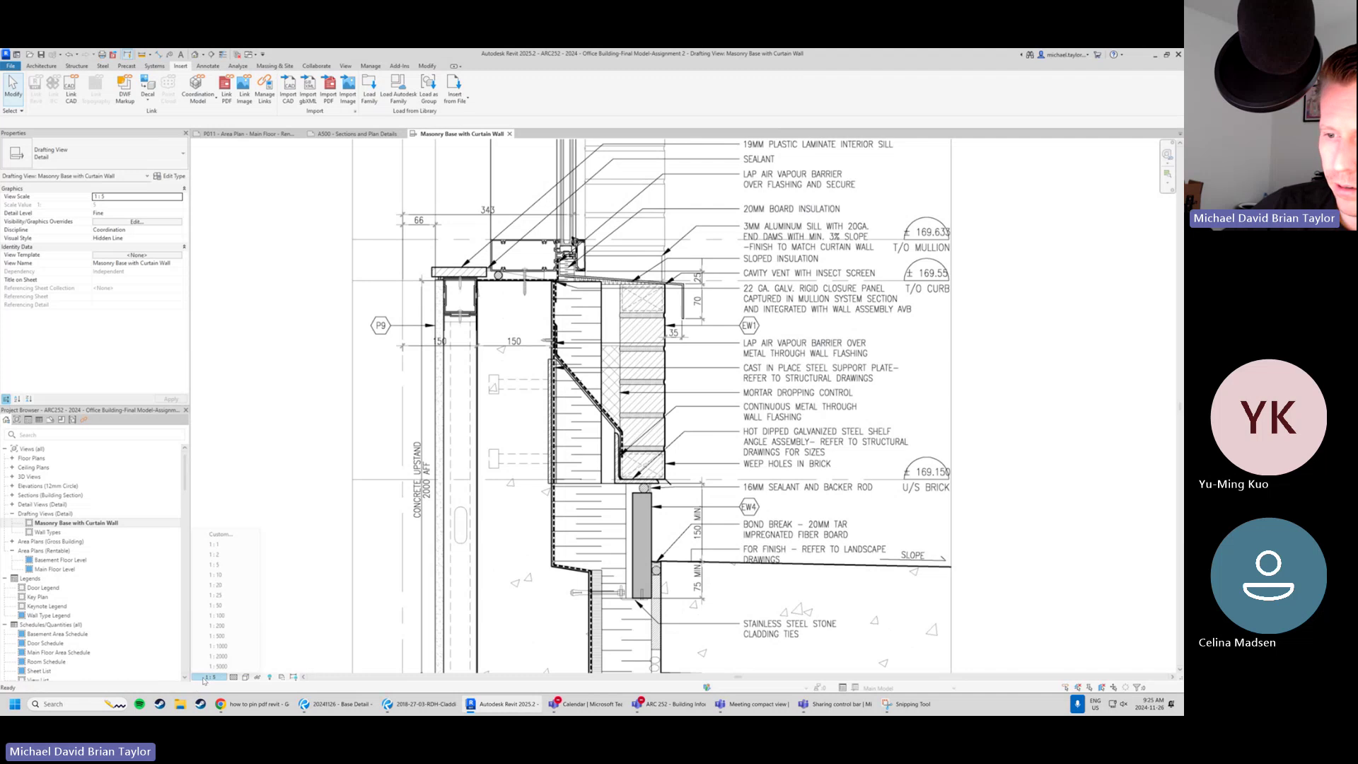
pyautogui.click(214, 575)
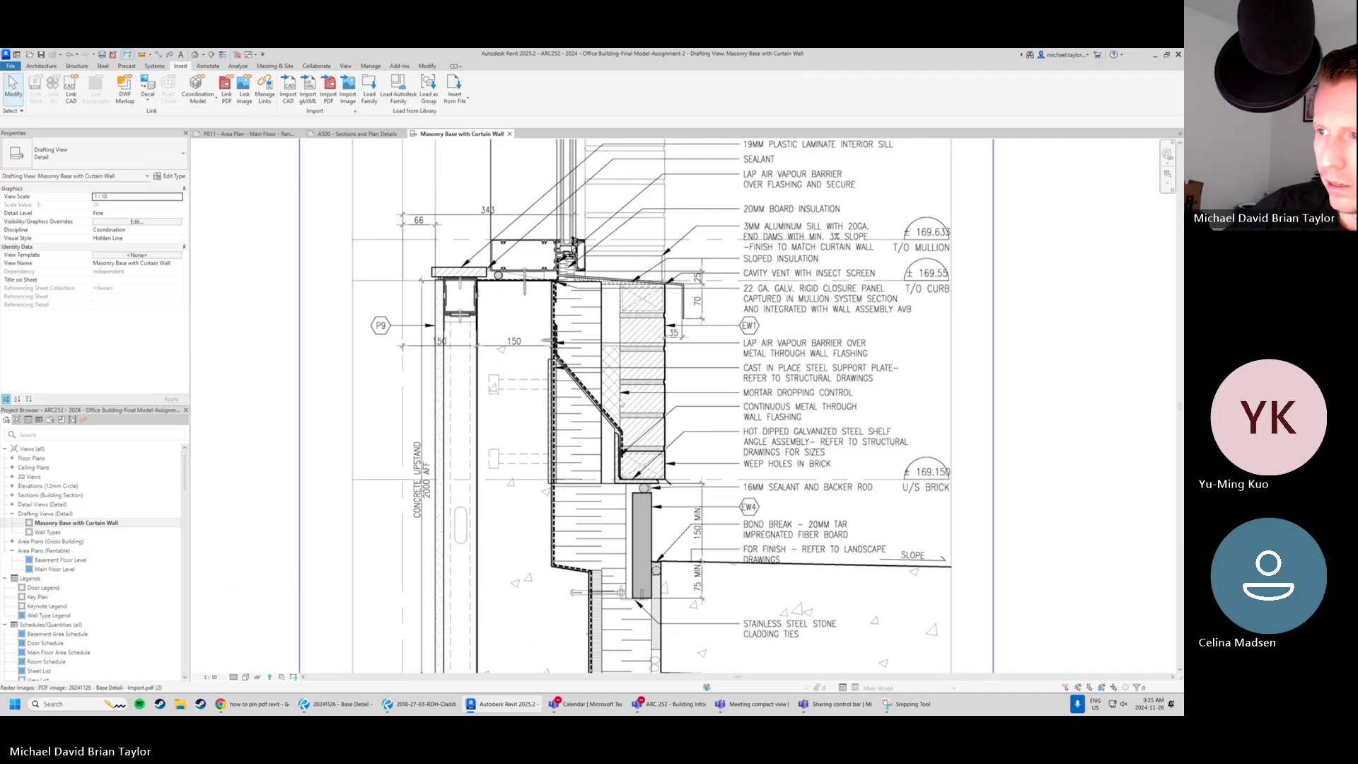
# Measure the 150 mm dimension running from gridline D across the interior wall assembly.
pyautogui.scroll(3, 494, 345)
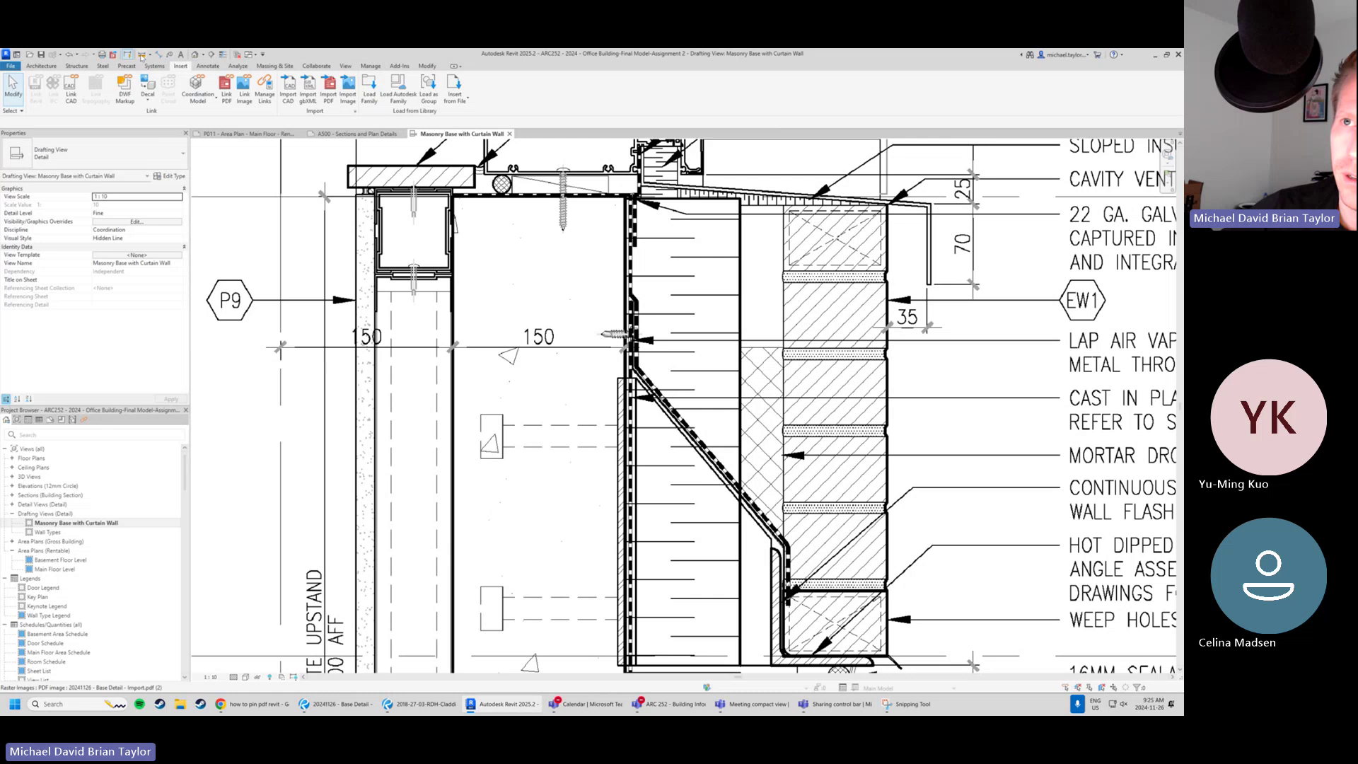
pyautogui.click(141, 56)
pyautogui.scroll(2, 313, 384)
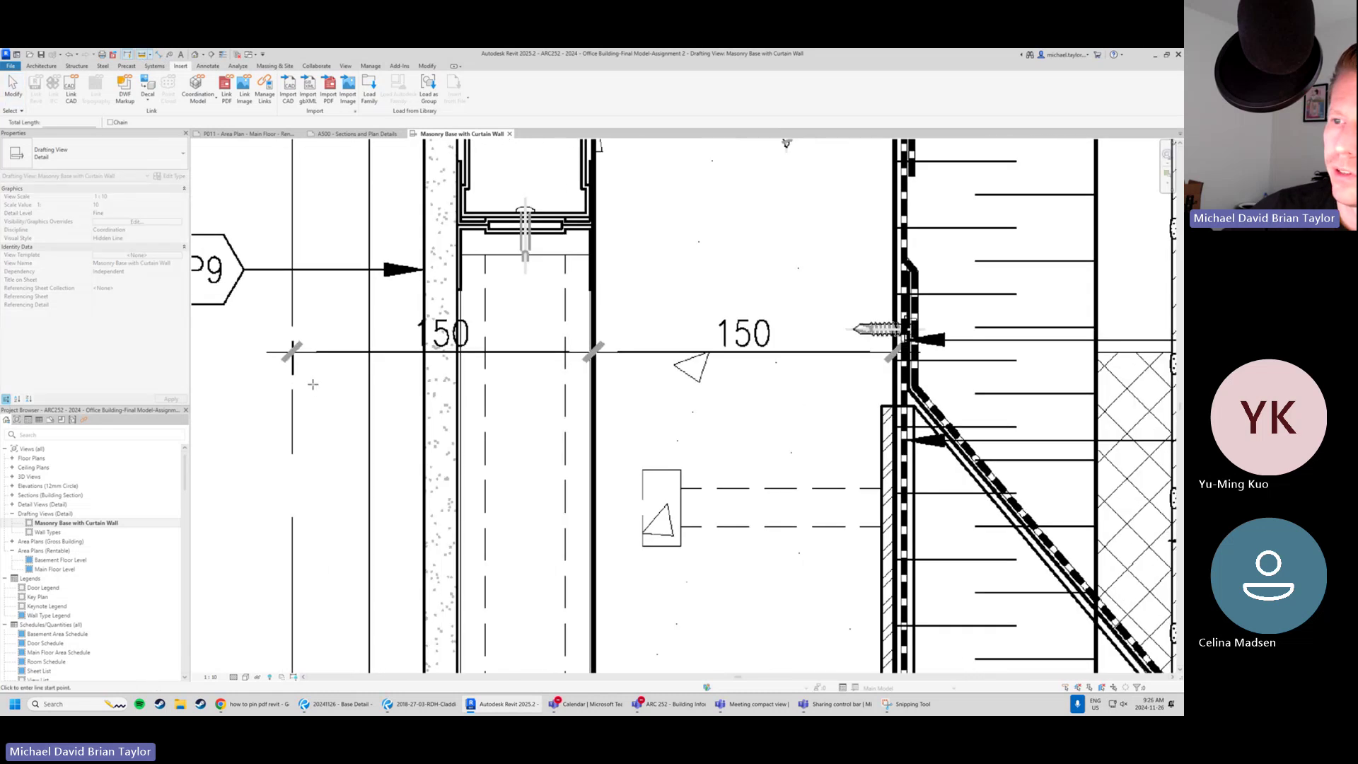
pyautogui.scroll(1, 313, 384)
pyautogui.click(291, 358)
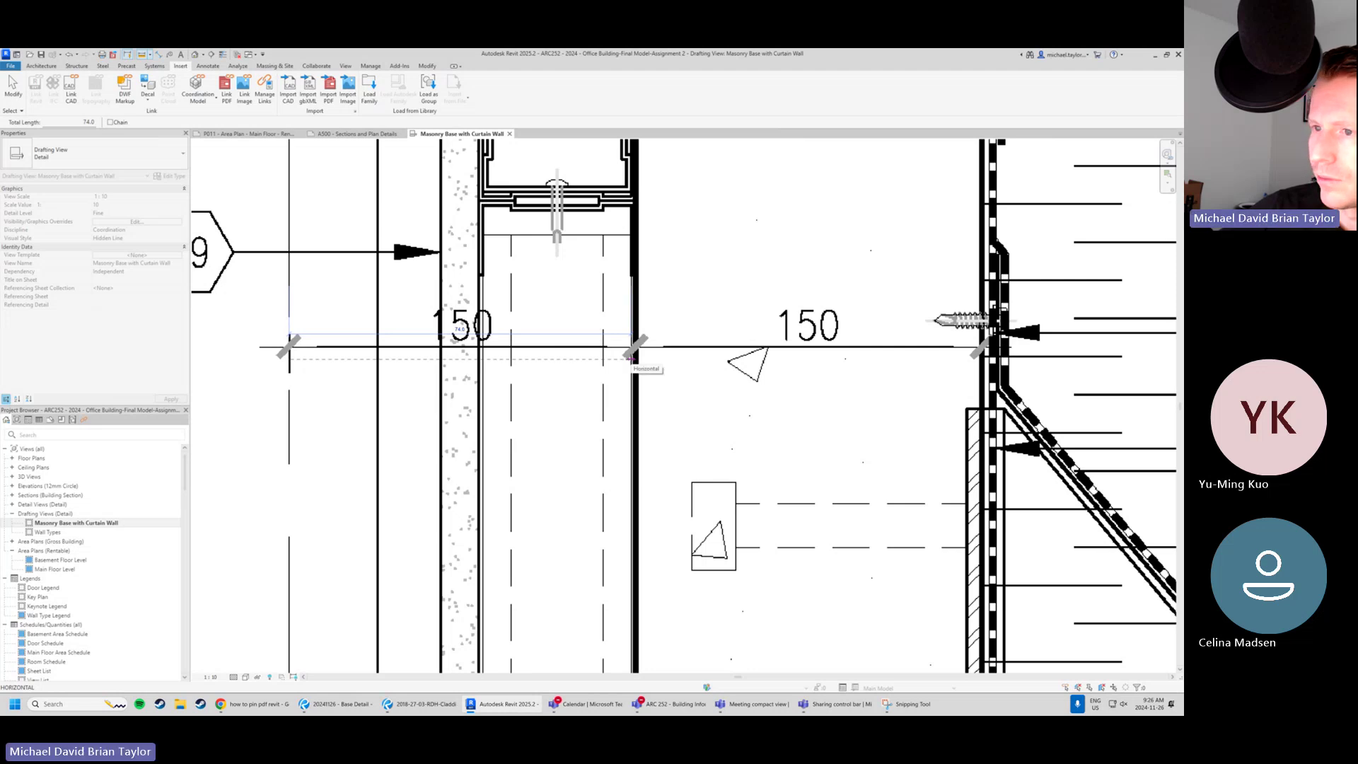
pyautogui.click(631, 357)
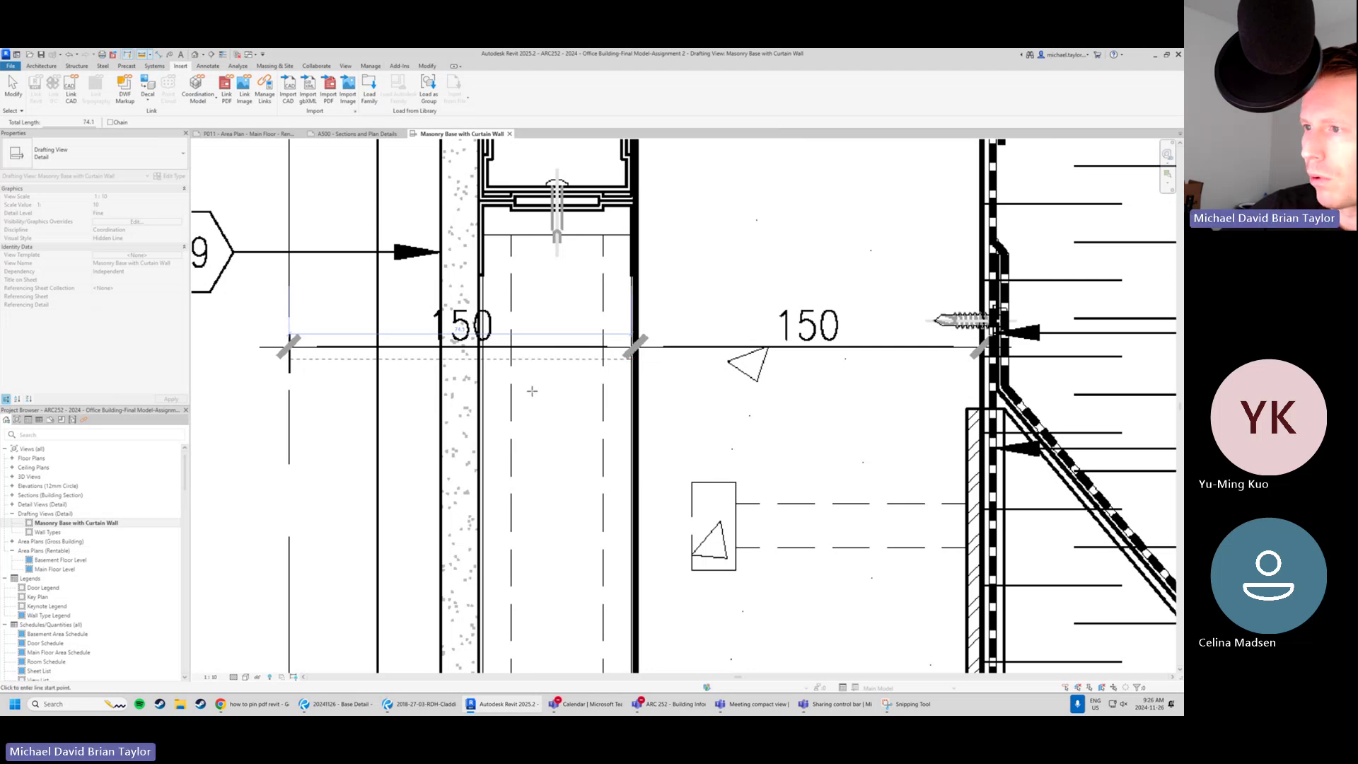
pyautogui.scroll(-3, 531, 389)
pyautogui.press('Escape')
pyautogui.scroll(-6, 571, 309)
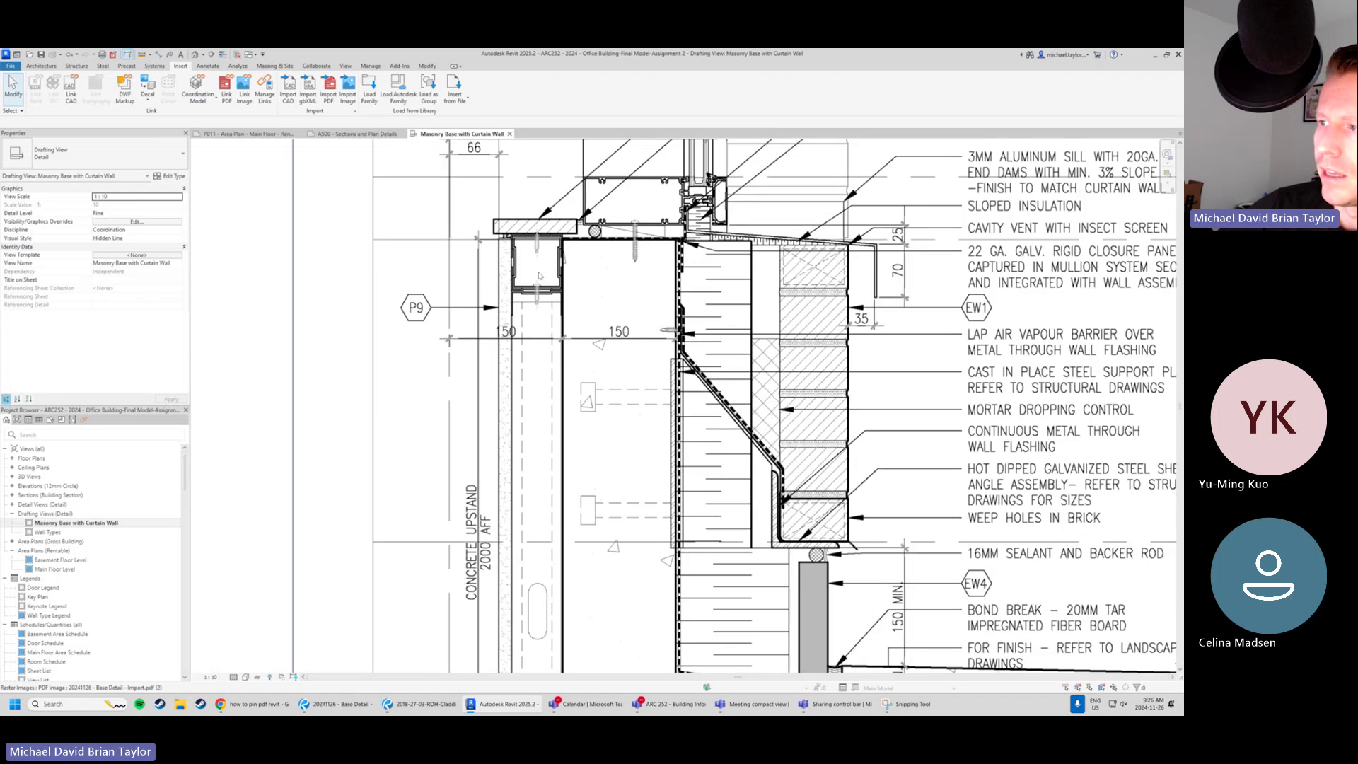
pyautogui.scroll(-2, 571, 309)
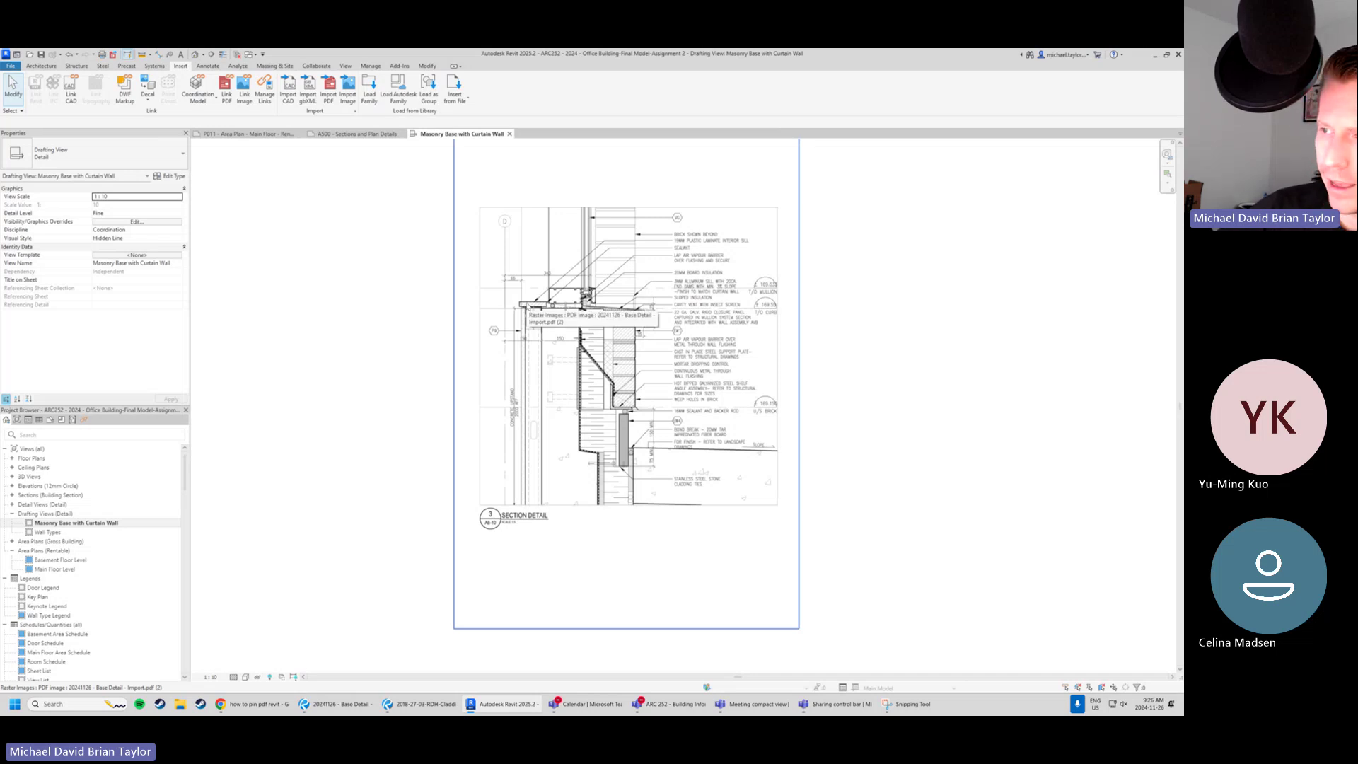
# Undo the drafting view's scale change.
pyautogui.hotkey('ctrl', 'z')
pyautogui.scroll(-4, 578, 304)
pyautogui.moveTo(578, 304); pyautogui.dragTo(565, 328, button='middle')
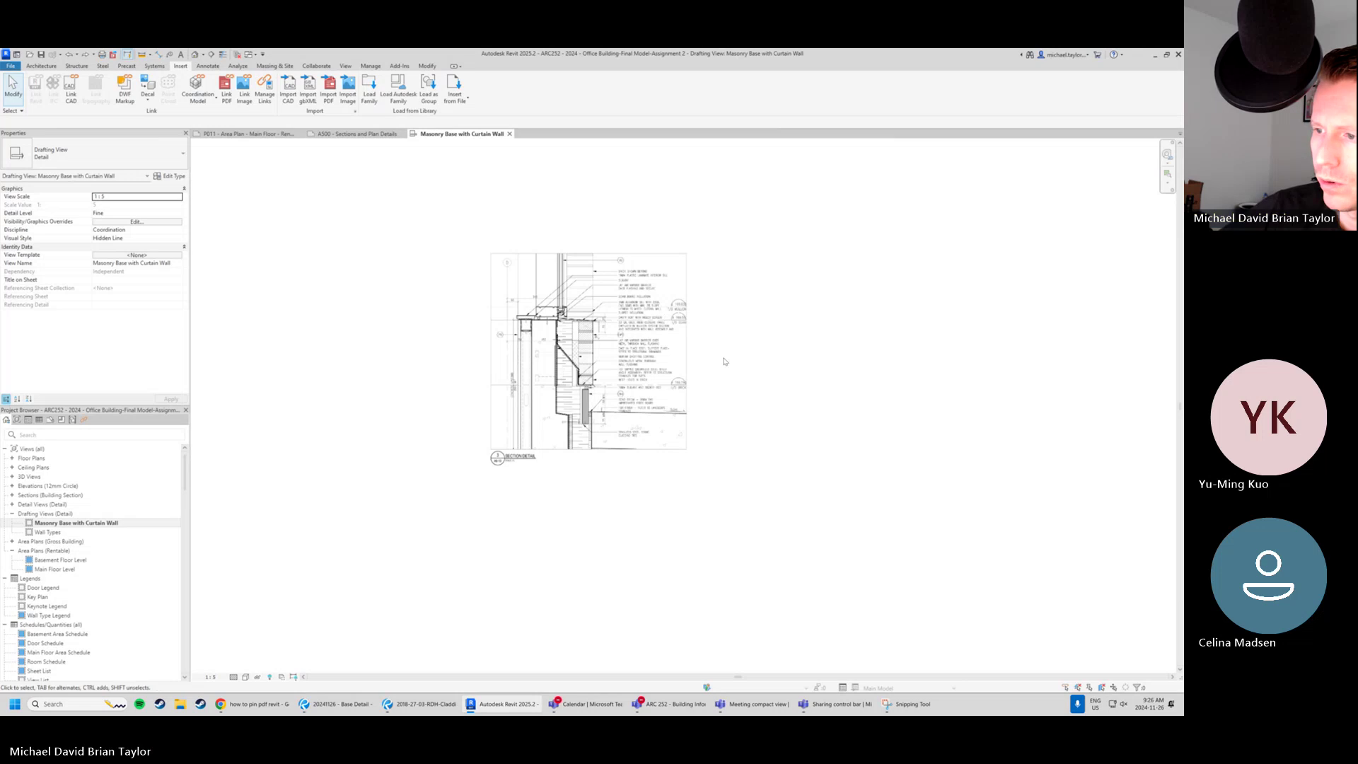
pyautogui.scroll(2, 723, 362)
pyautogui.moveTo(563, 387); pyautogui.dragTo(563, 417, button='middle')
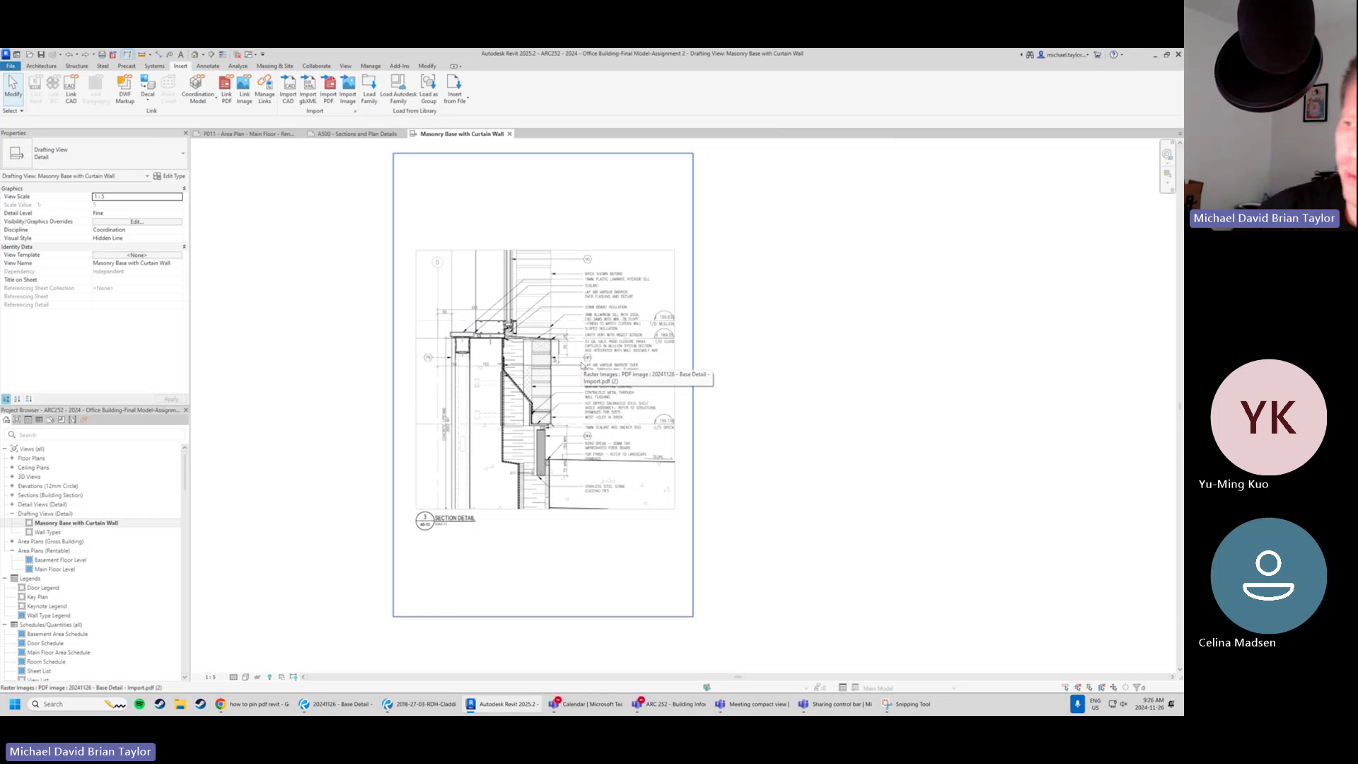
# Try moving the placed PDF image to several positions in the drafting view.
pyautogui.click(705, 391)
pyautogui.moveTo(705, 391); pyautogui.dragTo(913, 524)
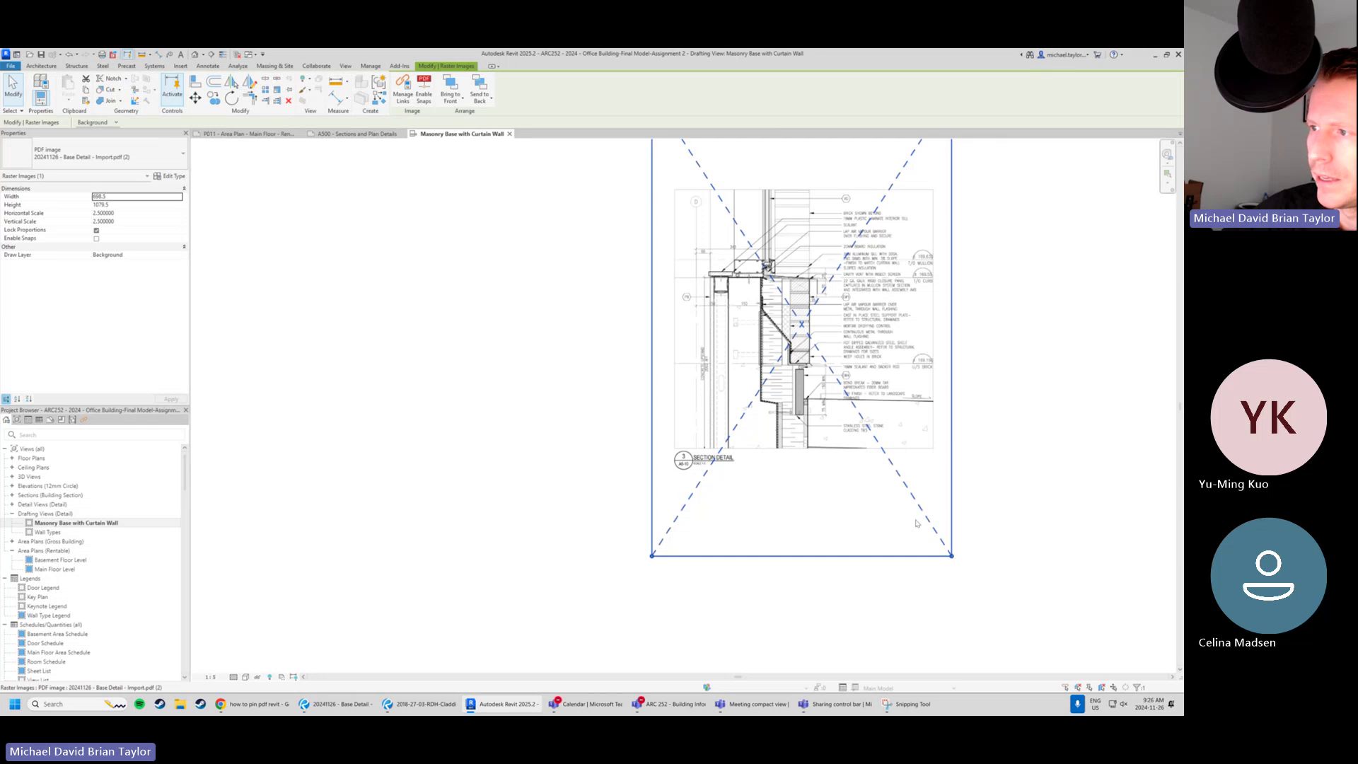
pyautogui.hotkey('ctrl', 'z')
pyautogui.click(572, 401)
pyautogui.moveTo(572, 401); pyautogui.dragTo(465, 415)
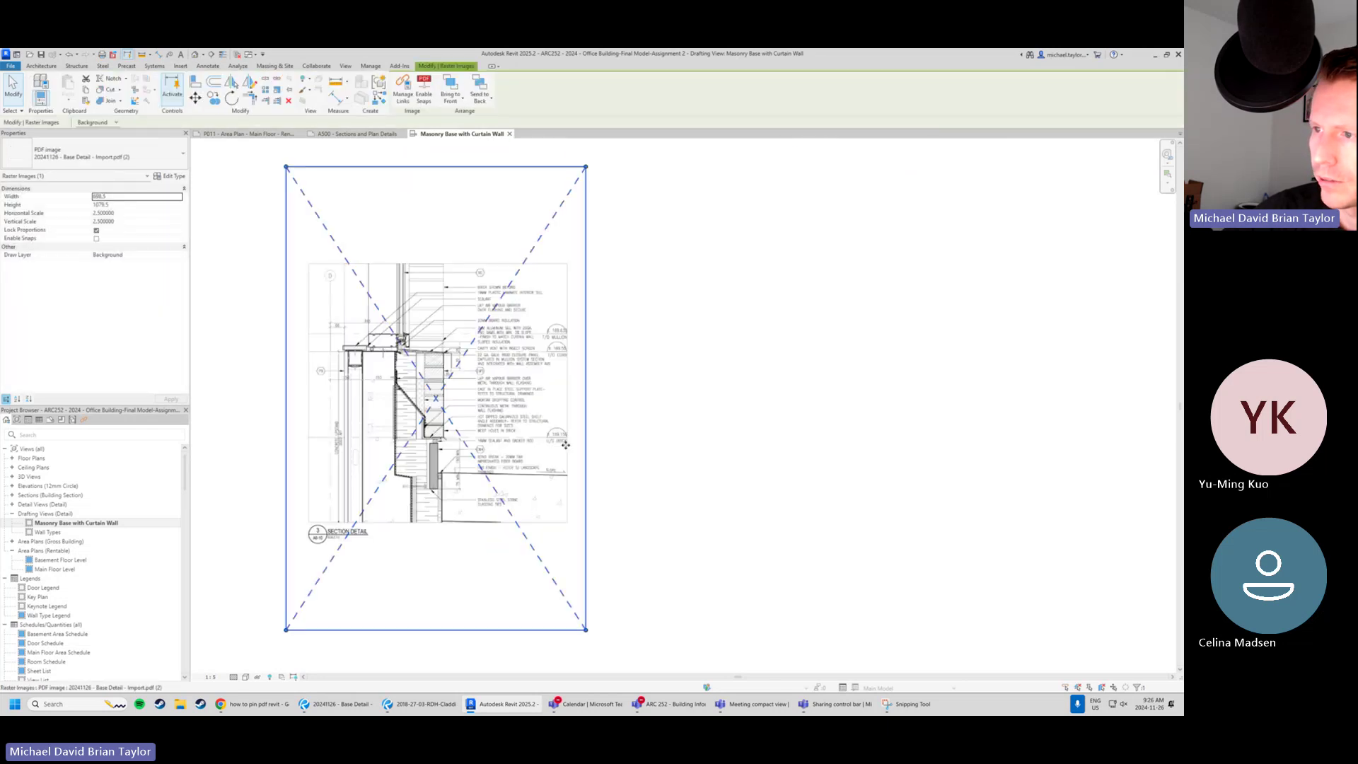
pyautogui.click(792, 472)
pyautogui.hotkey('ctrl', 'z')
pyautogui.click(598, 351)
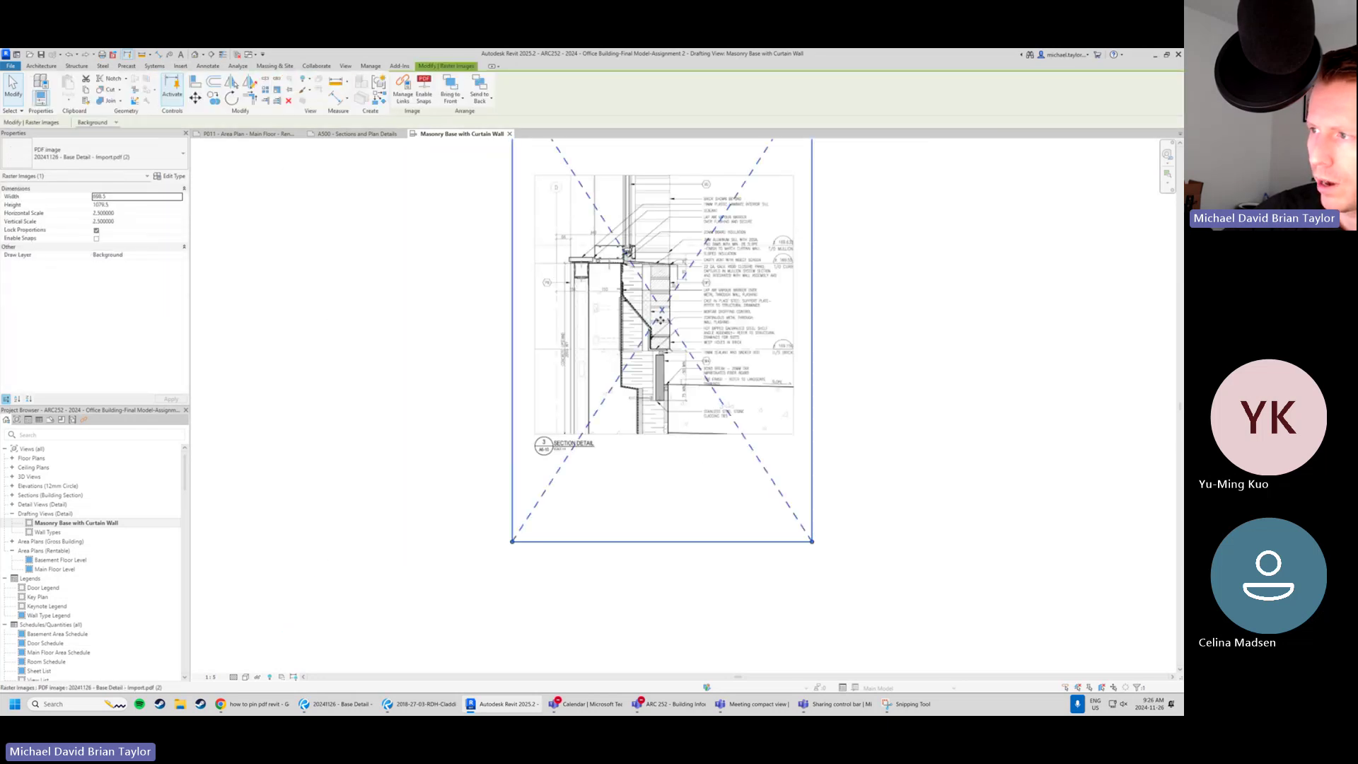
pyautogui.click(394, 424)
pyautogui.click(635, 322)
pyautogui.click(736, 613)
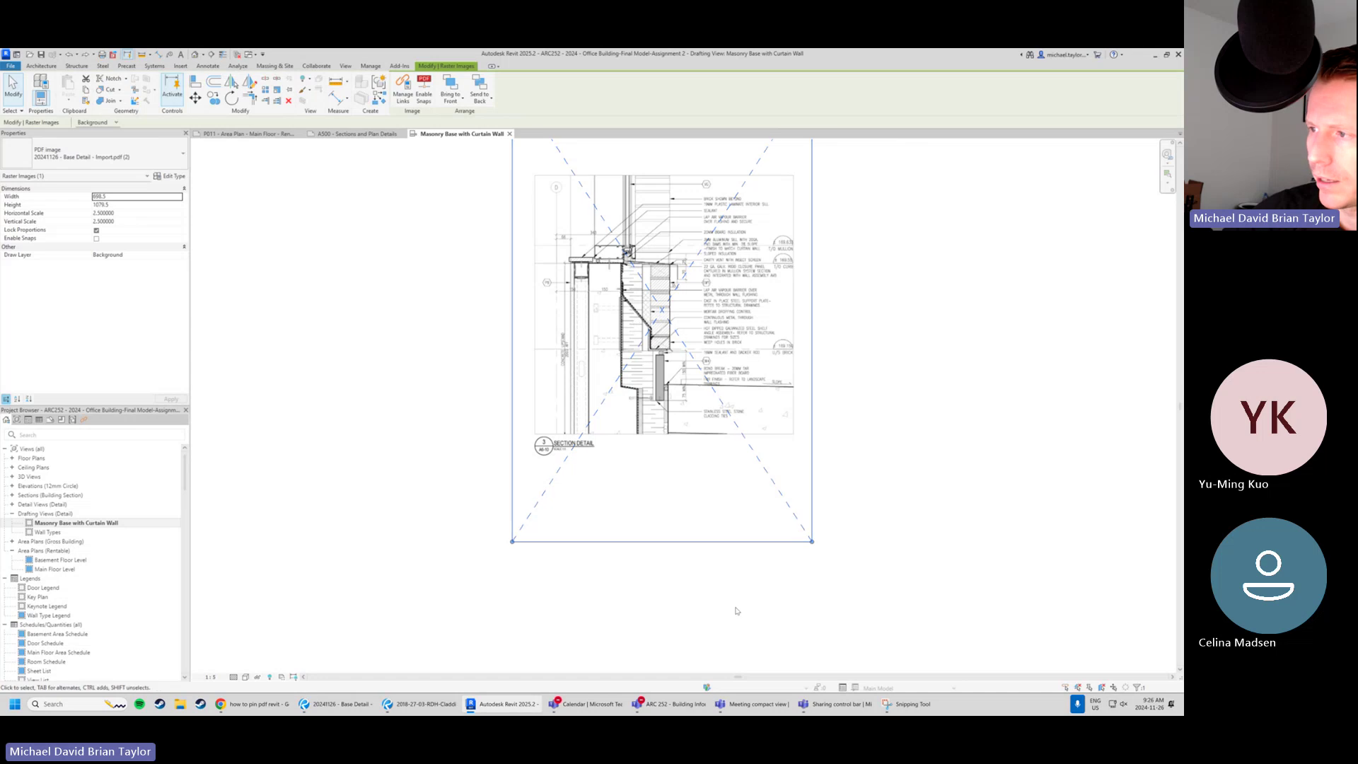
pyautogui.click(663, 305)
pyautogui.moveTo(734, 343); pyautogui.dragTo(526, 422)
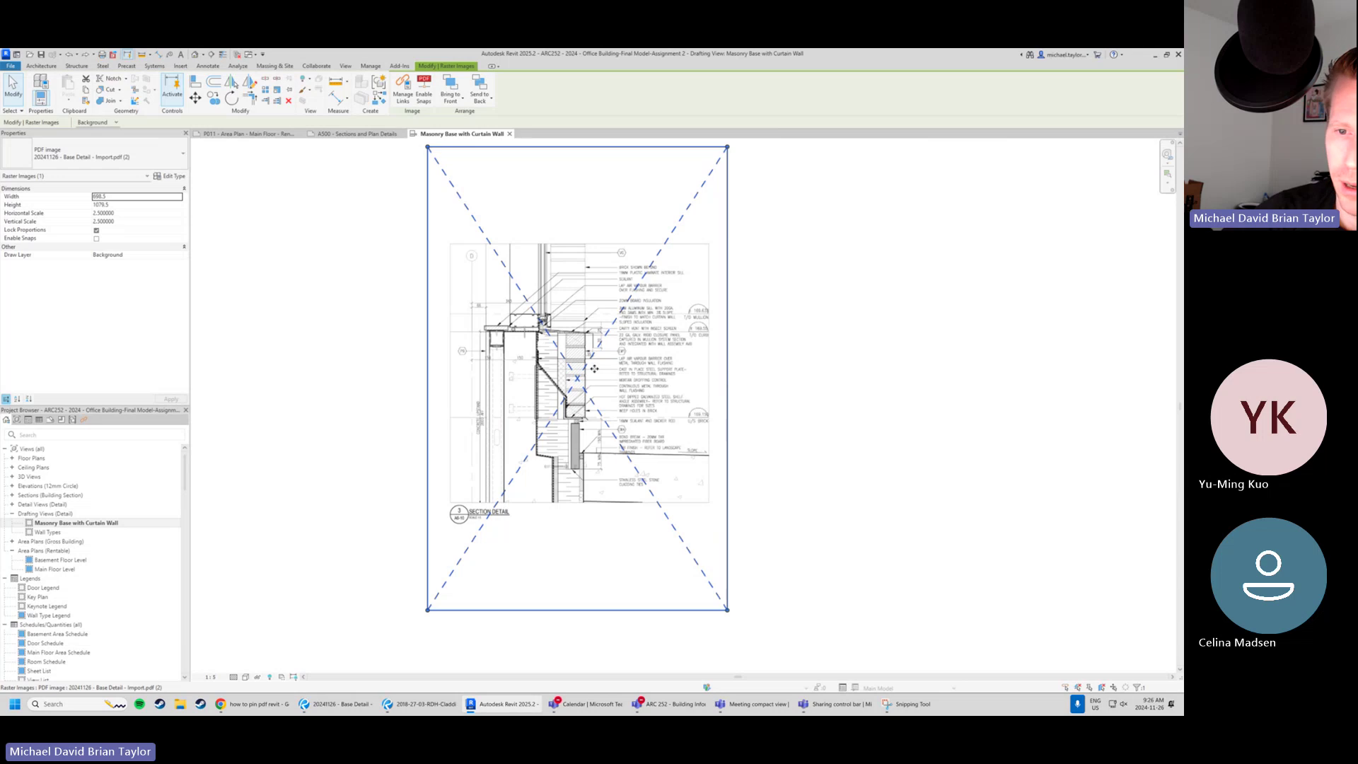
pyautogui.moveTo(572, 344); pyautogui.dragTo(547, 330)
pyautogui.click(755, 436)
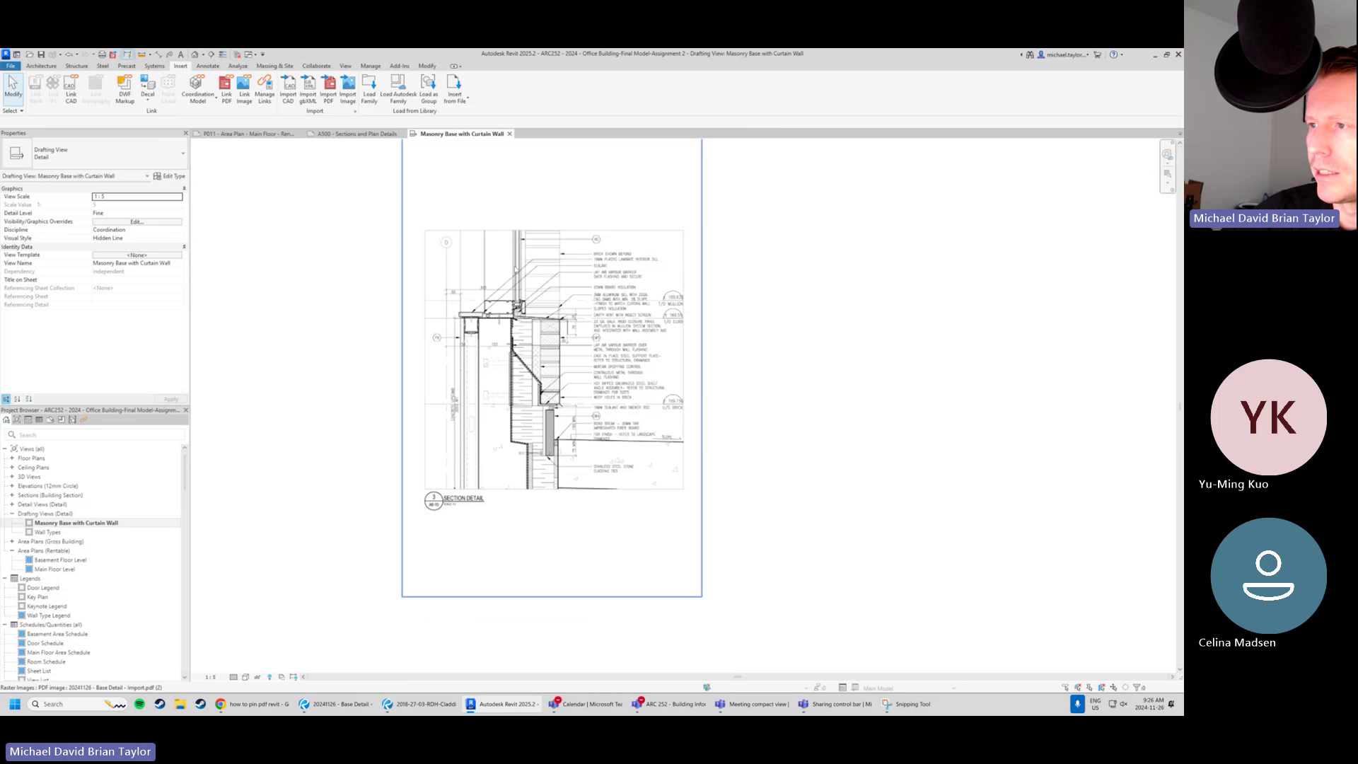
# Move the PDF image within the drafting view and set its horizontal and vertical scale to 5.
pyautogui.click(527, 292)
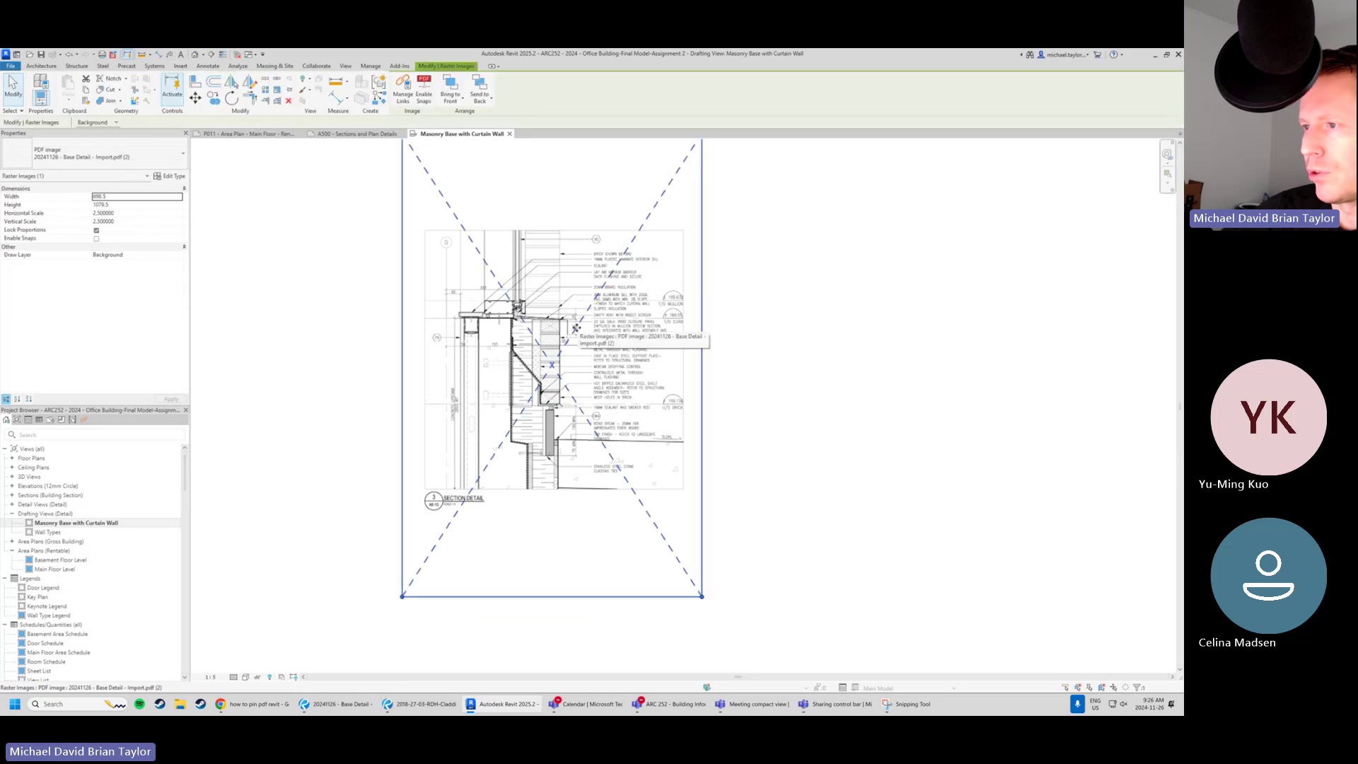
pyautogui.moveTo(577, 328); pyautogui.dragTo(863, 394)
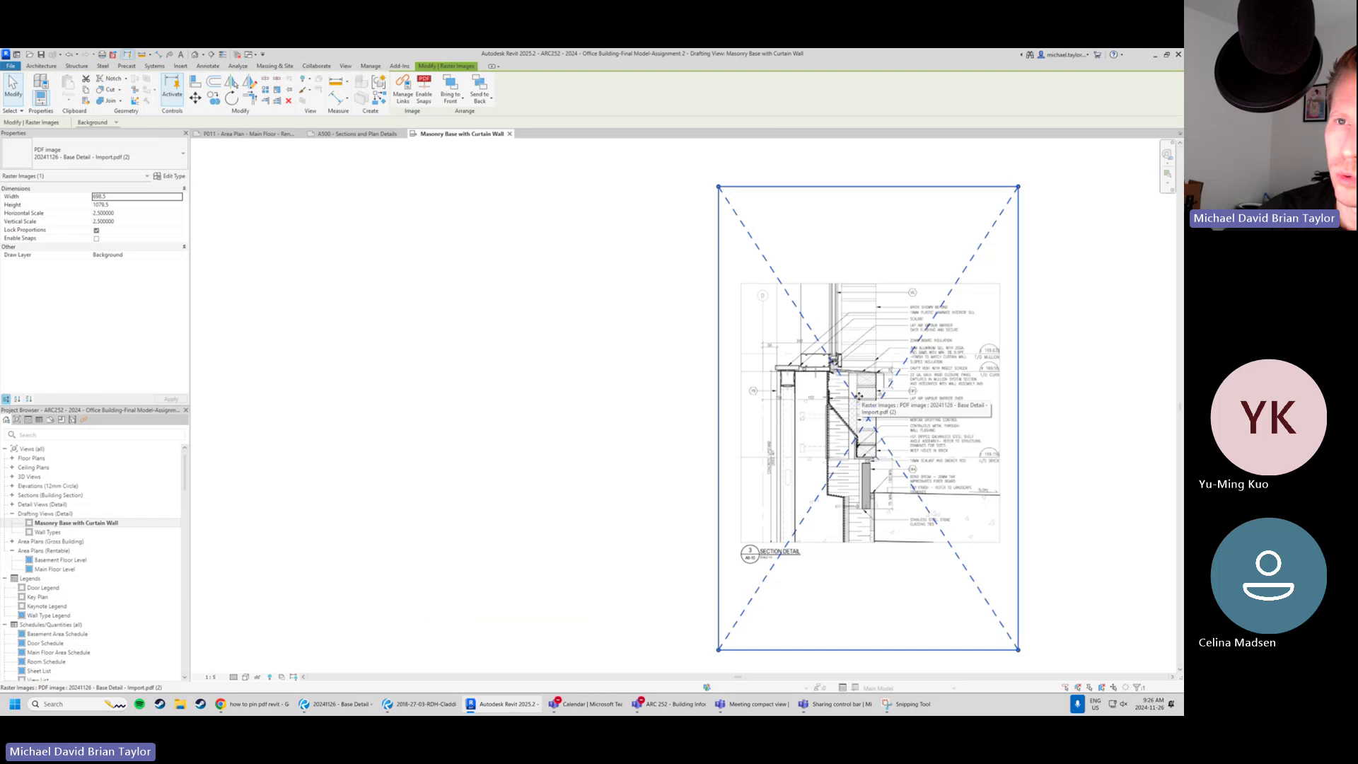
pyautogui.doubleClick(109, 213)
pyautogui.write('5')
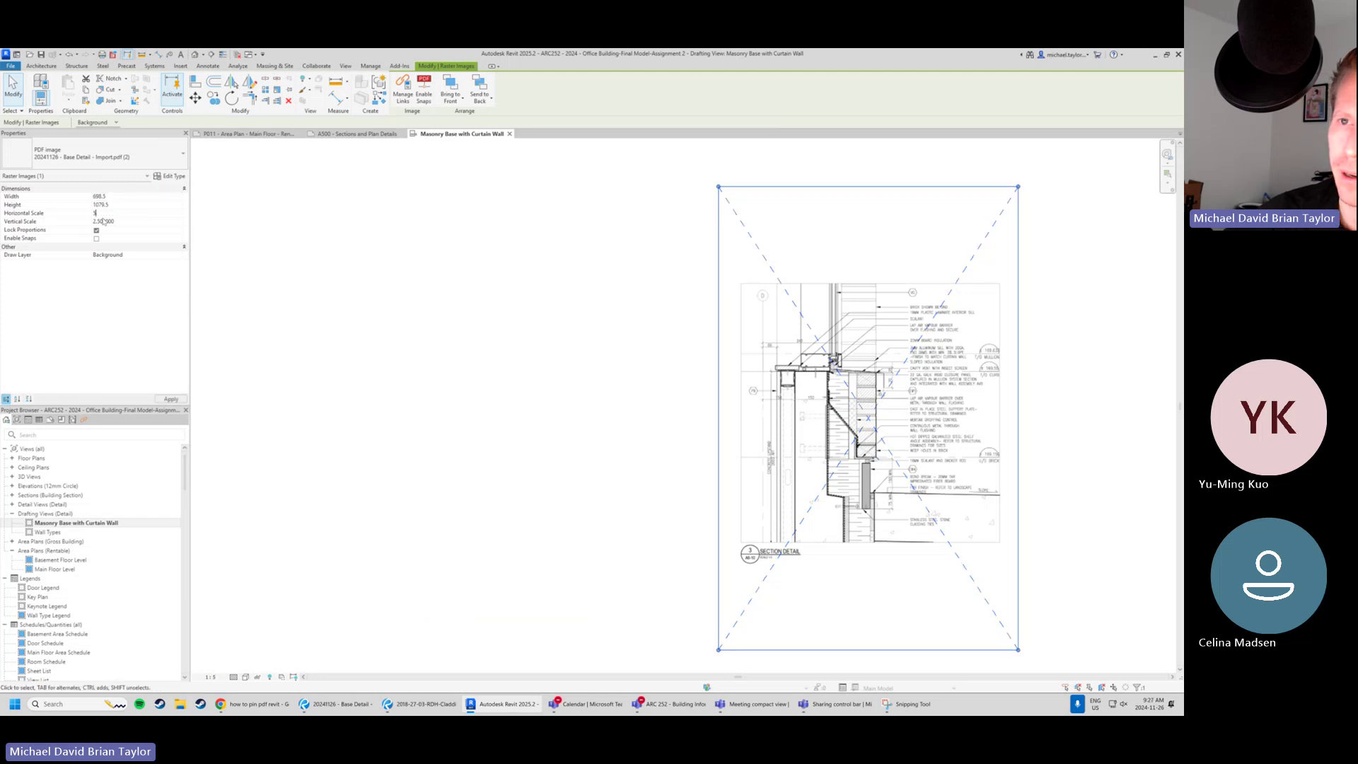
pyautogui.doubleClick(119, 222)
pyautogui.write('5')
pyautogui.click(330, 288)
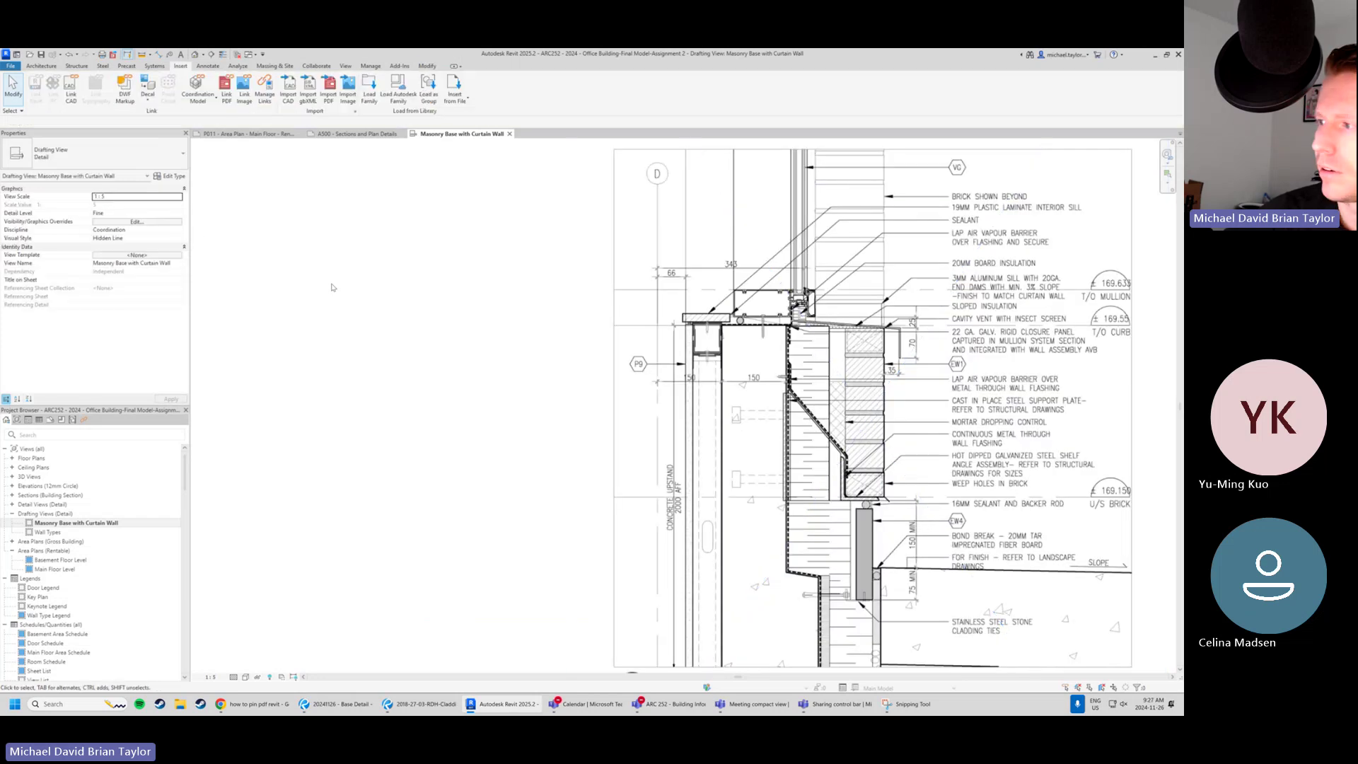
# Reposition the enlarged PDF image in the drafting view.
pyautogui.scroll(-3, 360, 372)
pyautogui.click(644, 387)
pyautogui.moveTo(645, 388); pyautogui.dragTo(488, 373)
pyautogui.press('Escape')
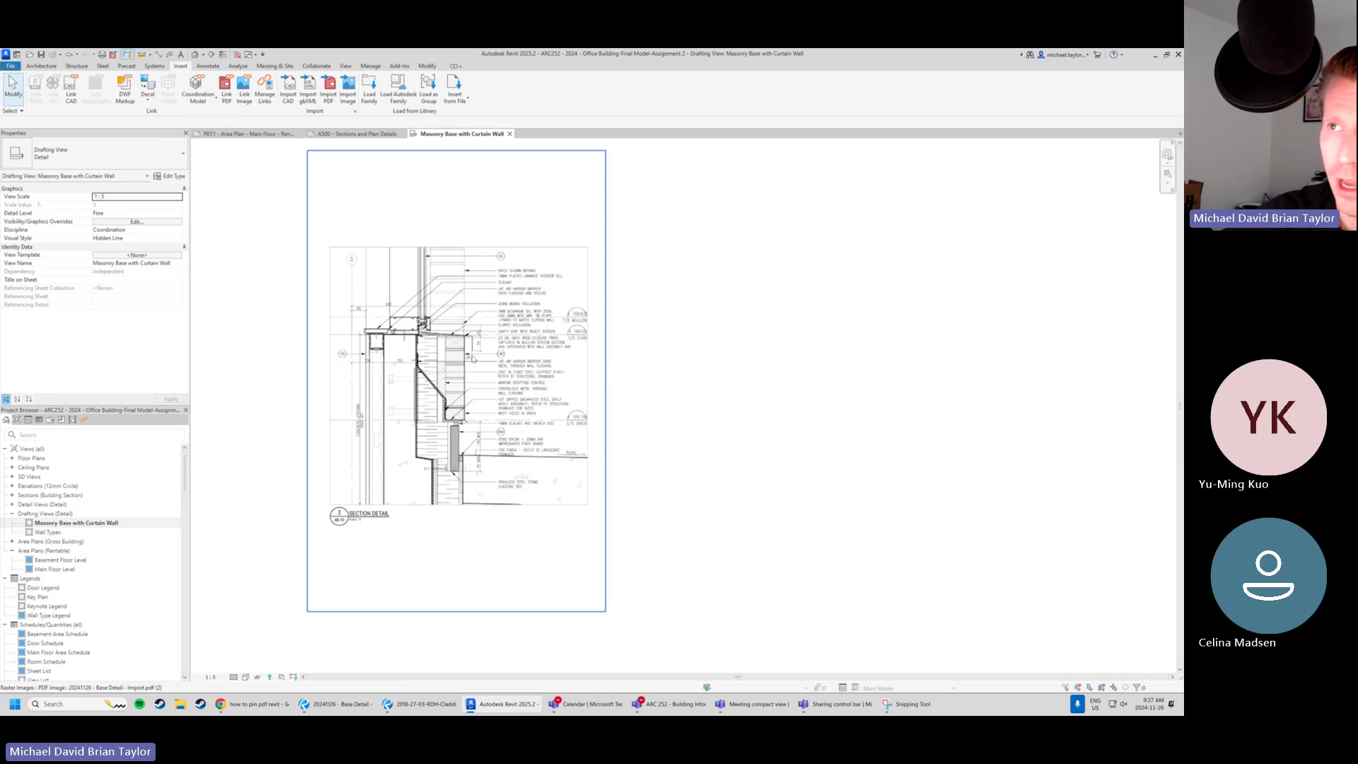
# Pin the PDF image in place in the drafting view and try moving it.
pyautogui.click(471, 359)
pyautogui.click(614, 466)
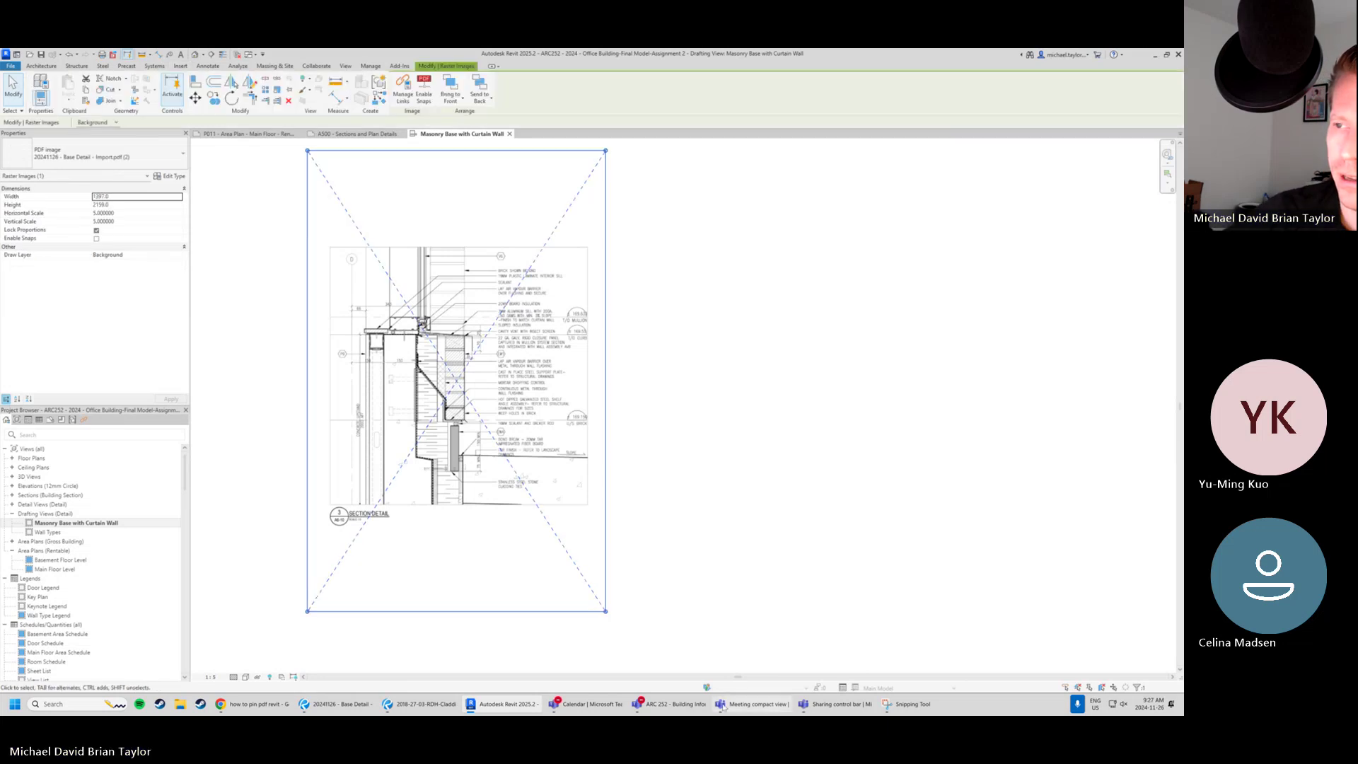
pyautogui.click(444, 152)
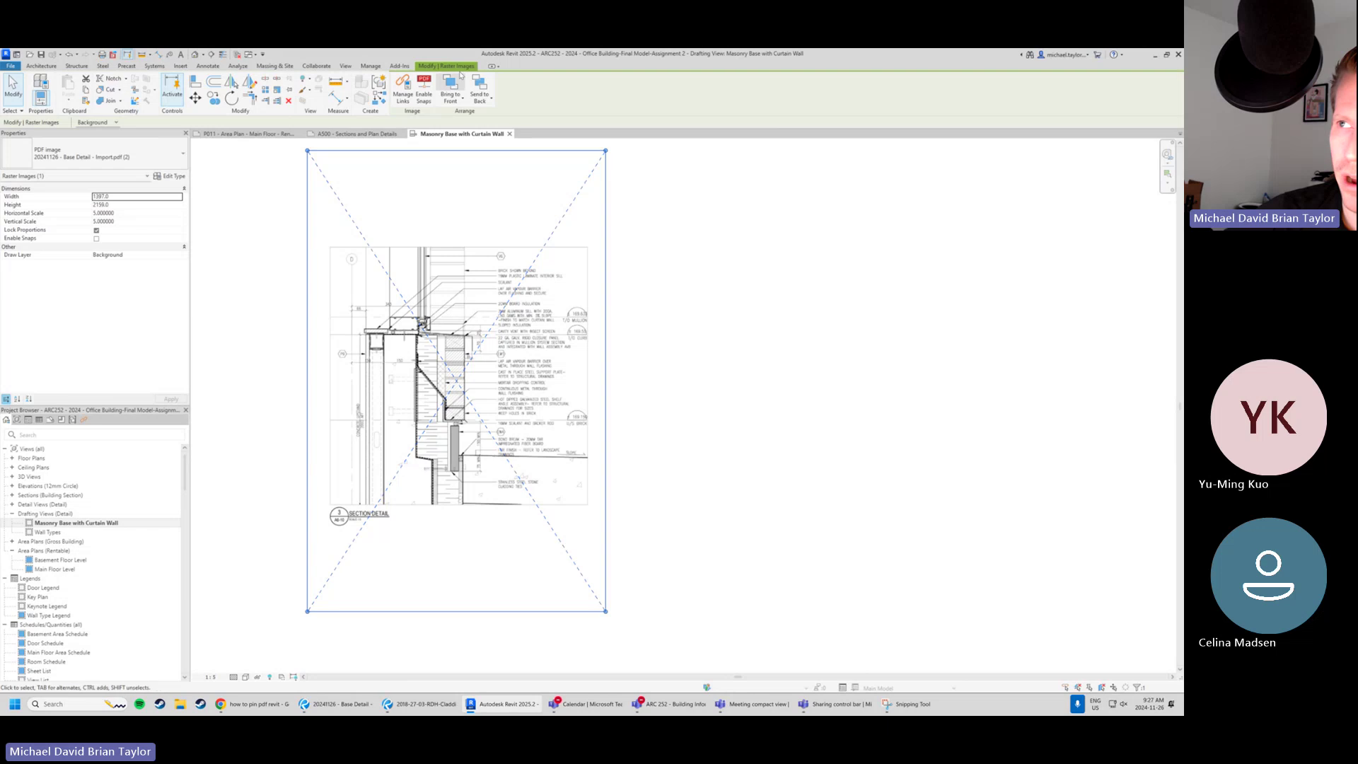
pyautogui.press('Escape')
pyautogui.click(507, 370)
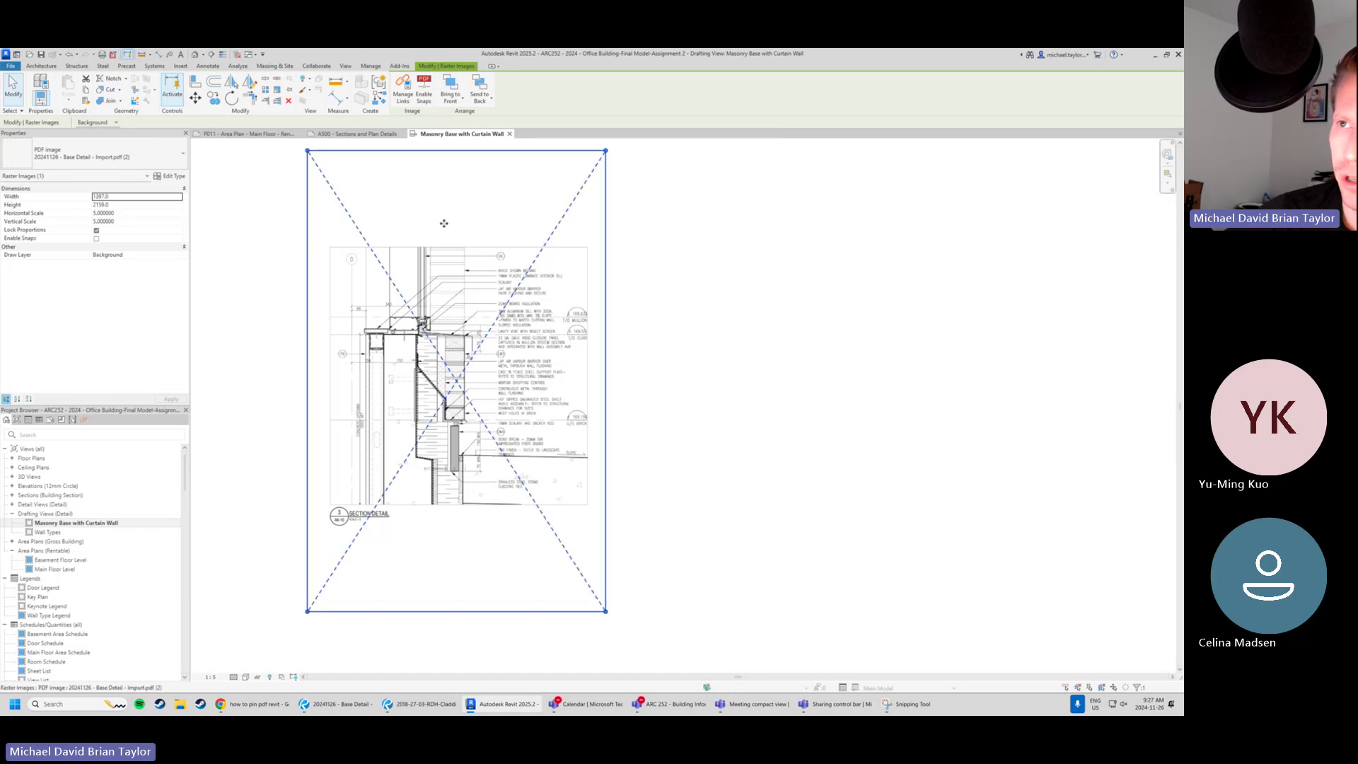
pyautogui.click(290, 92)
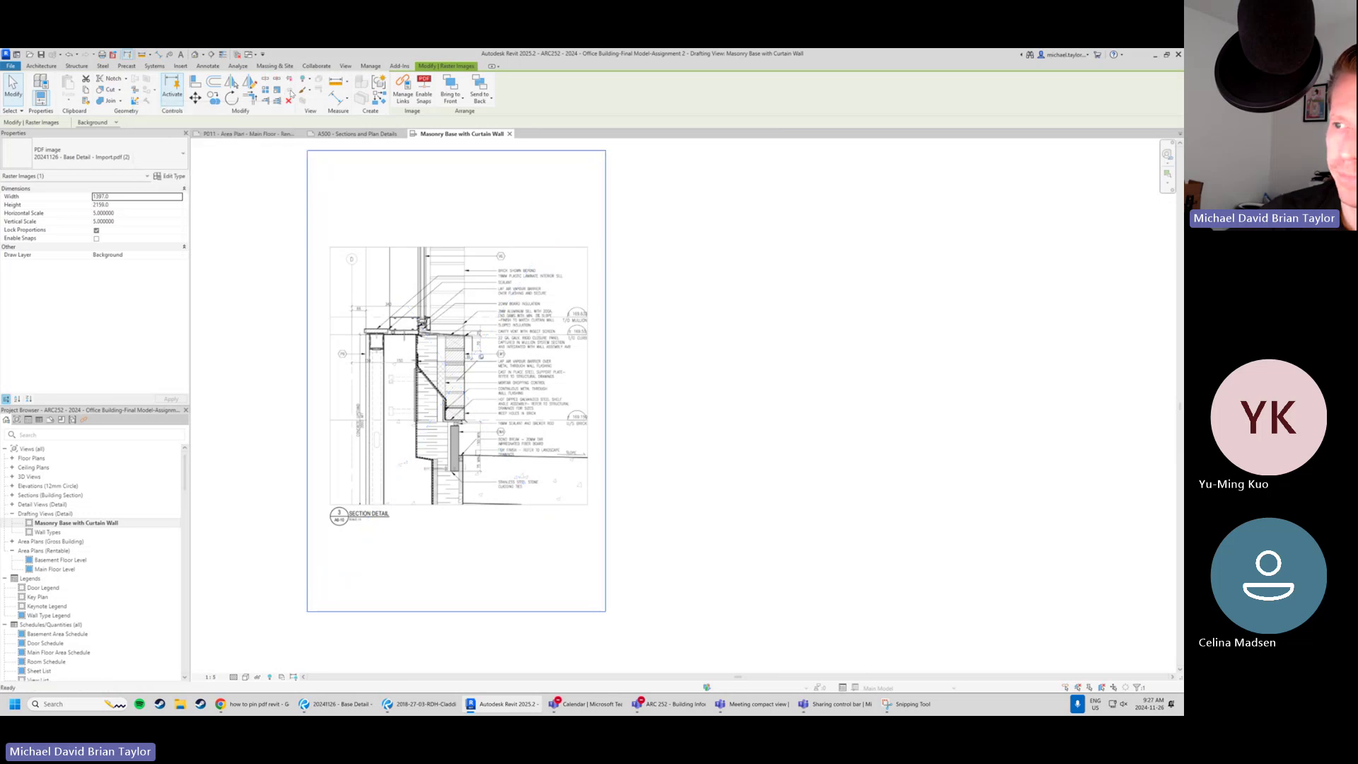
pyautogui.click(698, 388)
pyautogui.click(391, 394)
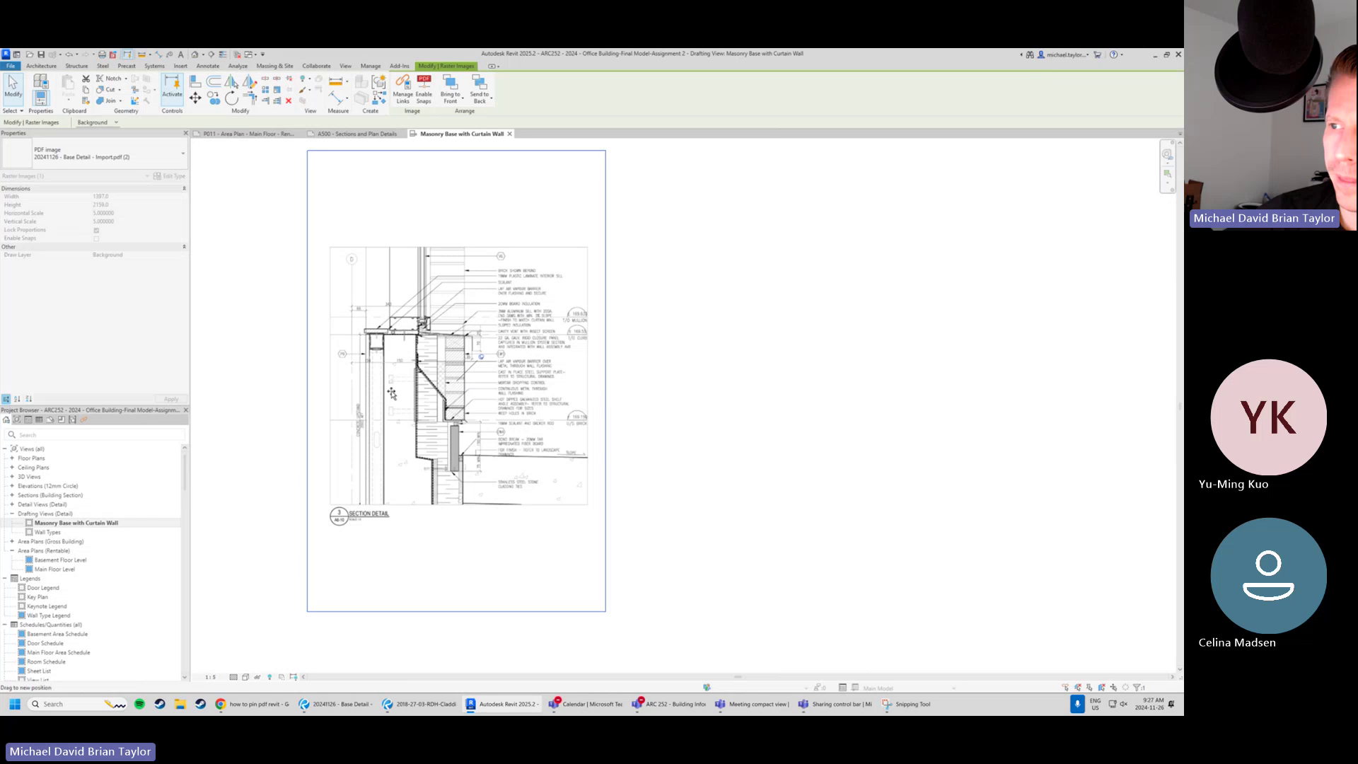
pyautogui.click(761, 440)
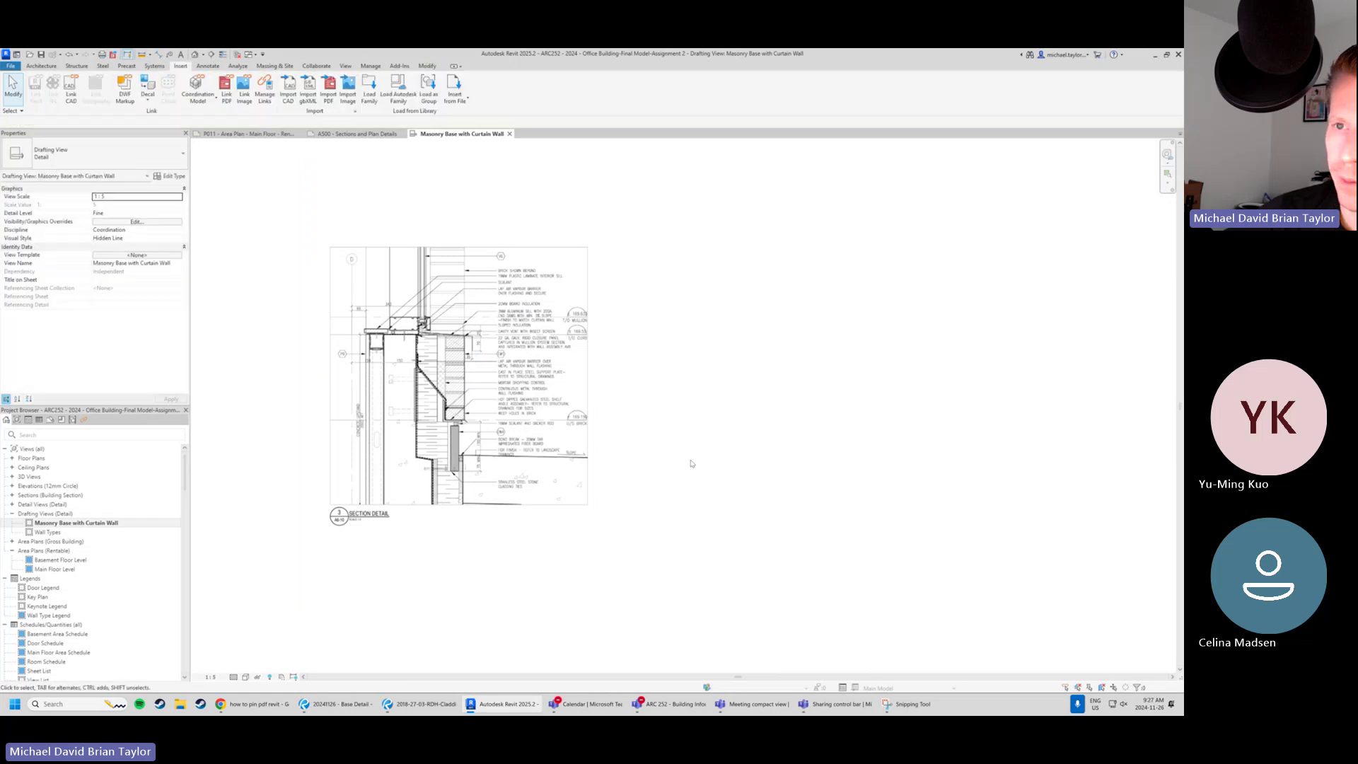
# Try unpinning and moving the PDF image, and undo both changes.
pyautogui.click(607, 442)
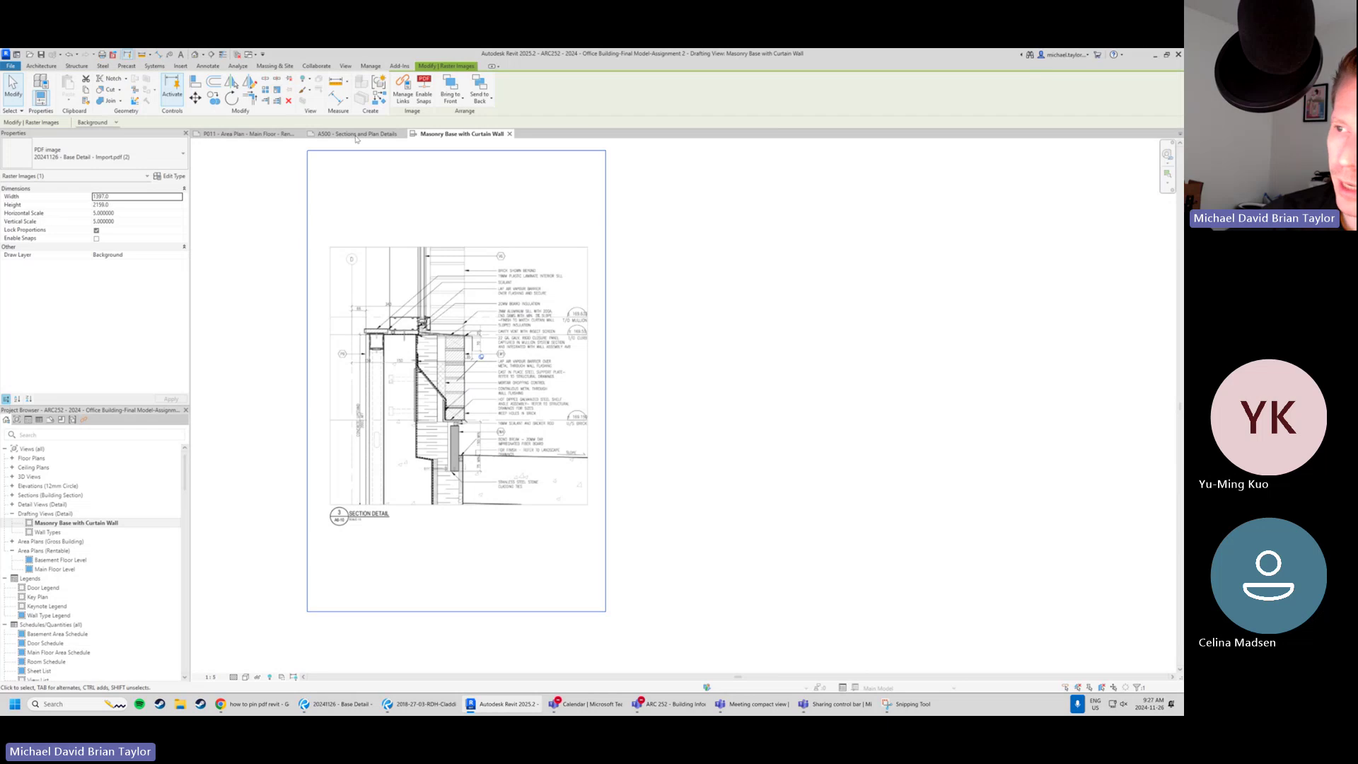
pyautogui.click(290, 82)
pyautogui.moveTo(526, 373); pyautogui.dragTo(732, 342)
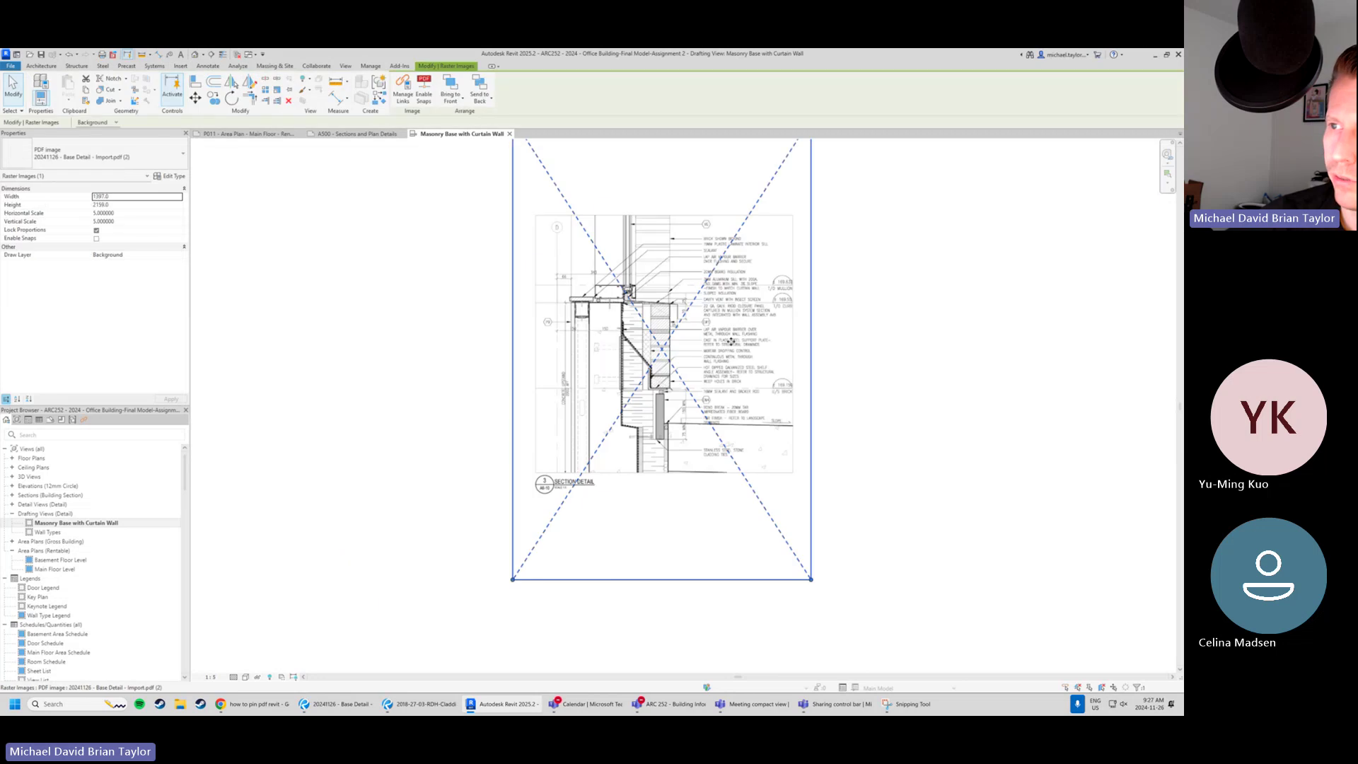
pyautogui.hotkey('ctrl', 'z')
pyautogui.click(481, 355)
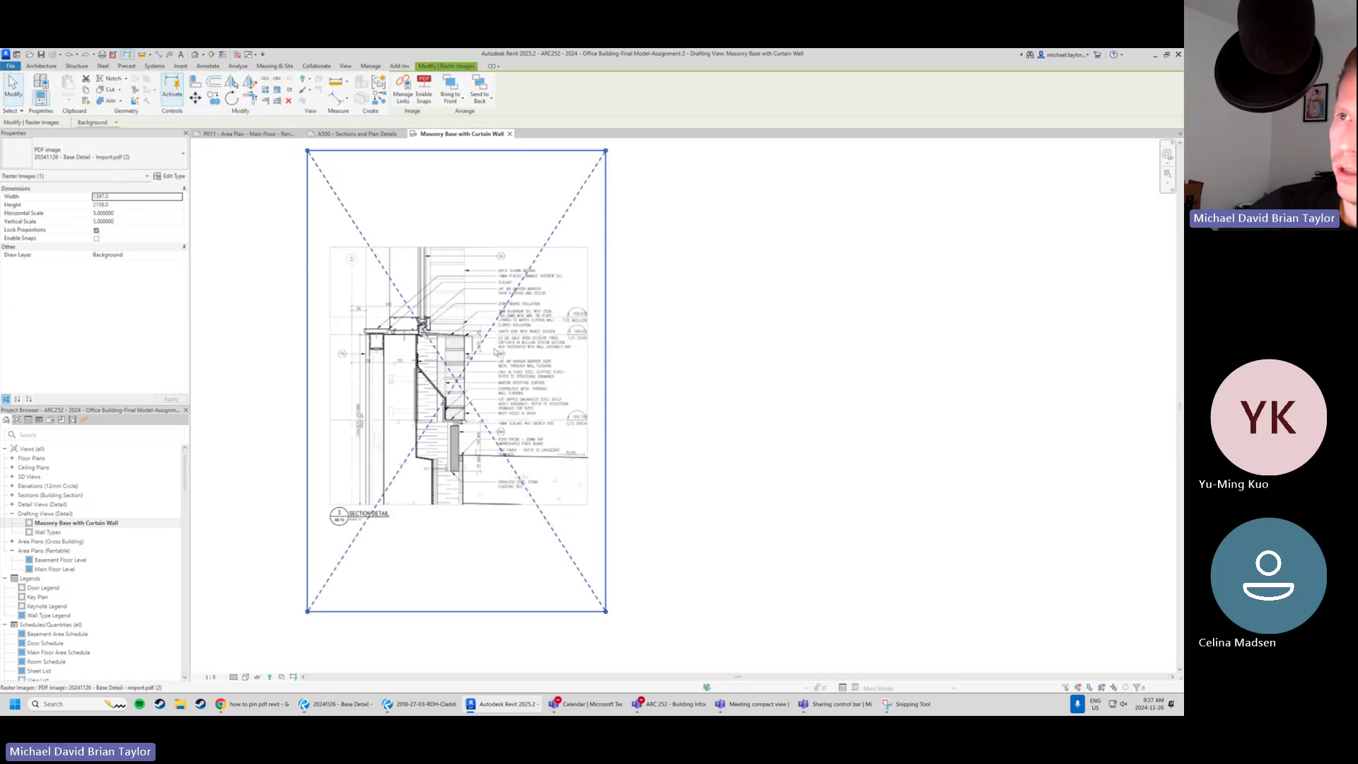
pyautogui.click(276, 259)
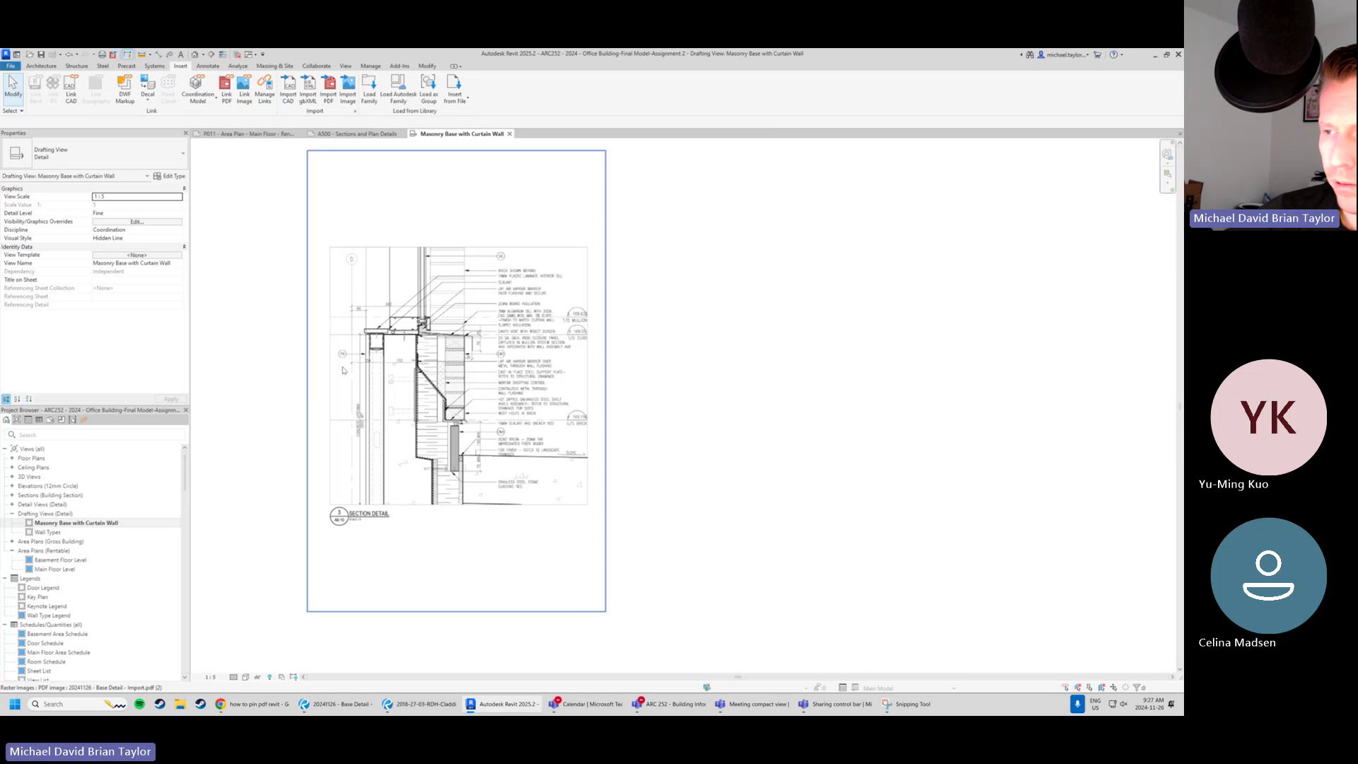
# Check the draw layer options available for the placed PDF image.
pyautogui.scroll(2, 389, 442)
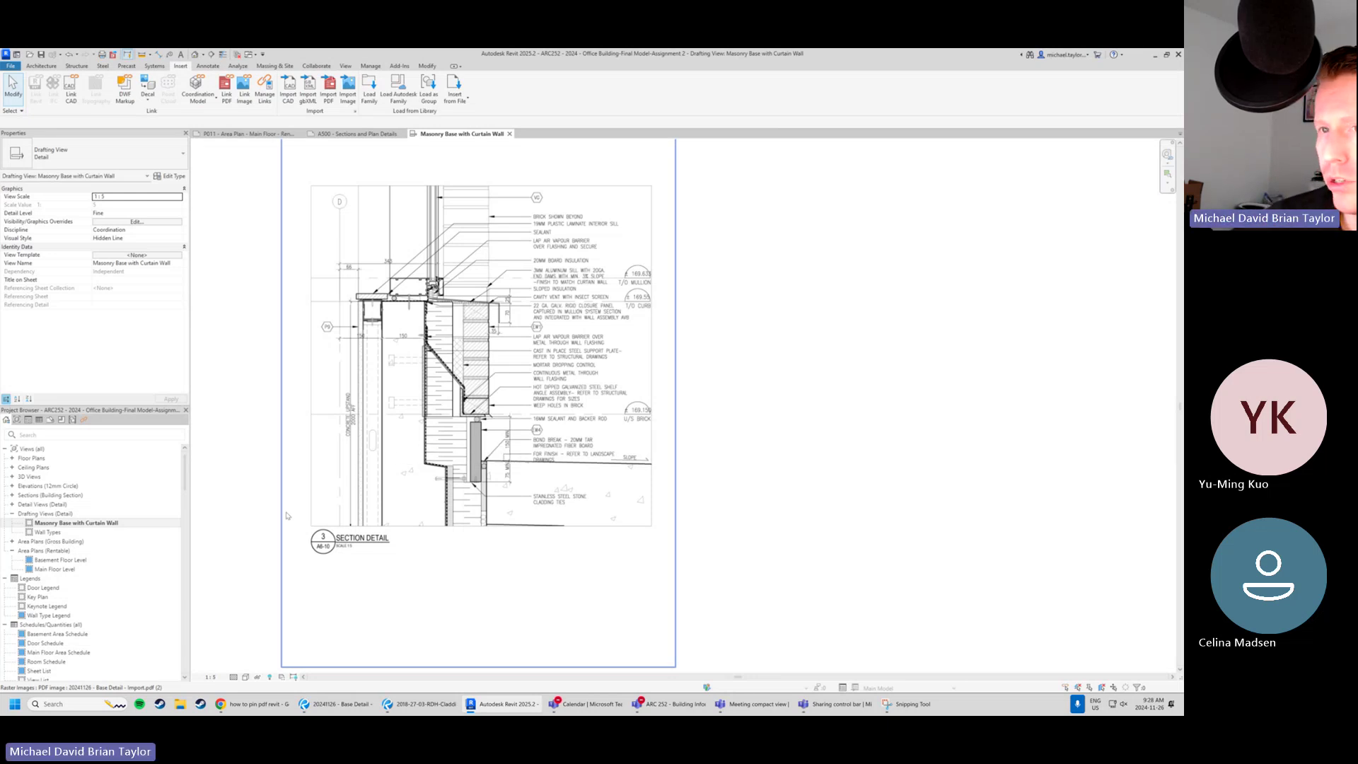
pyautogui.click(239, 545)
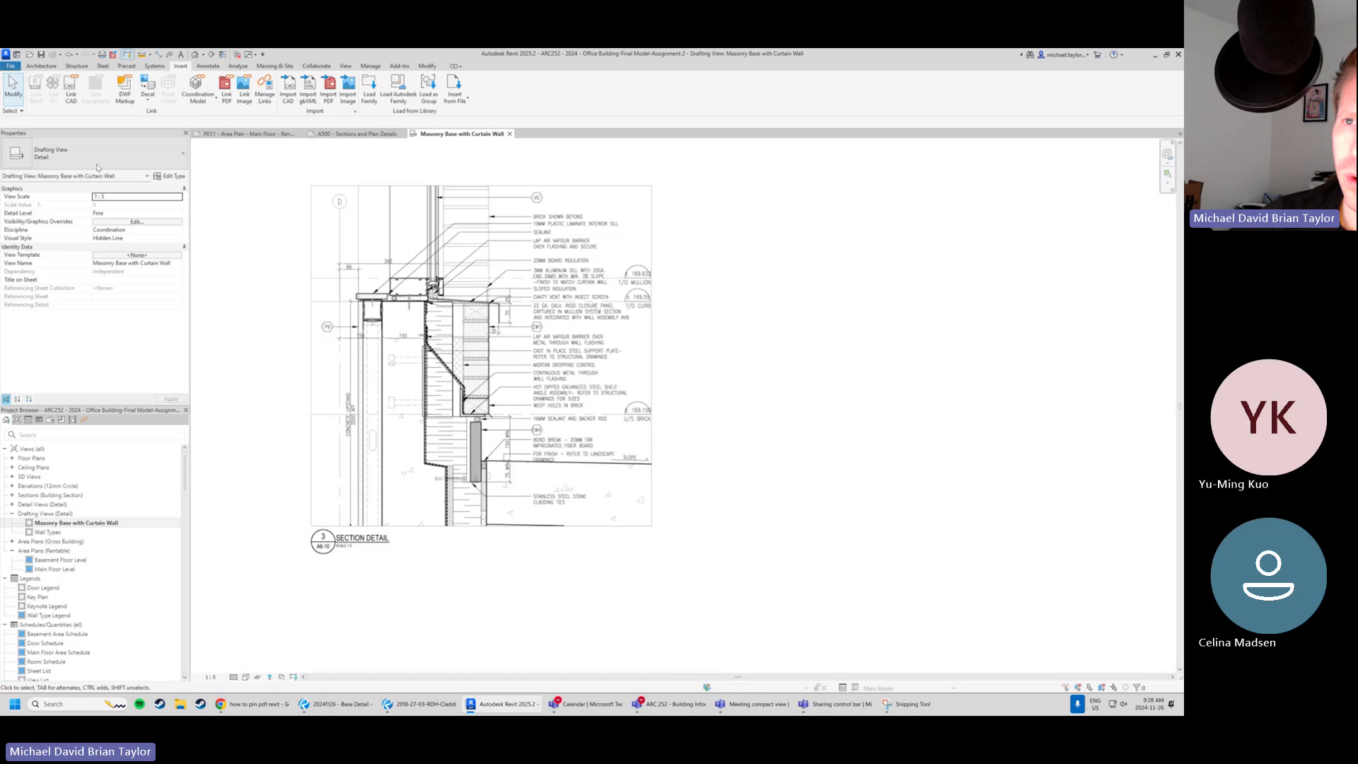
pyautogui.click(449, 362)
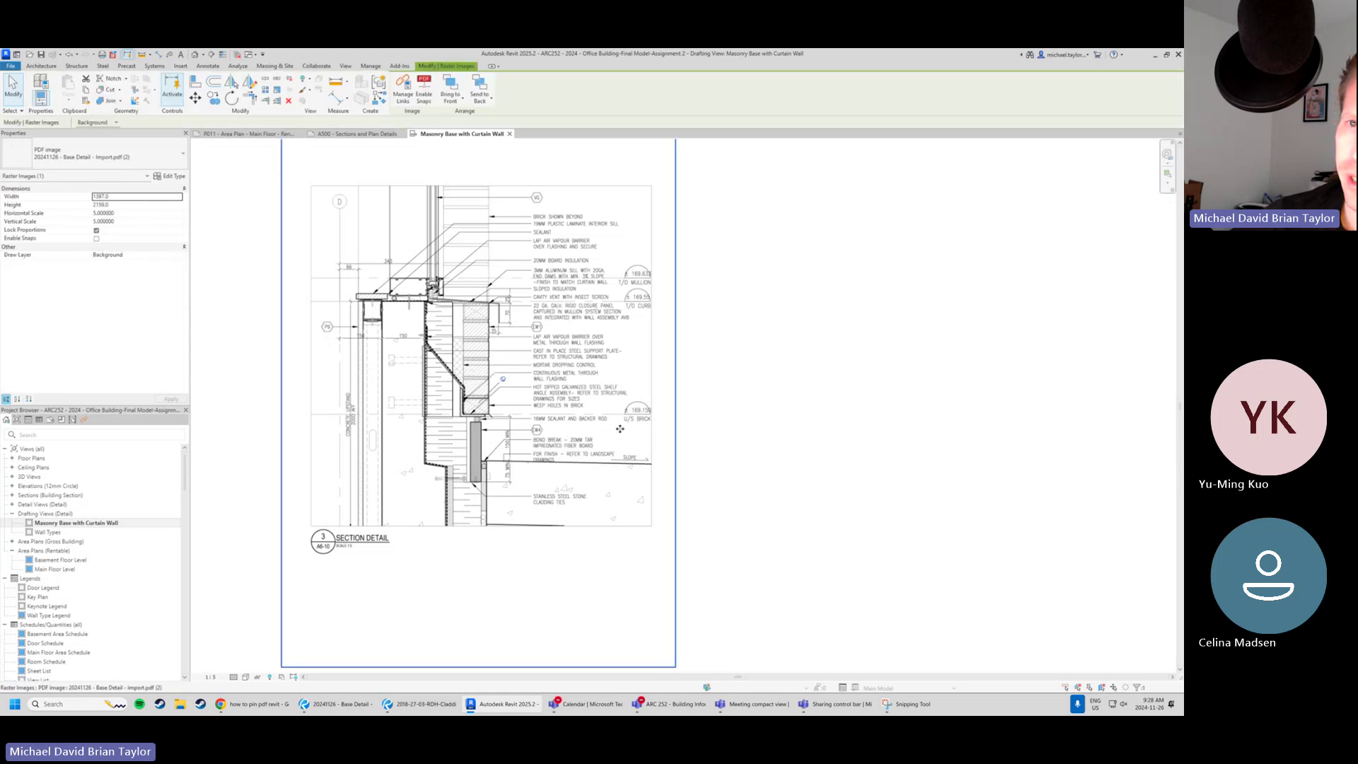
pyautogui.click(175, 255)
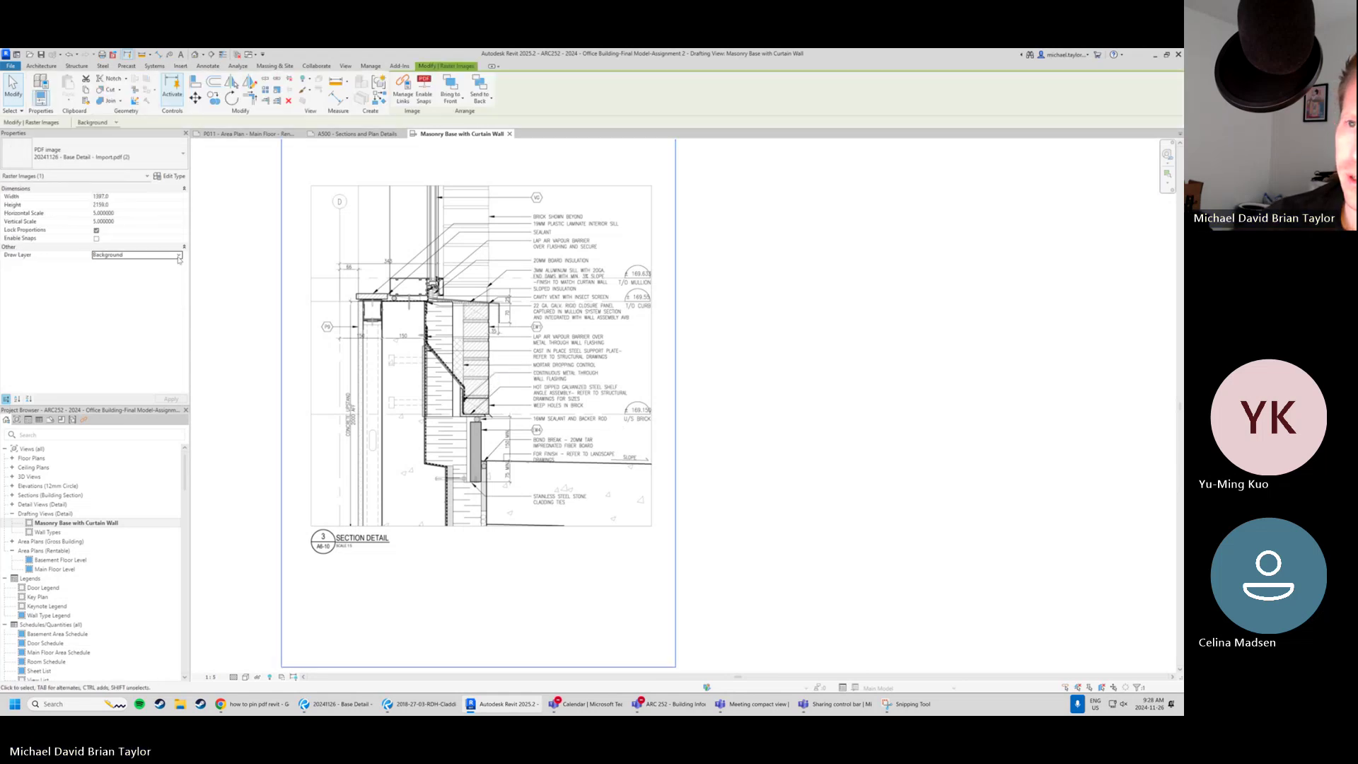
pyautogui.click(177, 256)
pyautogui.click(177, 256)
pyautogui.click(239, 283)
# Examine the by-element graphic override options for the PDF image in this view.
pyautogui.click(421, 342)
pyautogui.rightClick(420, 342)
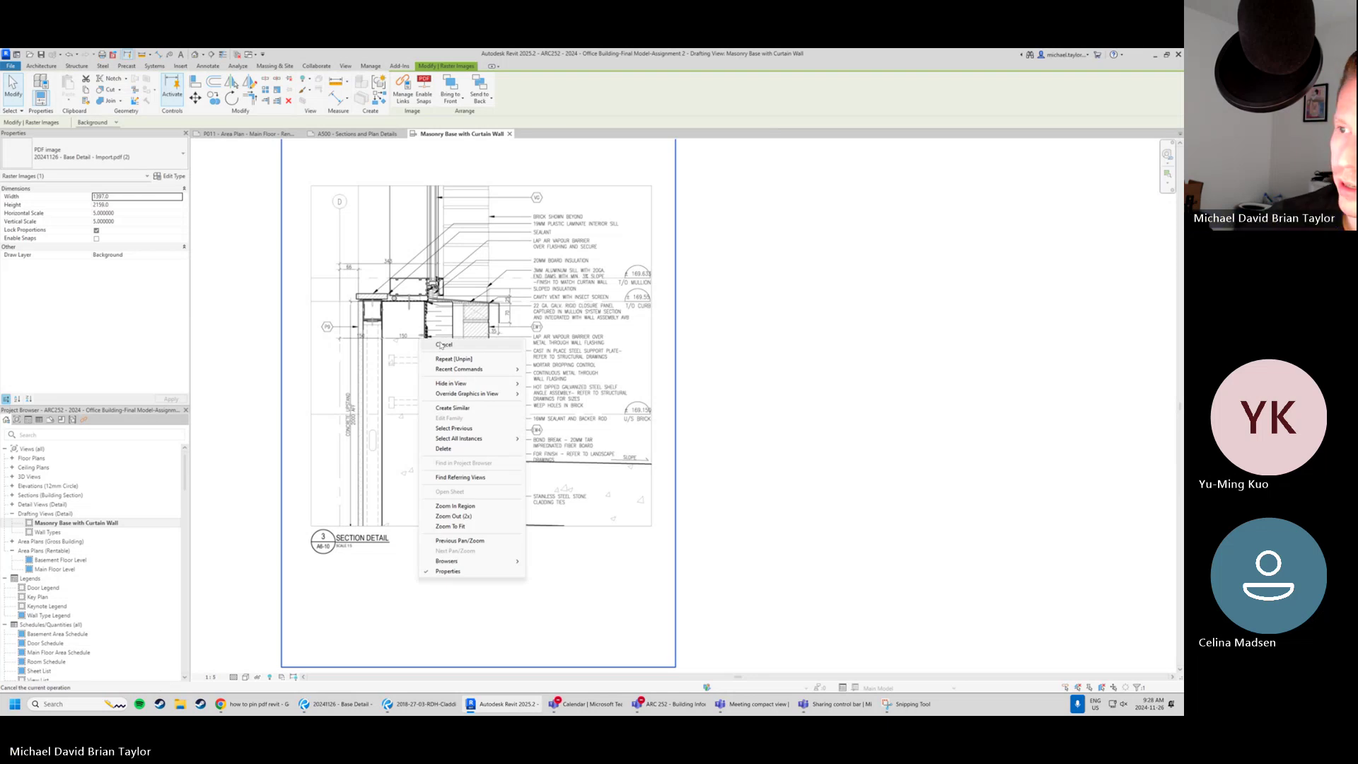
pyautogui.moveTo(491, 394)
pyautogui.click(556, 394)
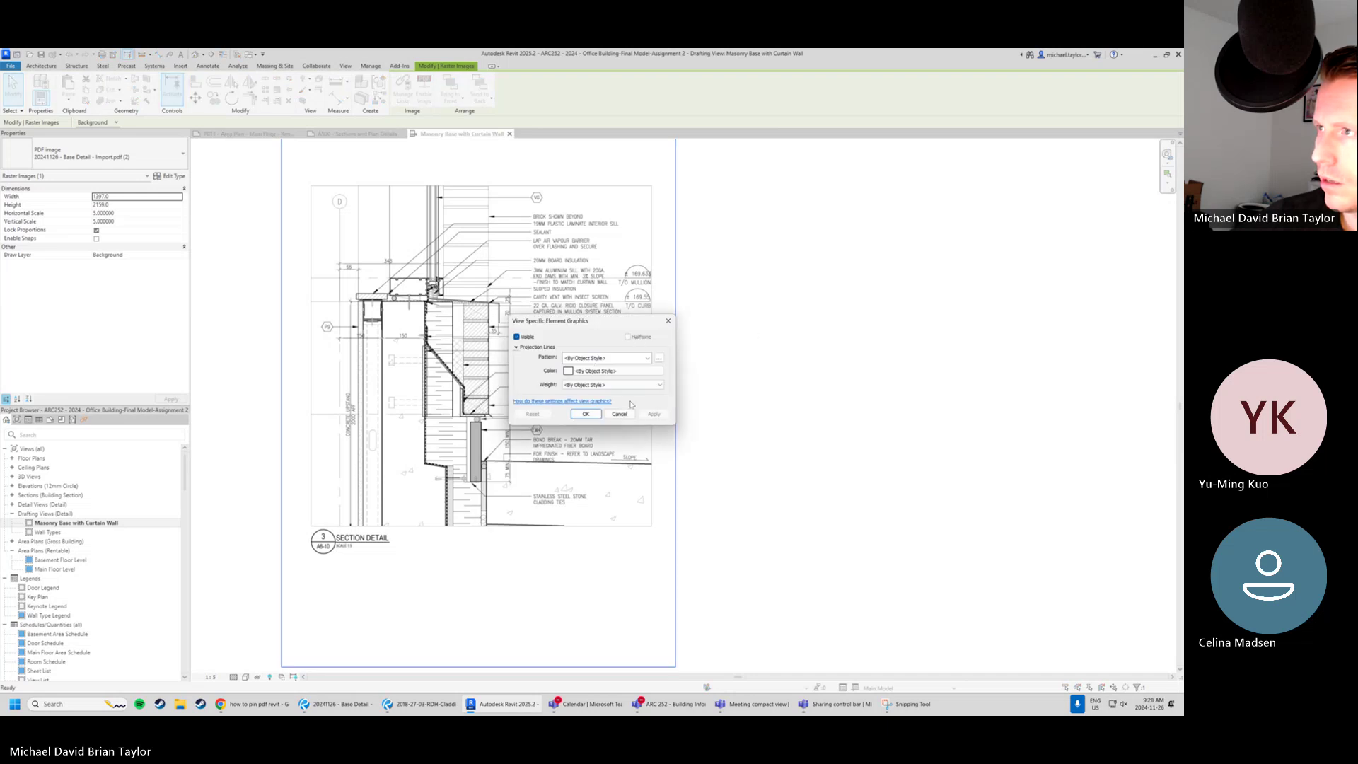
pyautogui.click(620, 415)
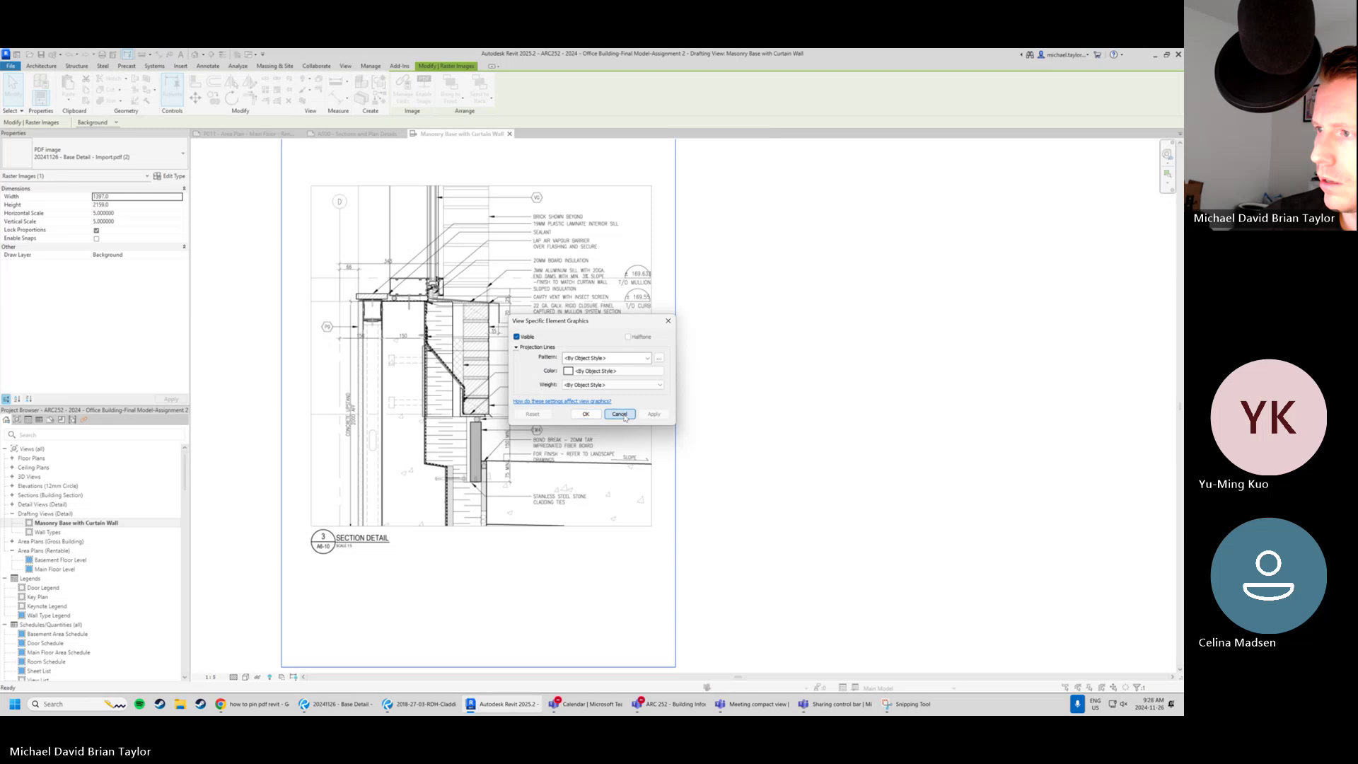
# Inspect the type properties of the PDF image.
pyautogui.click(169, 176)
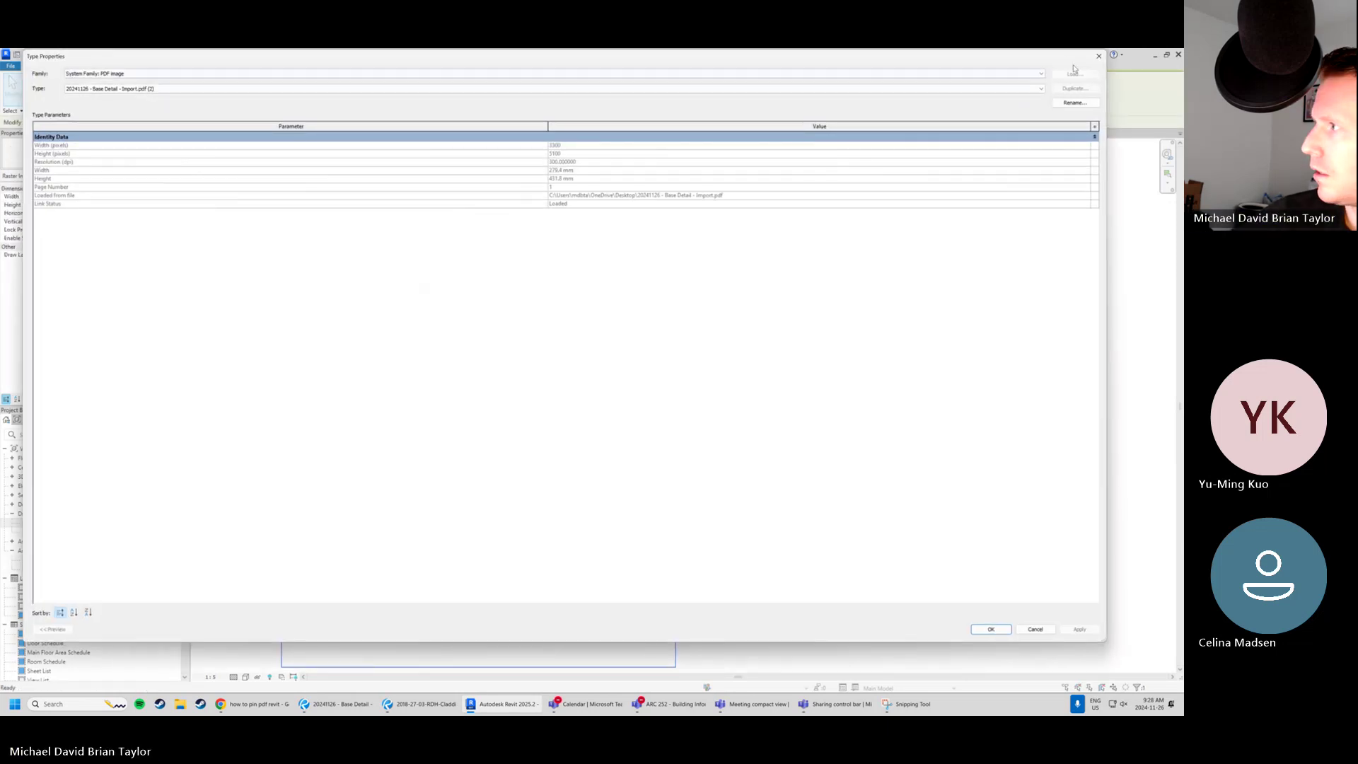
pyautogui.click(1099, 56)
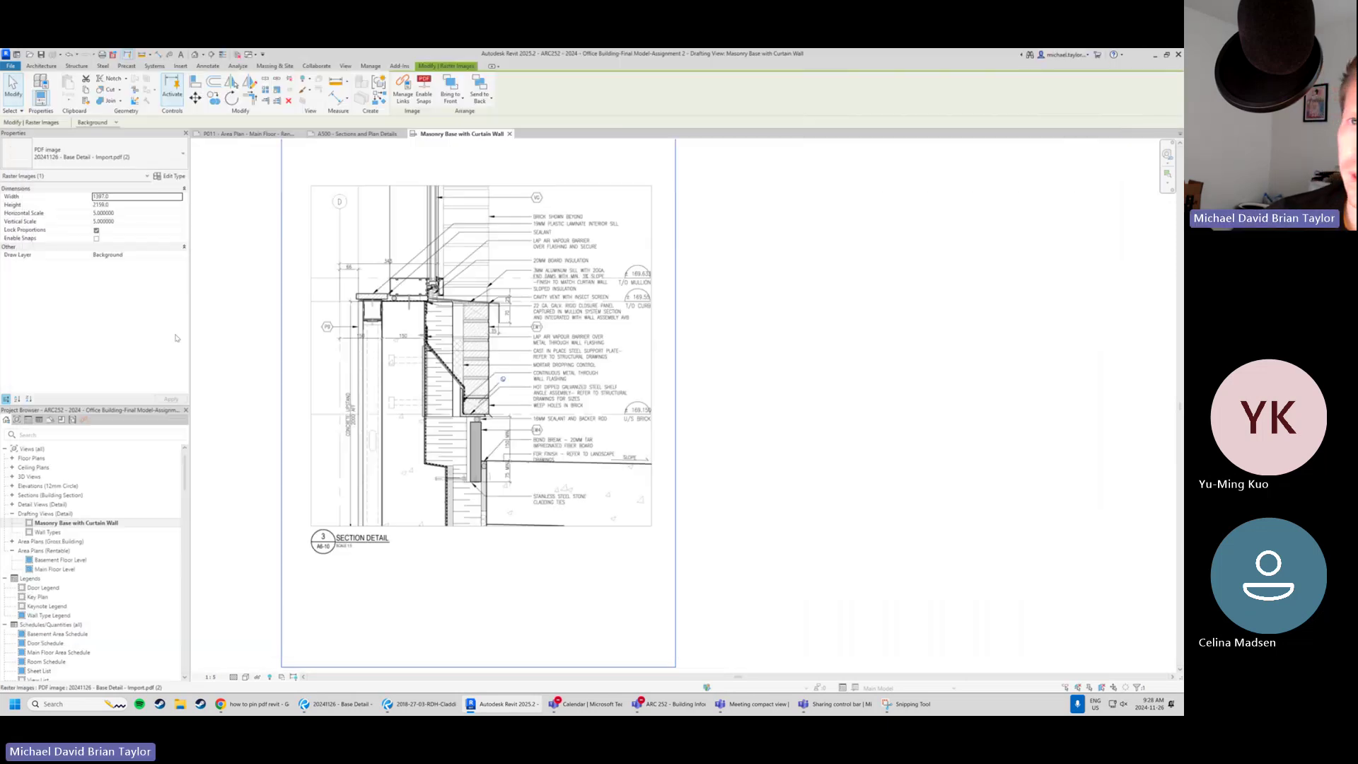
pyautogui.click(230, 297)
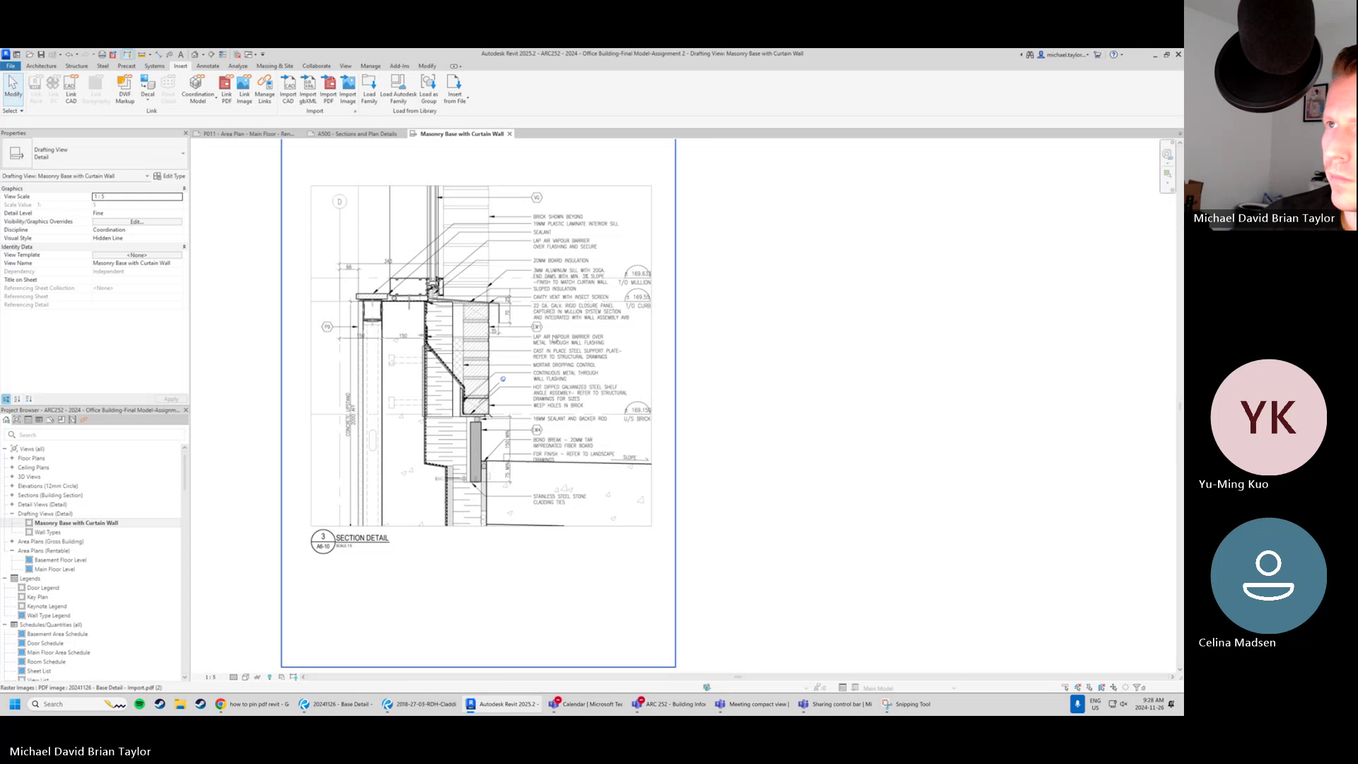
# Examine the drafting view's by-category graphic override options for raster images.
pyautogui.click(504, 330)
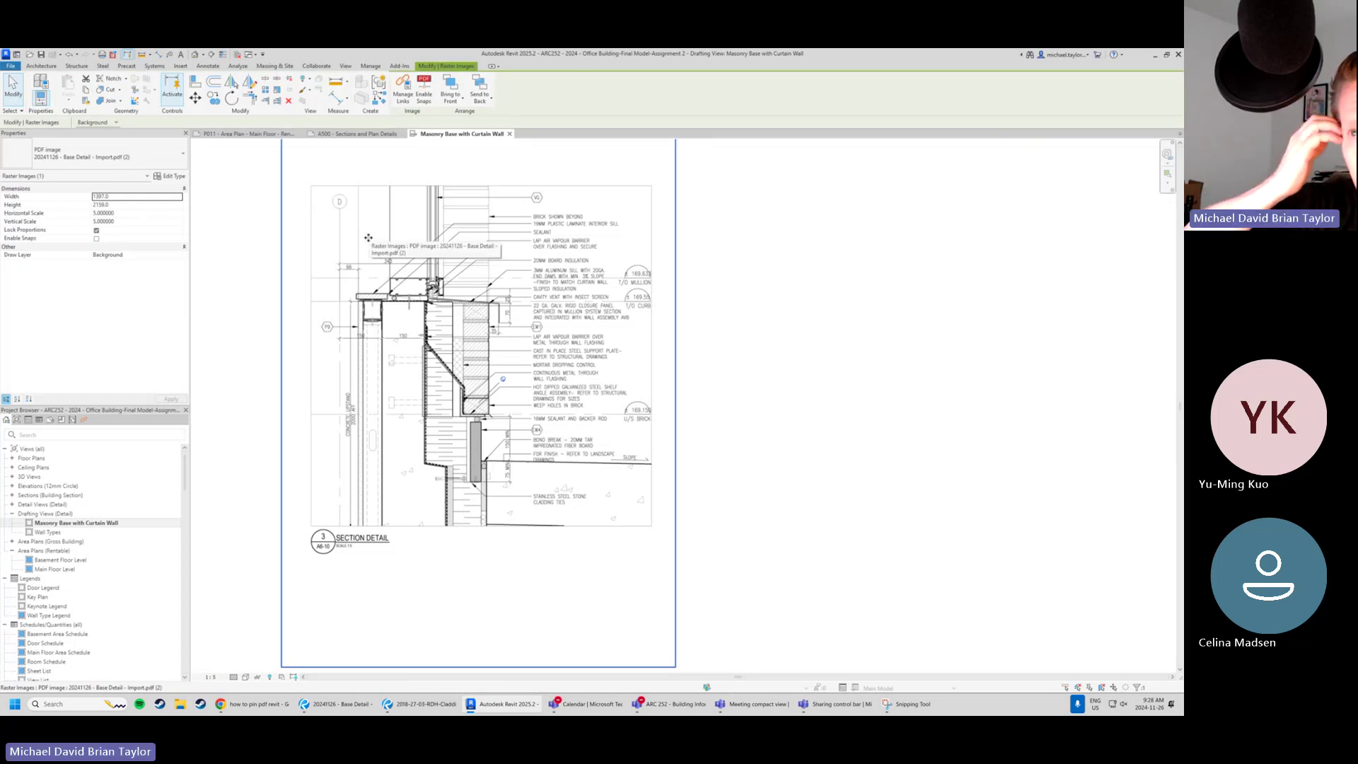
pyautogui.rightClick(428, 289)
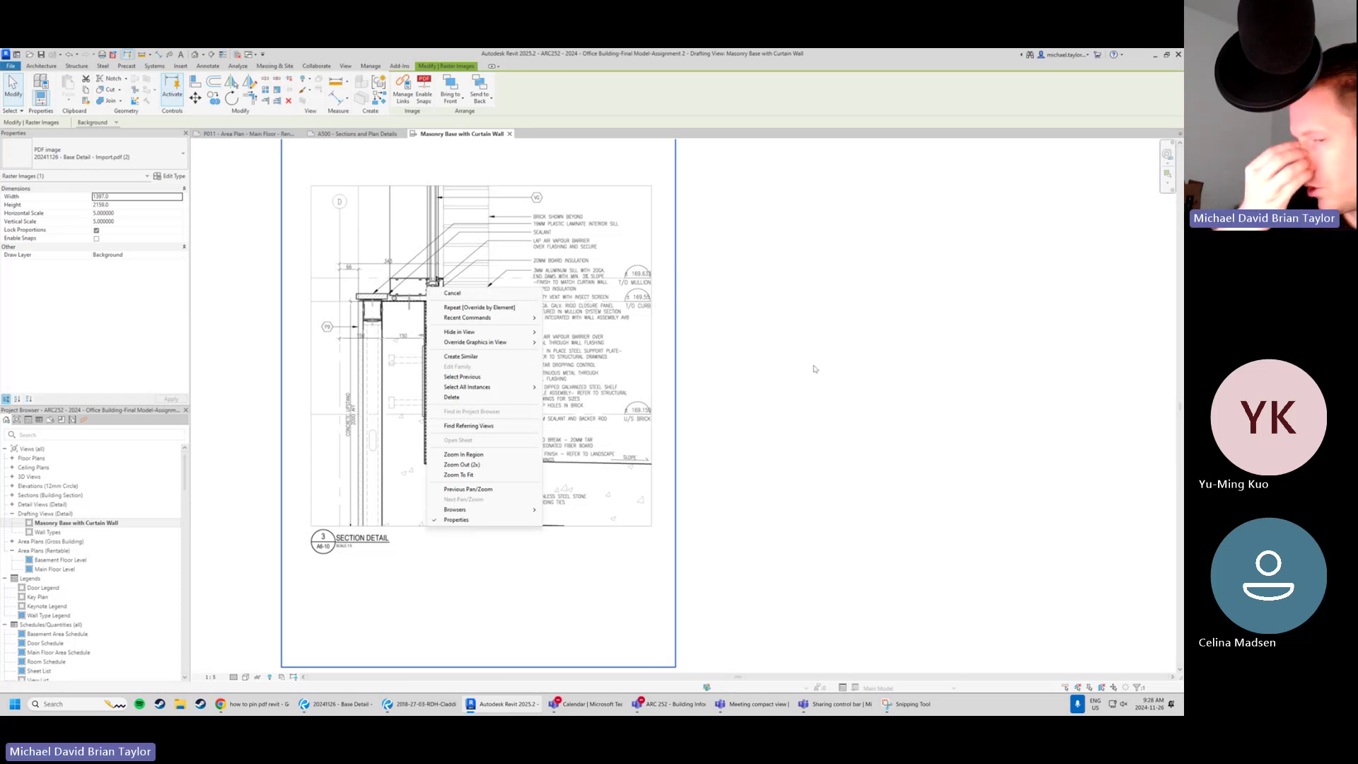
pyautogui.click(844, 395)
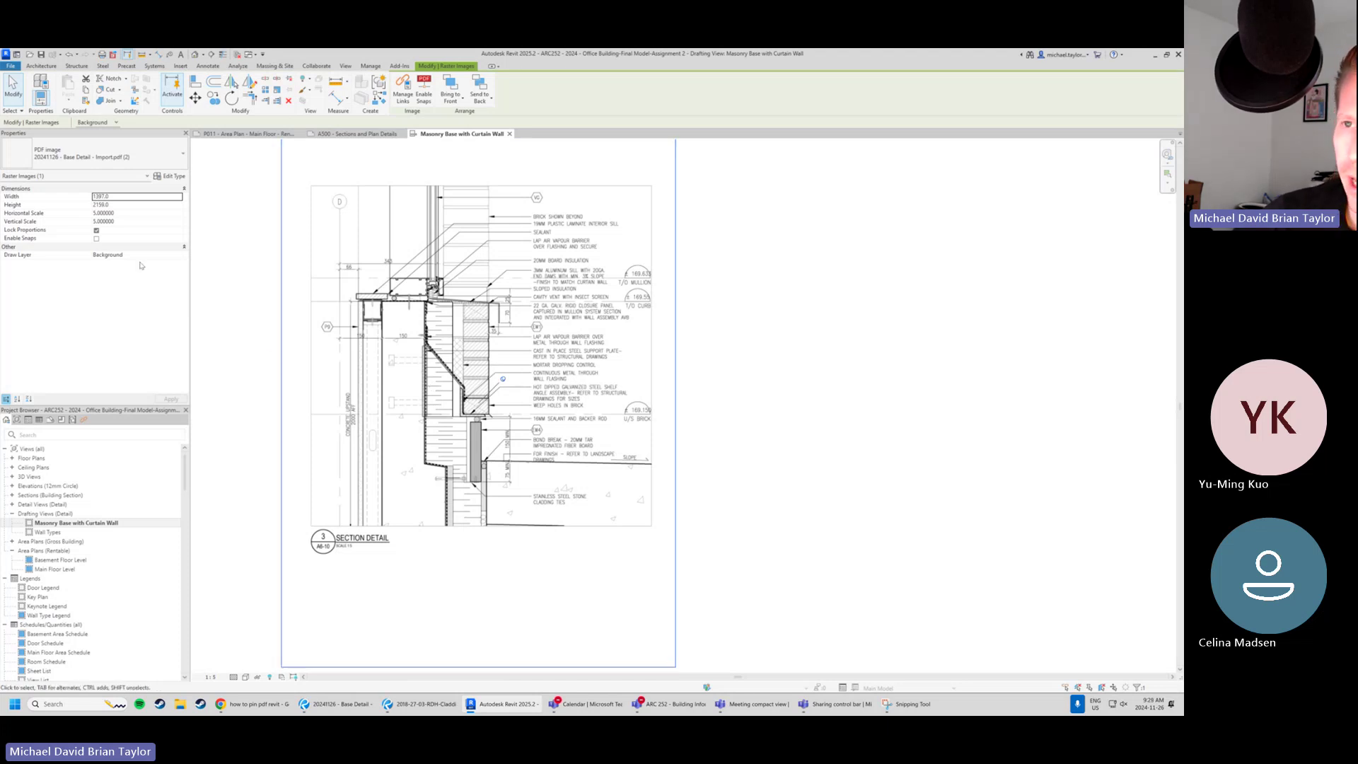
pyautogui.rightClick(431, 282)
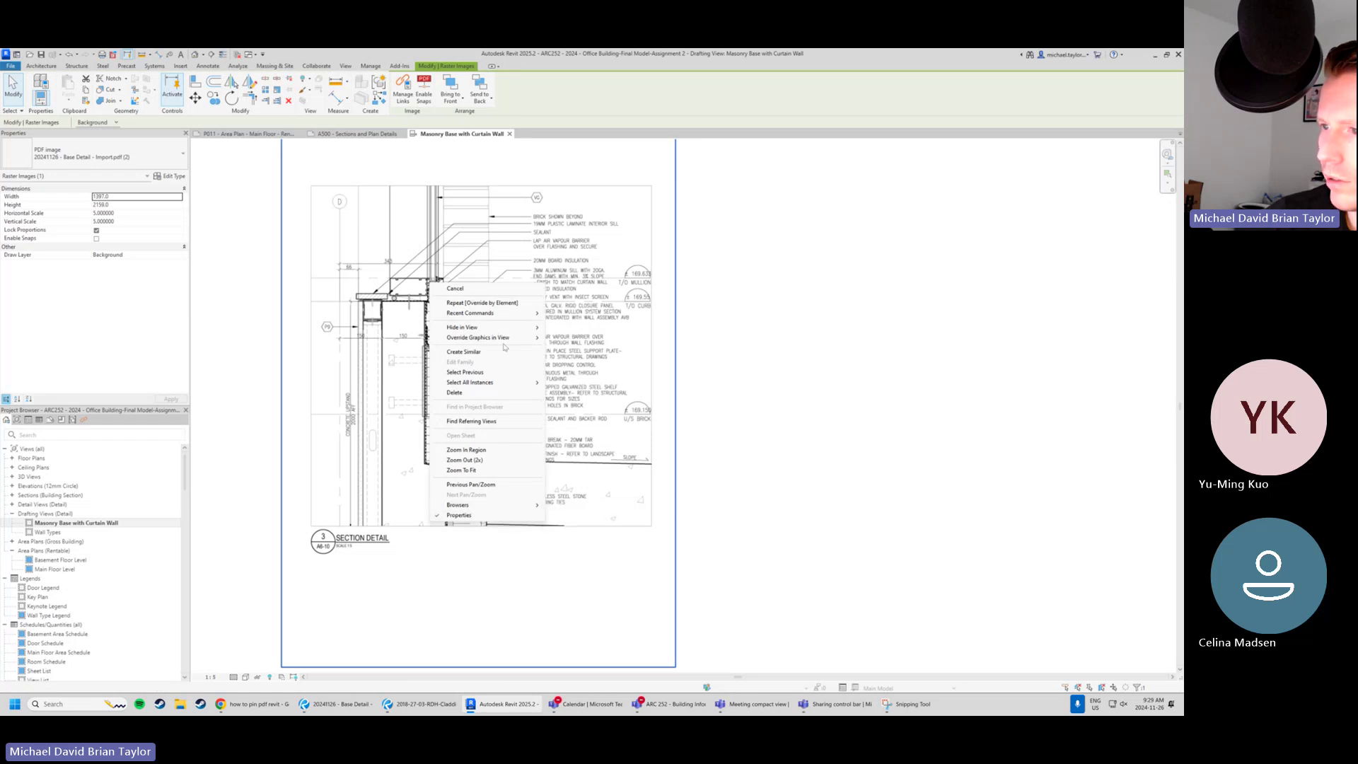
pyautogui.moveTo(534, 338)
pyautogui.click(578, 347)
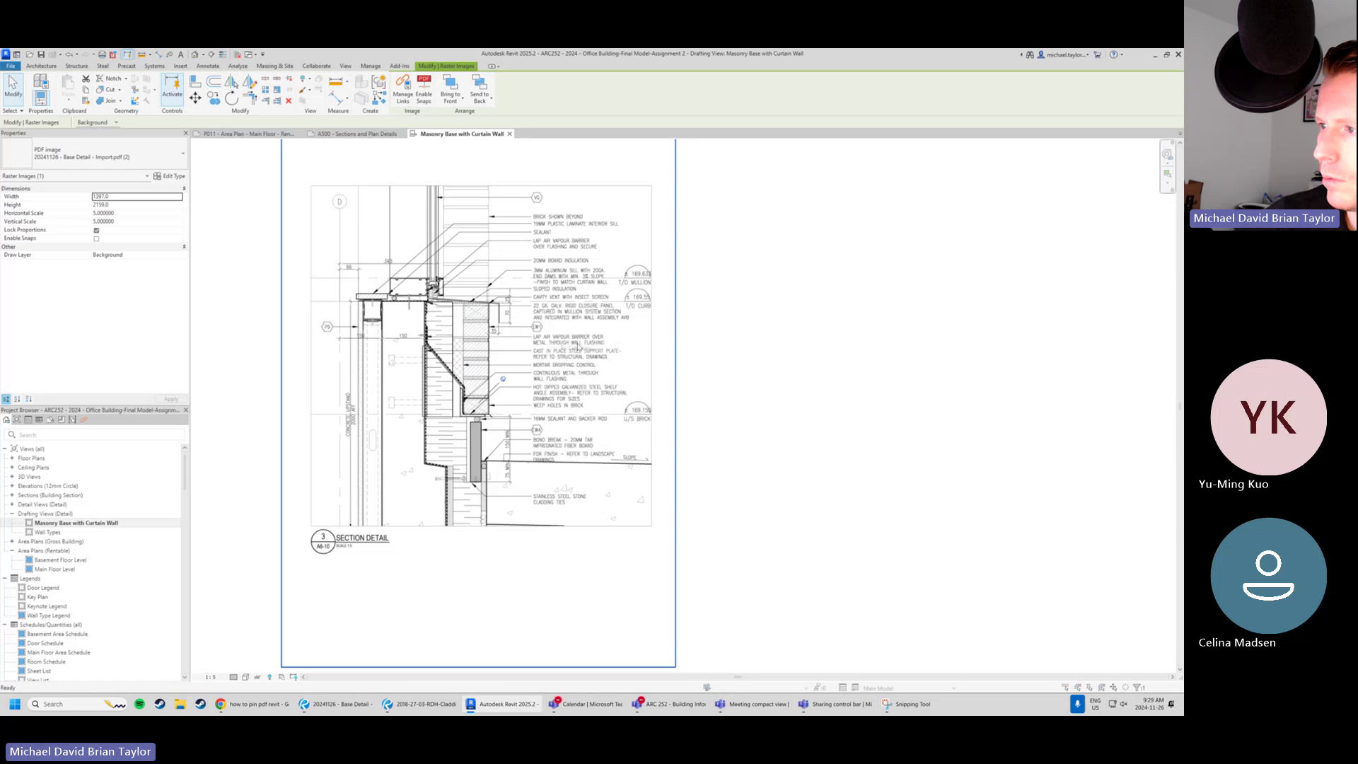
pyautogui.click(621, 369)
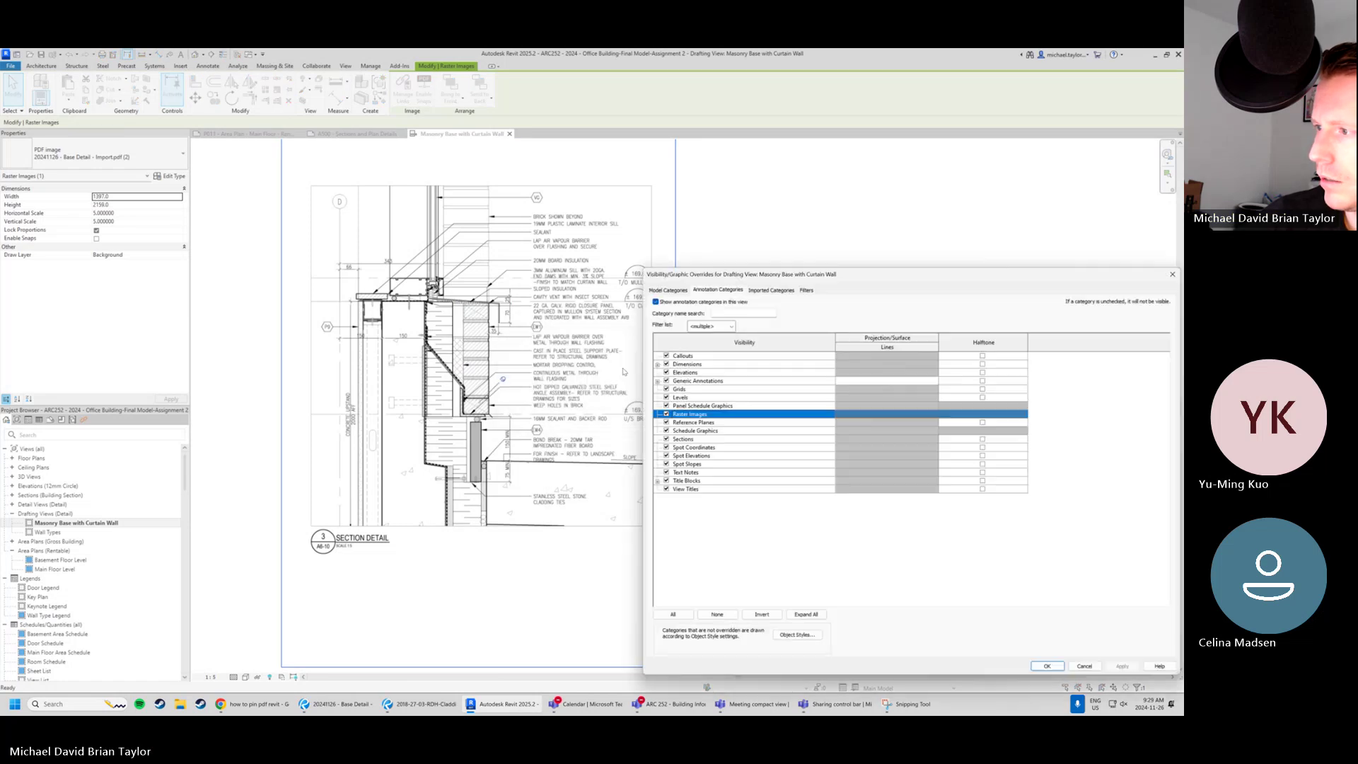
pyautogui.click(1172, 275)
pyautogui.click(1048, 283)
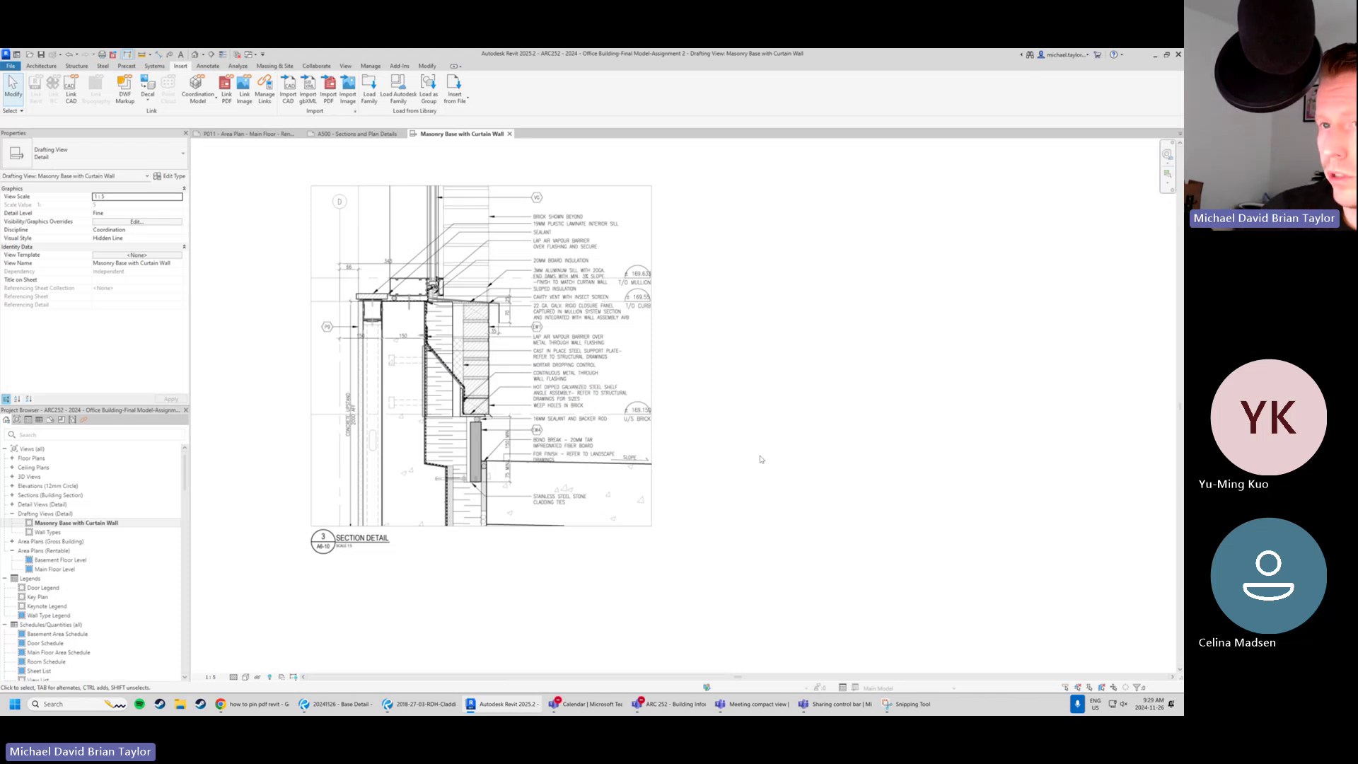
pyautogui.click(675, 447)
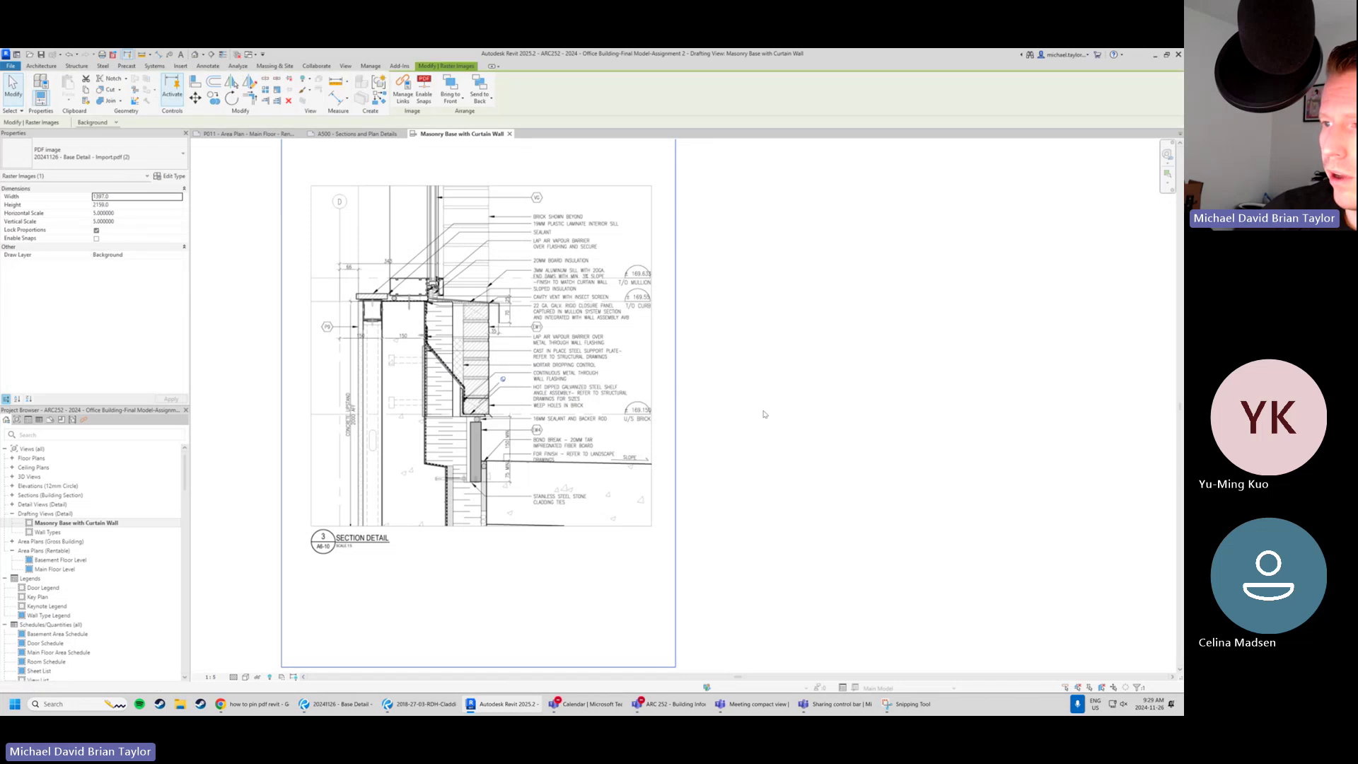
pyautogui.click(764, 414)
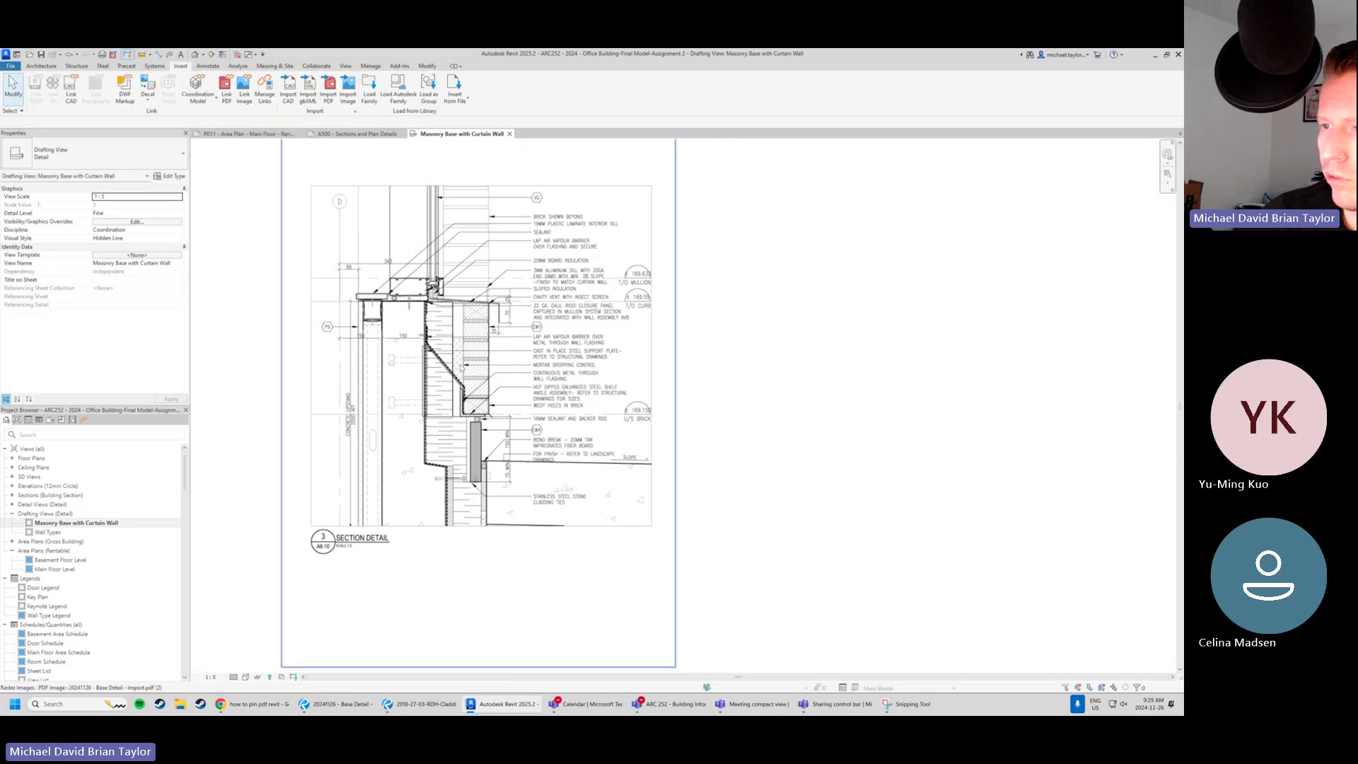
pyautogui.scroll(1, 525, 428)
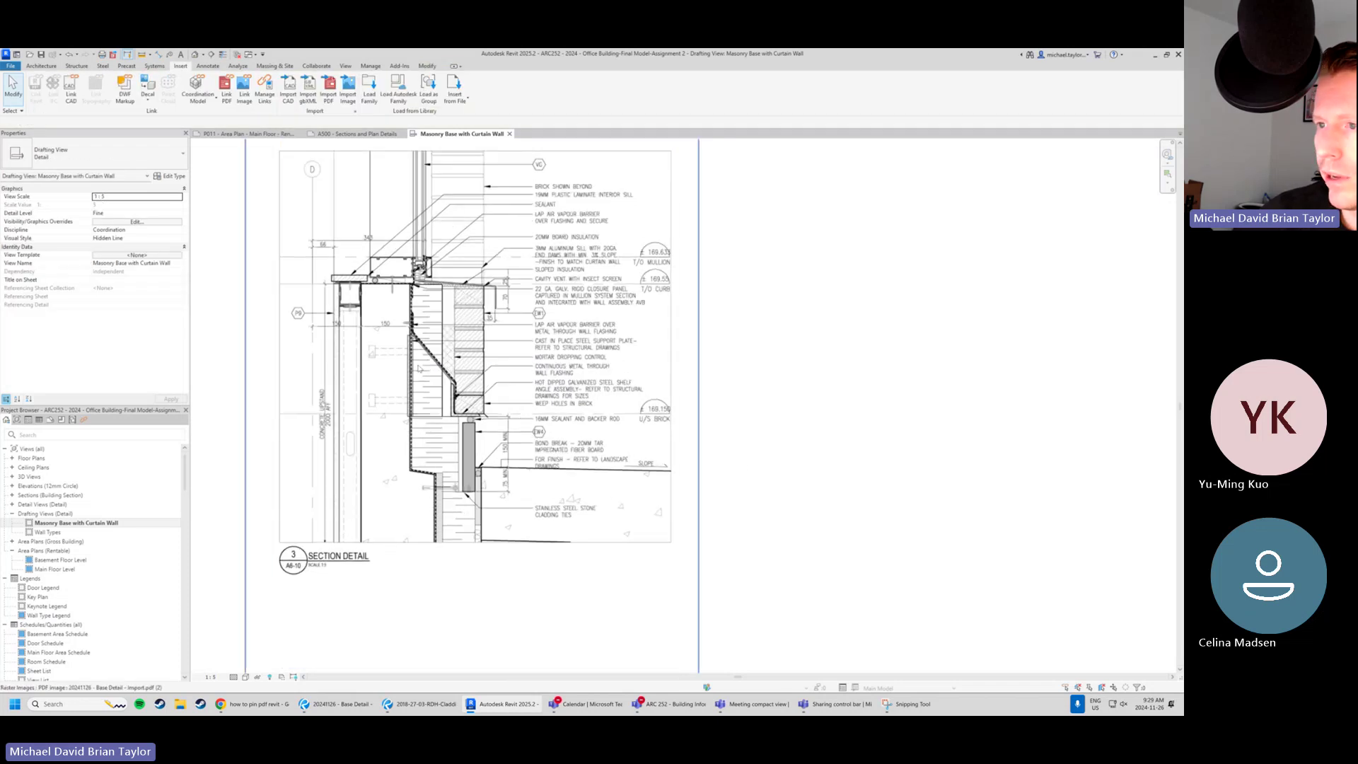
# Examine the annotation tools for detailing, including the detail component, filled region and detail group options.
pyautogui.scroll(3, 324, 269)
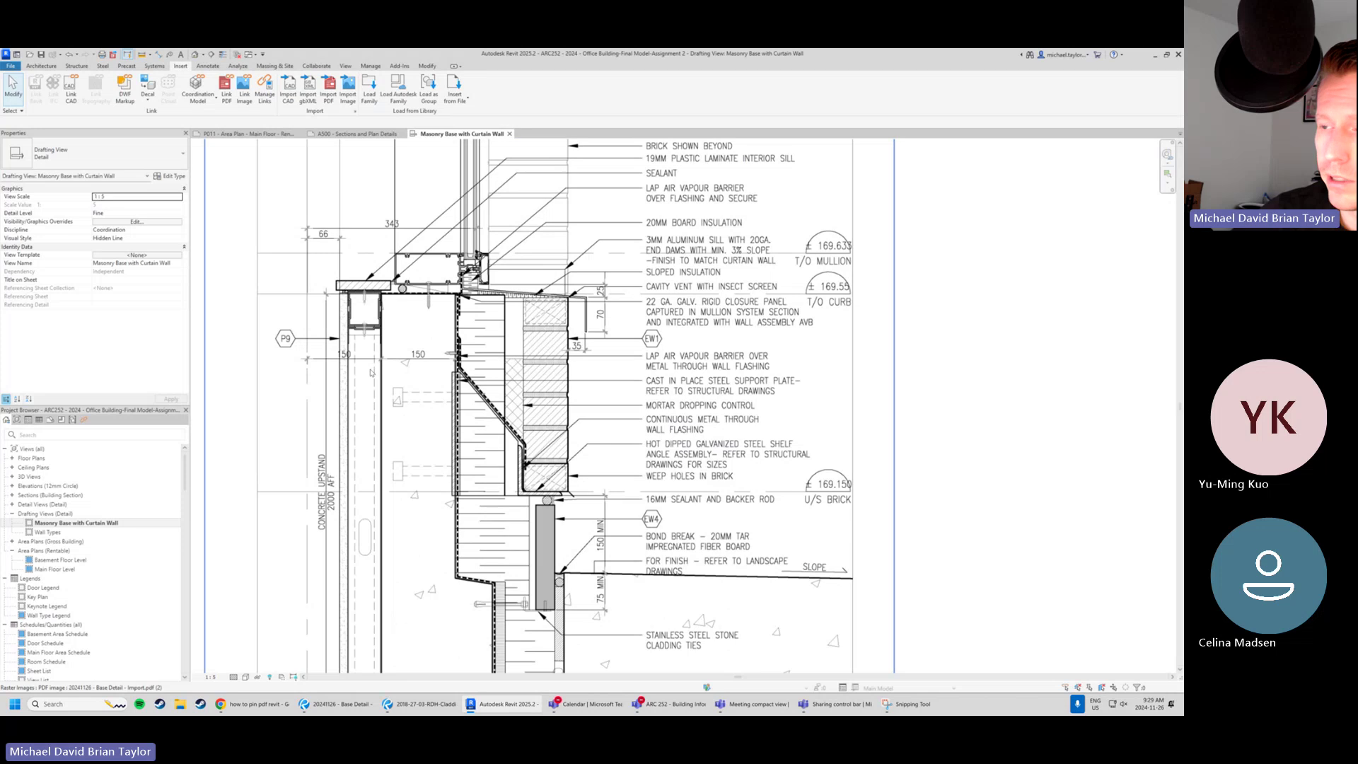
pyautogui.scroll(-1, 382, 254)
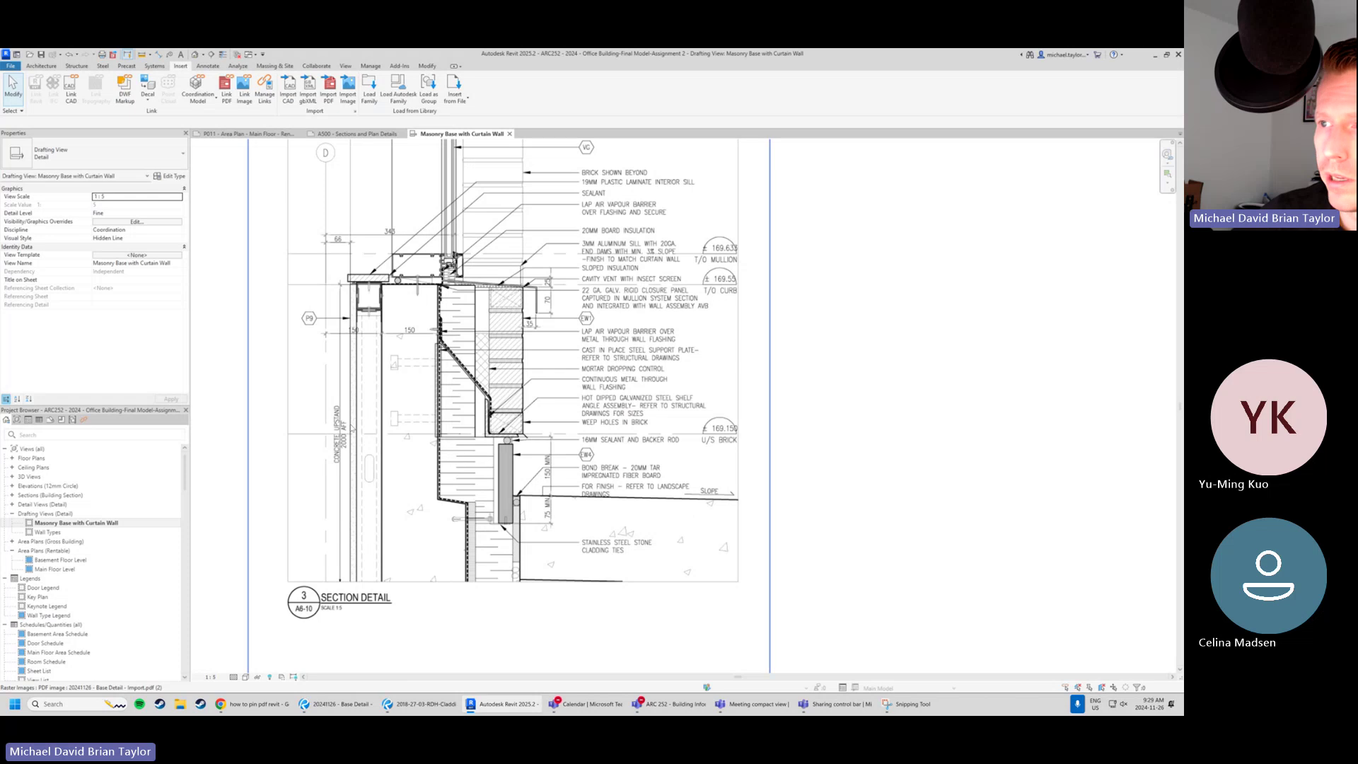
pyautogui.scroll(1, 529, 453)
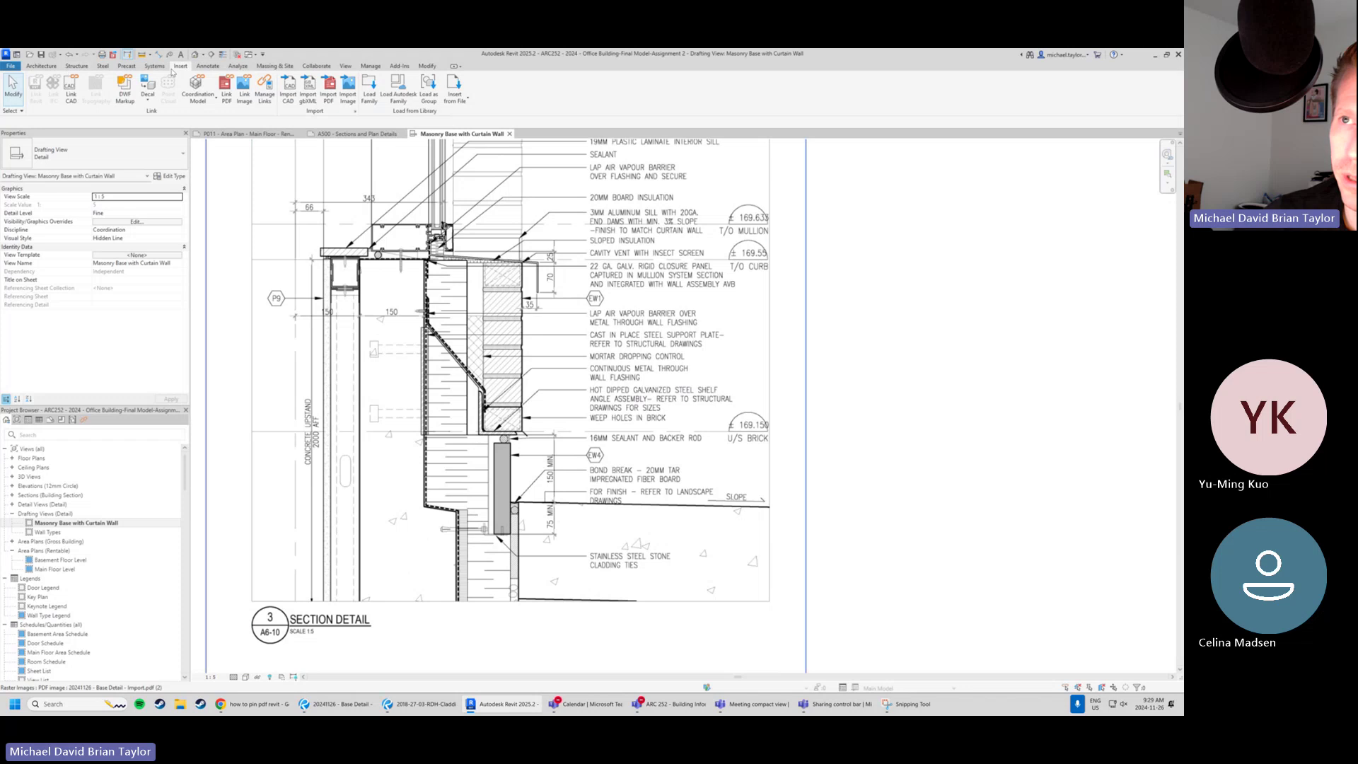
pyautogui.click(207, 66)
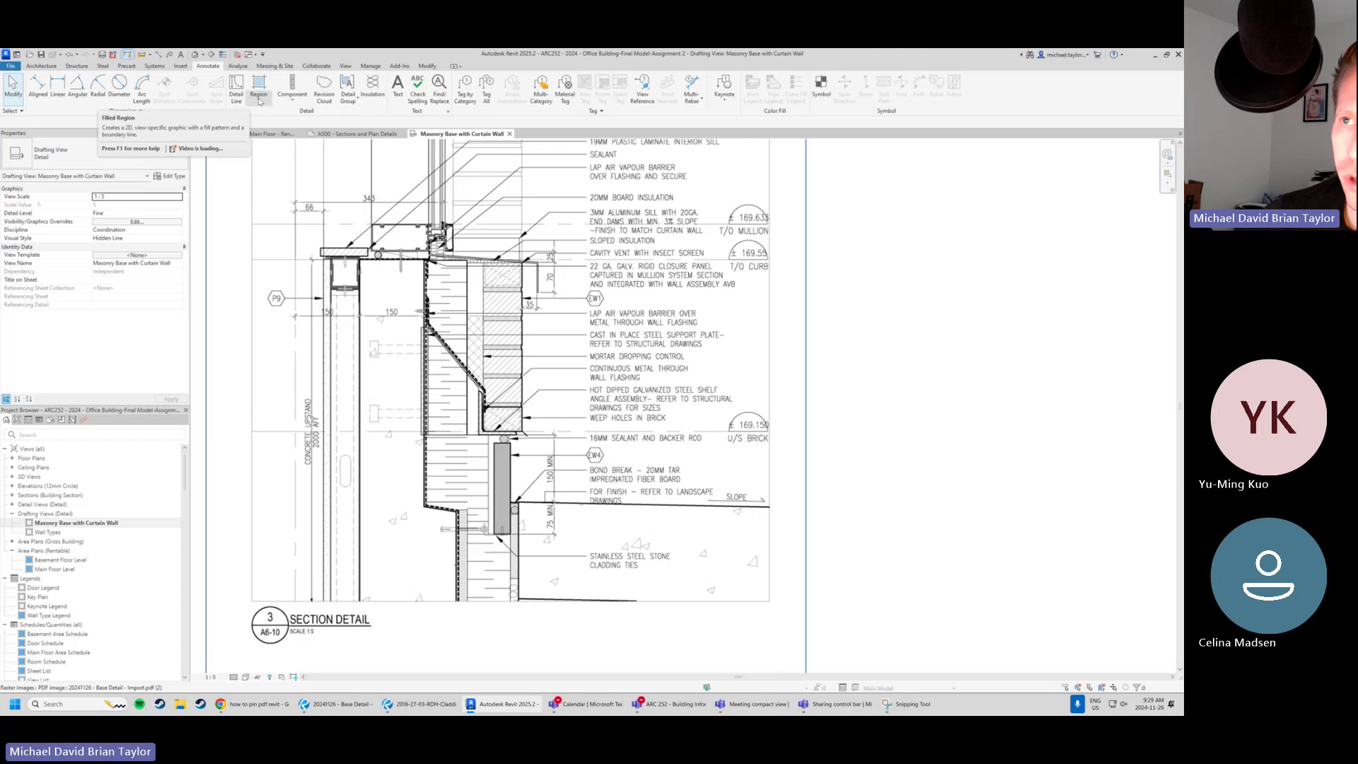
pyautogui.click(296, 103)
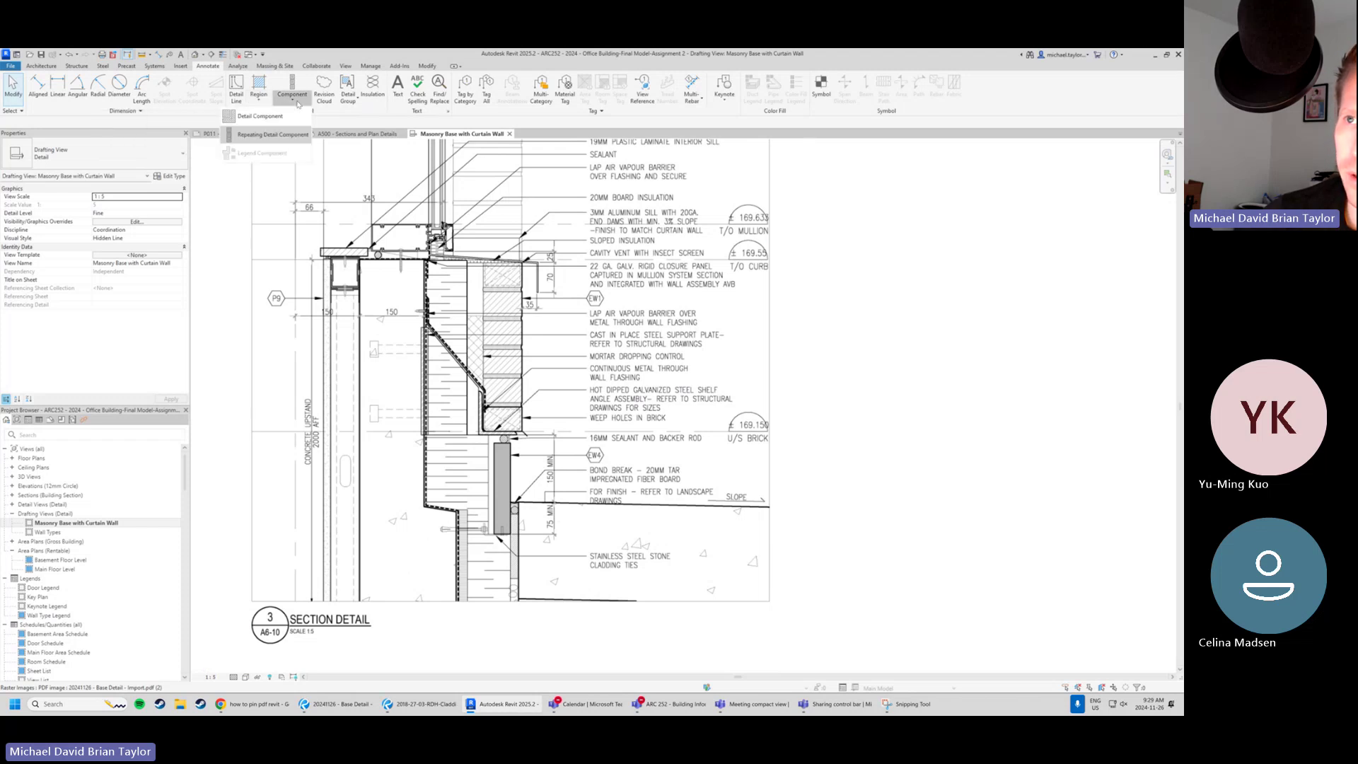
pyautogui.click(298, 103)
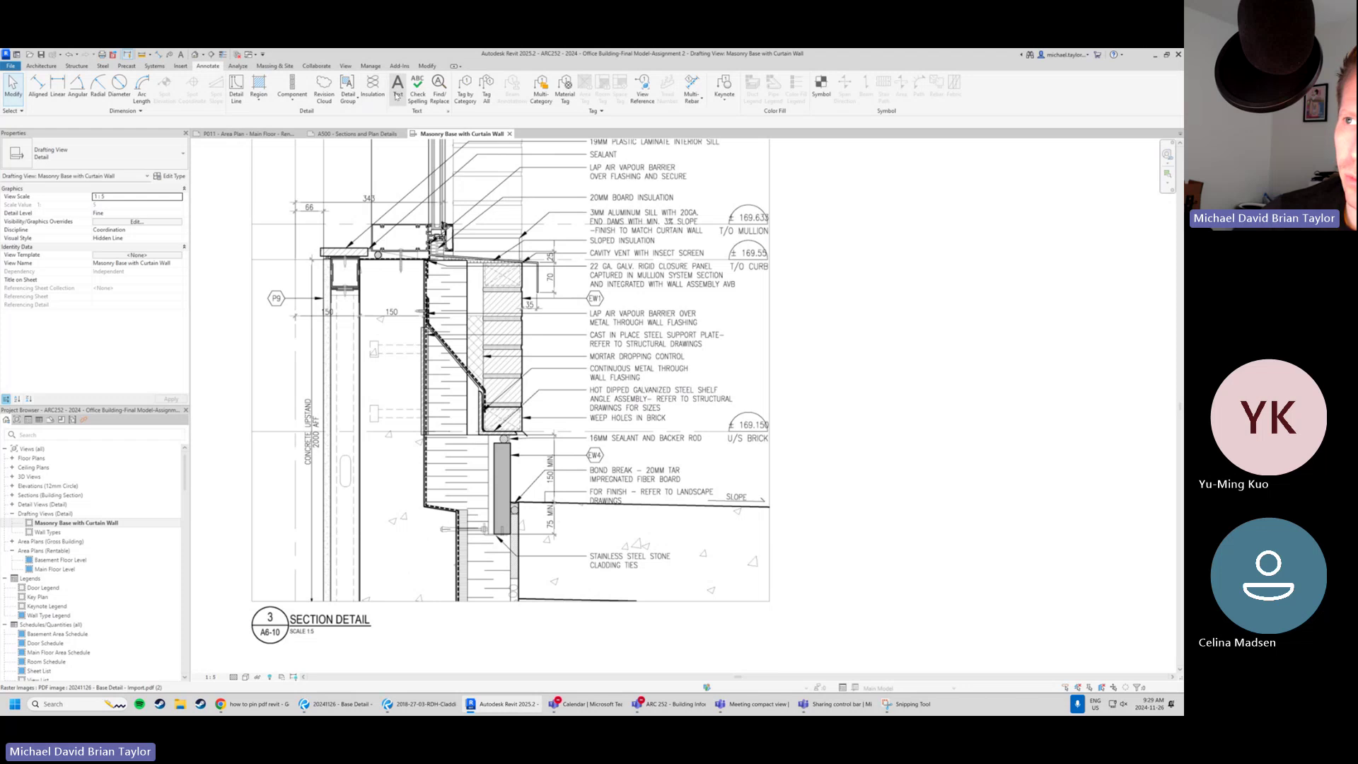
pyautogui.click(348, 102)
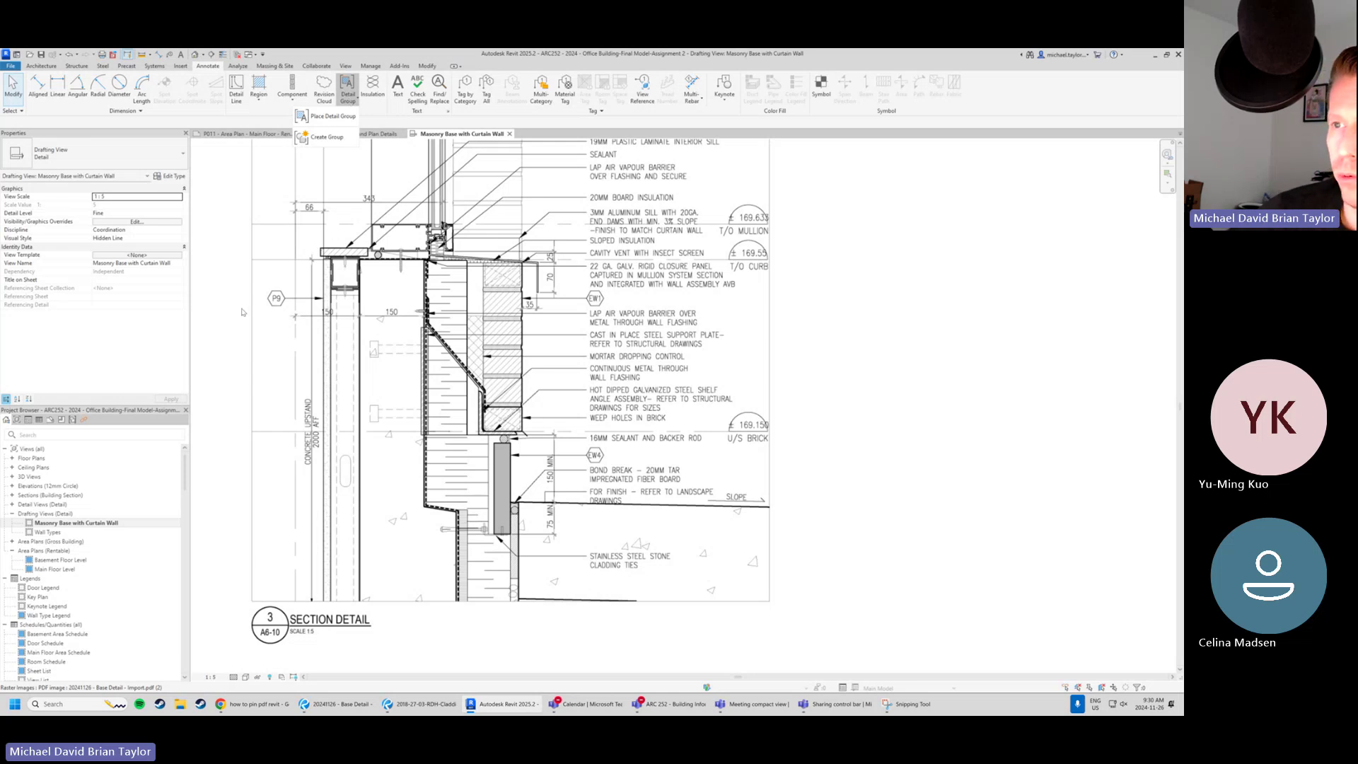
pyautogui.scroll(-2, 551, 379)
pyautogui.moveTo(452, 292); pyautogui.dragTo(430, 309, button='middle')
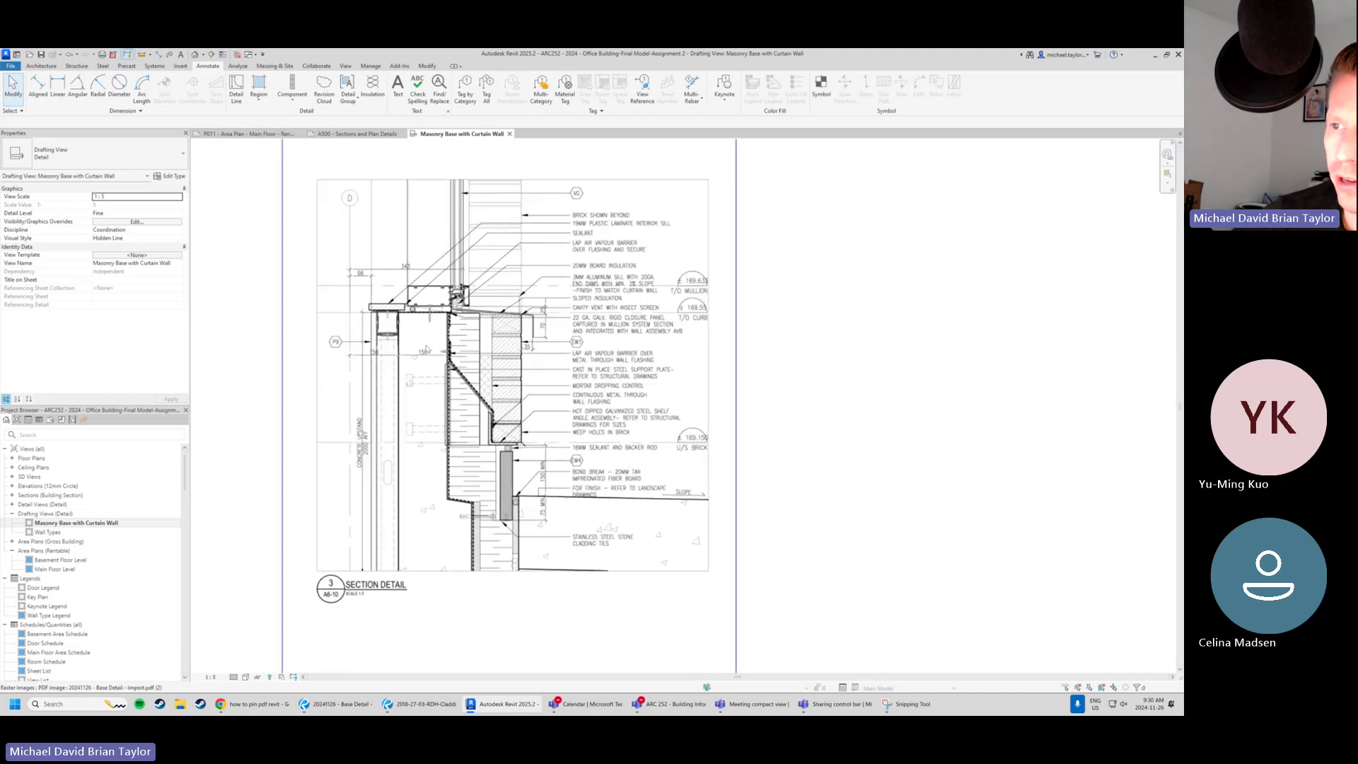
pyautogui.scroll(1, 425, 348)
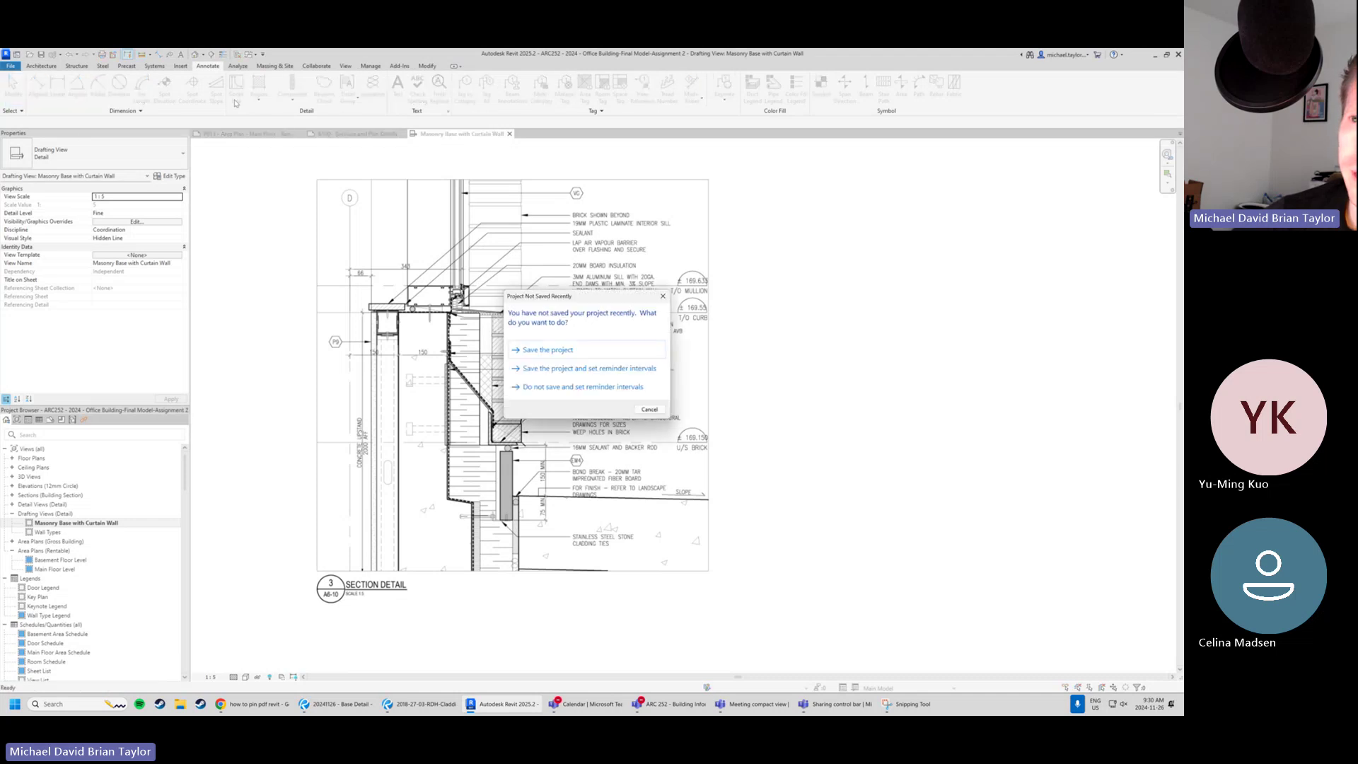
# Dismiss the save reminder and draw a vertical <Centerline> detail line over grid D, from the grid bubble down to the detail's lower edge.
pyautogui.click(662, 412)
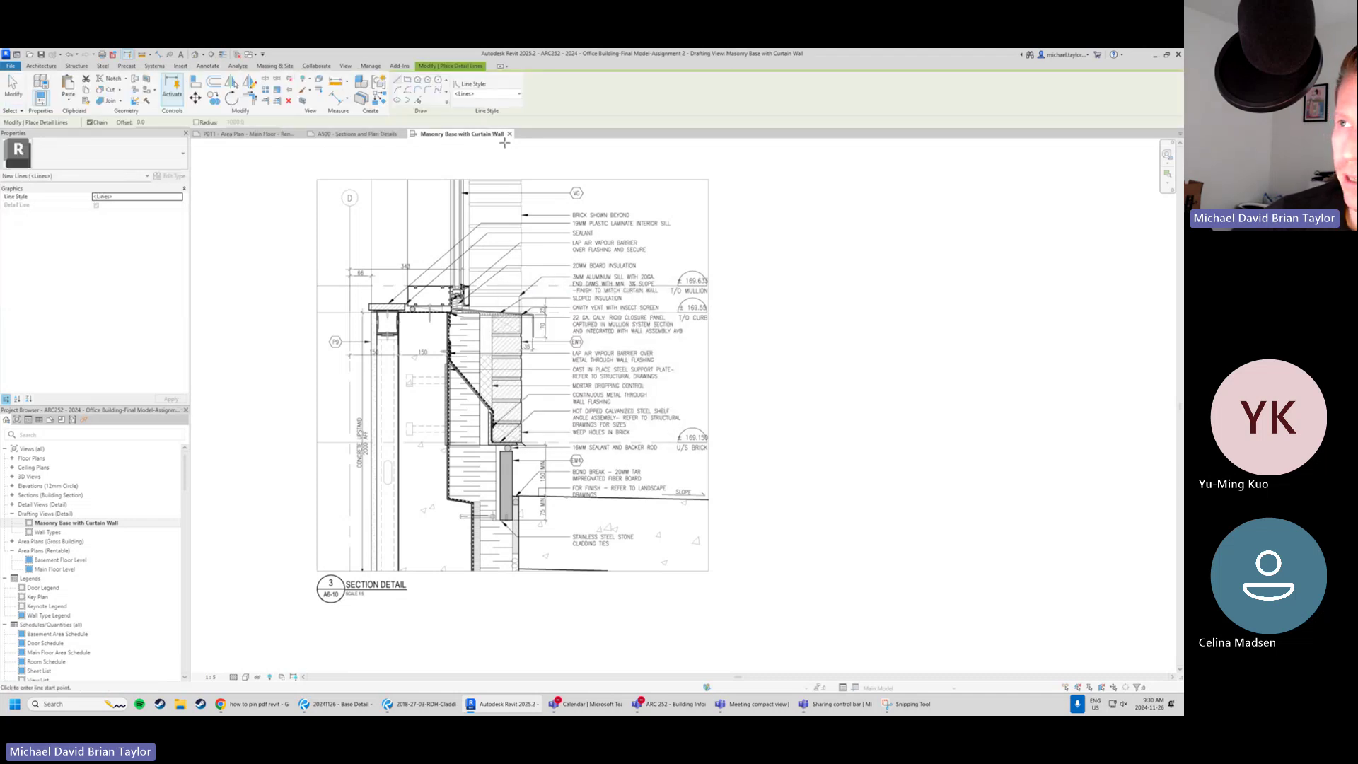
pyautogui.click(494, 94)
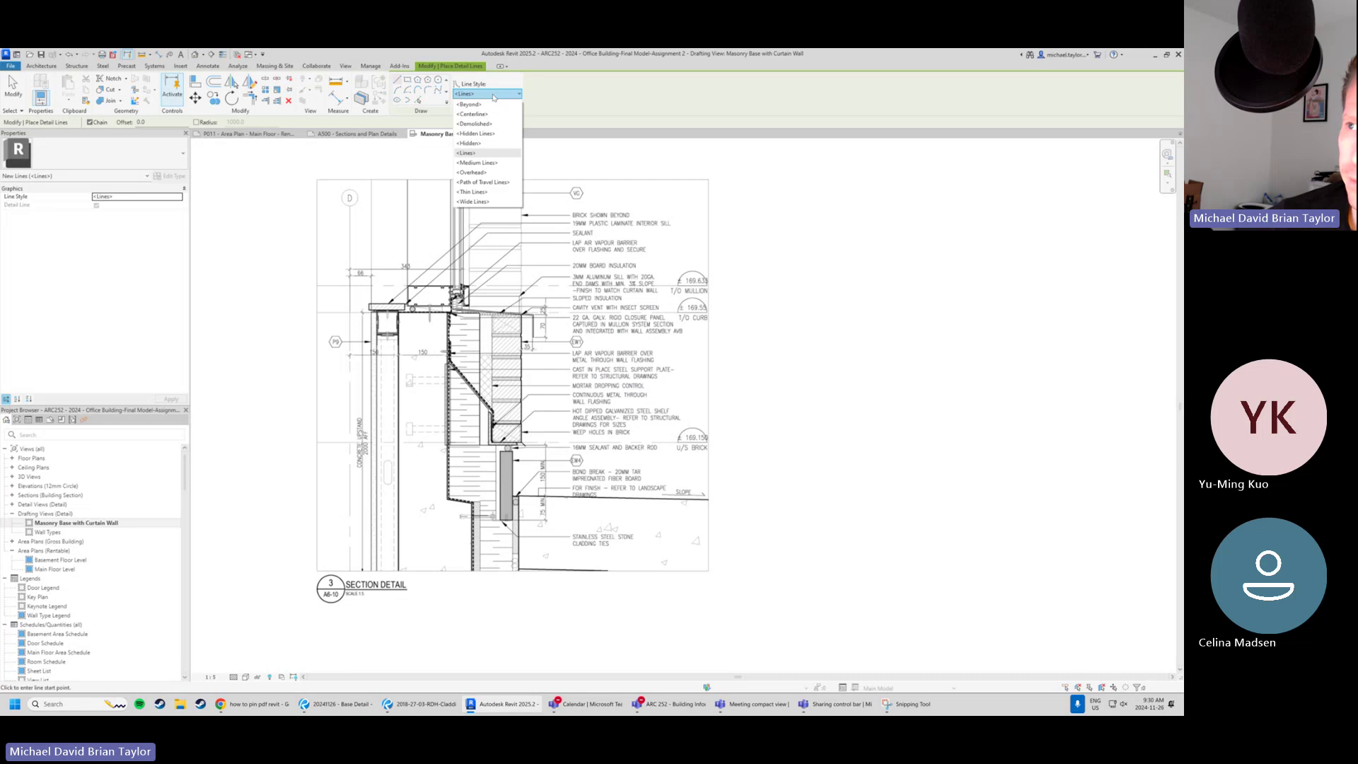
pyautogui.click(472, 114)
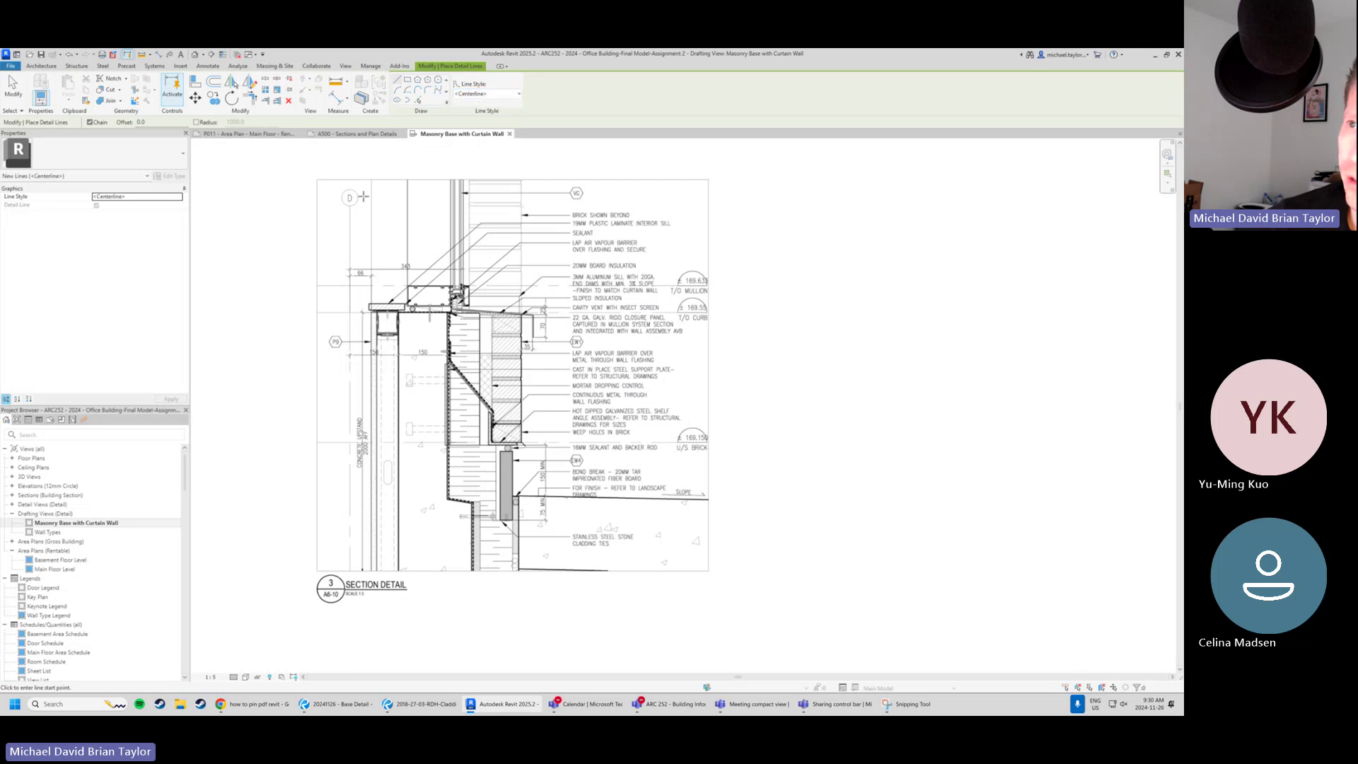
pyautogui.scroll(5, 349, 205)
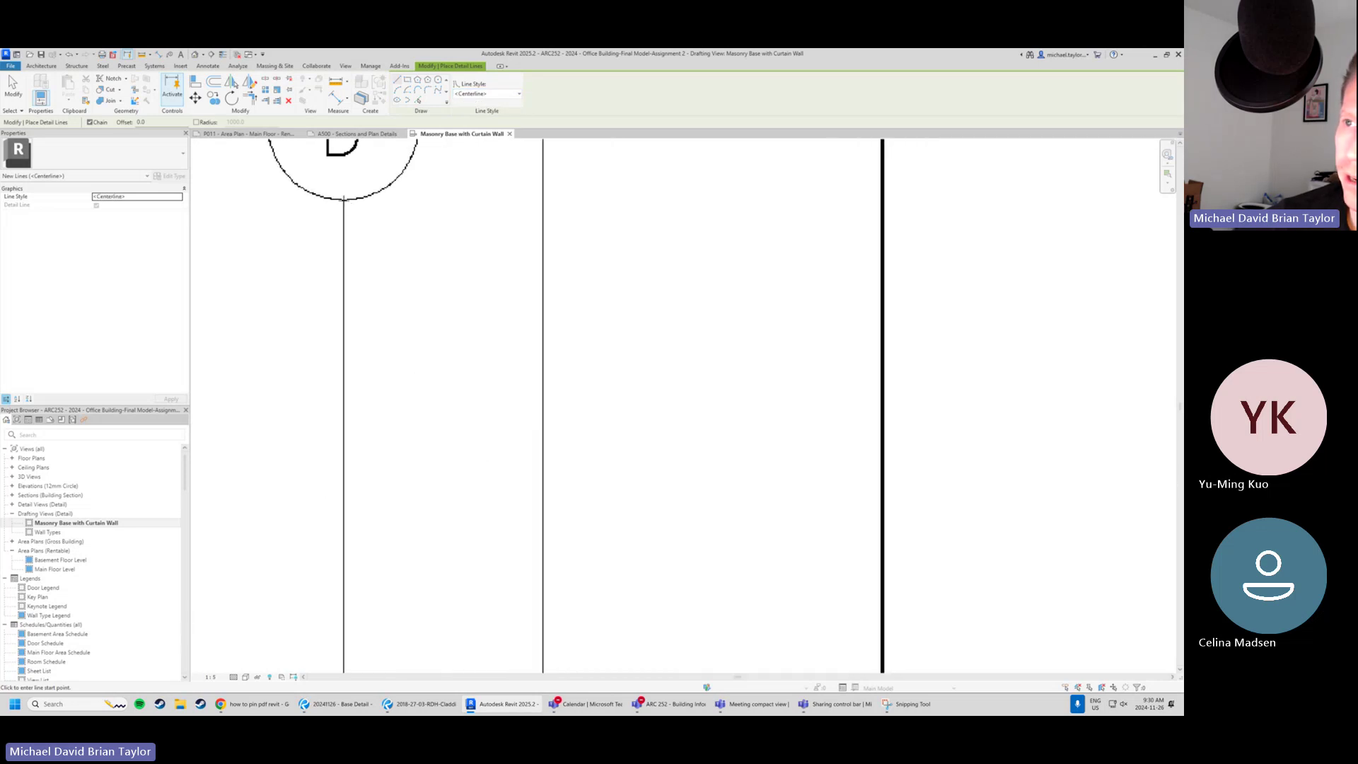
pyautogui.click(343, 200)
pyautogui.scroll(-6, 370, 230)
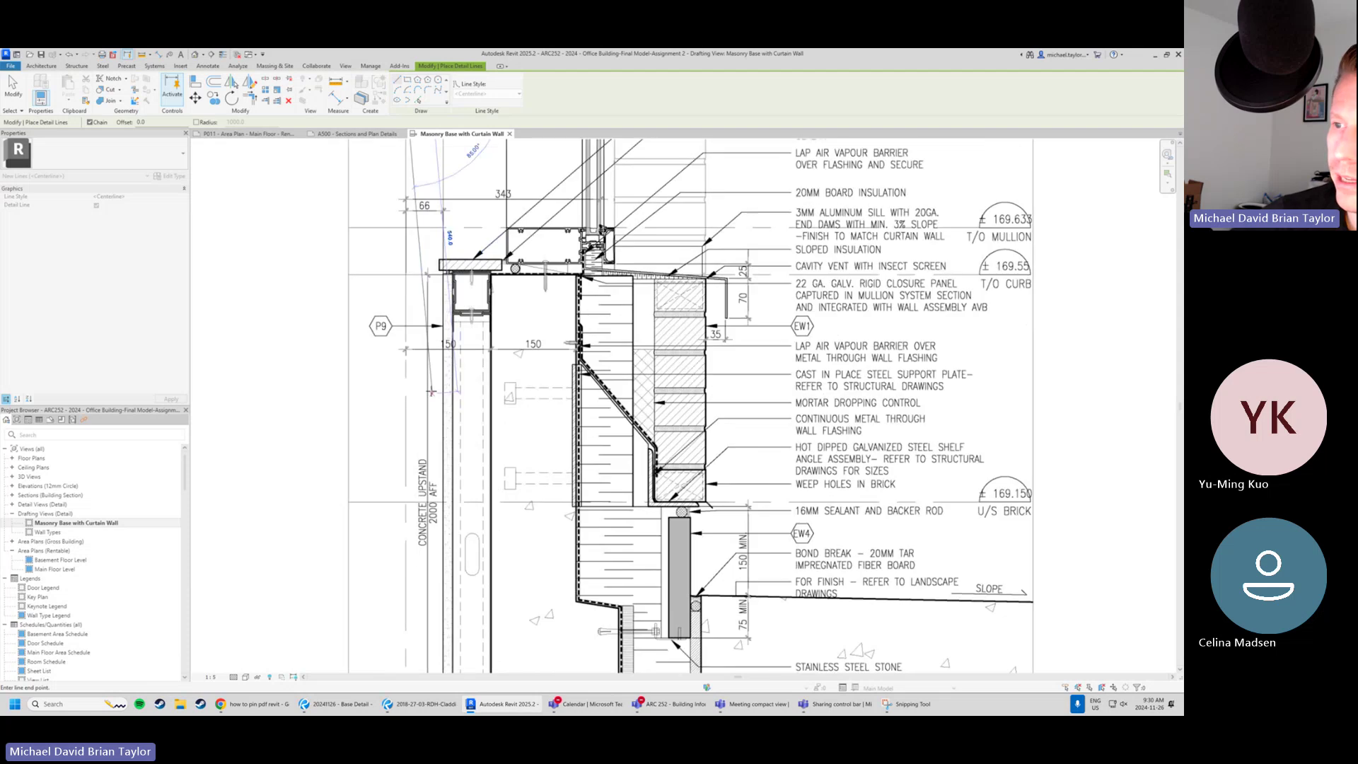
pyautogui.click(413, 609)
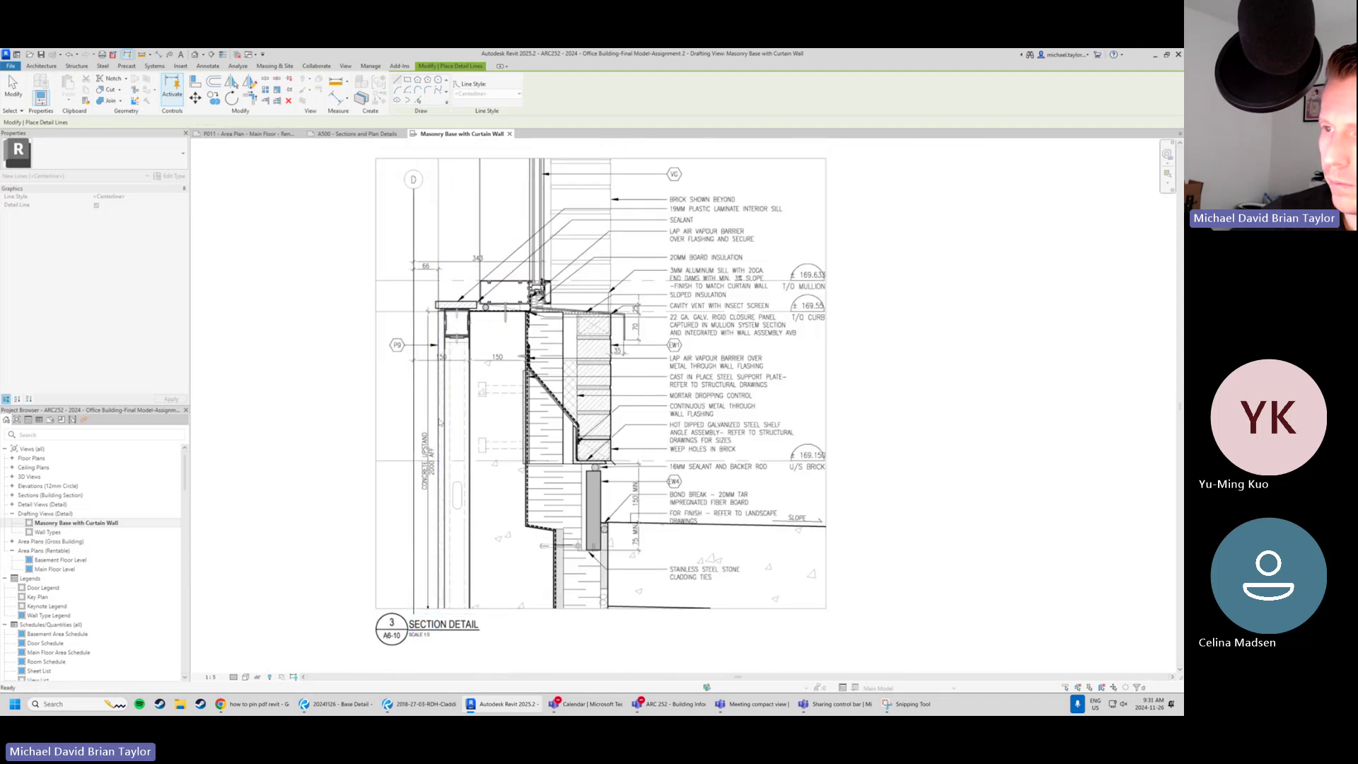
pyautogui.press('Escape')
pyautogui.press('Escape')
pyautogui.click(415, 397)
pyautogui.click(985, 288)
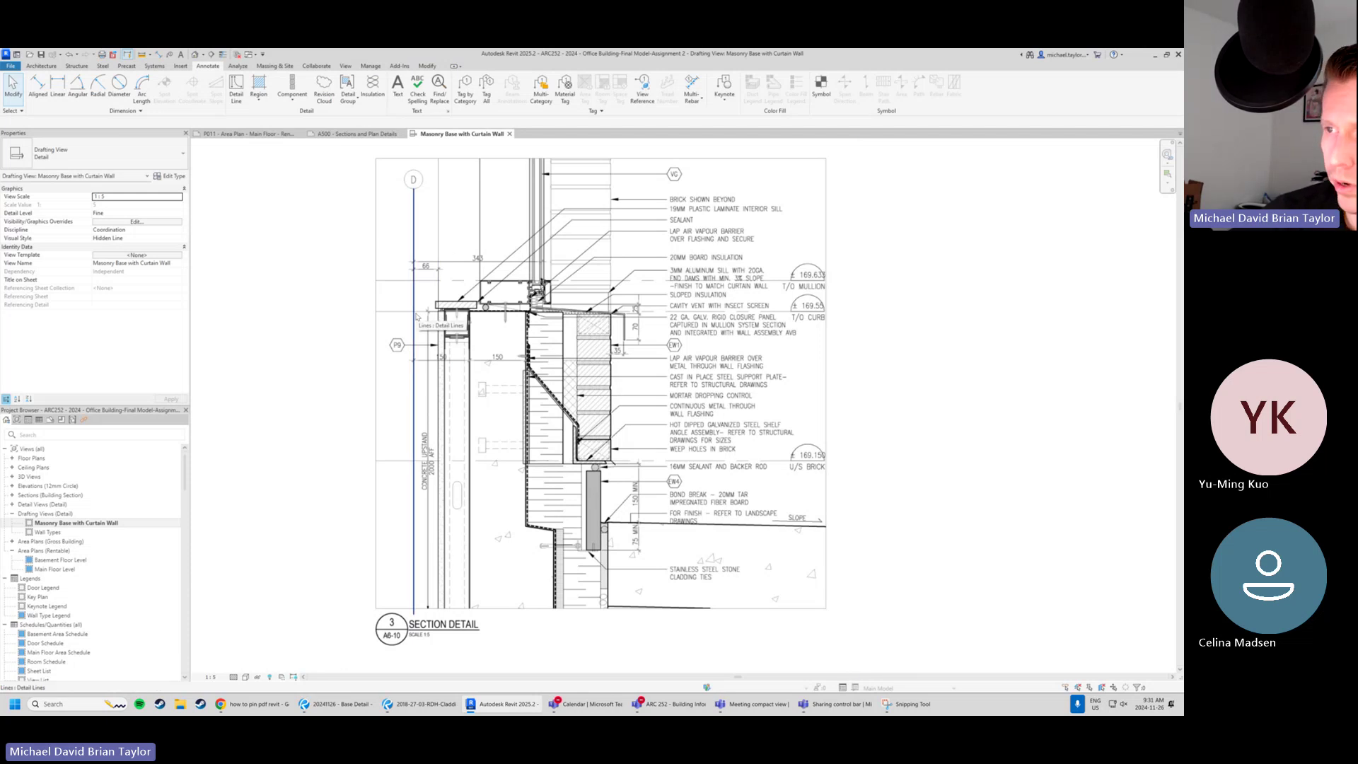
pyautogui.moveTo(523, 334); pyautogui.dragTo(513, 340, button='middle')
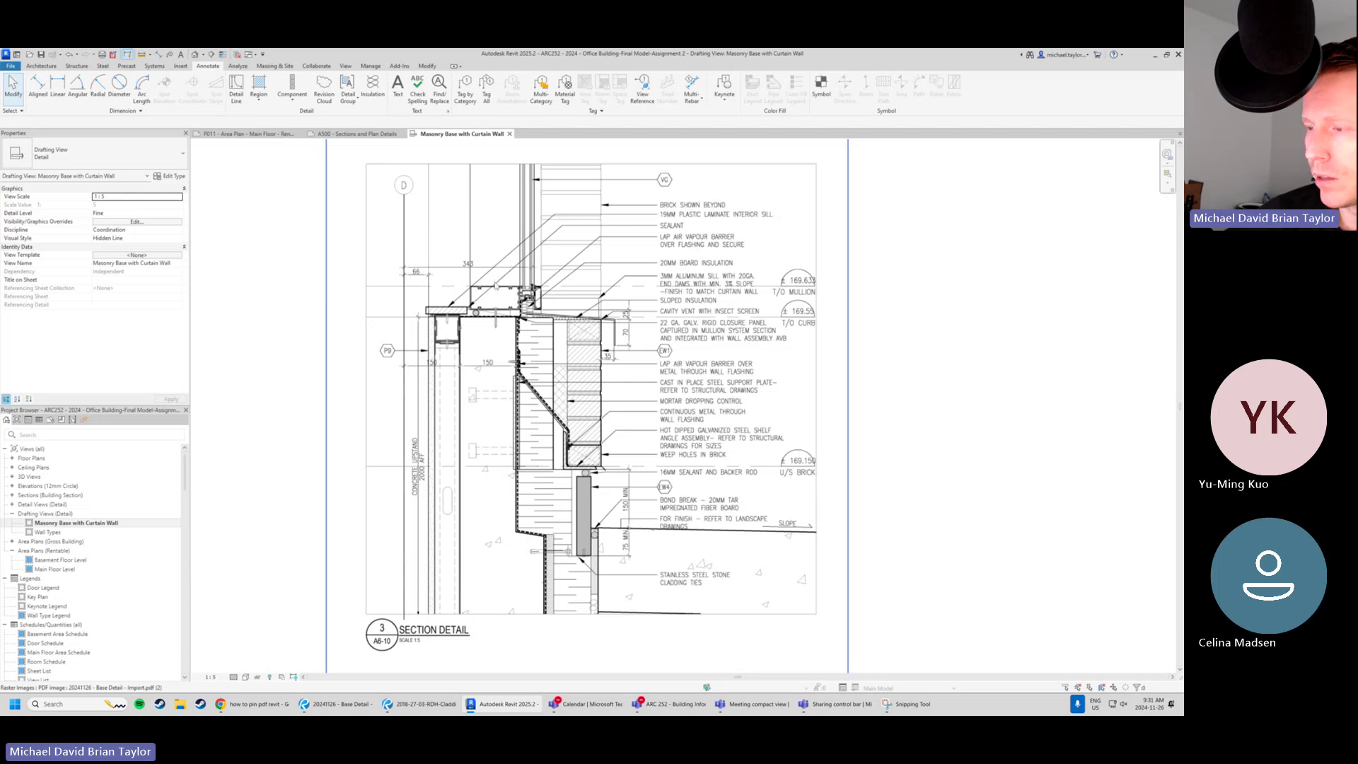
pyautogui.scroll(-2, 451, 301)
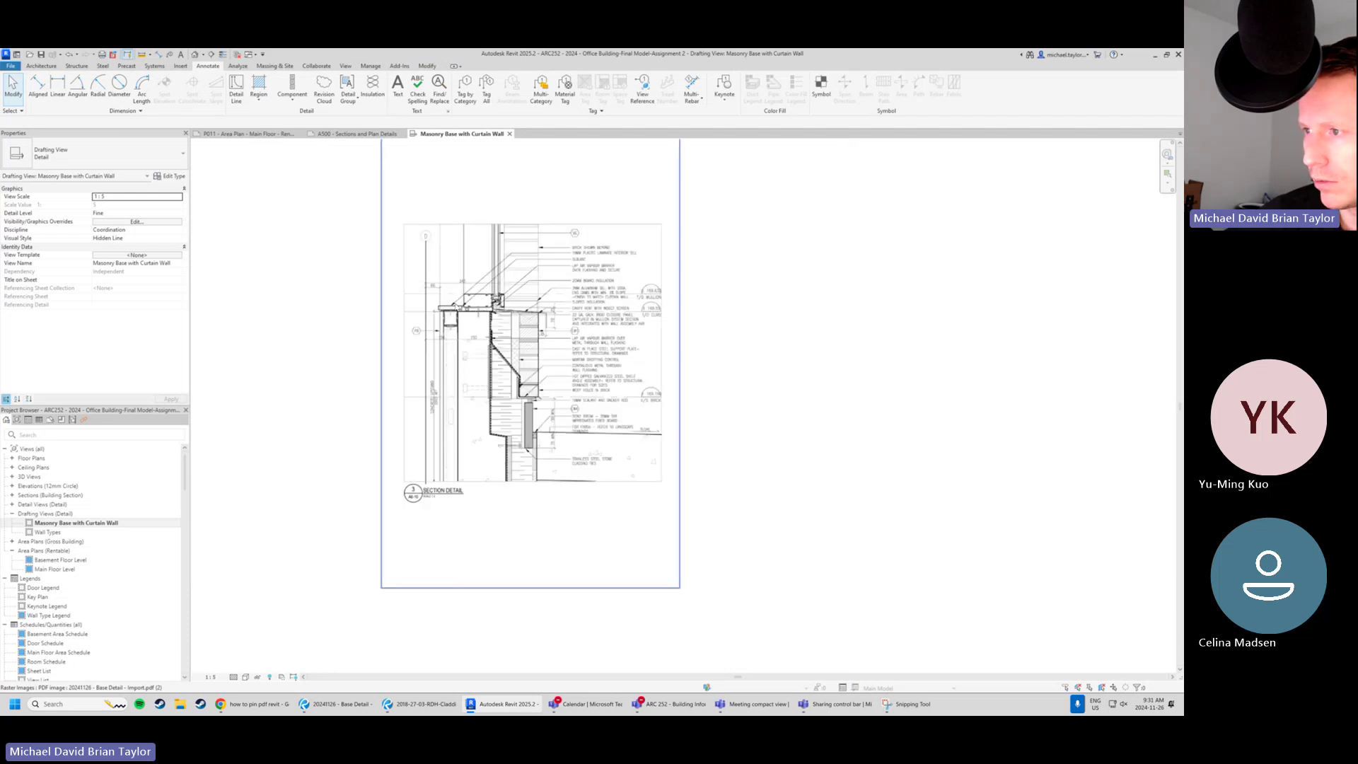
pyautogui.scroll(1, 510, 242)
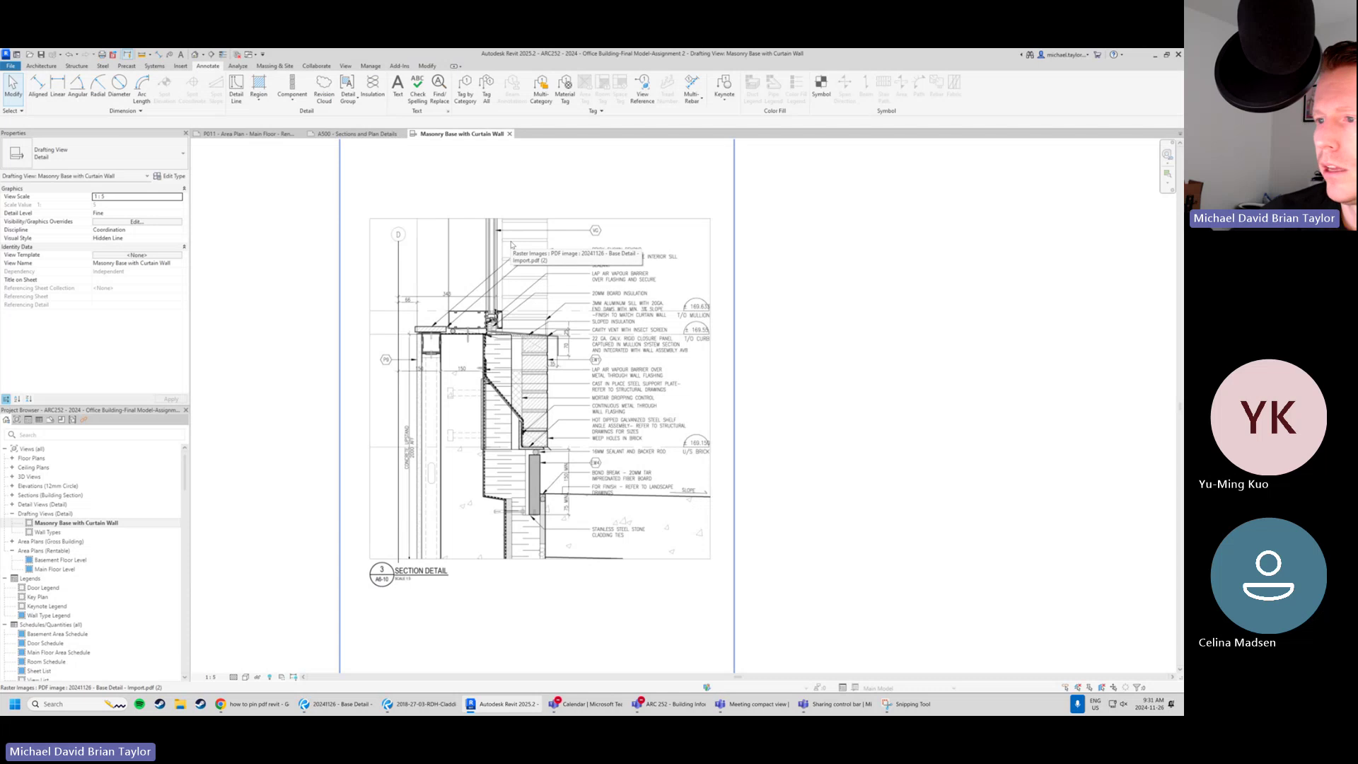
# Trace the grid D bubble with a detail circle of about 25 mm radius in the <Lines> style, and align it with the underlay.
pyautogui.scroll(4, 394, 294)
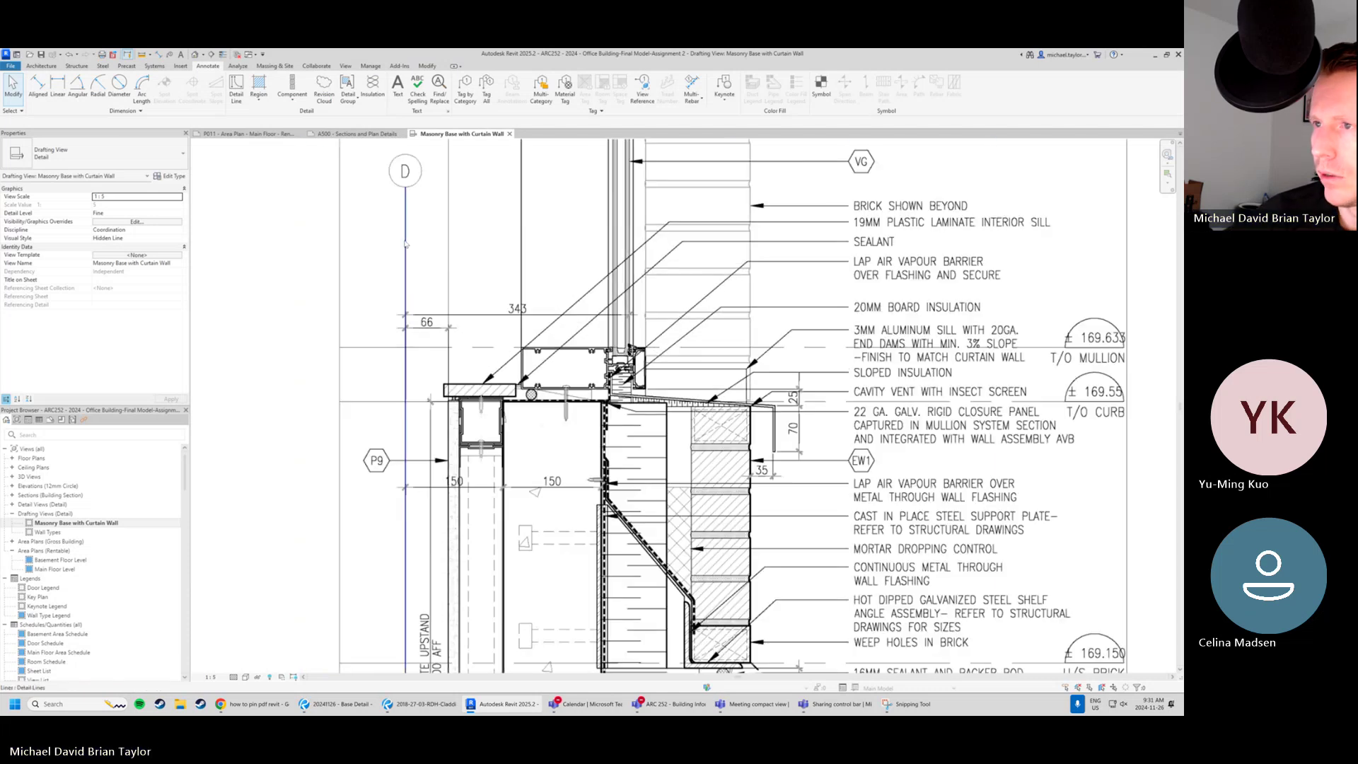
pyautogui.moveTo(430, 202); pyautogui.dragTo(394, 258, button='middle')
pyautogui.click(372, 266)
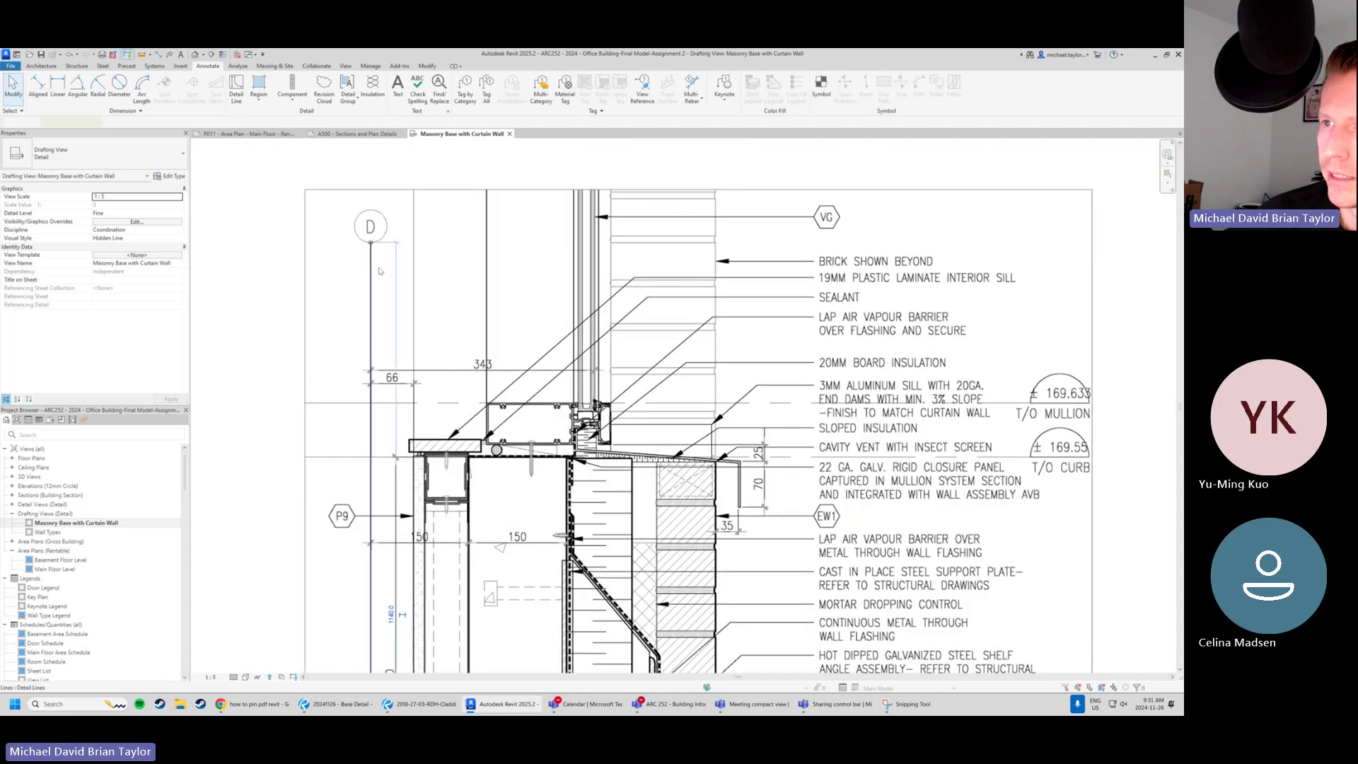
pyautogui.click(320, 277)
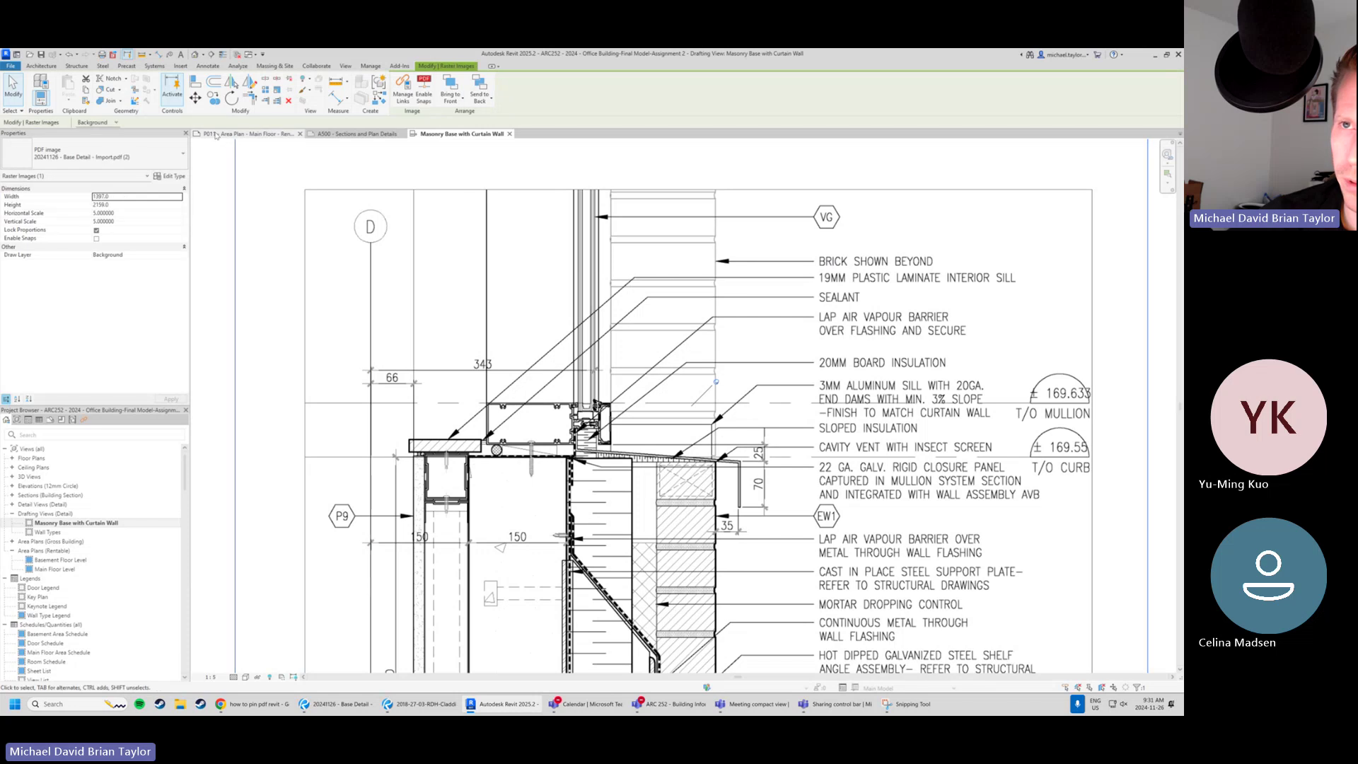
pyautogui.click(207, 66)
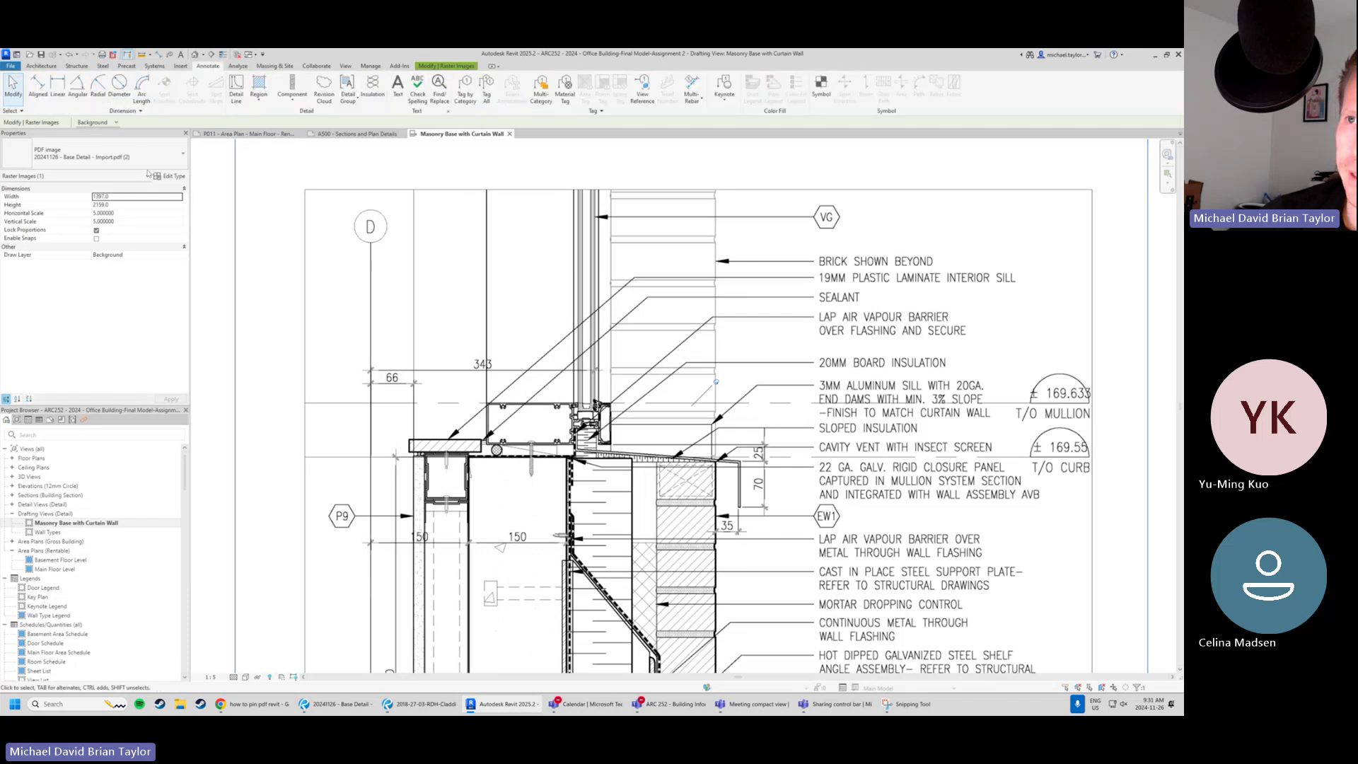
pyautogui.click(216, 89)
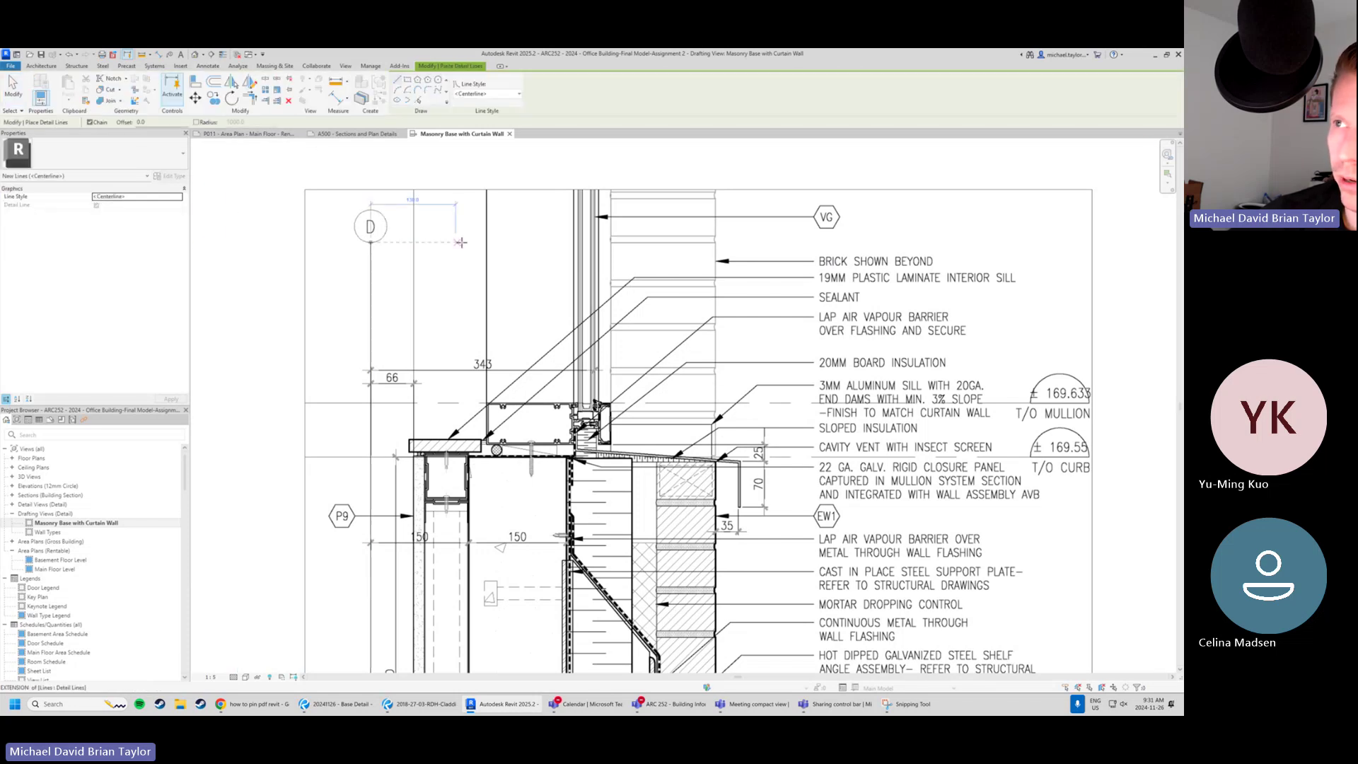
pyautogui.click(487, 93)
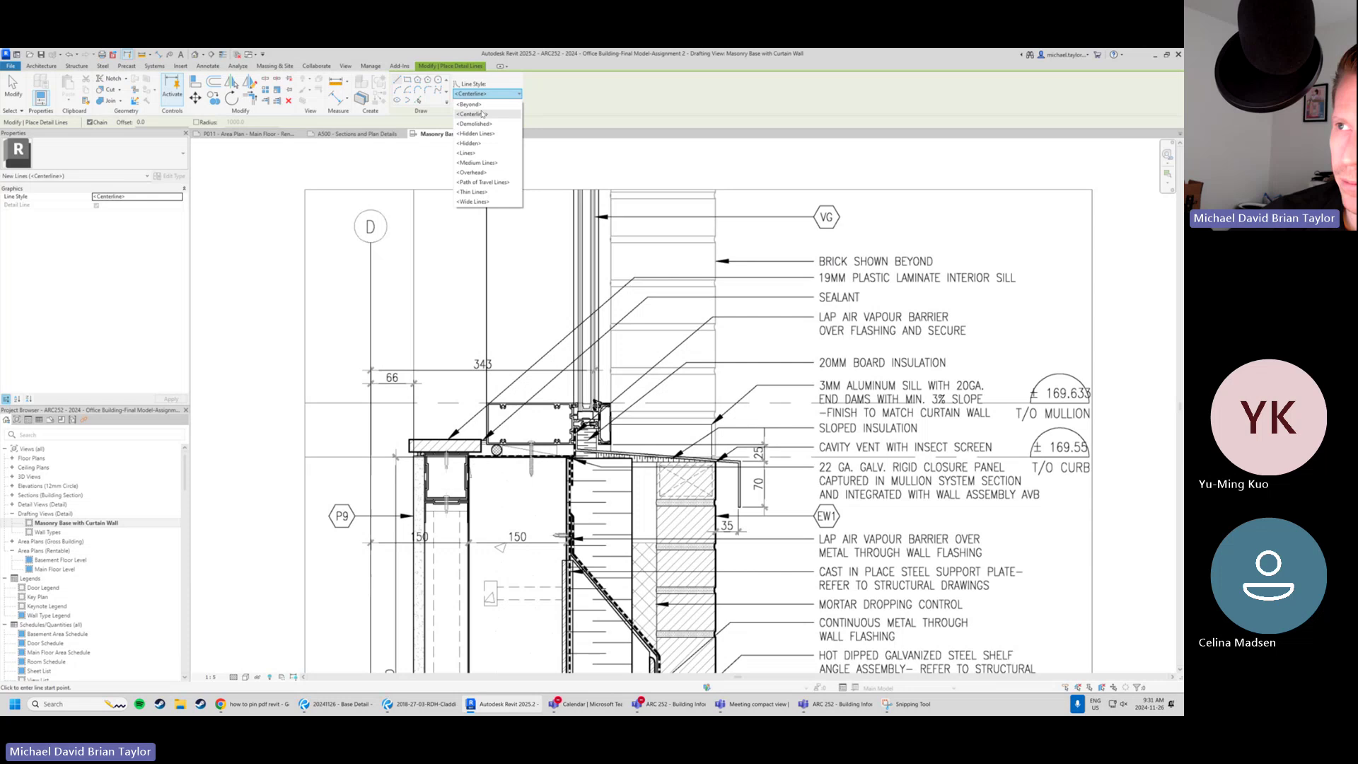
pyautogui.click(468, 153)
pyautogui.scroll(5, 394, 263)
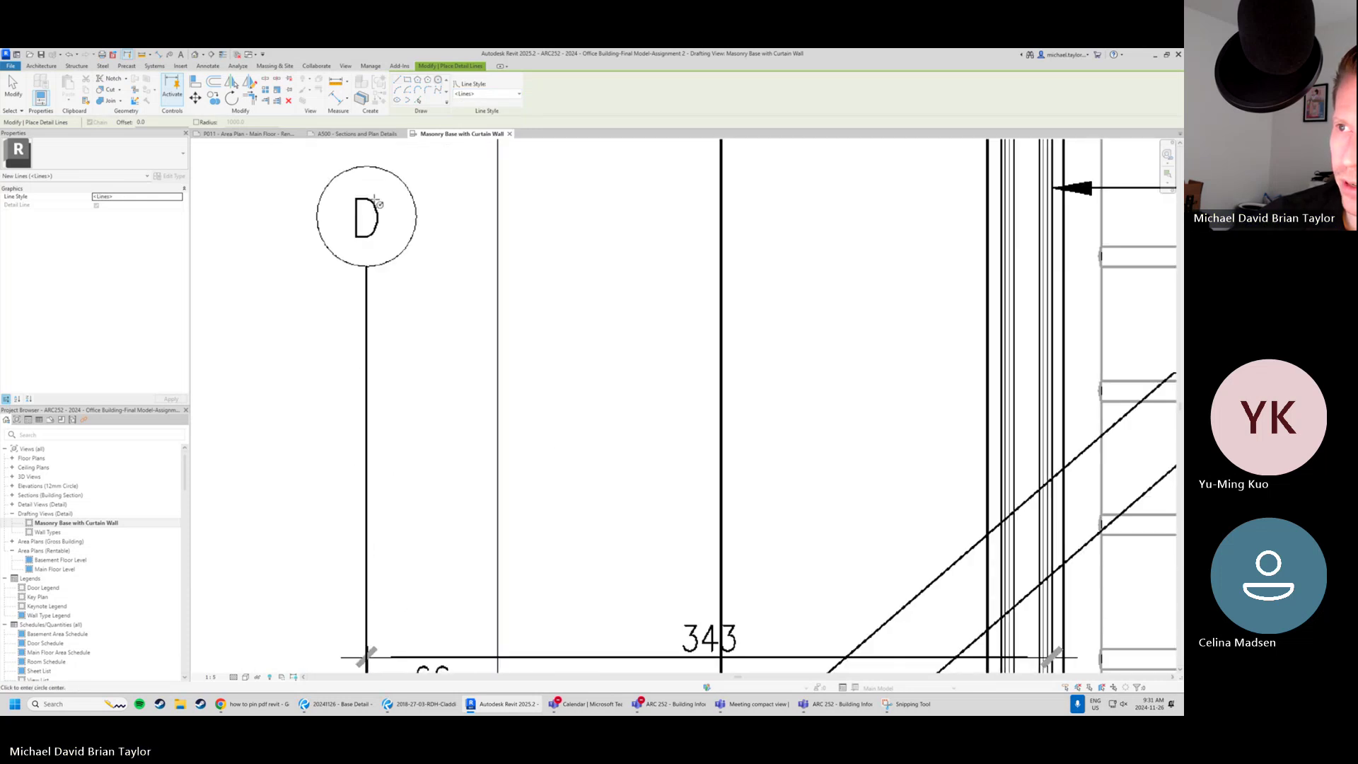
pyautogui.click(364, 234)
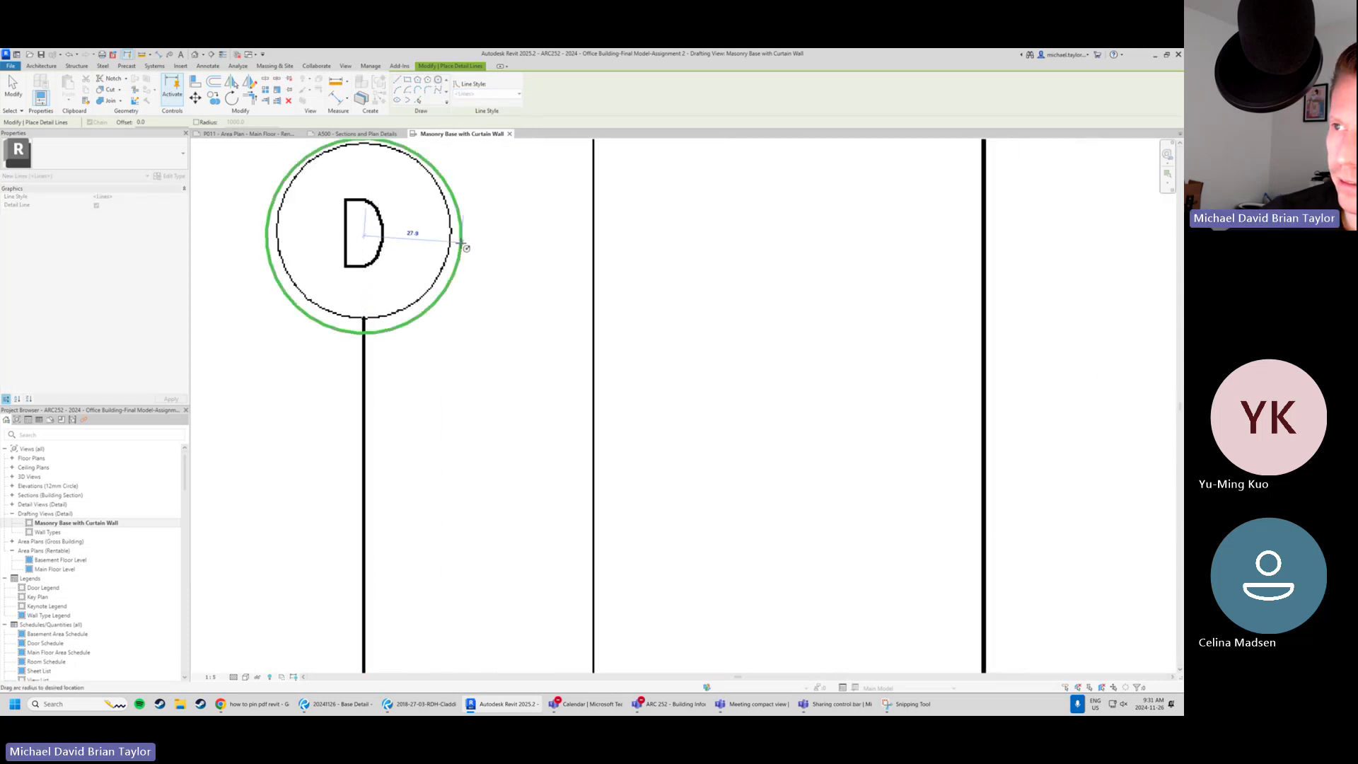
pyautogui.click(450, 237)
pyautogui.press('Escape')
pyautogui.press('Escape')
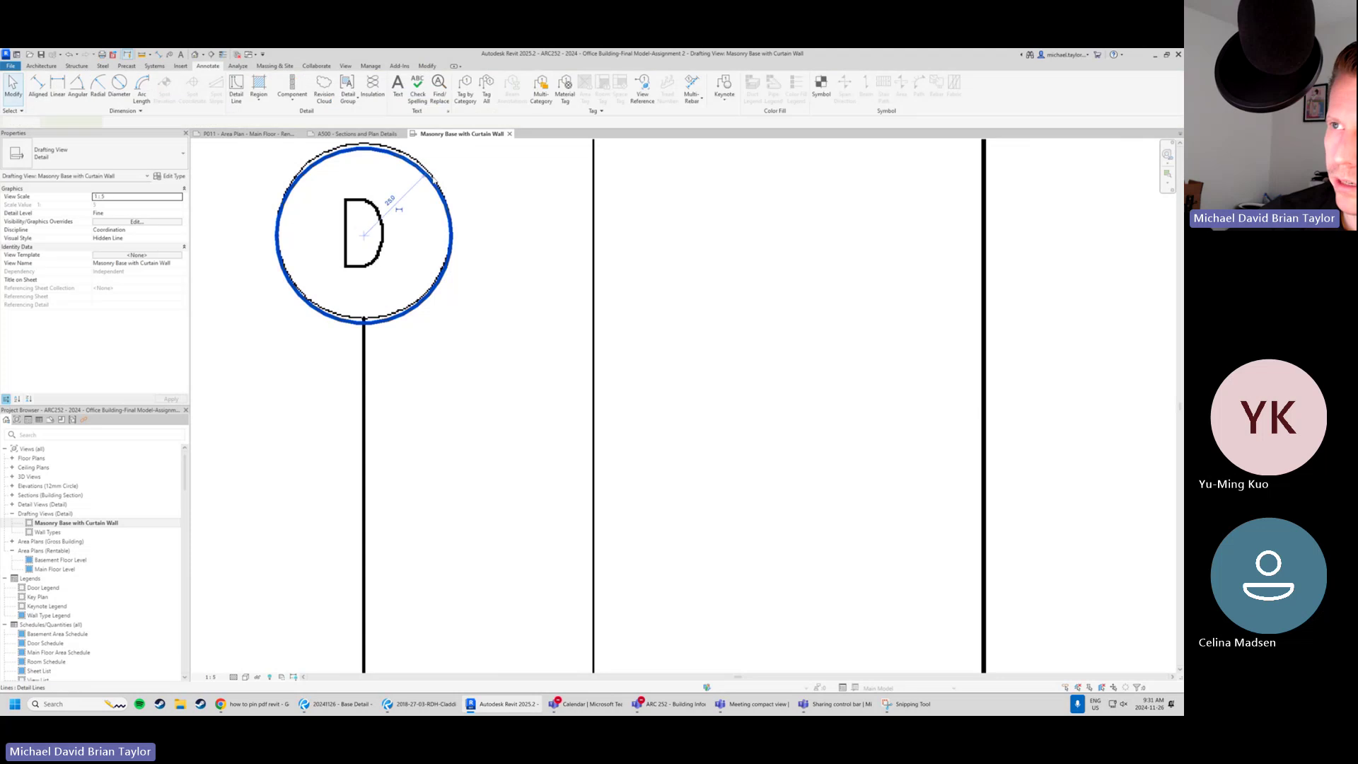
pyautogui.click(428, 170)
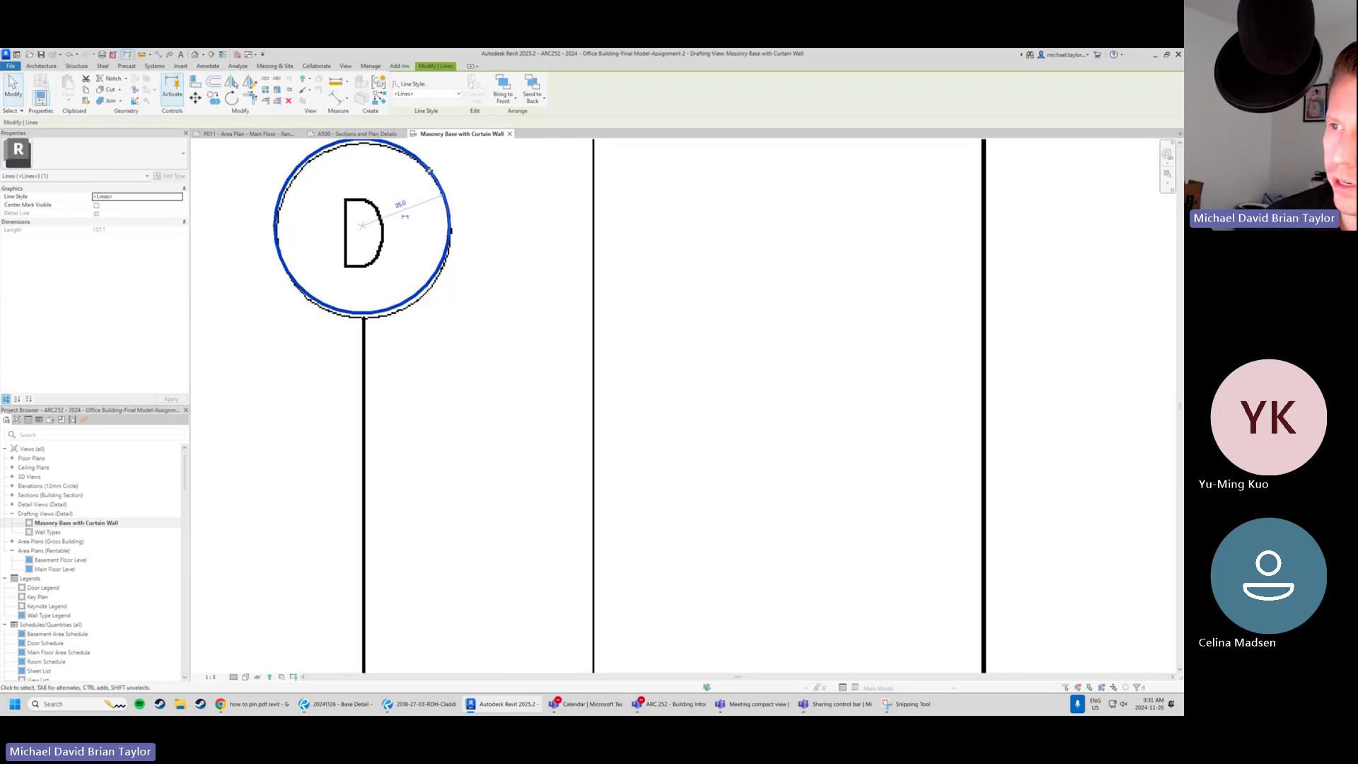
pyautogui.click(457, 331)
# Place a text note reading "D" in the 2.5mm Arial type at the traced grid bubble.
pyautogui.press('t')
pyautogui.press('x')
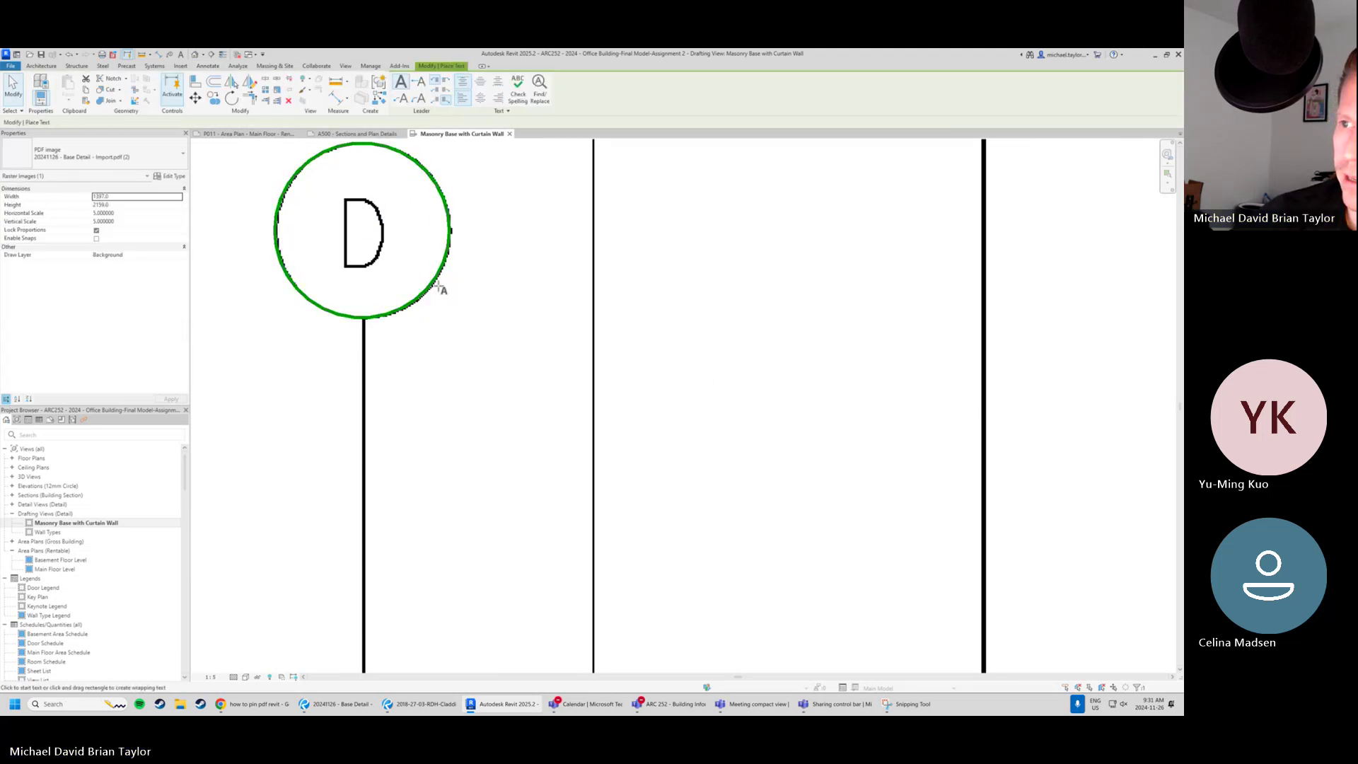
pyautogui.click(370, 265)
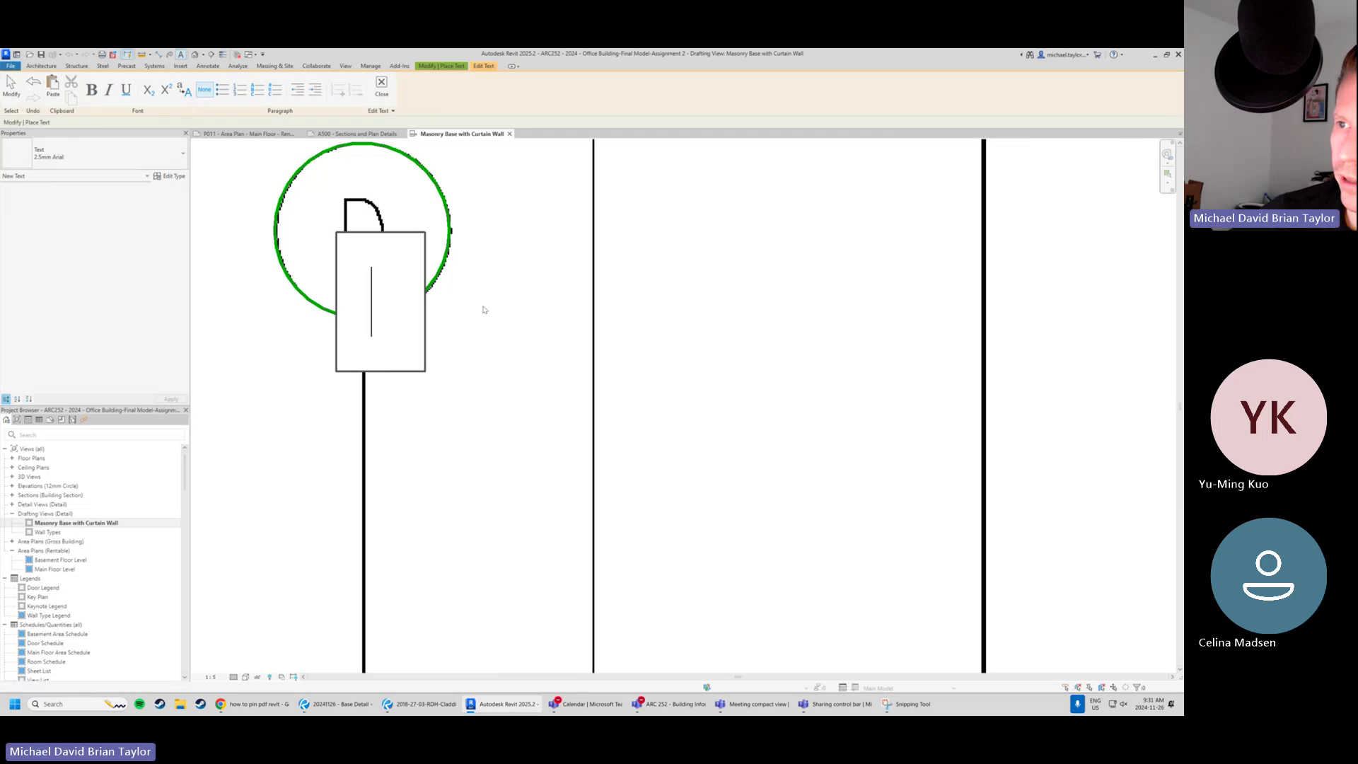
pyautogui.write('D')
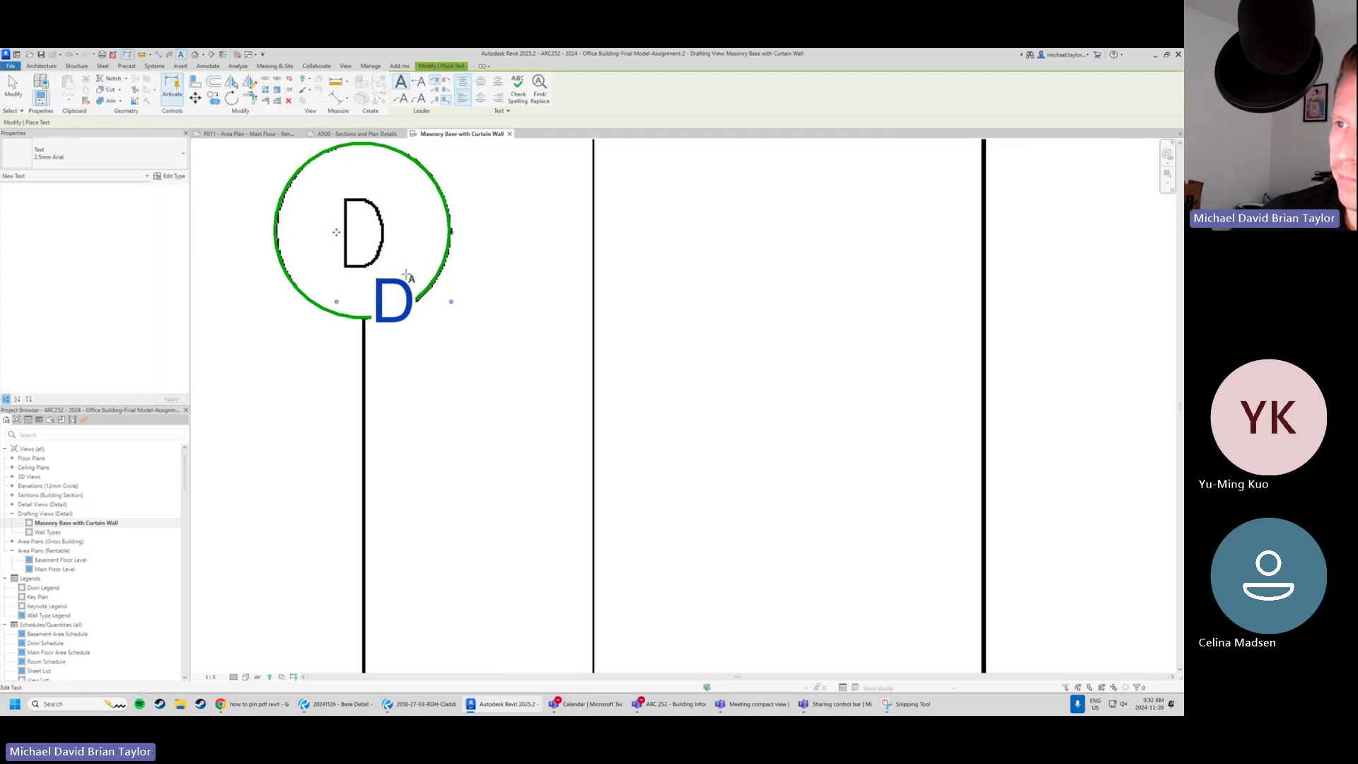
pyautogui.click(408, 275)
pyautogui.press('Escape')
pyautogui.press('Escape')
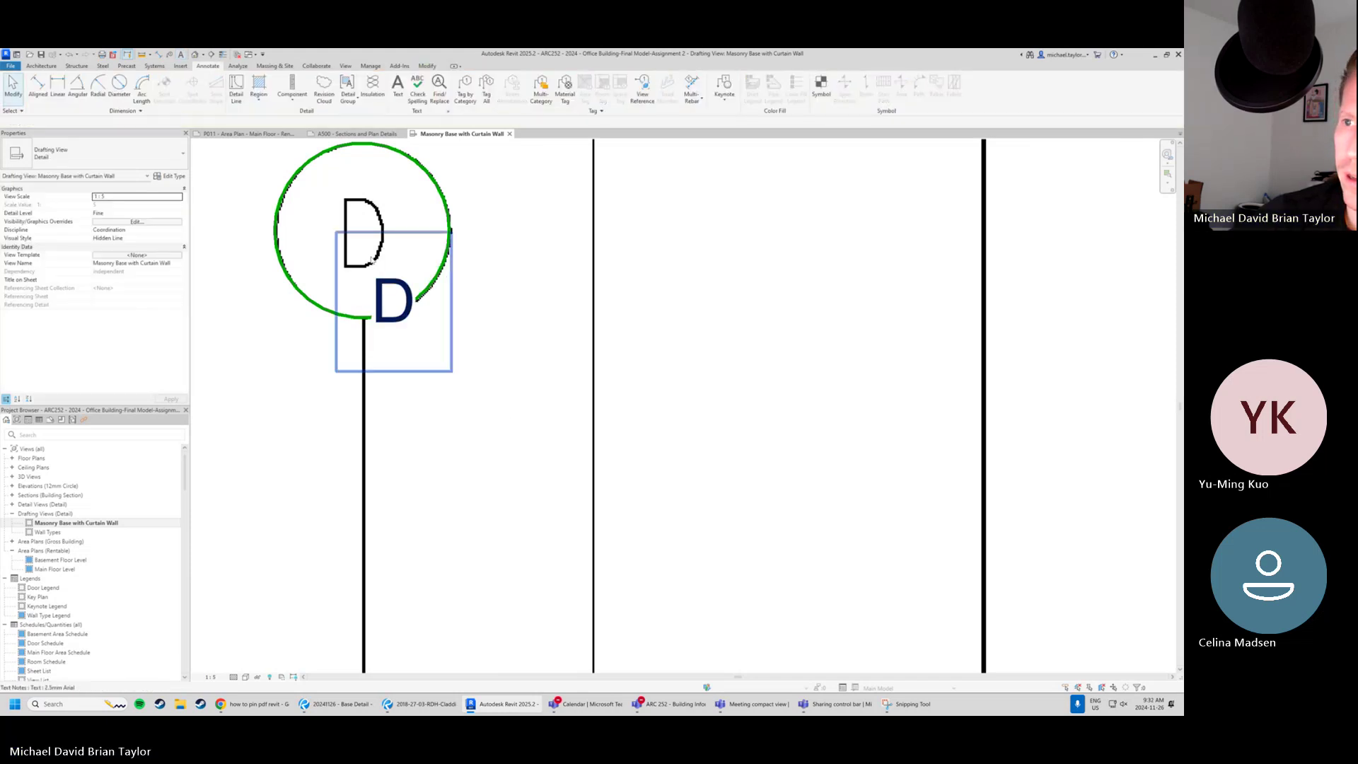
pyautogui.doubleClick(413, 253)
pyautogui.press('Escape')
pyautogui.doubleClick(394, 234)
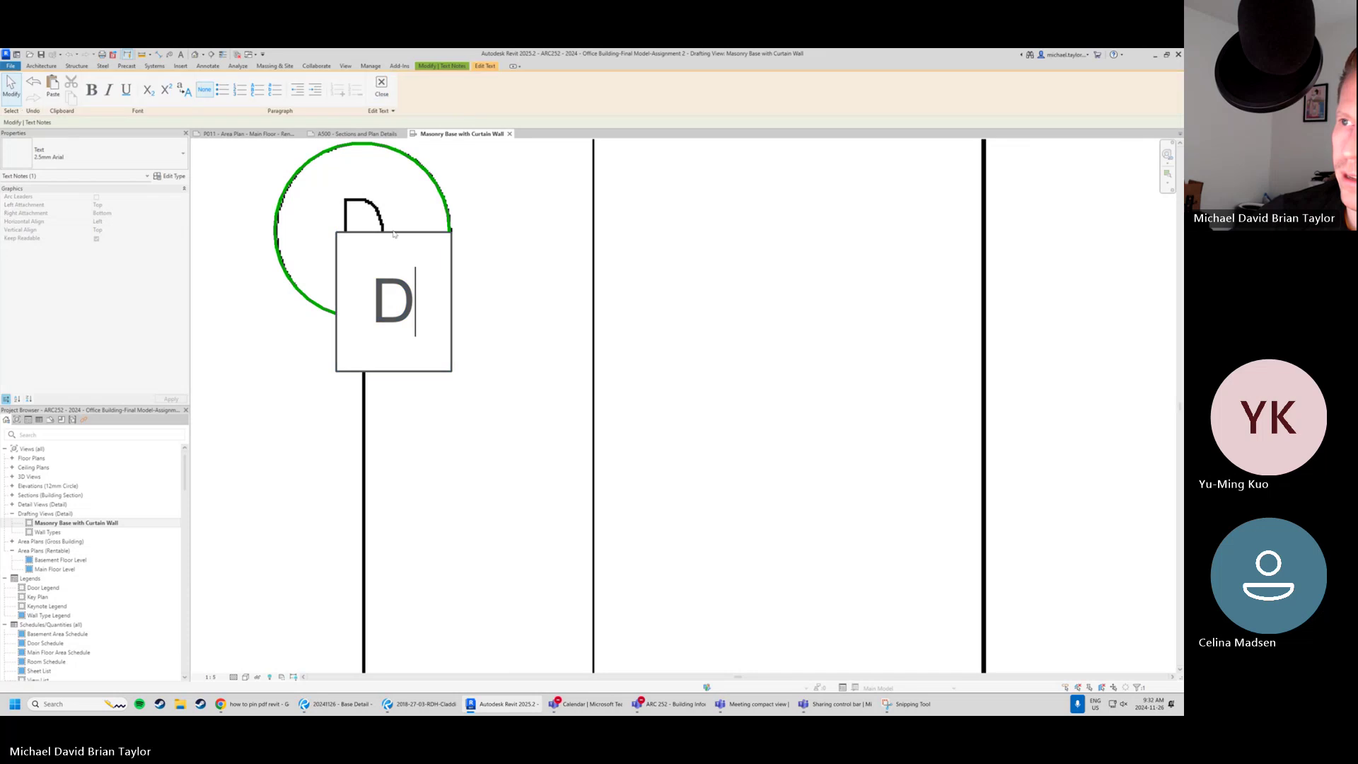
pyautogui.moveTo(374, 290); pyautogui.dragTo(519, 379)
pyautogui.click(518, 380)
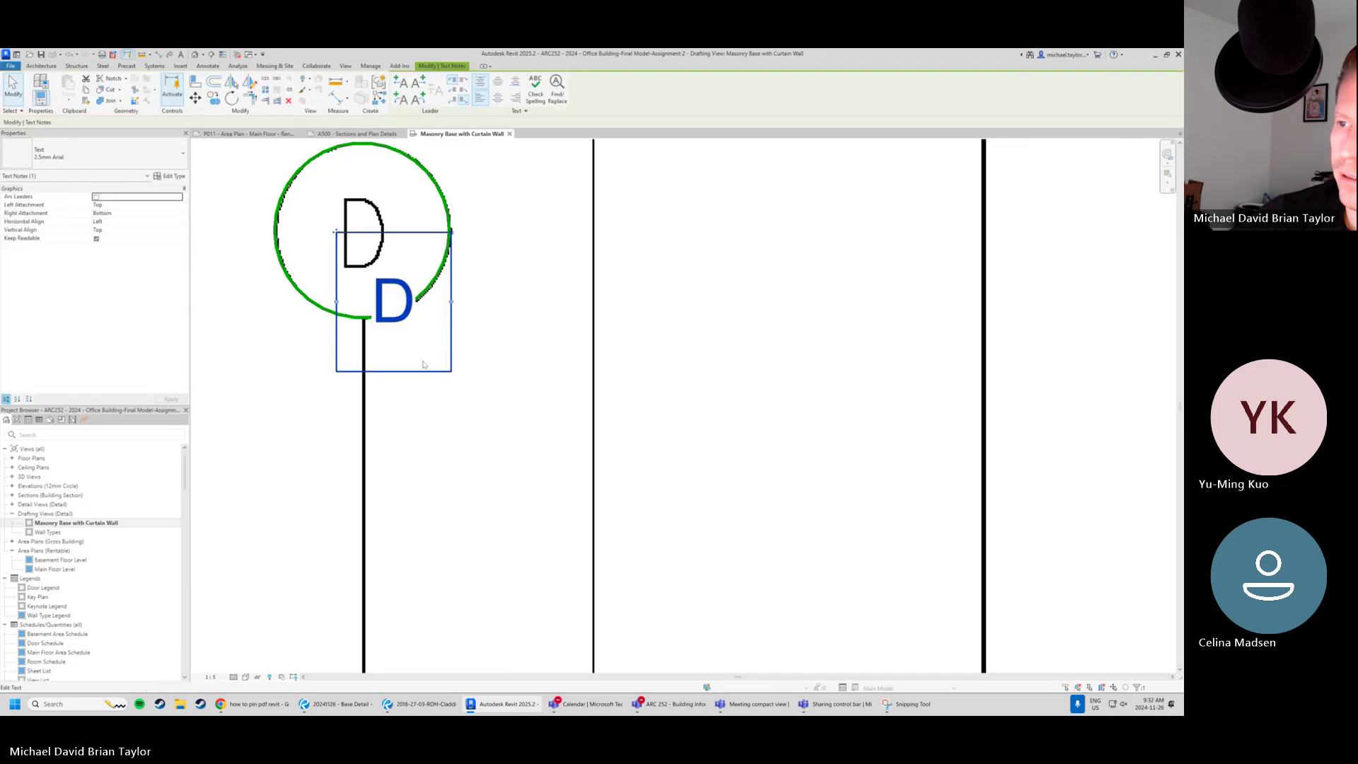
pyautogui.click(432, 387)
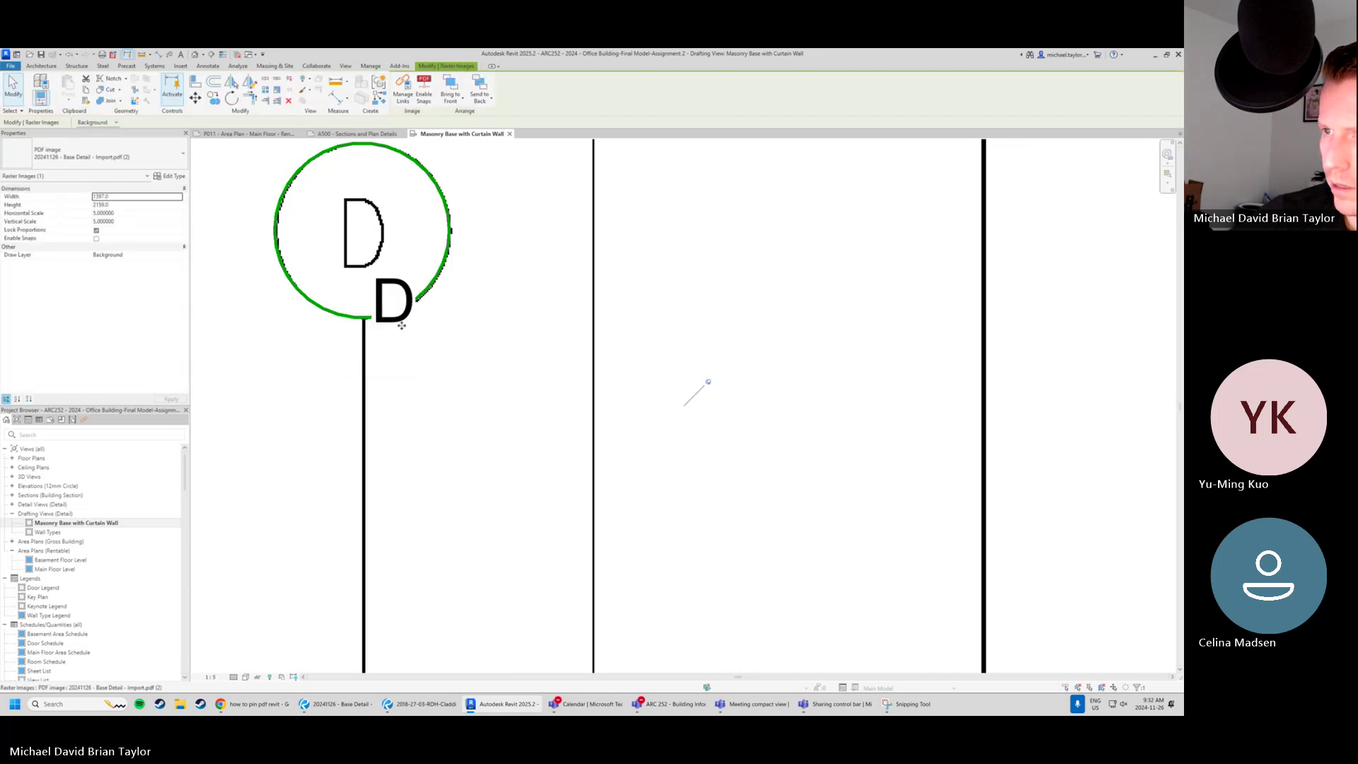
pyautogui.scroll(-8, 397, 305)
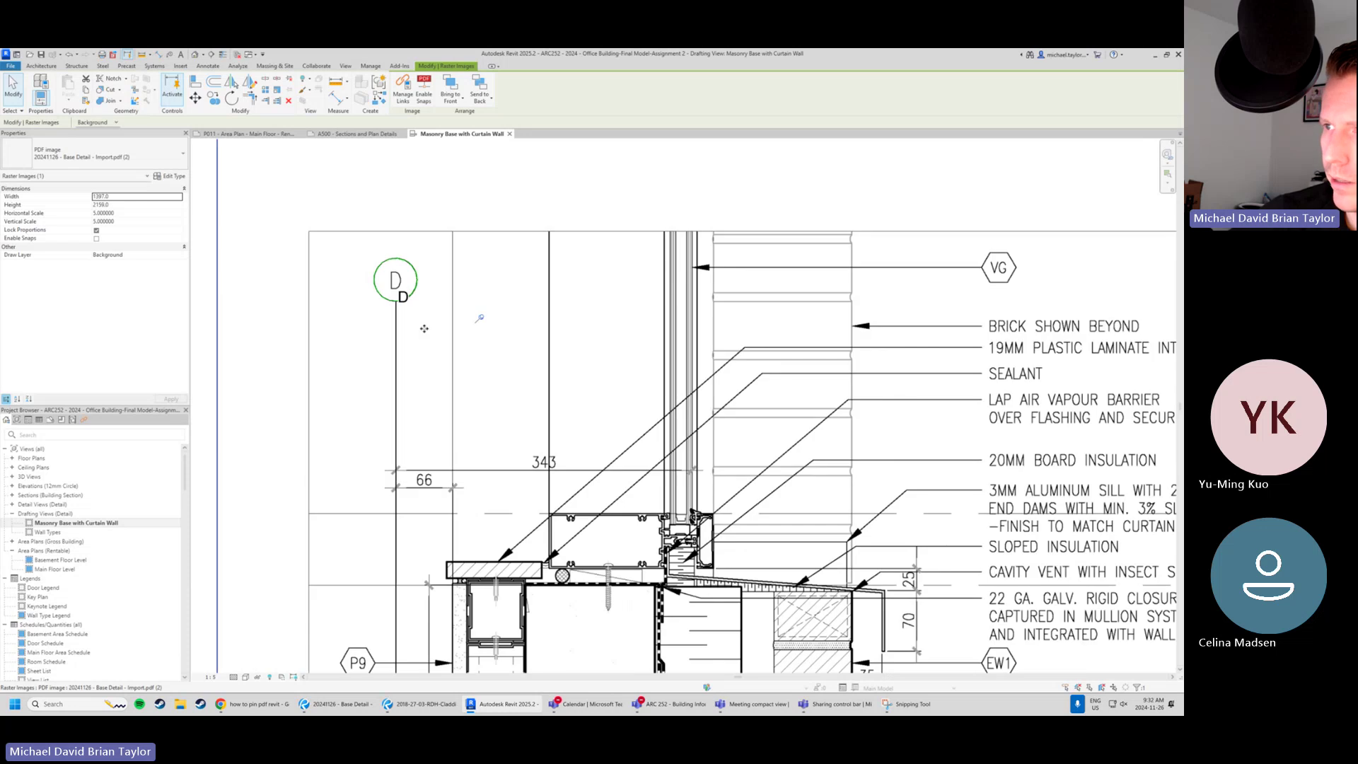
pyautogui.scroll(5, 400, 312)
pyautogui.scroll(-5, 442, 311)
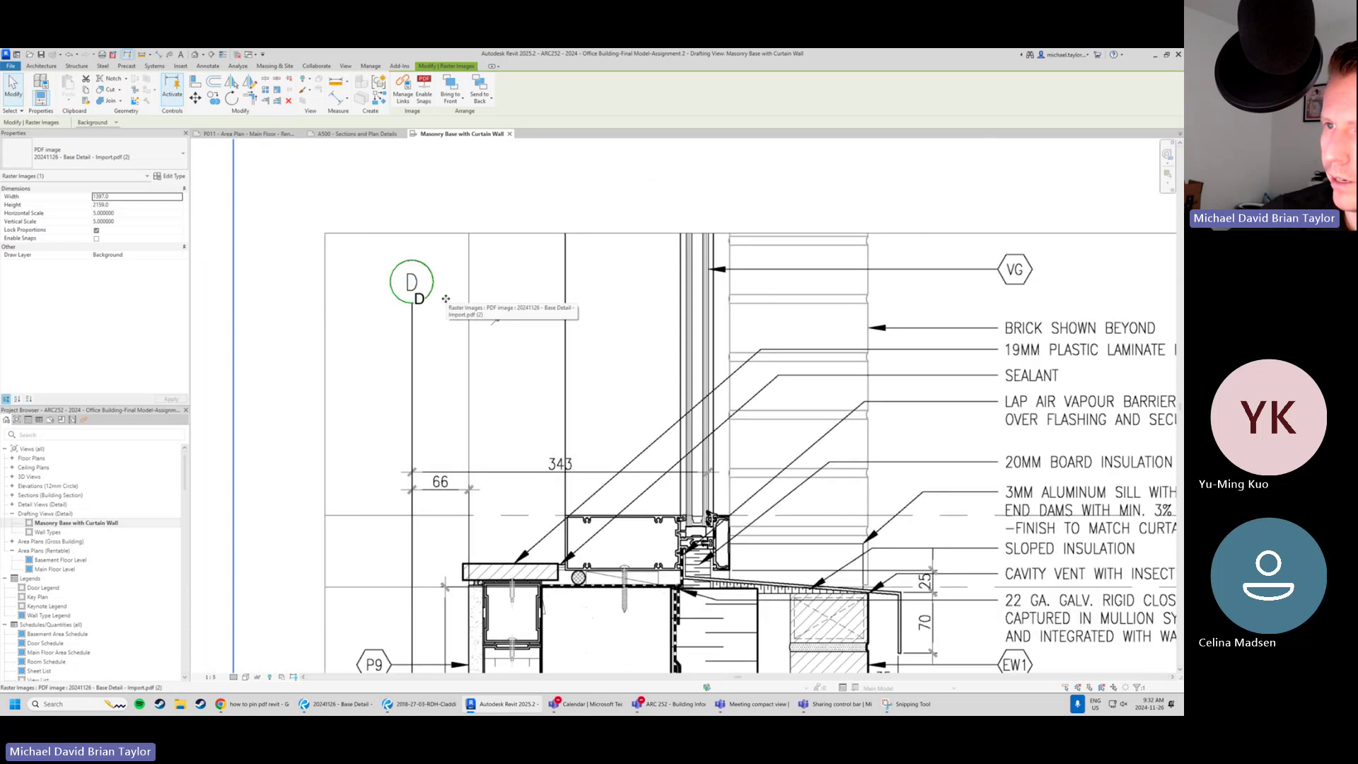
pyautogui.scroll(8, 443, 311)
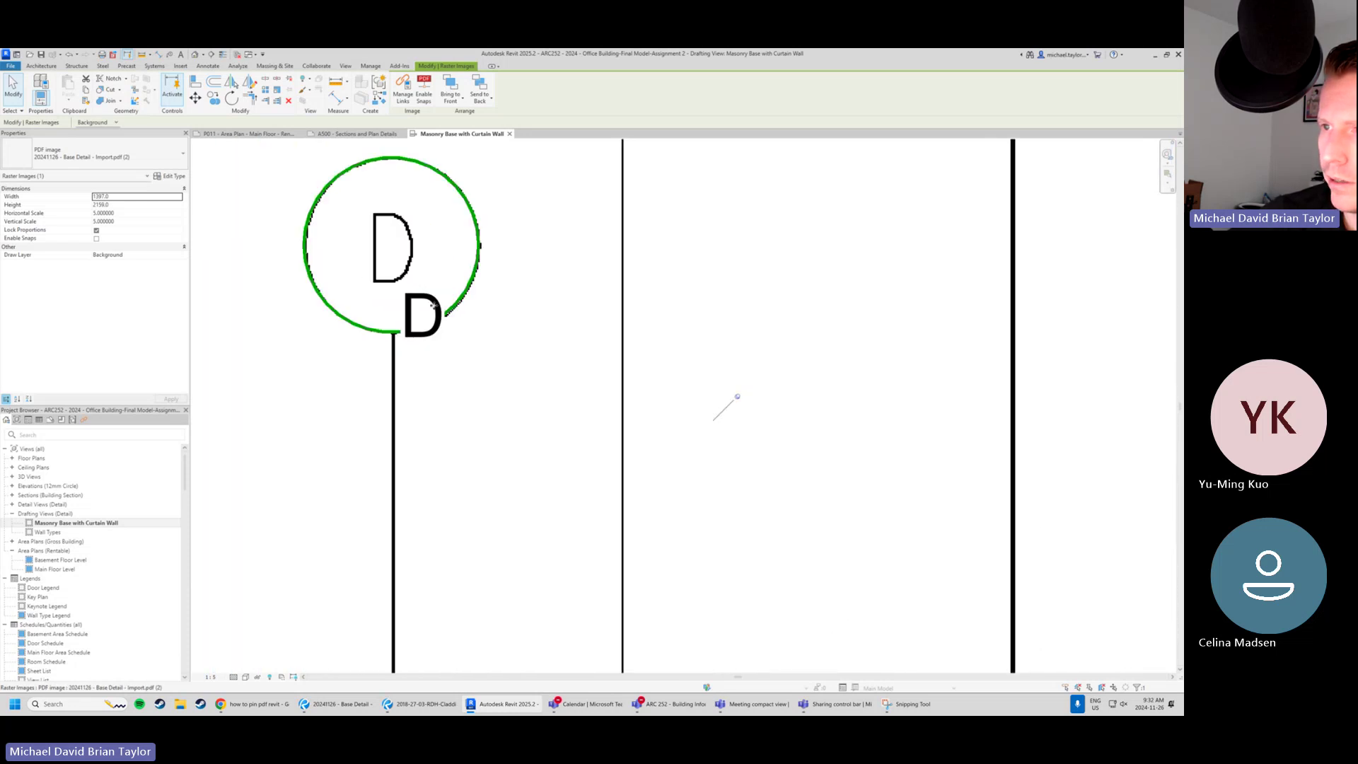
# Move the "D" text note up into the centre of the traced grid bubble, over the underlay letter.
pyautogui.click(421, 302)
pyautogui.doubleClick(420, 303)
pyautogui.press('Escape')
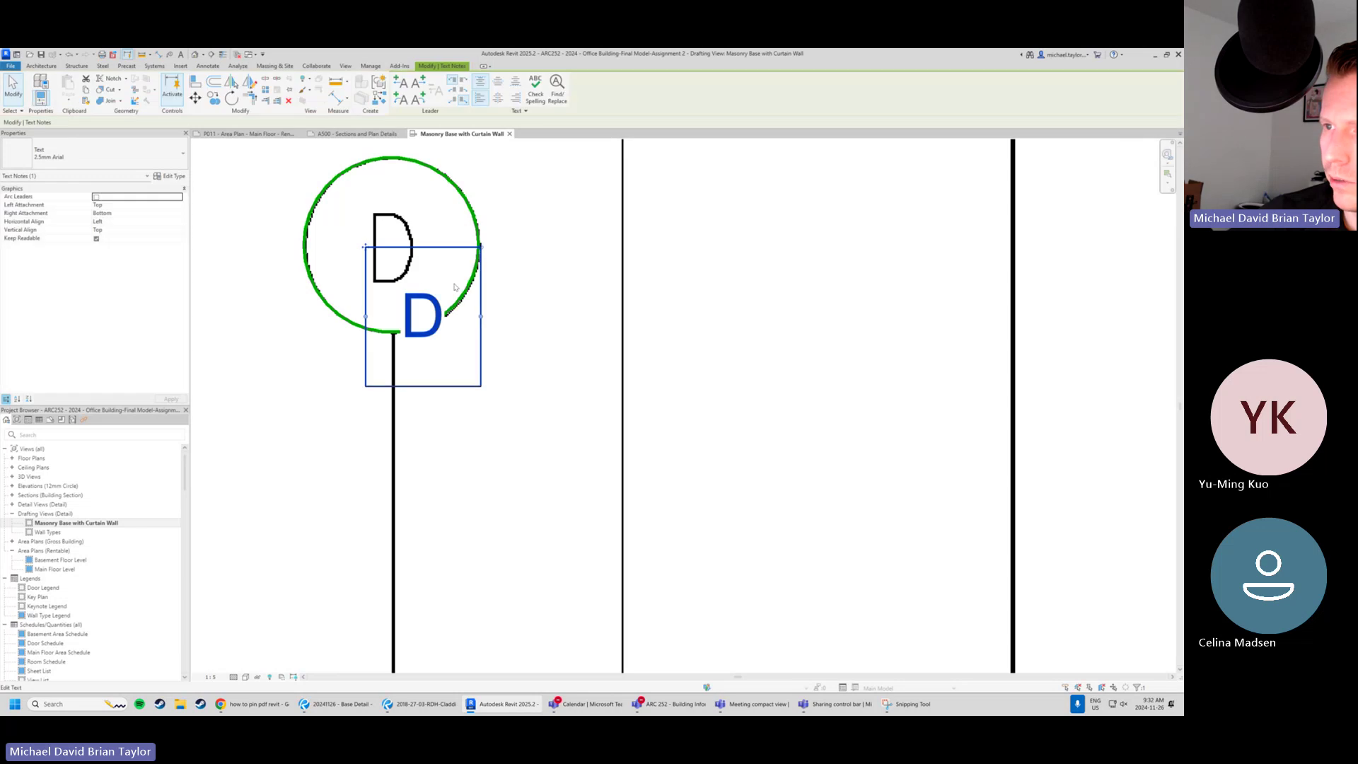
pyautogui.moveTo(365, 247); pyautogui.dragTo(337, 182)
pyautogui.click(358, 300)
# Examine the underlay detail from the grid D bubble down to the section title, including its level lines, P9 tag and wall dimensions.
pyautogui.scroll(-8, 358, 300)
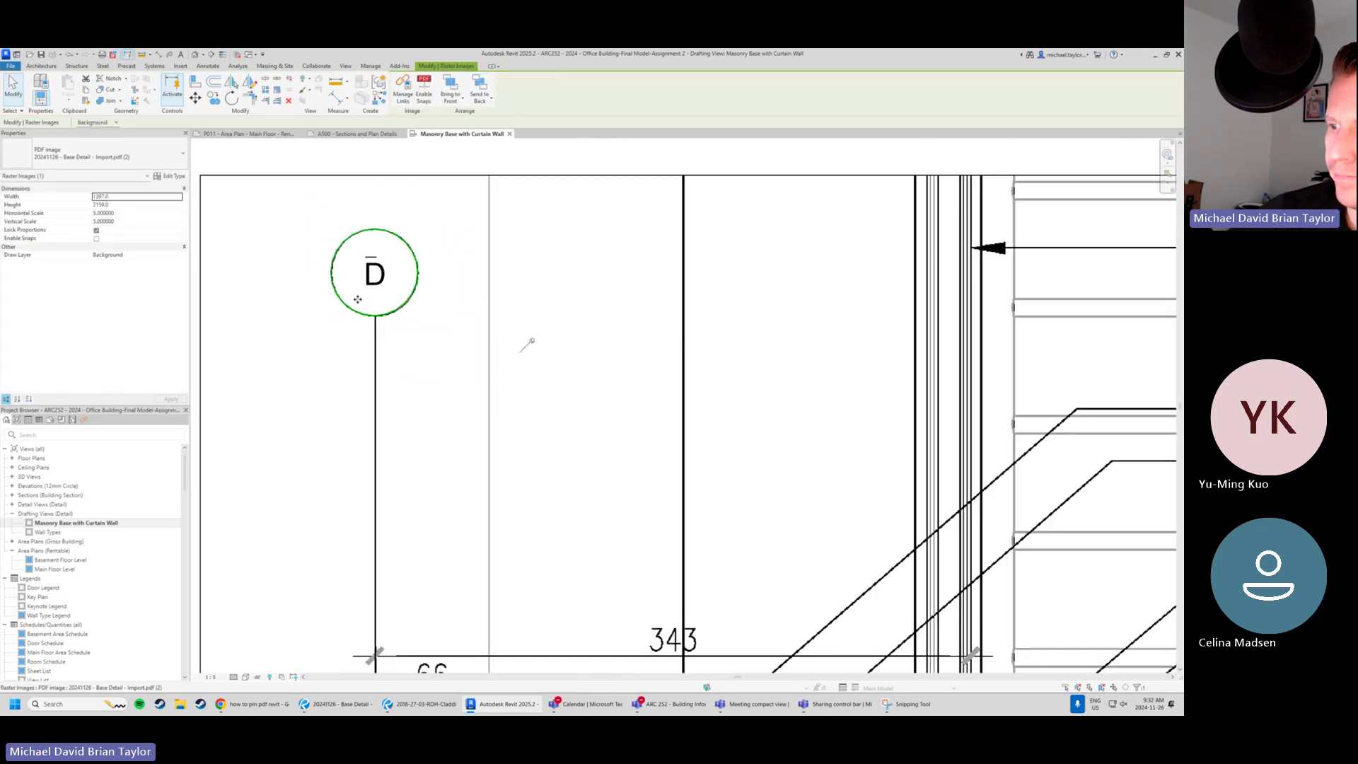
pyautogui.scroll(-4, 578, 359)
pyautogui.moveTo(667, 472); pyautogui.dragTo(569, 314, button='middle')
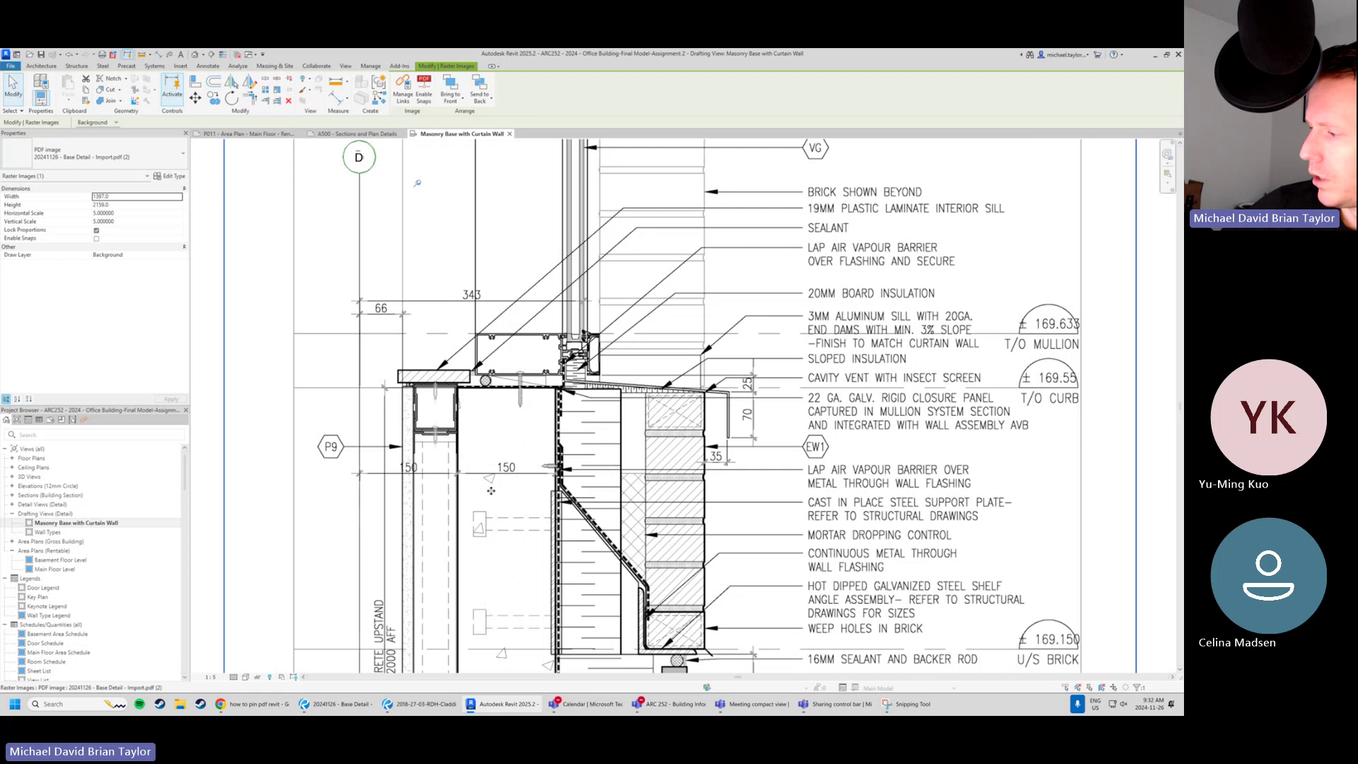
pyautogui.moveTo(512, 565); pyautogui.dragTo(501, 281, button='middle')
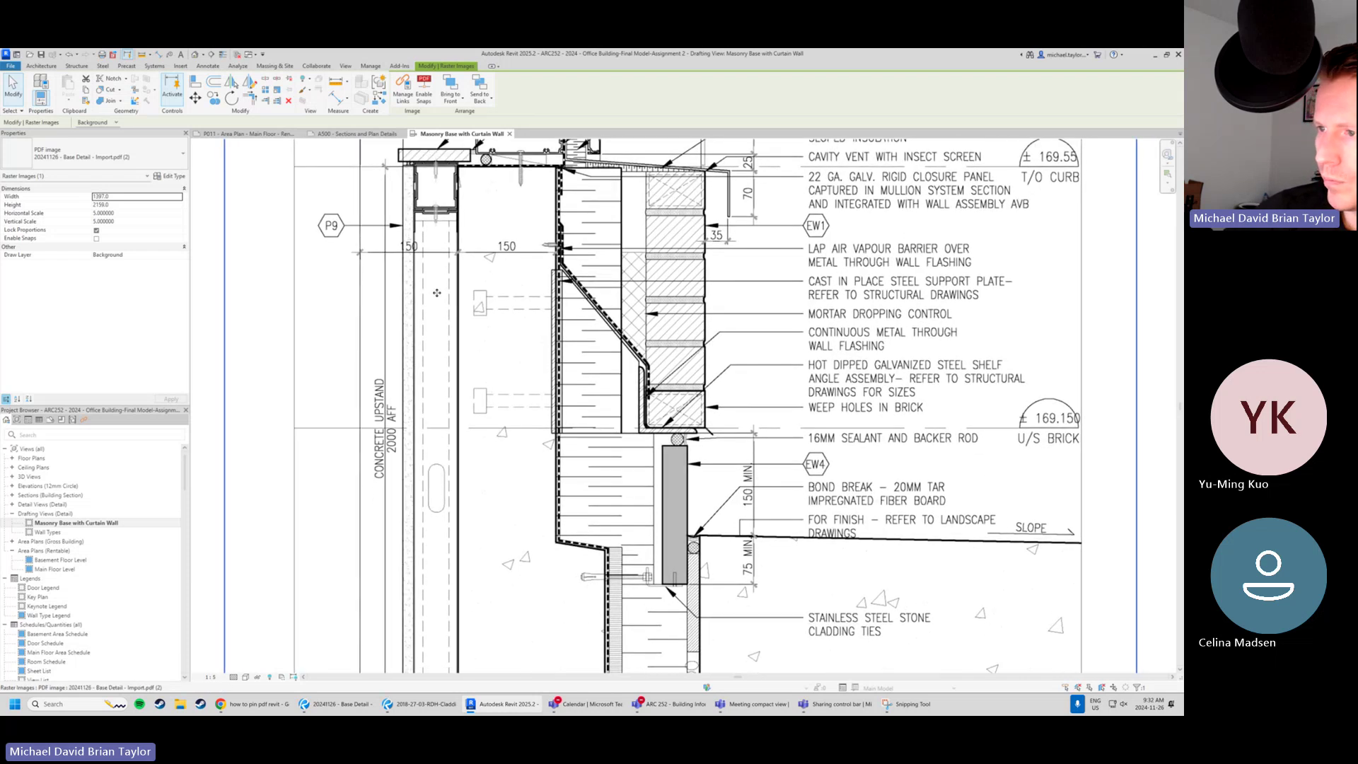
pyautogui.scroll(-3, 563, 365)
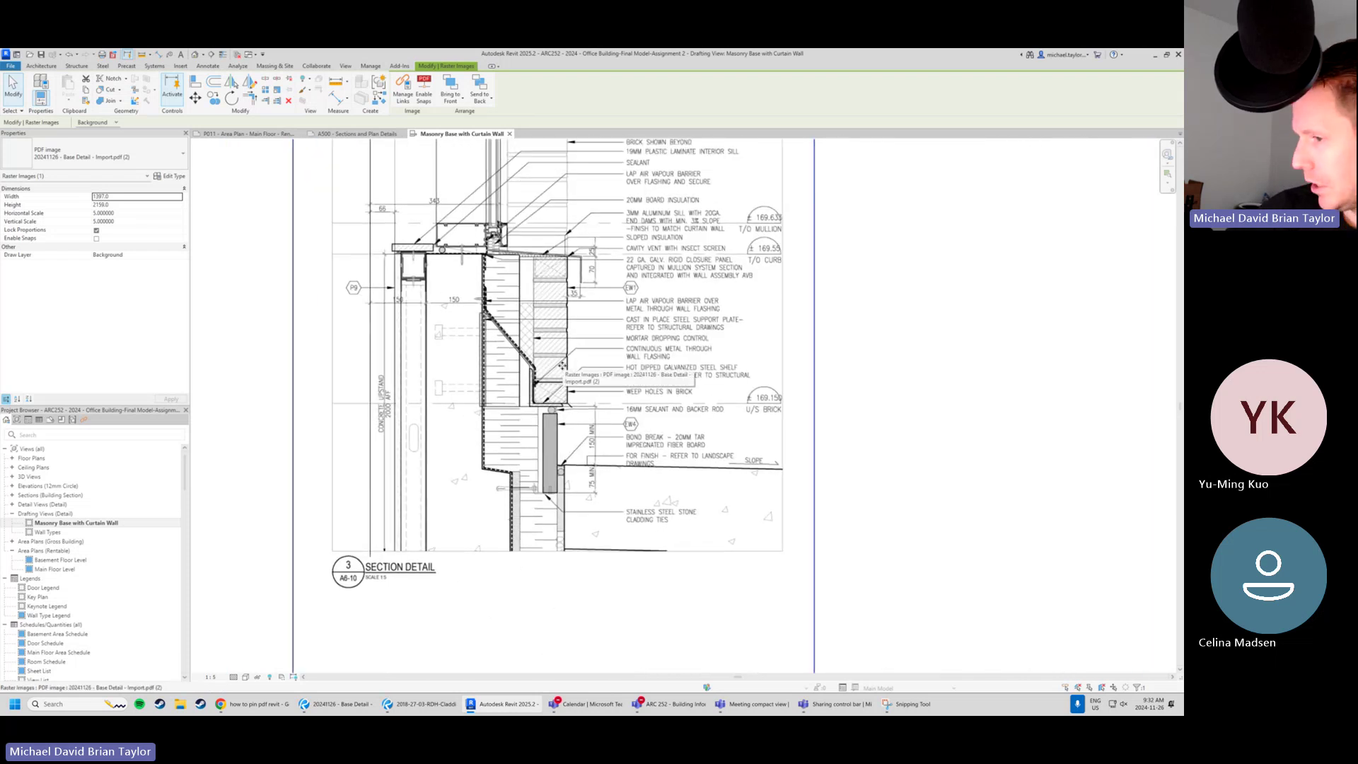
pyautogui.moveTo(396, 329); pyautogui.dragTo(389, 355, button='middle')
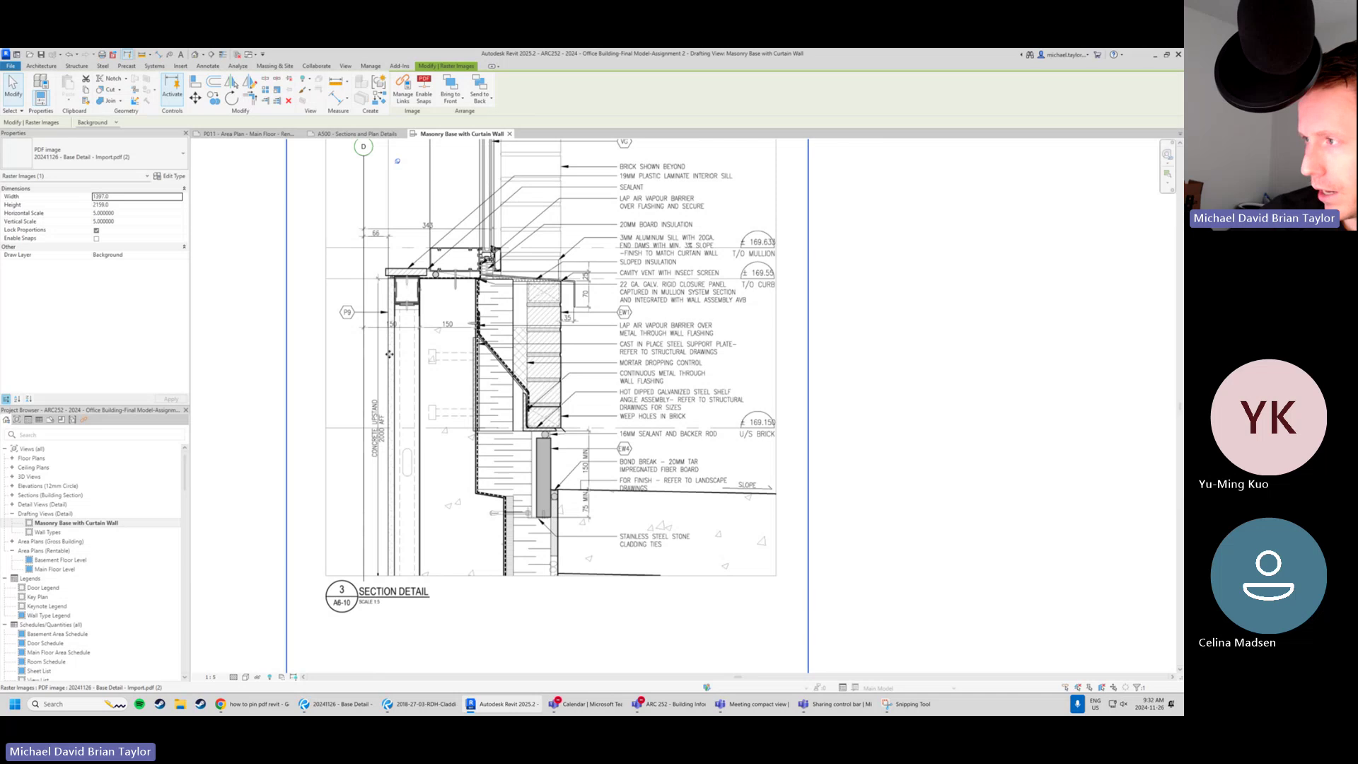
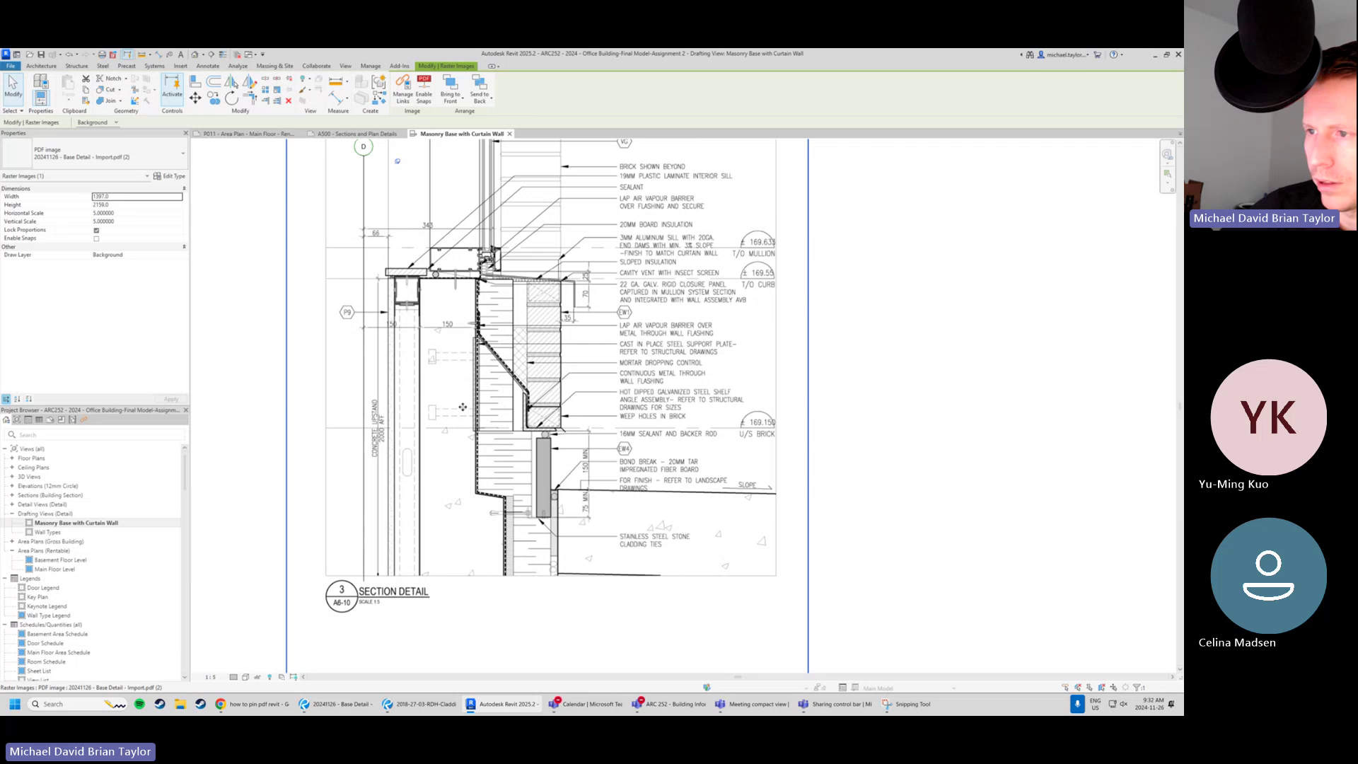
pyautogui.moveTo(463, 407); pyautogui.dragTo(451, 423, button='middle')
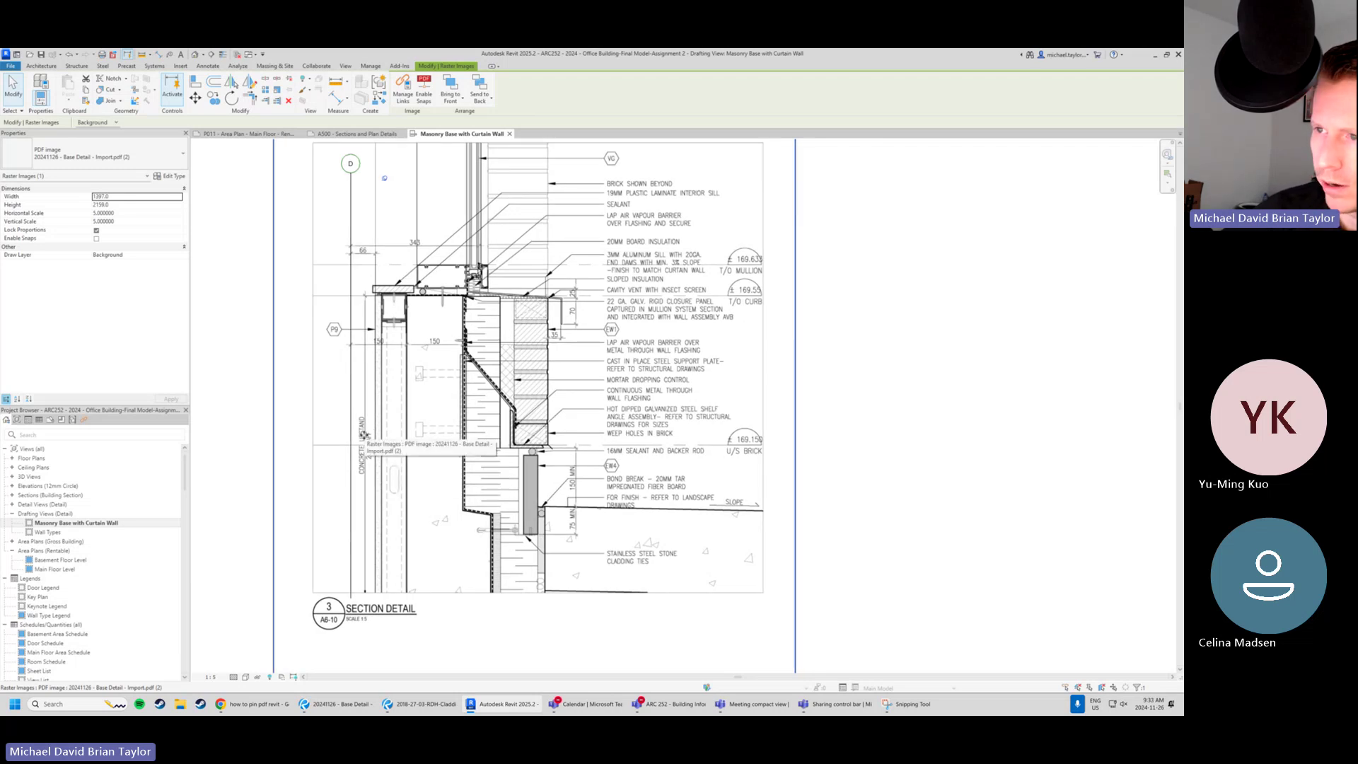
pyautogui.scroll(1, 437, 376)
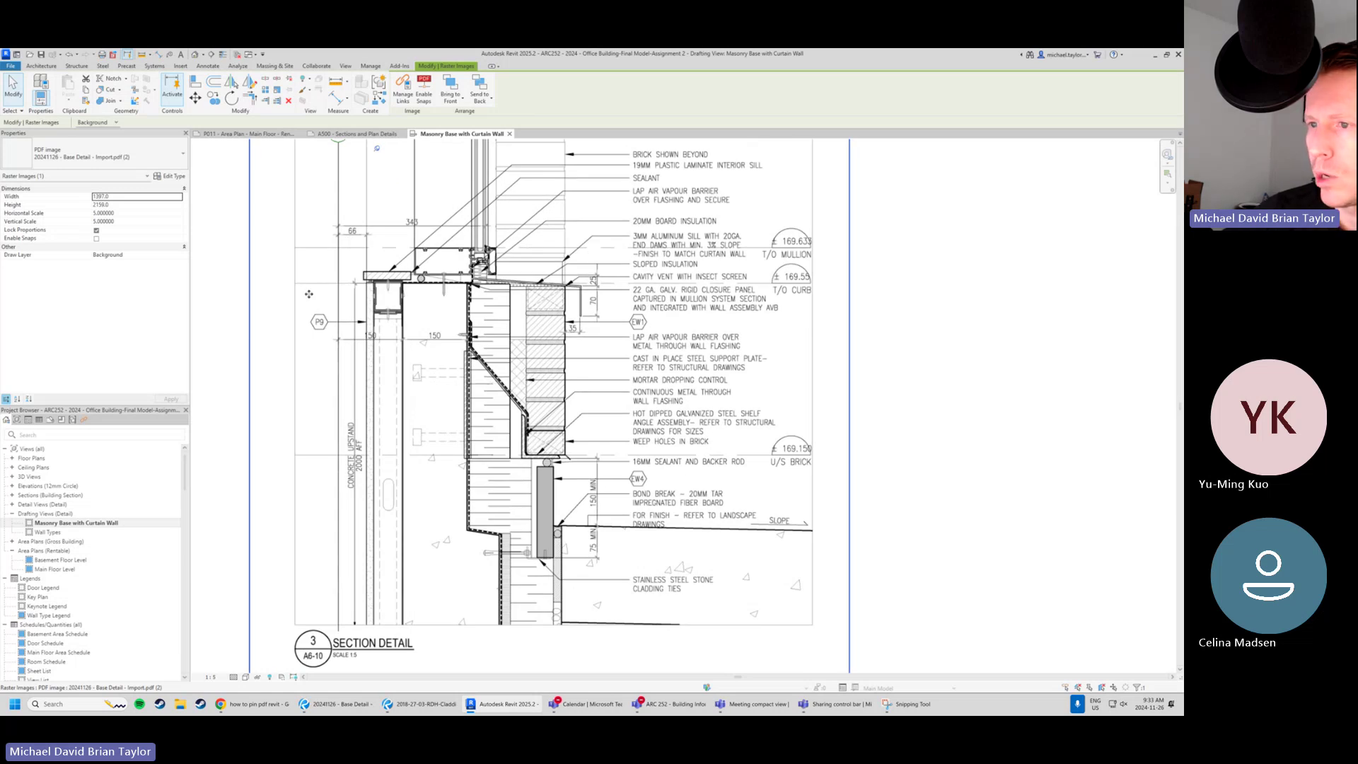
pyautogui.scroll(2, 310, 324)
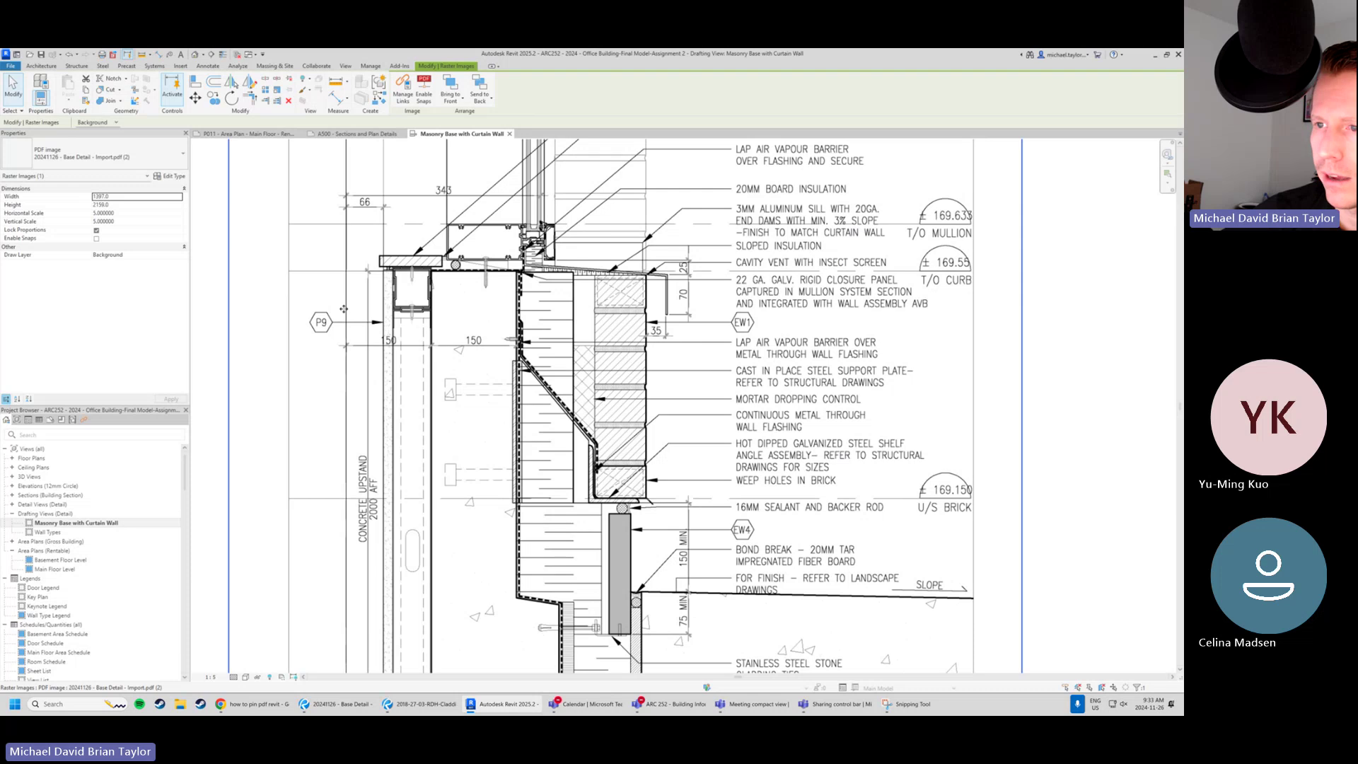
pyautogui.scroll(1, 308, 286)
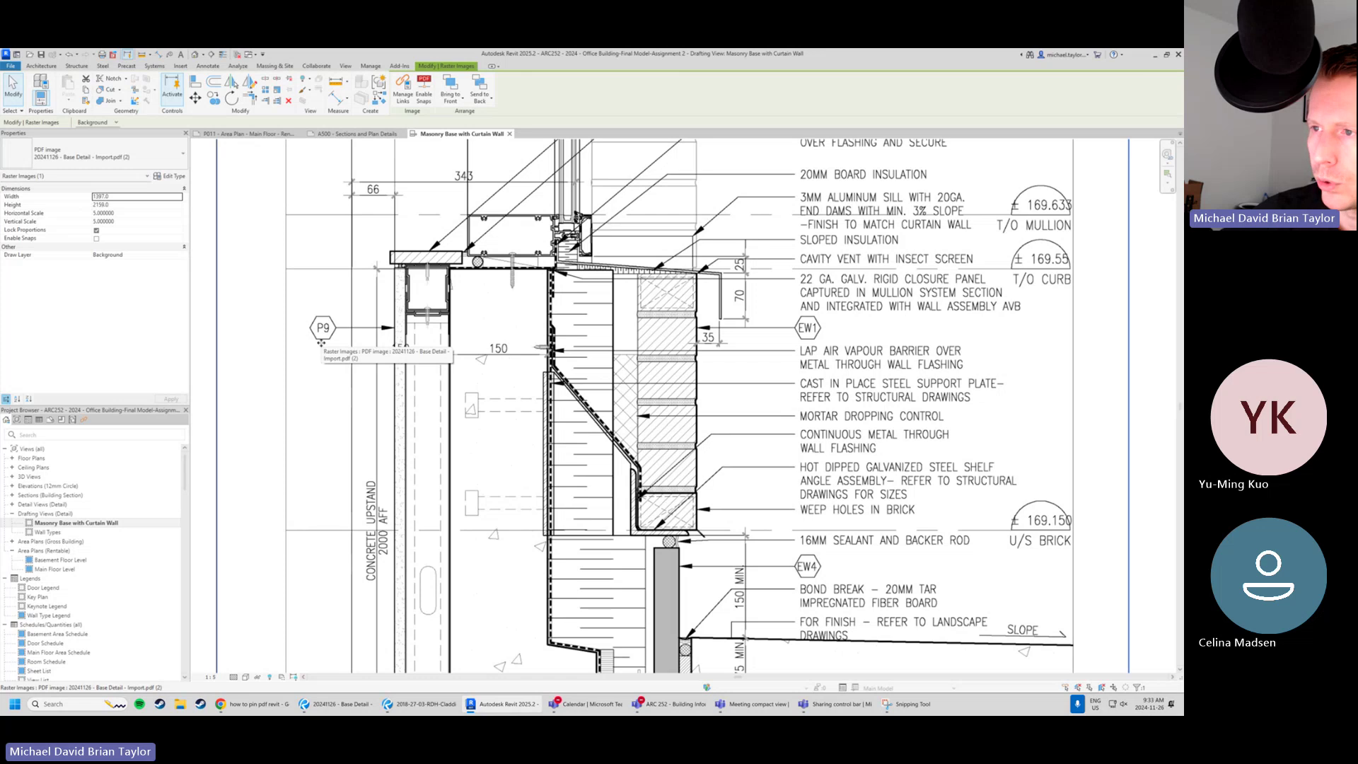
pyautogui.scroll(-3, 383, 328)
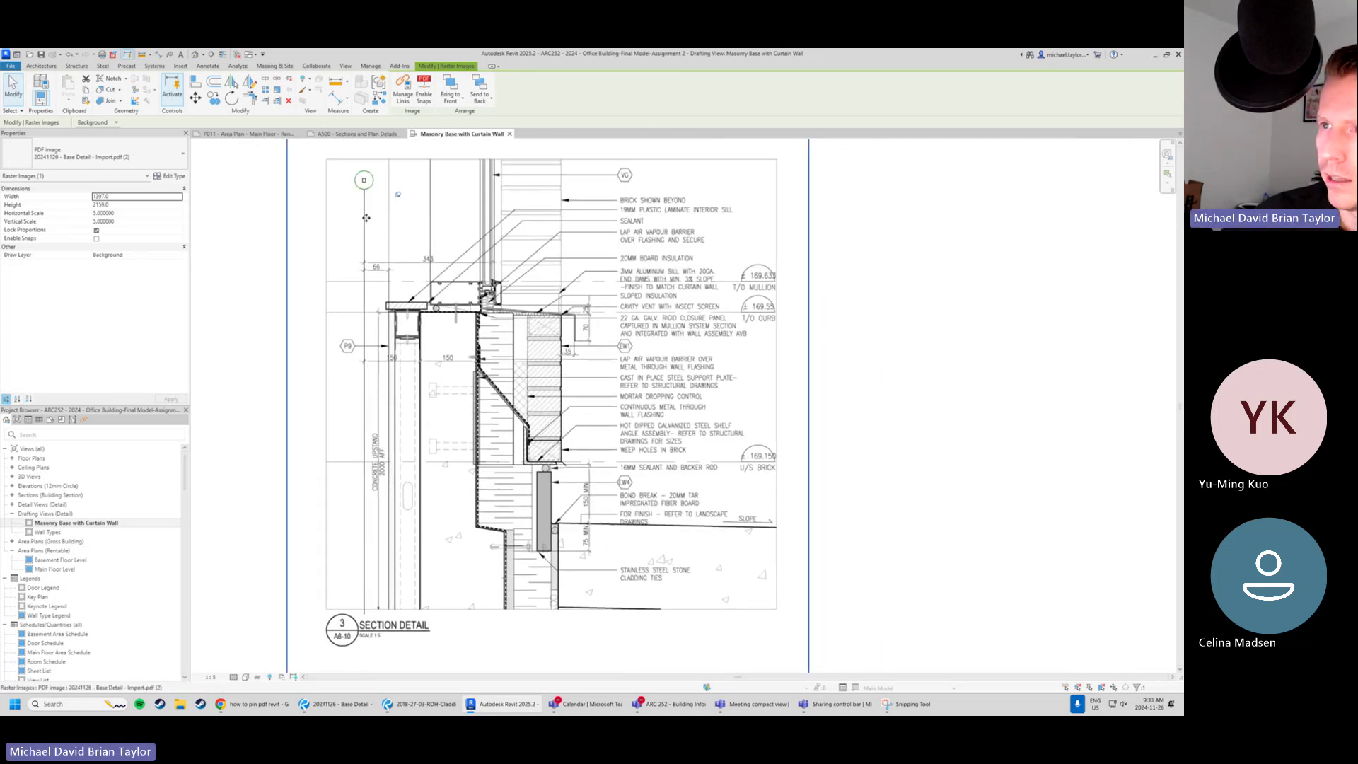
# Draw a horizontal <Centerline> detail line across the full width of the detail at the 169.150 U/S brick level.
pyautogui.click(365, 225)
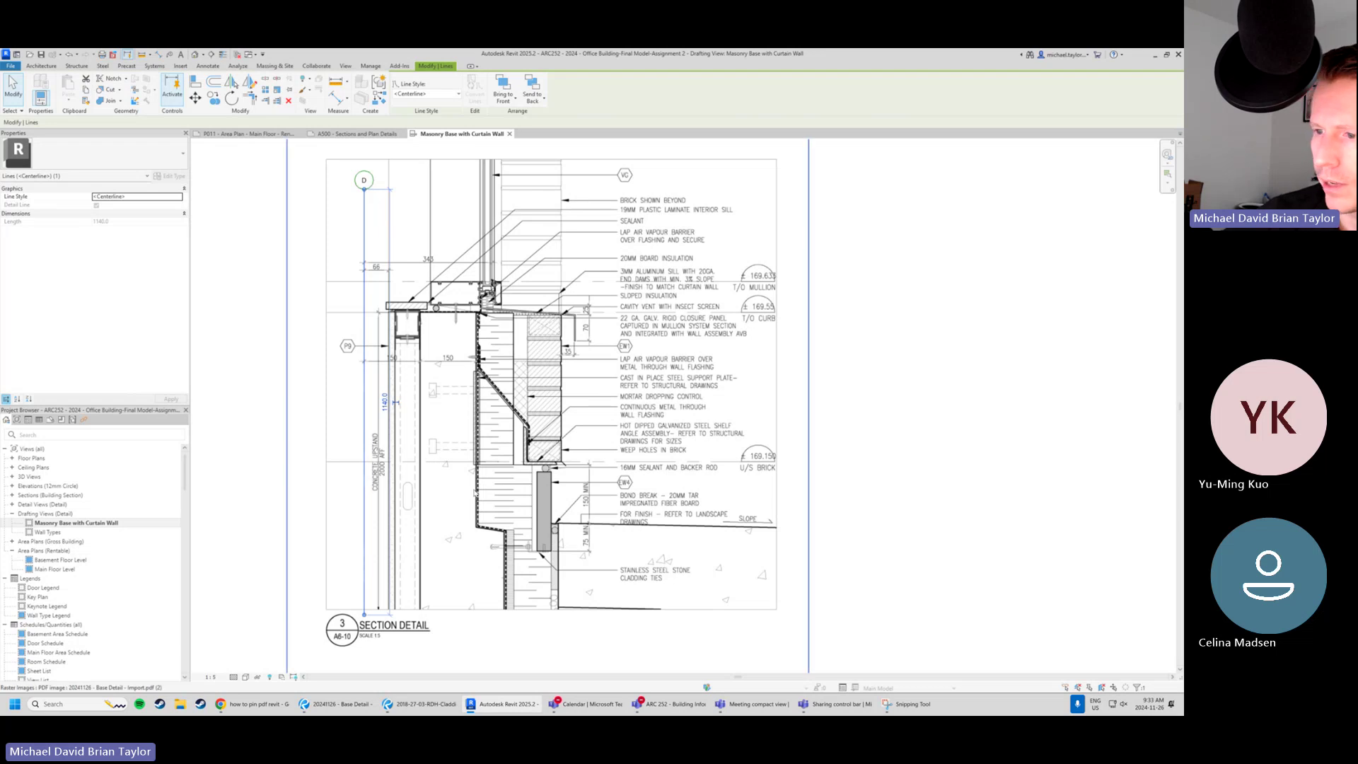
pyautogui.press('c')
pyautogui.press('s')
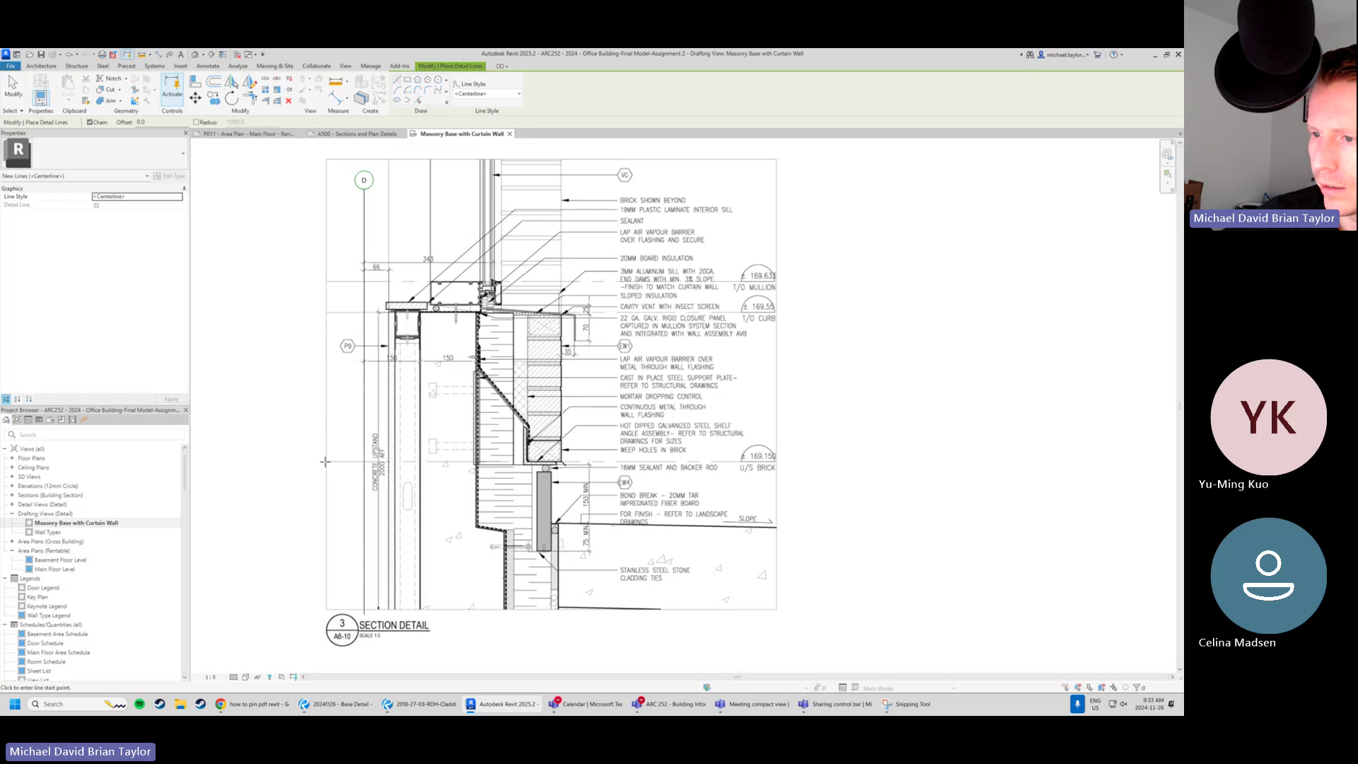
pyautogui.click(325, 462)
pyautogui.scroll(5, 754, 459)
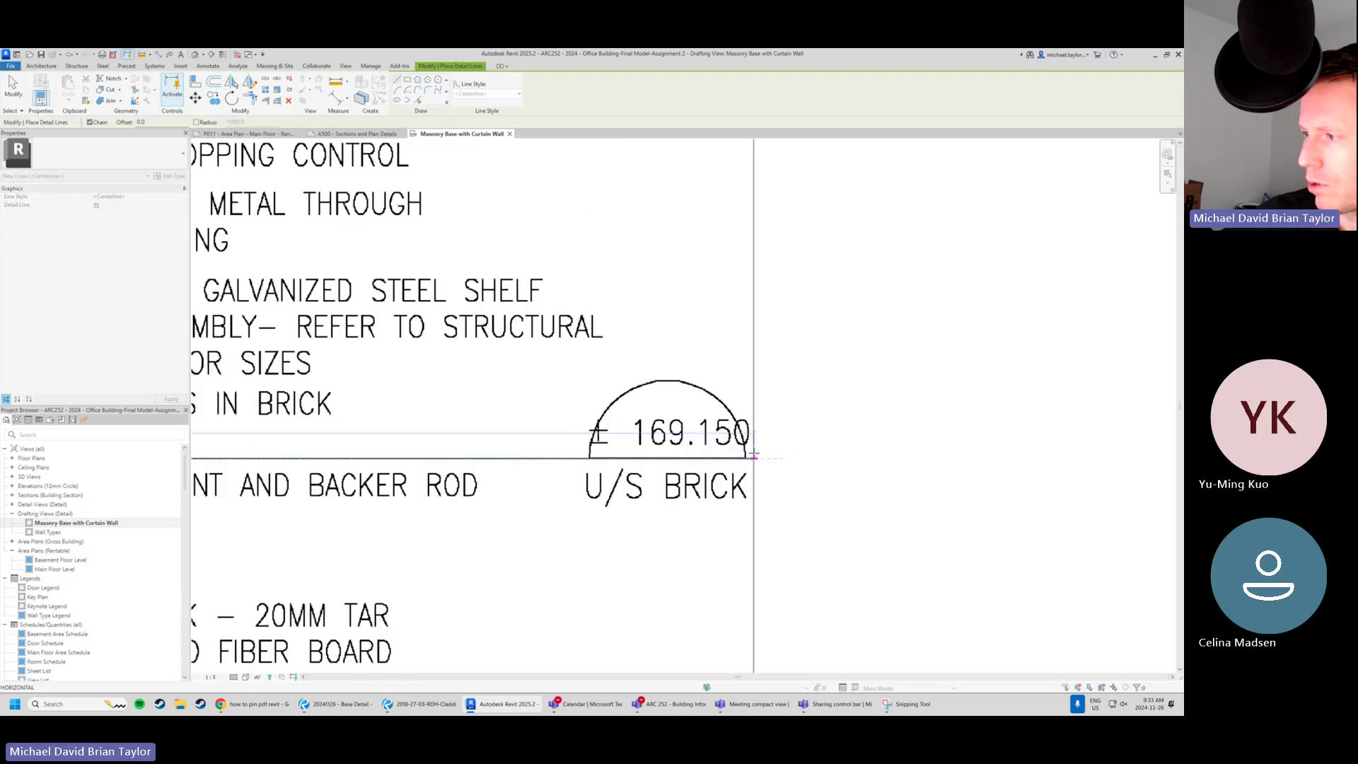
pyautogui.click(753, 459)
pyautogui.press('Escape')
pyautogui.press('Escape')
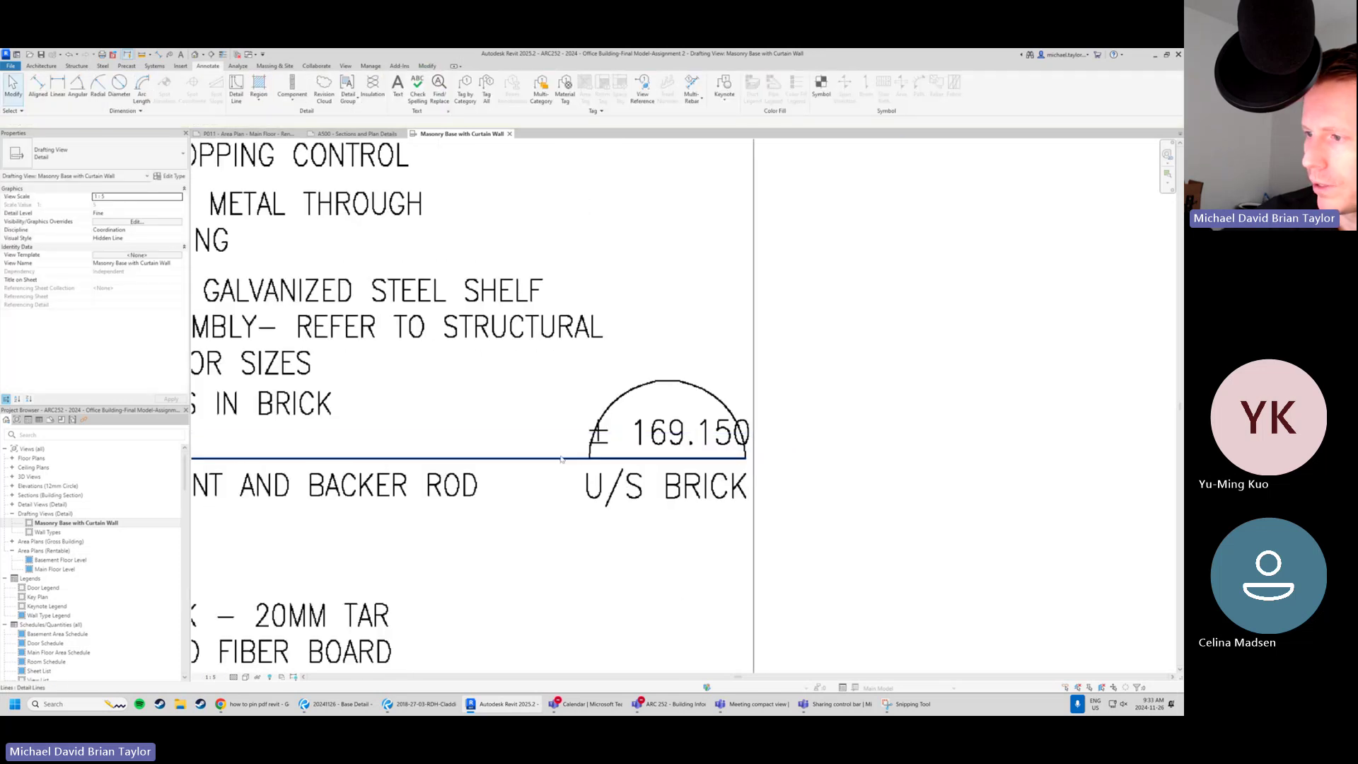
pyautogui.click(561, 459)
pyautogui.scroll(-6, 750, 410)
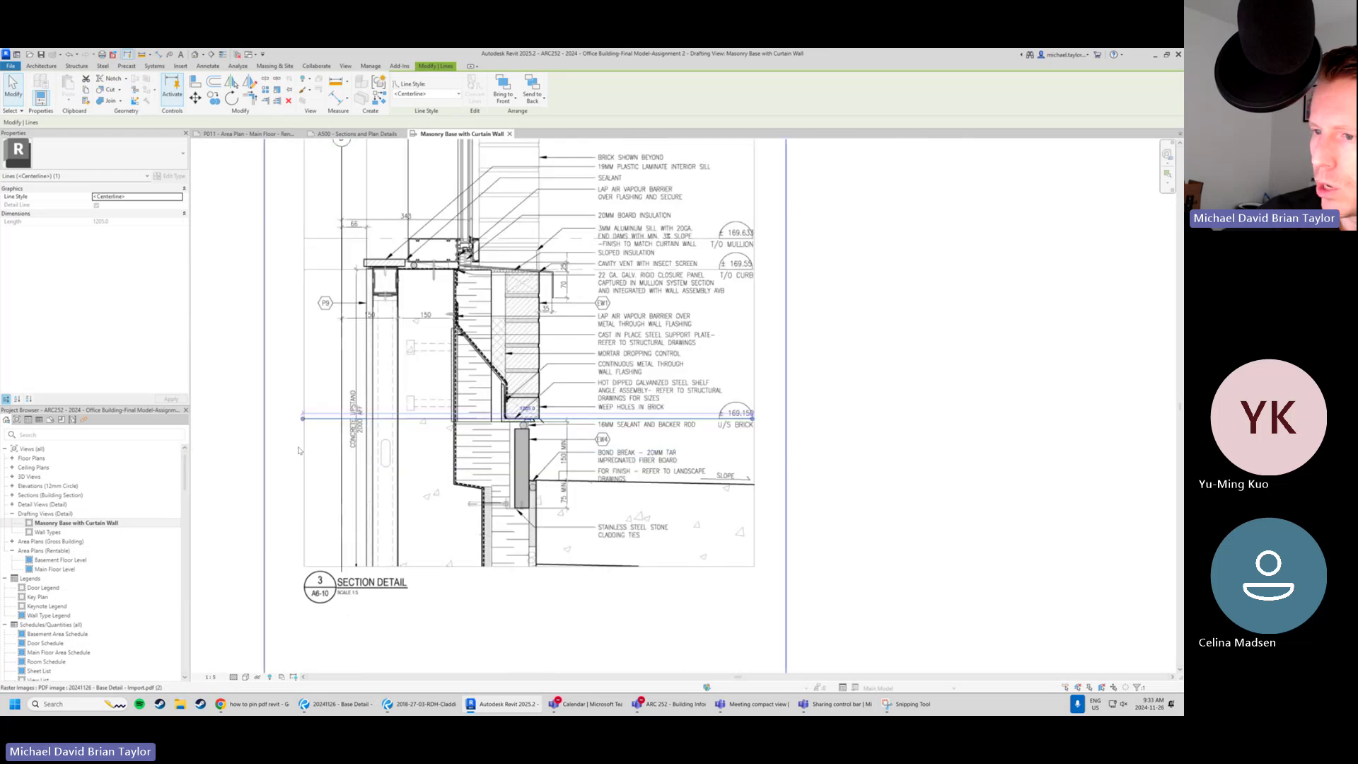
pyautogui.scroll(2, 514, 466)
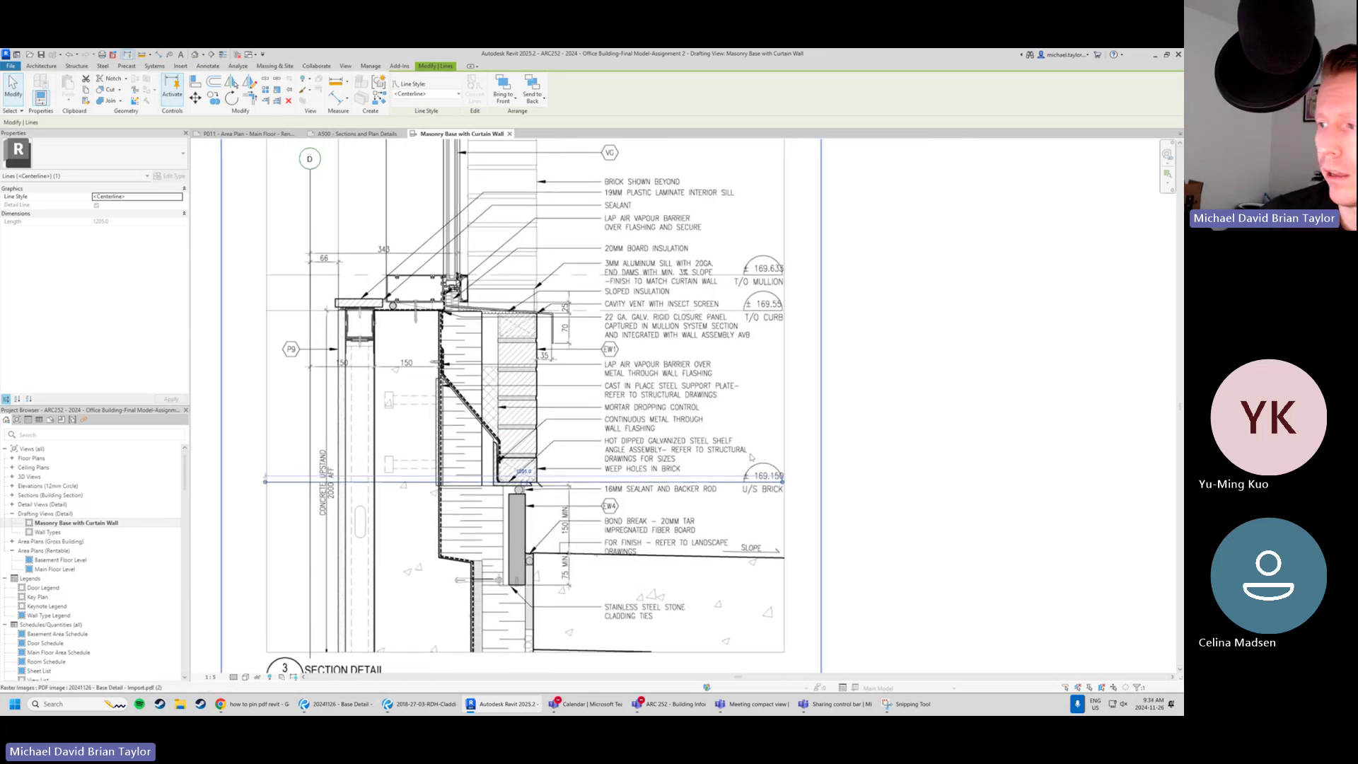
pyautogui.click(893, 457)
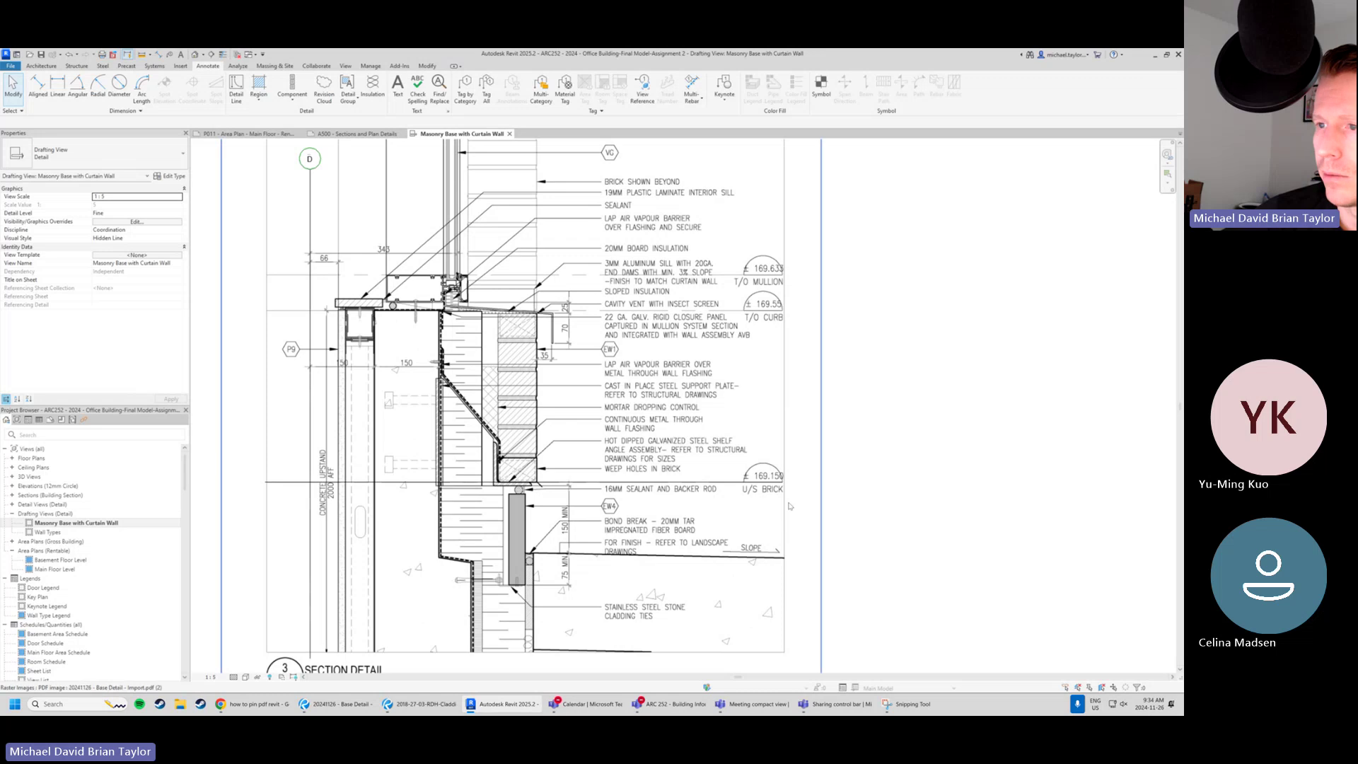
# Place a text note reading "U/S Brick" in the 2.5mm Arial type beneath the 169.150 level marker.
pyautogui.scroll(5, 764, 489)
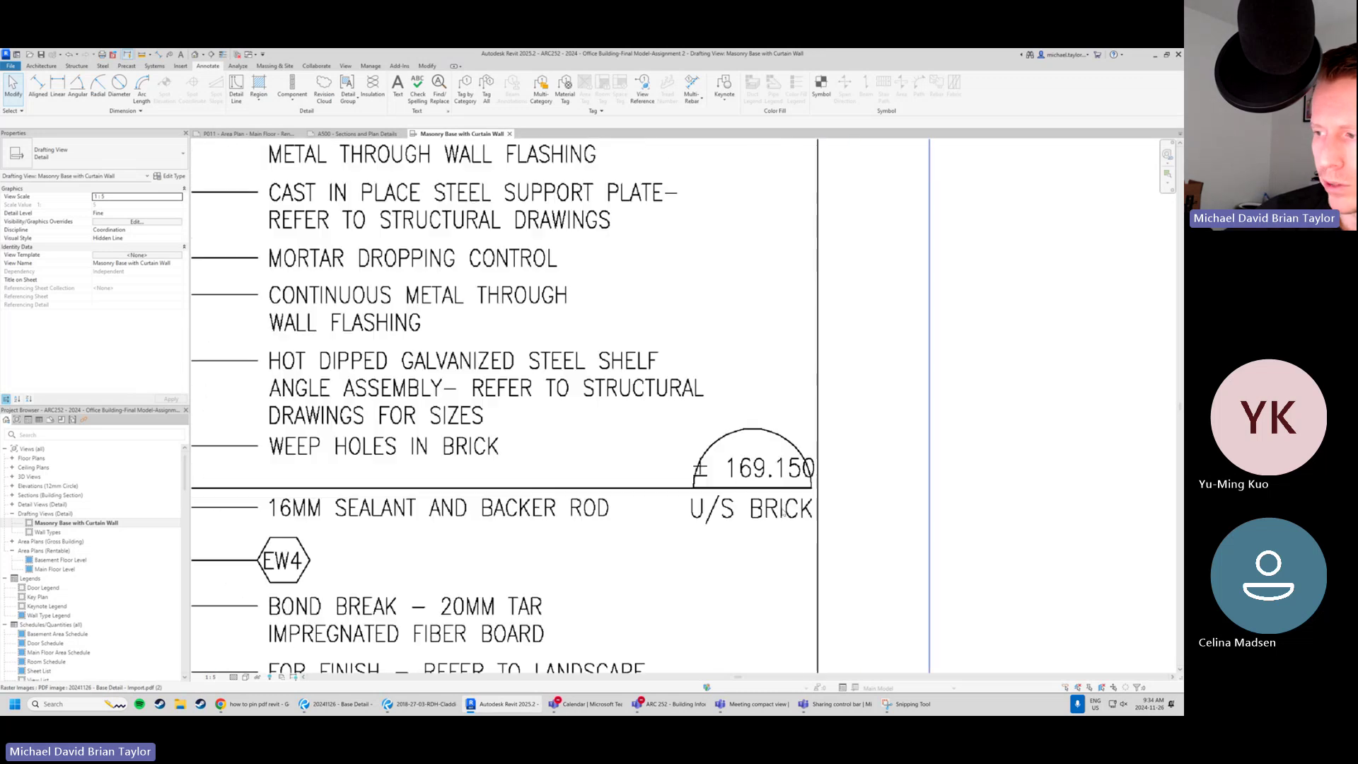
pyautogui.click(673, 491)
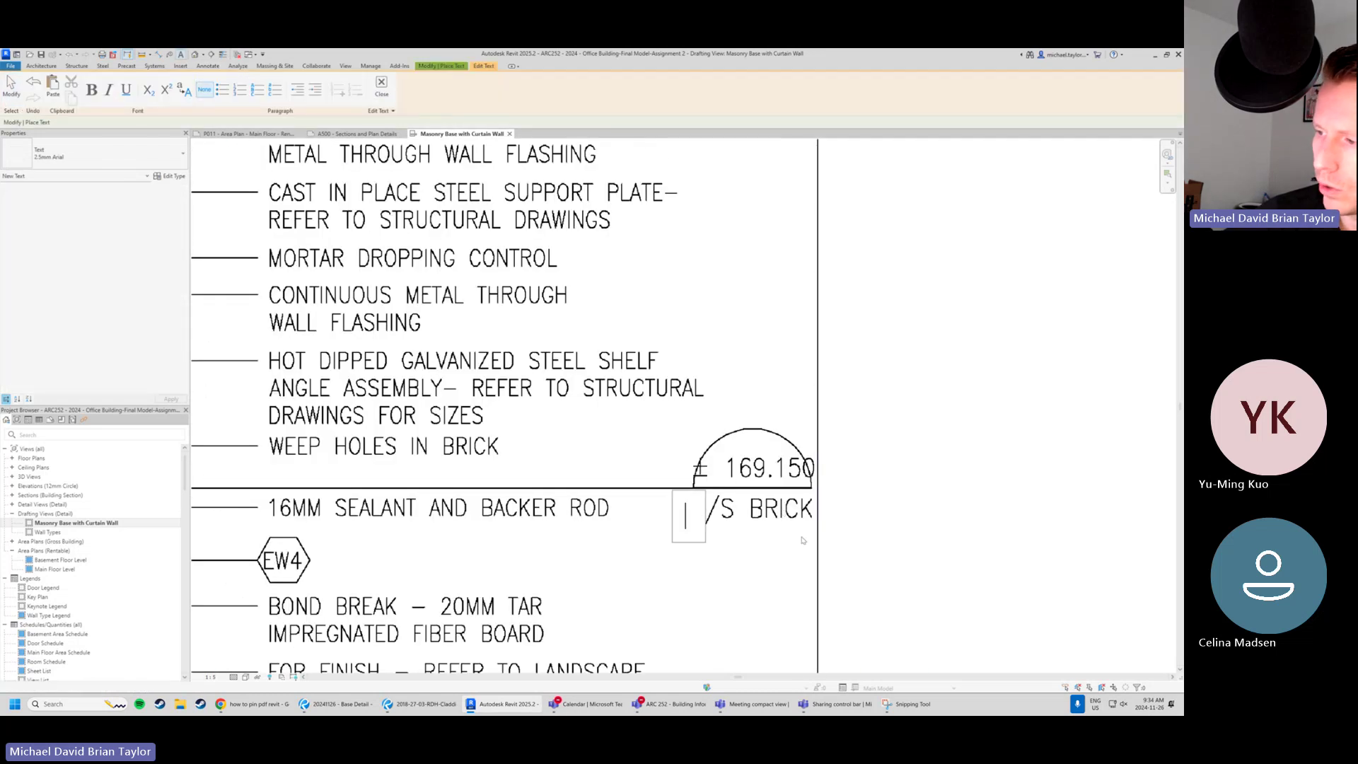
pyautogui.write('U/S B')
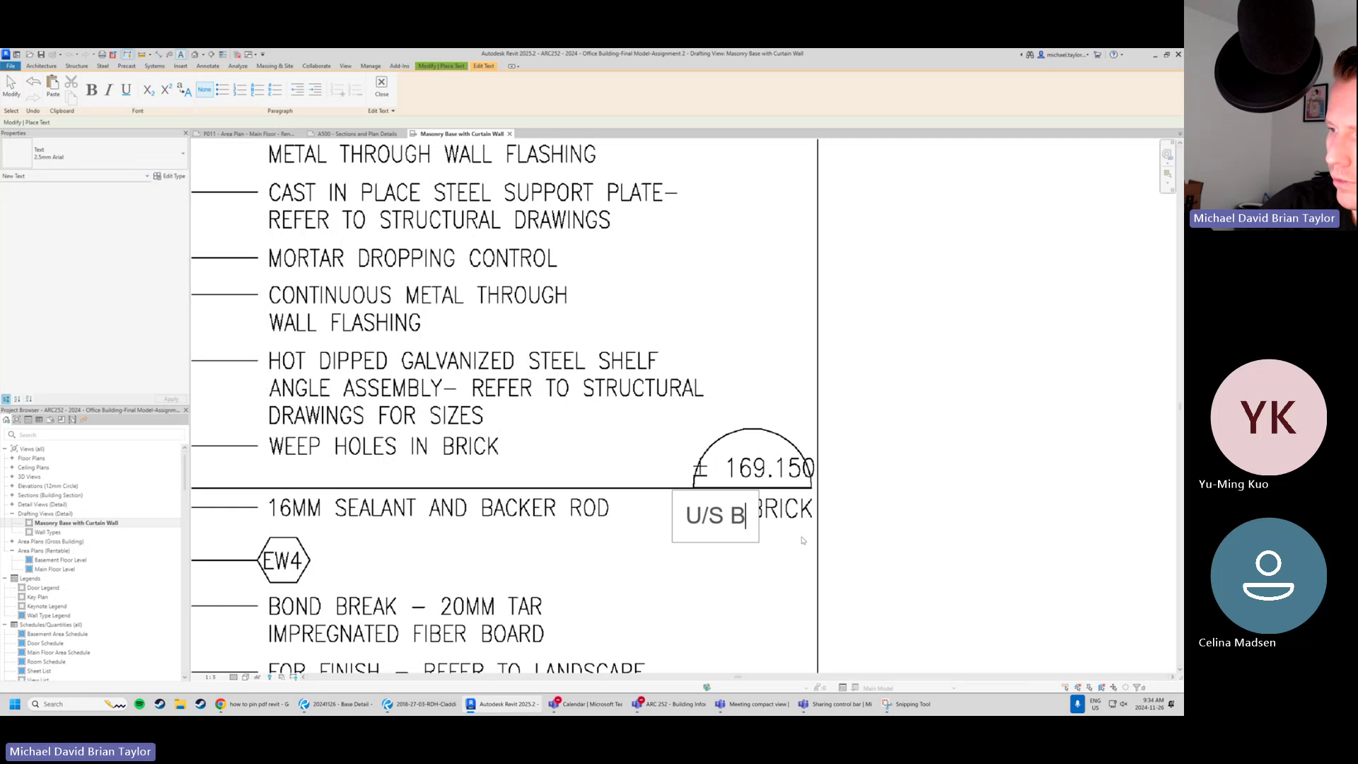
pyautogui.press('BackSpace')
pyautogui.write('B')
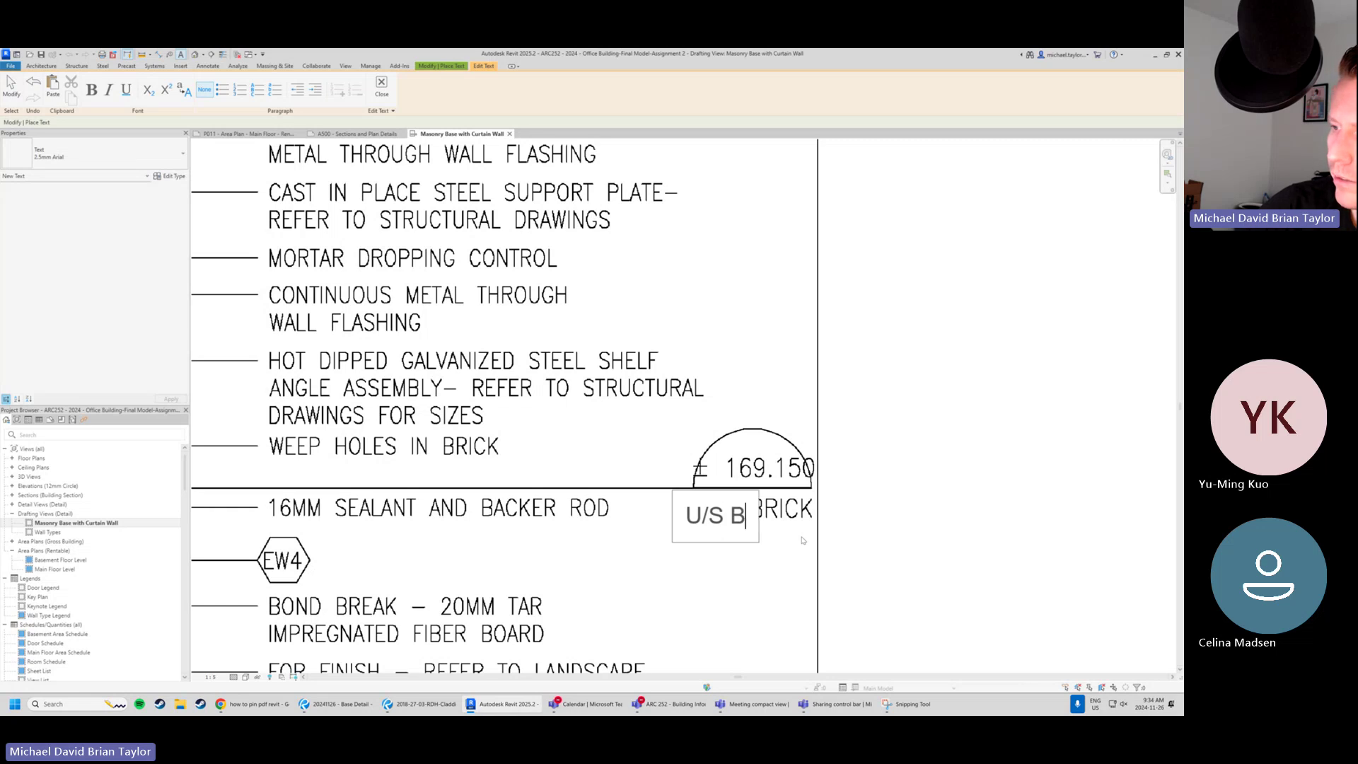
pyautogui.write('rck')
pyautogui.press('BackSpace')
pyautogui.press('BackSpace')
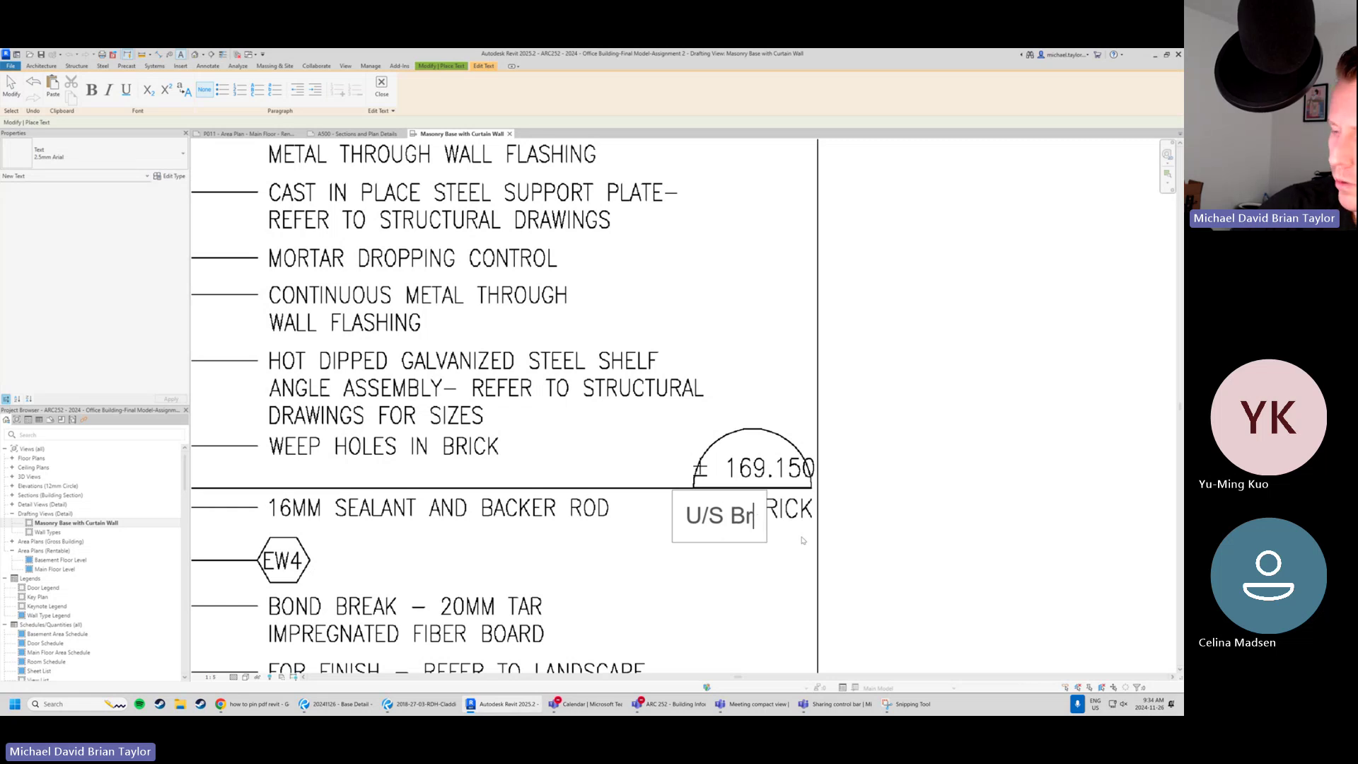
pyautogui.write('ick')
pyautogui.click(873, 534)
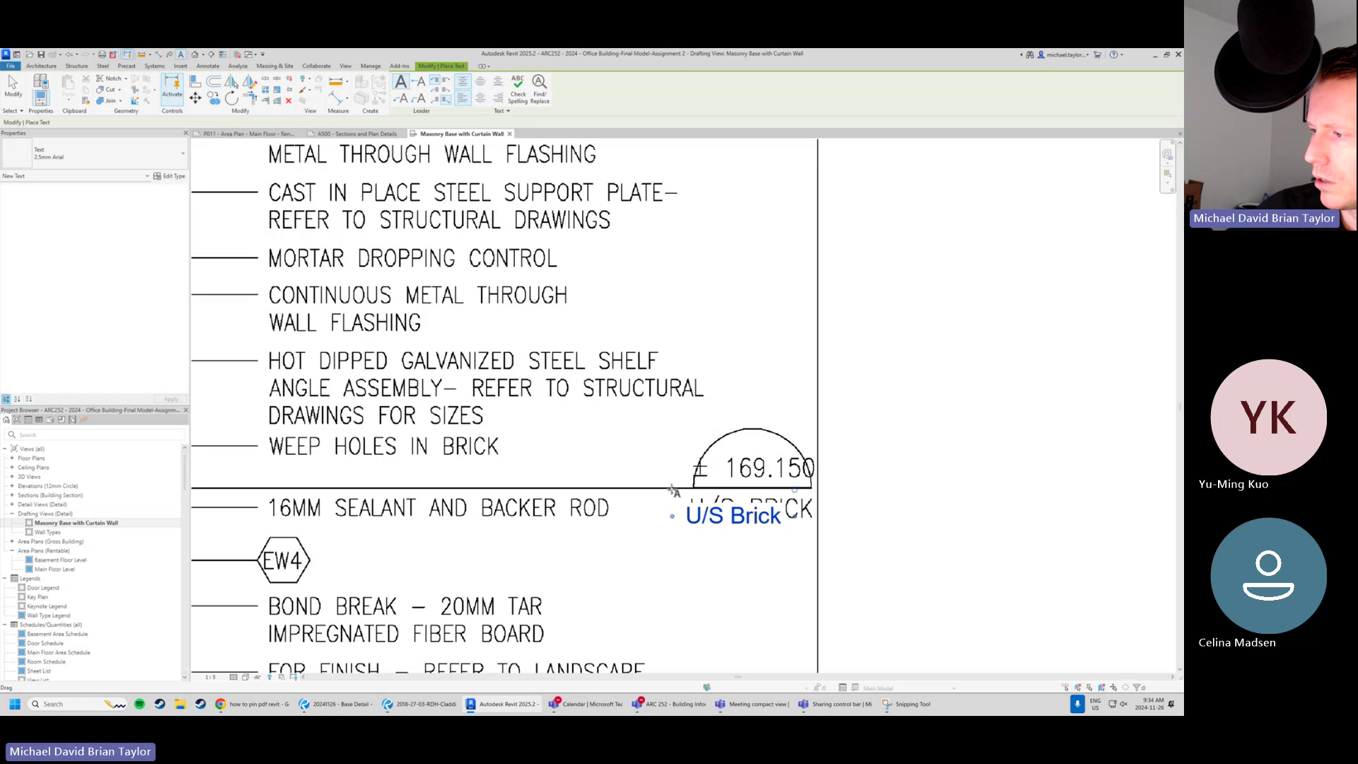
# Align the "U/S Brick" note with the underlay label under the level marker and end text placement.
pyautogui.moveTo(675, 490); pyautogui.dragTo(697, 485)
pyautogui.click(944, 500)
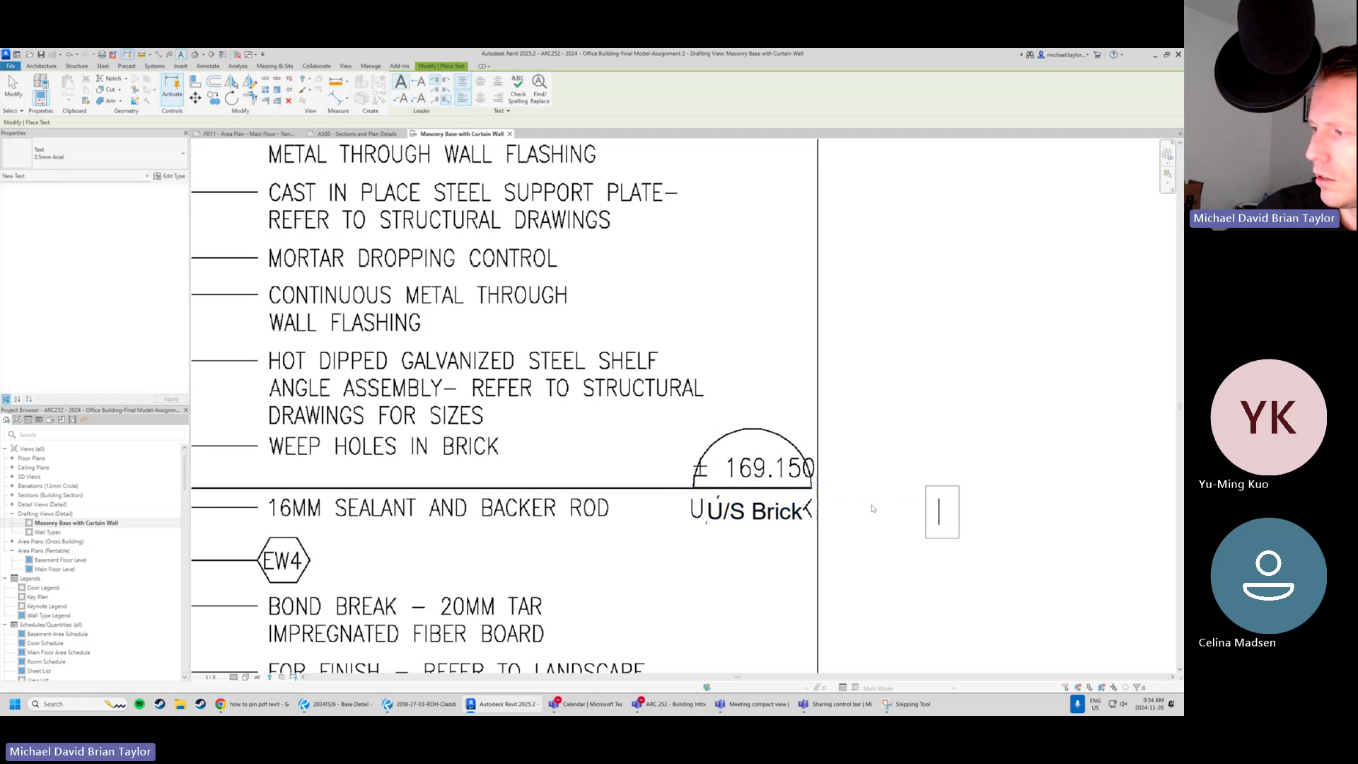
pyautogui.press('Escape')
pyautogui.press('Escape')
pyautogui.press('t')
pyautogui.press('x')
pyautogui.press('Escape')
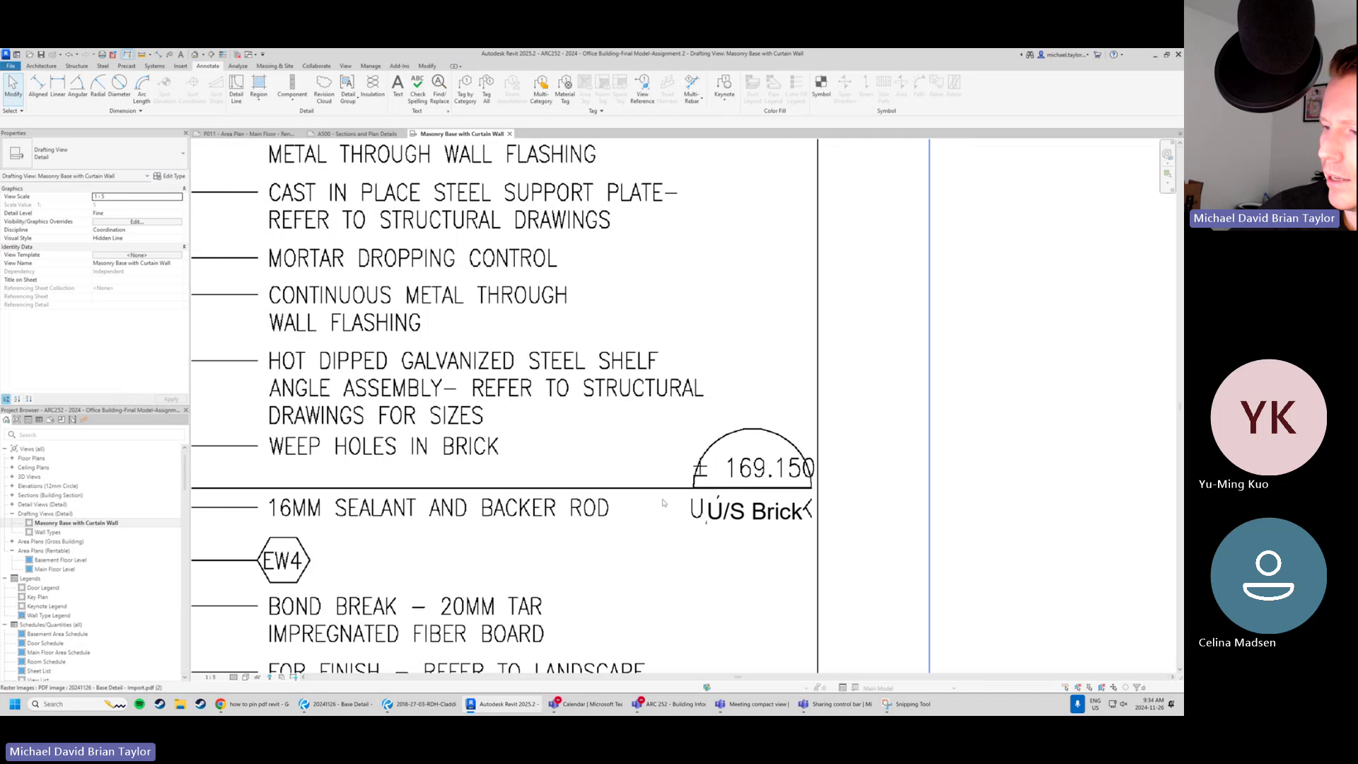
# Draw a start-end-radius detail arc in <Centerline> style tracing the semicircular marker above the U/S Brick level line.
pyautogui.press('d')
pyautogui.press('l')
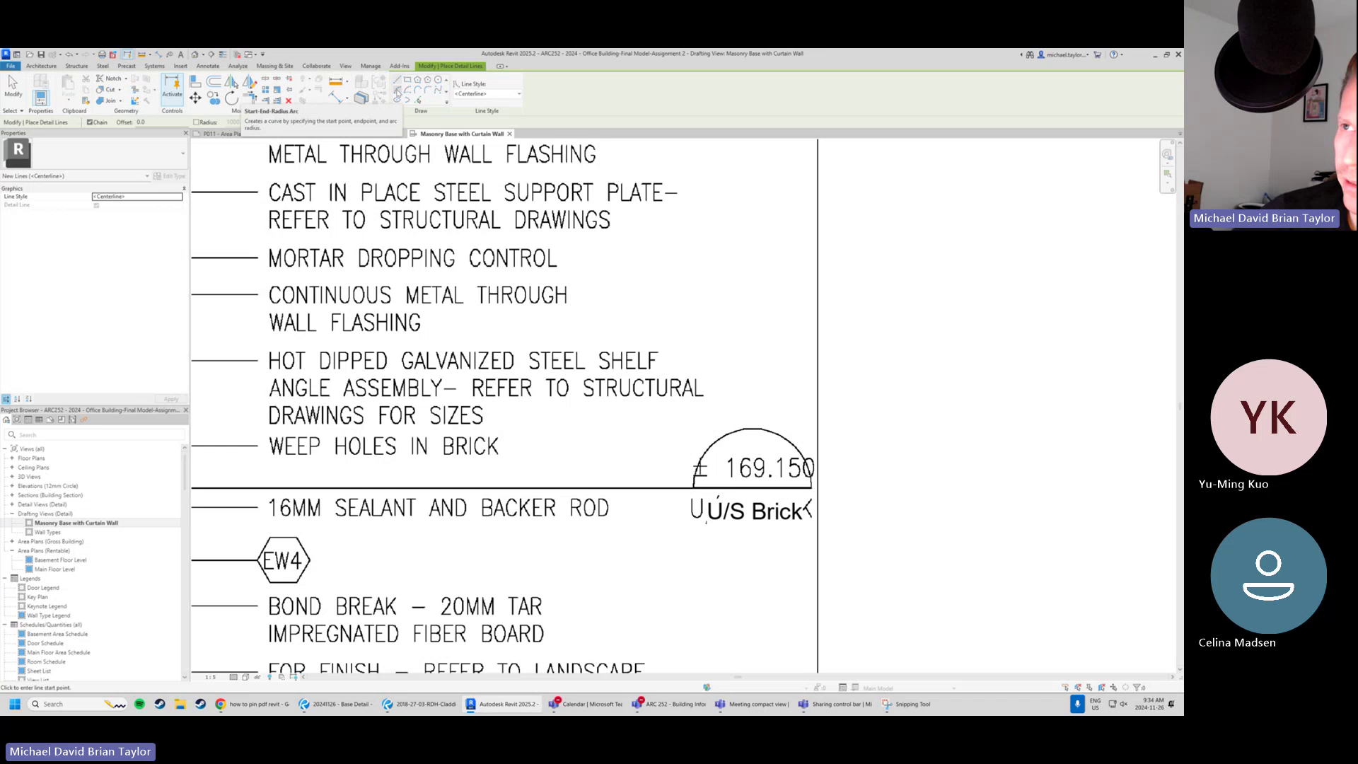
pyautogui.click(397, 92)
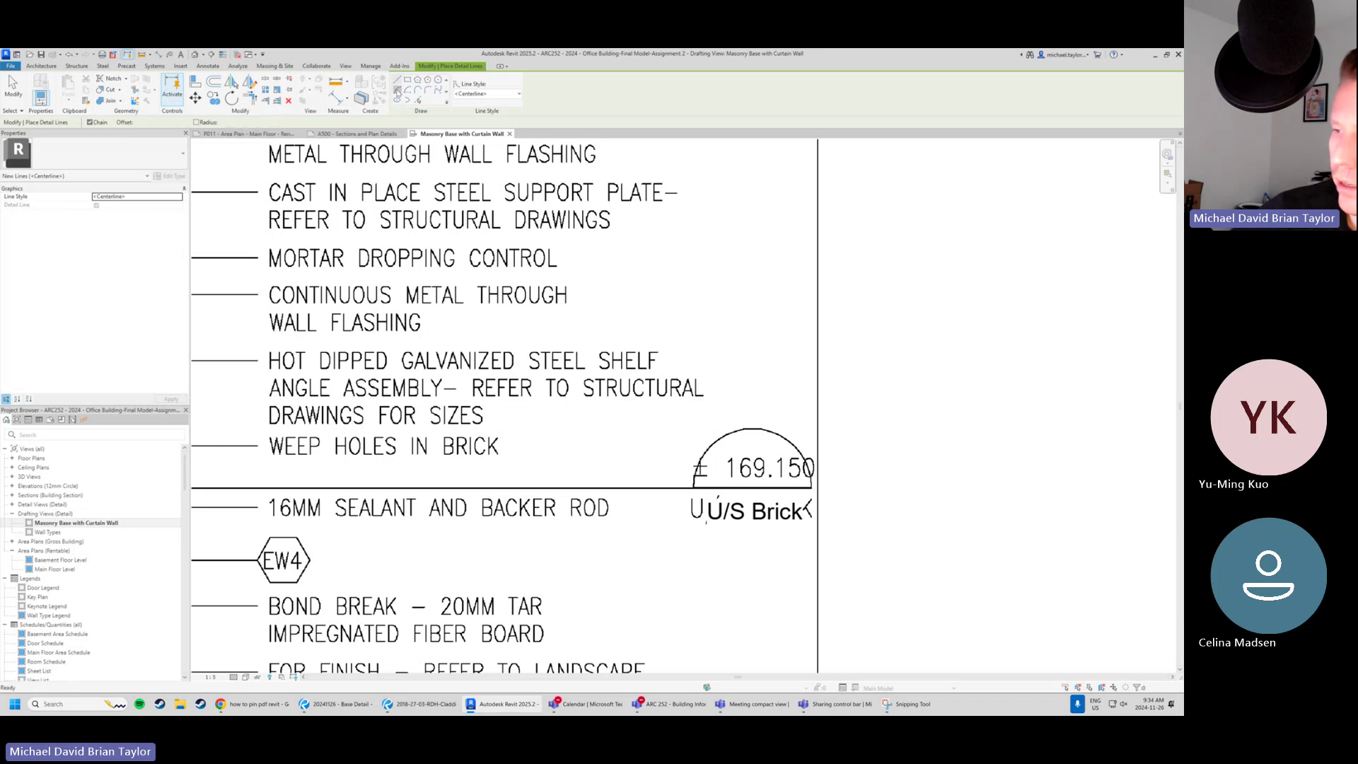
pyautogui.click(693, 488)
pyautogui.click(812, 488)
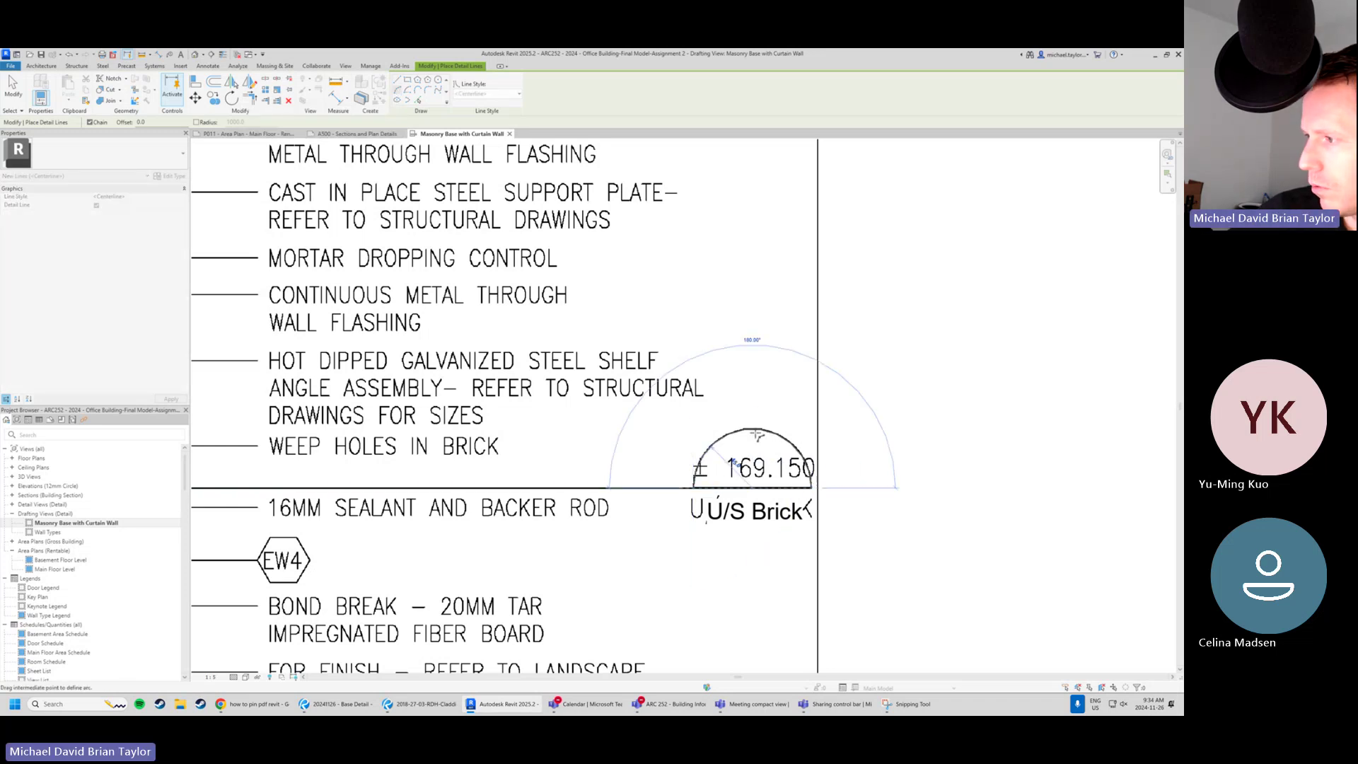
pyautogui.press('Escape')
pyautogui.press('Escape')
# Place a text note reading "169.150" in the 2.5mm Arial type inside the U/S Brick marker arc, over the underlay value.
pyautogui.press('t')
pyautogui.press('x')
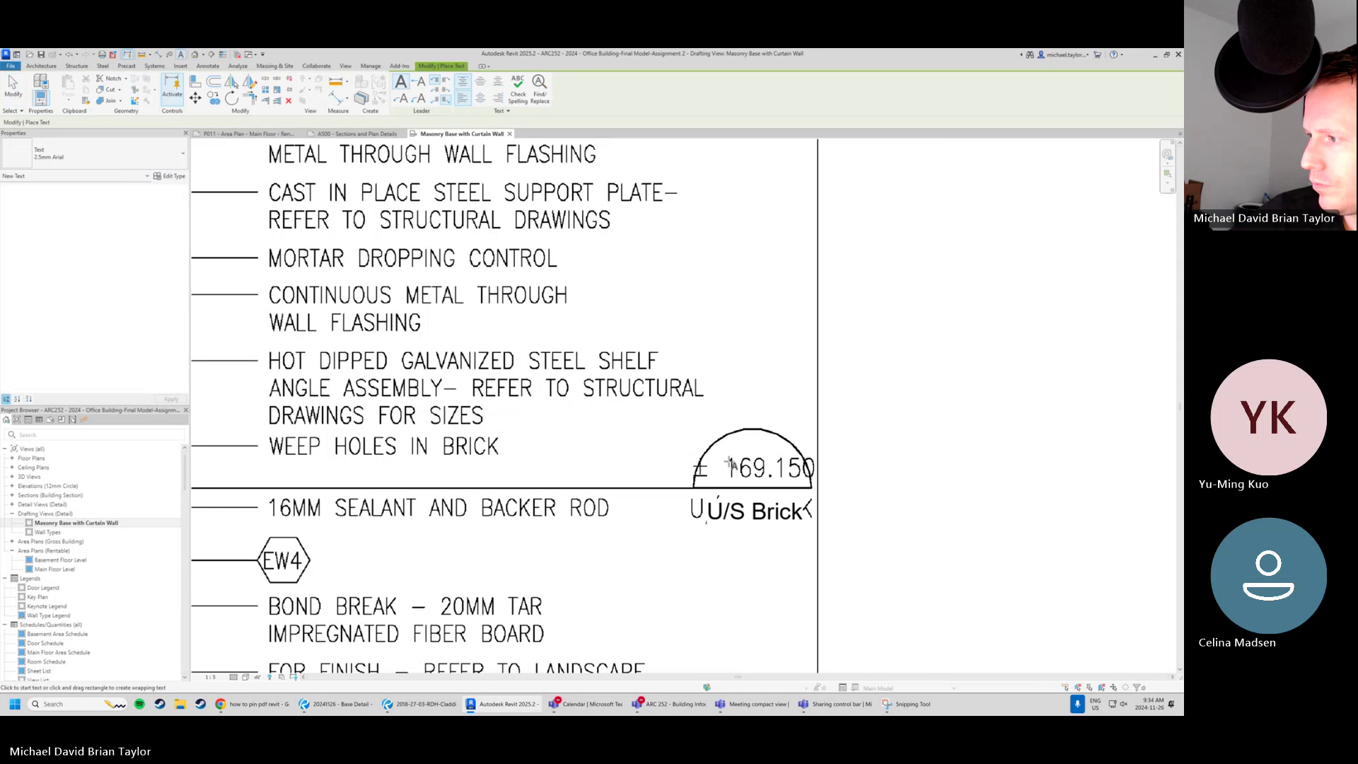
pyautogui.click(711, 450)
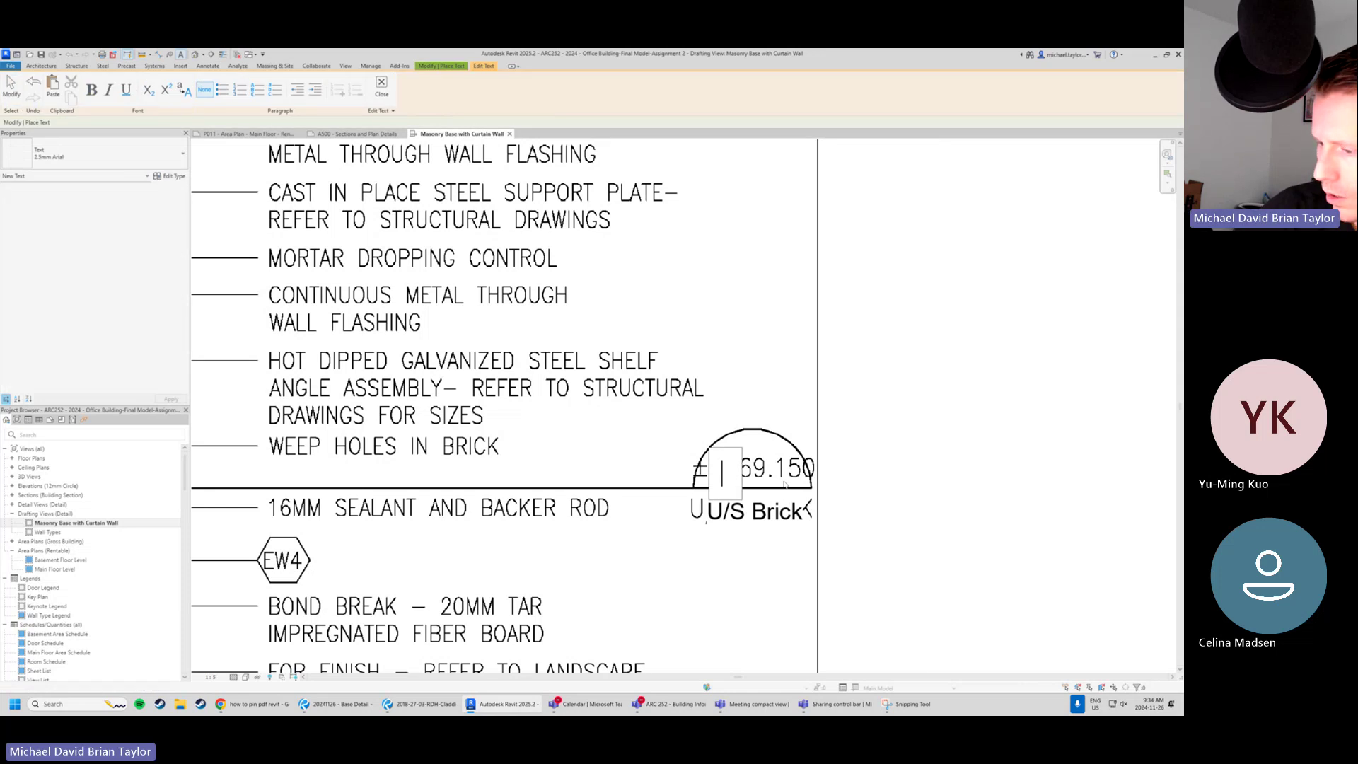
pyautogui.write('169')
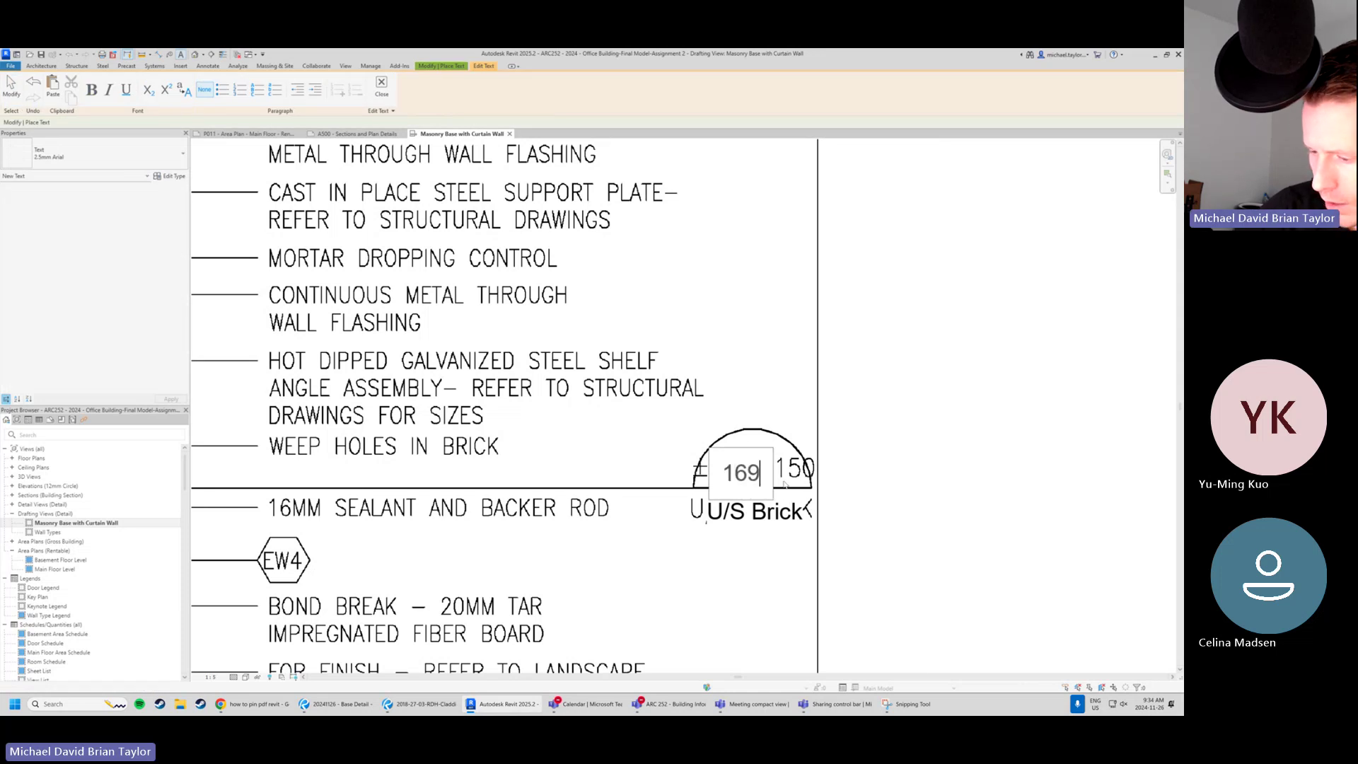
pyautogui.write('.150')
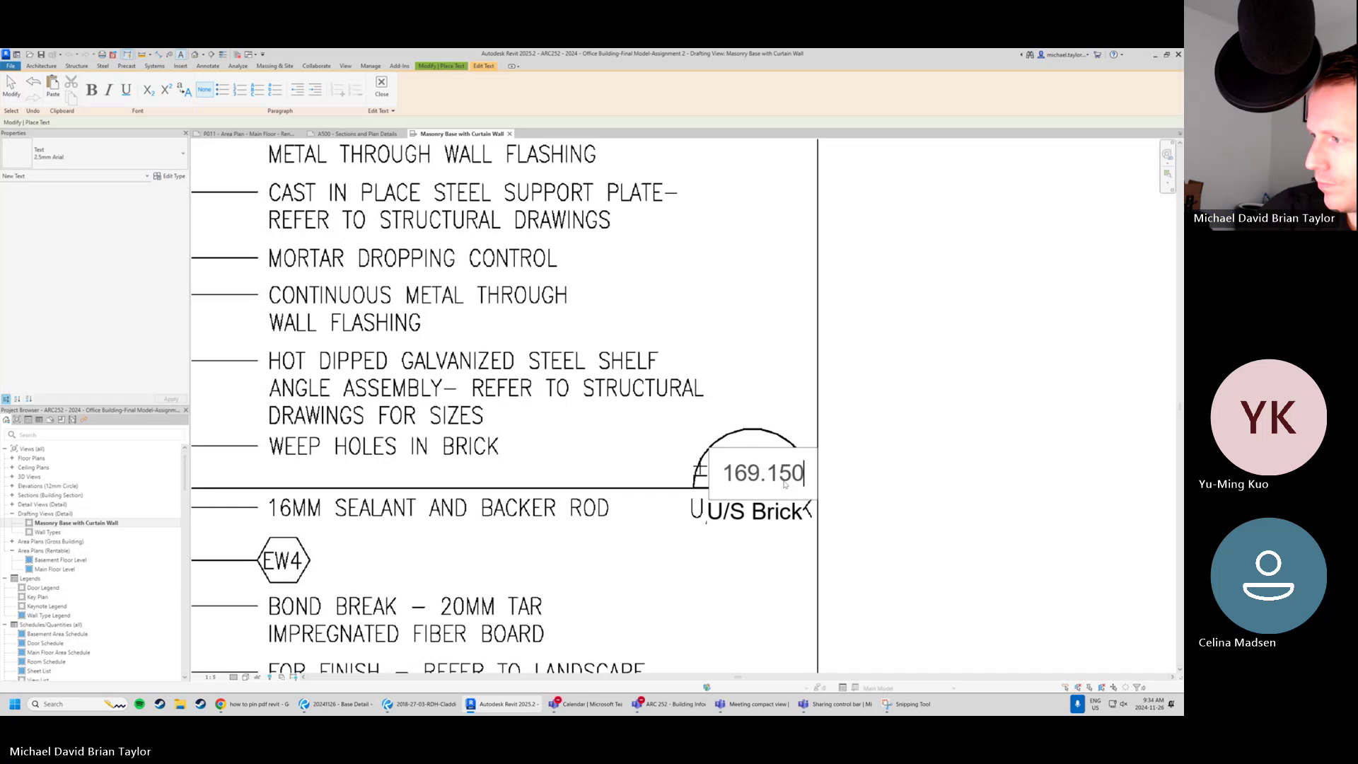
pyautogui.click(784, 483)
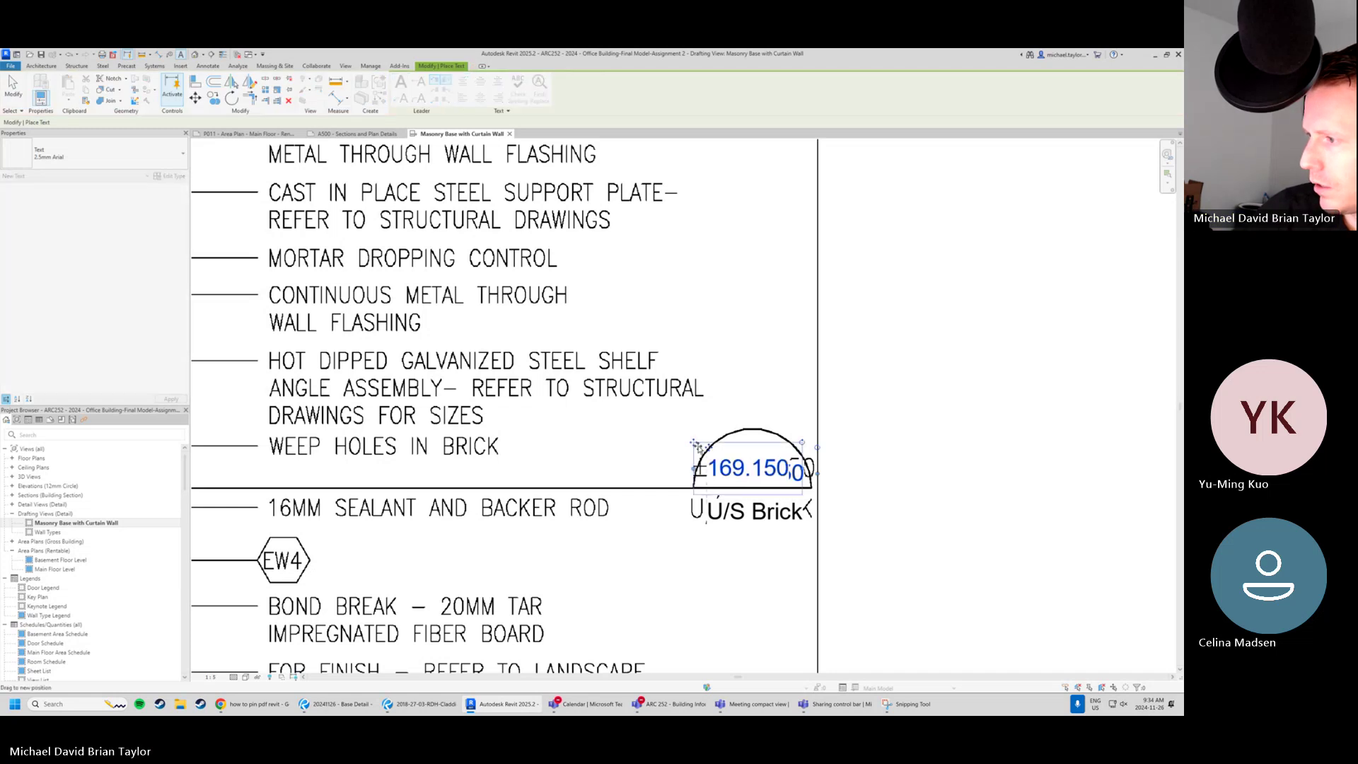
pyautogui.press('Escape')
pyautogui.press('Escape')
# Copy the U/S Brick level line with its marker arc and both text notes straight up onto the underlay's T/O Curb level.
pyautogui.scroll(-2, 778, 396)
pyautogui.scroll(-3, 793, 418)
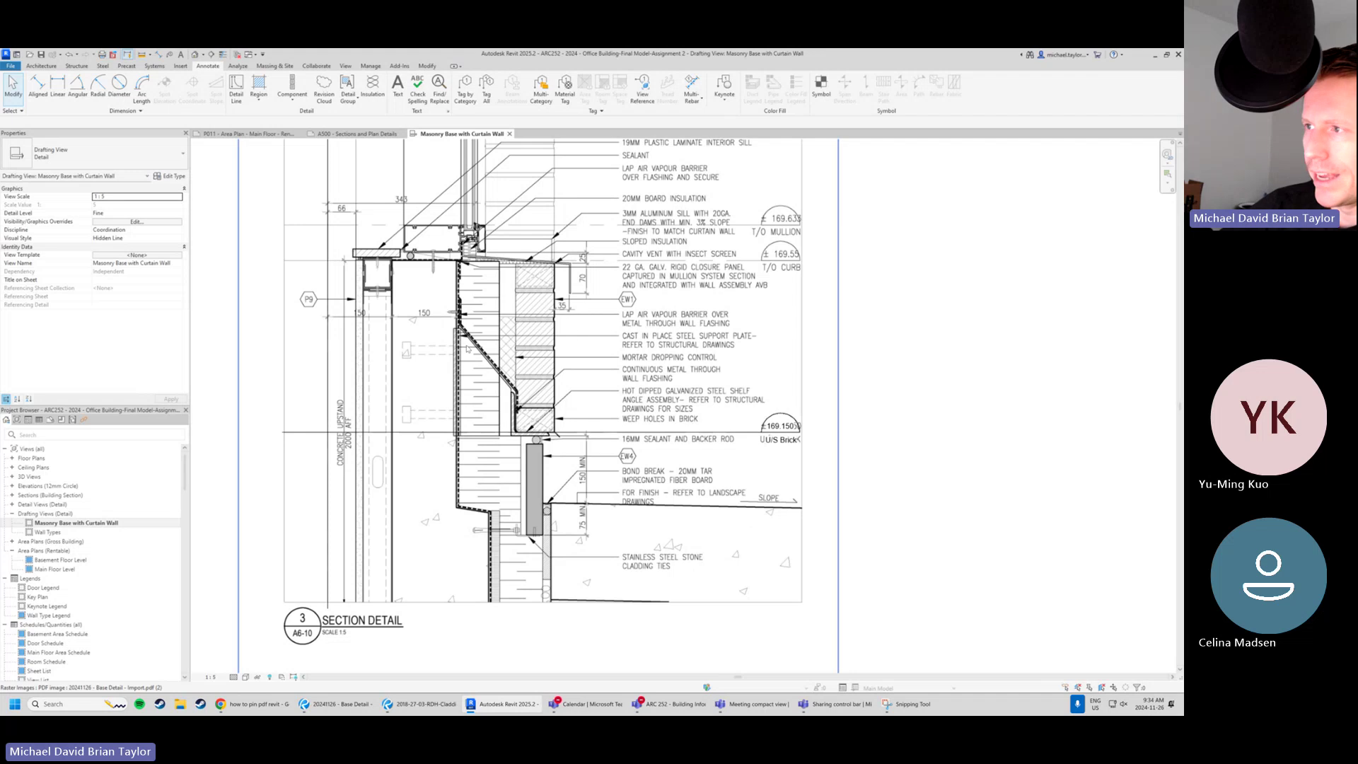
pyautogui.moveTo(541, 326); pyautogui.dragTo(514, 353, button='middle')
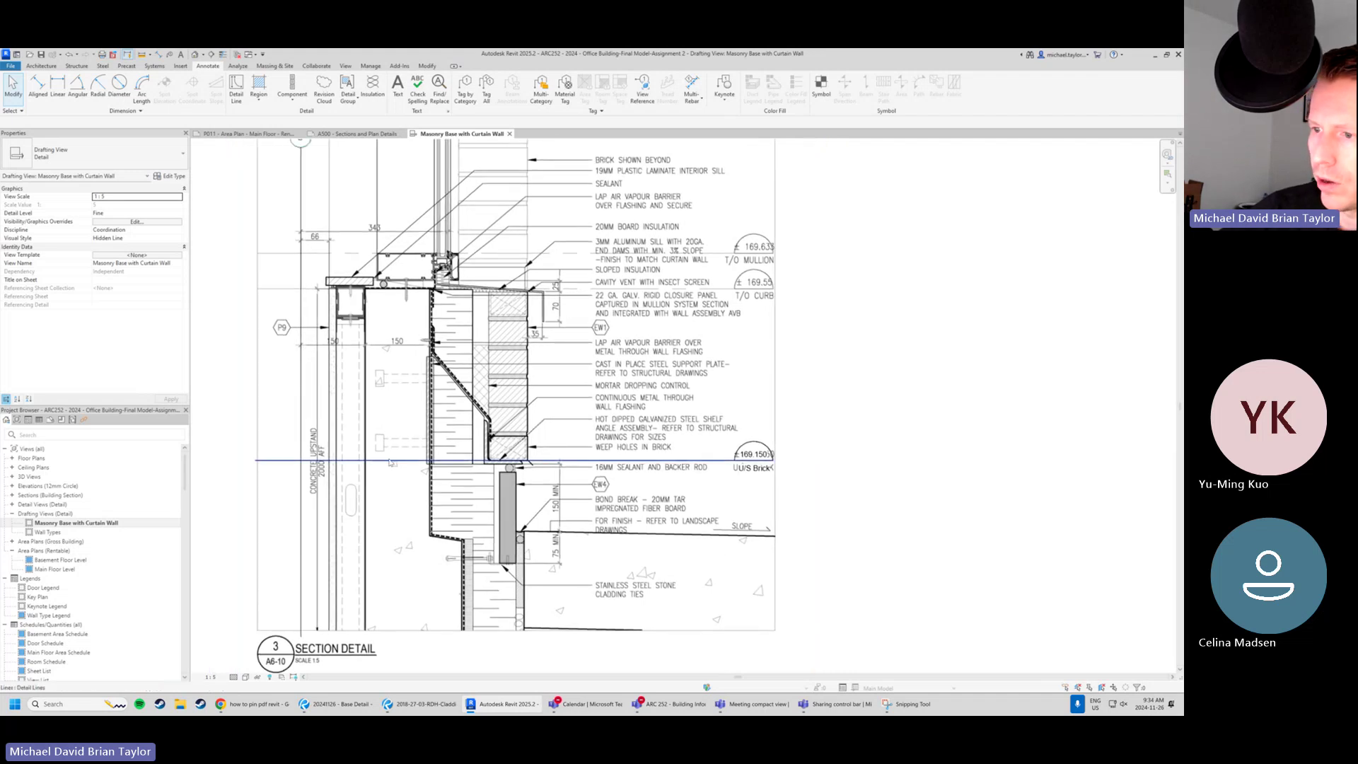
pyautogui.click(690, 460)
pyautogui.scroll(1, 745, 425)
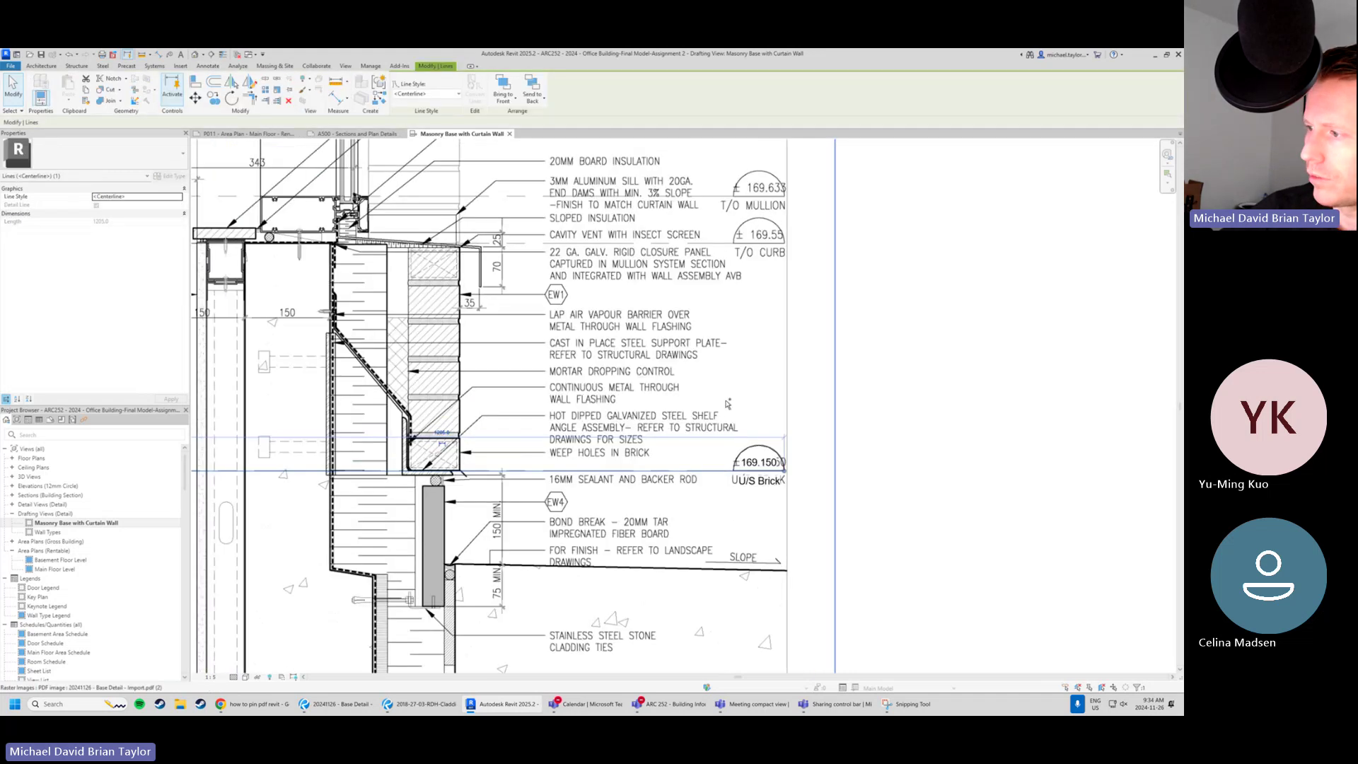
pyautogui.keyDown('ctrl'); pyautogui.moveTo(724, 399); pyautogui.dragTo(842, 540); pyautogui.keyUp('ctrl')
pyautogui.moveTo(728, 344); pyautogui.dragTo(654, 414, button='middle')
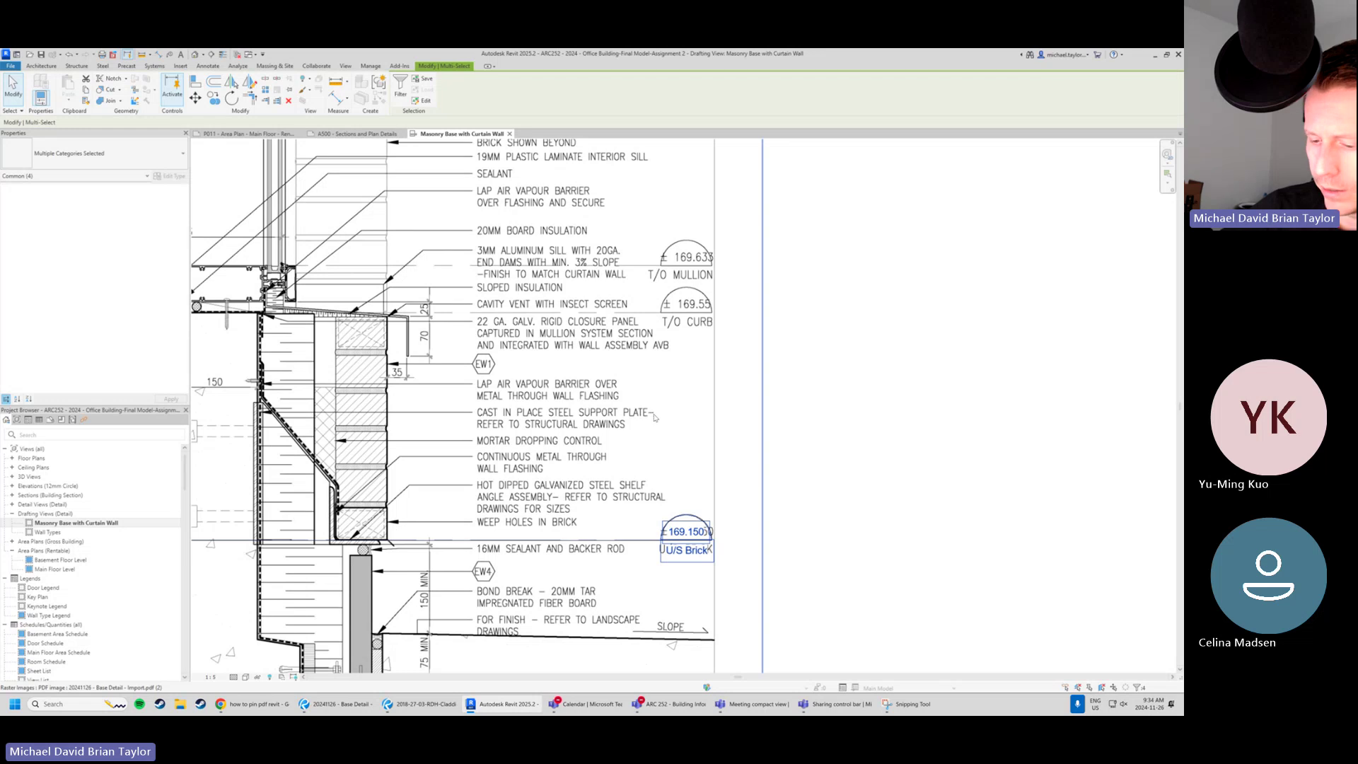
pyautogui.scroll(-1, 898, 431)
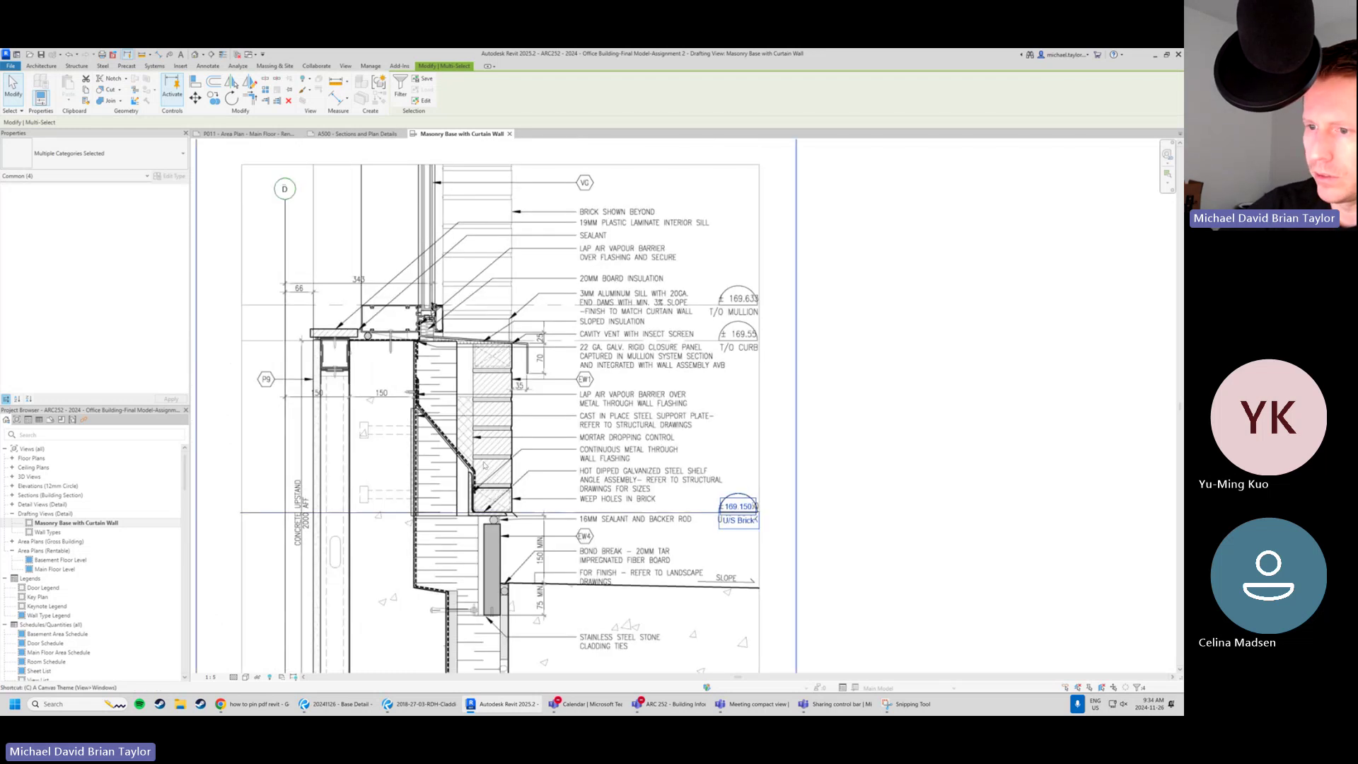
pyautogui.scroll(1, 815, 490)
pyautogui.press('m')
pyautogui.press('v')
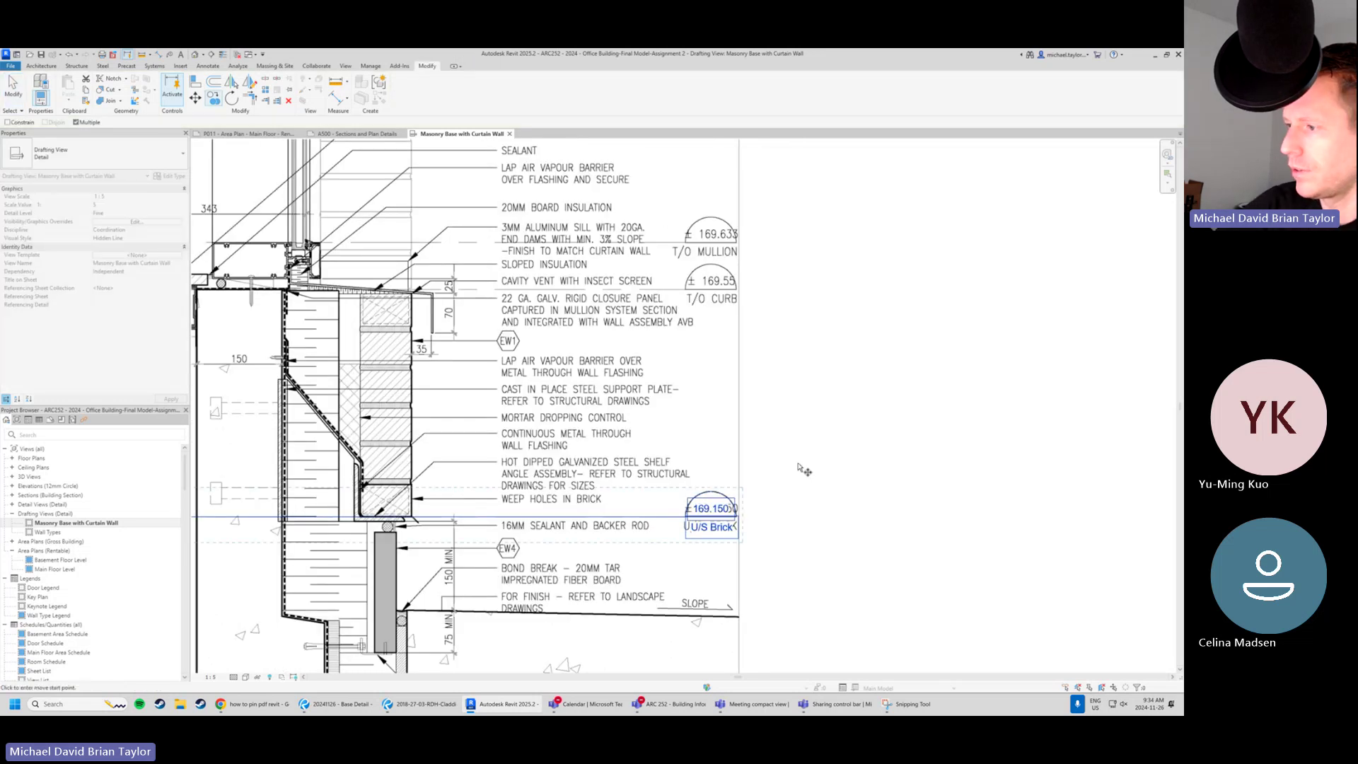
pyautogui.click(664, 517)
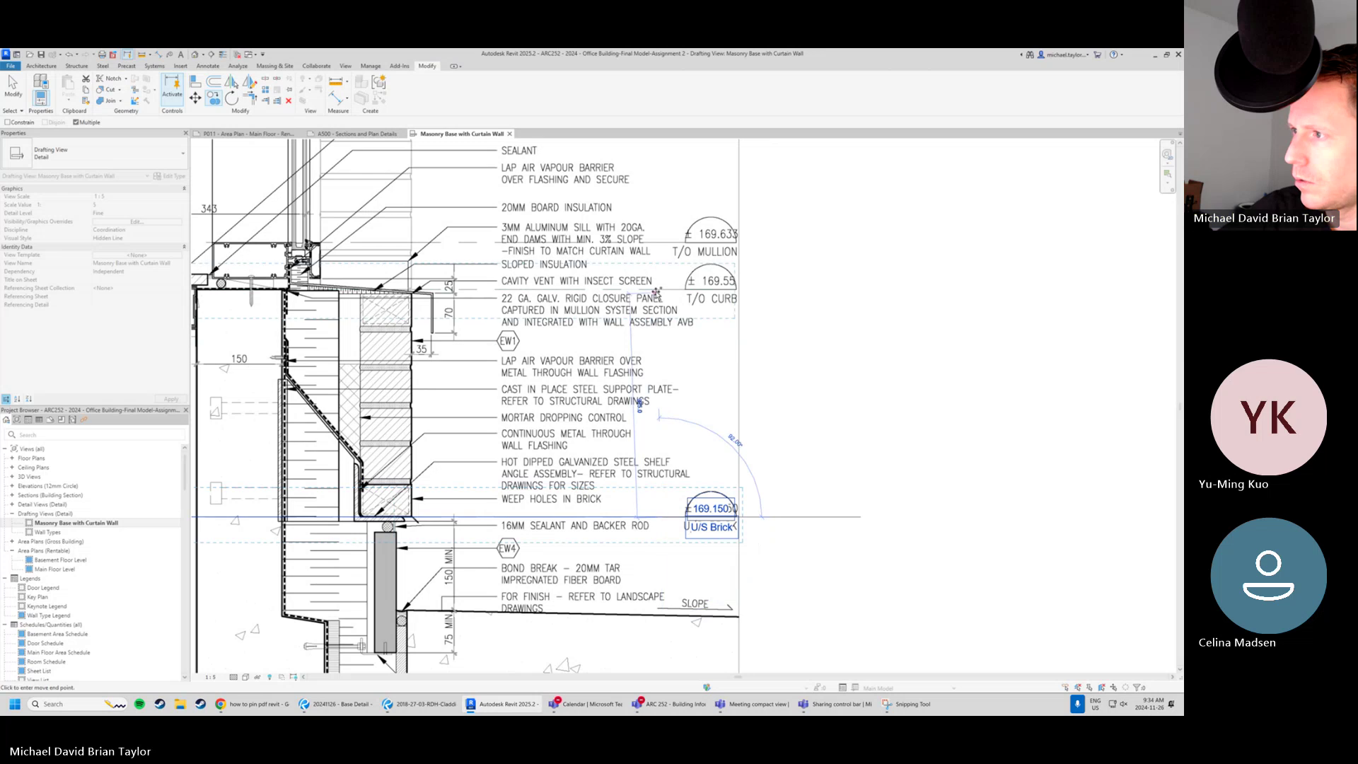
pyautogui.scroll(1, 665, 290)
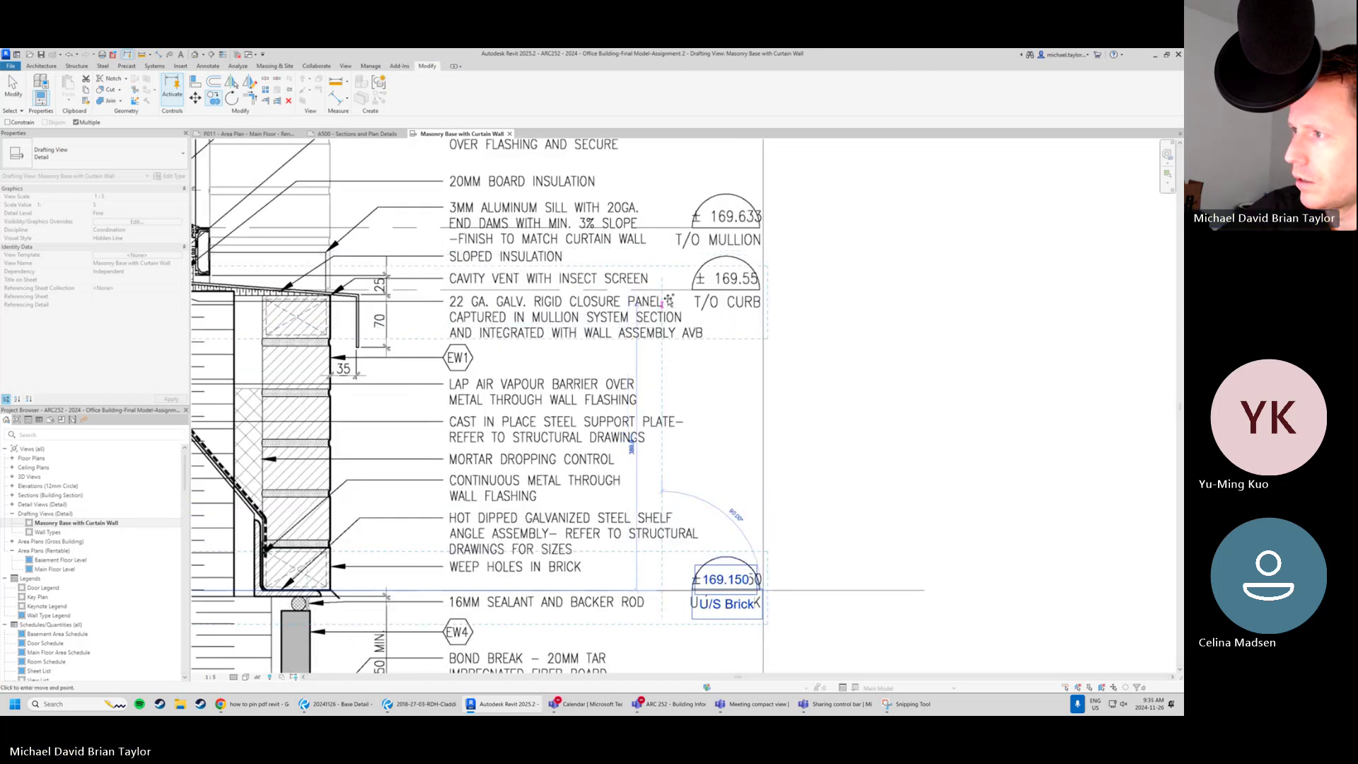
pyautogui.click(666, 290)
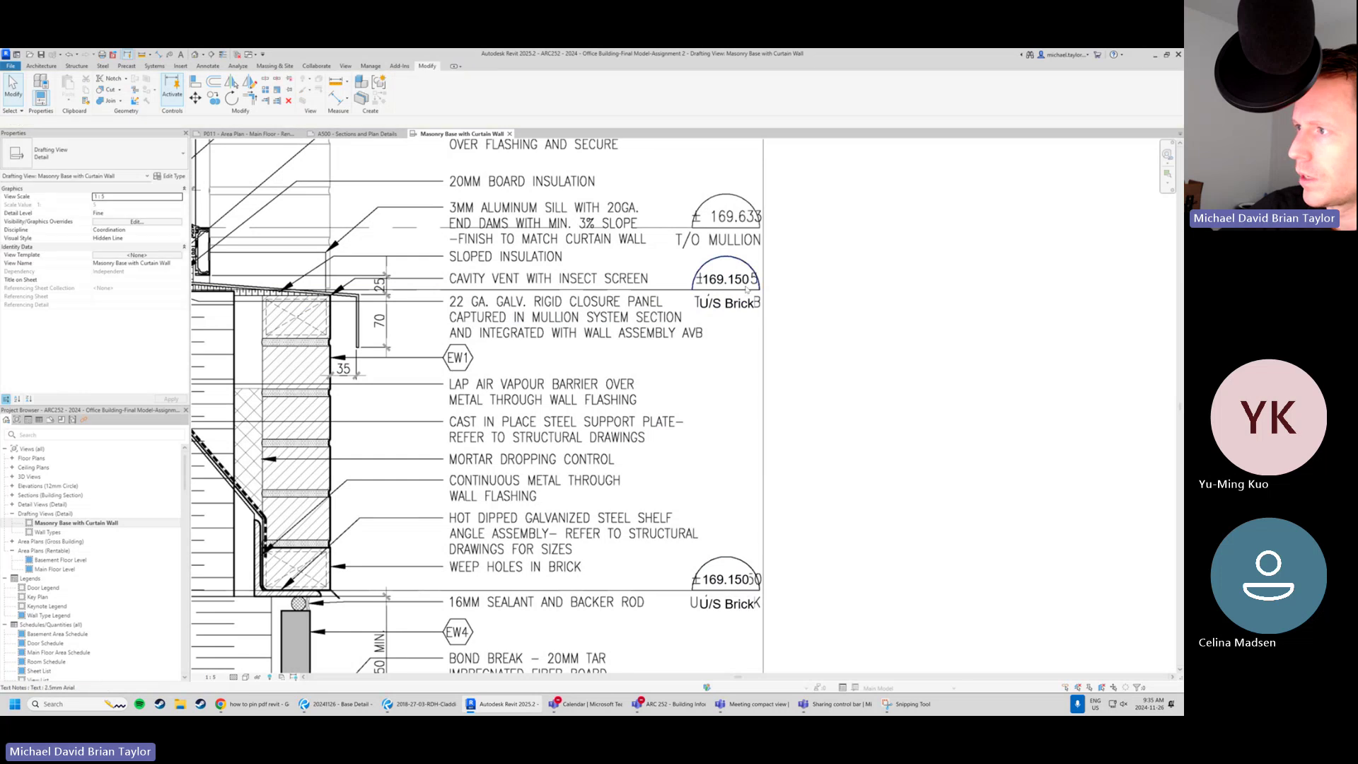
# Change the elevation text in the copied upper level marker to 169.550.
pyautogui.click(724, 279)
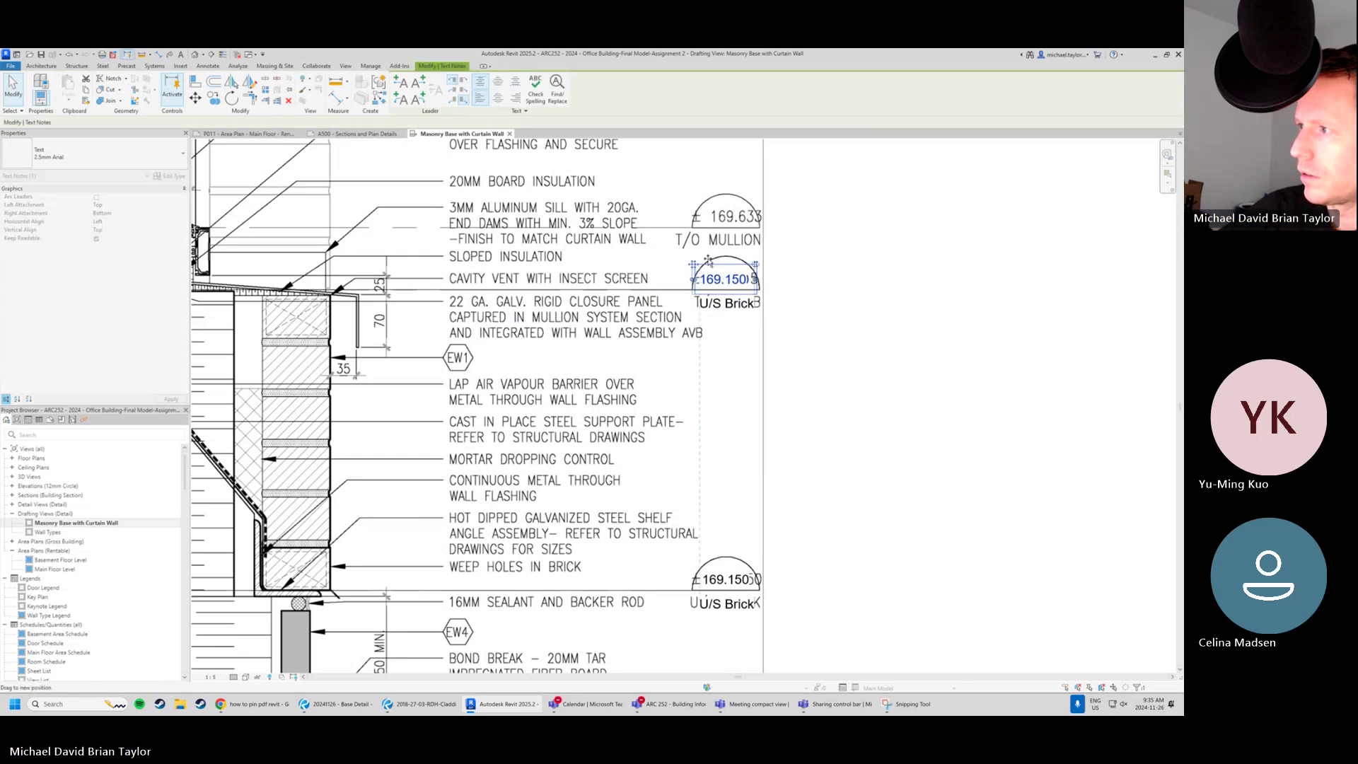
pyautogui.doubleClick(734, 282)
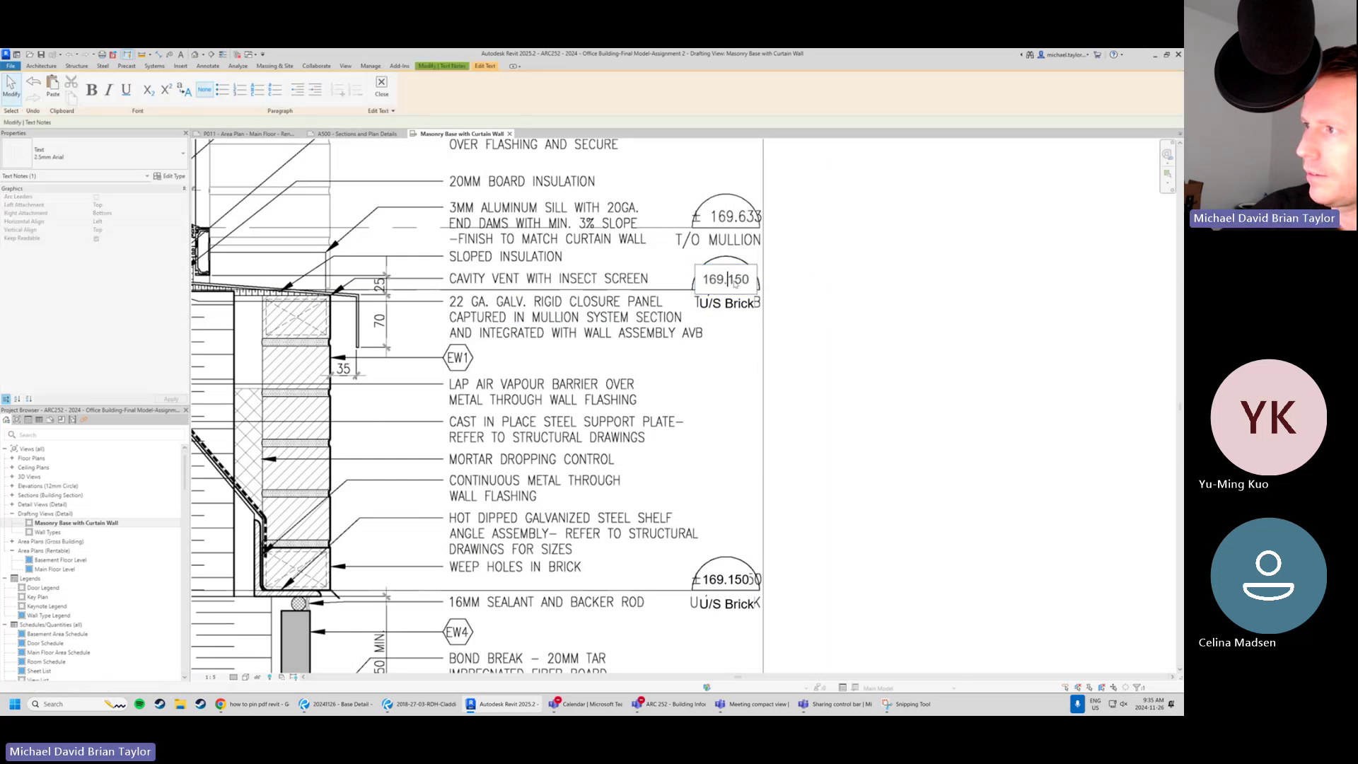
pyautogui.press('BackSpace')
pyautogui.write('5')
pyautogui.click(755, 306)
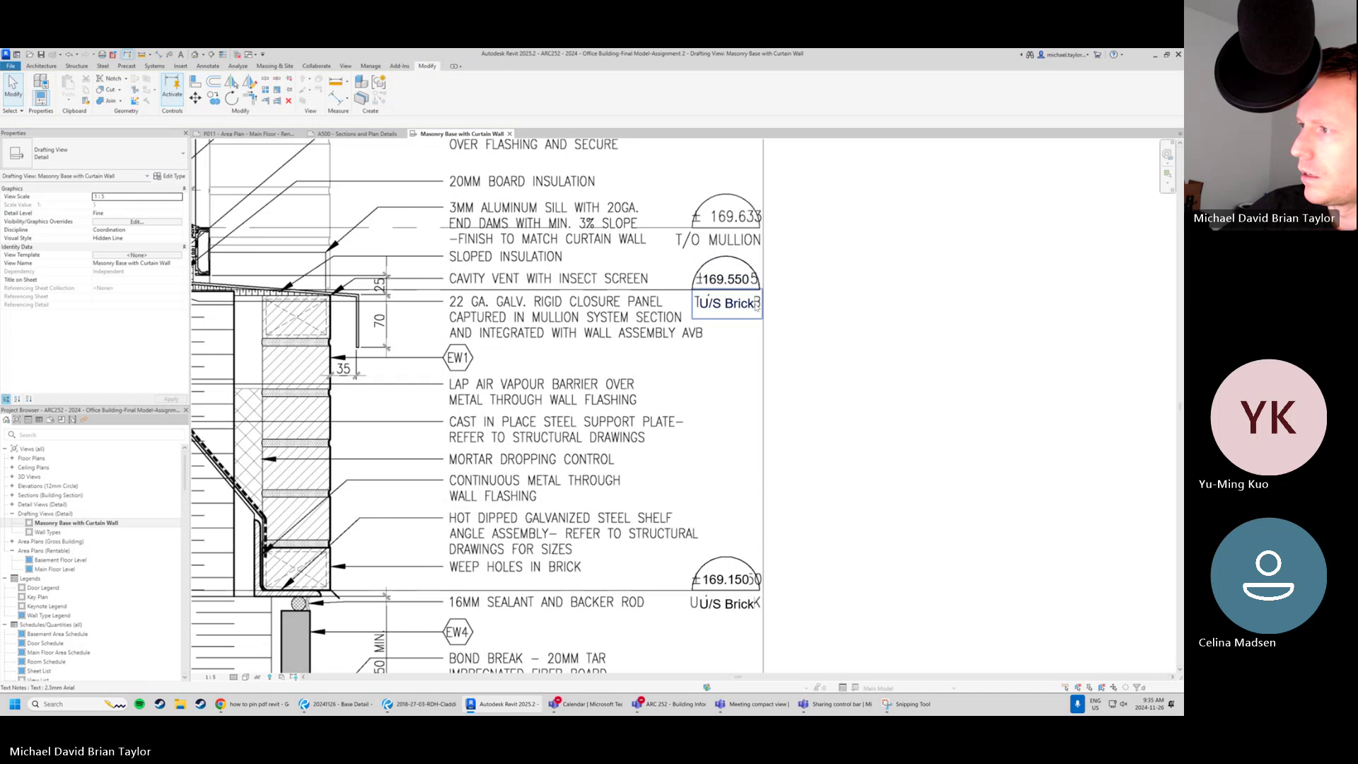
# Change the copied label beneath the 169.550 marker to "T/O Curb" and finish the text edit.
pyautogui.click(735, 308)
pyautogui.doubleClick(730, 306)
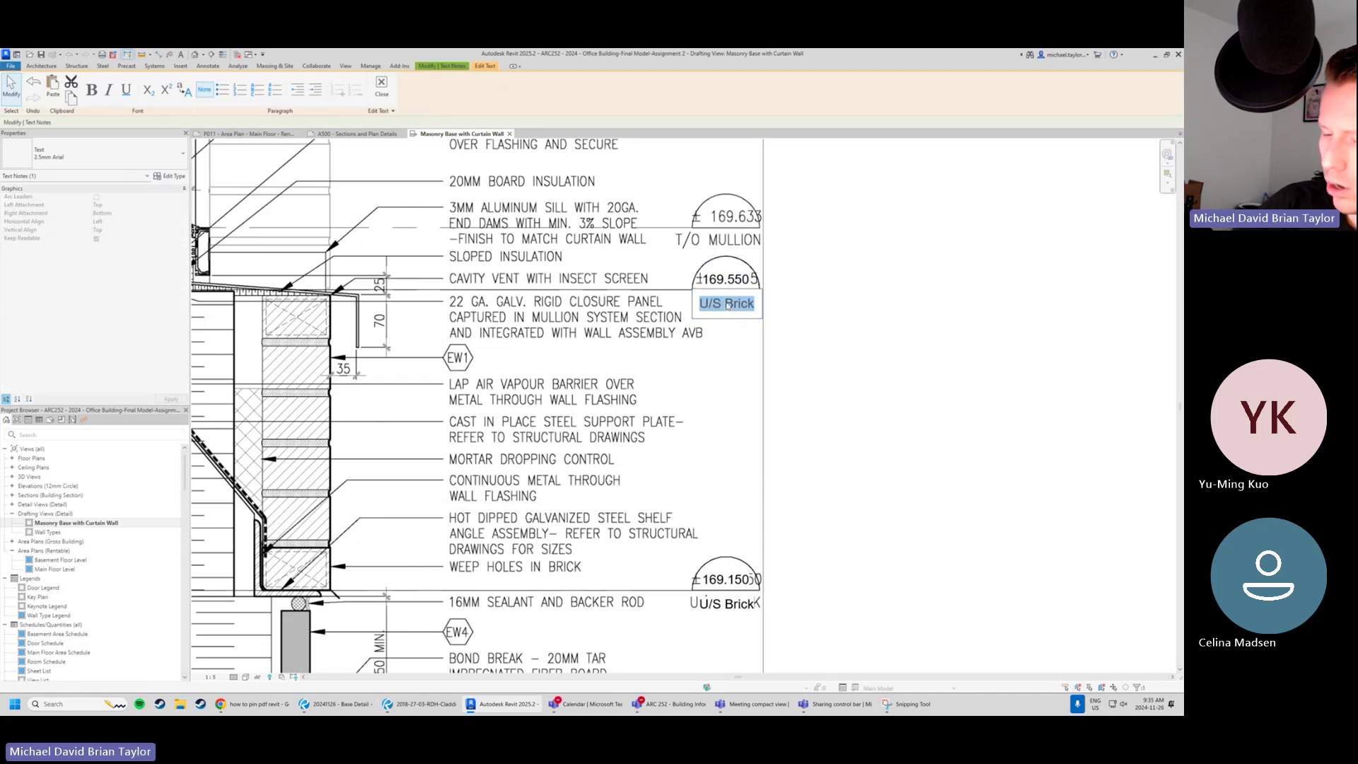
pyautogui.write('T/O CURB')
pyautogui.write('/')
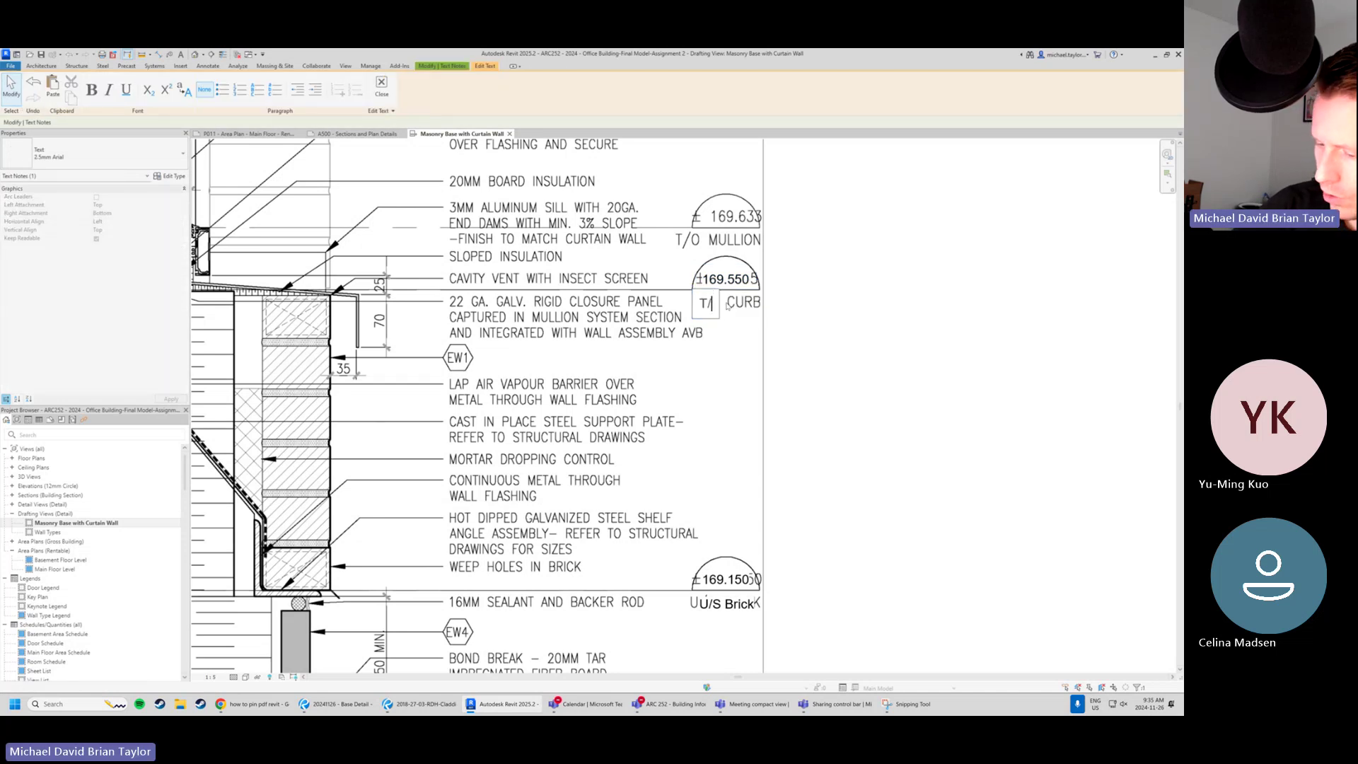
pyautogui.write('O Curb')
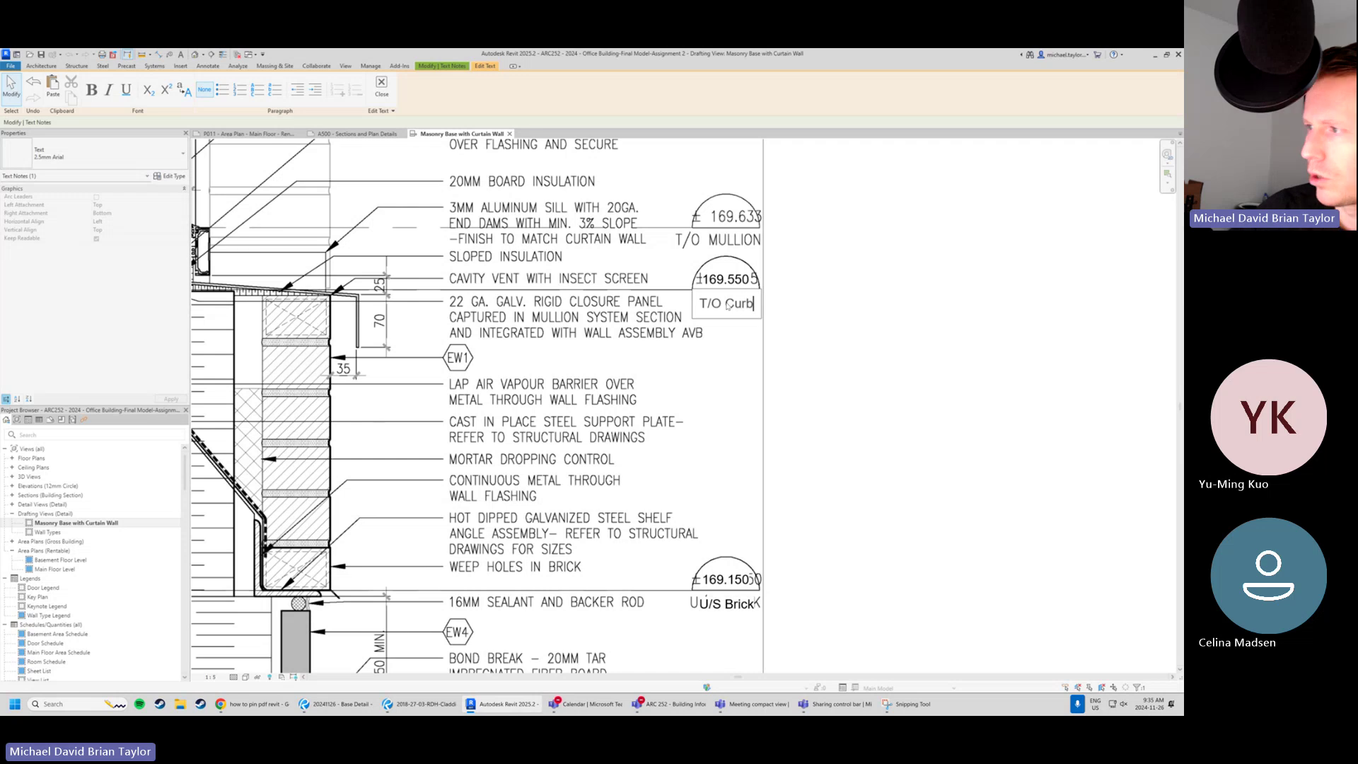
pyautogui.click(909, 319)
pyautogui.click(909, 319)
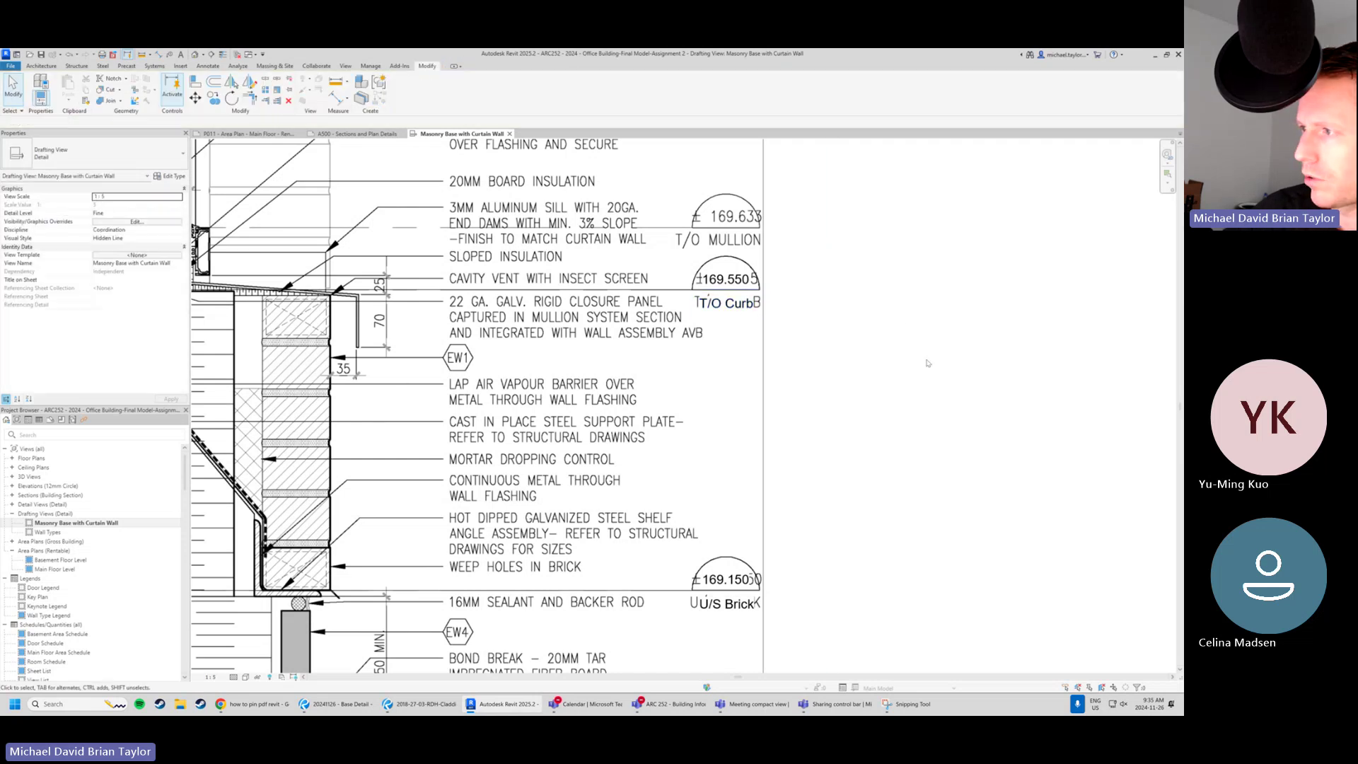
# Hide the PDF underlay element in the view to check the traced linework, and undo the hiding.
pyautogui.scroll(-4, 961, 360)
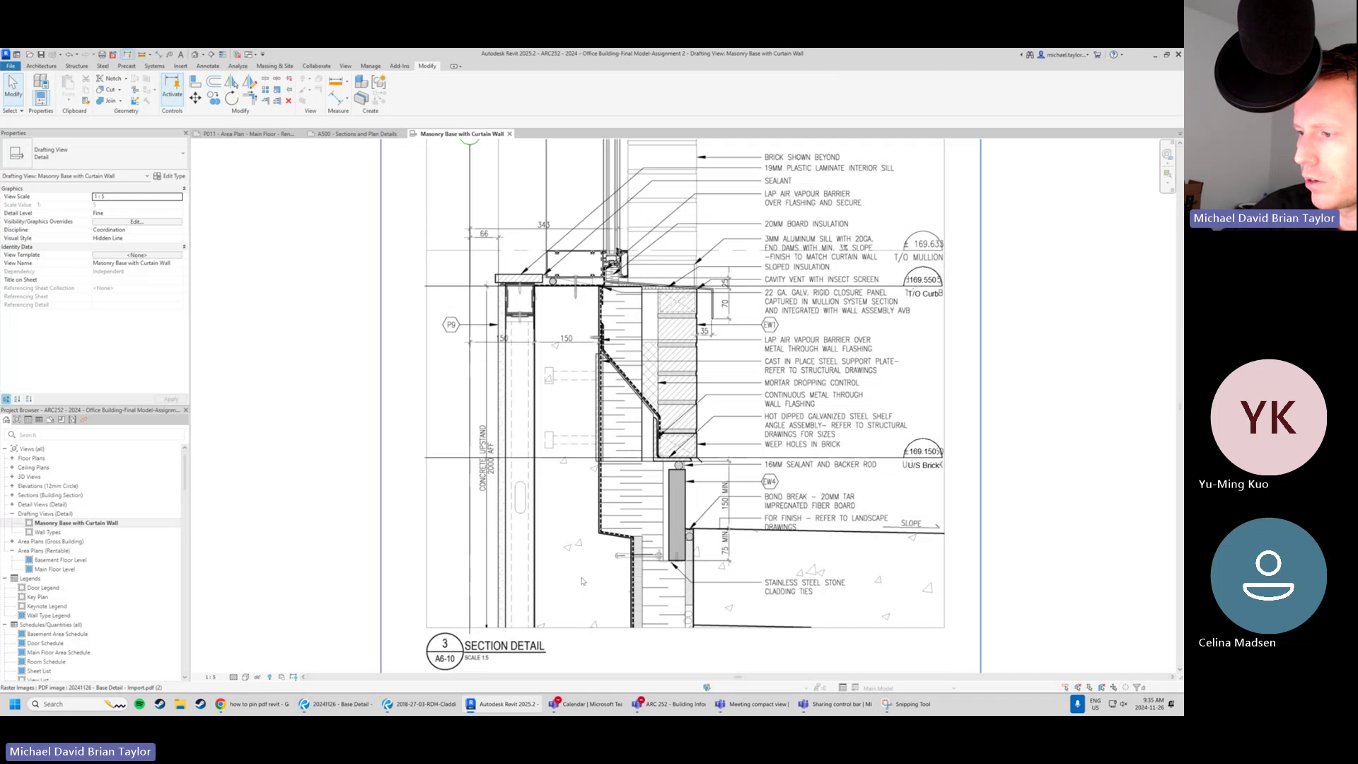
pyautogui.scroll(2, 583, 582)
pyautogui.moveTo(617, 498); pyautogui.dragTo(544, 512, button='middle')
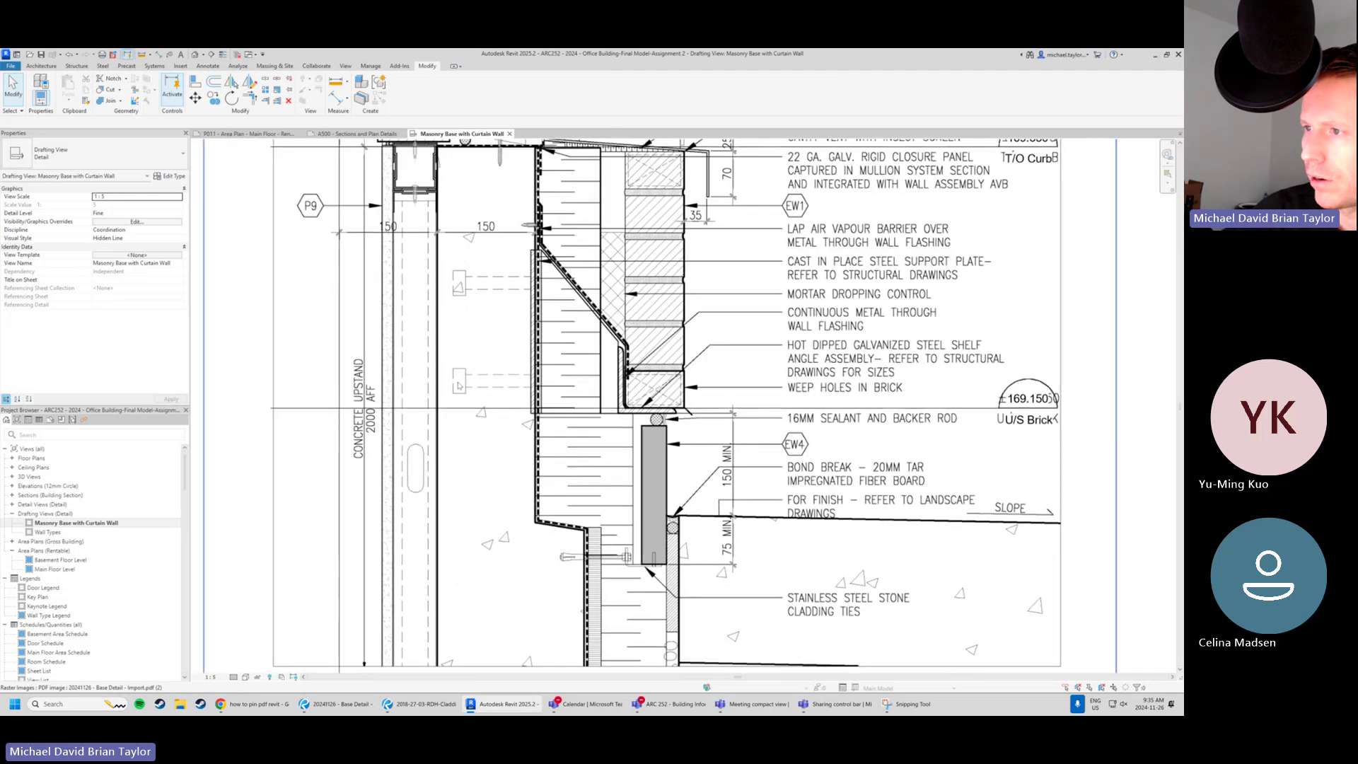
pyautogui.scroll(-1, 547, 358)
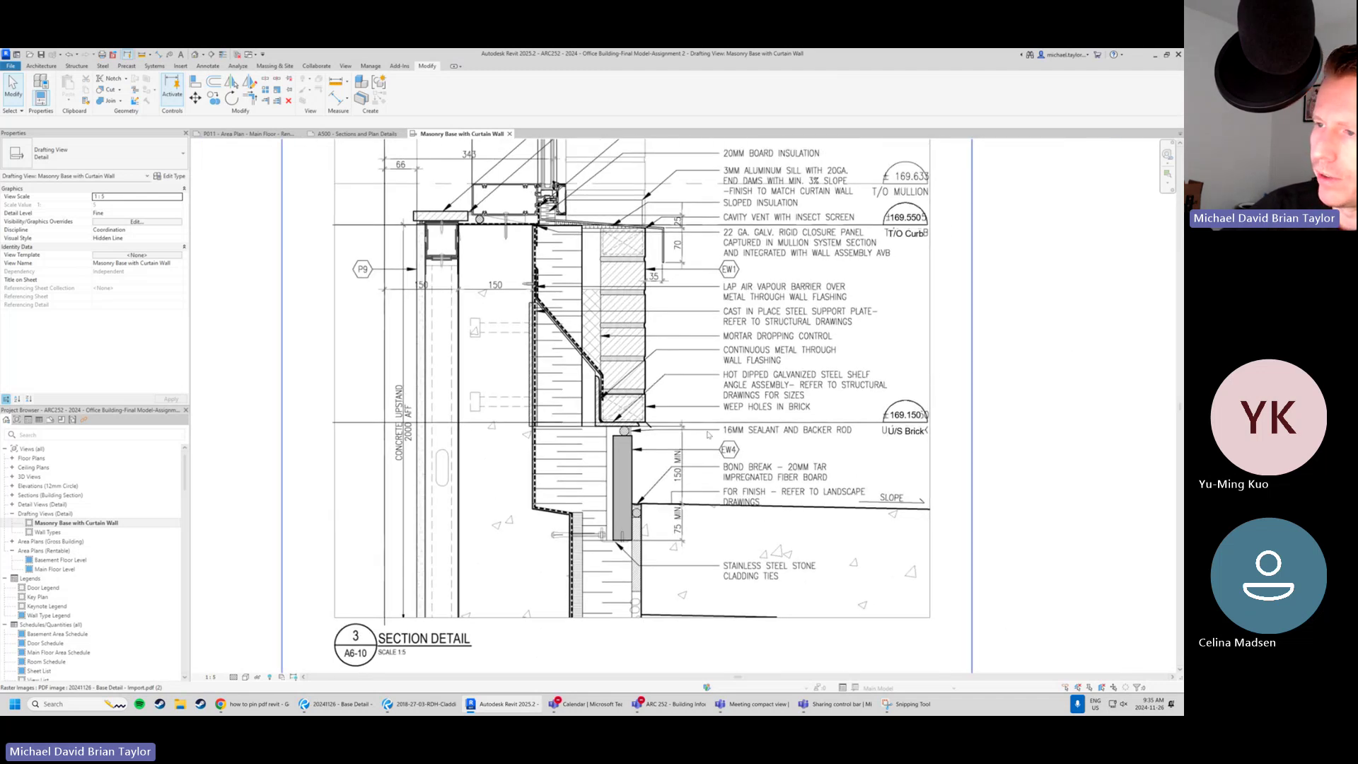
pyautogui.scroll(-1, 748, 389)
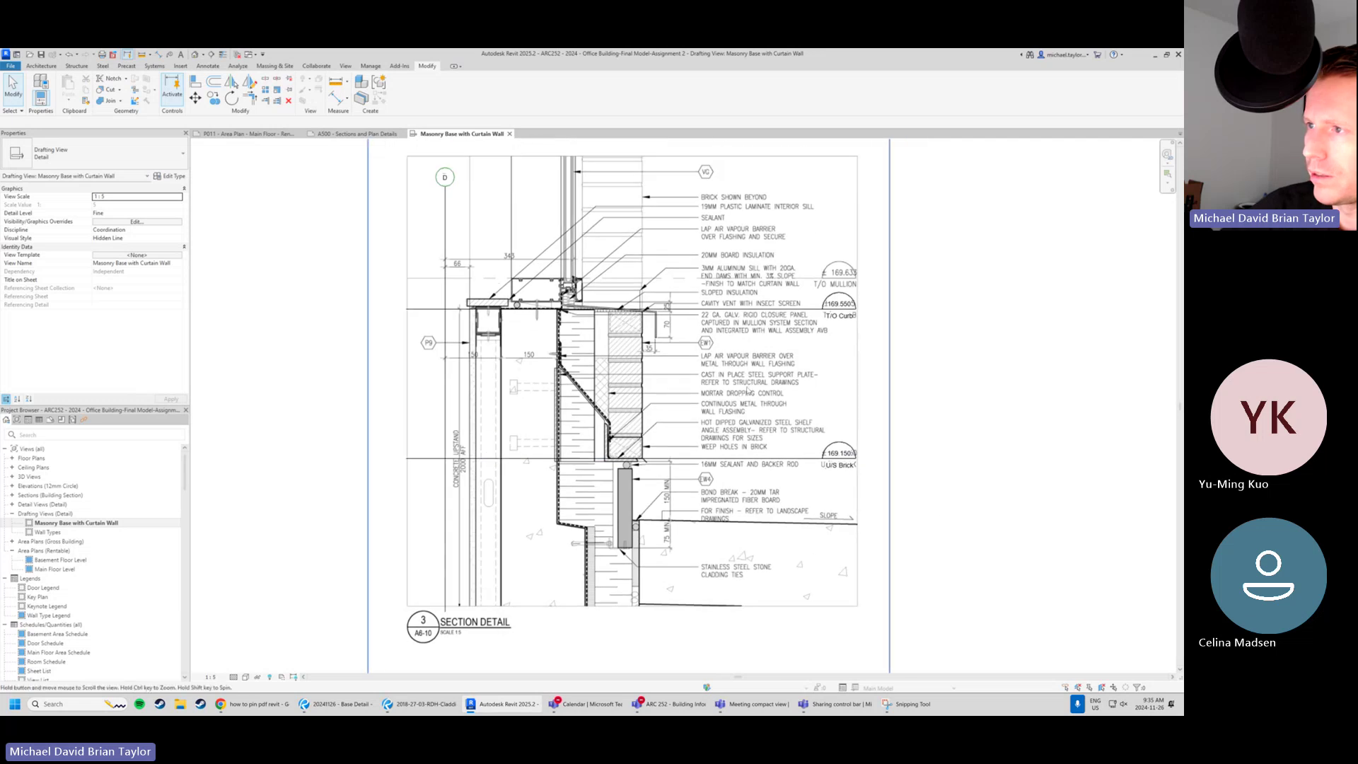
pyautogui.scroll(-1, 748, 389)
pyautogui.click(944, 393)
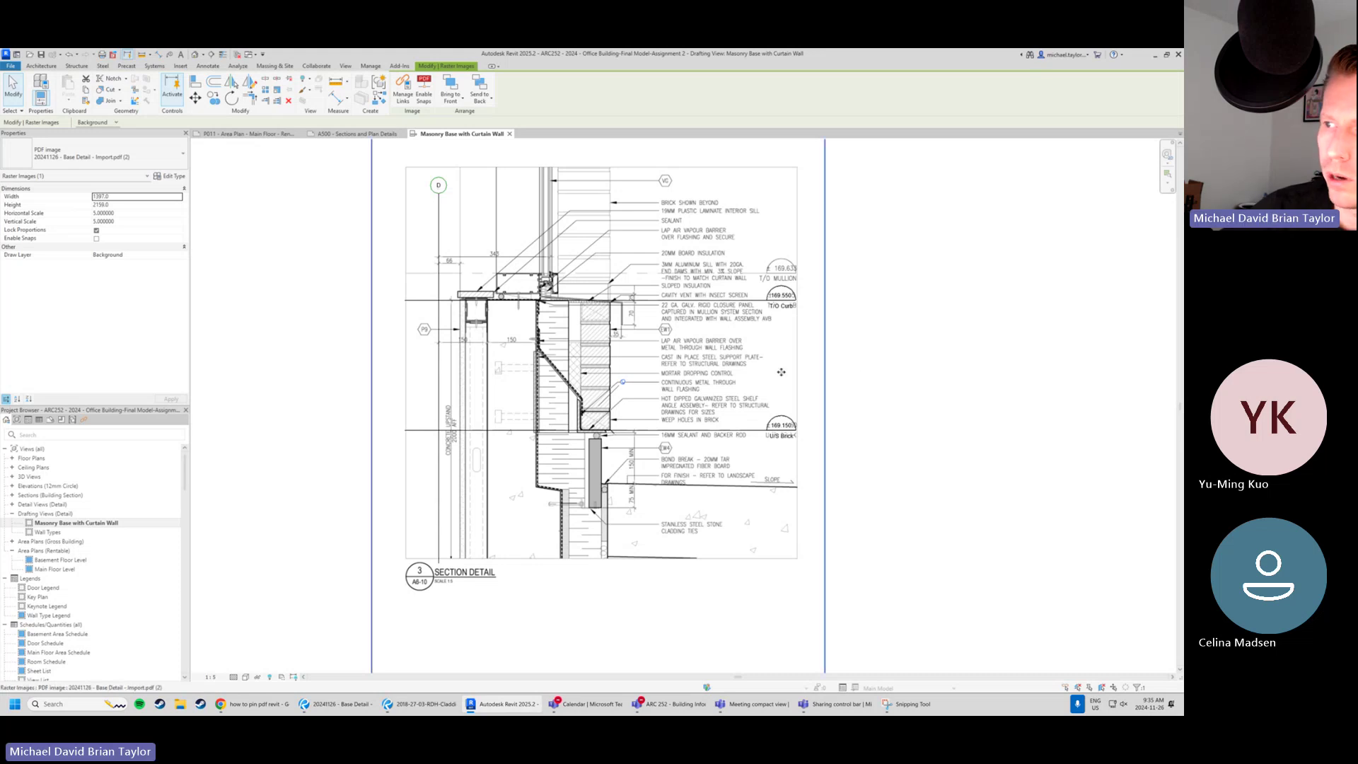
pyautogui.rightClick(676, 363)
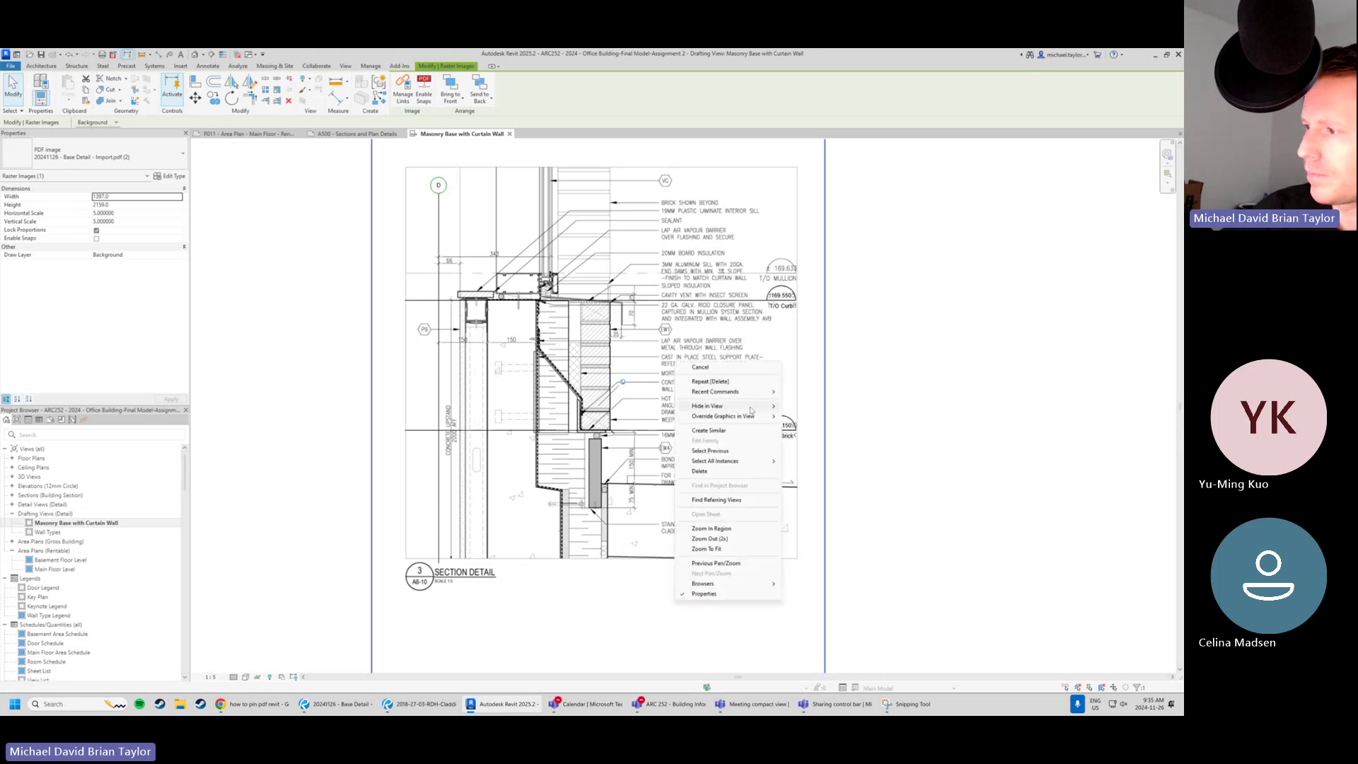
pyautogui.moveTo(751, 408)
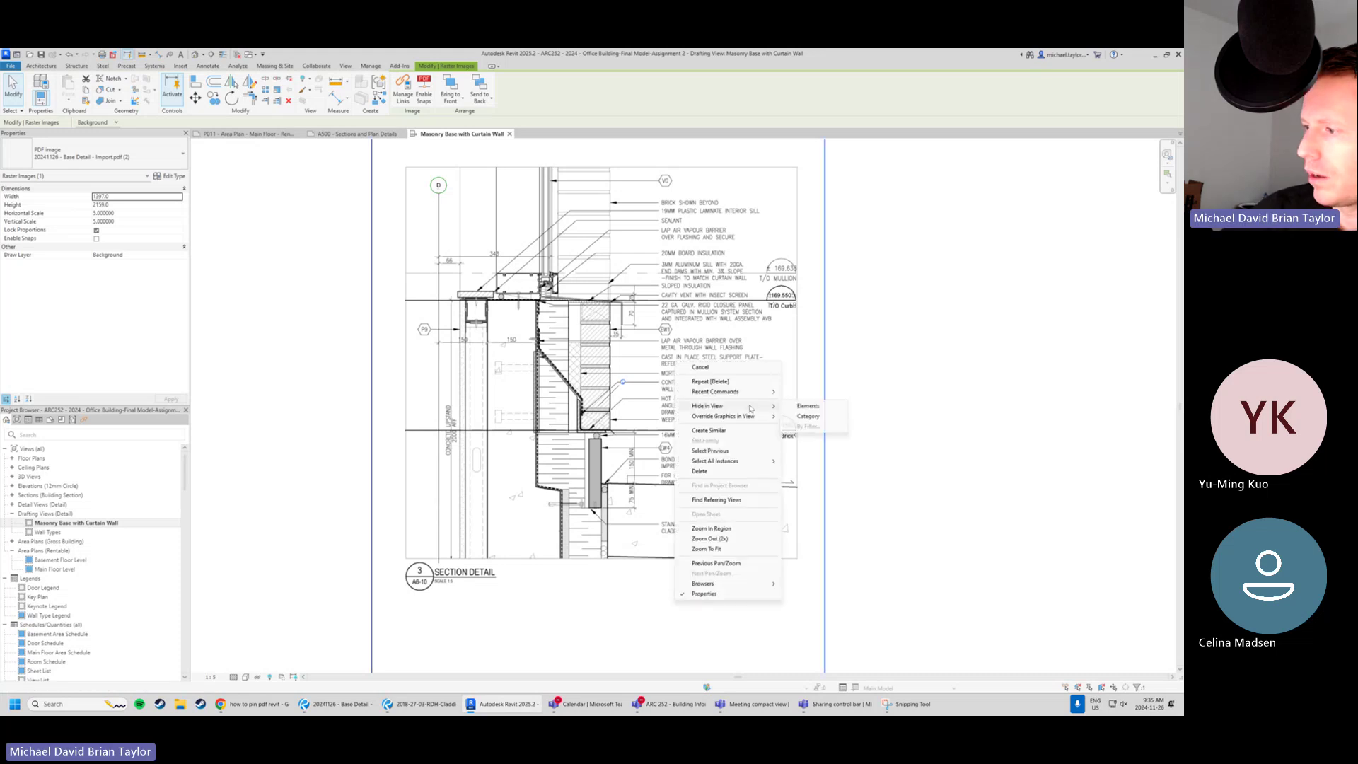
pyautogui.click(808, 407)
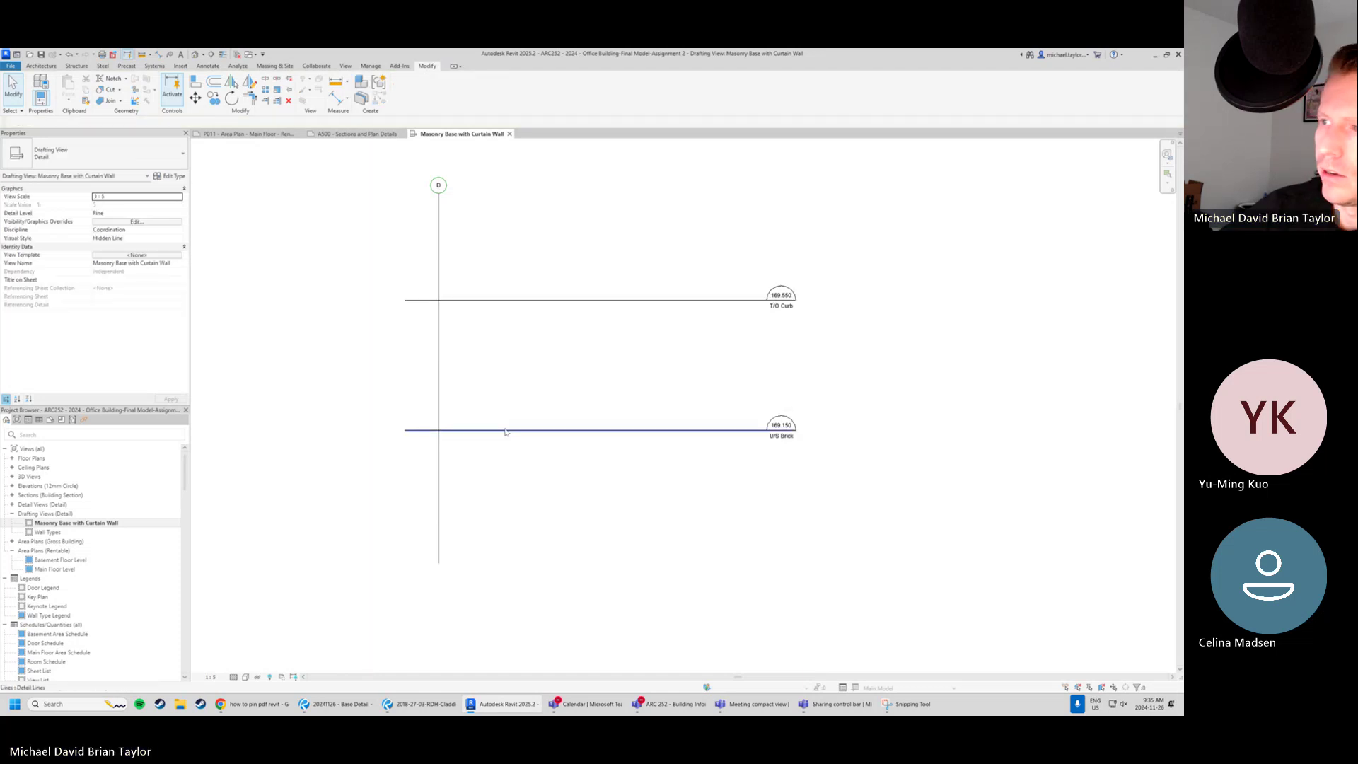
pyautogui.hotkey('ctrl', 'z')
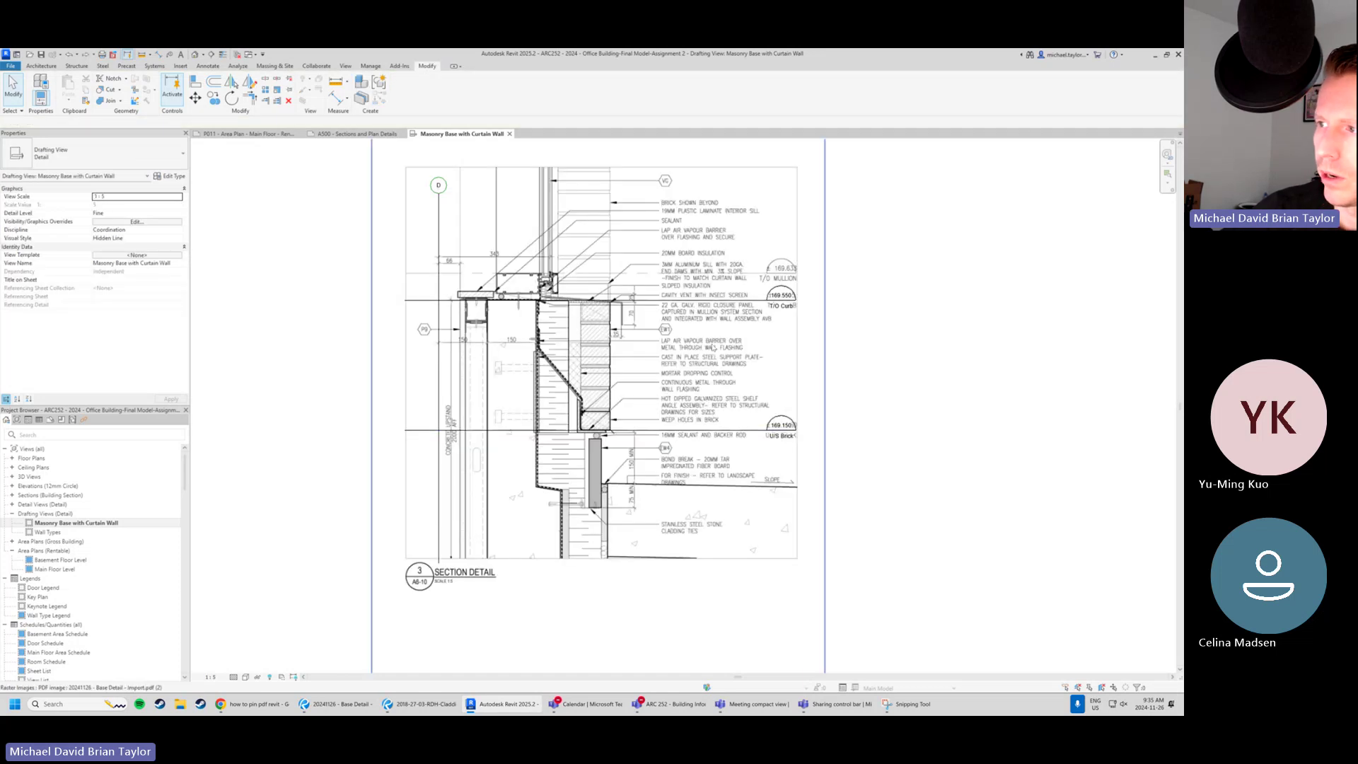
# Hide the section detail PDF image in the drafting view as an individual element.
pyautogui.rightClick(577, 362)
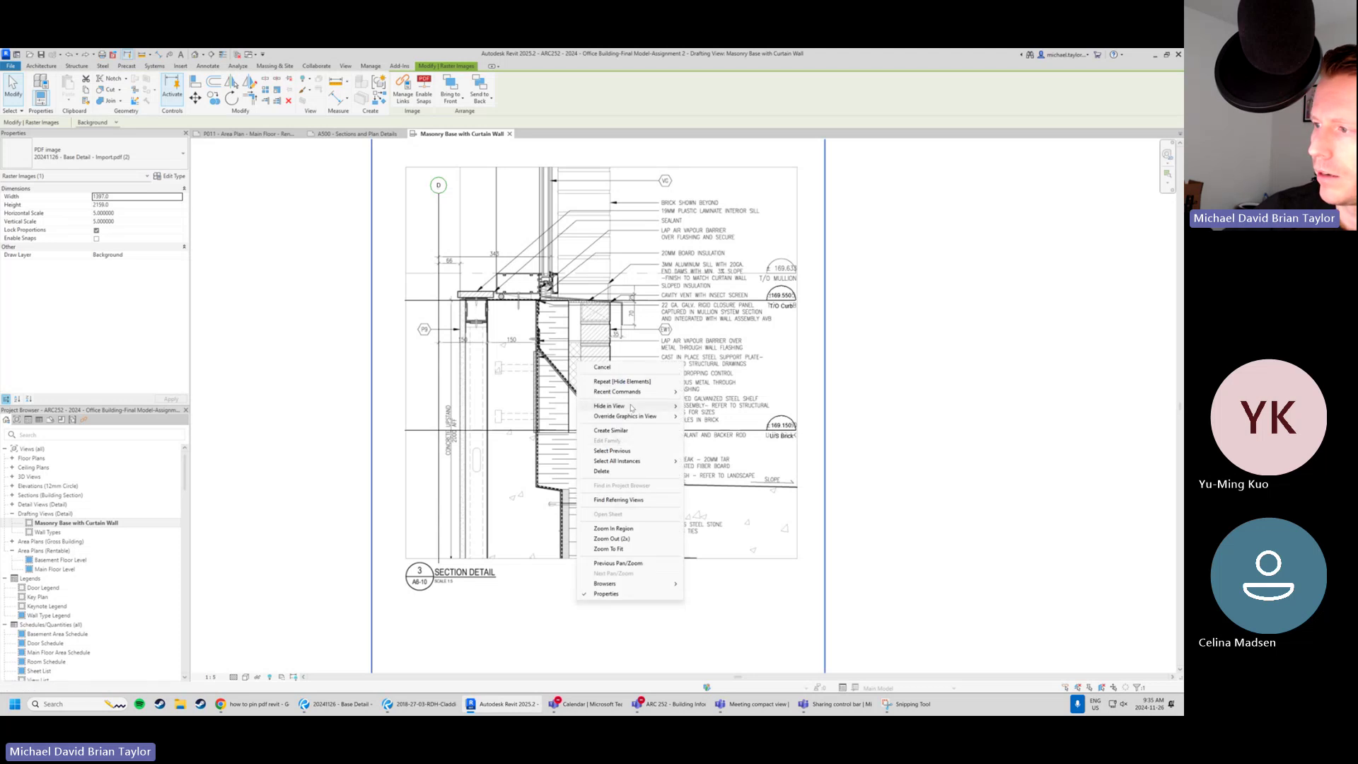
pyautogui.moveTo(641, 407)
pyautogui.click(708, 407)
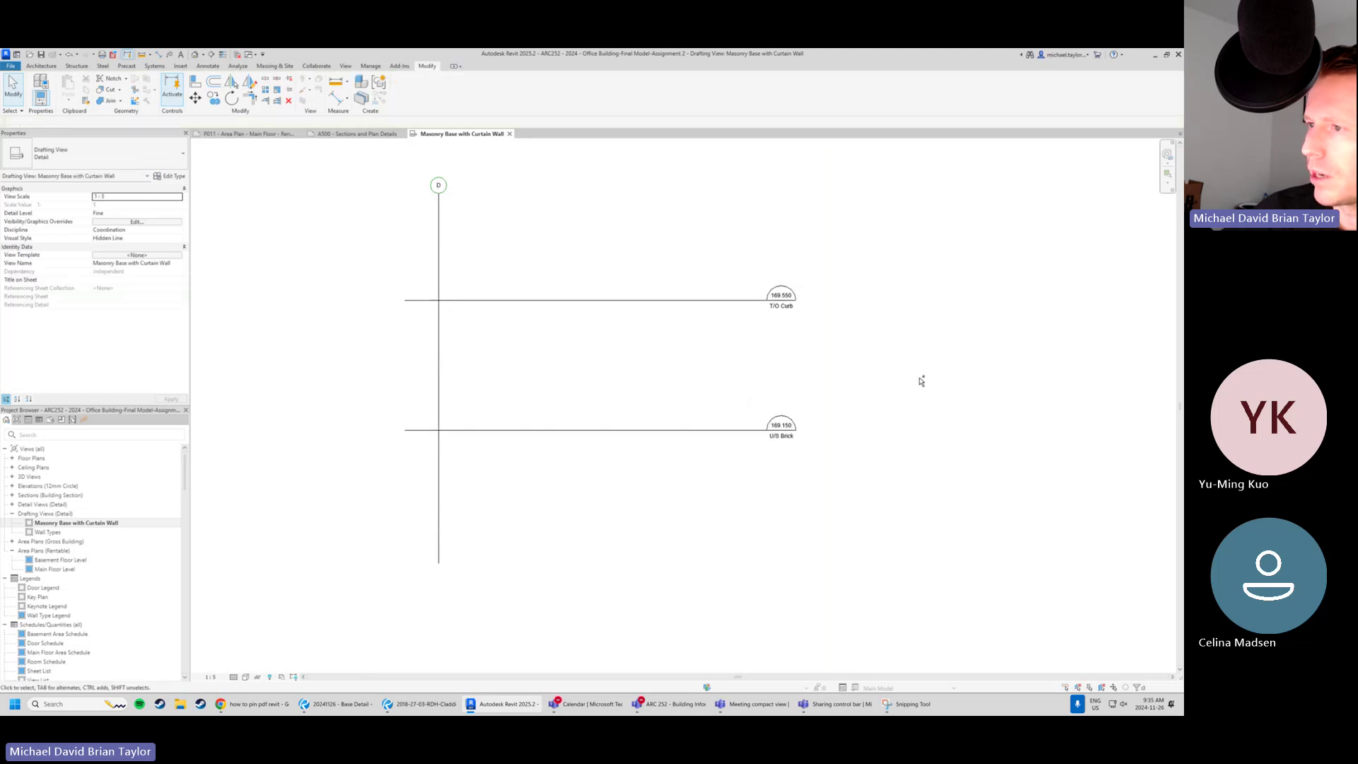
# Undo the hiding of the section detail PDF underlay in the drafting view.
pyautogui.hotkey('ctrl', 'z')
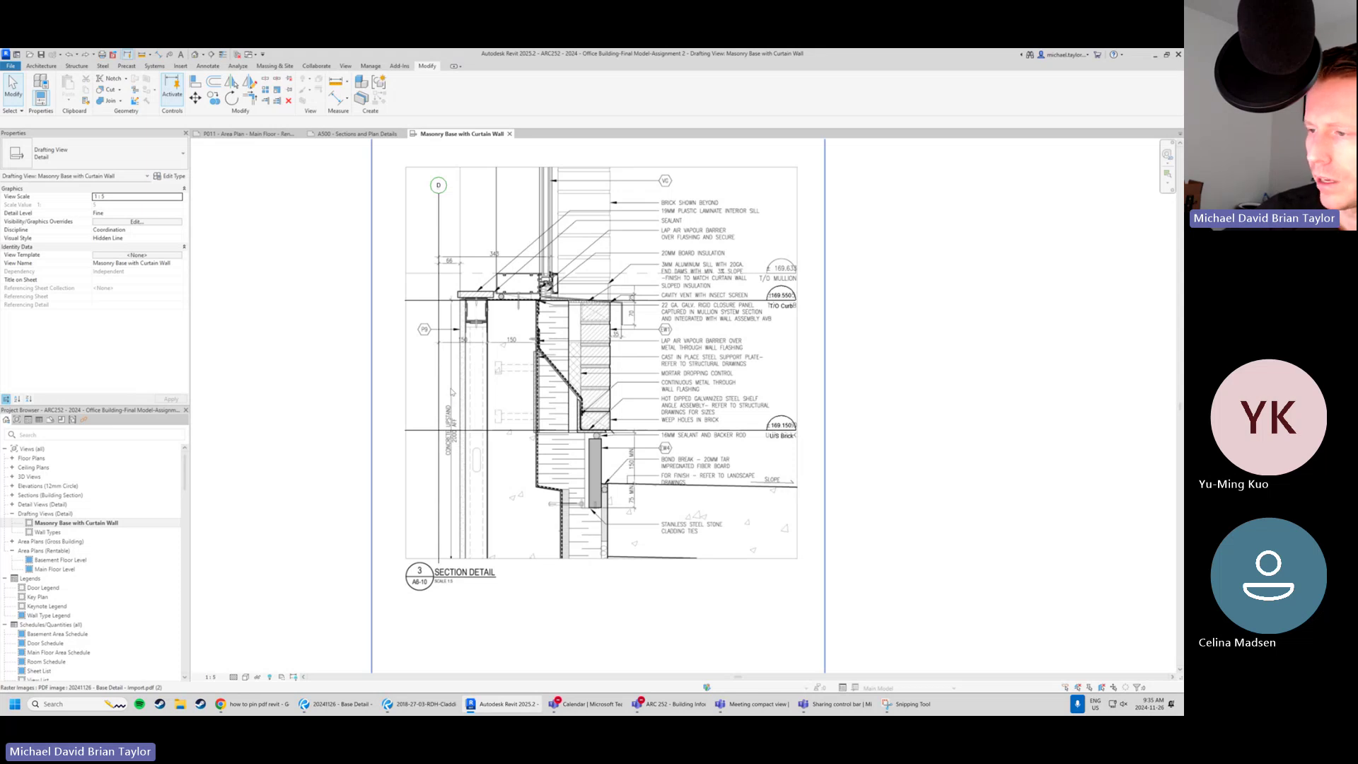
pyautogui.scroll(3, 450, 391)
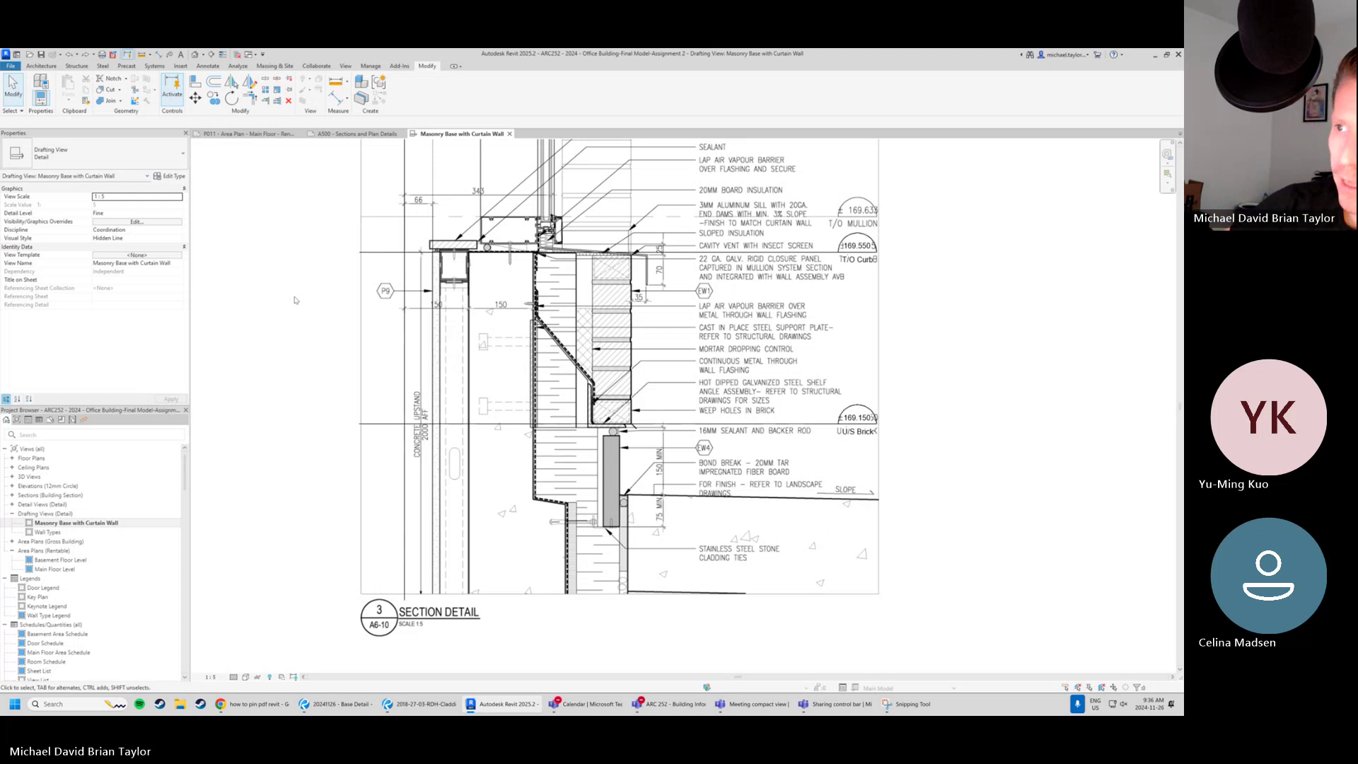
pyautogui.moveTo(444, 378); pyautogui.dragTo(437, 379, button='middle')
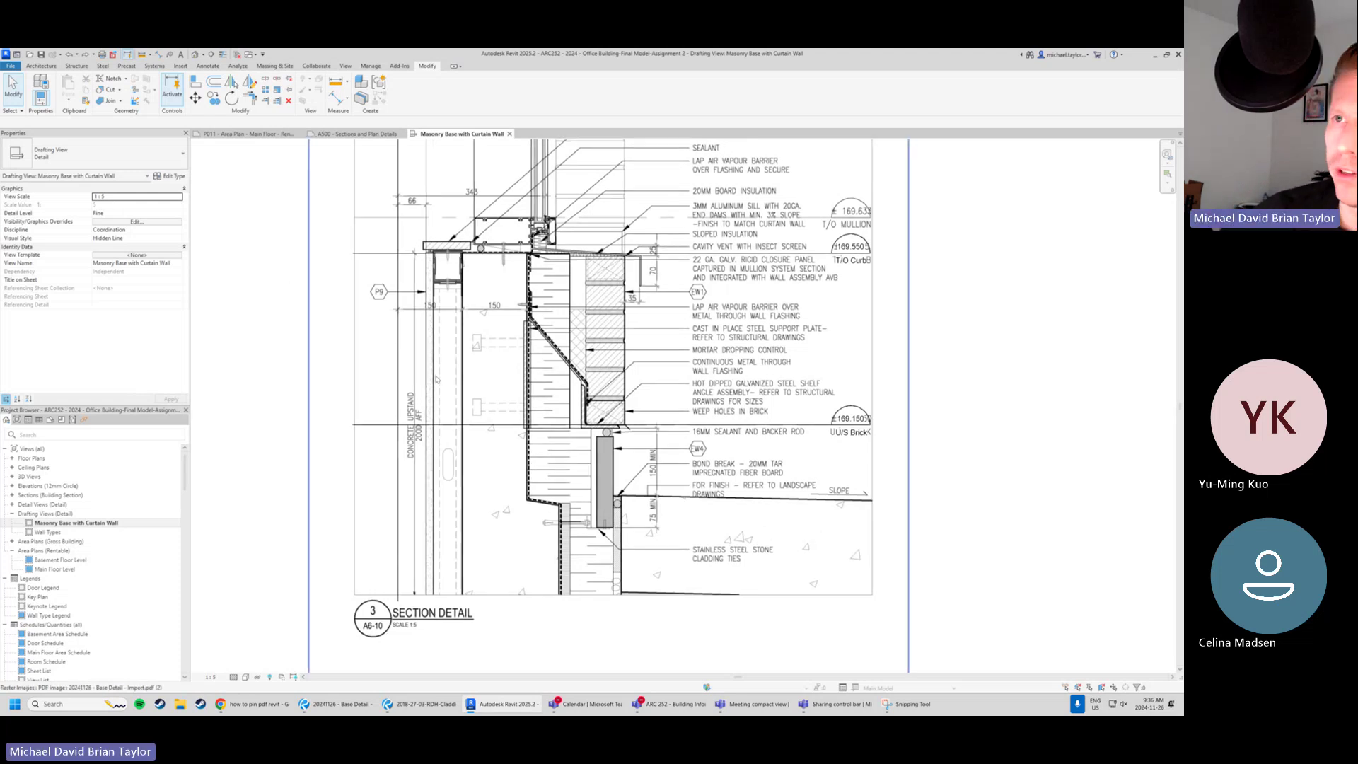
# Start a filled region and duplicate its Diagonal_cross-hatch type under the name "Concrete".
pyautogui.click(208, 65)
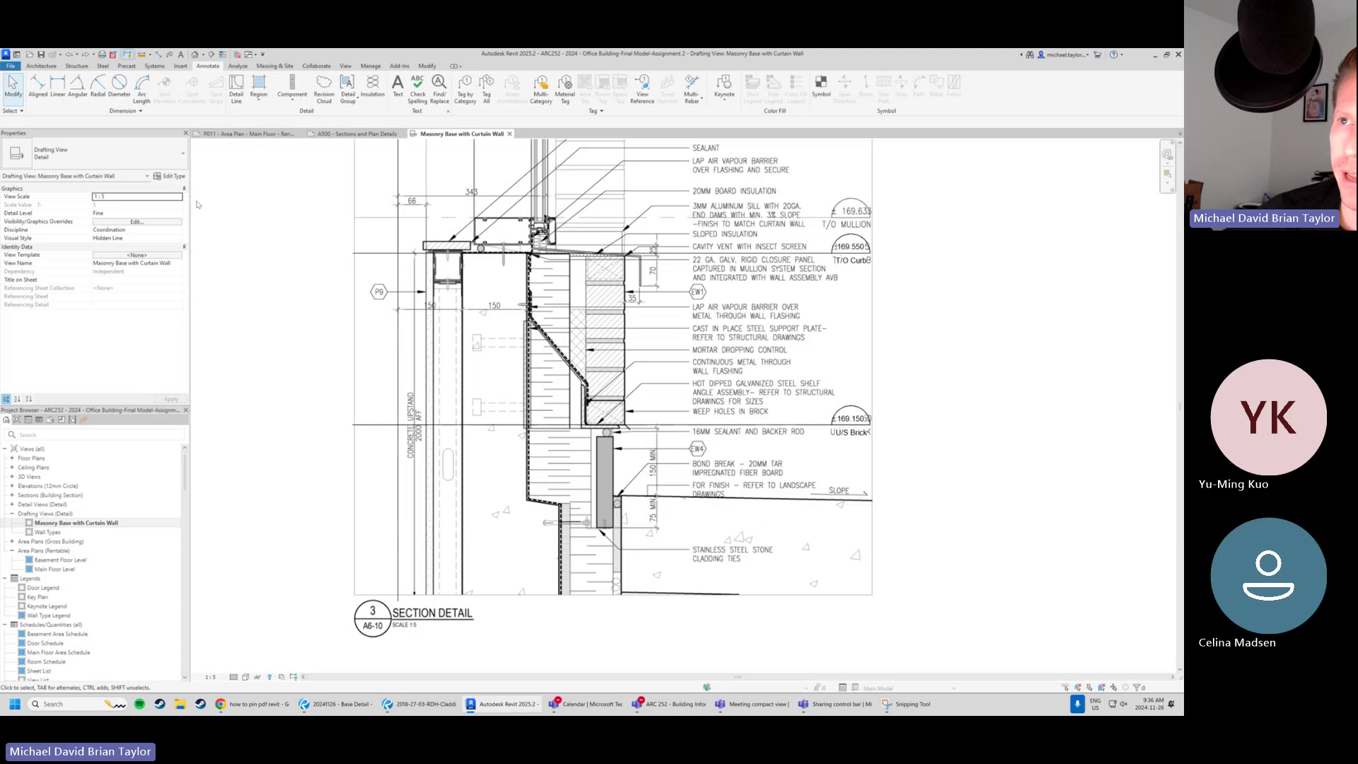
pyautogui.click(259, 100)
pyautogui.click(236, 122)
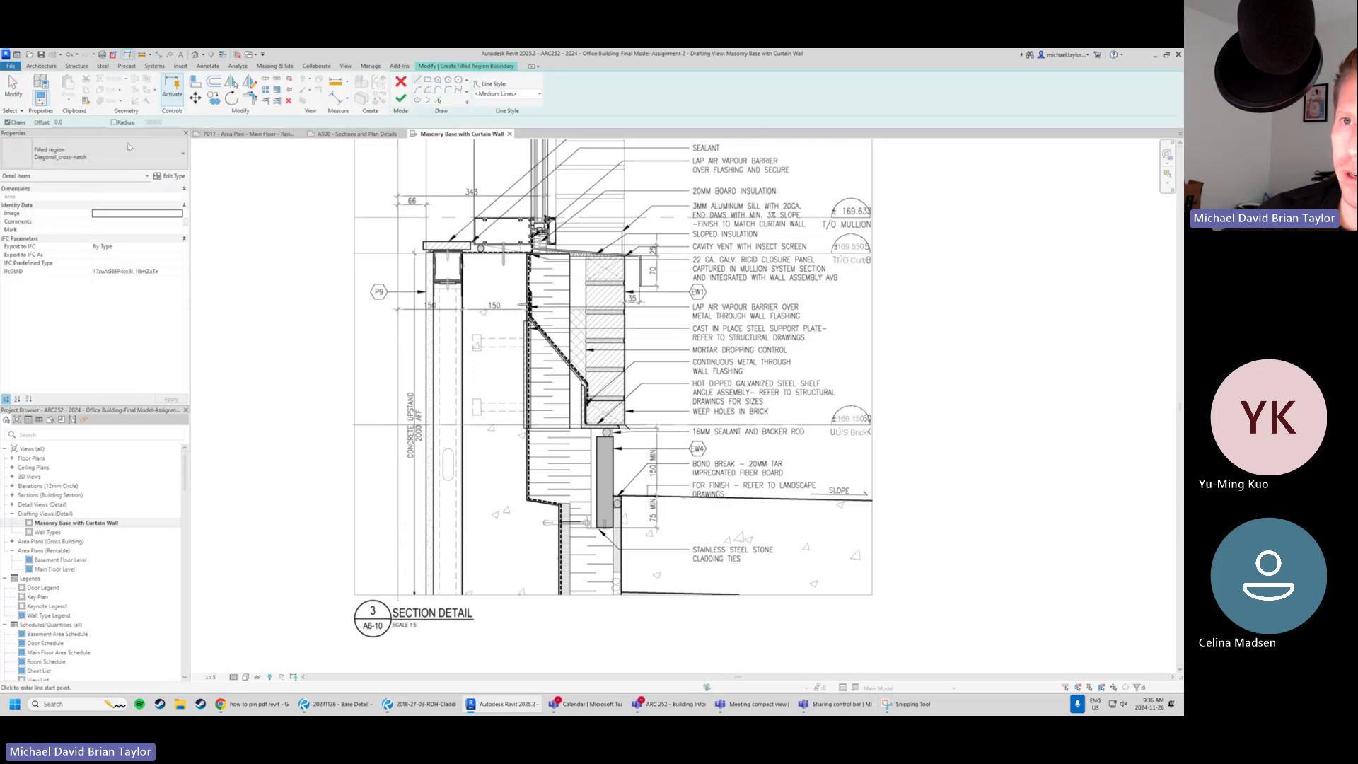
pyautogui.click(128, 146)
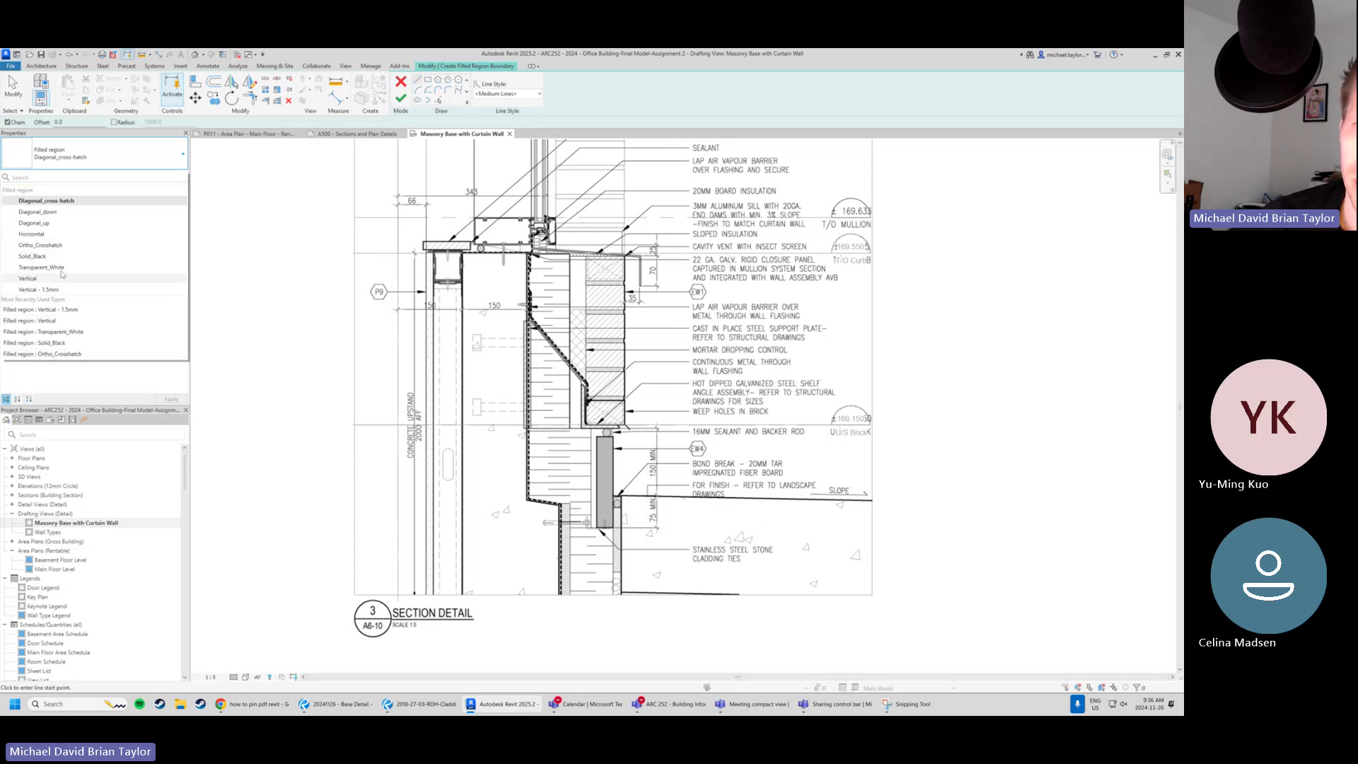
pyautogui.click(54, 202)
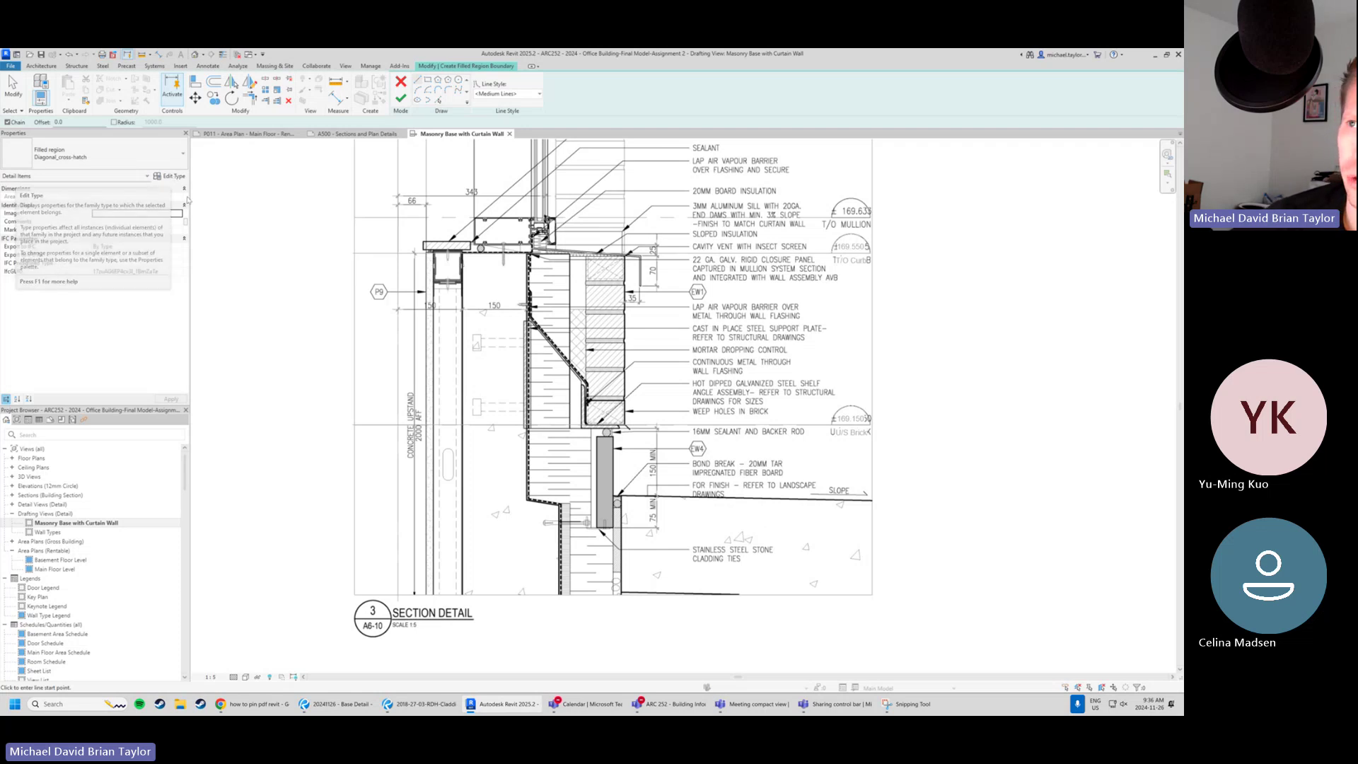
pyautogui.click(175, 177)
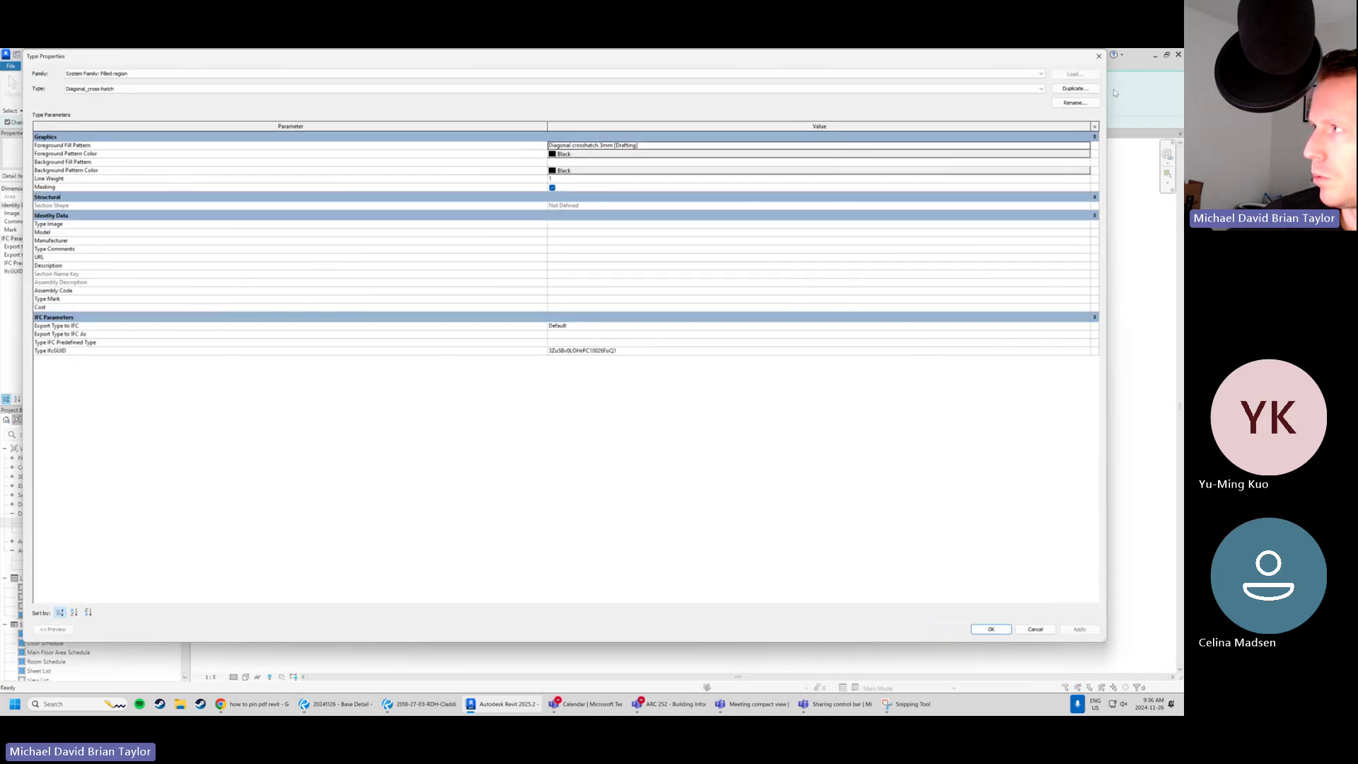
pyautogui.moveTo(1107, 94); pyautogui.dragTo(686, 93)
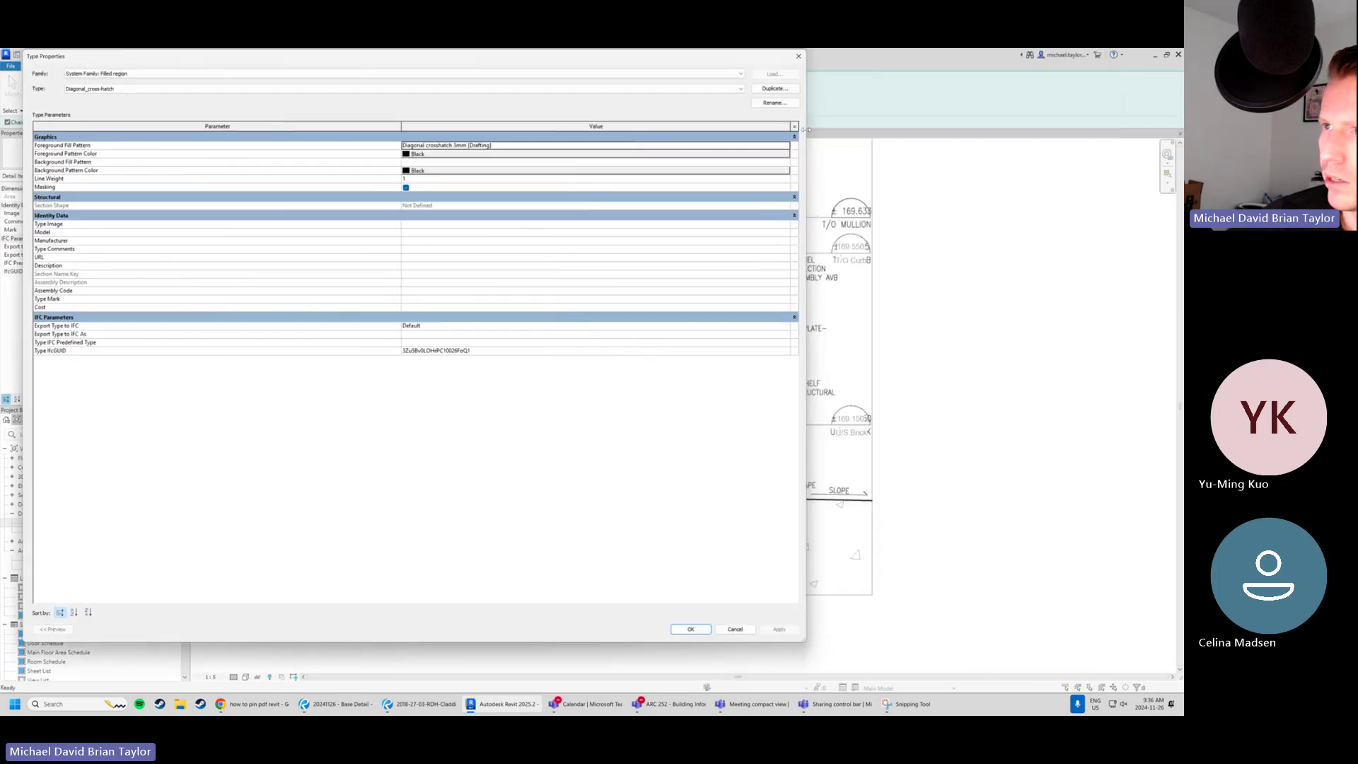
pyautogui.moveTo(409, 62); pyautogui.dragTo(543, 112)
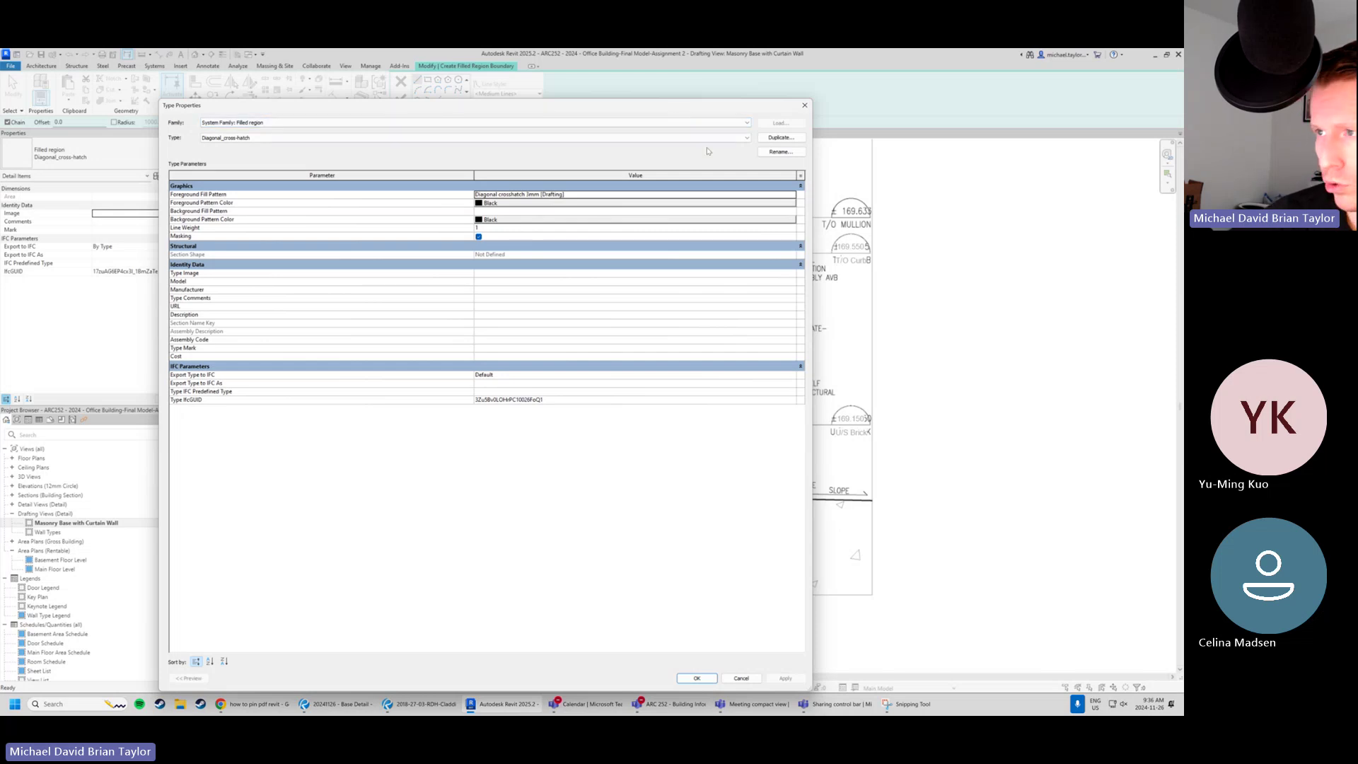
pyautogui.click(781, 138)
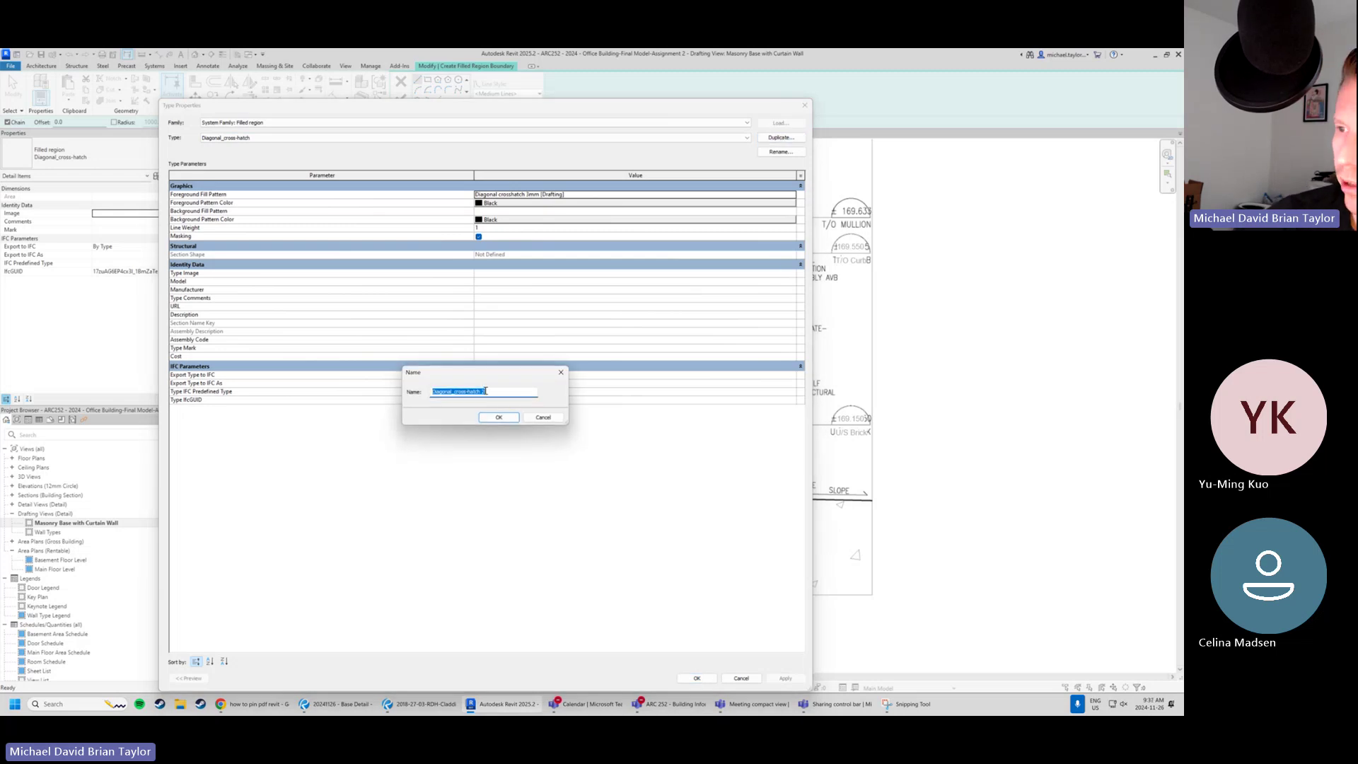
pyautogui.write('Concrete')
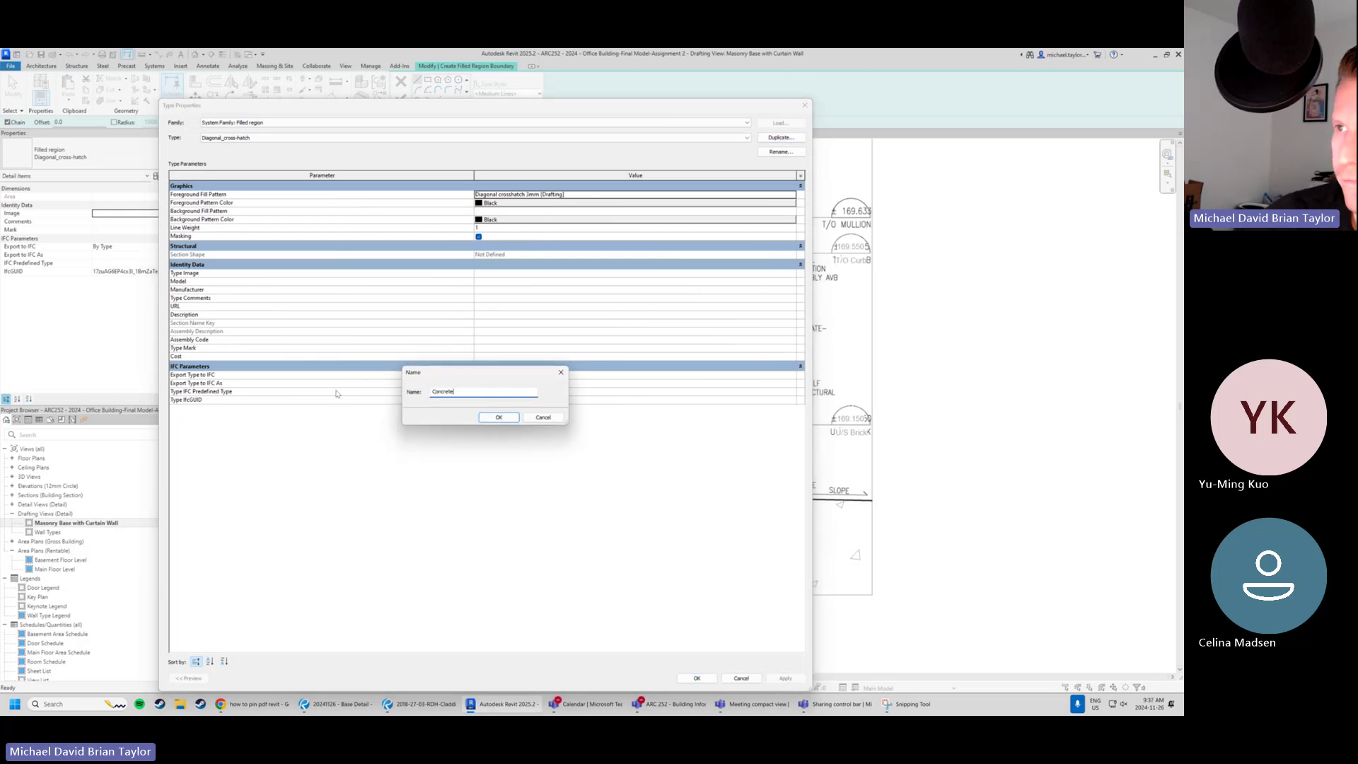
pyautogui.click(499, 418)
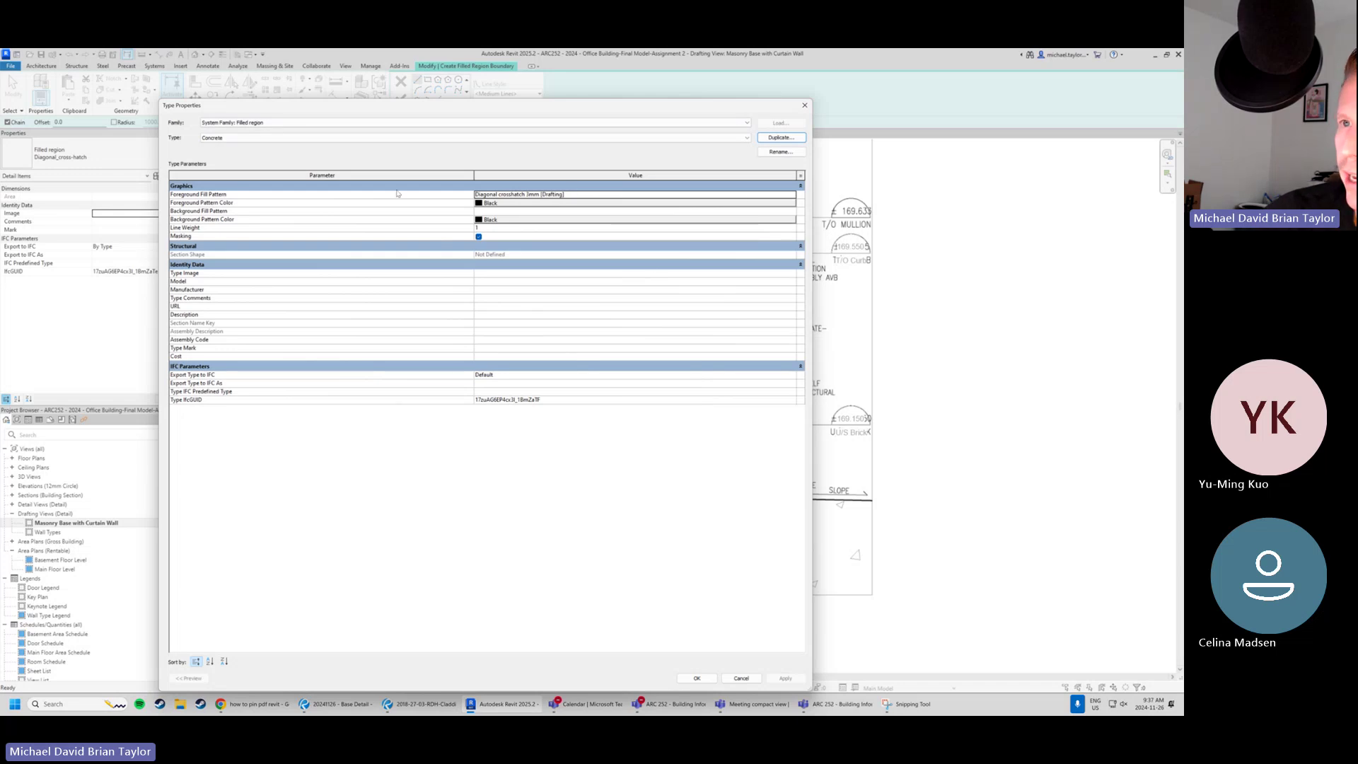
# Set the foreground fill pattern of the Concrete filled region type to the Concrete drafting pattern.
pyautogui.click(791, 196)
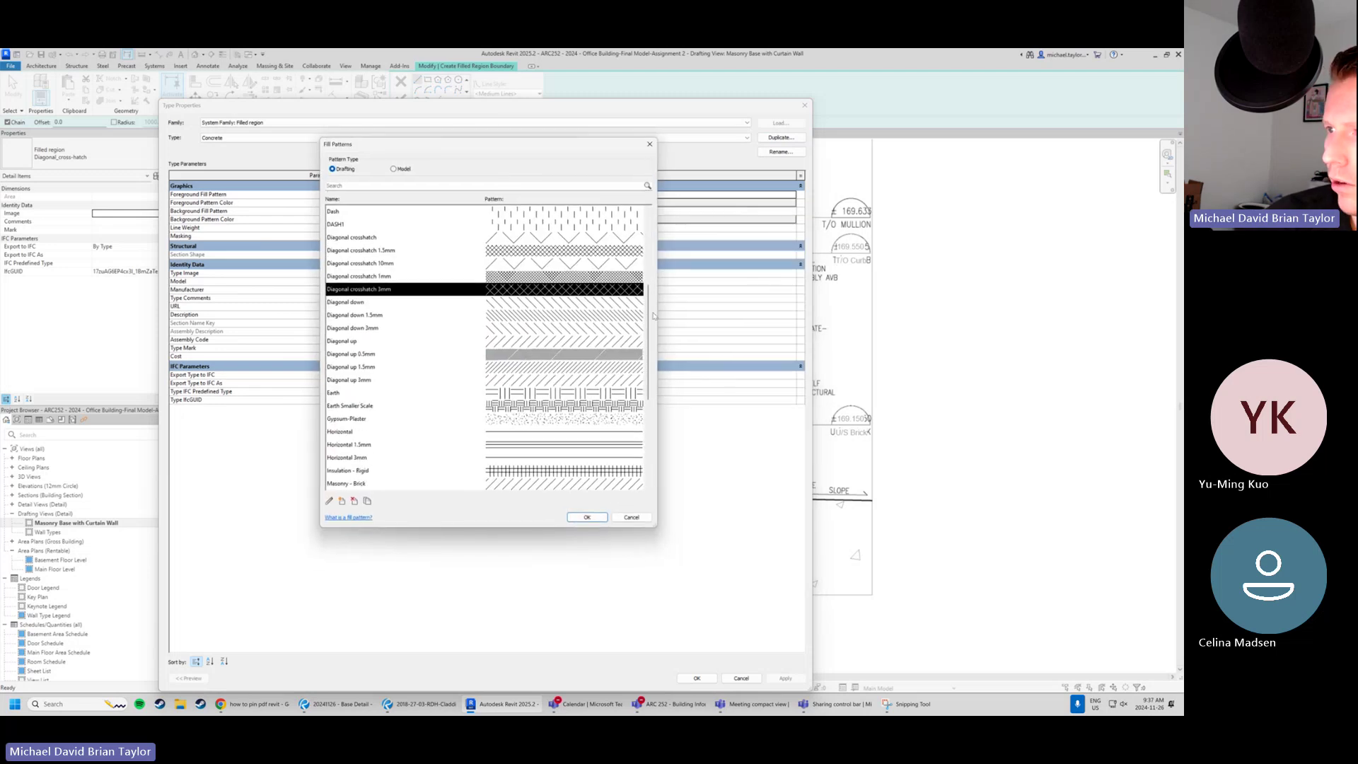
pyautogui.moveTo(651, 315); pyautogui.dragTo(646, 246)
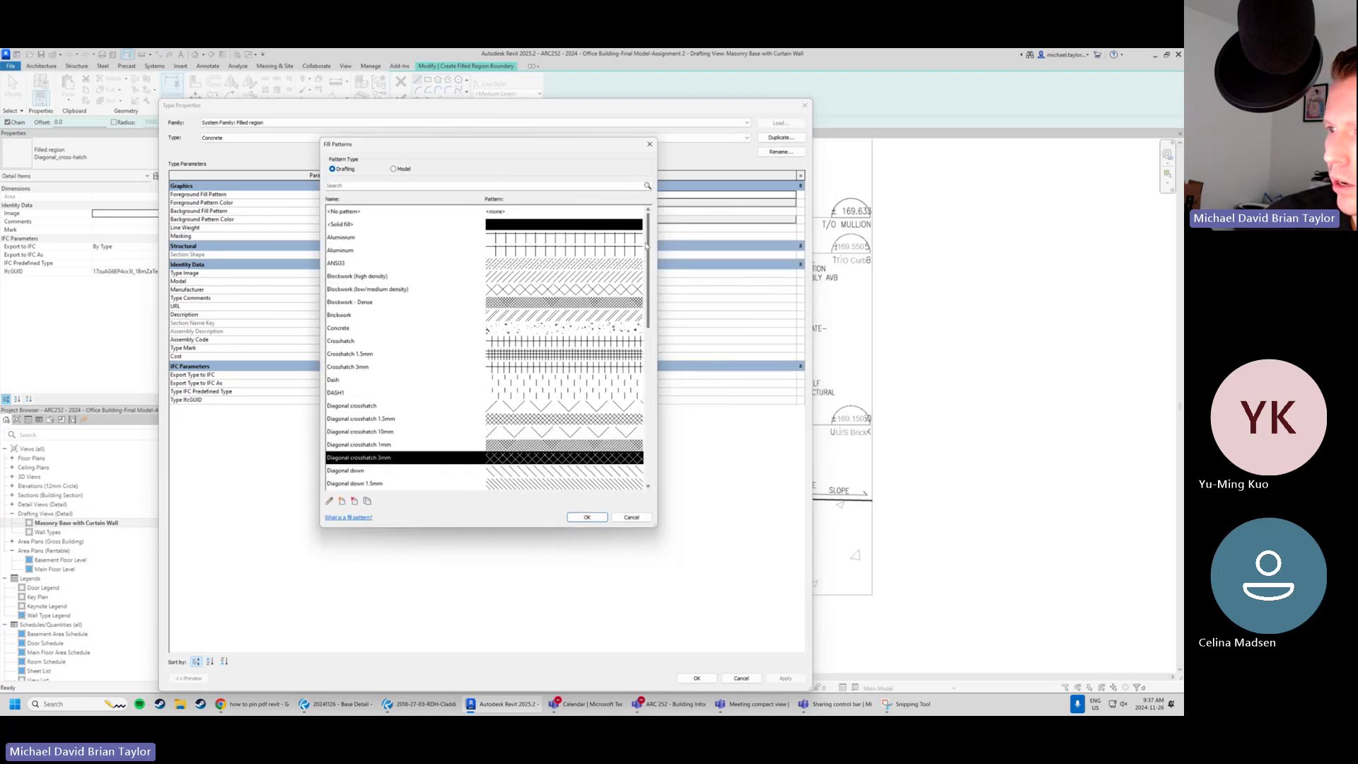
pyautogui.click(361, 328)
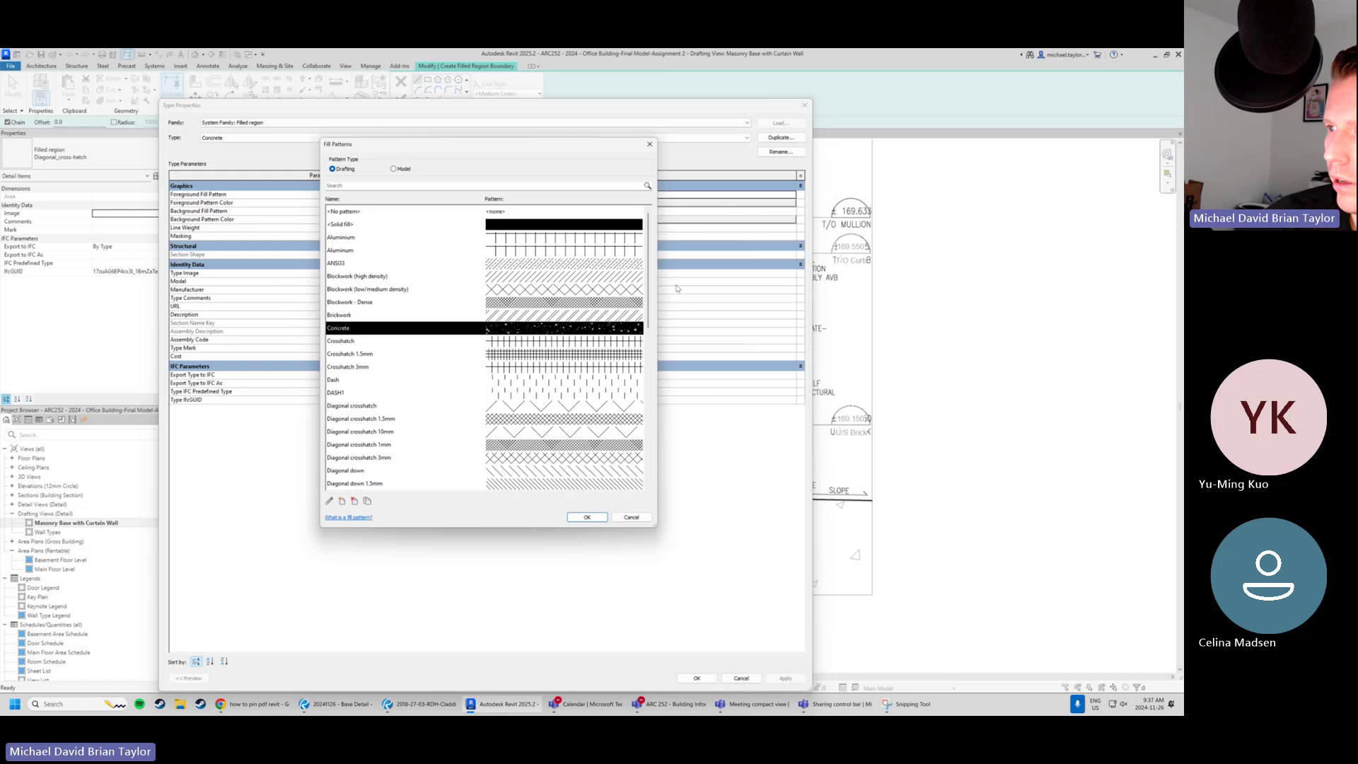
pyautogui.moveTo(649, 293)
pyautogui.mouseDown()
pyautogui.moveTo(644, 459)
pyautogui.moveTo(641, 269)
pyautogui.mouseUp()
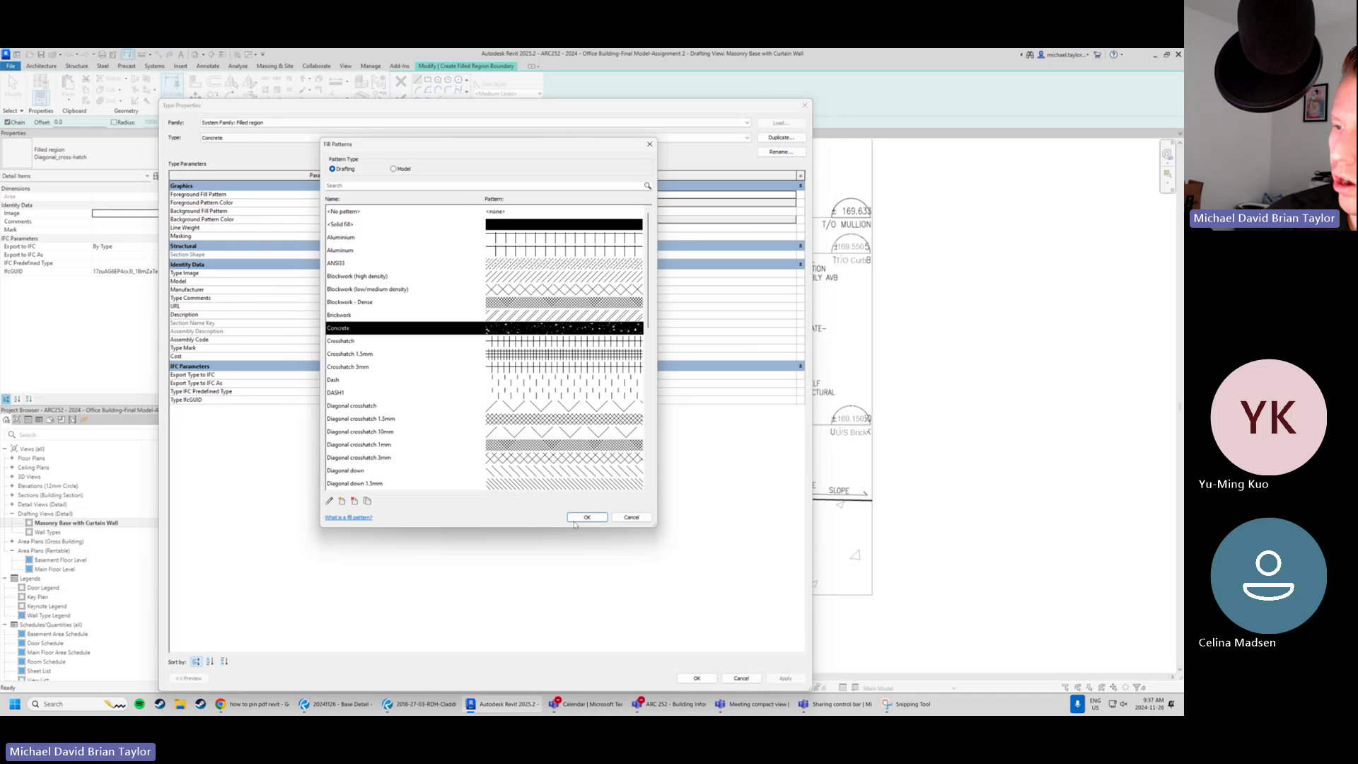
pyautogui.click(575, 521)
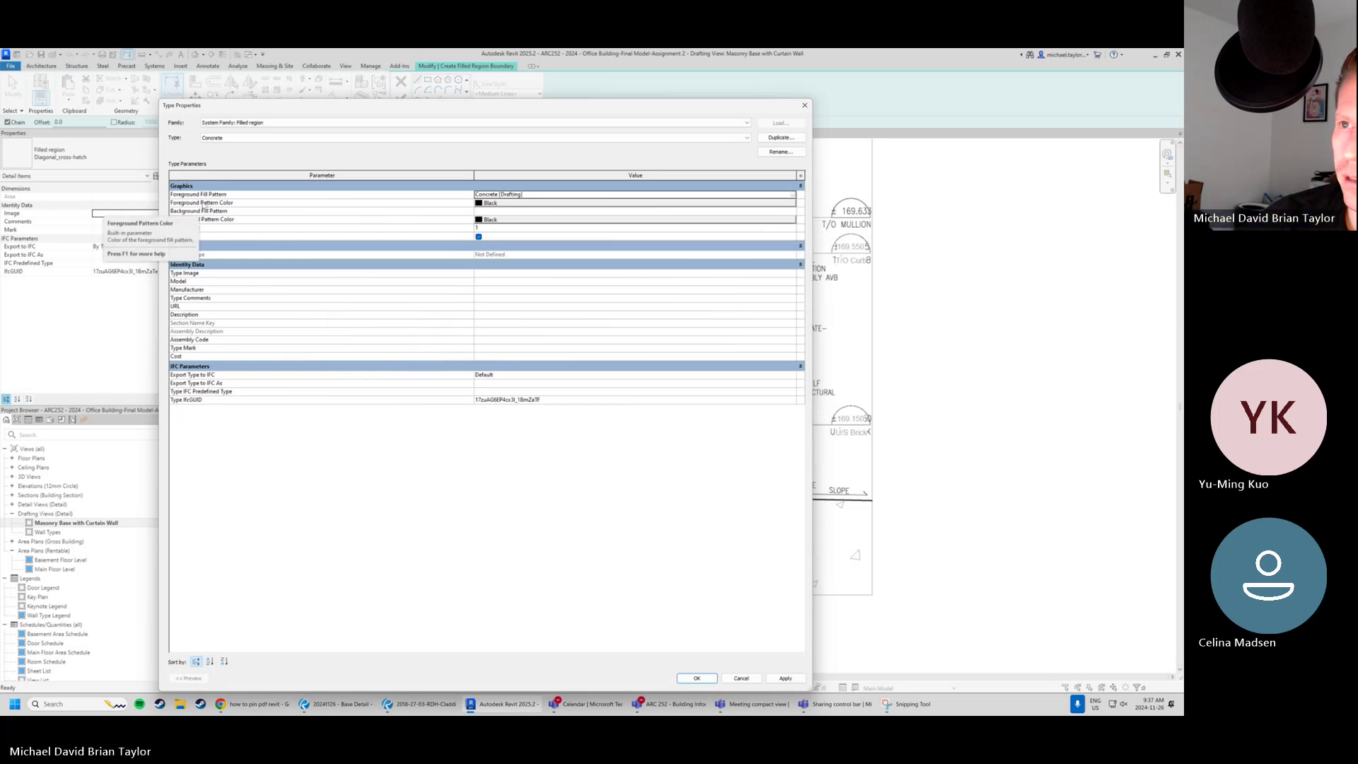
# Set the Concrete type's foreground pattern color to grey RGB 192-192-192 and accept the type properties.
pyautogui.click(495, 205)
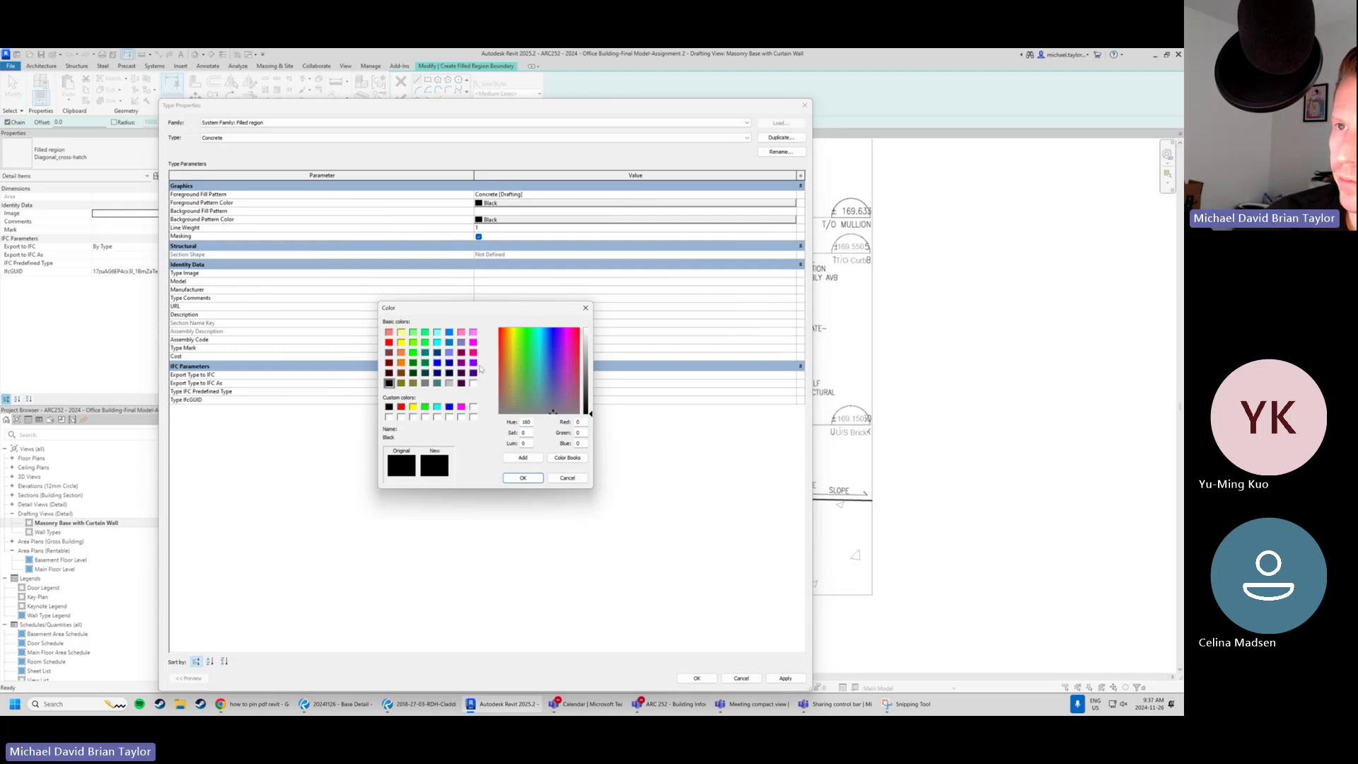
pyautogui.click(450, 383)
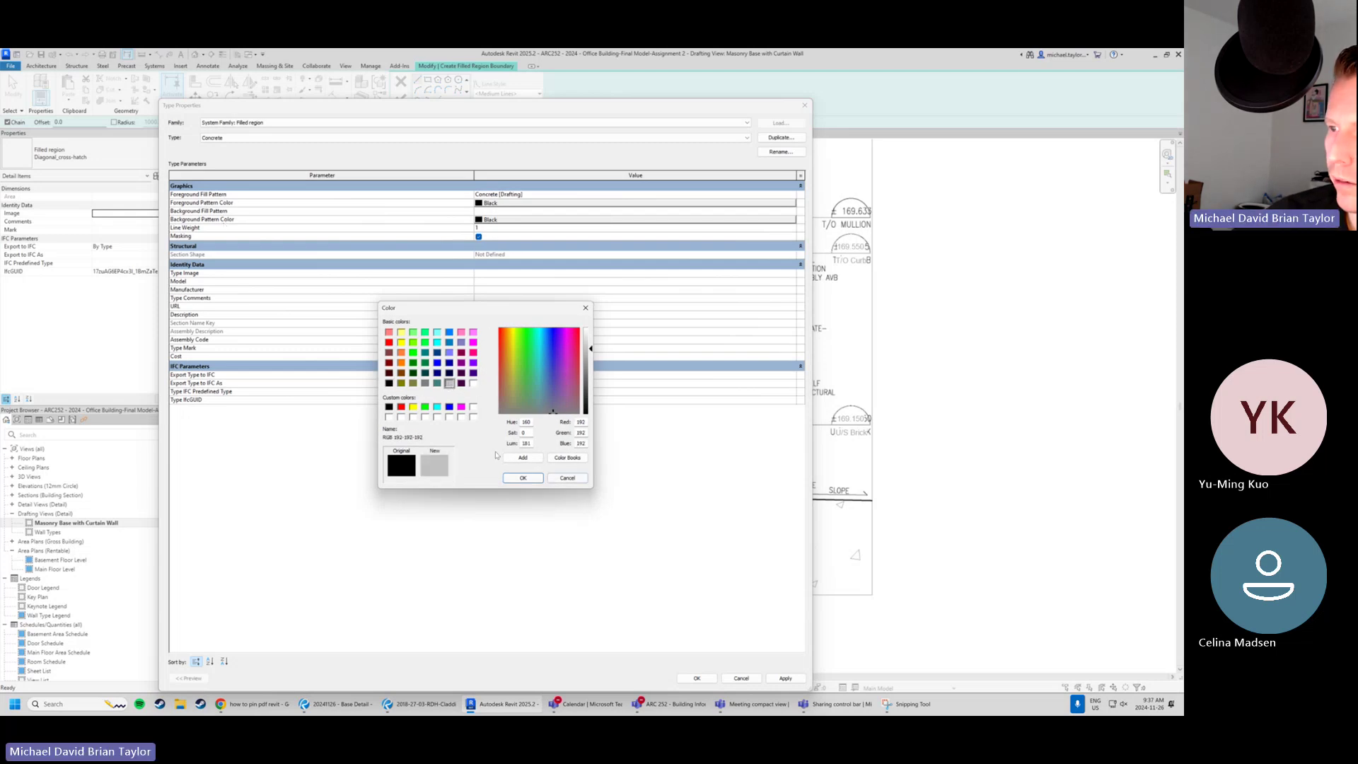
pyautogui.click(523, 478)
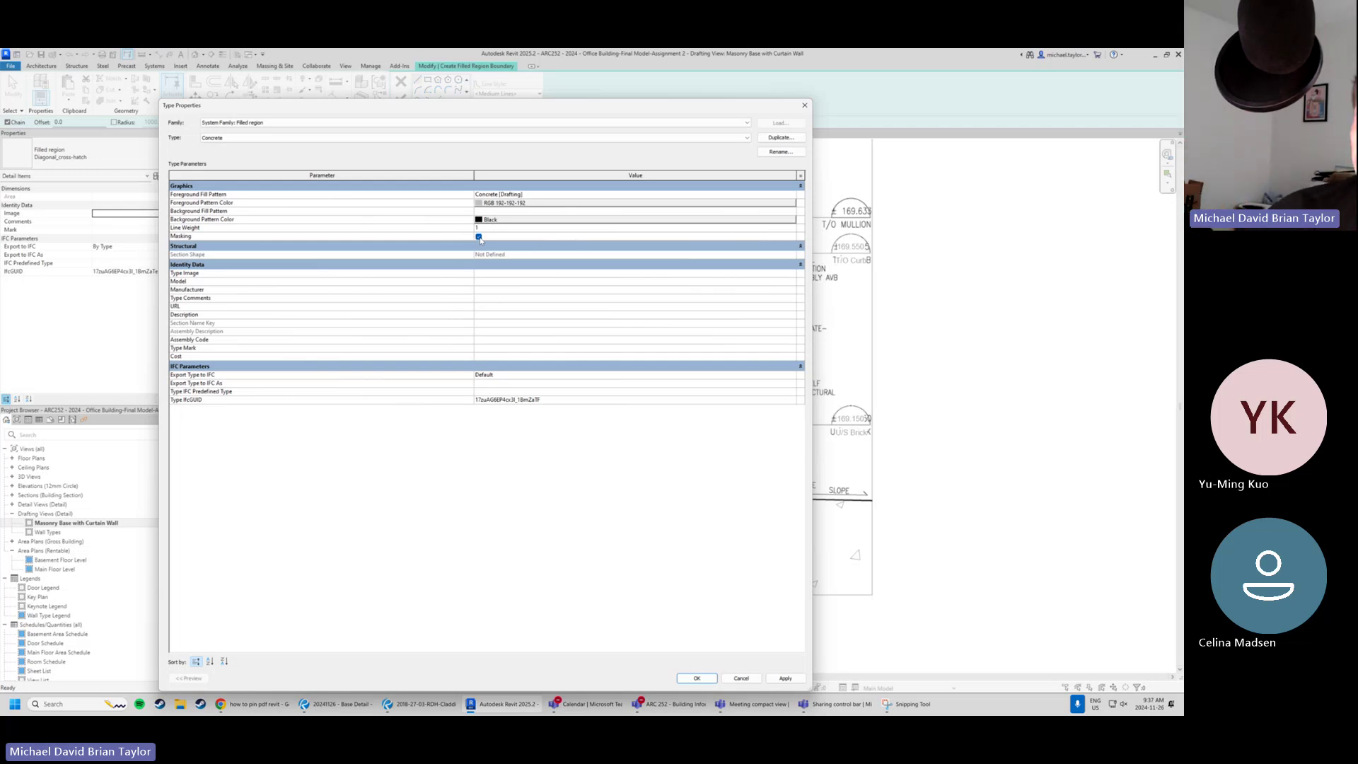
pyautogui.click(695, 677)
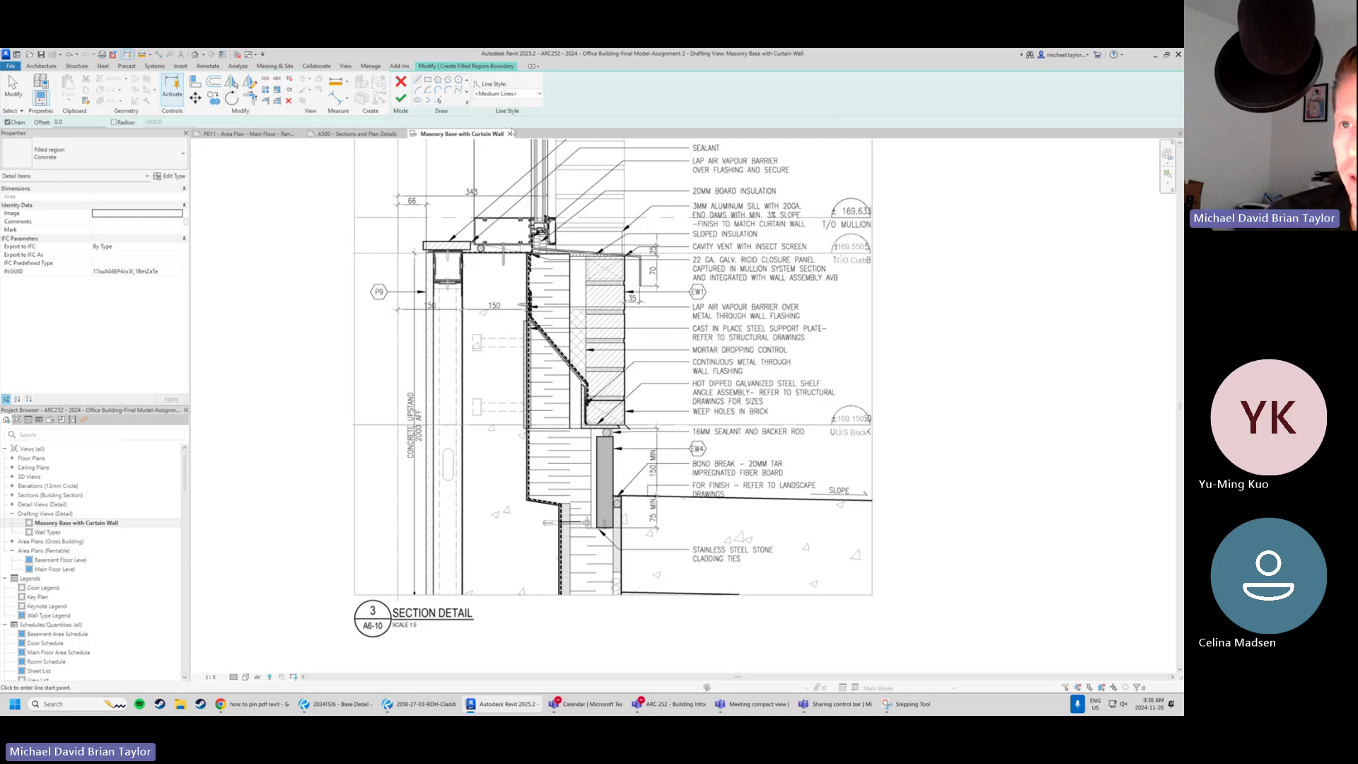
# Start sketching the boundary of a Concrete filled region at the base of the concrete upstand's interior face.
pyautogui.click(111, 155)
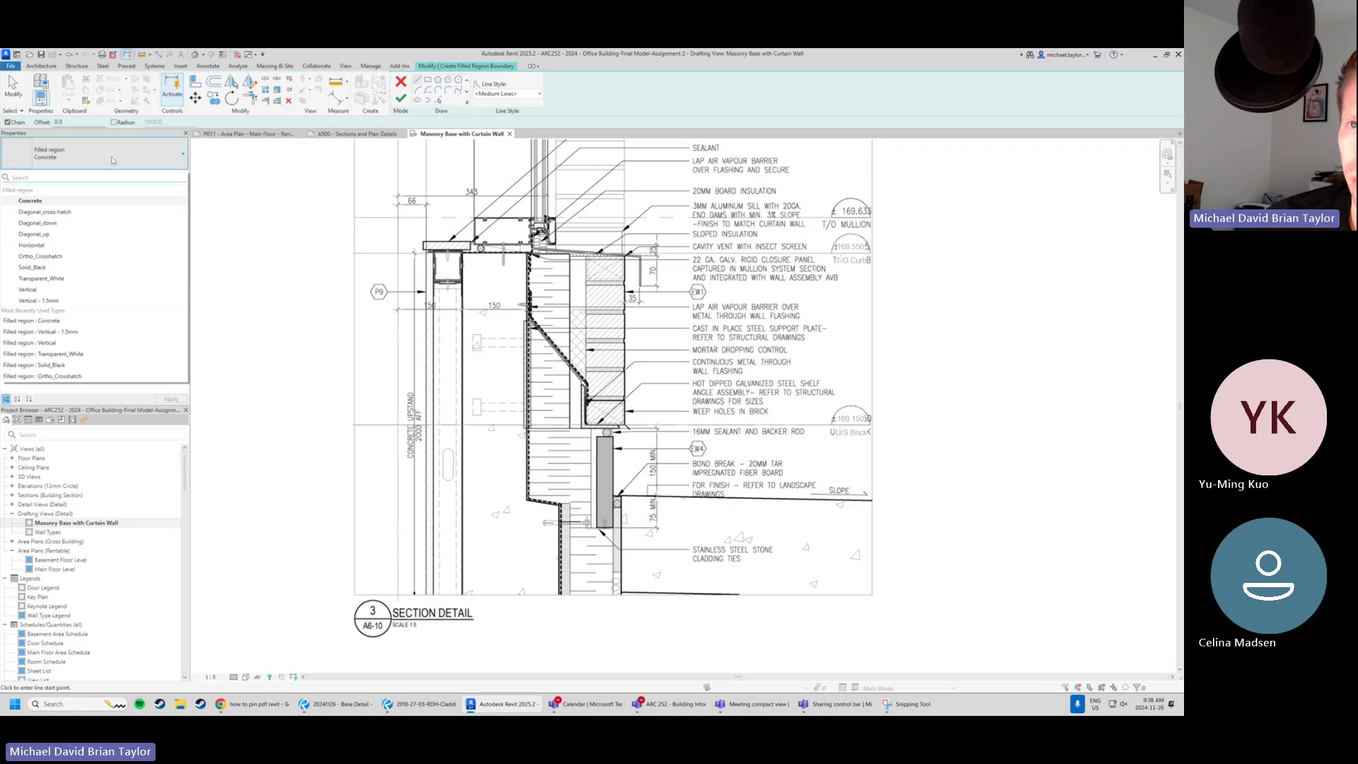
pyautogui.click(106, 201)
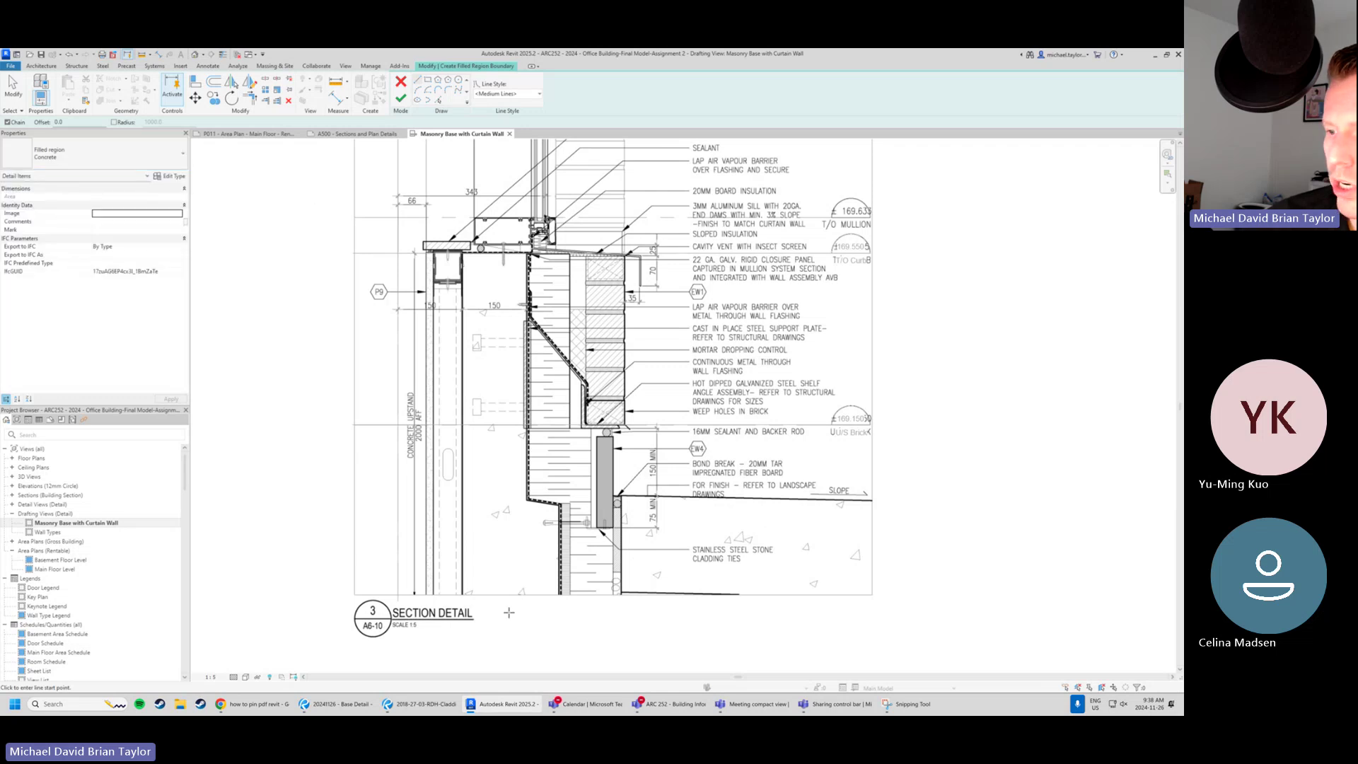
pyautogui.scroll(2, 481, 597)
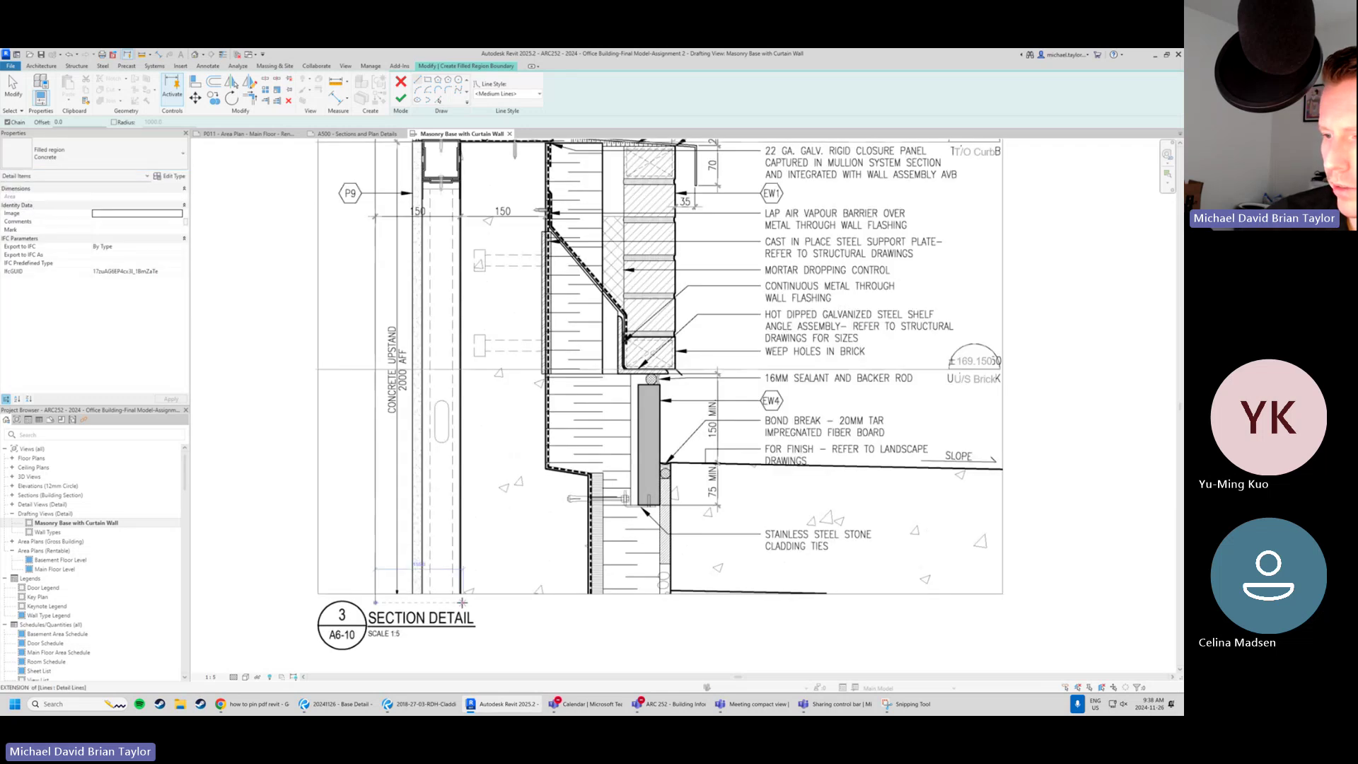
pyautogui.scroll(2, 460, 600)
pyautogui.scroll(1, 460, 600)
pyautogui.scroll(-3, 459, 600)
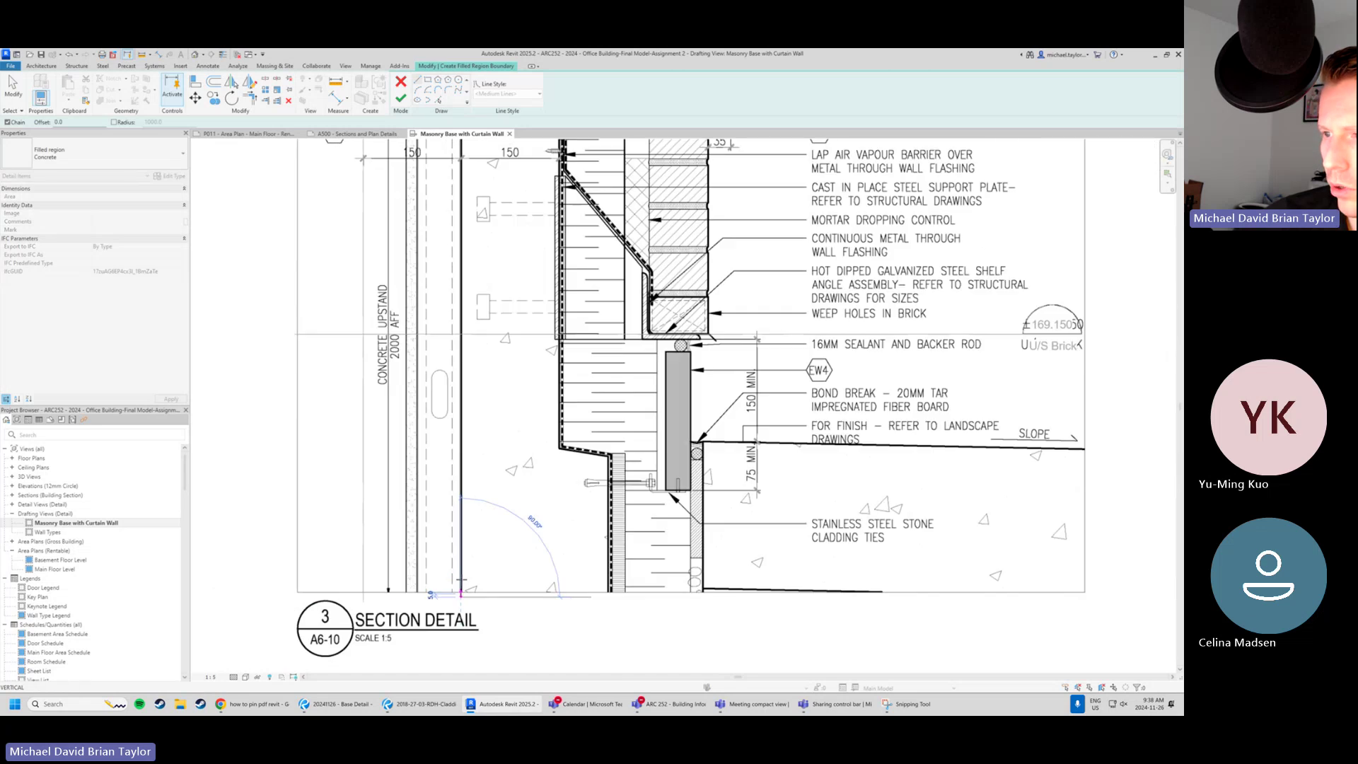
# Draw the concrete region's interior vertical edge up the upstand face and its top edge across to the exterior face.
pyautogui.scroll(2, 459, 478)
pyautogui.scroll(5, 456, 223)
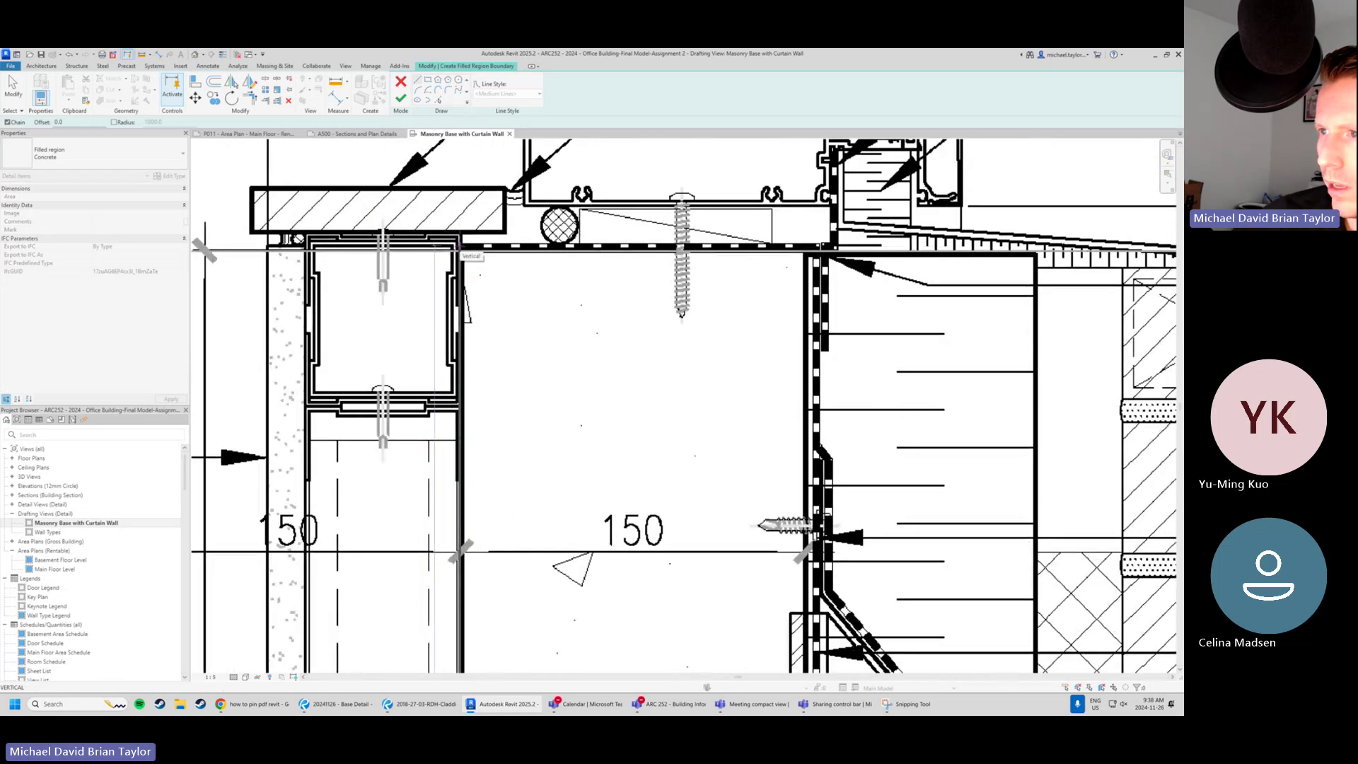
pyautogui.click(461, 225)
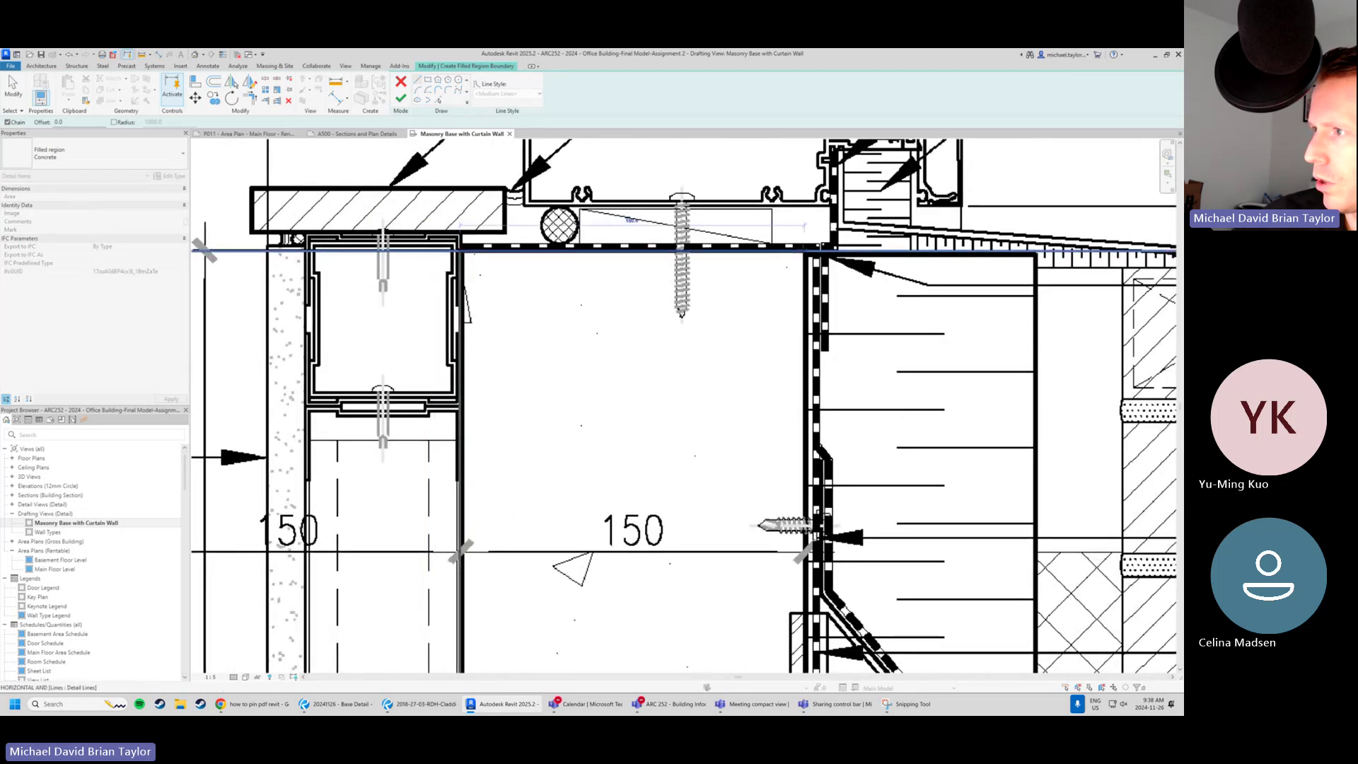
pyautogui.scroll(2, 805, 226)
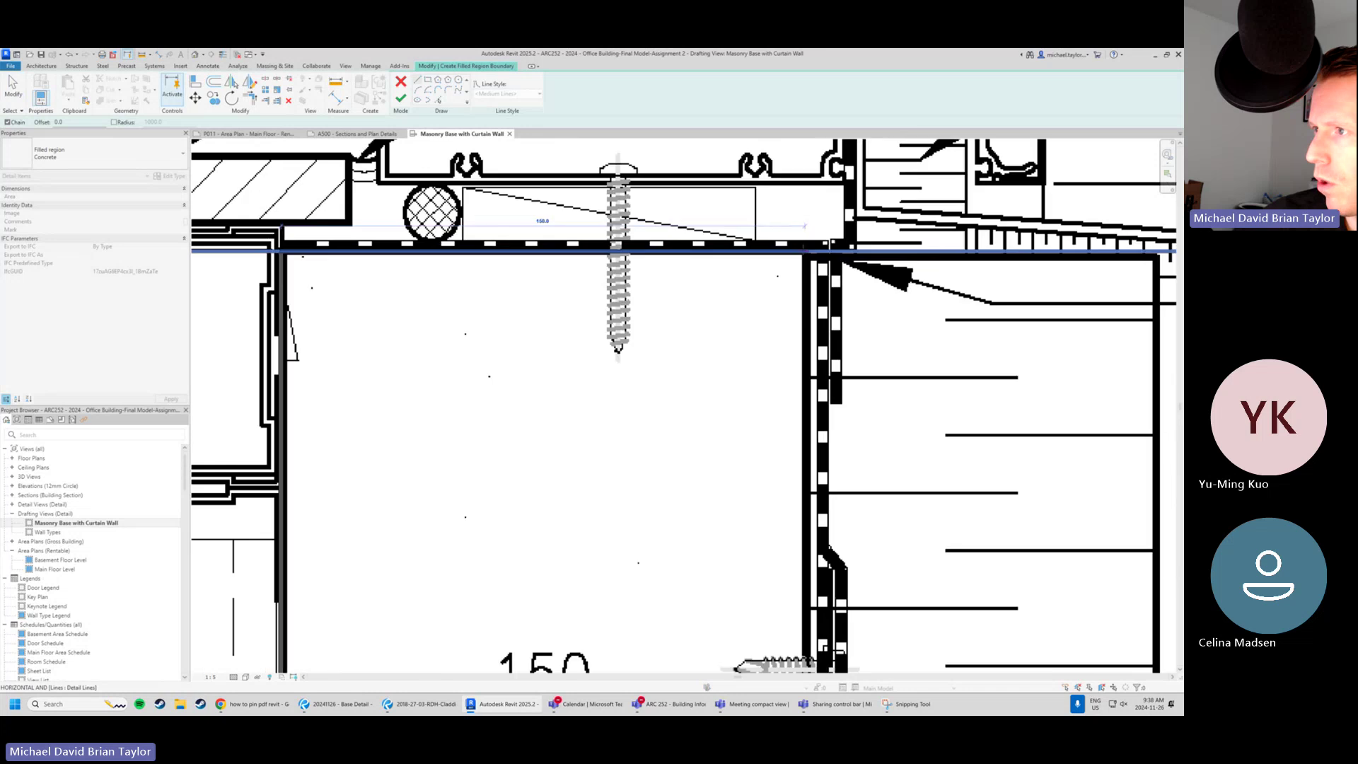
pyautogui.click(804, 251)
pyautogui.scroll(-7, 774, 262)
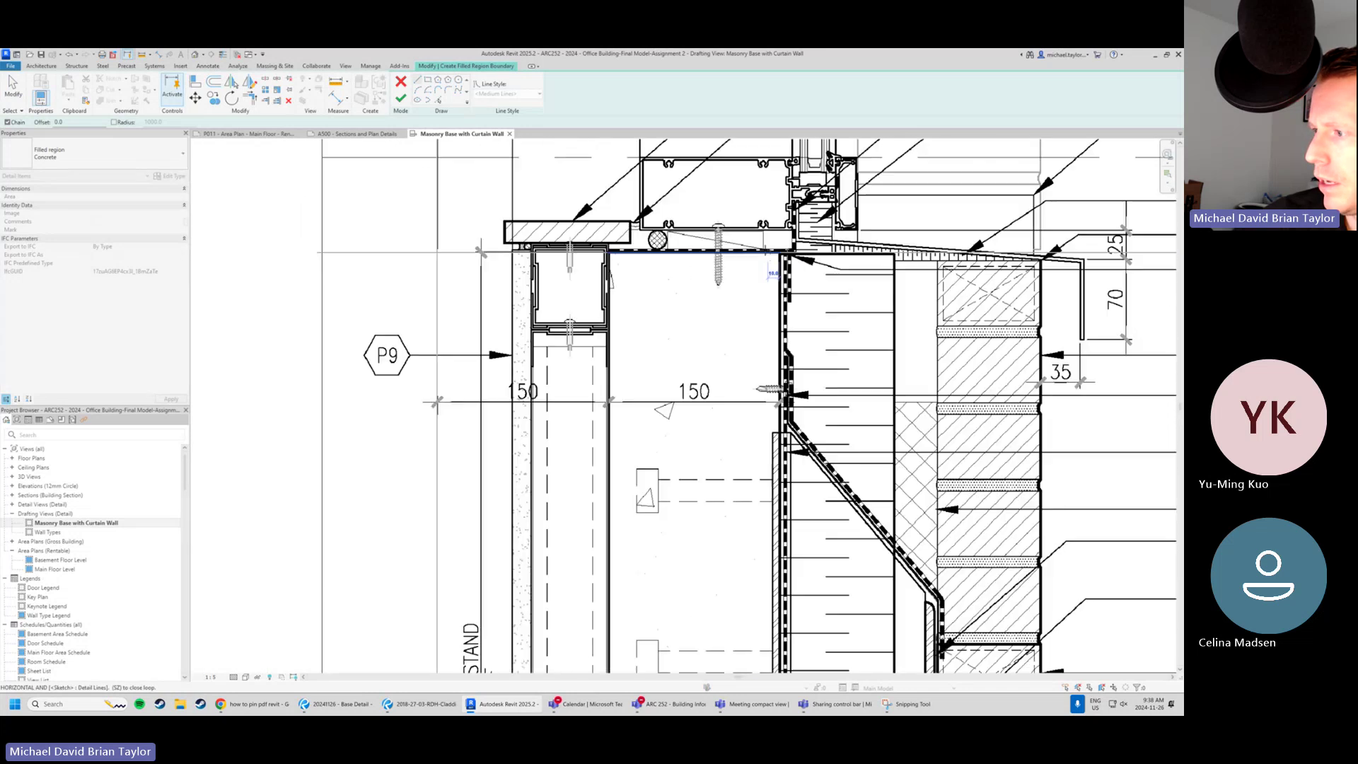
# Trace the concrete region's exterior edge down past the sloped ledge, and close the boundary along the bottom of the detail.
pyautogui.moveTo(780, 420); pyautogui.dragTo(705, 247, button='middle')
pyautogui.scroll(-3, 702, 244)
pyautogui.scroll(10, 699, 375)
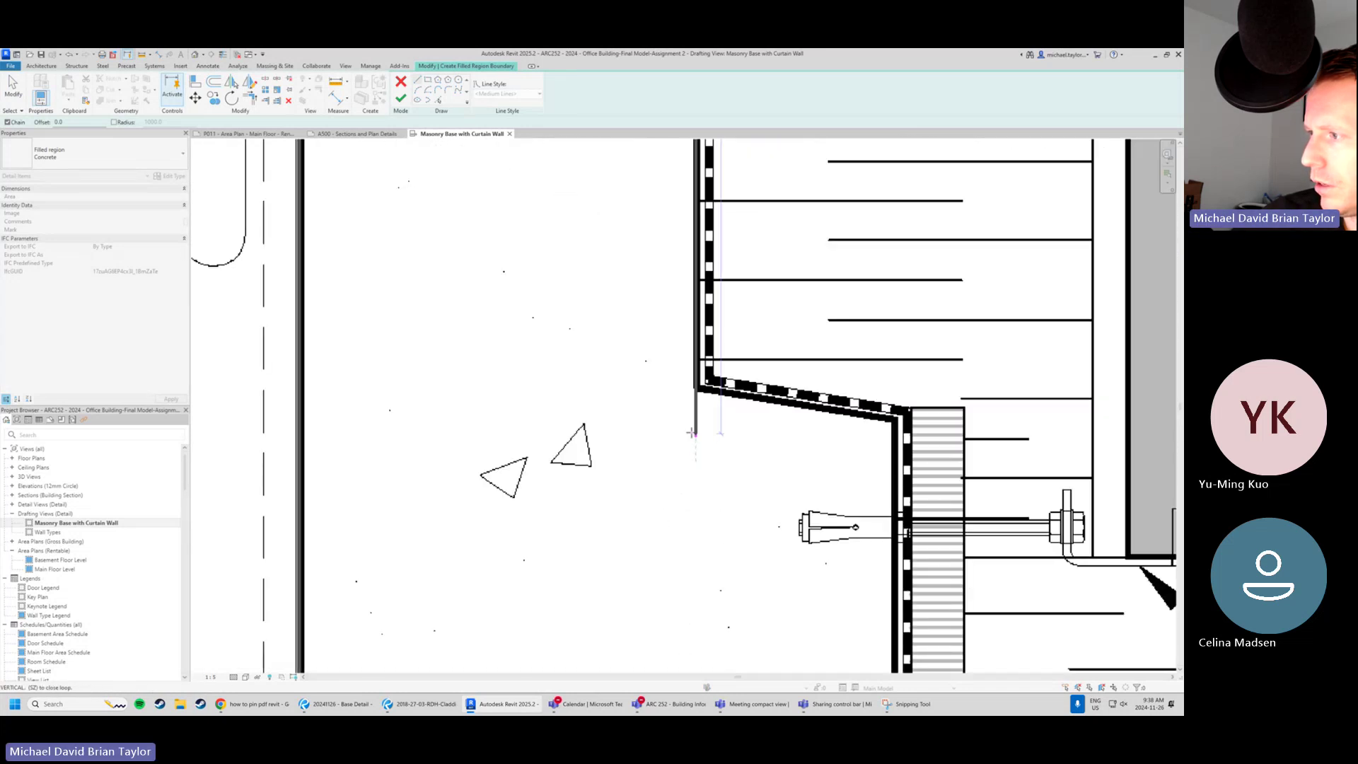
pyautogui.click(699, 372)
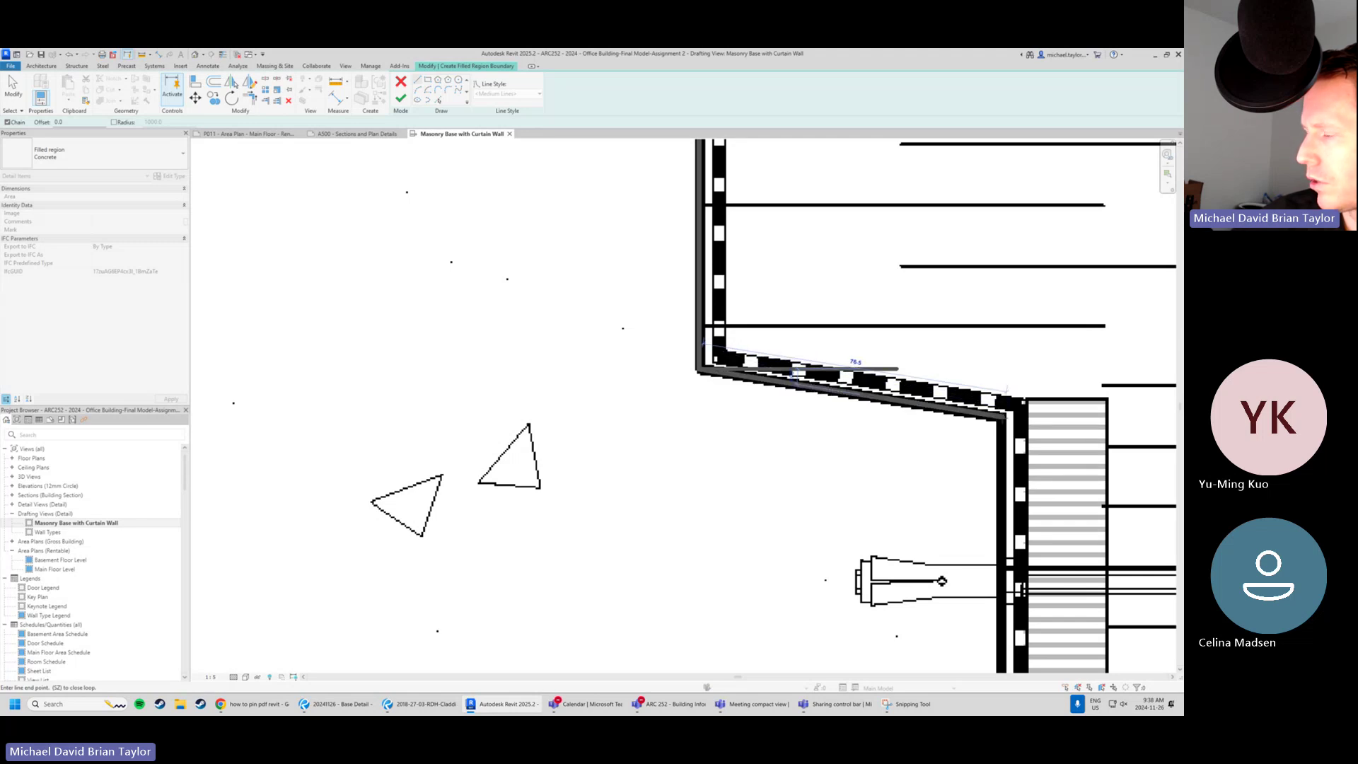
pyautogui.click(1004, 419)
pyautogui.scroll(-4, 717, 262)
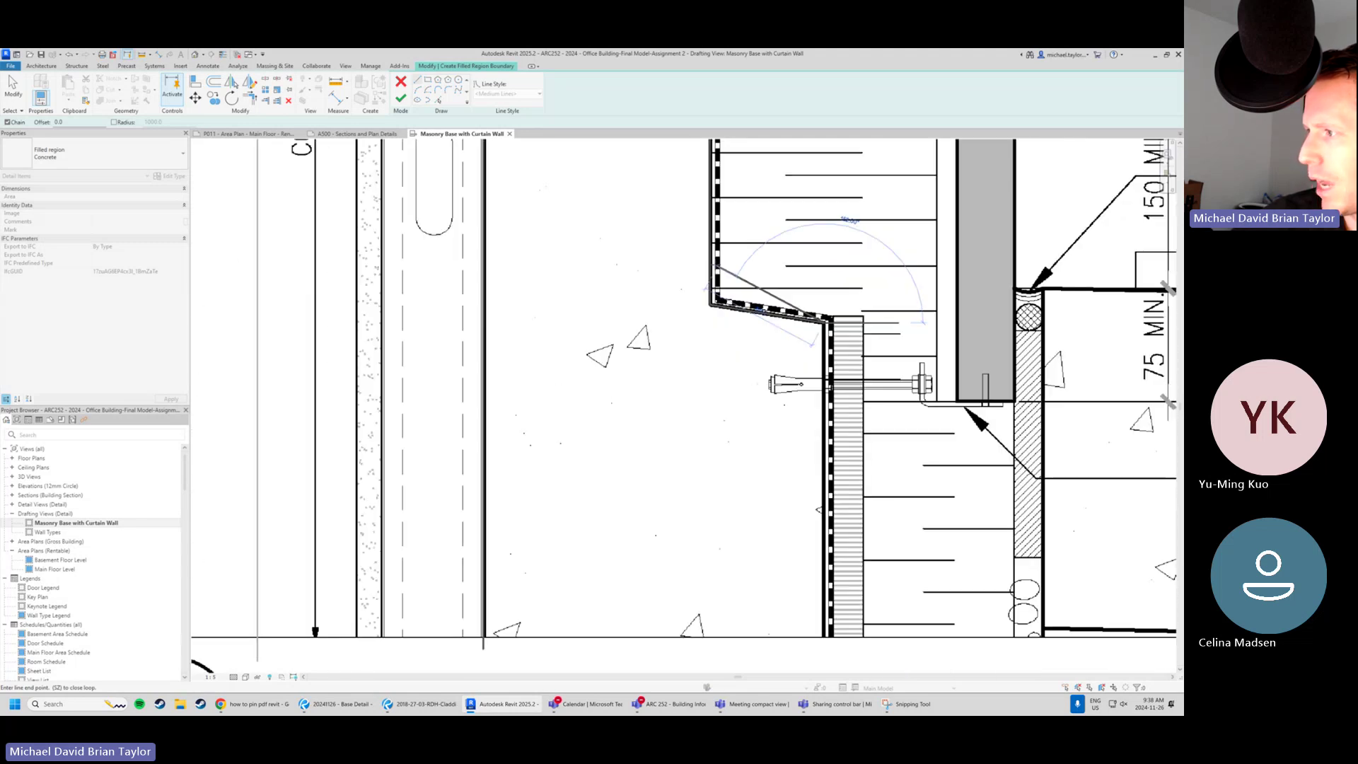
pyautogui.moveTo(785, 427); pyautogui.dragTo(630, 321, button='middle')
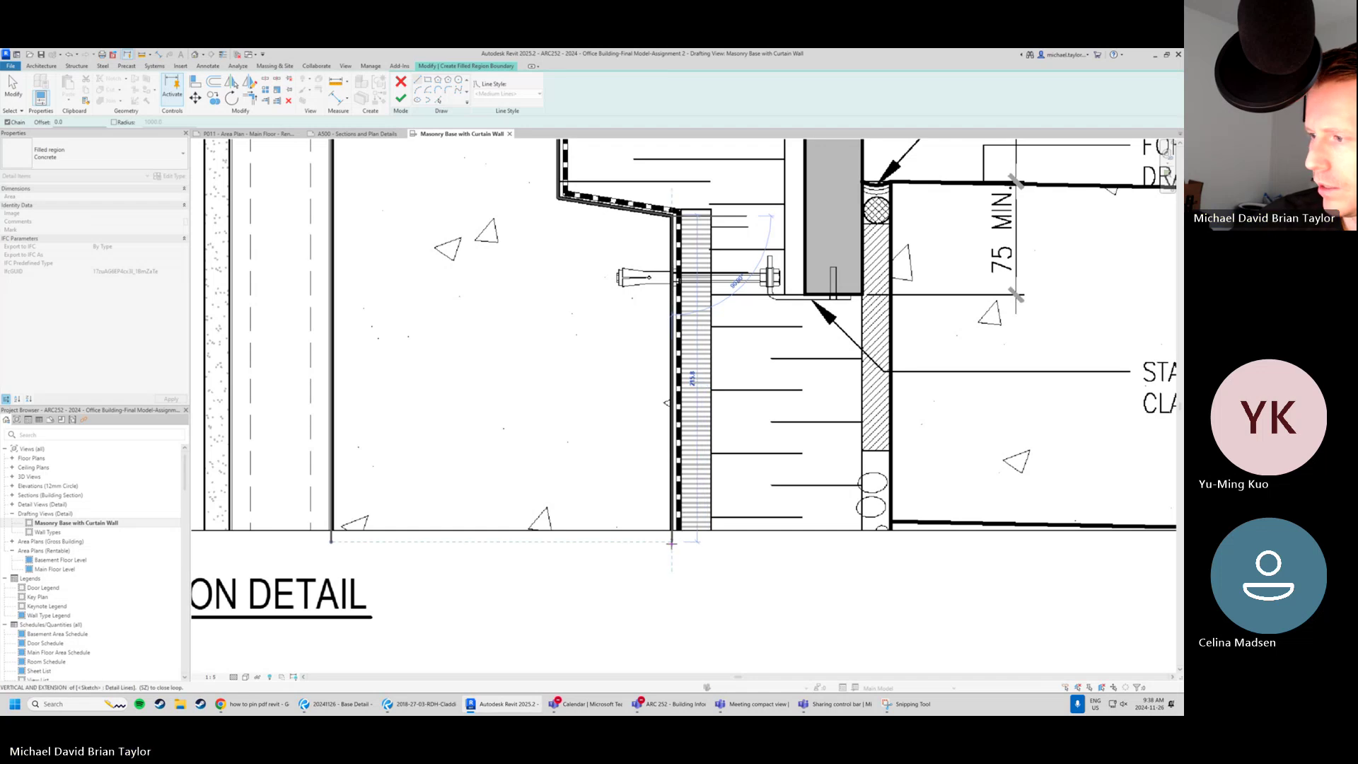
pyautogui.click(671, 543)
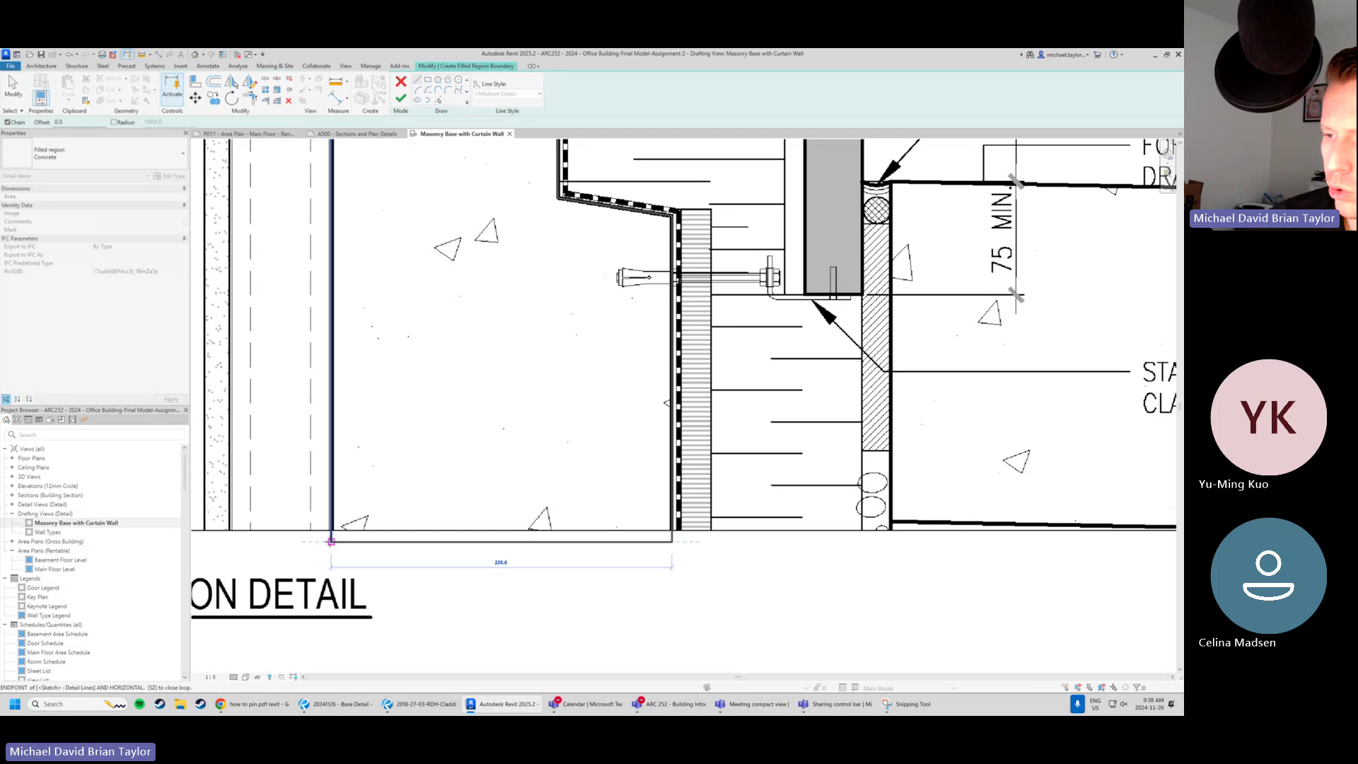
pyautogui.click(332, 542)
pyautogui.press('Escape')
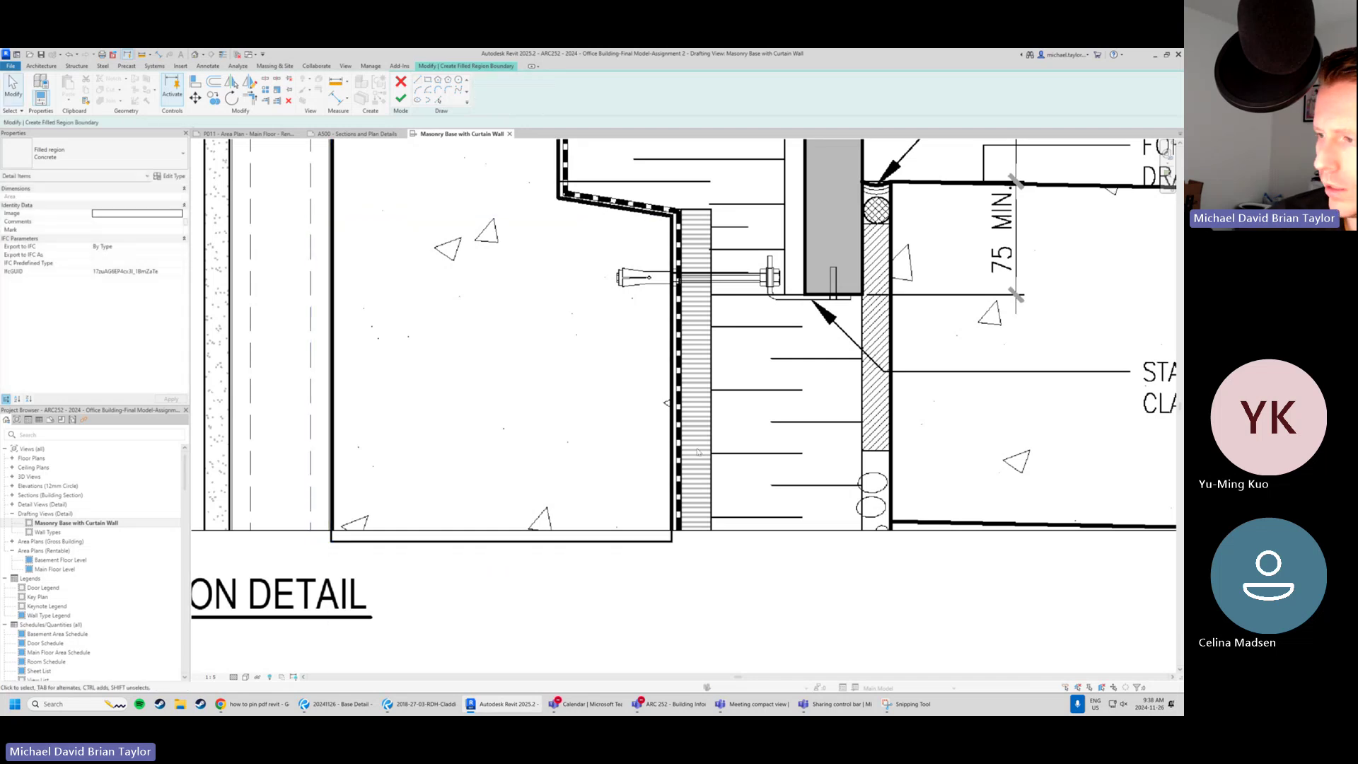
# Set the horizontal offset between the lower and upper exterior edges of the concrete boundary to 75 mm.
pyautogui.click(672, 486)
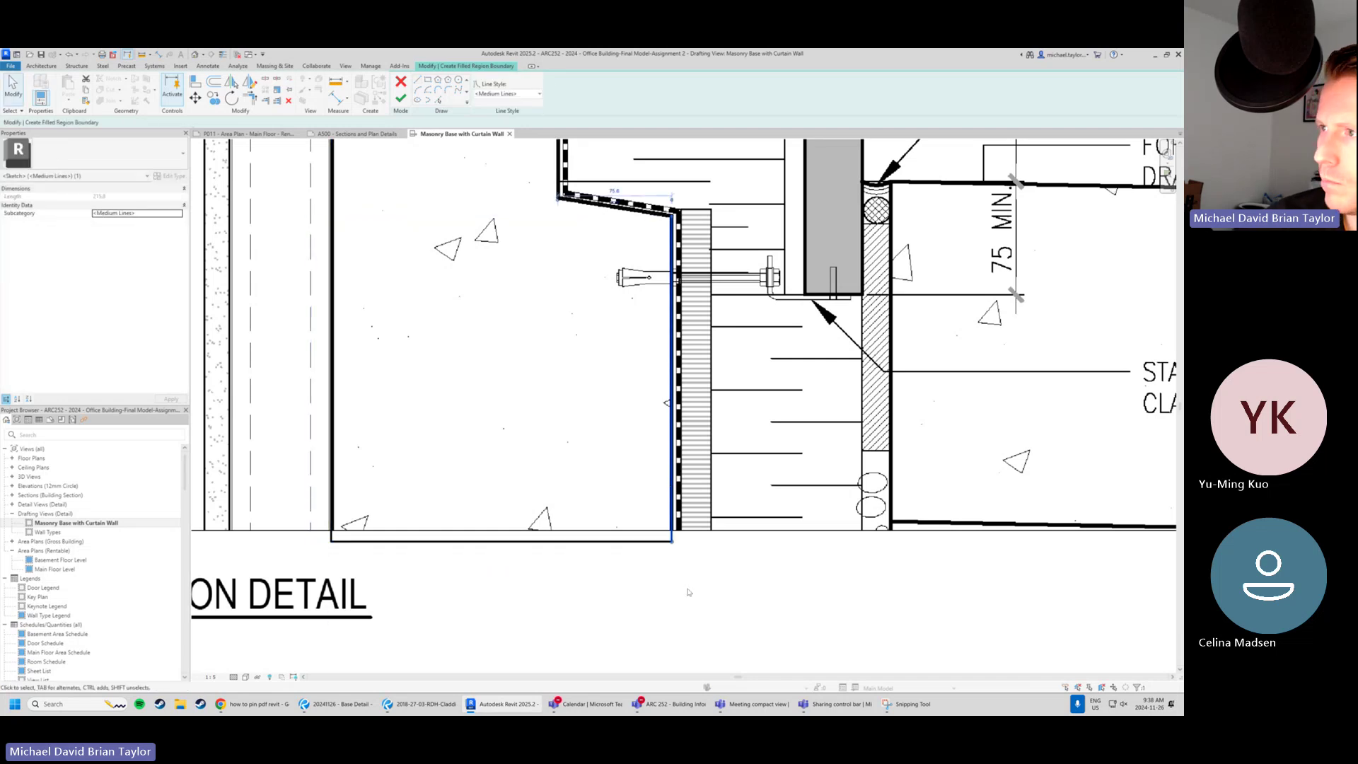
pyautogui.moveTo(665, 283); pyautogui.dragTo(659, 302, button='middle')
pyautogui.scroll(5, 659, 302)
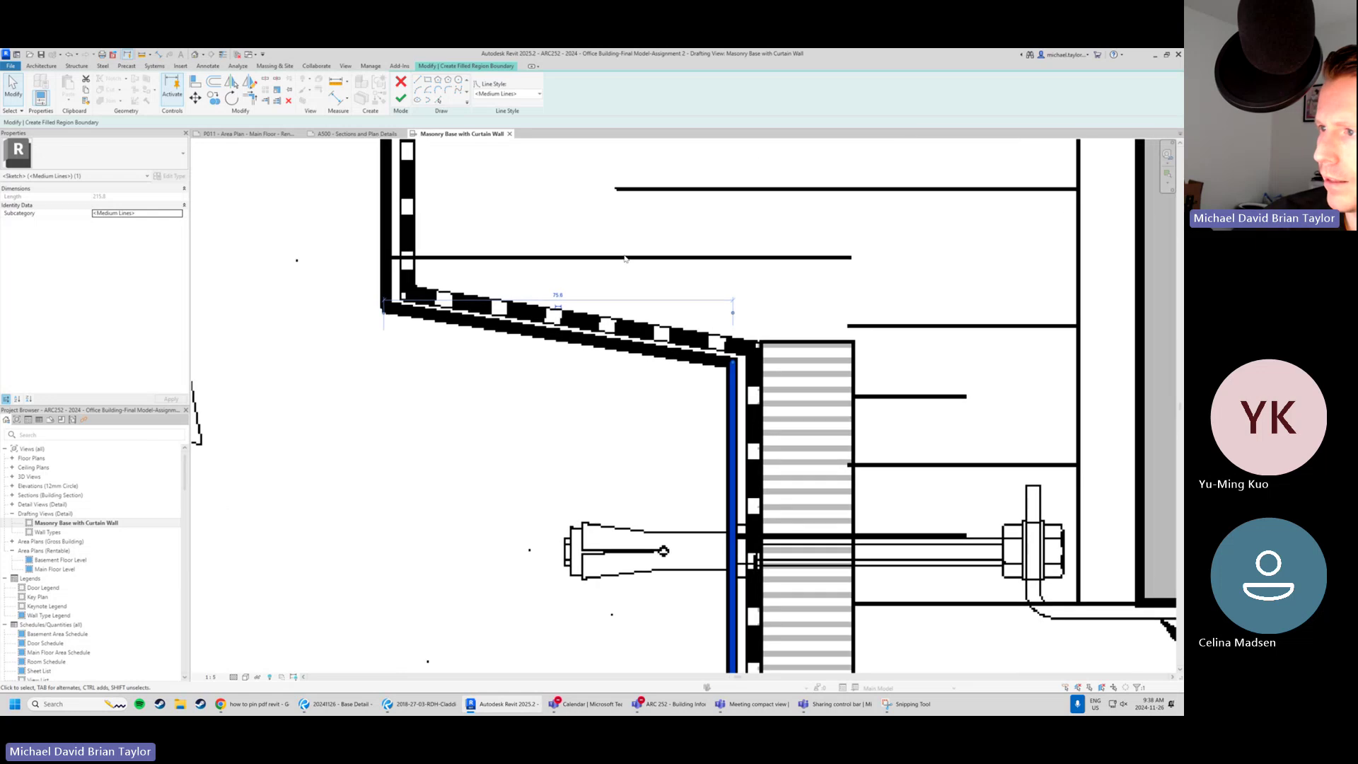
pyautogui.click(560, 297)
pyautogui.press('Escape')
pyautogui.press('Escape')
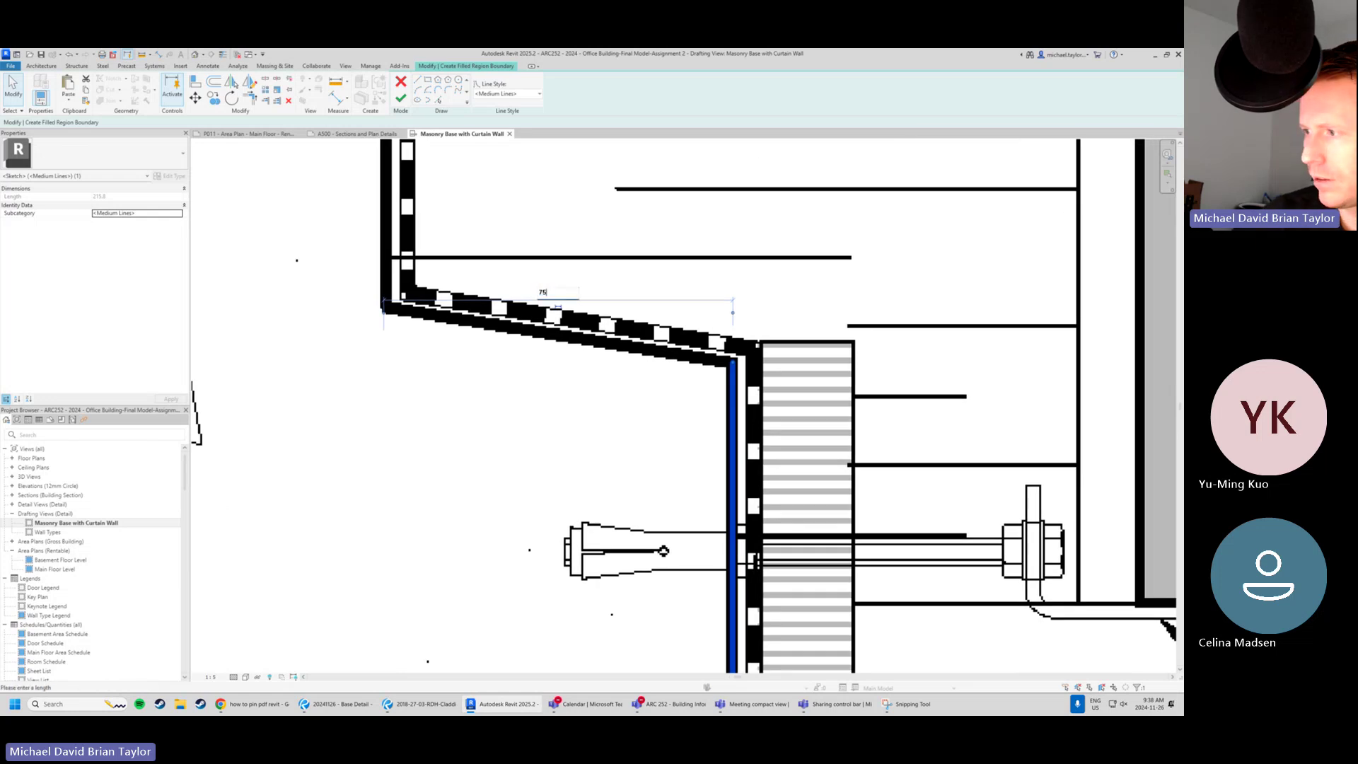
pyautogui.scroll(-5, 592, 437)
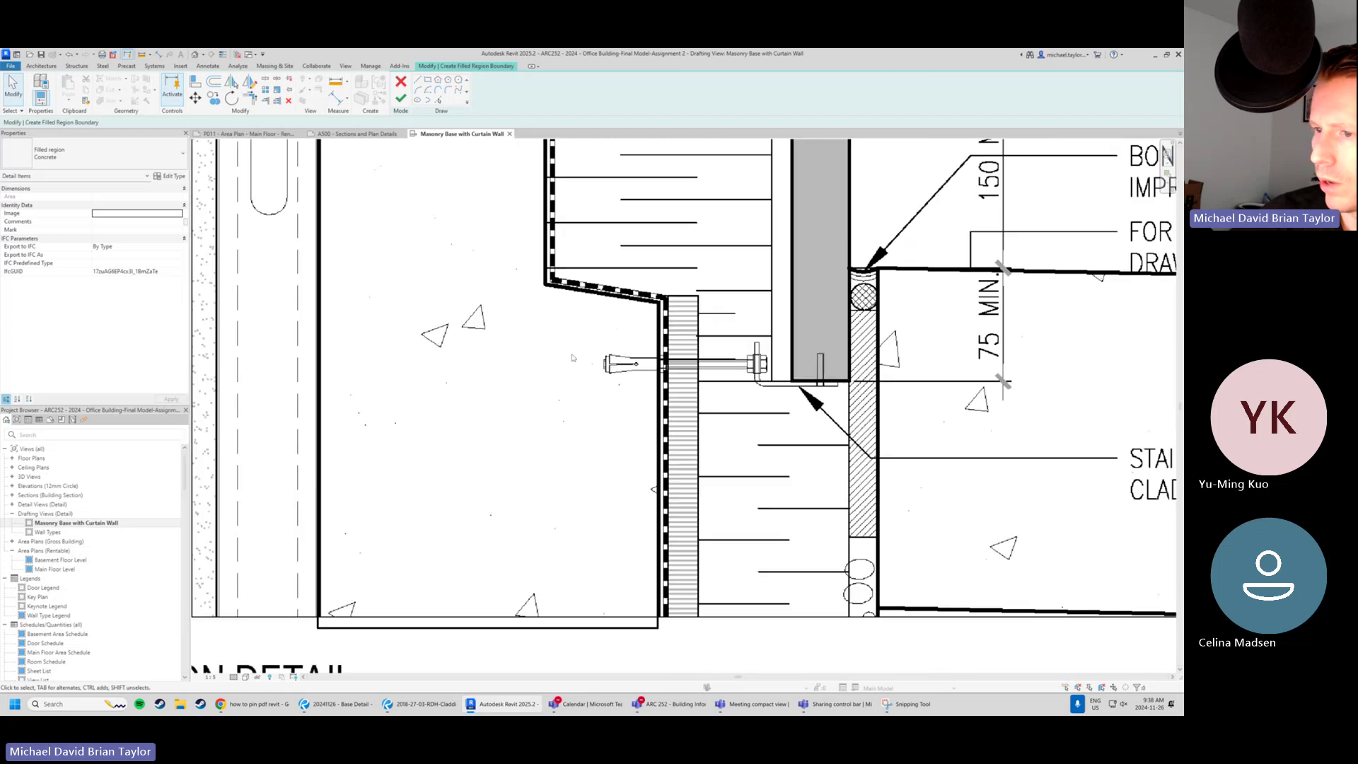
pyautogui.moveTo(465, 418); pyautogui.dragTo(493, 436, button='middle')
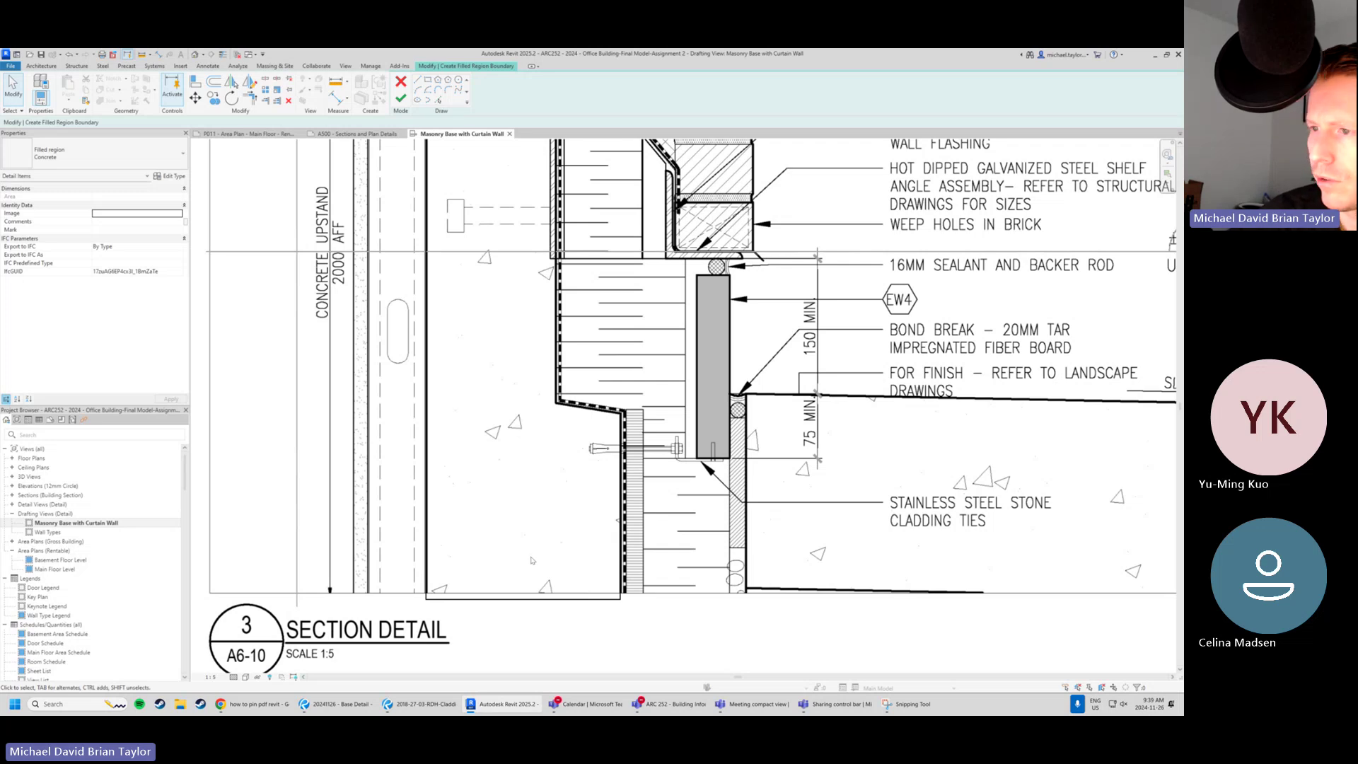
# Dimension the thickness between the upstand's interior and exterior vertical boundary edges with an aligned dimension above the curb.
pyautogui.click(532, 602)
pyautogui.scroll(-2, 530, 605)
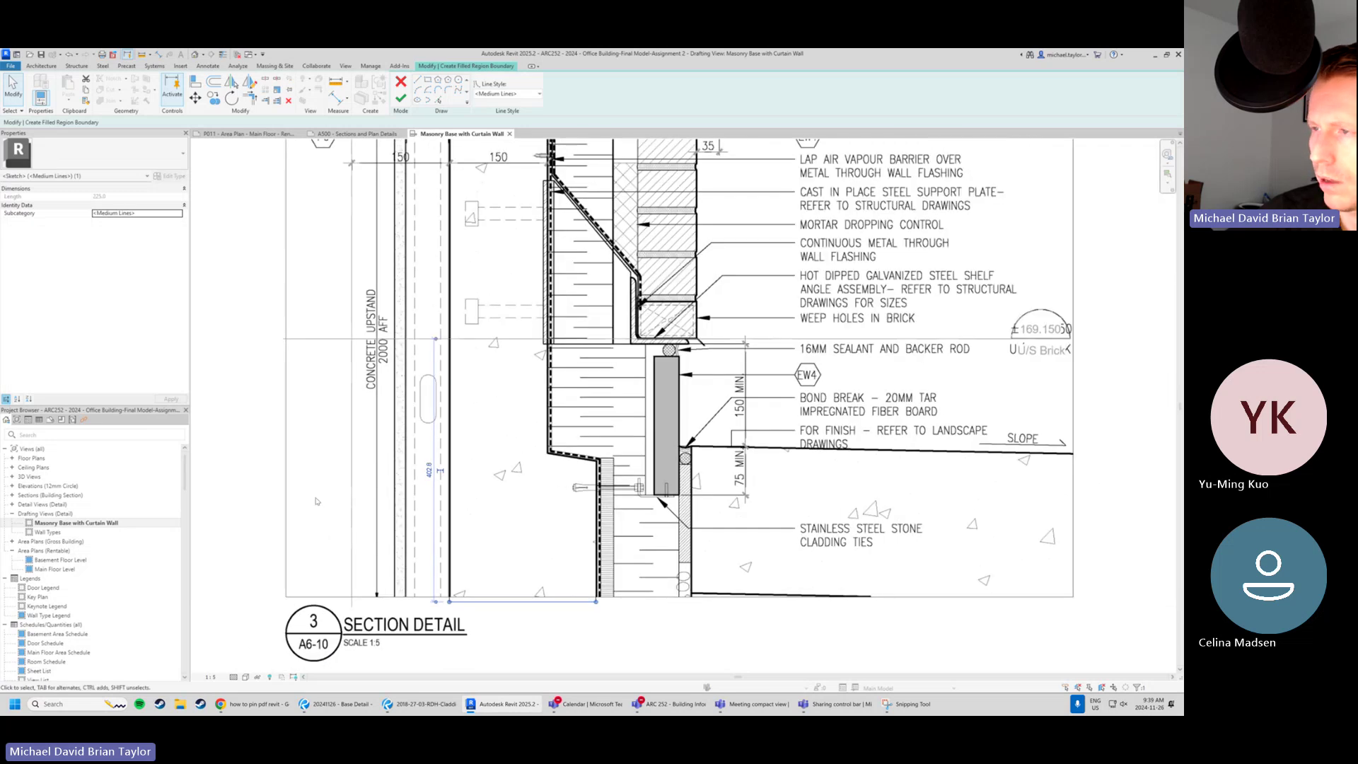
pyautogui.scroll(-1, 463, 416)
pyautogui.moveTo(489, 305); pyautogui.dragTo(479, 427, button='middle')
pyautogui.scroll(2, 481, 245)
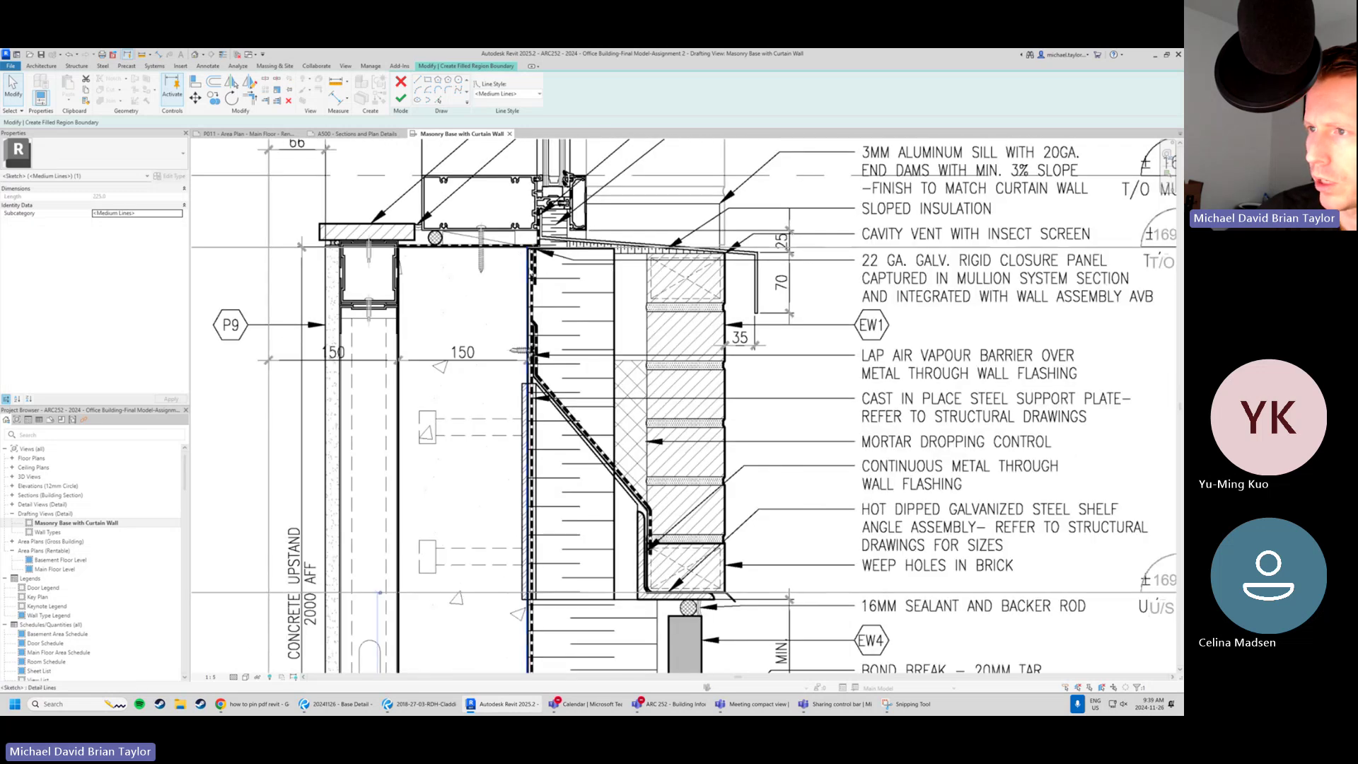
pyautogui.scroll(3, 423, 255)
pyautogui.press('i')
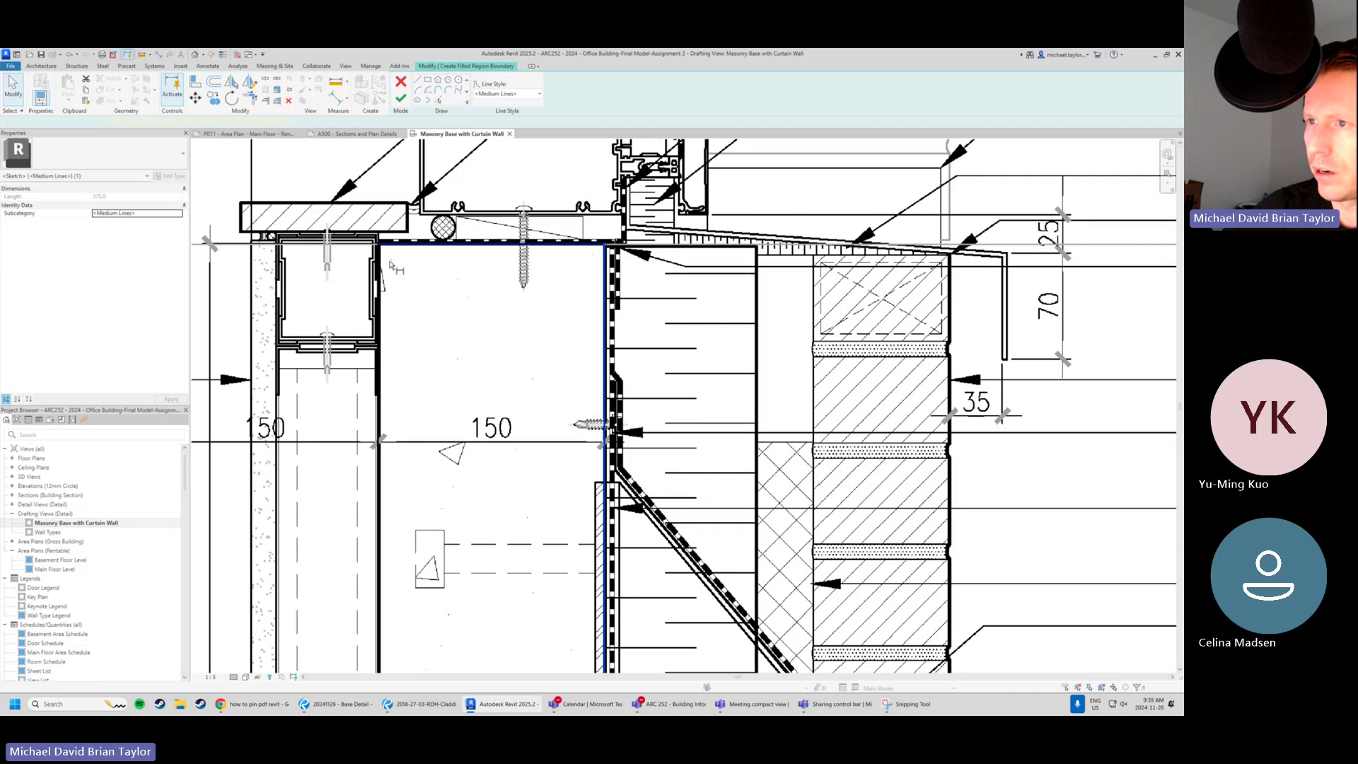
pyautogui.click(379, 295)
pyautogui.click(607, 302)
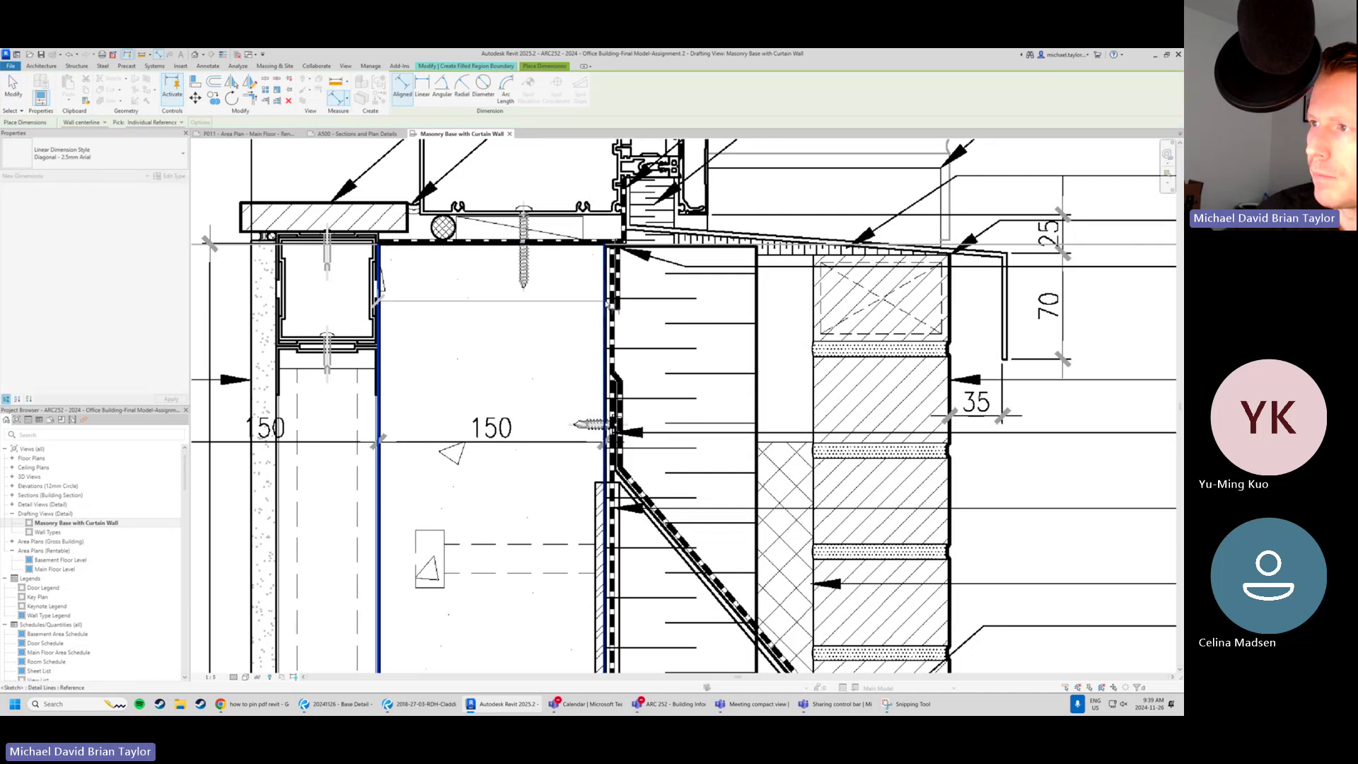
pyautogui.click(607, 181)
pyautogui.press('Escape')
pyautogui.press('Escape')
# Remove the checking dimension above the curb from the boundary sketch.
pyautogui.scroll(-1, 607, 278)
pyautogui.moveTo(608, 277); pyautogui.dragTo(586, 301, button='middle')
pyautogui.click(586, 302)
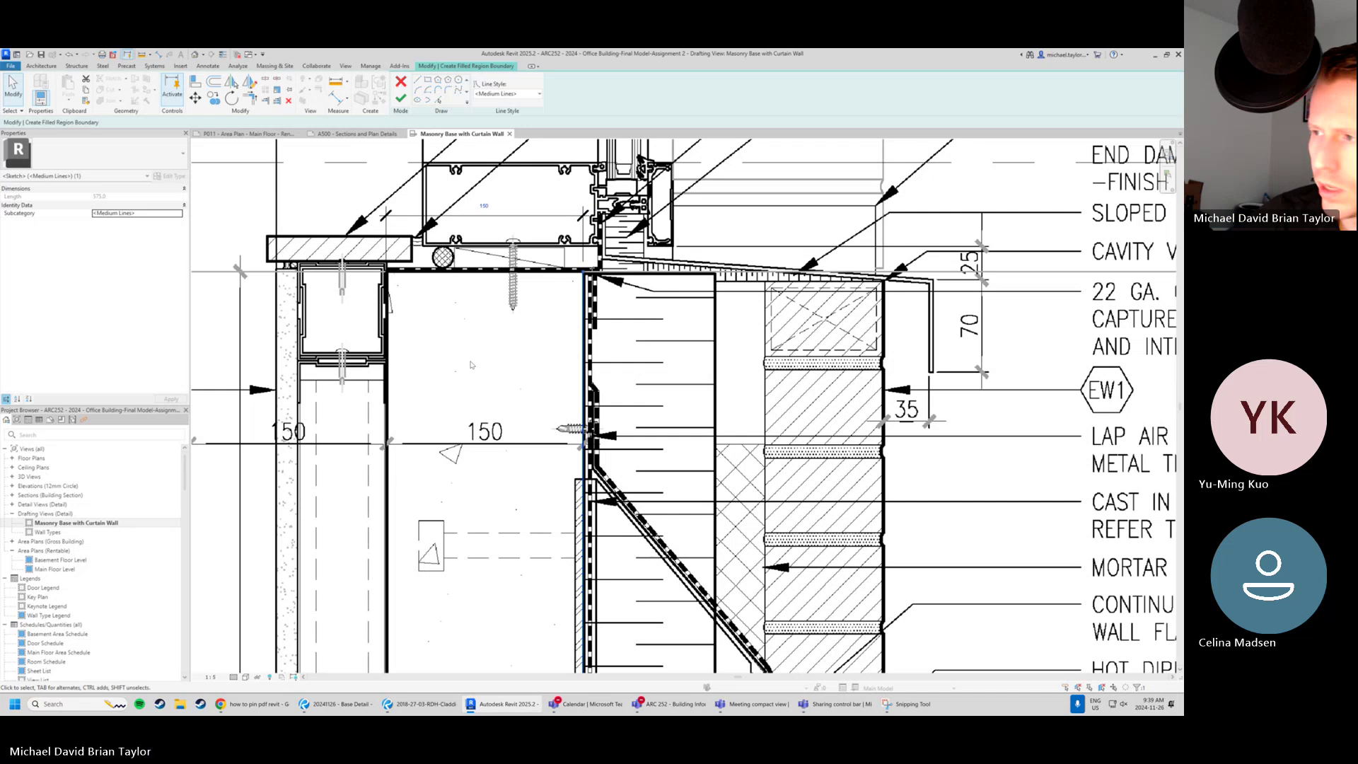
pyautogui.click(584, 267)
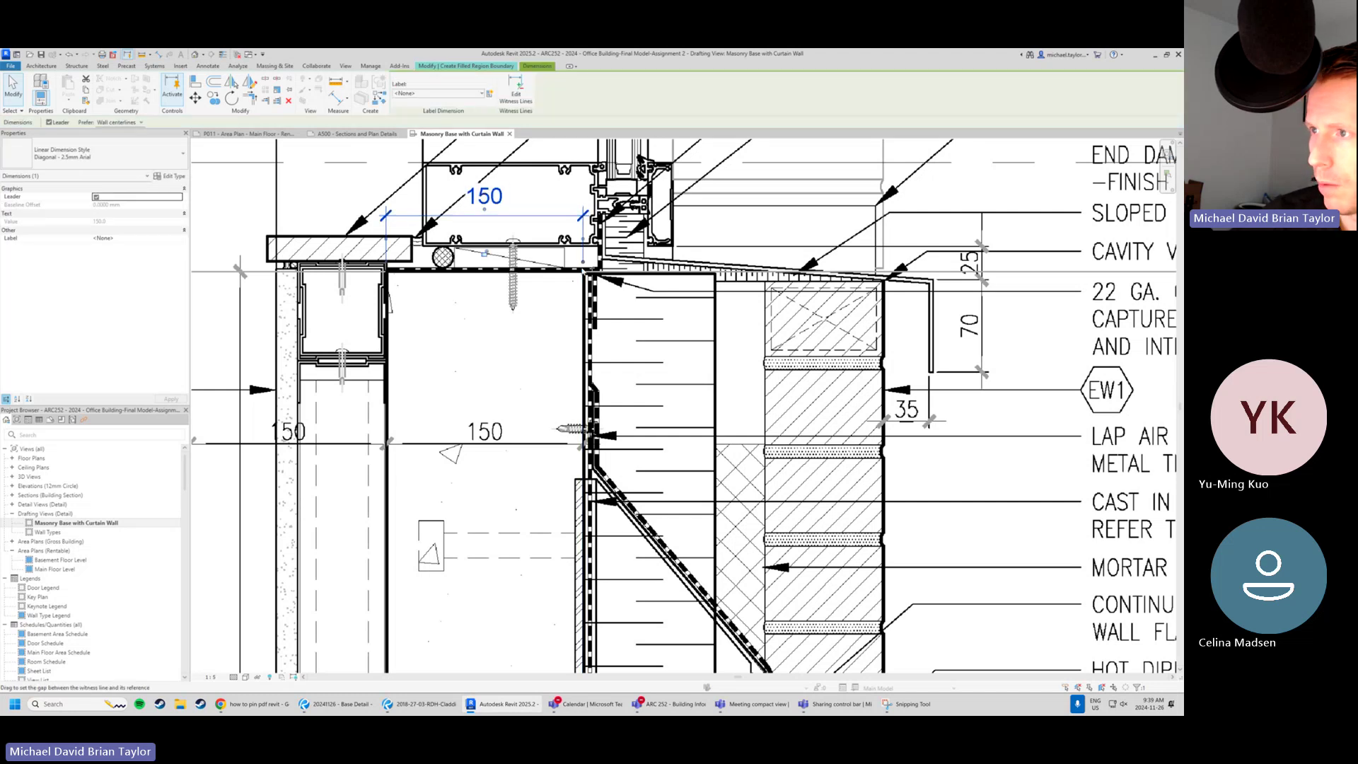
pyautogui.press('Escape')
pyautogui.scroll(-4, 495, 286)
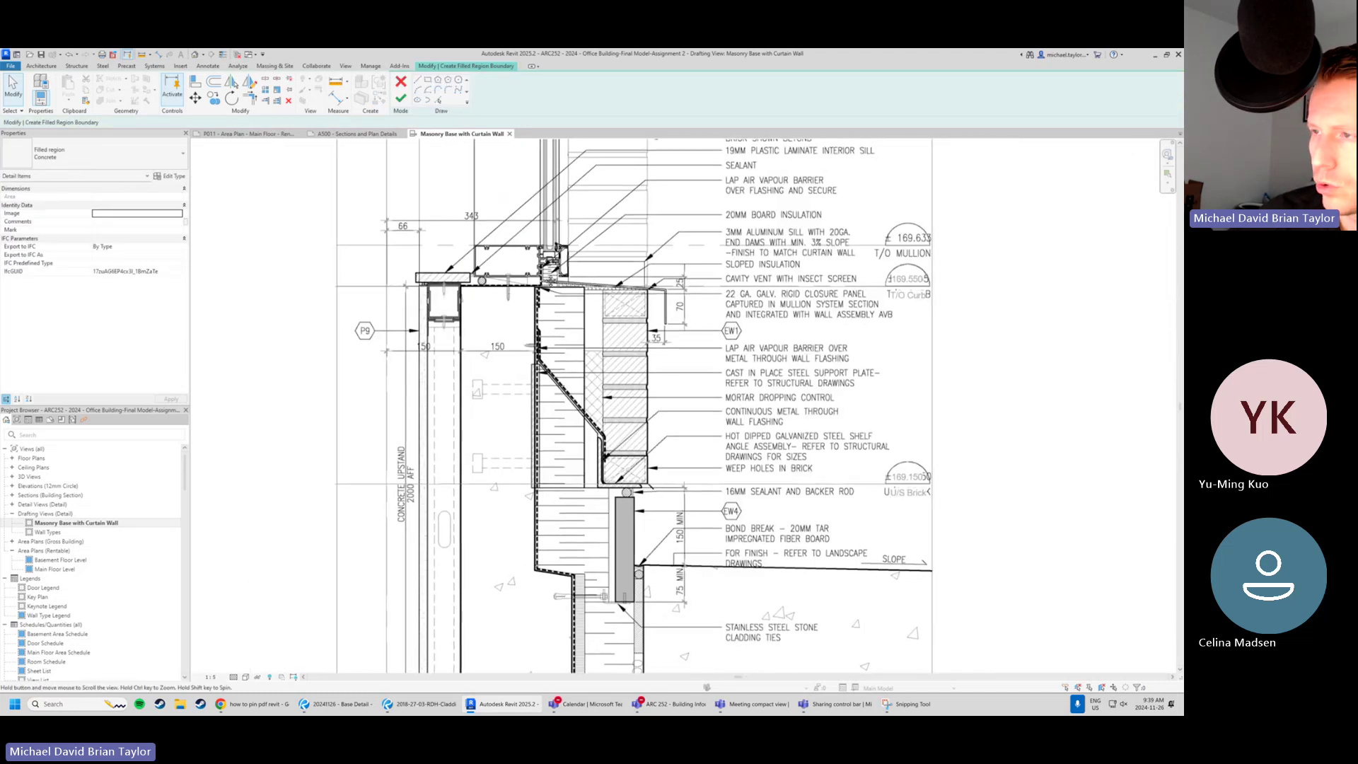
# Finish the boundary sketch to create the concrete filled region for the upstand.
pyautogui.scroll(-2, 455, 248)
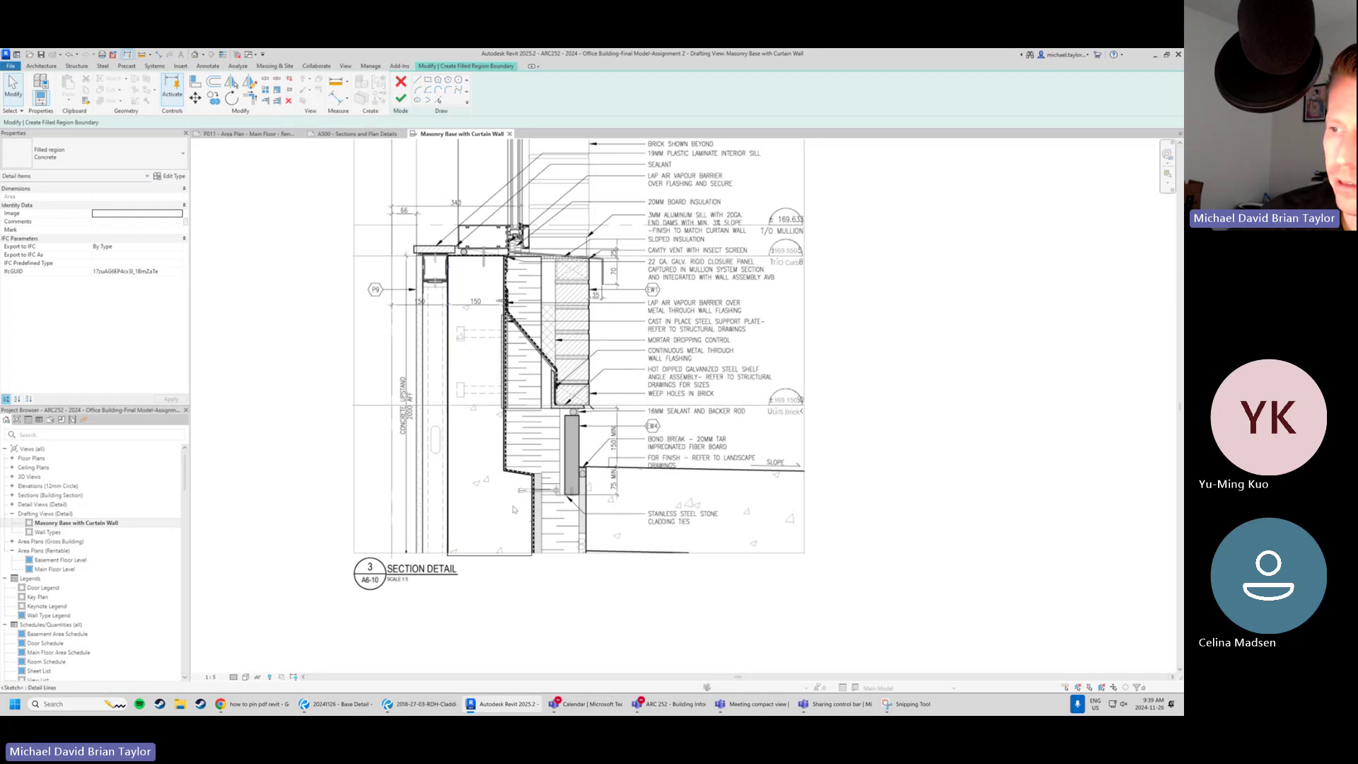
pyautogui.click(402, 101)
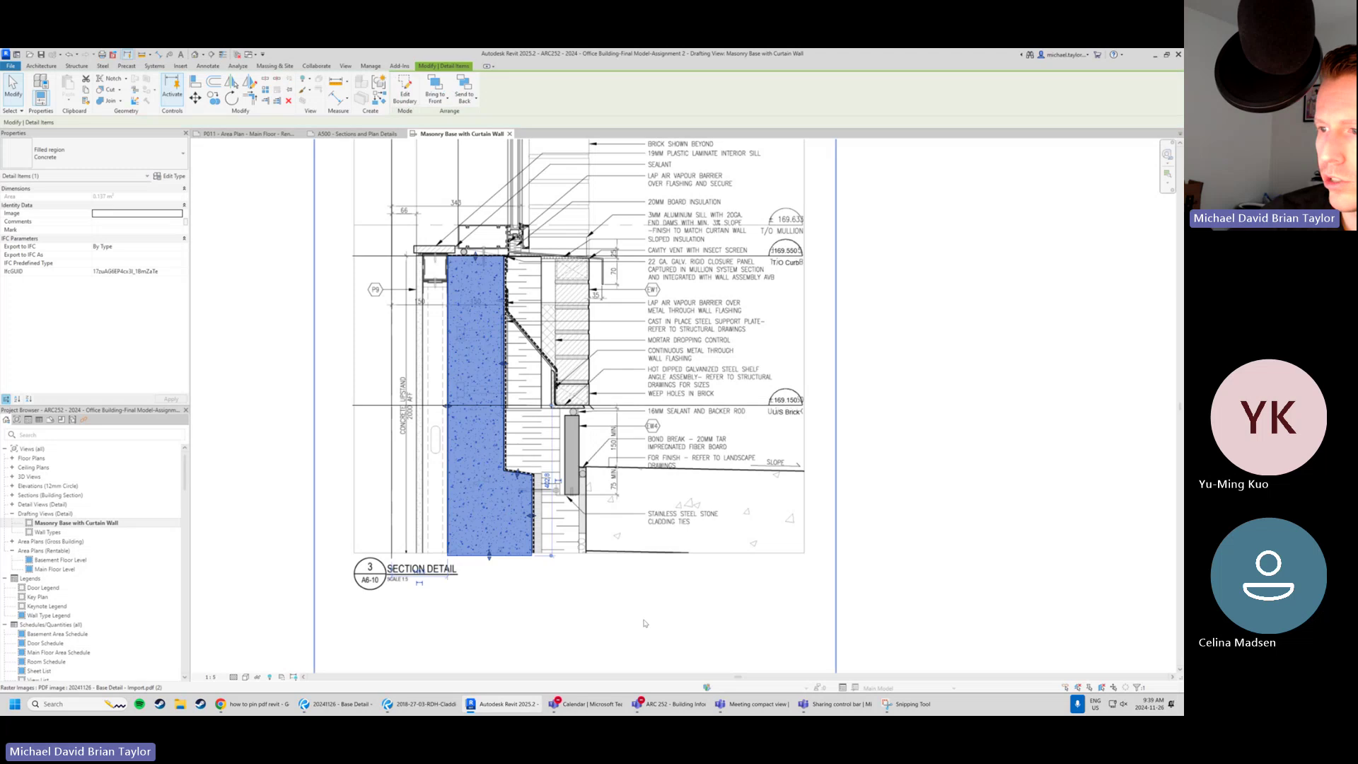
pyautogui.click(579, 631)
pyautogui.scroll(2, 476, 541)
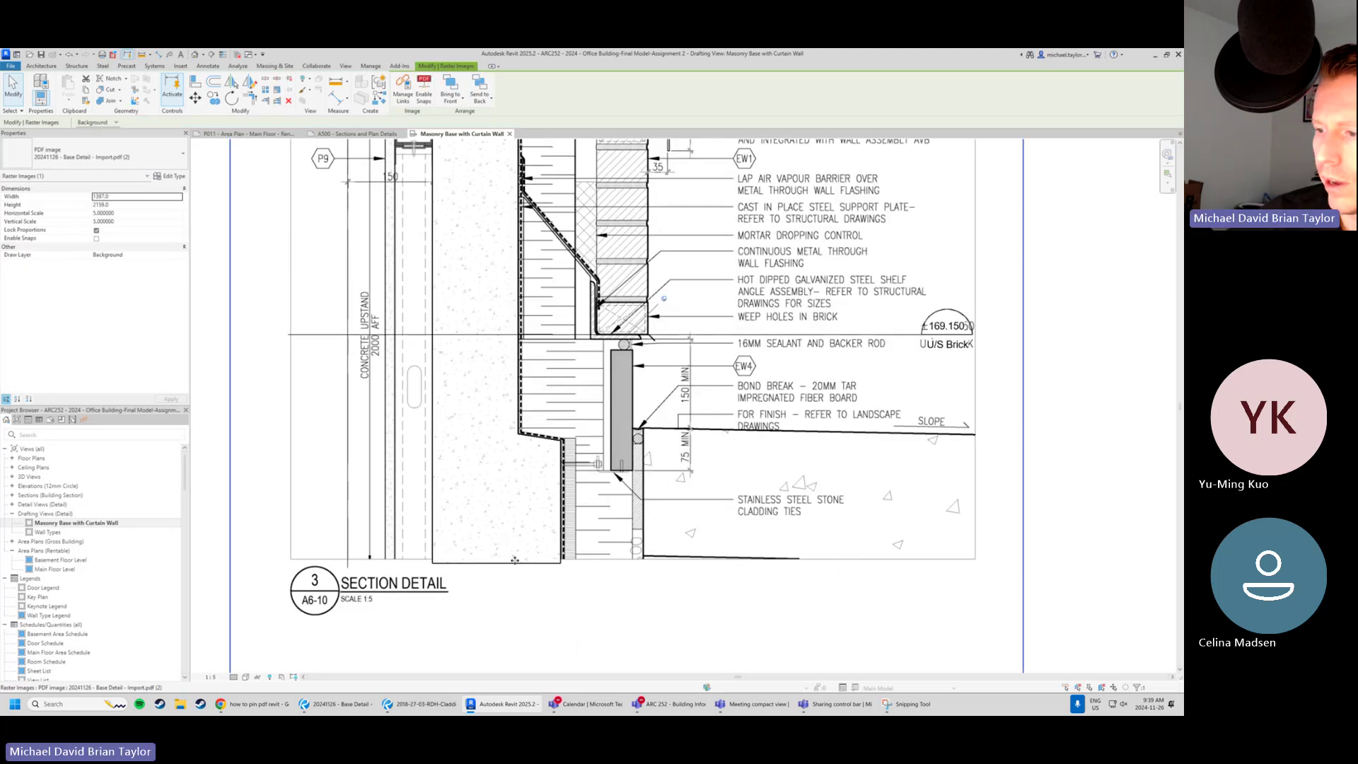
pyautogui.click(515, 563)
pyautogui.click(222, 471)
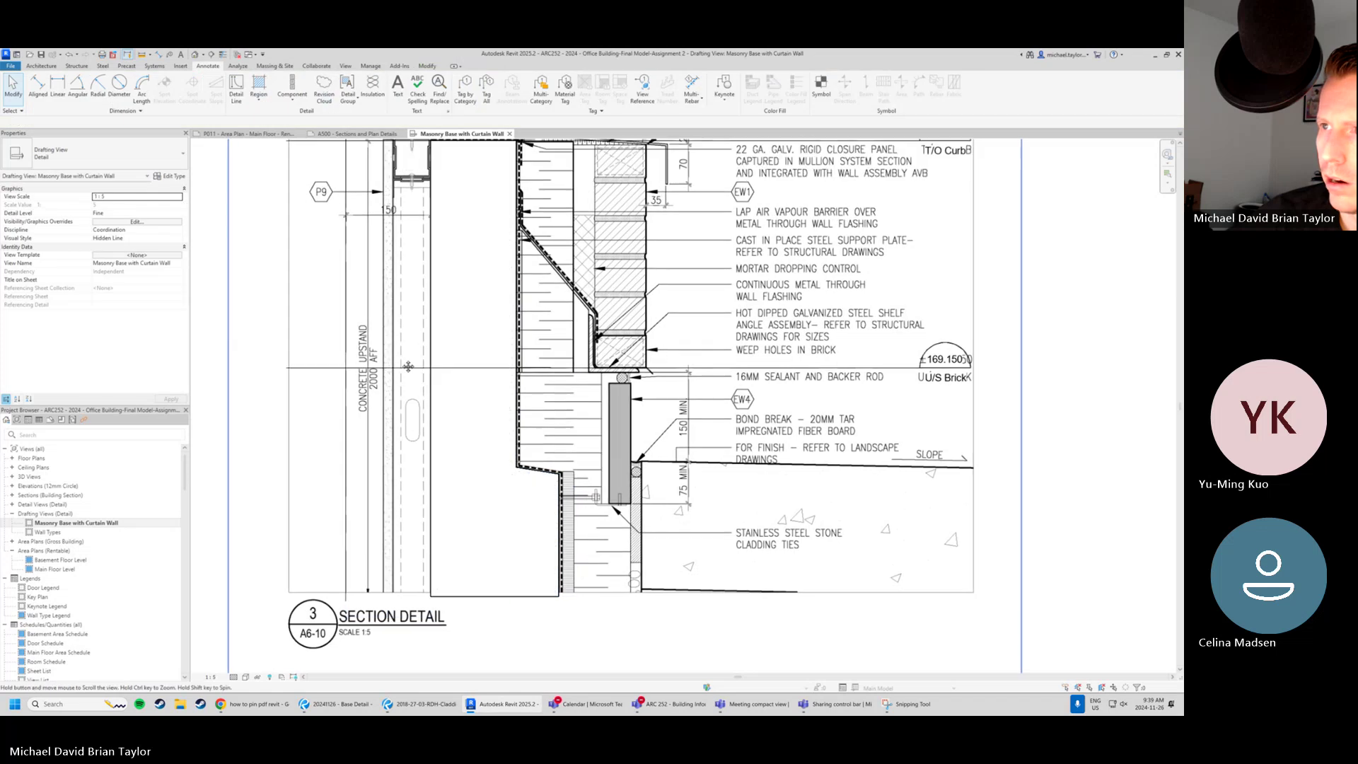
# Edit the concrete filled region's boundary and change the line style of all its edges to Wide Lines.
pyautogui.keyDown('ctrl'); pyautogui.scroll(5, 461, 331); pyautogui.keyUp('ctrl')
pyautogui.click(462, 329)
pyautogui.moveTo(449, 650); pyautogui.dragTo(465, 419, button='middle')
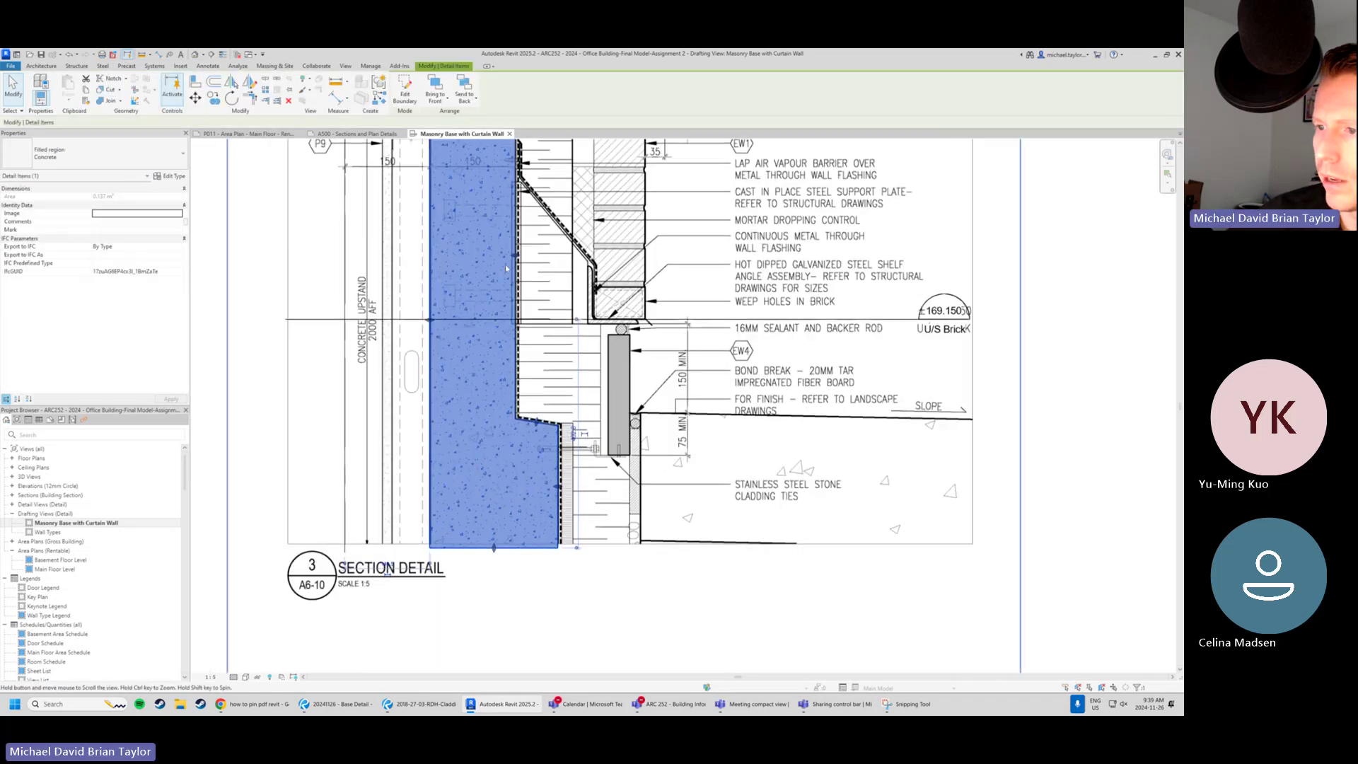
pyautogui.scroll(2, 465, 466)
pyautogui.click(520, 601)
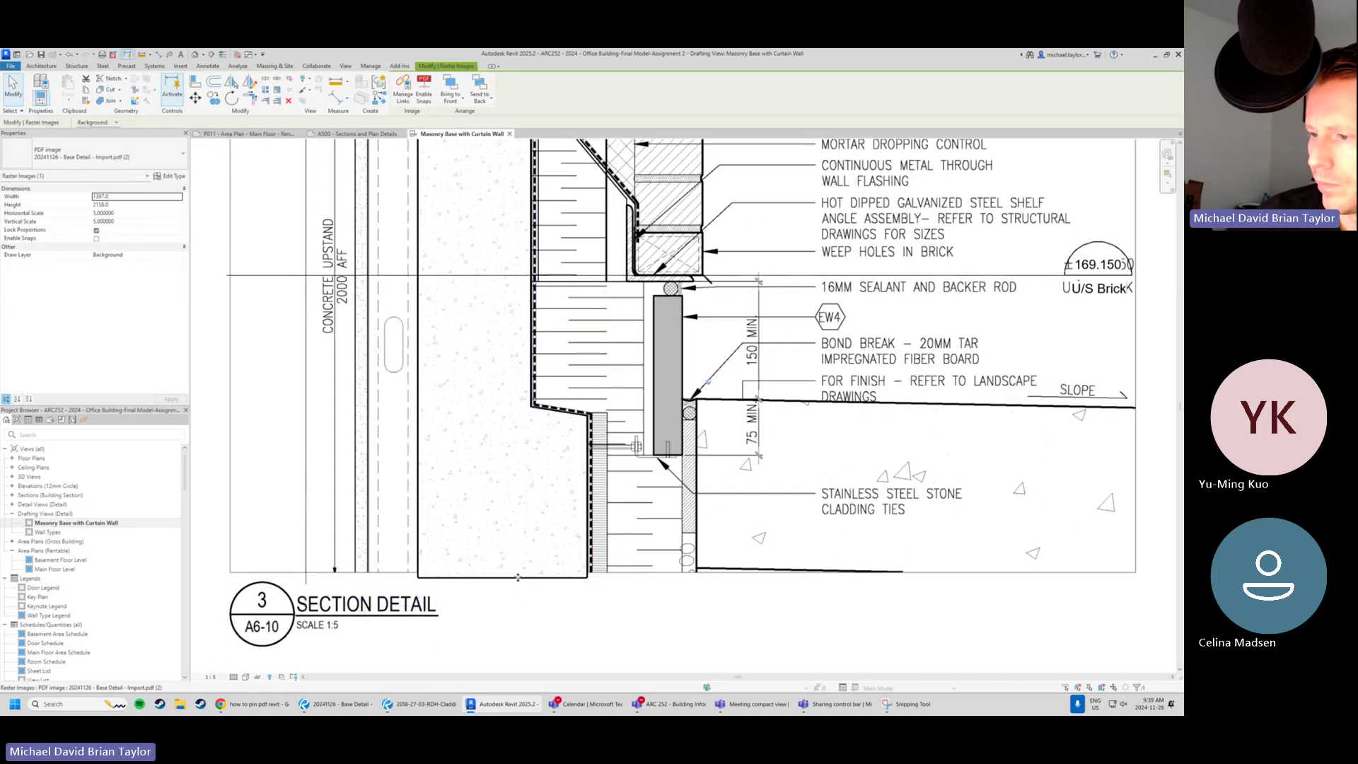
pyautogui.click(530, 593)
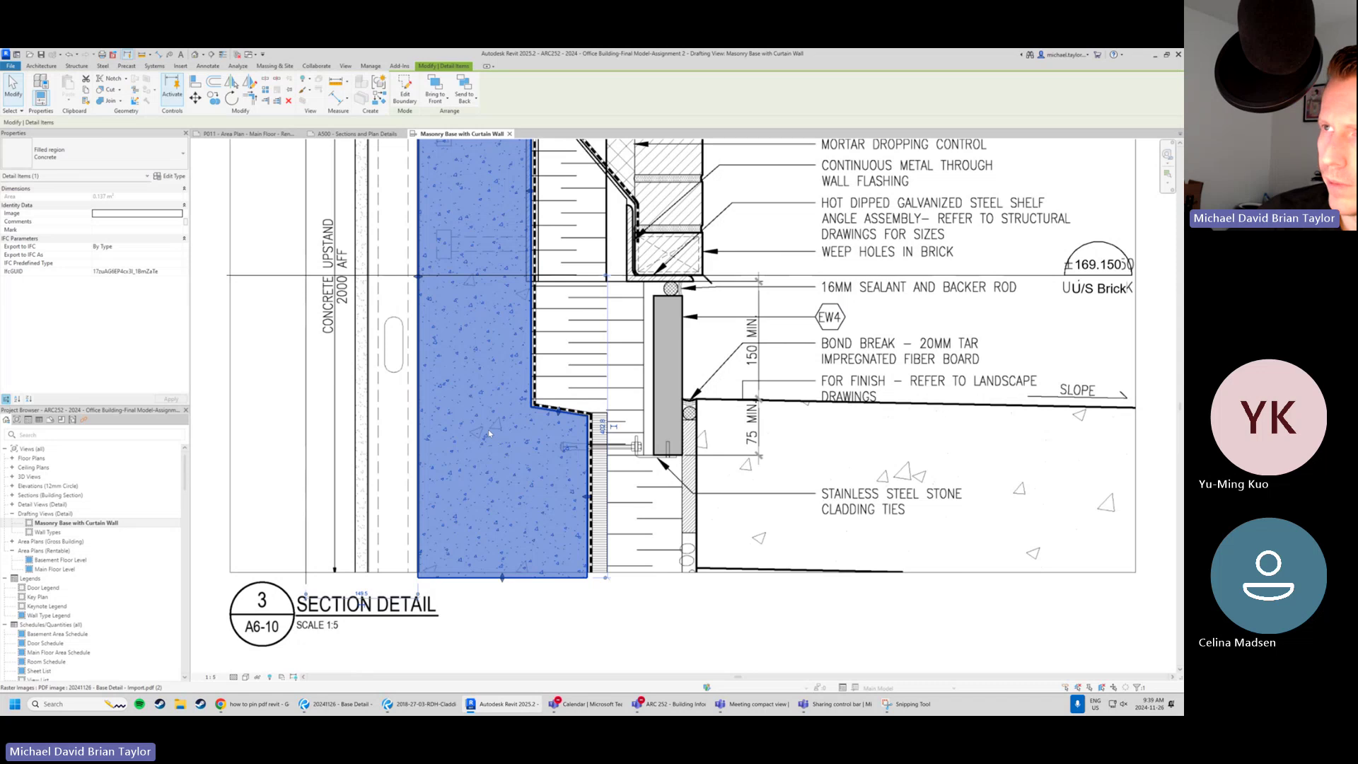
pyautogui.click(405, 89)
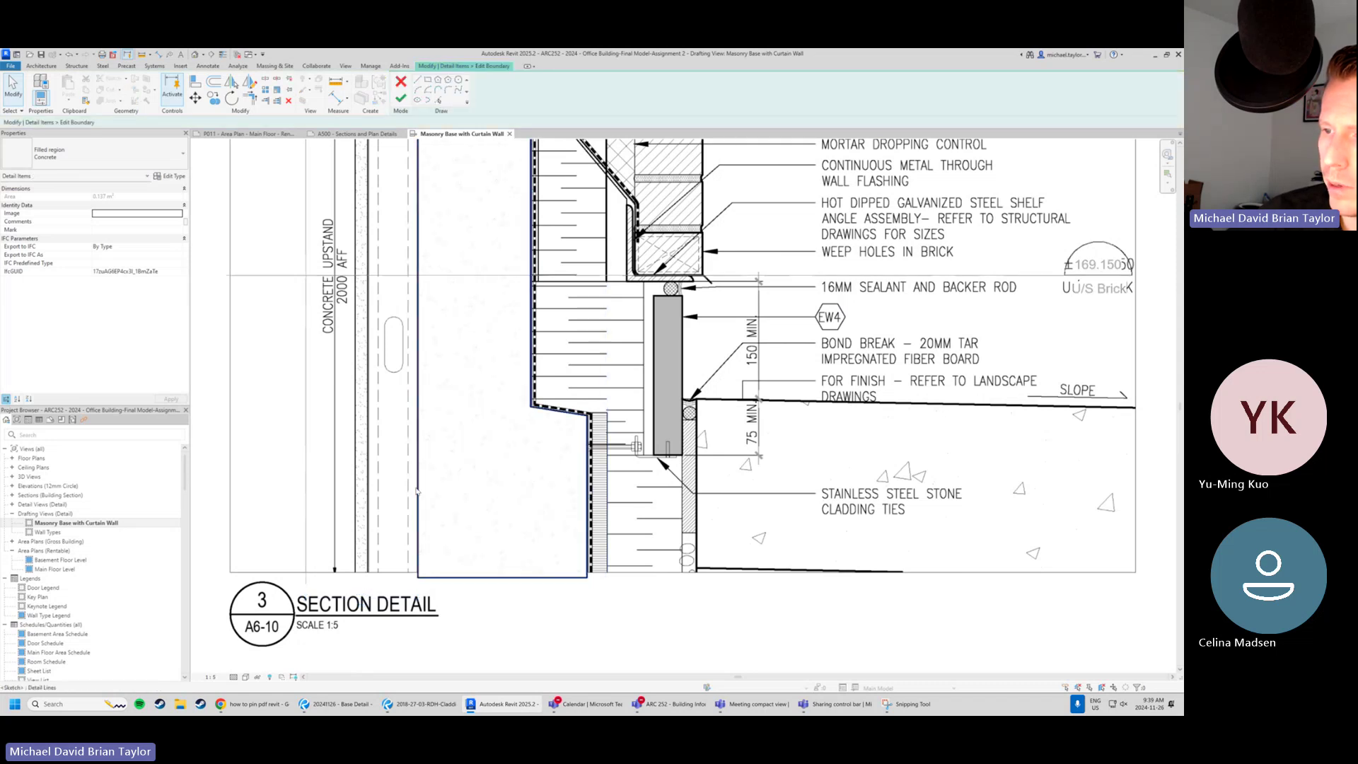
pyautogui.click(417, 491)
pyautogui.click(506, 94)
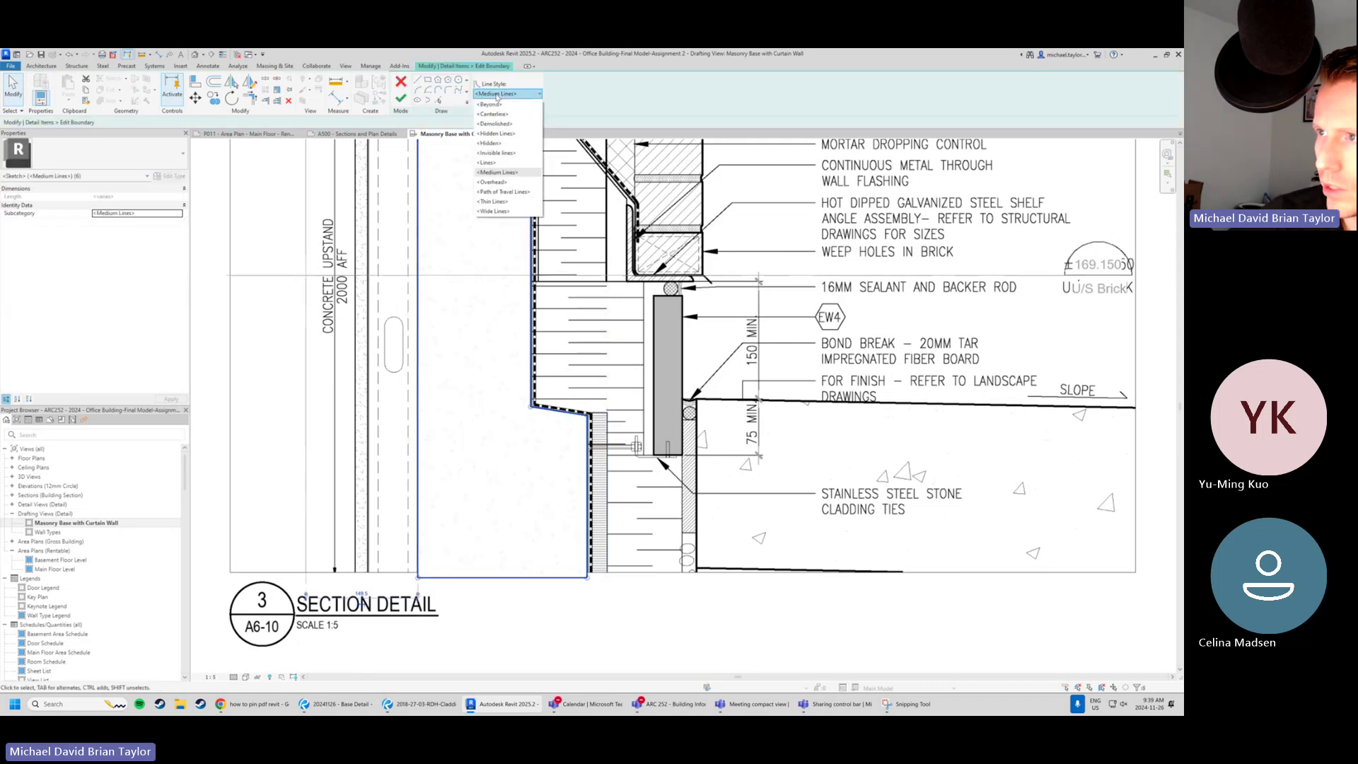
pyautogui.click(493, 211)
pyautogui.click(401, 99)
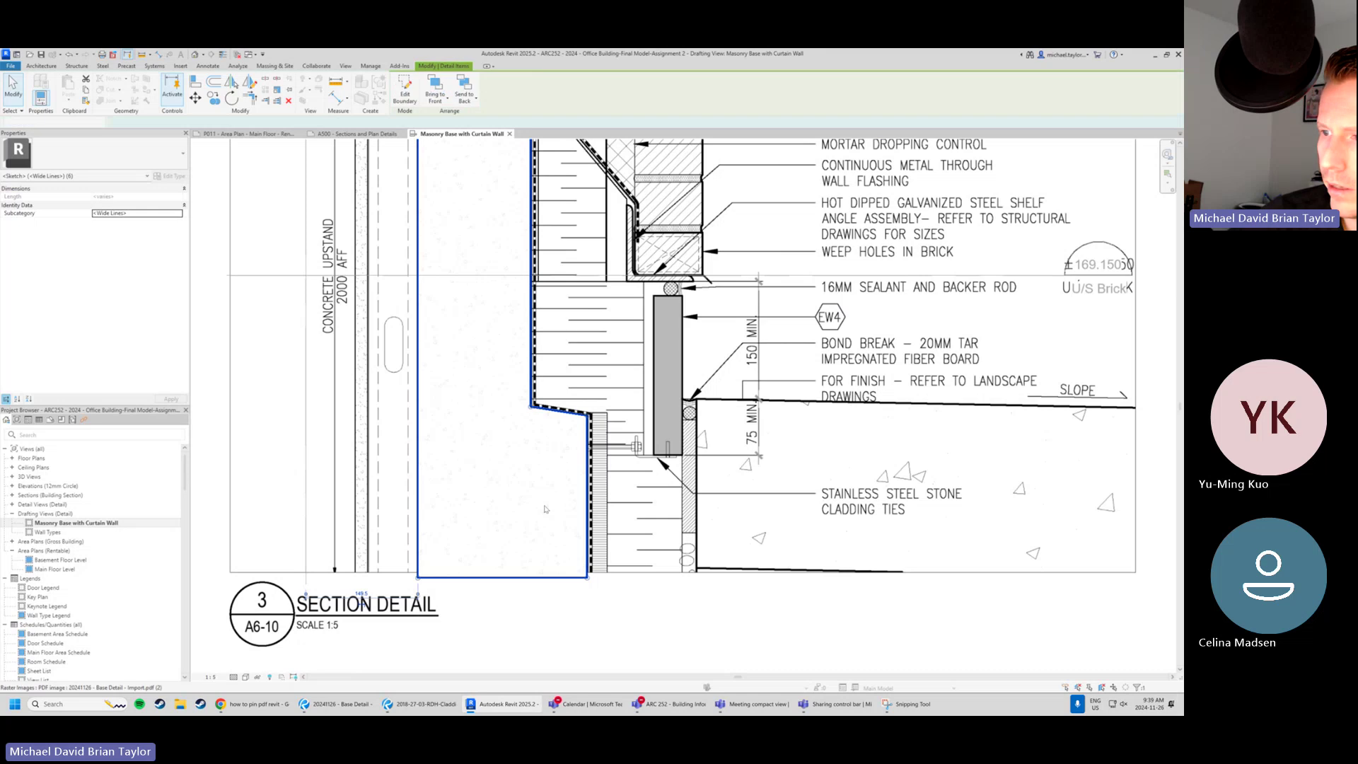
pyautogui.click(544, 509)
pyautogui.scroll(-3, 473, 493)
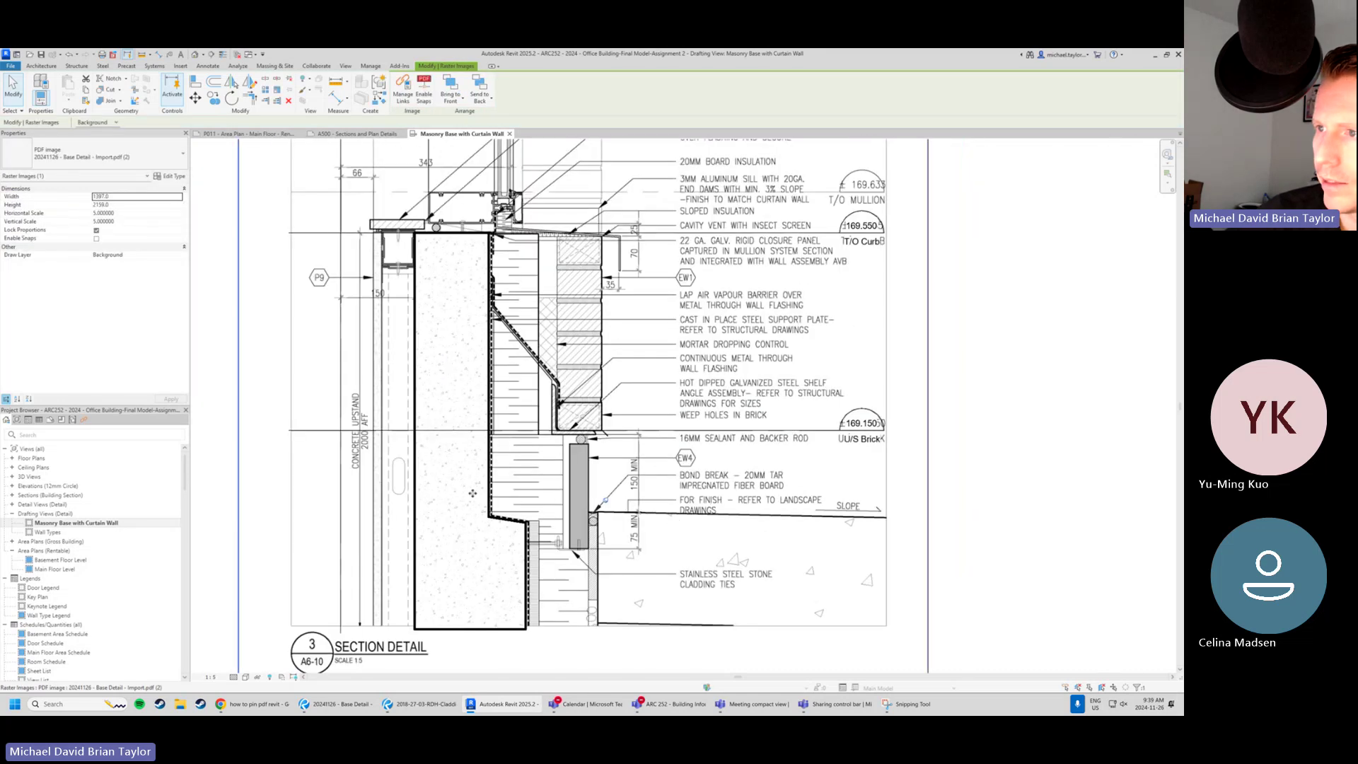
pyautogui.scroll(1, 472, 493)
pyautogui.scroll(1, 426, 472)
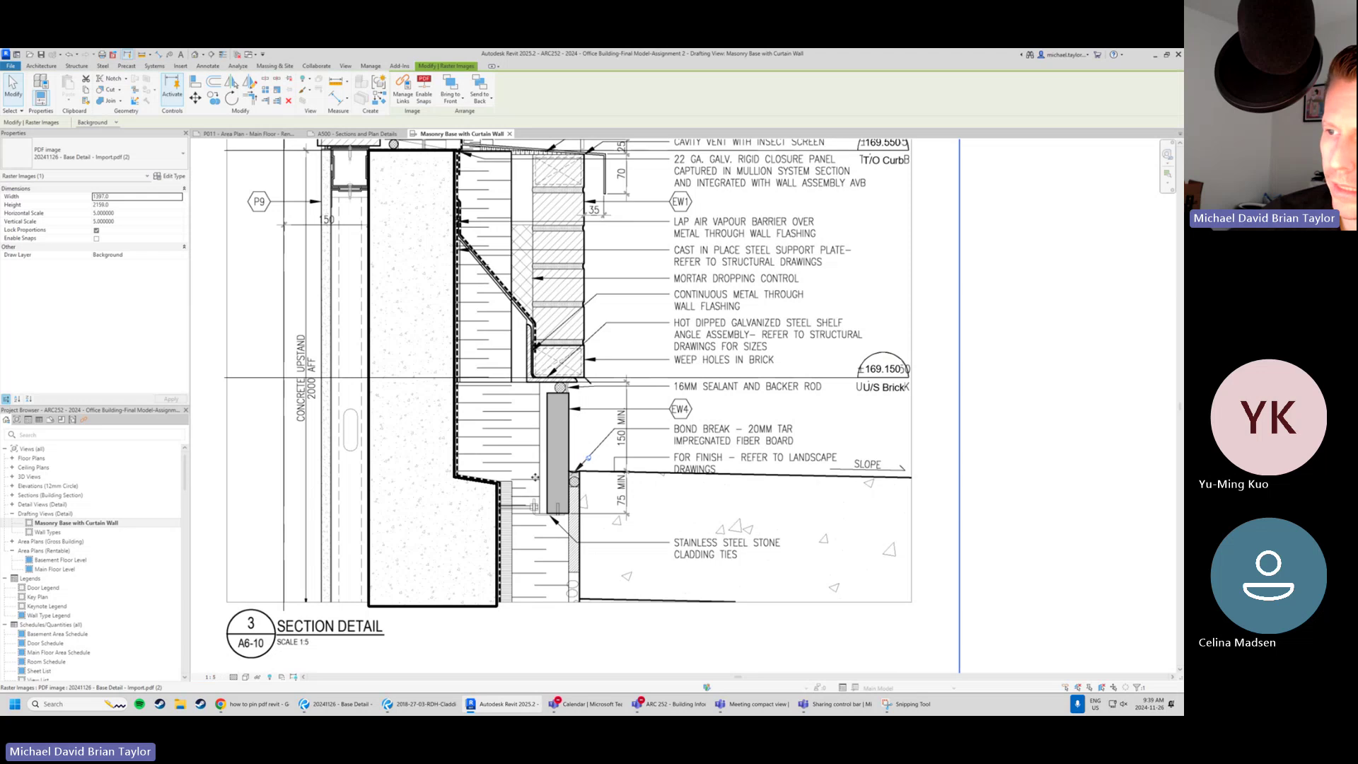
pyautogui.scroll(1, 428, 385)
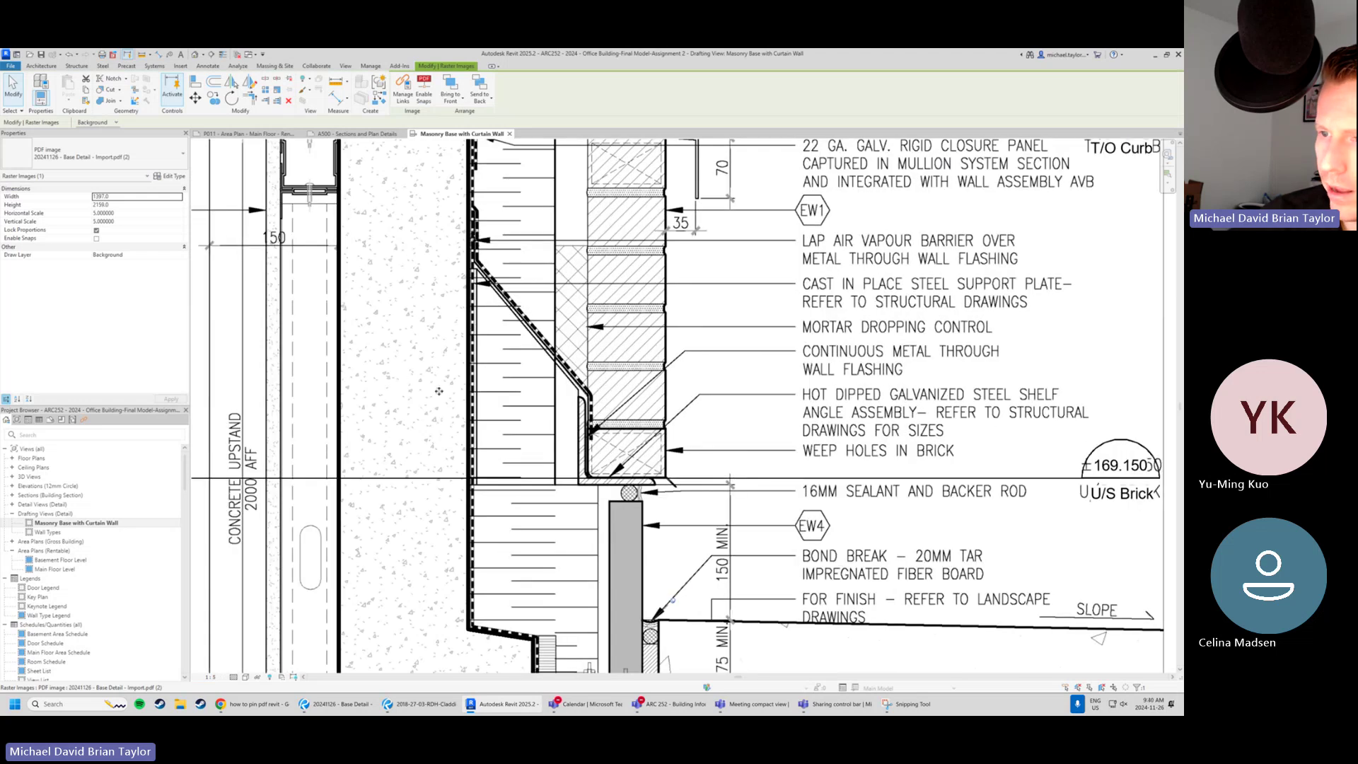
# Hide the imported PDF image in the view to check the concrete region alone, and undo the hiding.
pyautogui.scroll(-2, 522, 364)
pyautogui.moveTo(527, 329); pyautogui.dragTo(522, 339, button='middle')
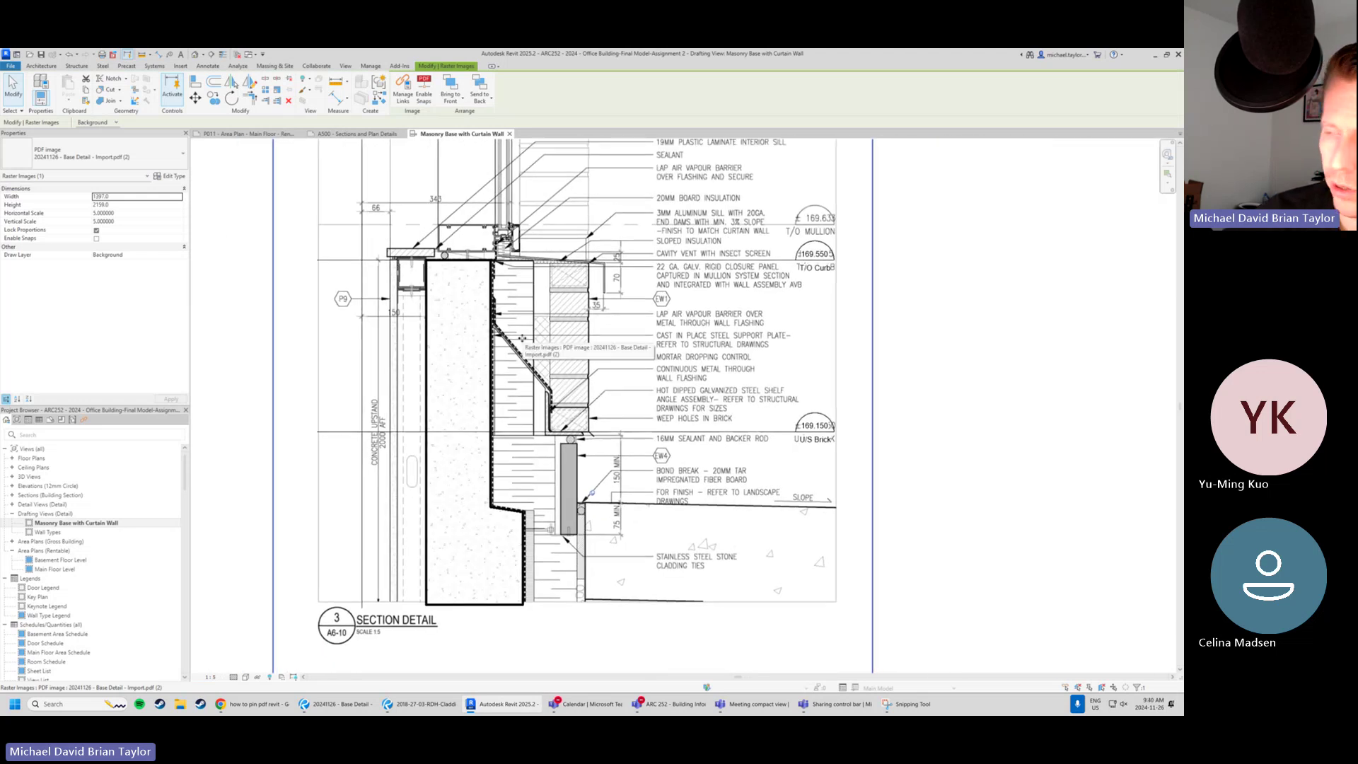
pyautogui.rightClick(592, 290)
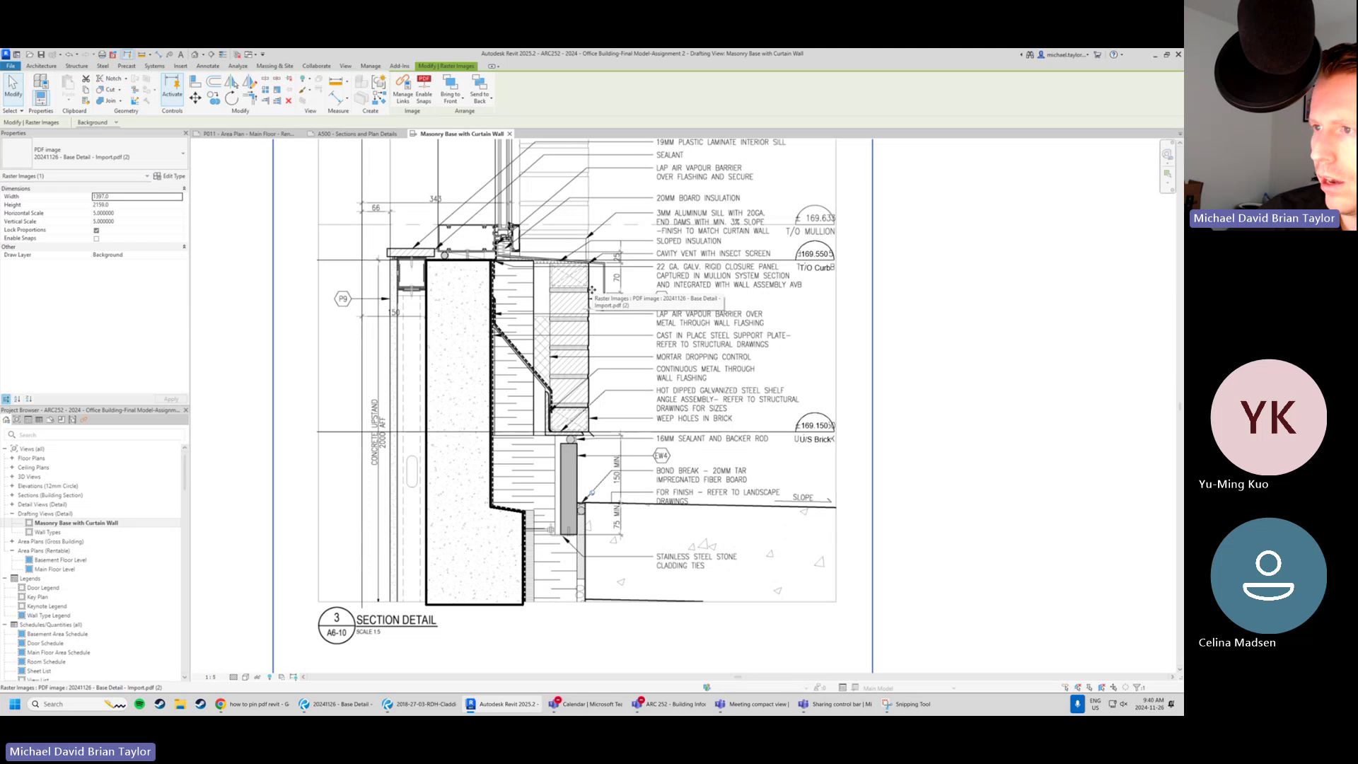
pyautogui.moveTo(683, 334)
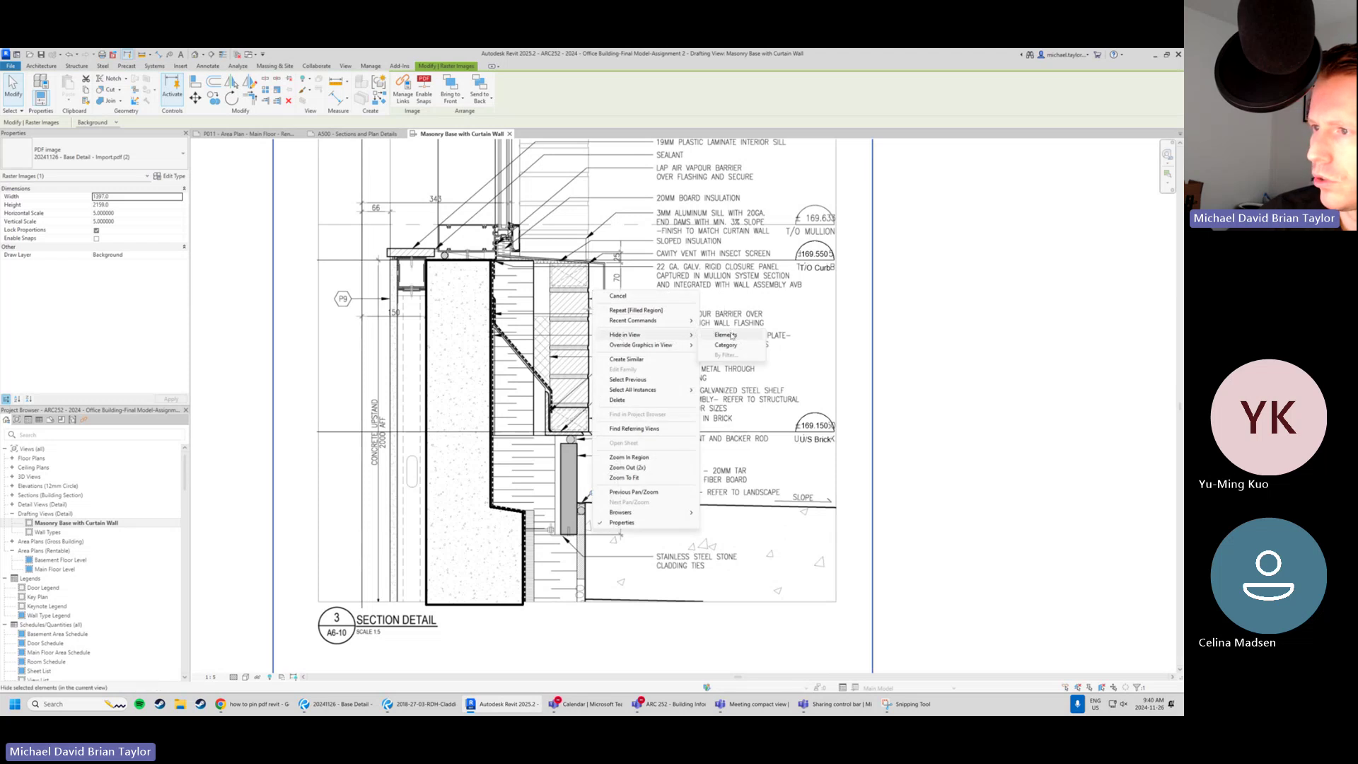
pyautogui.click(731, 335)
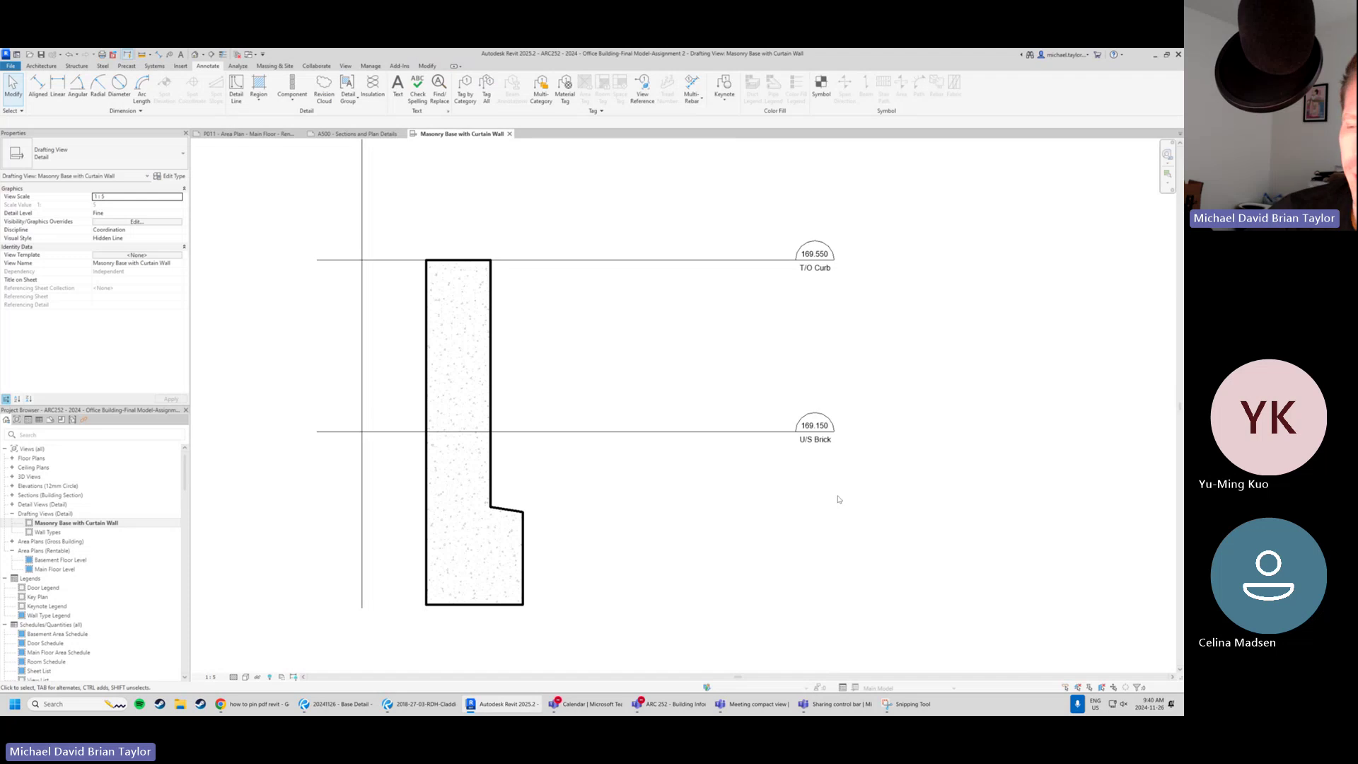
pyautogui.hotkey('ctrl', 'z')
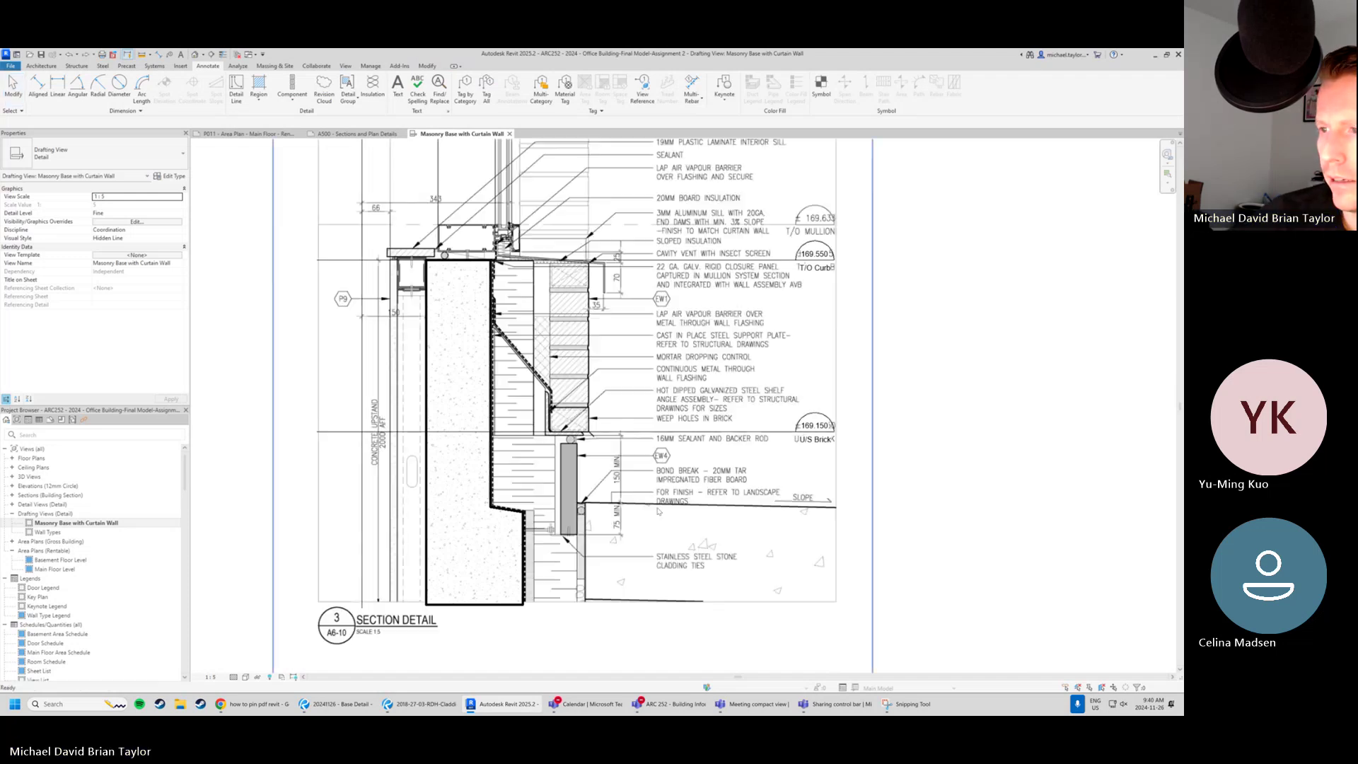
# Examine the steel support plate and shelf angle area beside the concrete upstand in the PDF detail.
pyautogui.scroll(2, 378, 345)
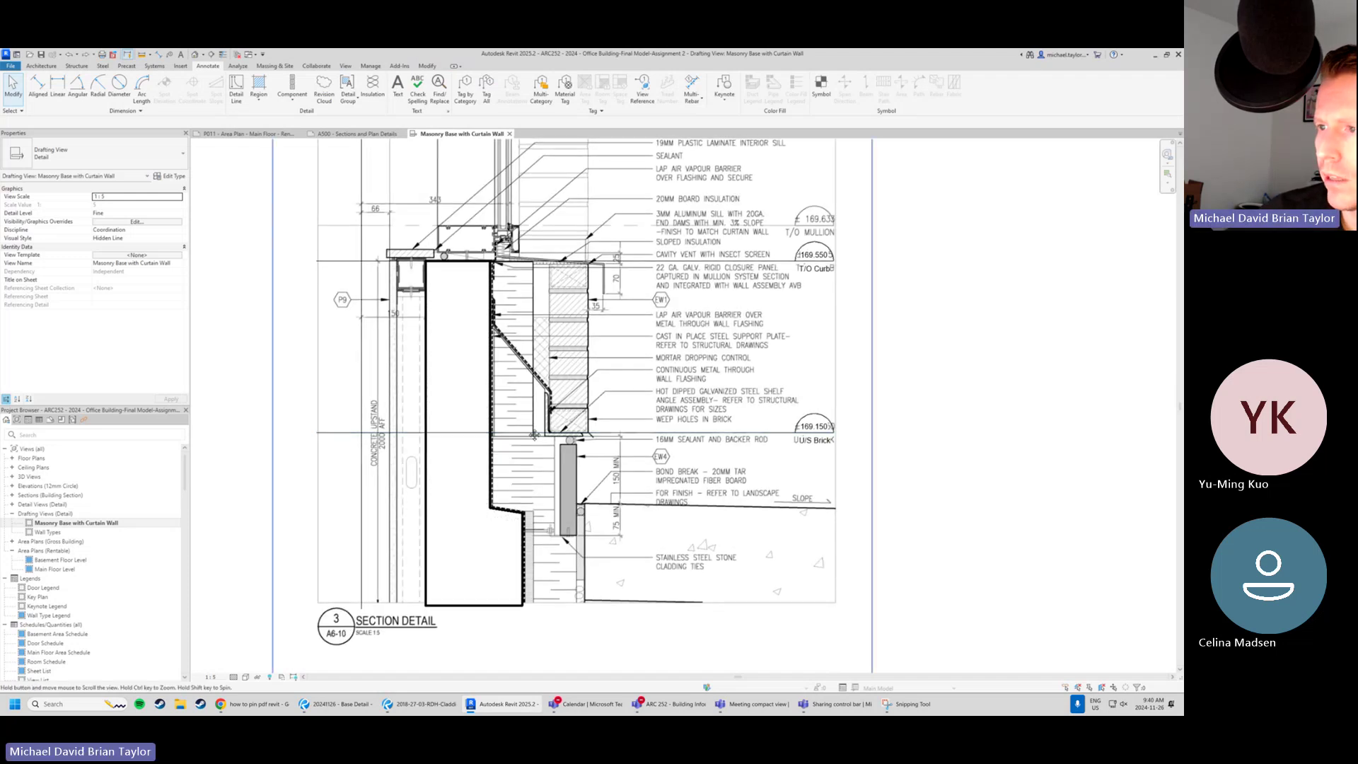
pyautogui.click(442, 269)
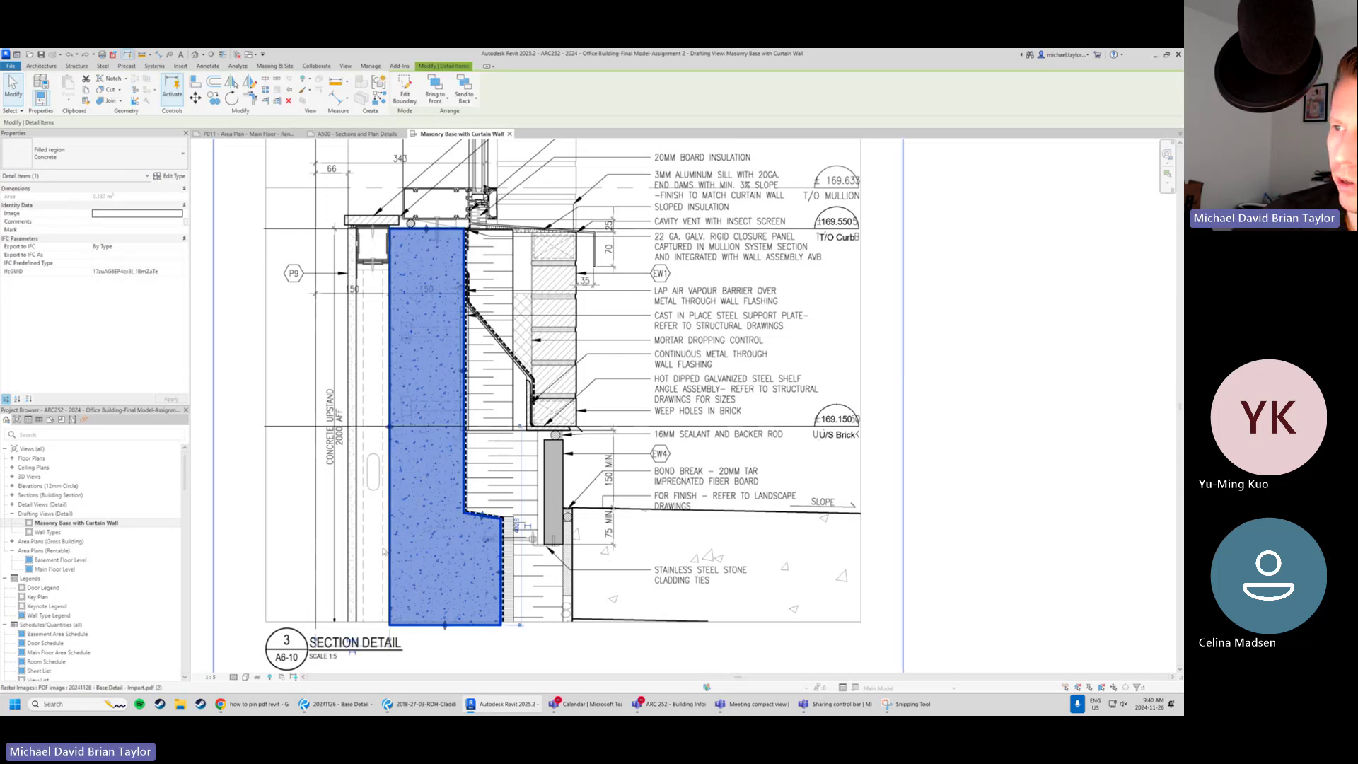
pyautogui.scroll(5, 488, 409)
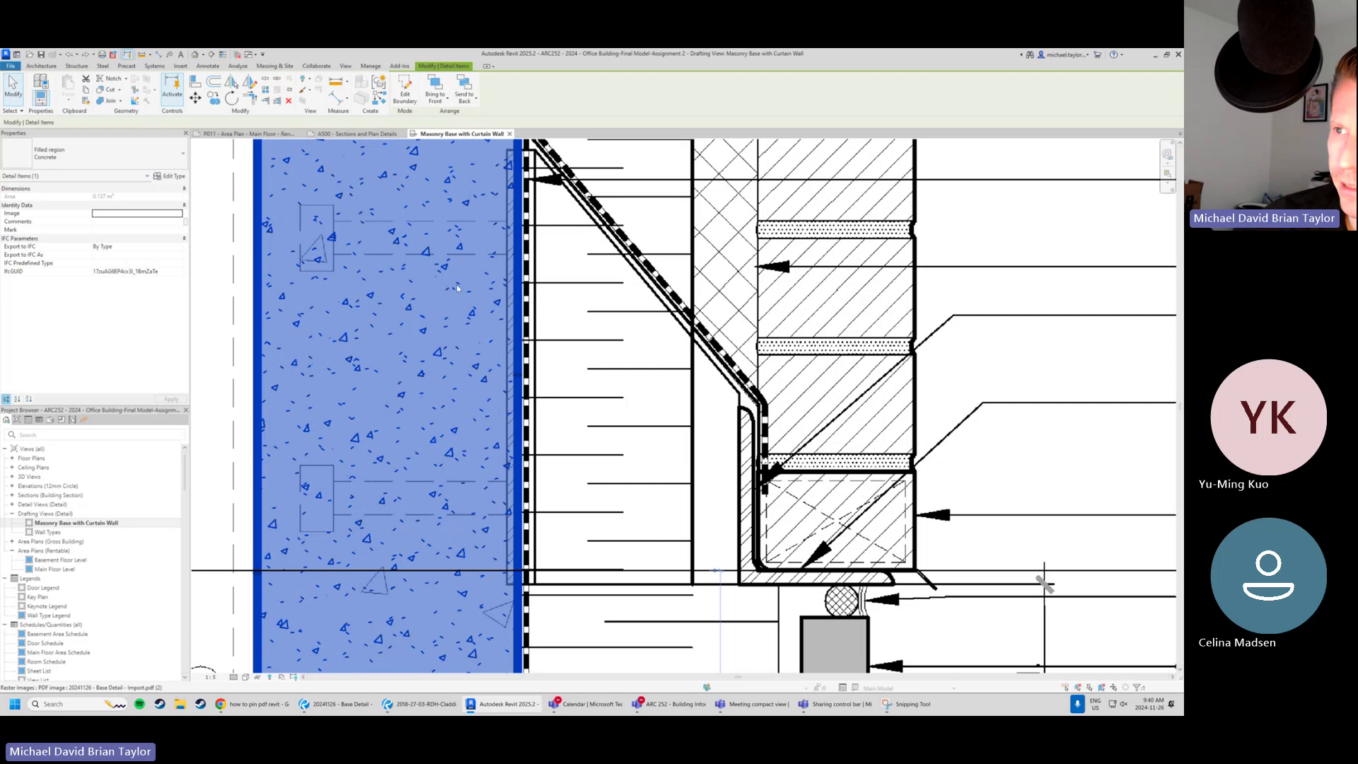
pyautogui.scroll(-2, 481, 276)
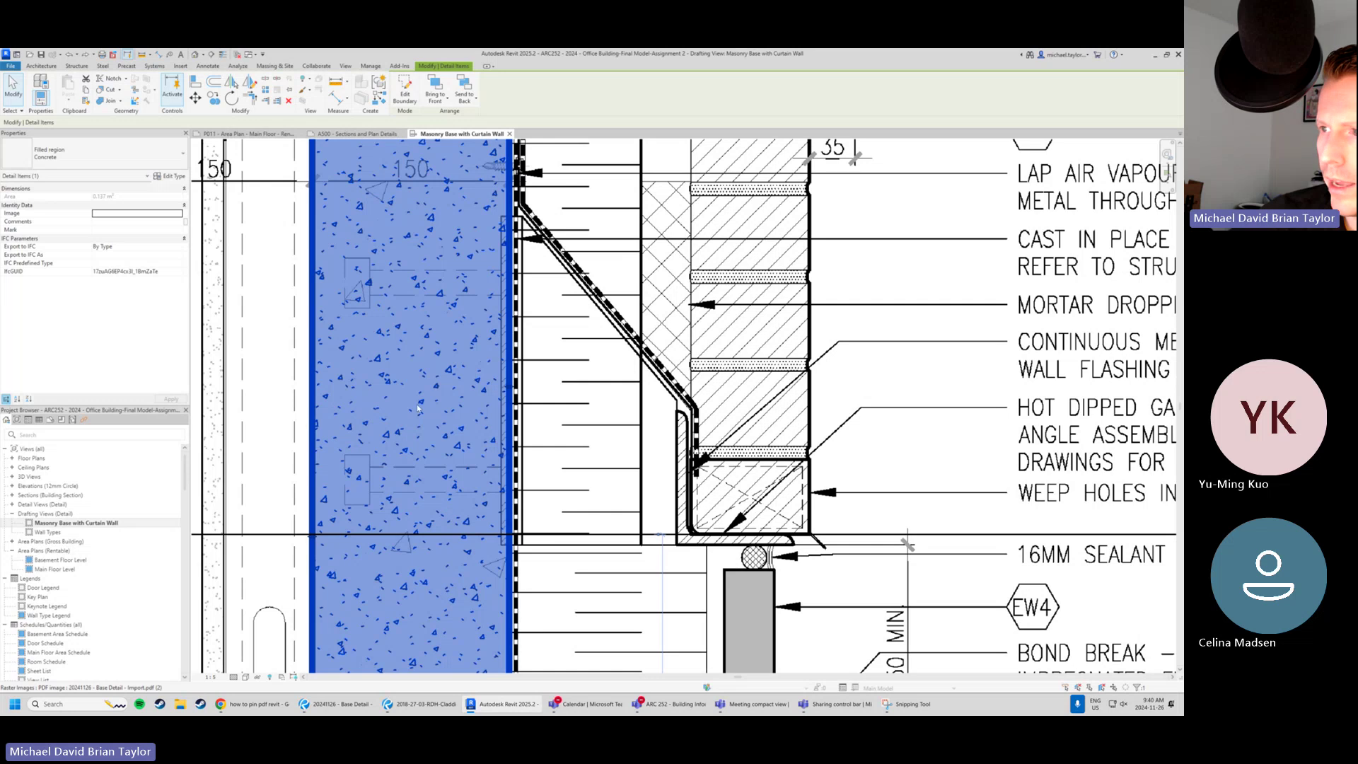
pyautogui.scroll(-2, 418, 408)
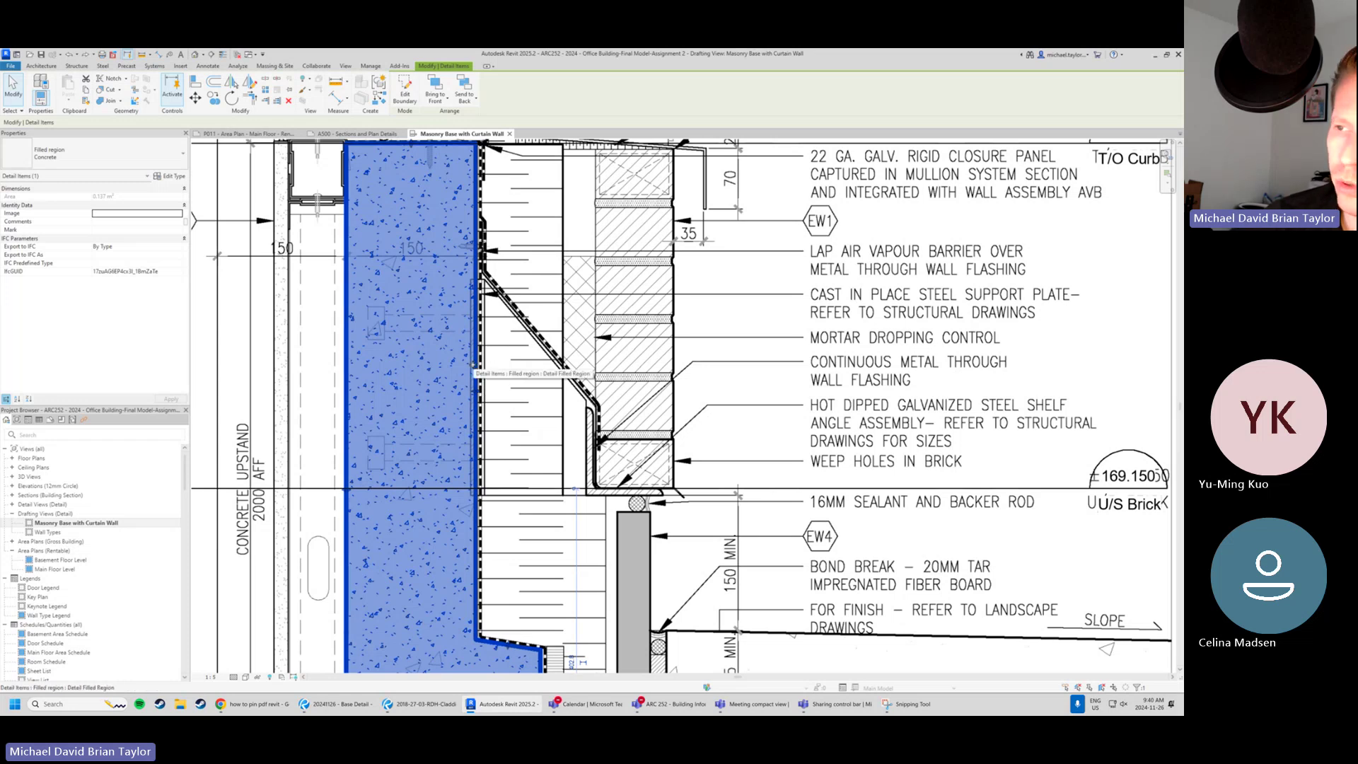
pyautogui.scroll(2, 371, 324)
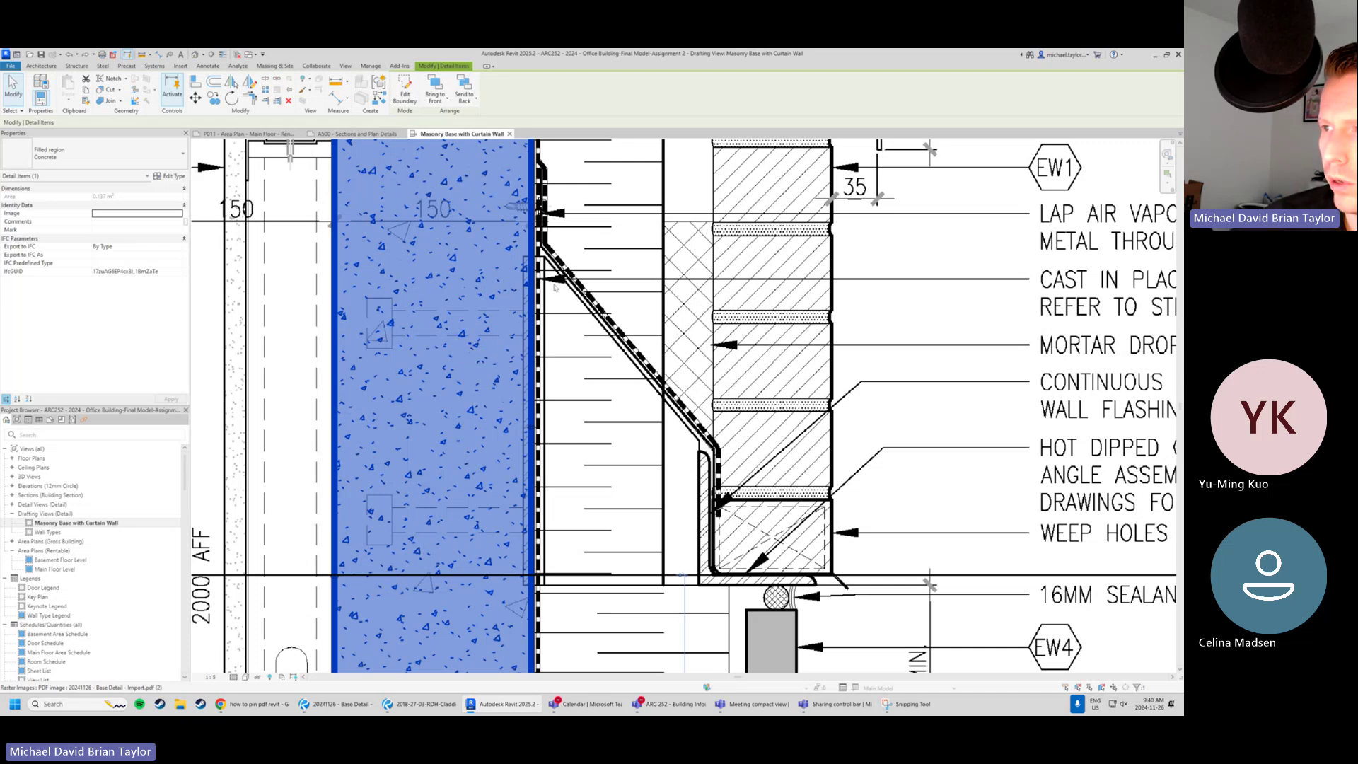
pyautogui.scroll(2, 555, 286)
pyautogui.moveTo(510, 515); pyautogui.dragTo(484, 488, button='middle')
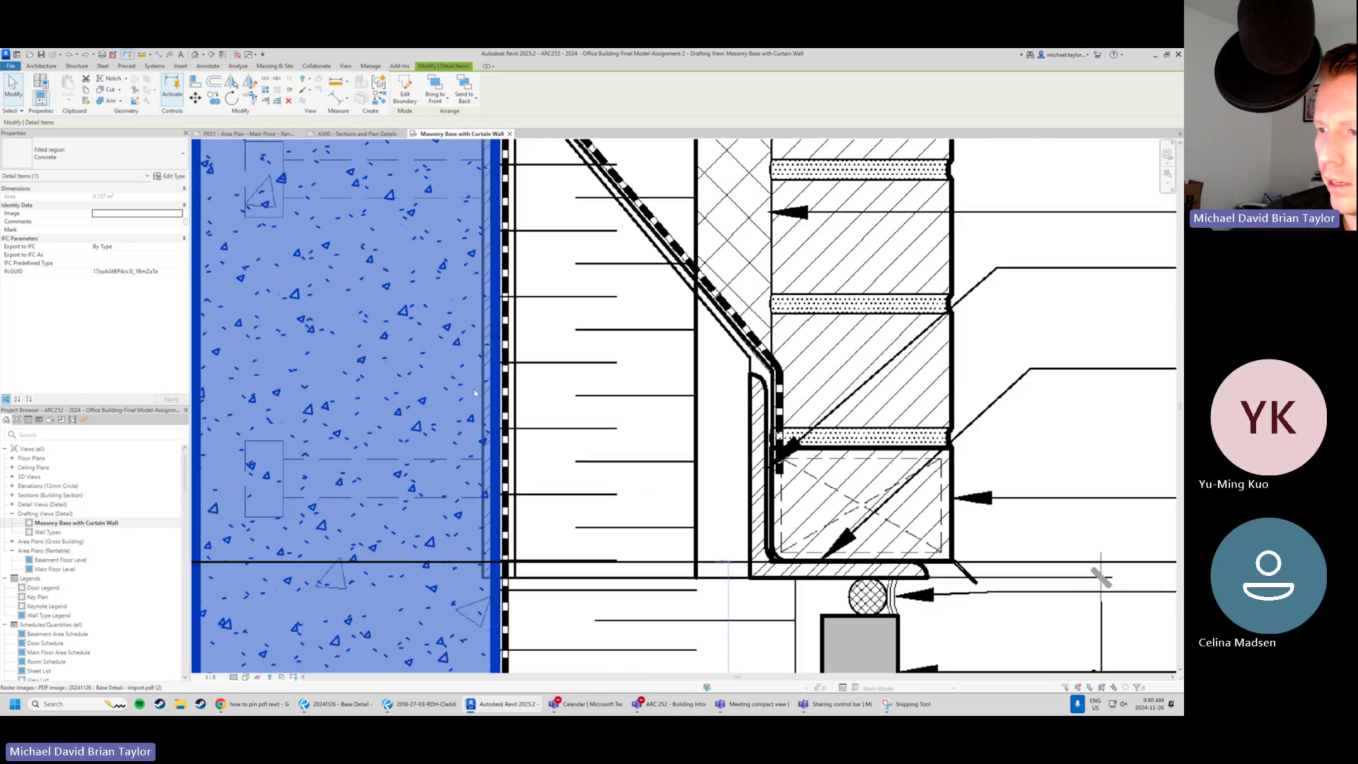
pyautogui.scroll(-1, 481, 523)
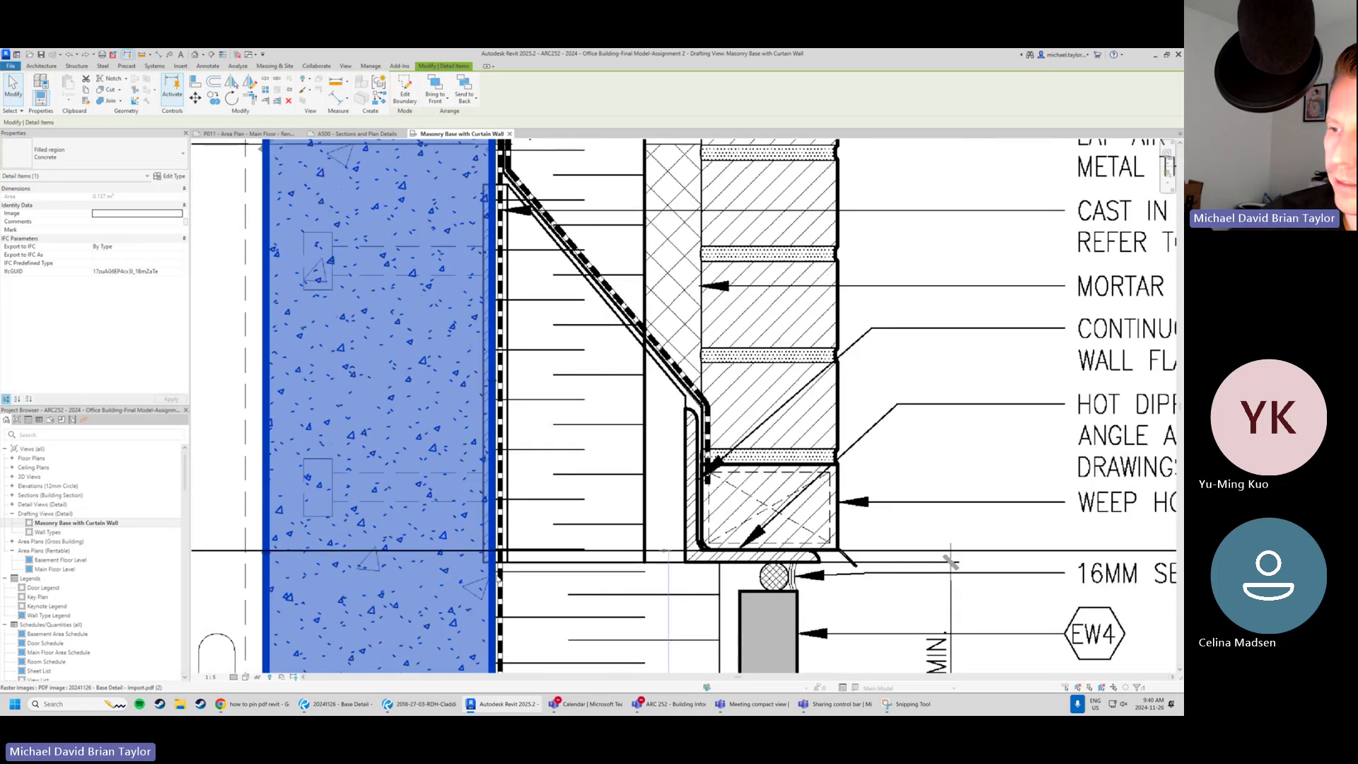
# Hide the concrete upstand's filled region in the view to expose the PDF linework beneath it.
pyautogui.click(524, 278)
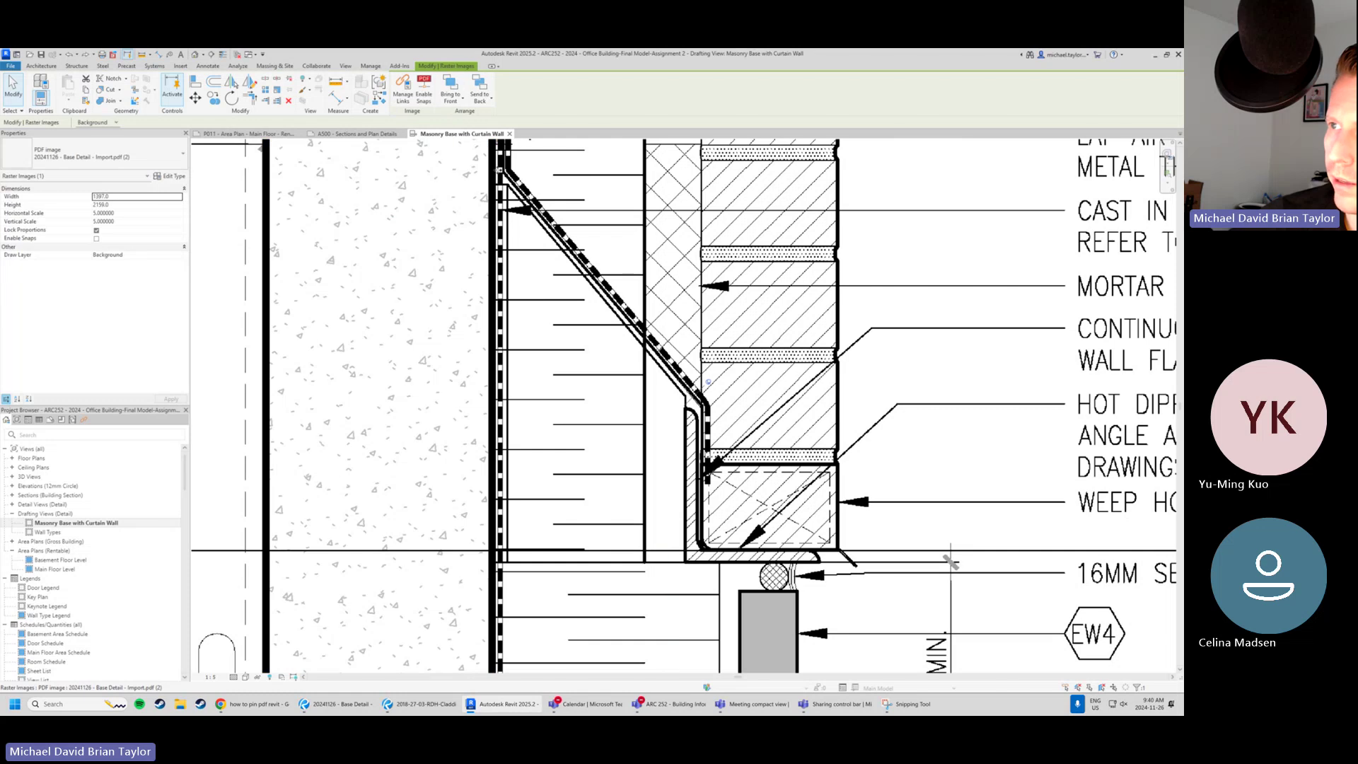
pyautogui.scroll(-5, 506, 285)
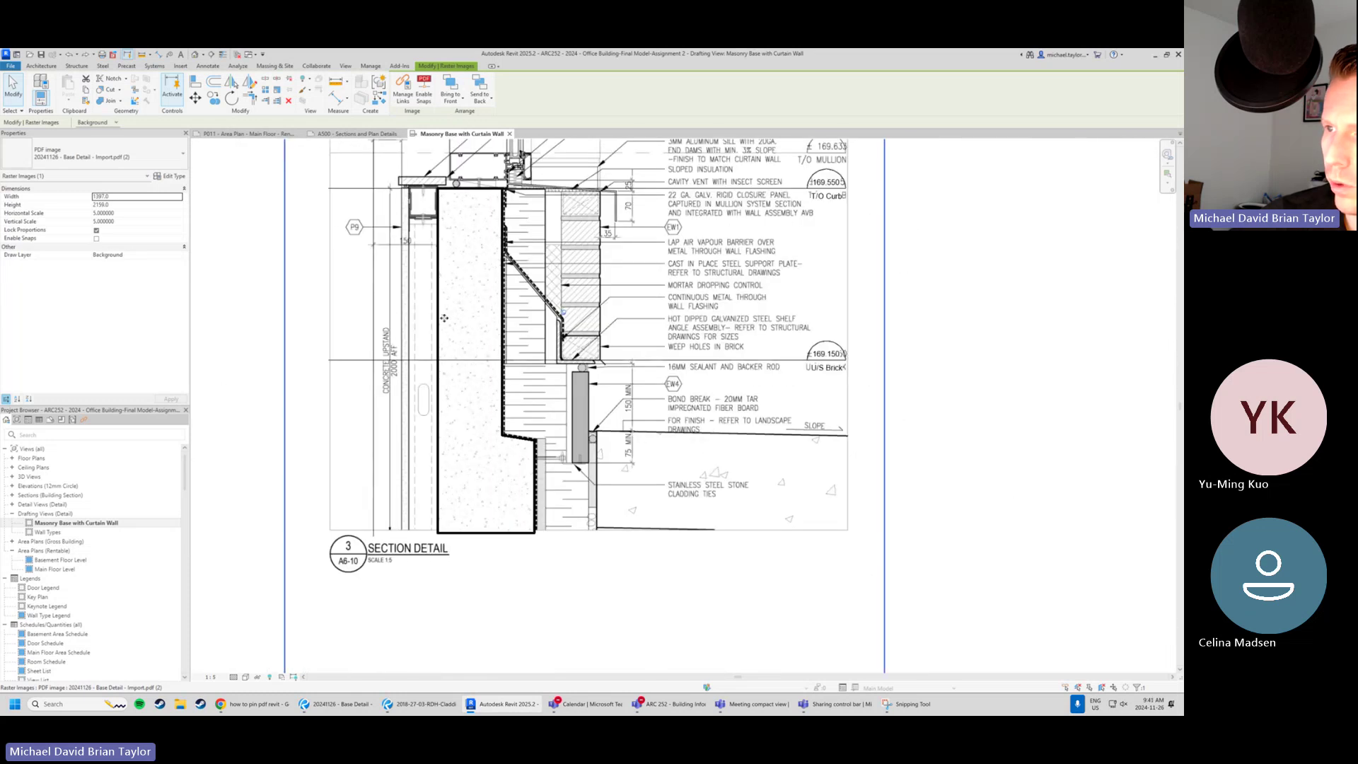
pyautogui.scroll(2, 440, 375)
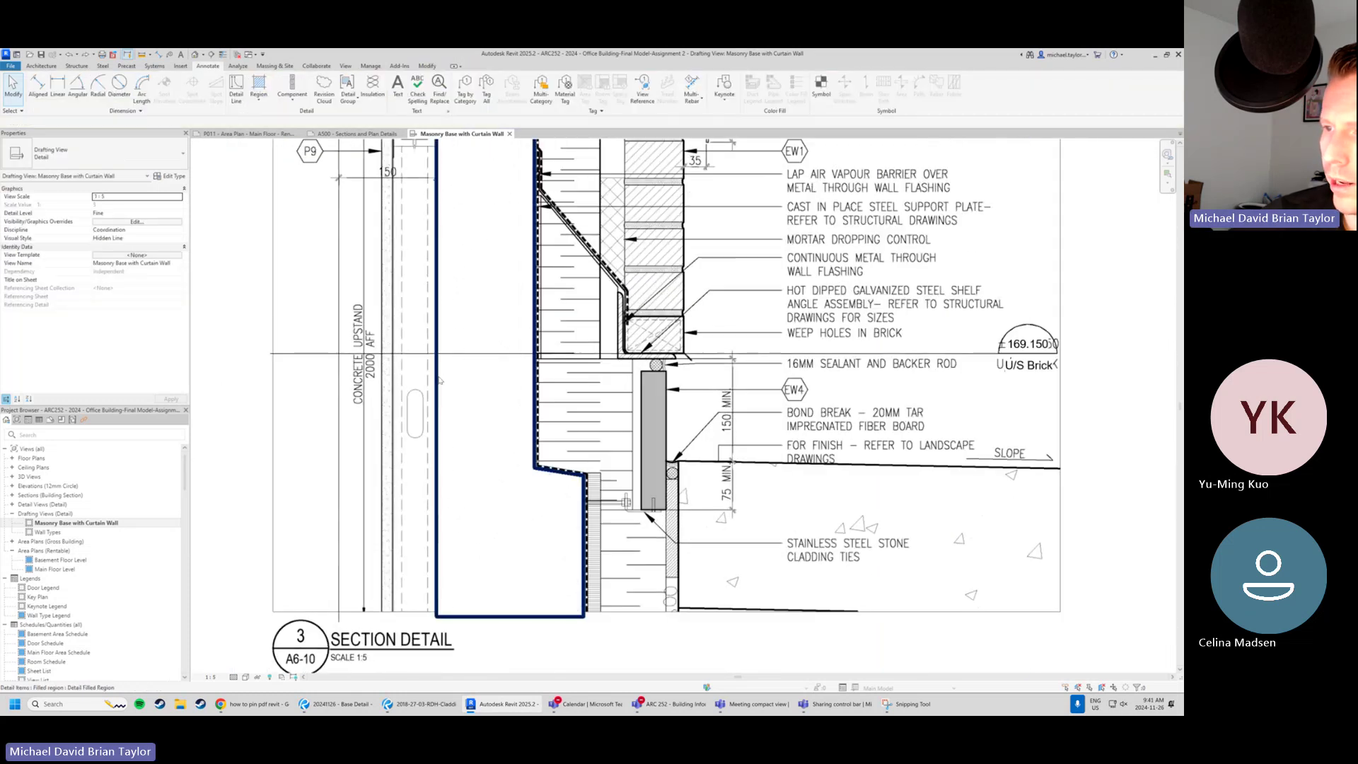
pyautogui.click(438, 382)
pyautogui.rightClick(439, 382)
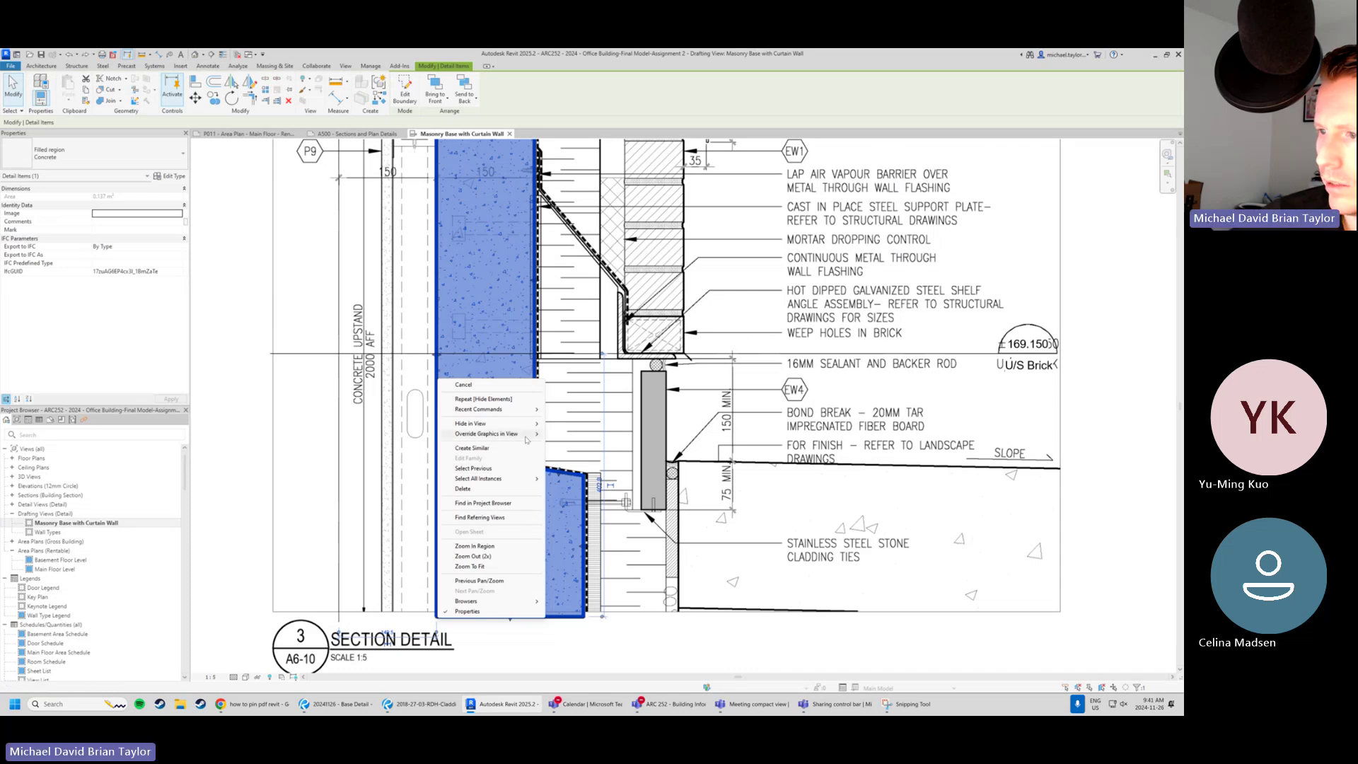
pyautogui.moveTo(509, 423)
pyautogui.click(577, 425)
pyautogui.scroll(3, 586, 188)
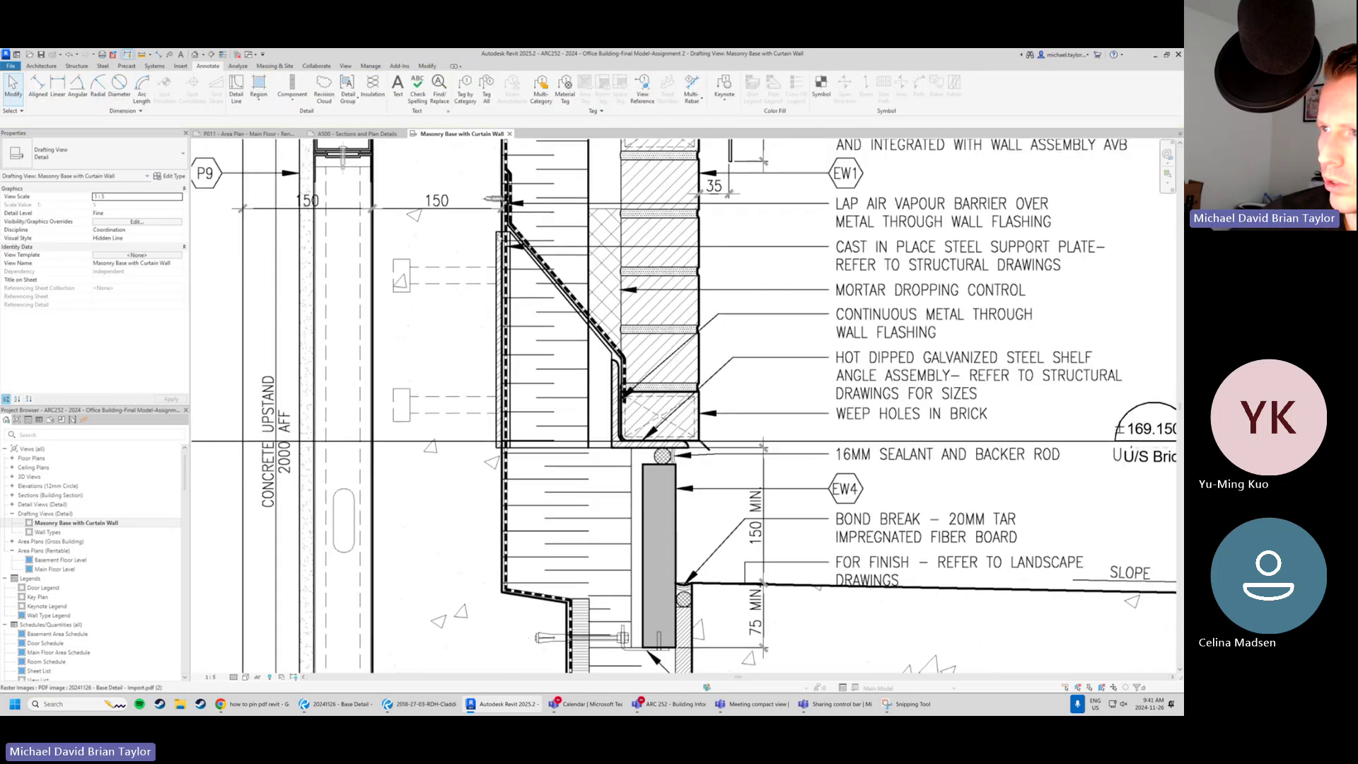
pyautogui.scroll(2, 474, 214)
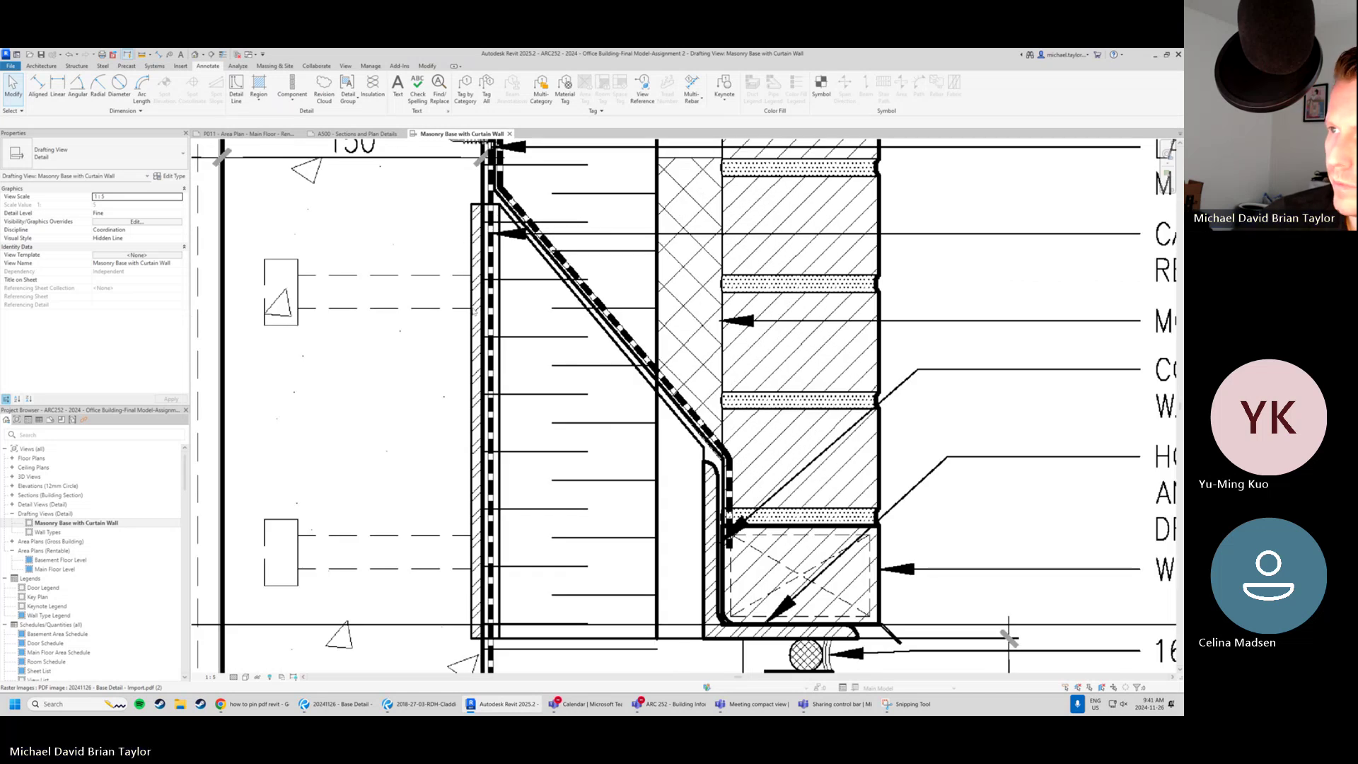
pyautogui.scroll(-1, 481, 219)
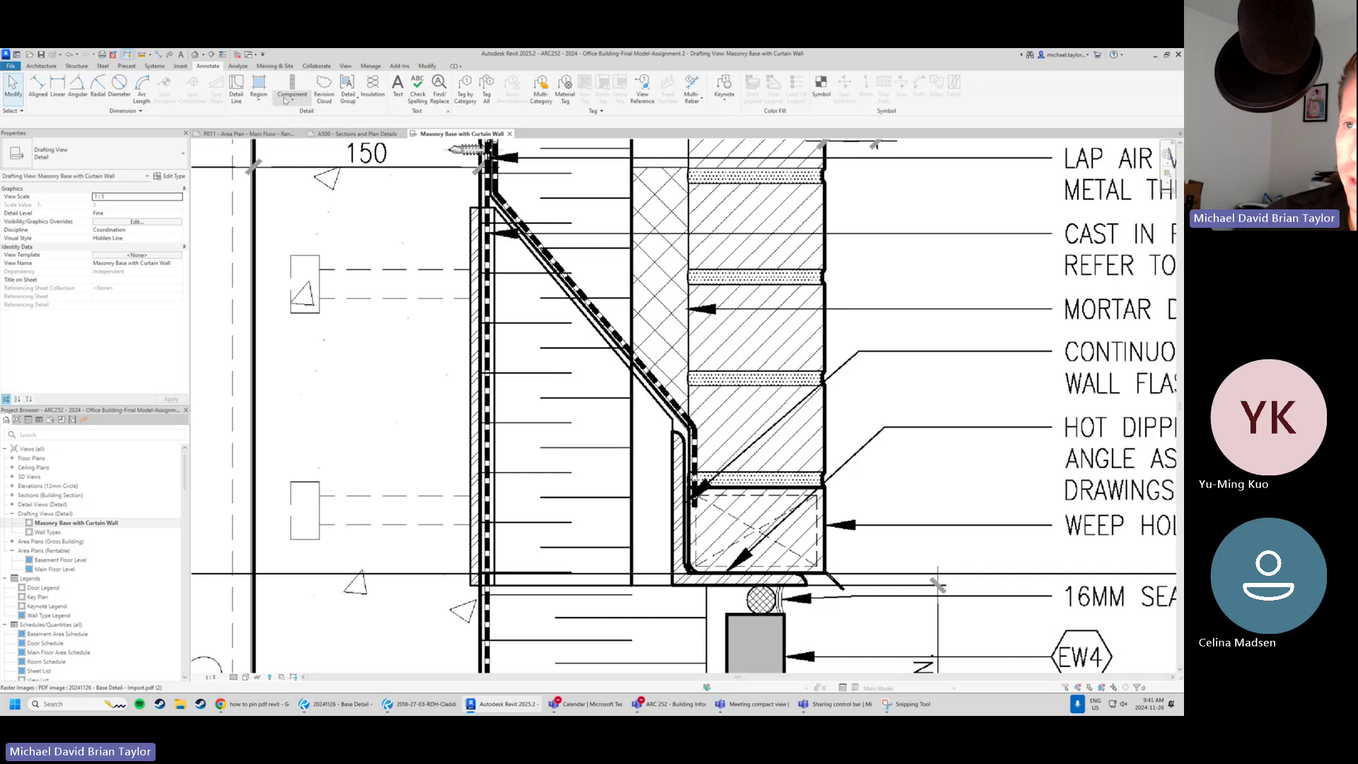
pyautogui.click(259, 92)
pyautogui.click(241, 118)
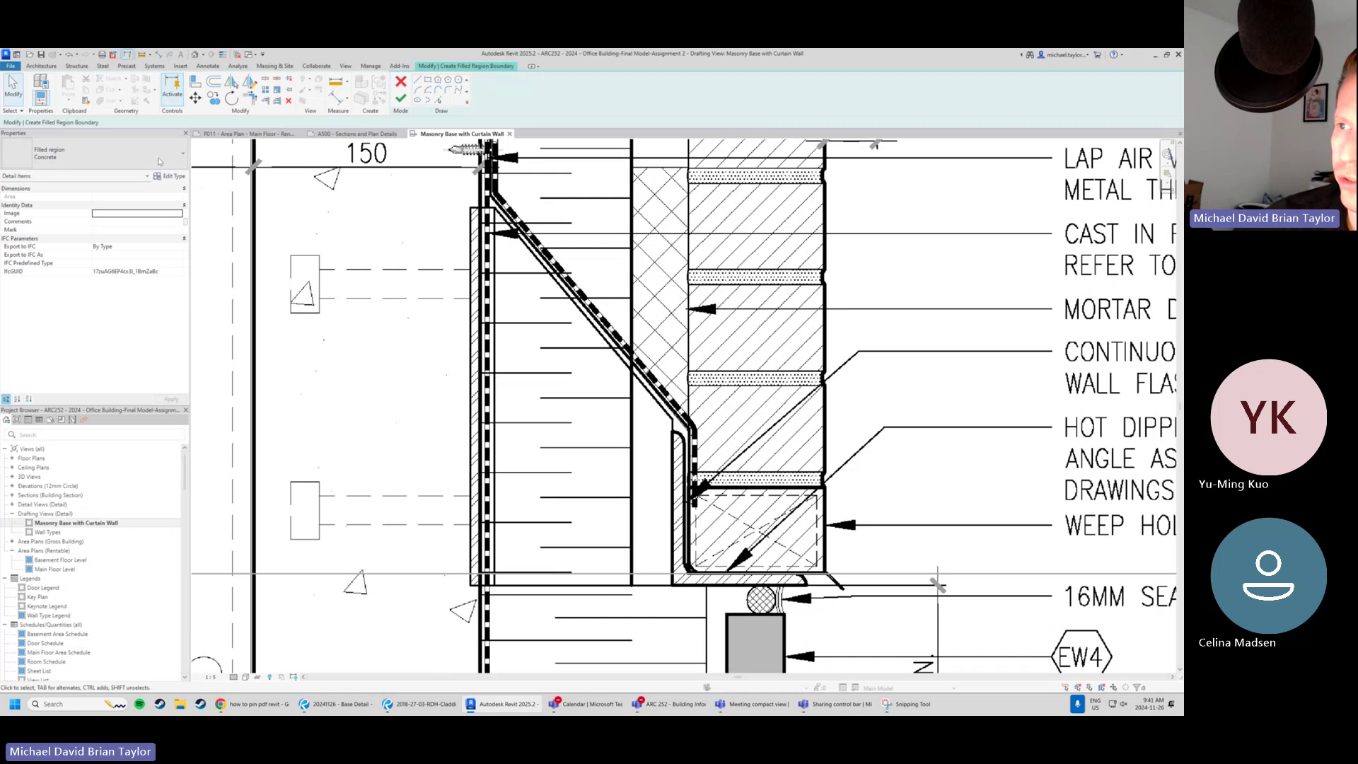
pyautogui.click(172, 176)
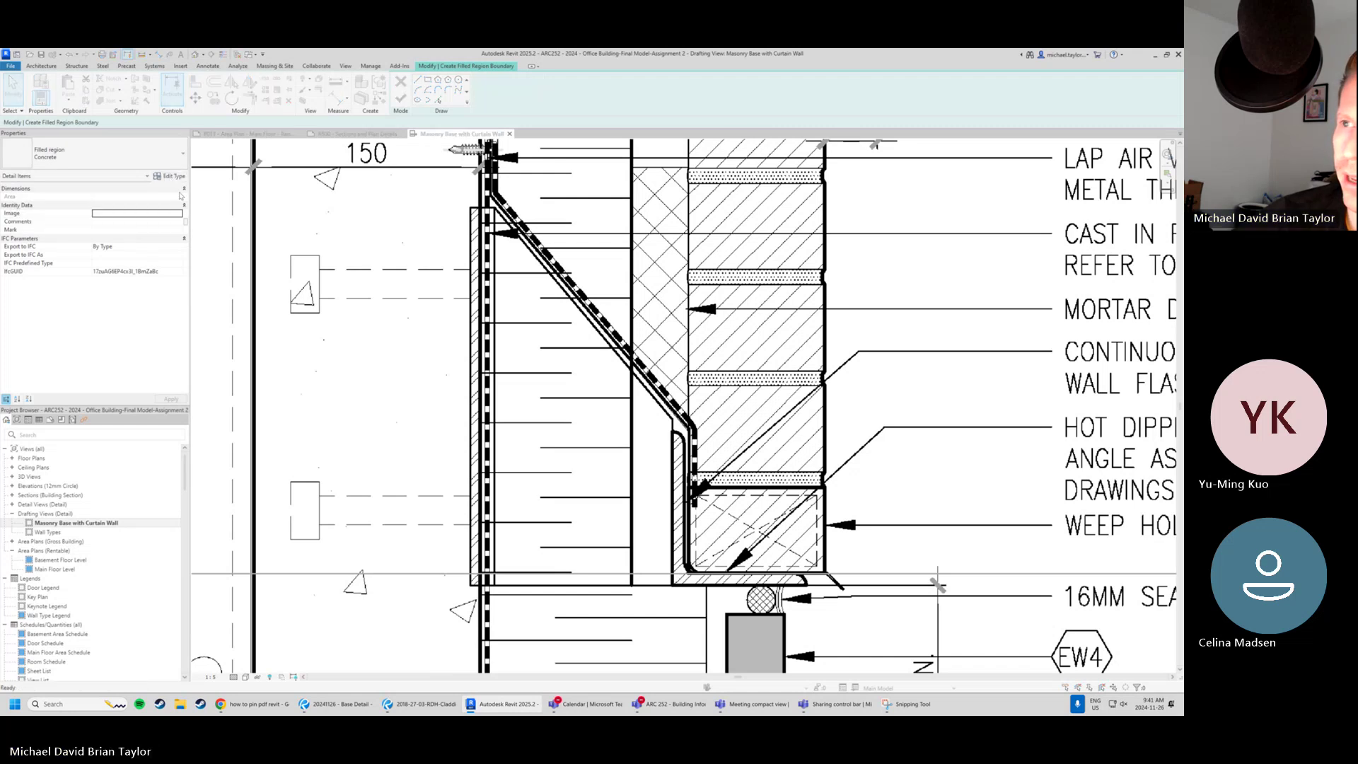
pyautogui.click(792, 193)
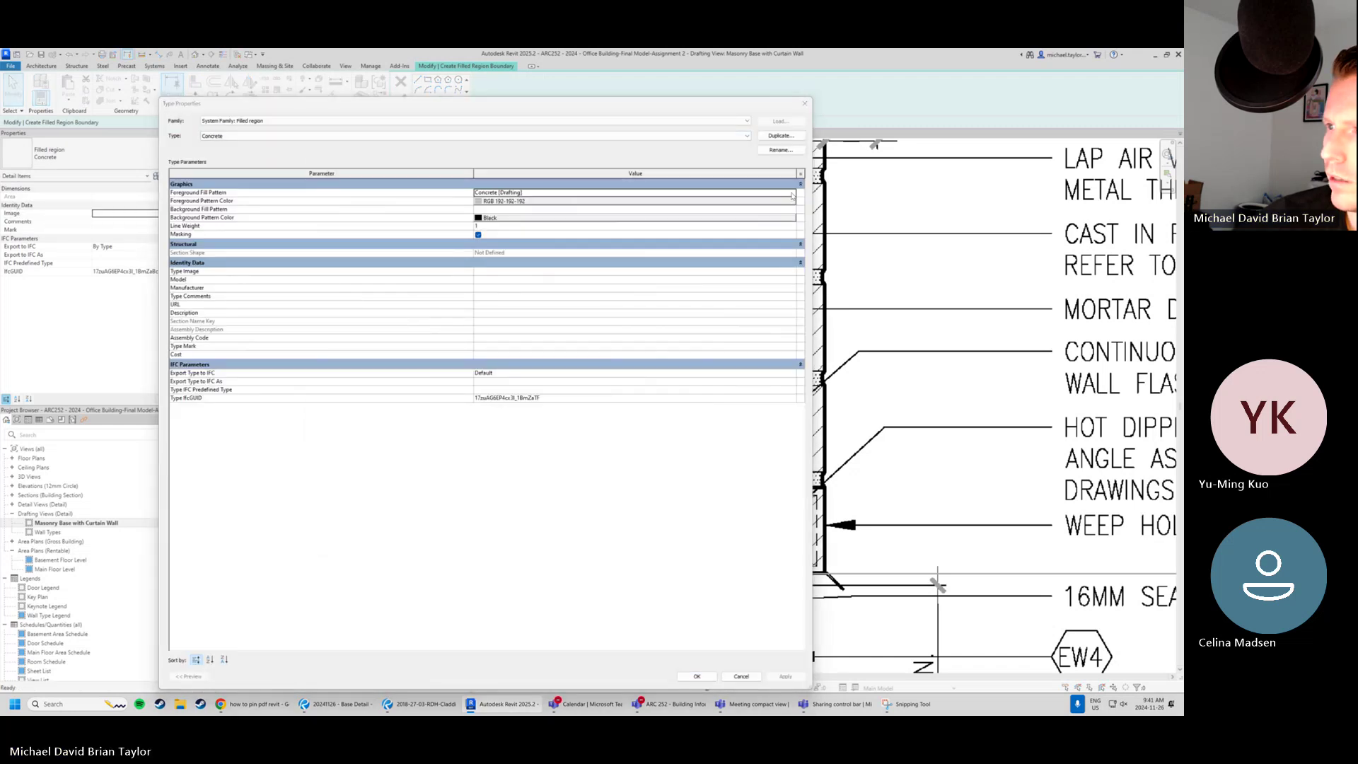
pyautogui.click(371, 315)
pyautogui.press('s')
pyautogui.scroll(-4, 394, 402)
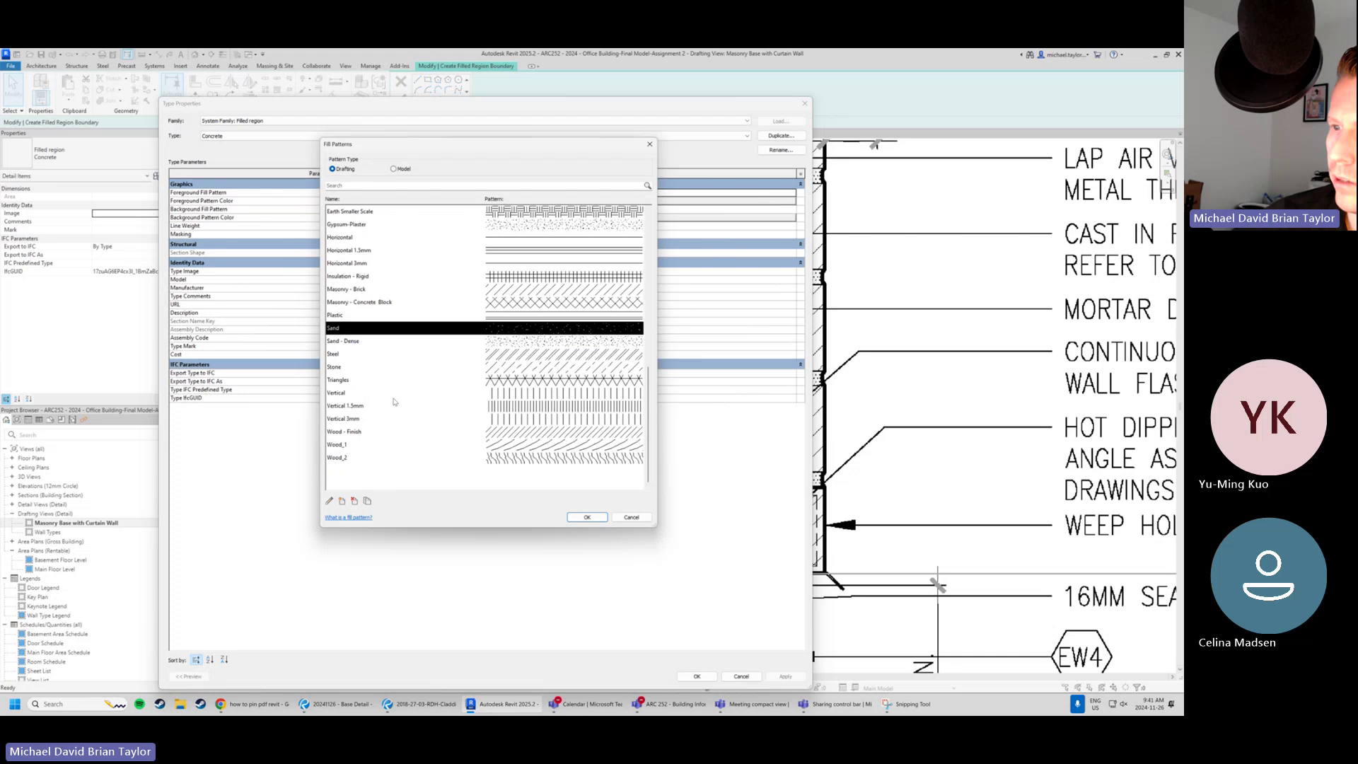
pyautogui.click(366, 354)
pyautogui.click(587, 517)
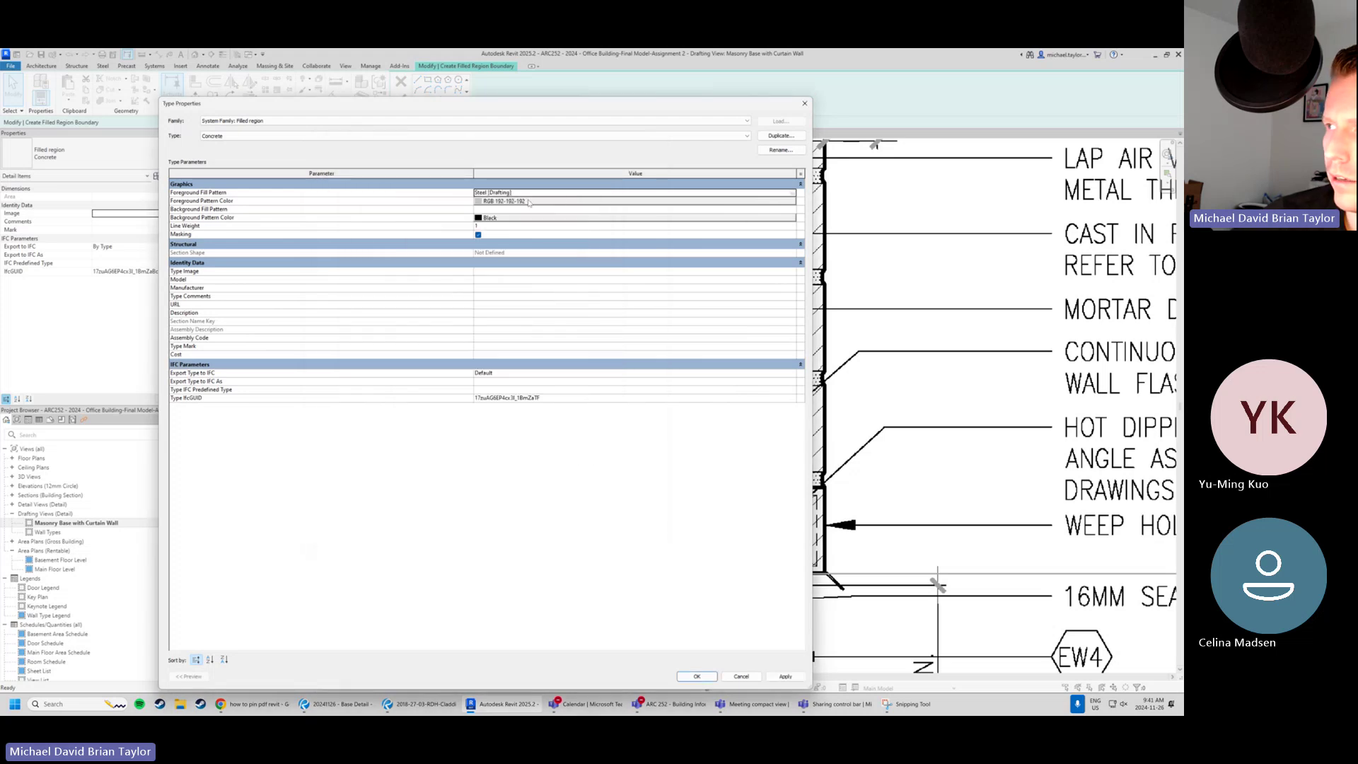
pyautogui.click(529, 201)
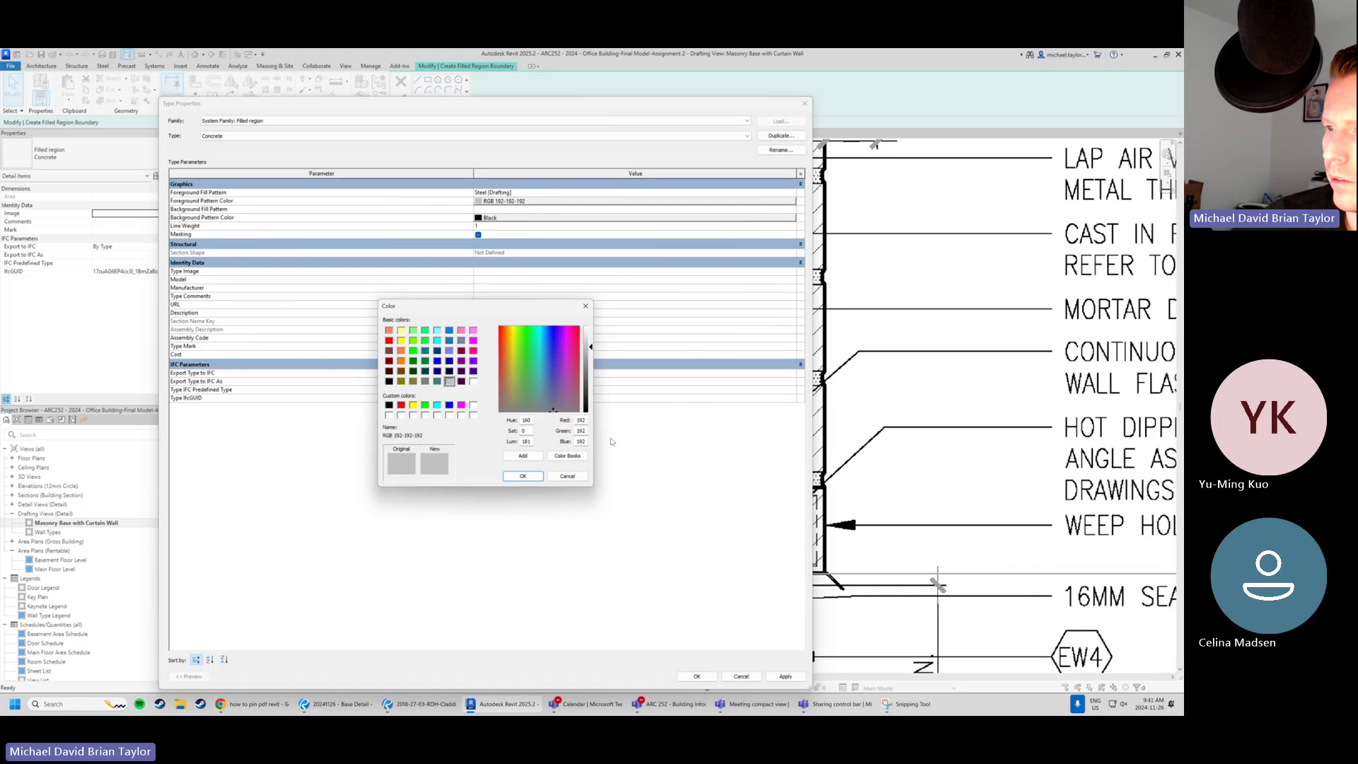
pyautogui.click(389, 405)
pyautogui.click(523, 476)
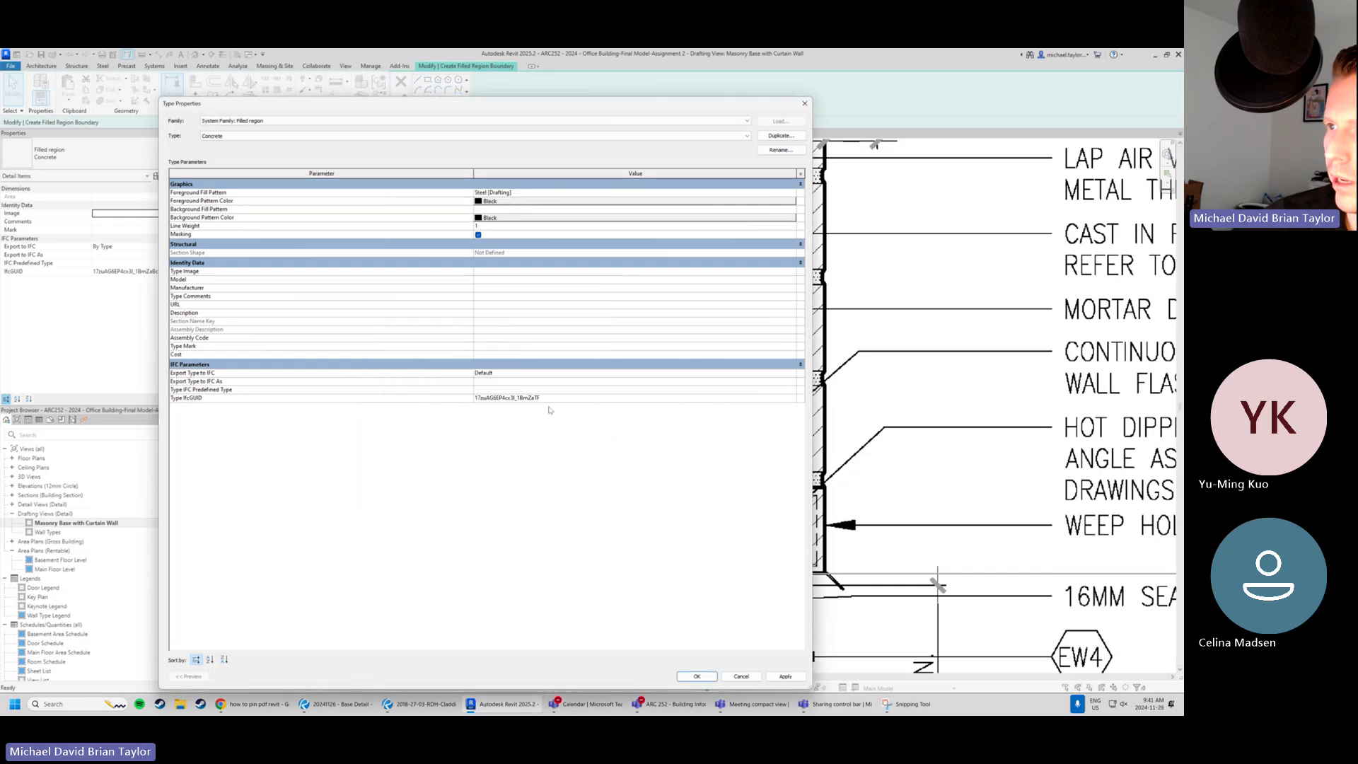
pyautogui.click(697, 677)
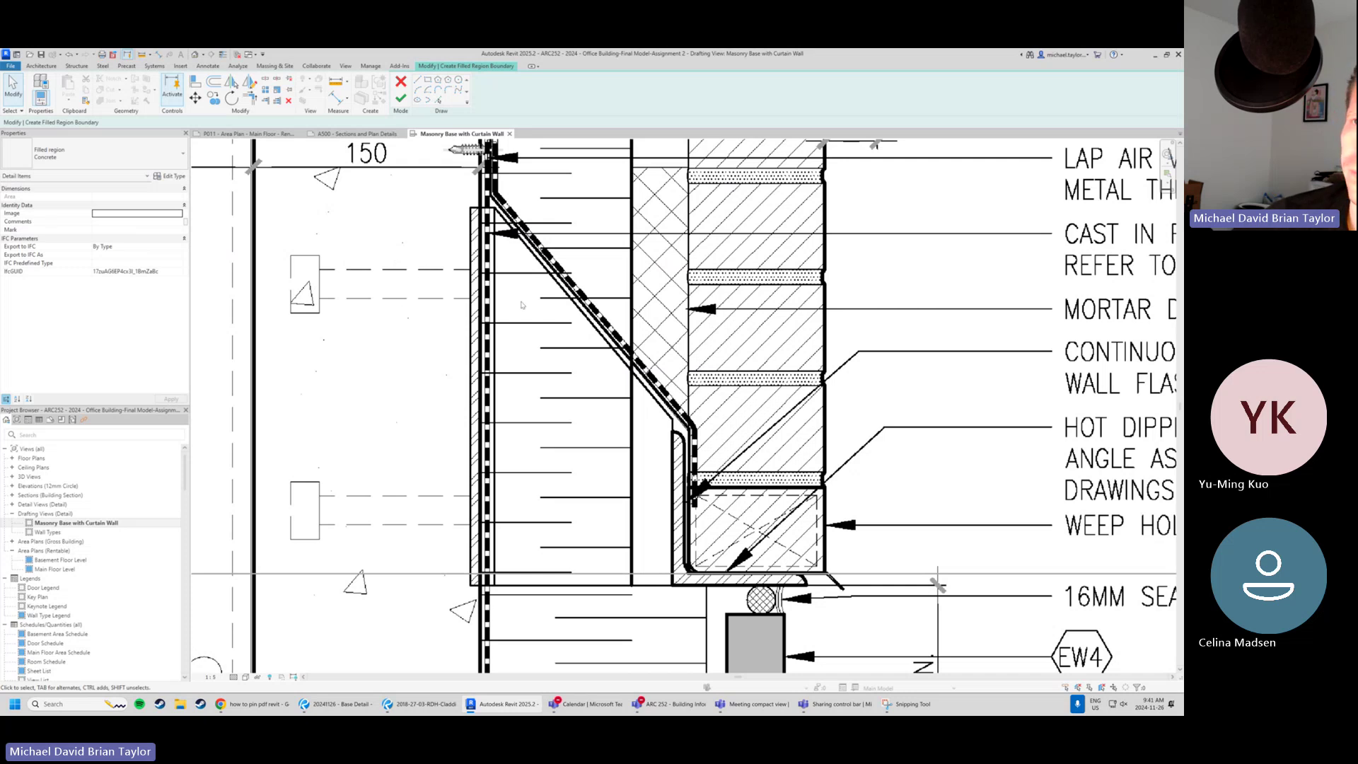
pyautogui.press('Escape')
pyautogui.press('Escape')
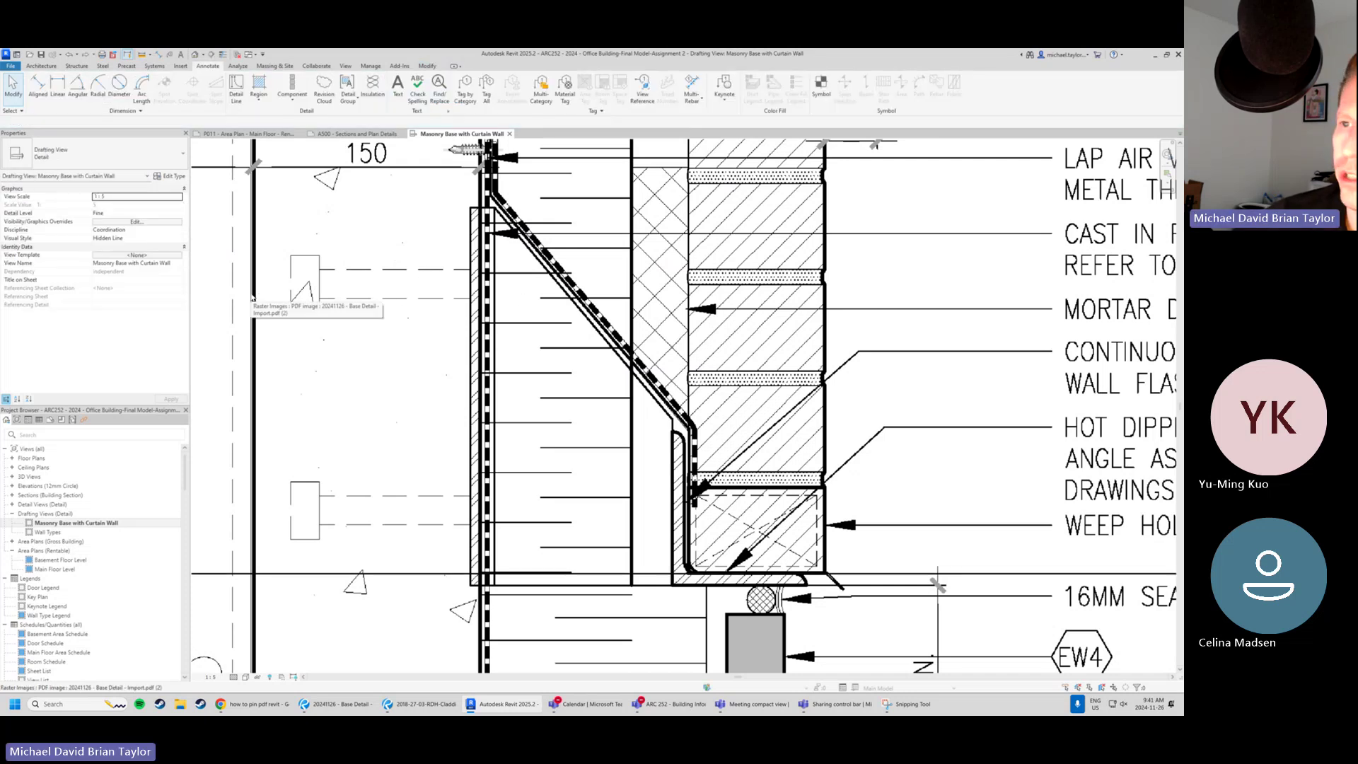
# Start a new filled region and duplicate the Concrete type as a new type named Steel.
pyautogui.scroll(-2, 507, 248)
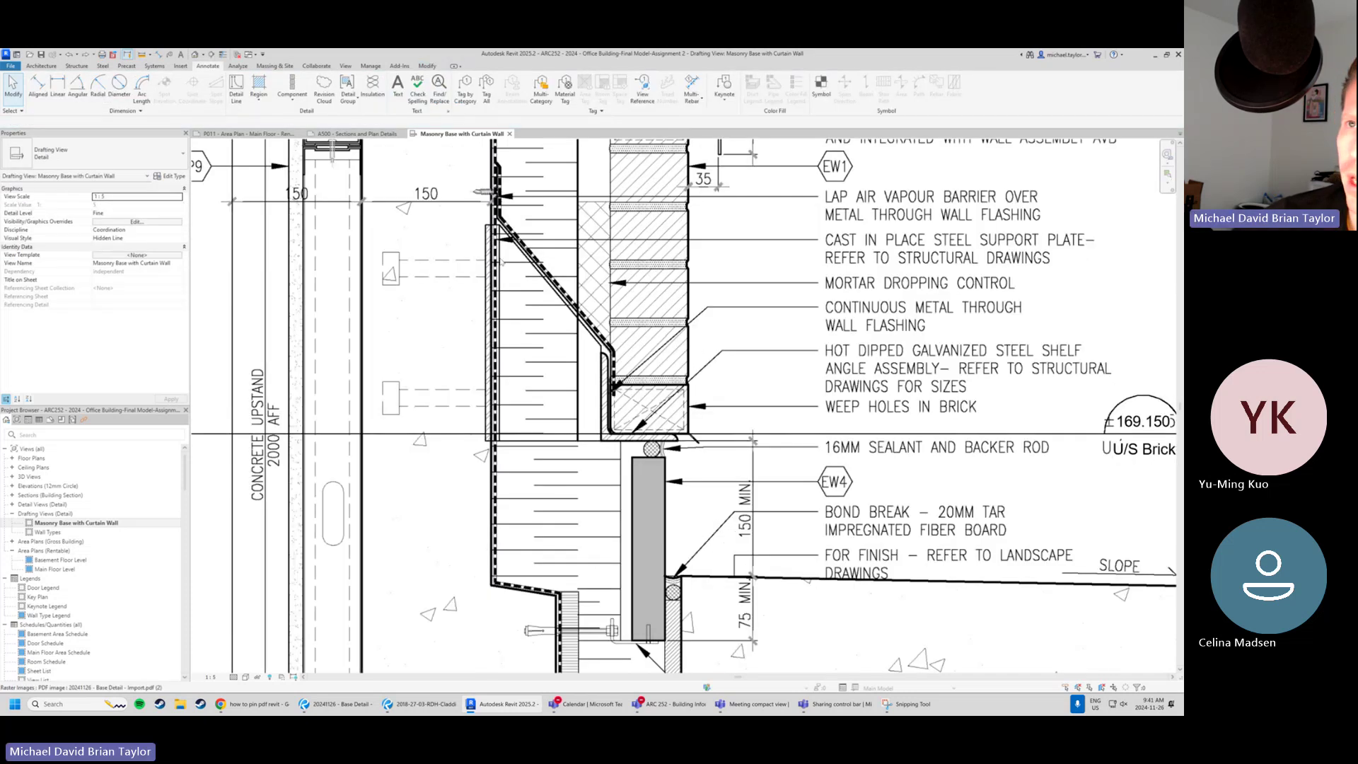
pyautogui.click(262, 102)
pyautogui.click(233, 119)
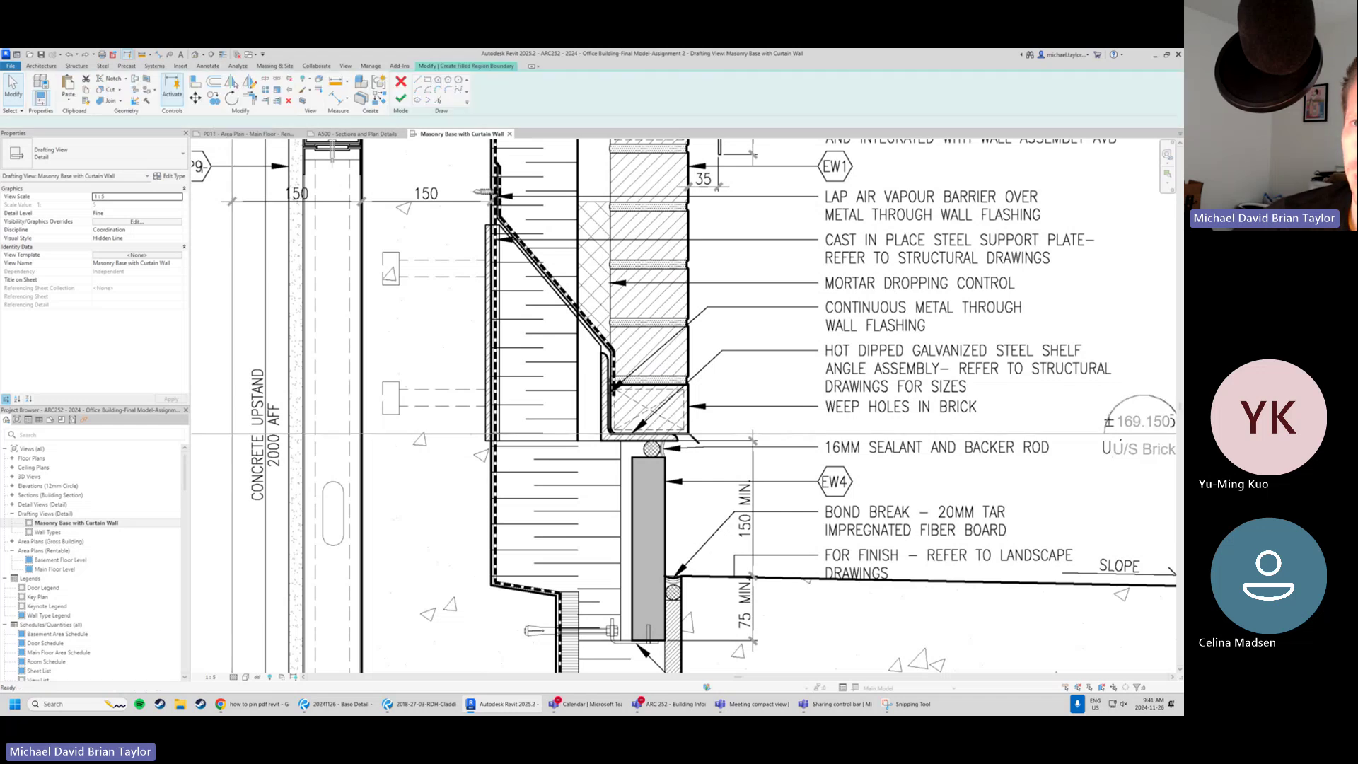
pyautogui.click(170, 176)
pyautogui.click(781, 135)
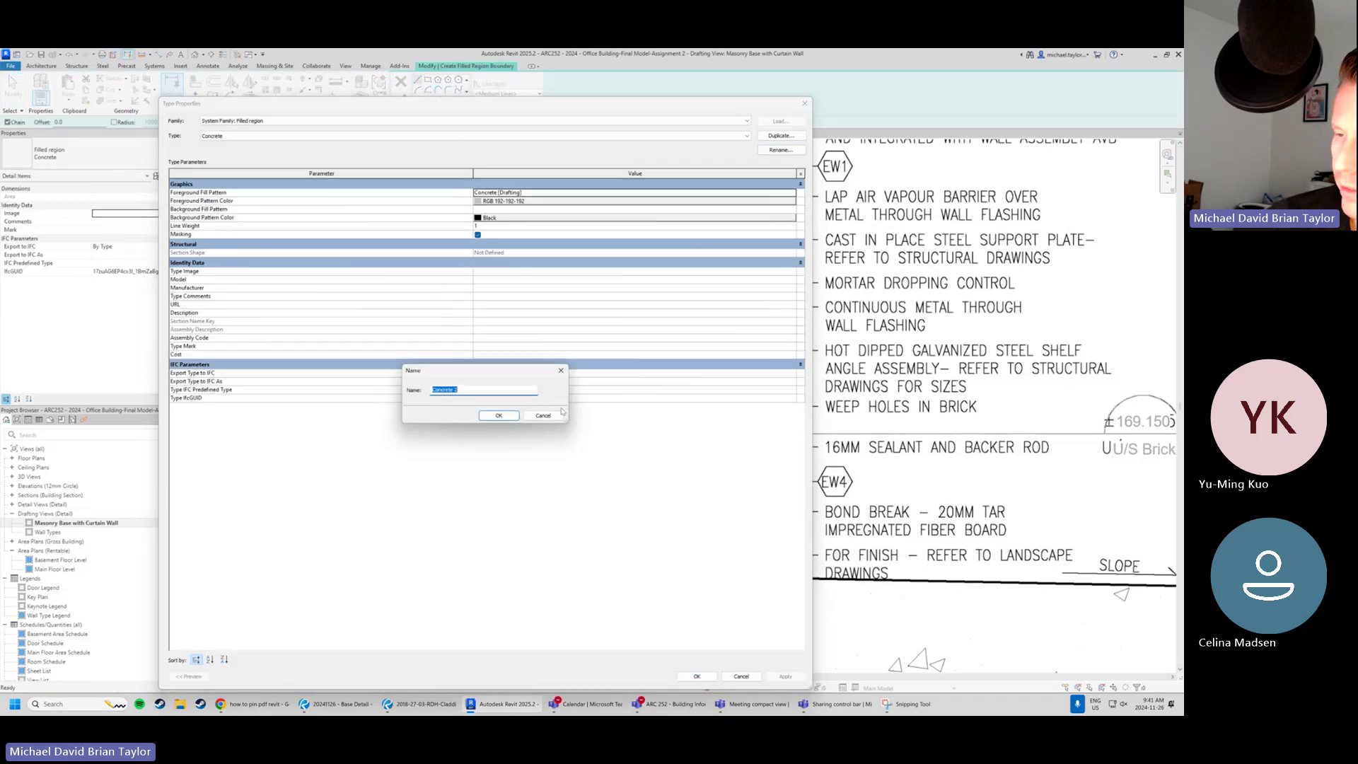
pyautogui.write('Steel')
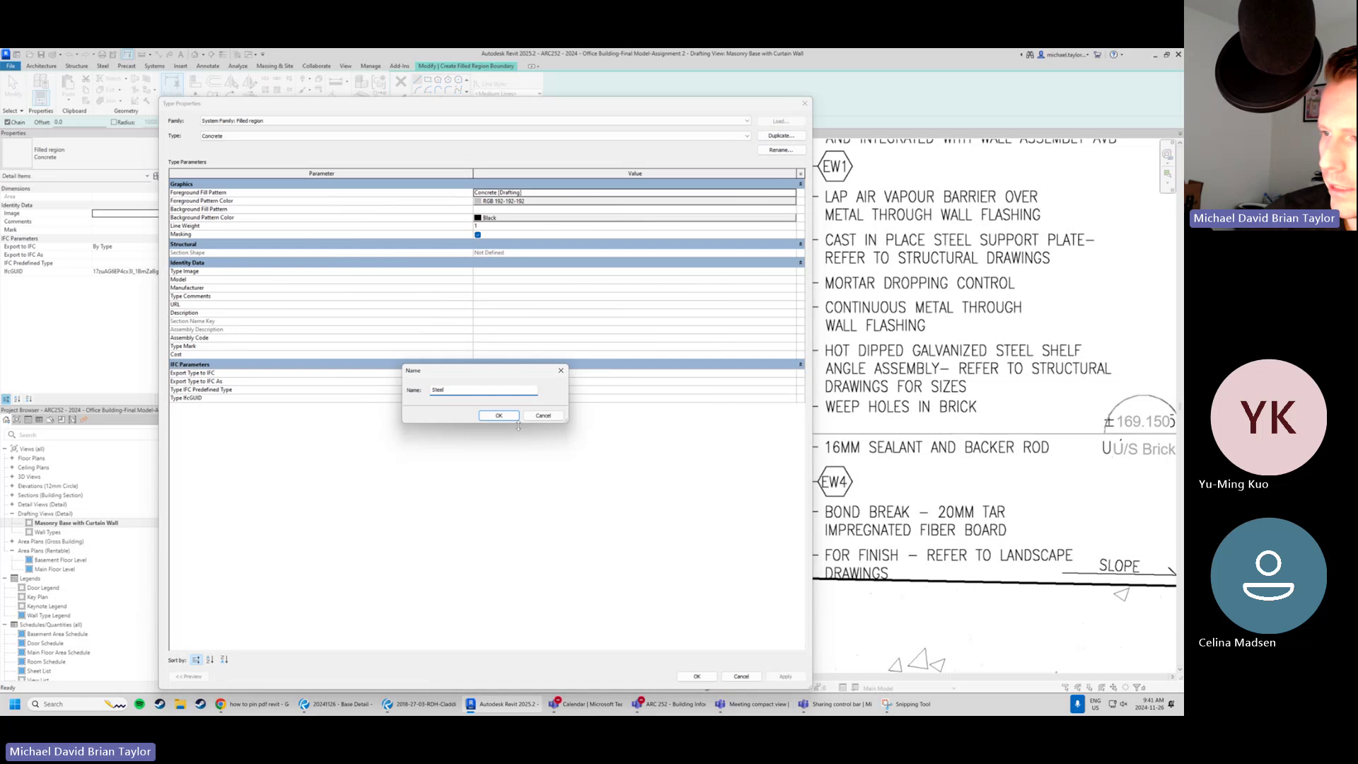
pyautogui.click(499, 415)
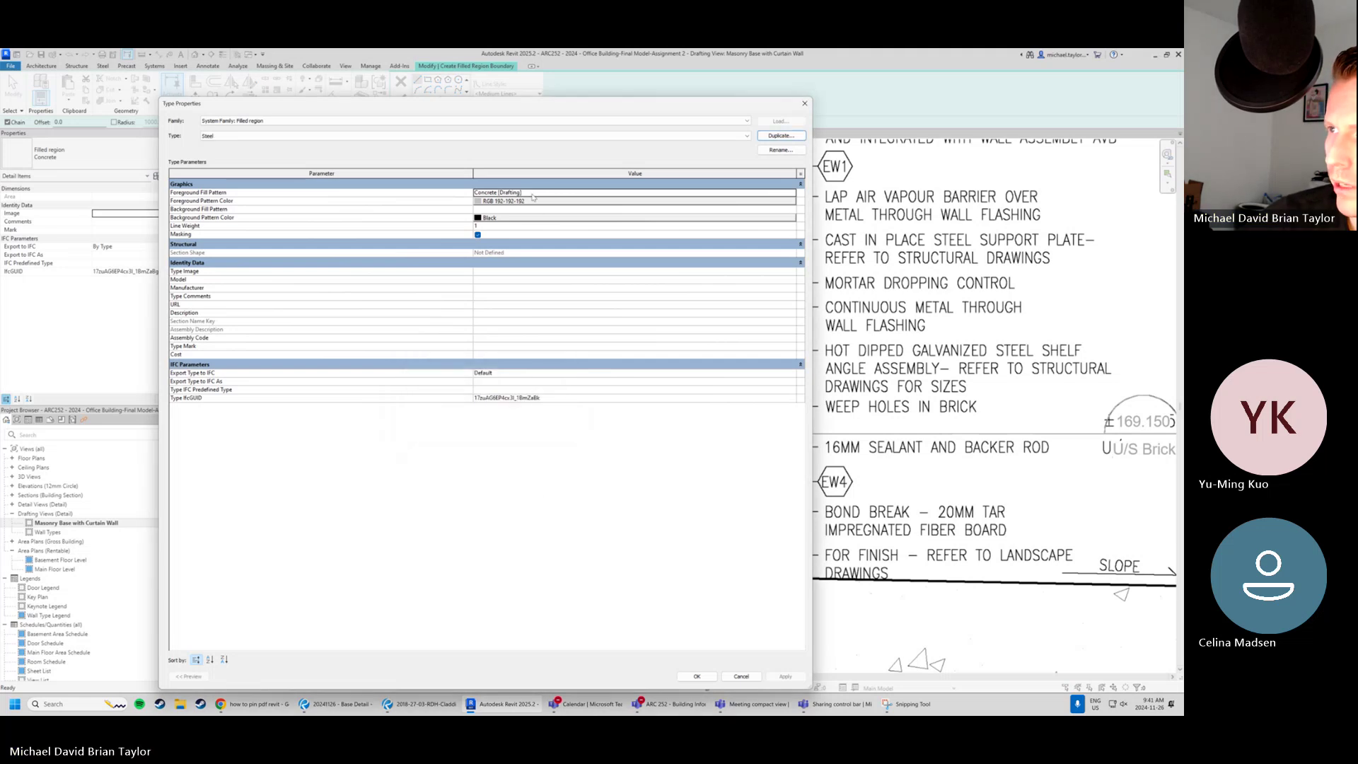
# Set the Steel type's foreground fill pattern to the Steel drafting pattern and its foreground pattern colour to black.
pyautogui.click(698, 191)
pyautogui.click(793, 193)
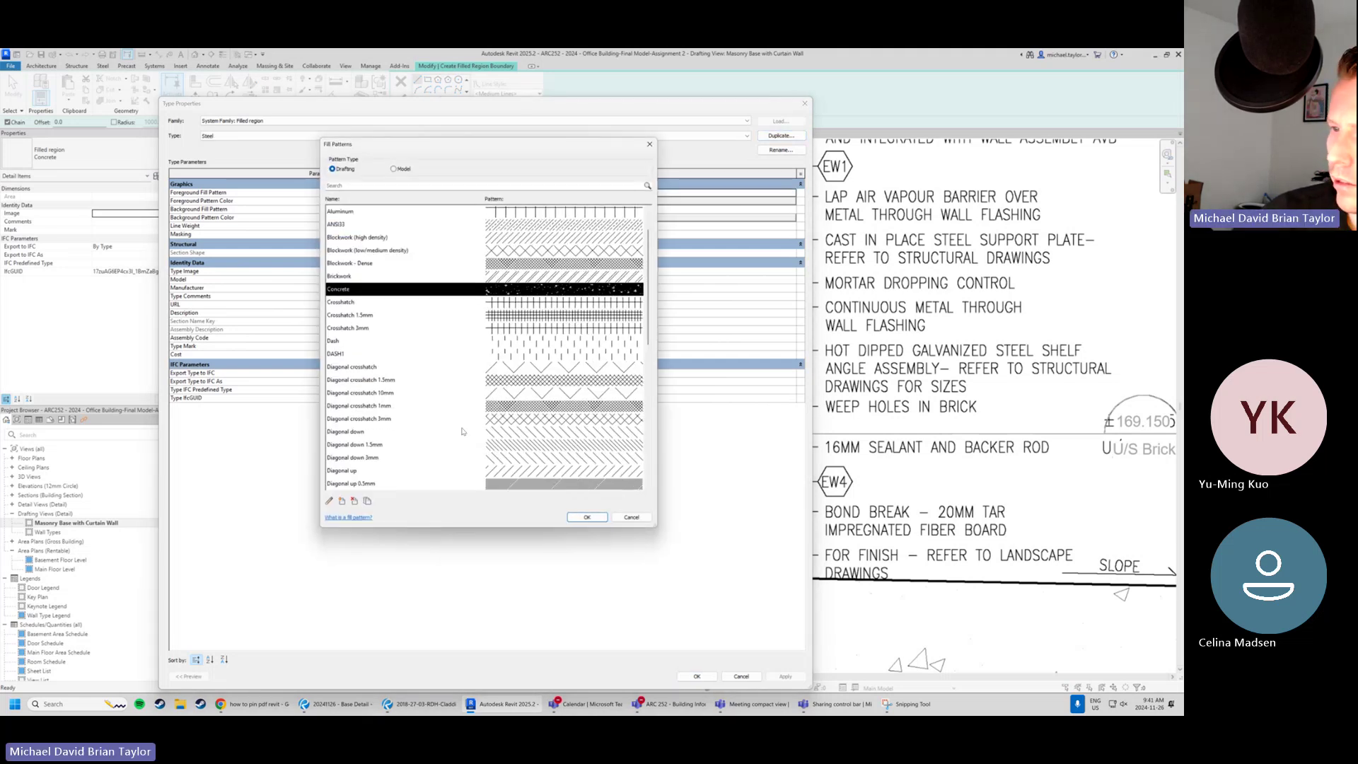
pyautogui.click(358, 381)
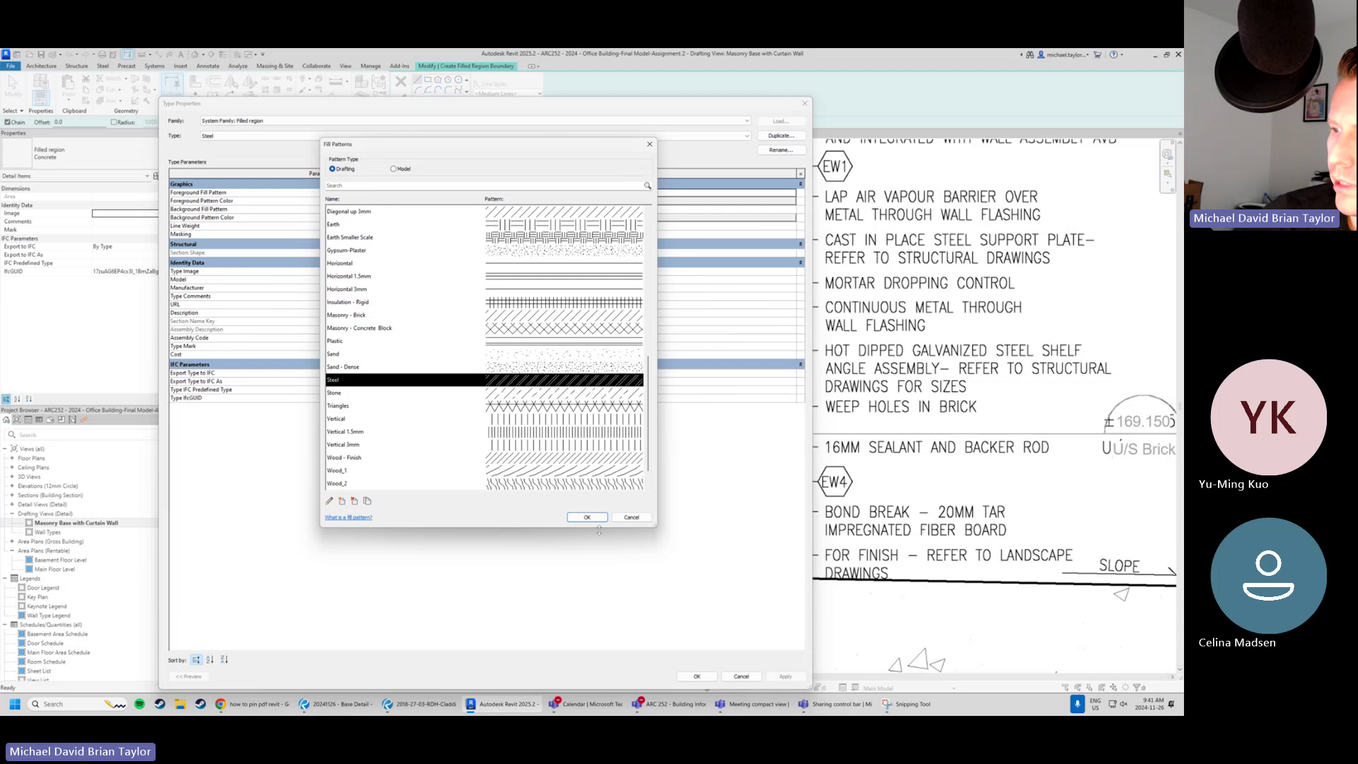
pyautogui.click(587, 517)
pyautogui.click(505, 202)
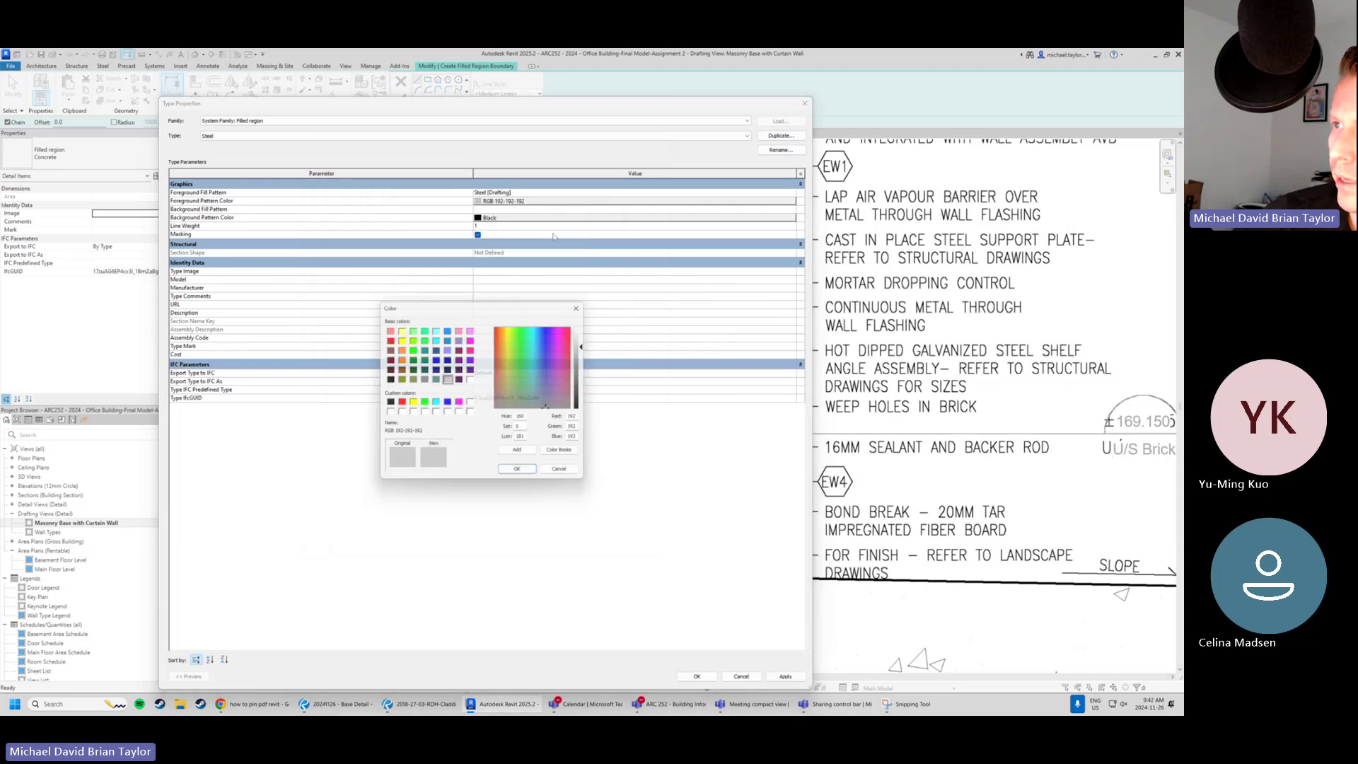
pyautogui.click(389, 382)
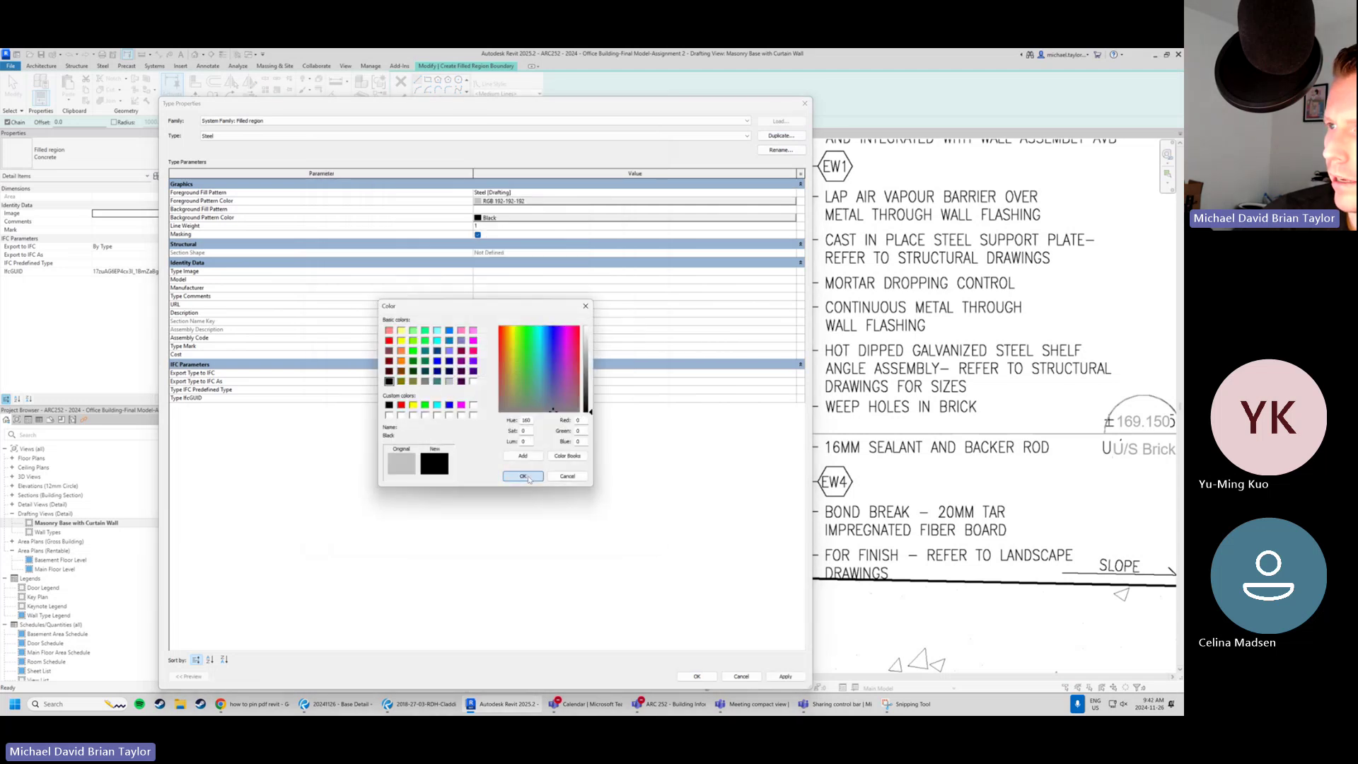
pyautogui.click(527, 476)
pyautogui.click(695, 677)
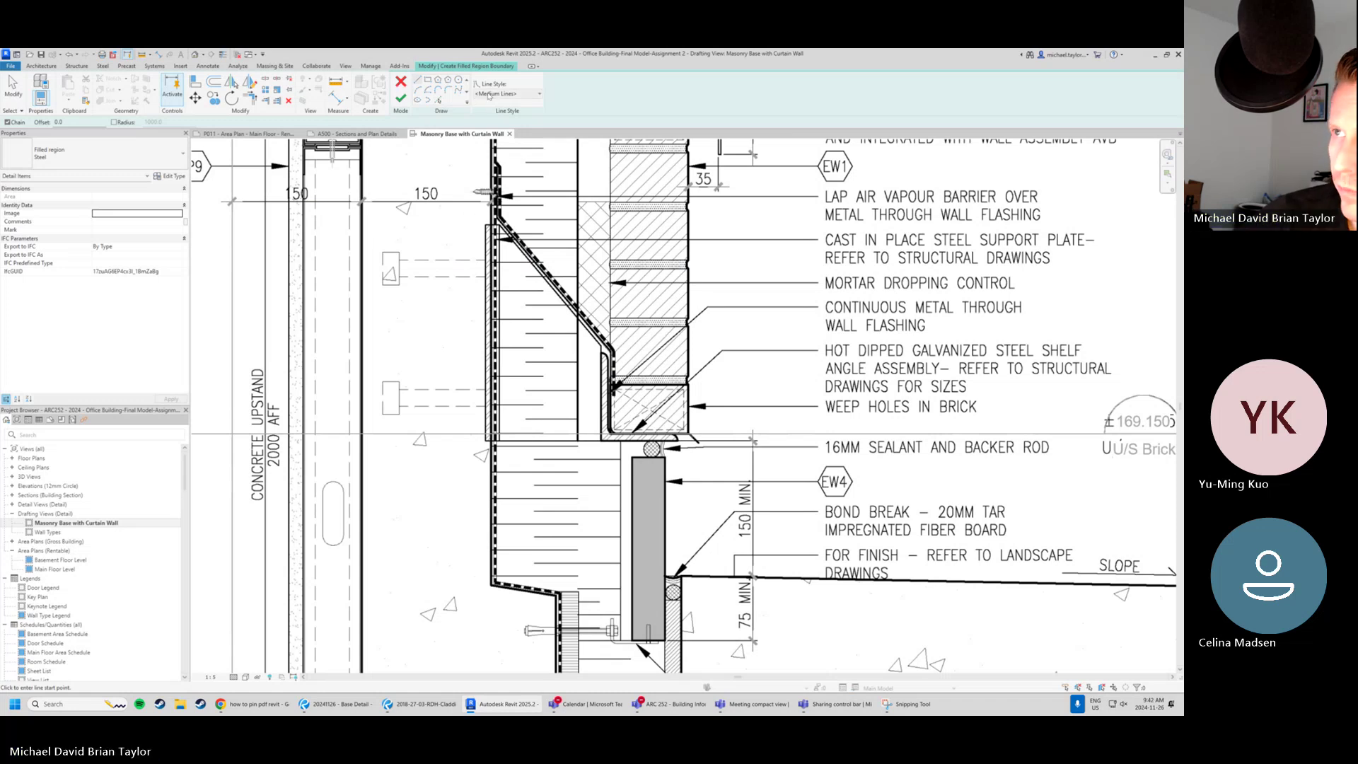
# Sketch a rectangular filled region boundary over the vertical cast-in-place steel support plate, from its upper corner to the plate's lower end.
pyautogui.click(427, 79)
pyautogui.scroll(5, 488, 225)
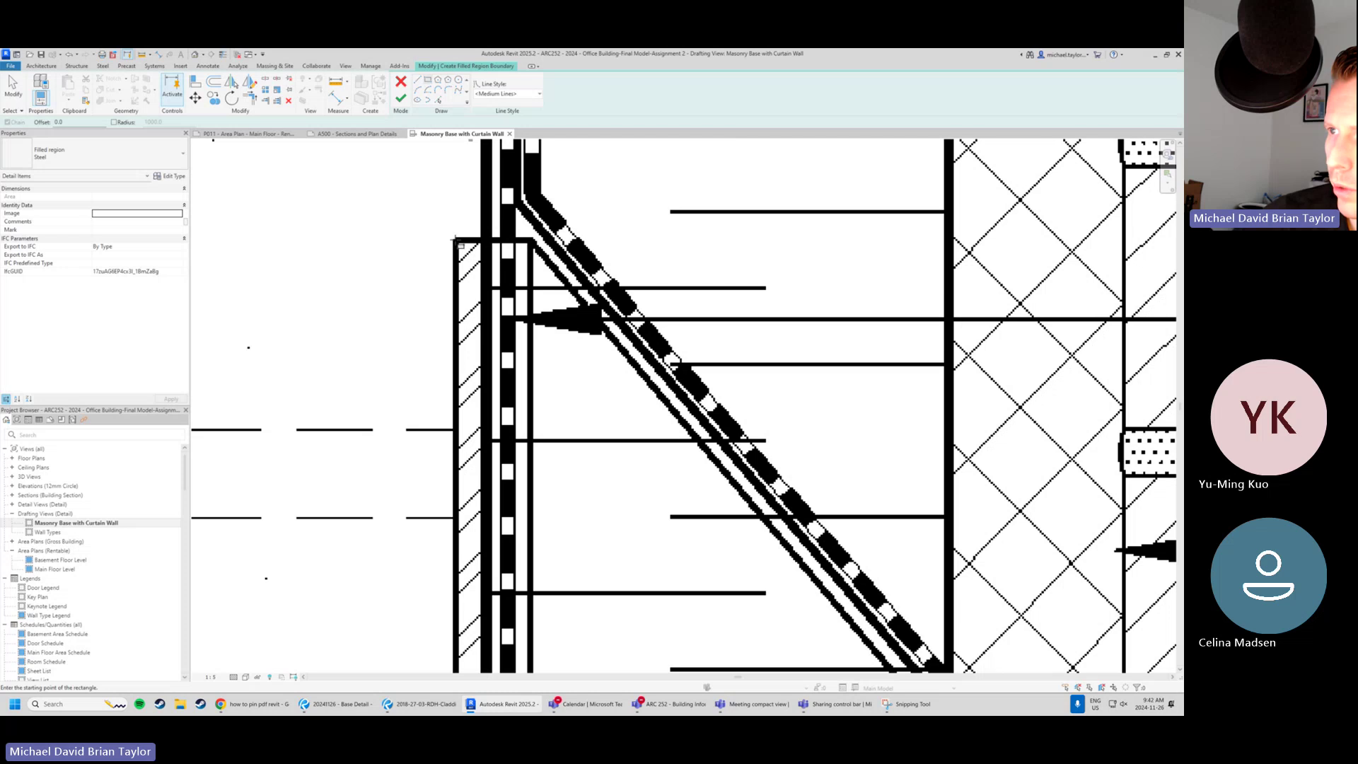
pyautogui.click(456, 241)
pyautogui.scroll(-4, 456, 241)
pyautogui.scroll(4, 453, 551)
pyautogui.scroll(5, 487, 544)
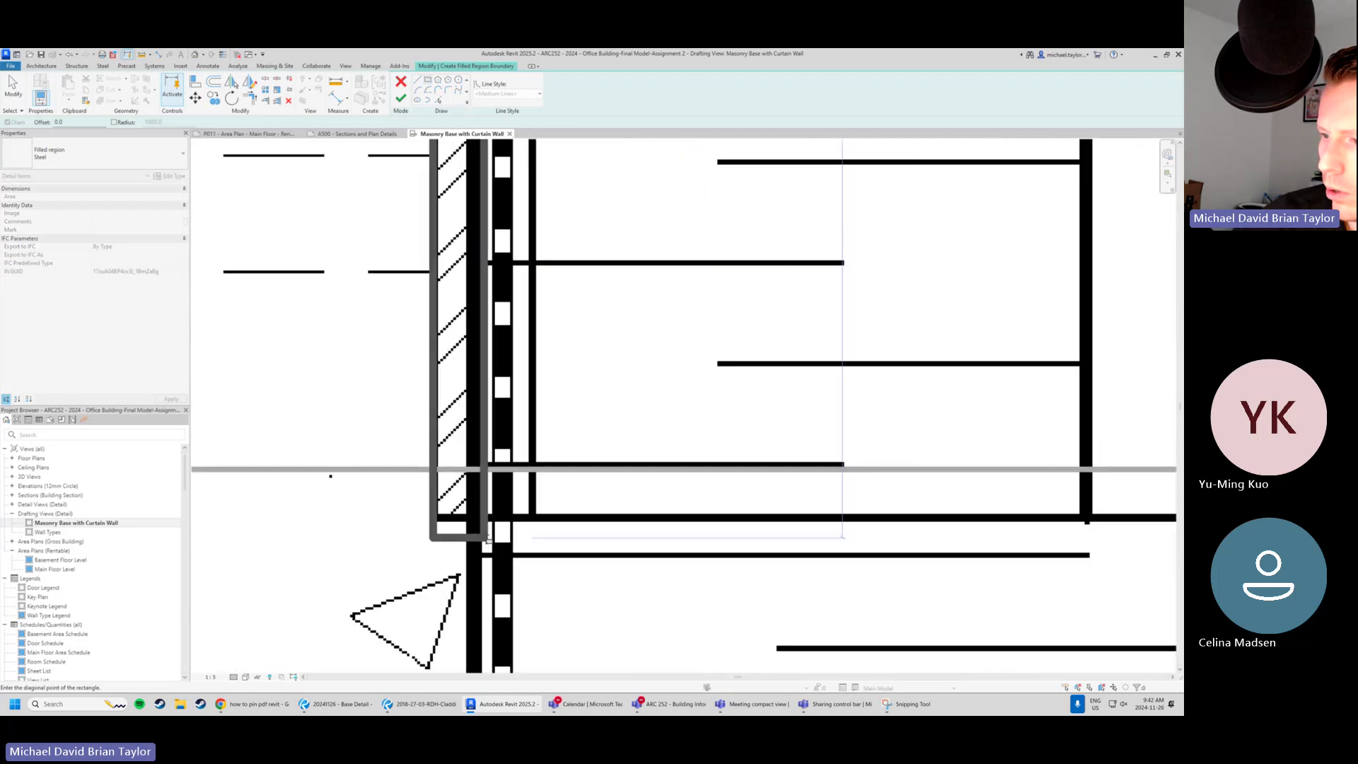
pyautogui.click(470, 516)
pyautogui.scroll(-3, 490, 553)
pyautogui.scroll(2, 485, 551)
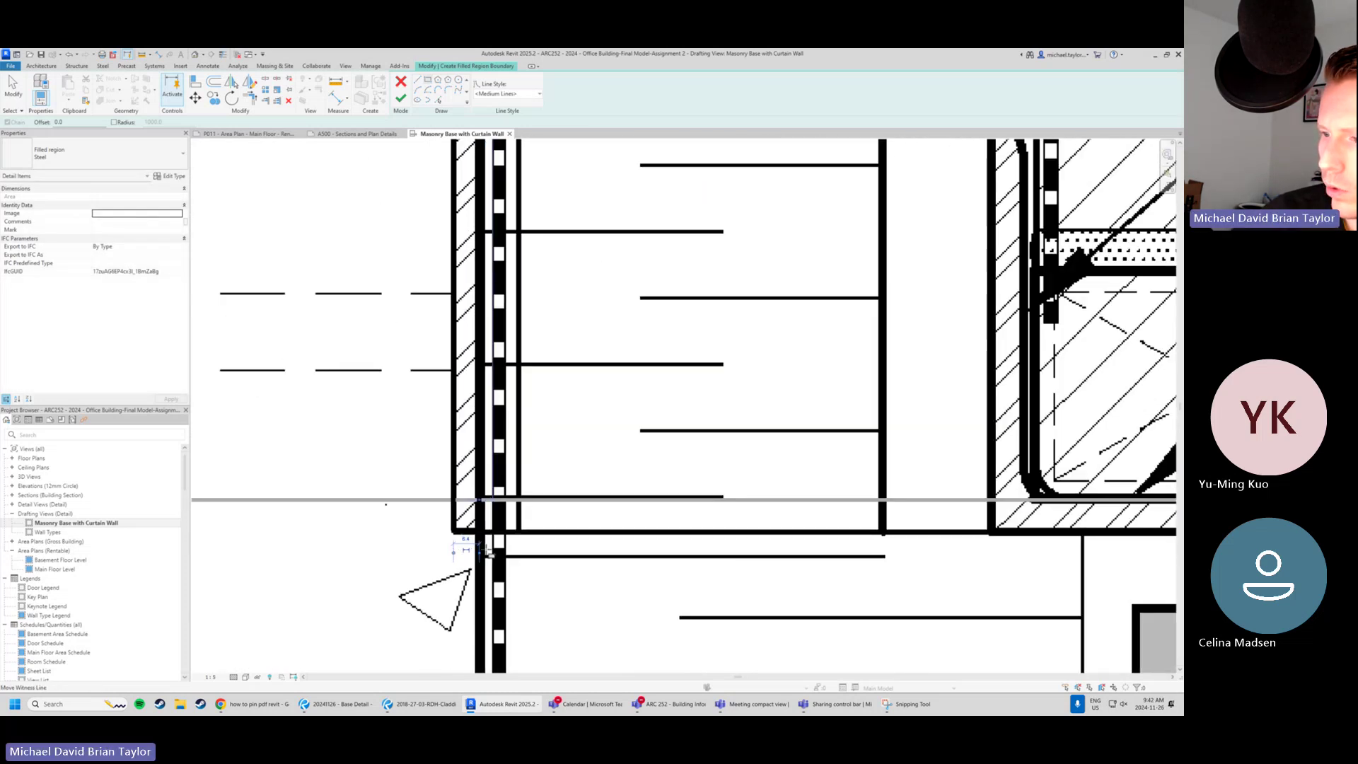
pyautogui.scroll(-6, 483, 551)
pyautogui.scroll(3, 439, 244)
pyautogui.moveTo(437, 225); pyautogui.dragTo(422, 532, button='middle')
pyautogui.scroll(1, 425, 508)
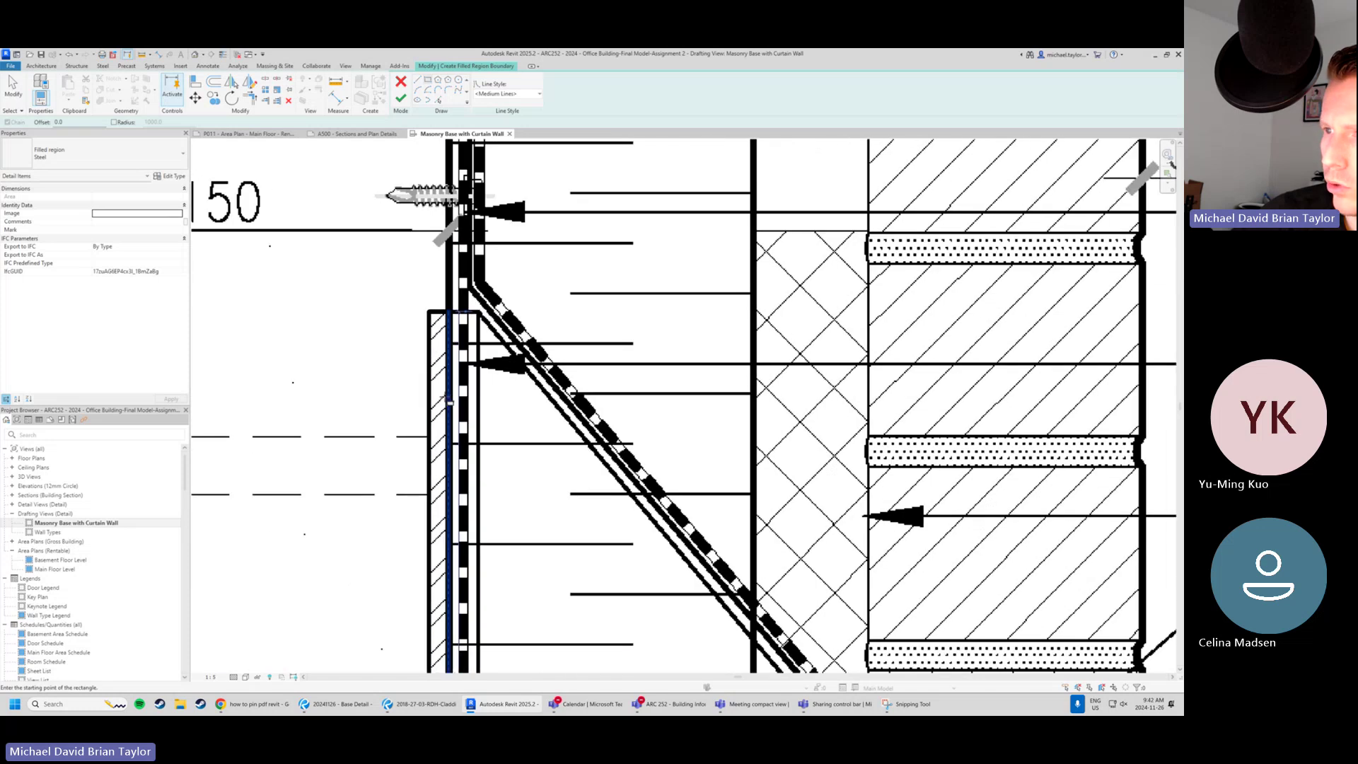
# Set the support plate boundary's width to 6 mm by its inner vertical edge, and finish the filled region.
pyautogui.press('Escape')
pyautogui.click(450, 355)
pyautogui.scroll(-3, 449, 302)
pyautogui.scroll(-2, 451, 306)
pyautogui.moveTo(481, 485); pyautogui.dragTo(472, 325, button='middle')
pyautogui.scroll(6, 438, 442)
pyautogui.click(442, 439)
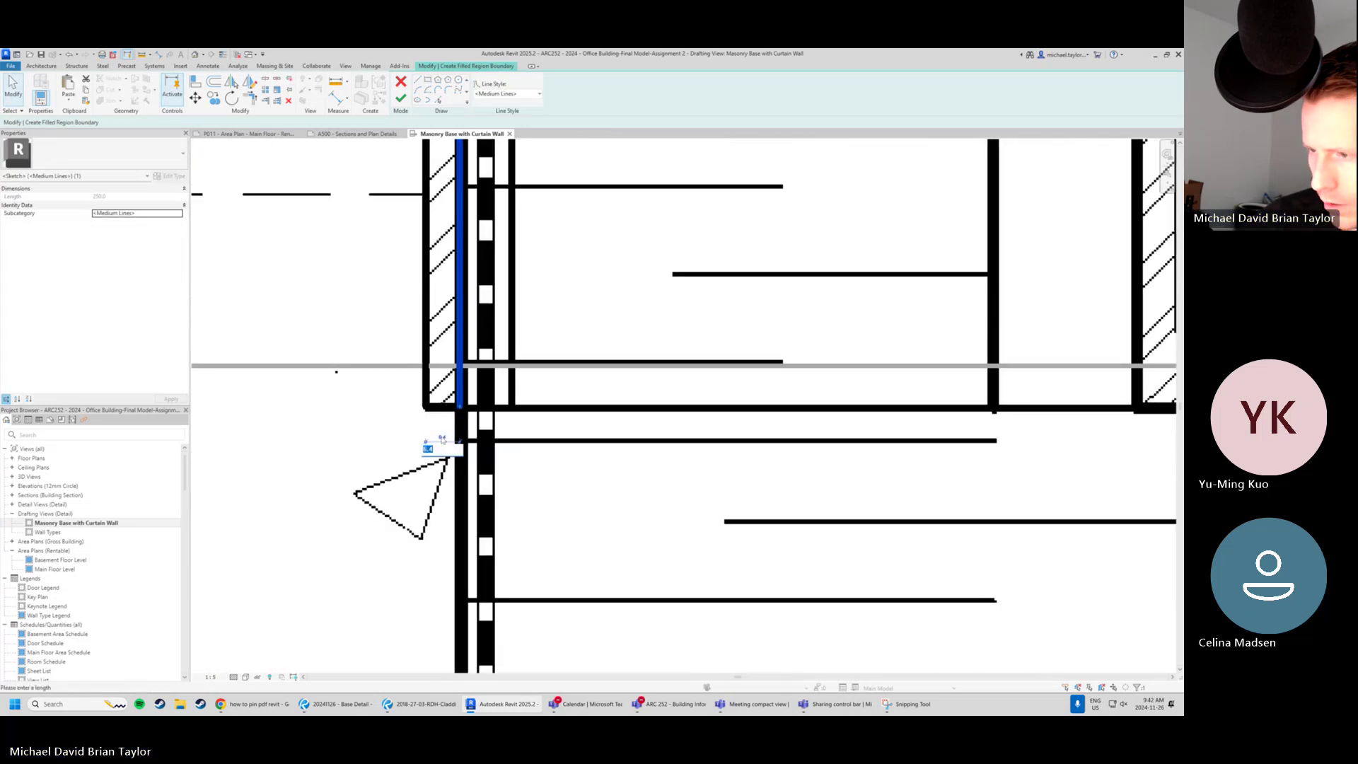
pyautogui.write('6')
pyautogui.press('Return')
pyautogui.scroll(-5, 446, 424)
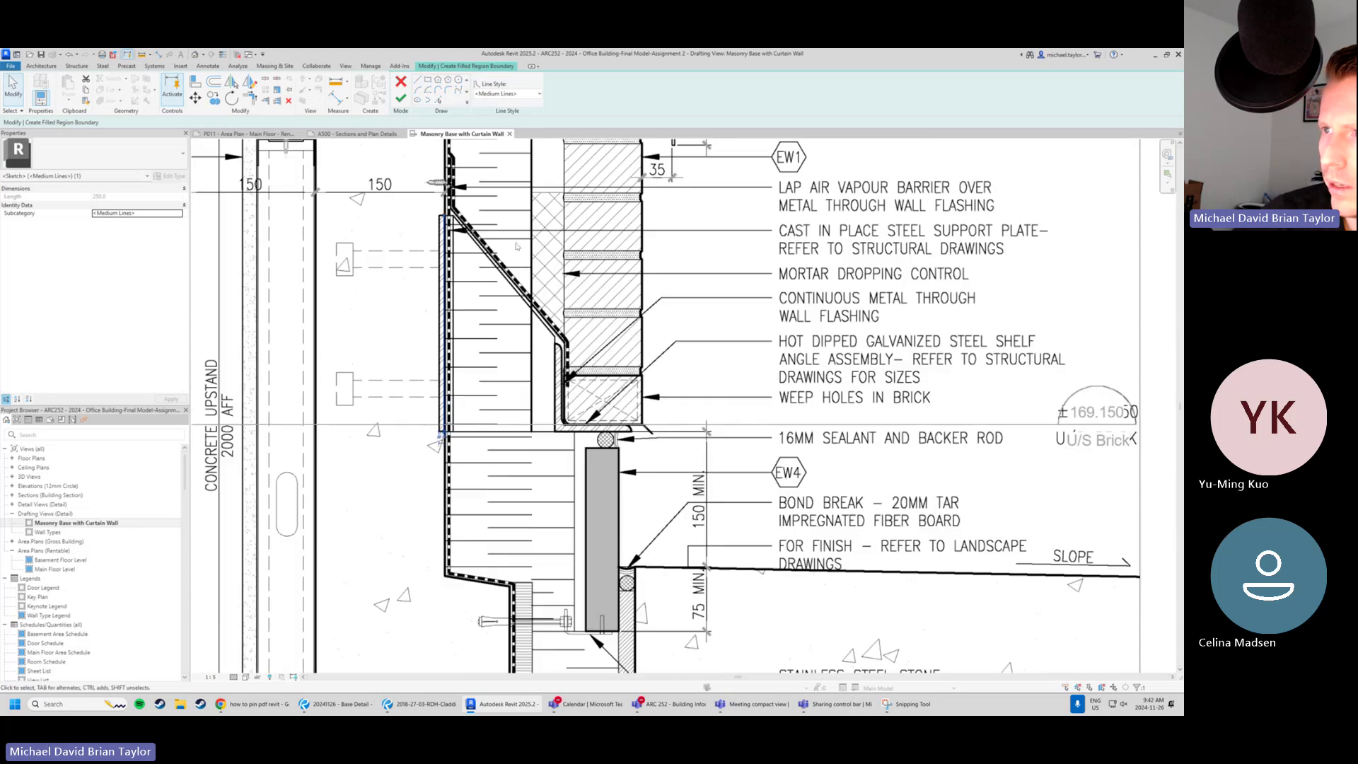
pyautogui.press('Escape')
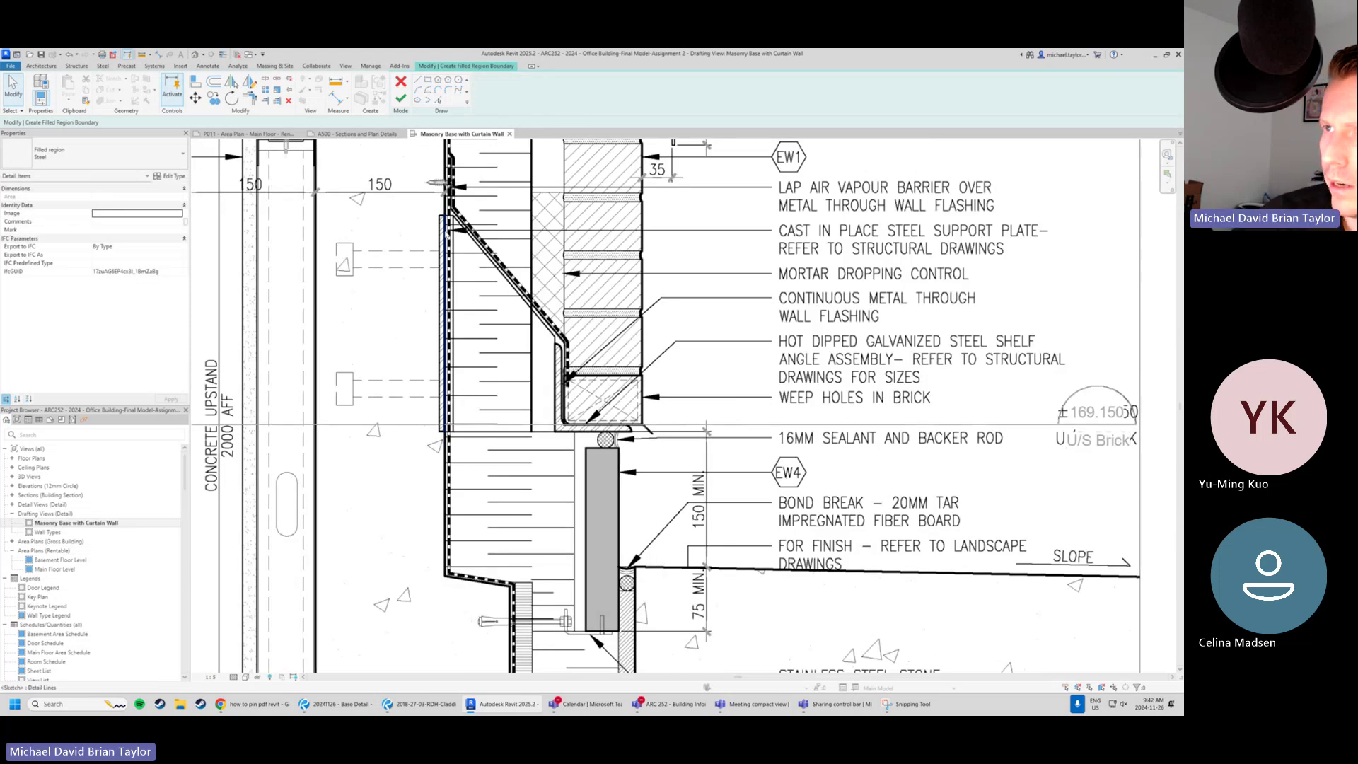
pyautogui.click(400, 98)
# Hide the imported PDF image in the view to check the steel plate region alone, and undo the hiding.
pyautogui.click(658, 352)
pyautogui.scroll(2, 450, 316)
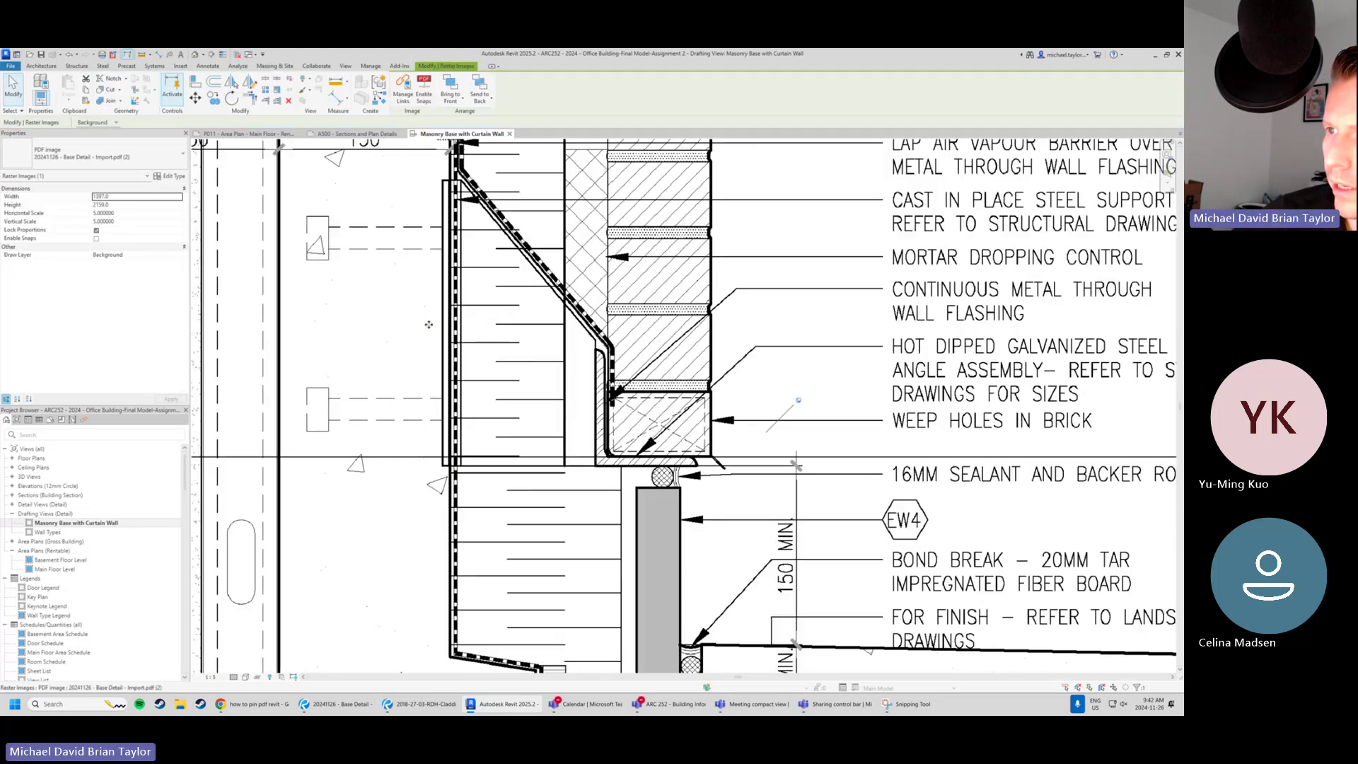
pyautogui.scroll(-3, 452, 299)
pyautogui.rightClick(515, 283)
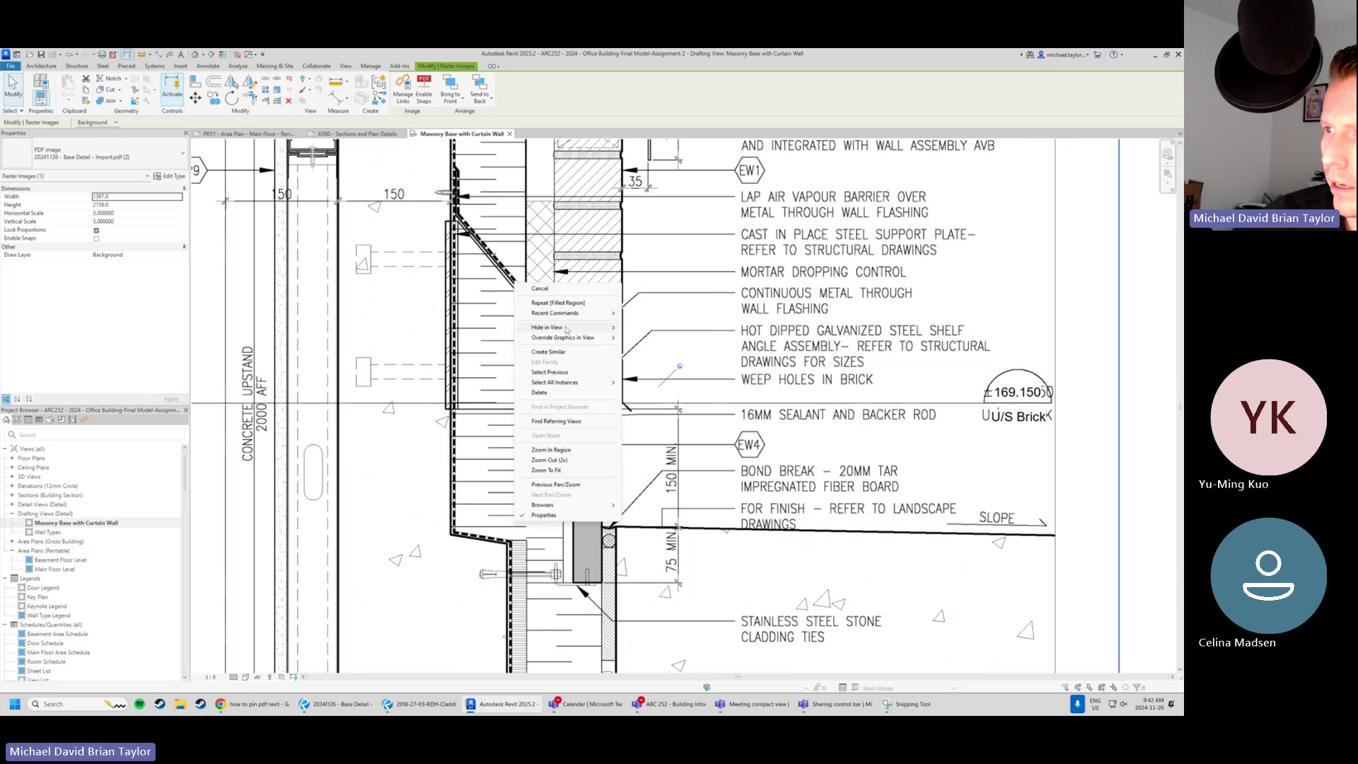
pyautogui.moveTo(569, 327)
pyautogui.click(648, 328)
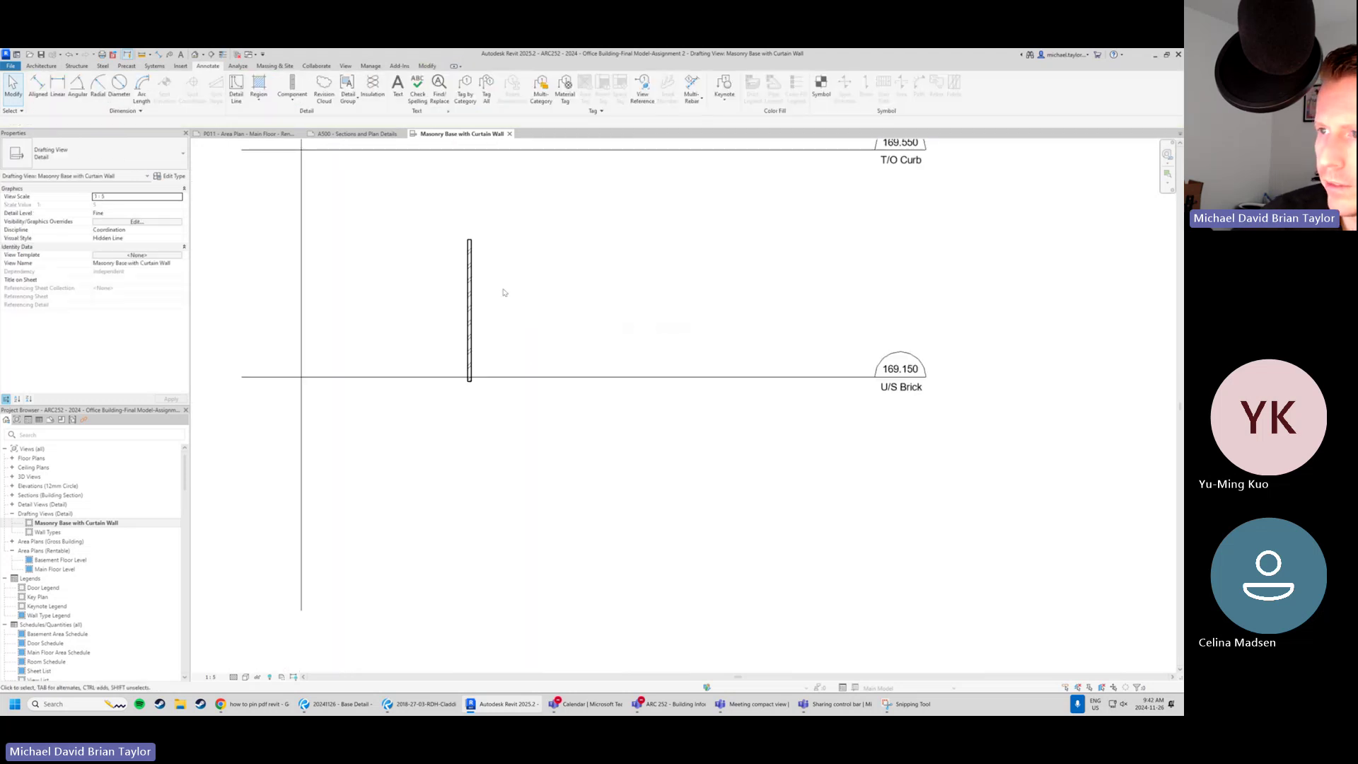
pyautogui.hotkey('ctrl', 'z')
# Draw a rectangle of detail lines in the Hidden line style over the head of the upper anchor behind the steel plate.
pyautogui.scroll(5, 326, 362)
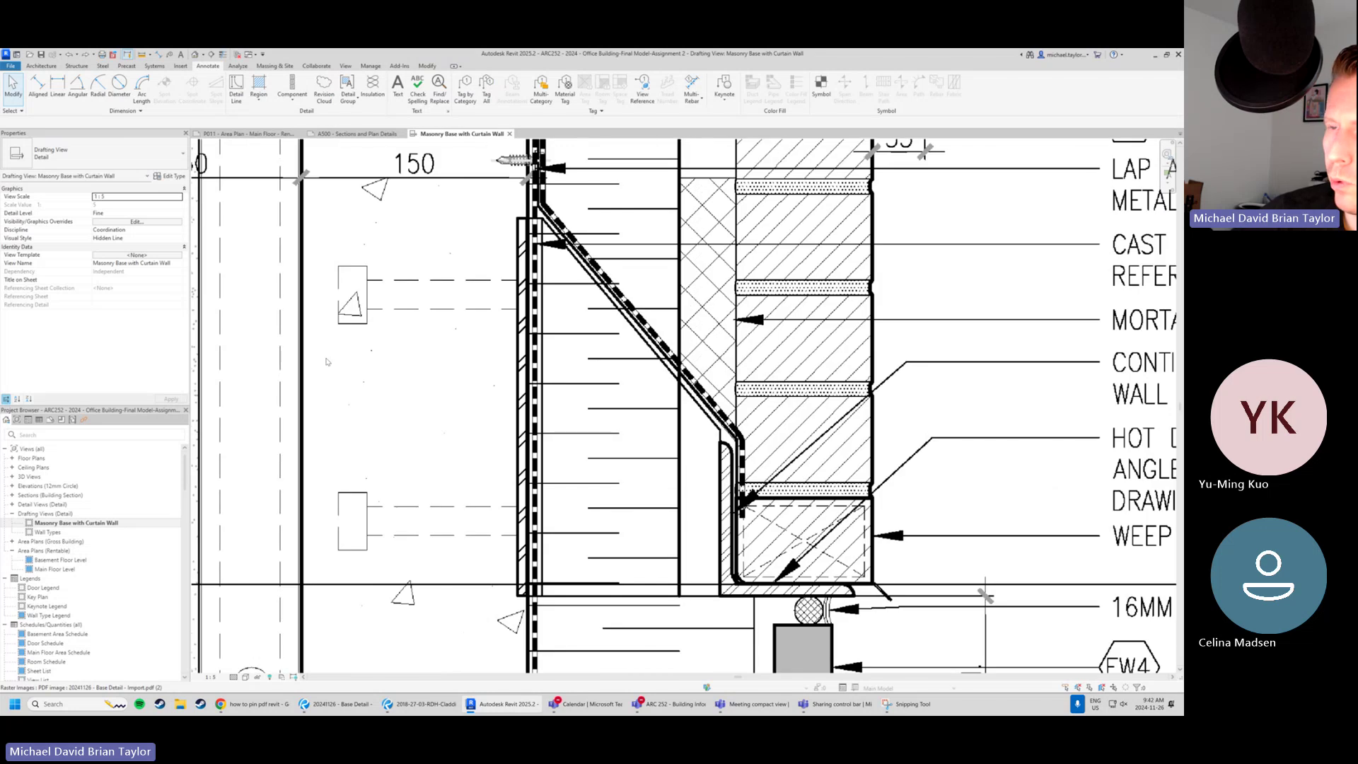
pyautogui.click(234, 88)
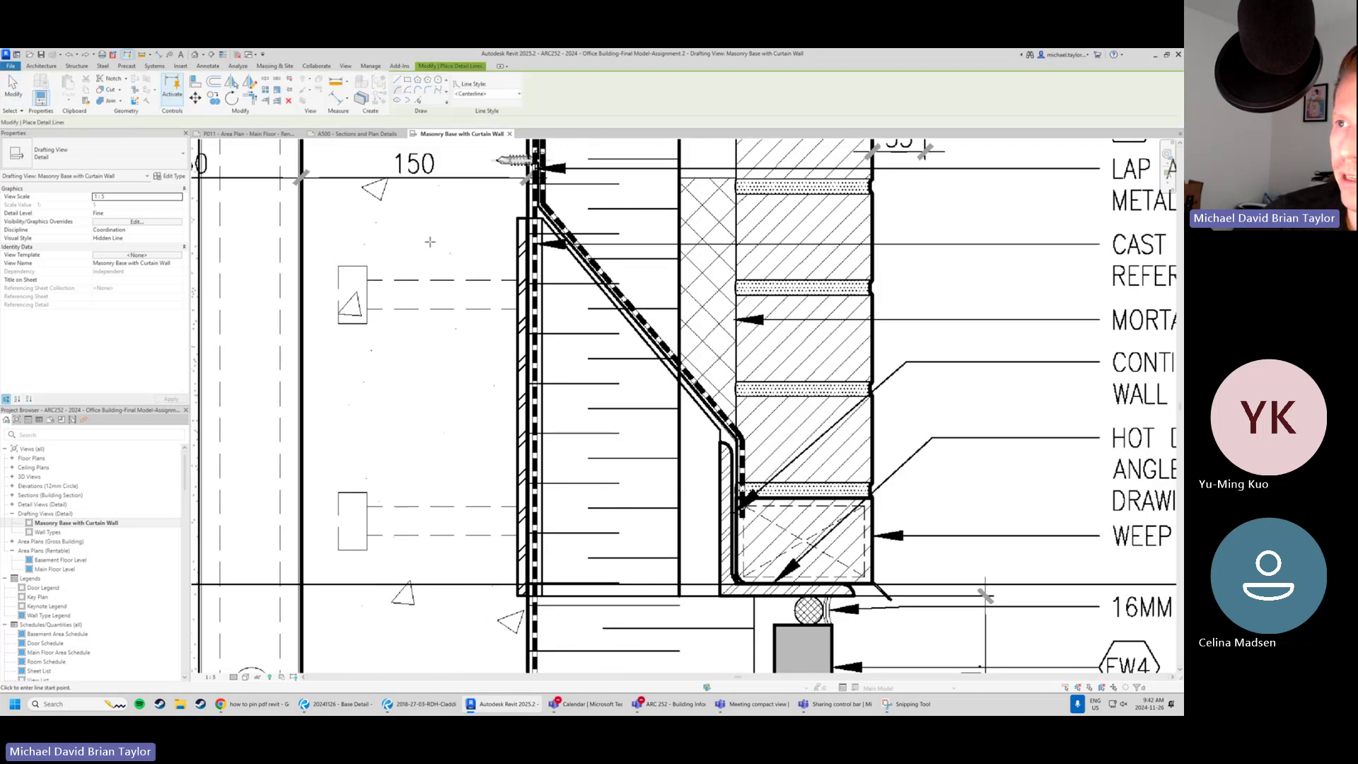
pyautogui.click(486, 94)
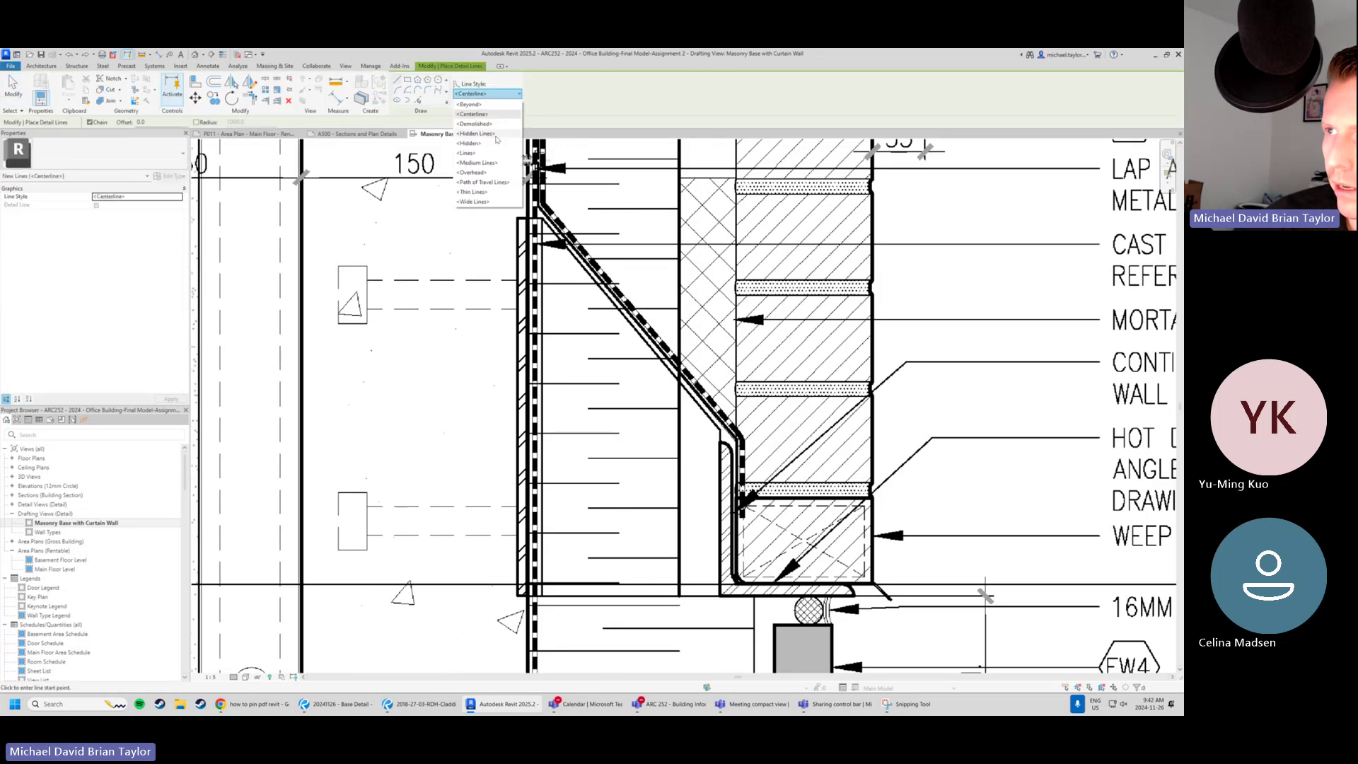
pyautogui.click(488, 145)
pyautogui.scroll(2, 515, 292)
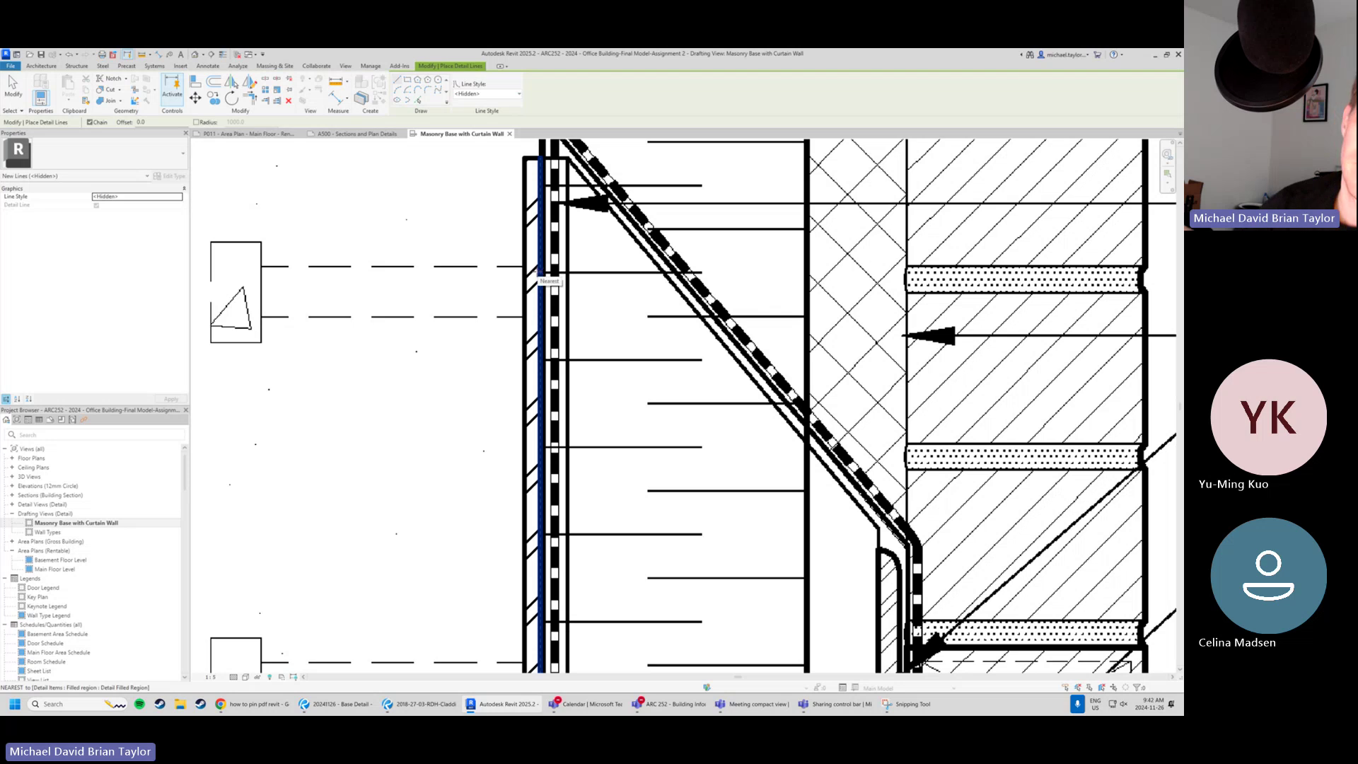
pyautogui.click(407, 80)
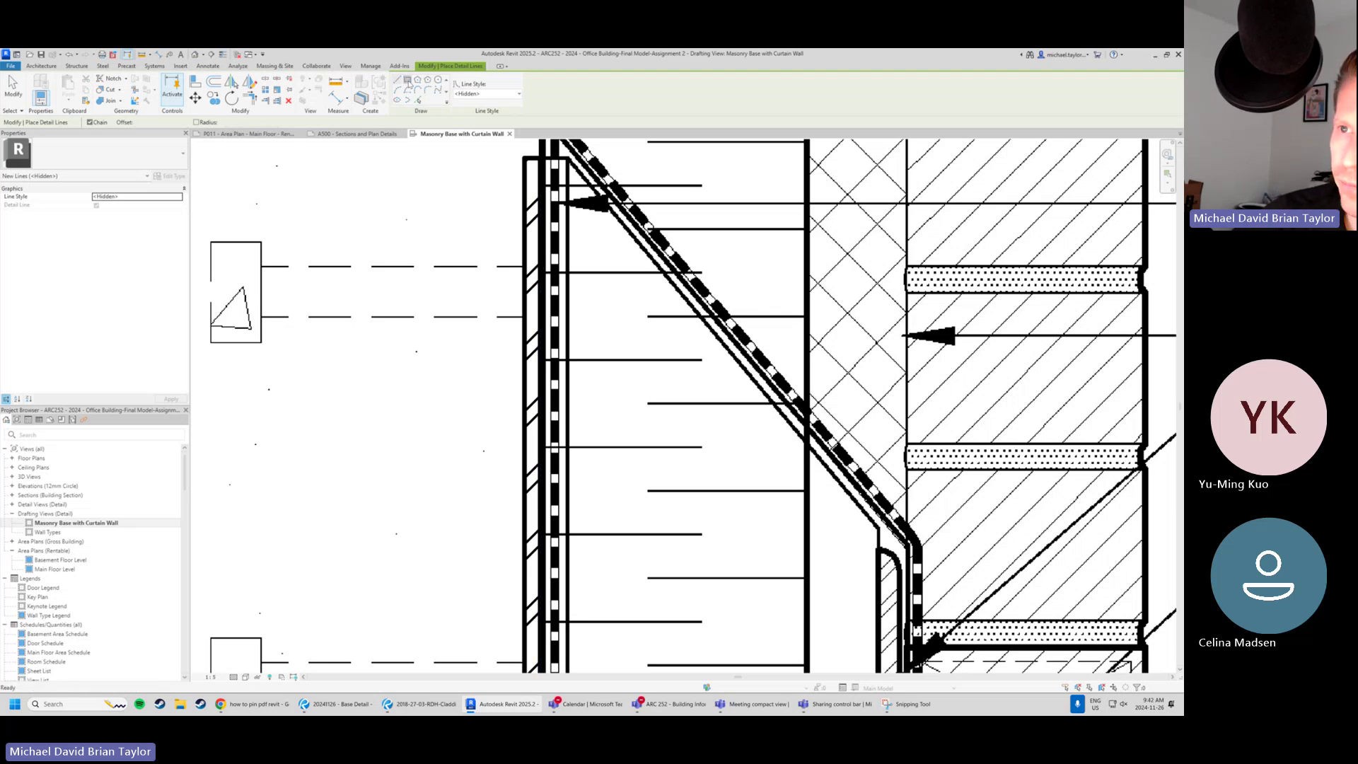
pyautogui.click(211, 242)
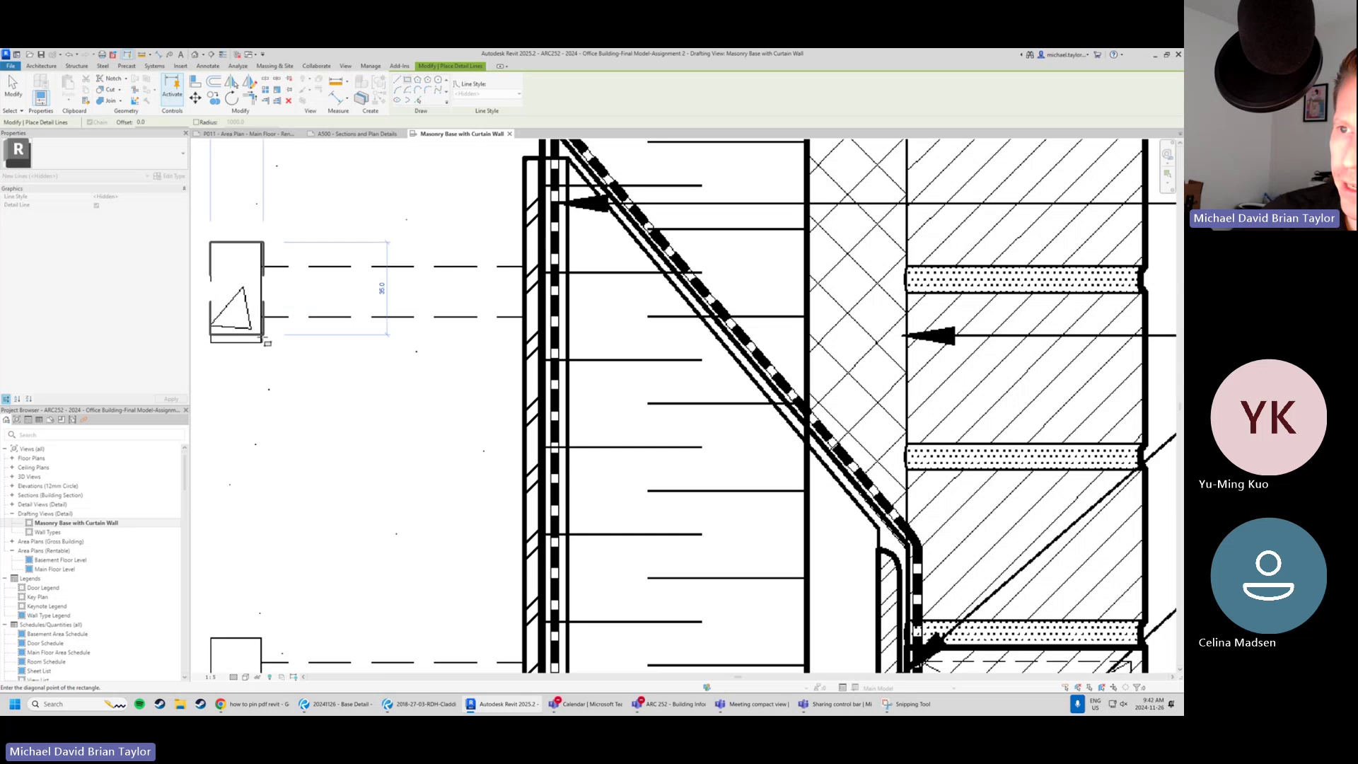
pyautogui.scroll(2, 261, 343)
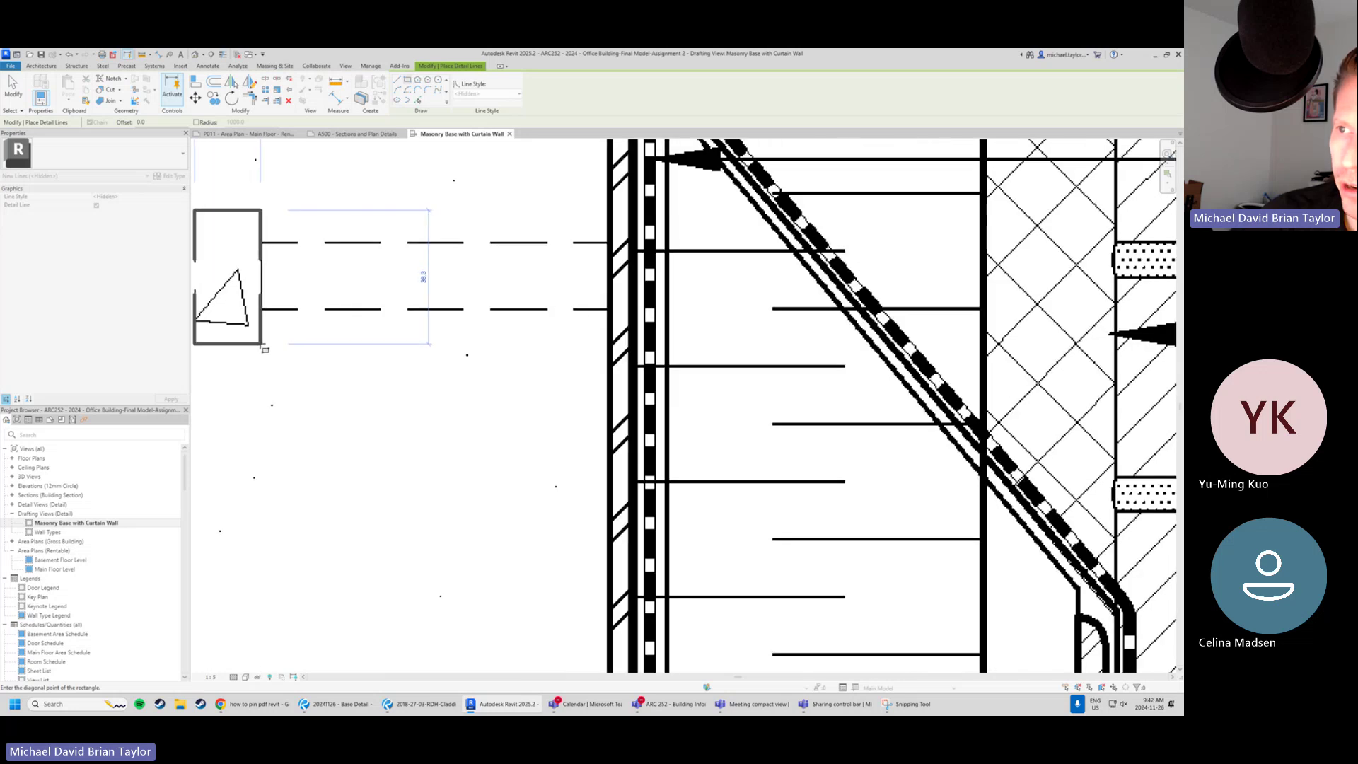
pyautogui.scroll(5, 268, 348)
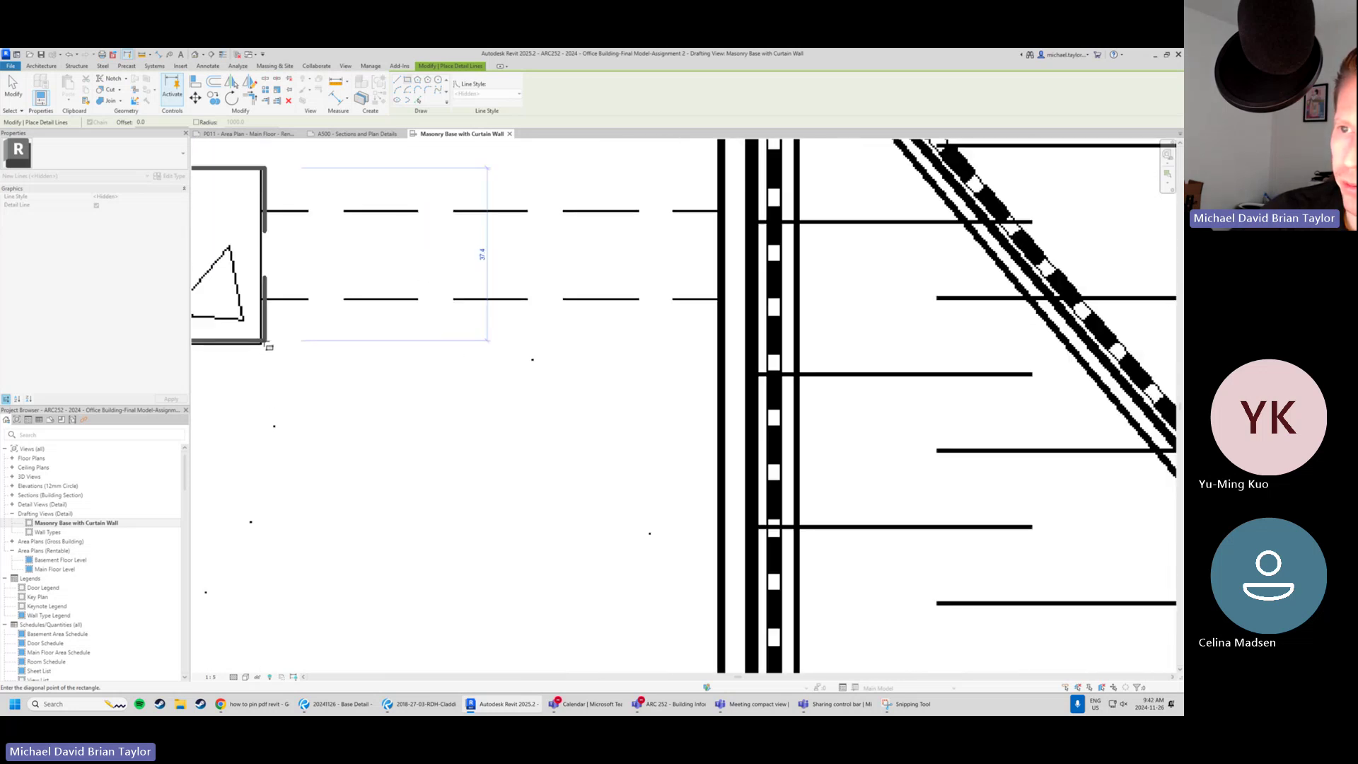
pyautogui.click(362, 339)
pyautogui.scroll(-5, 359, 333)
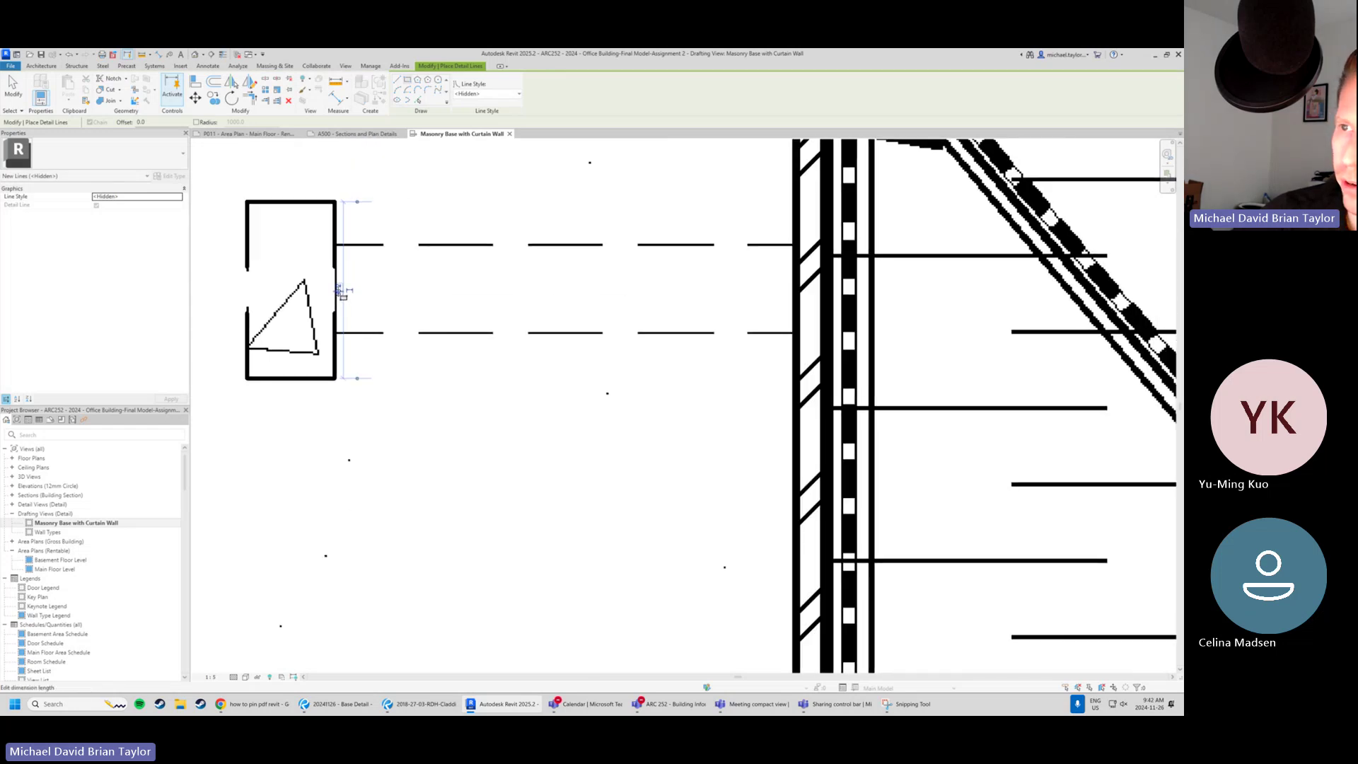
# Set the height of the upper anchor head's rectangle to 38 mm.
pyautogui.click(338, 291)
pyautogui.write('38')
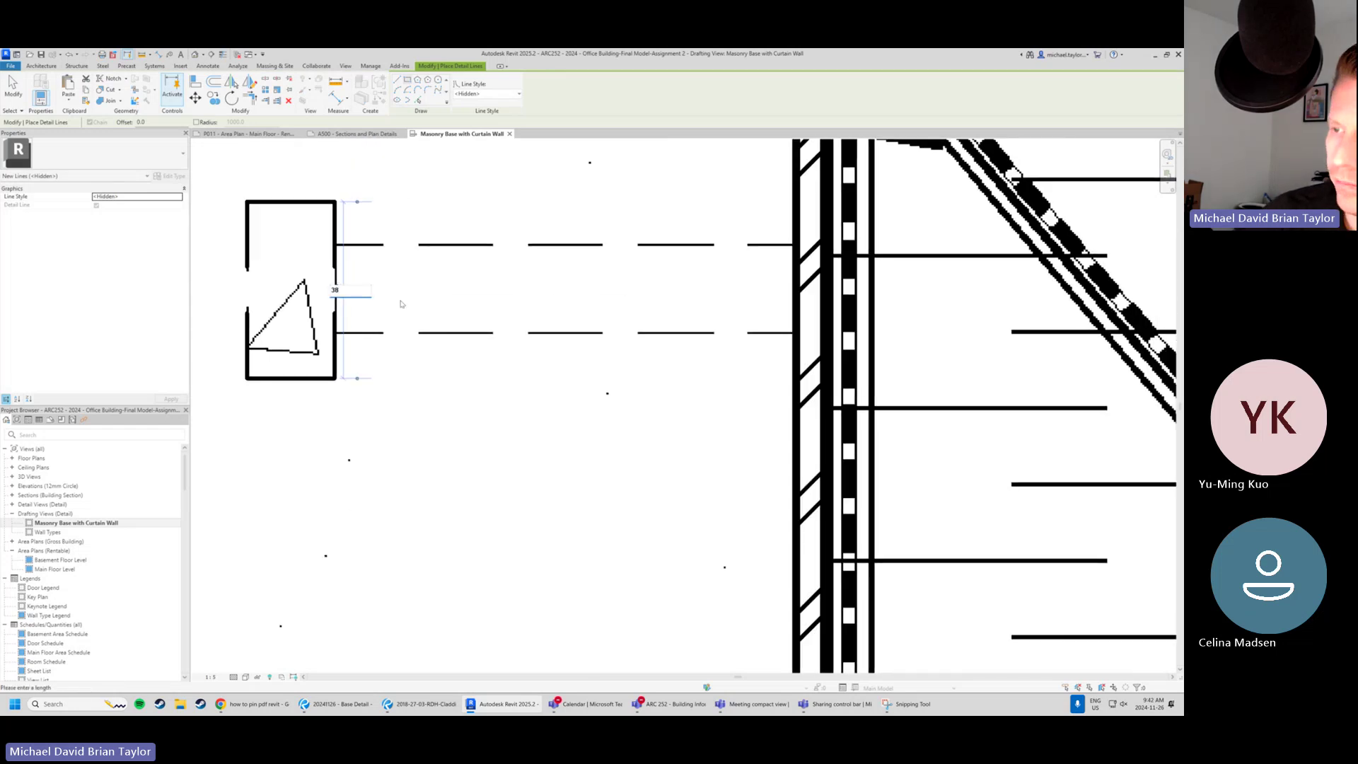
pyautogui.press('Return')
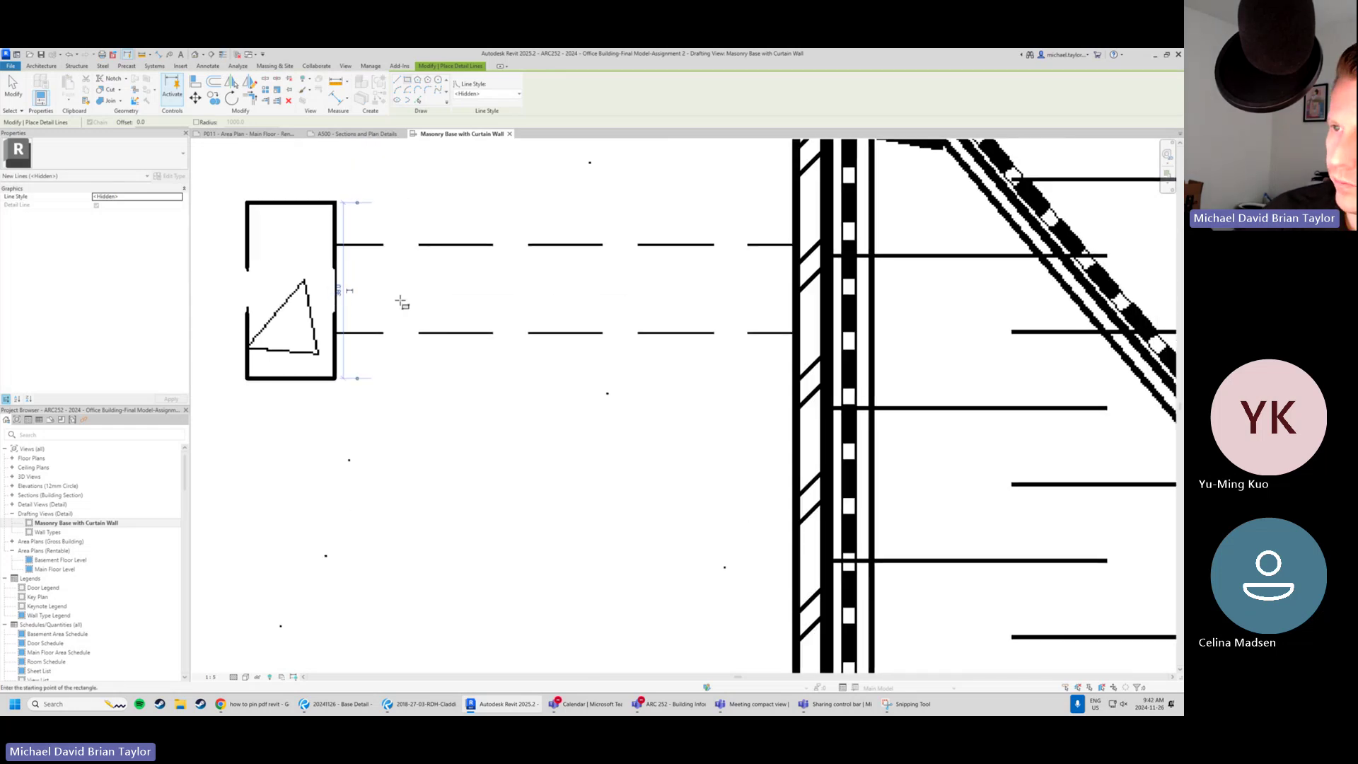
# Draw a Hidden-style rectangle for the upper anchor's shaft from its head to the steel plate, and set its height to 19 mm.
pyautogui.click(335, 244)
pyautogui.click(796, 333)
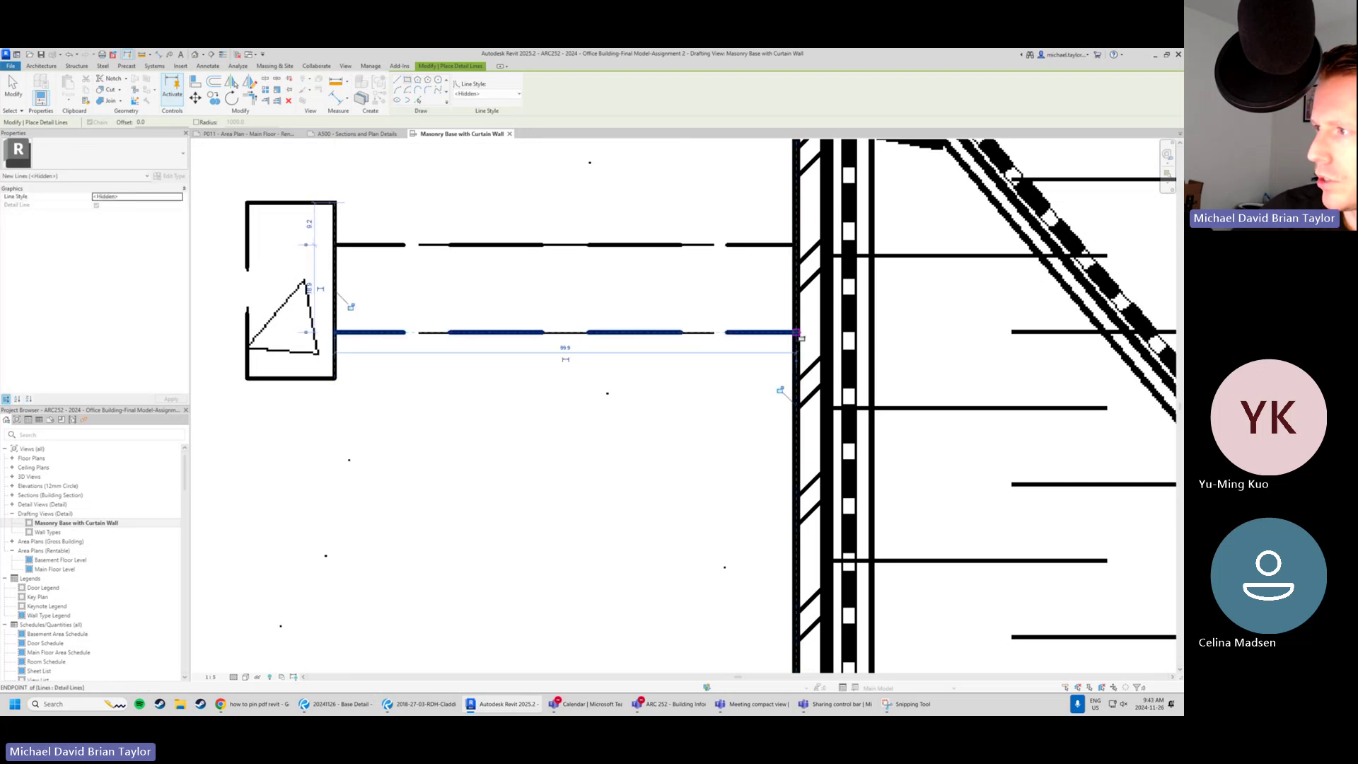
pyautogui.press('Escape')
pyautogui.press('Escape')
pyautogui.click(774, 333)
pyautogui.click(810, 289)
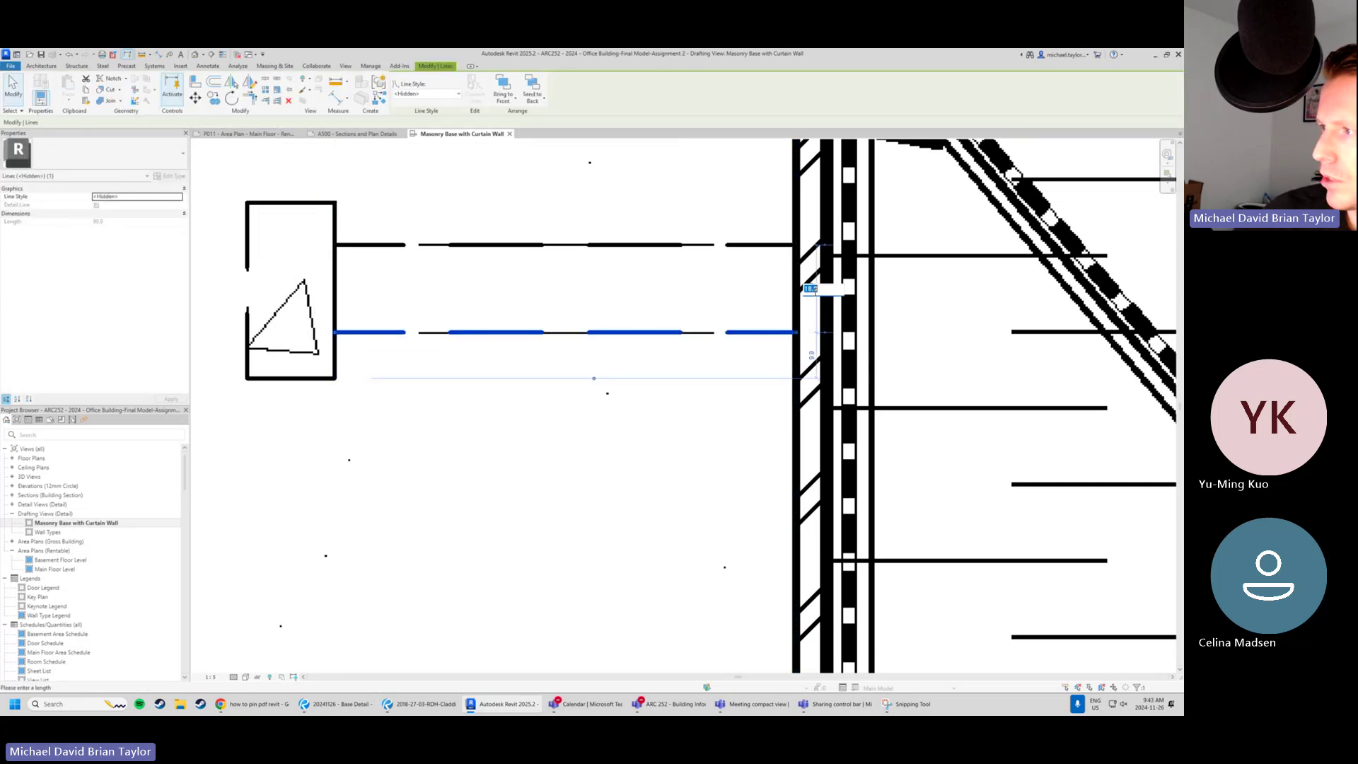
pyautogui.write('19')
pyautogui.press('Return')
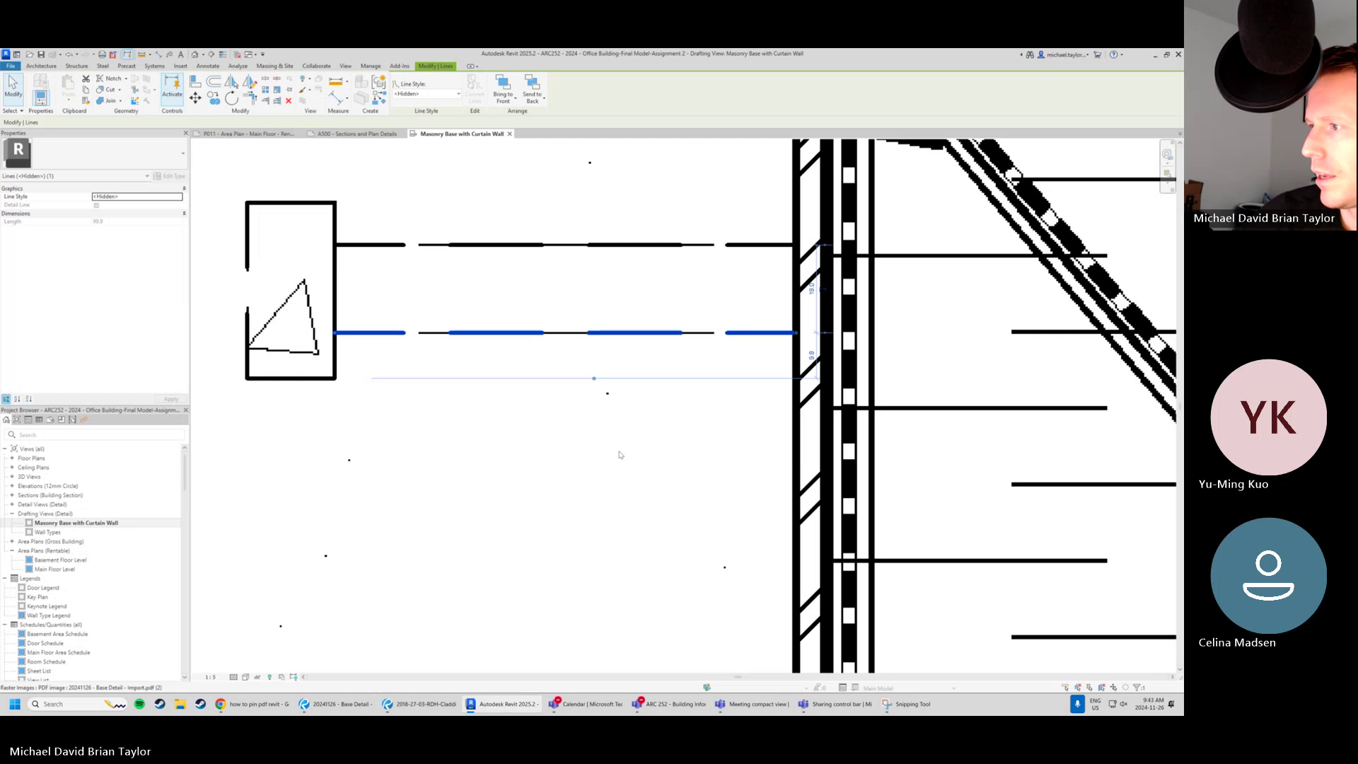
pyautogui.press('Escape')
# Hide the imported PDF image in the view to check the plate with its anchor linework, and undo the hiding.
pyautogui.scroll(-3, 525, 272)
pyautogui.scroll(2, 525, 273)
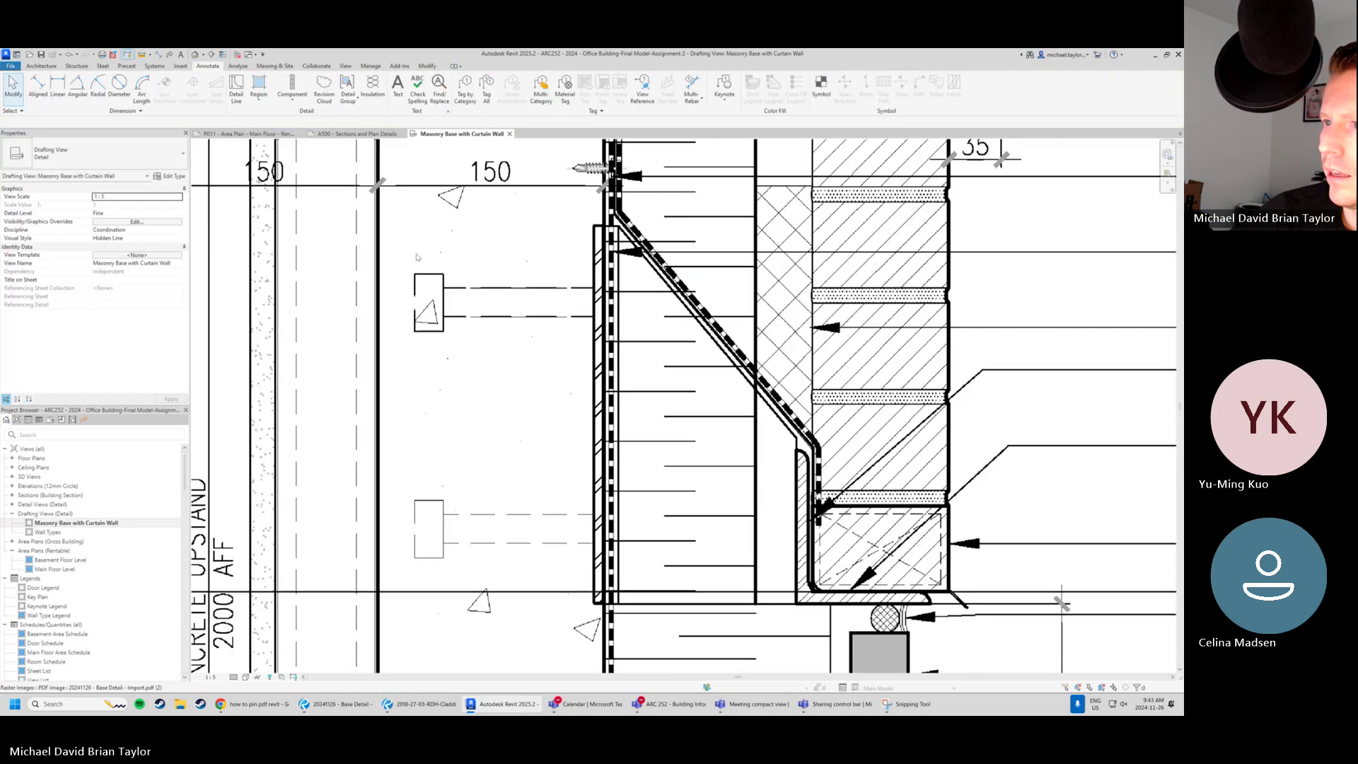
pyautogui.rightClick(538, 232)
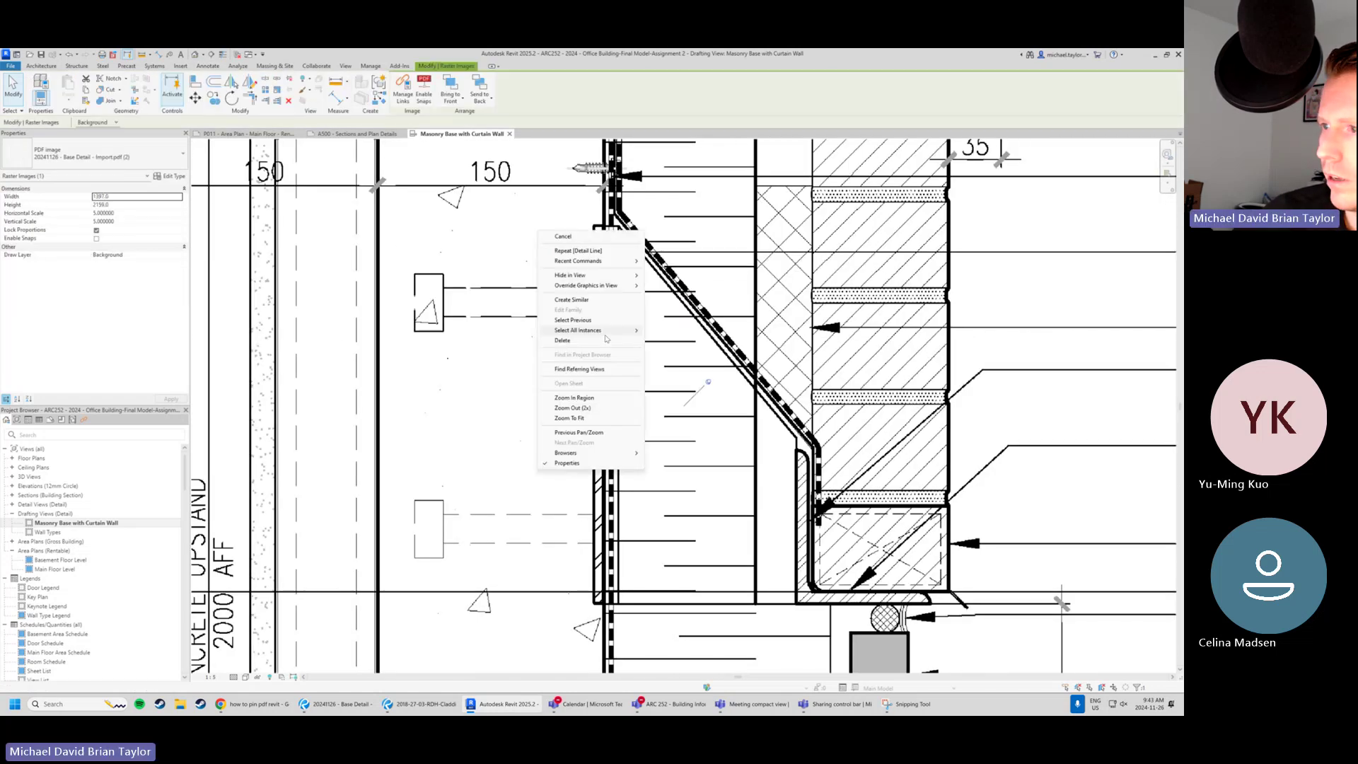
pyautogui.moveTo(608, 275)
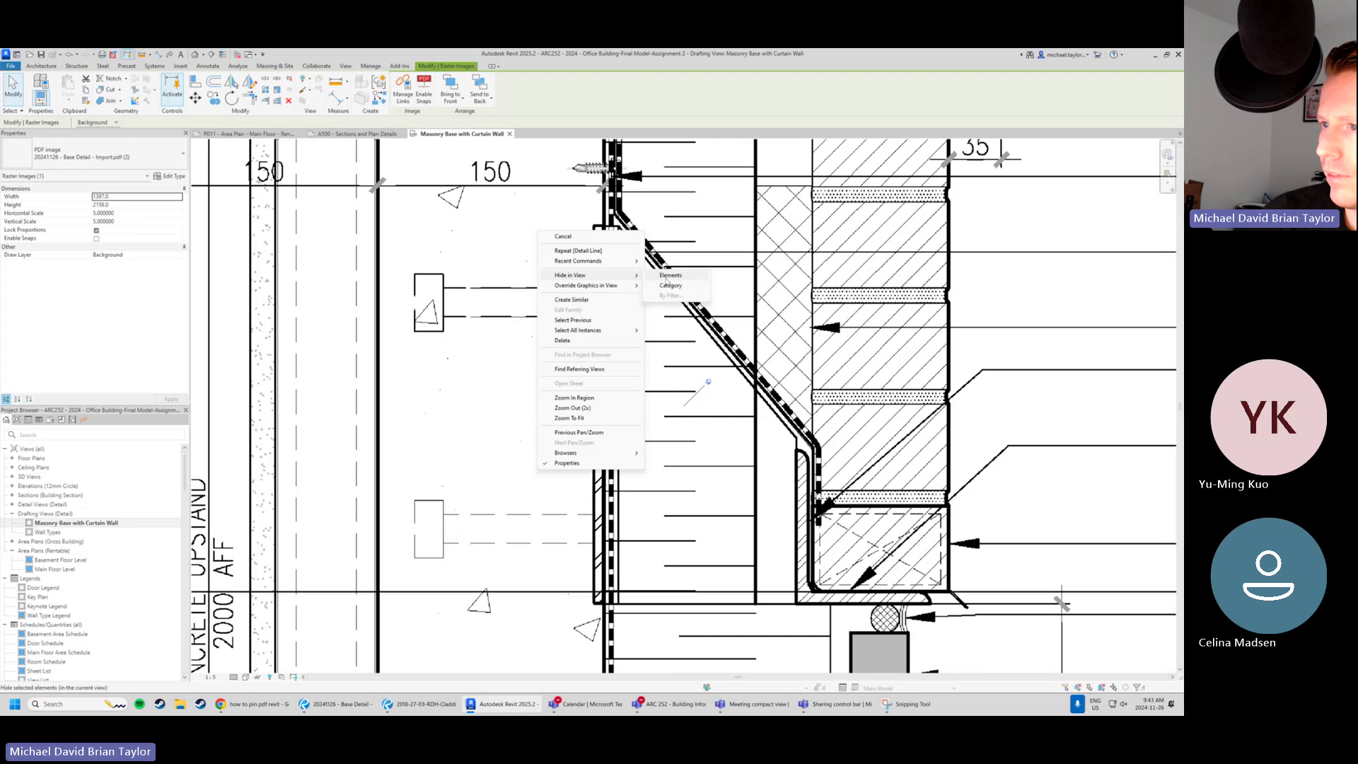
pyautogui.click(669, 276)
pyautogui.scroll(-2, 493, 347)
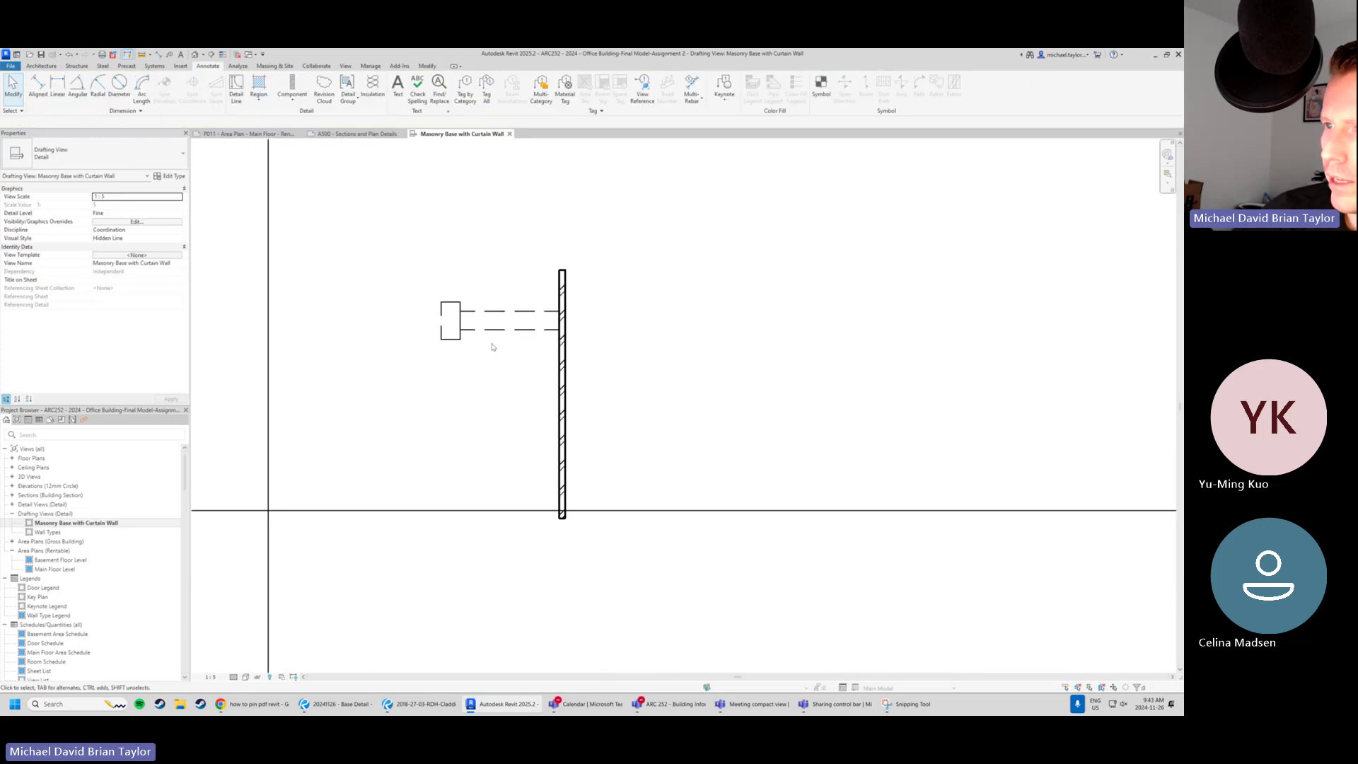
pyautogui.rightClick(596, 399)
pyautogui.press('Escape')
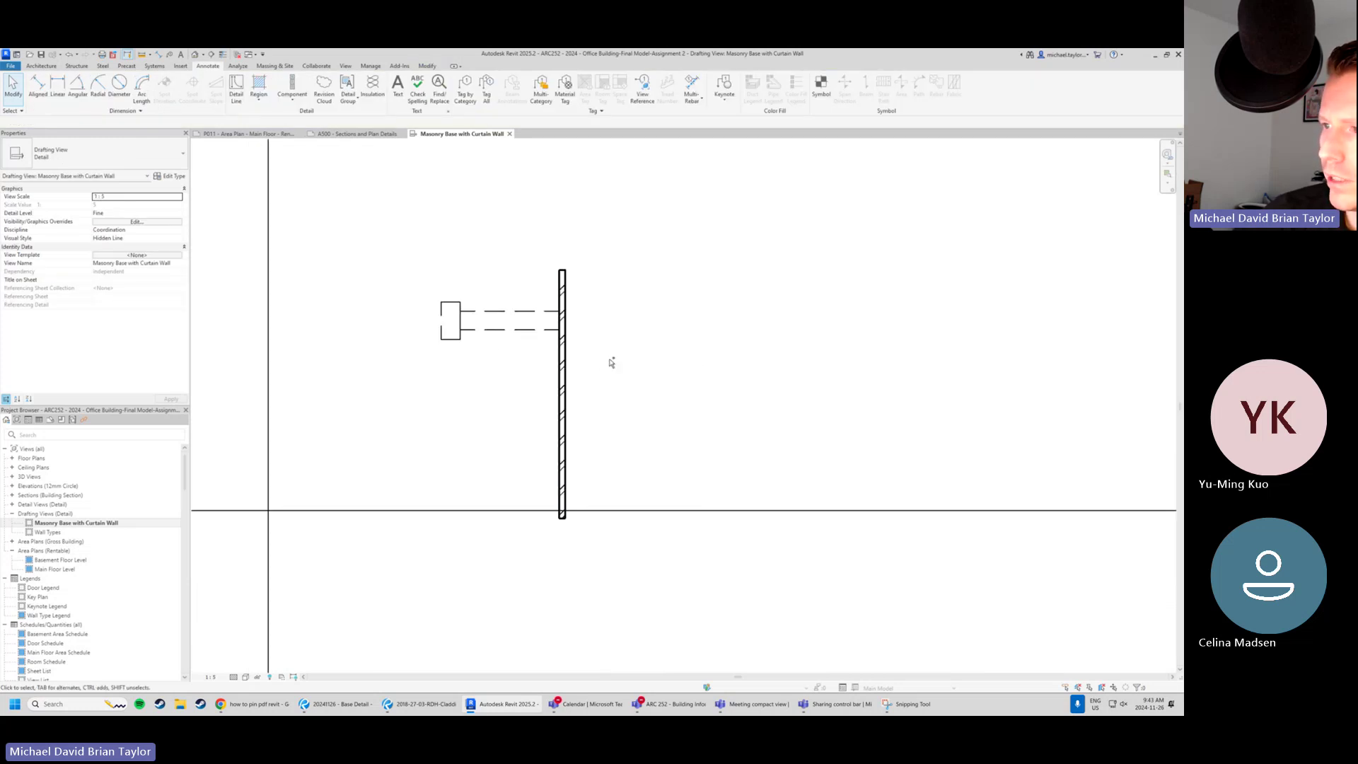
pyautogui.hotkey('ctrl', 'z')
pyautogui.click(400, 253)
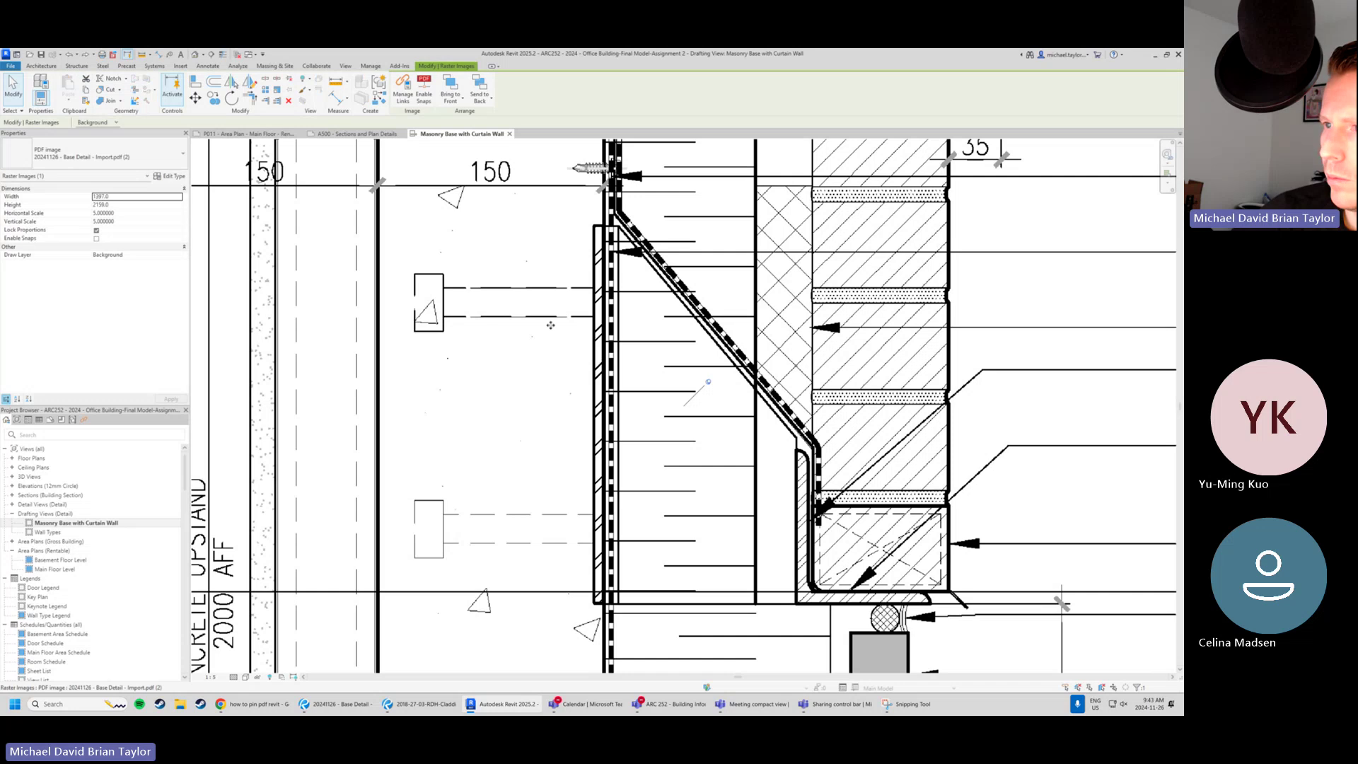
# Copy the upper anchor's hidden-line head and shaft 150 mm straight down onto the lower anchor in the PDF.
pyautogui.press('Escape')
pyautogui.click(431, 277)
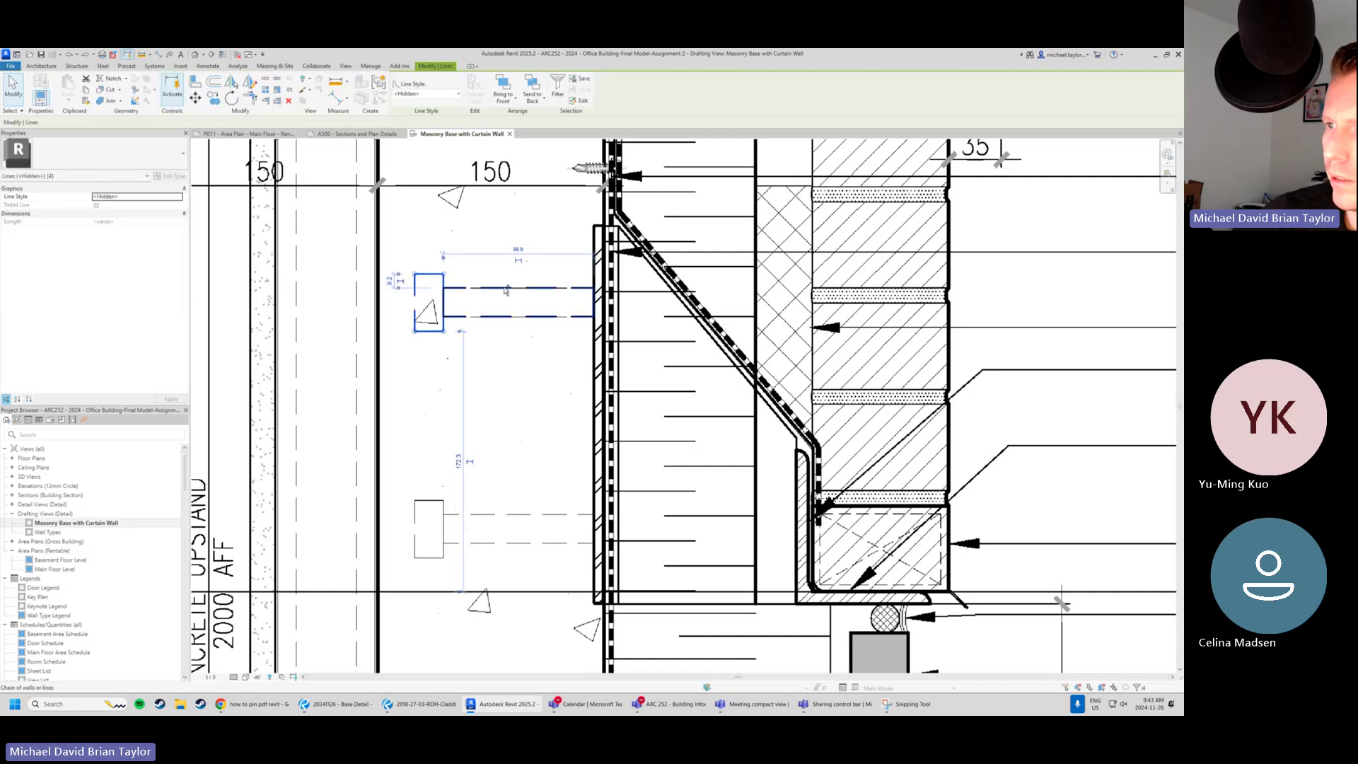
pyautogui.moveTo(559, 403); pyautogui.dragTo(508, 382, button='middle')
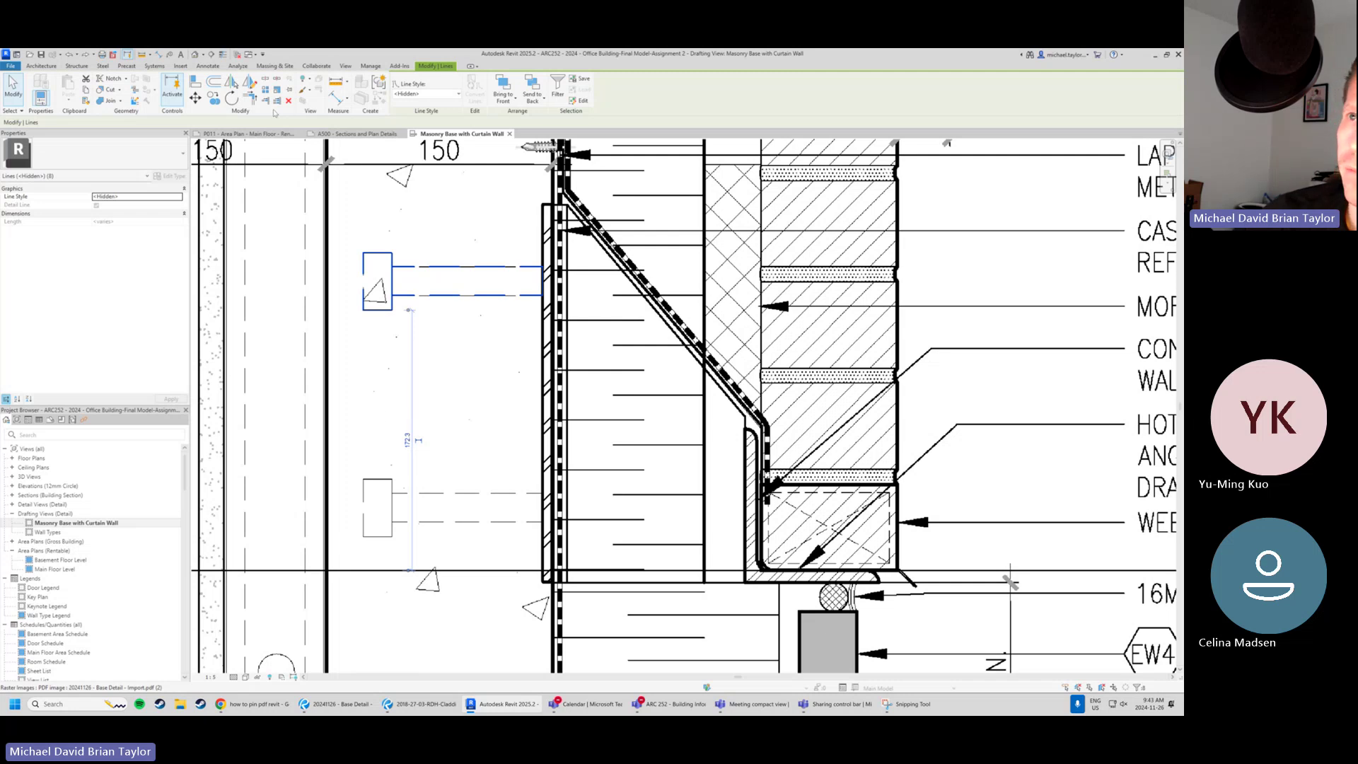
pyautogui.click(214, 98)
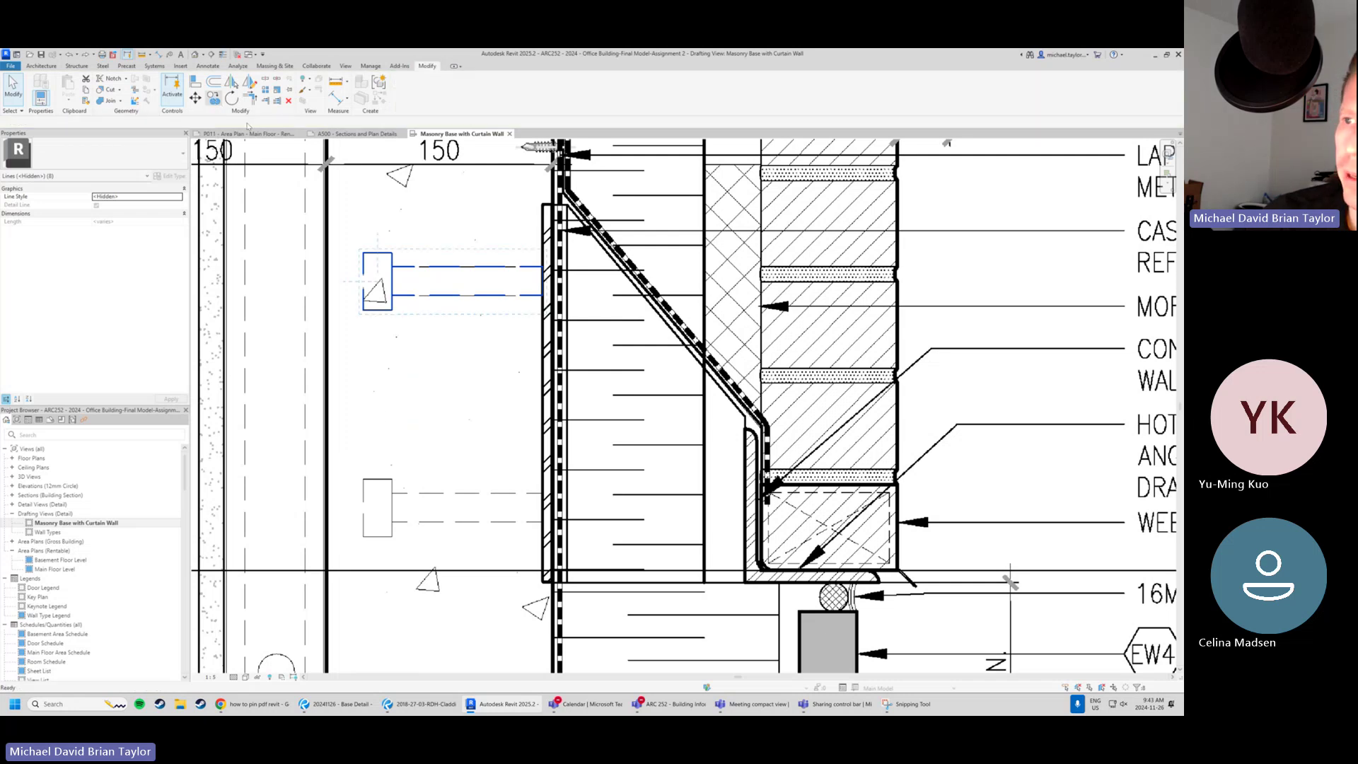
pyautogui.click(493, 266)
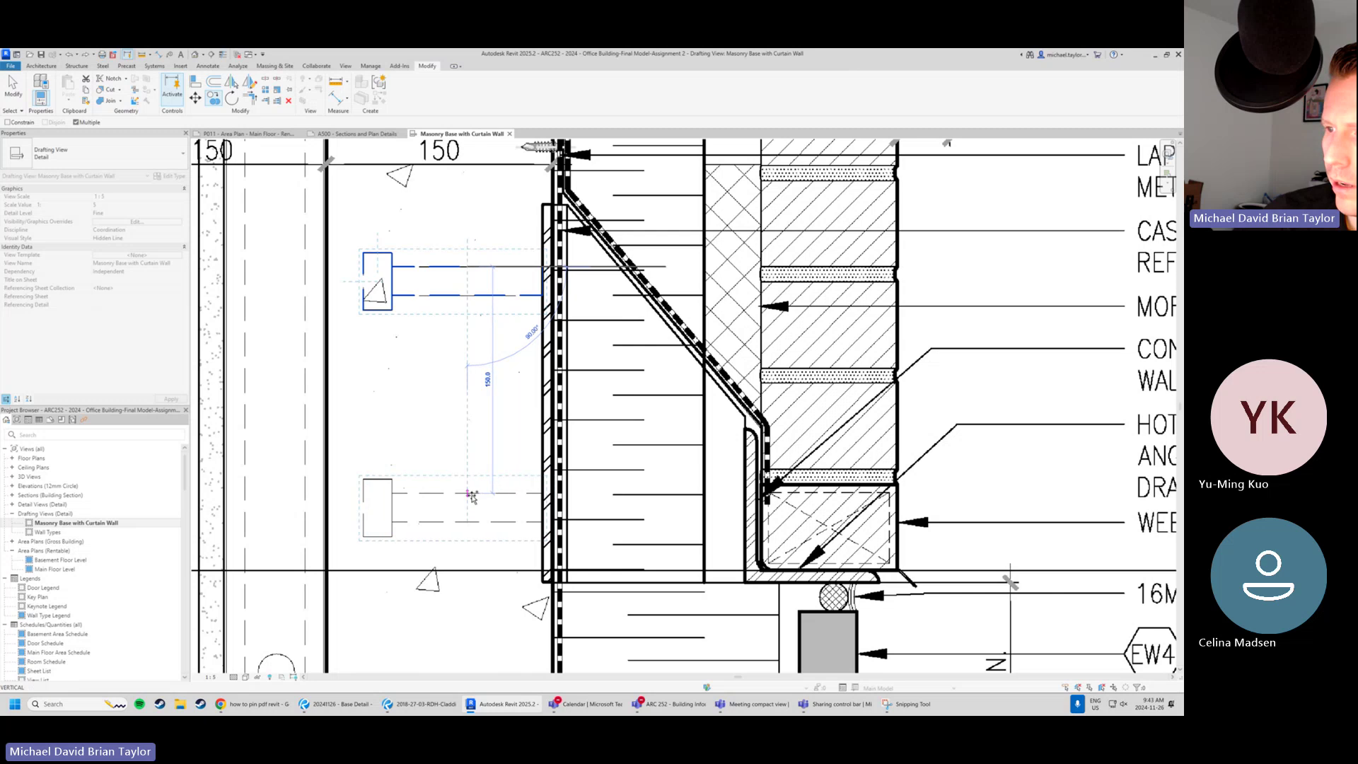
pyautogui.click(514, 499)
pyautogui.scroll(-4, 483, 332)
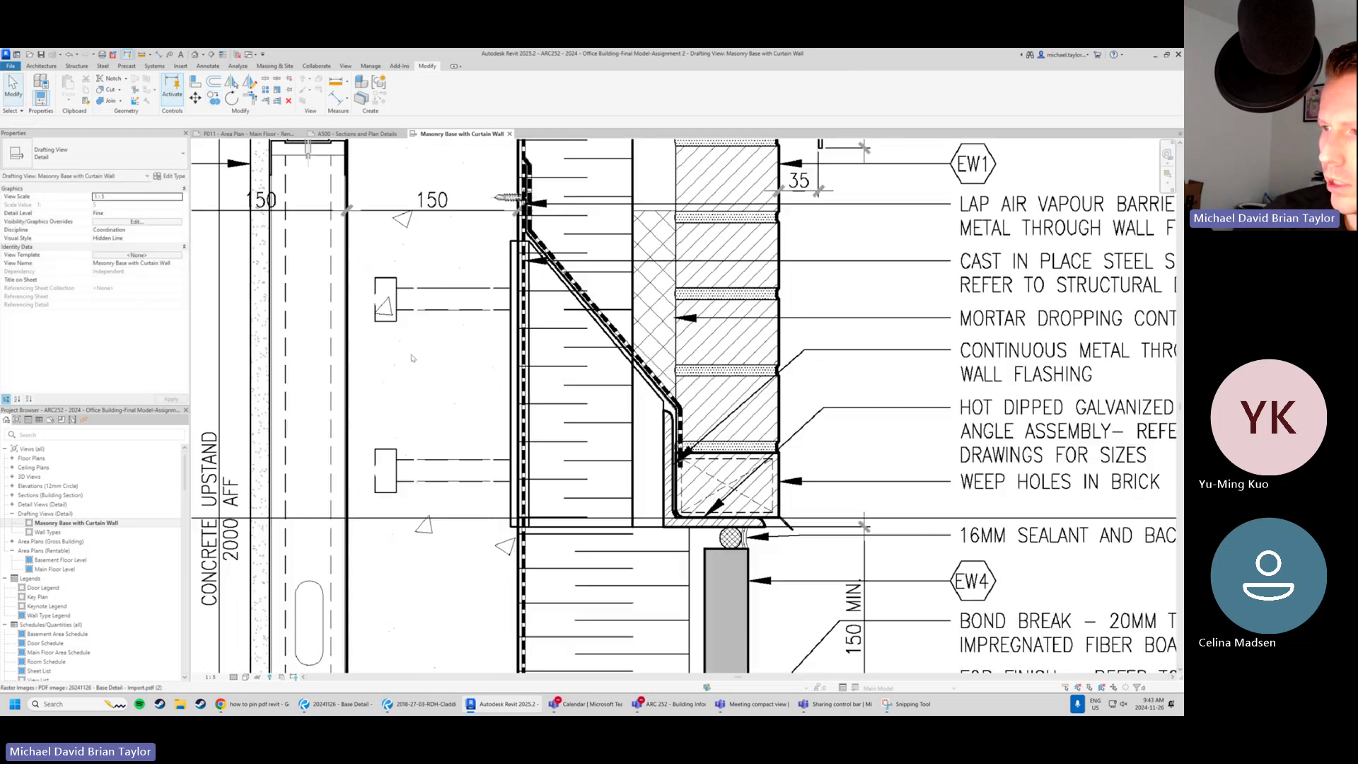
# Reveal the view's hidden elements, unhide the concrete filled region of the upstand, and leave the reveal mode.
pyautogui.scroll(-2, 560, 243)
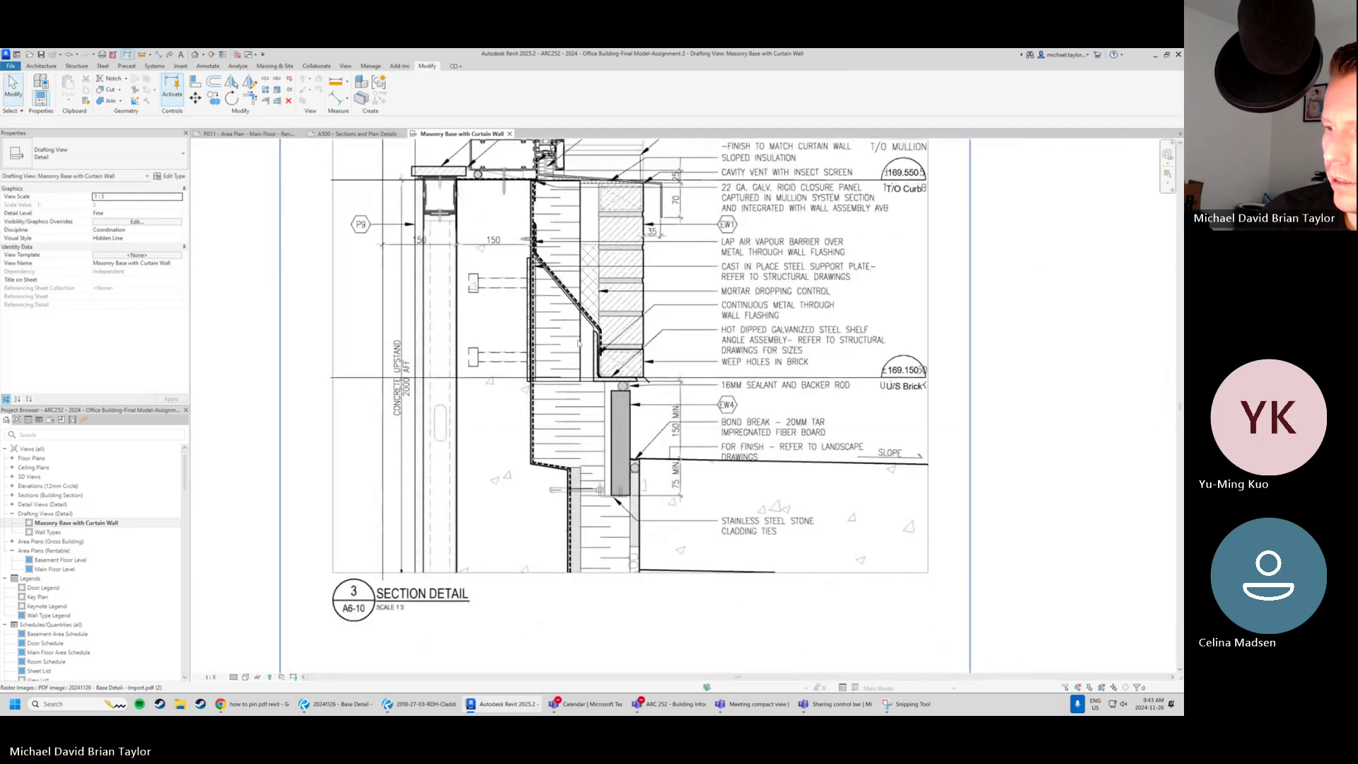
pyautogui.scroll(3, 587, 391)
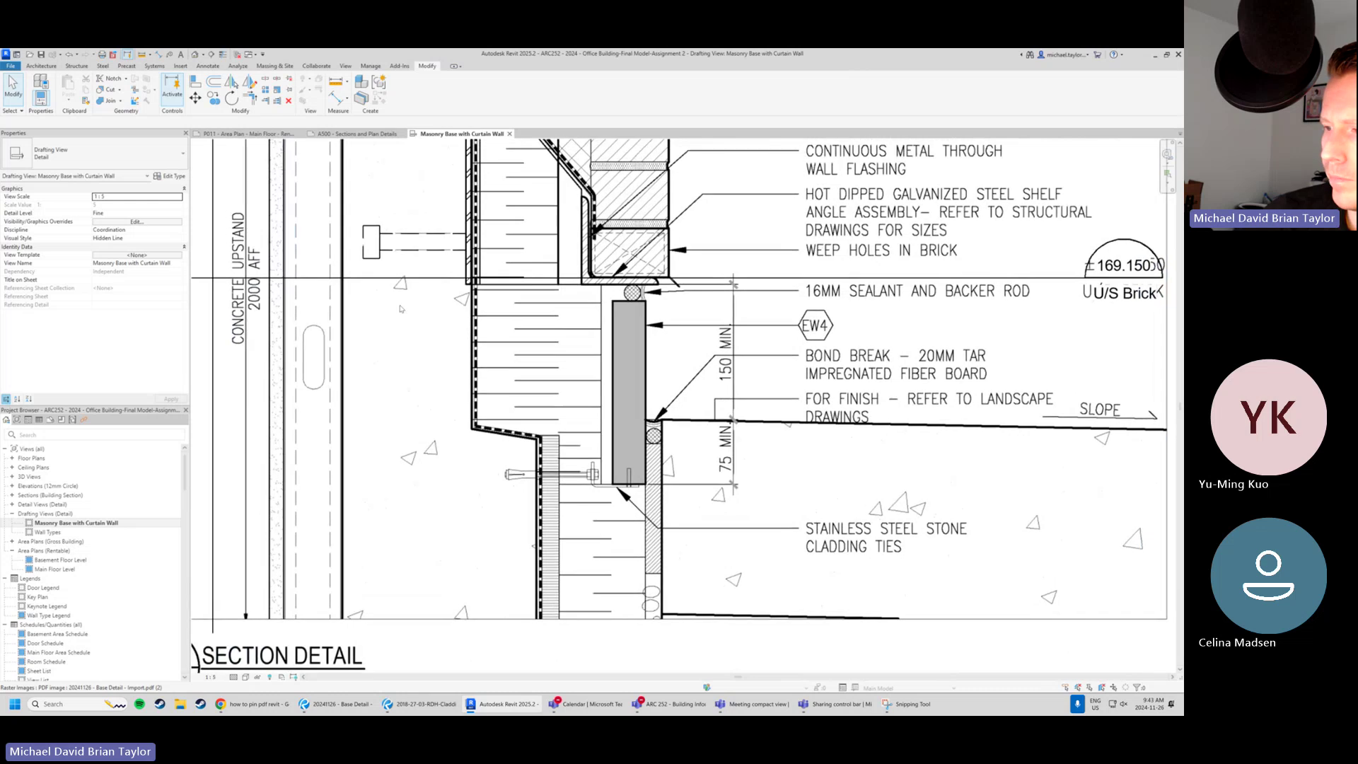
pyautogui.scroll(-4, 350, 272)
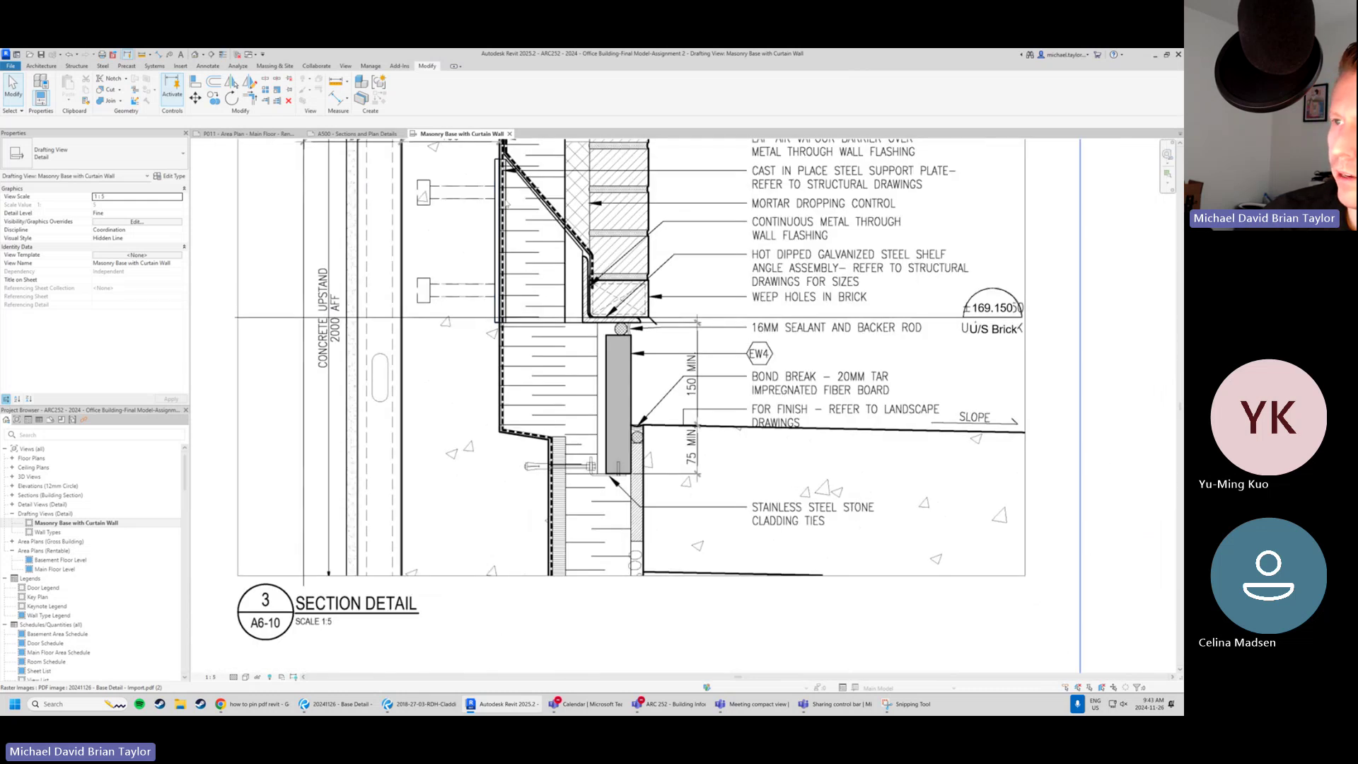
pyautogui.scroll(2, 402, 304)
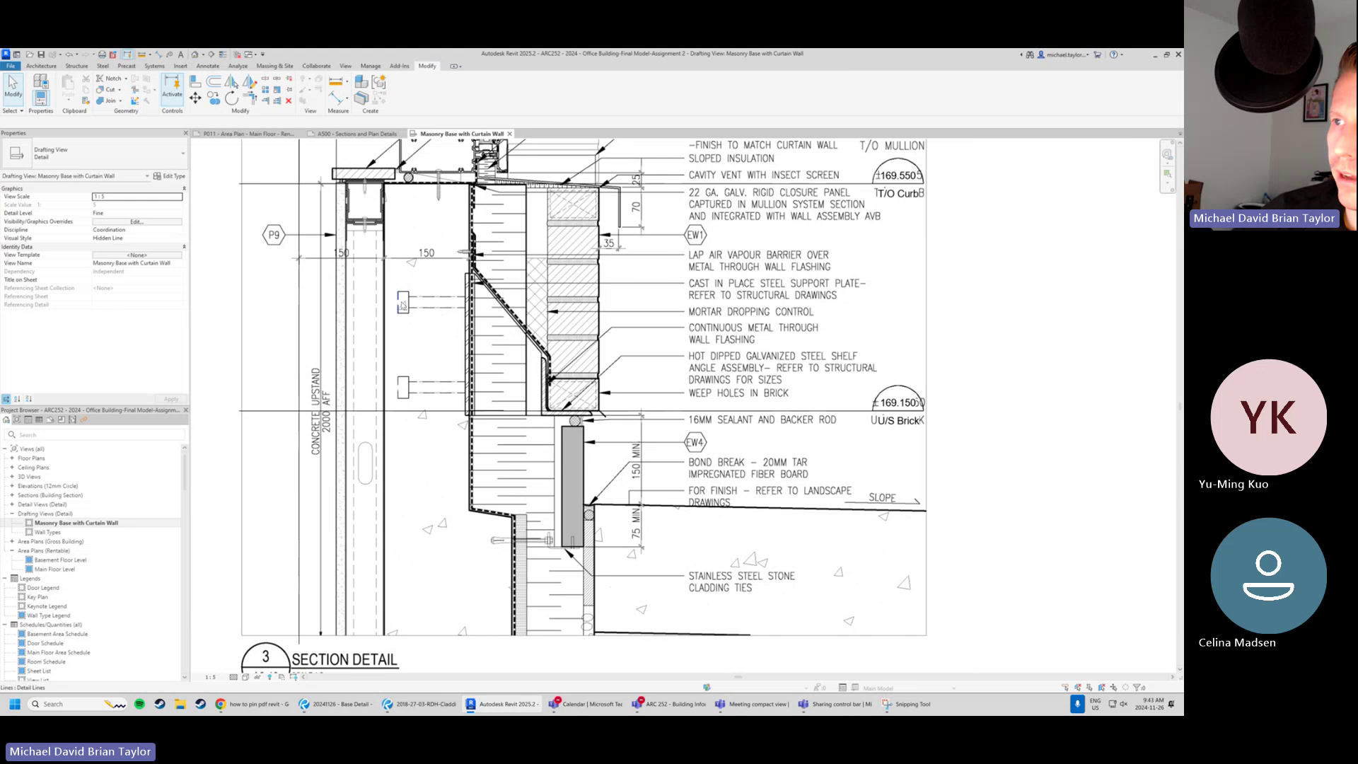
pyautogui.scroll(2, 463, 222)
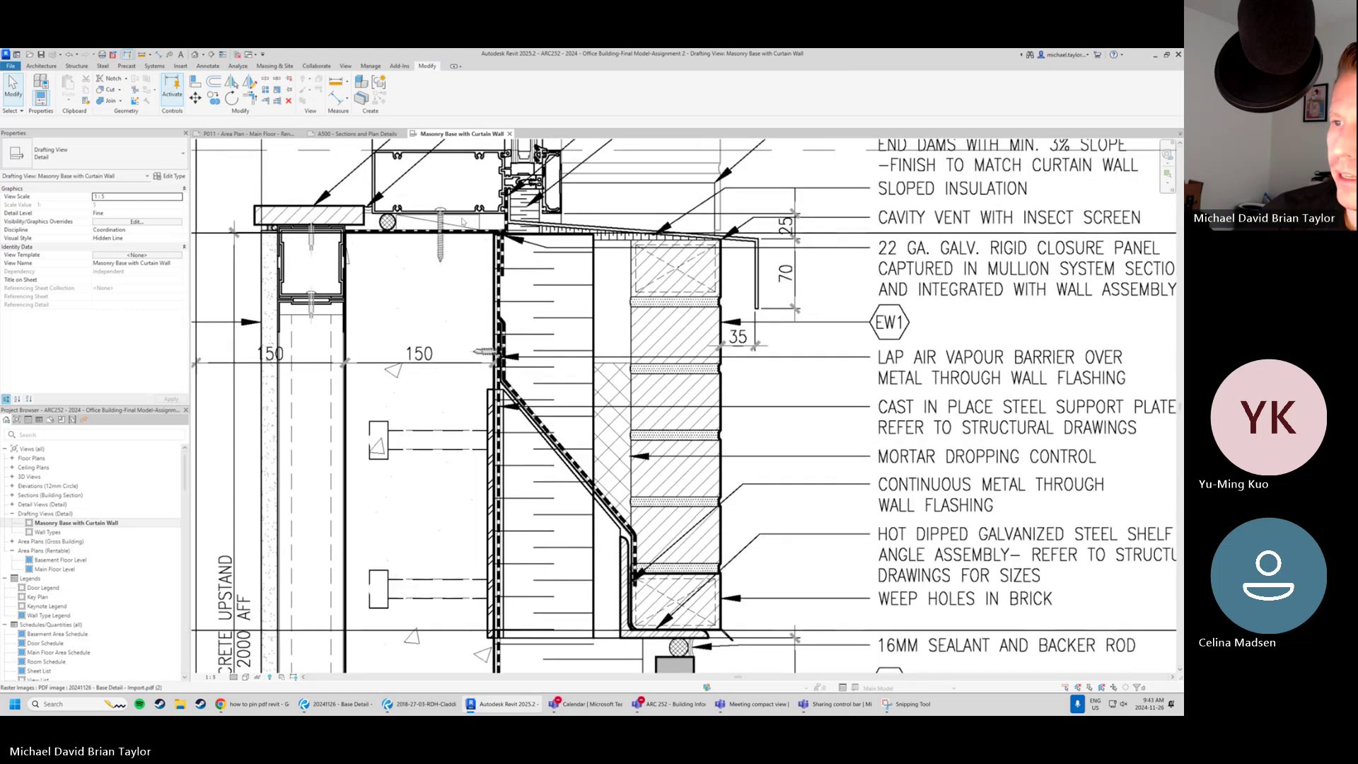
pyautogui.scroll(-3, 463, 221)
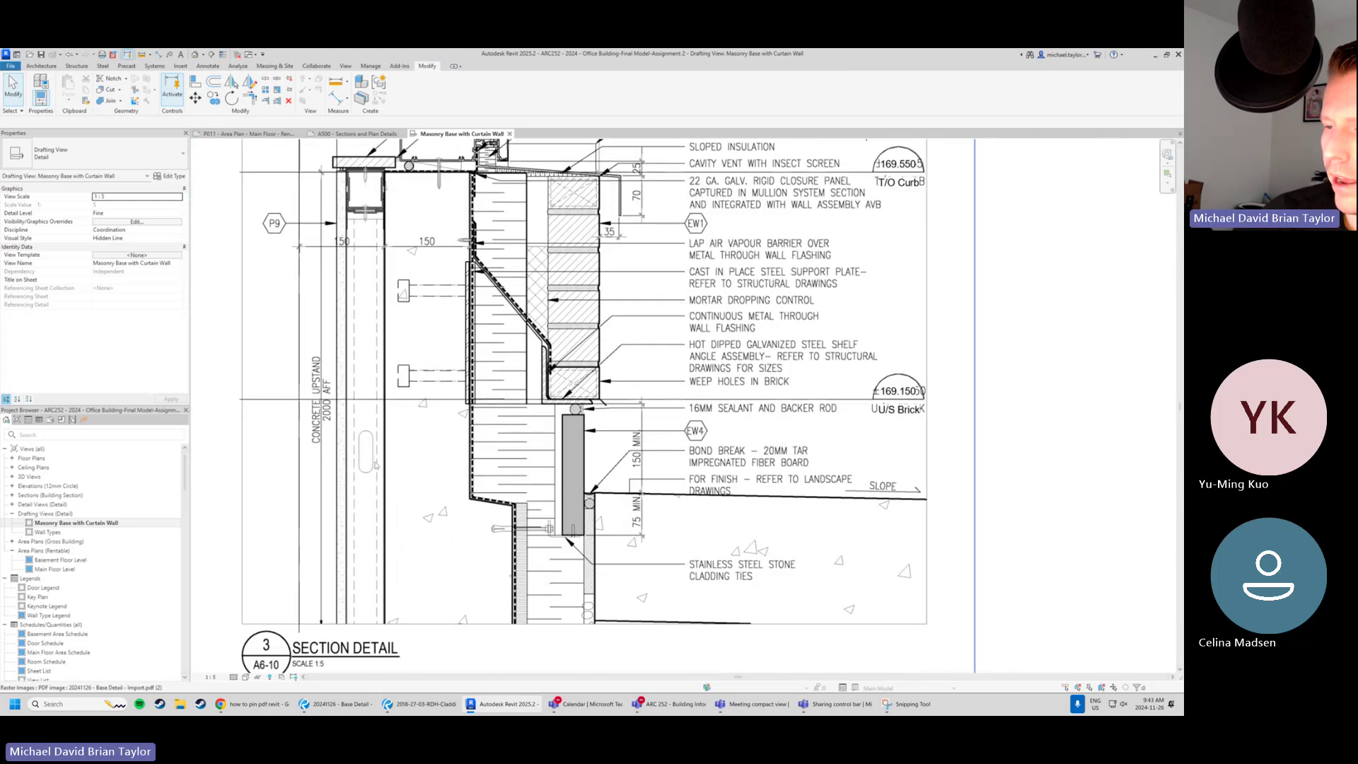
pyautogui.click(270, 677)
pyautogui.click(387, 405)
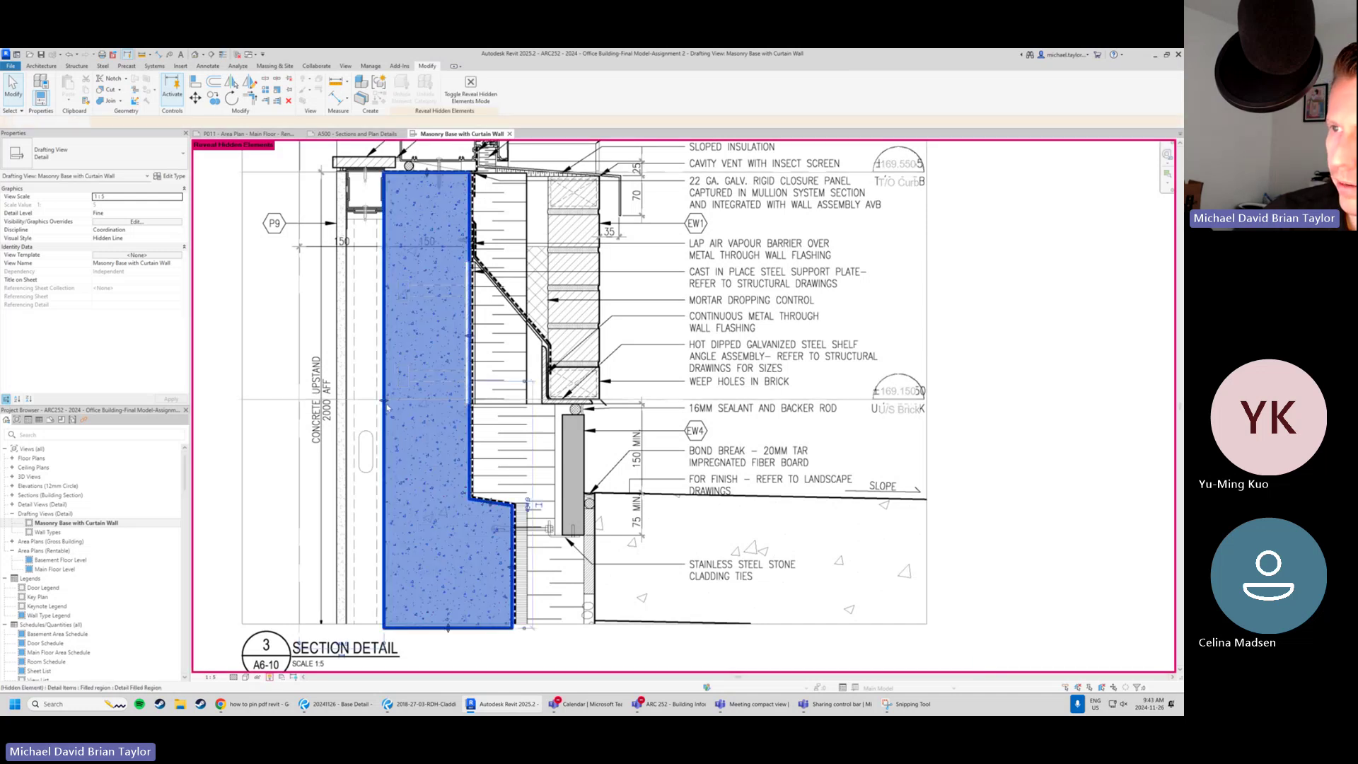
pyautogui.rightClick(388, 406)
pyautogui.moveTo(467, 461)
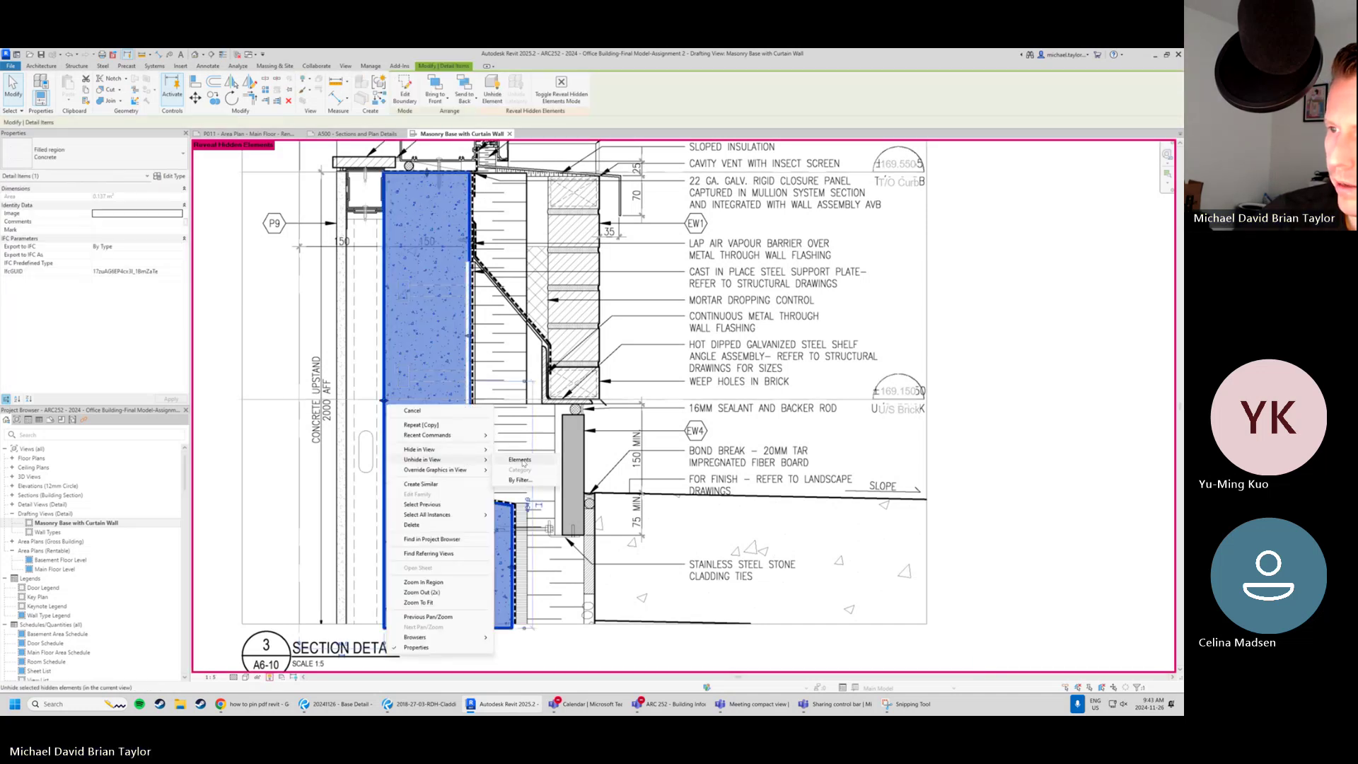
pyautogui.click(522, 460)
pyautogui.click(271, 677)
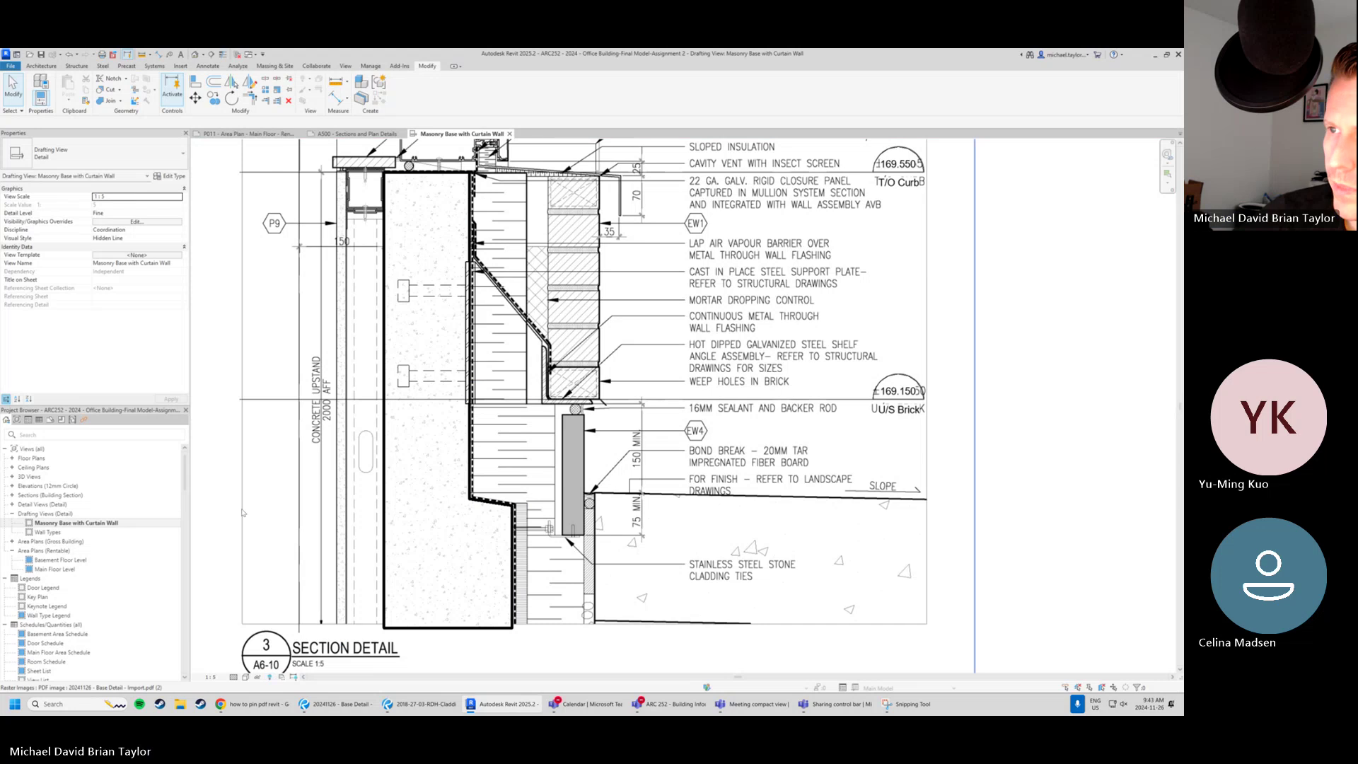
# Hide the imported PDF image in the view so only the drafted elements show.
pyautogui.scroll(-2, 478, 340)
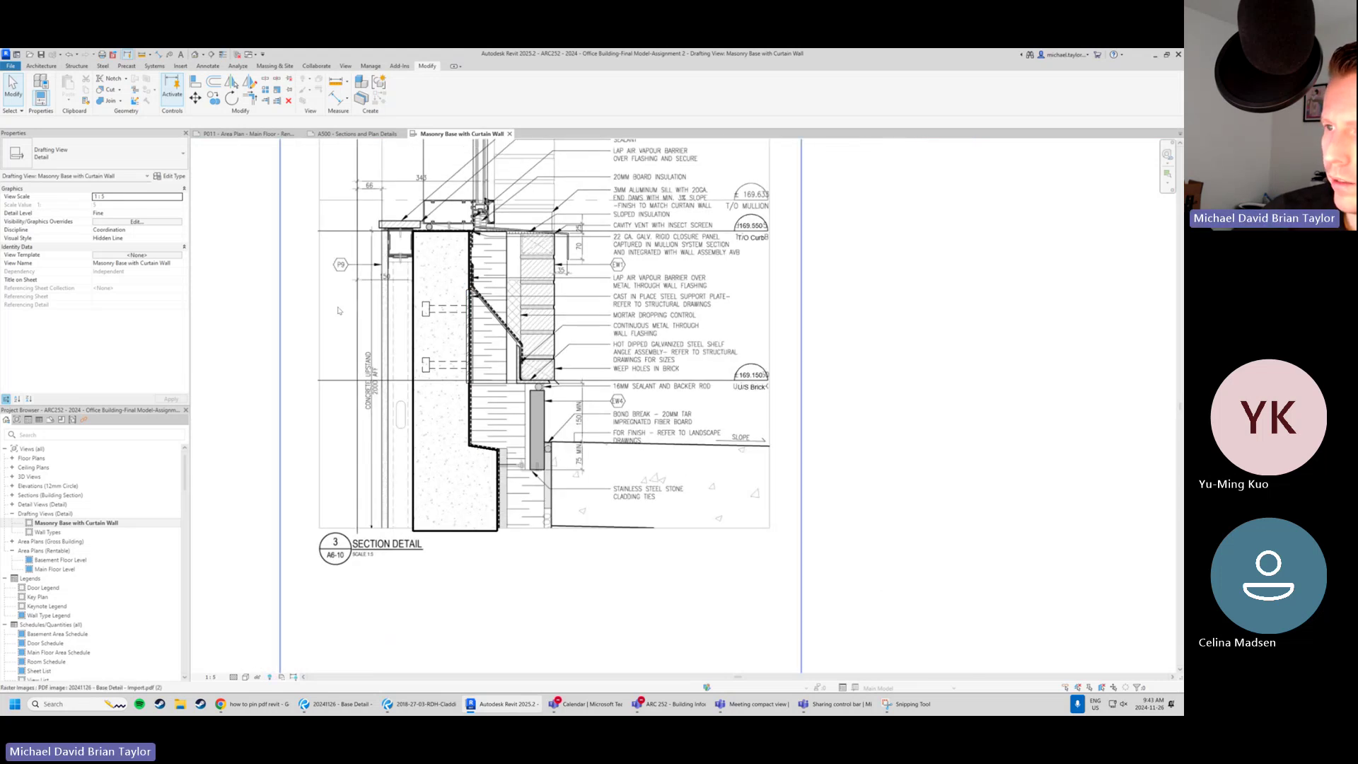
pyautogui.scroll(2, 479, 336)
pyautogui.rightClick(628, 305)
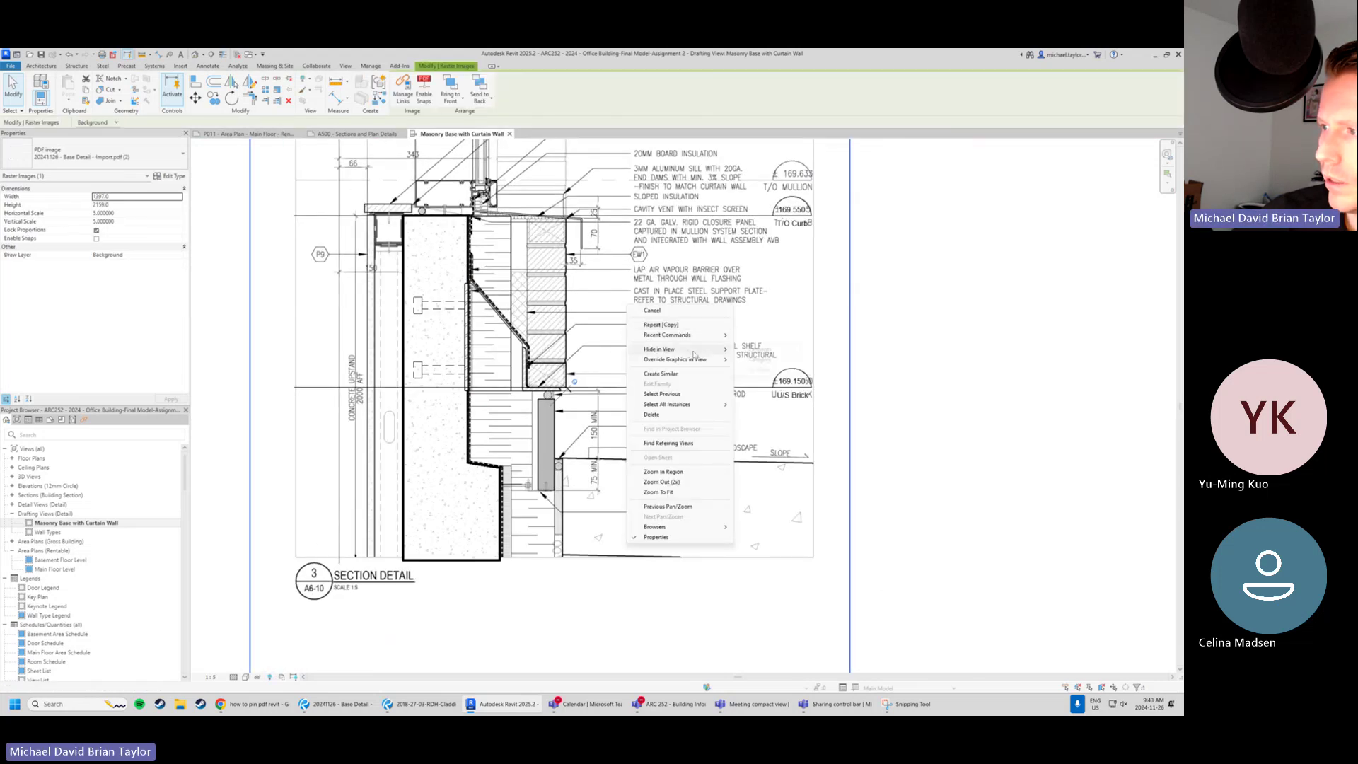
pyautogui.click(748, 349)
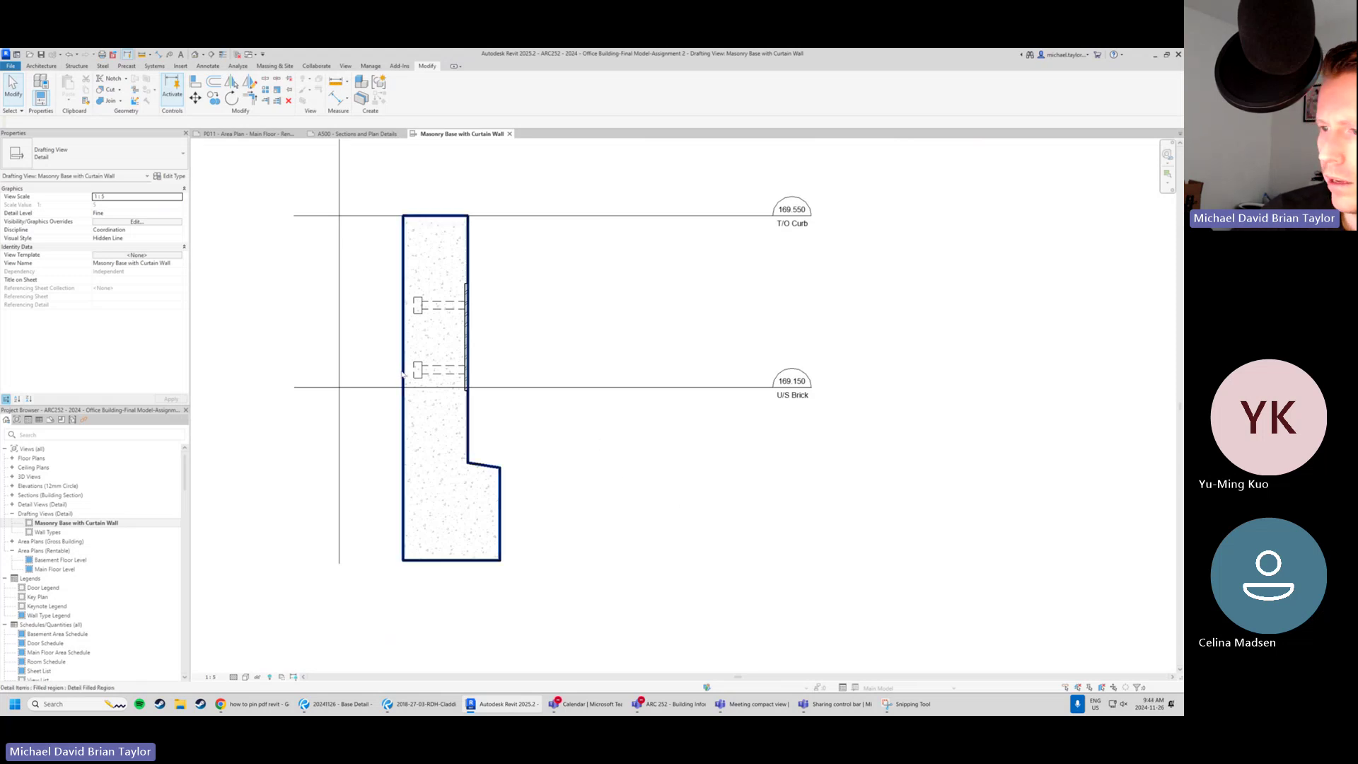
# Bring the concrete filled region to the front, over the steel plate and anchor lines.
pyautogui.click(464, 349)
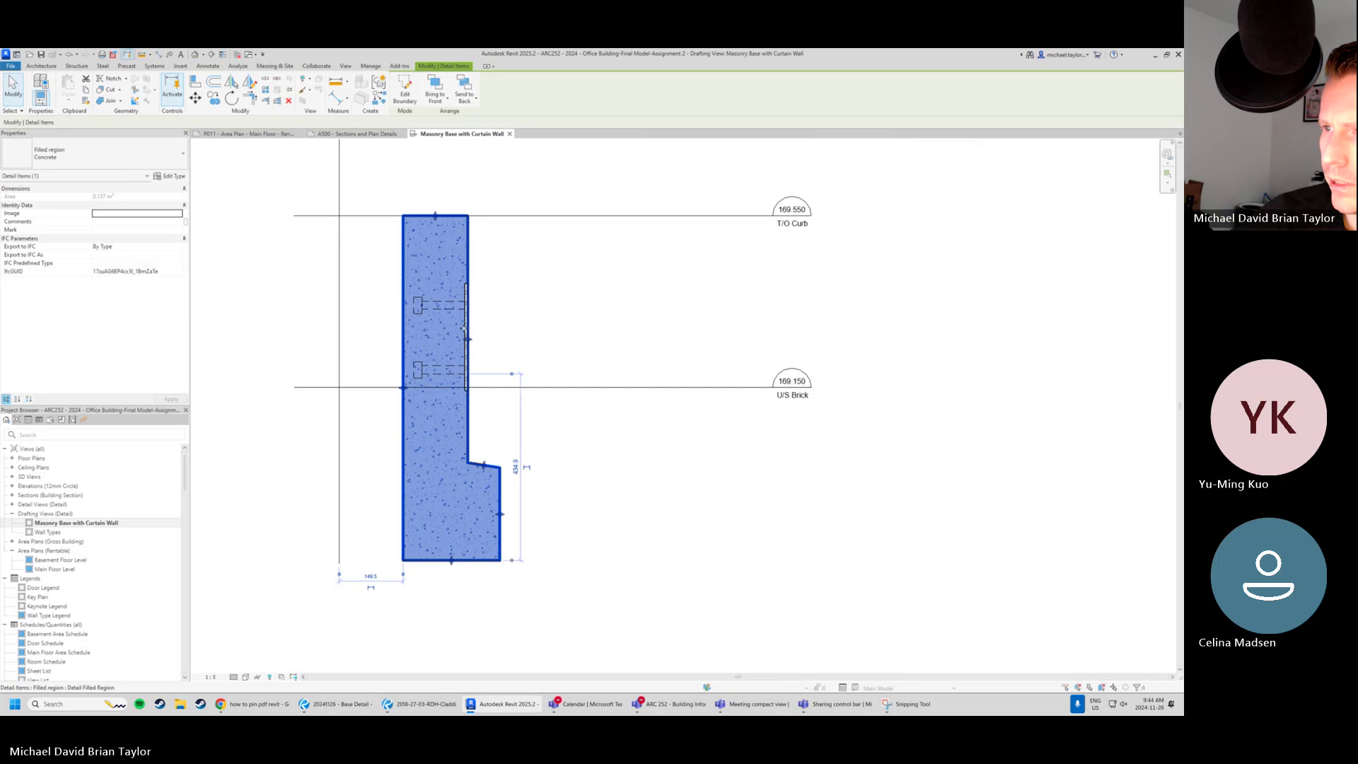
pyautogui.press('Escape')
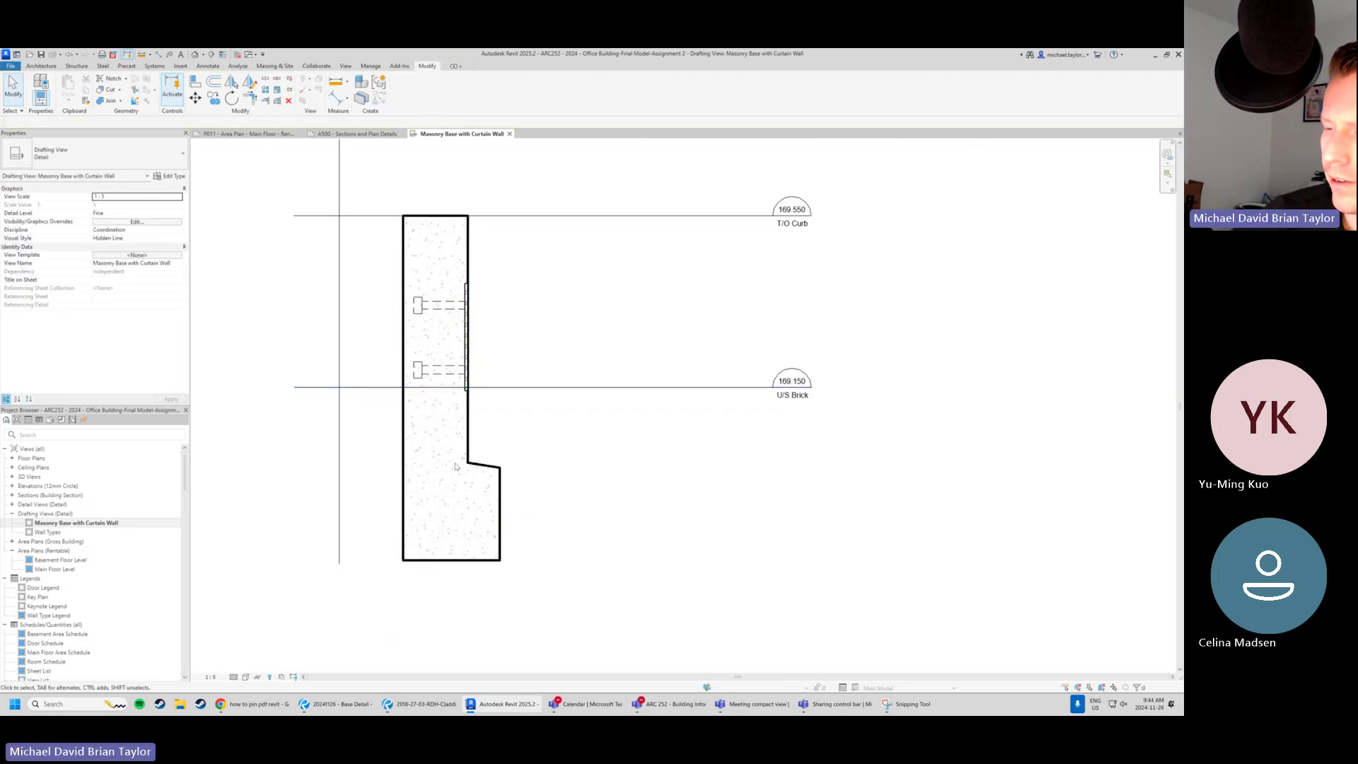
pyautogui.click(468, 433)
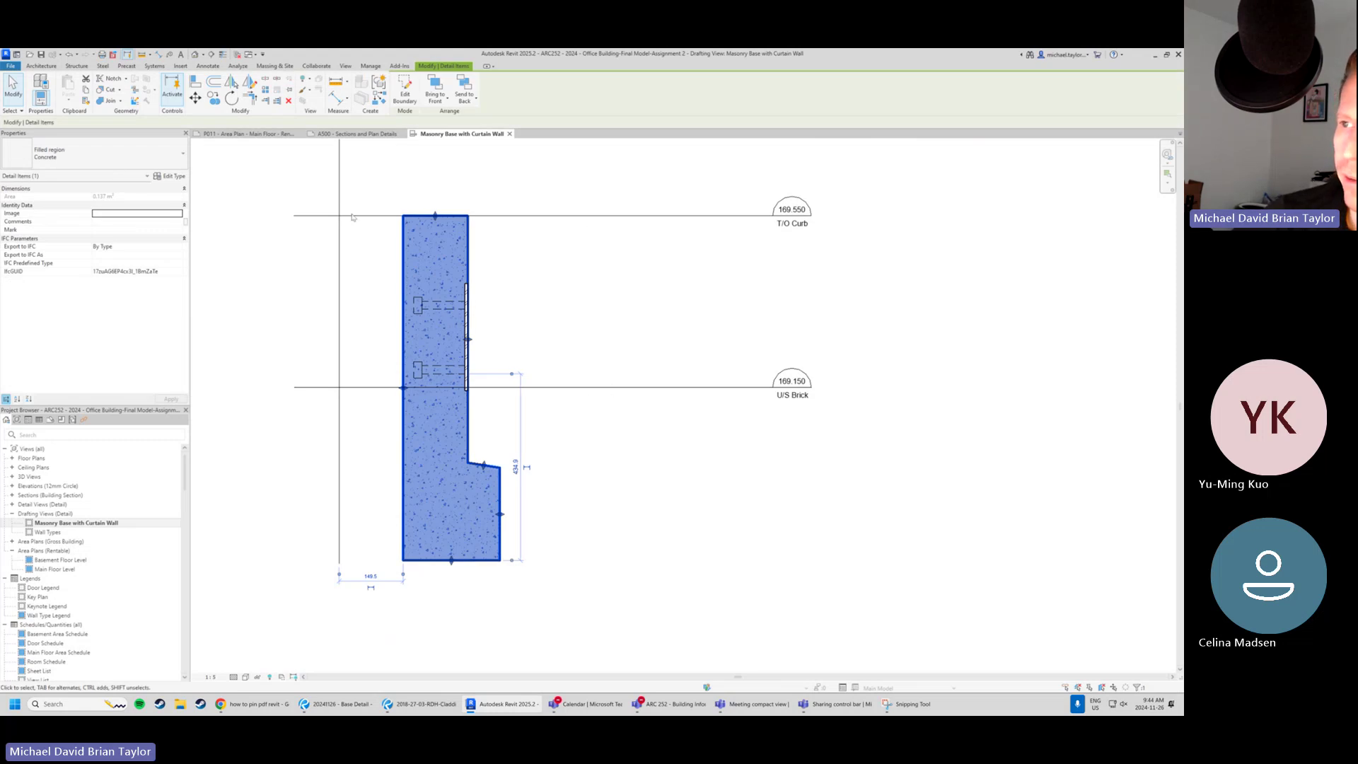
pyautogui.click(526, 333)
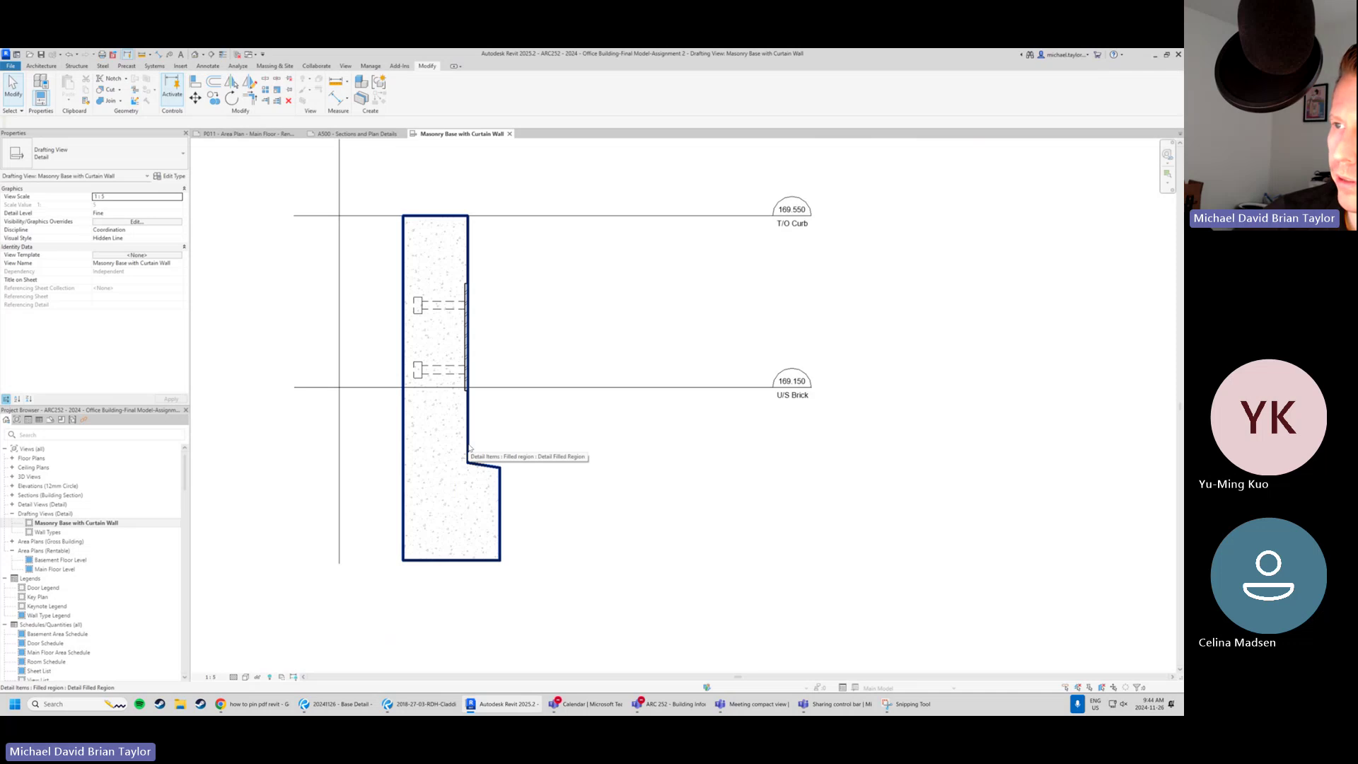
pyautogui.click(468, 447)
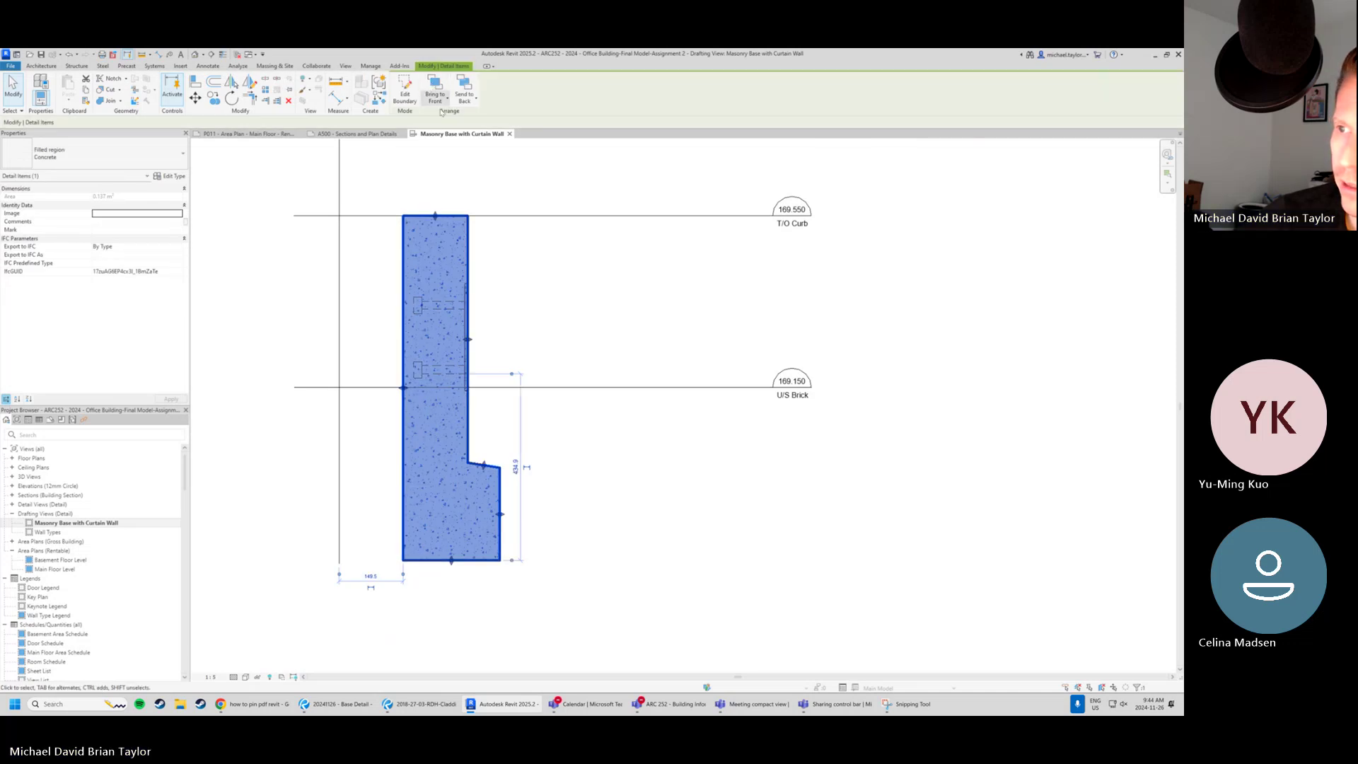
pyautogui.click(702, 542)
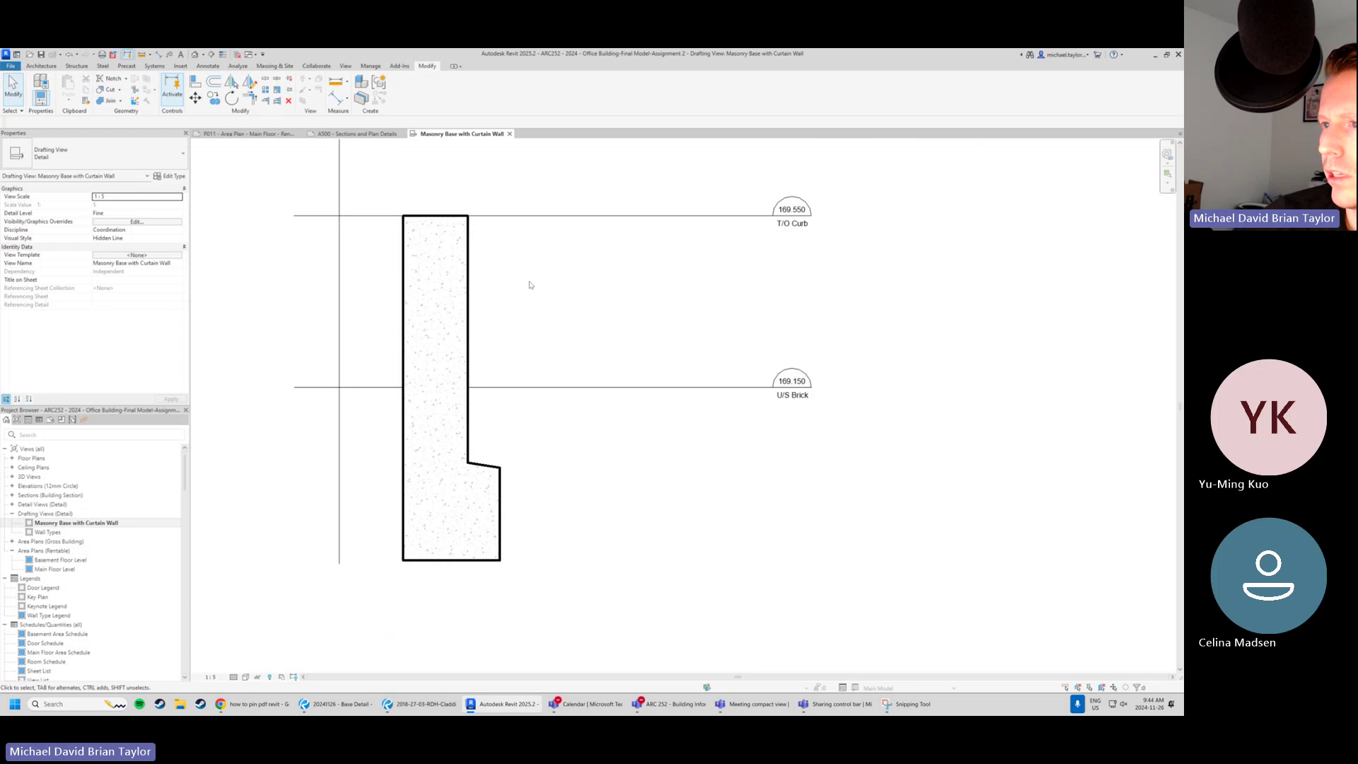
# Send the concrete filled region to the back, behind the steel plate and both anchors.
pyautogui.click(485, 467)
pyautogui.click(530, 342)
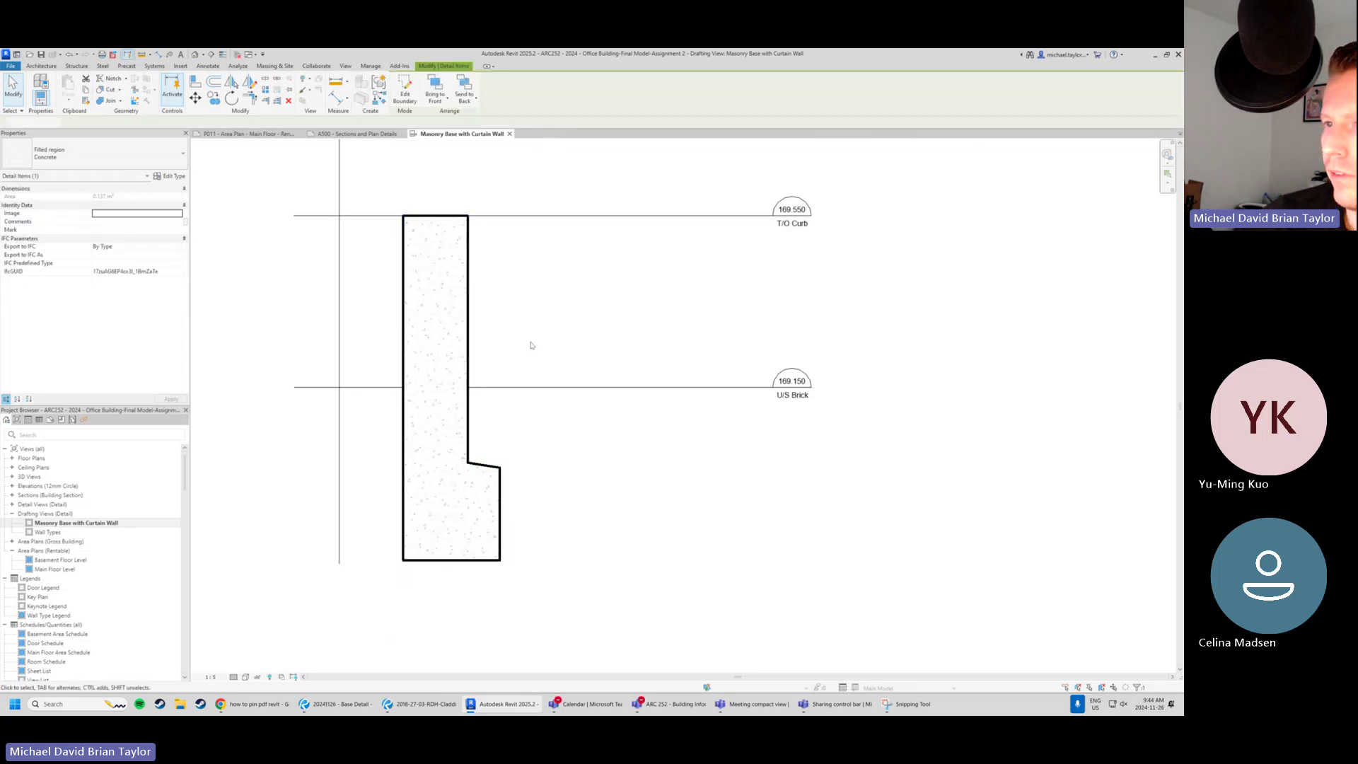
pyautogui.moveTo(370, 242); pyautogui.dragTo(610, 549)
pyautogui.click(518, 423)
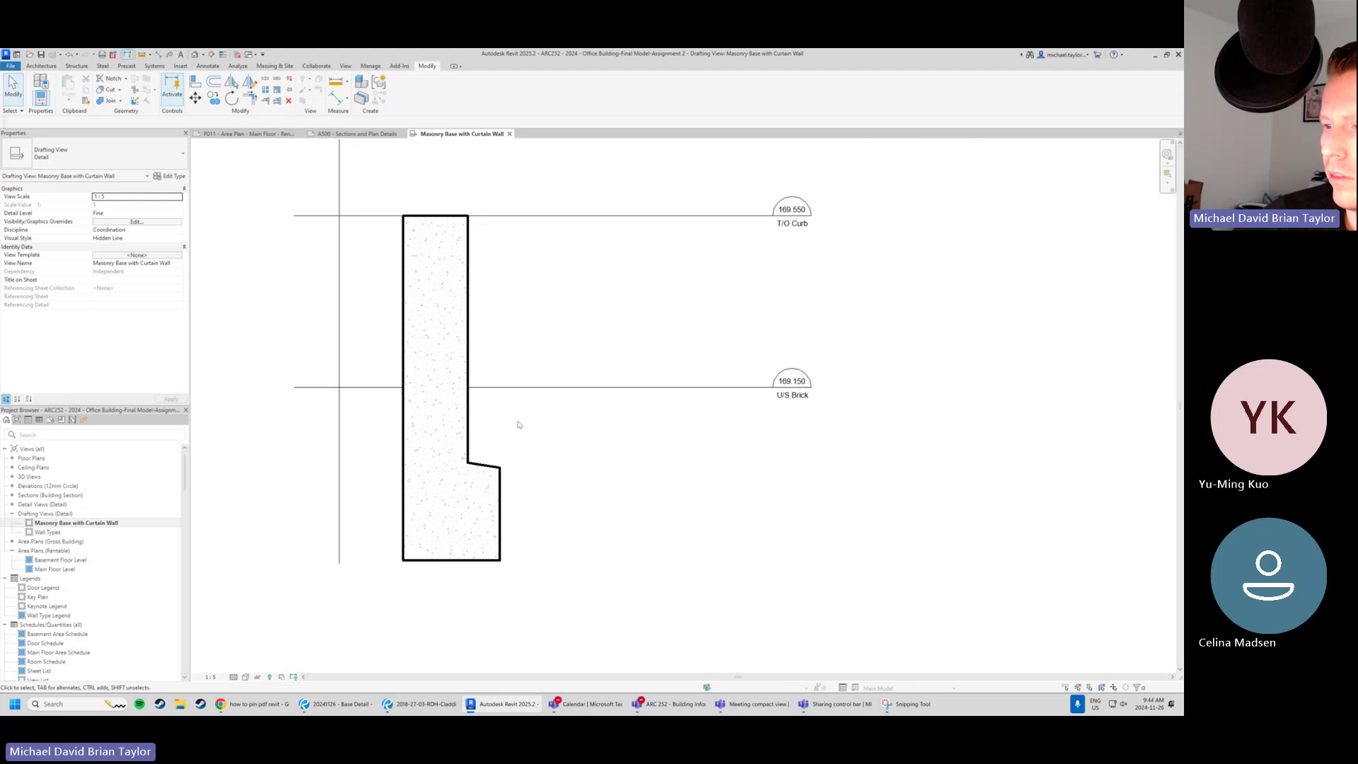
pyautogui.click(485, 466)
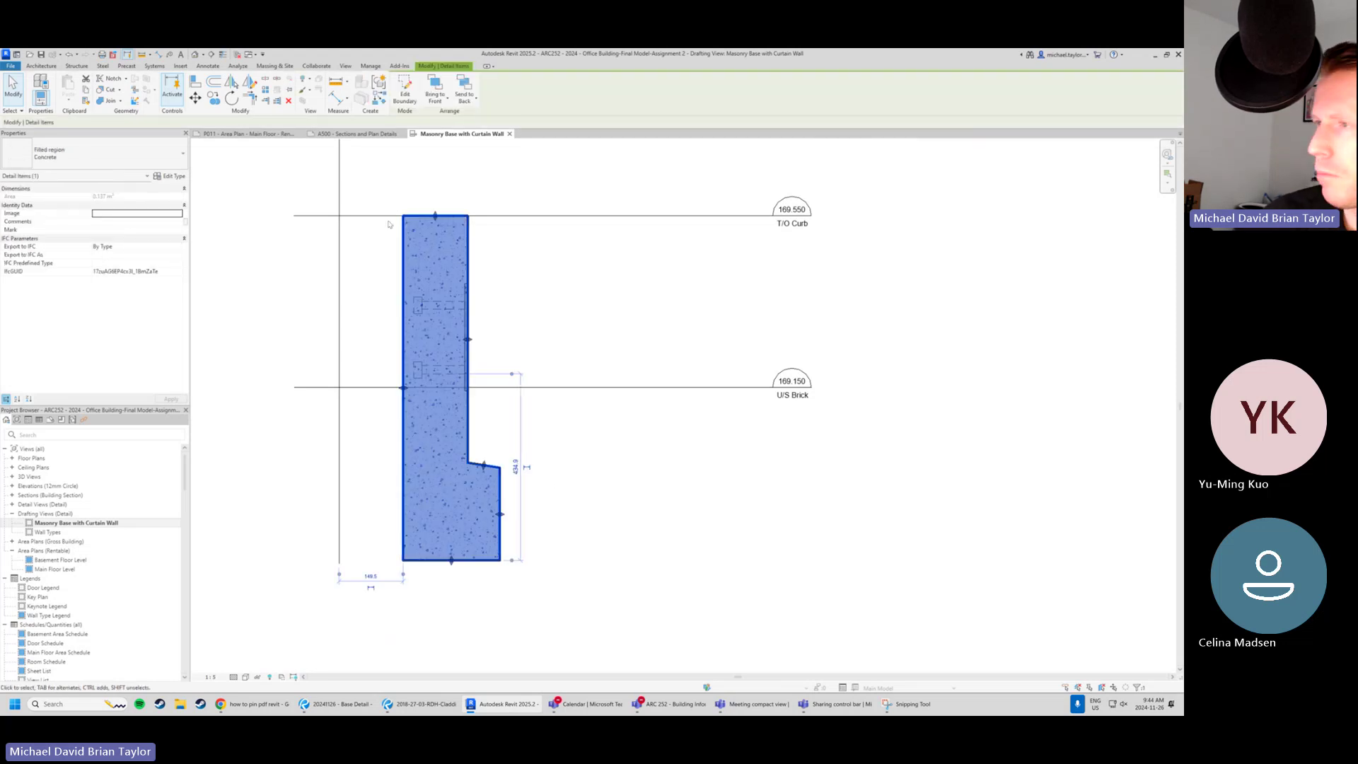
pyautogui.click(464, 95)
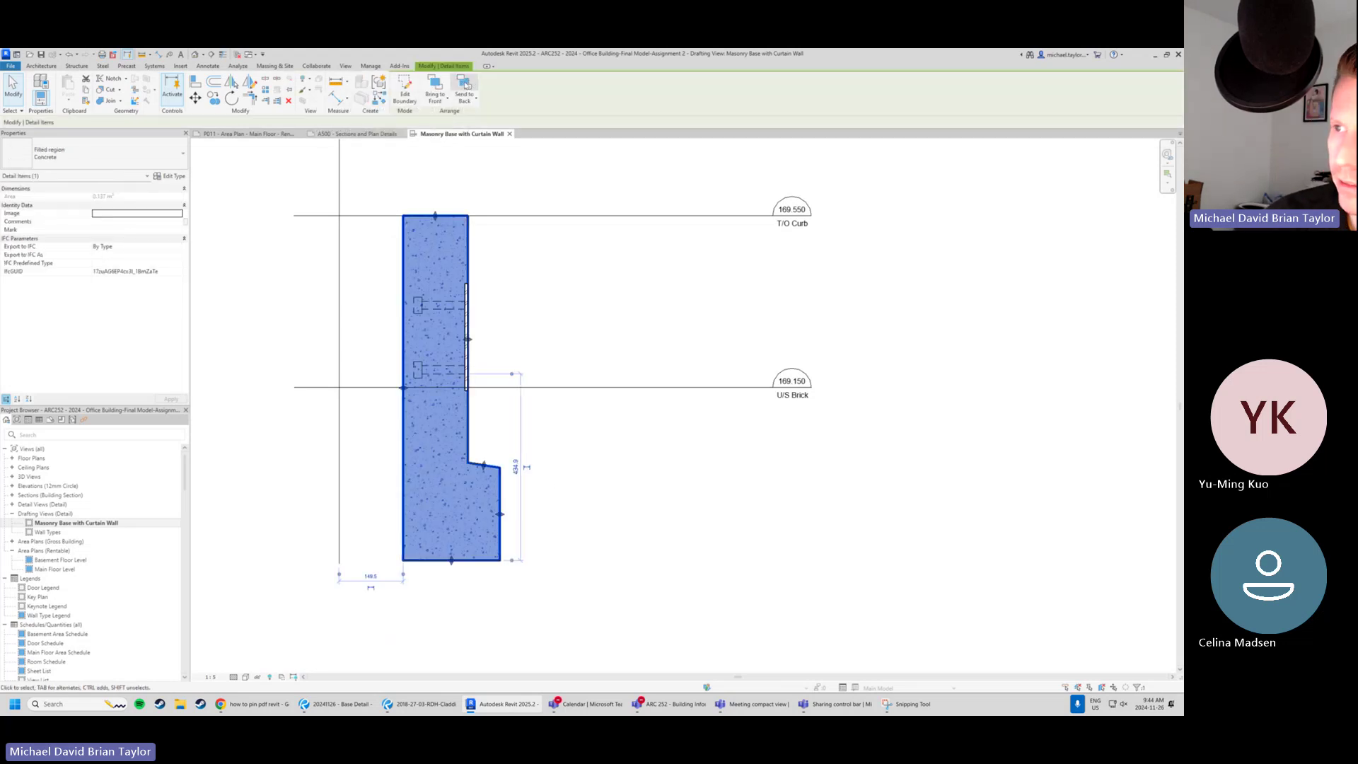
pyautogui.click(595, 440)
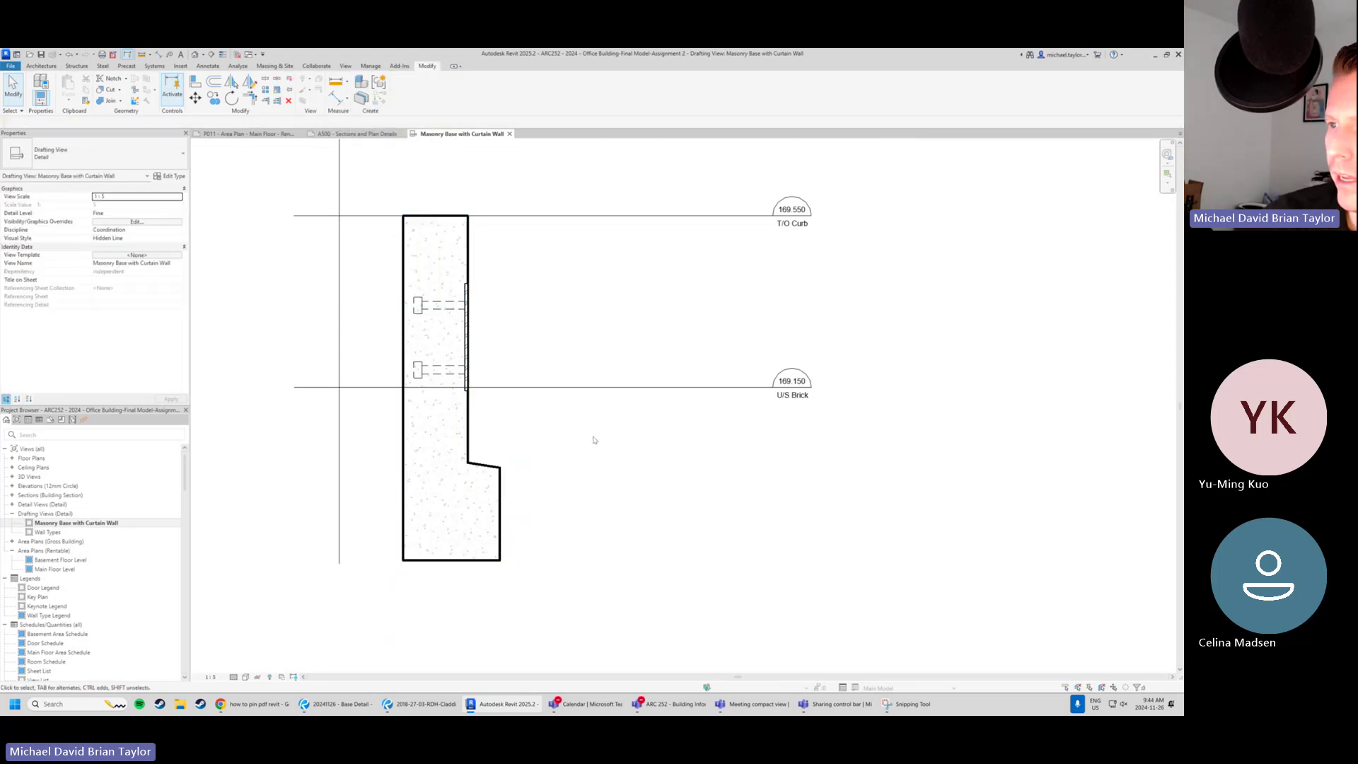
# Bring the concrete region to the front once more, and return it to the back behind the plate and anchors.
pyautogui.click(471, 247)
pyautogui.click(434, 86)
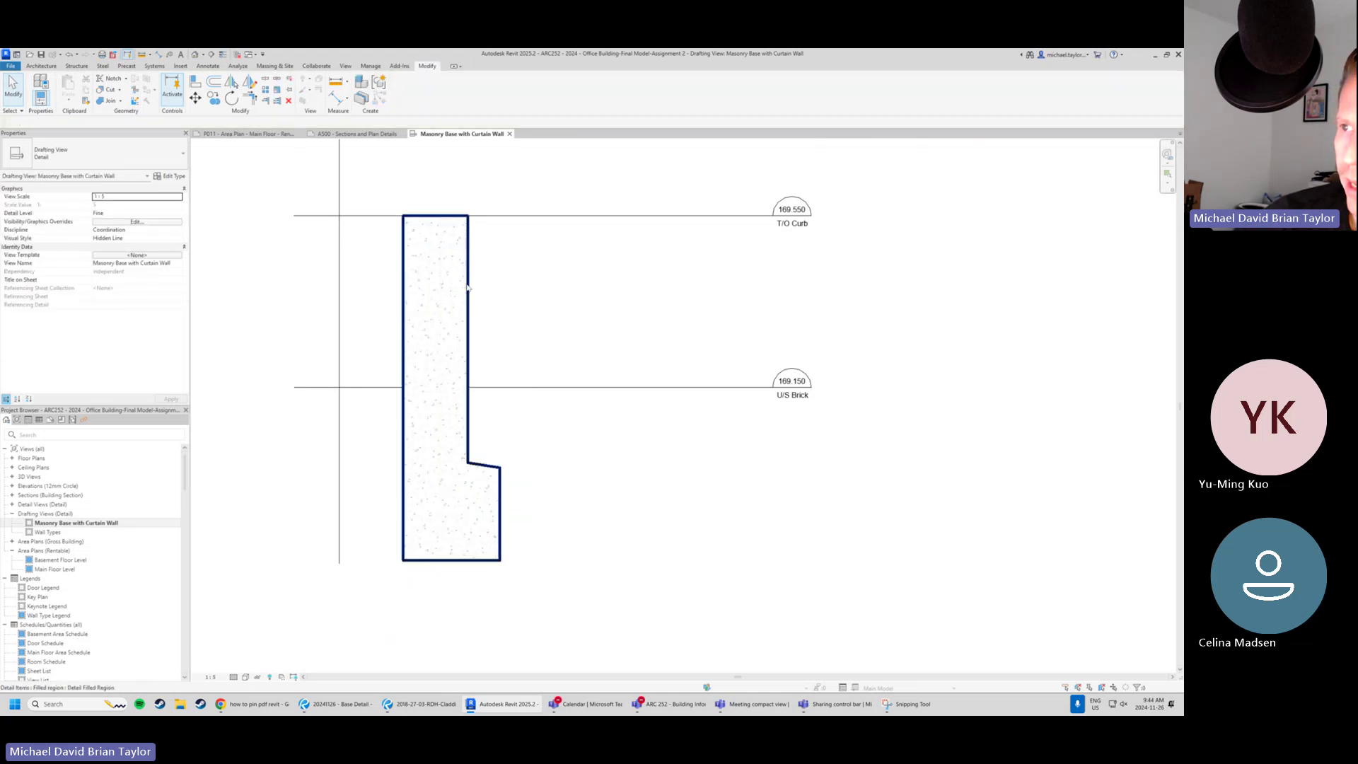
pyautogui.click(461, 188)
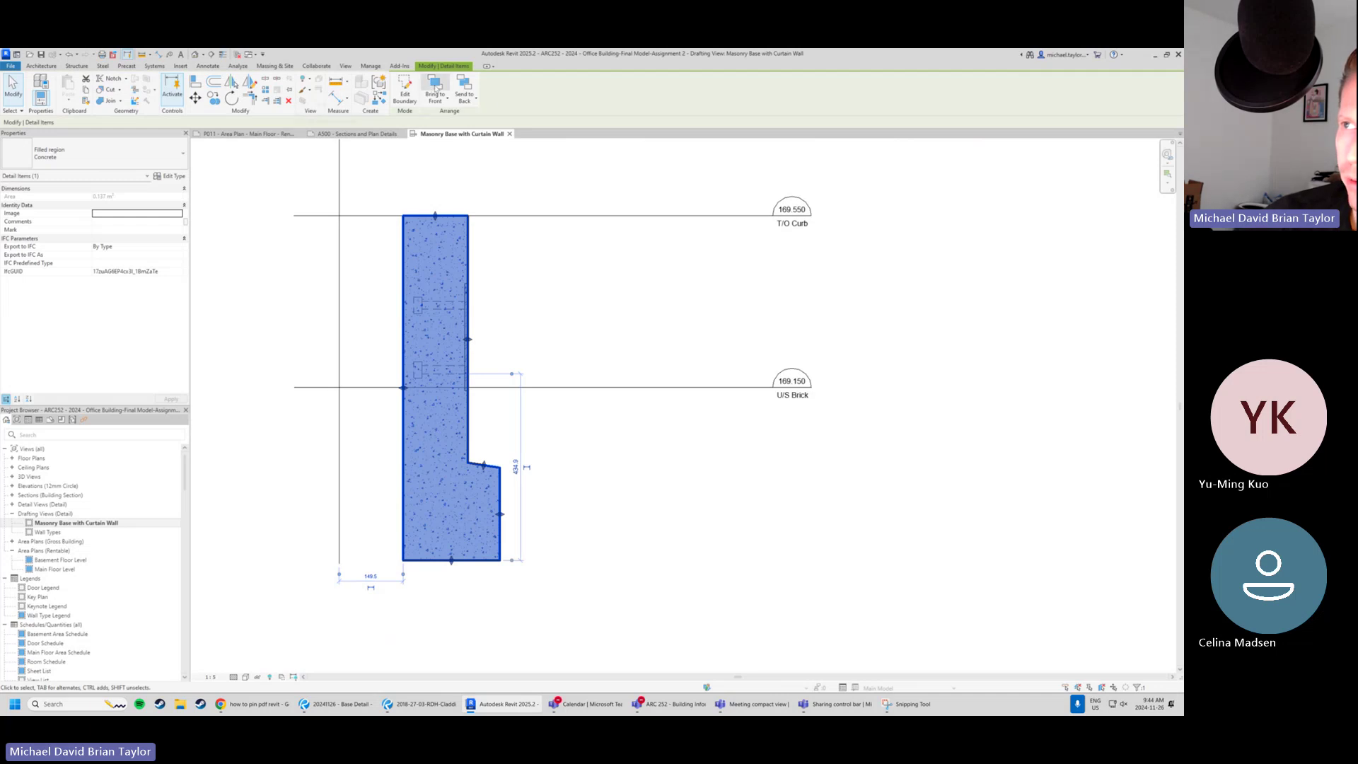
pyautogui.click(464, 85)
pyautogui.click(558, 353)
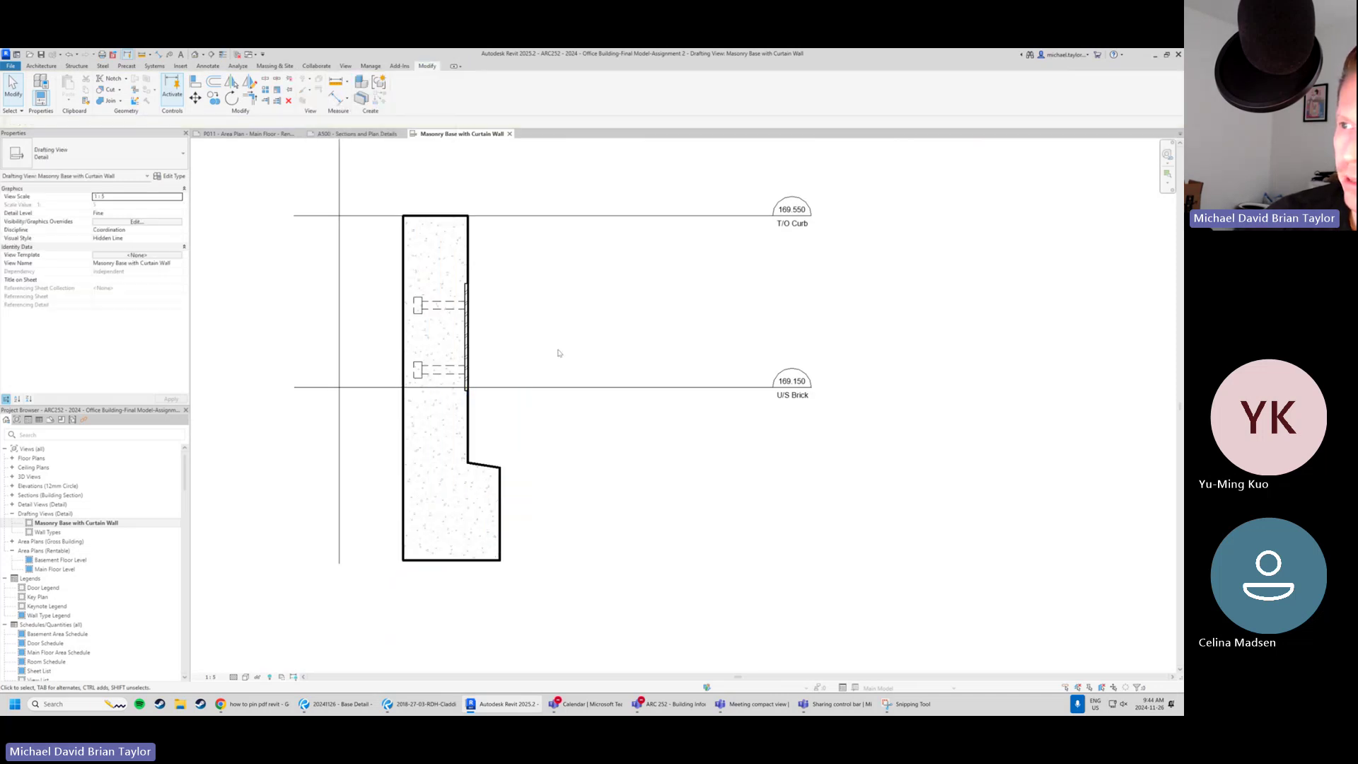
# Reveal the view's hidden elements and unhide the imported PDF base detail image.
pyautogui.moveTo(490, 283); pyautogui.dragTo(479, 294, button='middle')
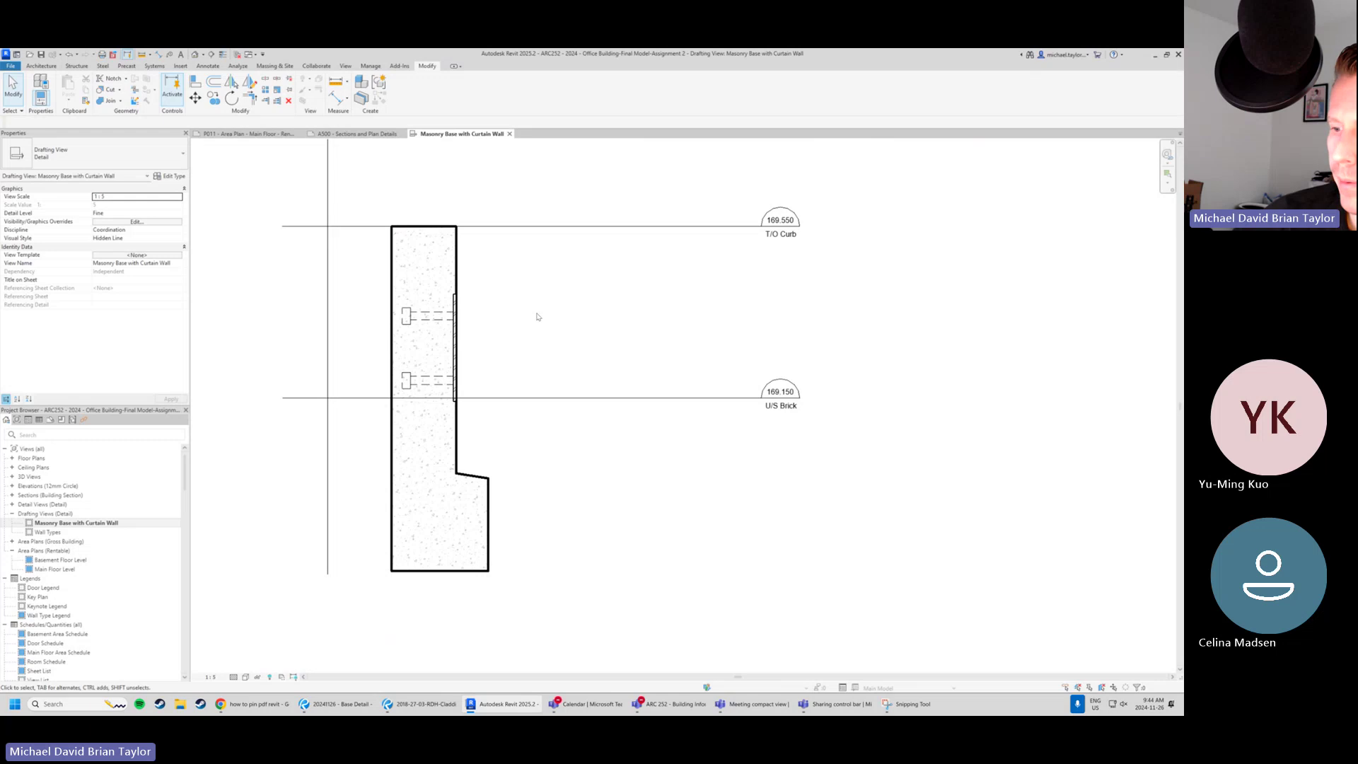
pyautogui.click(271, 678)
pyautogui.click(796, 516)
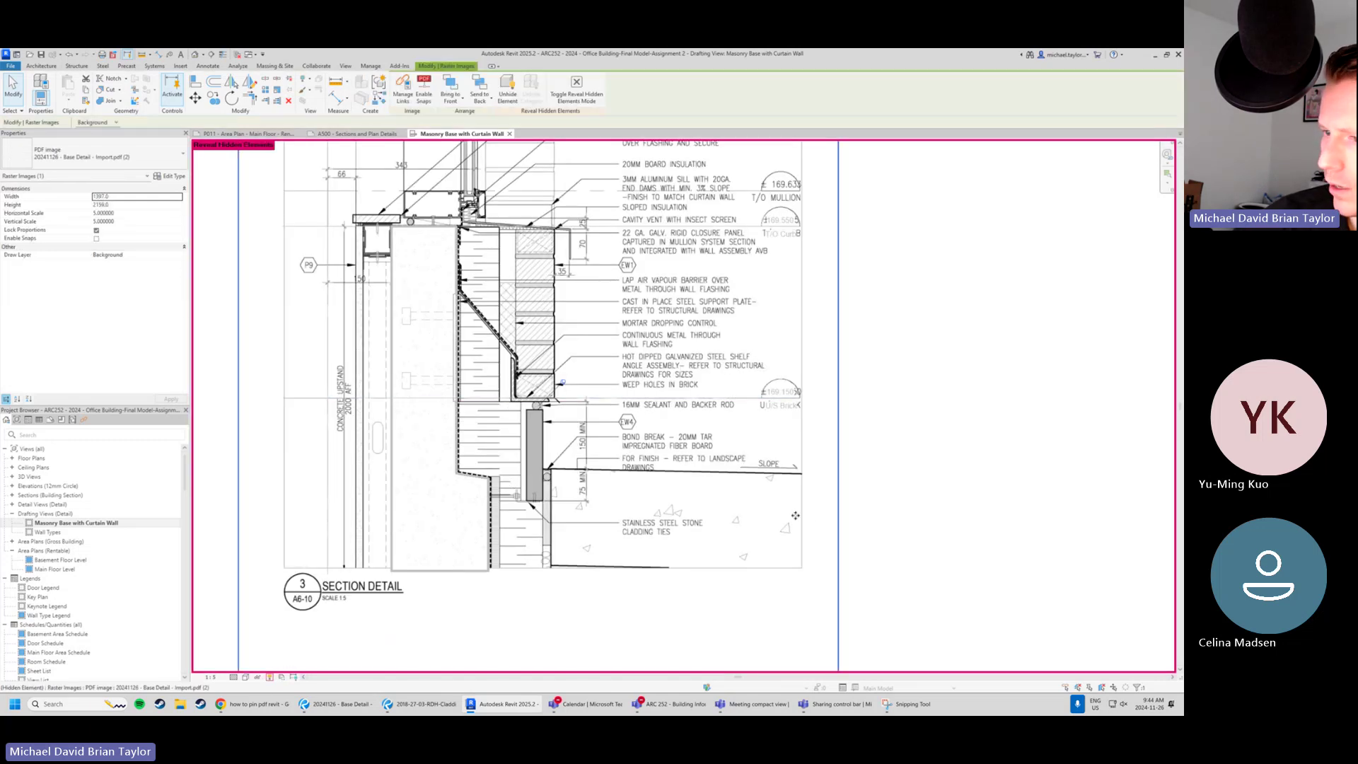
pyautogui.rightClick(286, 481)
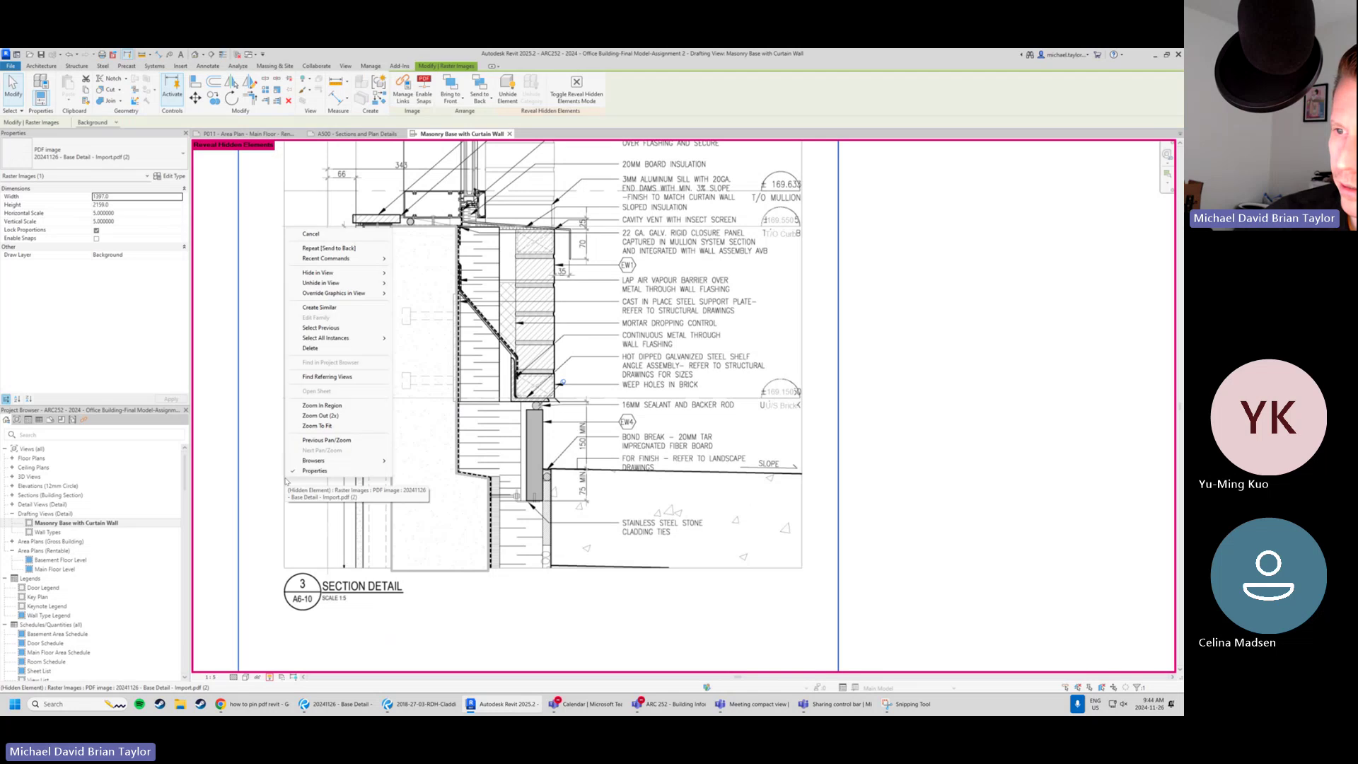
pyautogui.moveTo(354, 283)
pyautogui.click(418, 283)
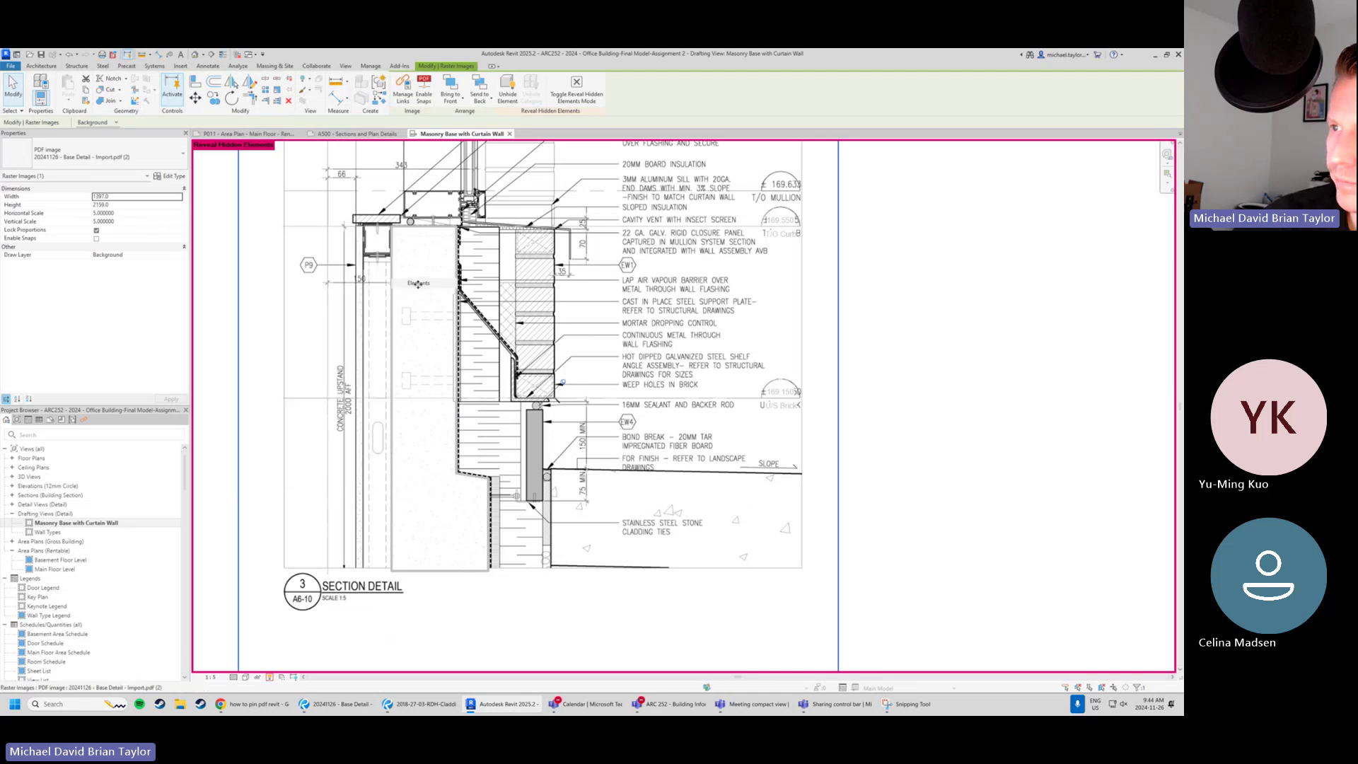
# Turn off the display of hidden elements and deselect the PDF image.
pyautogui.press('Escape')
pyautogui.scroll(-3, 481, 273)
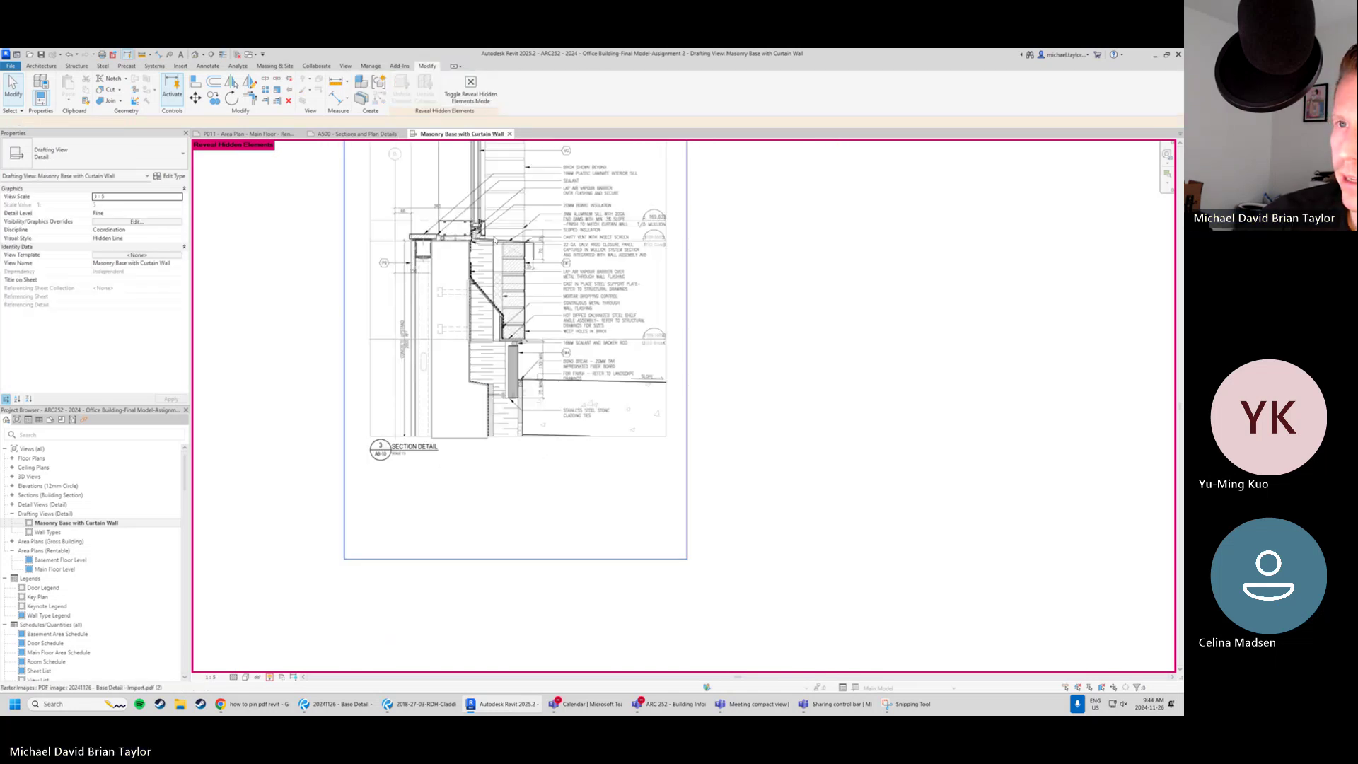
pyautogui.click(521, 468)
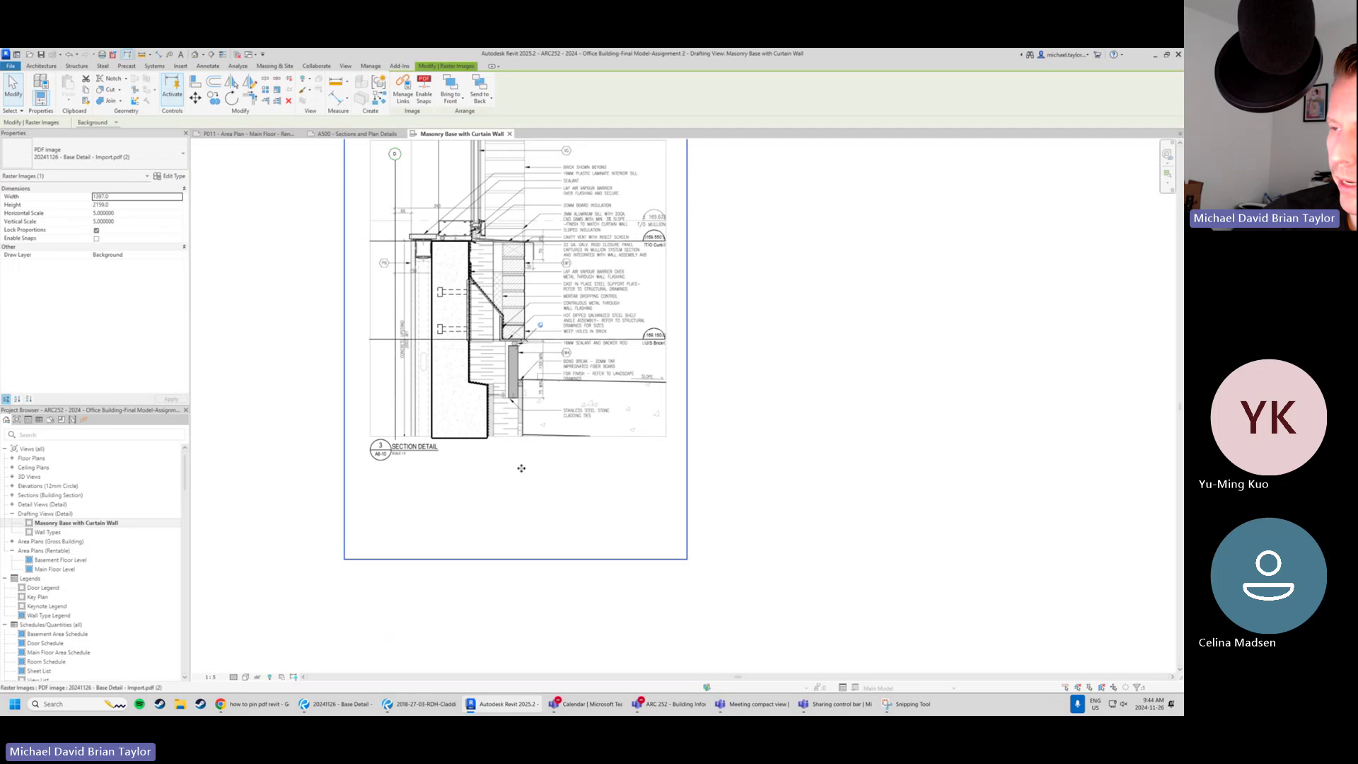
pyautogui.click(770, 422)
pyautogui.scroll(3, 496, 428)
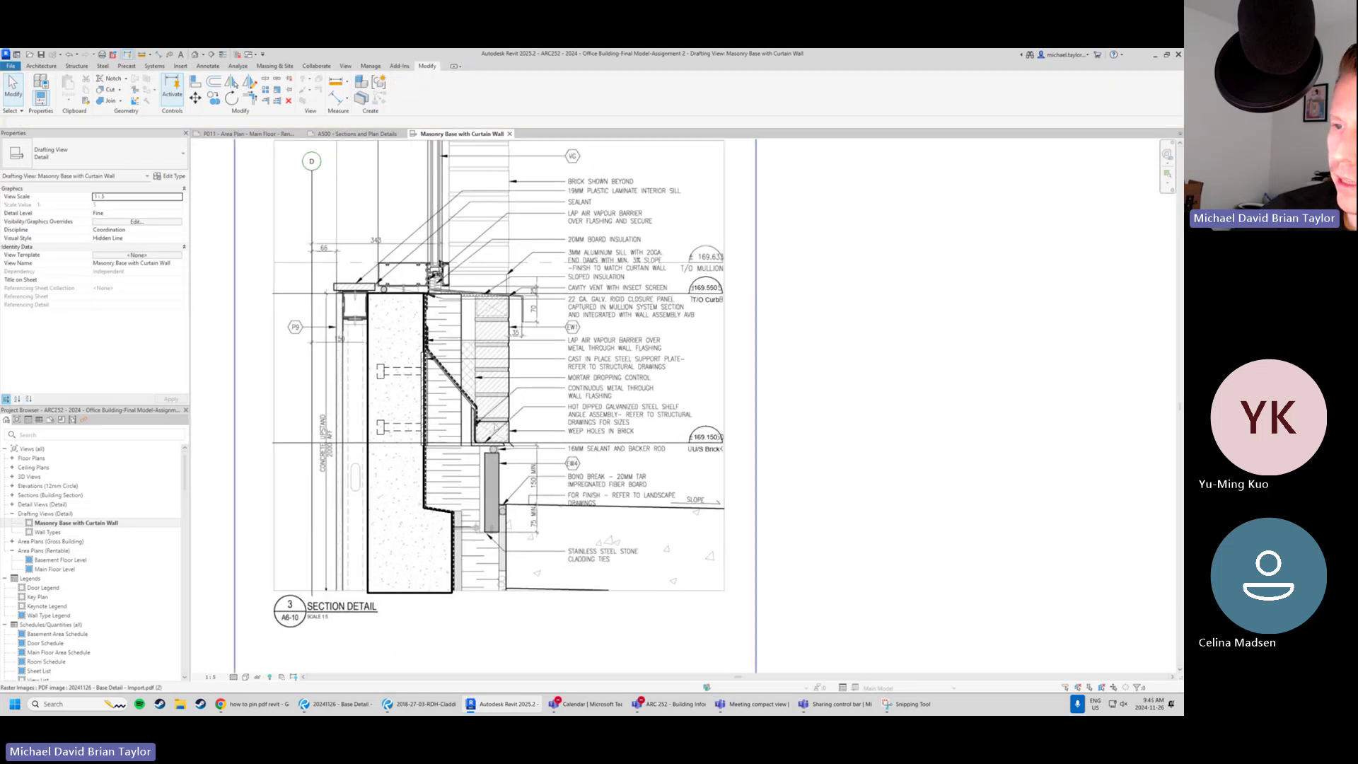
# Examine the air vapour barrier, support plate and through-wall flashing along the outer face of the concrete upstand.
pyautogui.scroll(2, 424, 467)
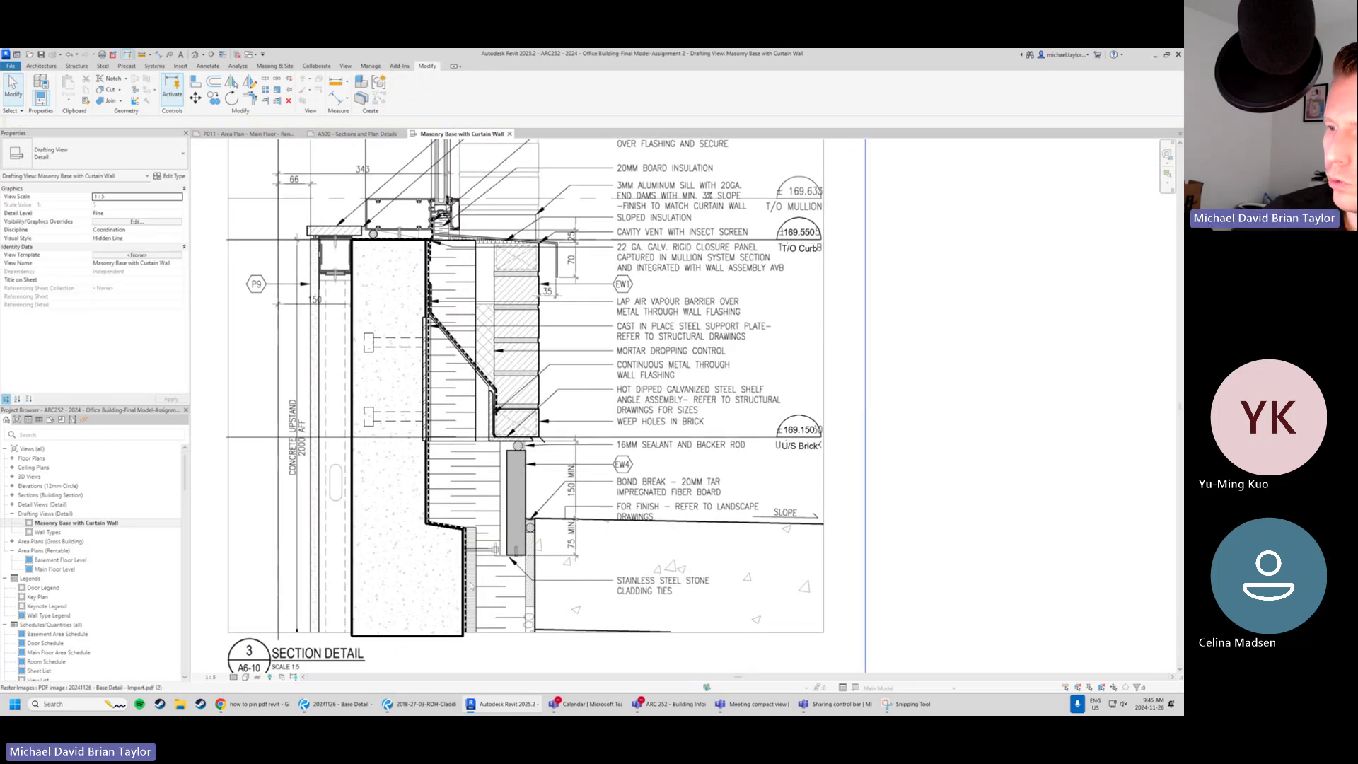
pyautogui.moveTo(385, 527); pyautogui.dragTo(337, 470, button='middle')
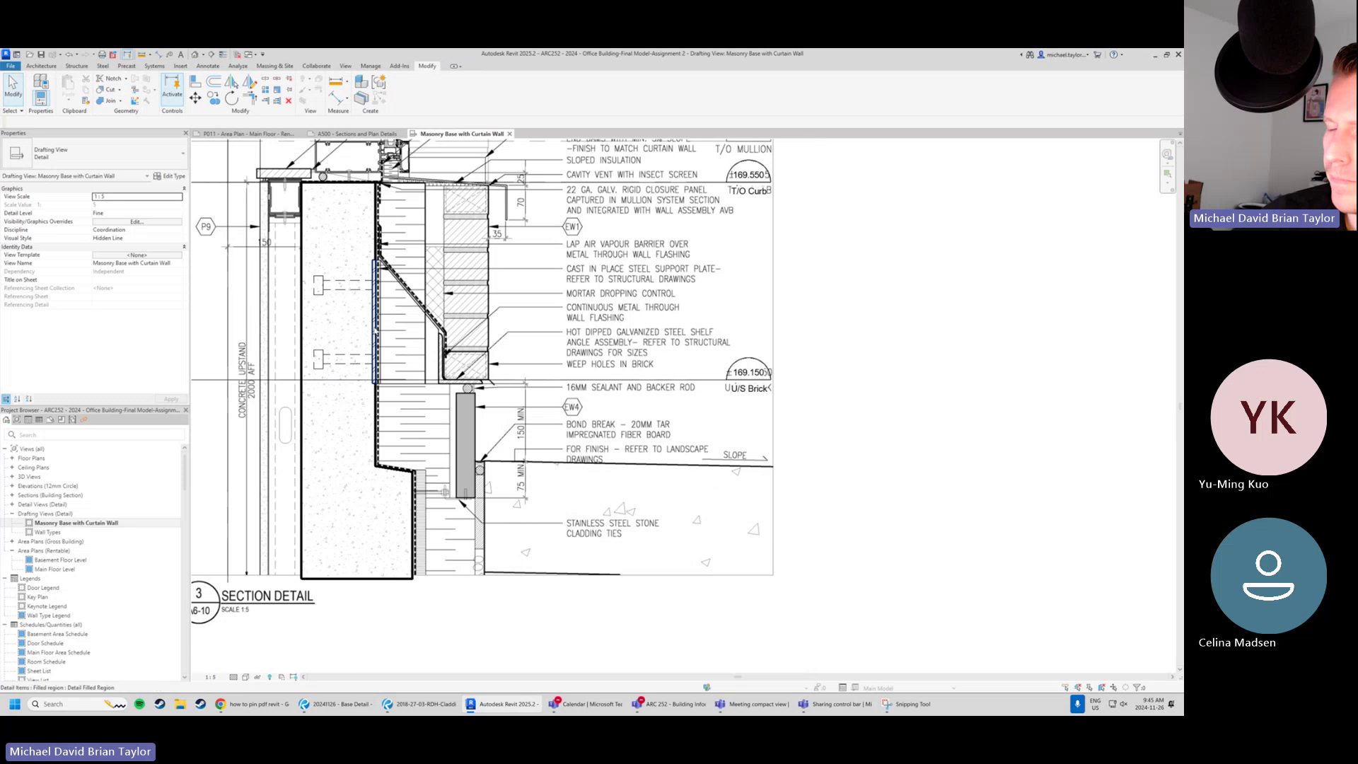
pyautogui.moveTo(383, 314); pyautogui.dragTo(398, 337, button='middle')
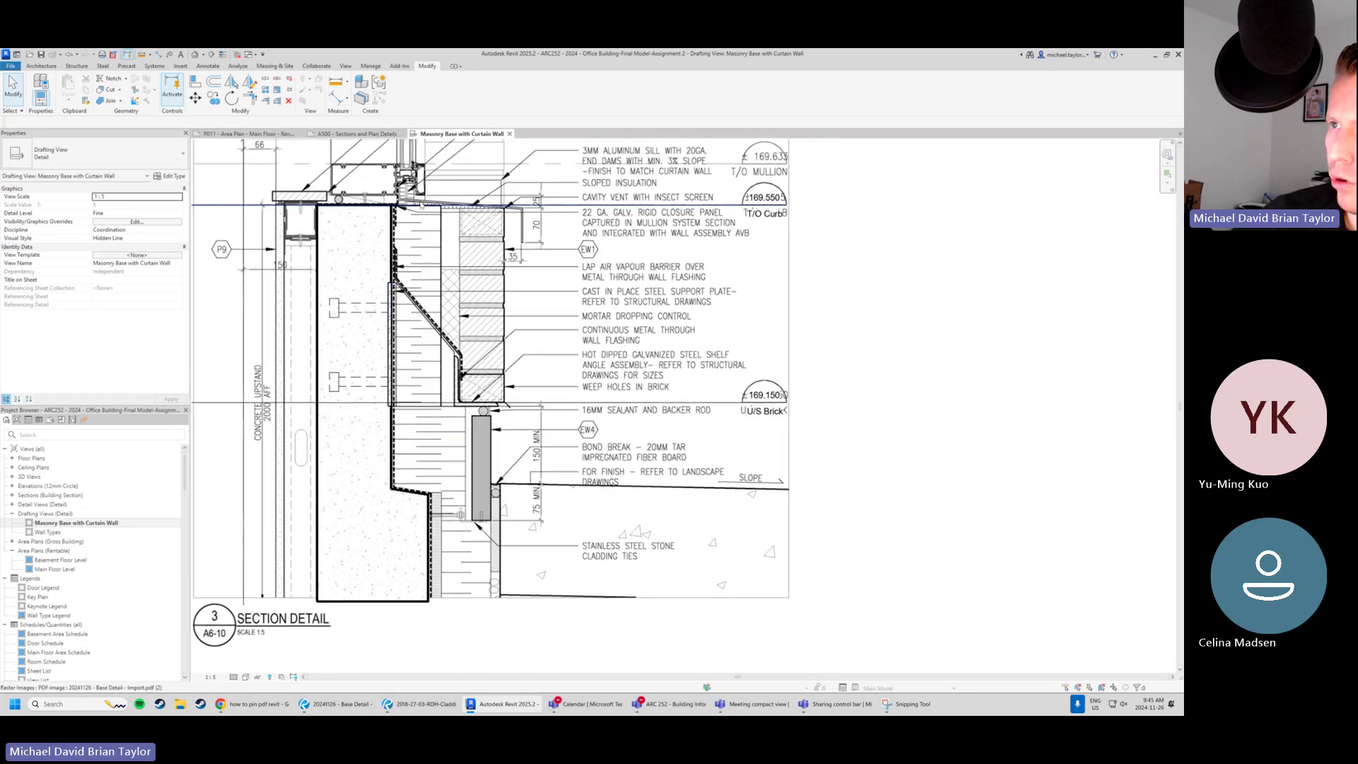
pyautogui.scroll(2, 423, 205)
pyautogui.moveTo(390, 481); pyautogui.dragTo(416, 452, button='middle')
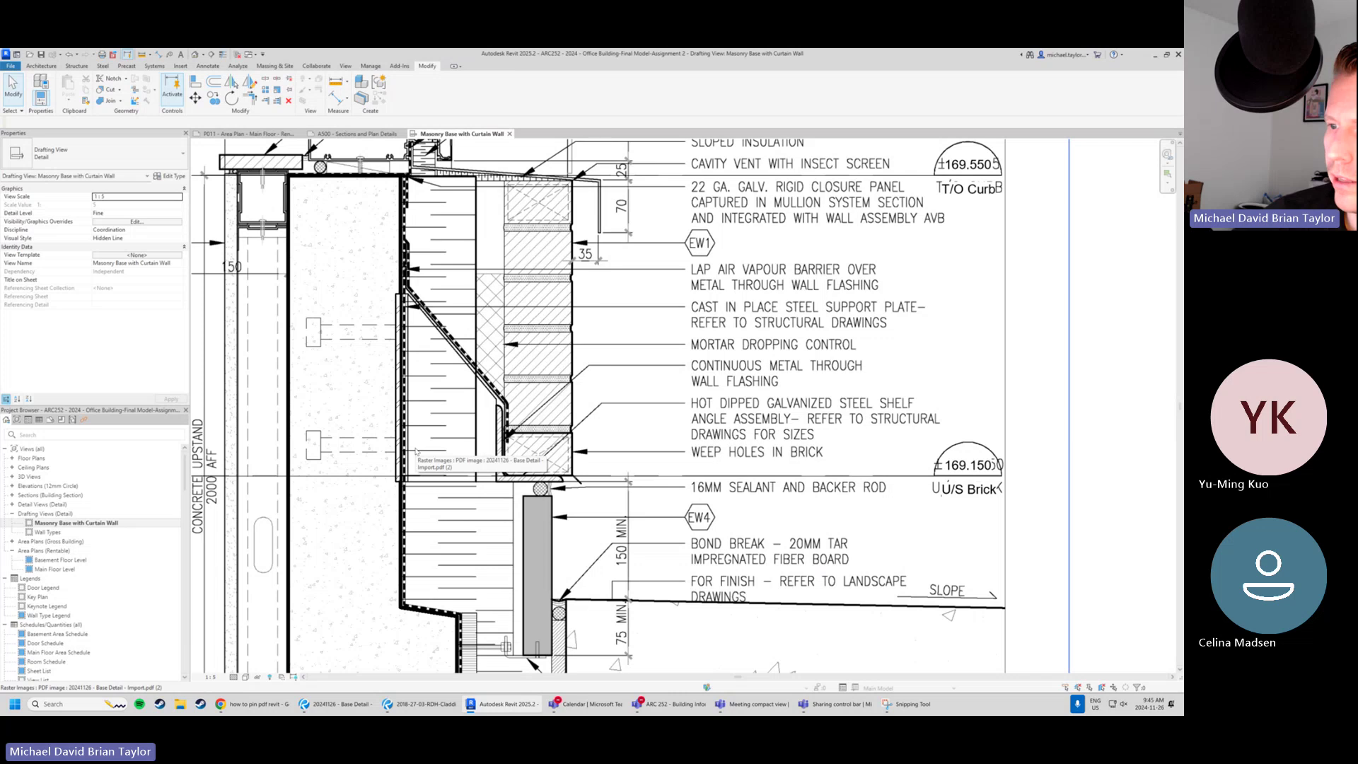
pyautogui.moveTo(536, 556)
pyautogui.mouseDown(button='middle')
pyautogui.moveTo(500, 485)
pyautogui.moveTo(483, 623)
pyautogui.mouseUp(button='middle')
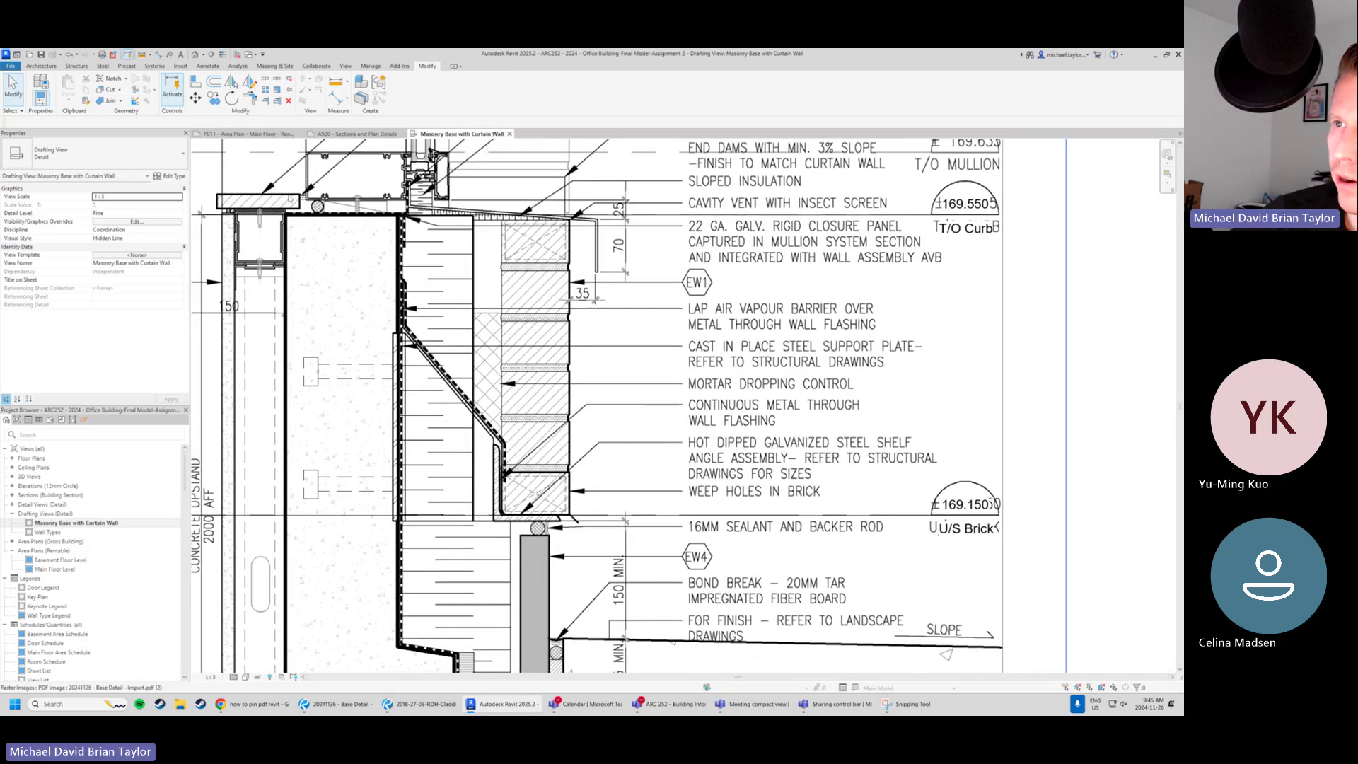
pyautogui.scroll(2, 290, 199)
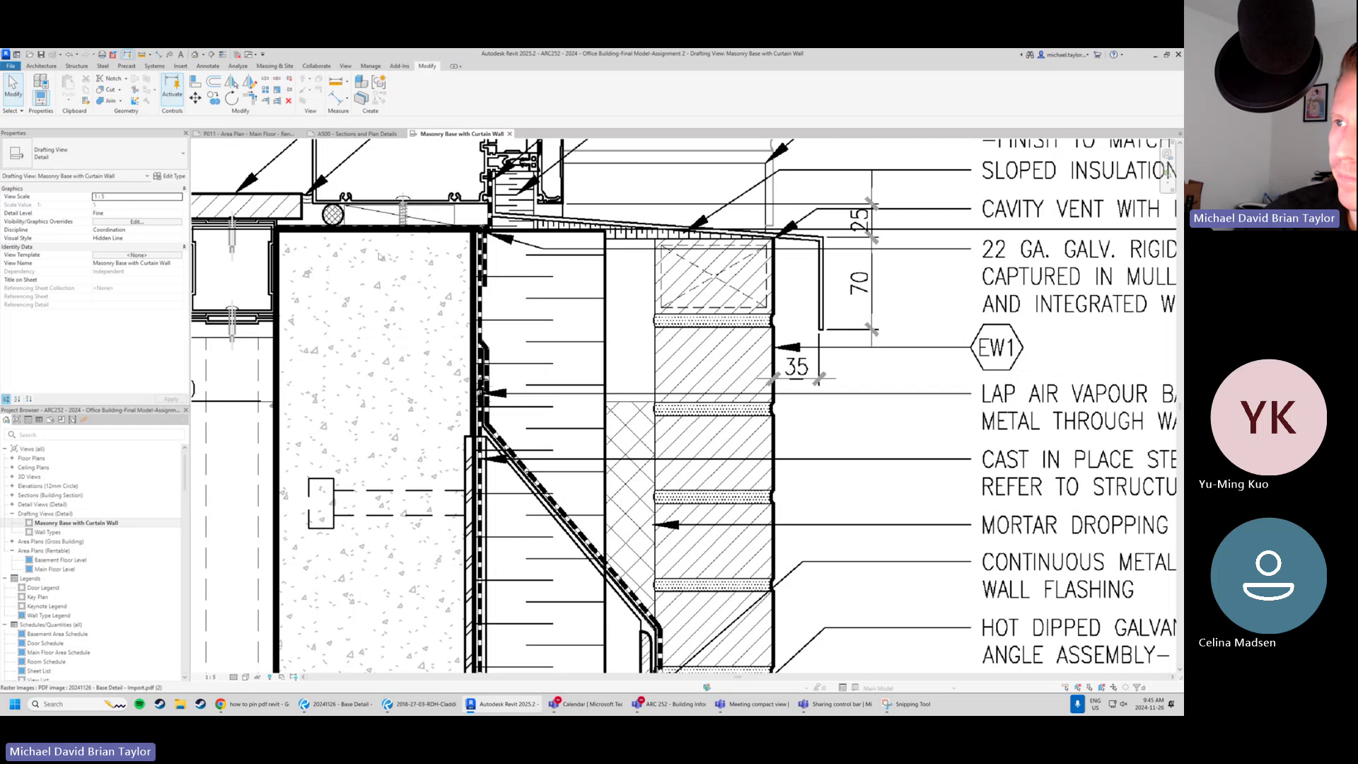
pyautogui.moveTo(379, 256); pyautogui.dragTo(373, 278, button='middle')
pyautogui.moveTo(513, 401); pyautogui.dragTo(487, 374, button='middle')
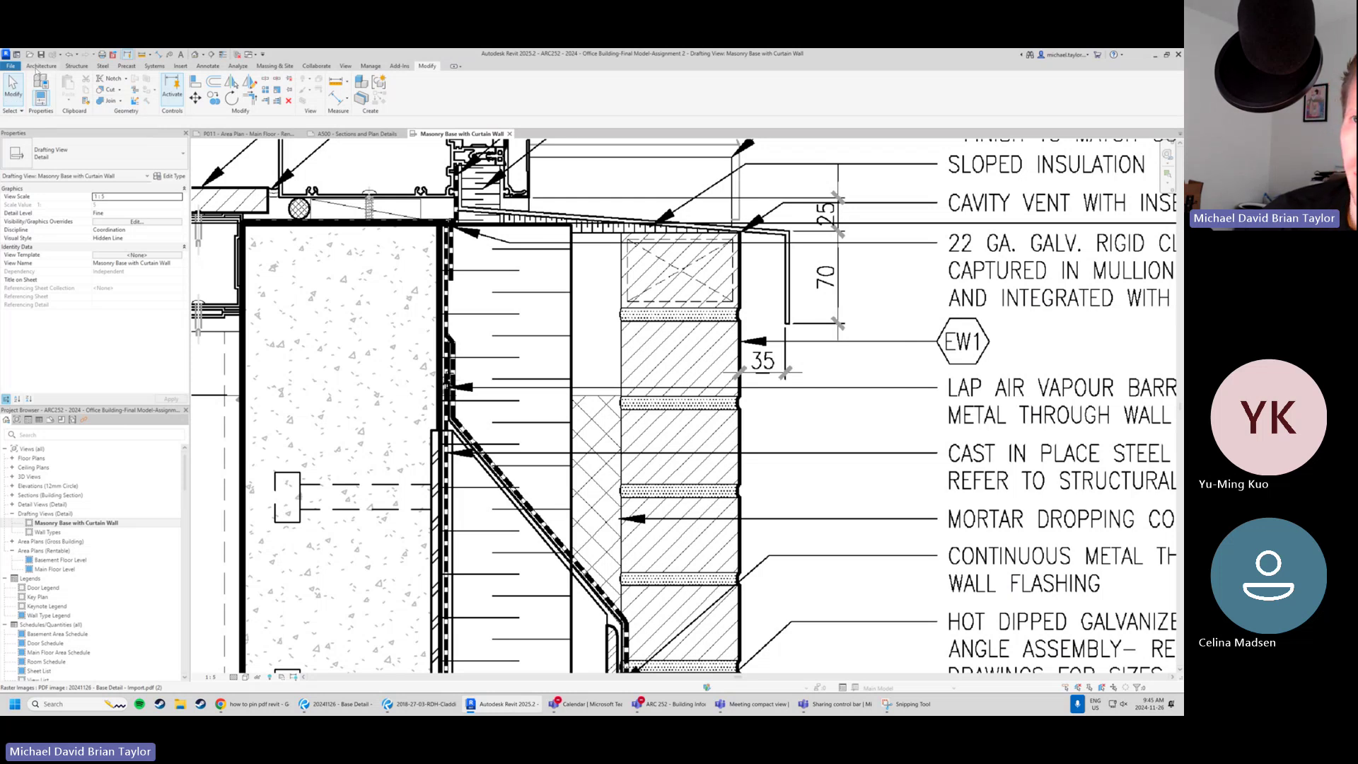
# Start the Detail Line command and open its offset value for editing.
pyautogui.click(203, 67)
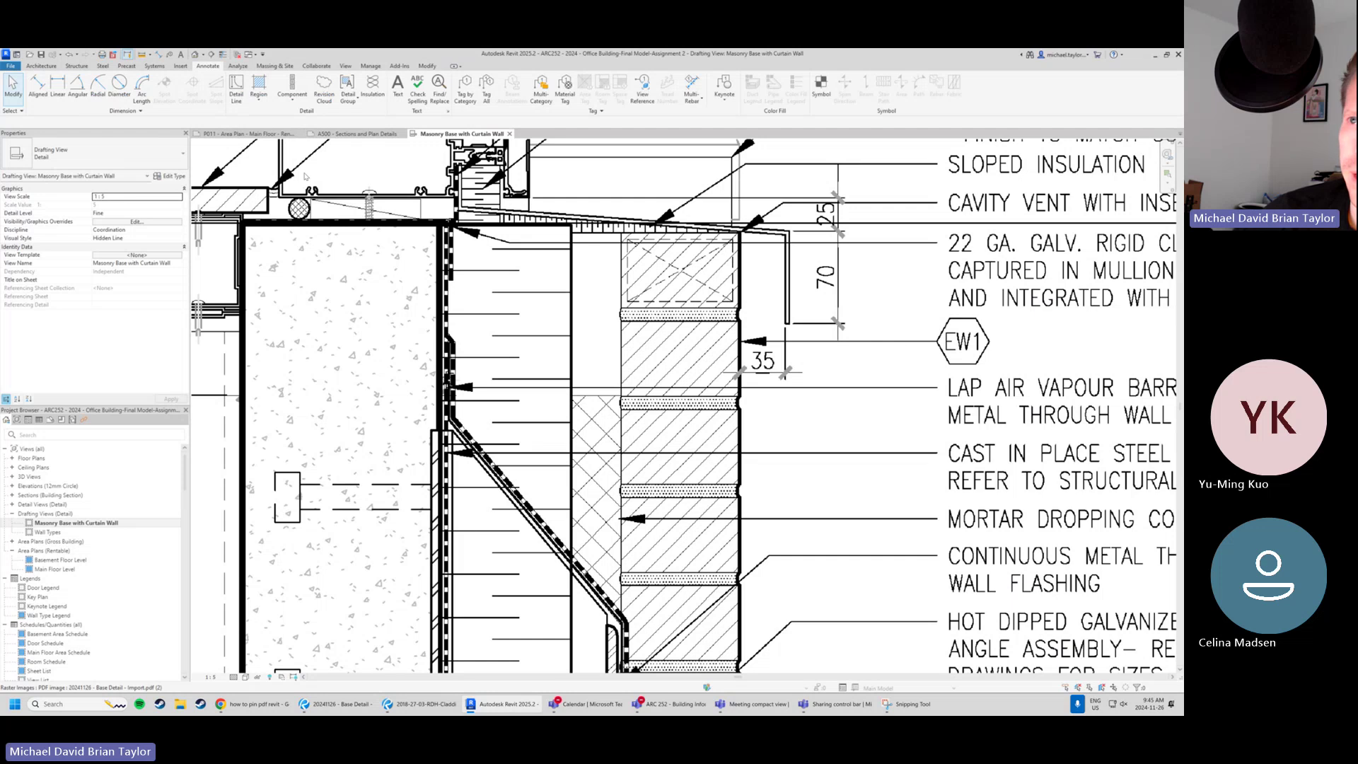
pyautogui.click(236, 89)
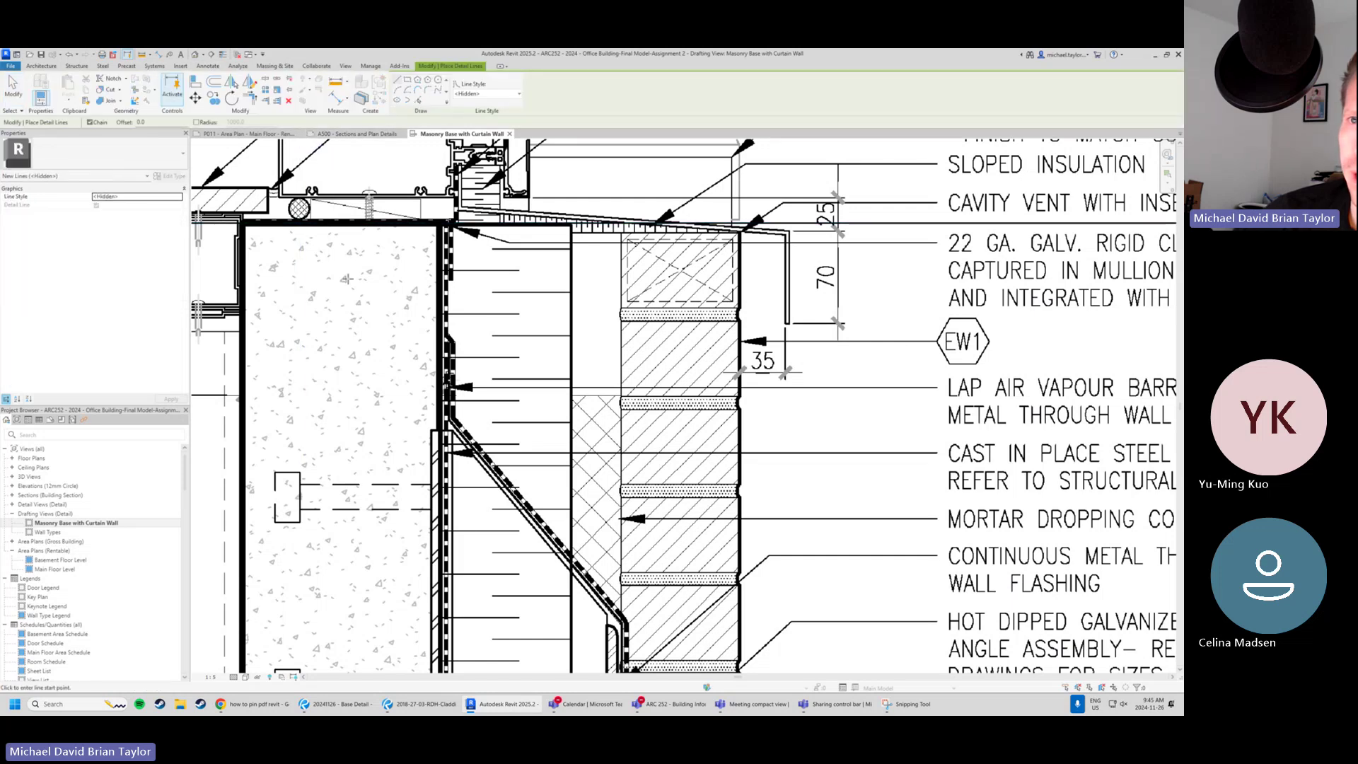
pyautogui.click(140, 121)
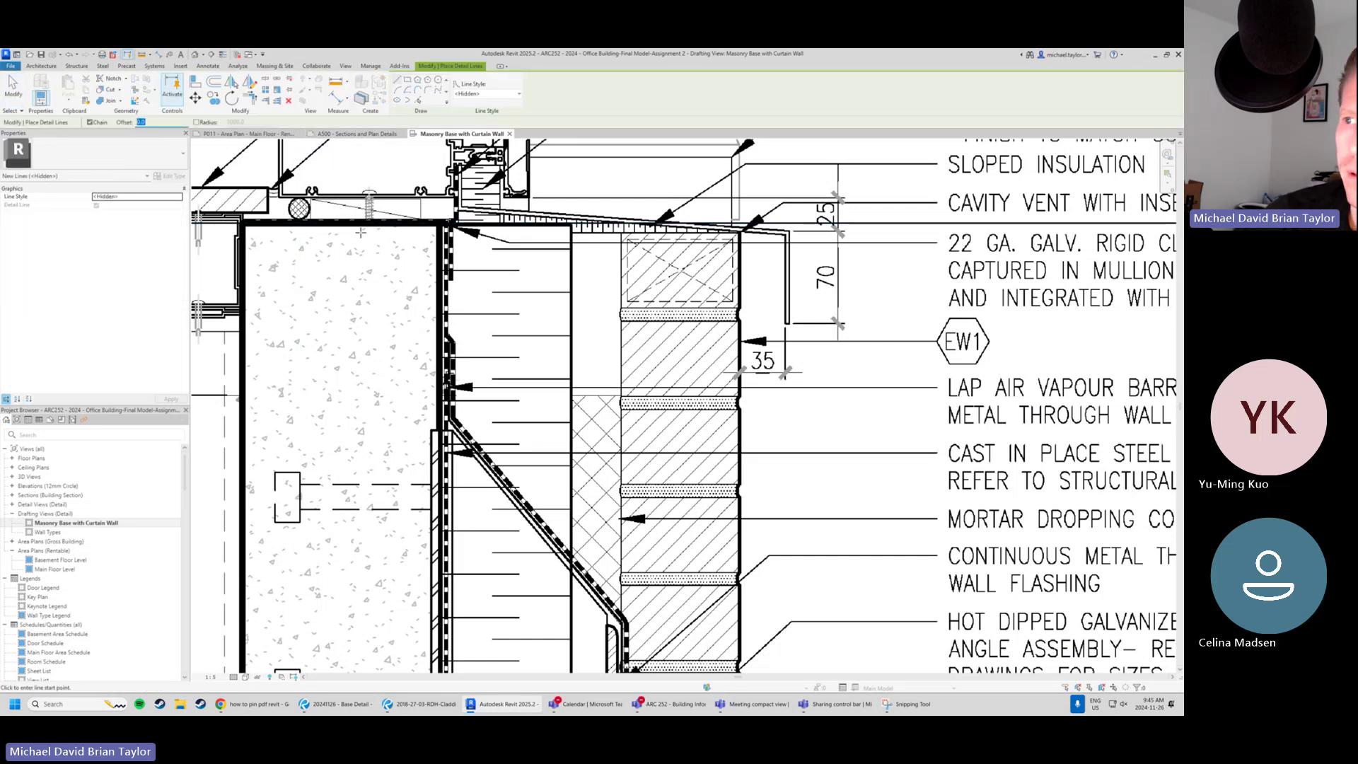
# Examine the dashed membrane across the top of the concrete upstand and down to its lap over the flashing.
pyautogui.scroll(3, 431, 241)
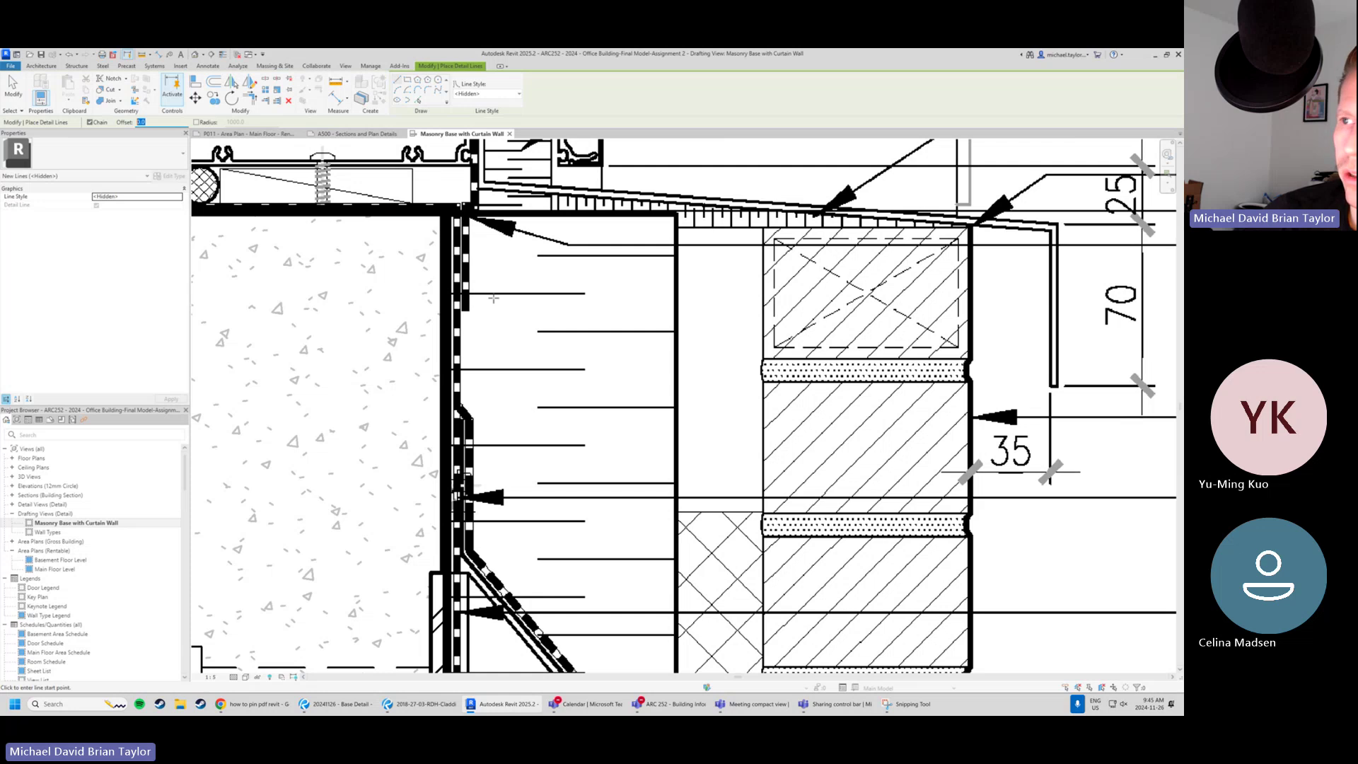
pyautogui.scroll(1, 494, 187)
pyautogui.moveTo(235, 310); pyautogui.dragTo(431, 365, button='middle')
pyautogui.scroll(-1, 452, 252)
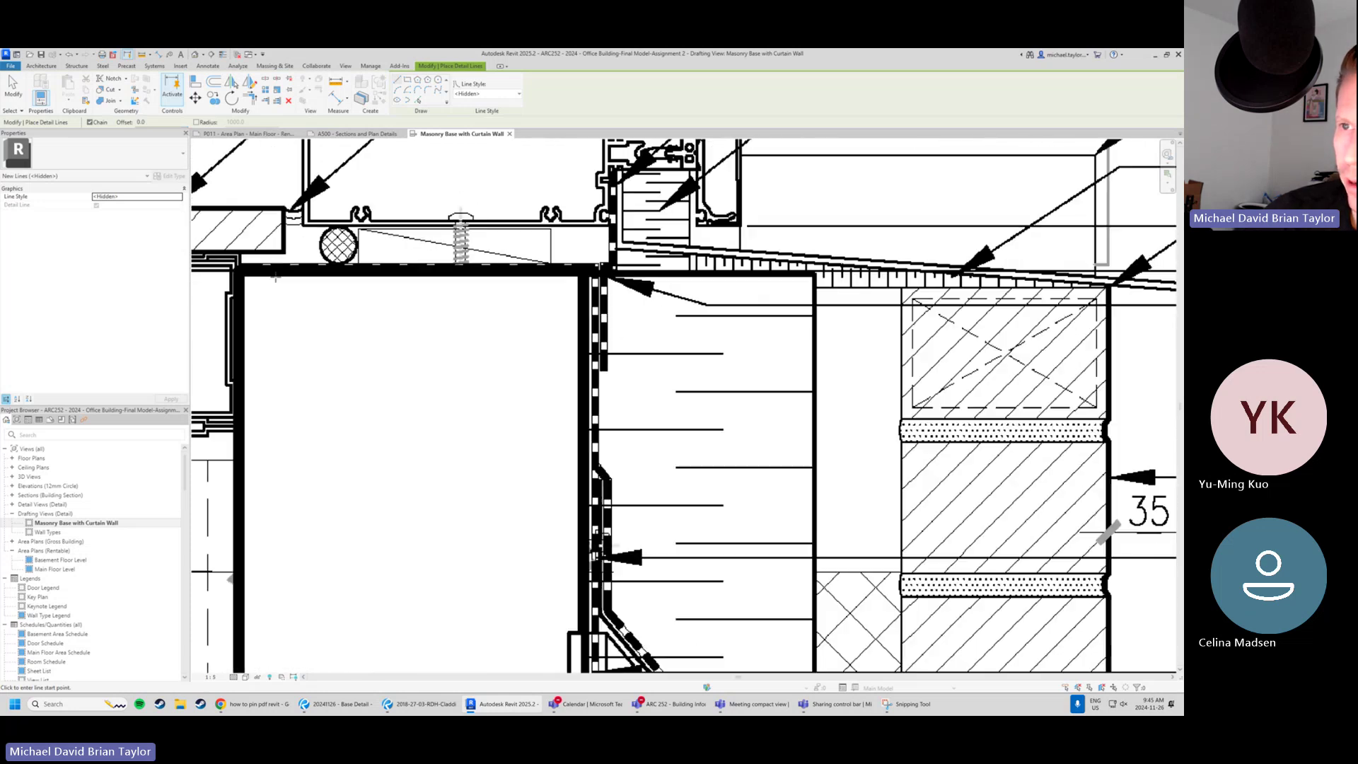
pyautogui.moveTo(275, 278); pyautogui.dragTo(332, 287, button='middle')
pyautogui.scroll(3, 332, 287)
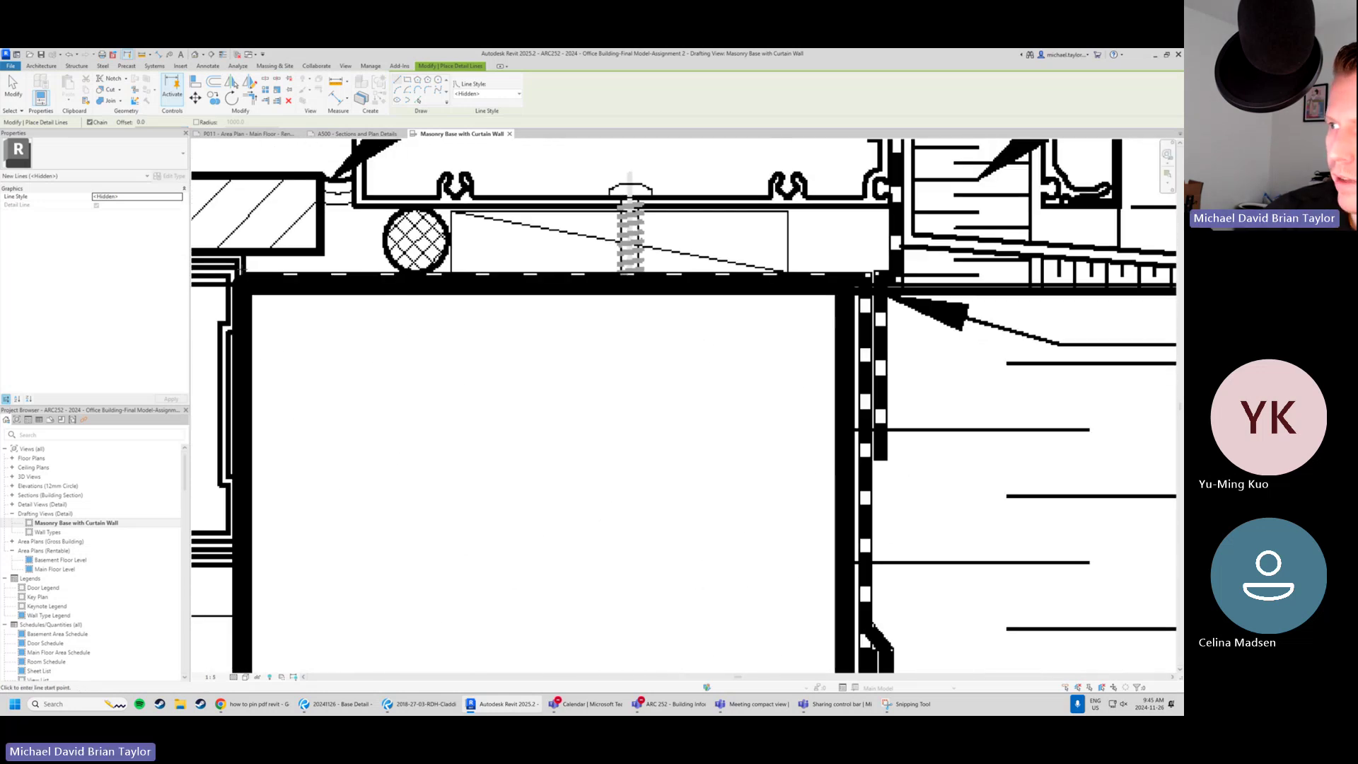
pyautogui.moveTo(868, 276)
pyautogui.mouseDown(button='middle')
pyautogui.moveTo(520, 244)
pyautogui.moveTo(461, 186)
pyautogui.mouseUp(button='middle')
pyautogui.scroll(-1, 463, 246)
pyautogui.scroll(-3, 468, 145)
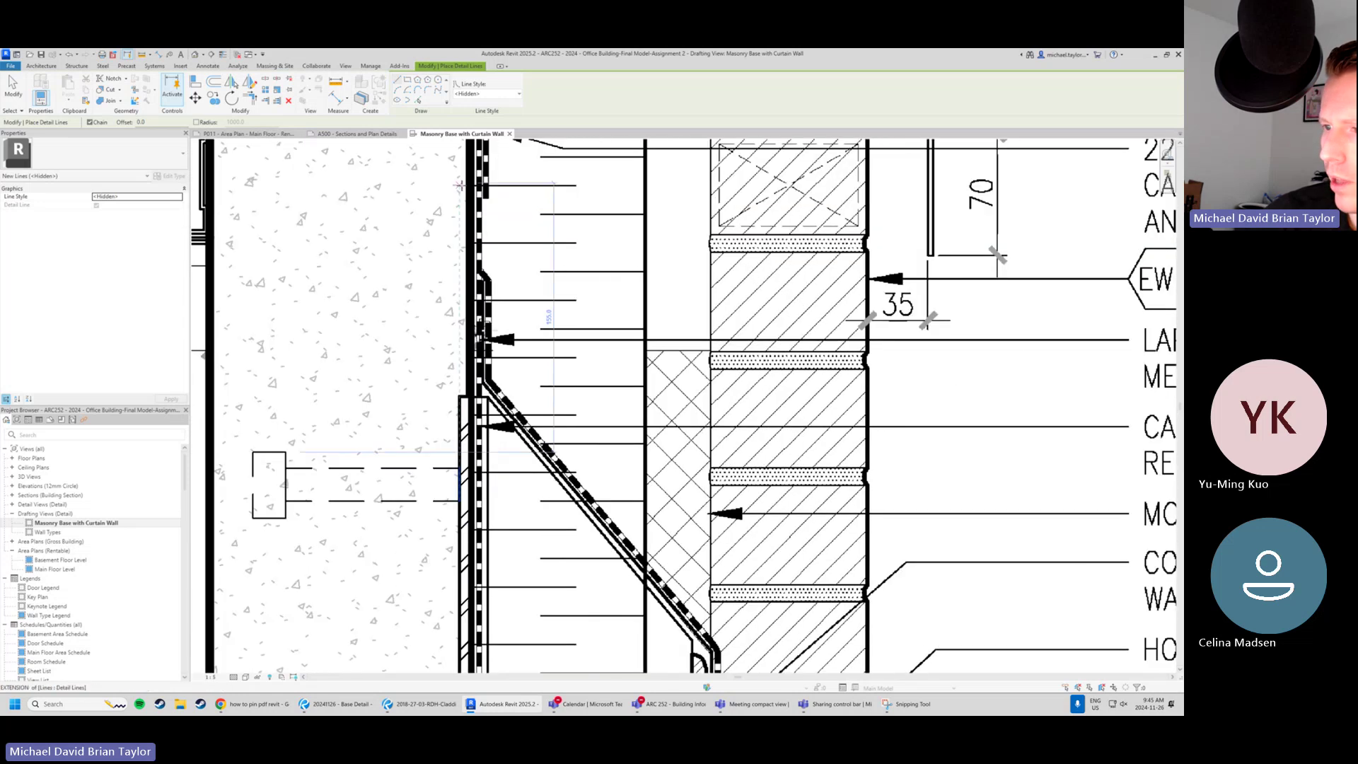
pyautogui.moveTo(503, 312); pyautogui.dragTo(434, 292, button='middle')
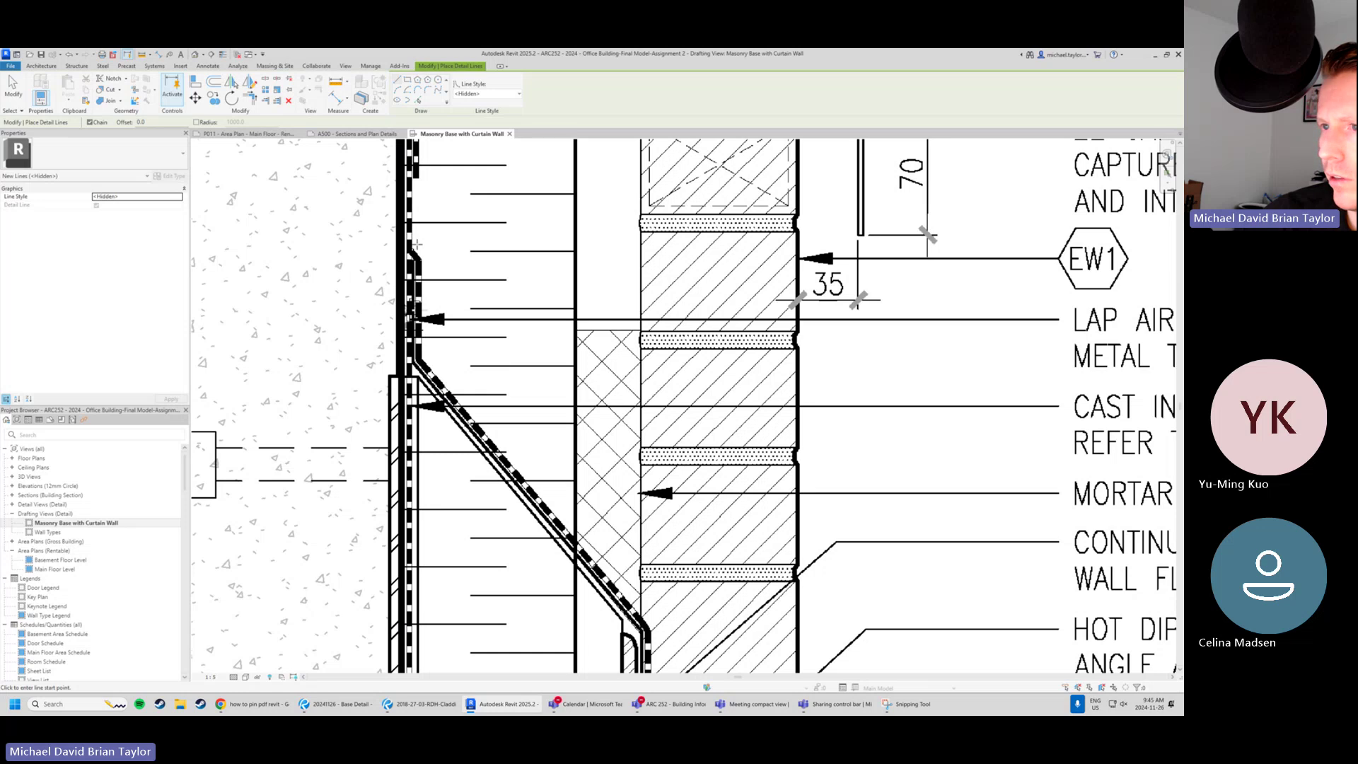
pyautogui.scroll(4, 416, 242)
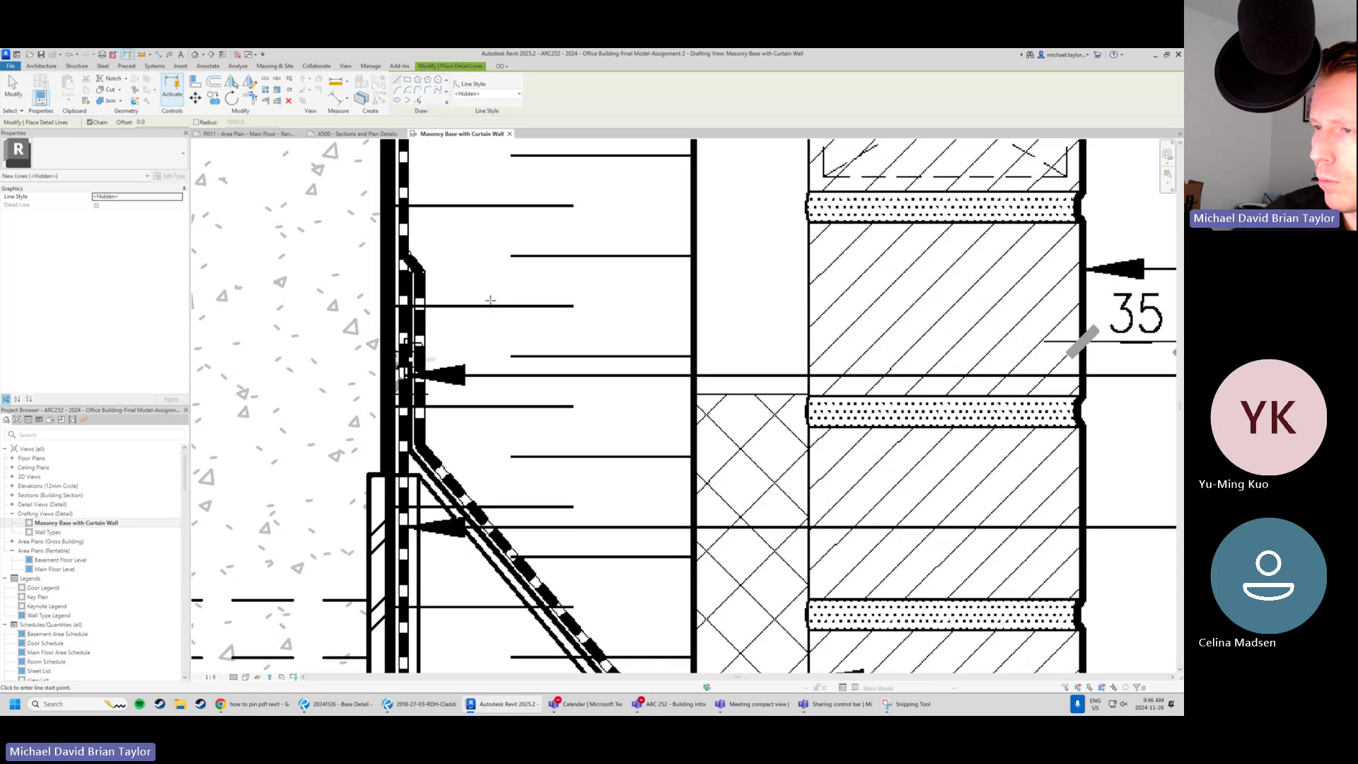
# Examine the through-wall flashing from the shelf angle up to the curtain wall sill.
pyautogui.scroll(-5, 437, 291)
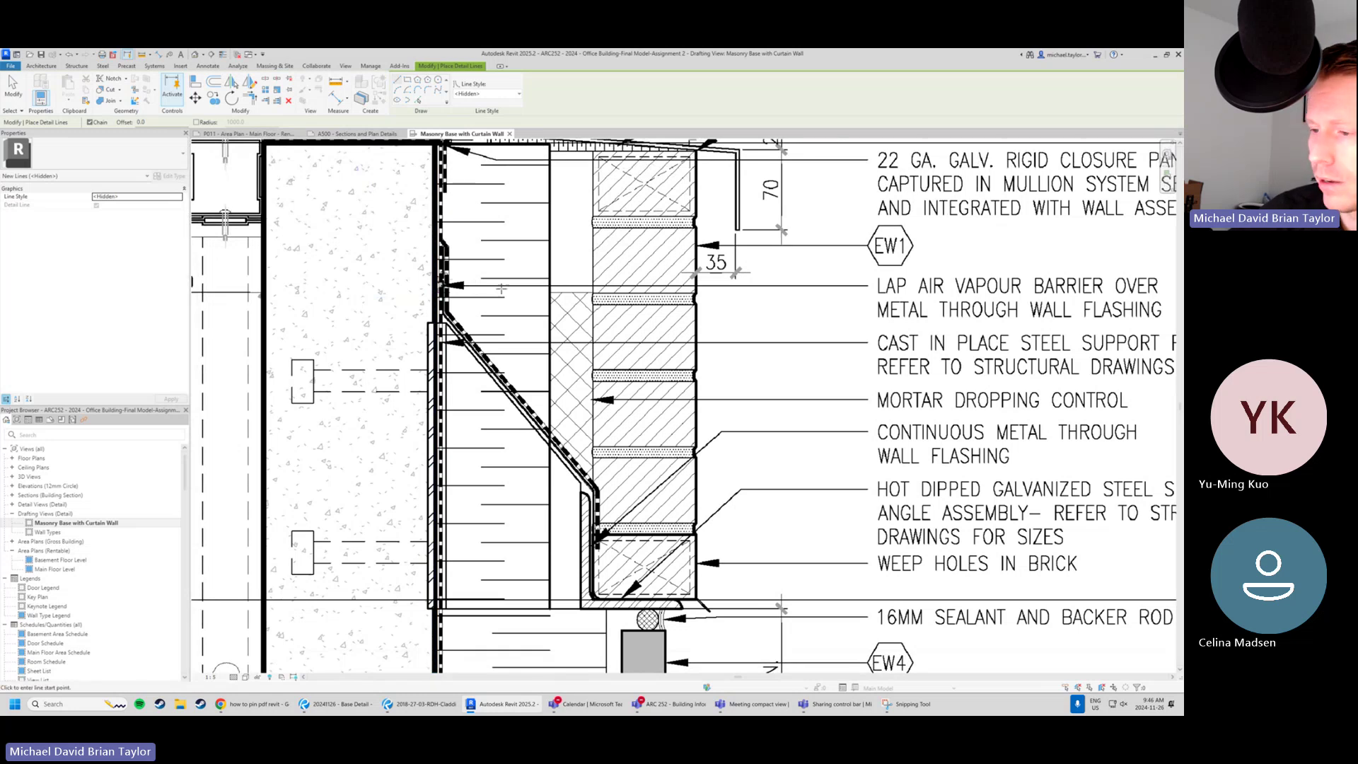
pyautogui.moveTo(469, 471); pyautogui.dragTo(451, 394, button='middle')
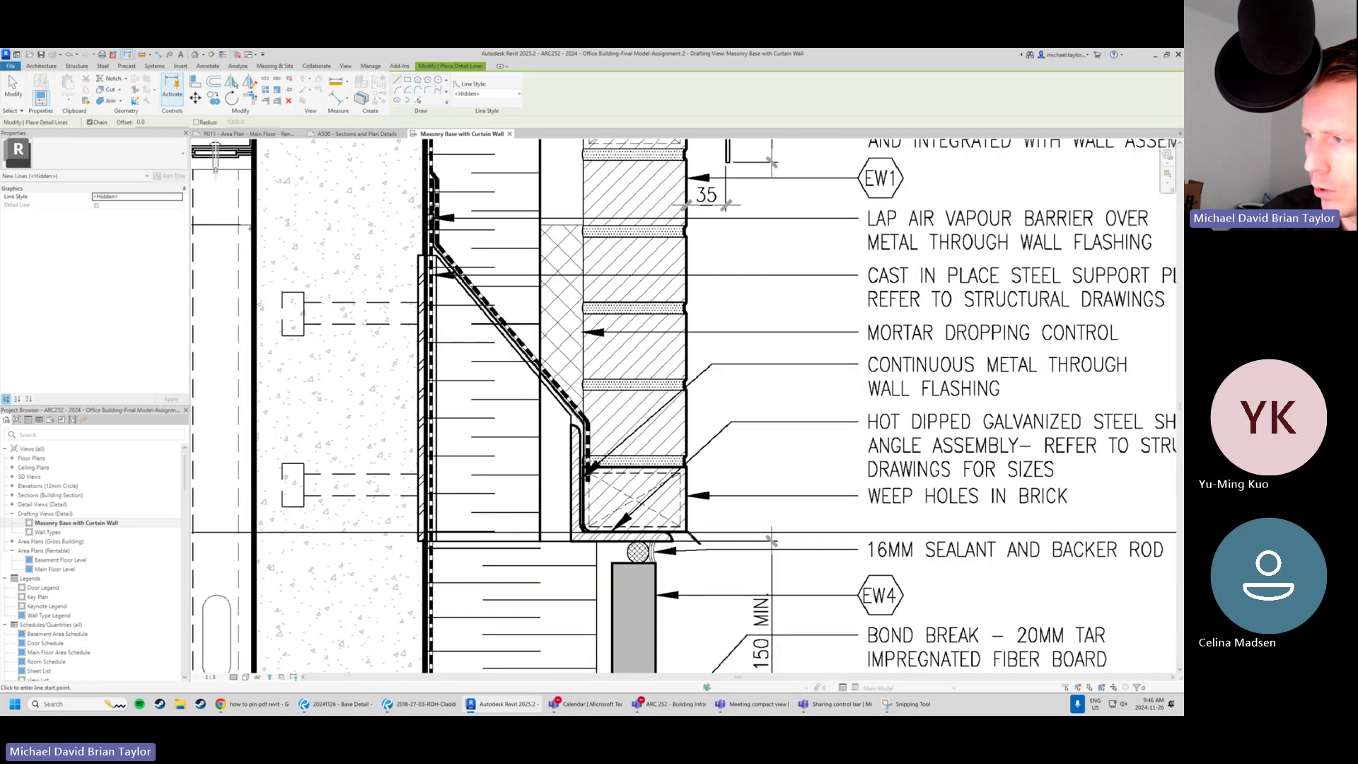
pyautogui.scroll(-1, 496, 260)
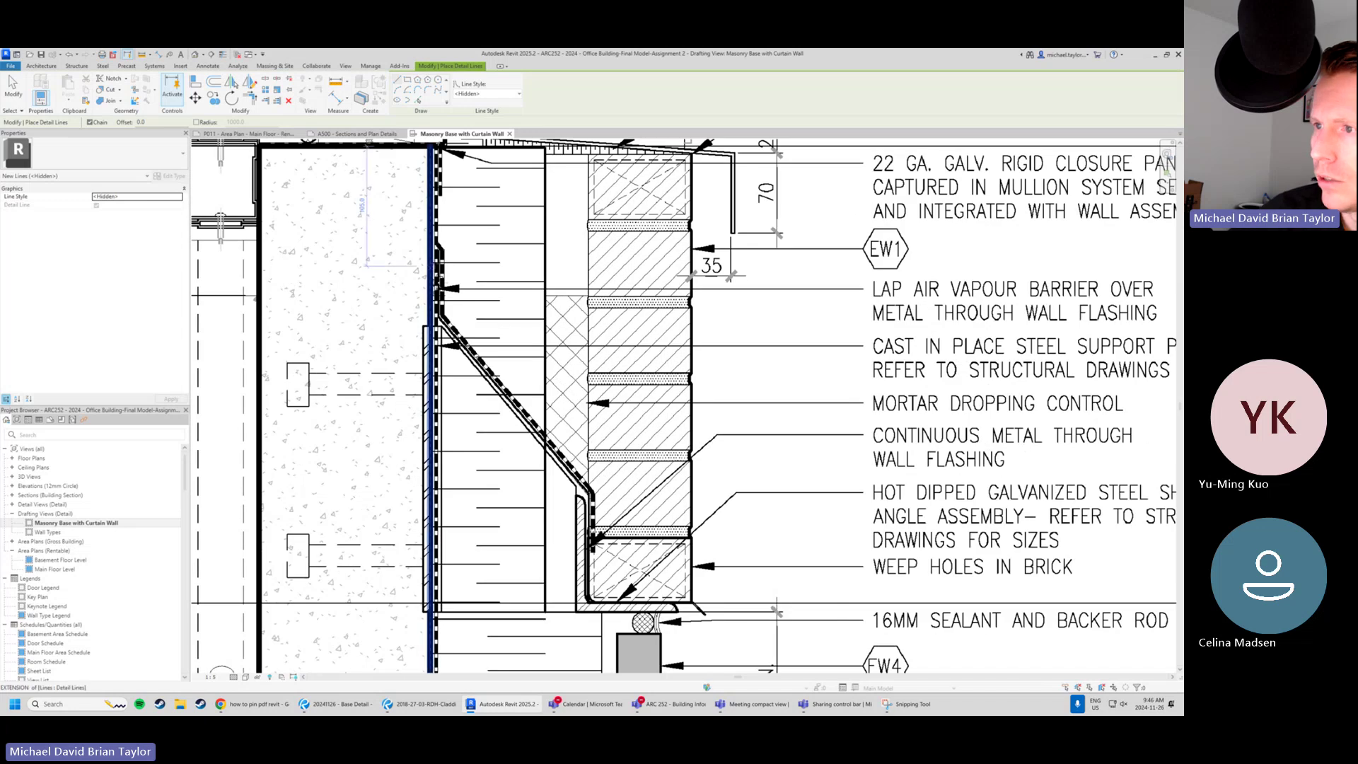
pyautogui.scroll(3, 496, 259)
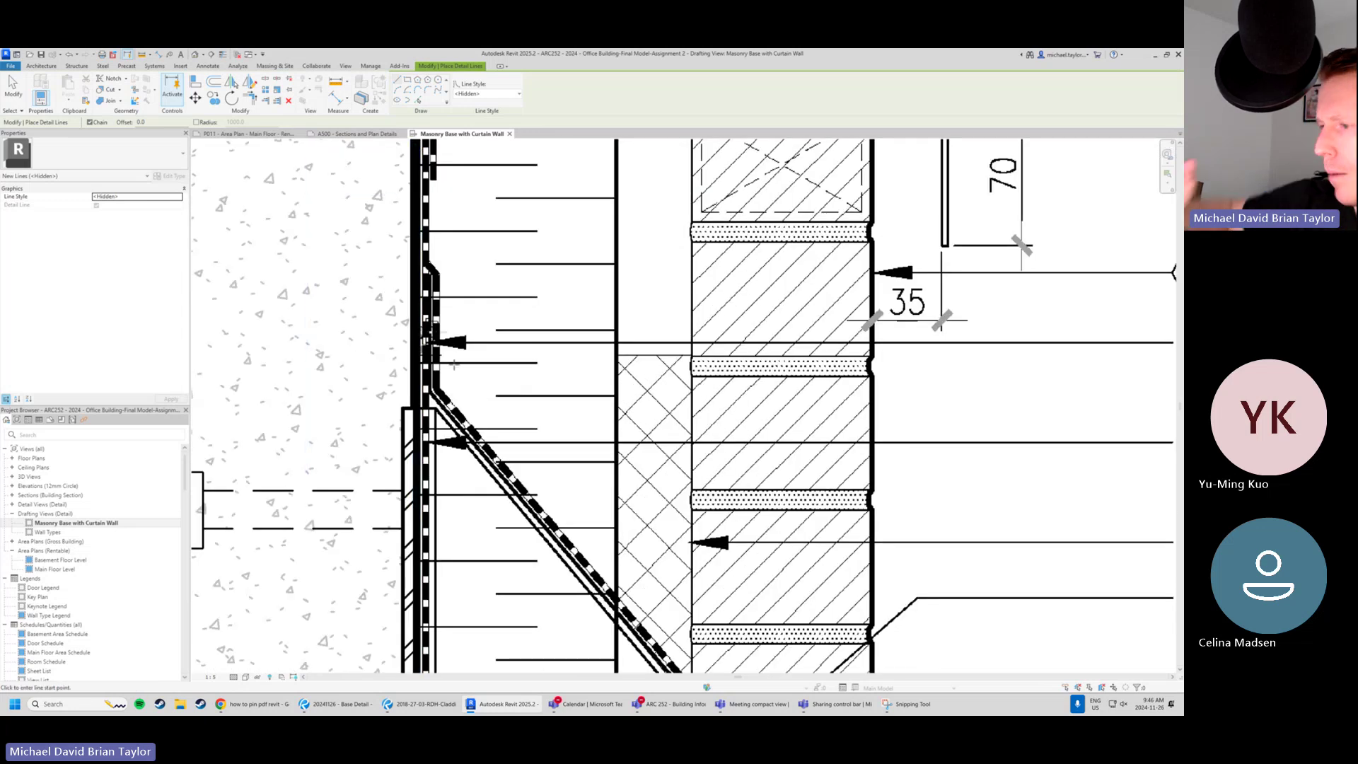
pyautogui.scroll(-3, 453, 364)
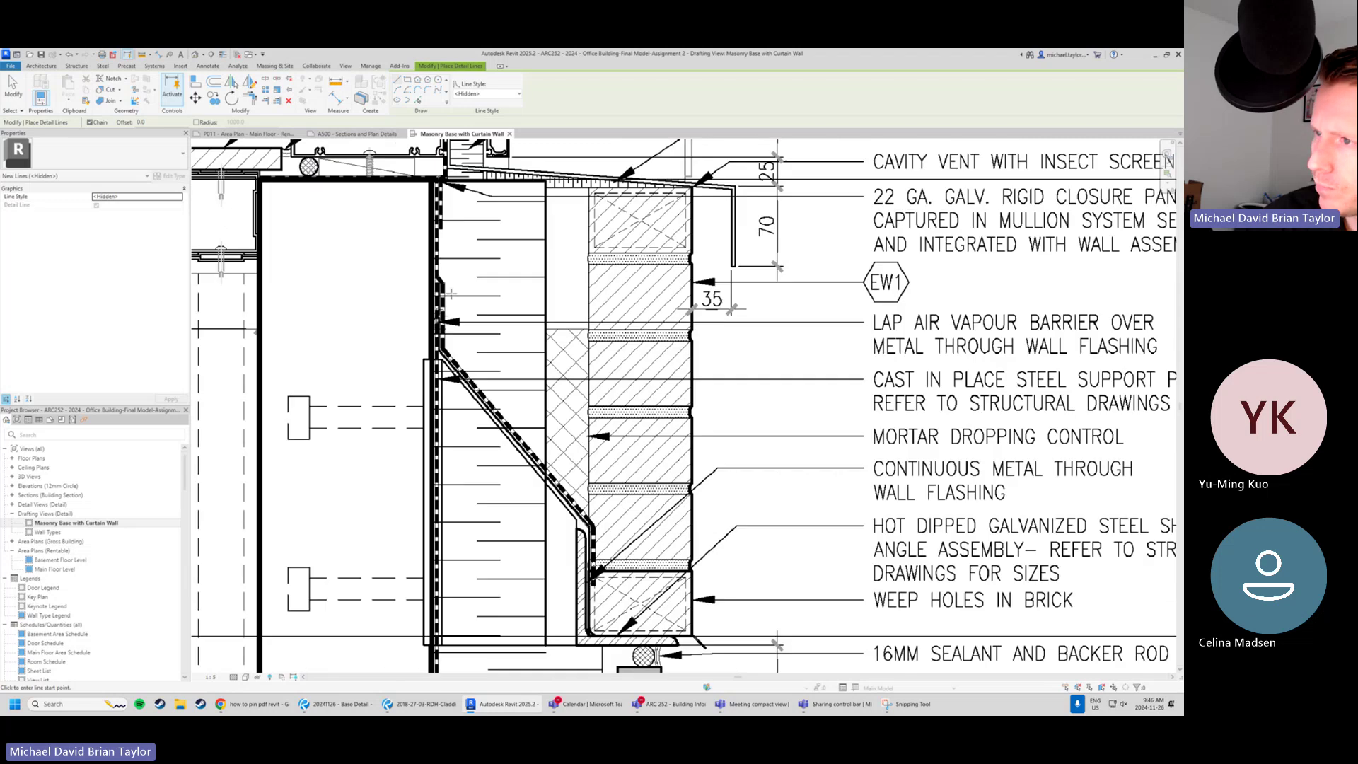
pyautogui.moveTo(432, 171); pyautogui.dragTo(432, 230, button='middle')
pyautogui.scroll(2, 432, 230)
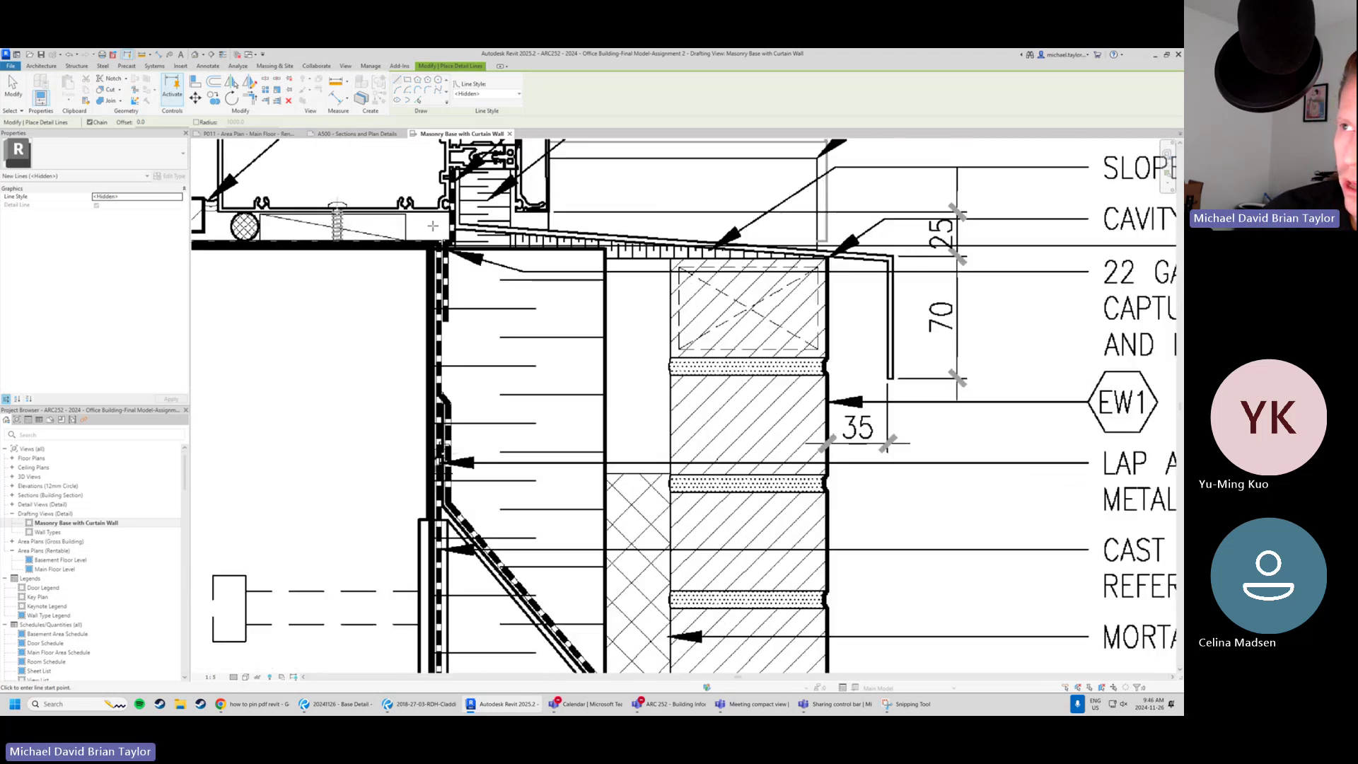
pyautogui.moveTo(297, 289); pyautogui.dragTo(353, 337, button='middle')
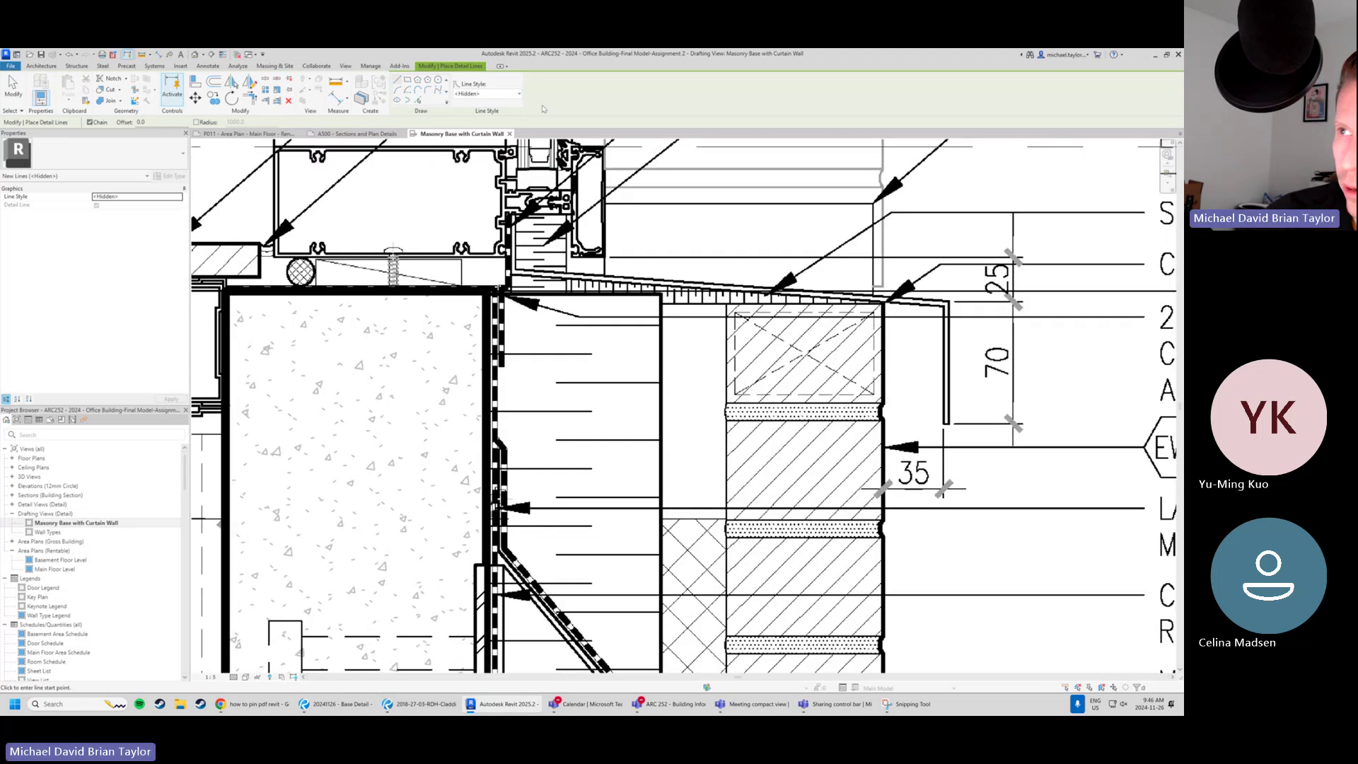
# Choose the <Hidden> line style for the detail line and examine the dashed membrane around the top of the concrete upstand.
pyautogui.click(489, 94)
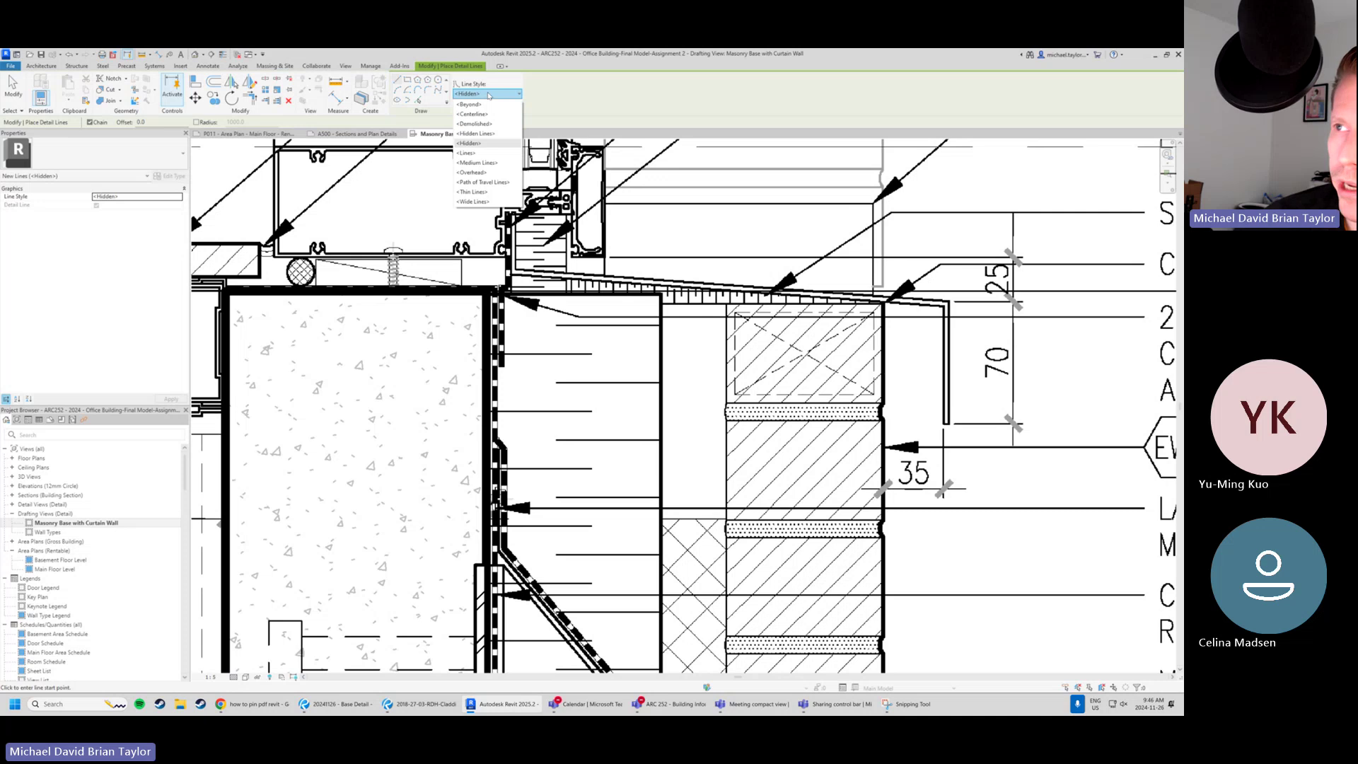
pyautogui.click(488, 145)
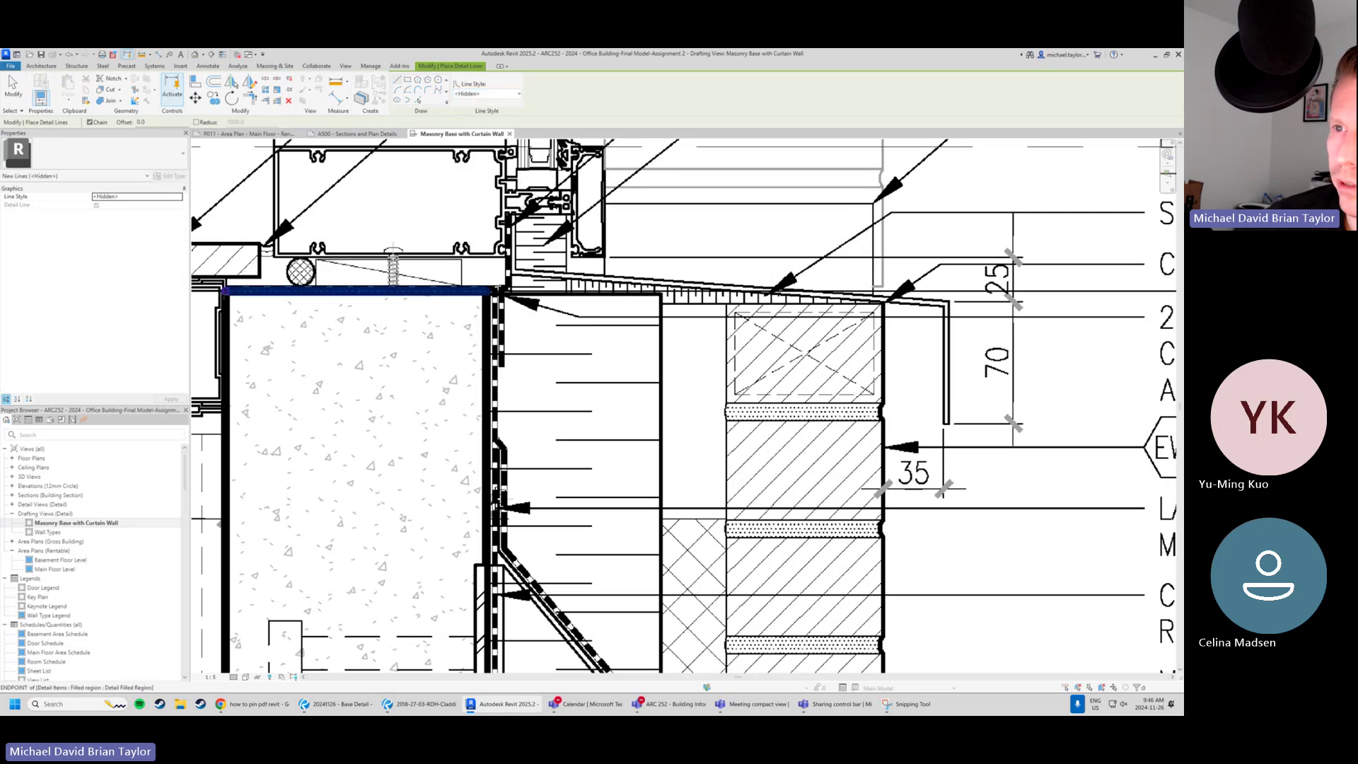
pyautogui.scroll(2, 474, 290)
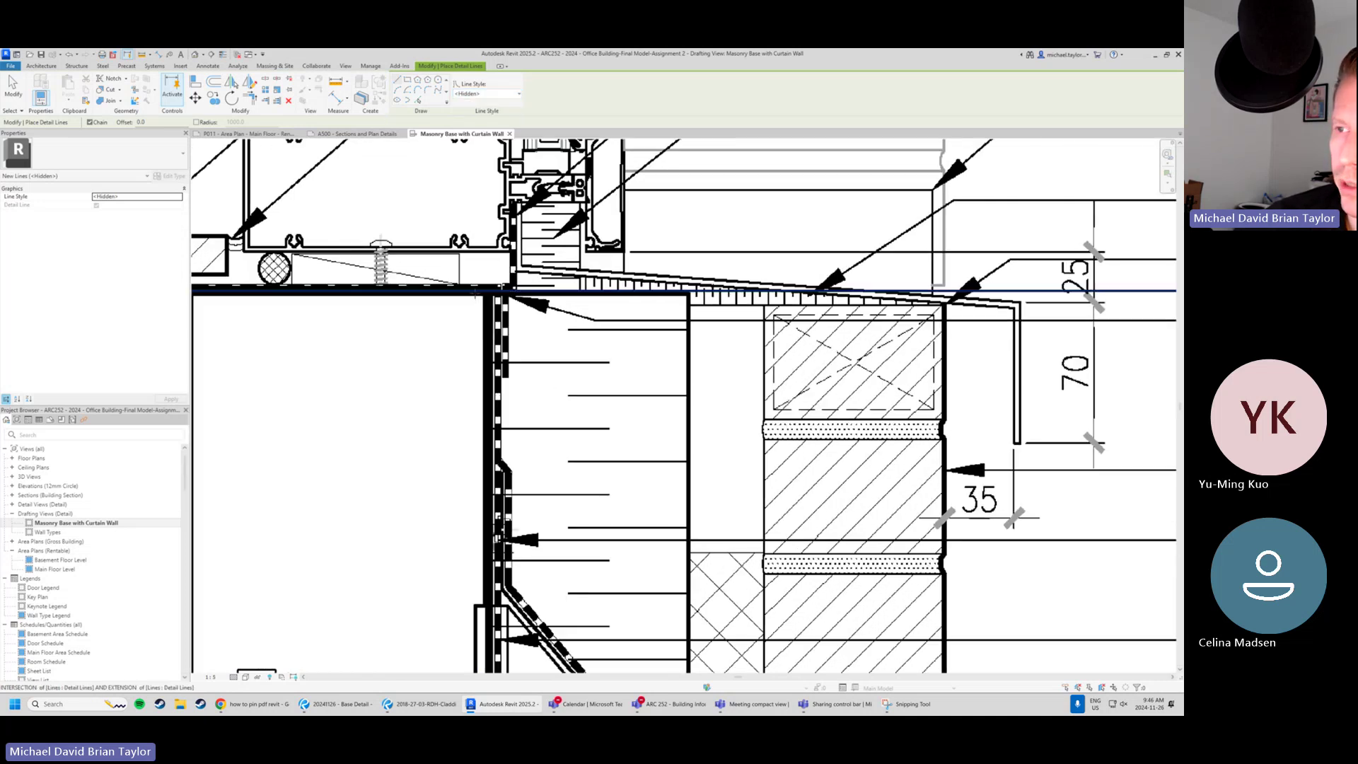
pyautogui.moveTo(581, 408); pyautogui.dragTo(636, 438, button='middle')
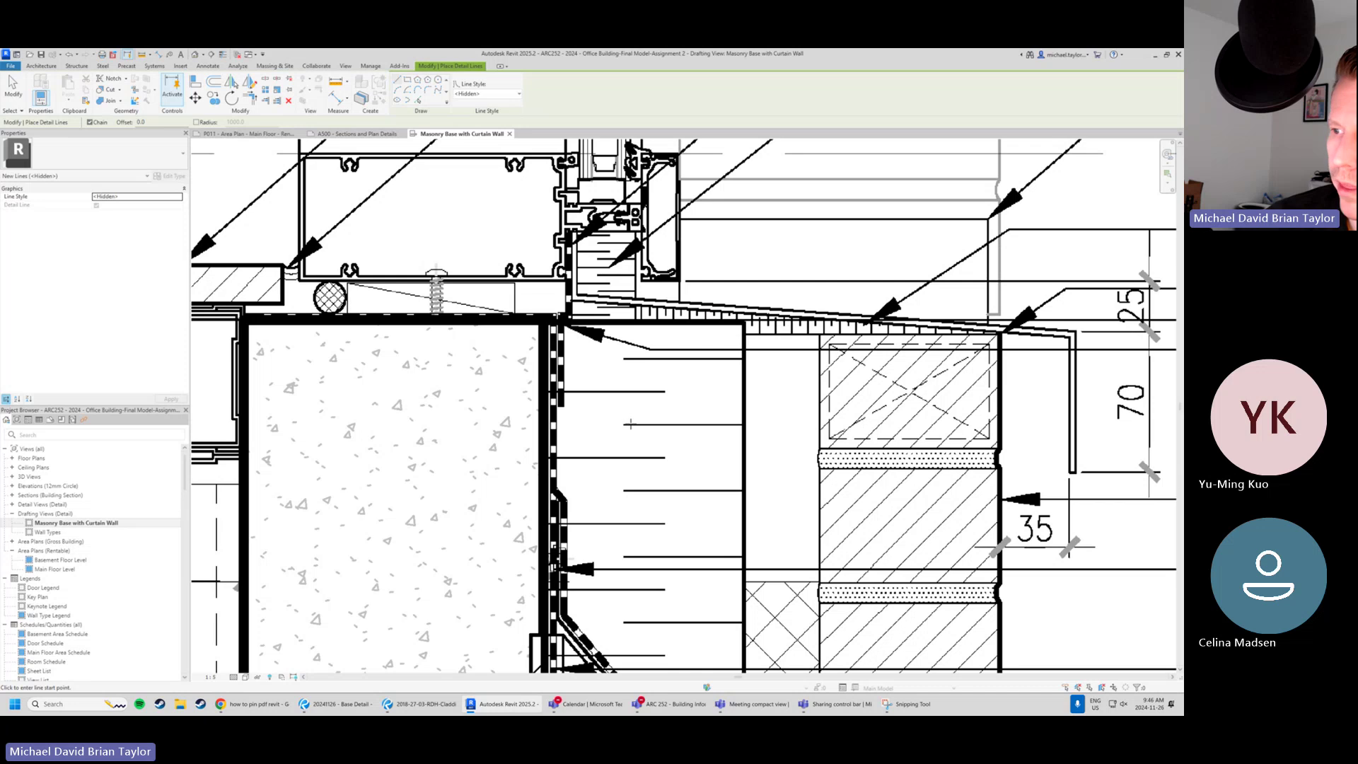
pyautogui.scroll(2, 575, 481)
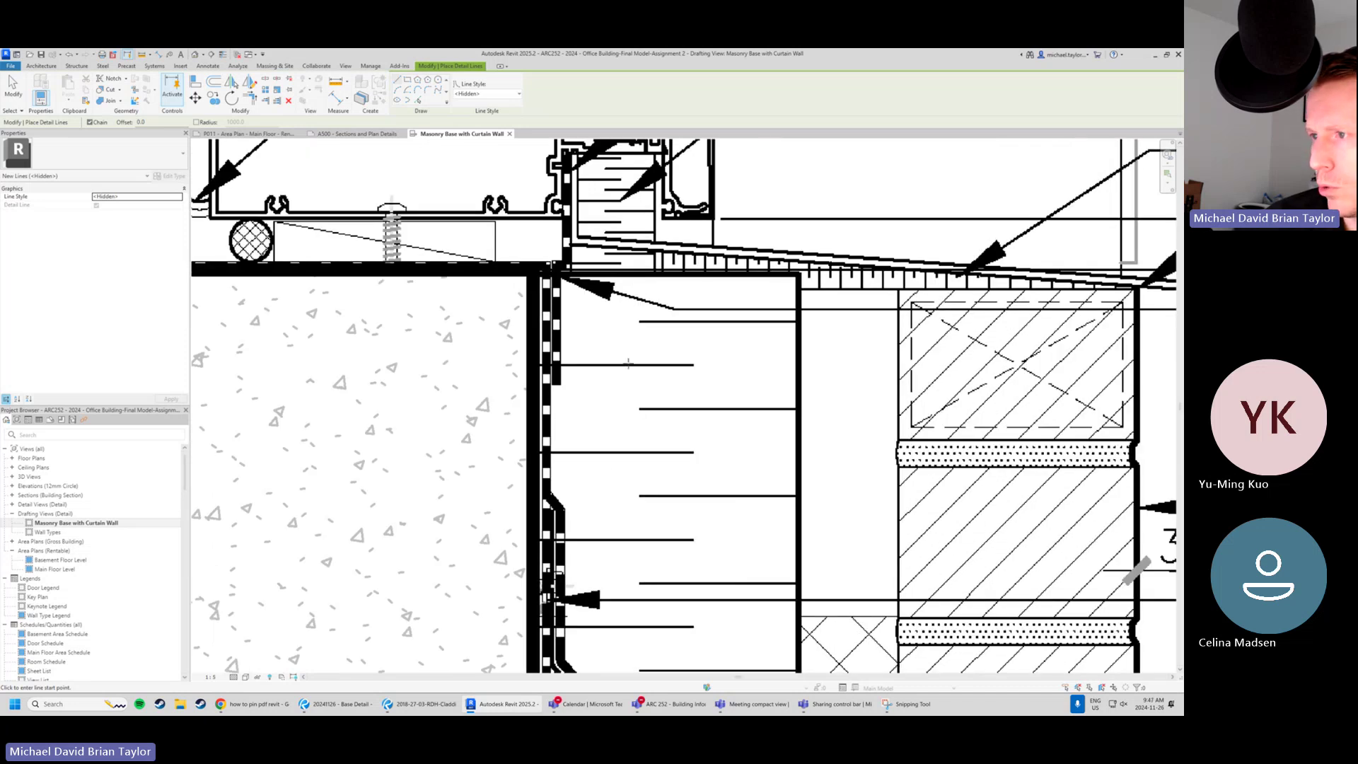
pyautogui.scroll(-2, 628, 363)
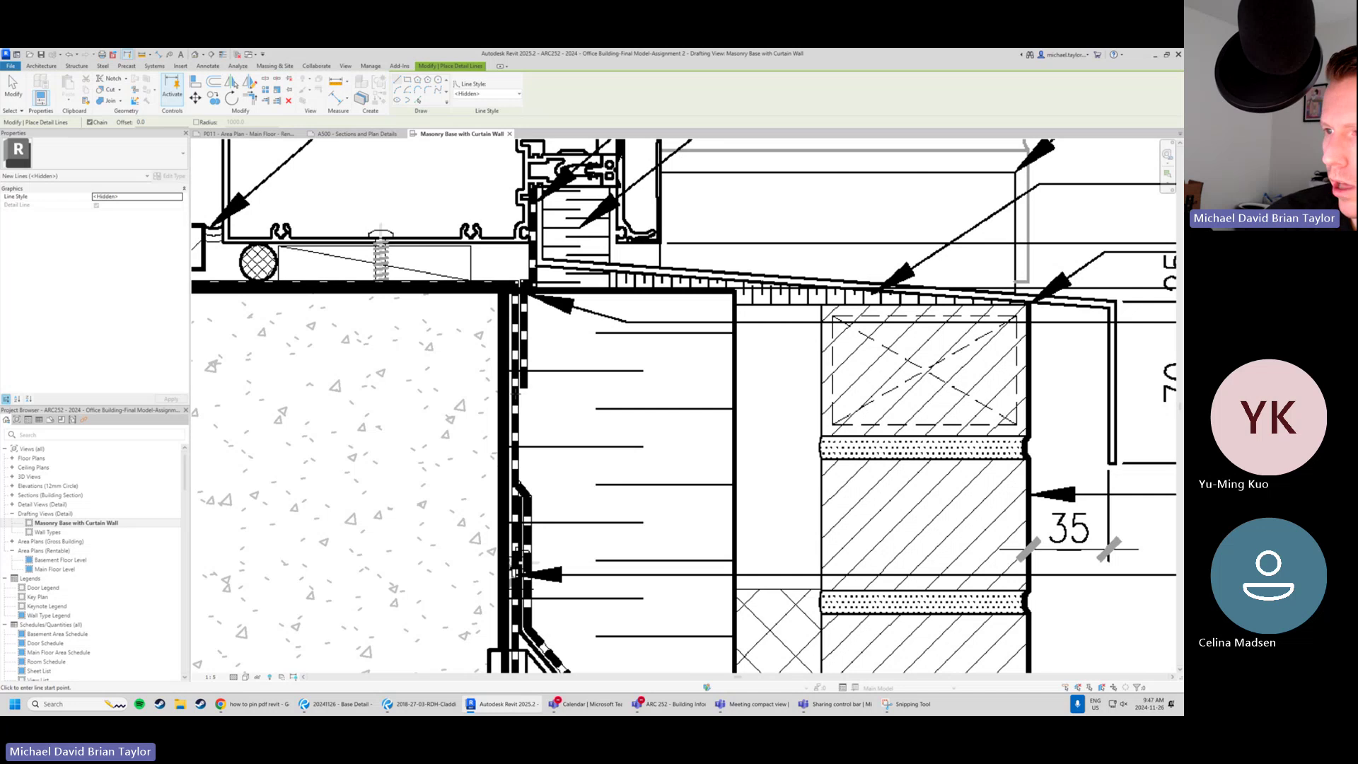
pyautogui.scroll(2, 527, 290)
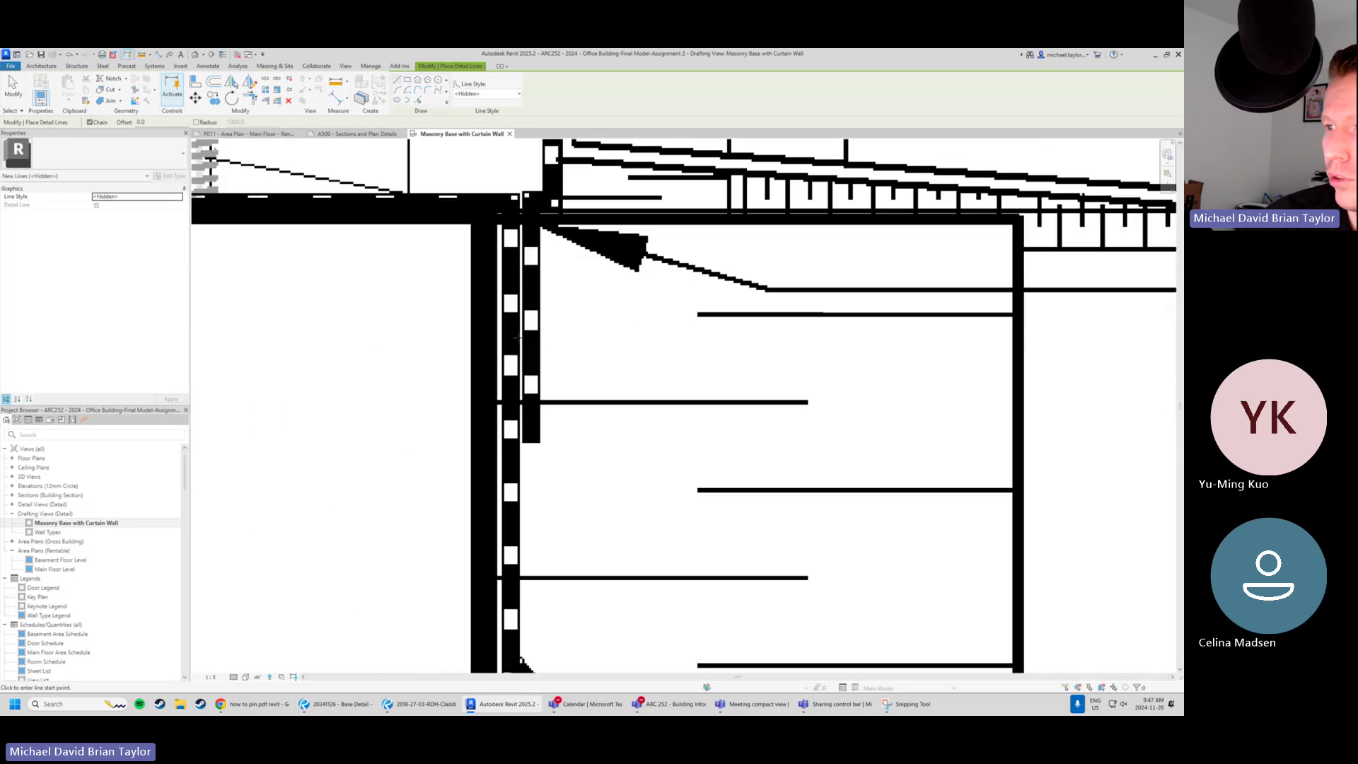
pyautogui.scroll(2, 527, 290)
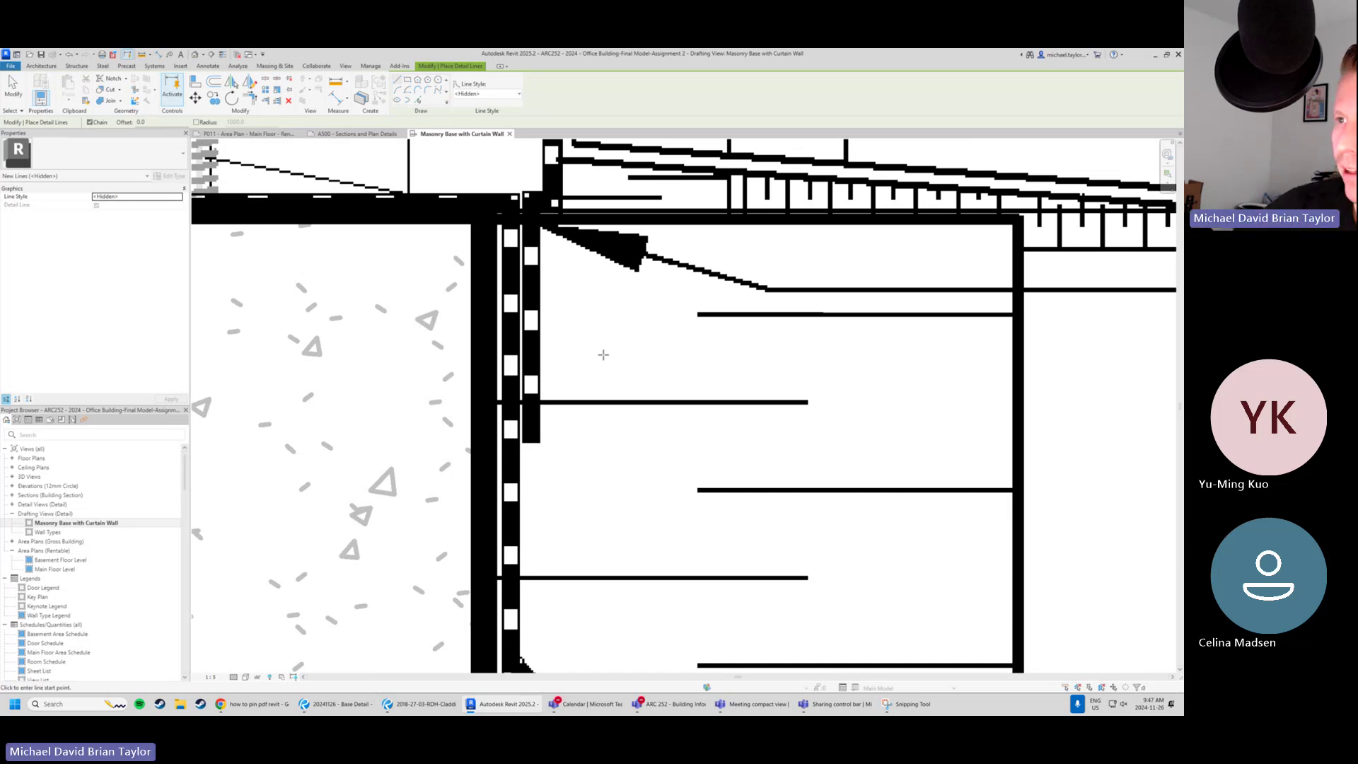
pyautogui.scroll(-2, 609, 371)
pyautogui.moveTo(312, 323); pyautogui.dragTo(386, 343, button='middle')
pyautogui.scroll(-2, 386, 343)
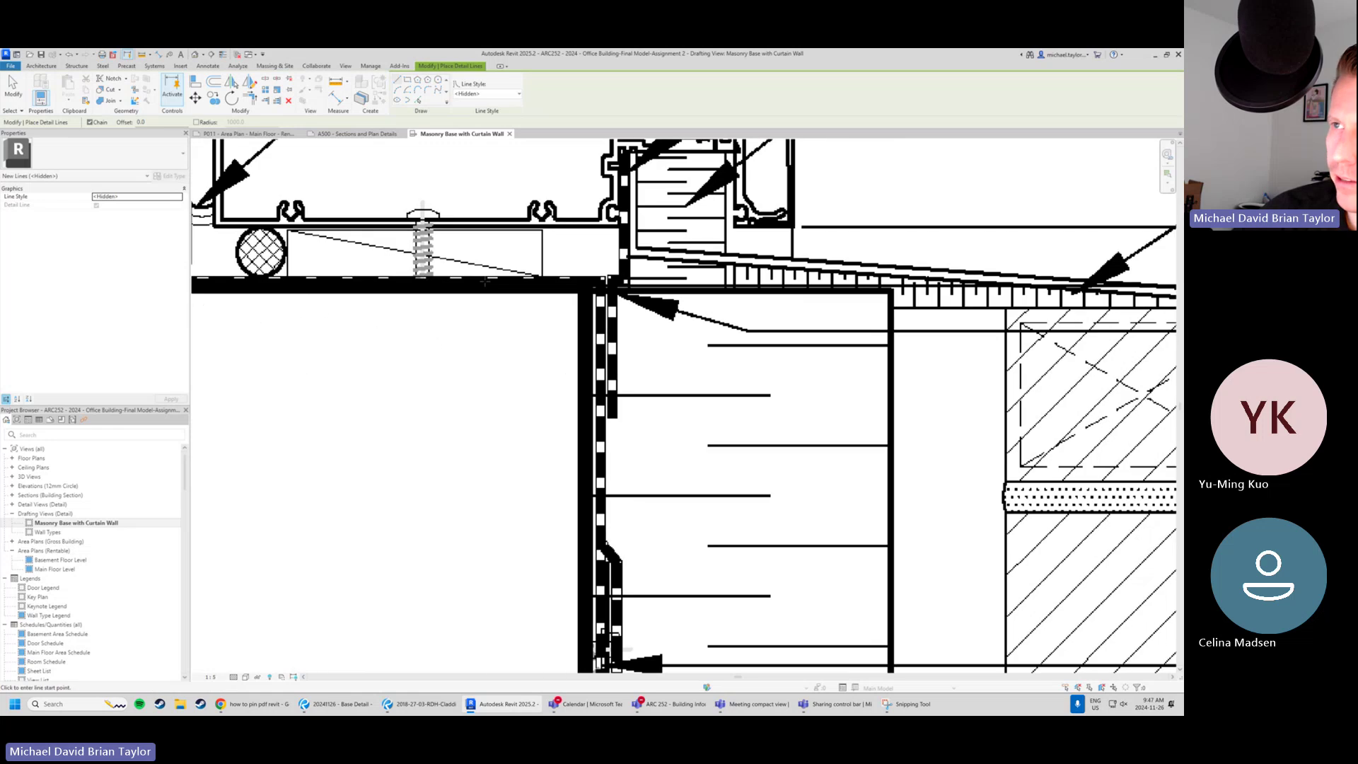
pyautogui.moveTo(281, 318); pyautogui.dragTo(517, 329, button='middle')
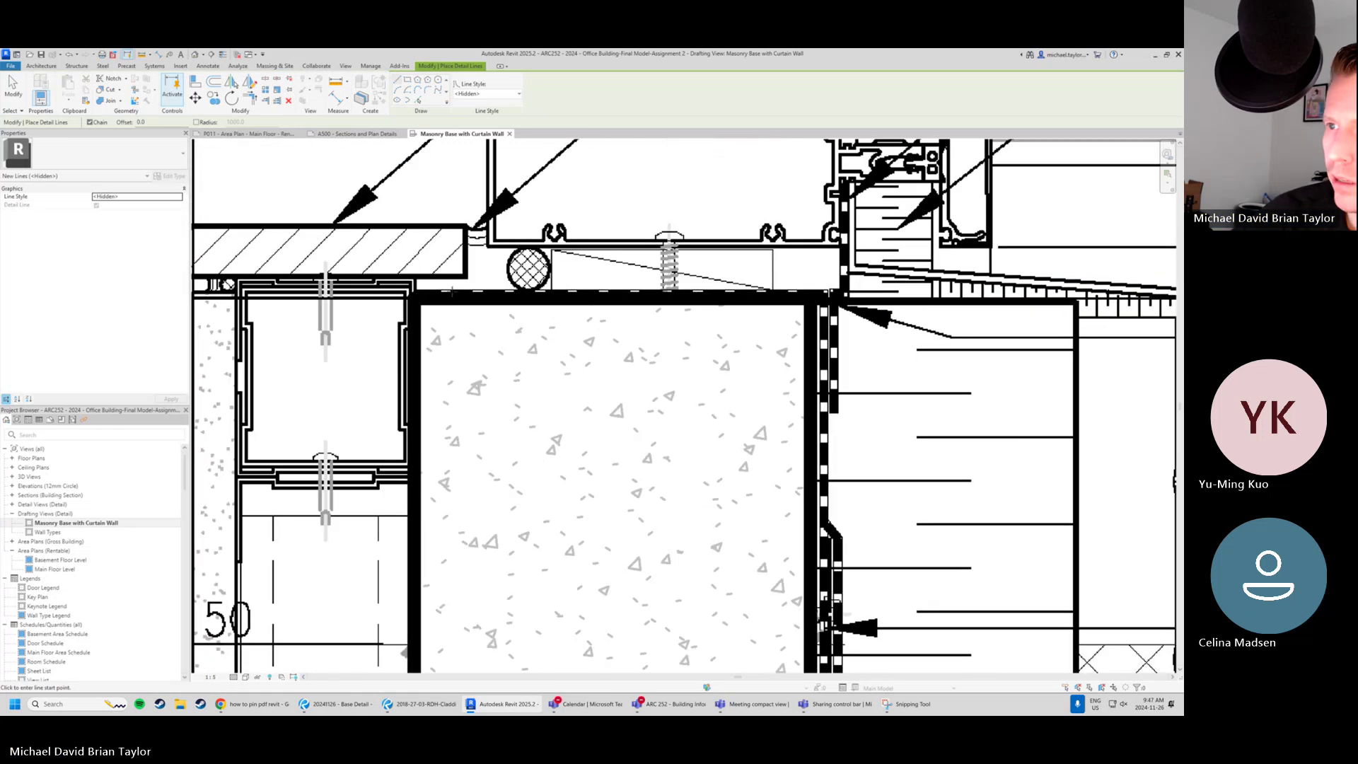
pyautogui.moveTo(599, 297); pyautogui.dragTo(428, 321, button='middle')
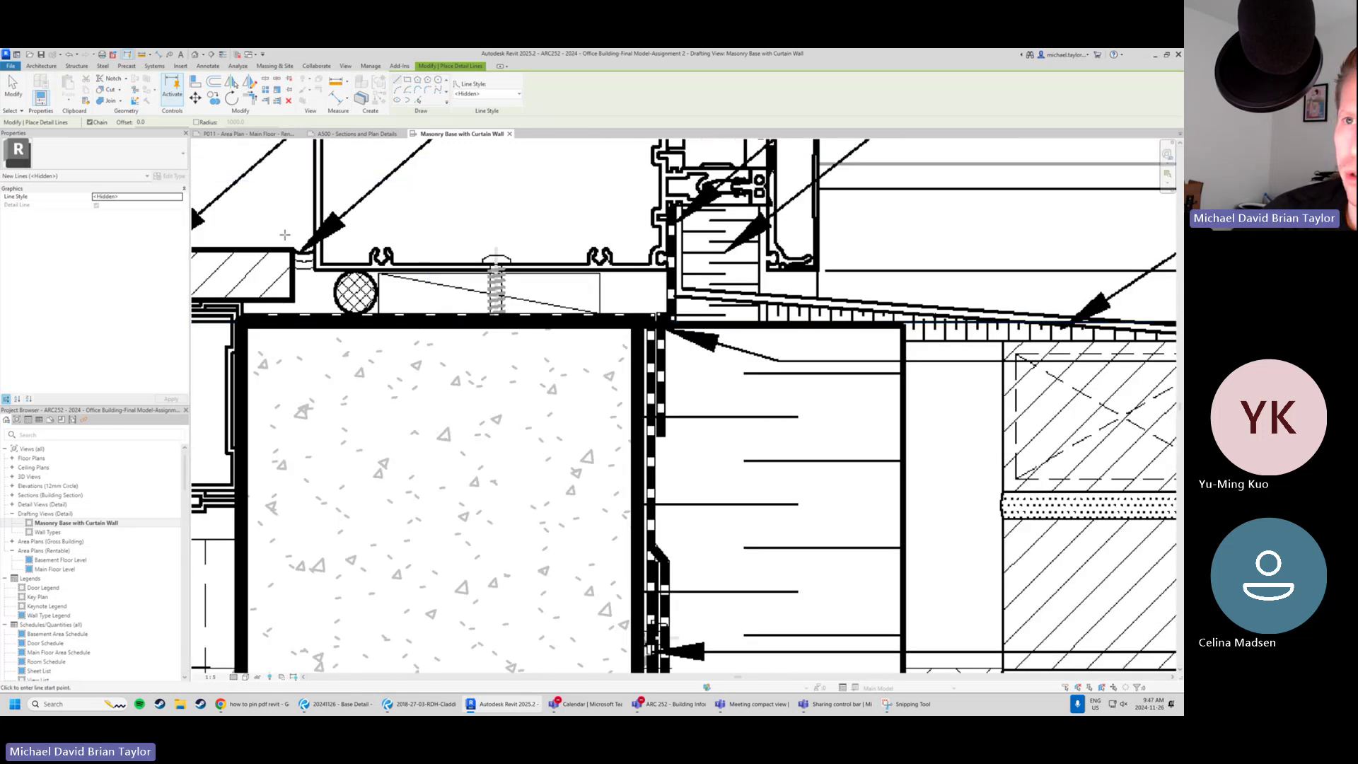
# Set the detail line offset to 5 mm and trace the membrane across the top of the concrete upstand from its inner corner.
pyautogui.click(143, 122)
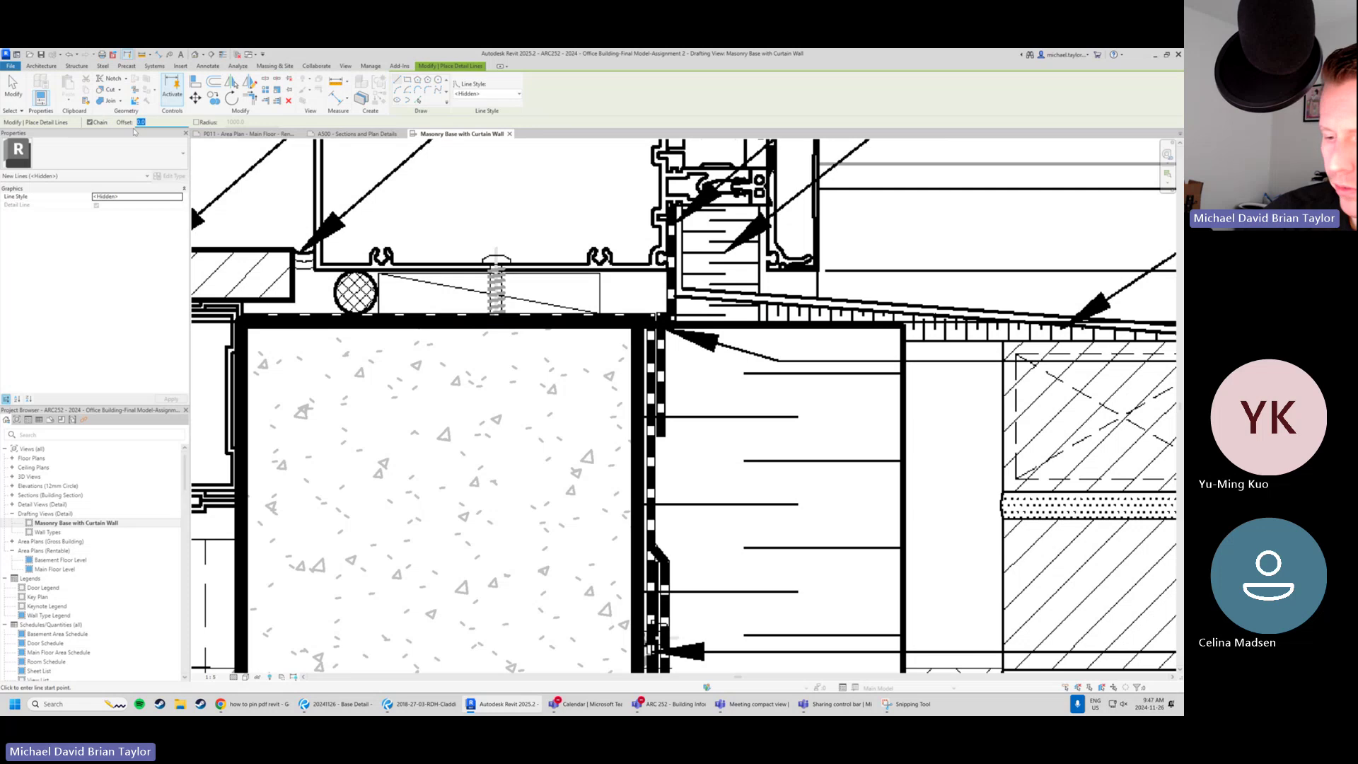
pyautogui.write('5')
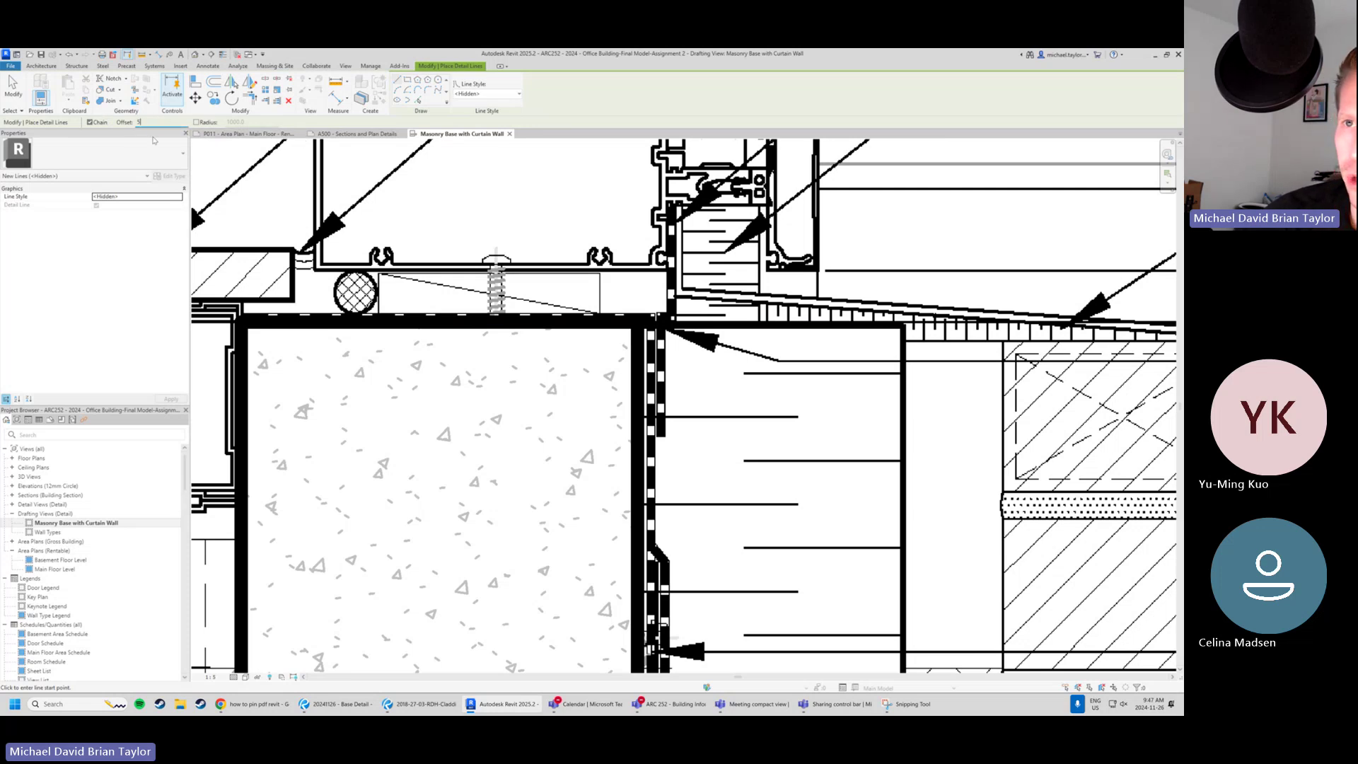
pyautogui.scroll(-1, 442, 262)
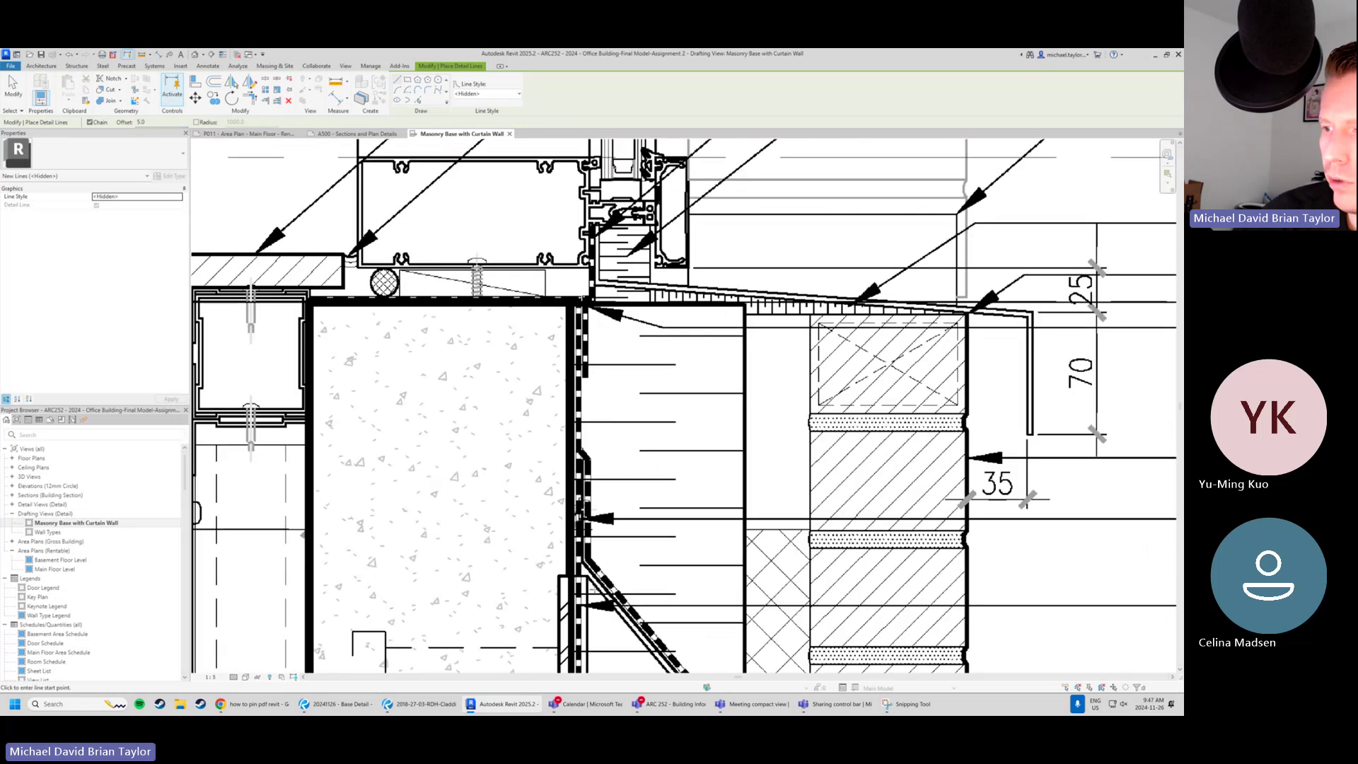
pyautogui.moveTo(567, 546); pyautogui.dragTo(453, 363, button='middle')
pyautogui.scroll(-2, 453, 363)
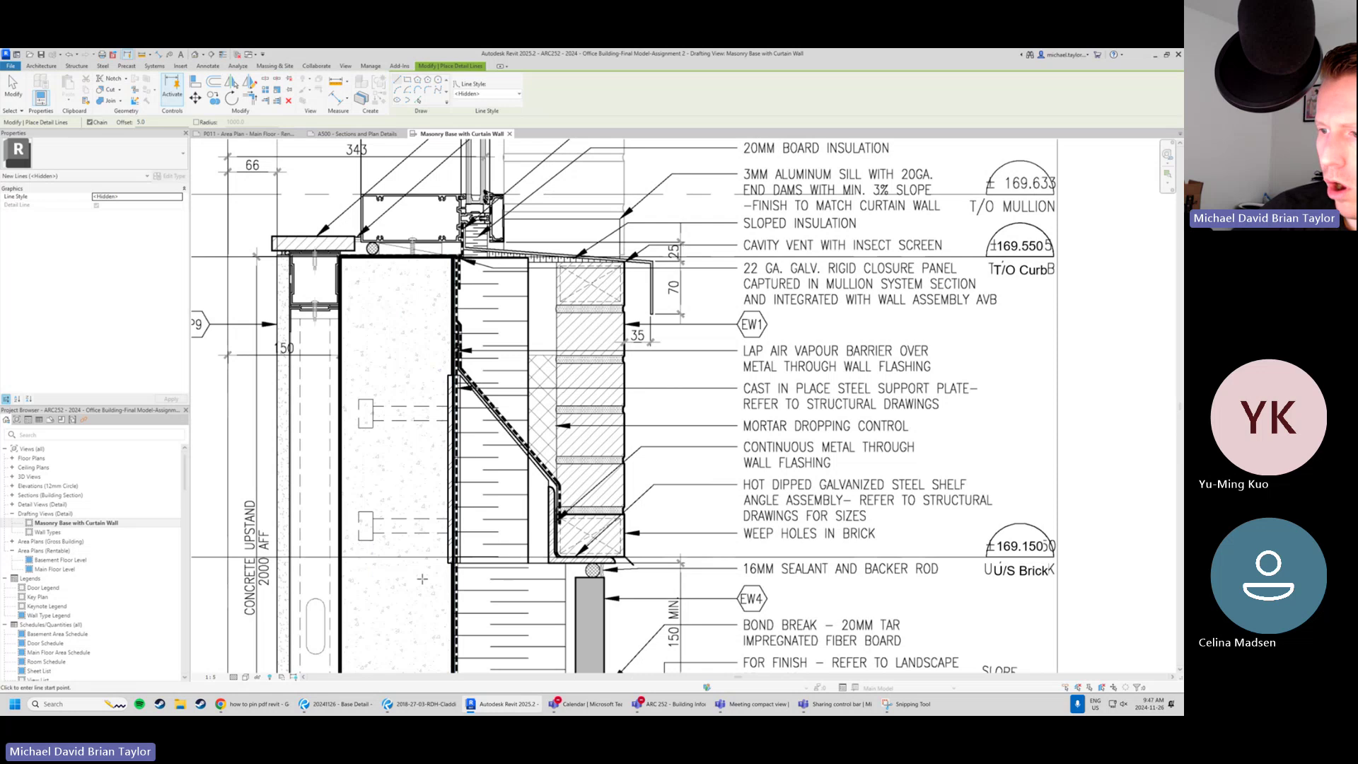
pyautogui.scroll(5, 377, 229)
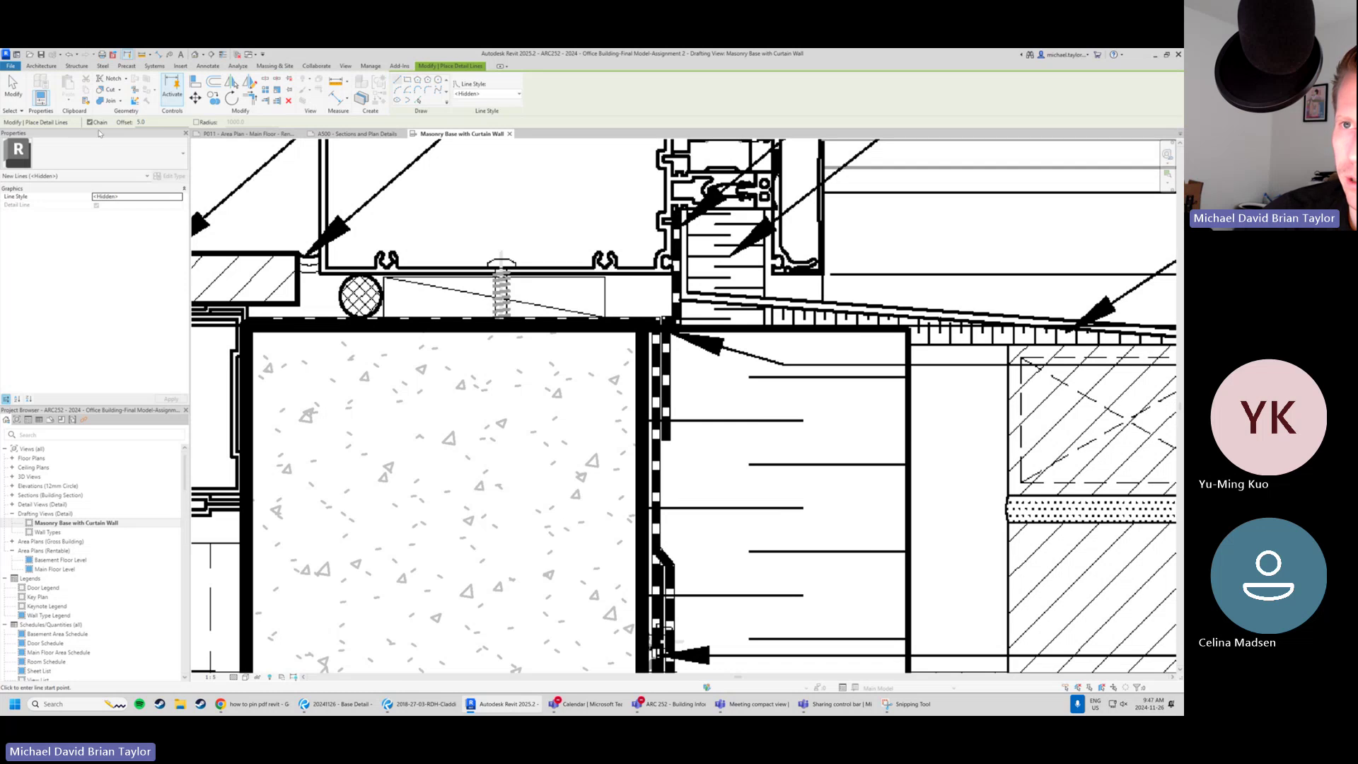
pyautogui.scroll(2, 244, 324)
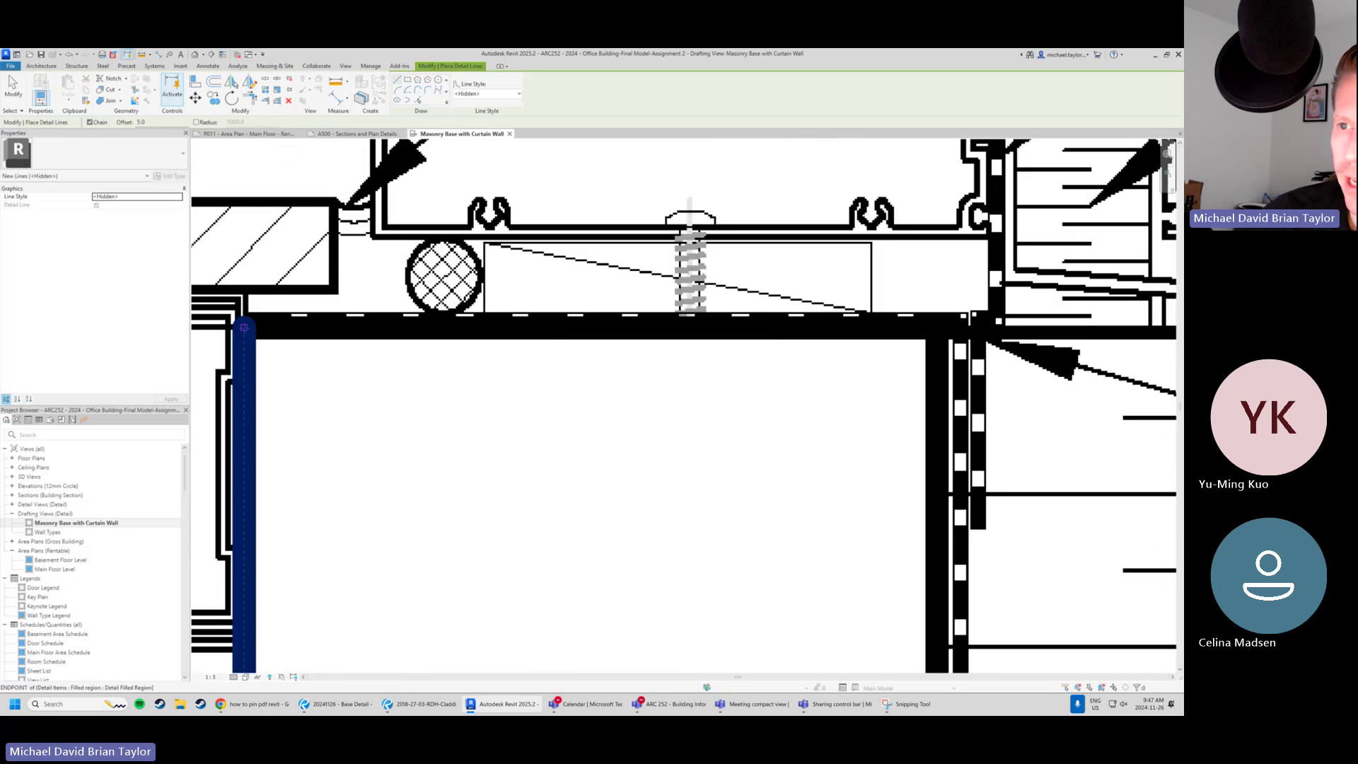
pyautogui.click(244, 327)
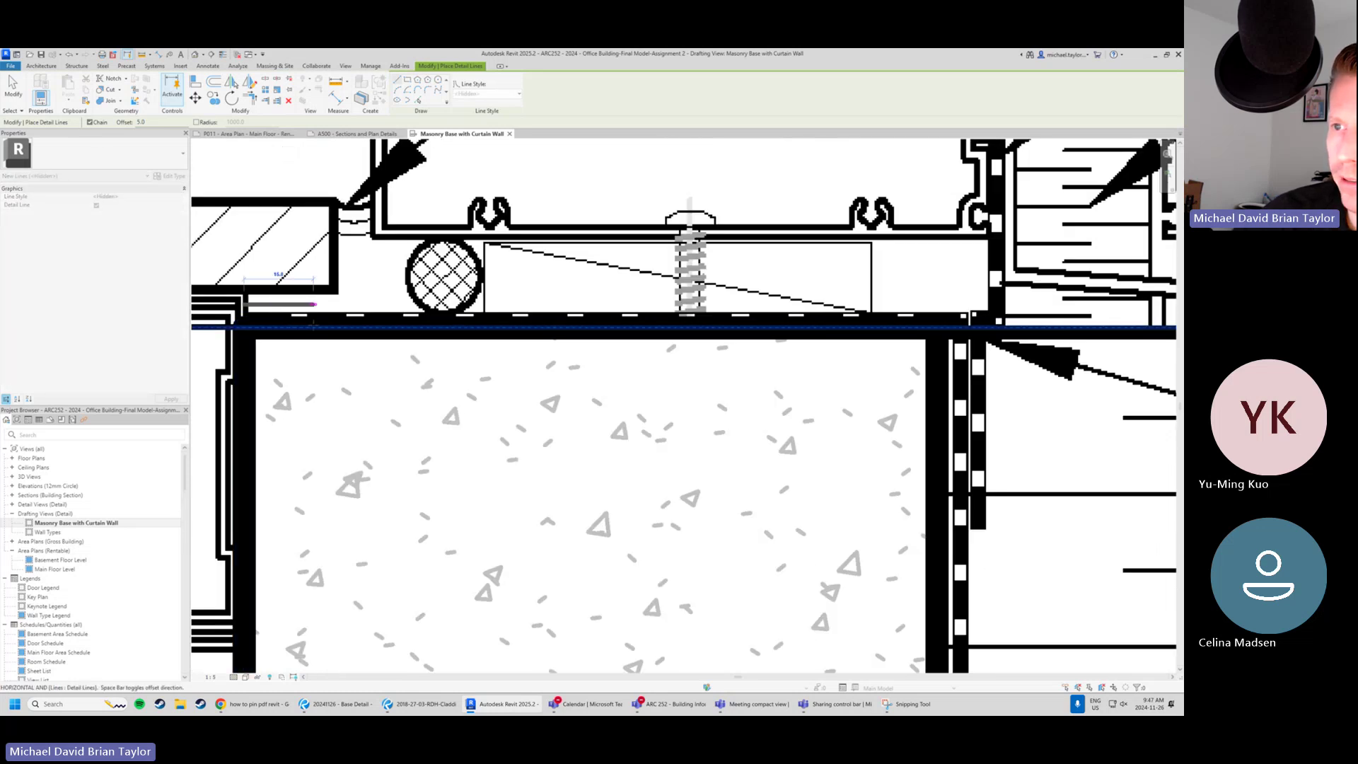
pyautogui.scroll(-2, 333, 327)
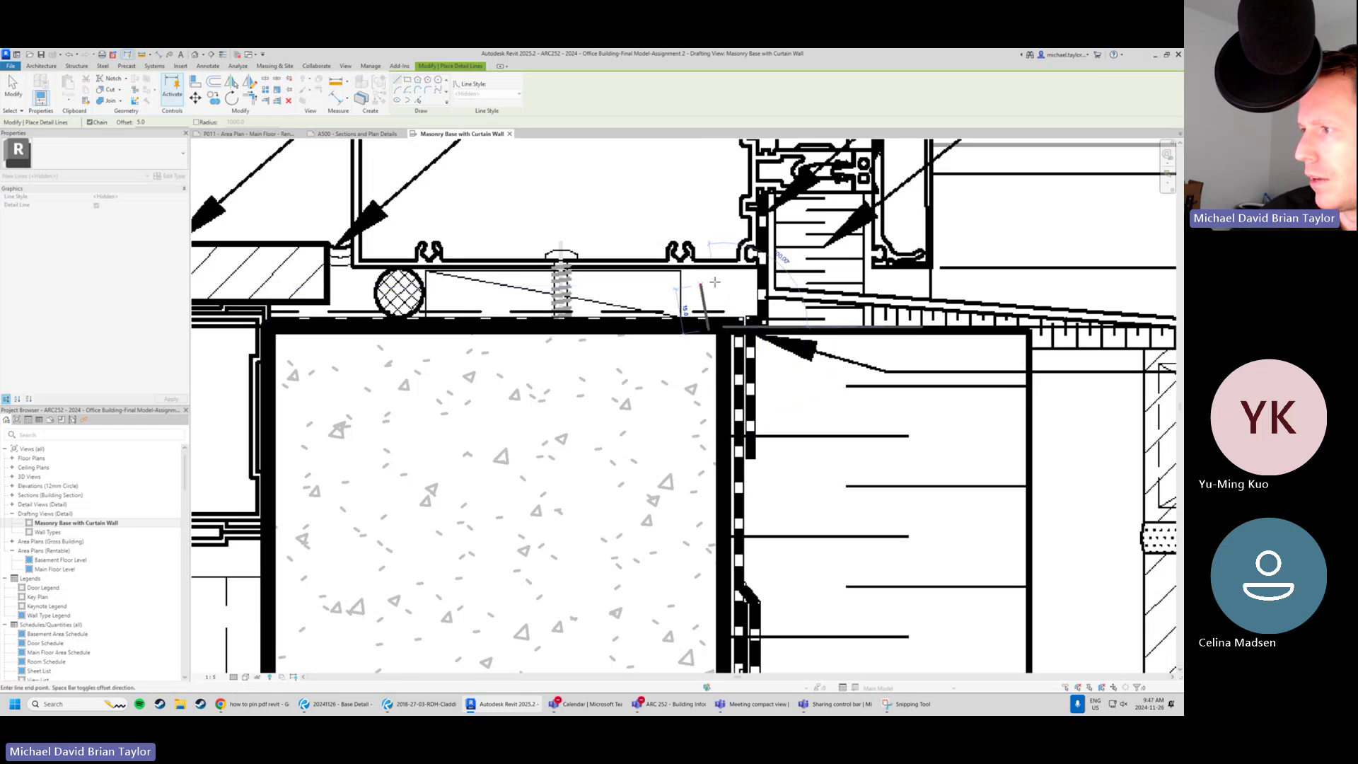
# Continue the offset membrane line down the upstand's outer face, along the sloped ledge and down to the base, and finish the chain.
pyautogui.scroll(-2, 711, 279)
pyautogui.scroll(-2, 715, 282)
pyautogui.scroll(-3, 764, 488)
pyautogui.moveTo(764, 488); pyautogui.dragTo(676, 340, button='middle')
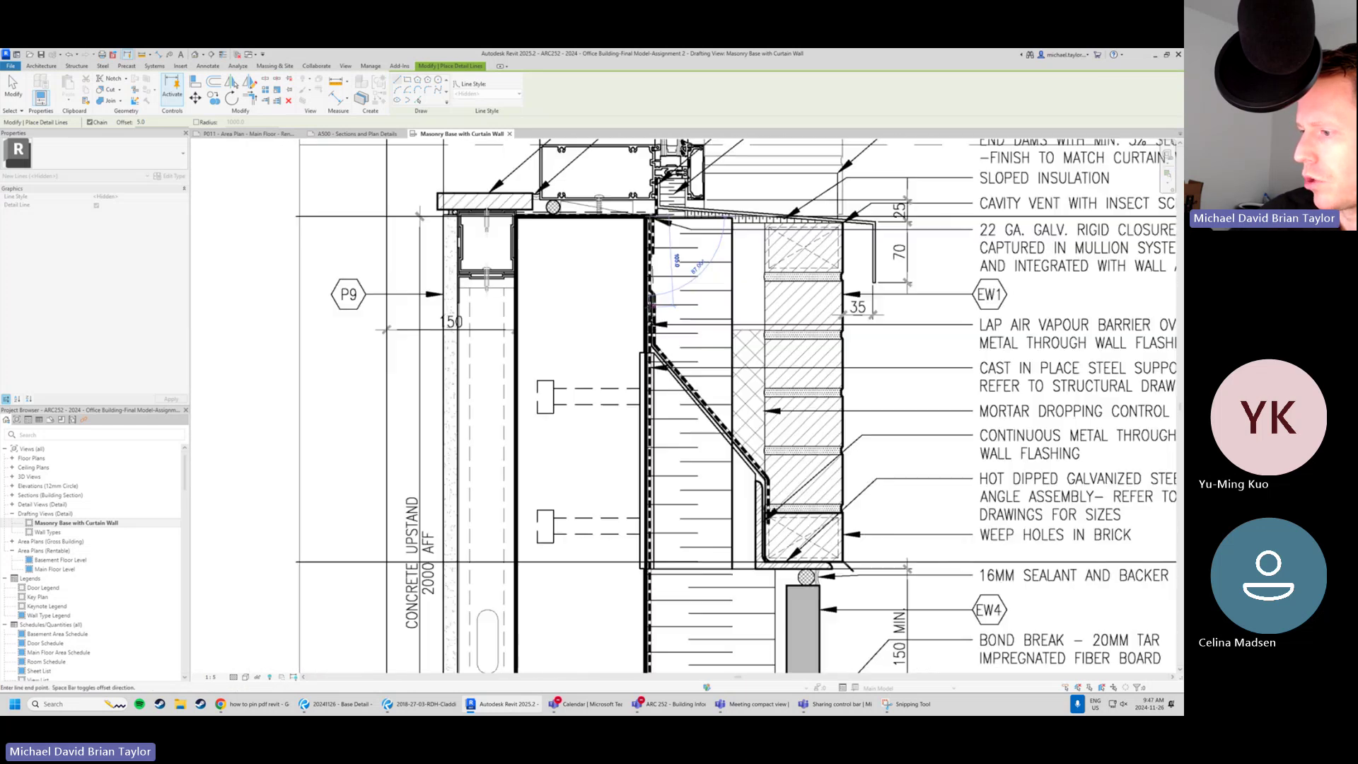
pyautogui.moveTo(707, 576); pyautogui.dragTo(706, 570, button='middle')
pyautogui.scroll(-3, 706, 570)
pyautogui.scroll(6, 580, 460)
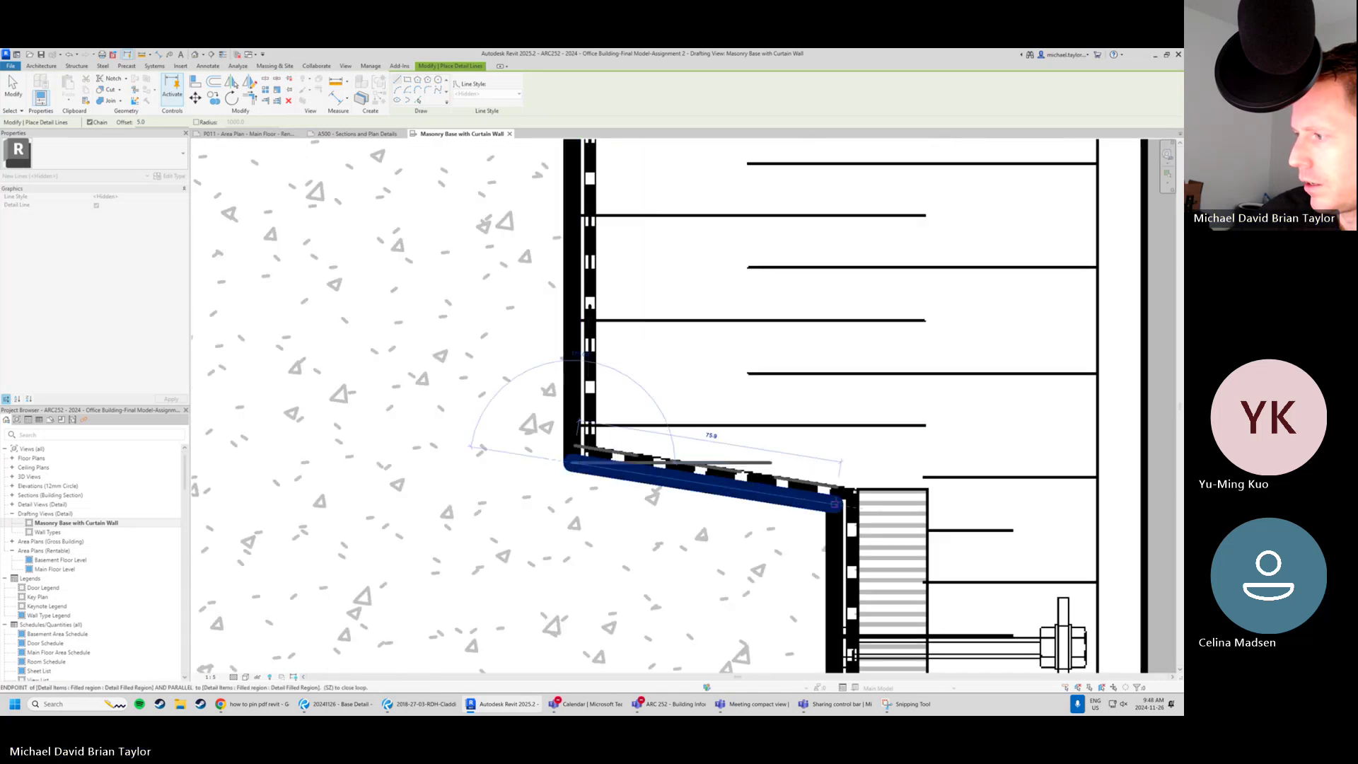
pyautogui.scroll(-2, 663, 311)
pyautogui.moveTo(731, 668); pyautogui.dragTo(652, 476, button='middle')
pyautogui.scroll(3, 654, 481)
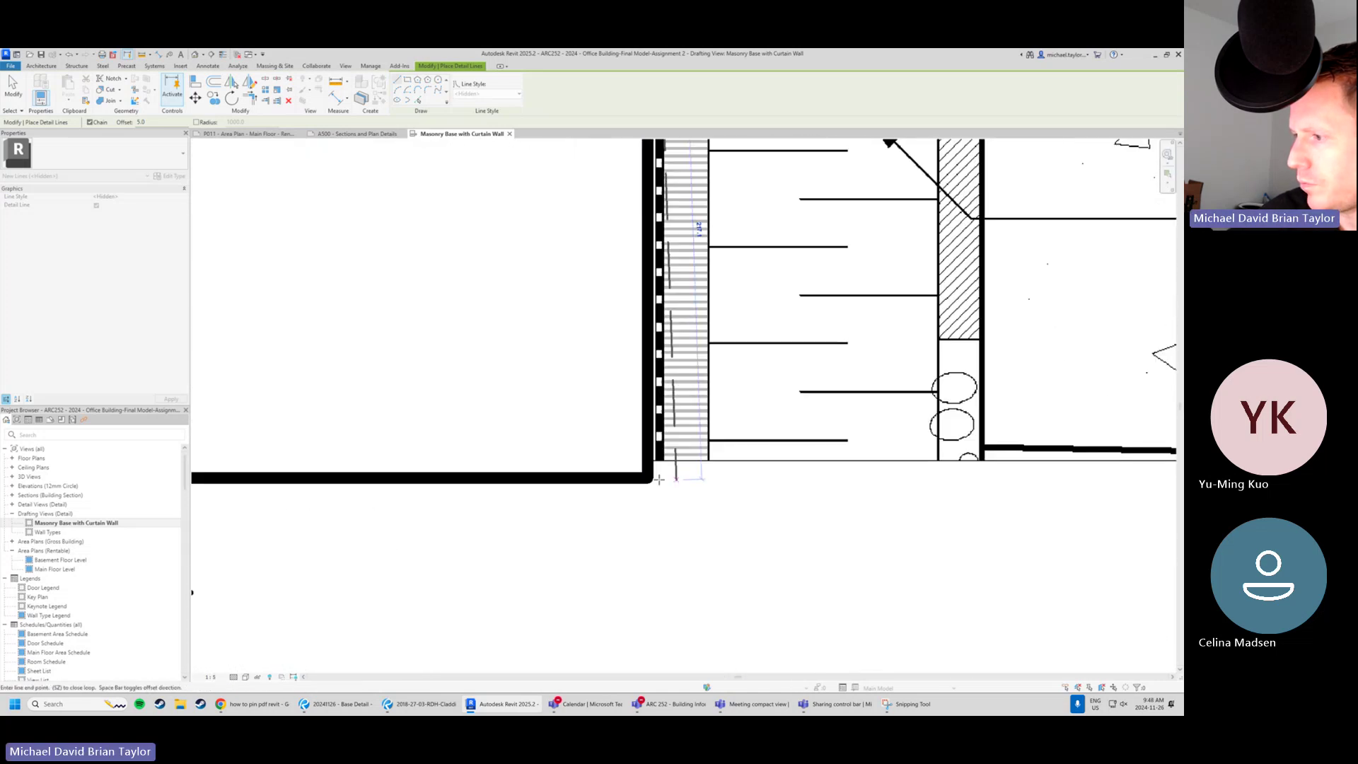
pyautogui.scroll(-5, 658, 502)
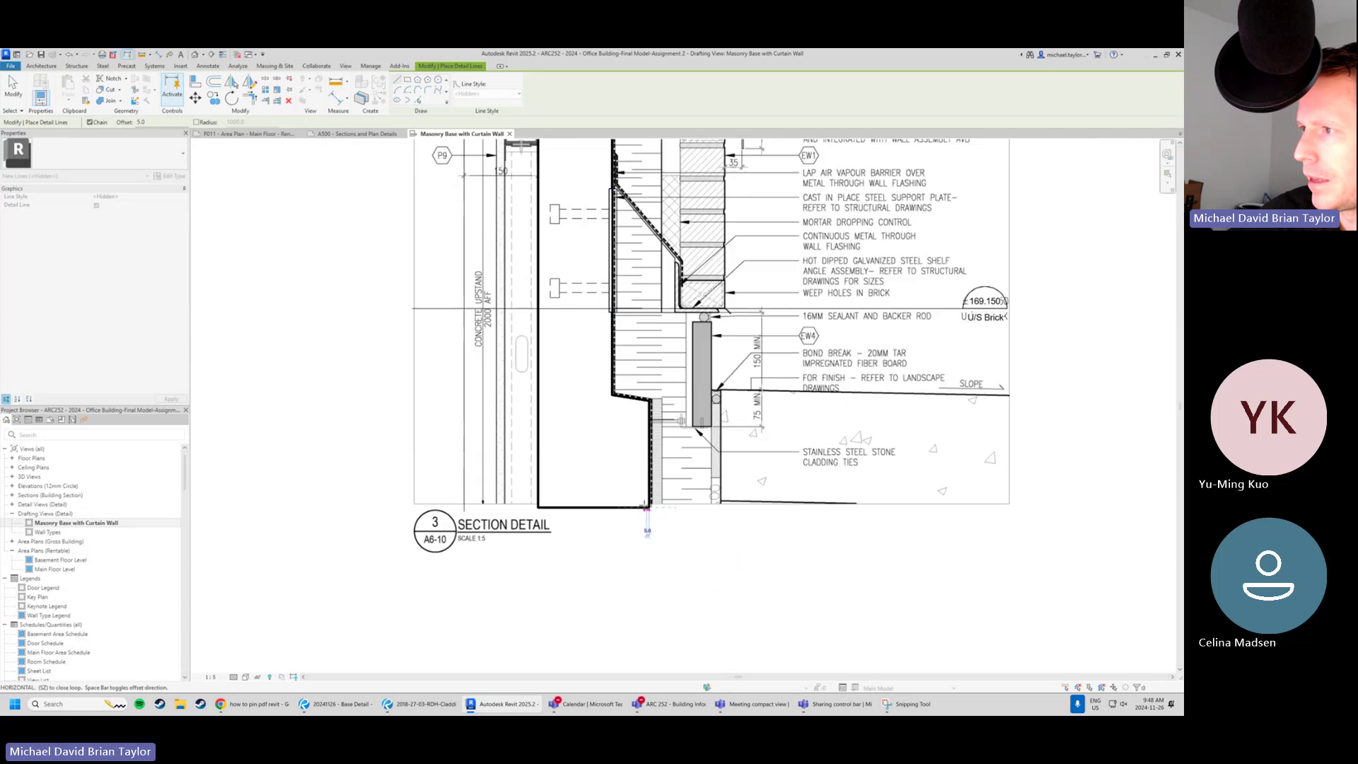
pyautogui.press('Escape')
pyautogui.press('Escape')
# Hide the imported PDF image in the view and check the traced linework on its own.
pyautogui.click(677, 357)
pyautogui.scroll(2, 678, 357)
pyautogui.rightClick(677, 357)
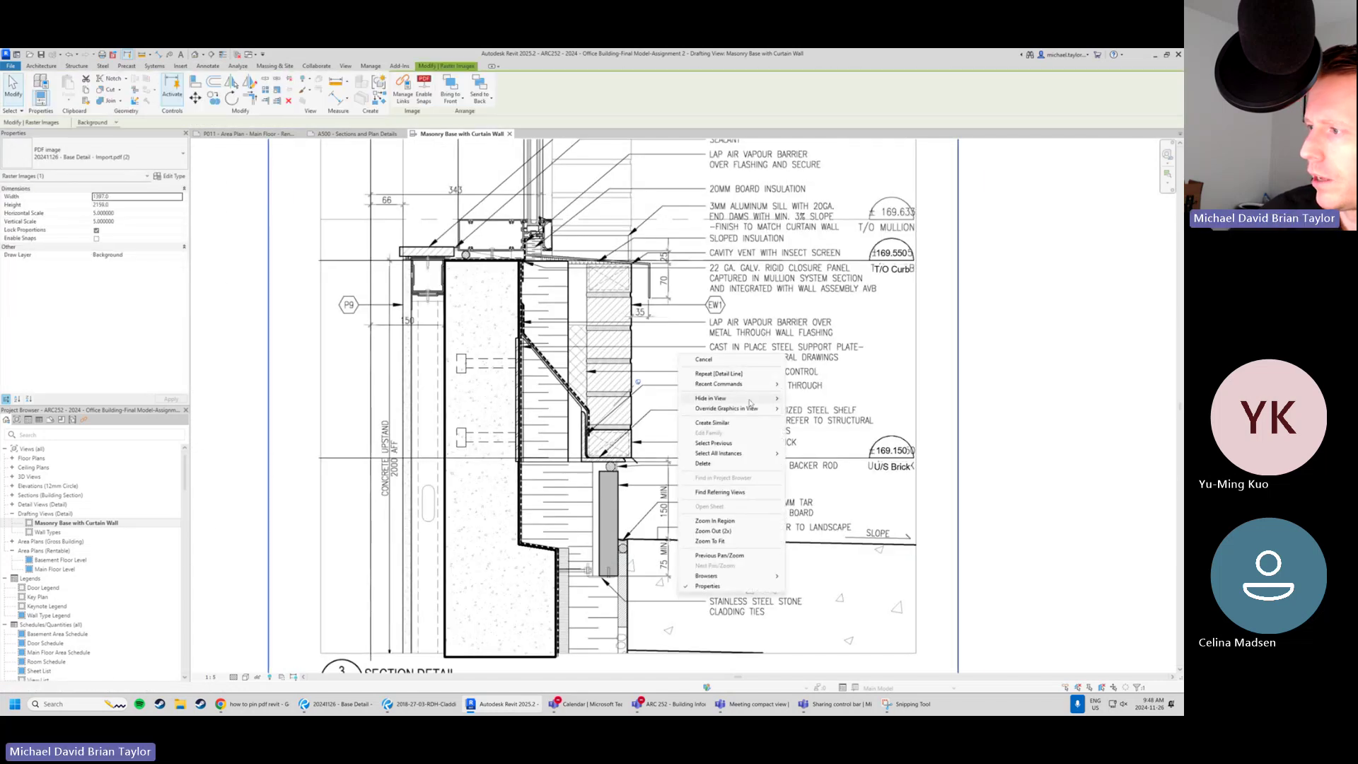
pyautogui.moveTo(752, 404)
pyautogui.click(808, 399)
pyautogui.scroll(3, 495, 368)
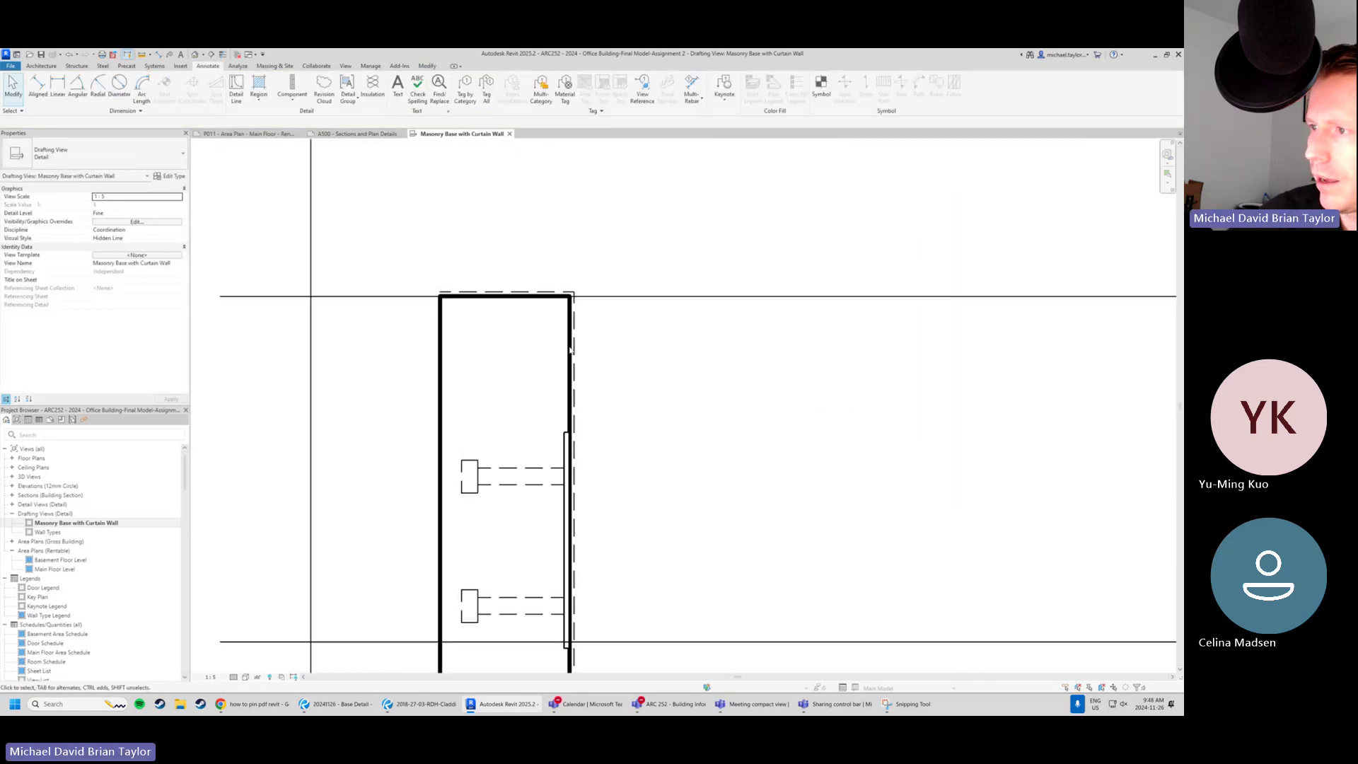
pyautogui.scroll(-1, 596, 433)
pyautogui.scroll(-2, 597, 432)
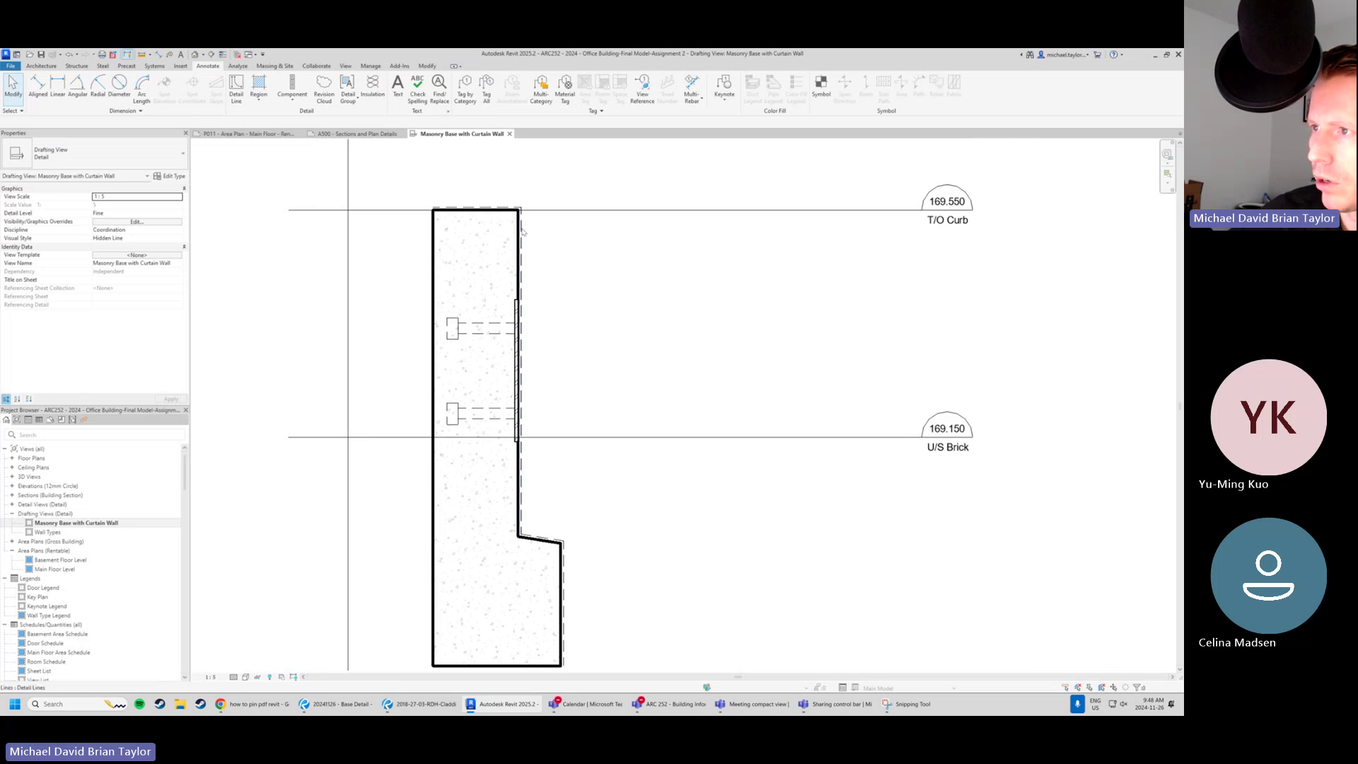
# Try the <Hidden Lines>, <Medium Lines> and <Wide Lines> styles on the whole chain of membrane lines.
pyautogui.click(523, 309)
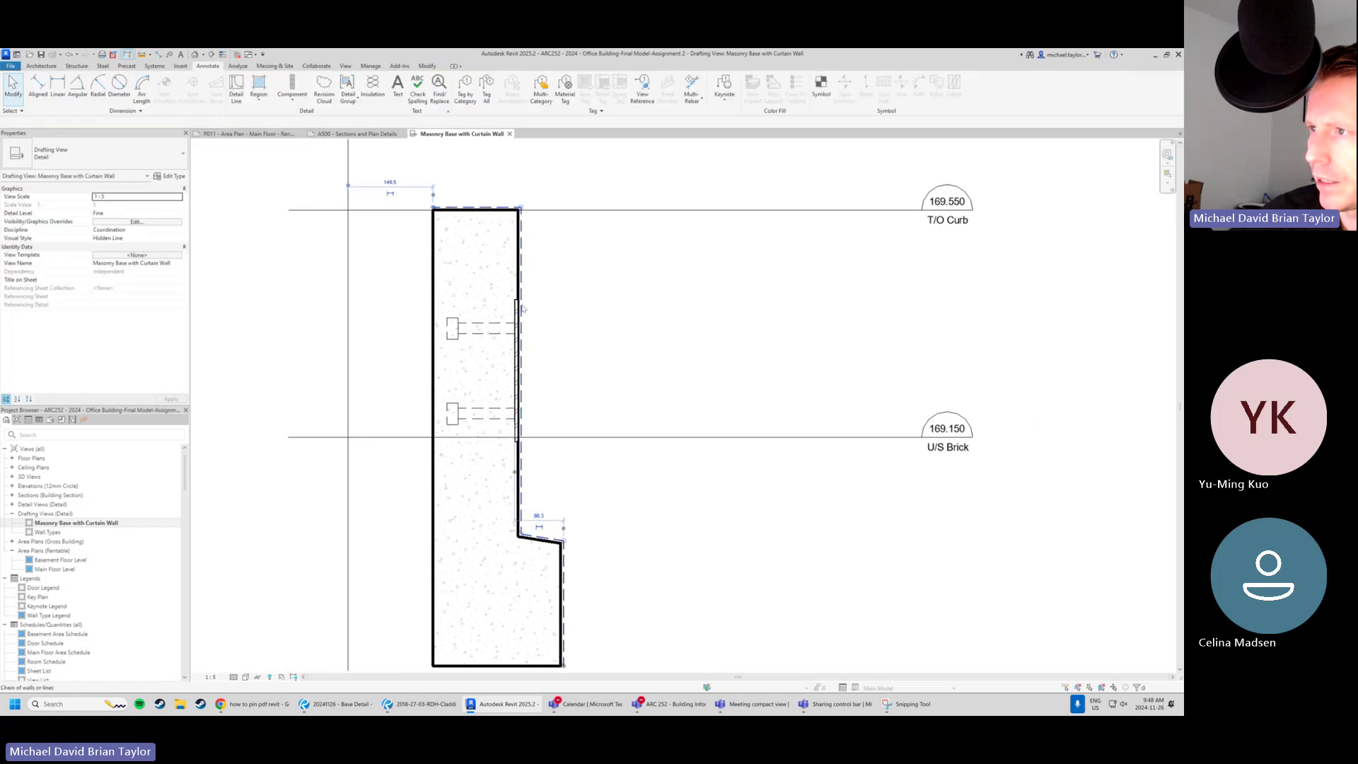
pyautogui.click(457, 94)
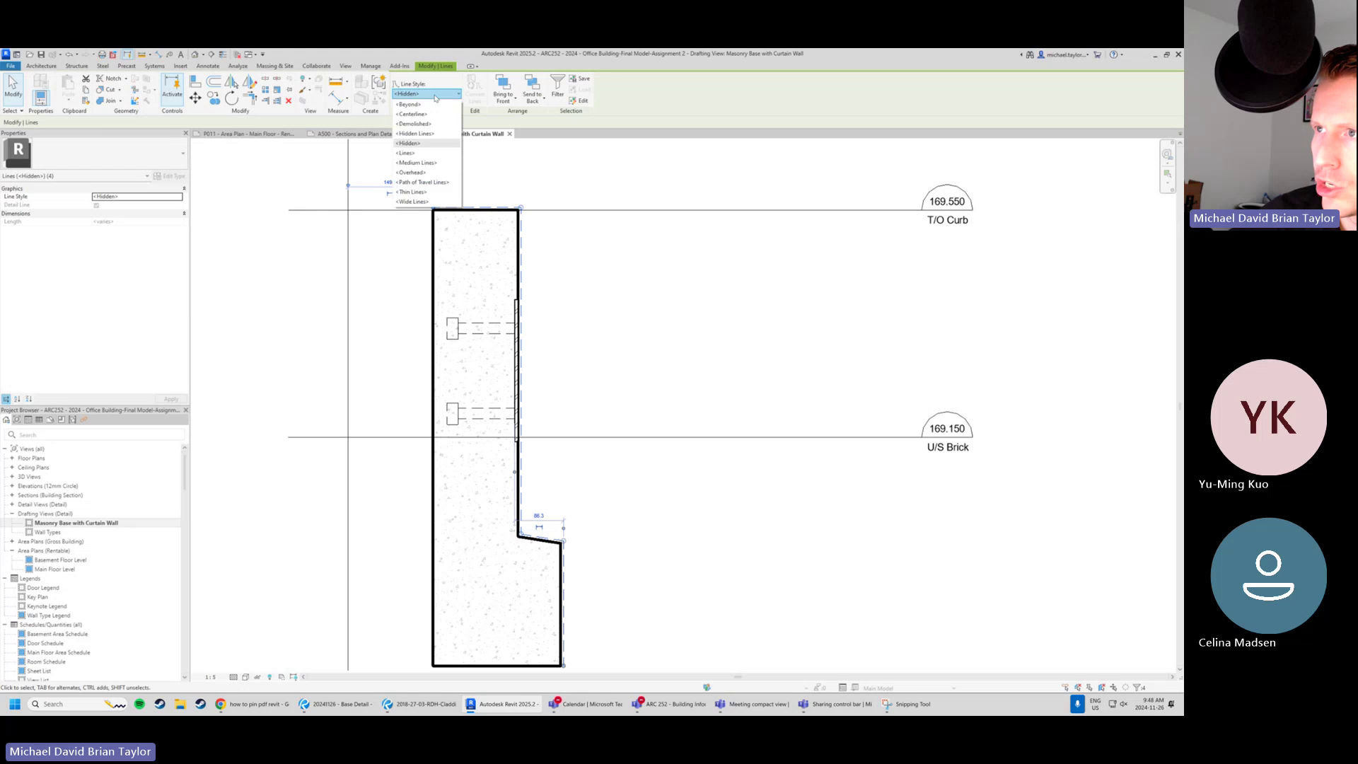
pyautogui.click(416, 133)
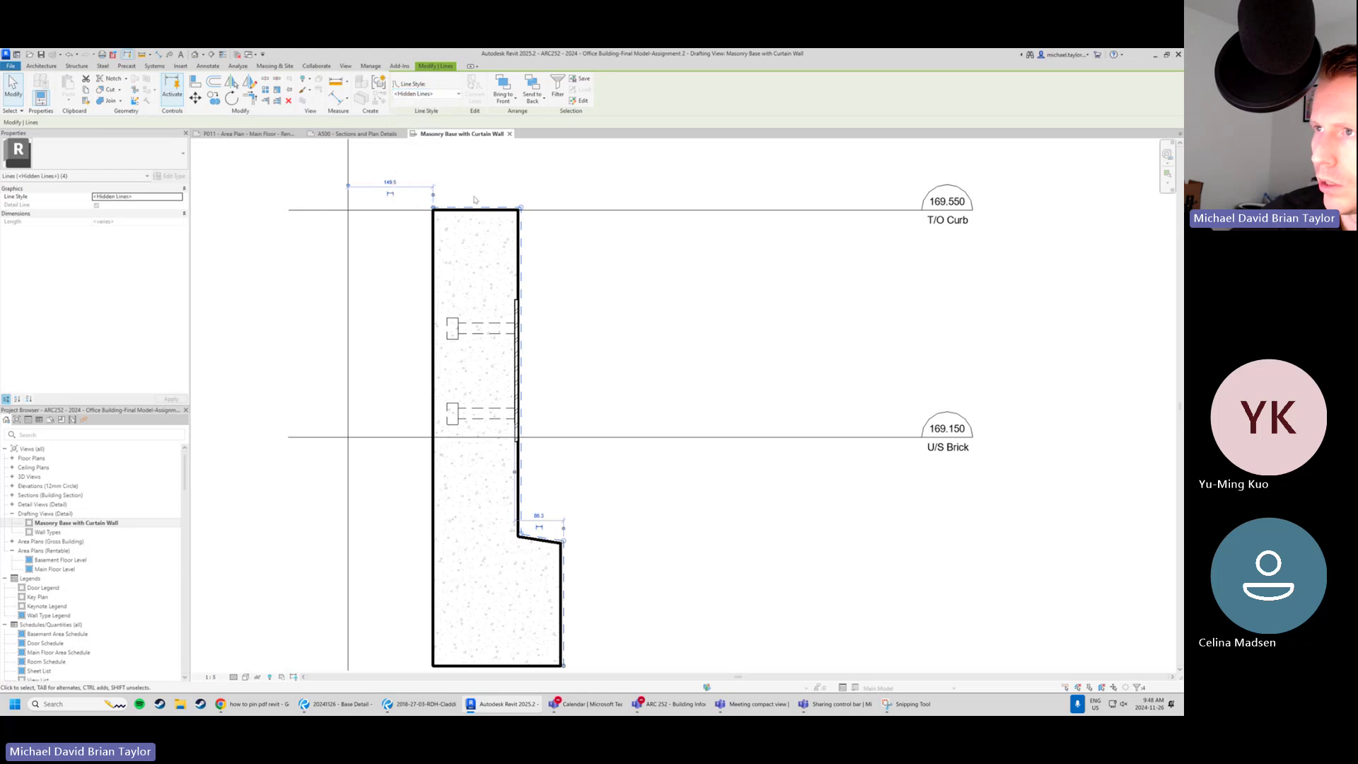
pyautogui.click(424, 94)
pyautogui.click(432, 164)
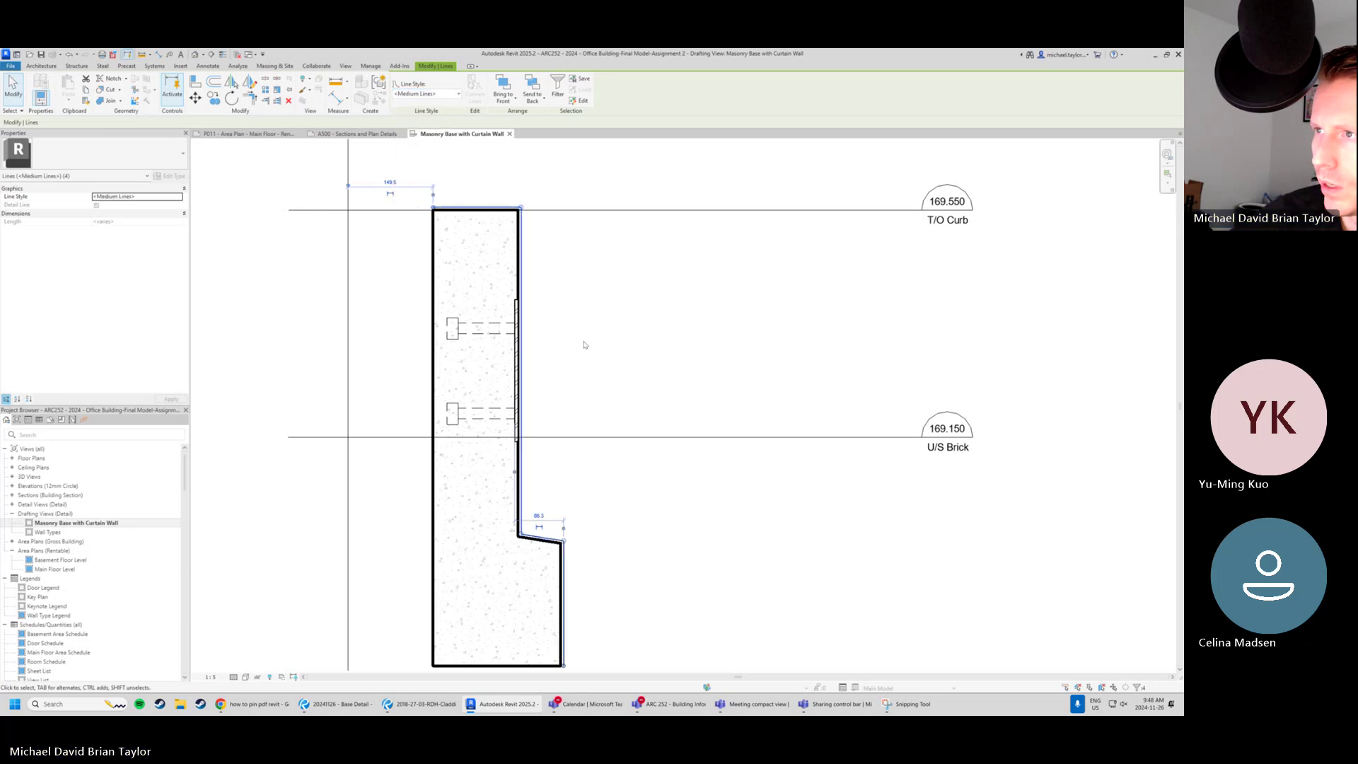
pyautogui.click(425, 96)
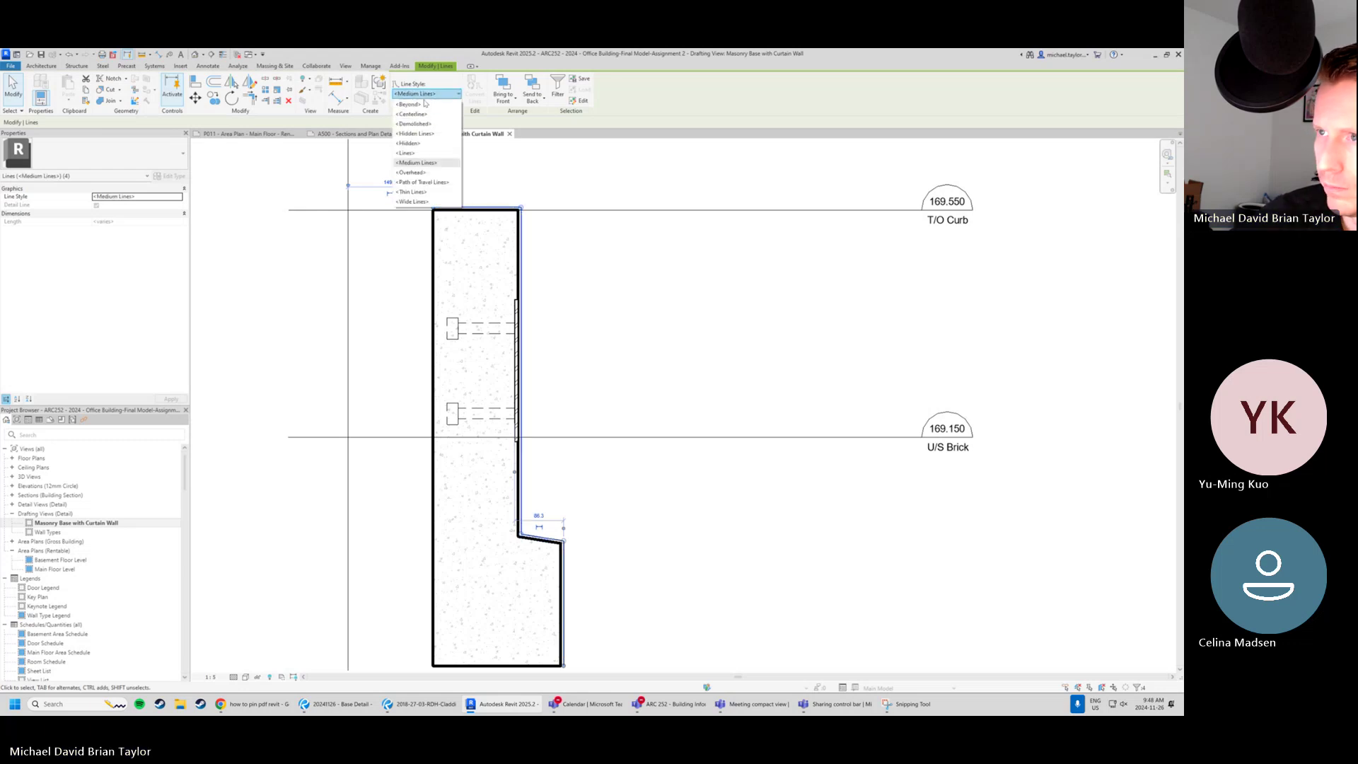
pyautogui.click(412, 201)
pyautogui.click(605, 312)
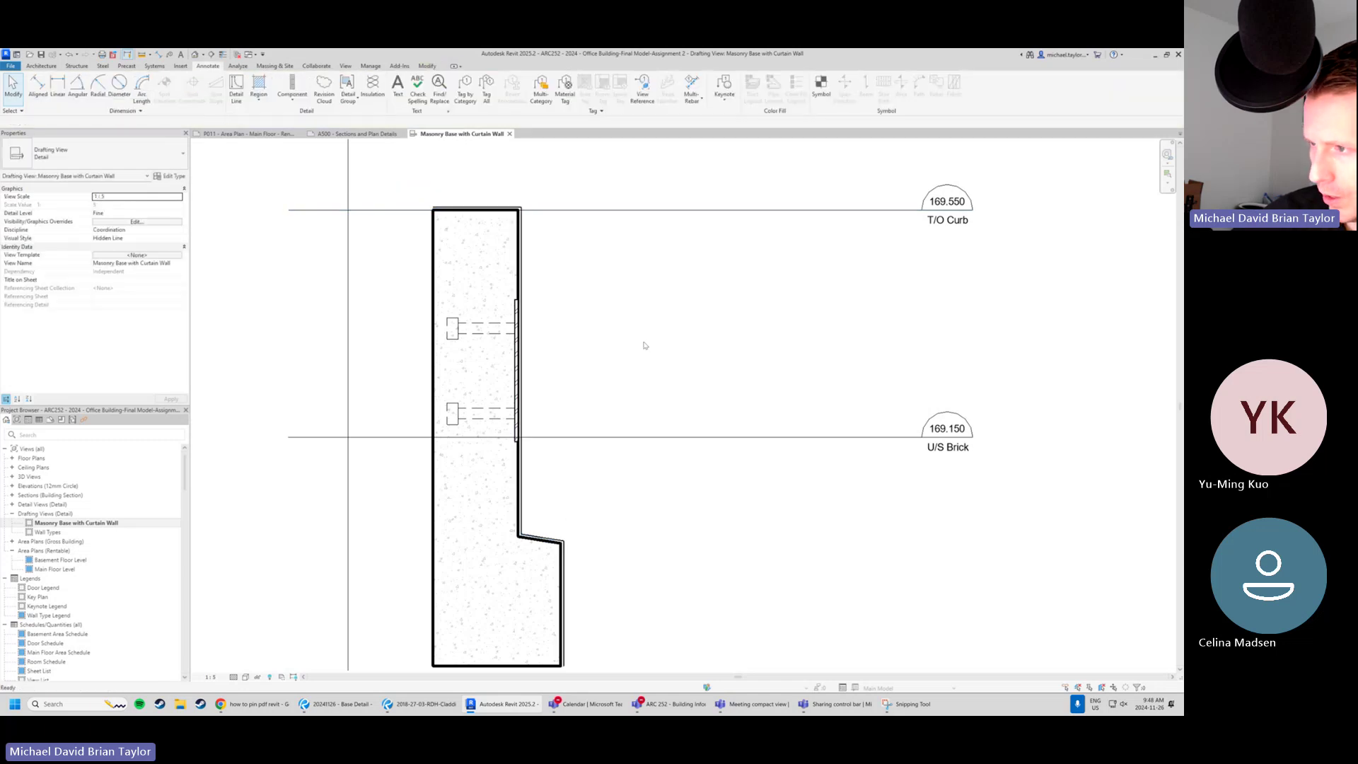
# Undo the line style changes on the membrane lines and check their dashes against the upstand.
pyautogui.scroll(3, 515, 191)
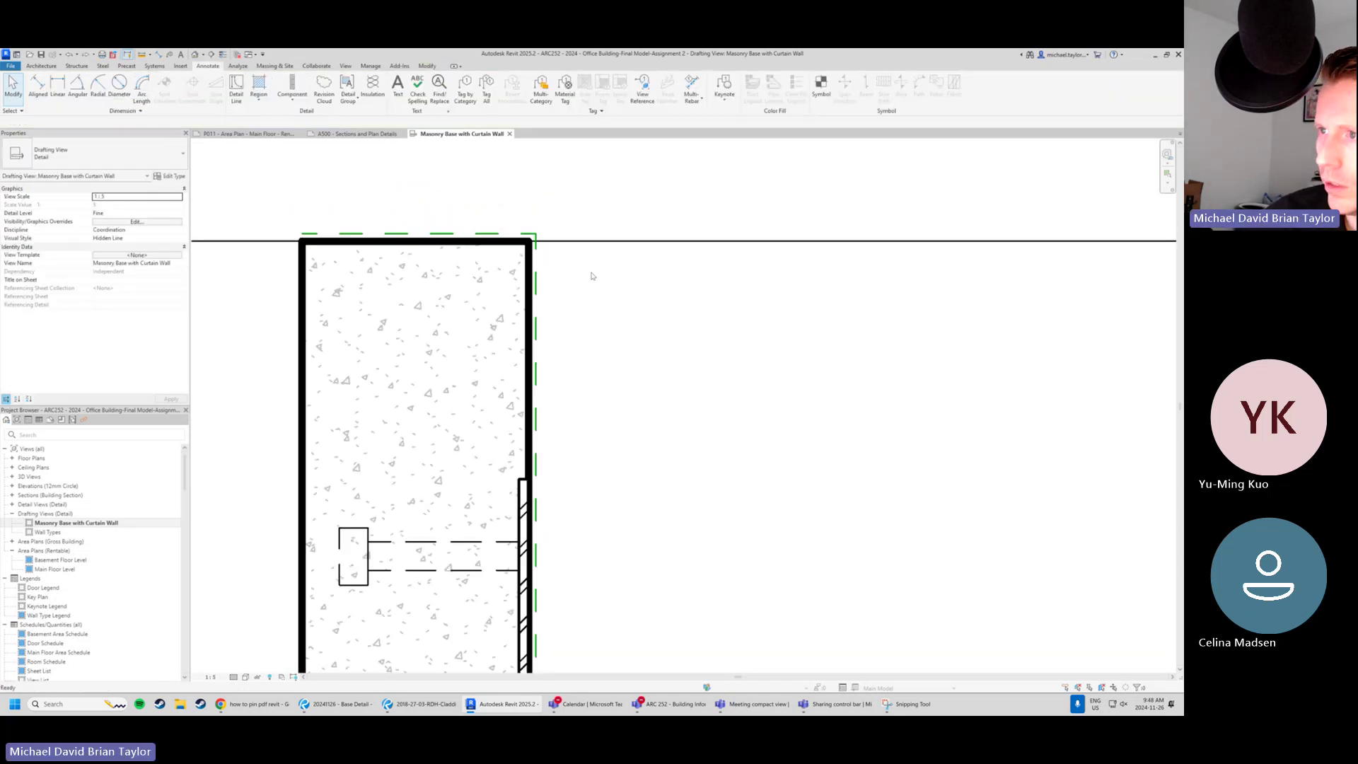
pyautogui.scroll(-3, 514, 193)
pyautogui.scroll(2, 519, 212)
pyautogui.moveTo(542, 179); pyautogui.dragTo(546, 193, button='middle')
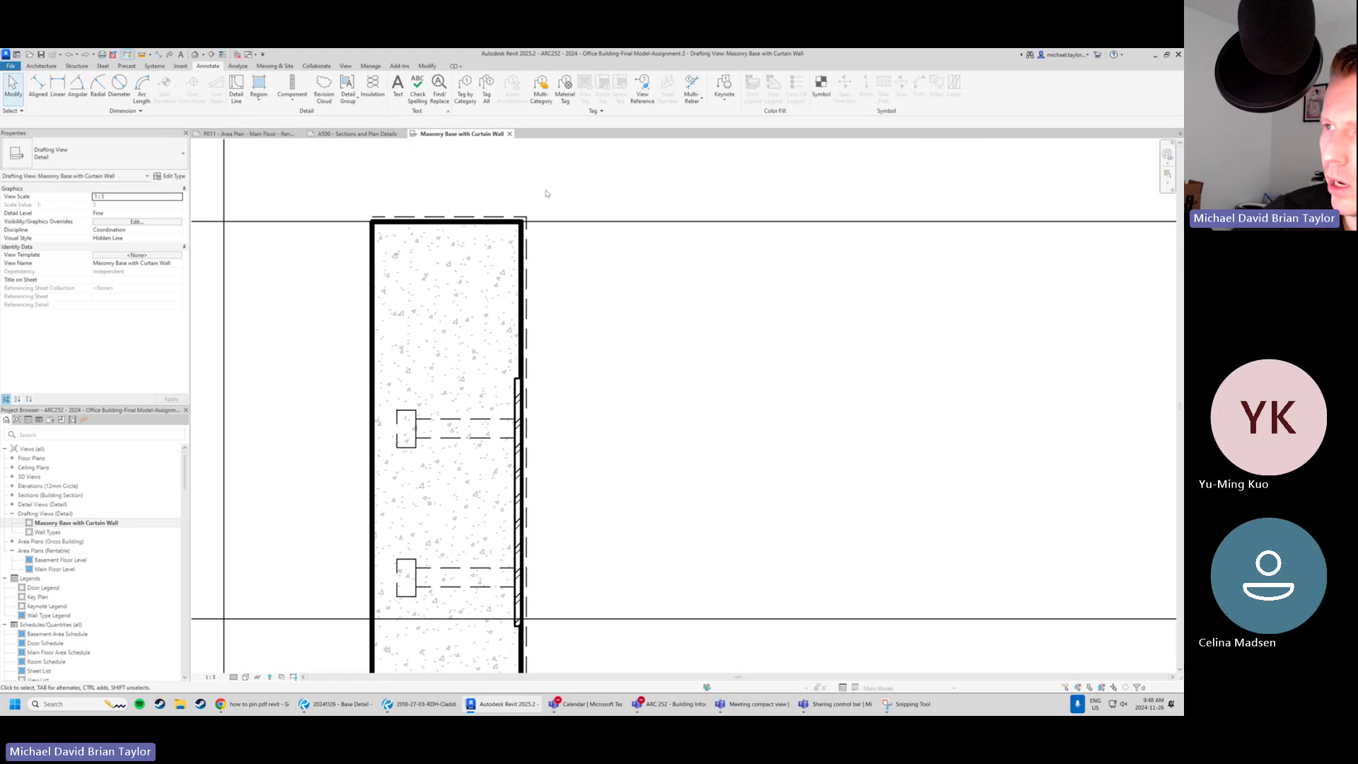
pyautogui.scroll(-2, 555, 265)
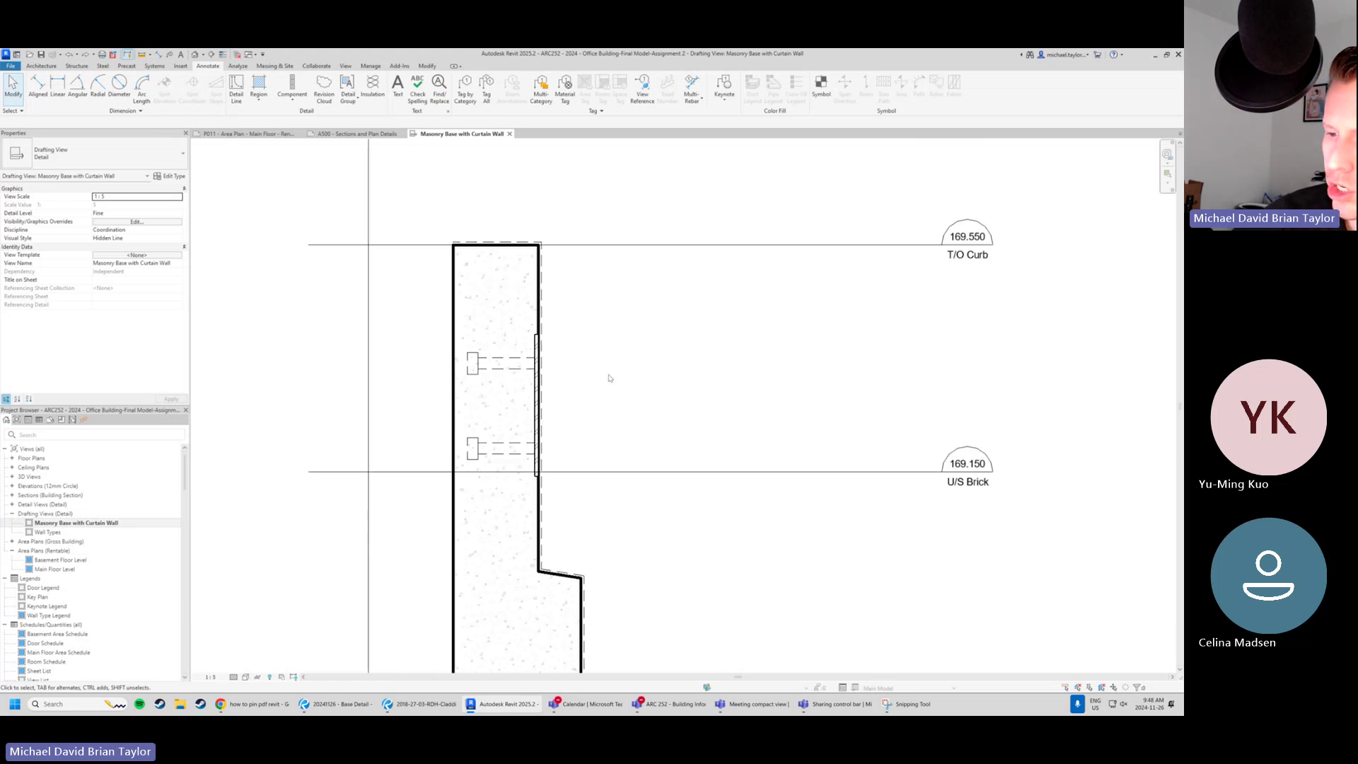
# Compare the traced membrane with the PDF base detail, and hide the PDF image in the view again.
pyautogui.scroll(1, 525, 373)
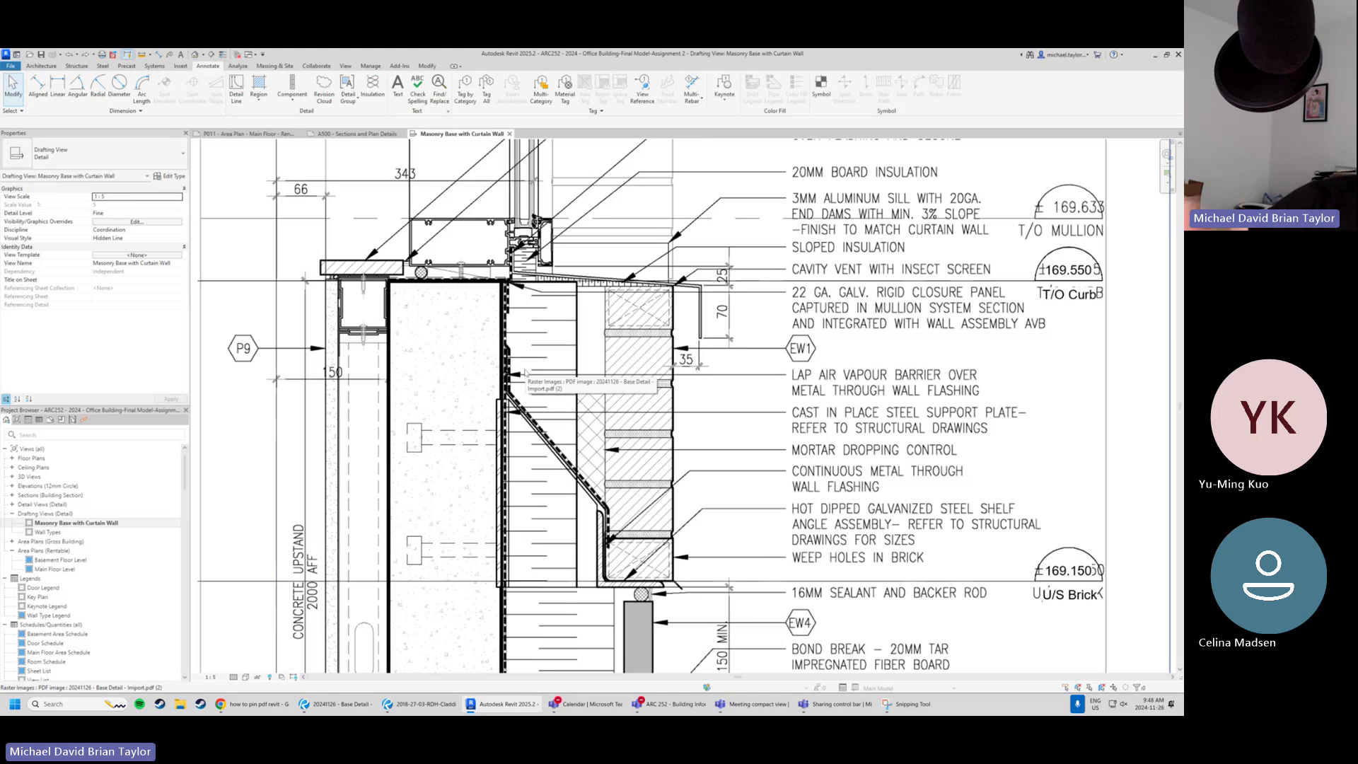
pyautogui.scroll(1, 529, 345)
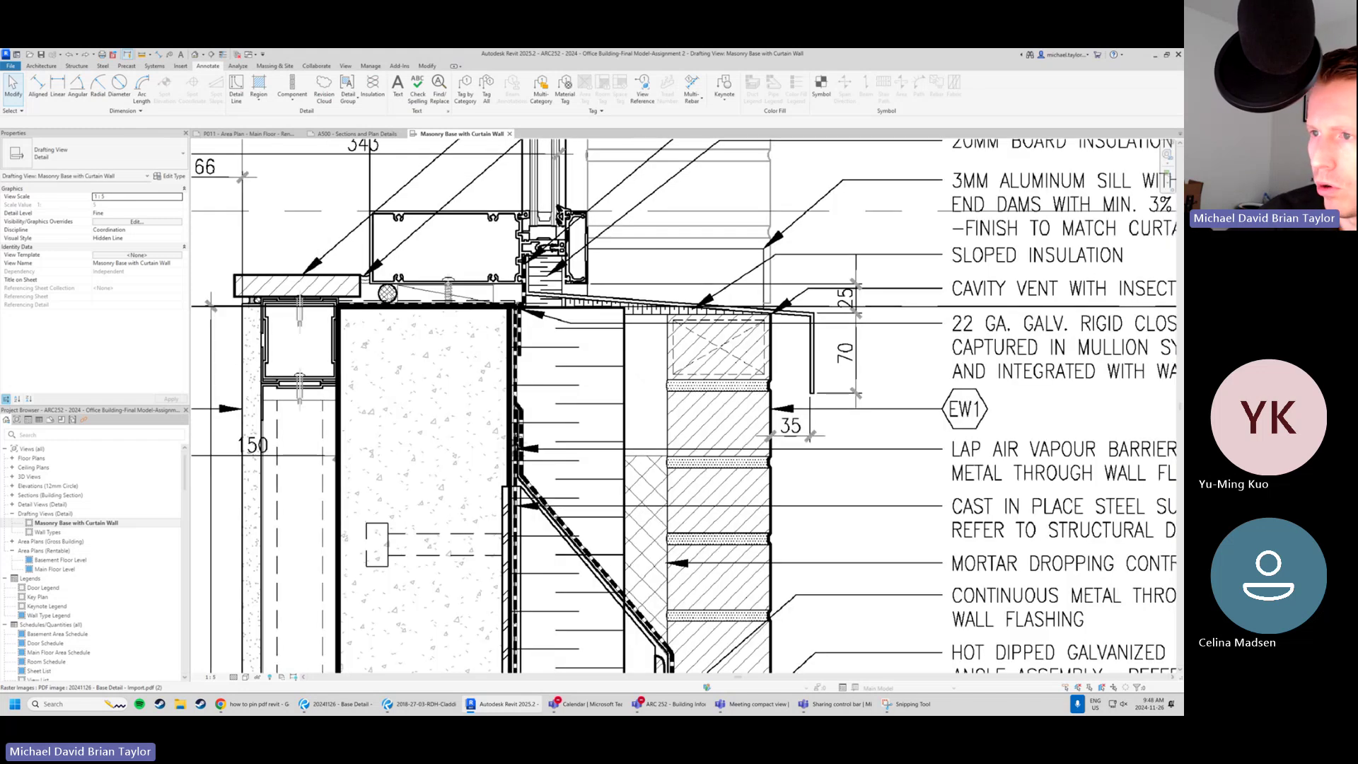
pyautogui.scroll(1, 701, 302)
pyautogui.rightClick(717, 276)
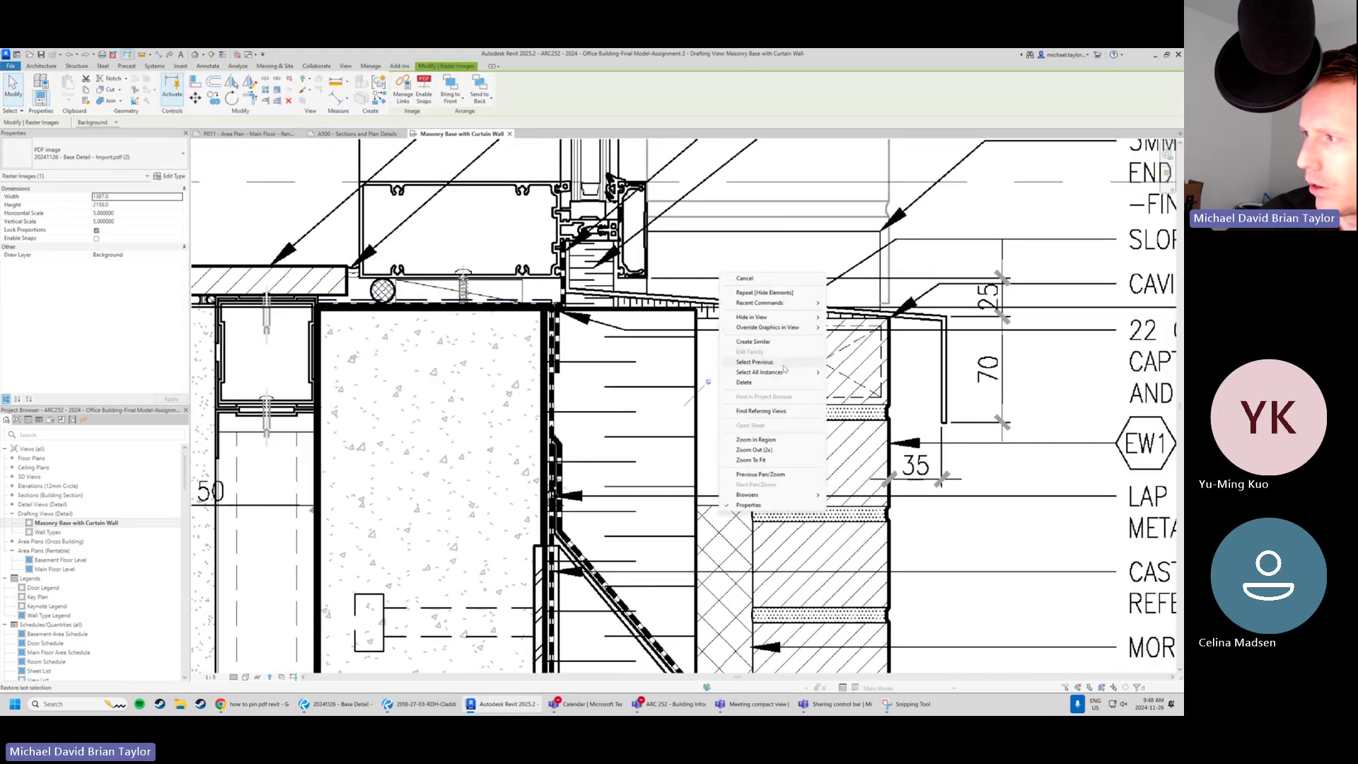
pyautogui.moveTo(801, 319)
pyautogui.click(852, 317)
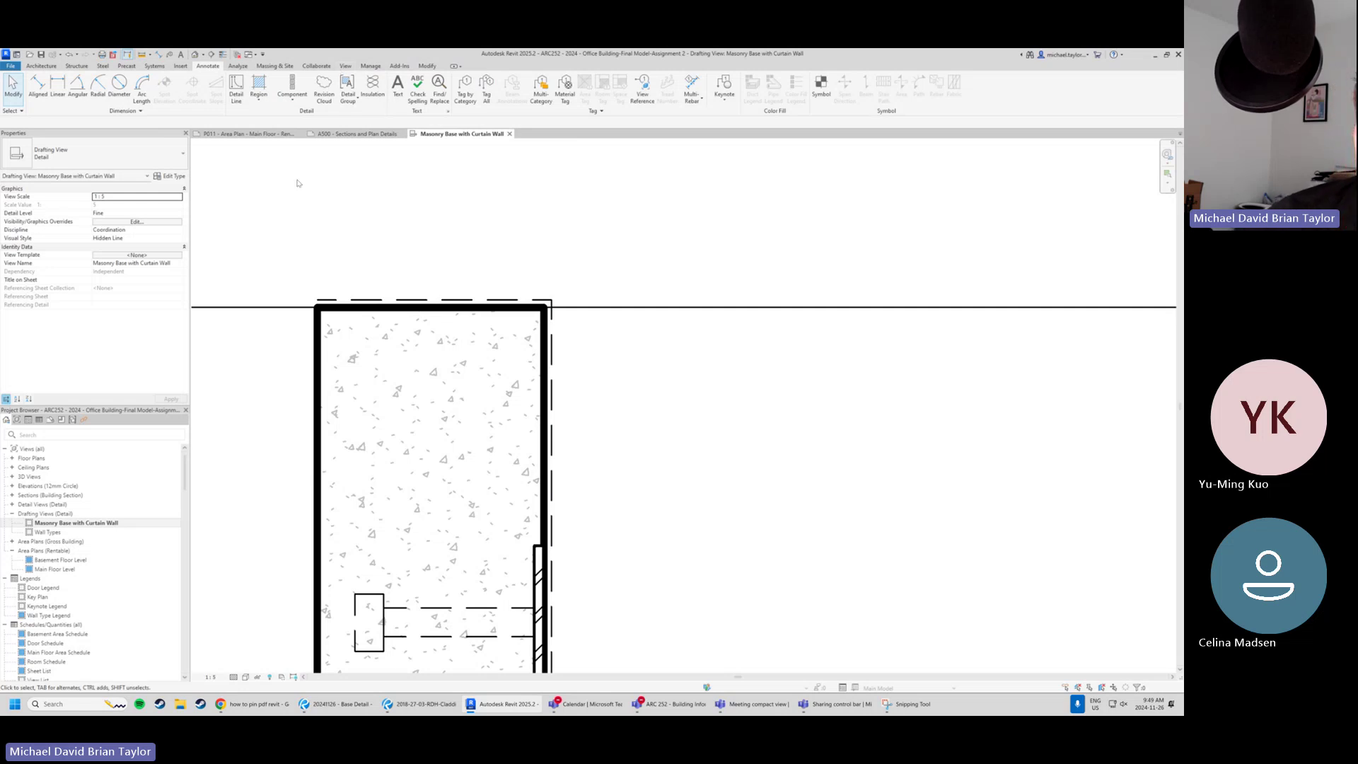
# Review the project's model line weights for the different view scales and close the table without changes.
pyautogui.click(370, 67)
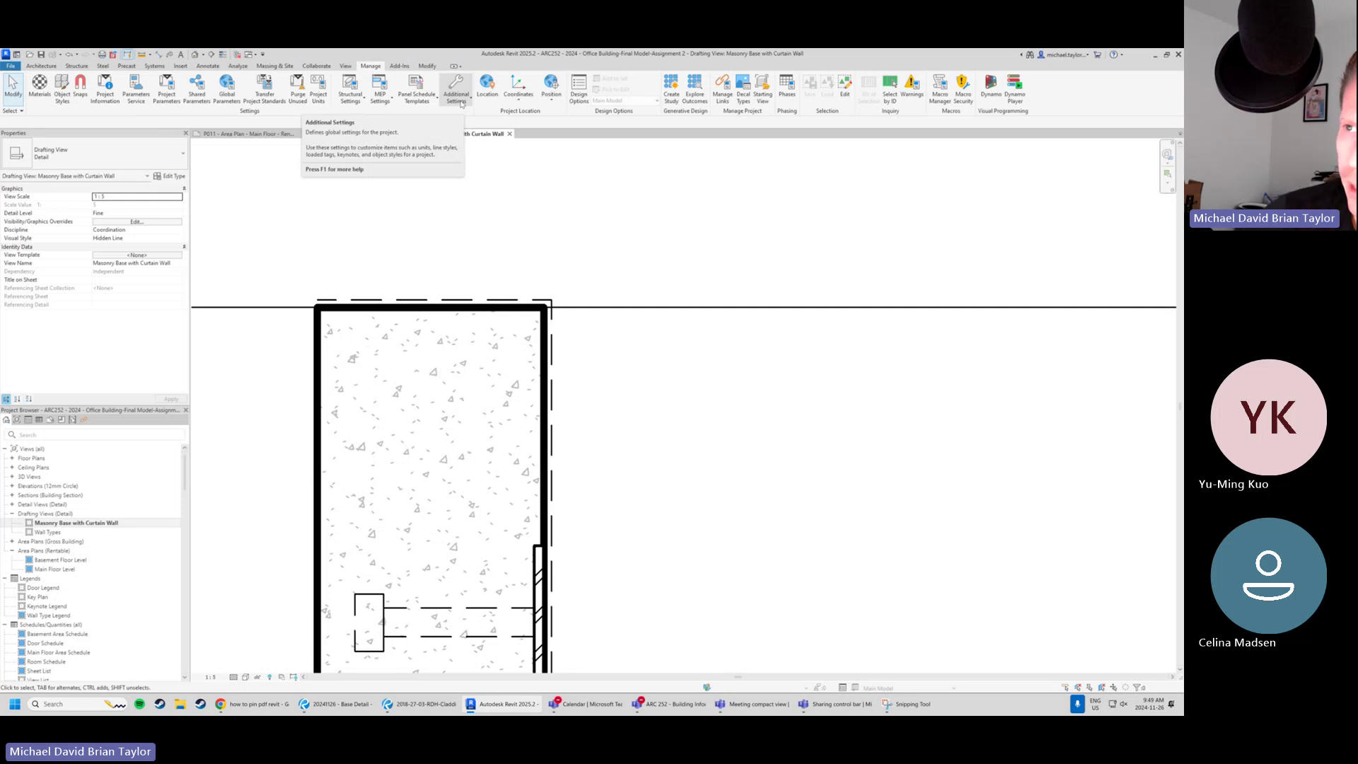
pyautogui.click(460, 103)
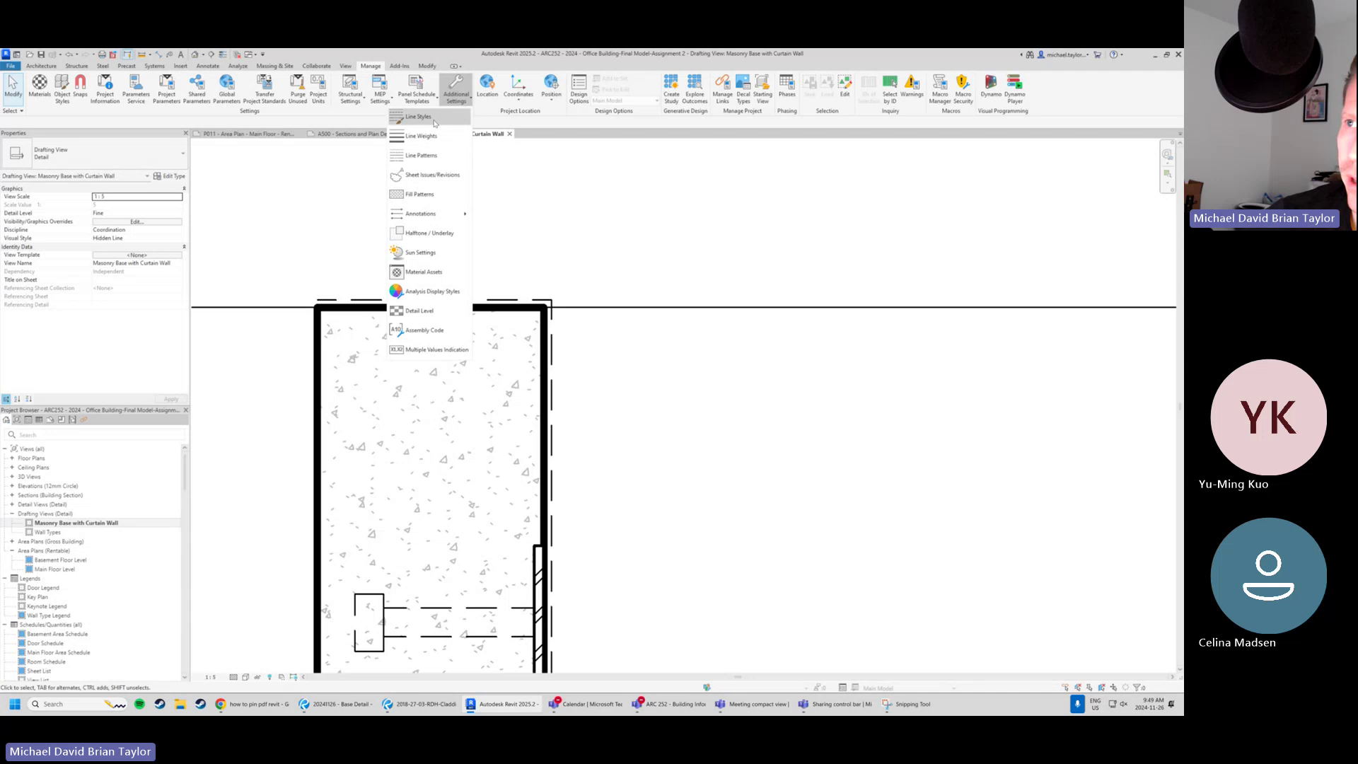
pyautogui.click(421, 135)
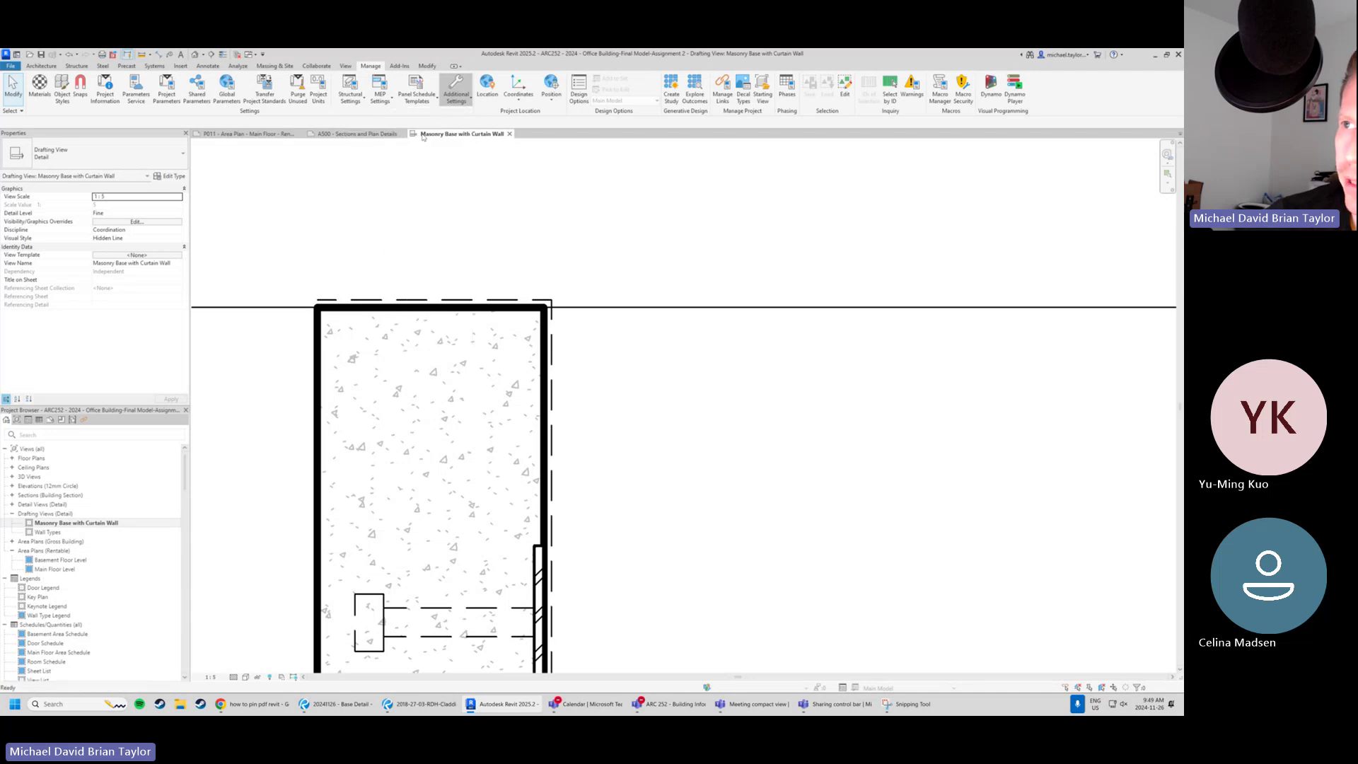
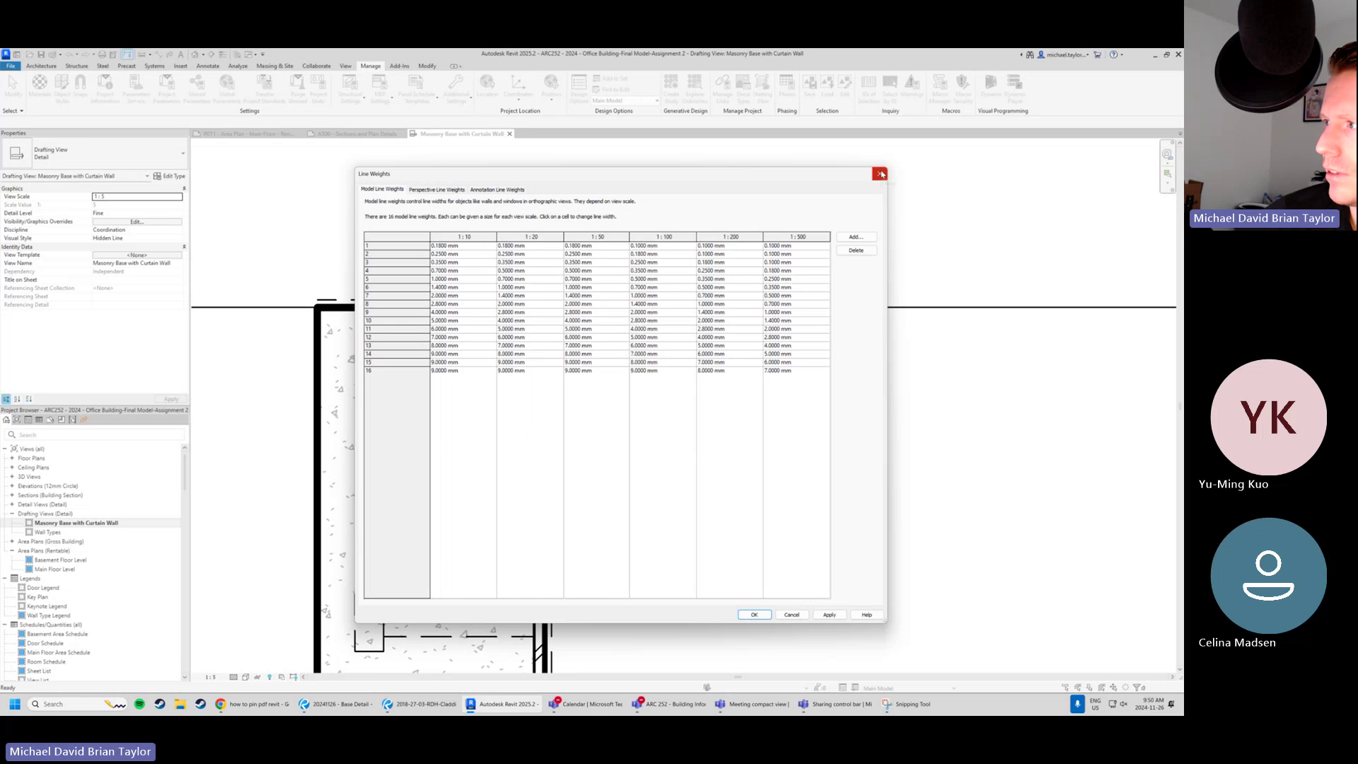
pyautogui.click(881, 174)
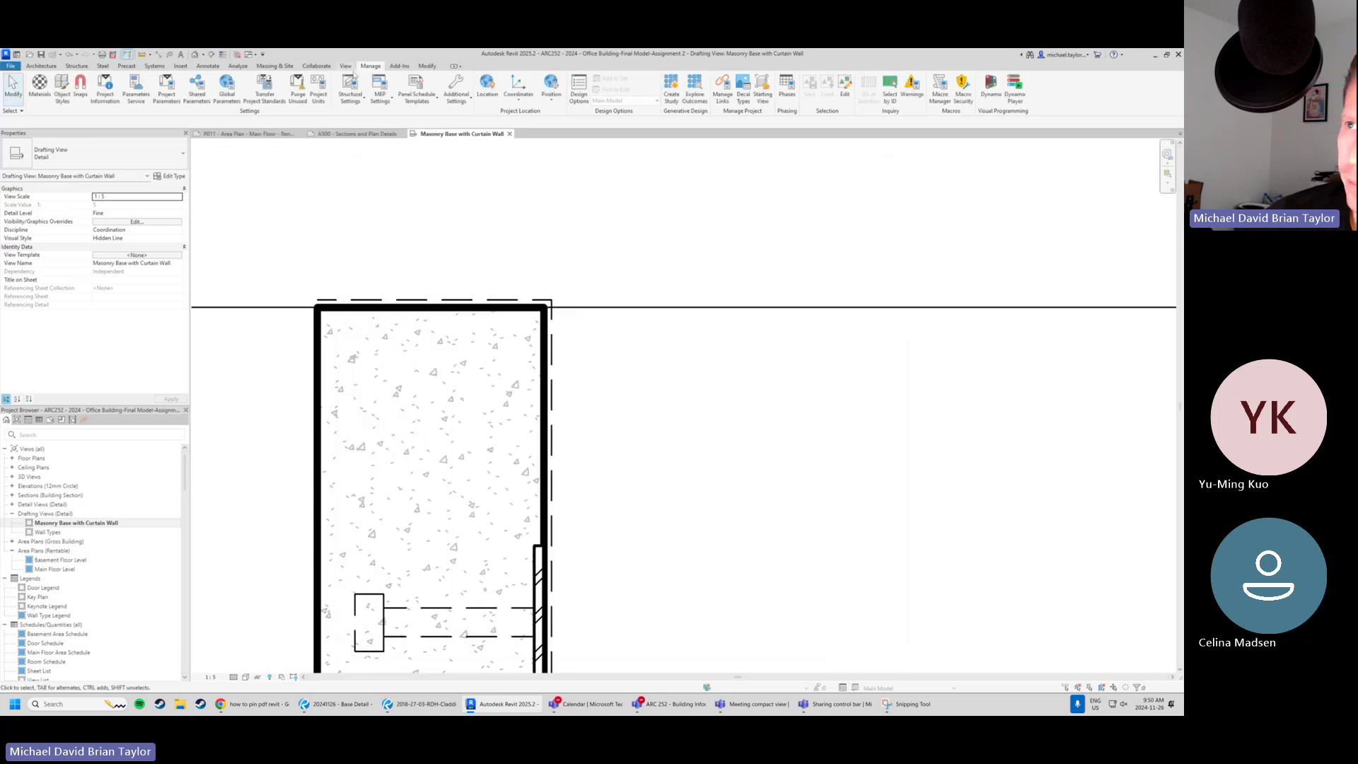
pyautogui.click(456, 95)
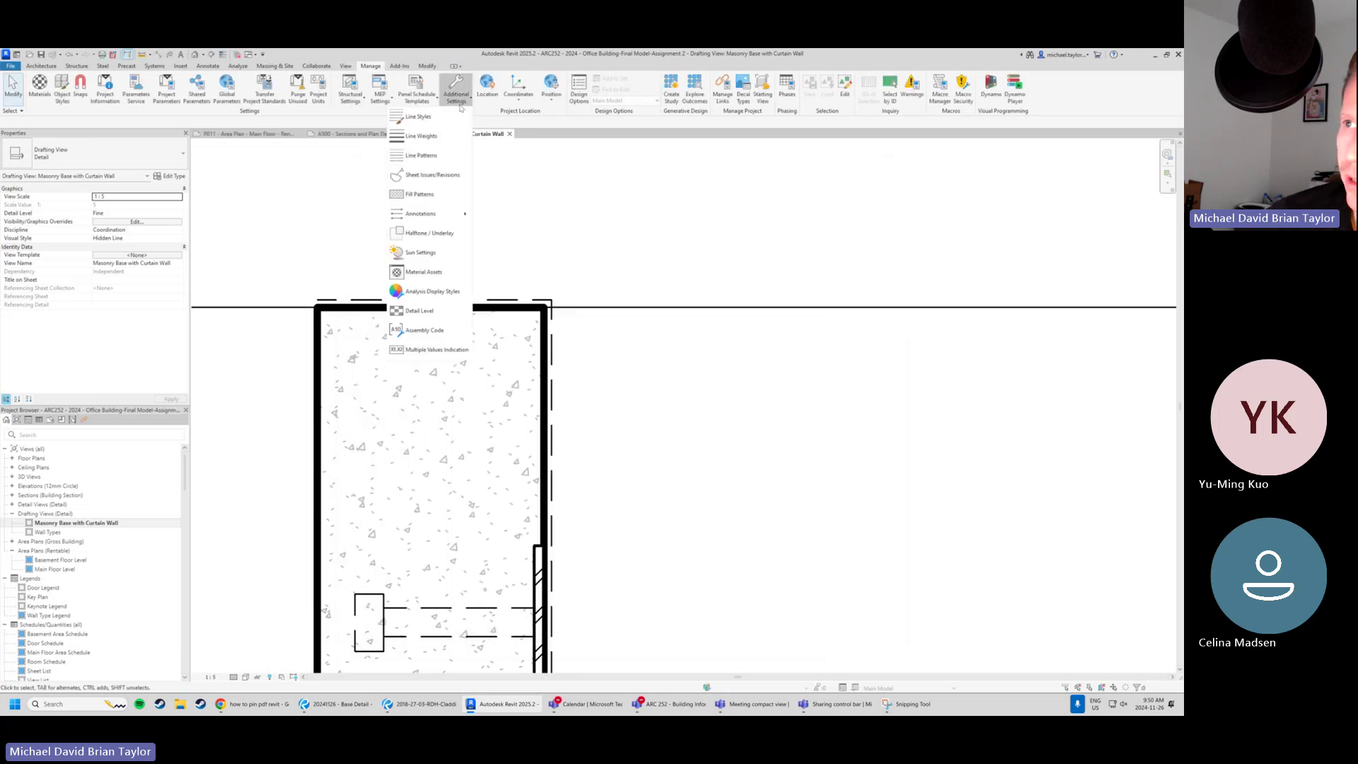
pyautogui.click(432, 137)
pyautogui.click(880, 174)
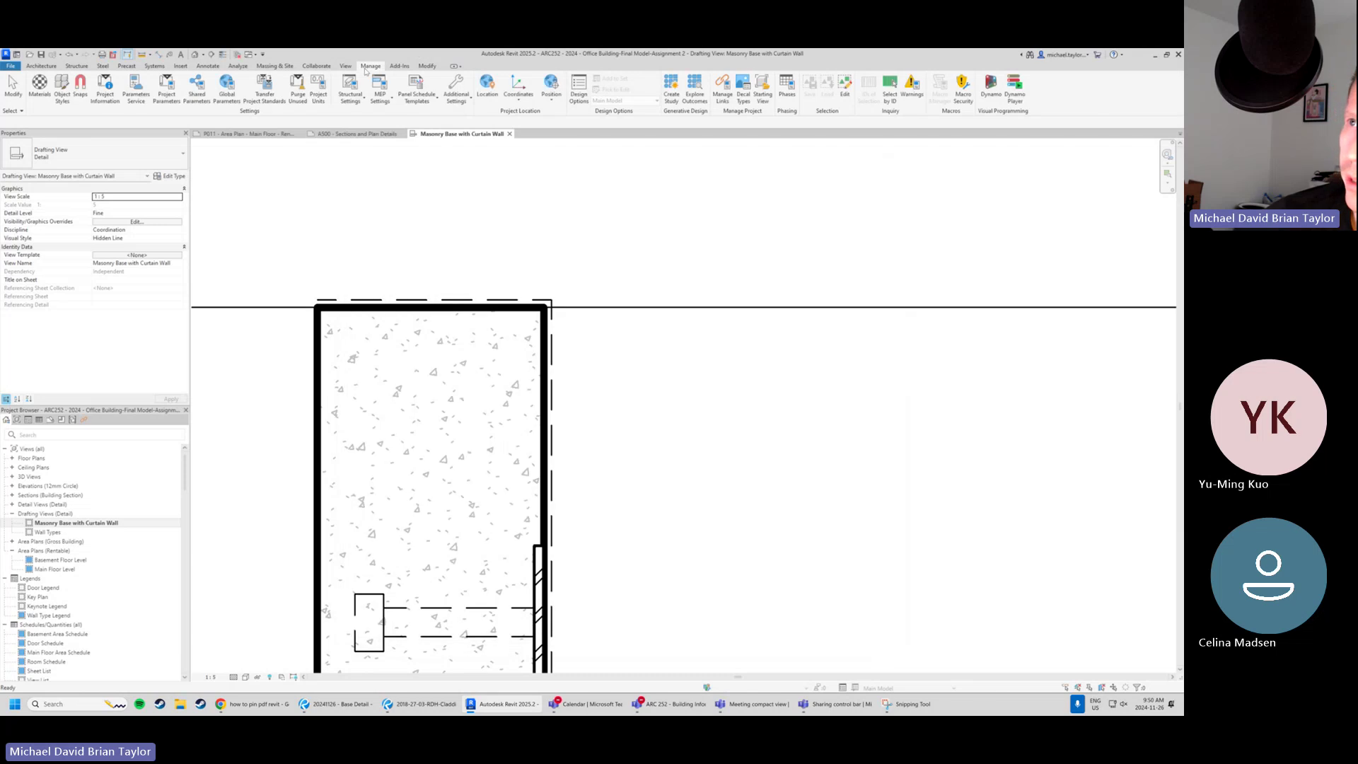
# Open the project's line styles and look through the existing subcategories under Lines.
pyautogui.click(456, 96)
pyautogui.click(432, 128)
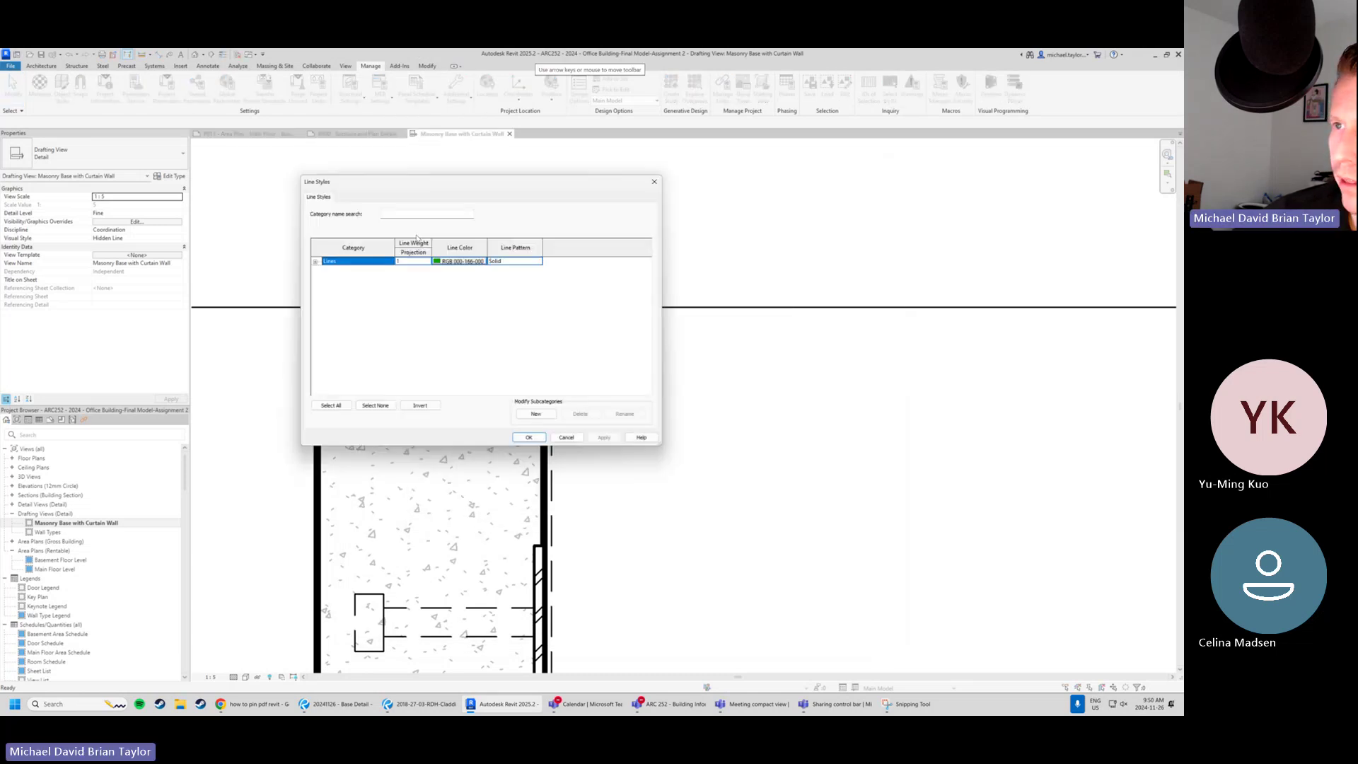
pyautogui.click(316, 261)
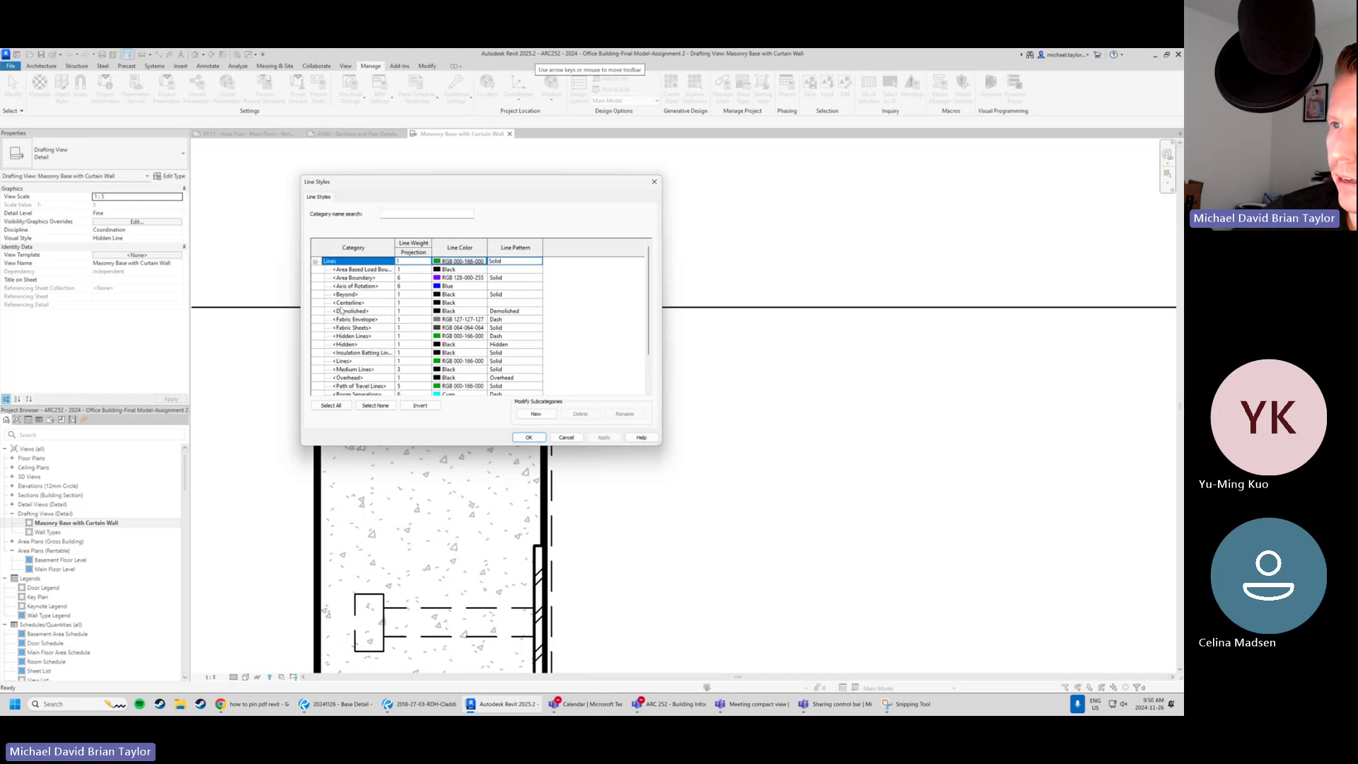
pyautogui.scroll(-3, 354, 346)
pyautogui.scroll(3, 369, 385)
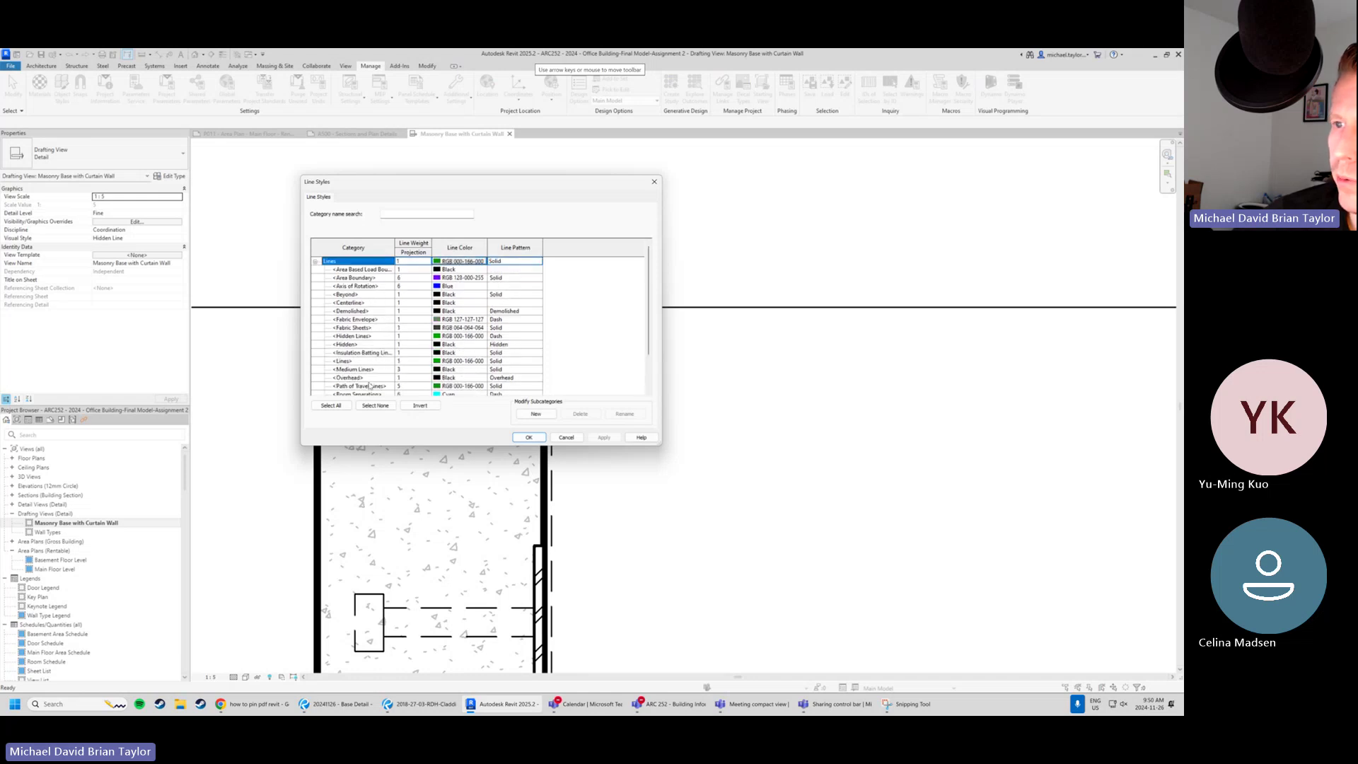
pyautogui.scroll(-2, 378, 364)
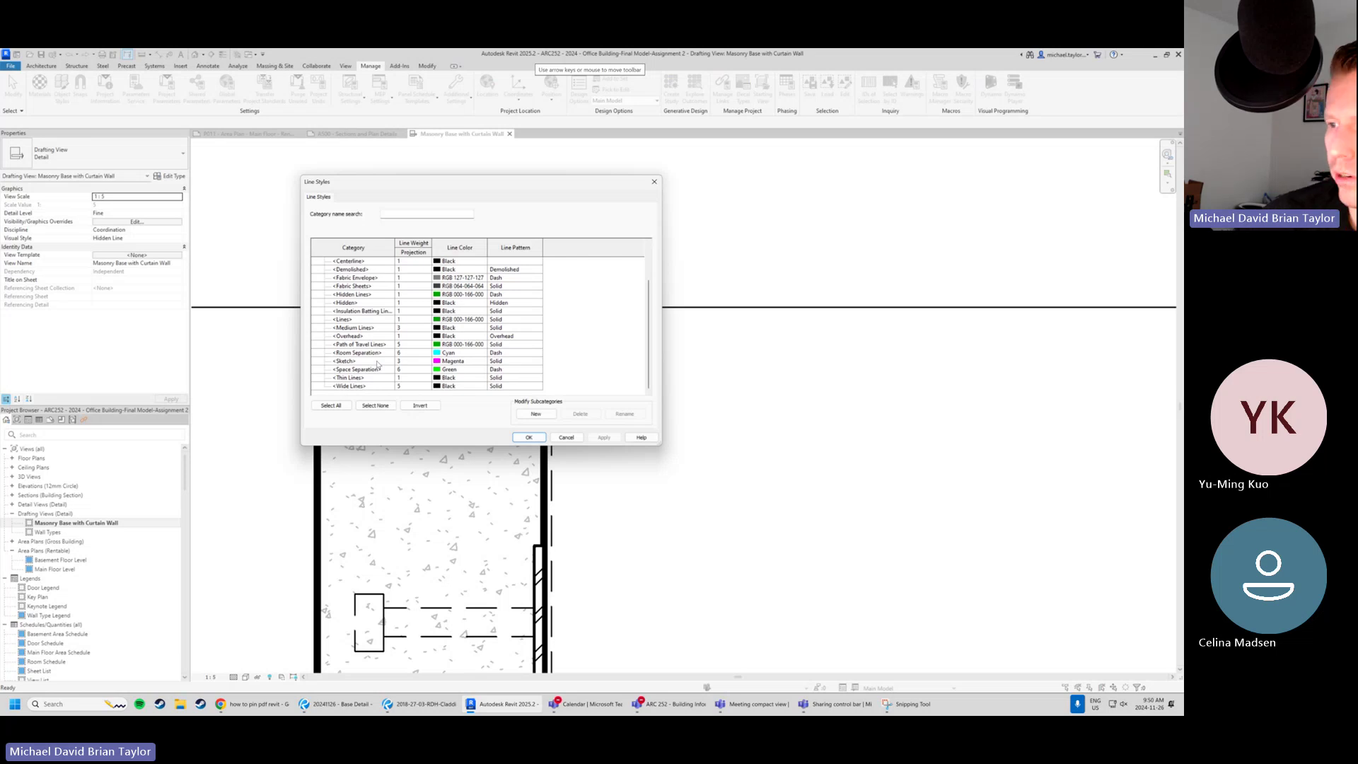
pyautogui.scroll(2, 378, 346)
pyautogui.scroll(1, 379, 331)
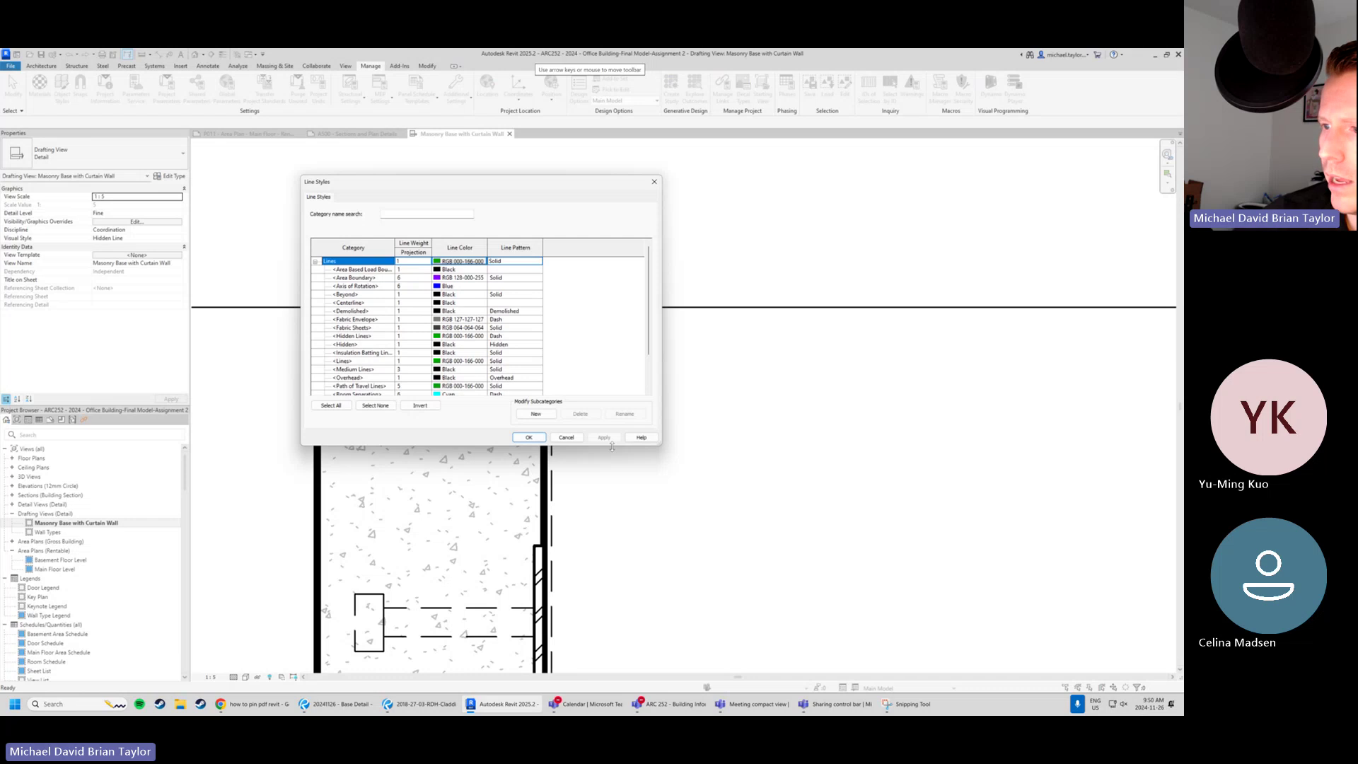
# Create a new line style subcategory named Membrane under Lines.
pyautogui.click(535, 414)
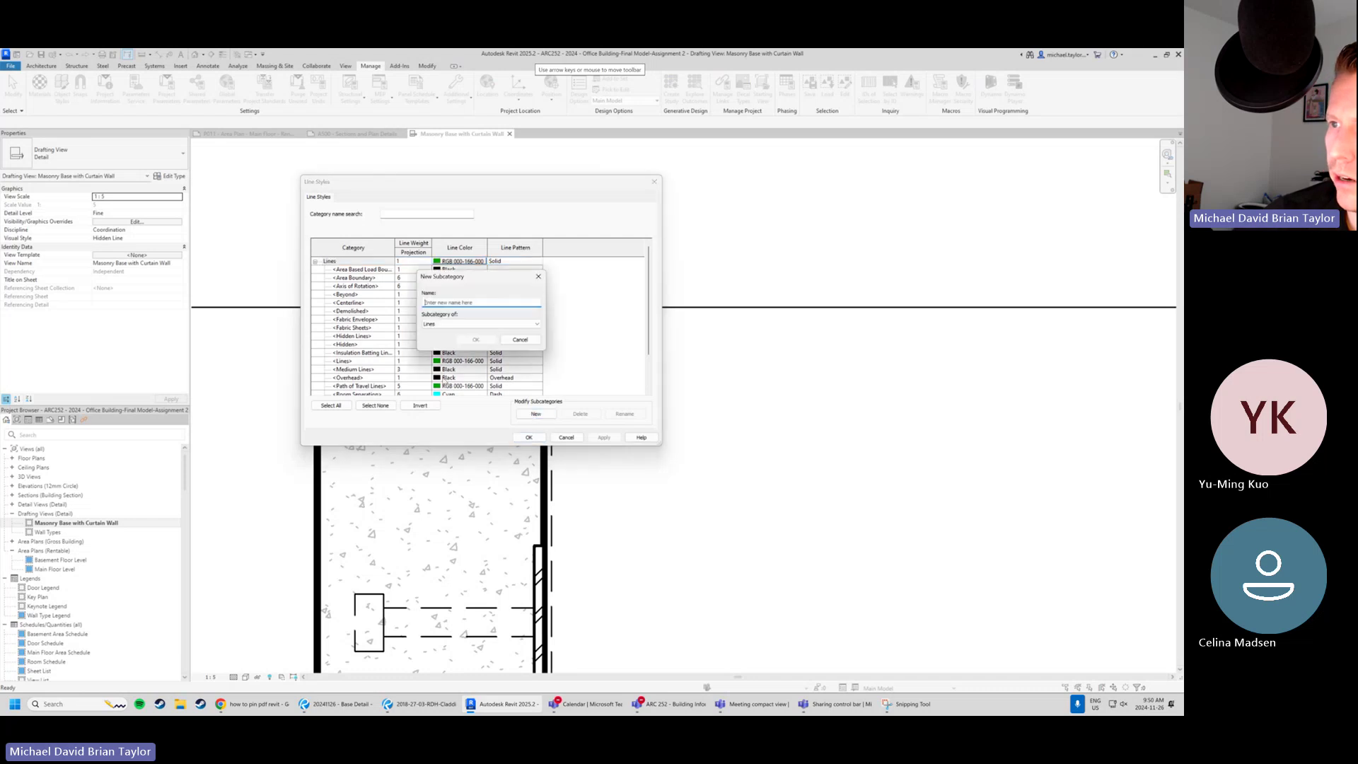
pyautogui.write('Membrane')
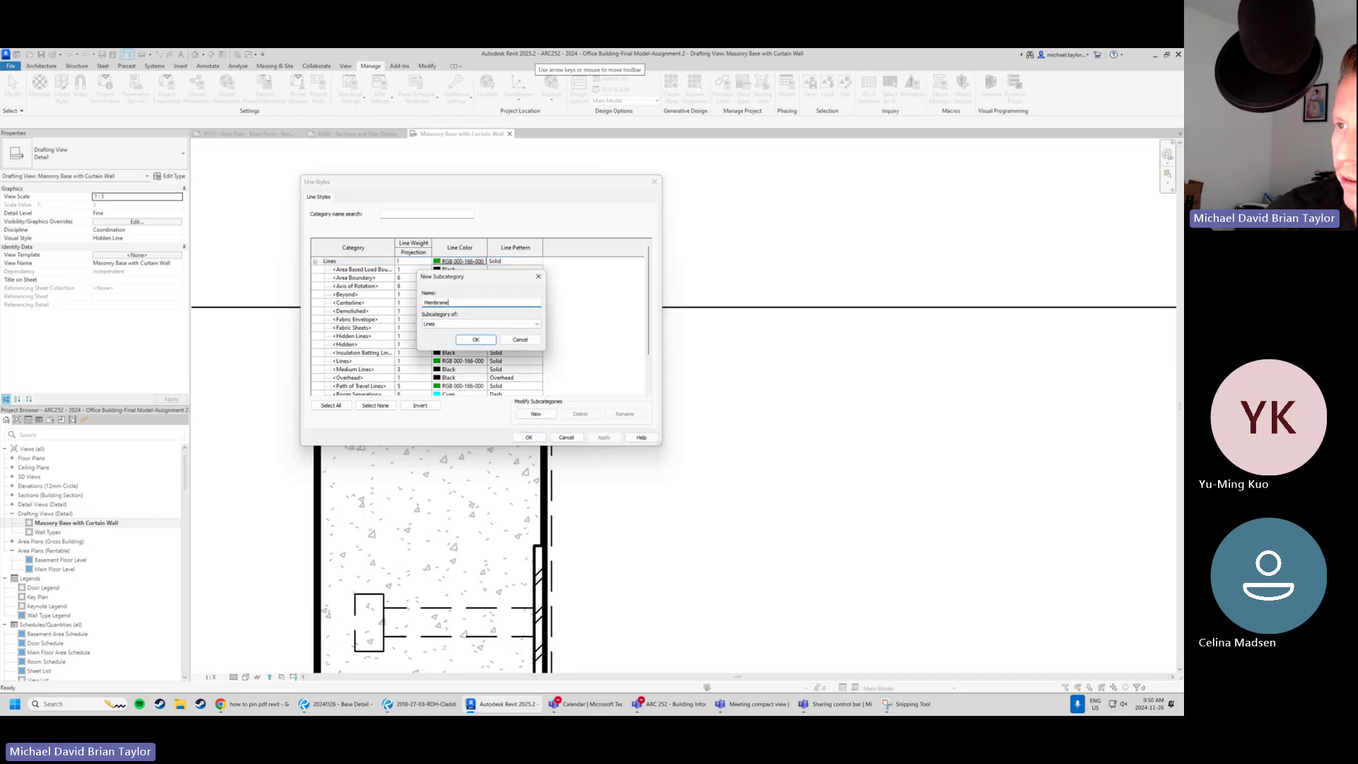
pyautogui.press('Tab')
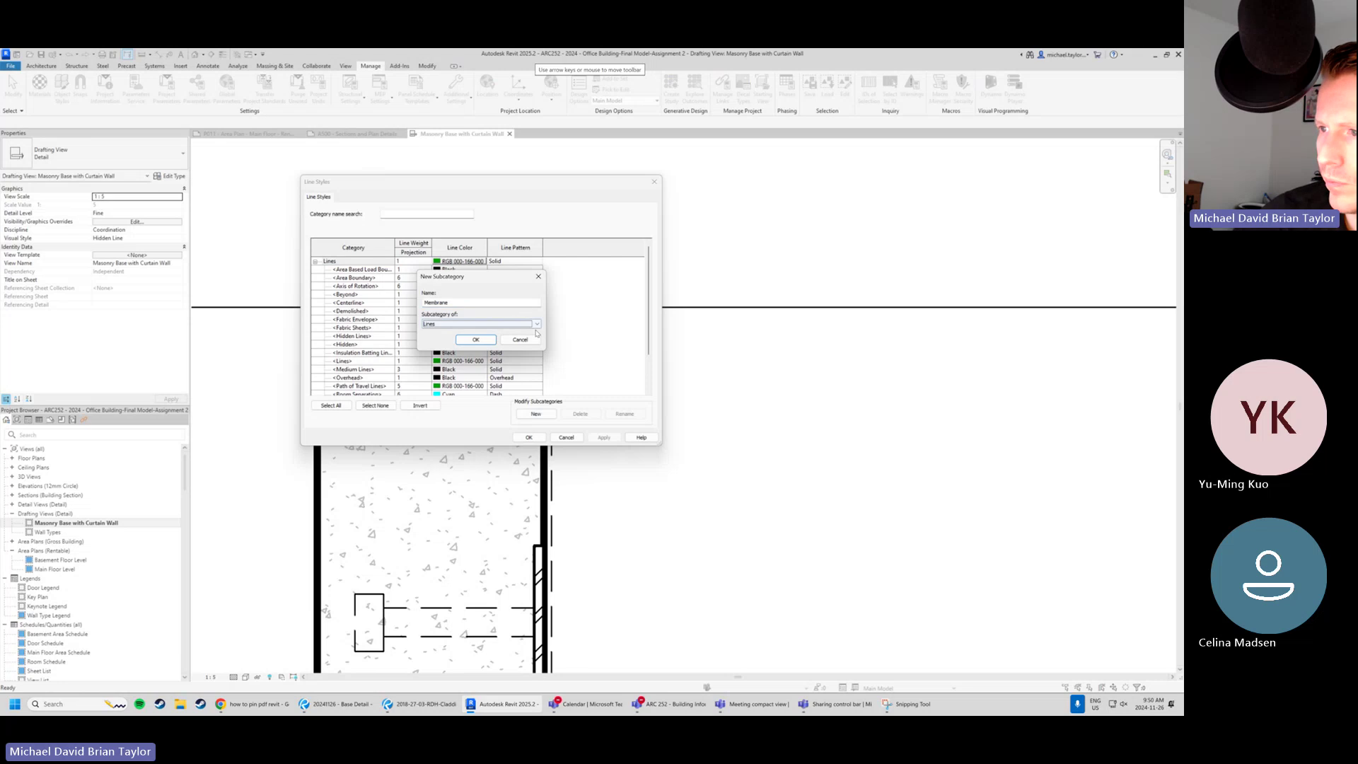
pyautogui.click(537, 322)
pyautogui.click(537, 322)
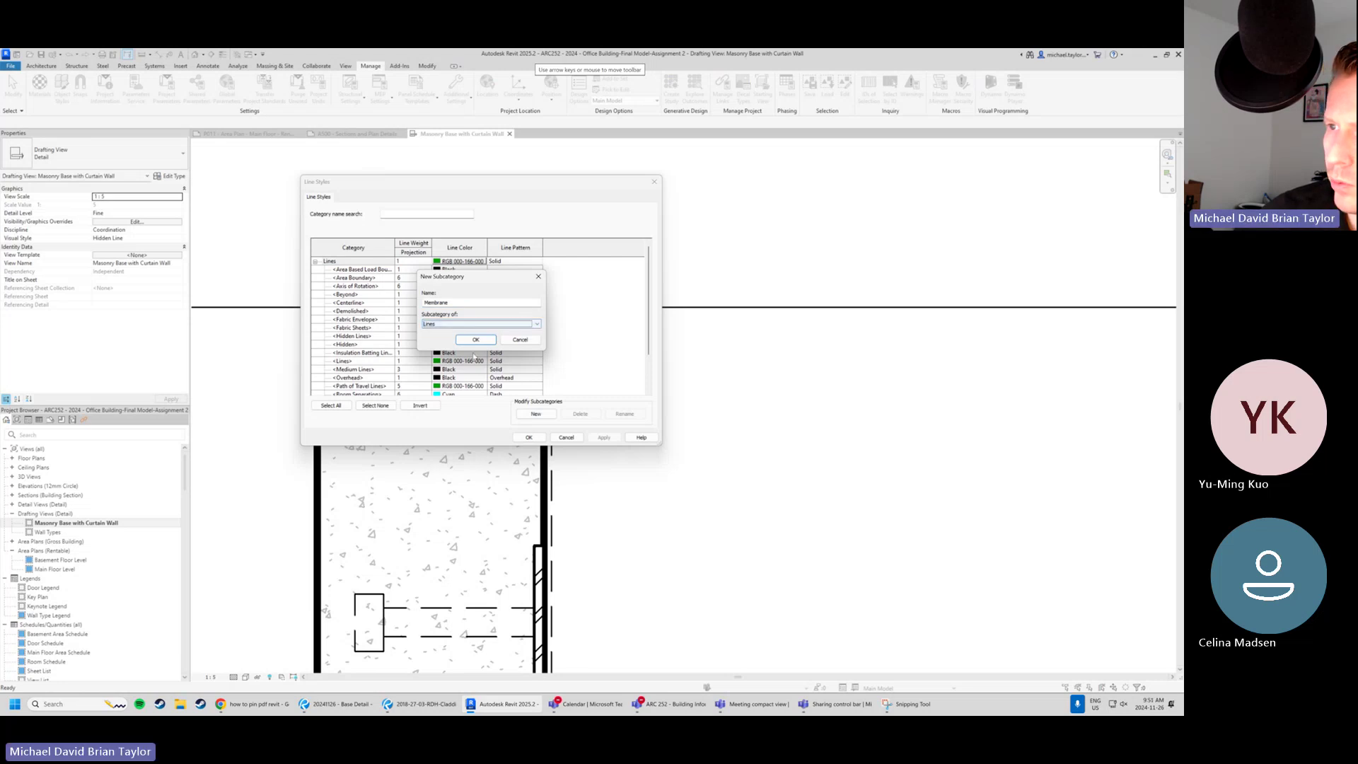
pyautogui.click(491, 340)
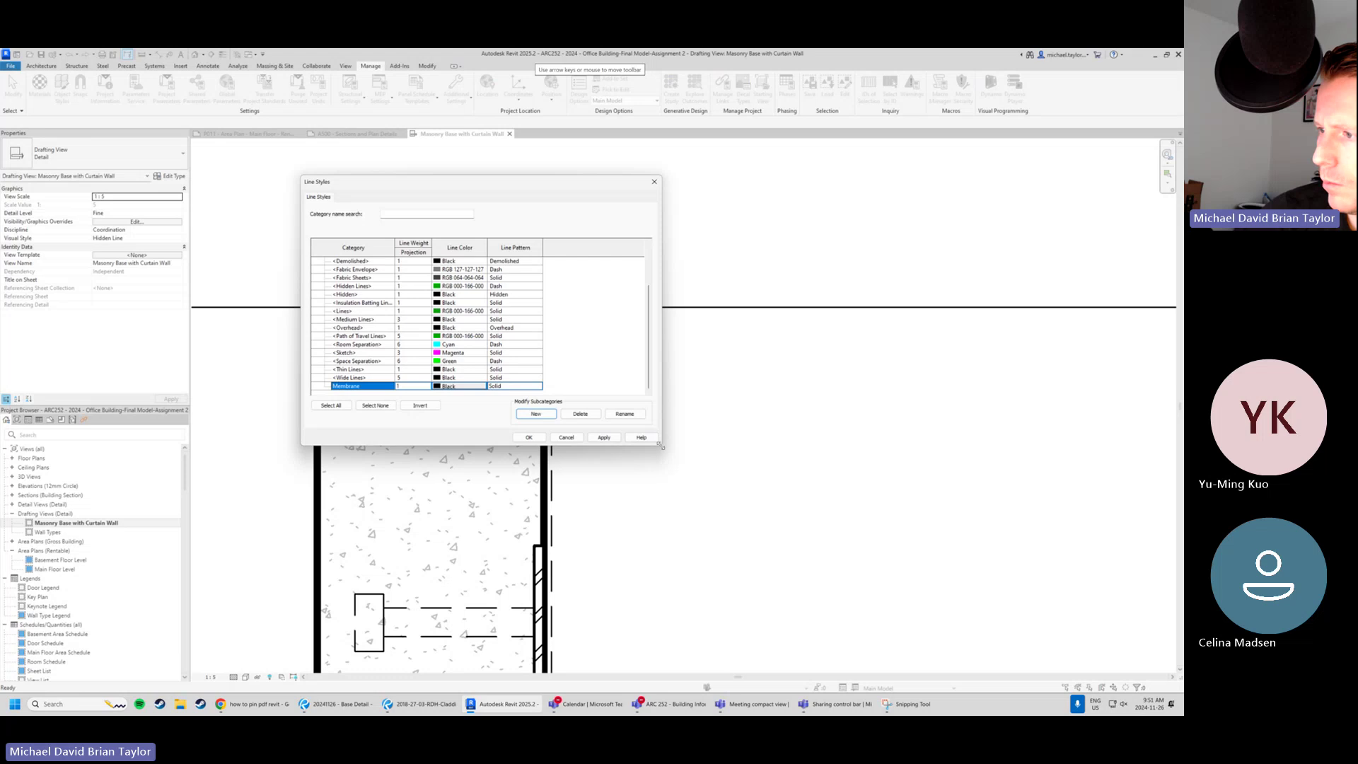
# Enlarge the line styles dialog and give the Membrane style a heavier projection line weight.
pyautogui.moveTo(660, 444); pyautogui.dragTo(732, 530)
pyautogui.click(432, 435)
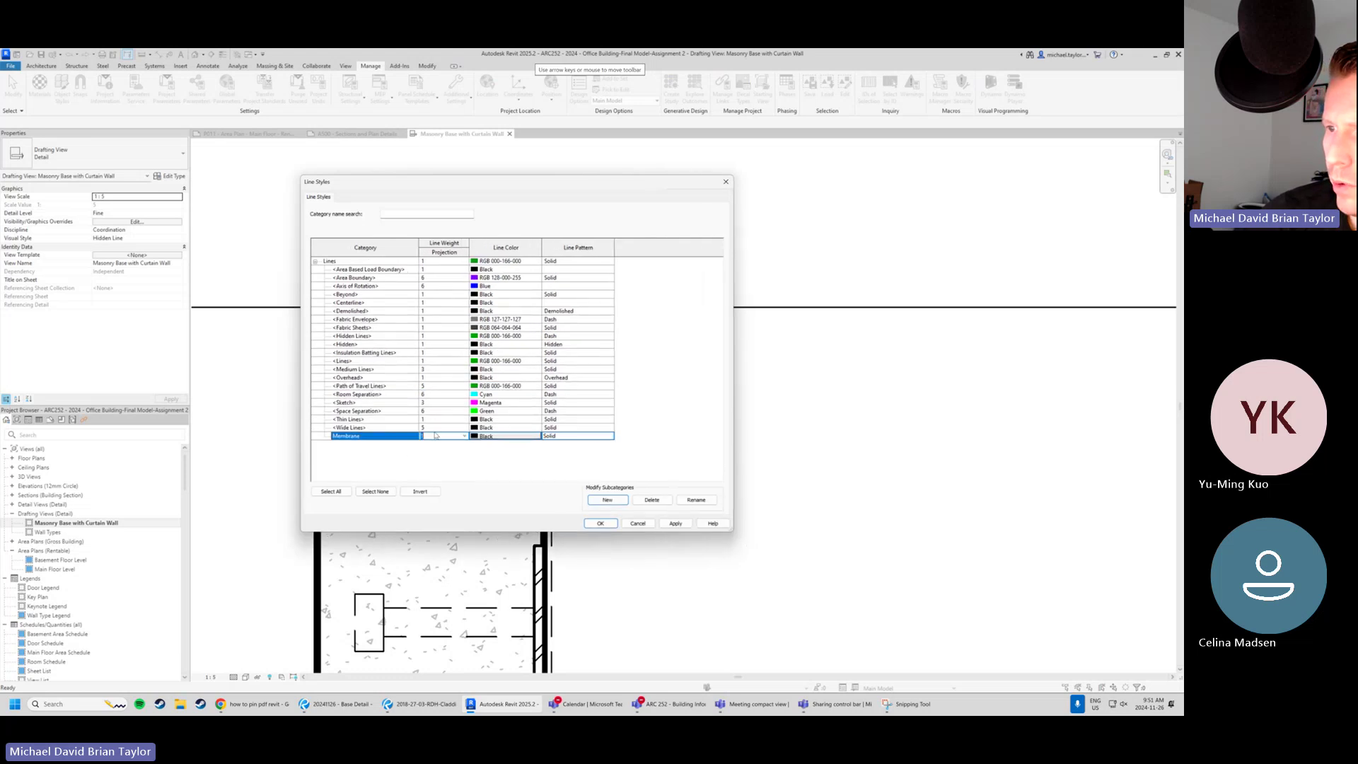
pyautogui.click(465, 435)
pyautogui.scroll(-3, 457, 456)
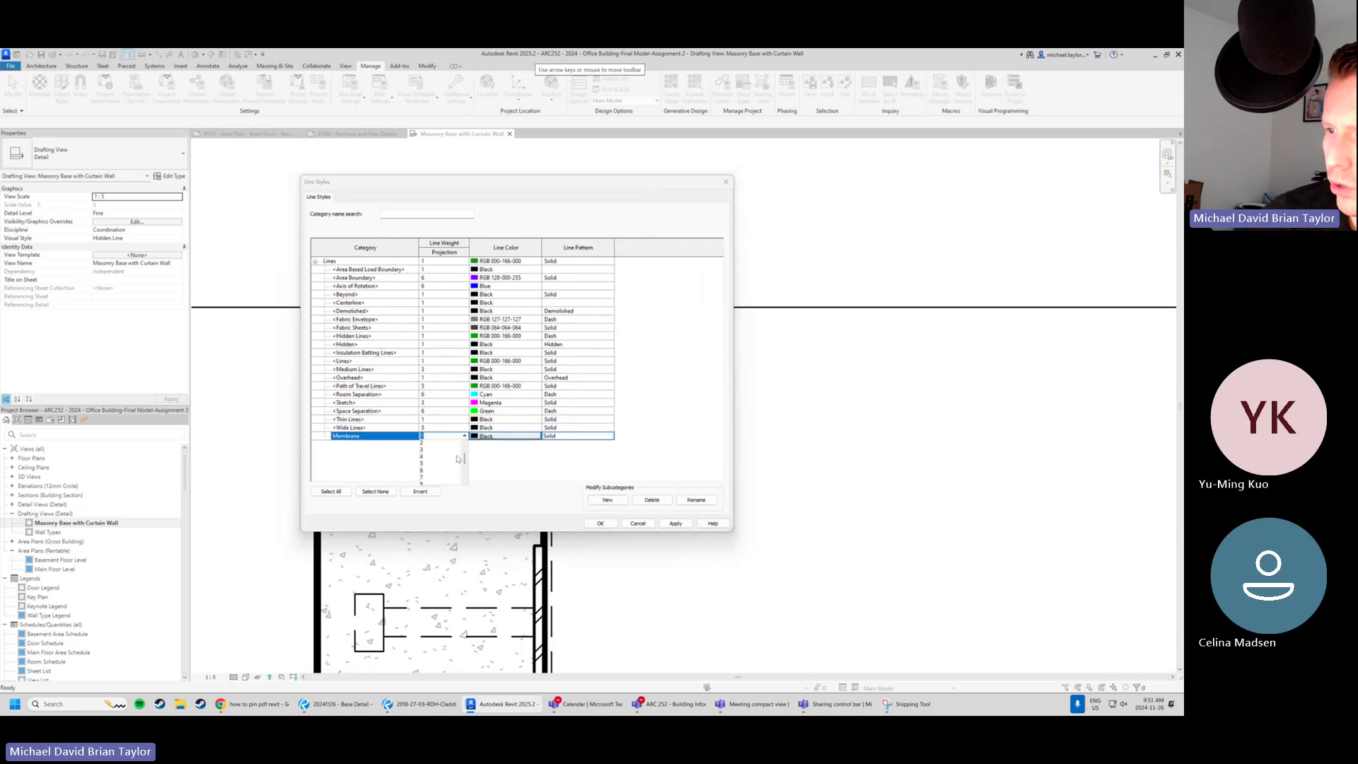
pyautogui.scroll(2, 457, 459)
pyautogui.click(434, 444)
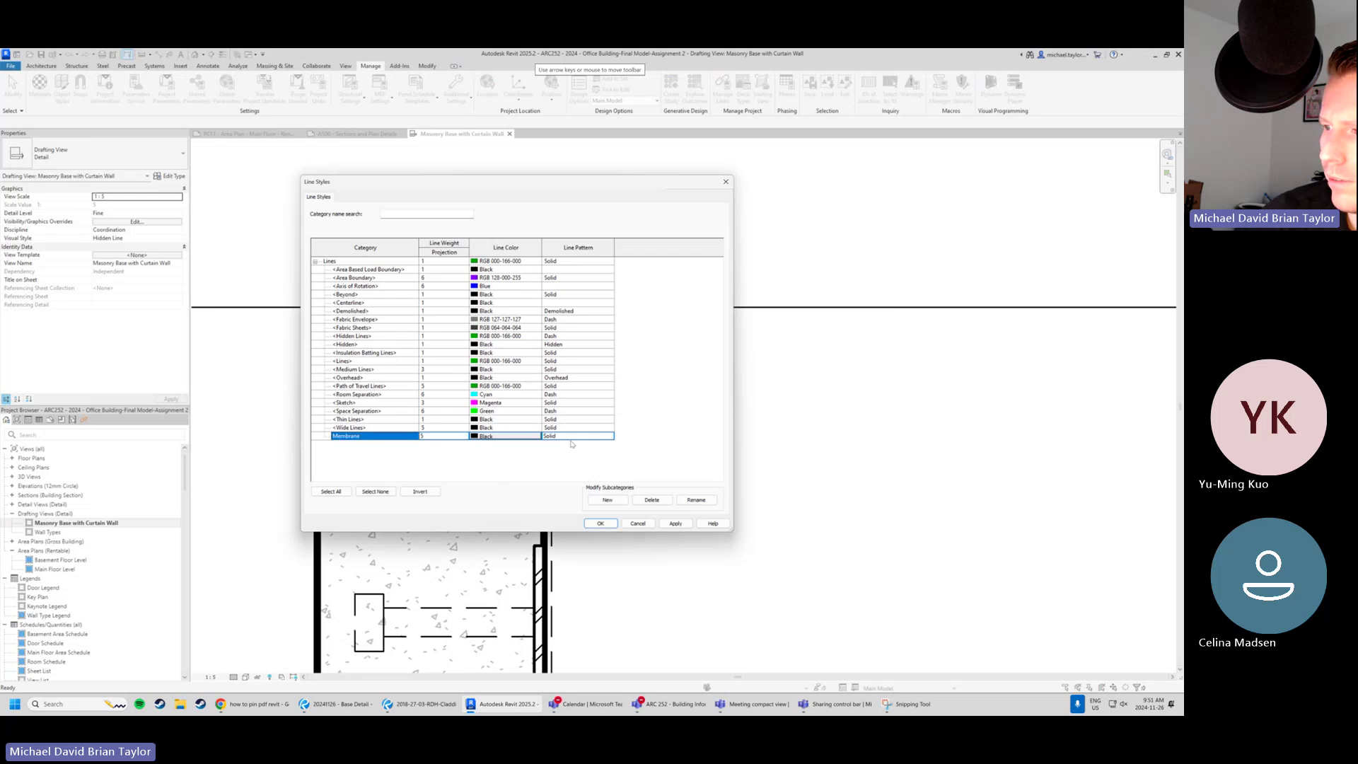
# Set the Membrane style's line pattern to Dash 1.5mm and accept the line styles.
pyautogui.click(605, 435)
pyautogui.click(607, 435)
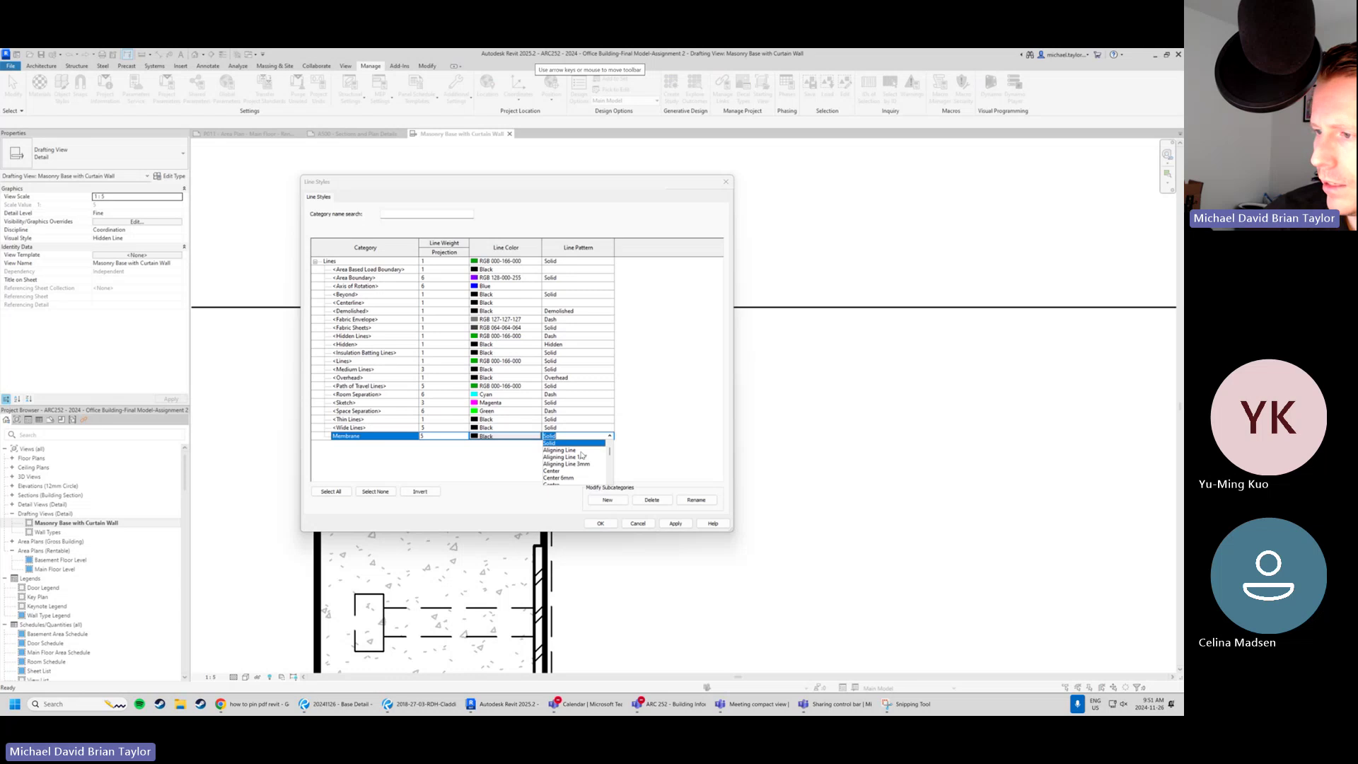
pyautogui.scroll(-1, 581, 455)
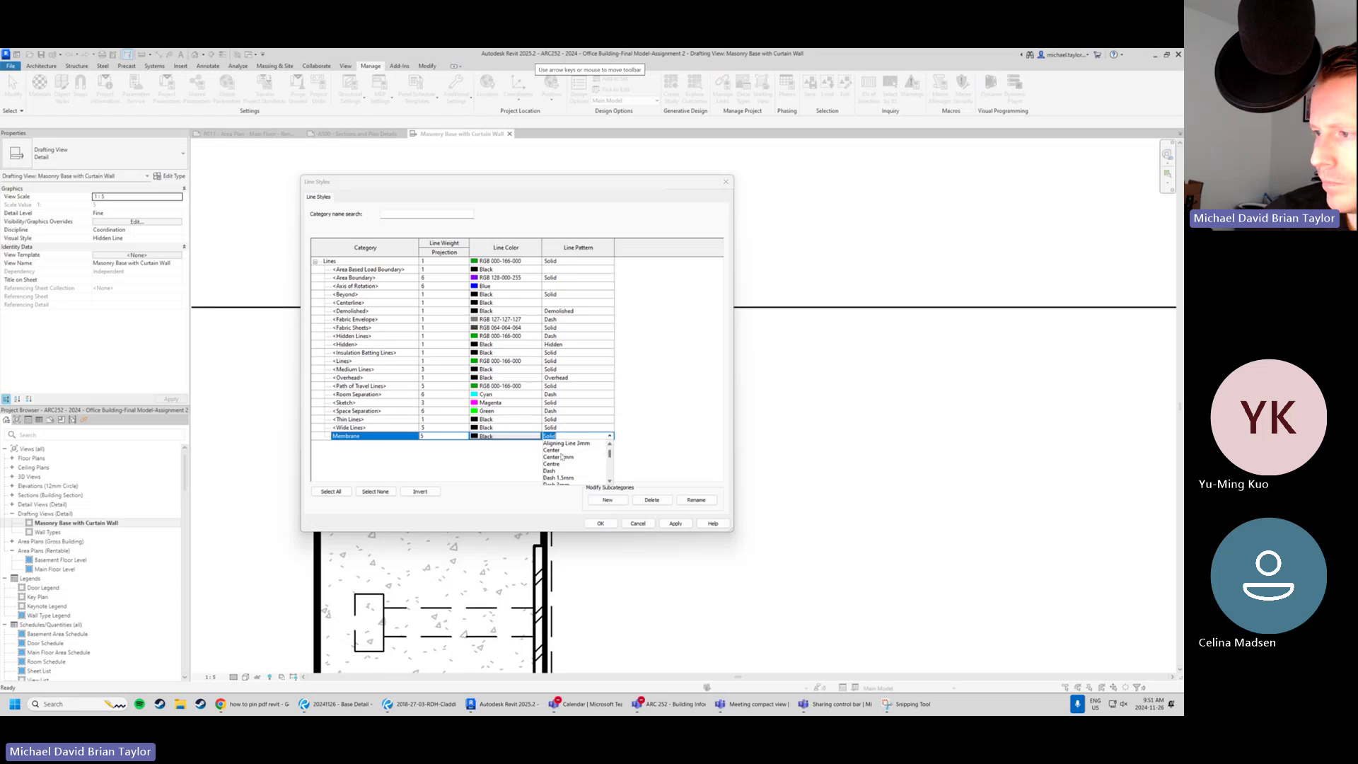
pyautogui.scroll(-1, 573, 459)
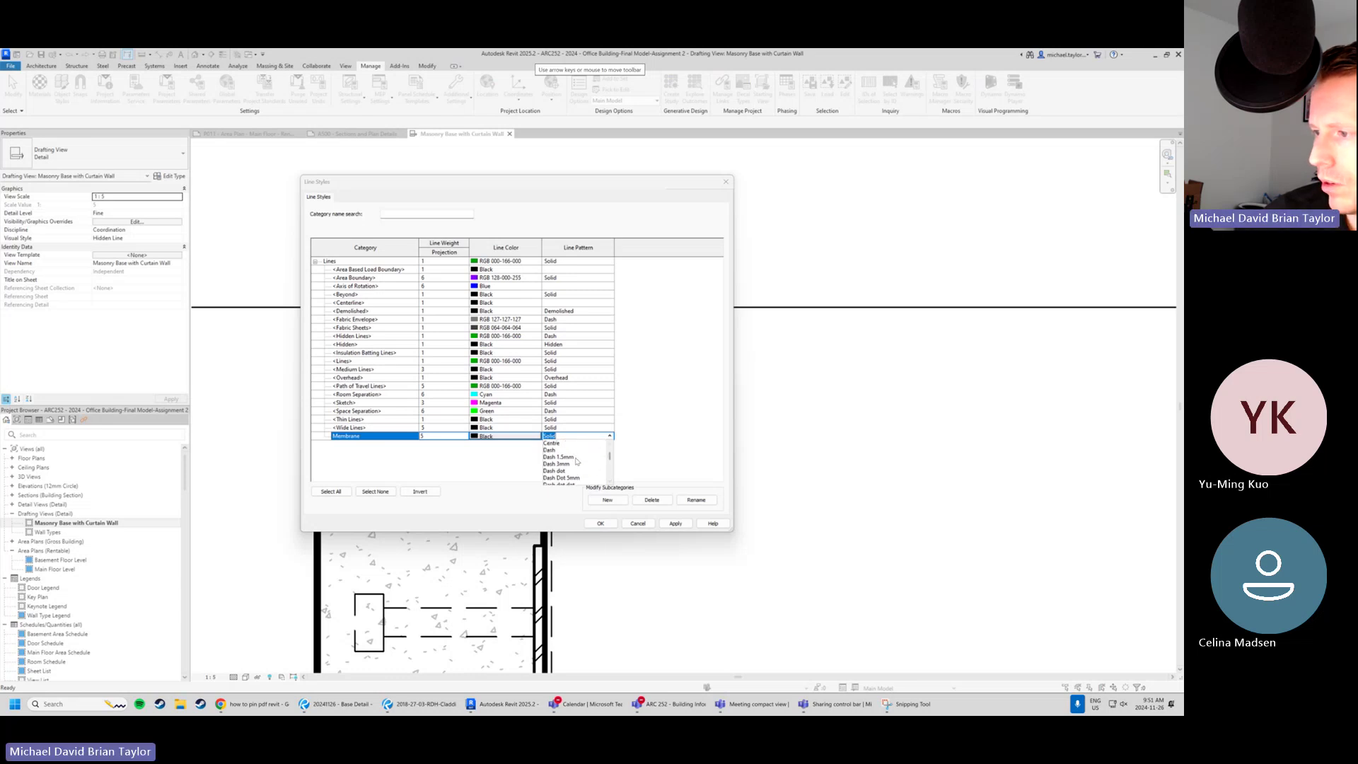
pyautogui.click(559, 457)
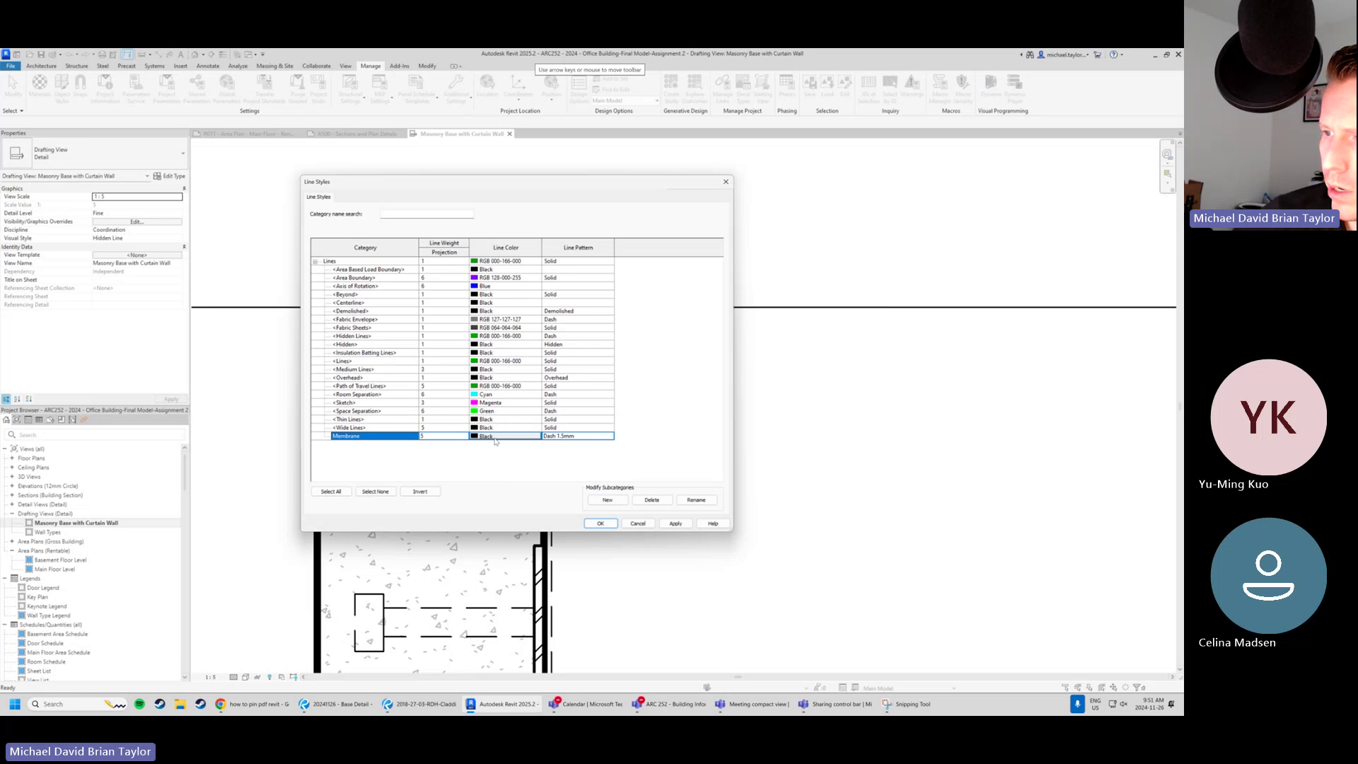
pyautogui.click(600, 524)
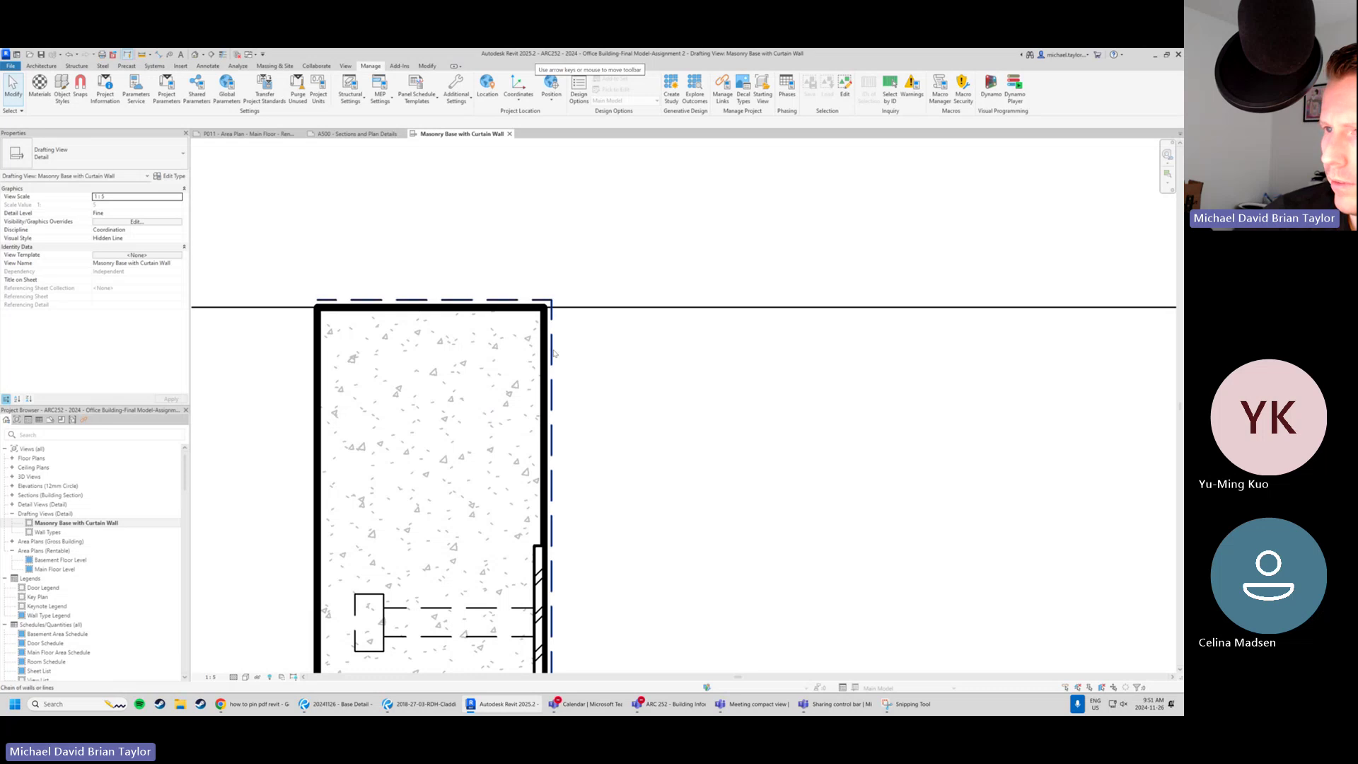
# Apply the Membrane line style to the whole chain of membrane lines around the concrete upstand.
pyautogui.click(555, 353)
pyautogui.click(424, 94)
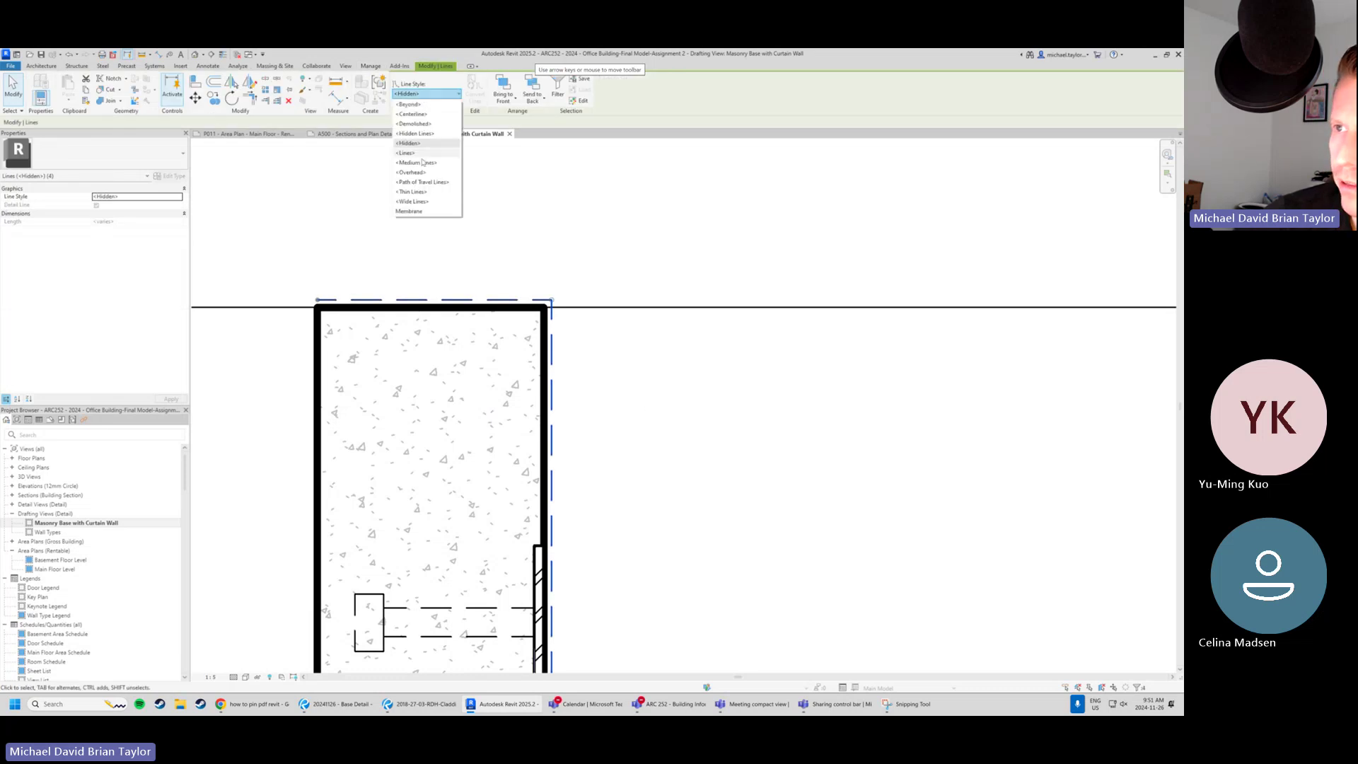
pyautogui.click(414, 211)
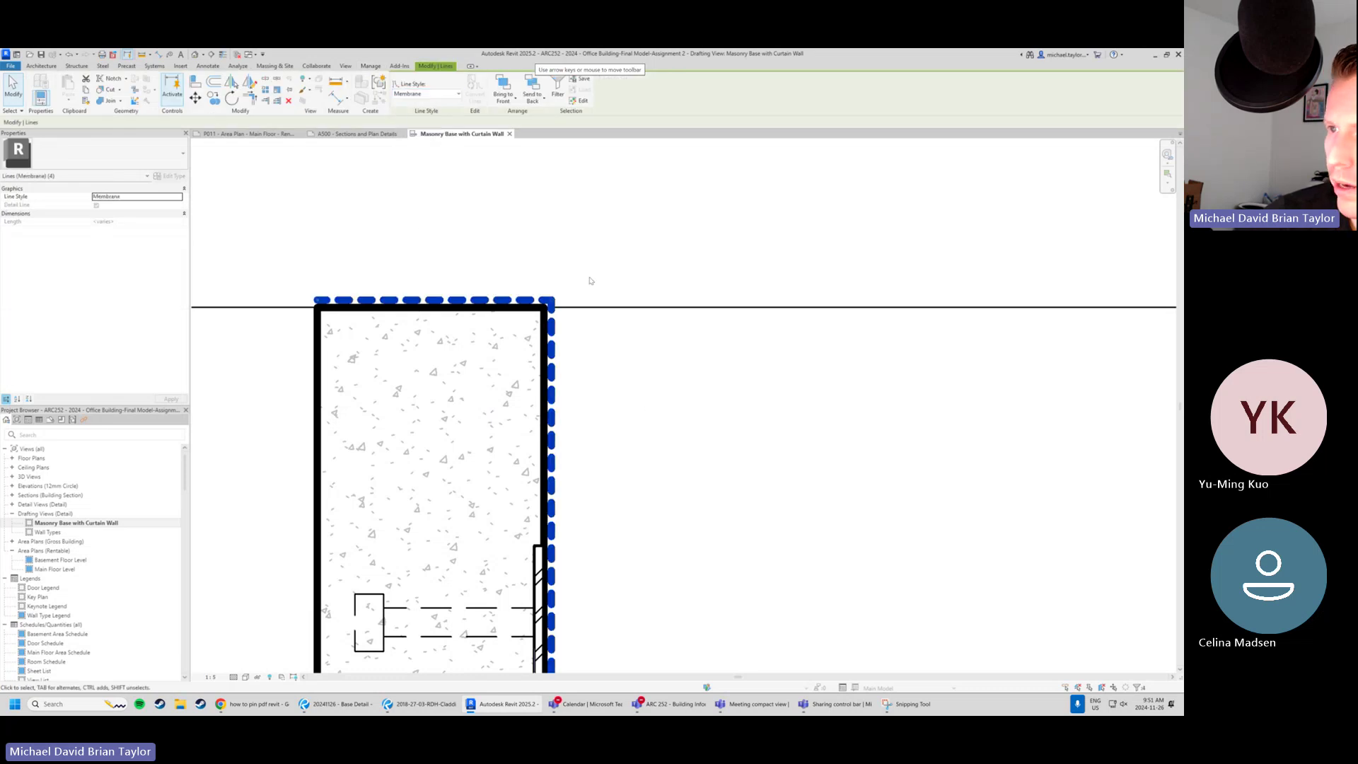
pyautogui.click(519, 258)
# Check the restyled membrane's dashes and thickness along the upstand, from its base and sloped ledge to the top corner.
pyautogui.scroll(-4, 340, 242)
pyautogui.moveTo(460, 460); pyautogui.dragTo(445, 326, button='middle')
pyautogui.scroll(-1, 527, 559)
pyautogui.moveTo(528, 560); pyautogui.dragTo(490, 375, button='middle')
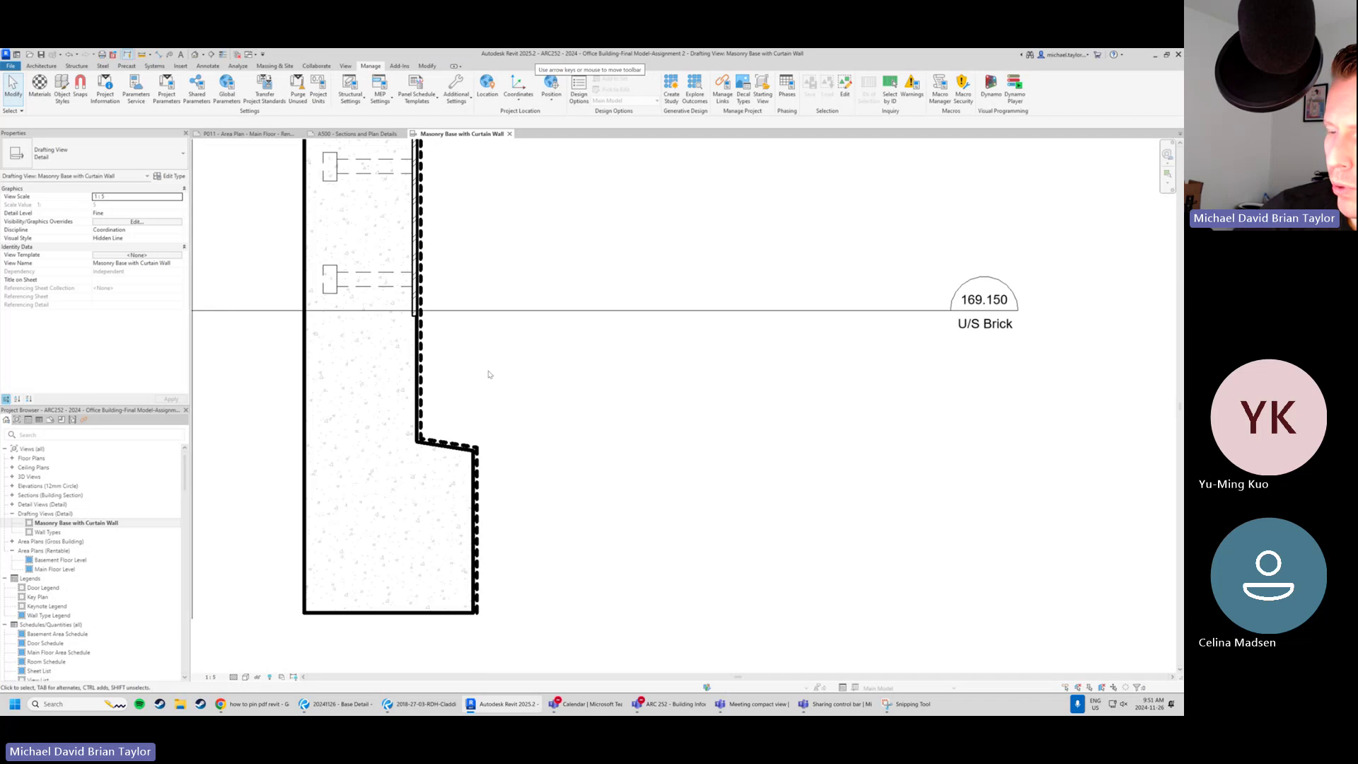
pyautogui.scroll(1, 488, 374)
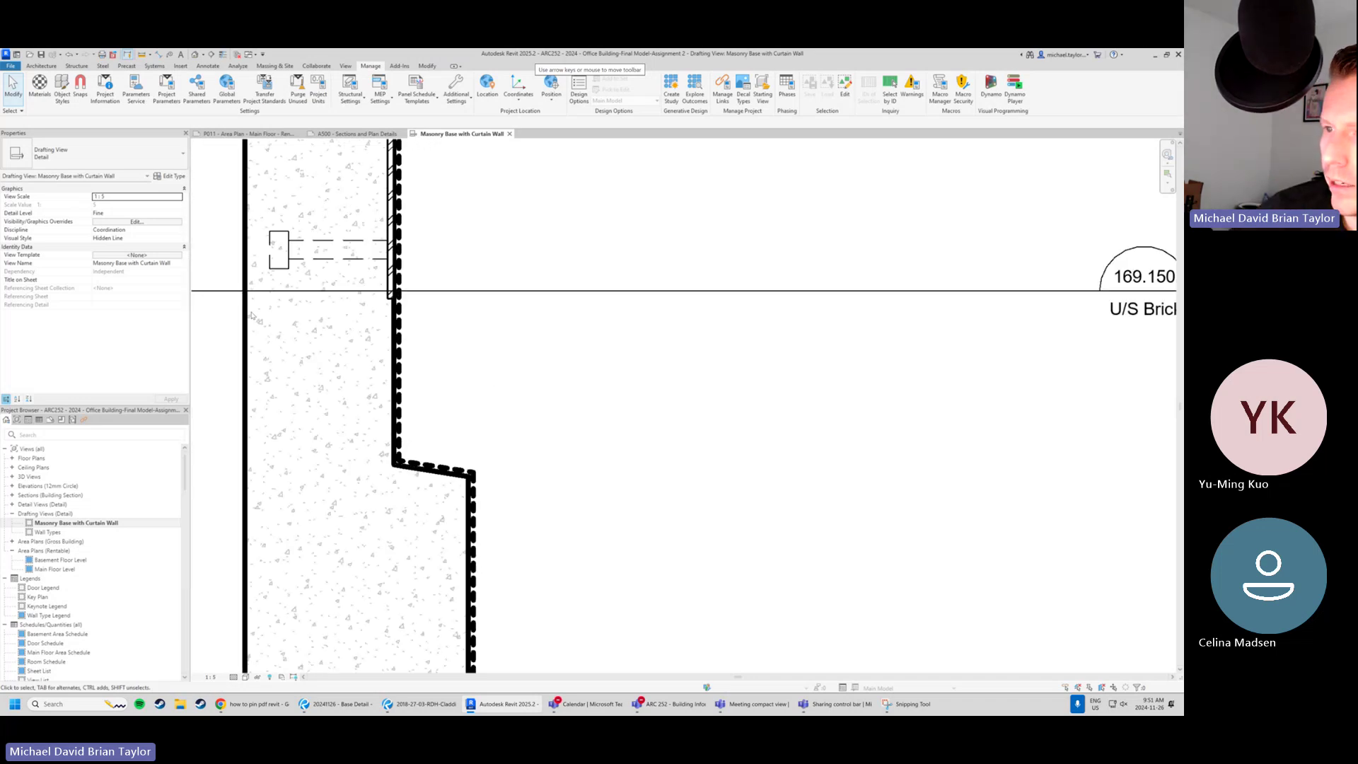
pyautogui.moveTo(391, 382); pyautogui.dragTo(405, 413, button='middle')
pyautogui.scroll(-2, 407, 415)
pyautogui.moveTo(407, 339); pyautogui.dragTo(432, 567, button='middle')
pyautogui.scroll(4, 449, 237)
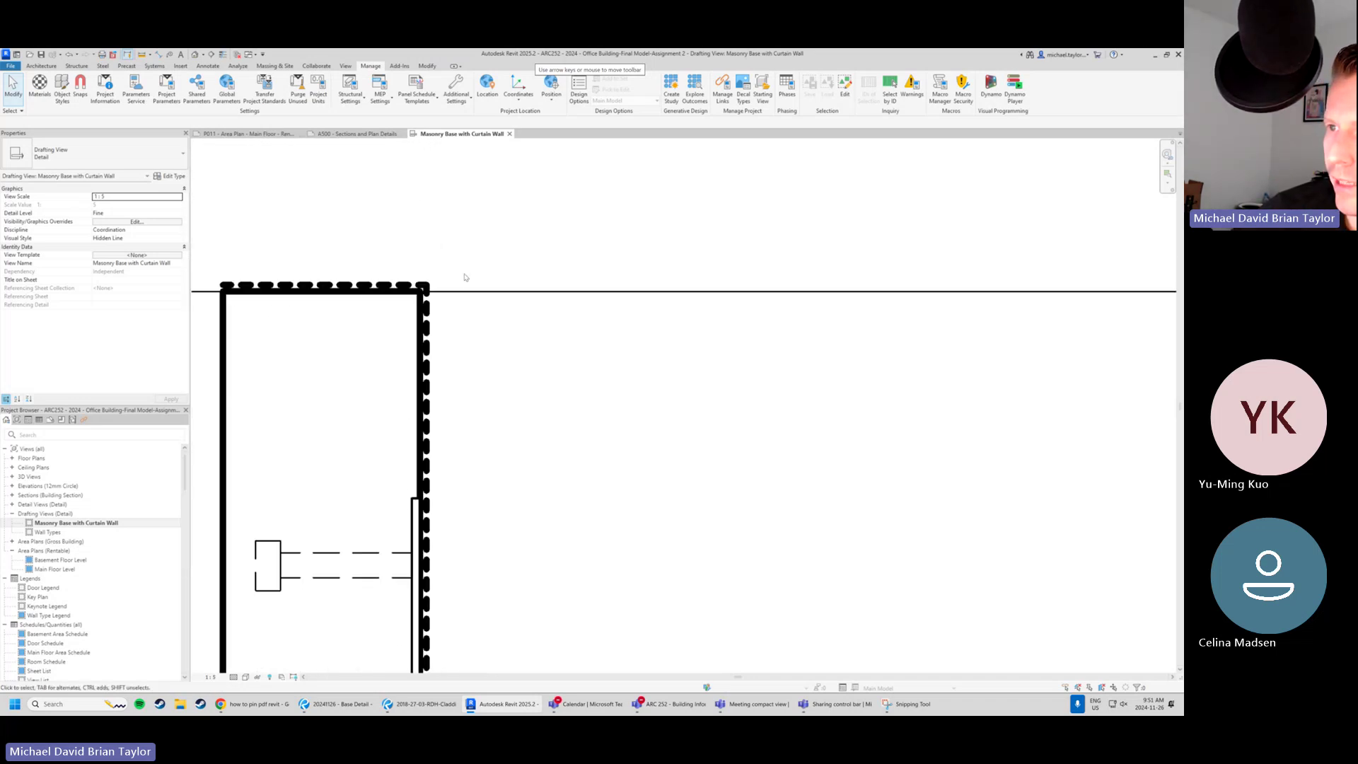
pyautogui.scroll(1, 442, 364)
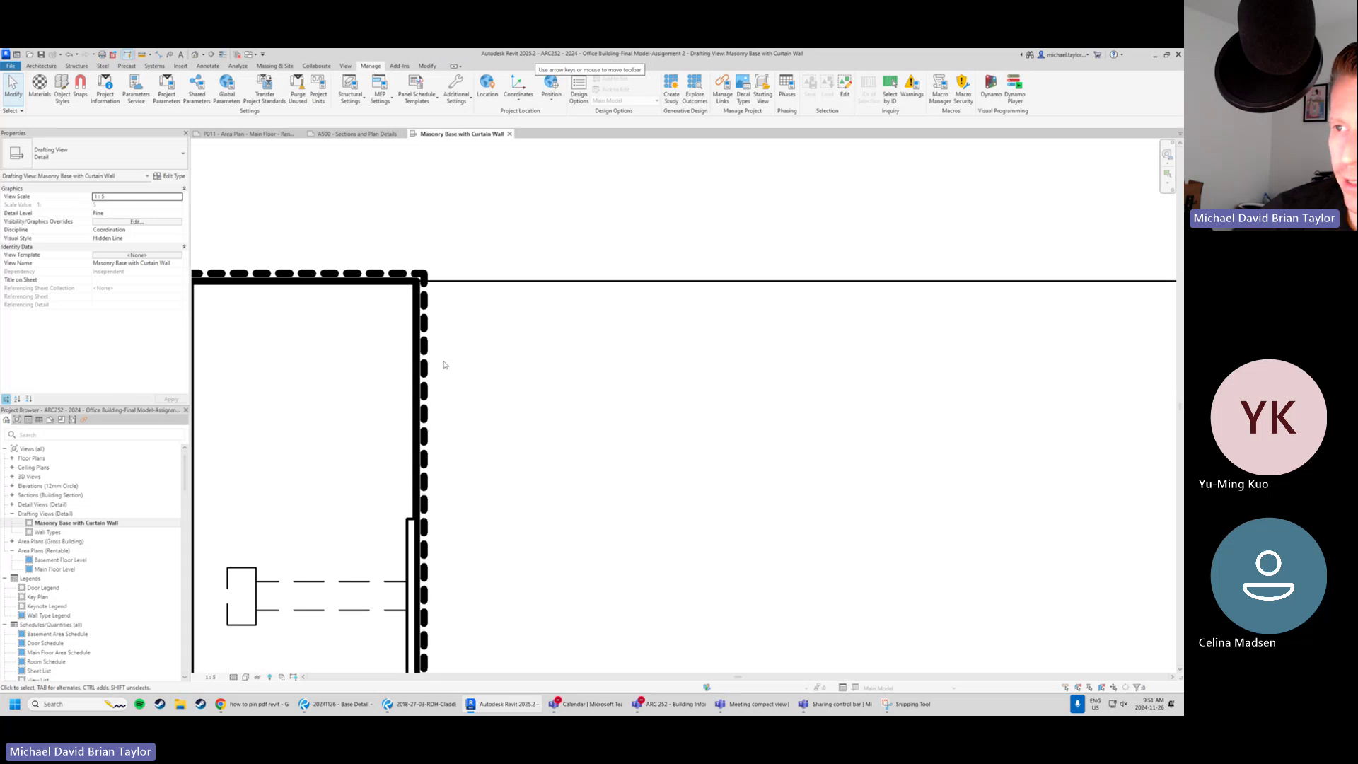
# Compare the membrane dashes at the upstand's top corner with the membrane drawn in the base detail PDF in Revu.
pyautogui.scroll(1, 425, 327)
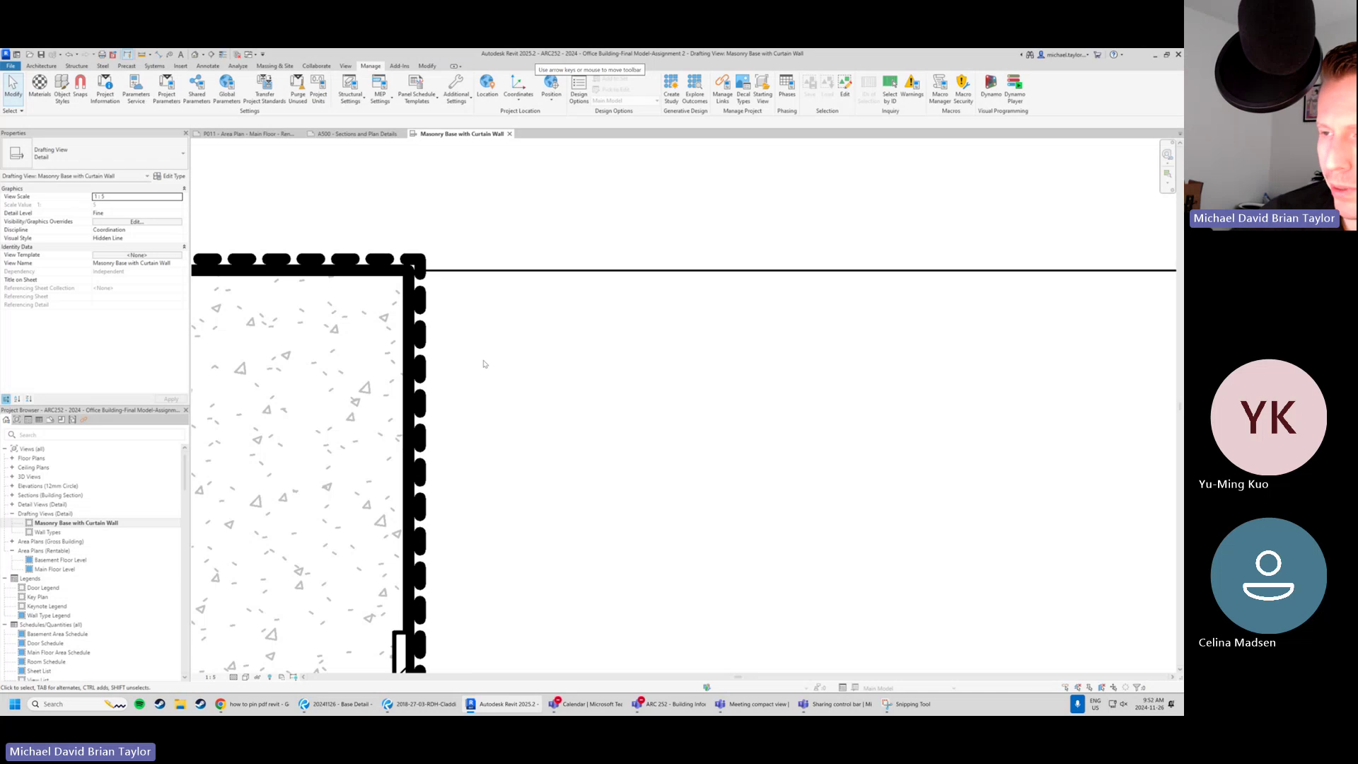
pyautogui.scroll(-2, 553, 442)
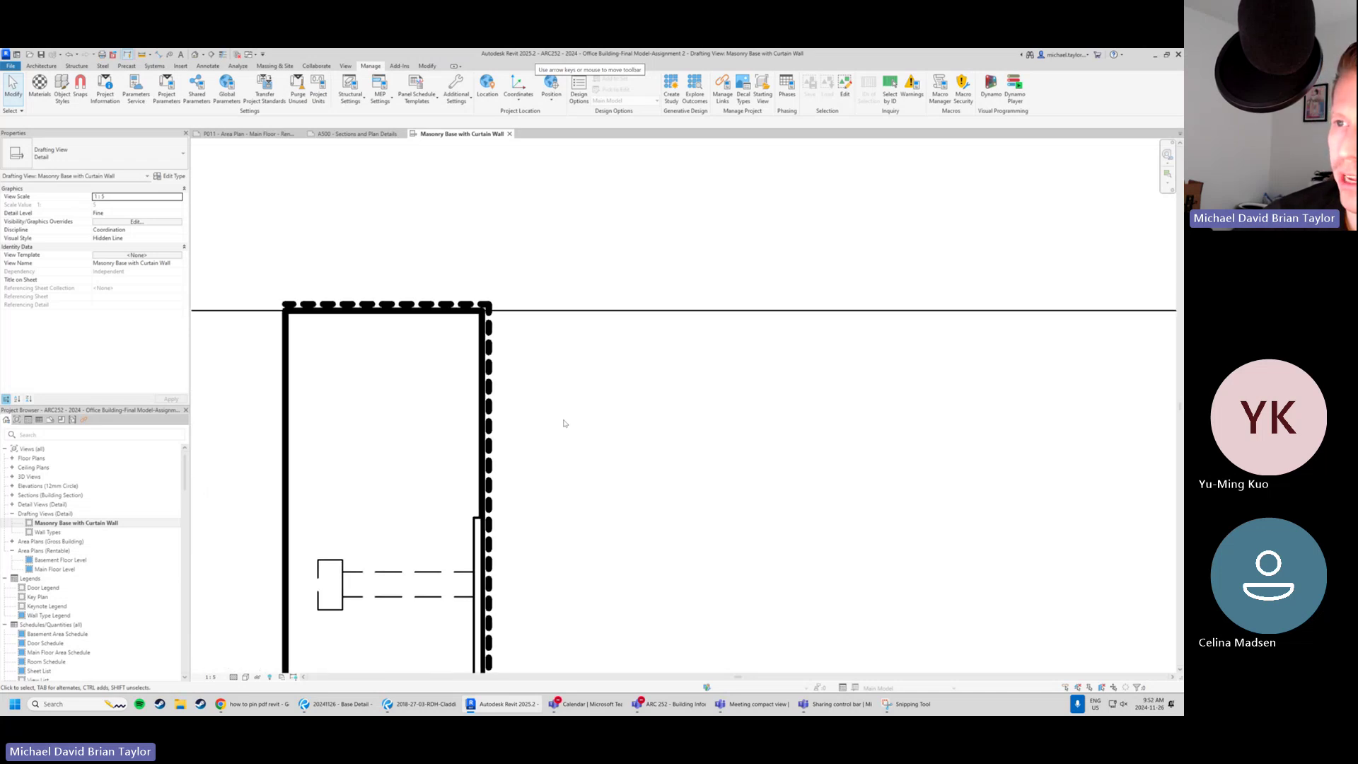
pyautogui.scroll(2, 282, 319)
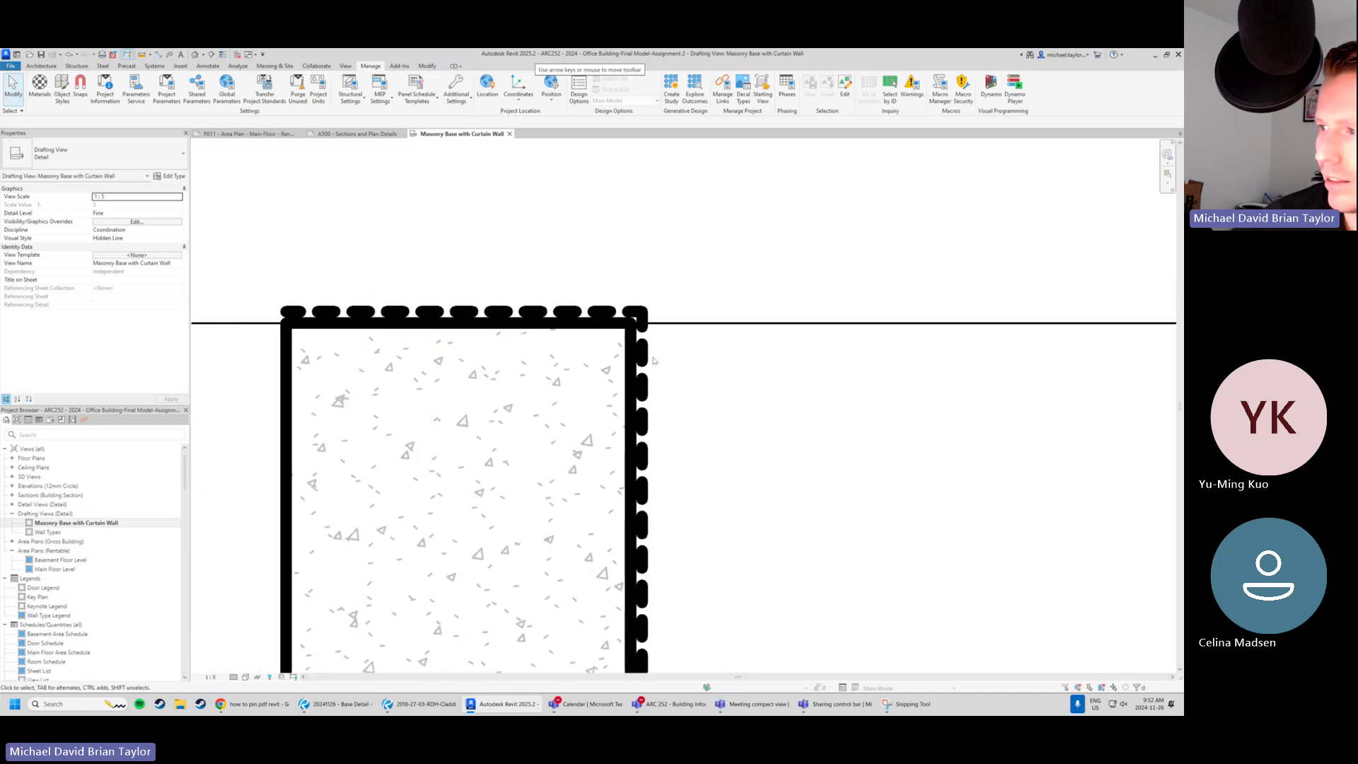
pyautogui.scroll(2, 626, 323)
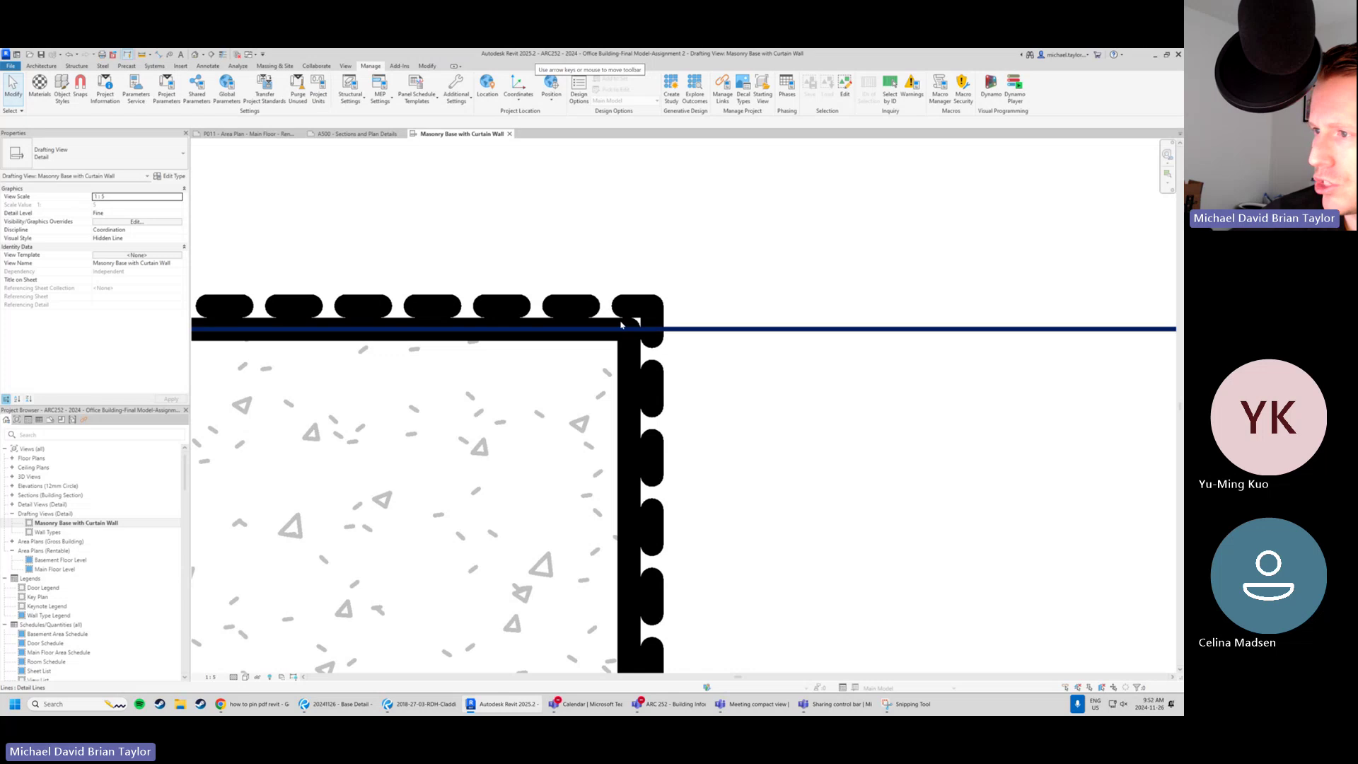
pyautogui.scroll(-1, 674, 281)
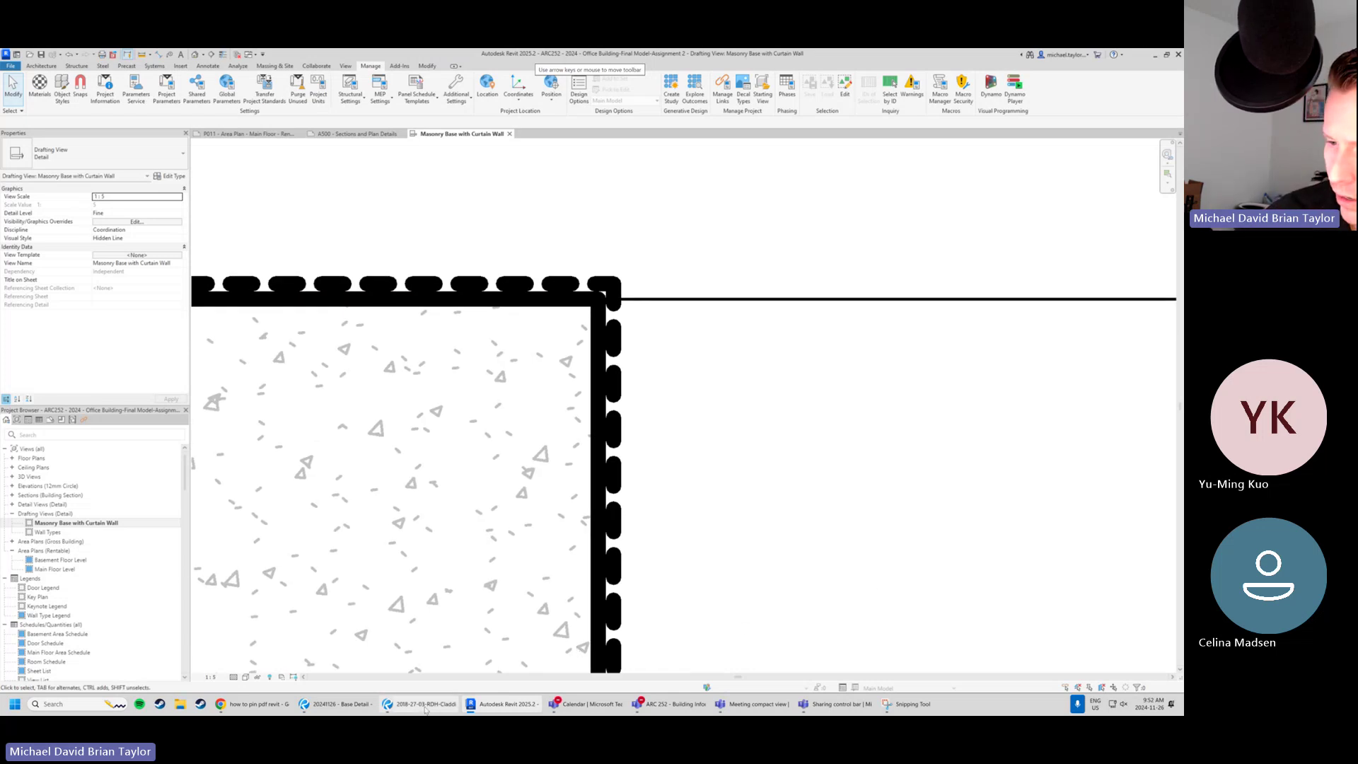
pyautogui.click(336, 704)
pyautogui.scroll(-5, 496, 354)
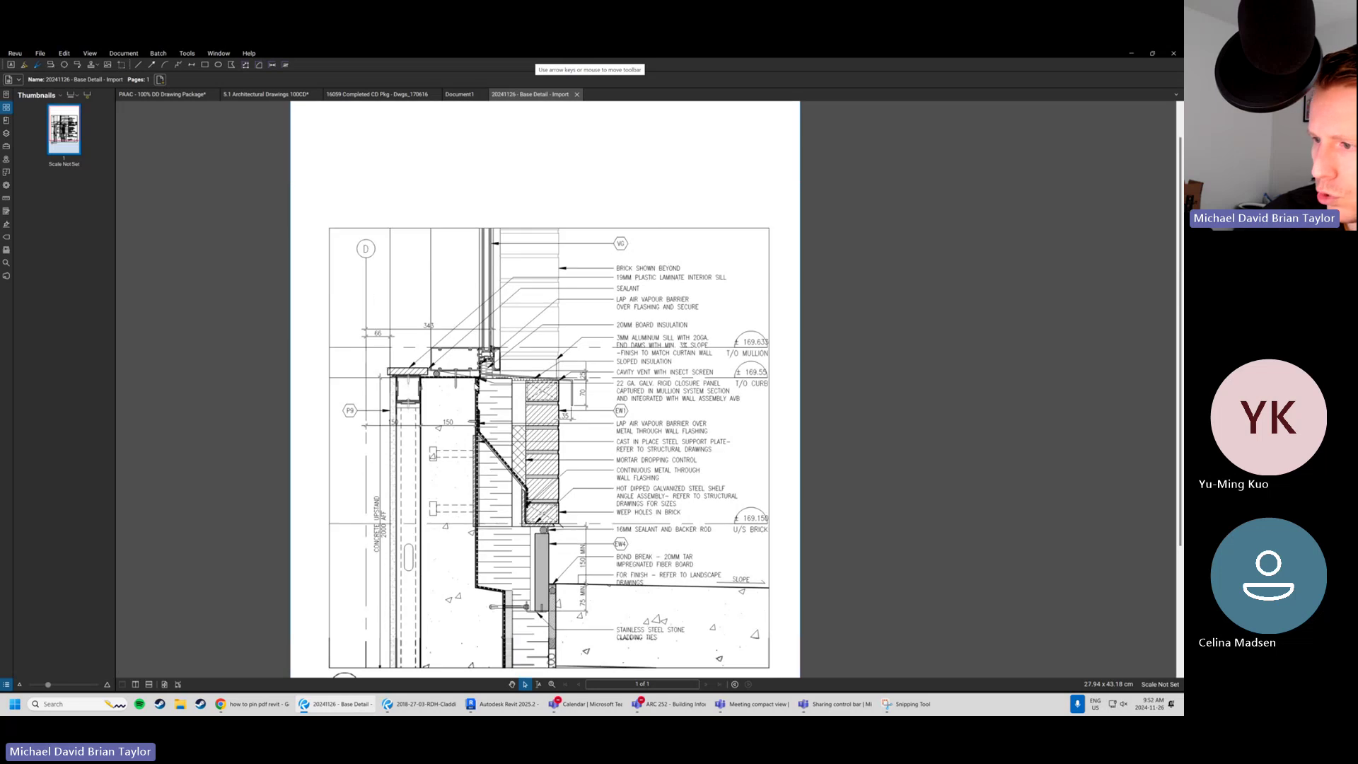
pyautogui.scroll(1, 495, 353)
pyautogui.keyDown('ctrl'); pyautogui.scroll(10, 495, 353); pyautogui.keyUp('ctrl')
pyautogui.keyDown('ctrl'); pyautogui.scroll(3, 505, 345); pyautogui.keyUp('ctrl')
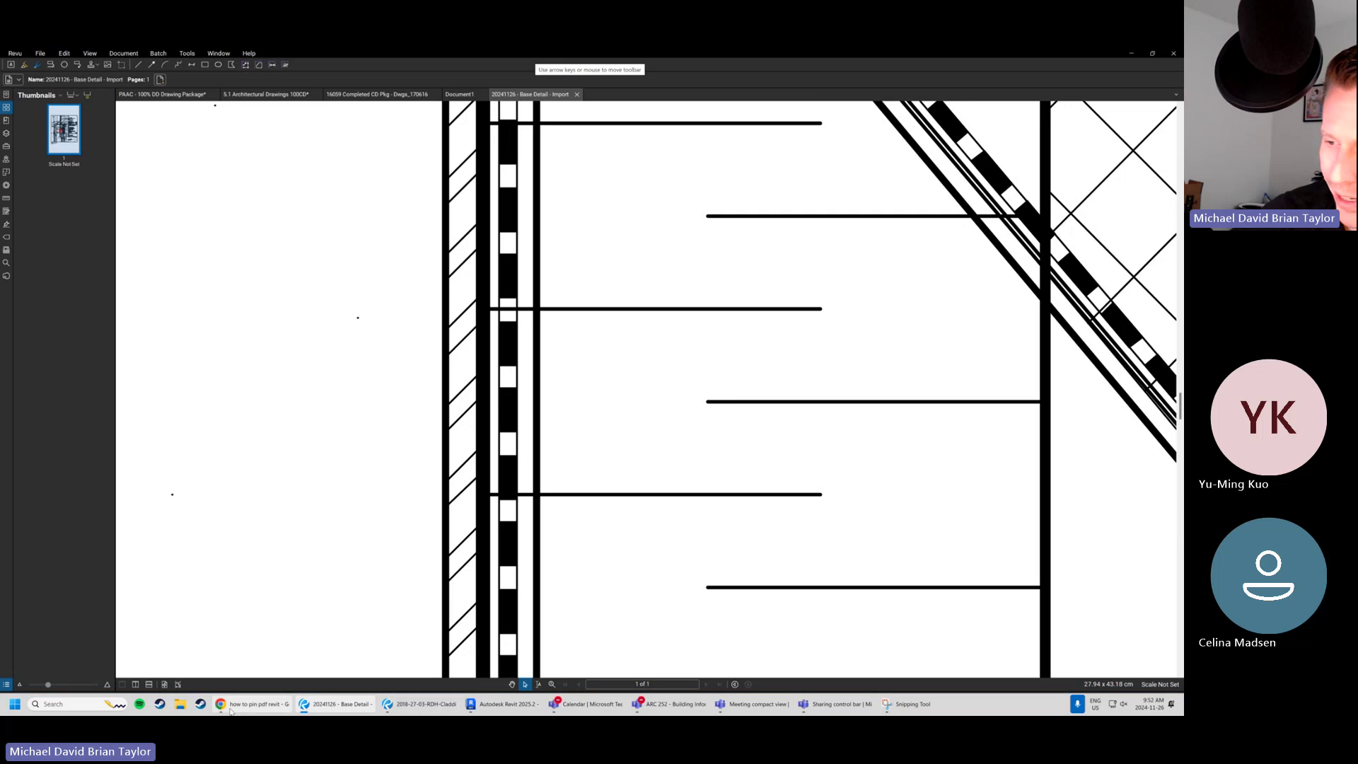
# Switch back to Revit and offset the whole chain of membrane lines 1.0 mm away from the concrete upstand without keeping a copy.
pyautogui.click(504, 704)
pyautogui.scroll(-2, 488, 297)
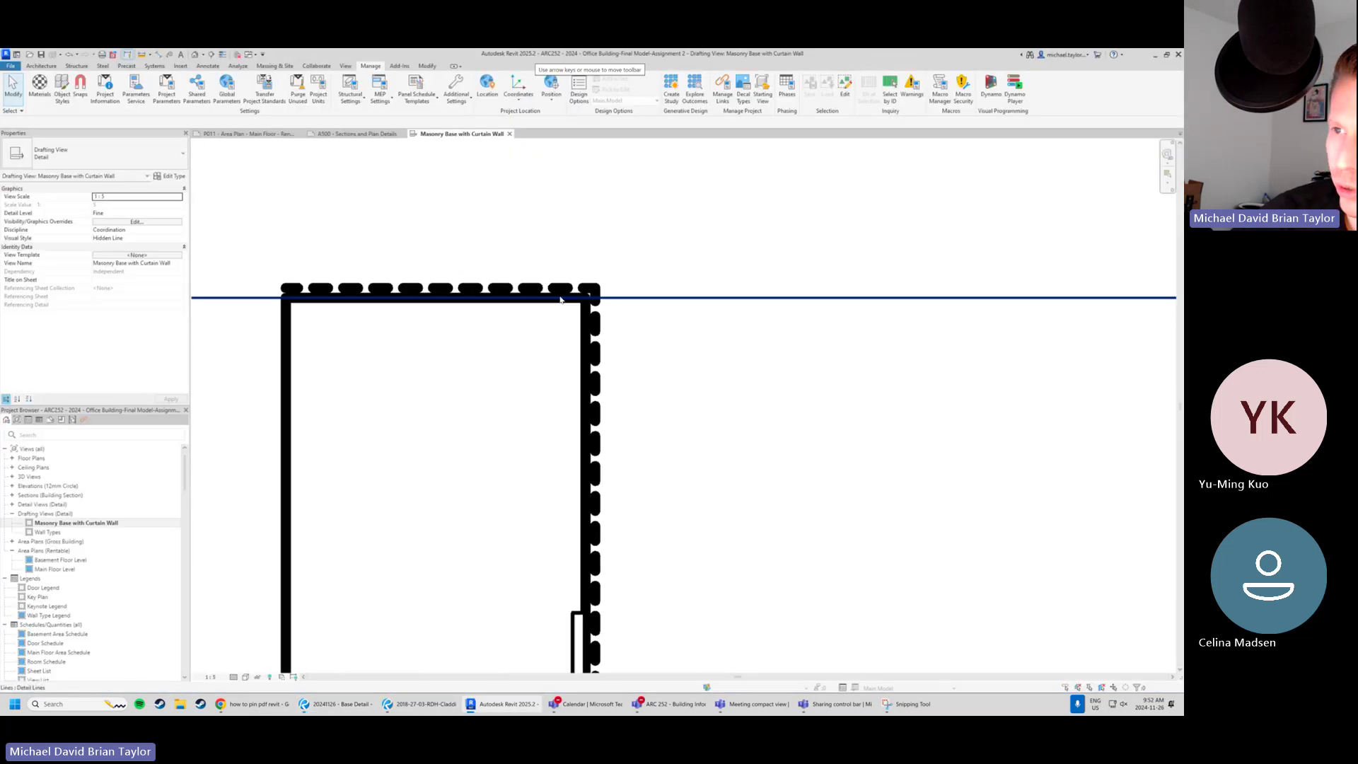
pyautogui.scroll(-2, 502, 303)
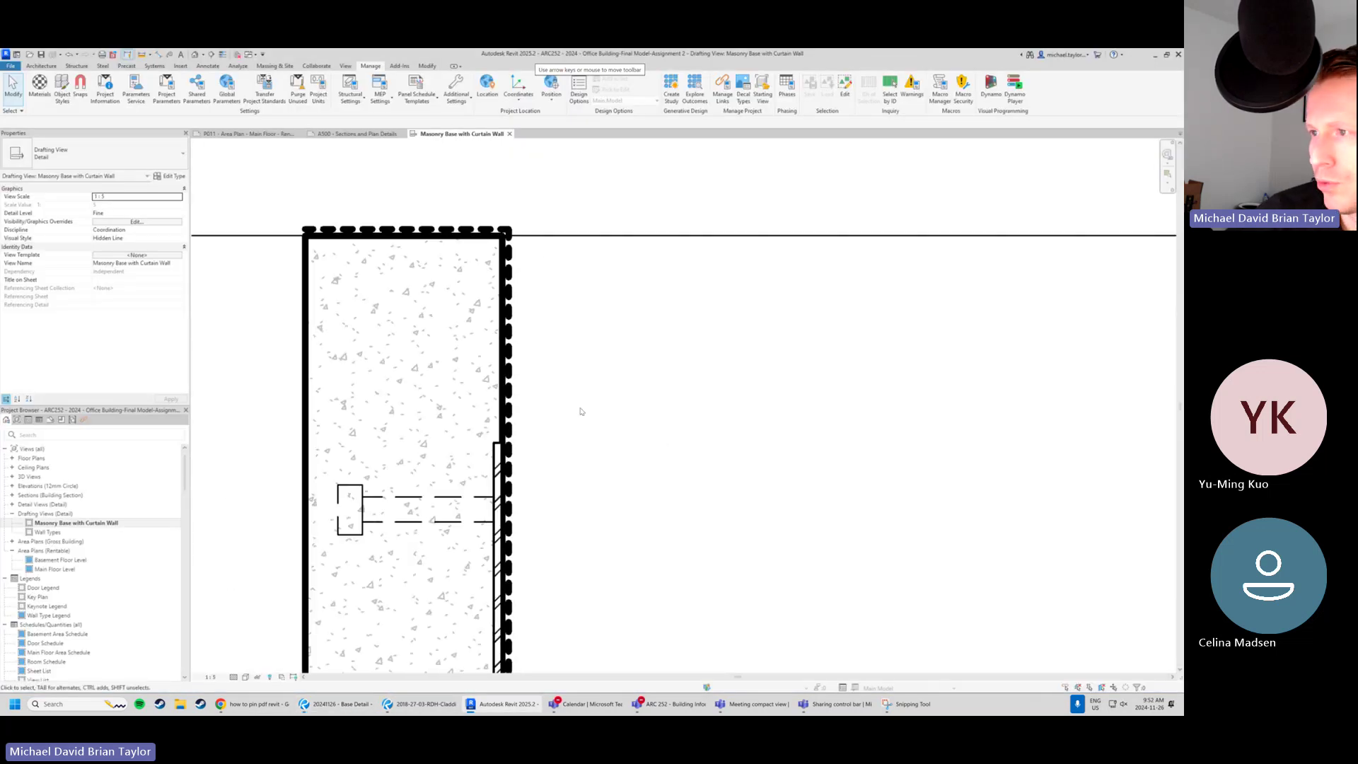
pyautogui.moveTo(802, 433); pyautogui.dragTo(761, 424, button='middle')
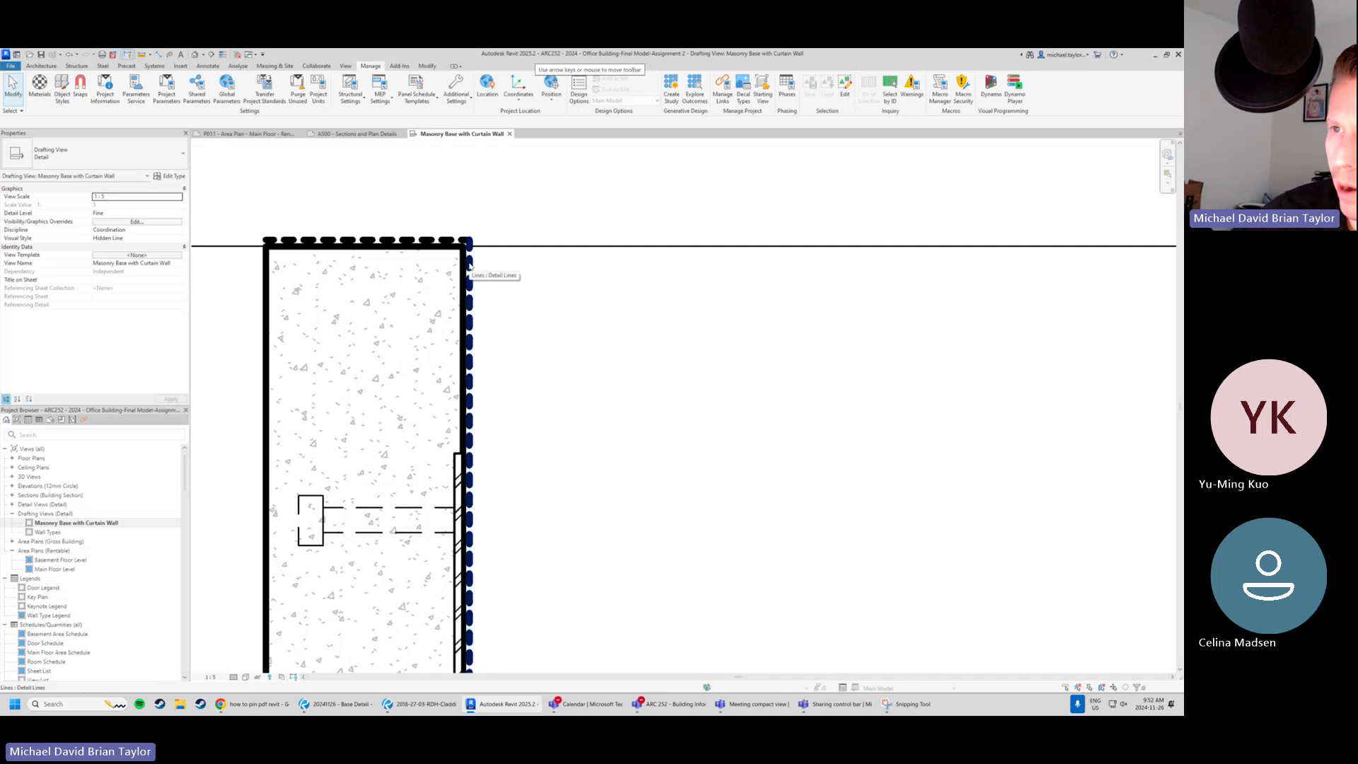
pyautogui.press('o')
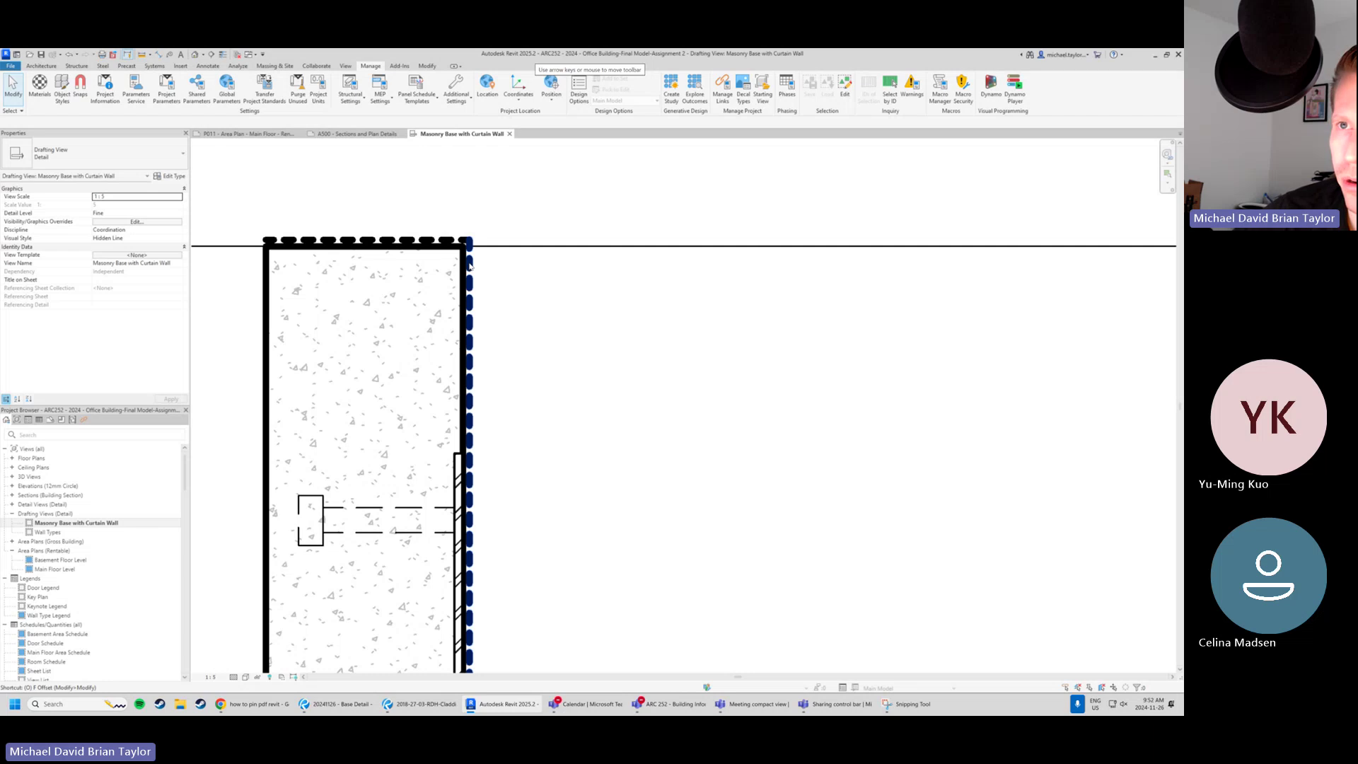
pyautogui.press('f')
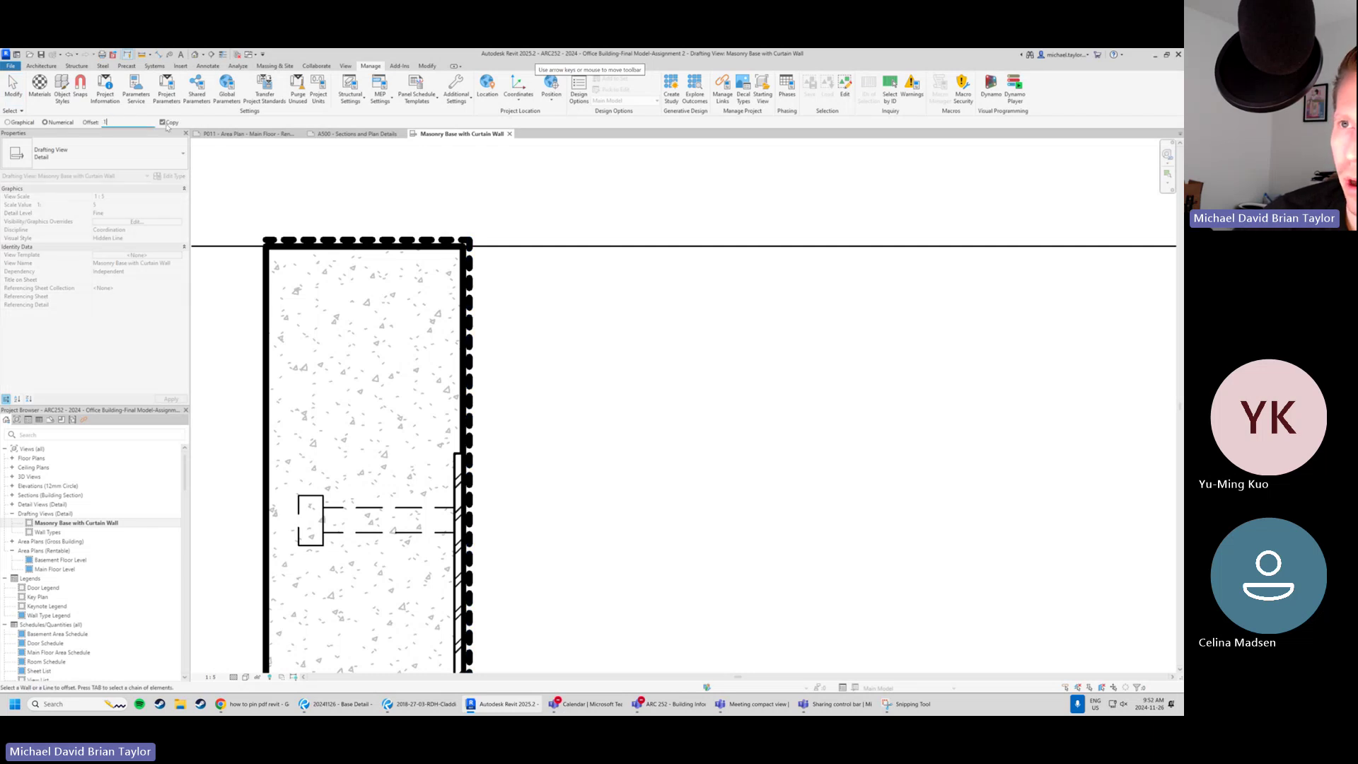
pyautogui.click(163, 123)
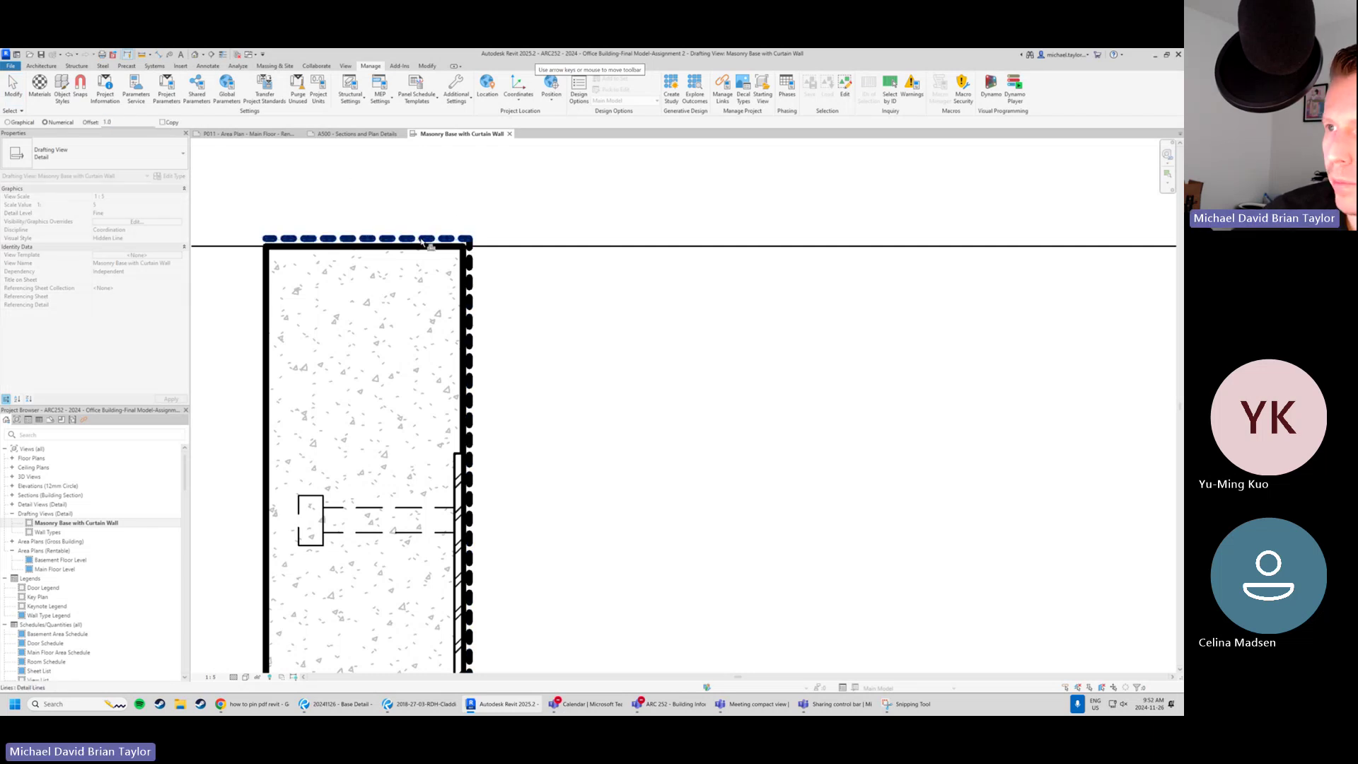
pyautogui.click(472, 279)
pyautogui.scroll(-2, 529, 465)
pyautogui.moveTo(529, 465); pyautogui.dragTo(514, 388, button='middle')
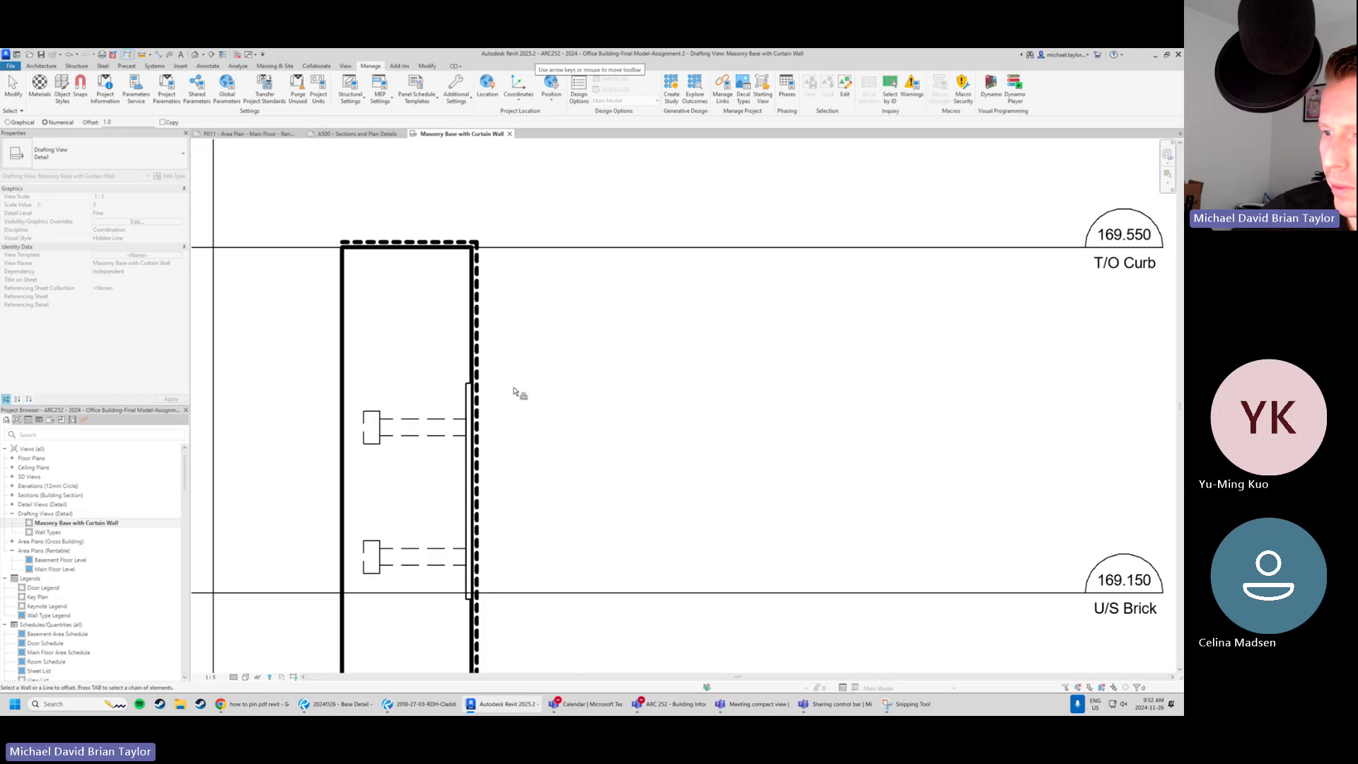
pyautogui.scroll(-2, 514, 390)
pyautogui.moveTo(528, 529); pyautogui.dragTo(472, 282, button='middle')
pyautogui.scroll(5, 482, 426)
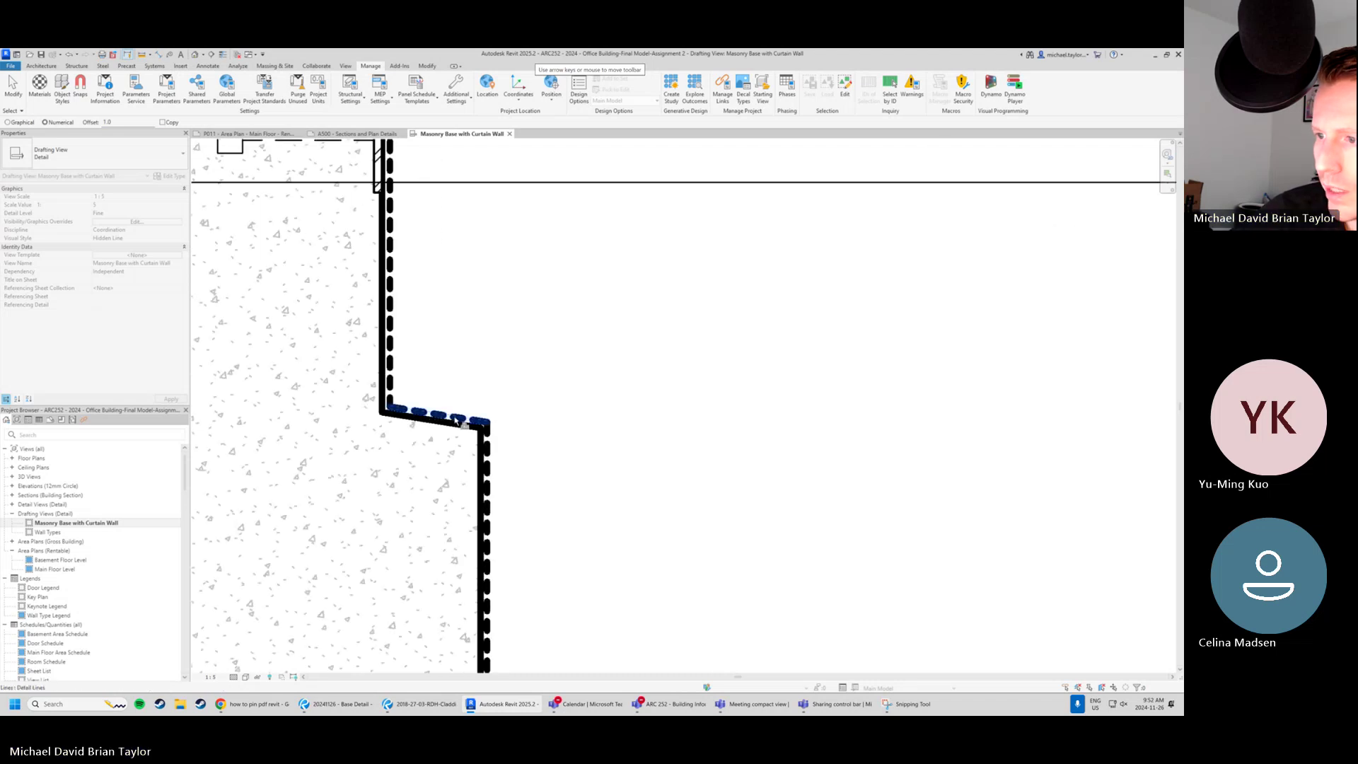
pyautogui.press('Escape')
pyautogui.press('Escape')
# Check the gap between the membrane and the concrete from the sloped ledge up to the upstand's top corner.
pyautogui.moveTo(509, 282); pyautogui.dragTo(517, 353, button='middle')
pyautogui.scroll(-2, 517, 353)
pyautogui.moveTo(459, 240); pyautogui.dragTo(429, 367, button='middle')
pyautogui.moveTo(434, 203); pyautogui.dragTo(434, 359, button='middle')
pyautogui.scroll(1, 420, 274)
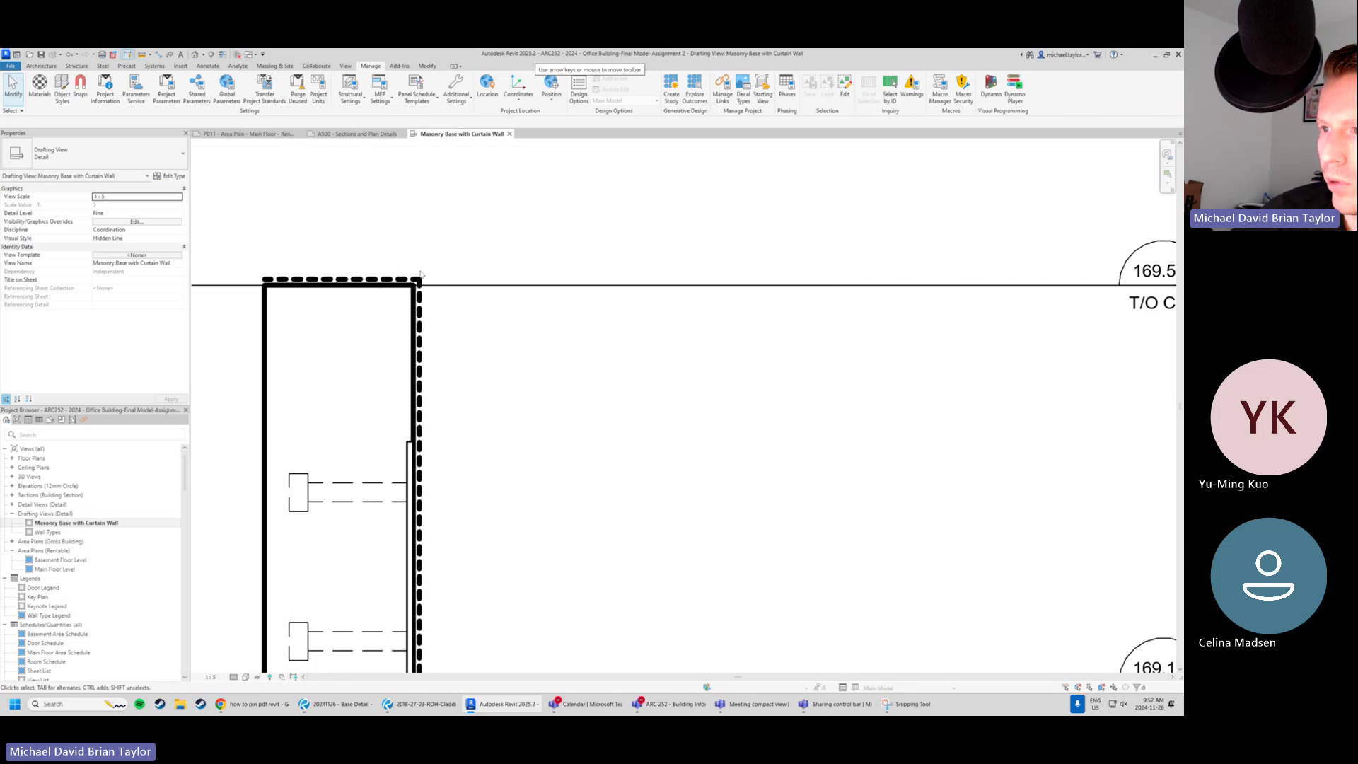
pyautogui.scroll(2, 420, 274)
pyautogui.moveTo(278, 280); pyautogui.dragTo(325, 291, button='middle')
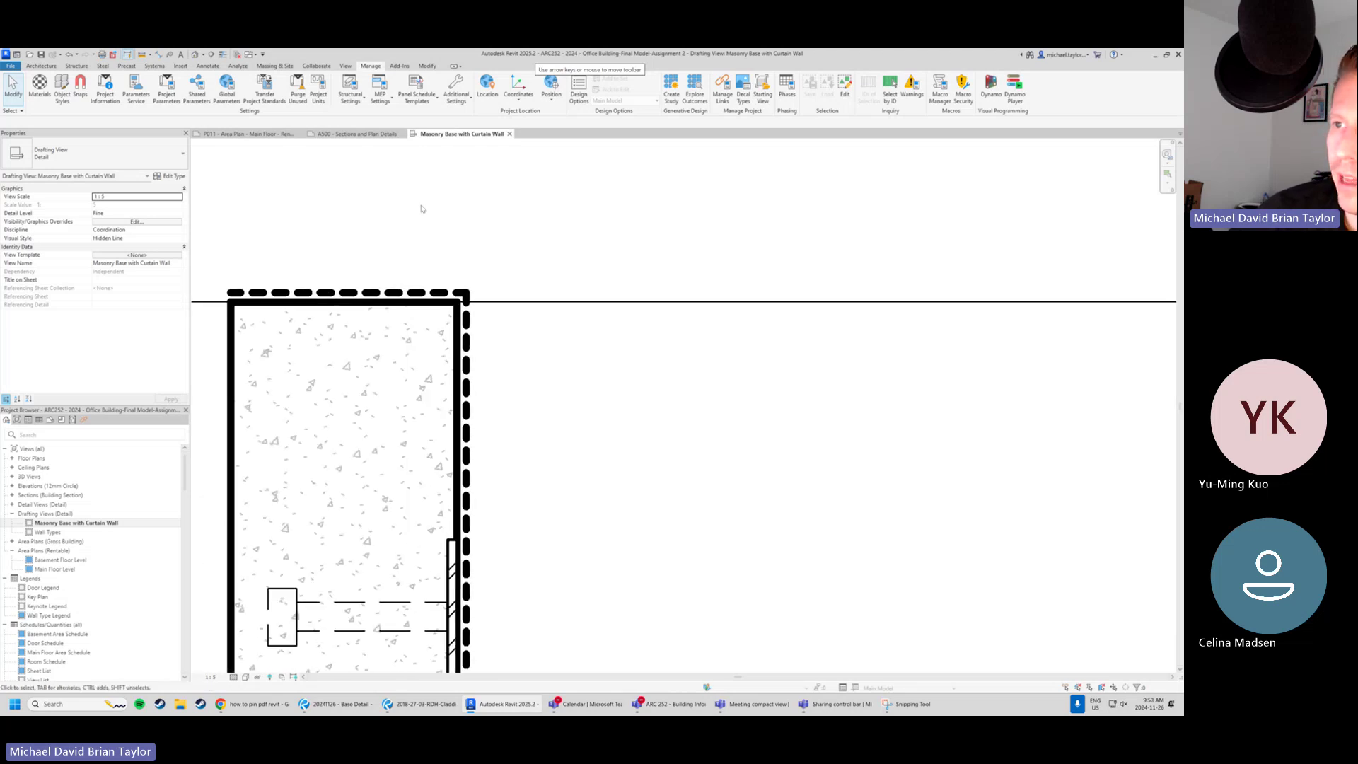
pyautogui.scroll(1, 428, 239)
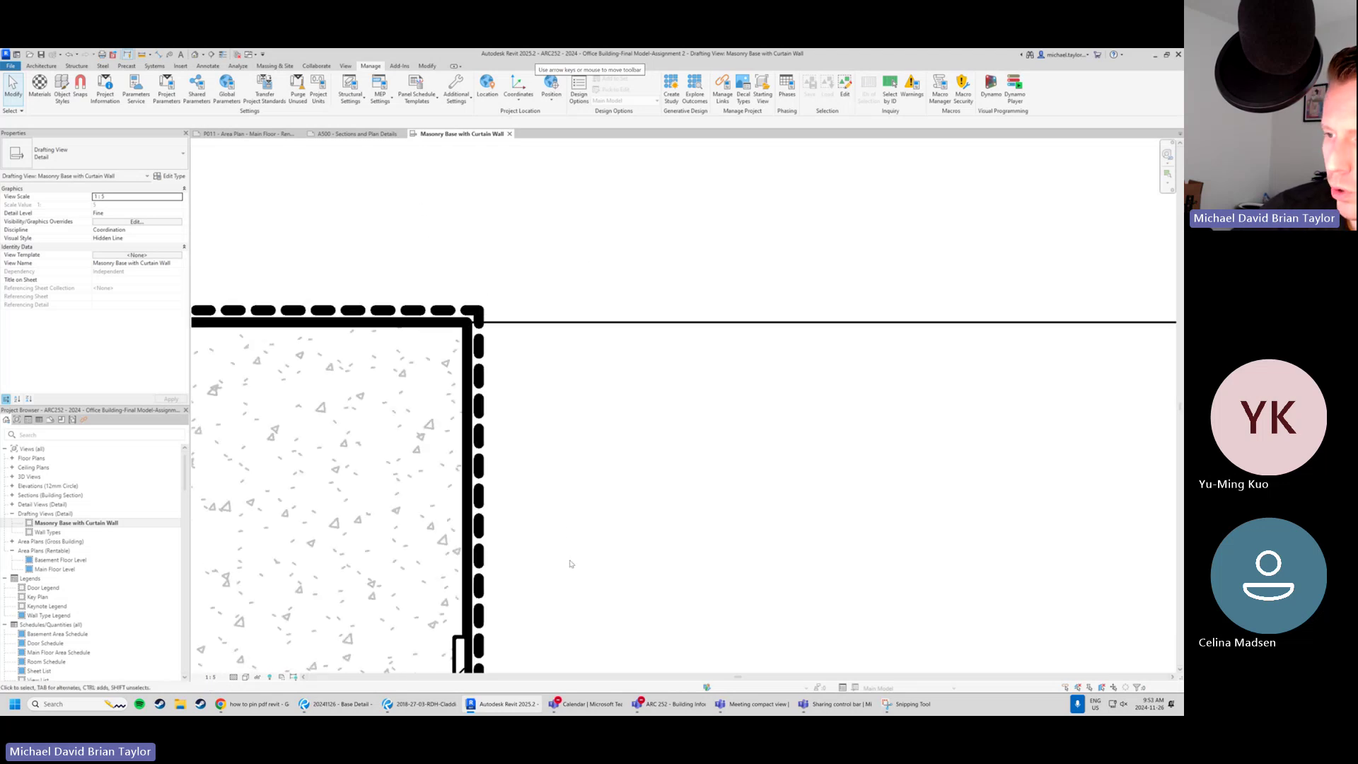
# Reveal the hidden PDF temporarily and compare its membrane with the traced membrane lines along the upstand.
pyautogui.click(270, 677)
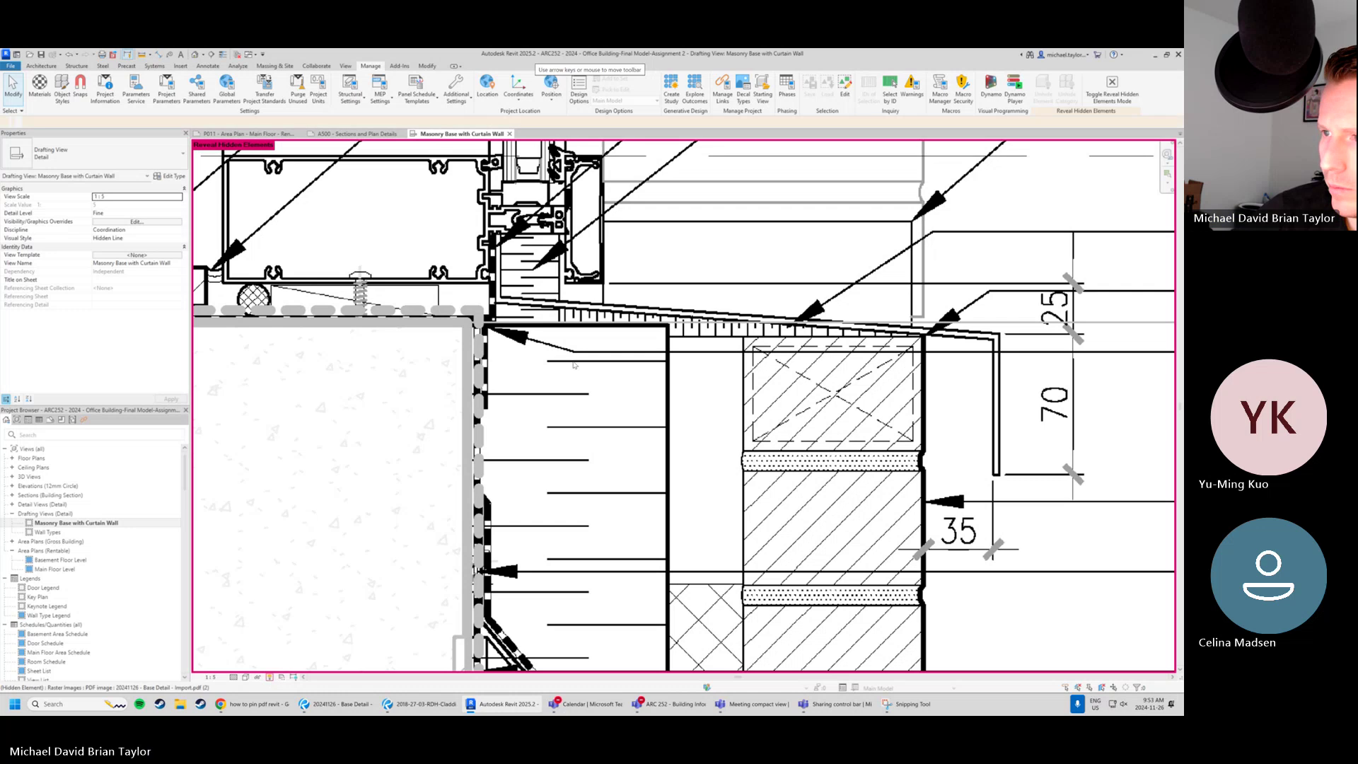
pyautogui.scroll(-5, 548, 345)
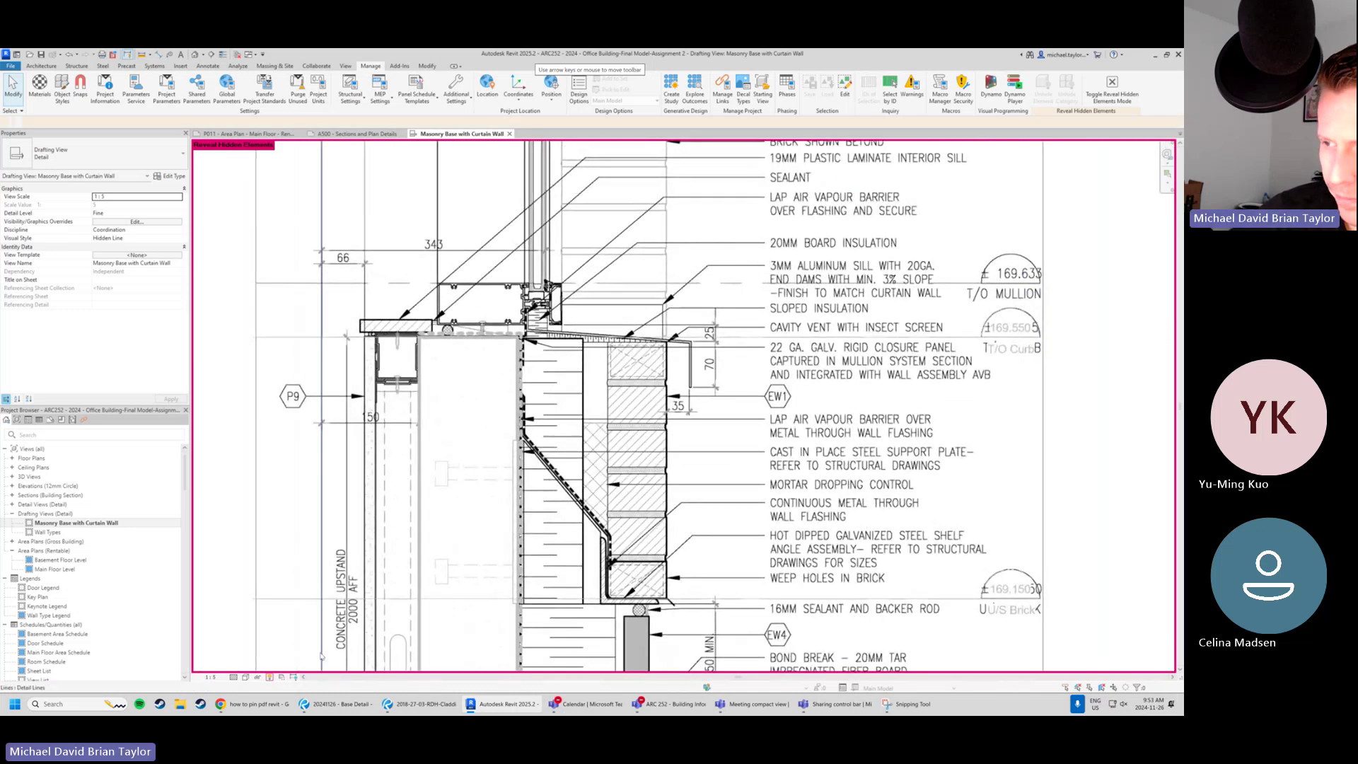
pyautogui.moveTo(714, 531); pyautogui.dragTo(647, 455, button='middle')
pyautogui.scroll(5, 507, 463)
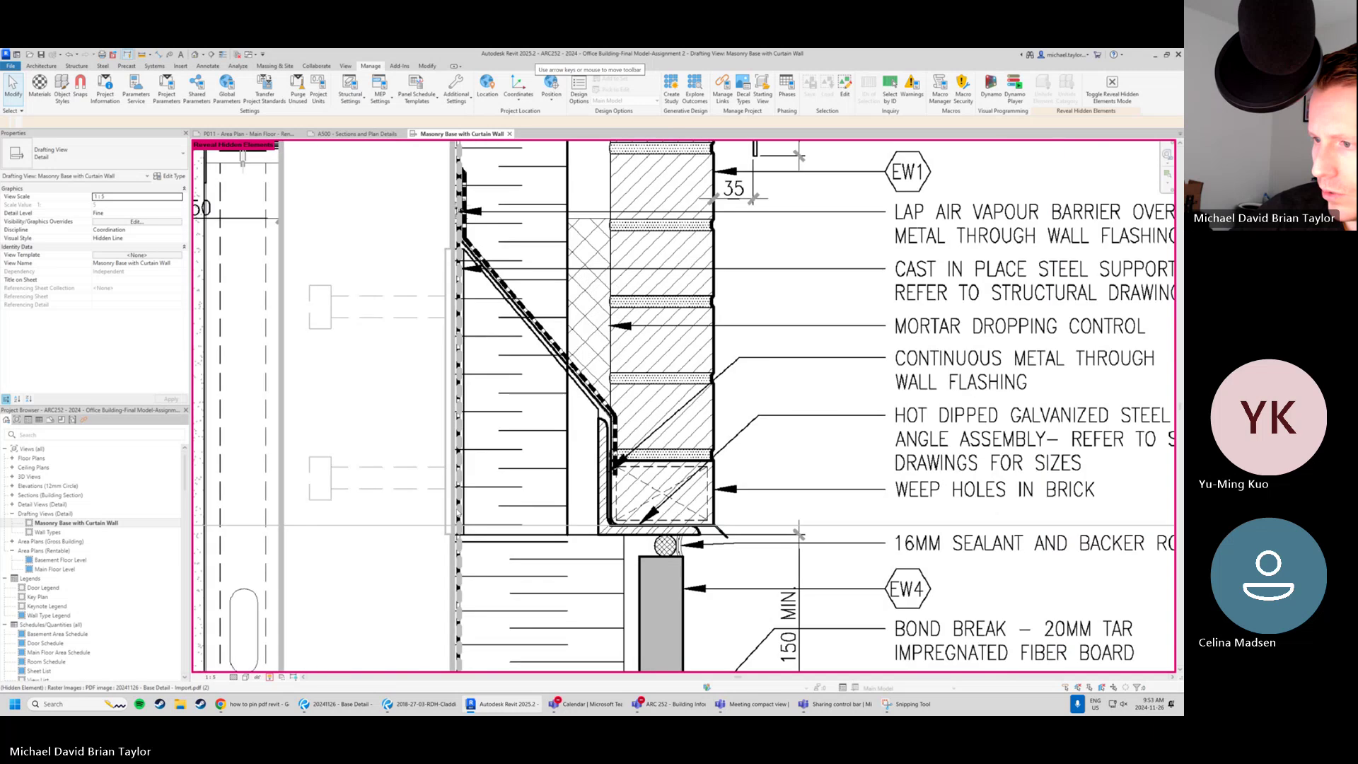
pyautogui.scroll(2, 507, 464)
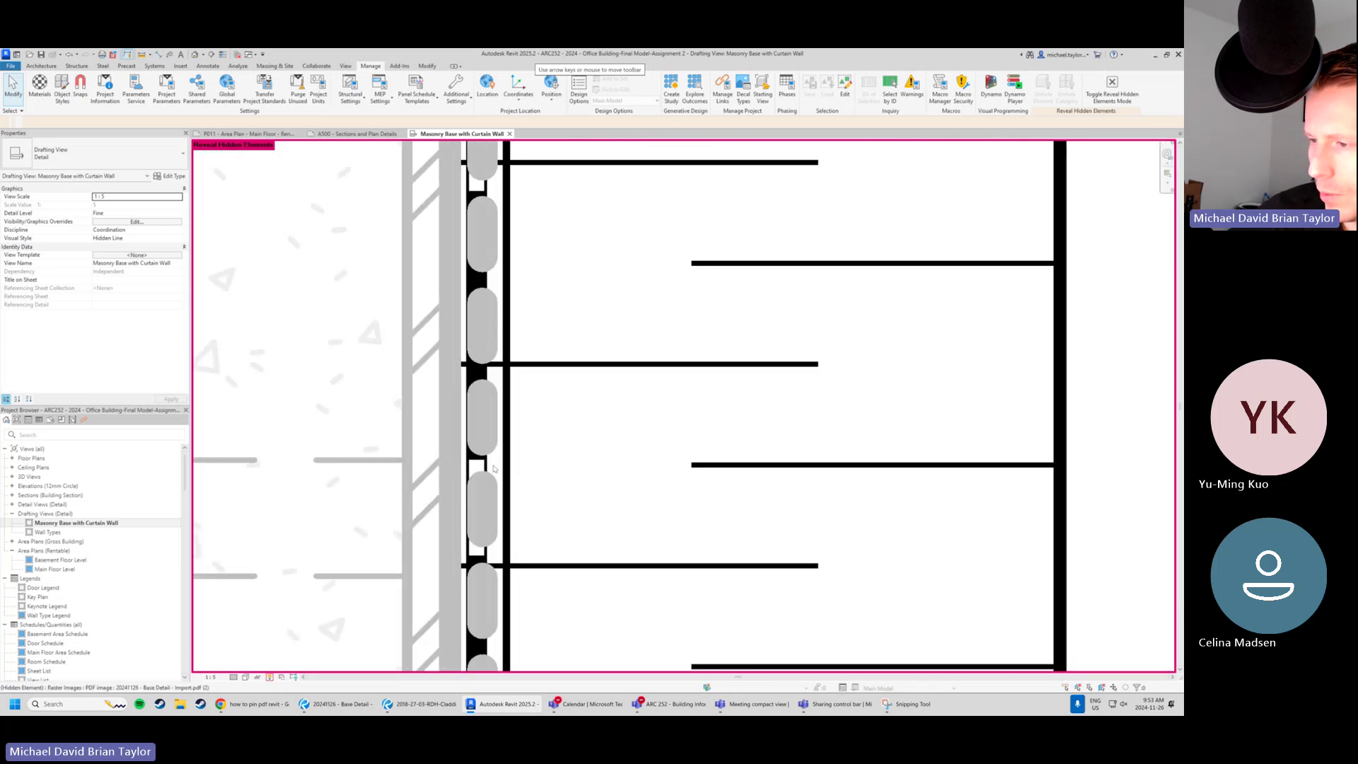
pyautogui.scroll(-2, 499, 466)
pyautogui.scroll(-3, 510, 474)
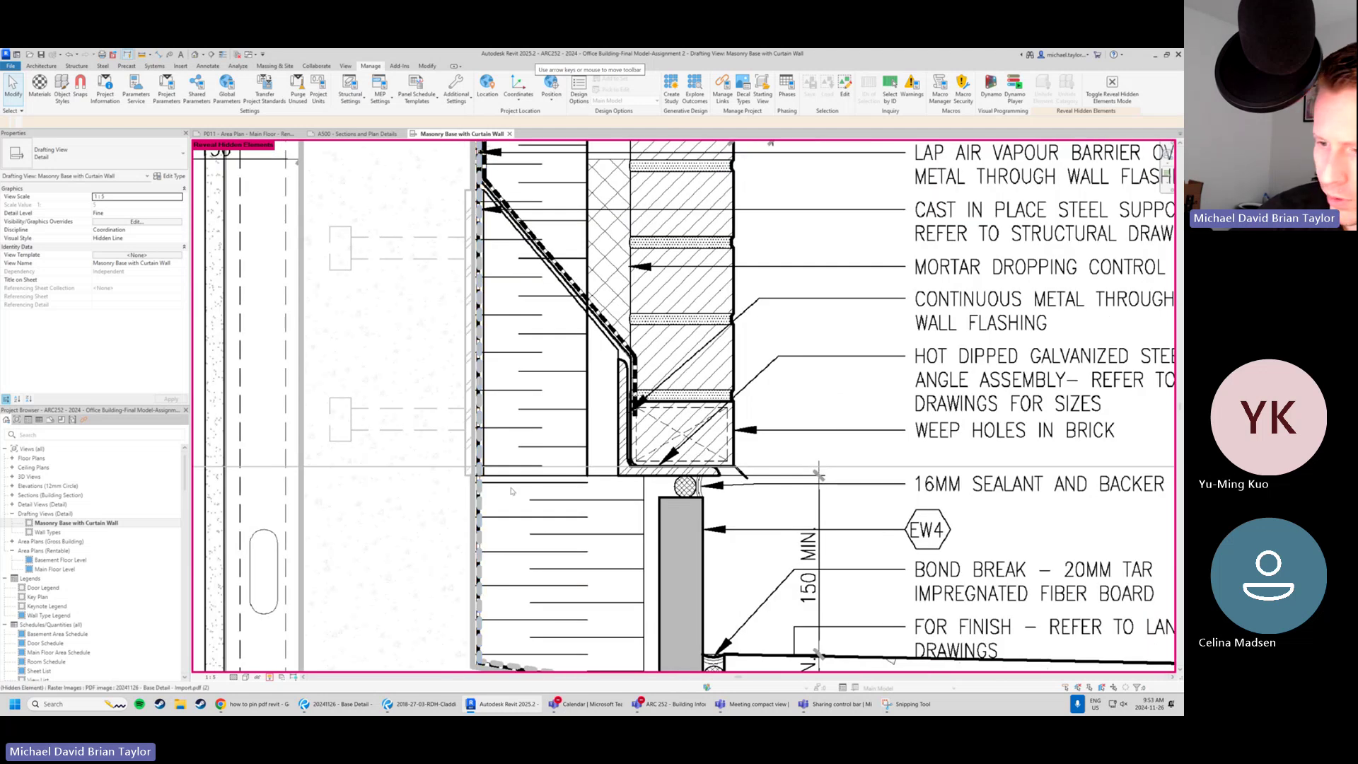
pyautogui.scroll(-2, 384, 467)
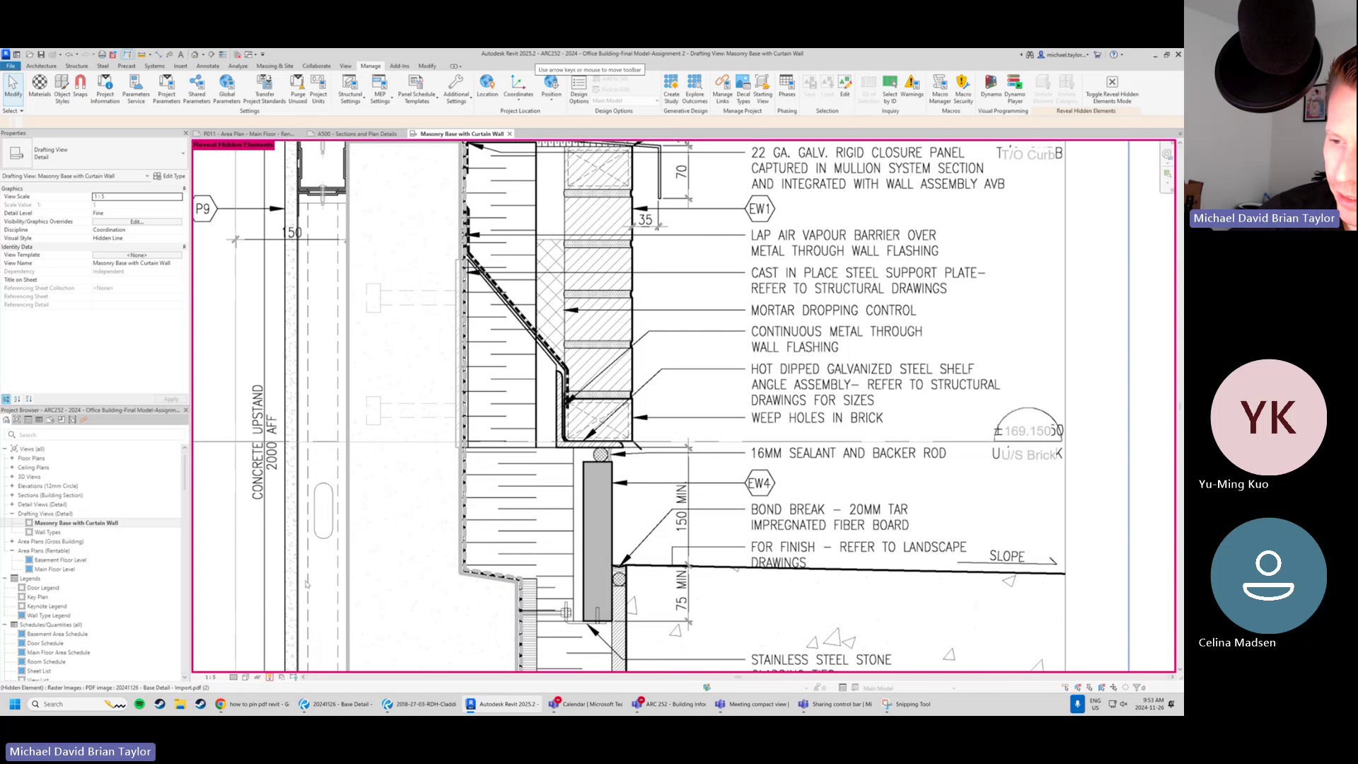
pyautogui.click(270, 677)
pyautogui.scroll(4, 364, 274)
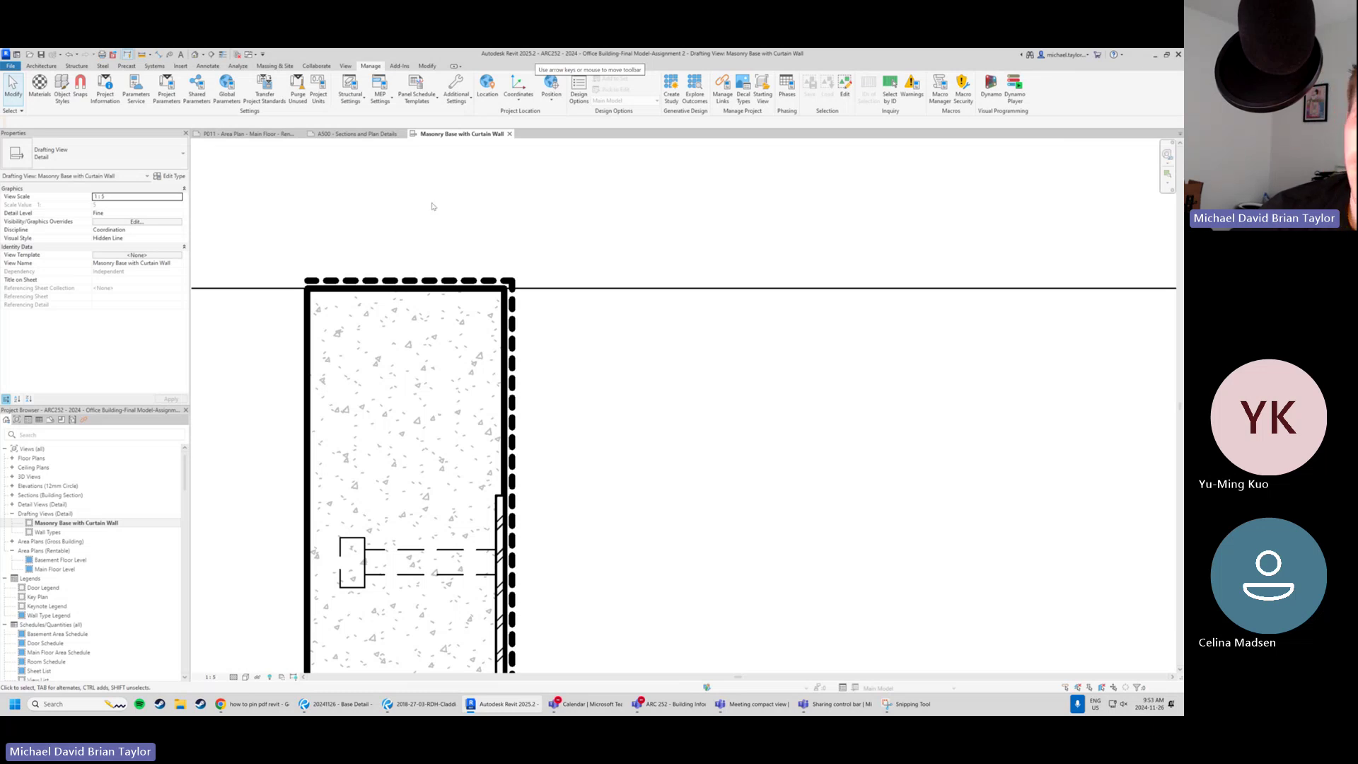
pyautogui.press('d')
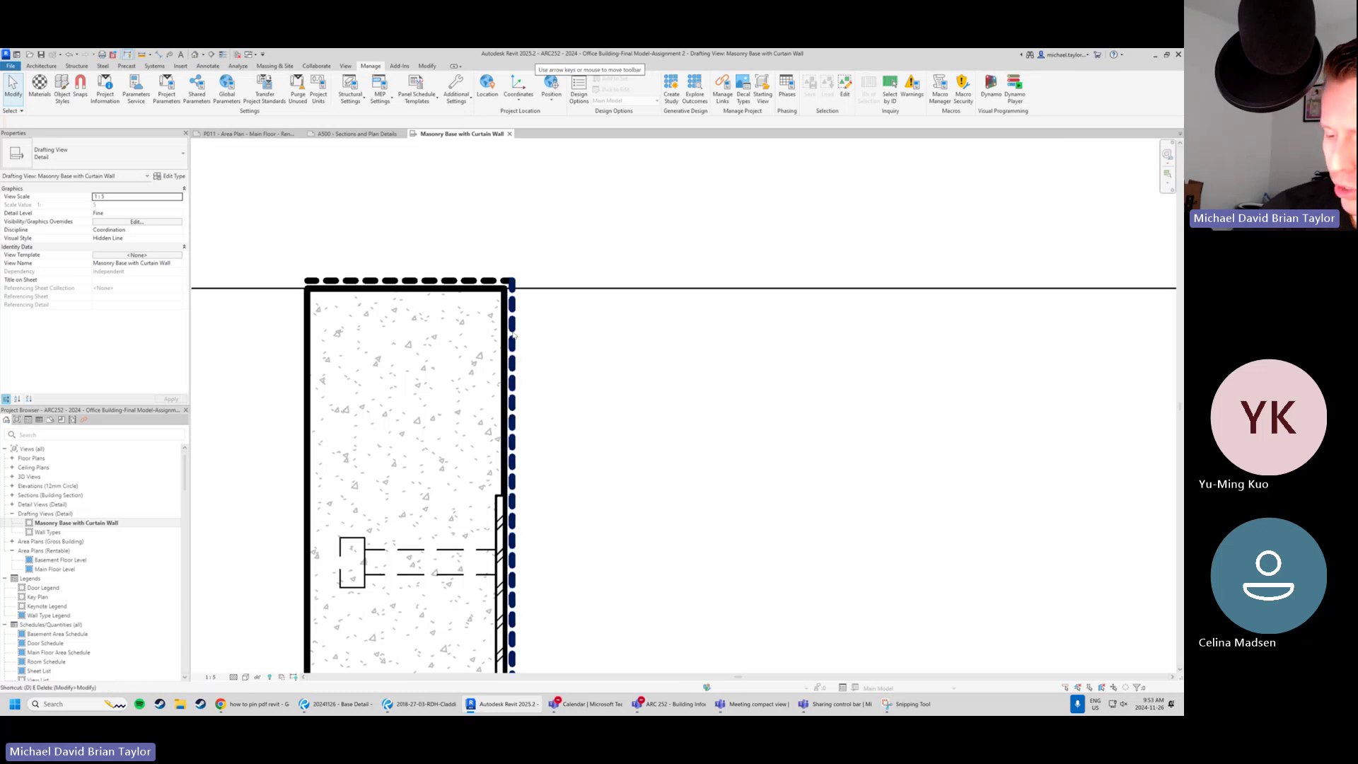
pyautogui.press('l')
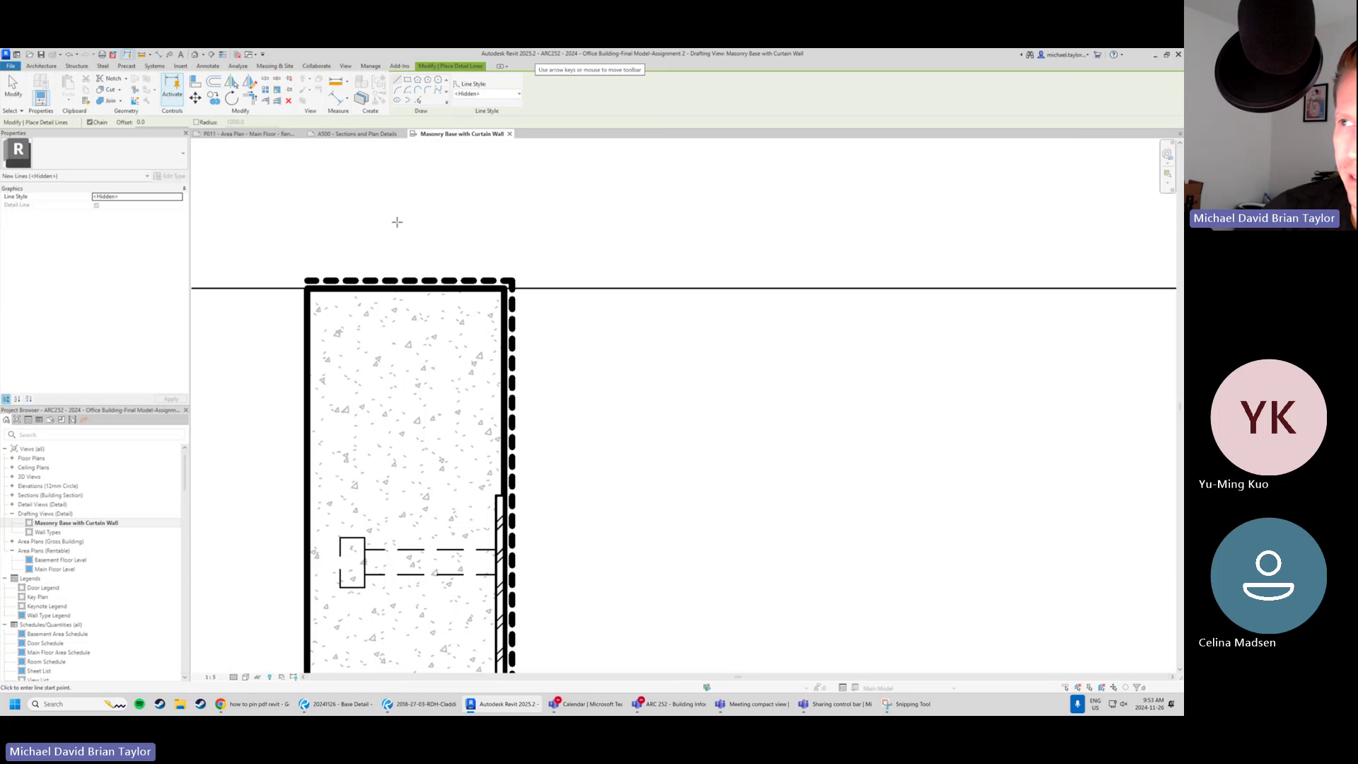
pyautogui.click(510, 94)
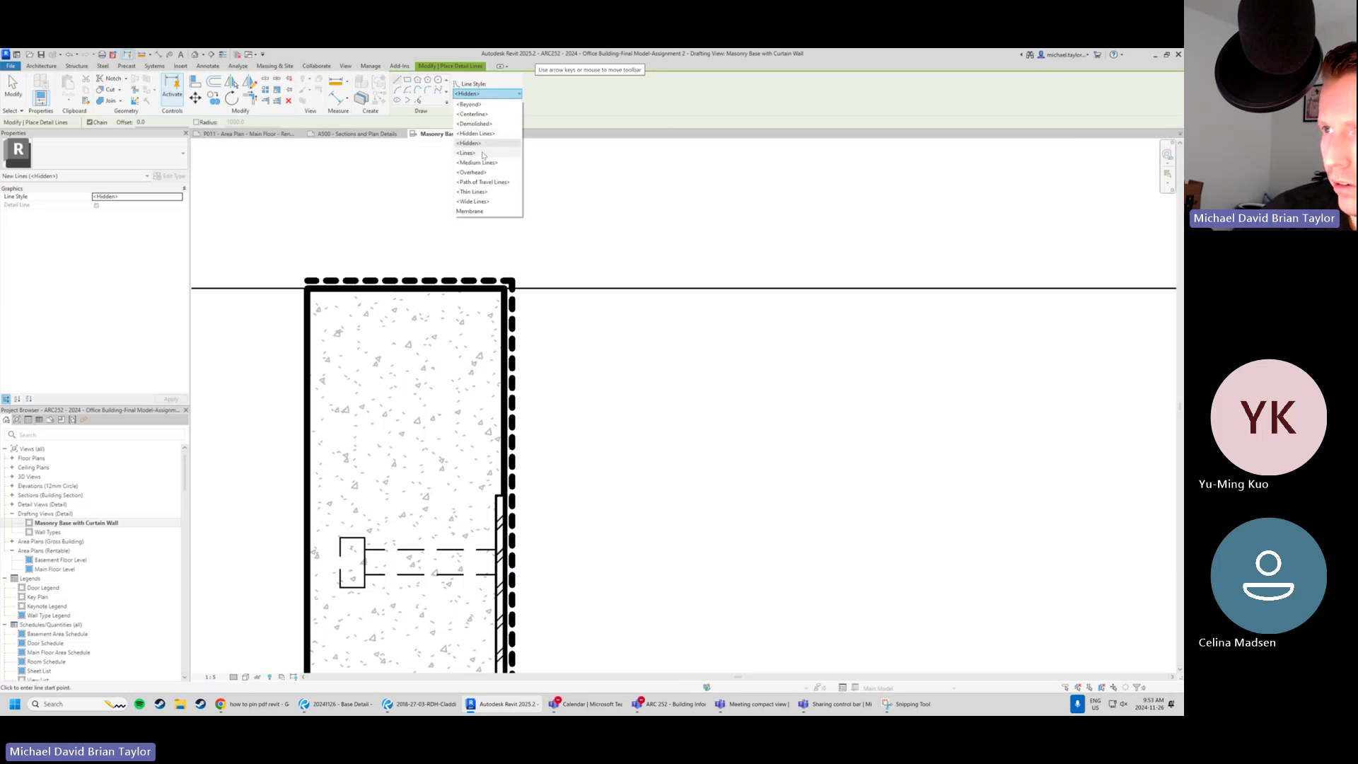
pyautogui.click(472, 192)
pyautogui.scroll(2, 357, 293)
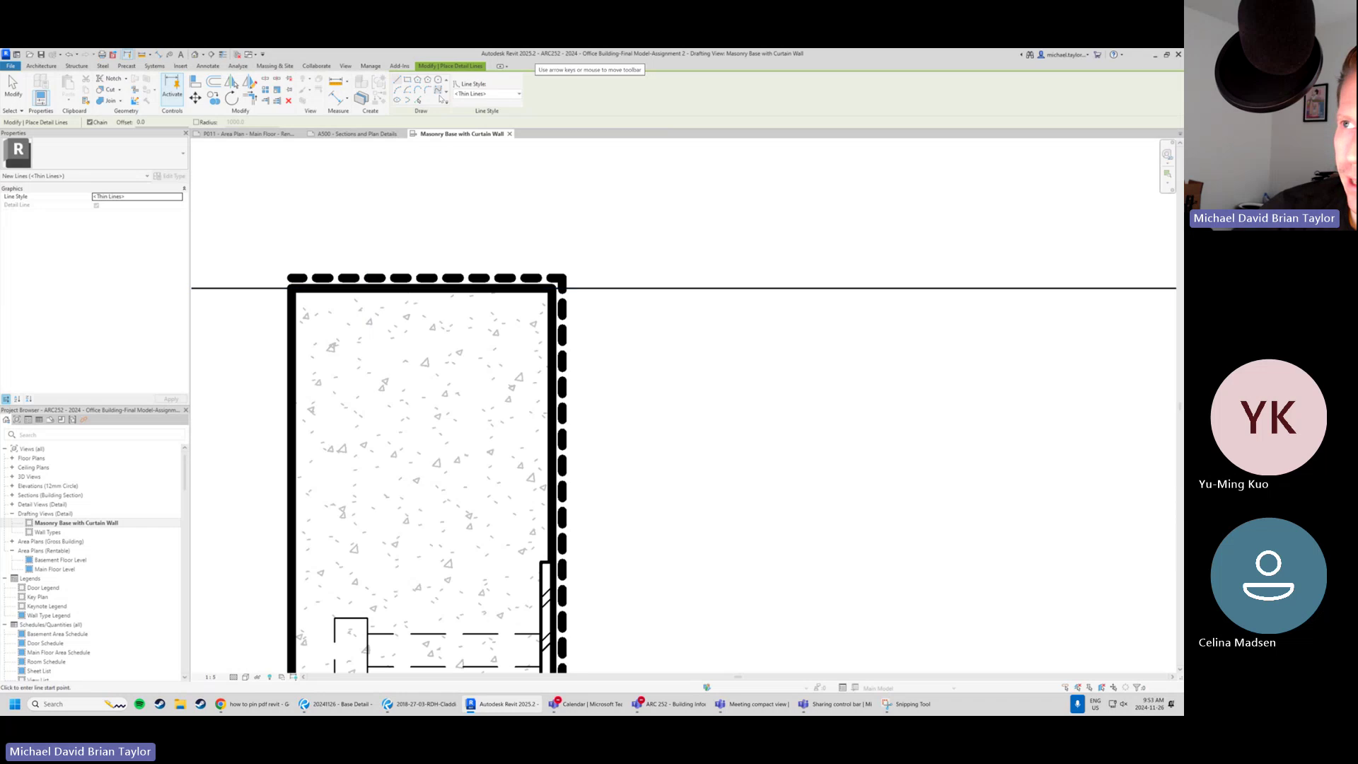
pyautogui.scroll(2, 290, 287)
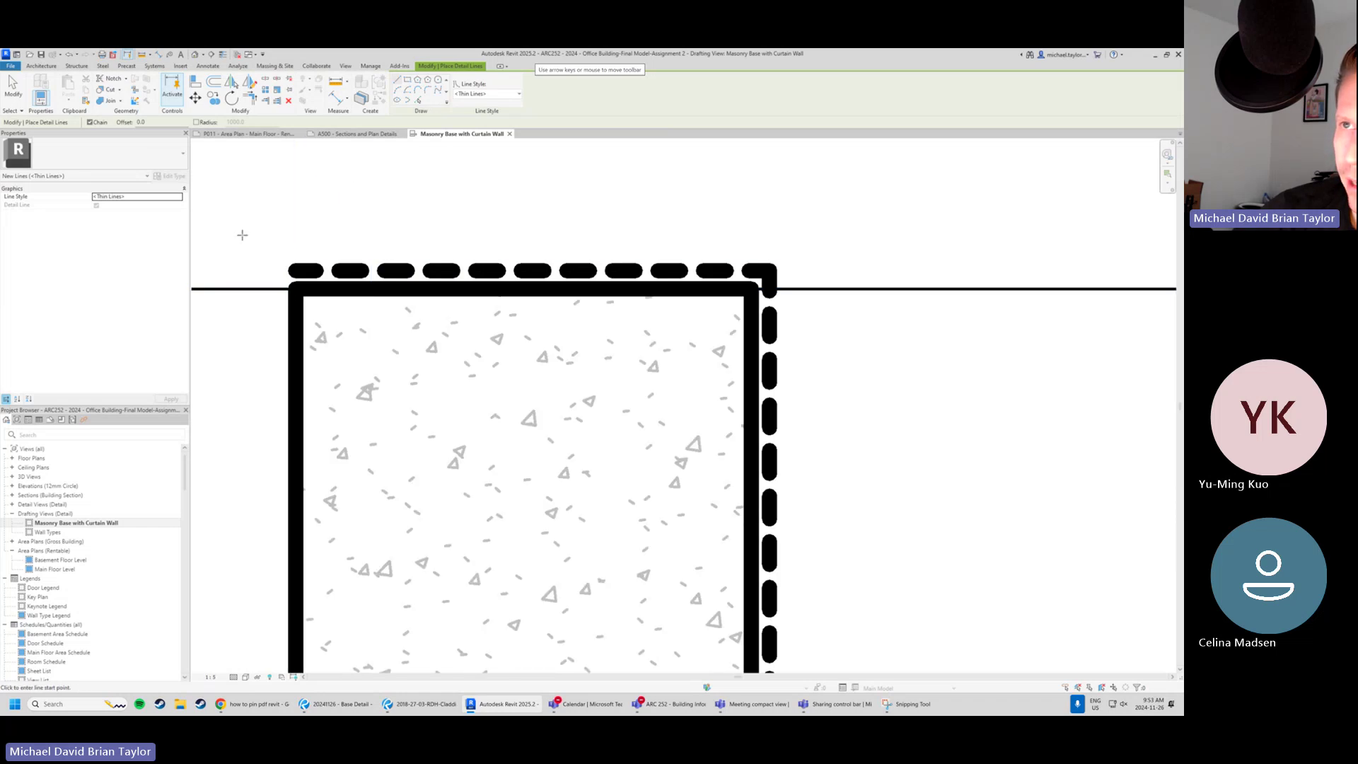
pyautogui.press('Escape')
pyautogui.press('Escape')
# Measure the thickness of the membrane's first dash at the upstand's top left corner.
pyautogui.scroll(4, 283, 247)
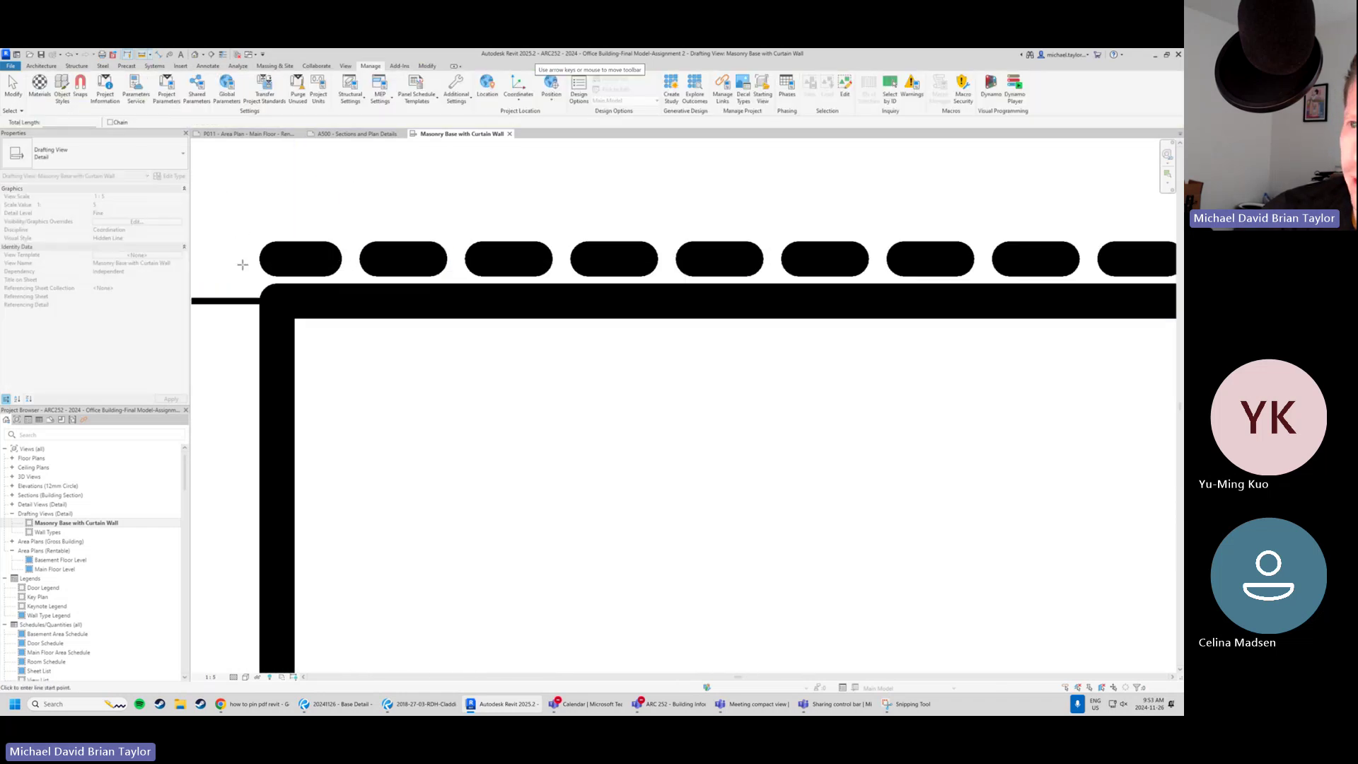
pyautogui.click(312, 234)
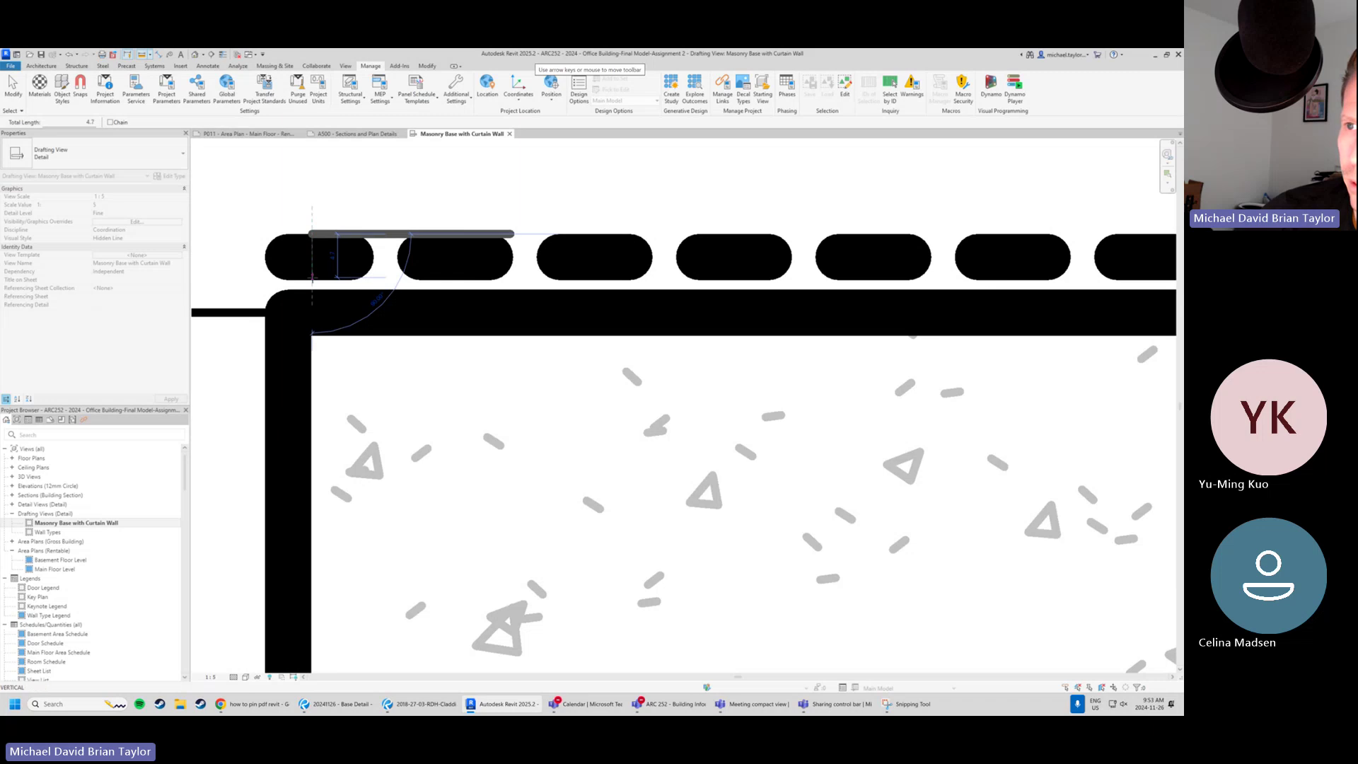
pyautogui.scroll(1, 312, 276)
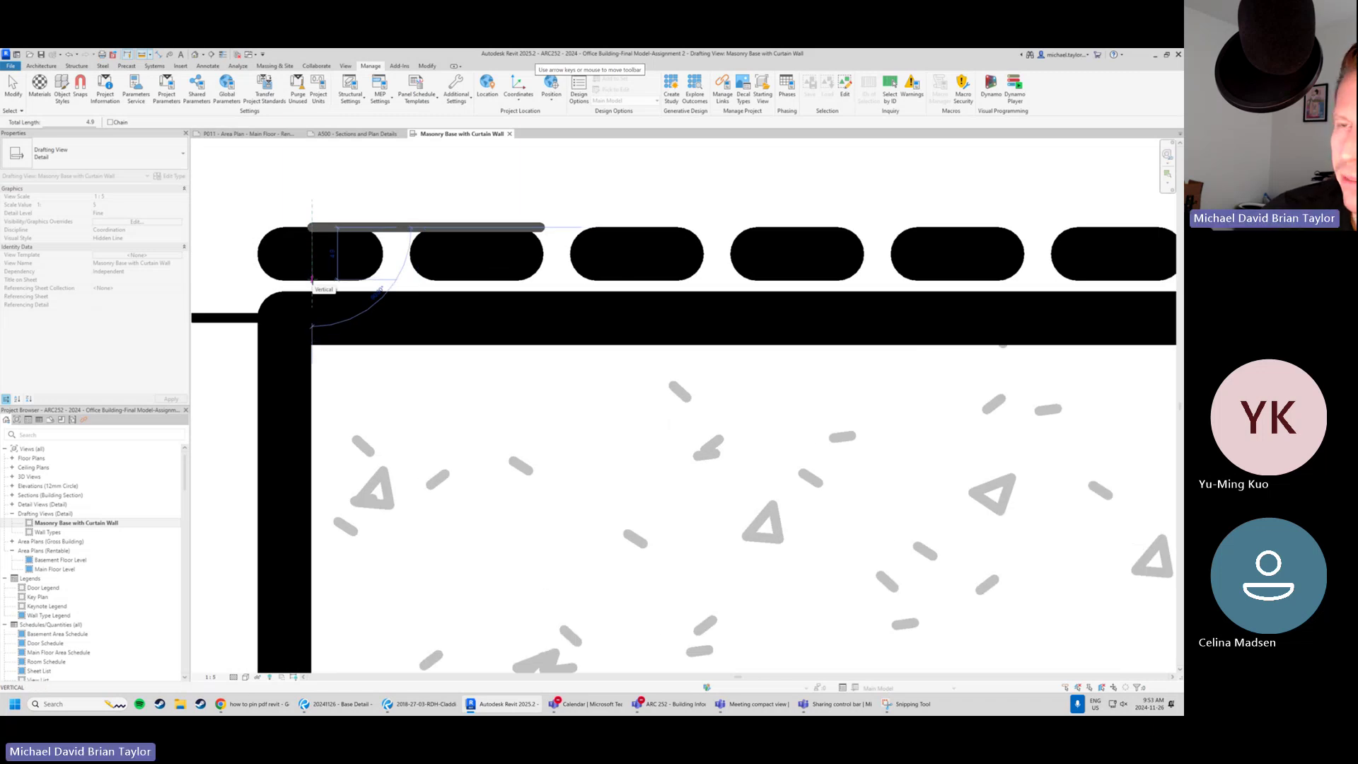
pyautogui.press('Escape')
pyautogui.press('Escape')
pyautogui.scroll(-5, 346, 242)
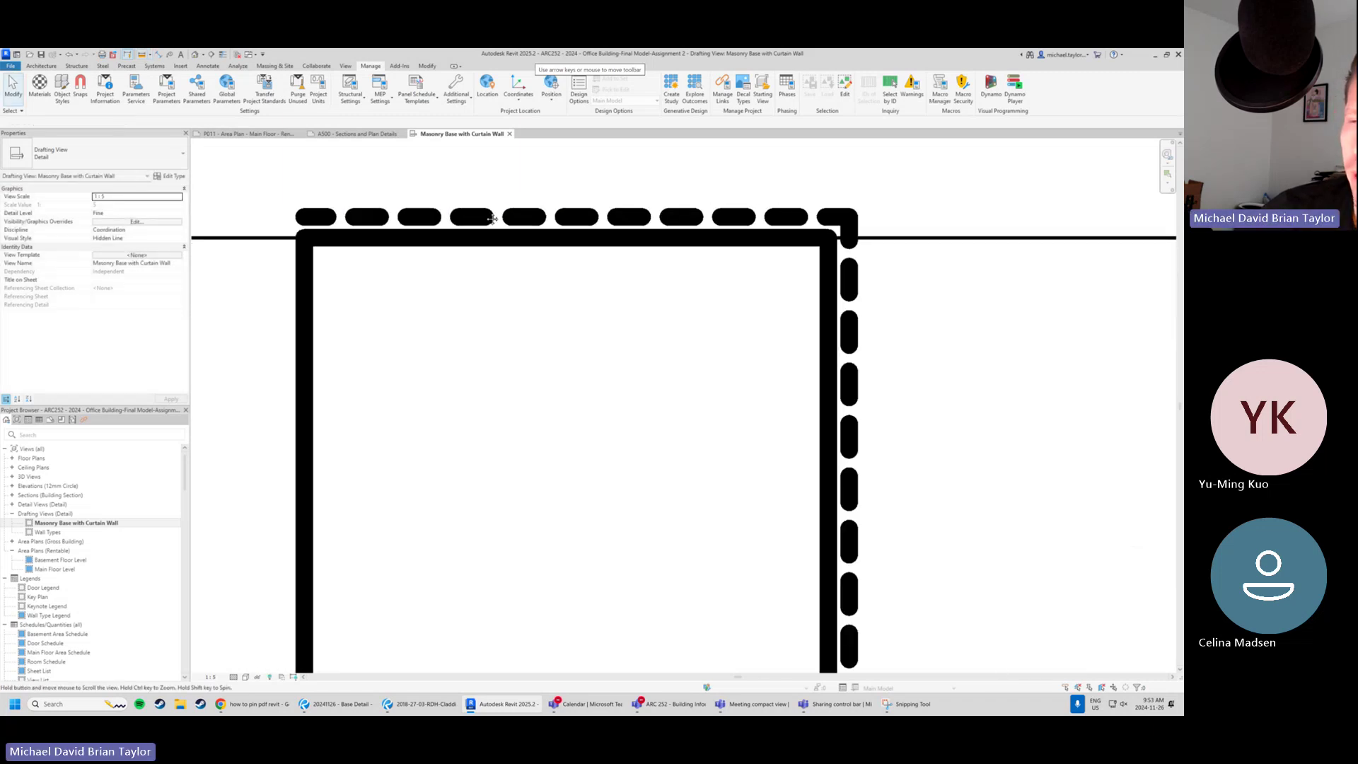
pyautogui.scroll(1, 358, 215)
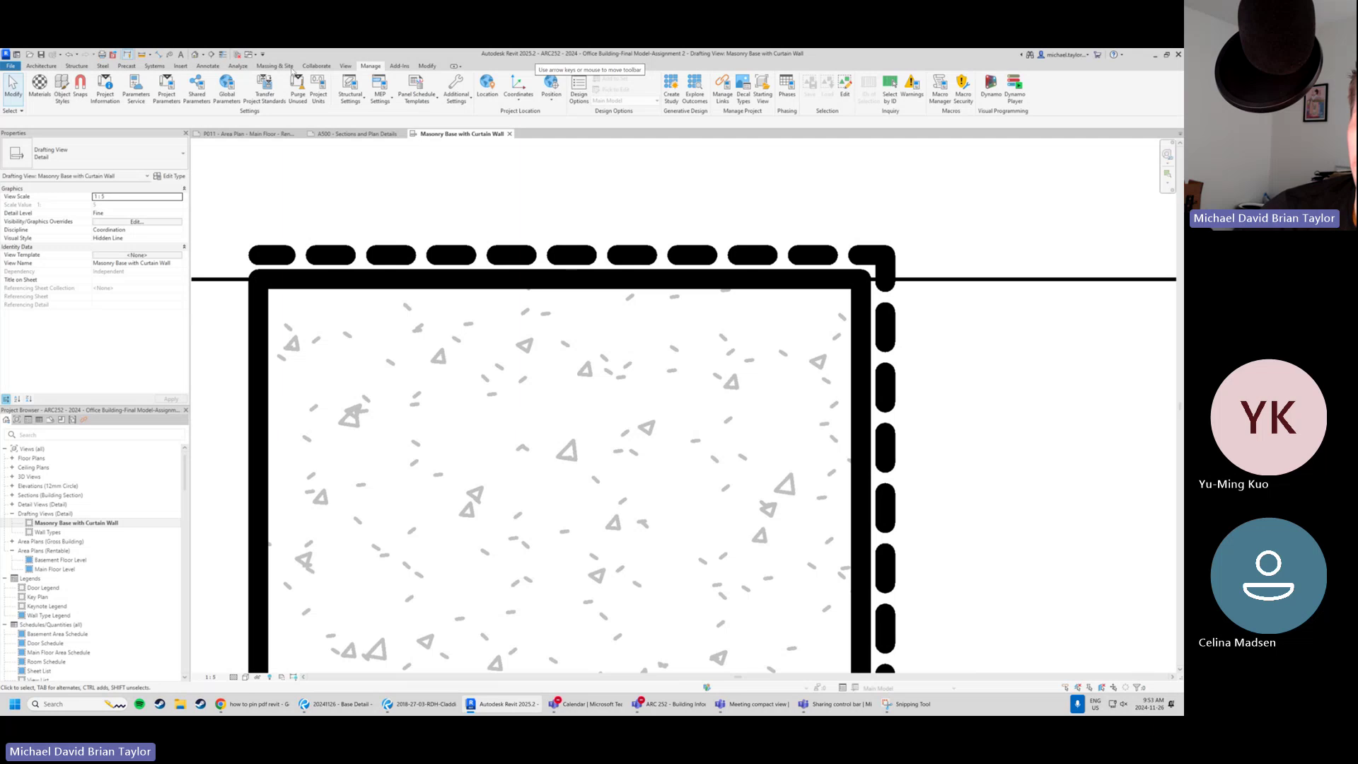
# Create Thin Lines offset 2.5 mm from the membrane line across the upstand's top and down its upper vertical face.
pyautogui.click(218, 66)
pyautogui.click(237, 88)
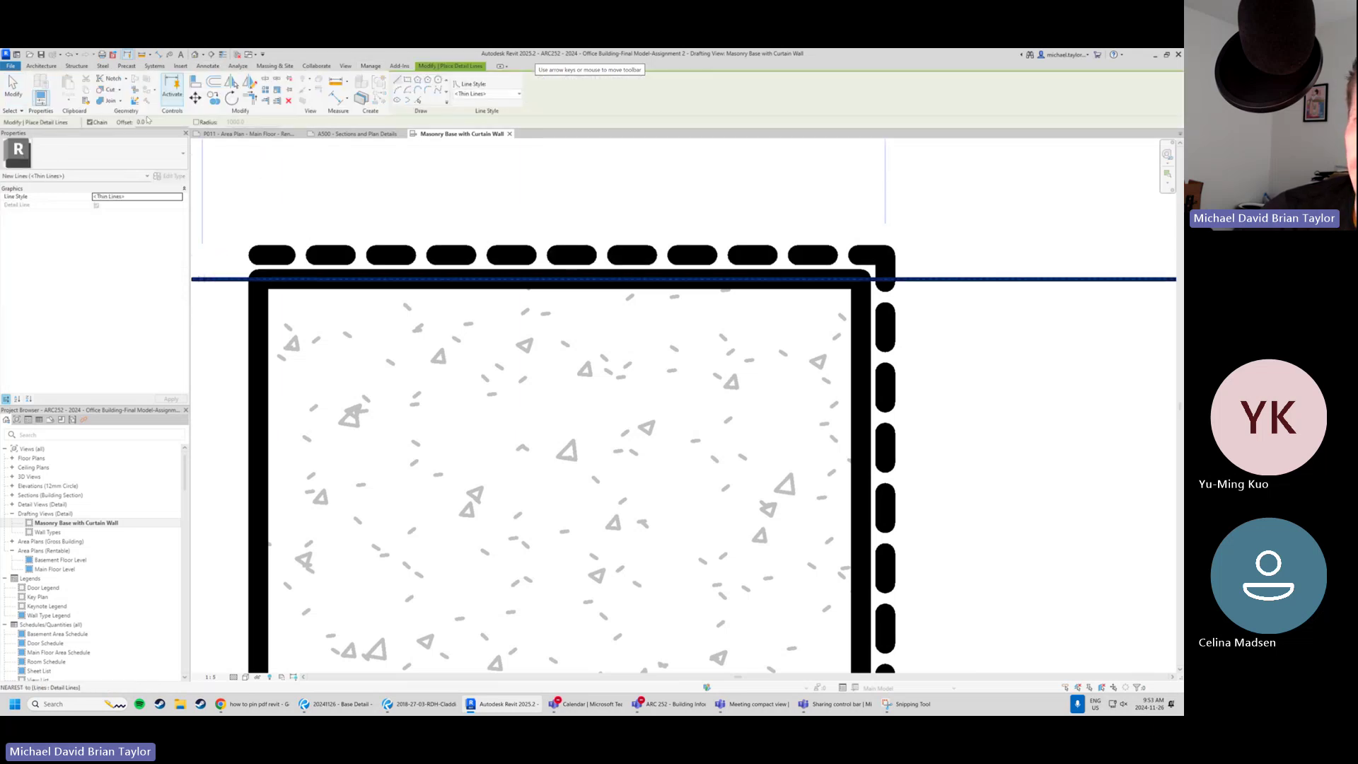
pyautogui.click(141, 121)
pyautogui.write('2')
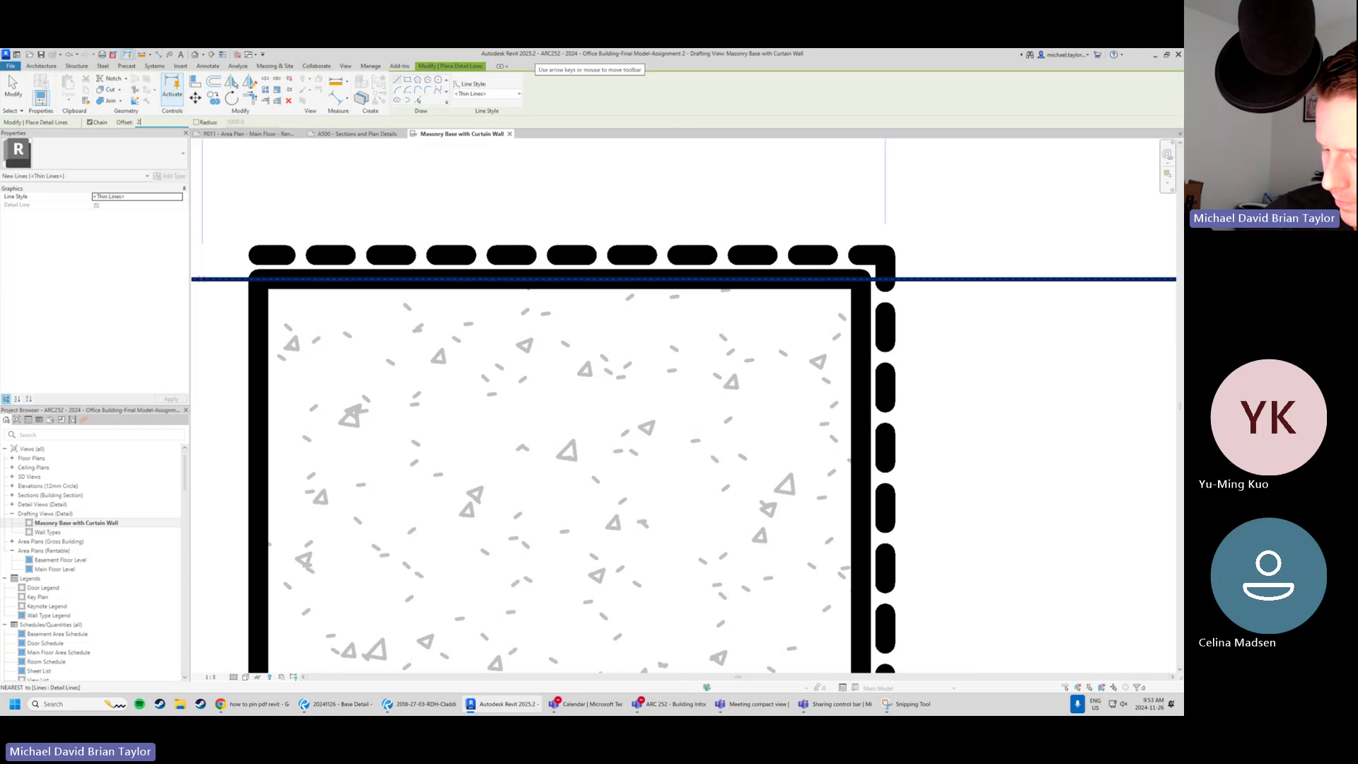
pyautogui.write('.5')
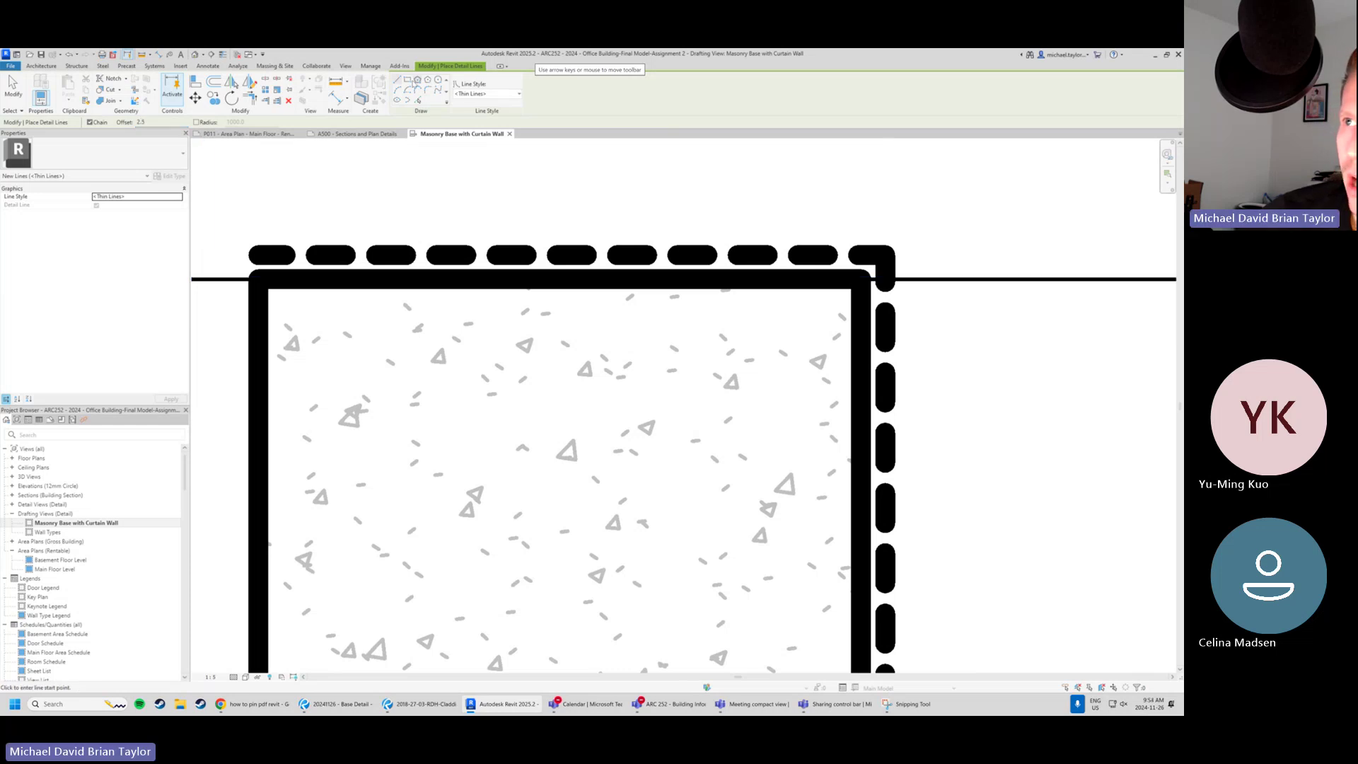
pyautogui.click(418, 101)
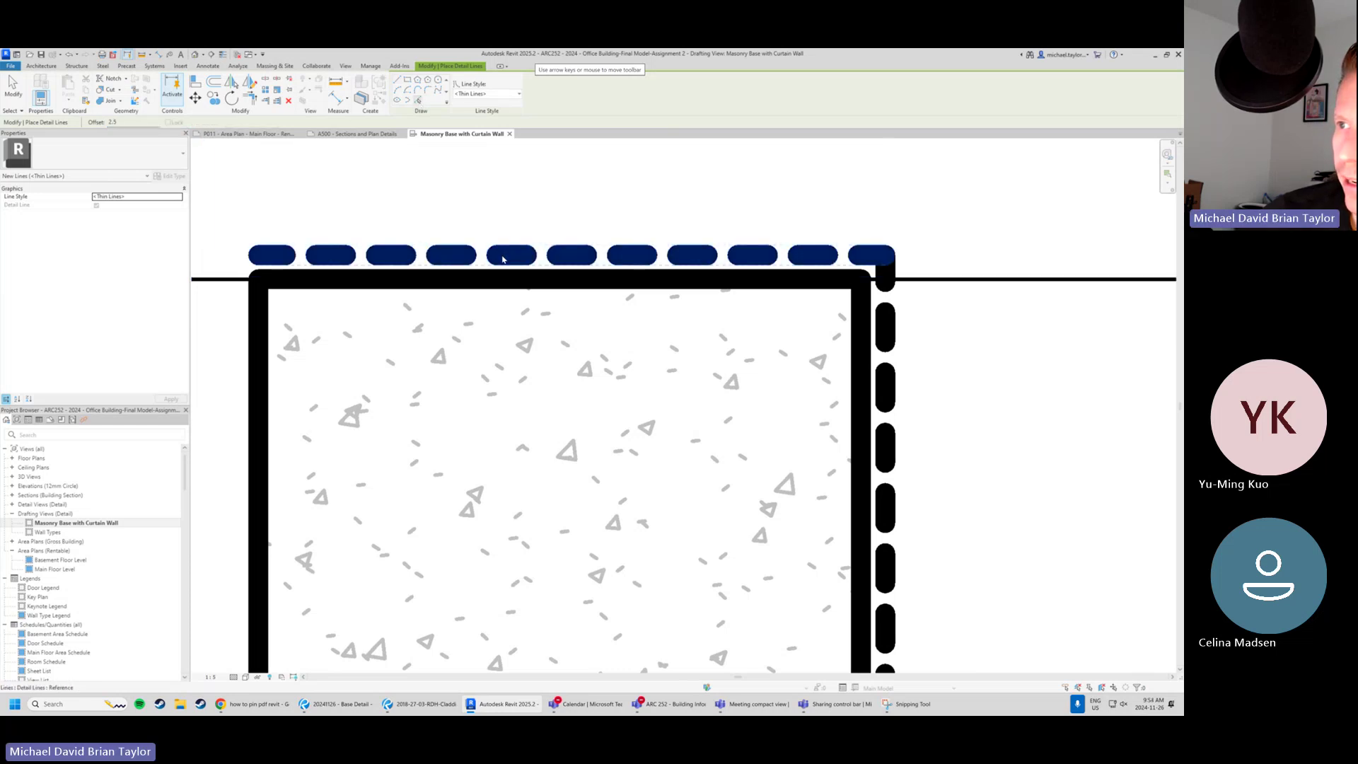
pyautogui.click(506, 255)
pyautogui.scroll(-2, 467, 240)
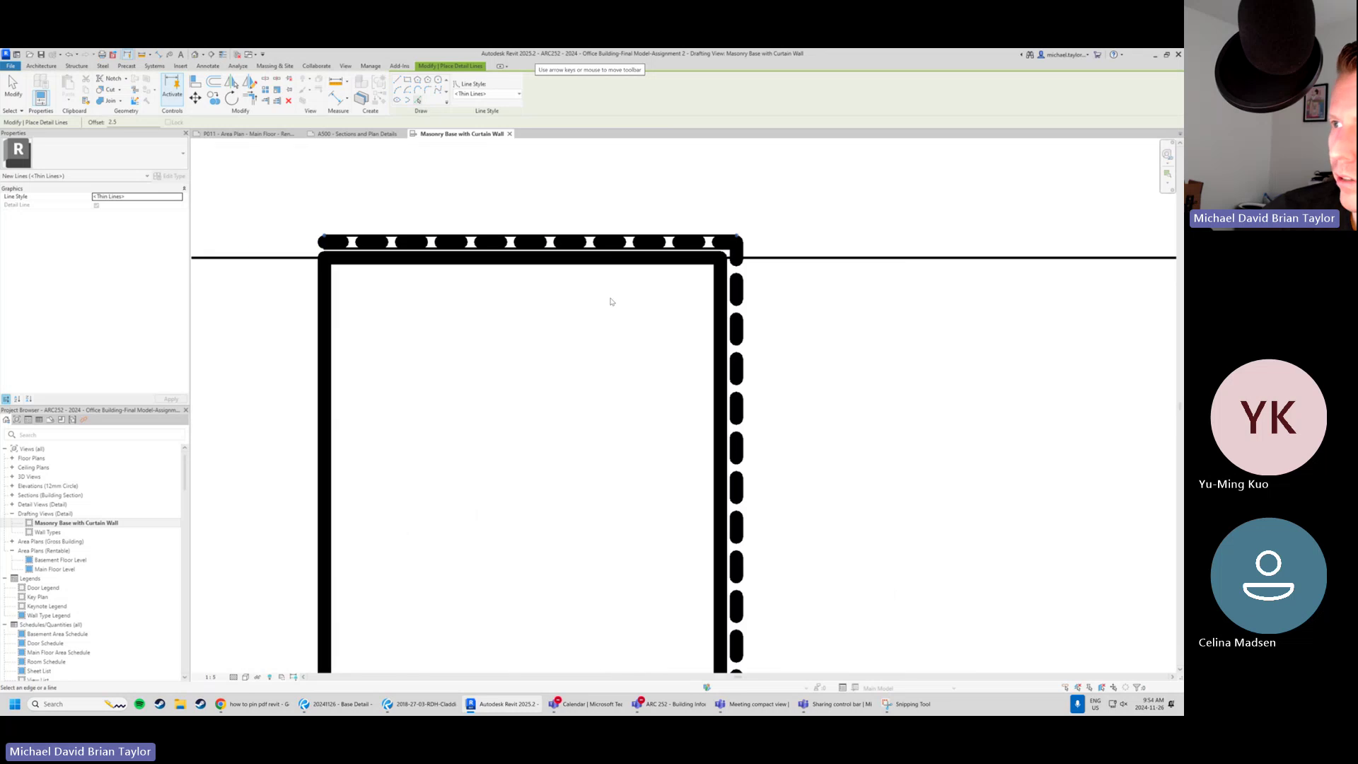
pyautogui.click(736, 340)
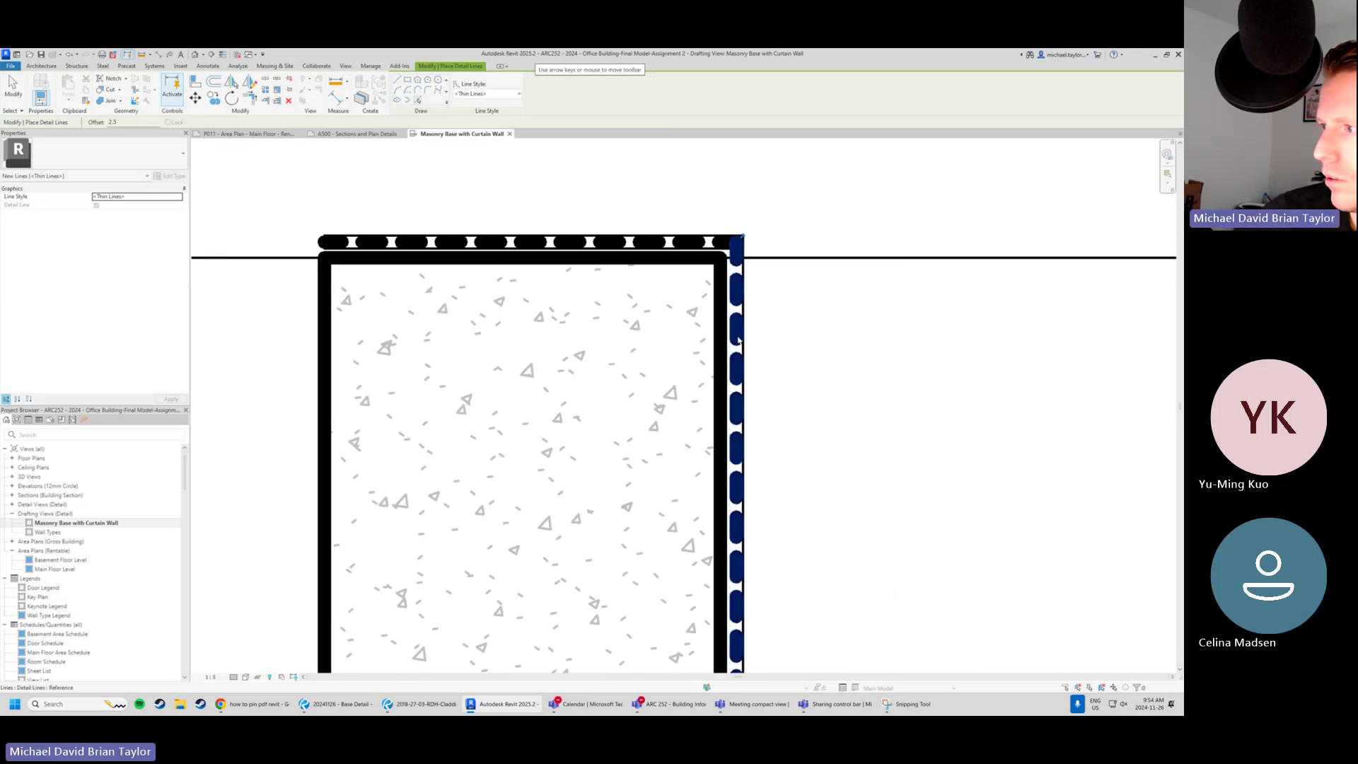
# Create Thin Lines at the same 2.5 mm offset along the membrane's sloped ledge and lower vertical run.
pyautogui.scroll(-3, 646, 275)
pyautogui.moveTo(690, 458); pyautogui.dragTo(625, 321, button='middle')
pyautogui.scroll(5, 533, 433)
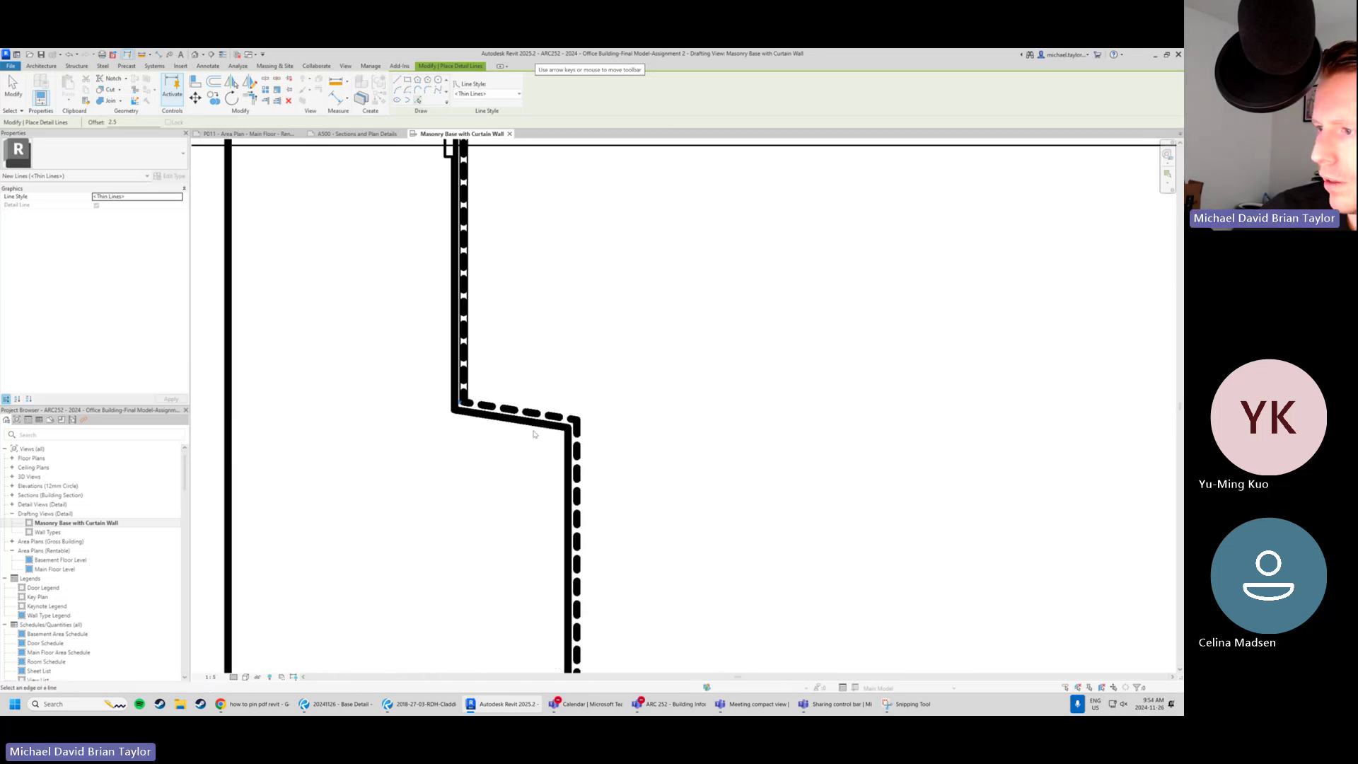
pyautogui.click(545, 404)
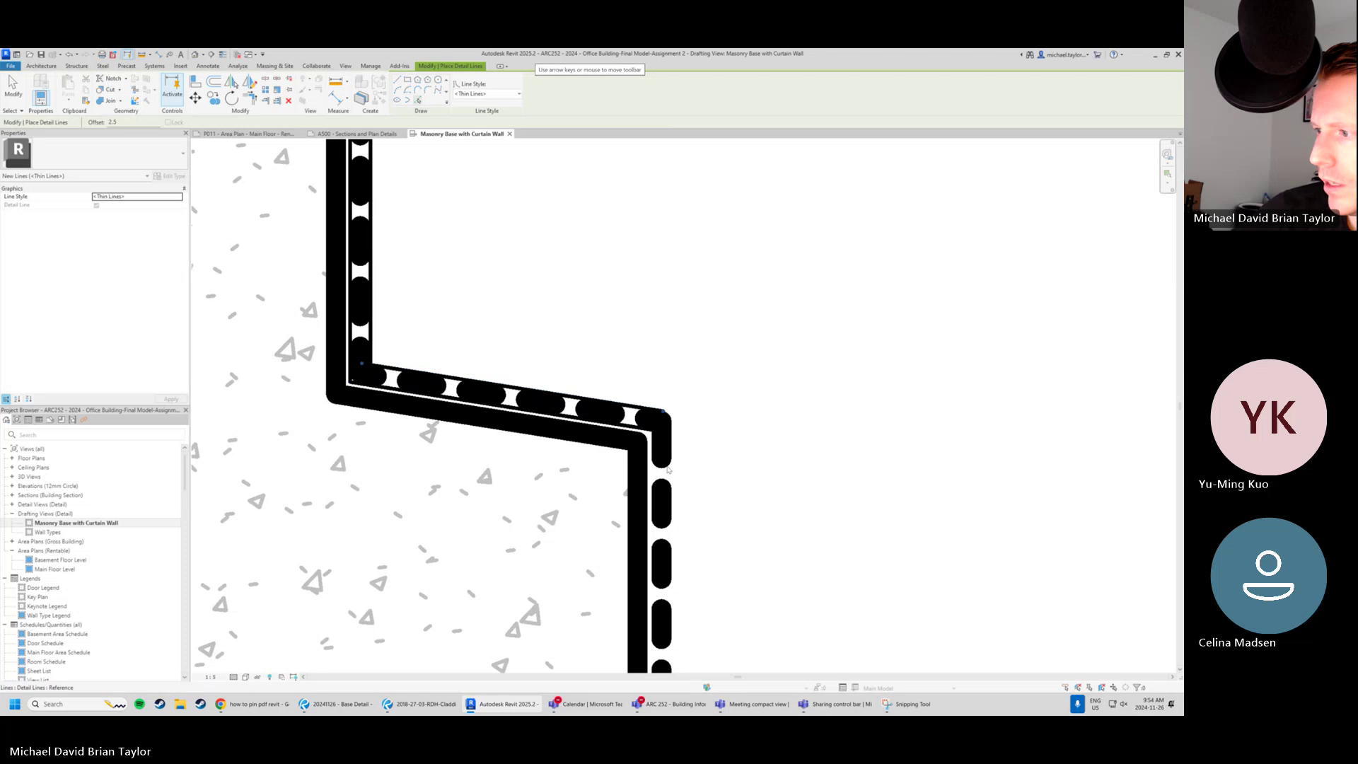
pyautogui.click(661, 462)
pyautogui.scroll(-12, 624, 430)
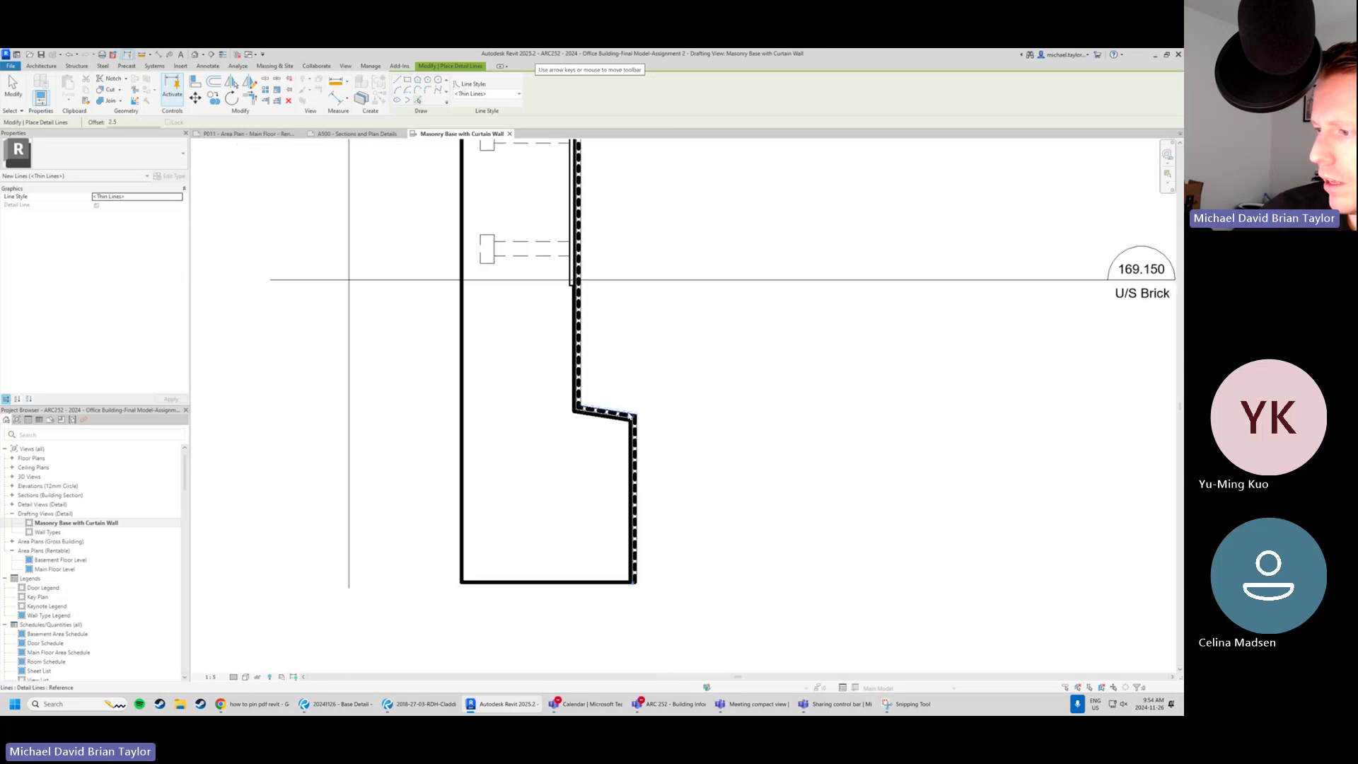
pyautogui.press('Escape')
pyautogui.press('Escape')
pyautogui.scroll(-1, 558, 273)
pyautogui.moveTo(558, 274); pyautogui.dragTo(500, 381, button='middle')
pyautogui.scroll(2, 522, 228)
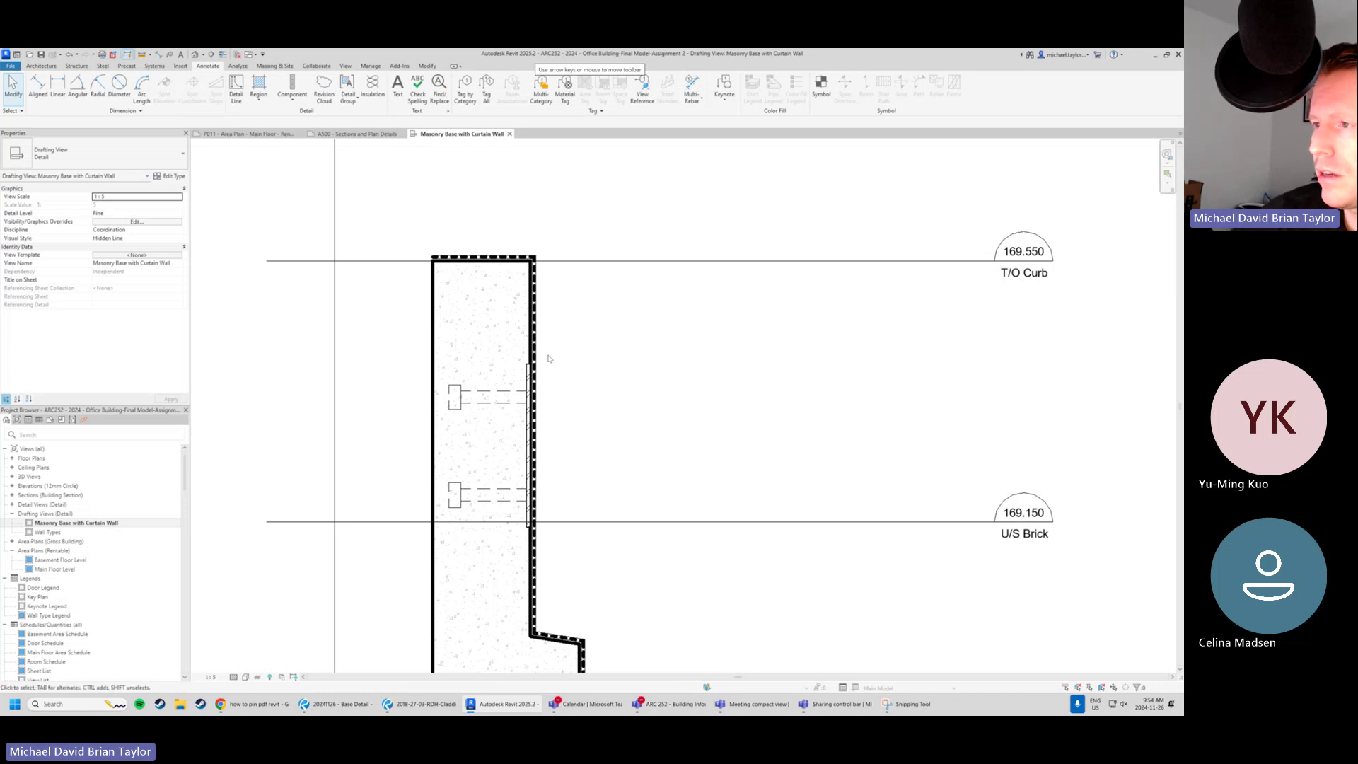
# Reveal the hidden elements, unhide the imported PDF base detail in the view, and leave the reveal mode.
pyautogui.scroll(2, 559, 257)
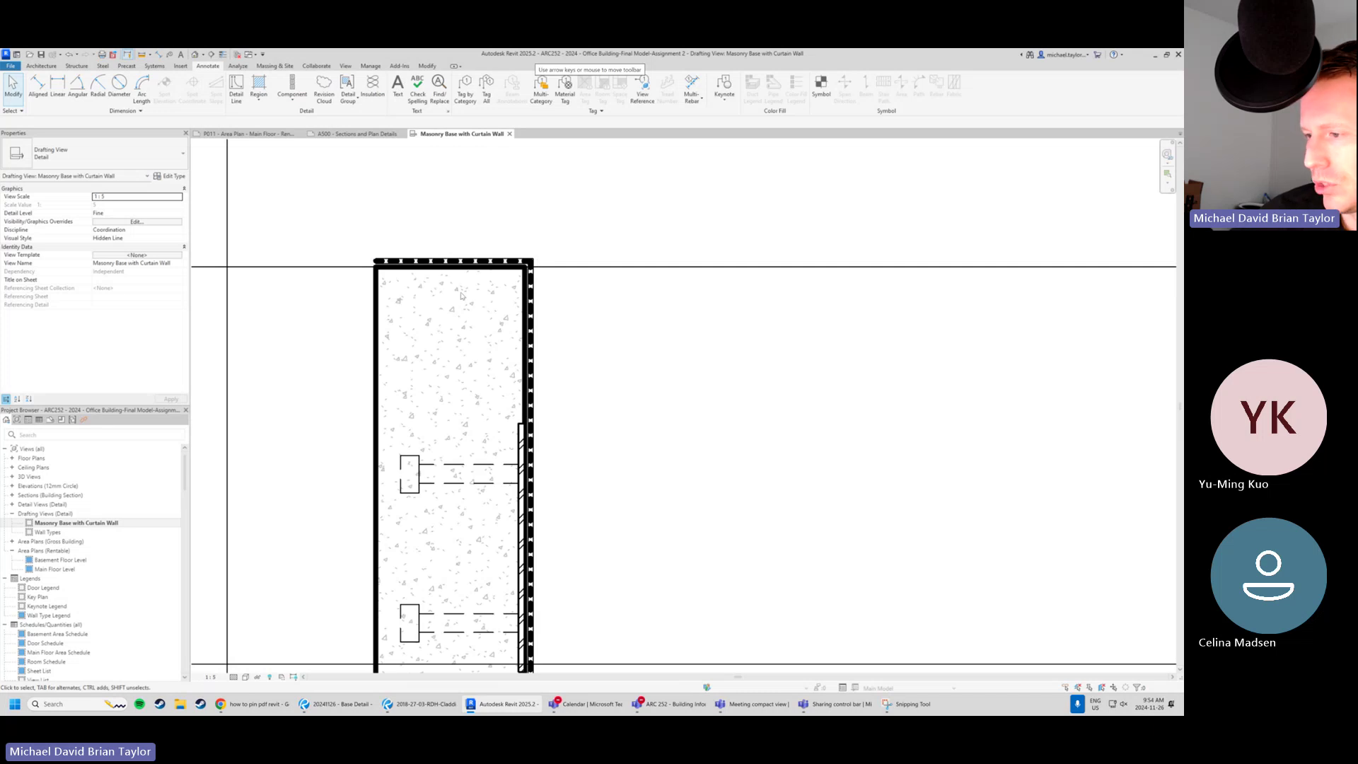
pyautogui.scroll(-1, 481, 293)
pyautogui.scroll(-1, 478, 380)
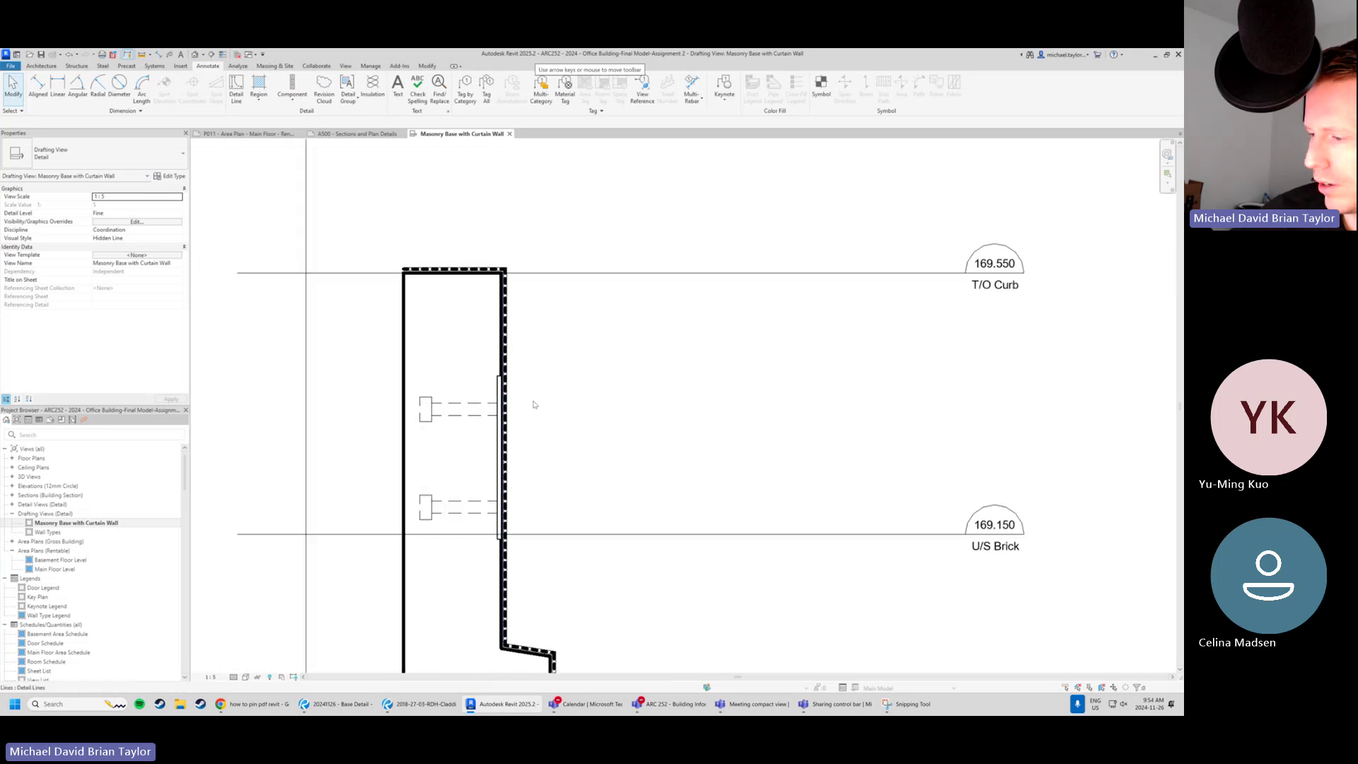
pyautogui.click(269, 677)
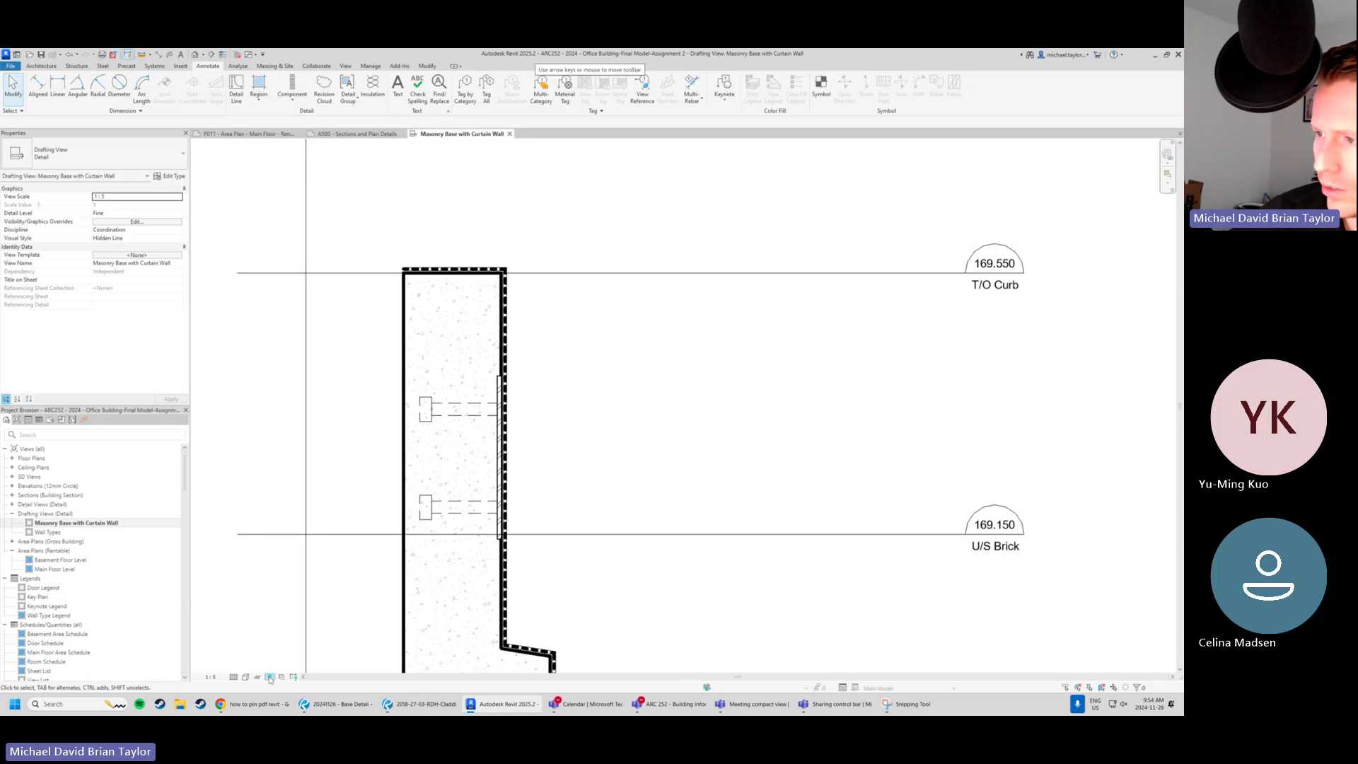
pyautogui.click(661, 423)
pyautogui.rightClick(660, 423)
pyautogui.moveTo(740, 476)
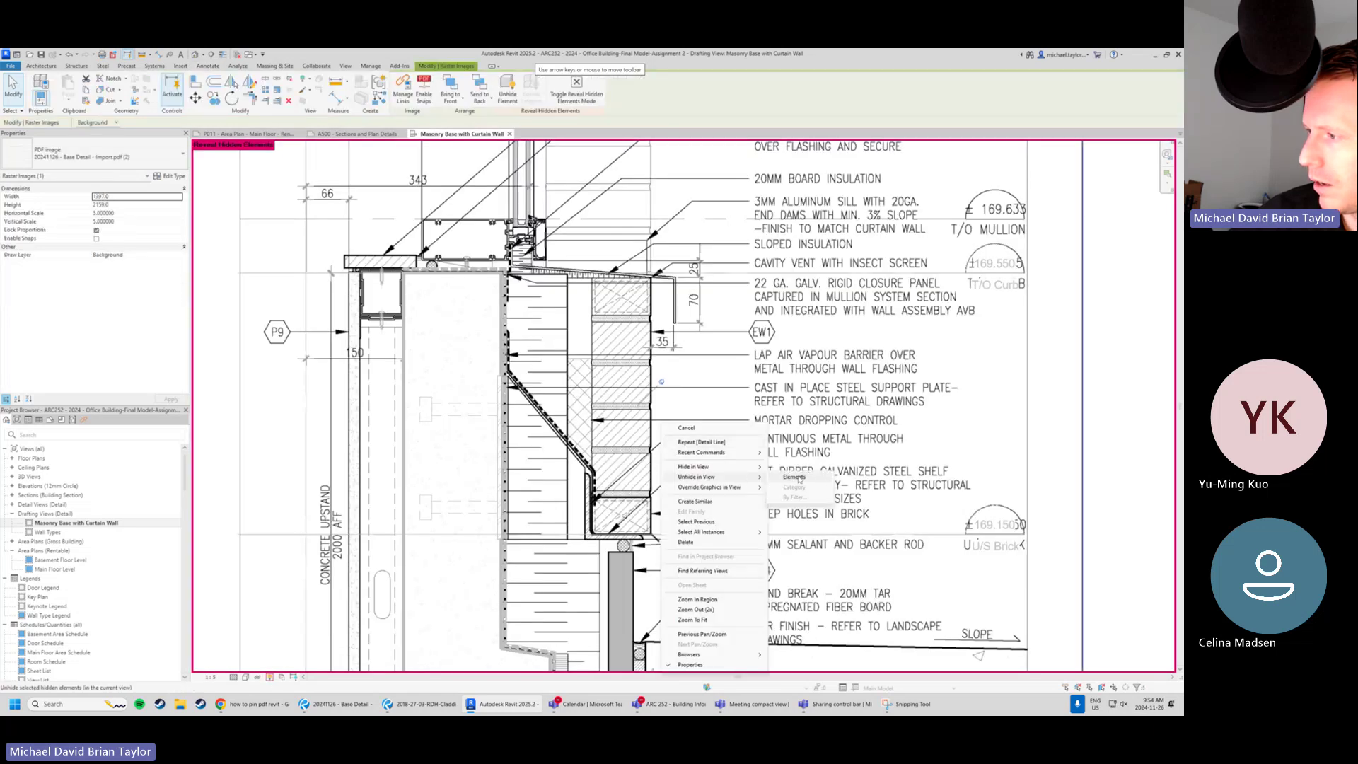
pyautogui.click(789, 477)
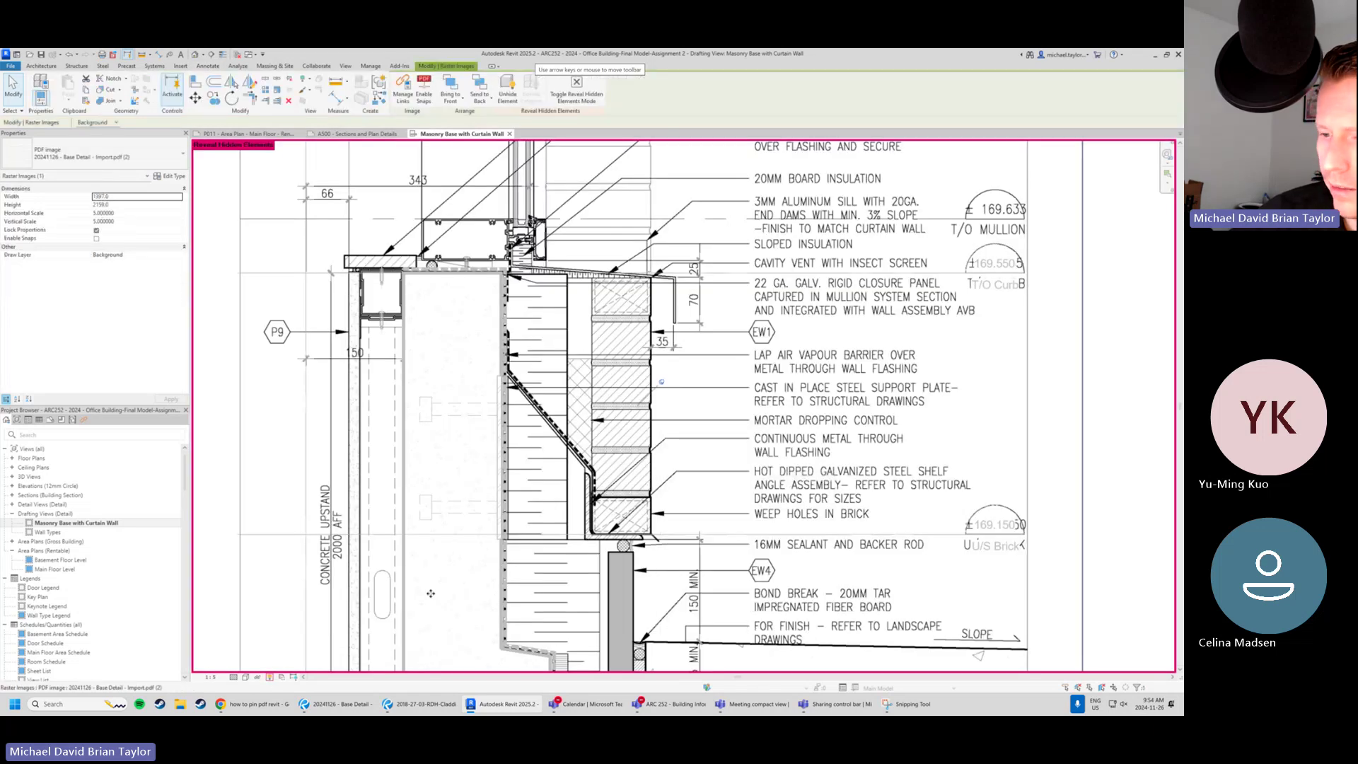
pyautogui.click(270, 677)
# Examine the PDF detail around the brick, through-wall flashing and galvanized steel shelf angle.
pyautogui.scroll(-2, 341, 249)
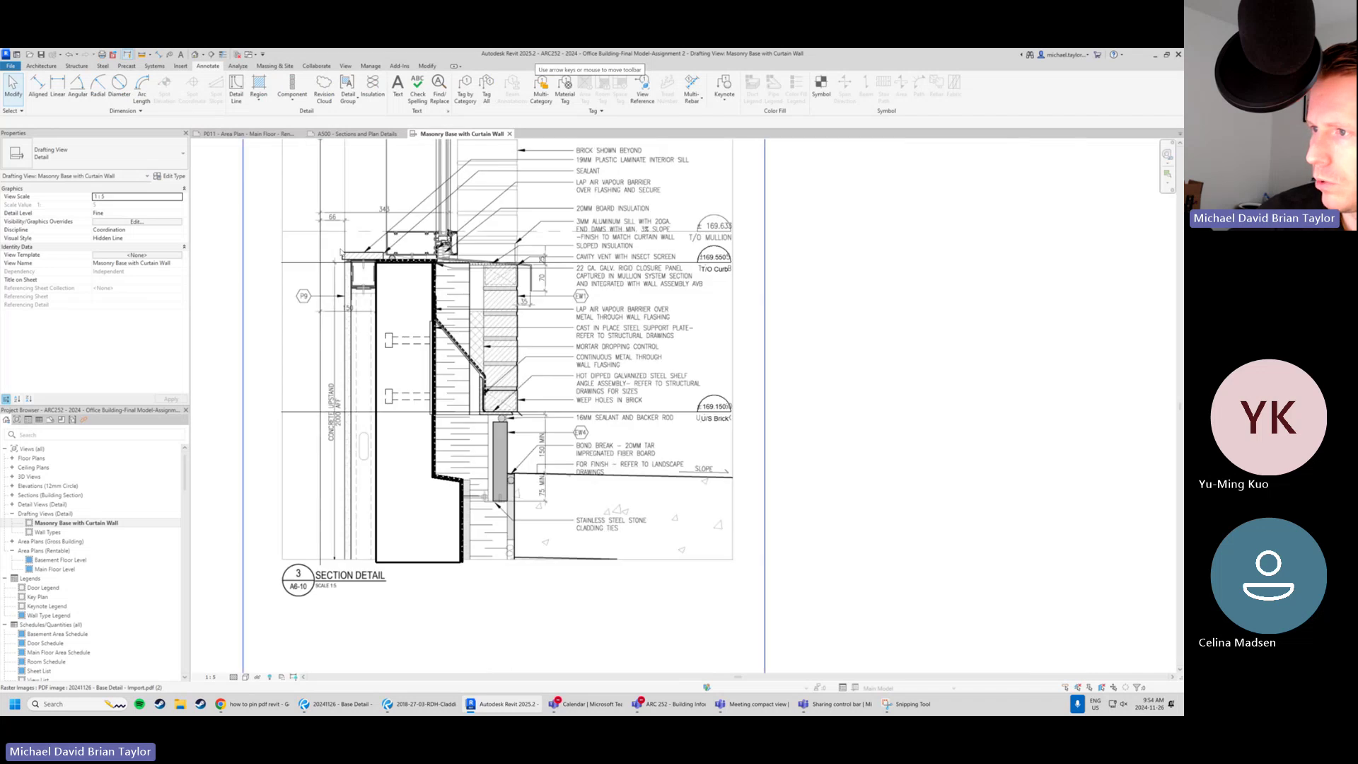
pyautogui.moveTo(792, 281); pyautogui.dragTo(801, 286, button='middle')
pyautogui.scroll(3, 415, 259)
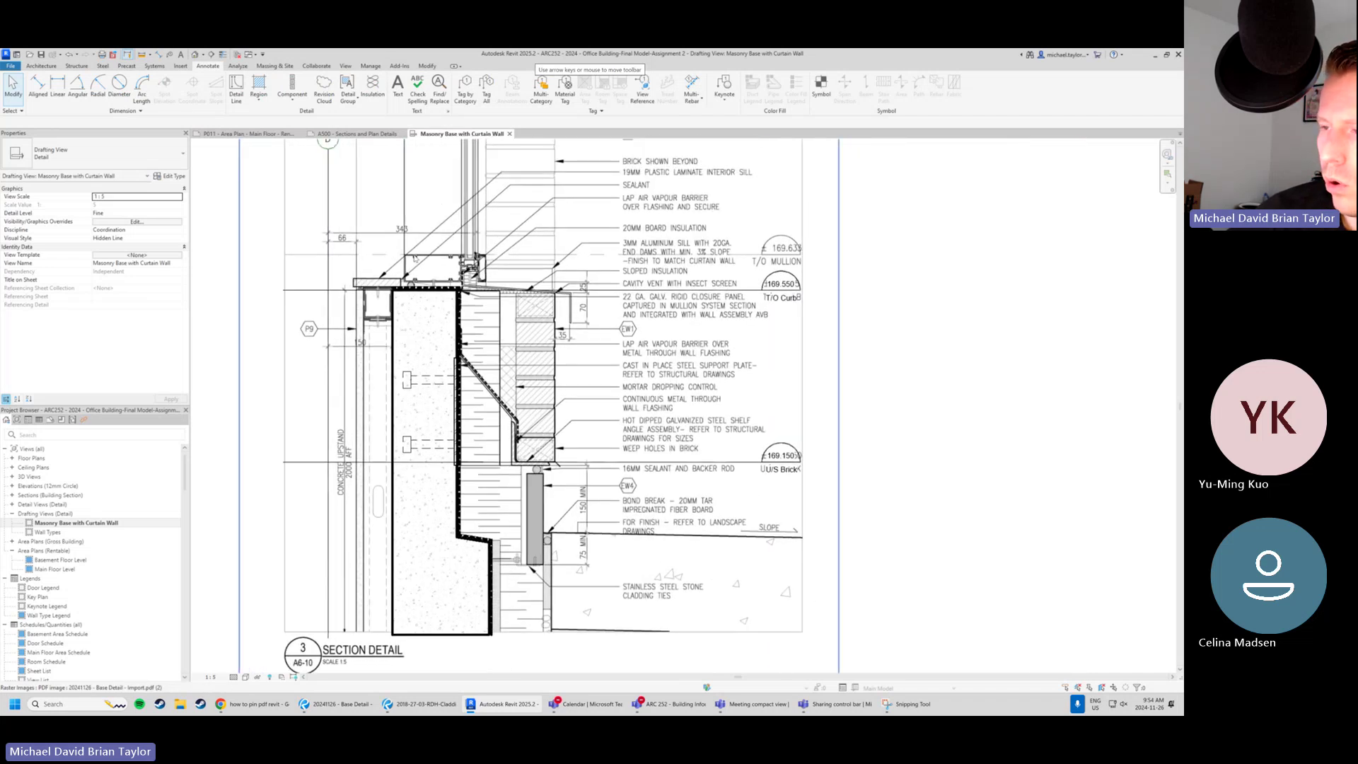
pyautogui.scroll(2, 379, 490)
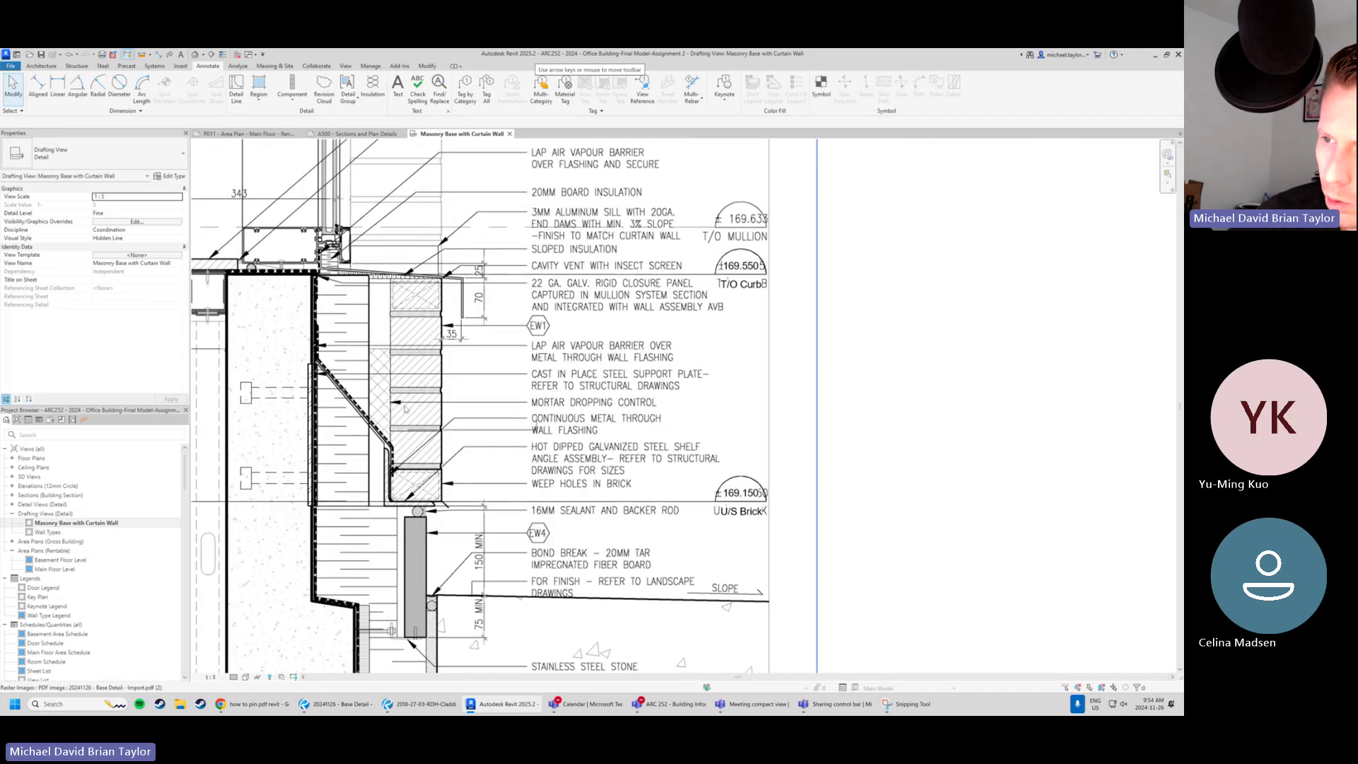
pyautogui.scroll(1, 380, 490)
pyautogui.moveTo(381, 522); pyautogui.dragTo(466, 491, button='middle')
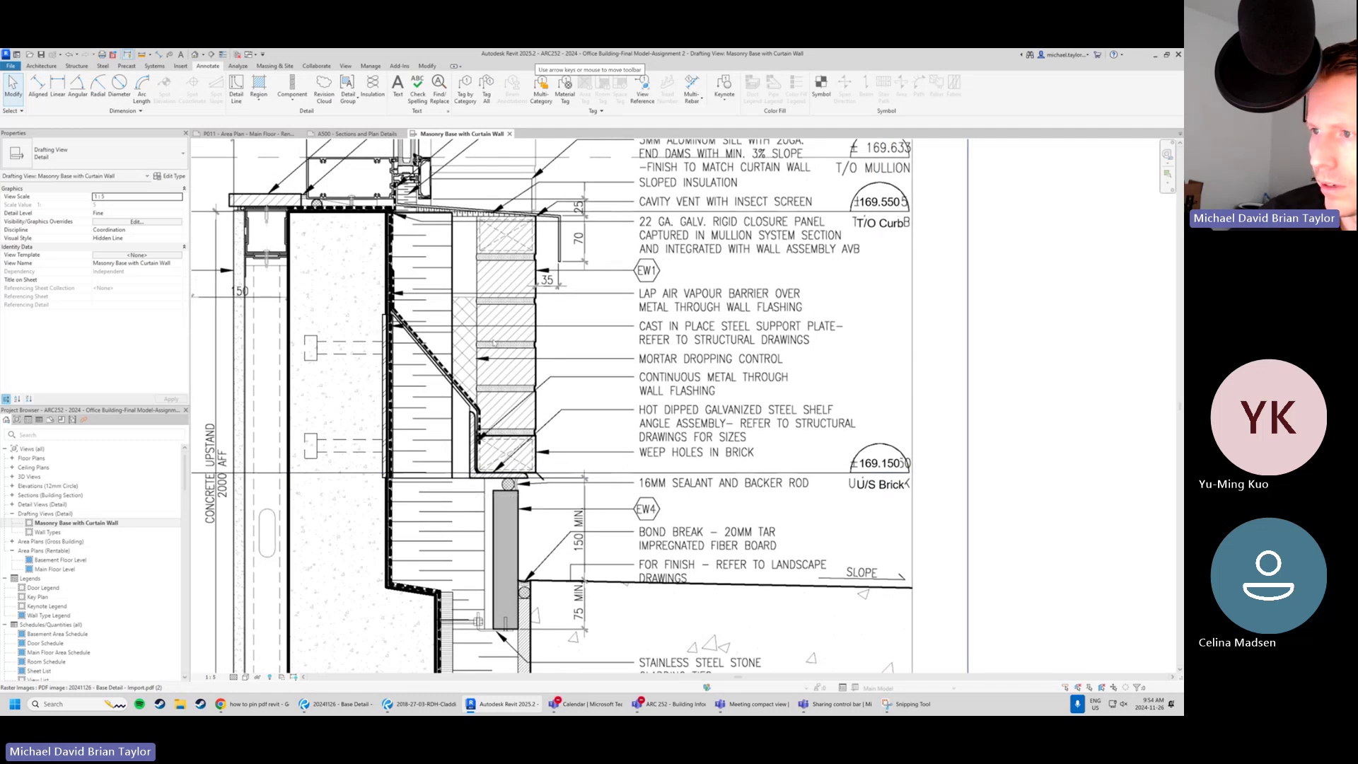
pyautogui.moveTo(500, 347); pyautogui.dragTo(477, 370, button='middle')
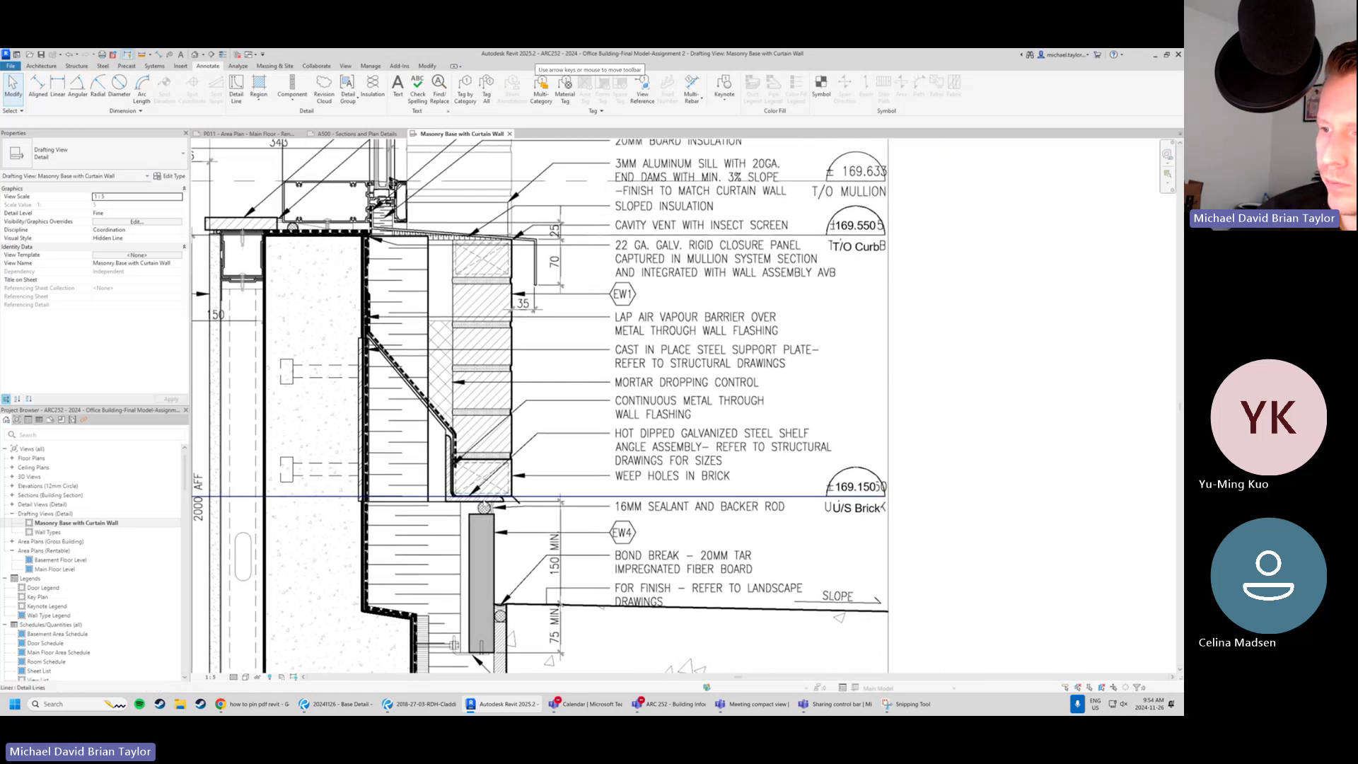
pyautogui.scroll(1, 494, 496)
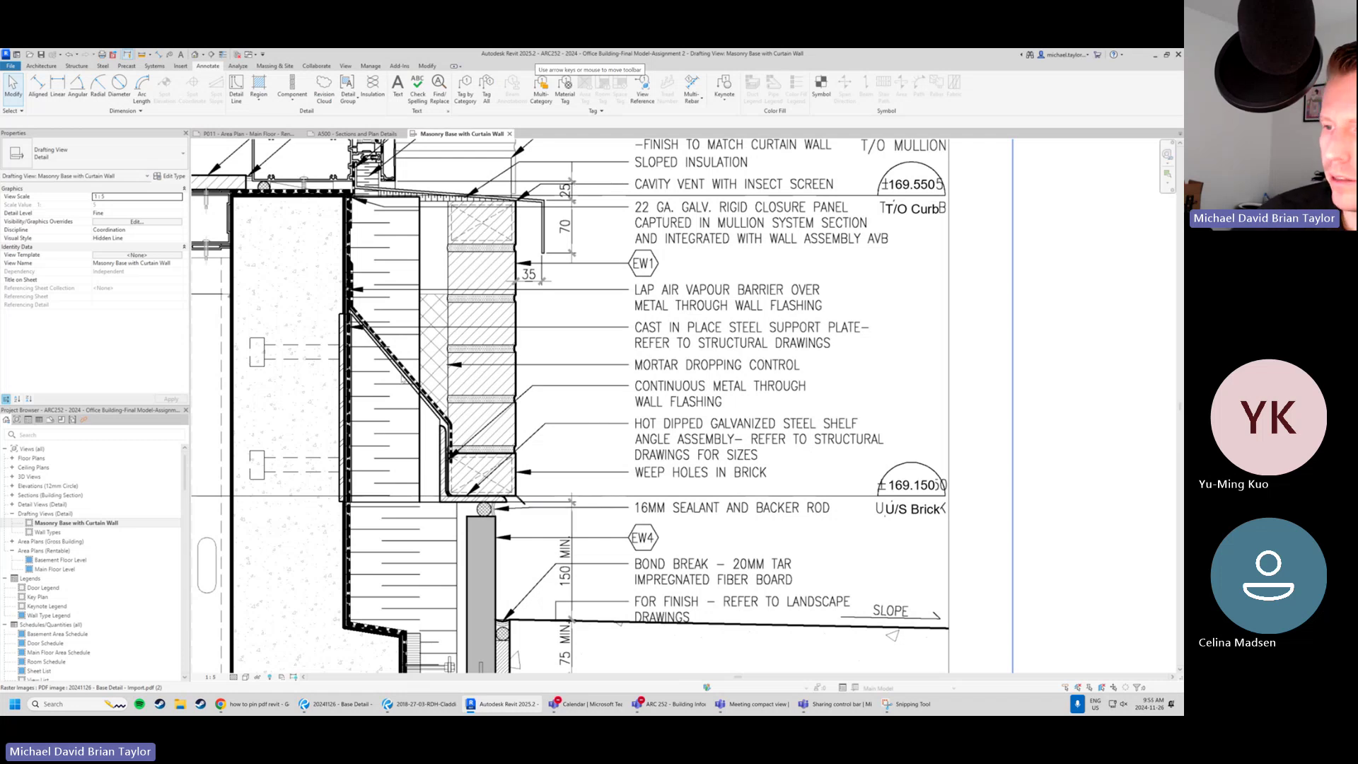
pyautogui.scroll(1, 511, 515)
pyautogui.scroll(1, 495, 506)
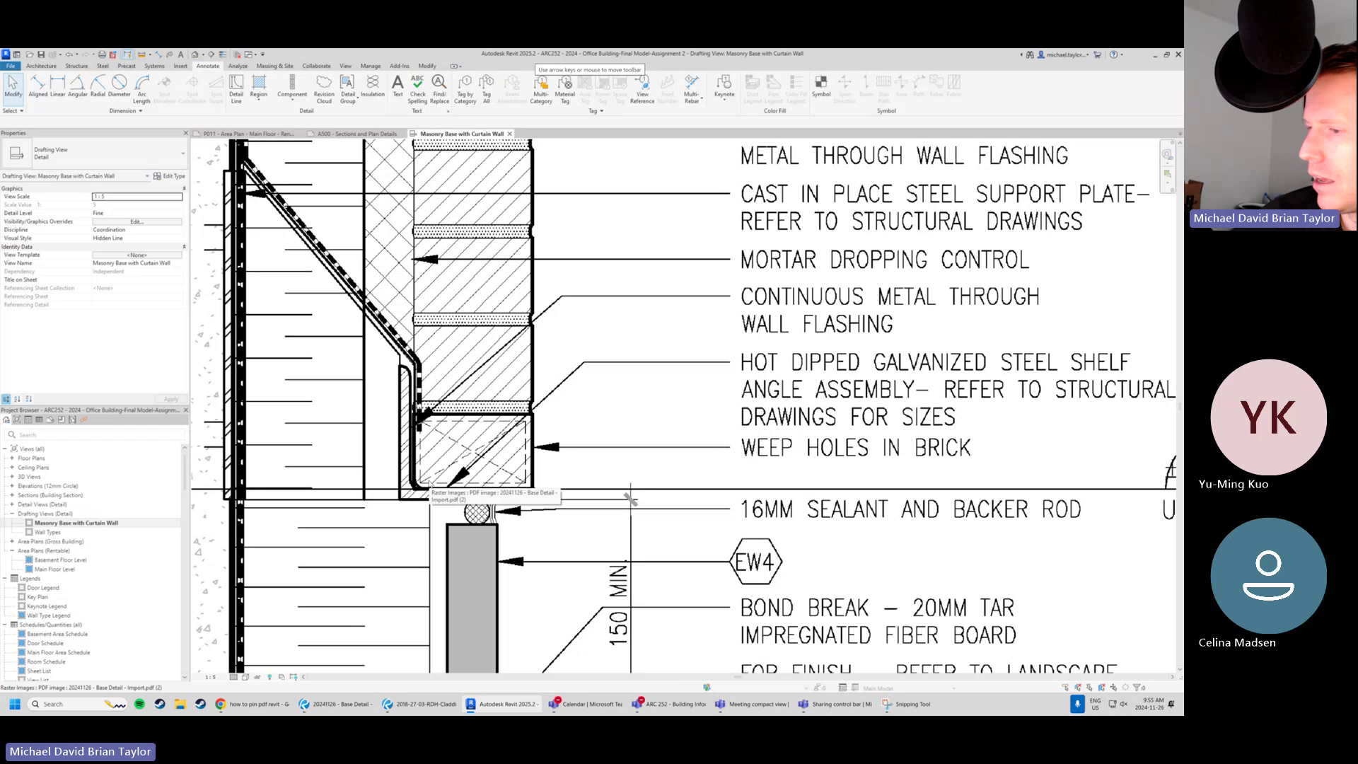
pyautogui.scroll(1, 387, 368)
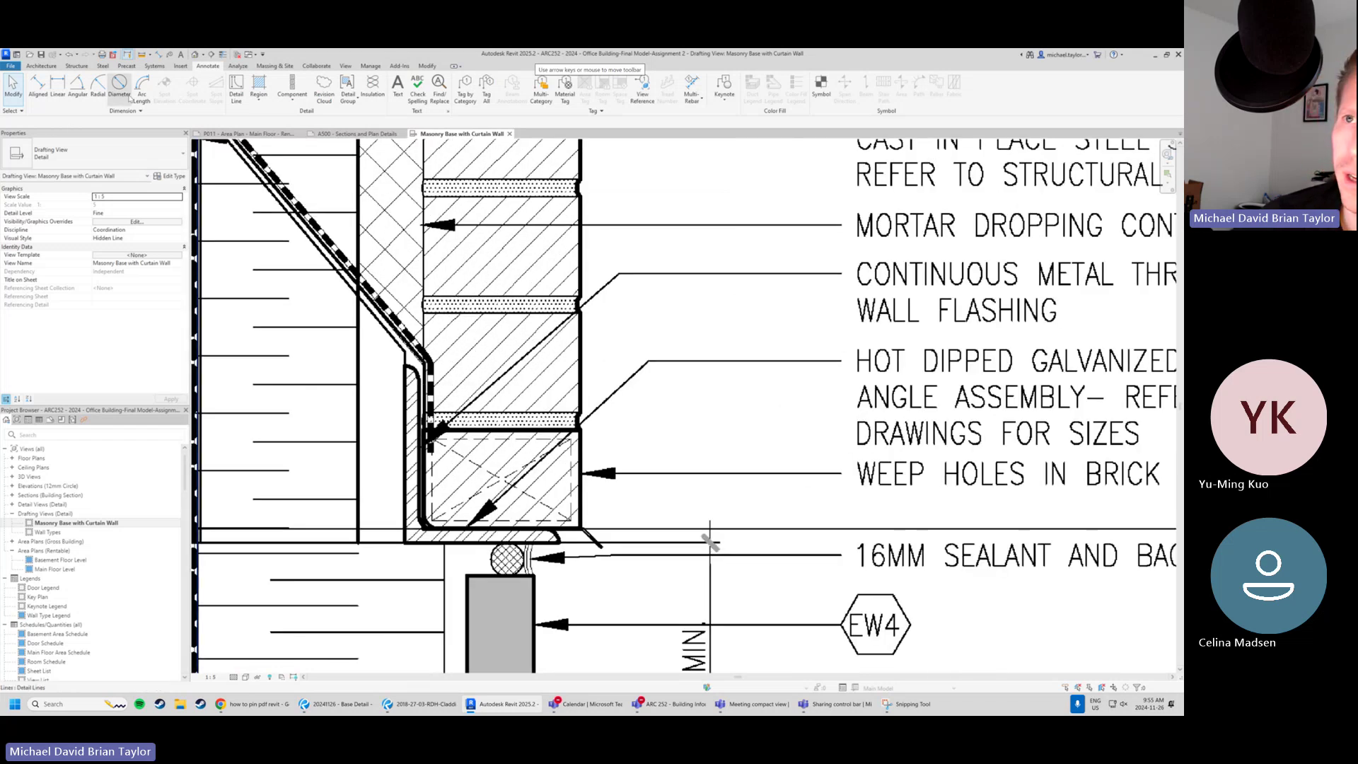
# Measure the height and horizontal leg length of the steel shelf angle in the PDF detail.
pyautogui.click(141, 55)
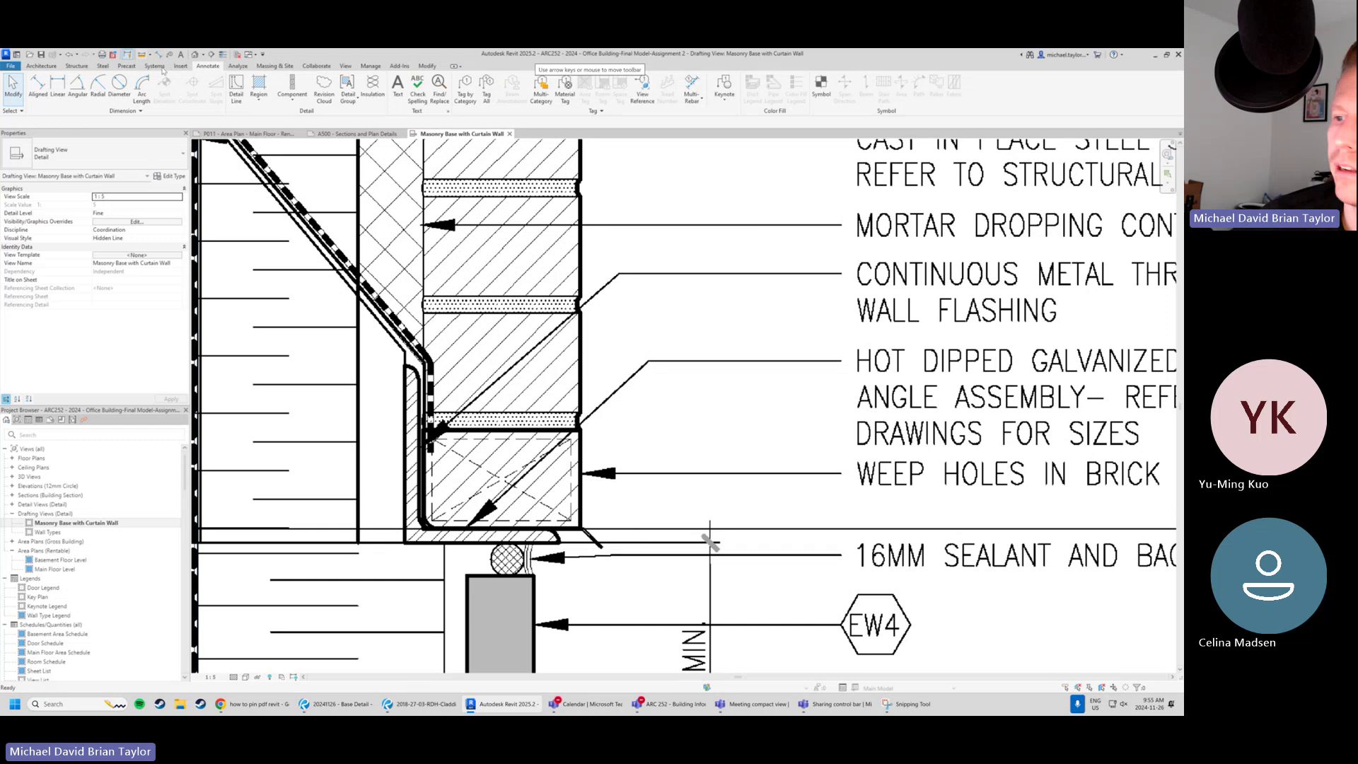
pyautogui.click(403, 366)
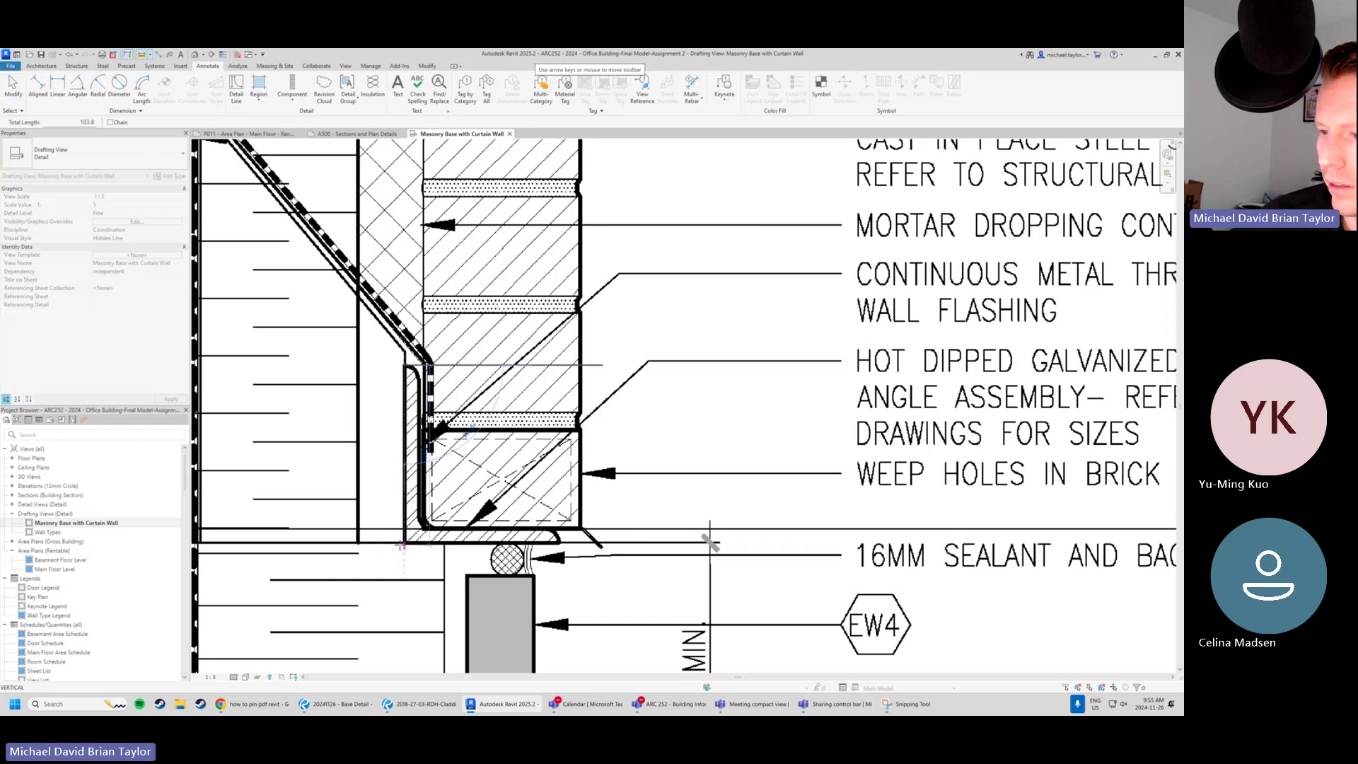
pyautogui.scroll(1, 404, 543)
pyautogui.scroll(2, 404, 544)
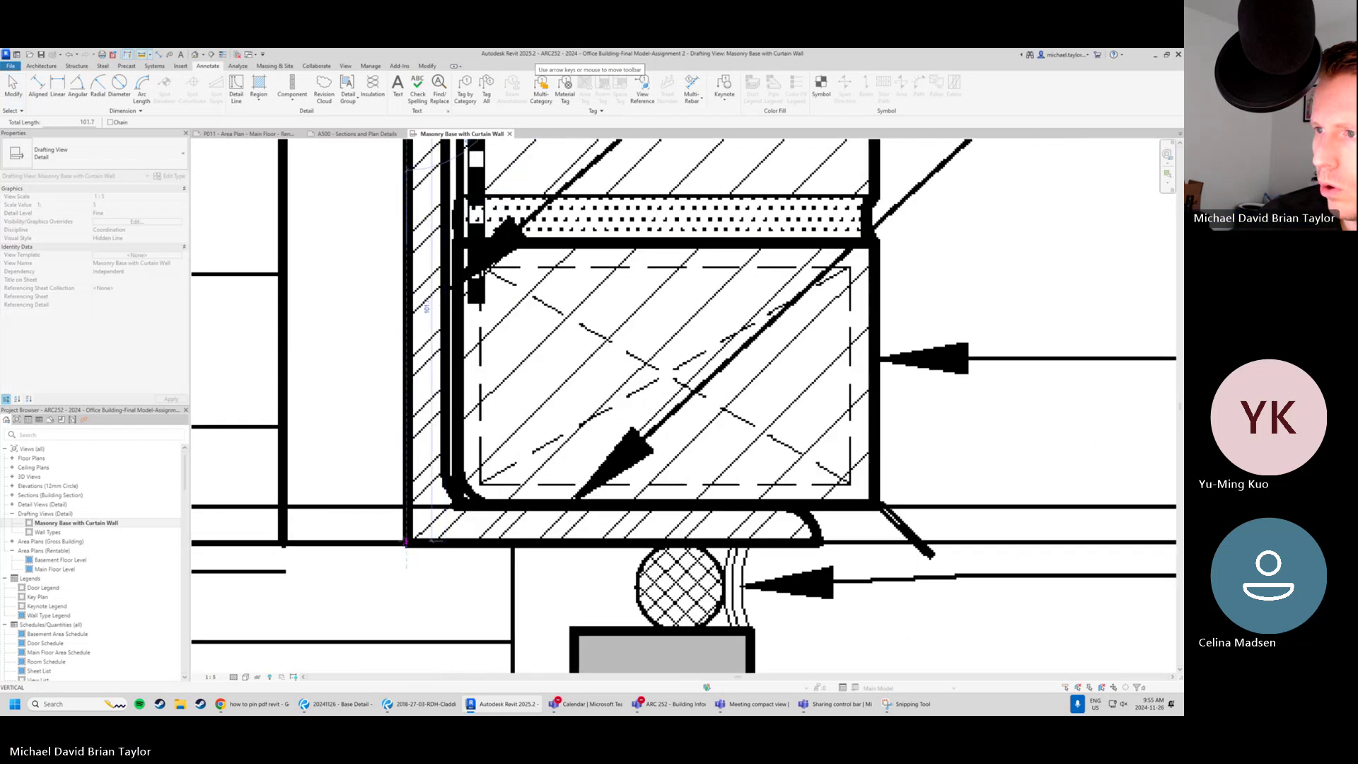
pyautogui.click(407, 545)
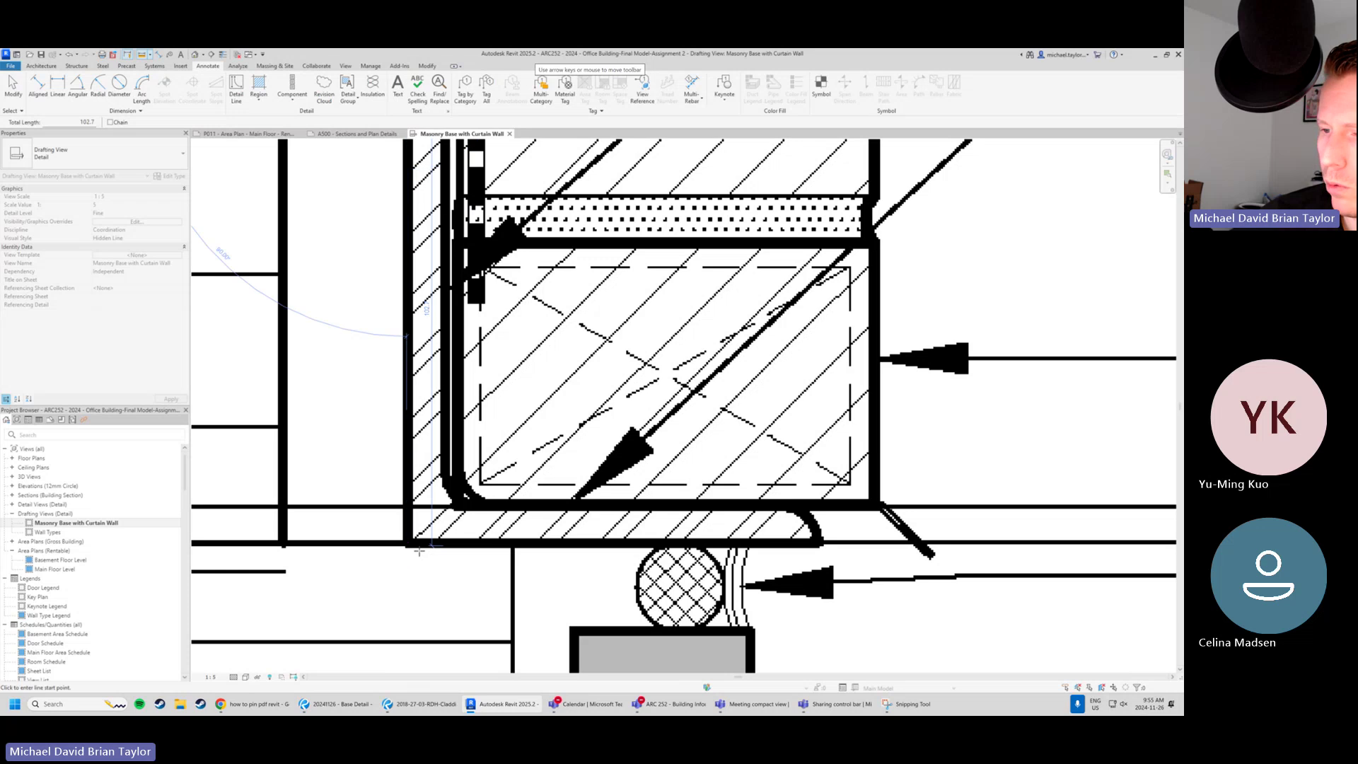
pyautogui.click(409, 545)
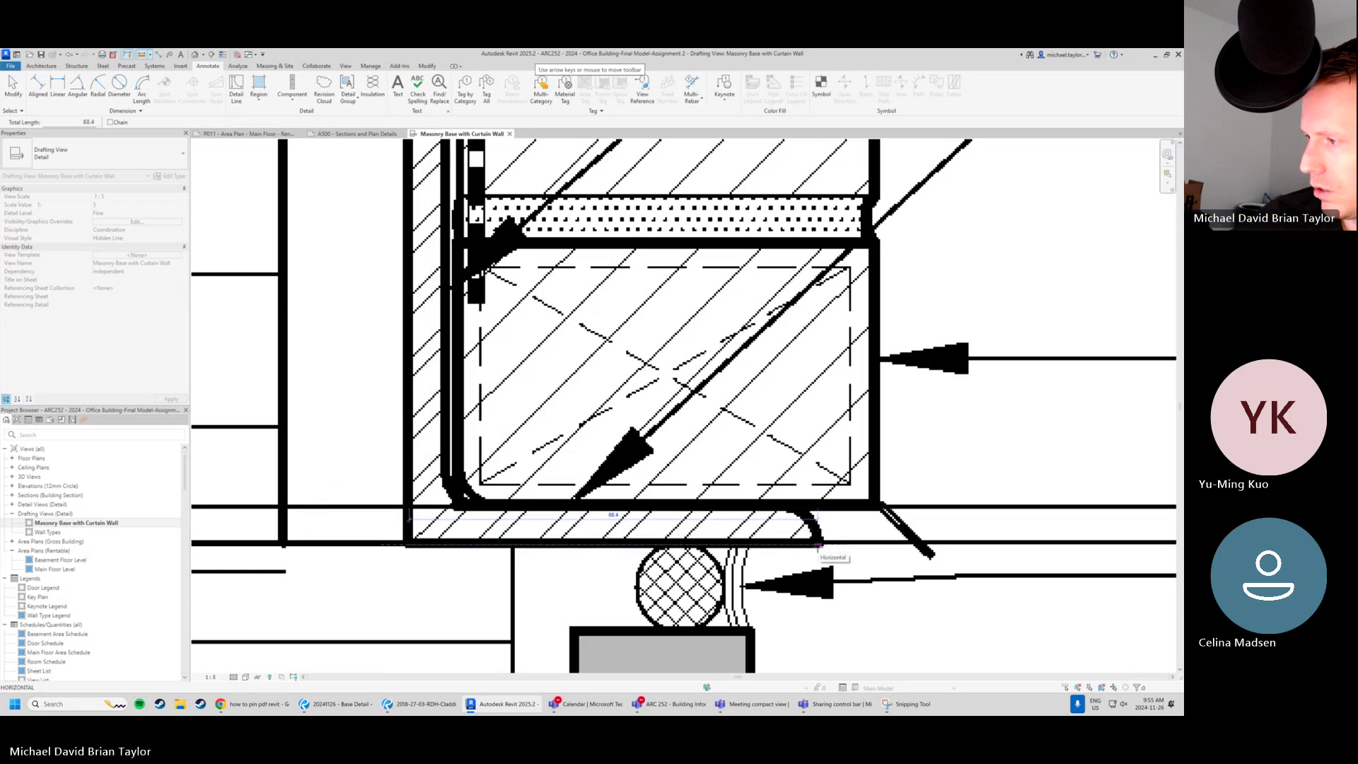
pyautogui.press('Escape')
pyautogui.press('Escape')
# Place a Suspended_Ceiling_Tile_Sec detail component beside the PDF section detail.
pyautogui.scroll(-5, 810, 530)
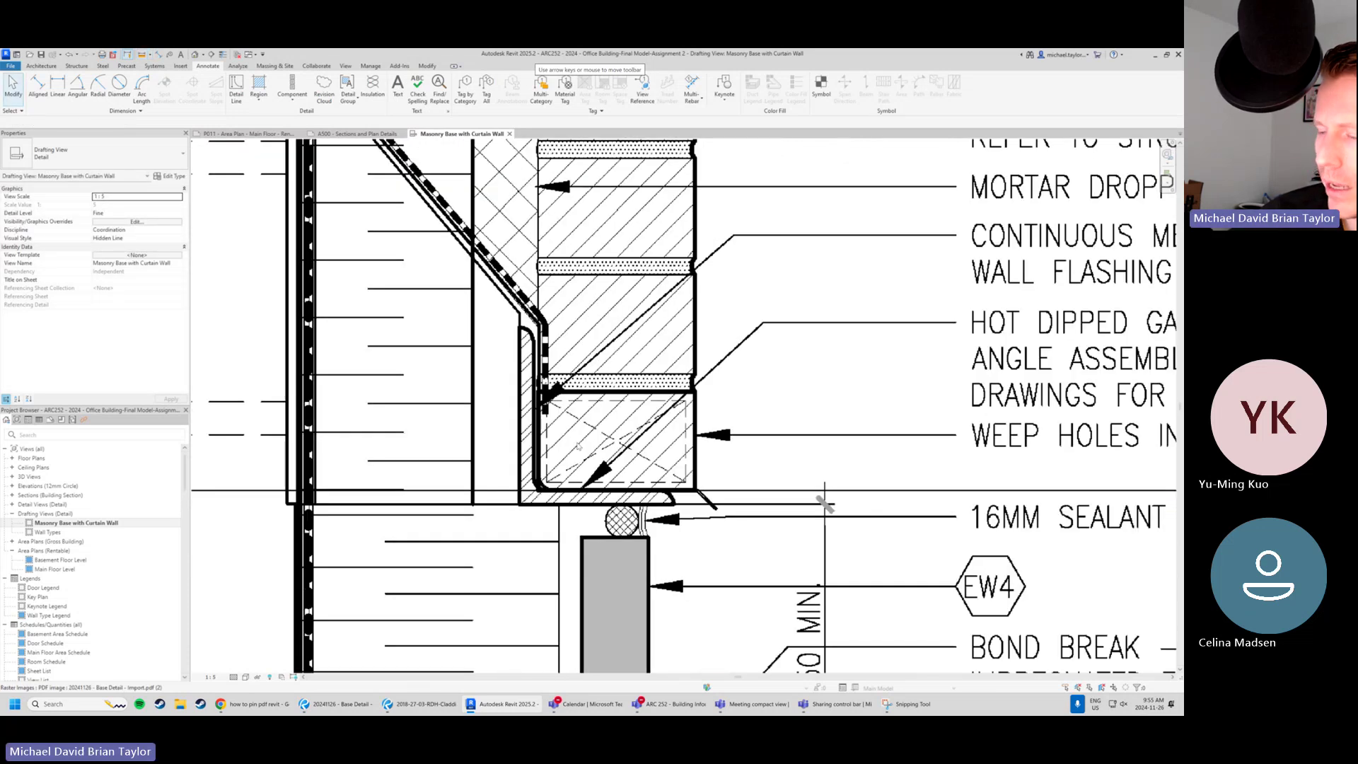
pyautogui.scroll(-3, 801, 516)
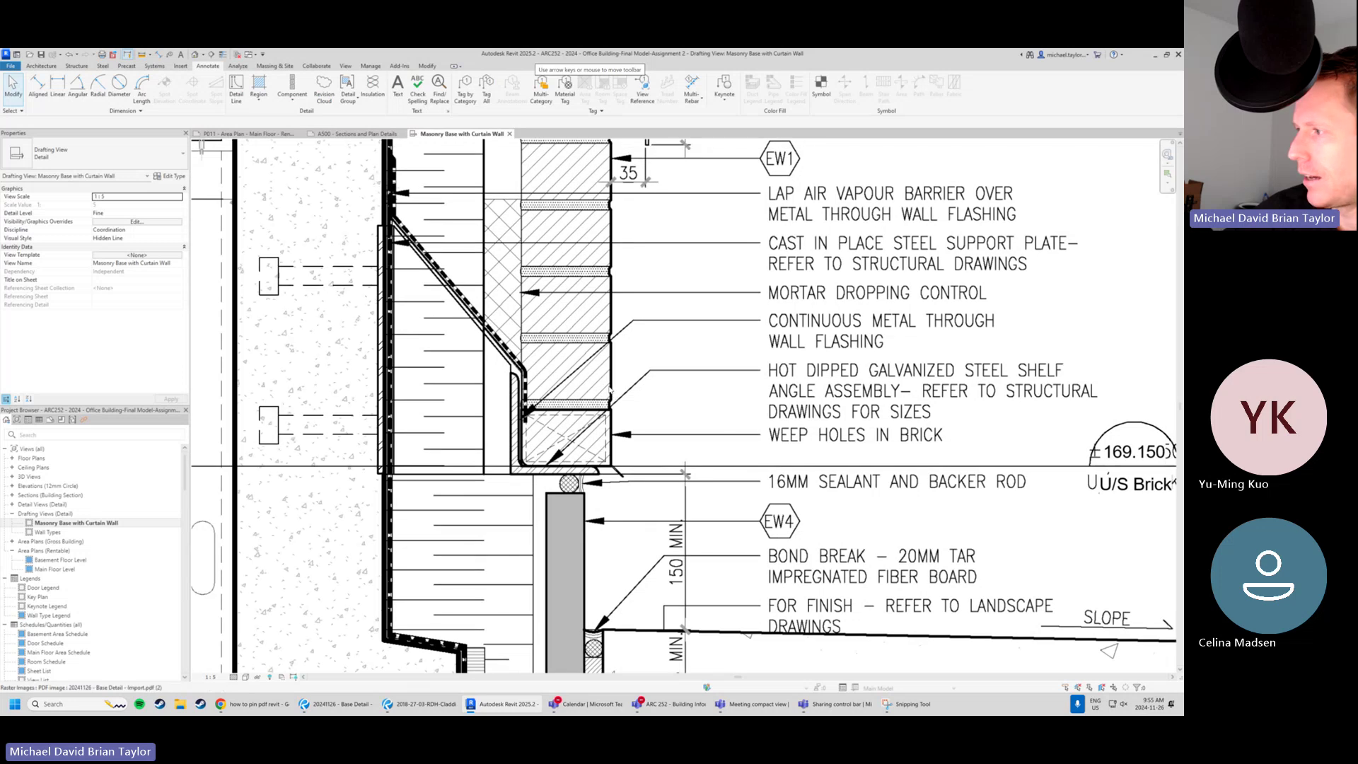
pyautogui.moveTo(943, 350); pyautogui.dragTo(773, 371, button='middle')
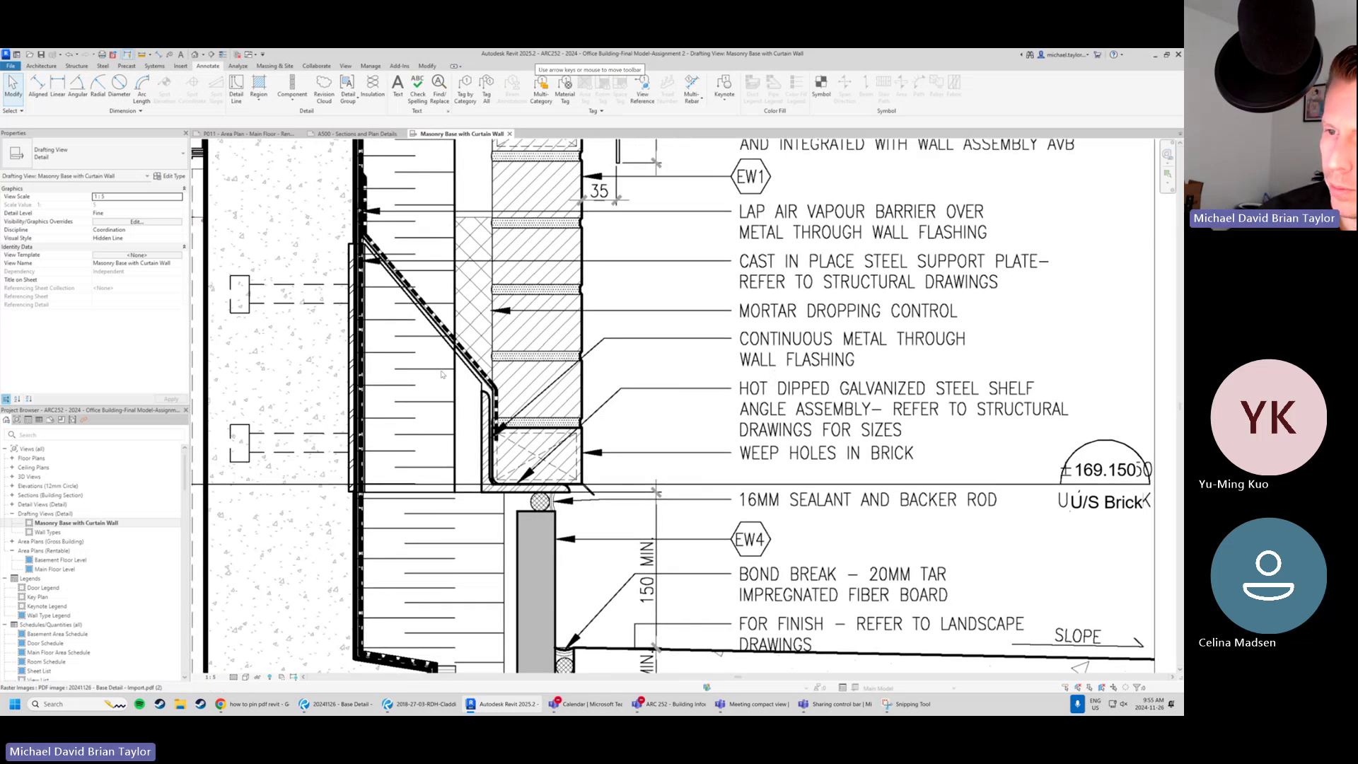
pyautogui.scroll(-1, 561, 411)
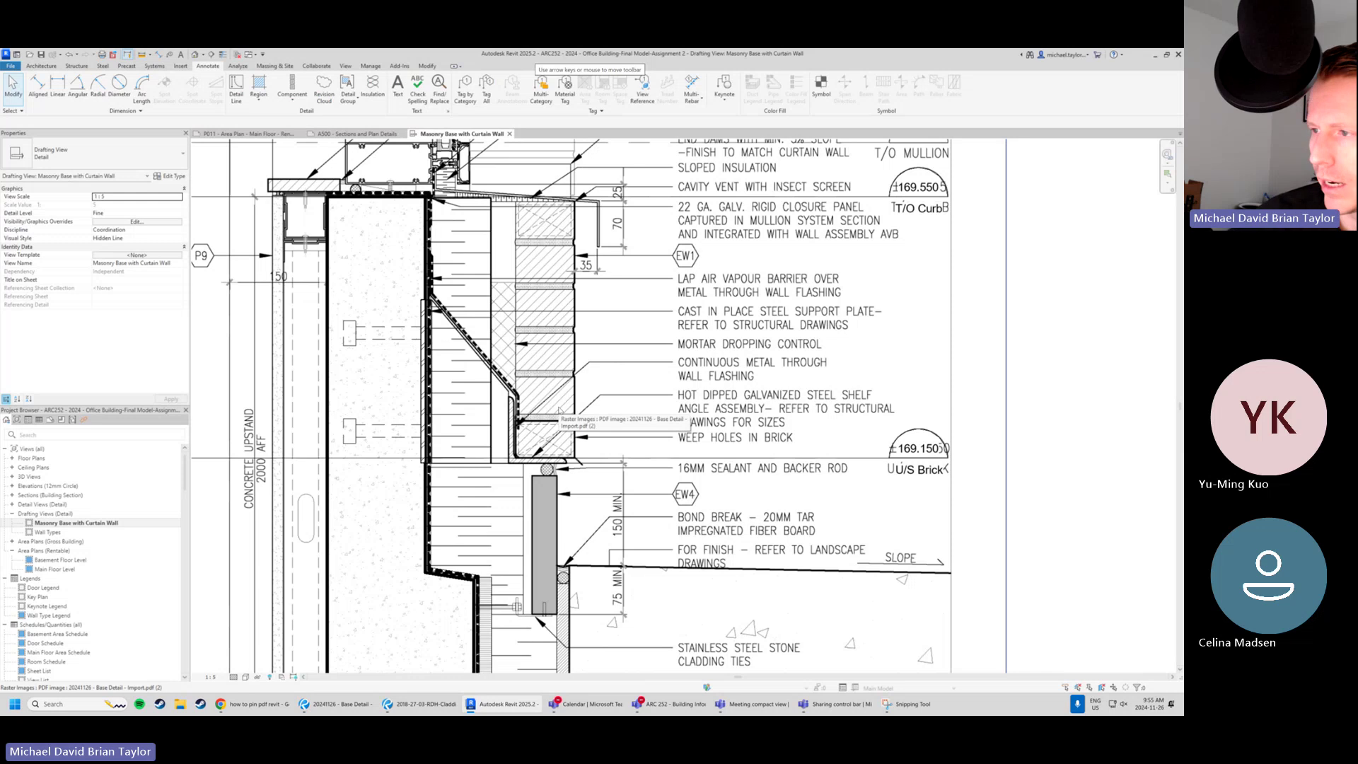
pyautogui.moveTo(522, 396); pyautogui.dragTo(519, 413, button='middle')
pyautogui.scroll(1, 566, 406)
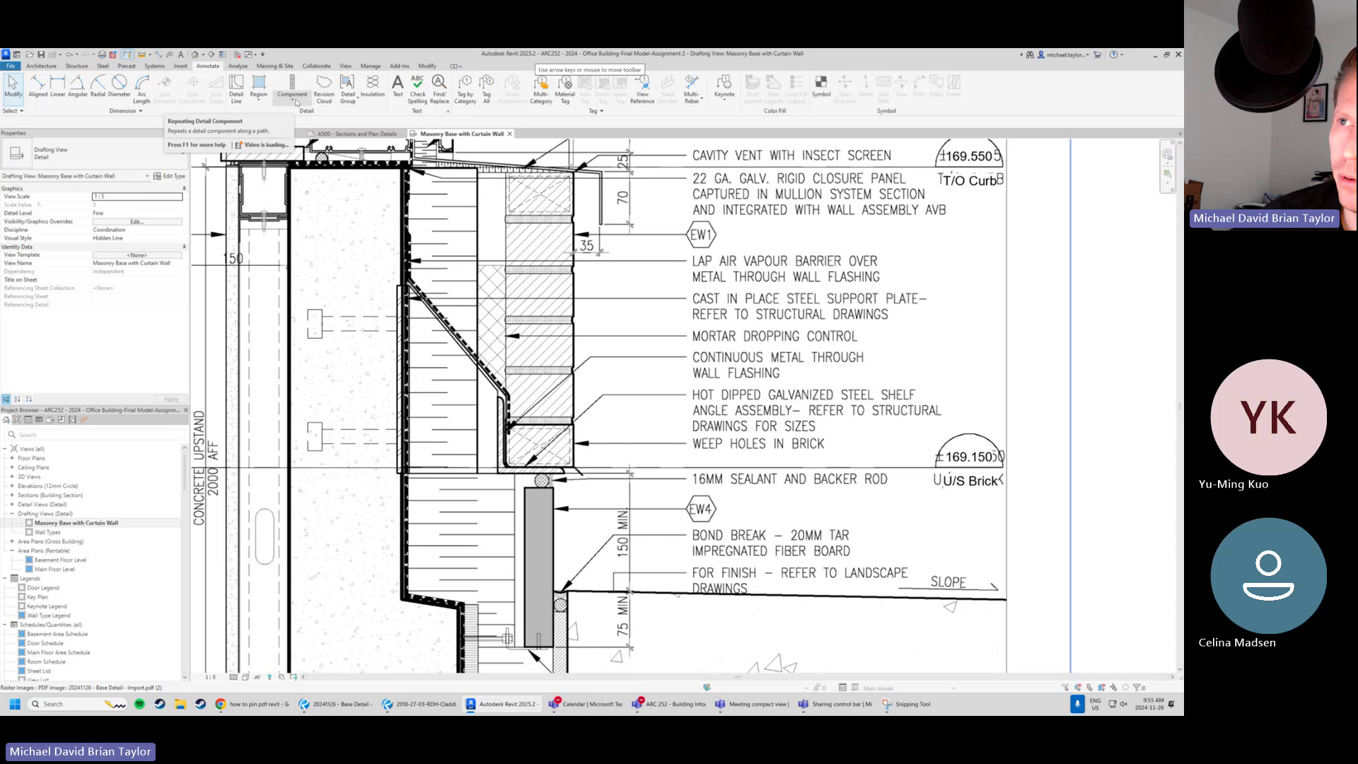
pyautogui.click(297, 102)
pyautogui.click(284, 115)
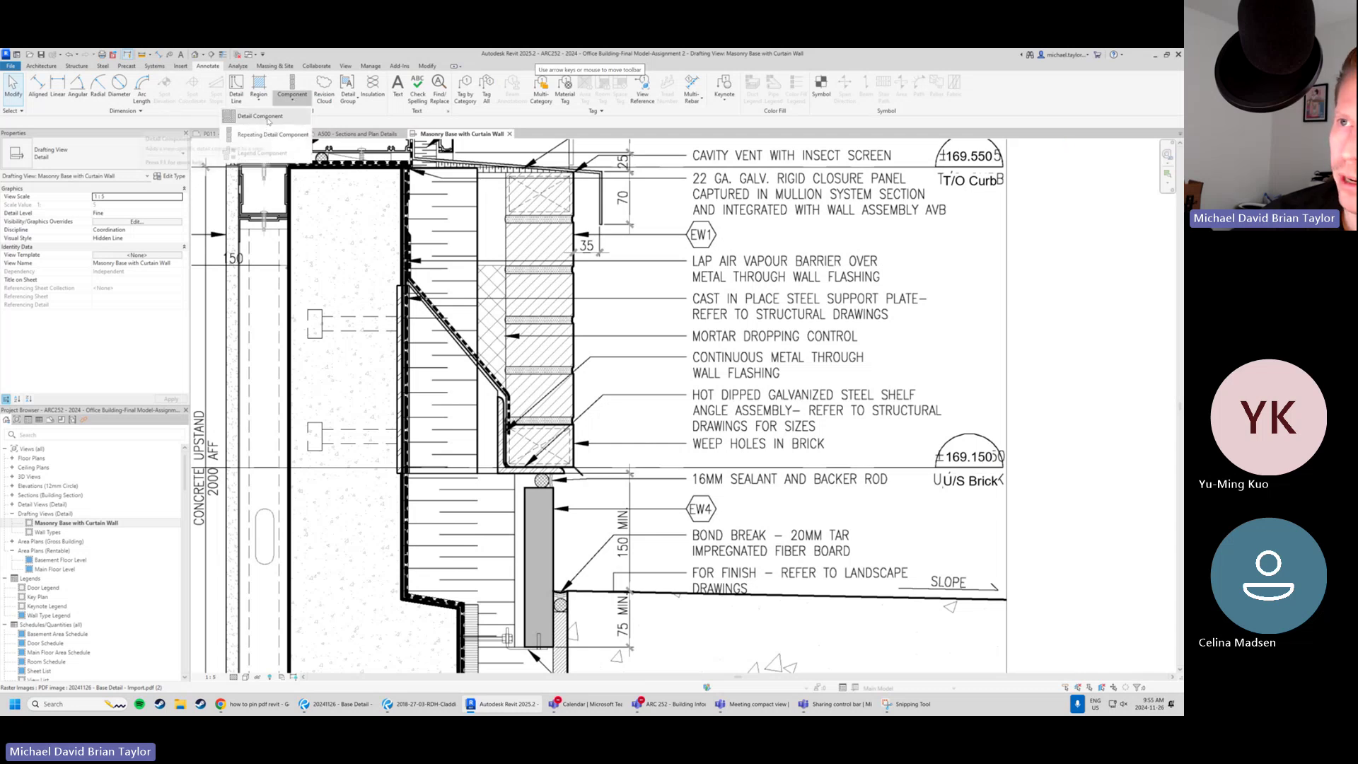
pyautogui.scroll(-2, 512, 394)
pyautogui.scroll(-1, 510, 395)
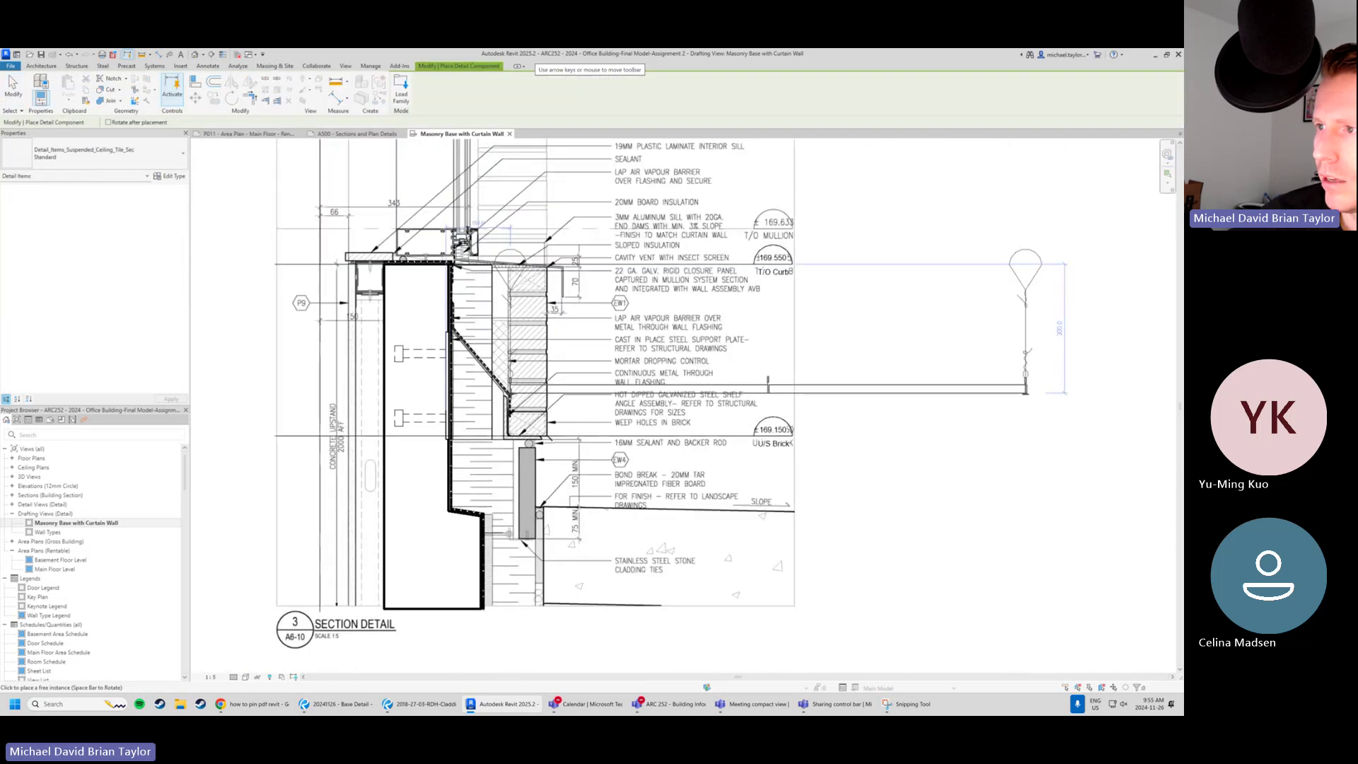
pyautogui.scroll(-1, 570, 424)
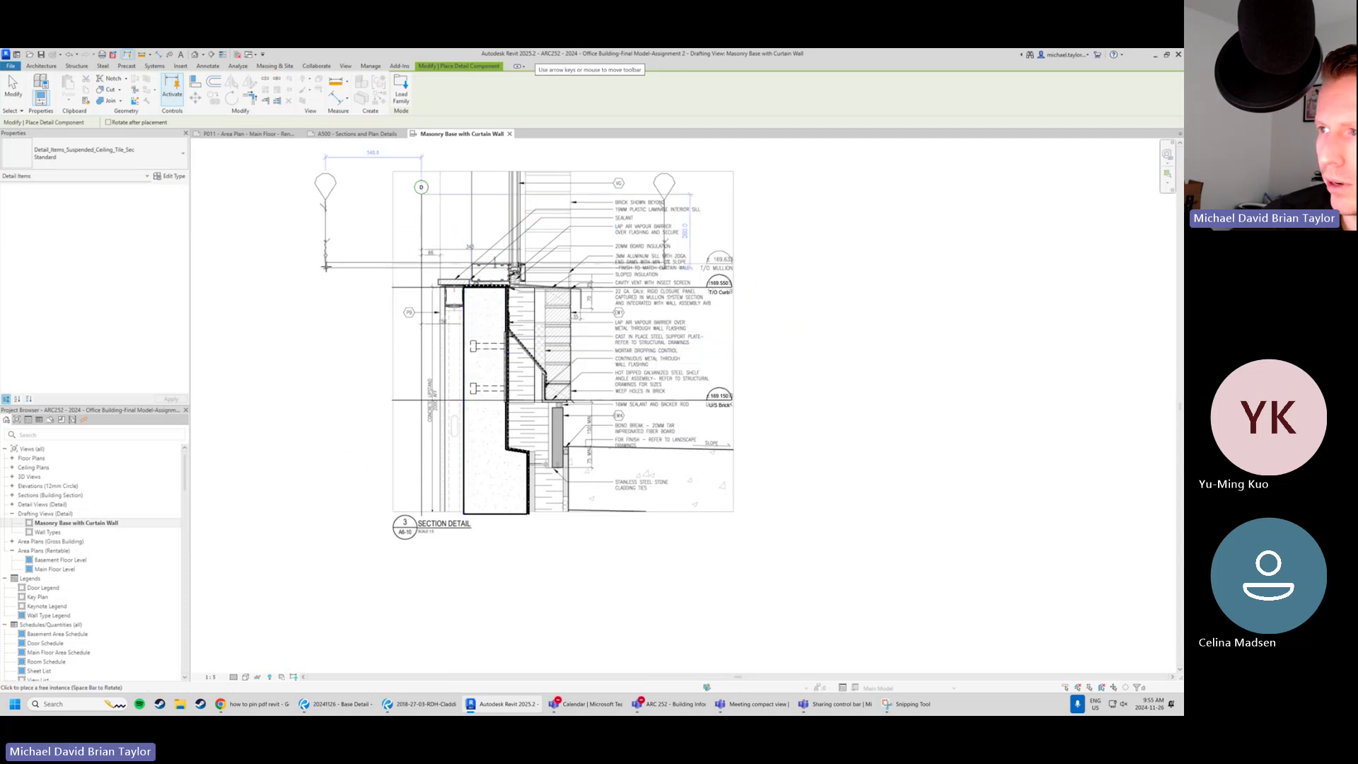
pyautogui.click(285, 270)
pyautogui.press('Escape')
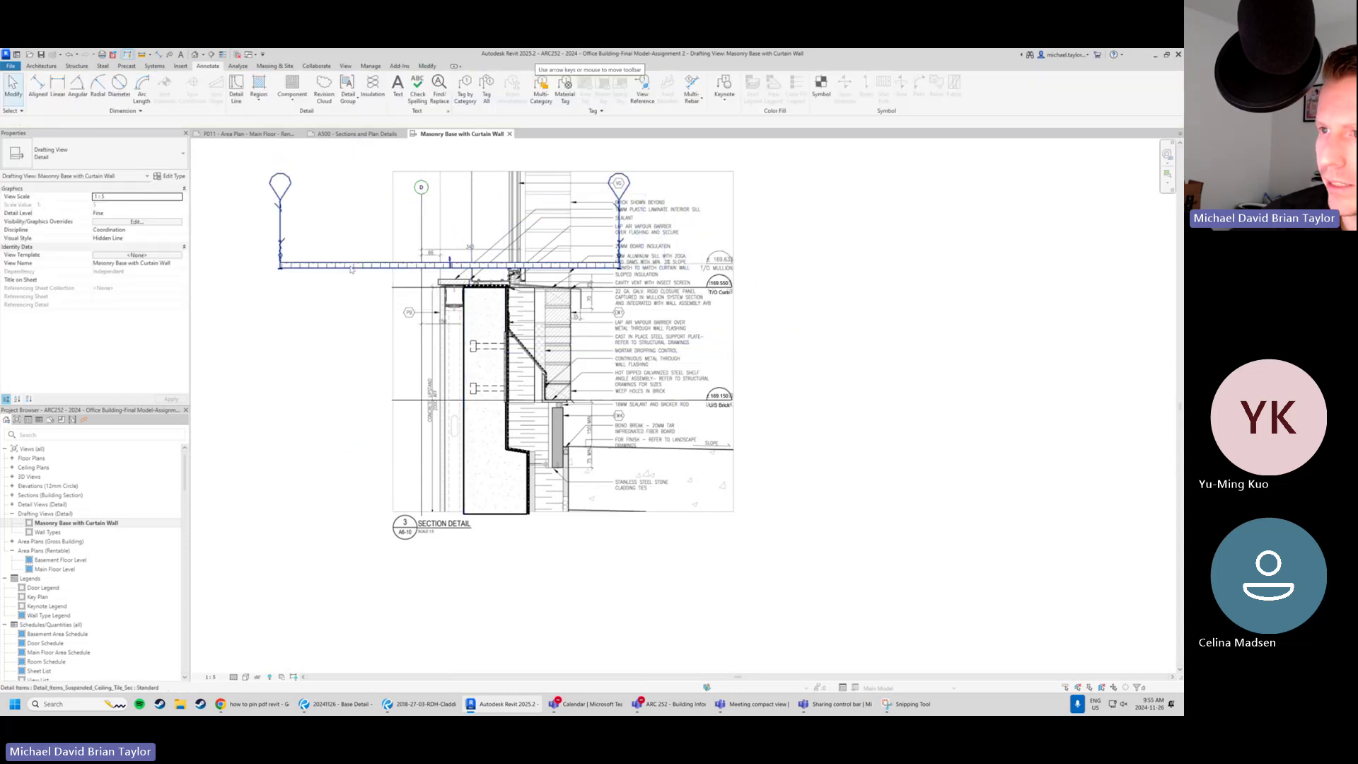
# Search the types for steel, change the placed component to C-Steel_Purlin_Rail 225mm_Deep, and delete it from the view.
pyautogui.click(106, 153)
pyautogui.write('ste')
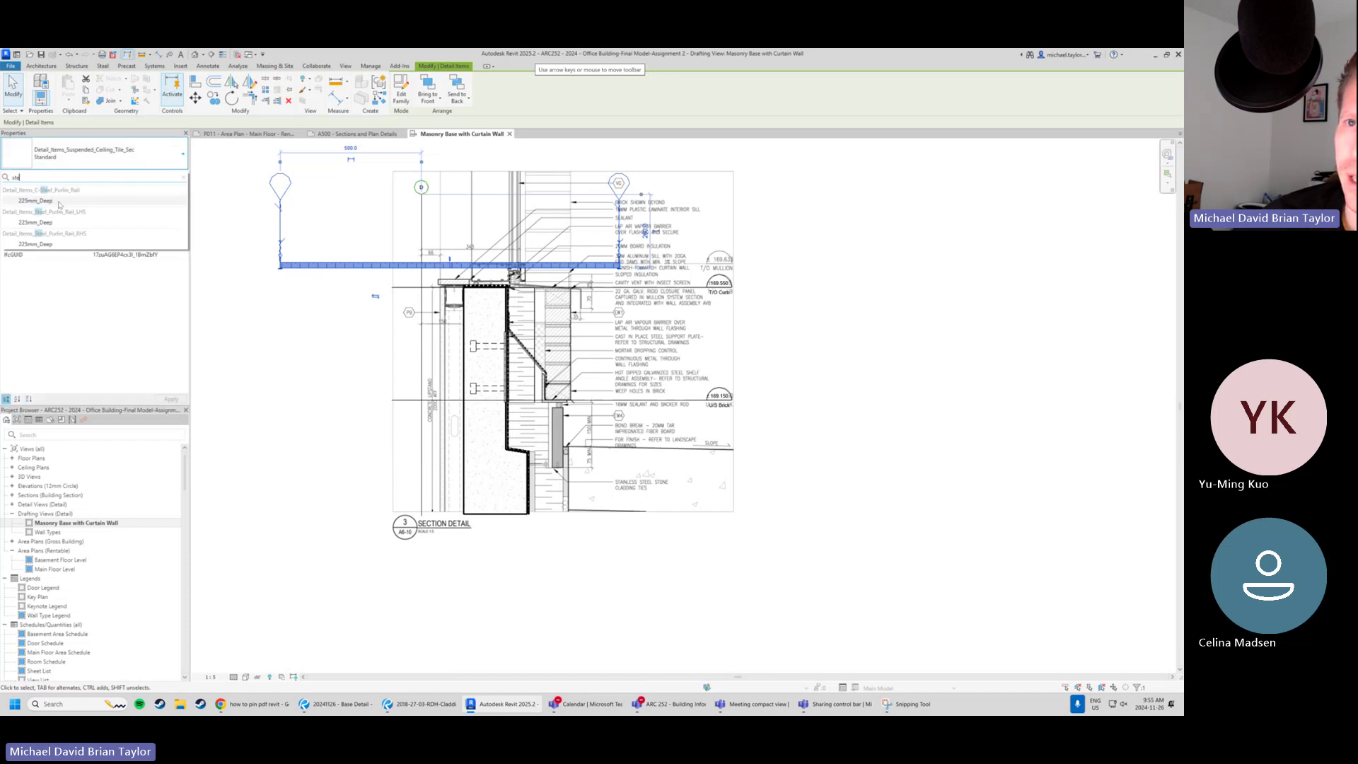
pyautogui.click(59, 203)
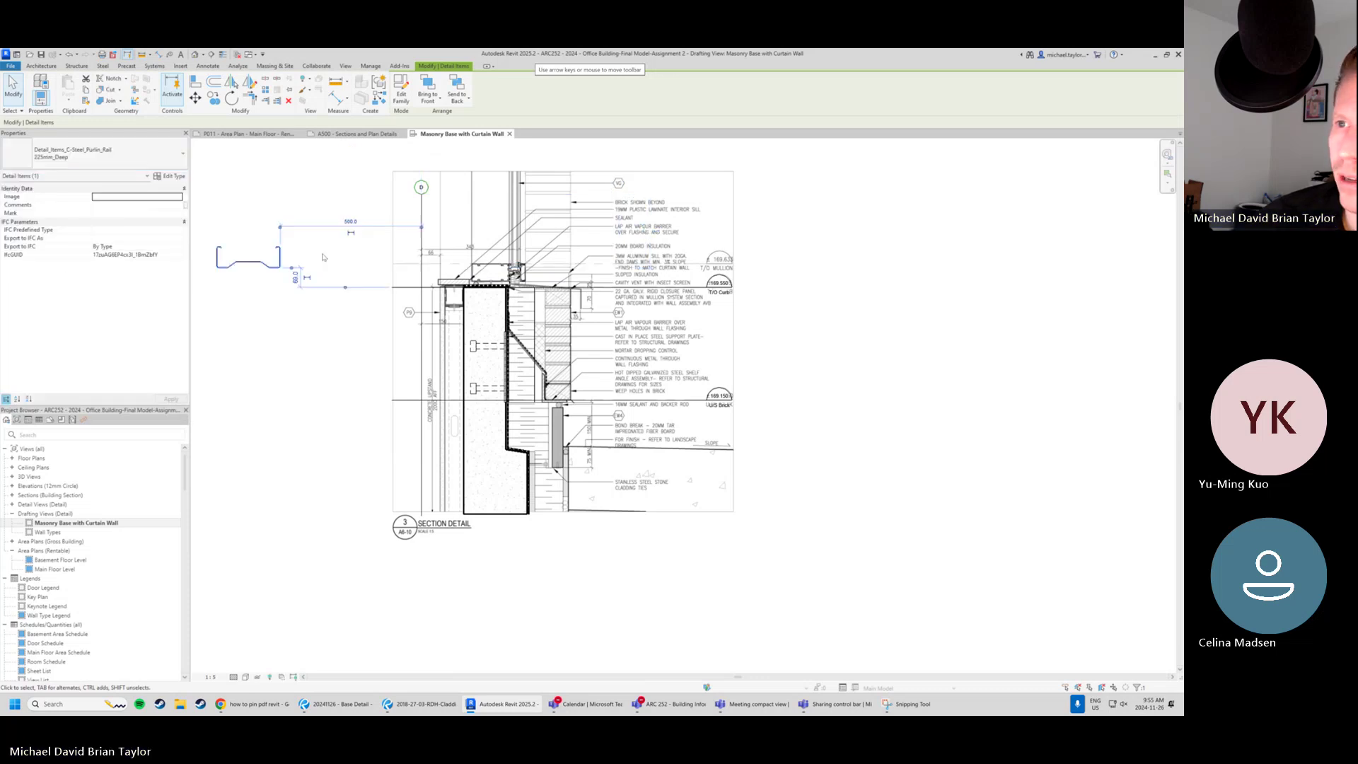
pyautogui.press('Escape')
pyautogui.moveTo(244, 267); pyautogui.dragTo(358, 247)
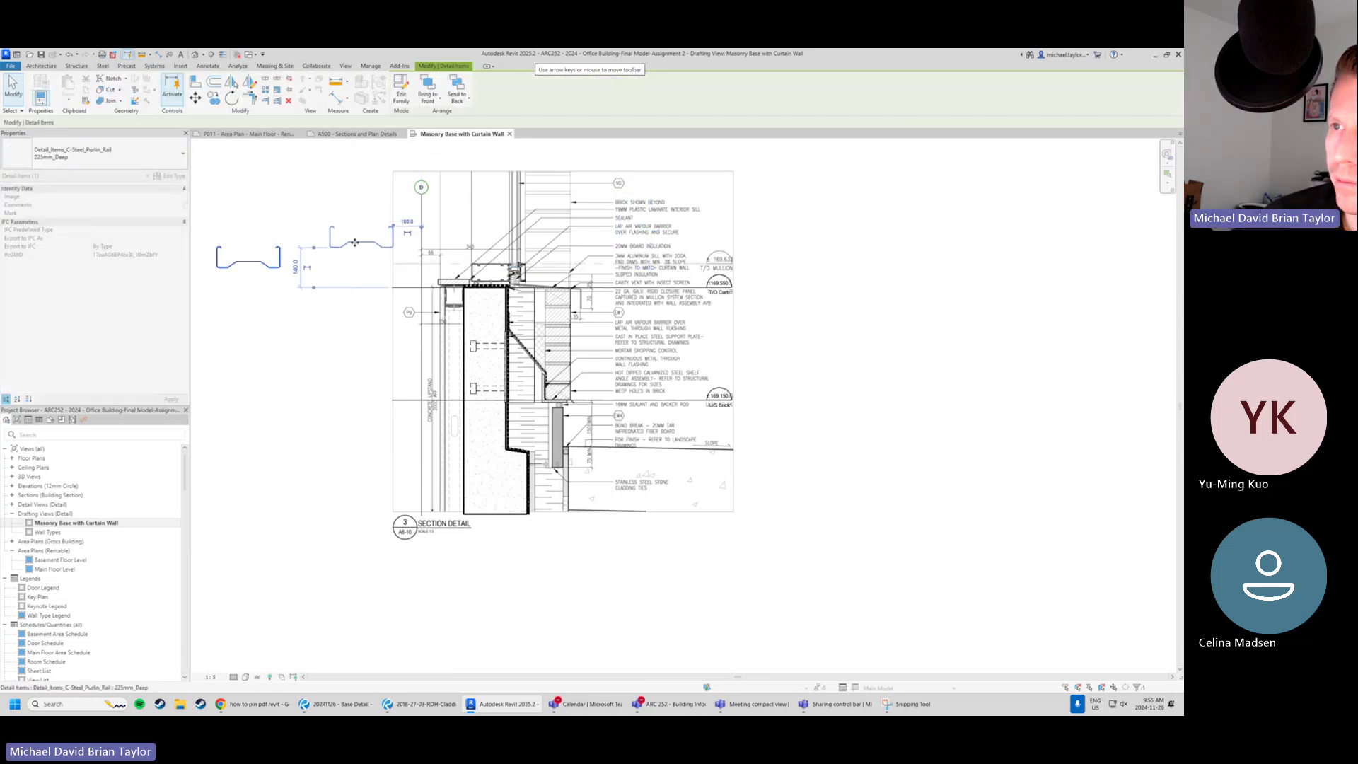
pyautogui.press('Delete')
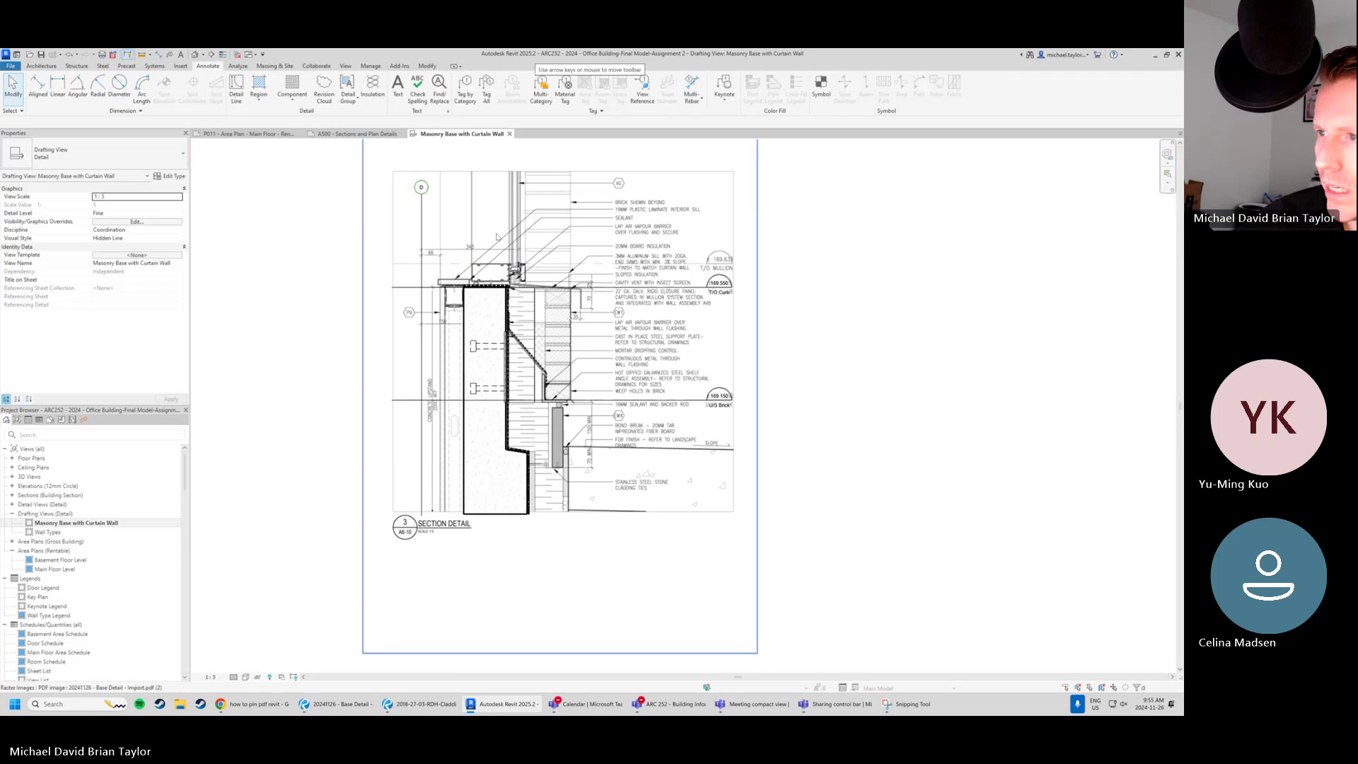
# Start loading a family for a new detail component and browse to the RVT 2024 folder.
pyautogui.scroll(2, 515, 207)
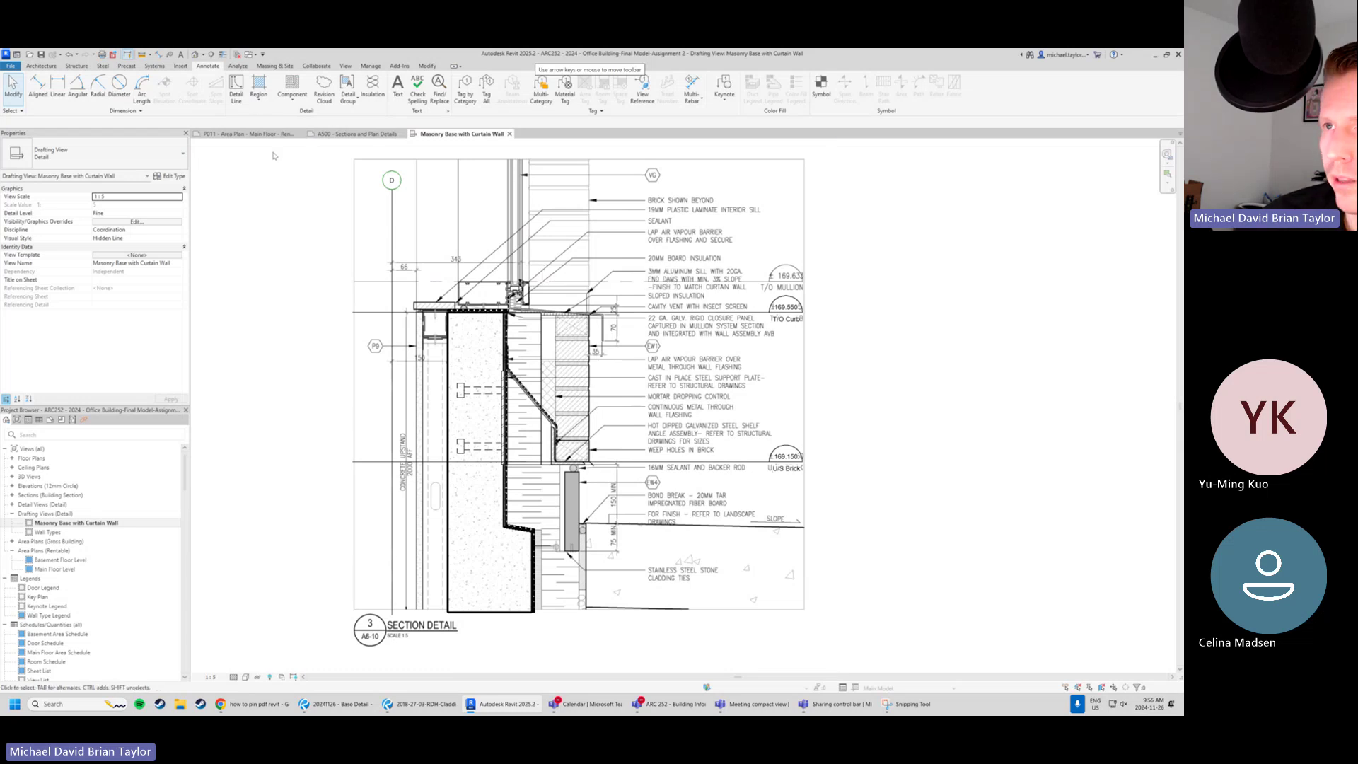
pyautogui.click(292, 86)
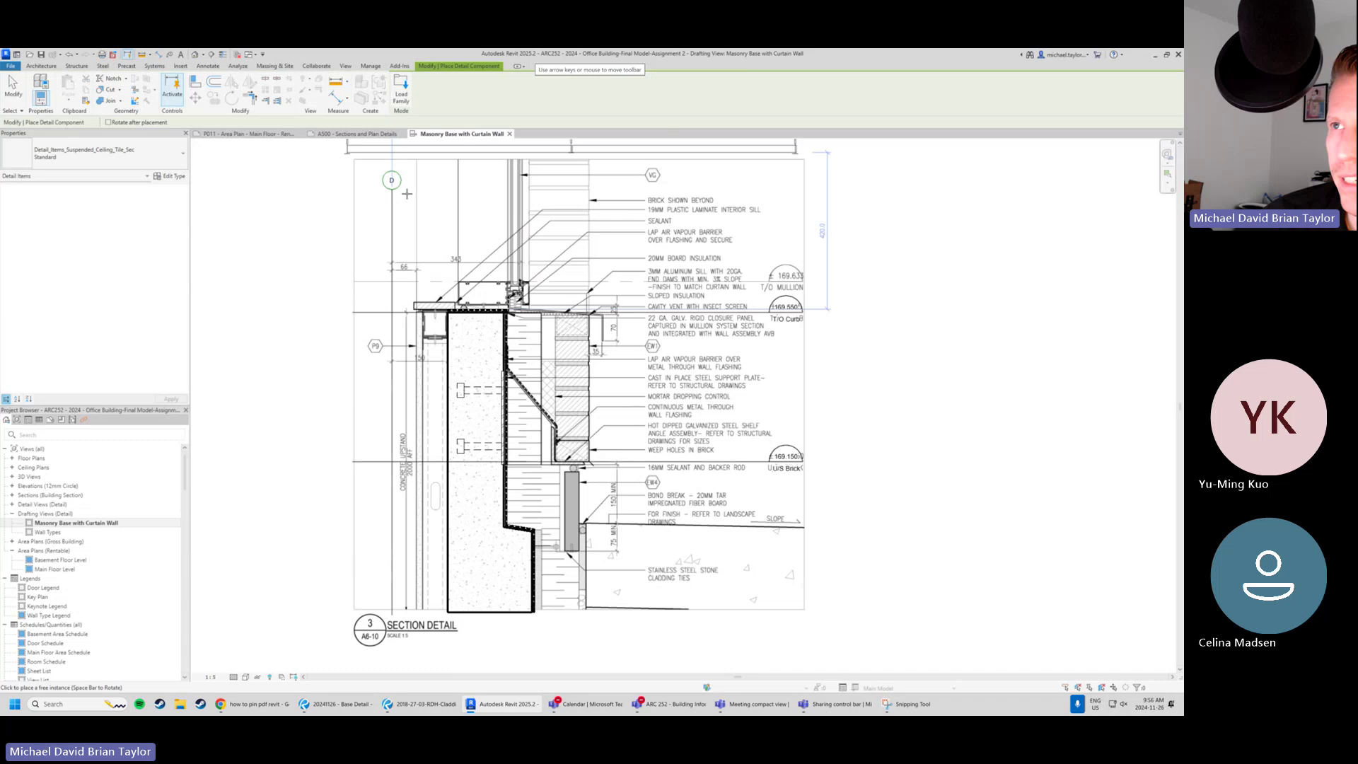
pyautogui.click(401, 88)
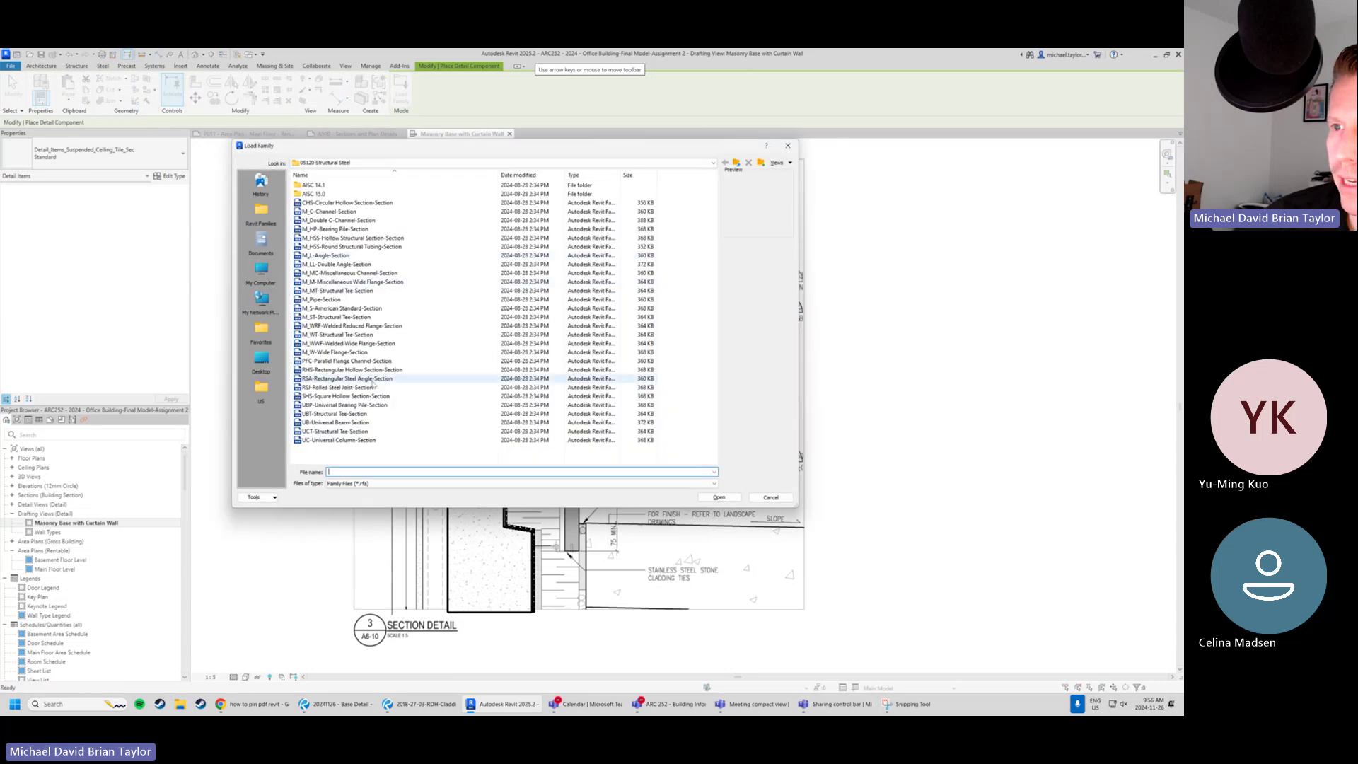
pyautogui.click(736, 163)
pyautogui.click(736, 163)
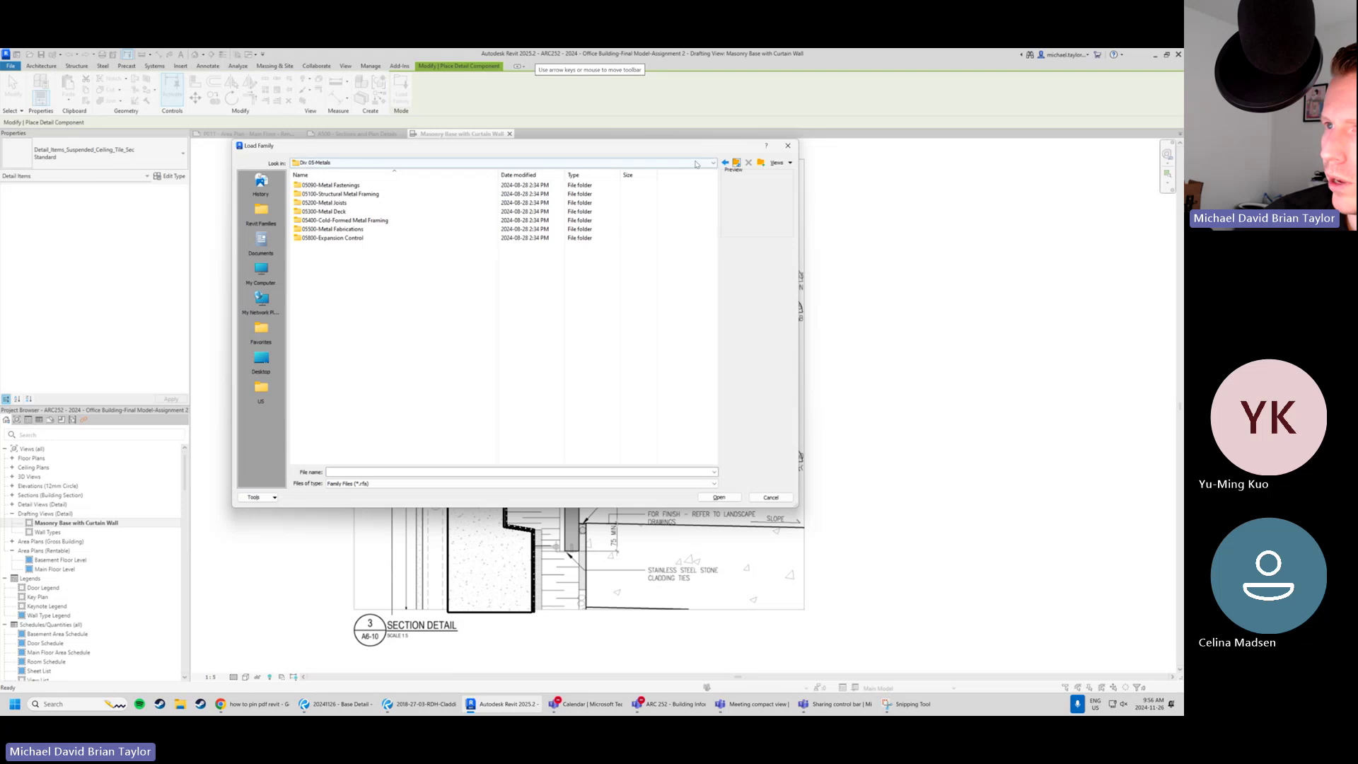
pyautogui.click(332, 163)
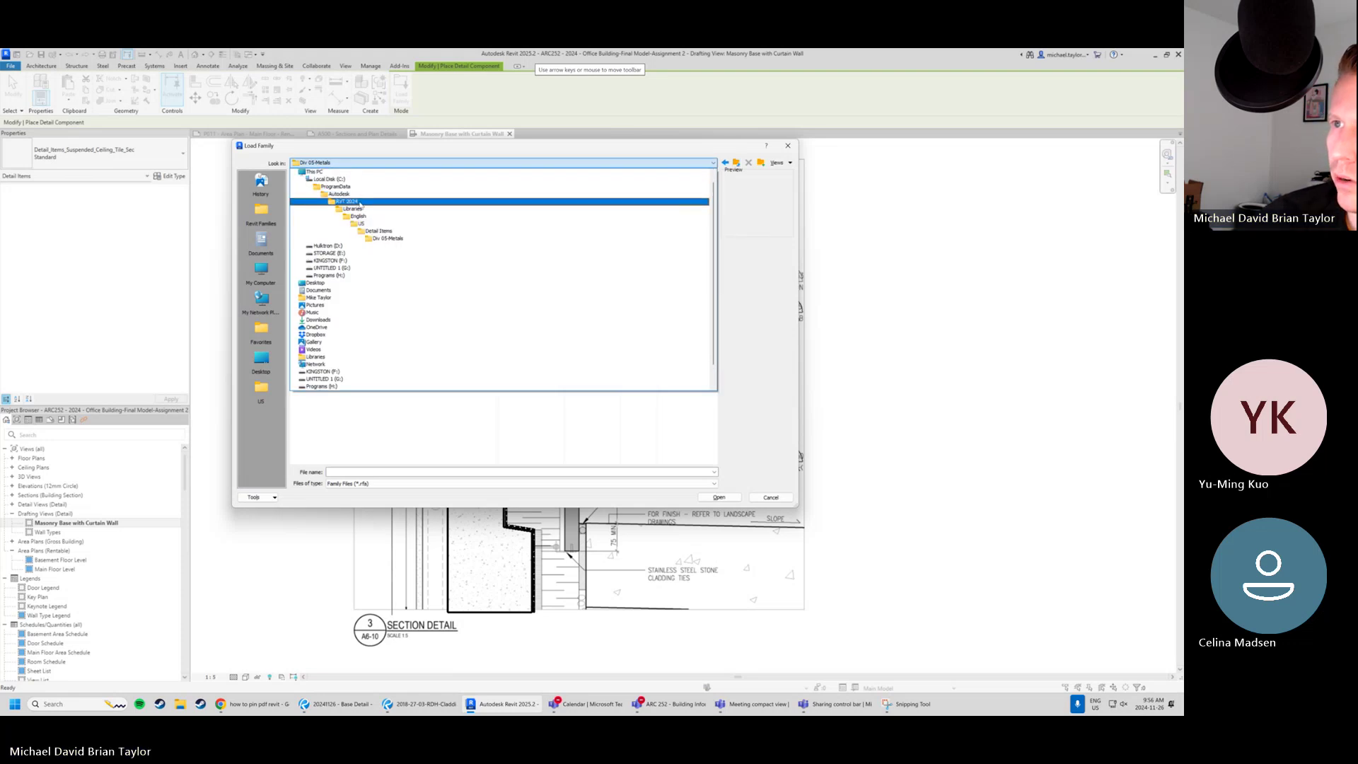
pyautogui.click(347, 179)
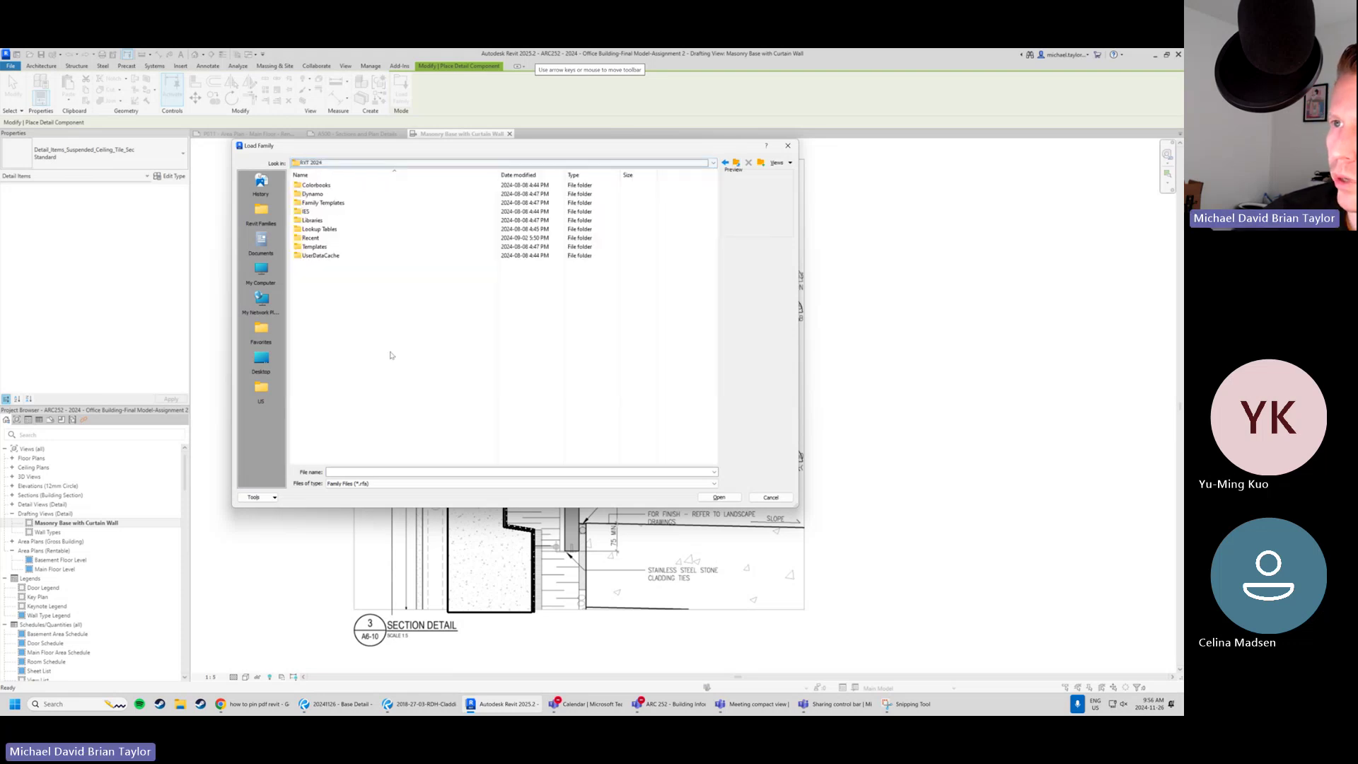
# Browse through the English US library's Detail Items and Div 05-Metals to the 05120-Structural Steel folder under 05100-Structural Metal Framing.
pyautogui.doubleClick(327, 222)
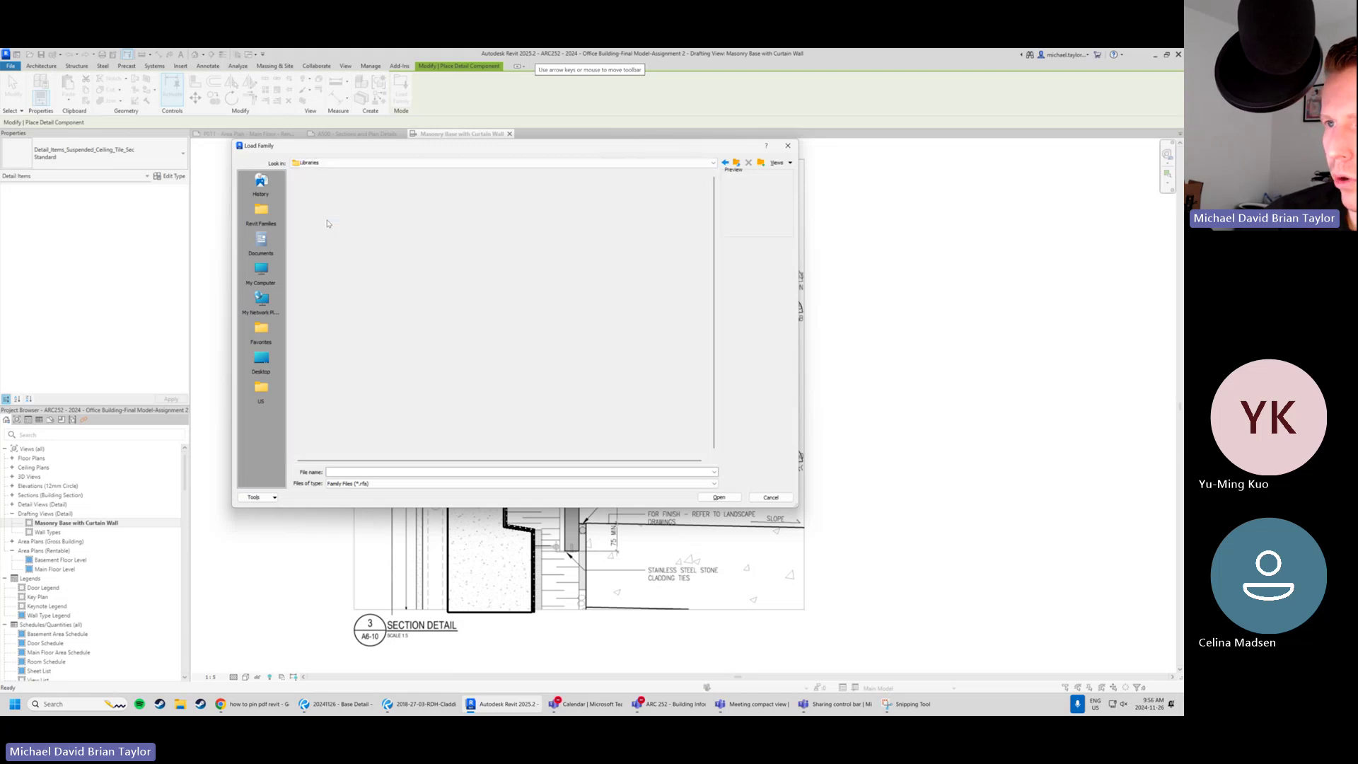
pyautogui.doubleClick(342, 205)
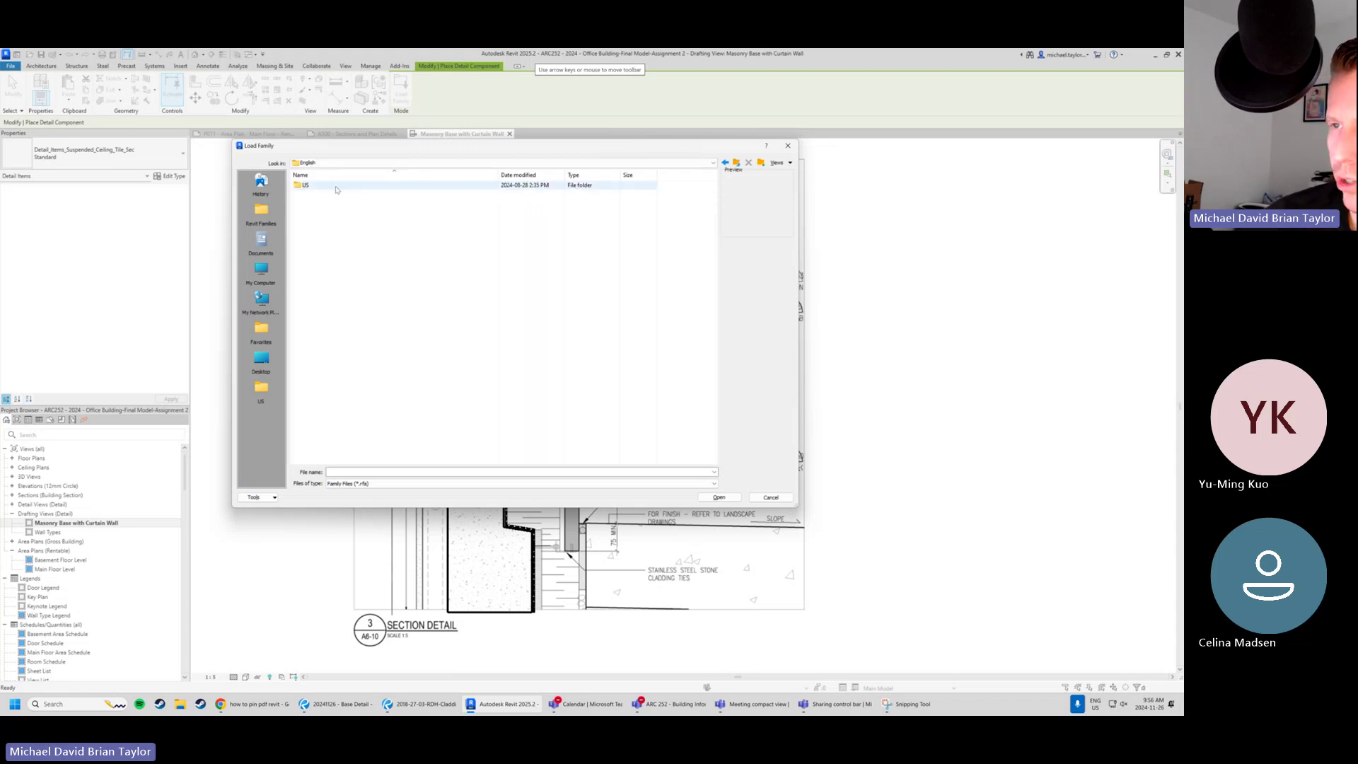
pyautogui.doubleClick(334, 185)
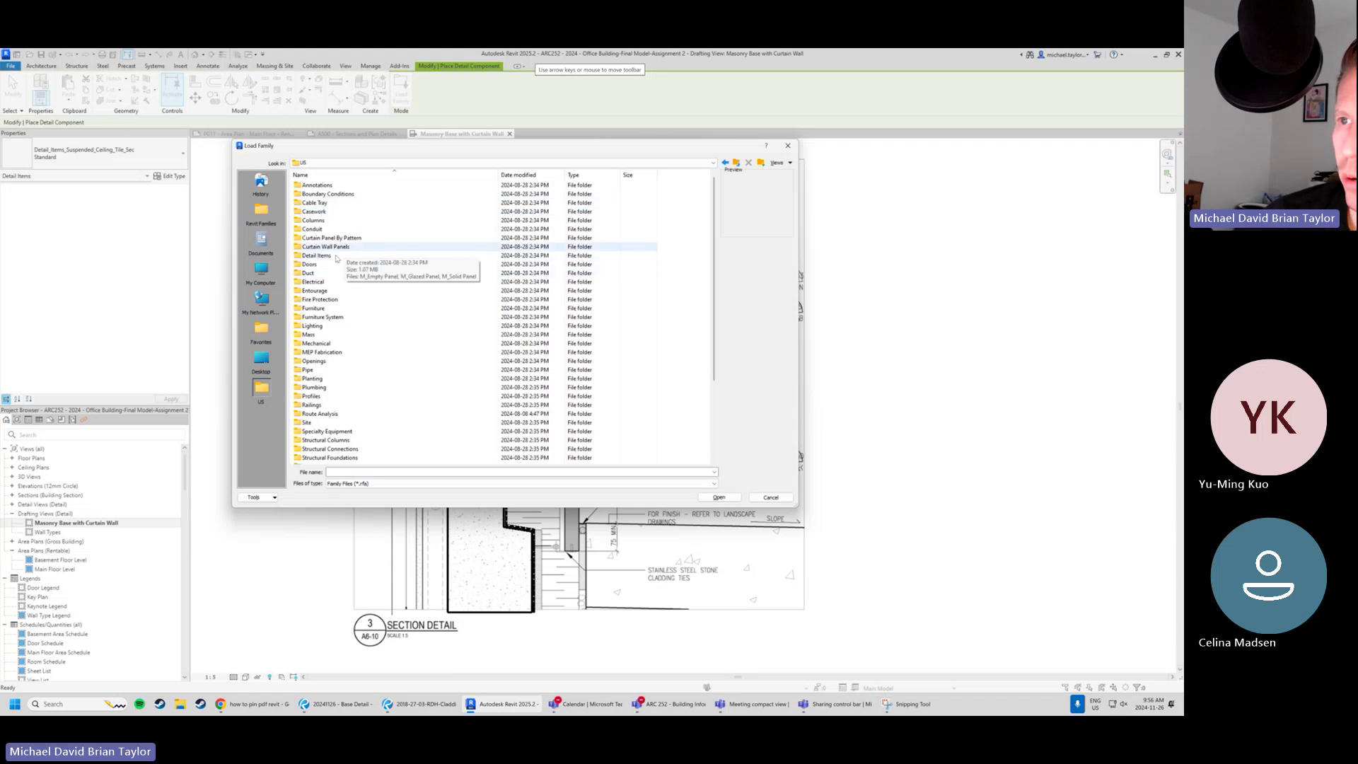
pyautogui.doubleClick(321, 258)
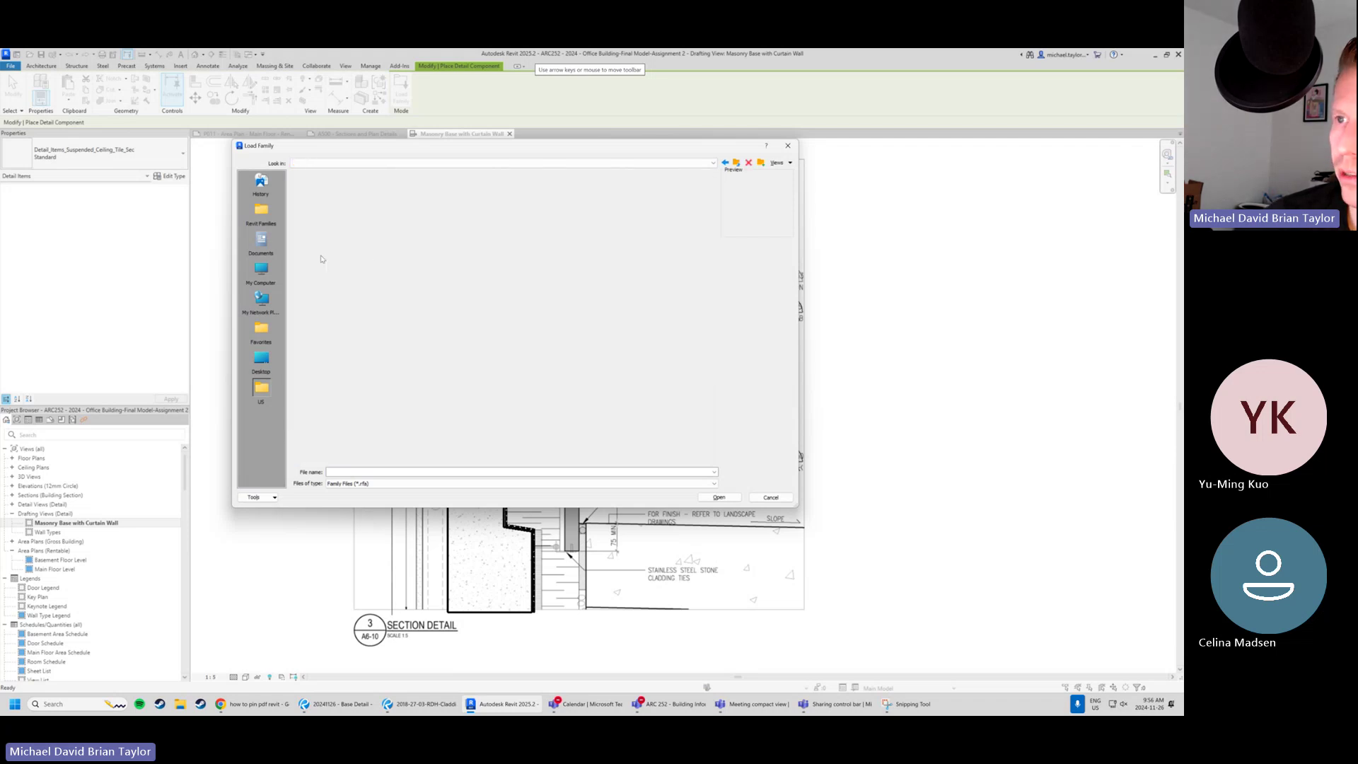
pyautogui.click(335, 220)
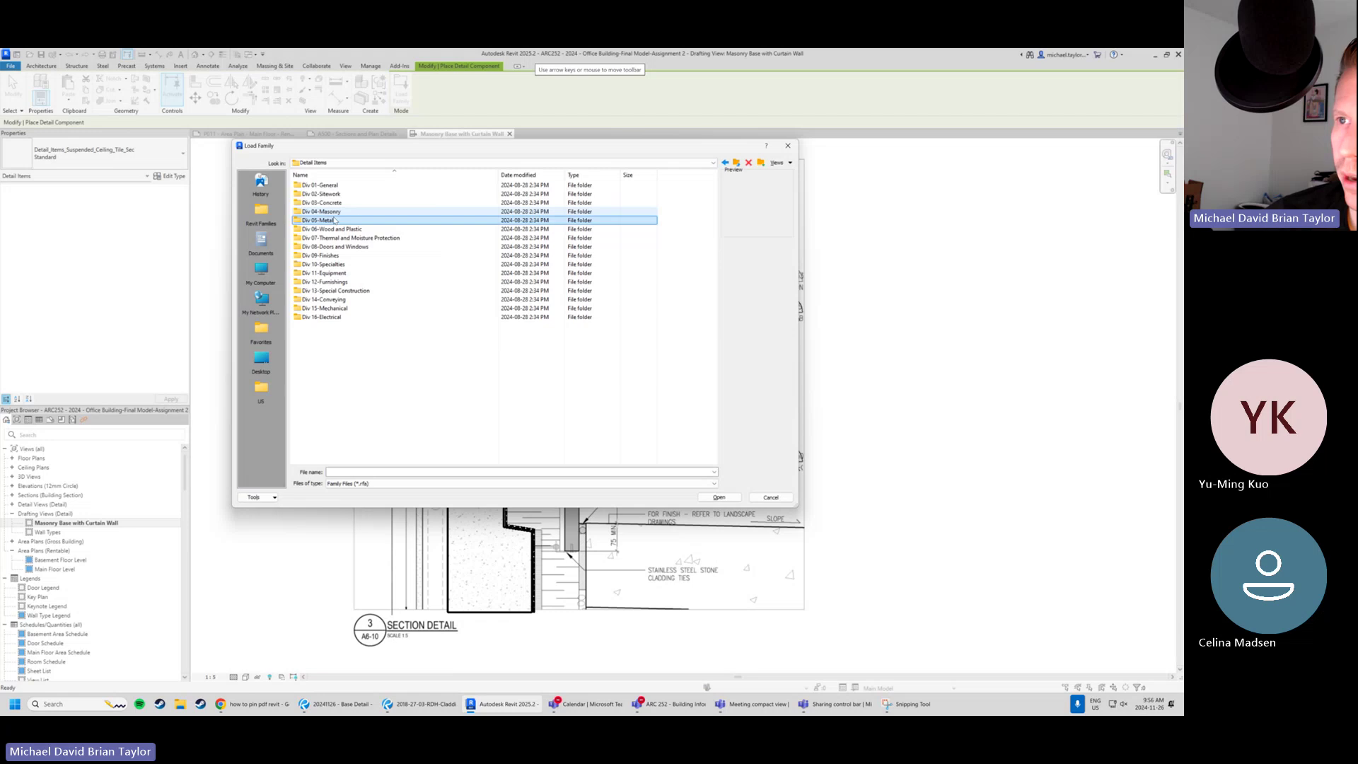
pyautogui.doubleClick(336, 220)
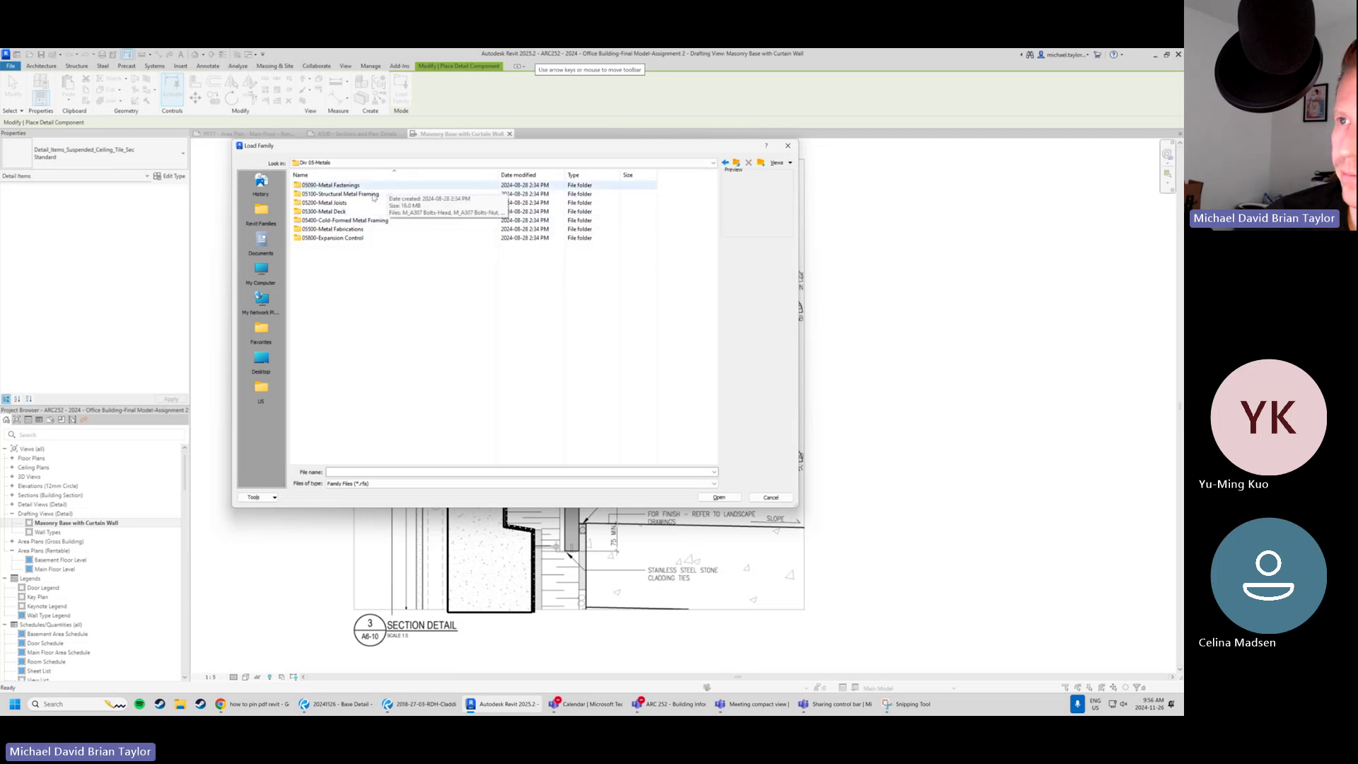
pyautogui.doubleClick(374, 196)
pyautogui.doubleClick(337, 187)
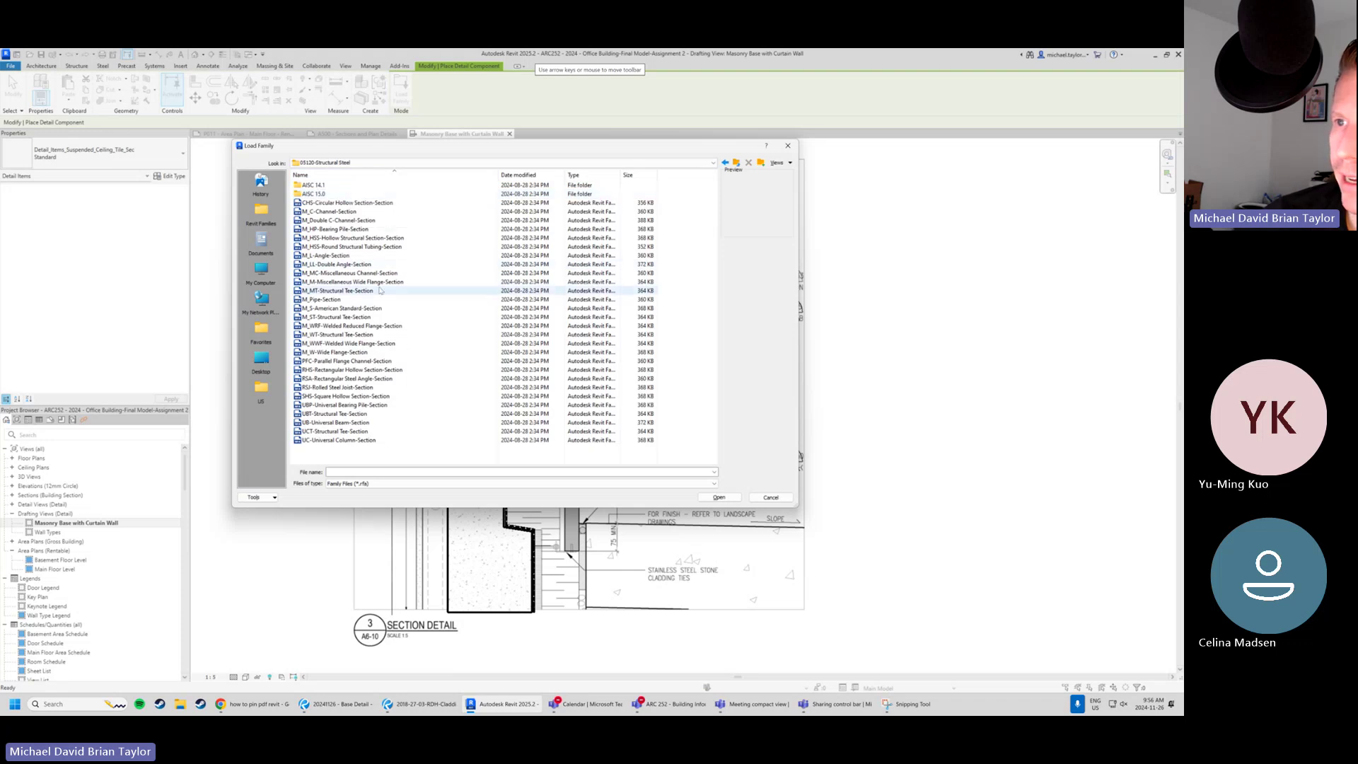
# Load the M_L-Angle-Section family with the L102x89x9.5 type.
pyautogui.click(361, 255)
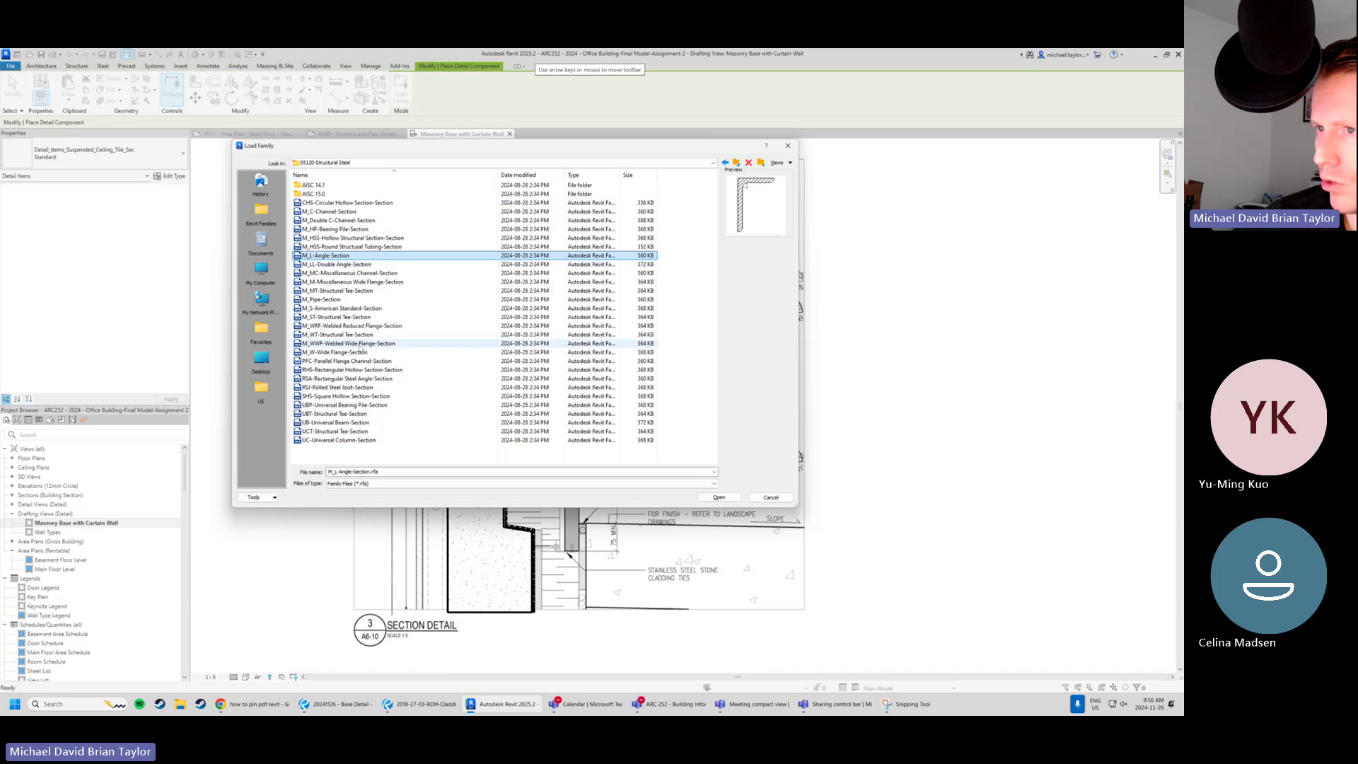
pyautogui.click(734, 498)
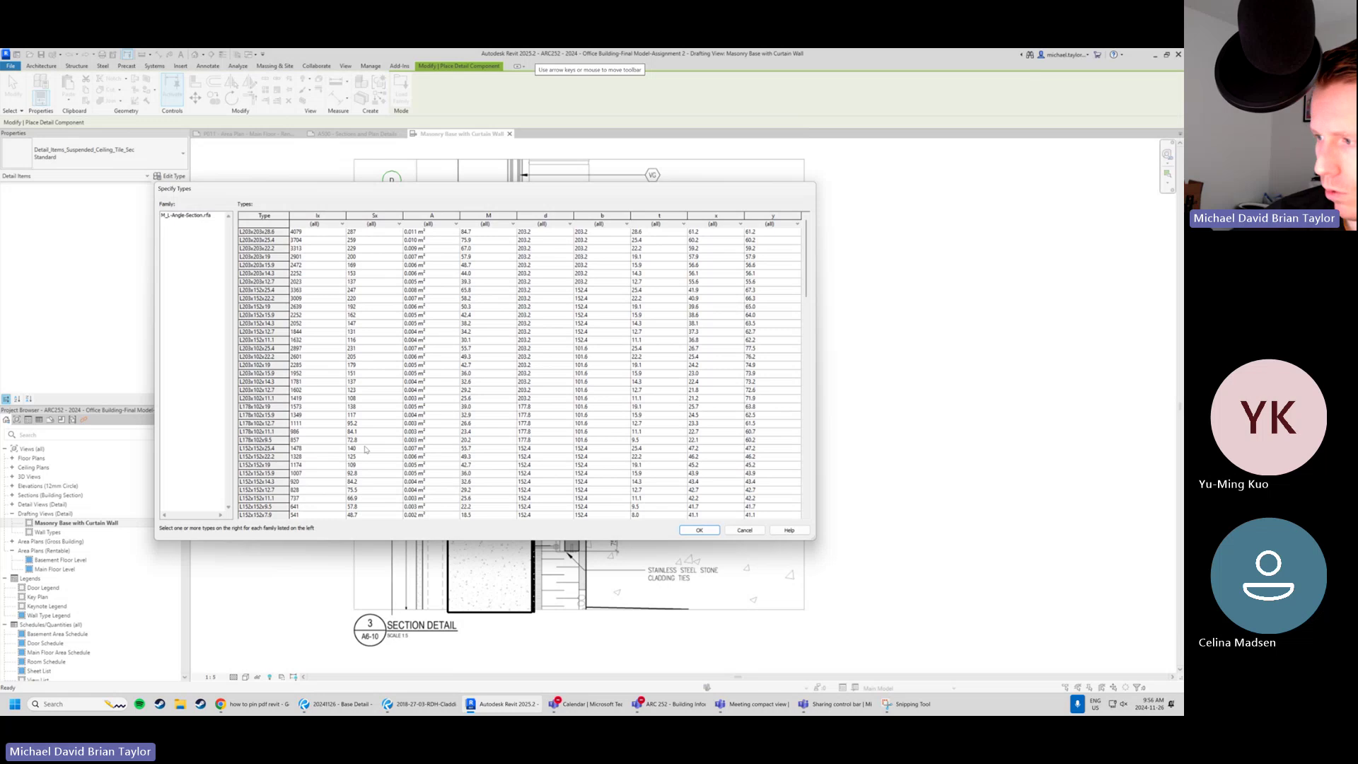
pyautogui.scroll(-1, 345, 440)
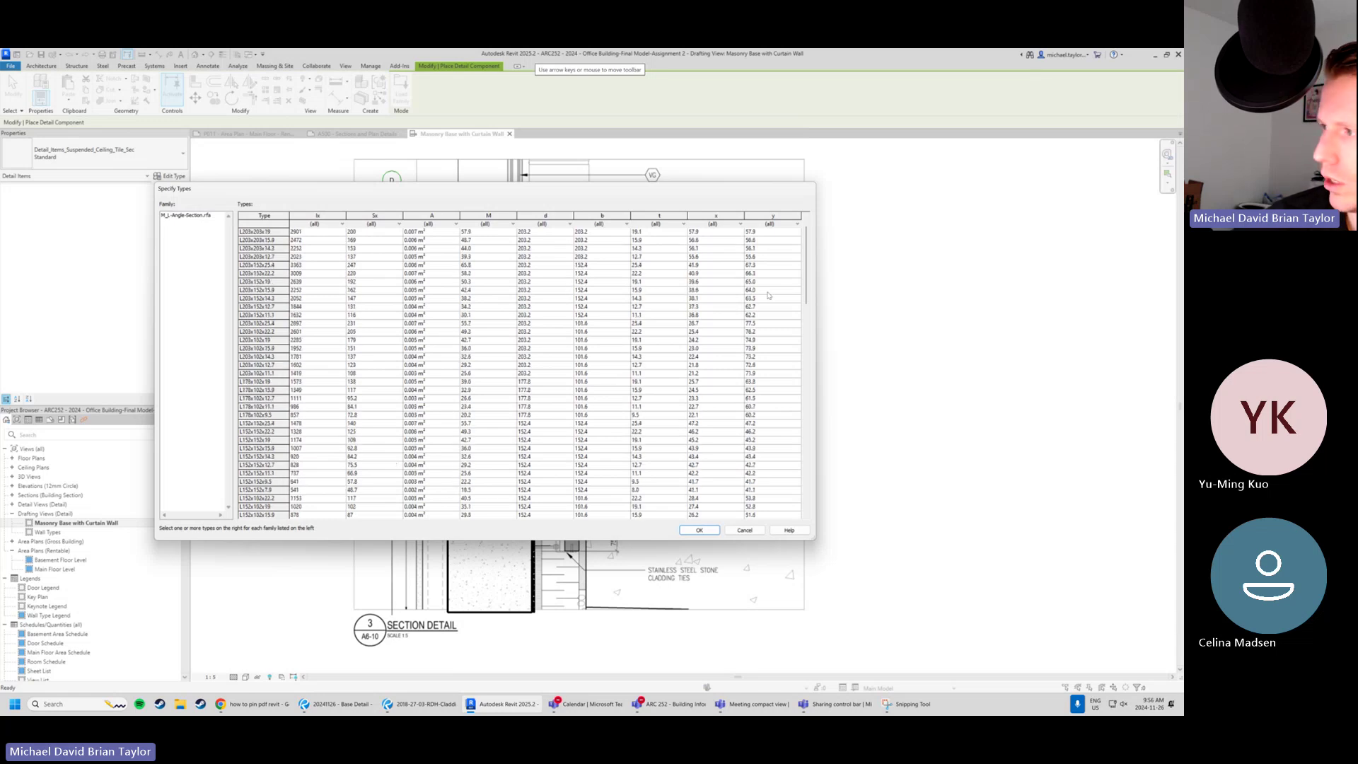
pyautogui.moveTo(805, 295); pyautogui.dragTo(798, 400)
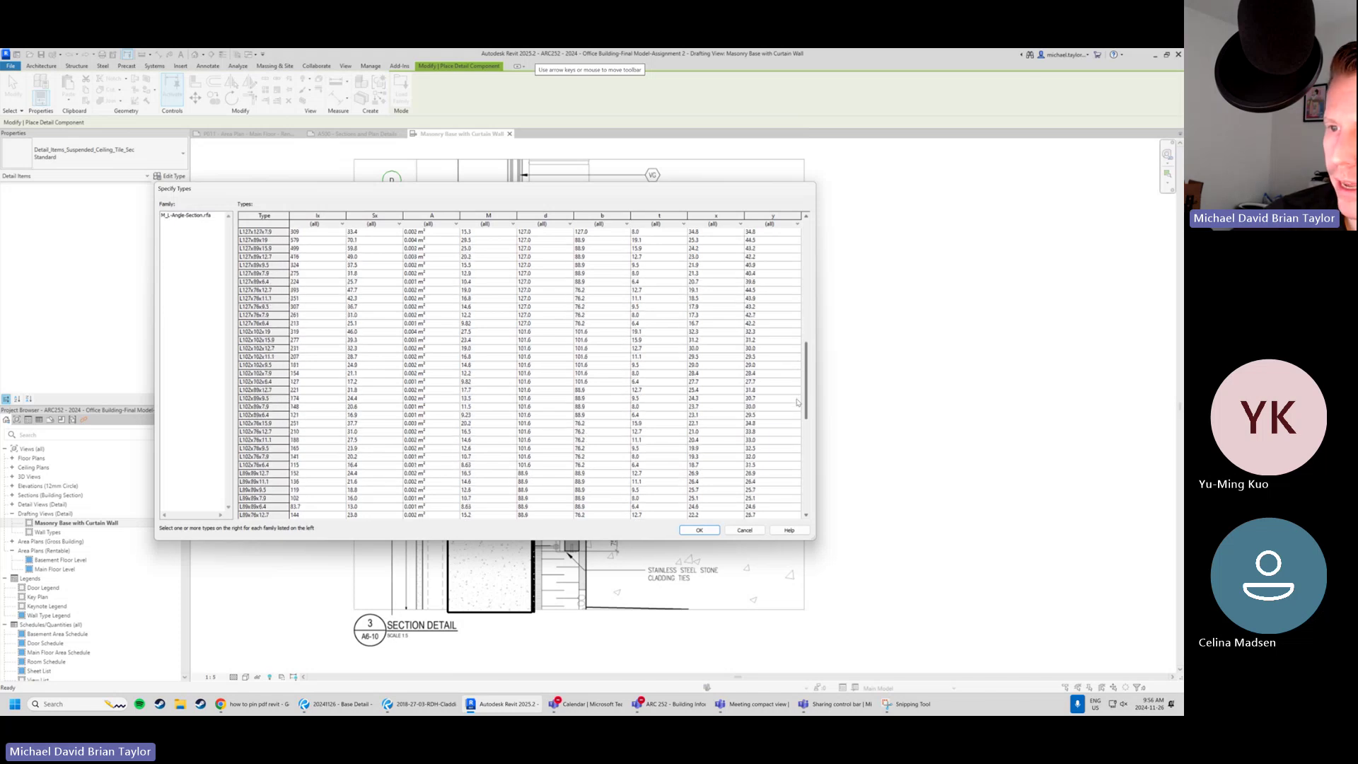
pyautogui.click(269, 399)
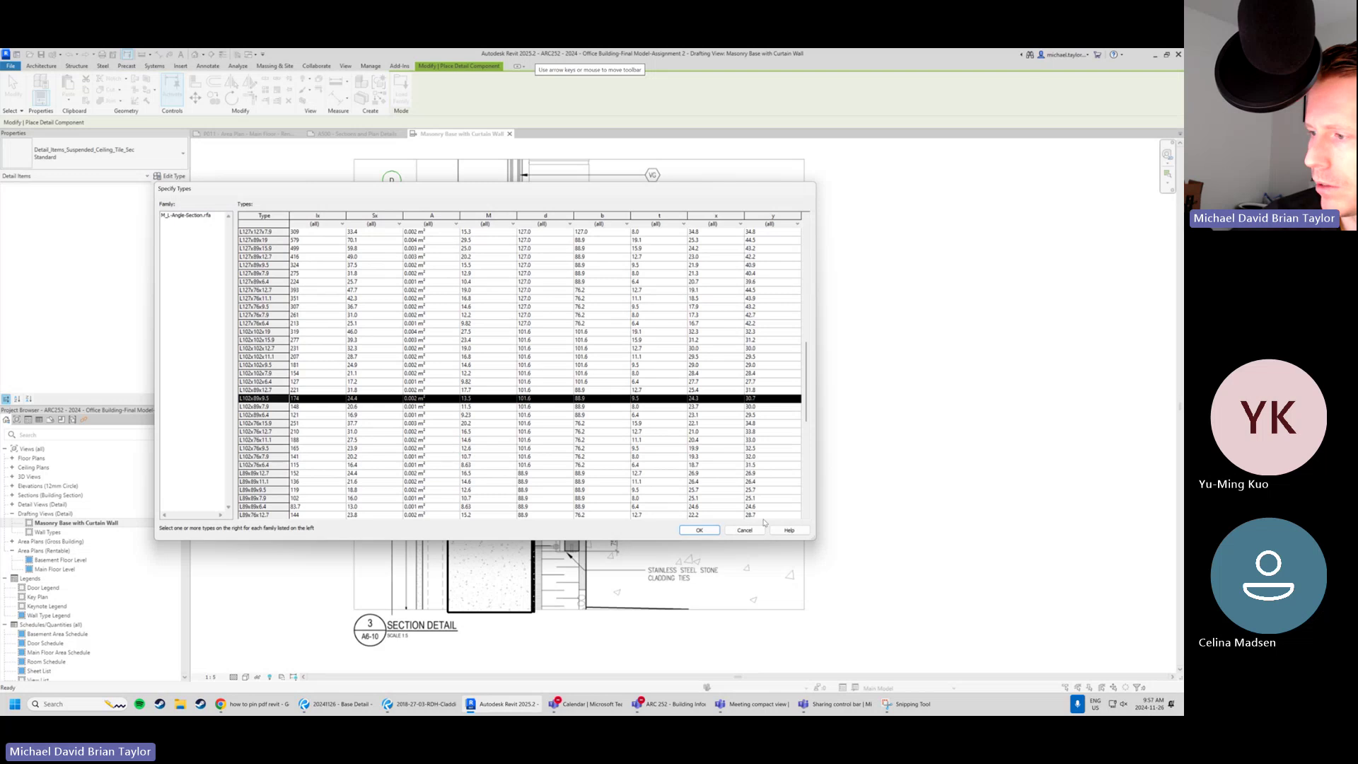
pyautogui.click(698, 531)
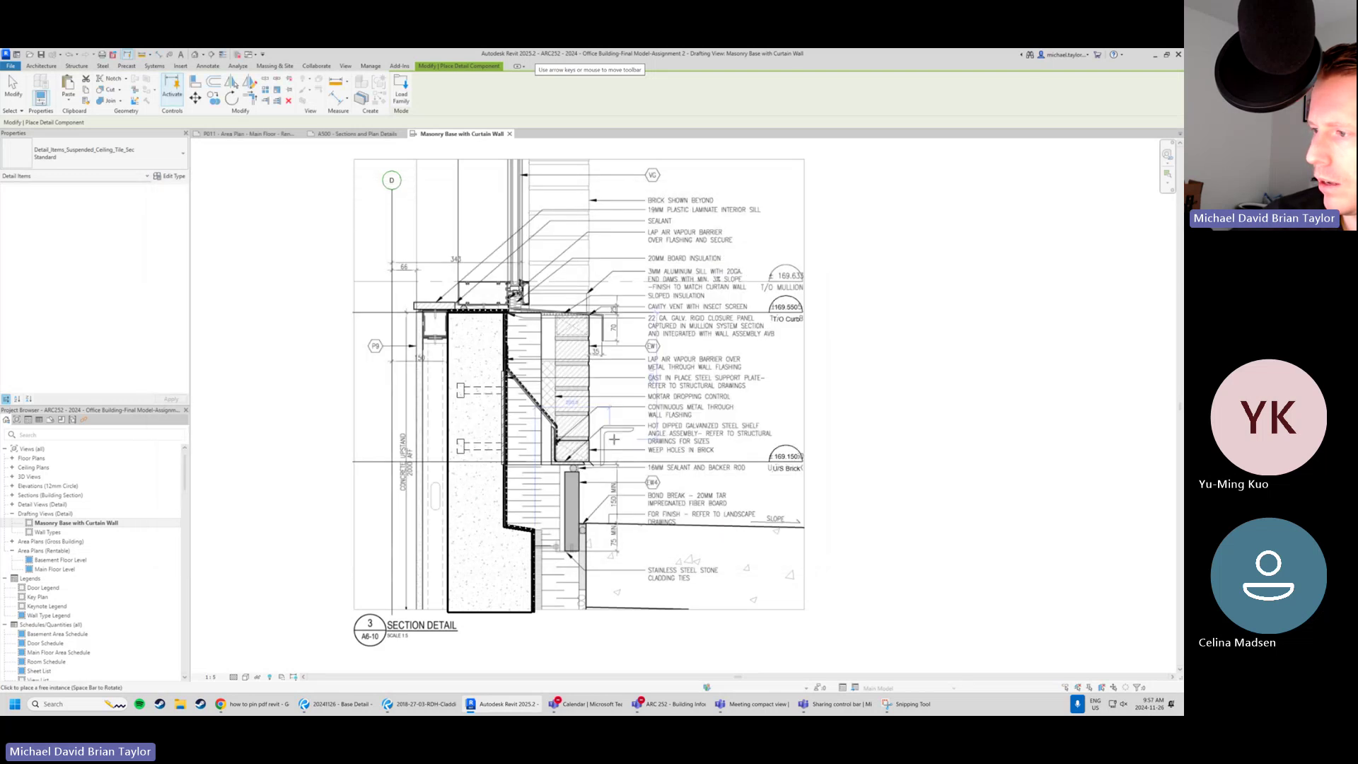
# Place an M_L-Angle-Section L102x89x9.5 detail component at the steel shelf angle below the brick, with its horizontal leg along the underside.
pyautogui.scroll(5, 582, 454)
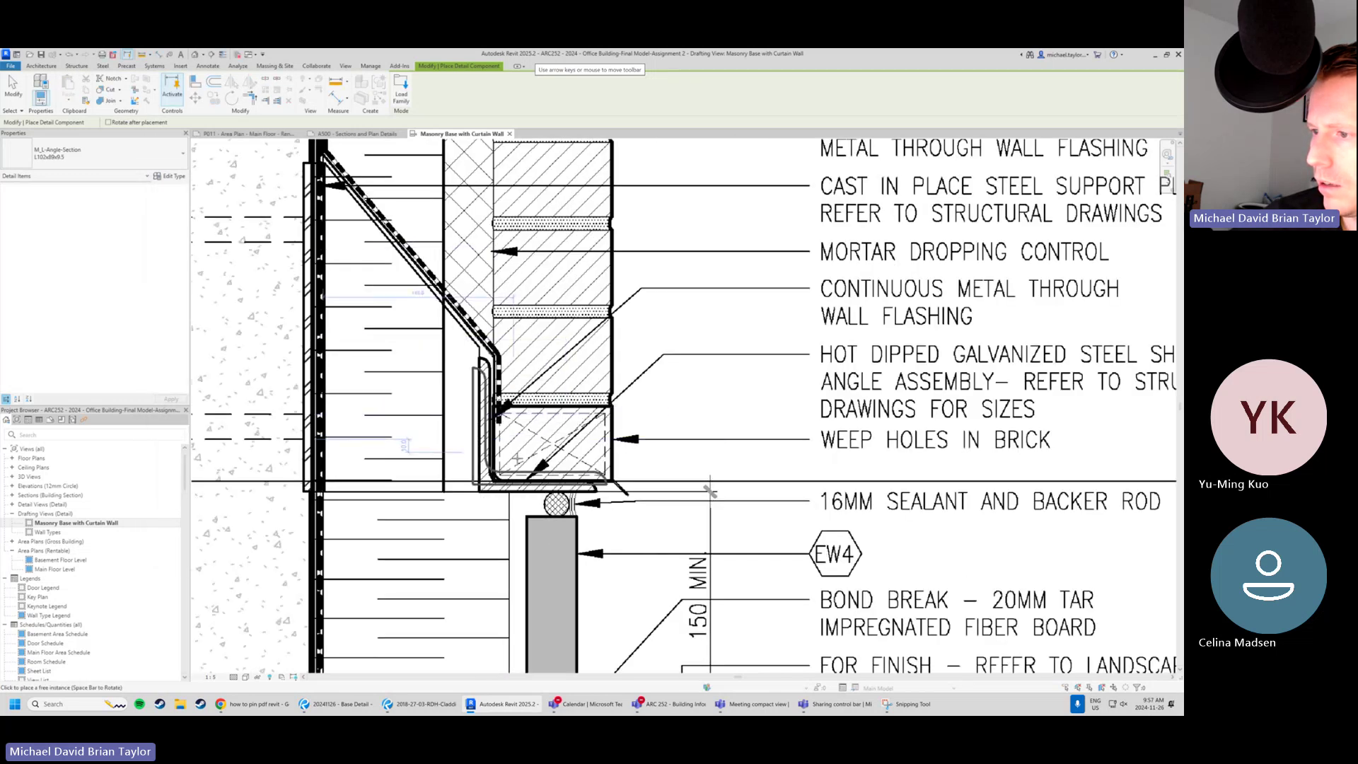
pyautogui.press('space')
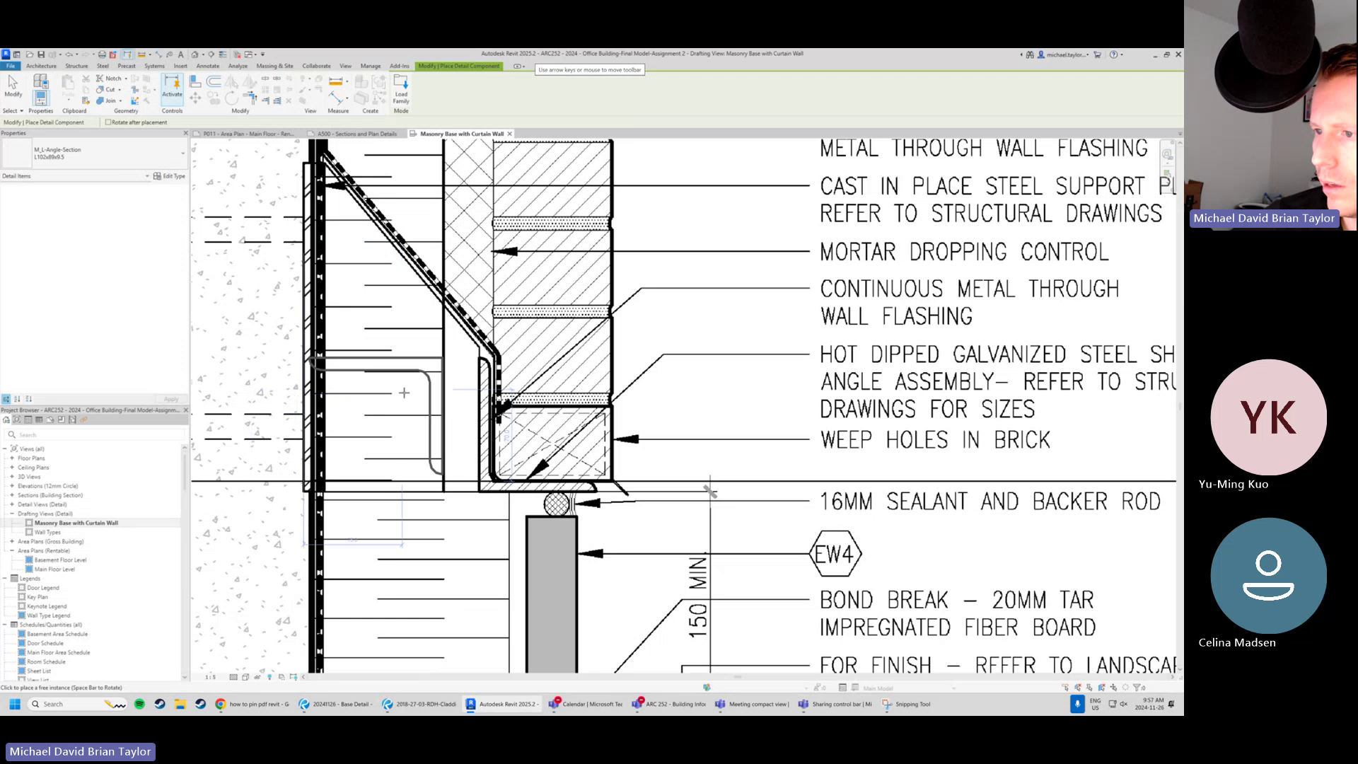
pyautogui.click(520, 460)
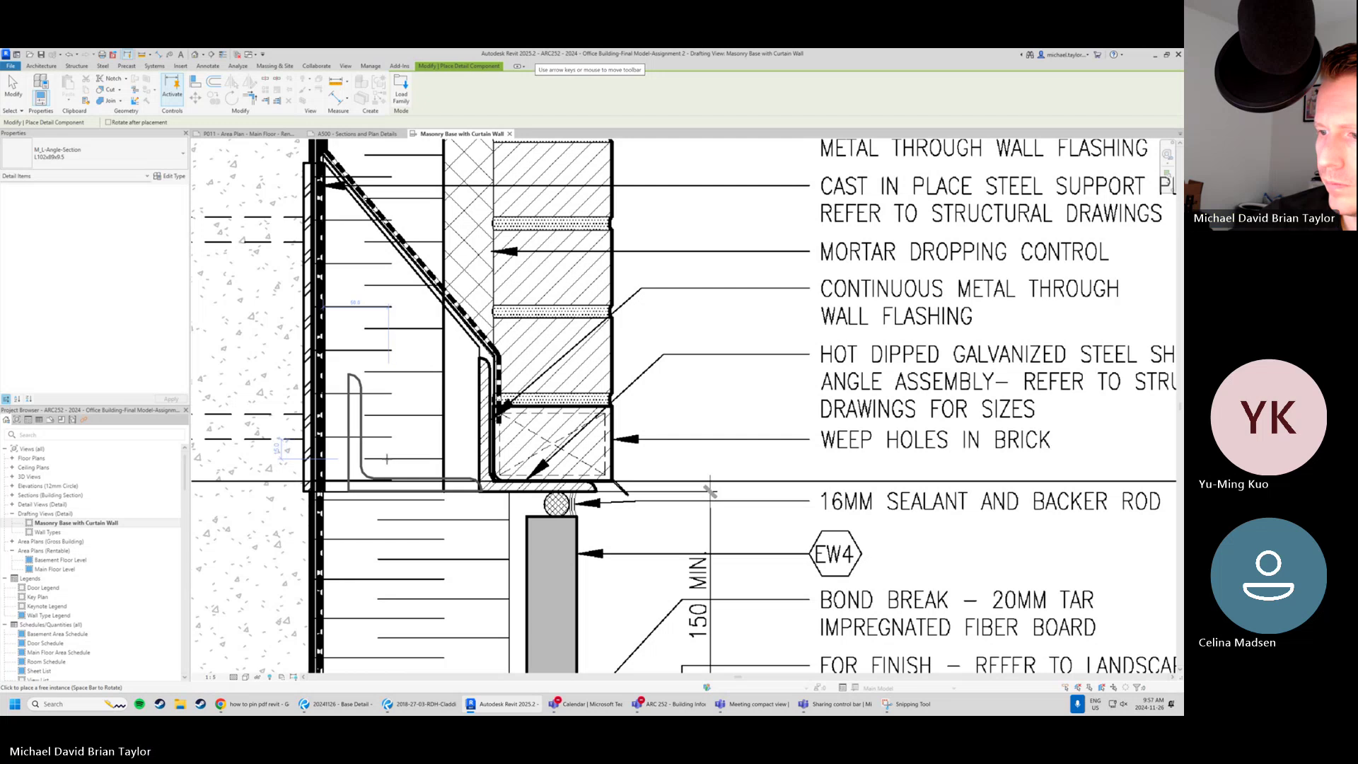
pyautogui.press('space')
pyautogui.press('space')
pyautogui.press('space')
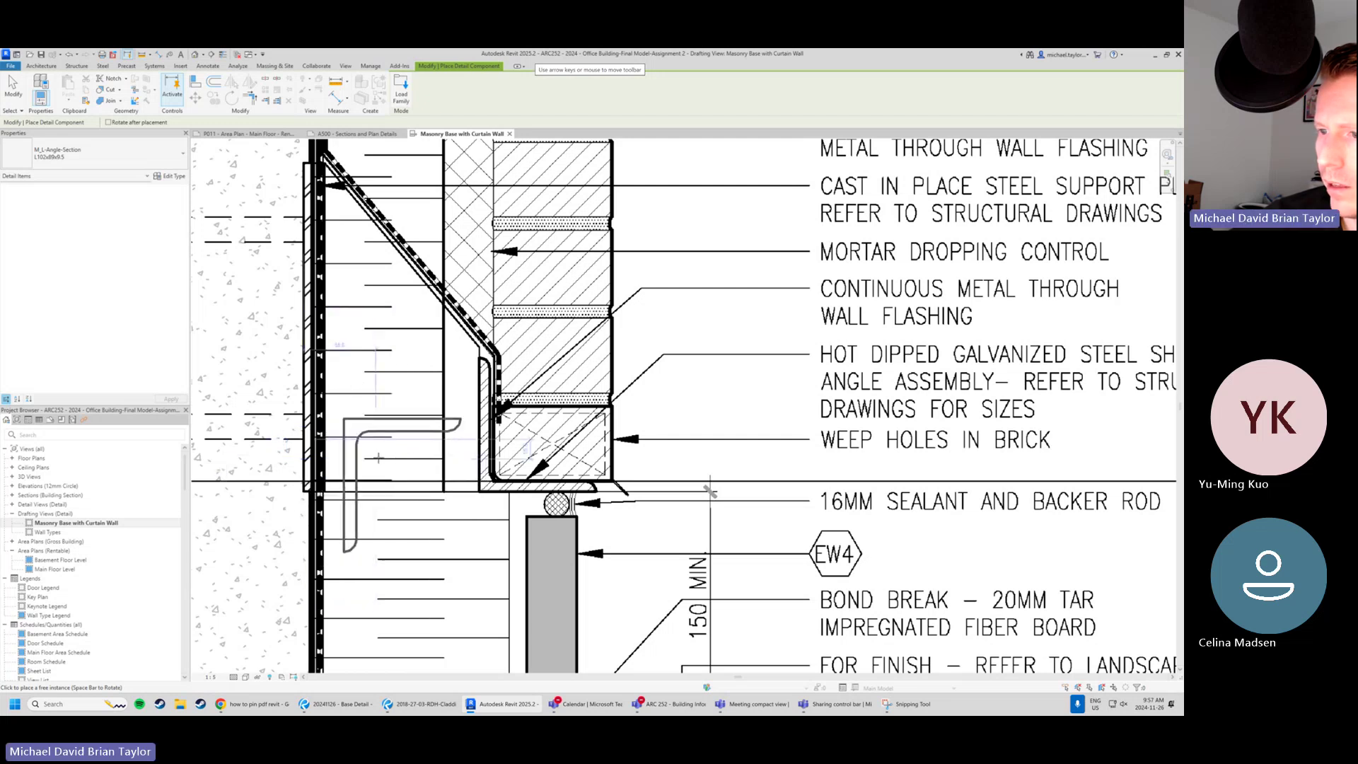
pyautogui.press('space')
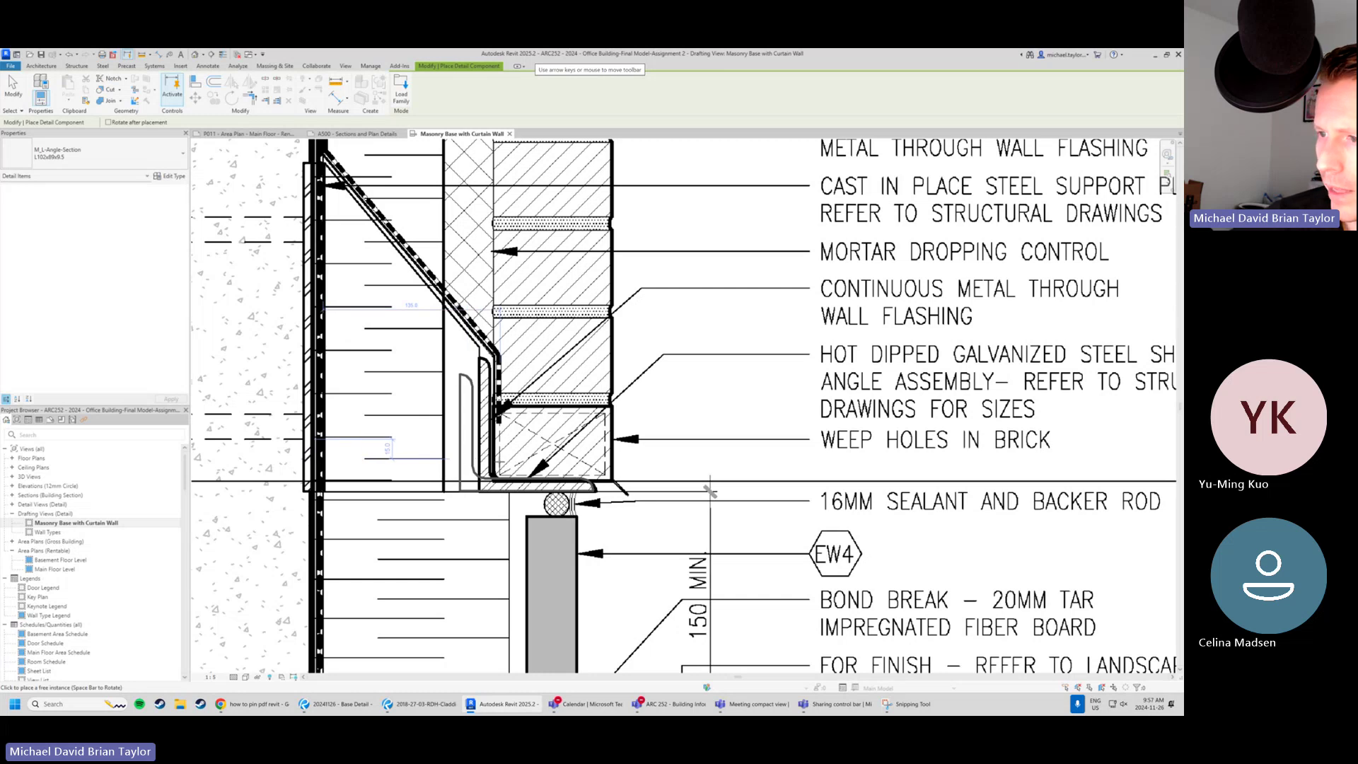
pyautogui.click(627, 495)
pyautogui.press('Escape')
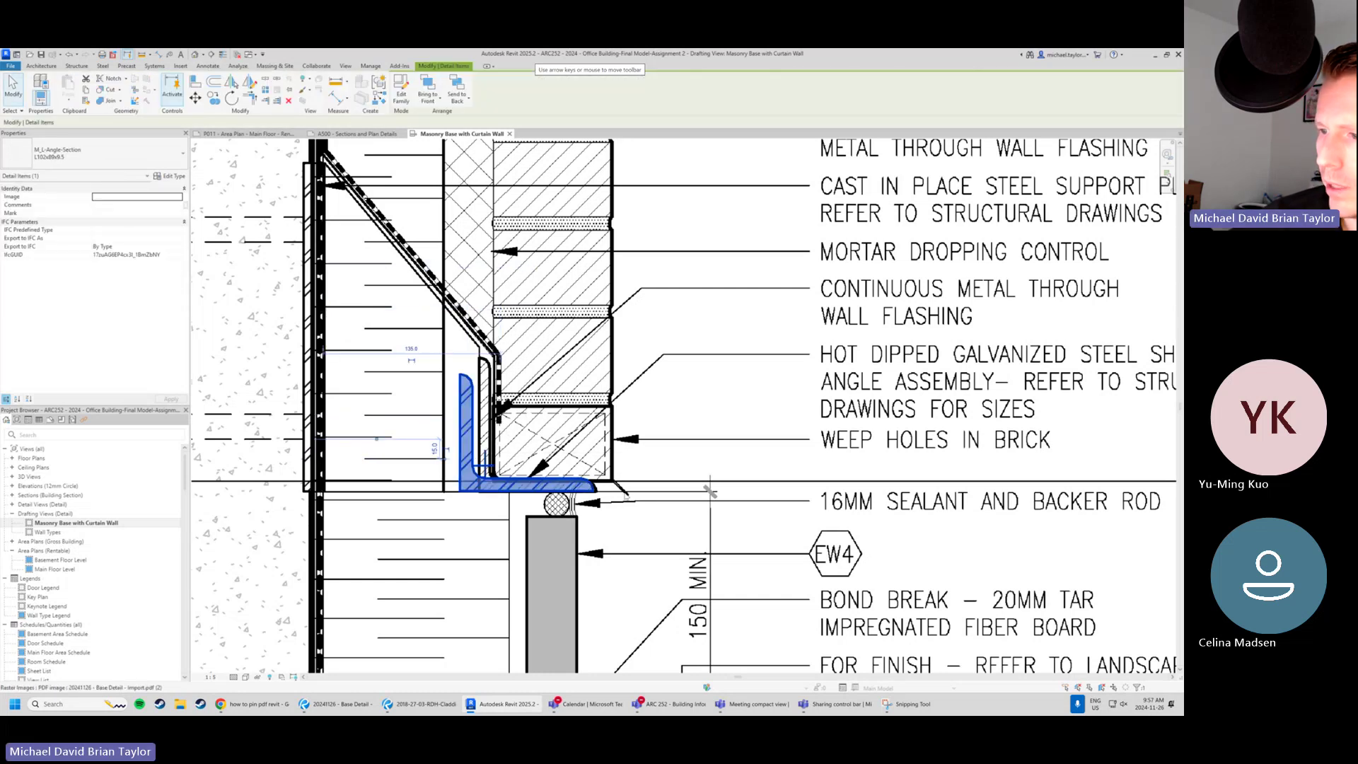
# Rotate the placed steel angle and mirror it about its vertical leg's outer face without keeping a copy, so its horizontal leg points toward the brick.
pyautogui.press('space')
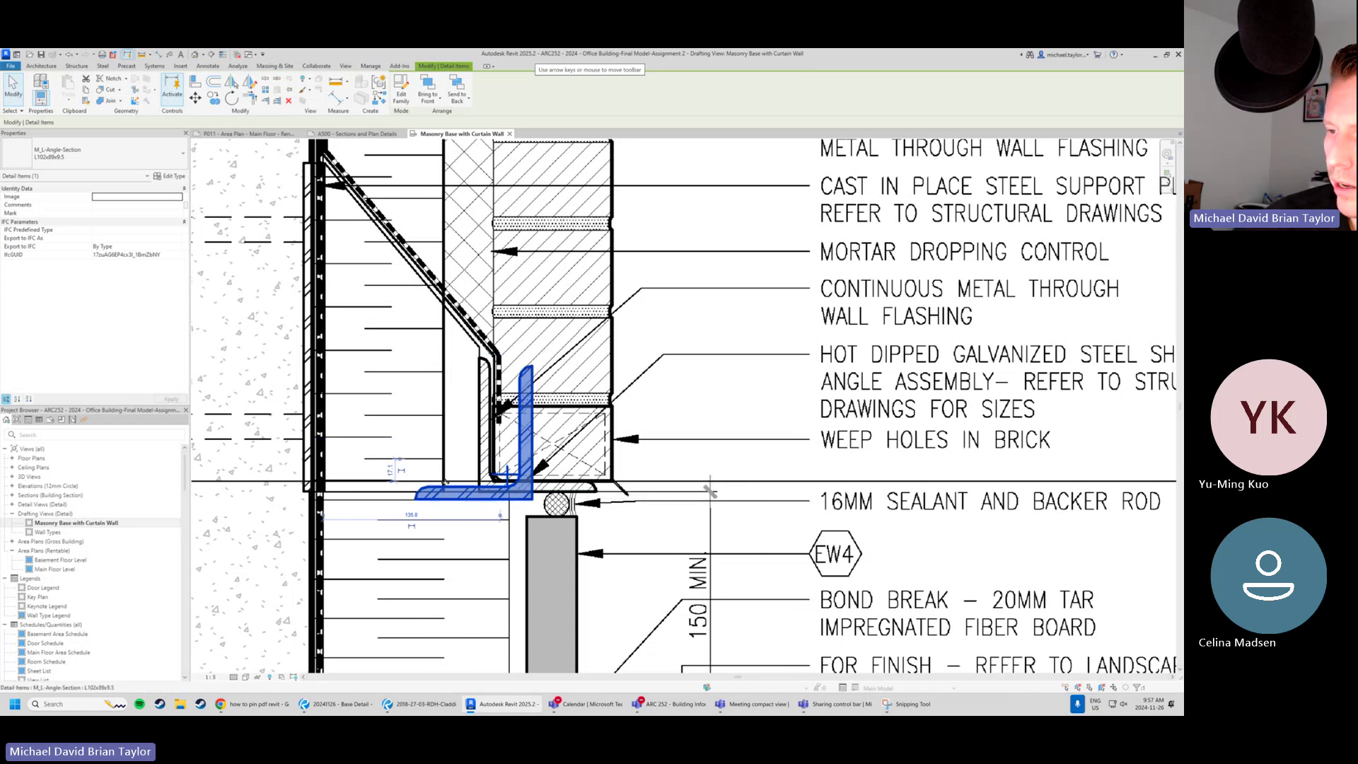
pyautogui.click(636, 546)
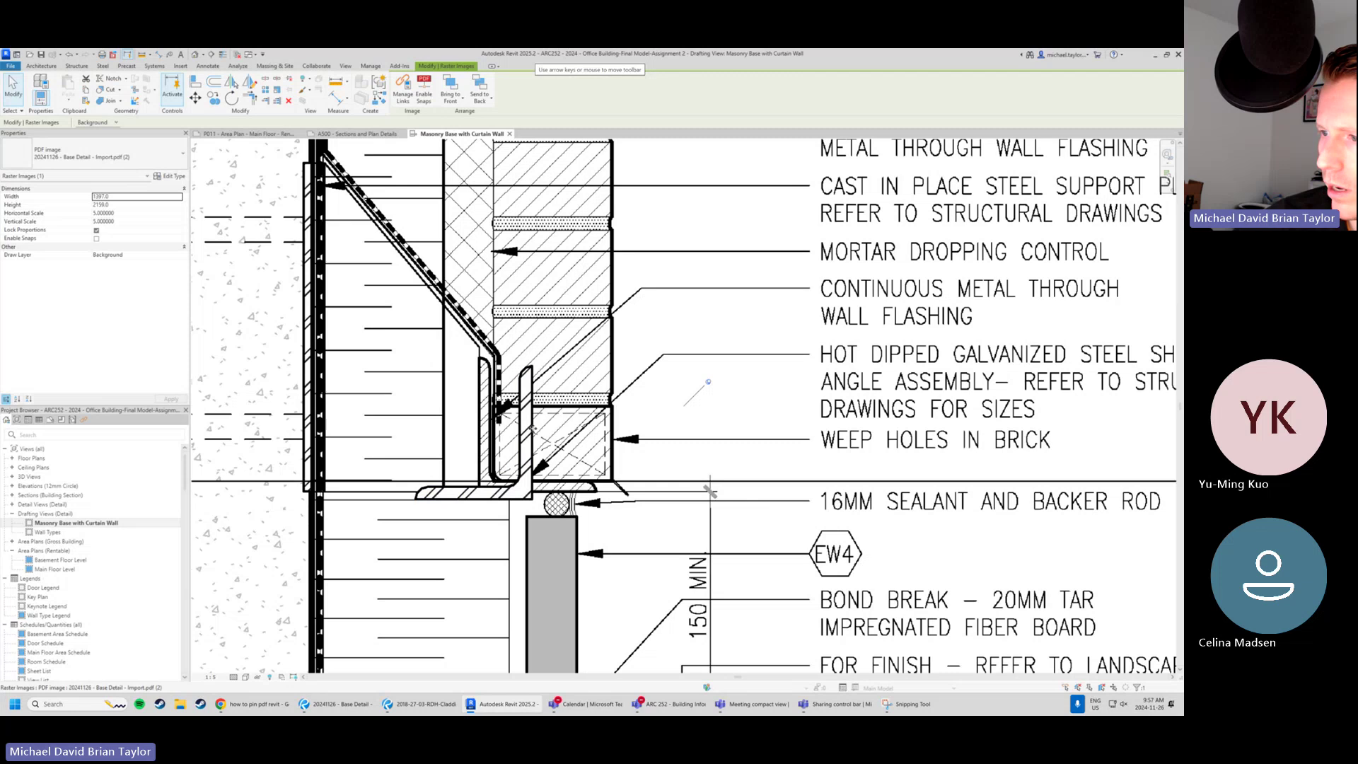
pyautogui.moveTo(532, 404); pyautogui.dragTo(461, 387)
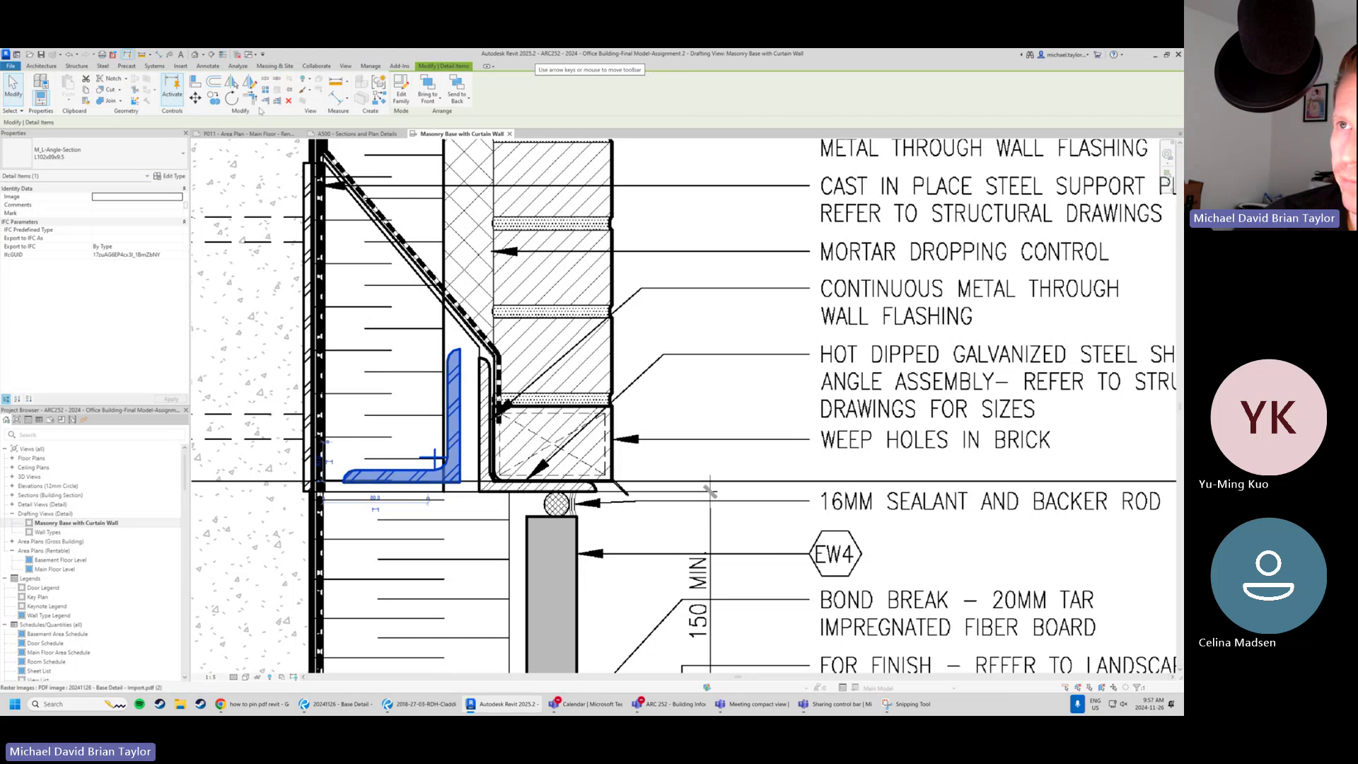
pyautogui.click(231, 82)
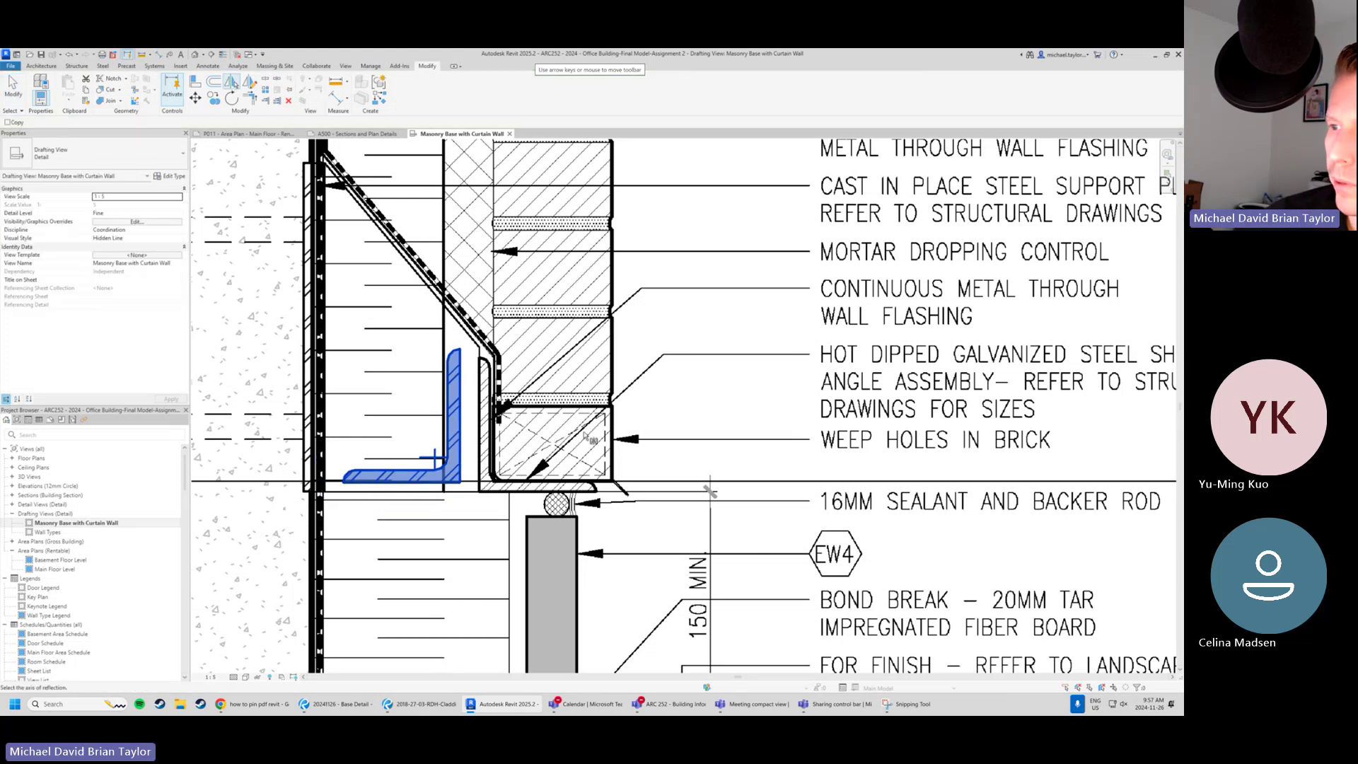
pyautogui.click(467, 416)
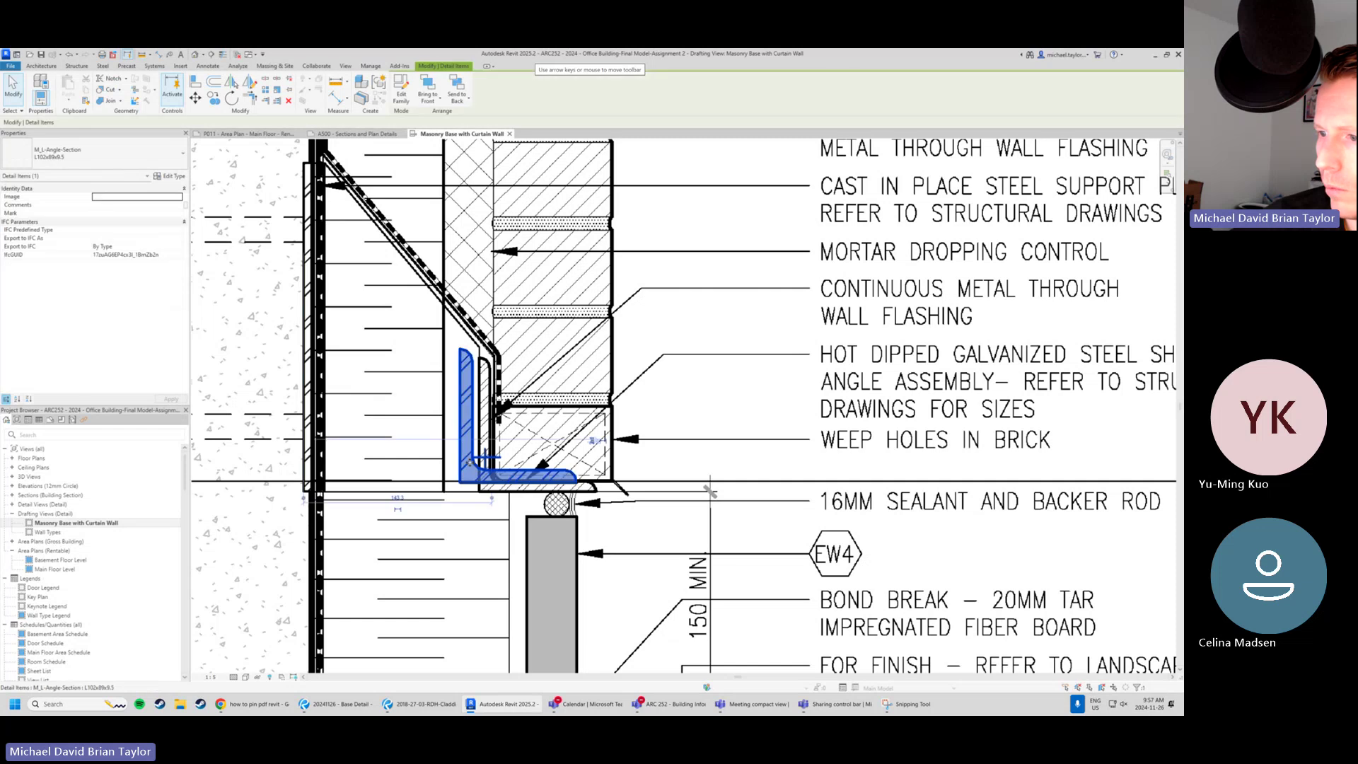
# Move the mirrored steel angle by its outer corner onto the shelf angle outline in the underlying PDF detail.
pyautogui.scroll(5, 469, 462)
pyautogui.moveTo(457, 482); pyautogui.dragTo(507, 506)
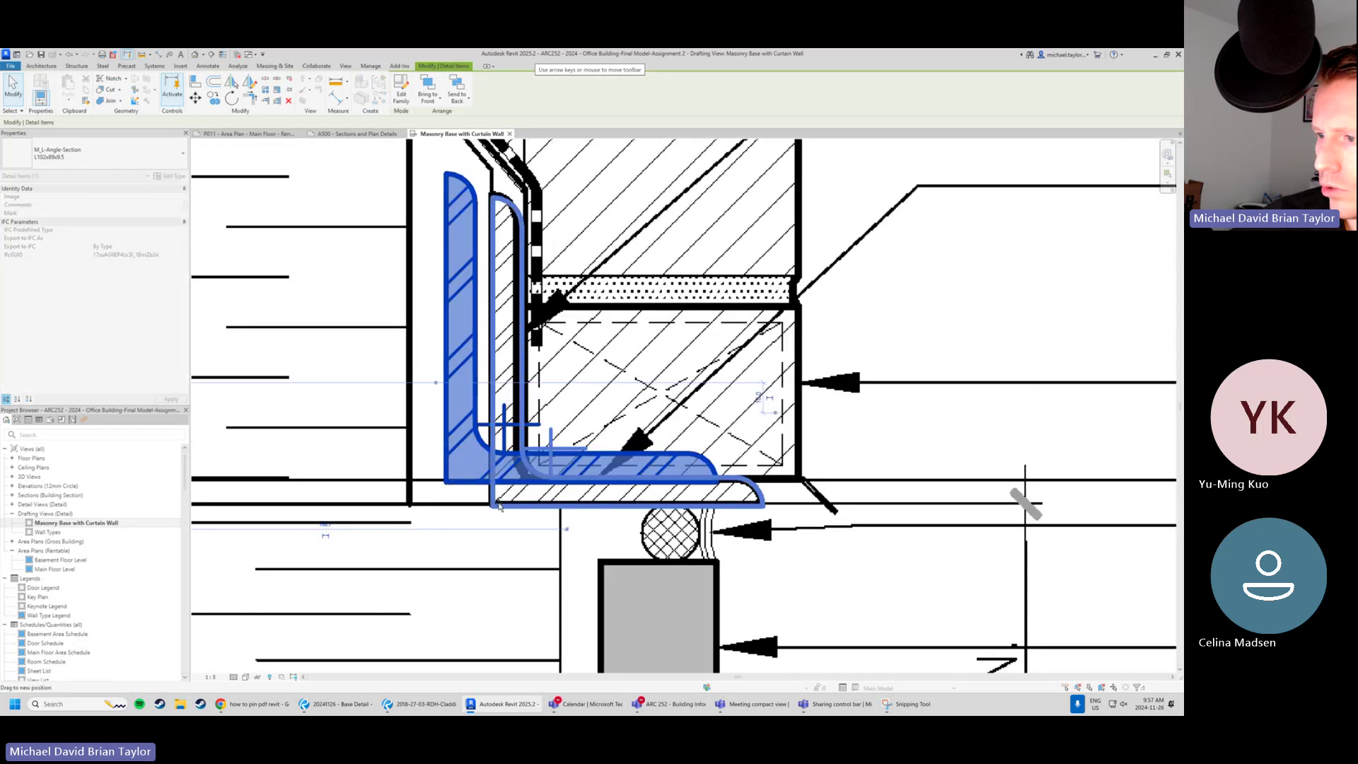
pyautogui.click(418, 541)
pyautogui.scroll(-5, 461, 501)
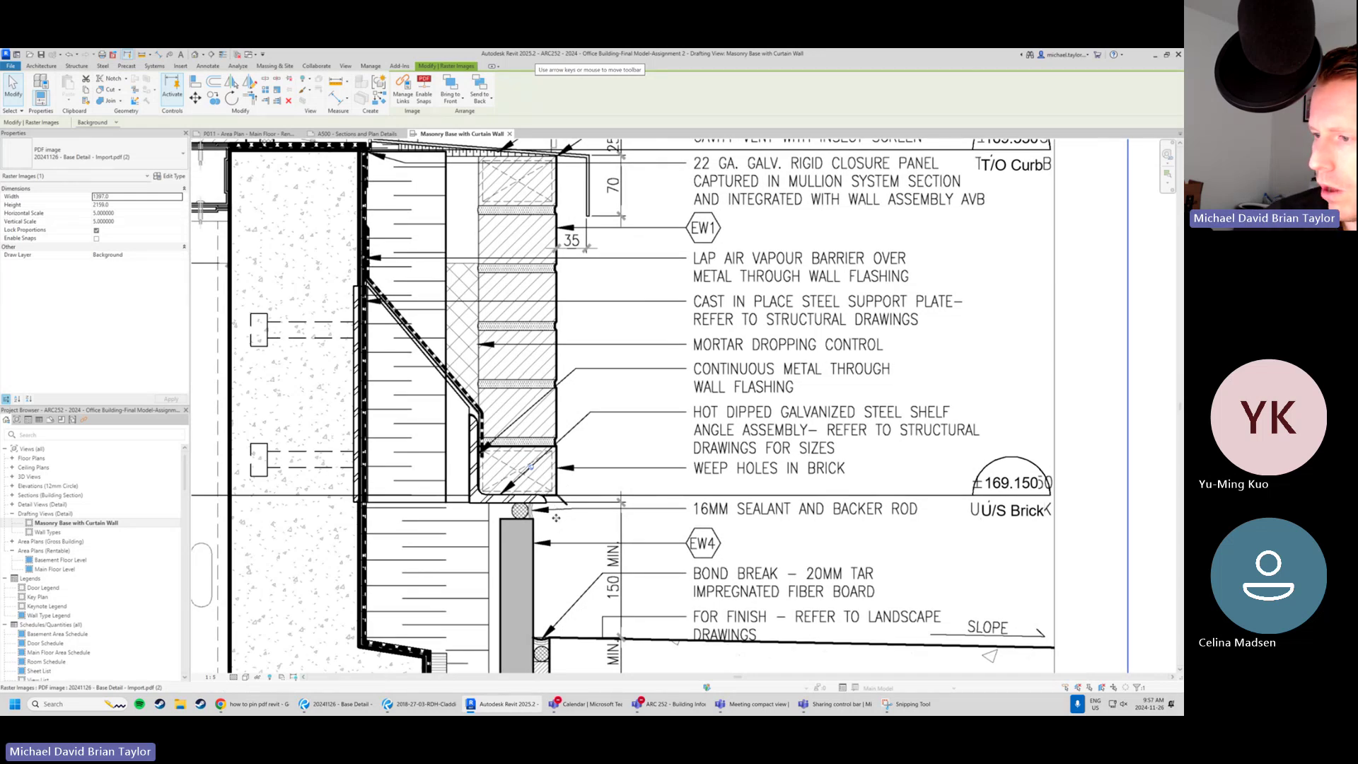
pyautogui.scroll(-2, 612, 441)
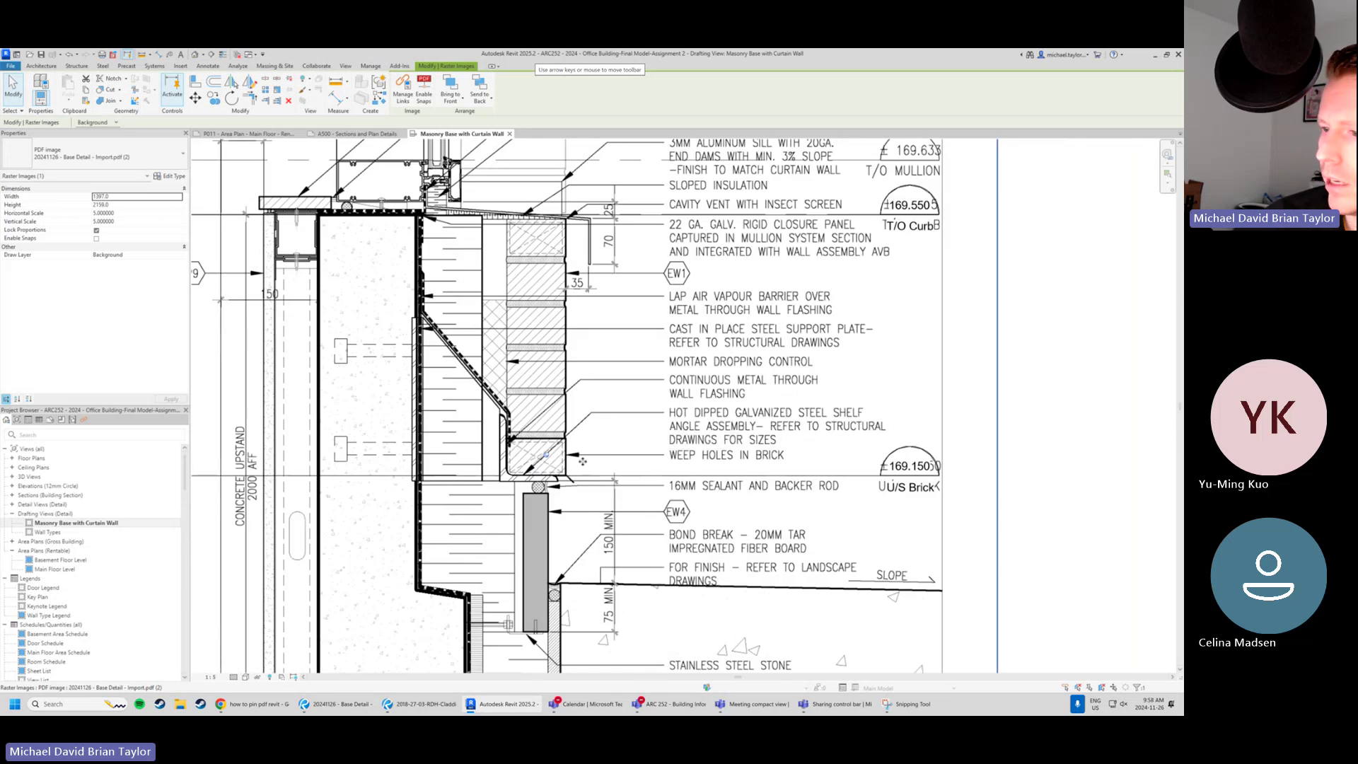
pyautogui.scroll(2, 515, 465)
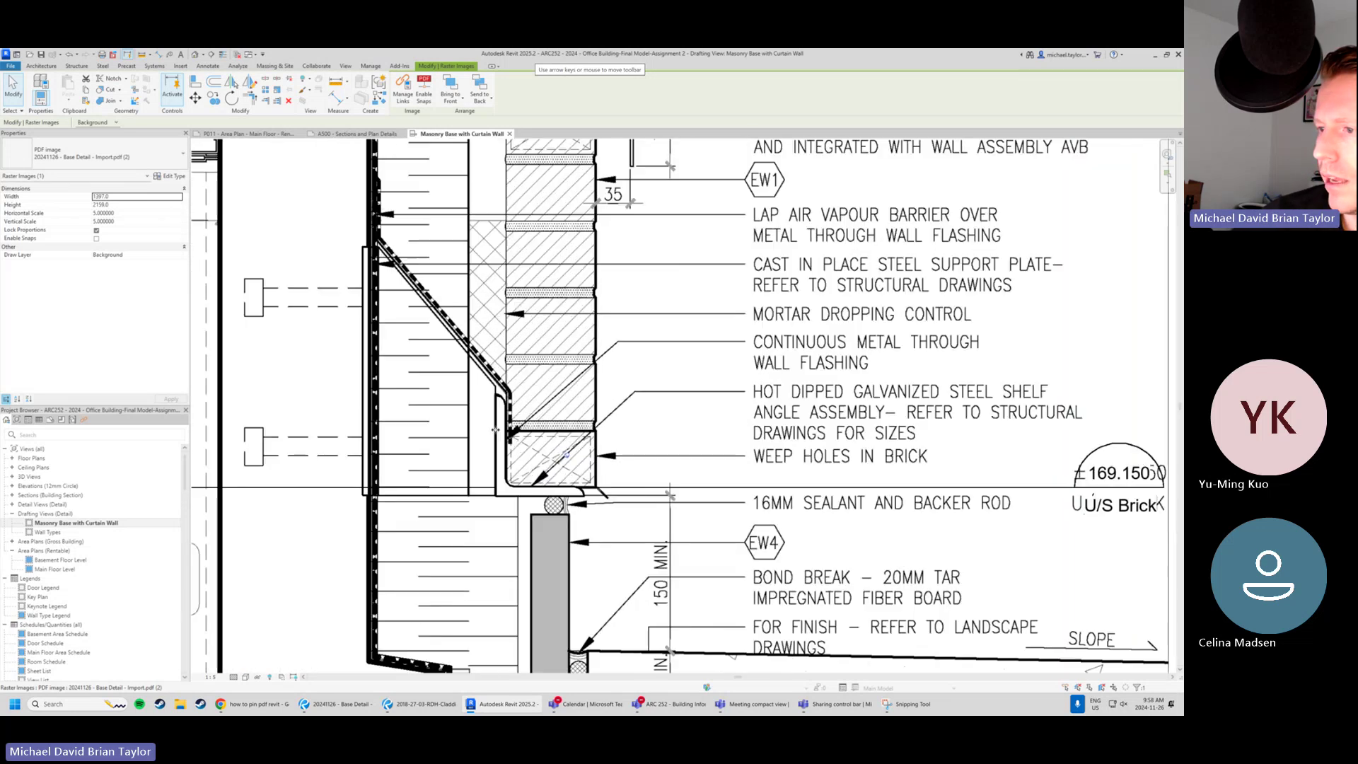
pyautogui.scroll(-2, 493, 427)
pyautogui.moveTo(539, 329); pyautogui.dragTo(529, 346, button='middle')
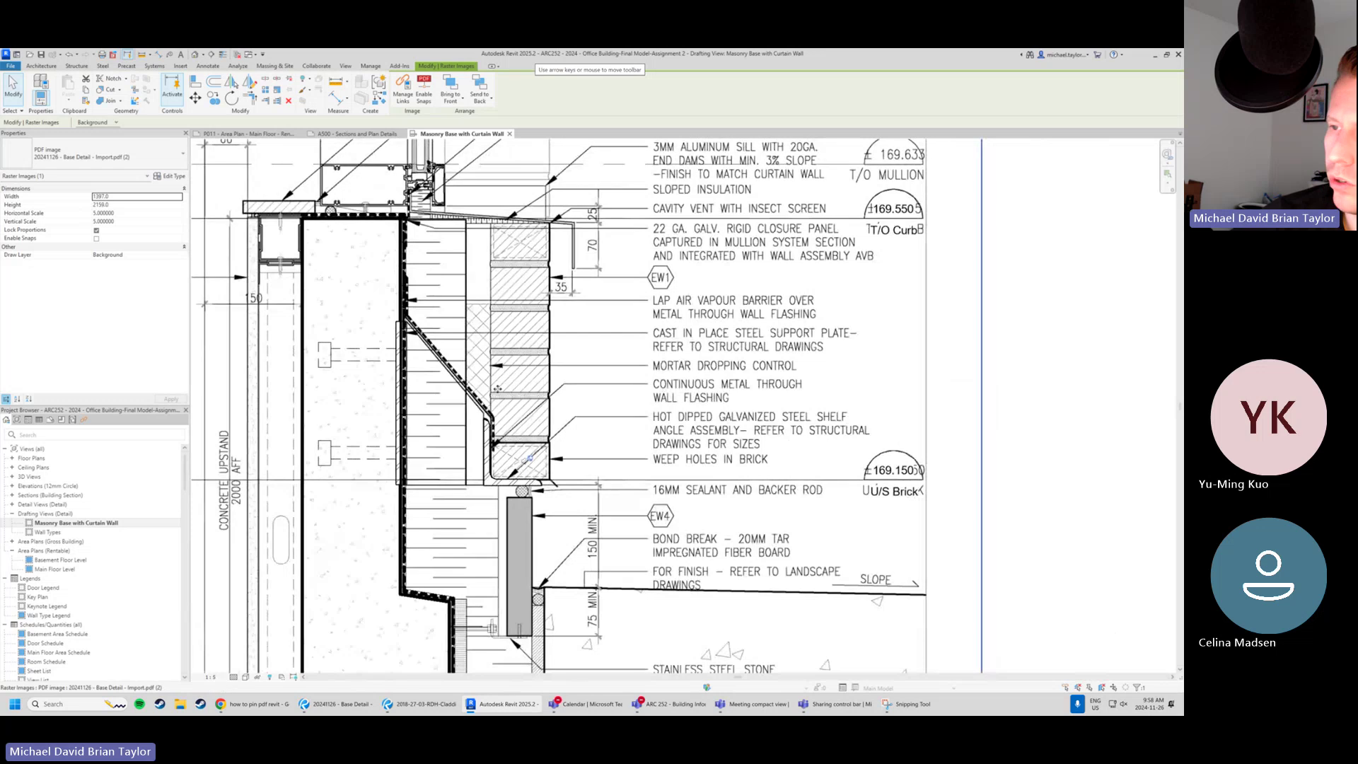
pyautogui.scroll(1, 449, 451)
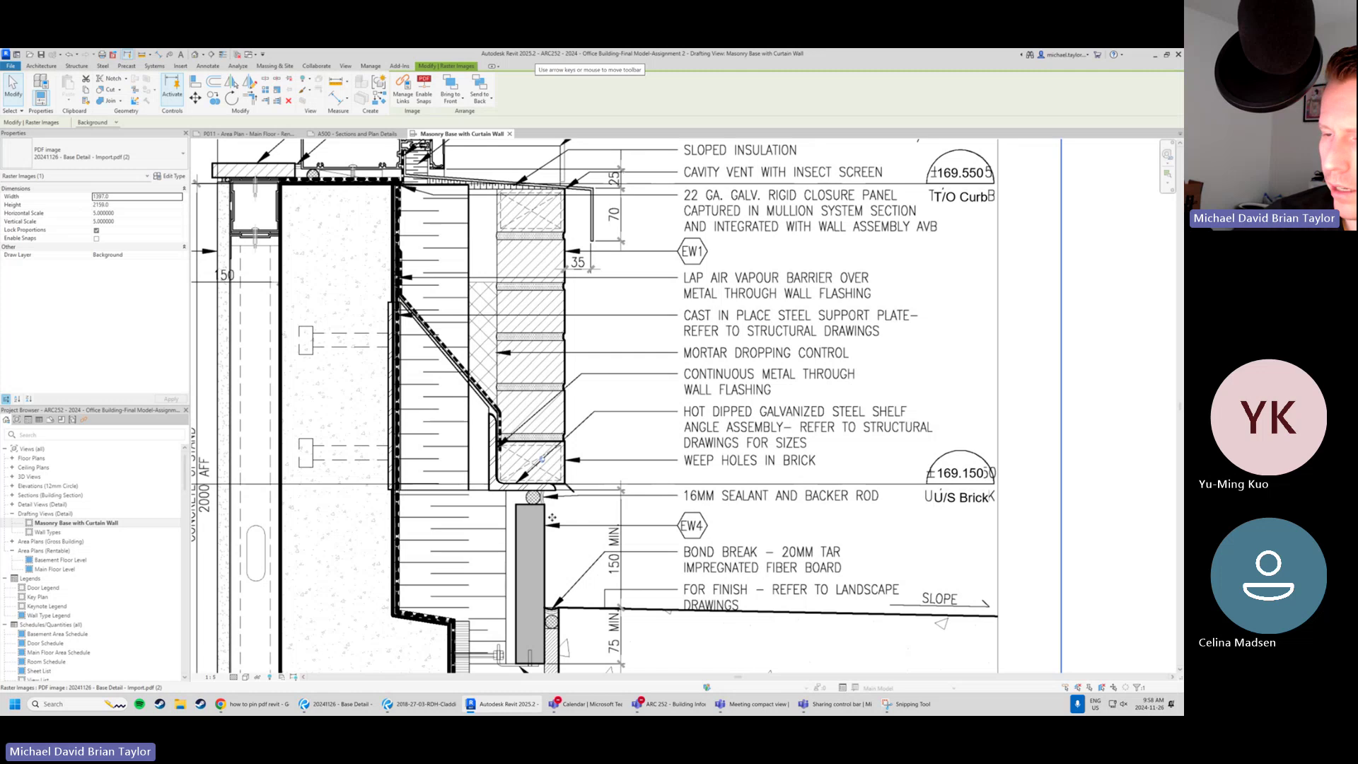
pyautogui.scroll(2, 425, 442)
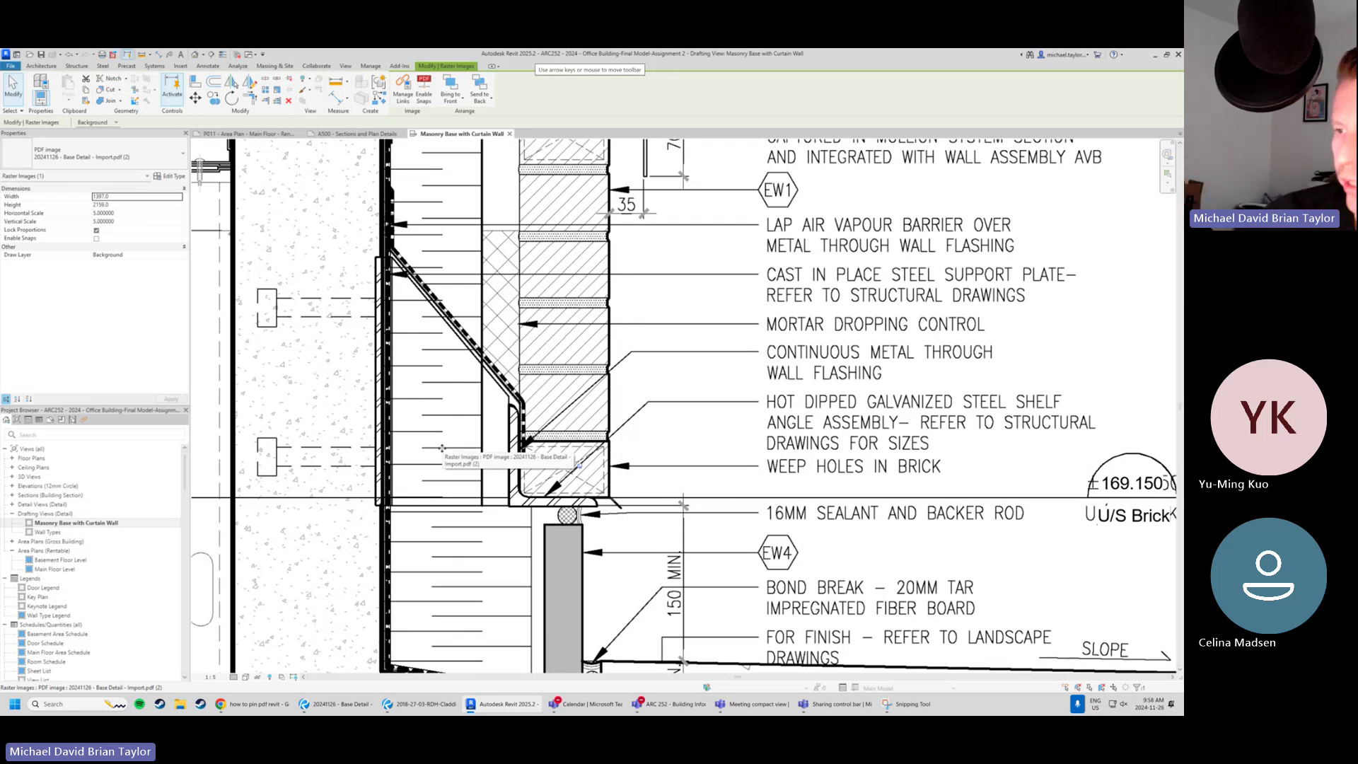
pyautogui.scroll(2, 387, 270)
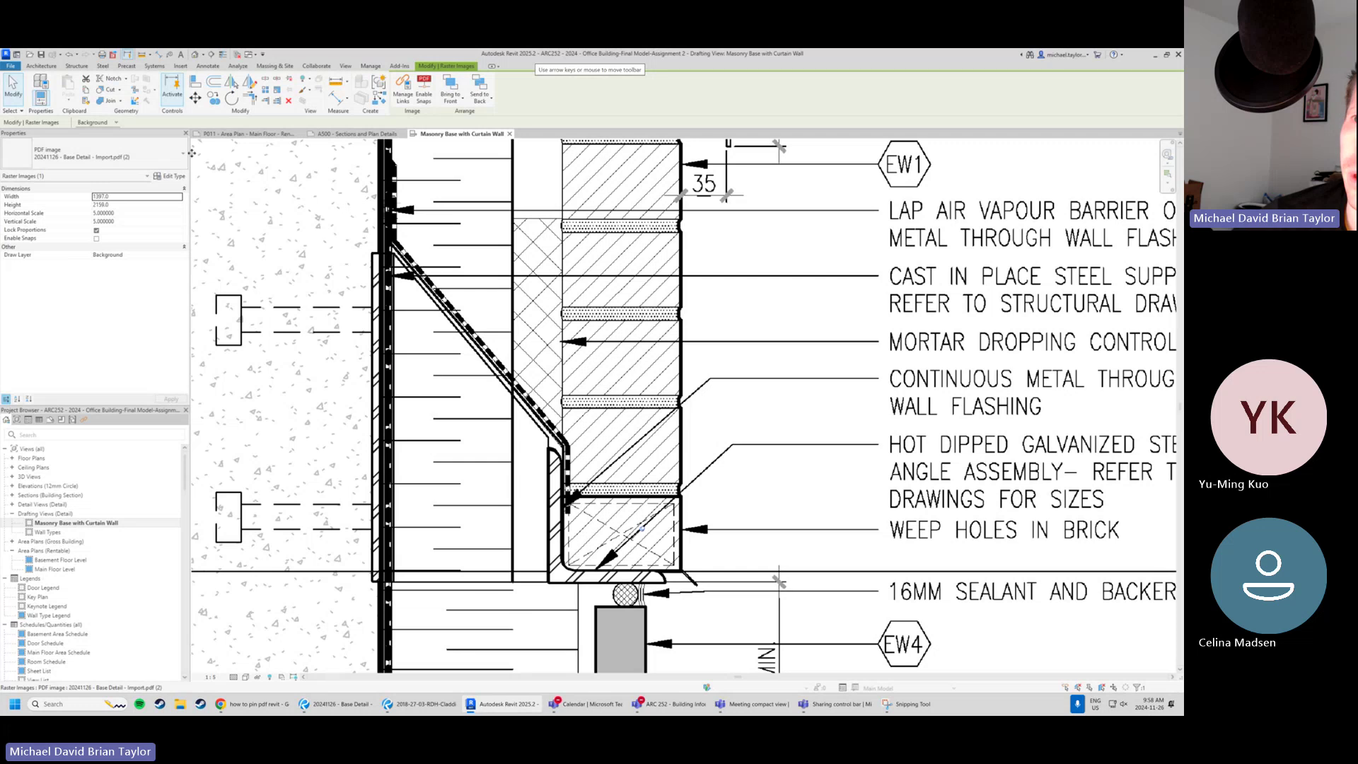
# Start a filled region of type Transparent_White with Medium Lines as the boundary line style.
pyautogui.click(210, 66)
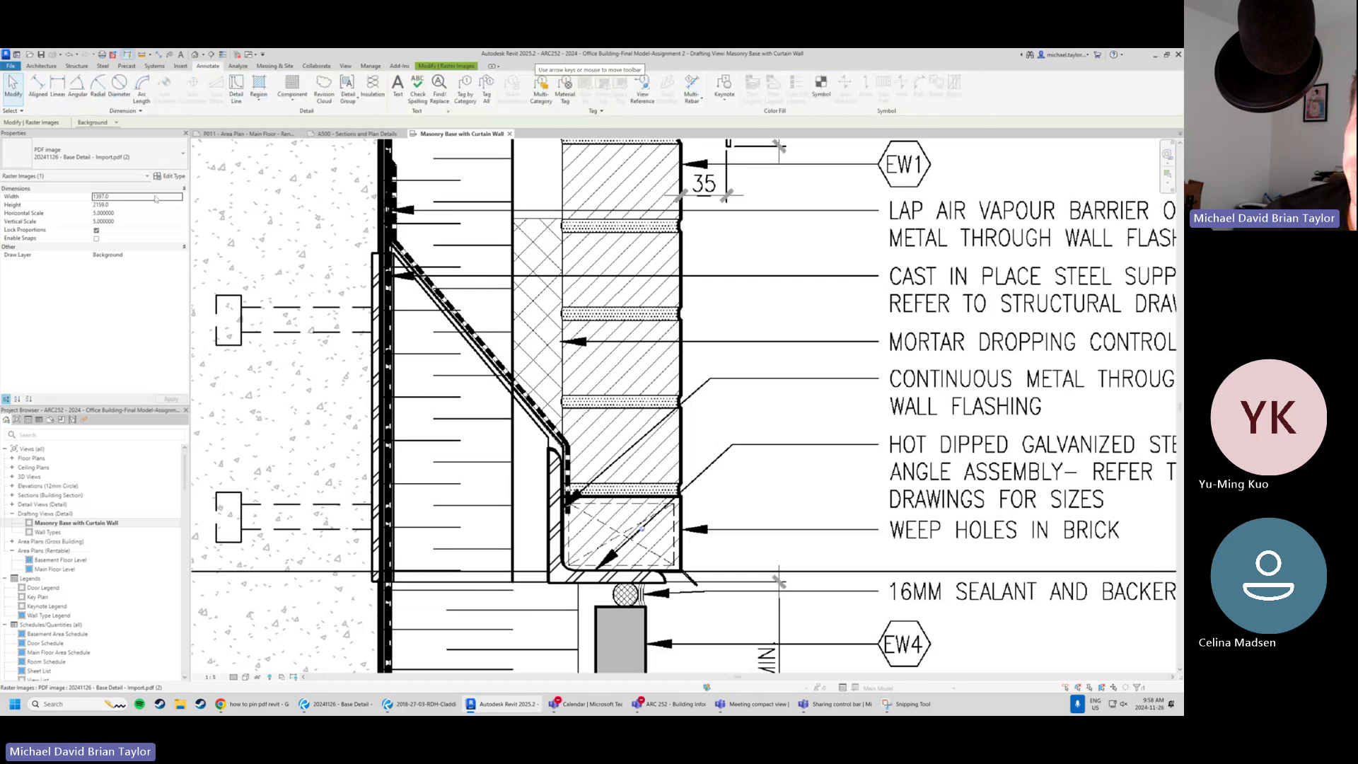
pyautogui.click(263, 103)
pyautogui.click(240, 116)
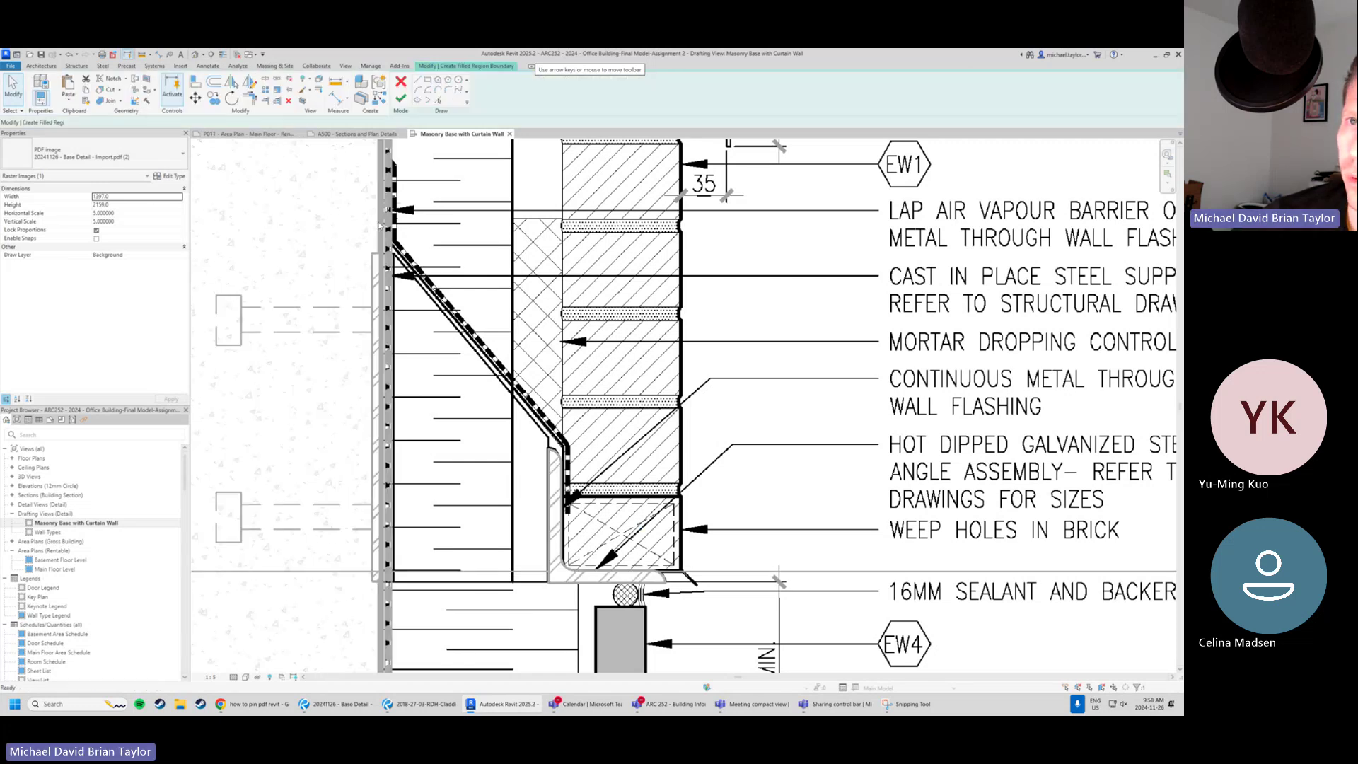
pyautogui.click(142, 155)
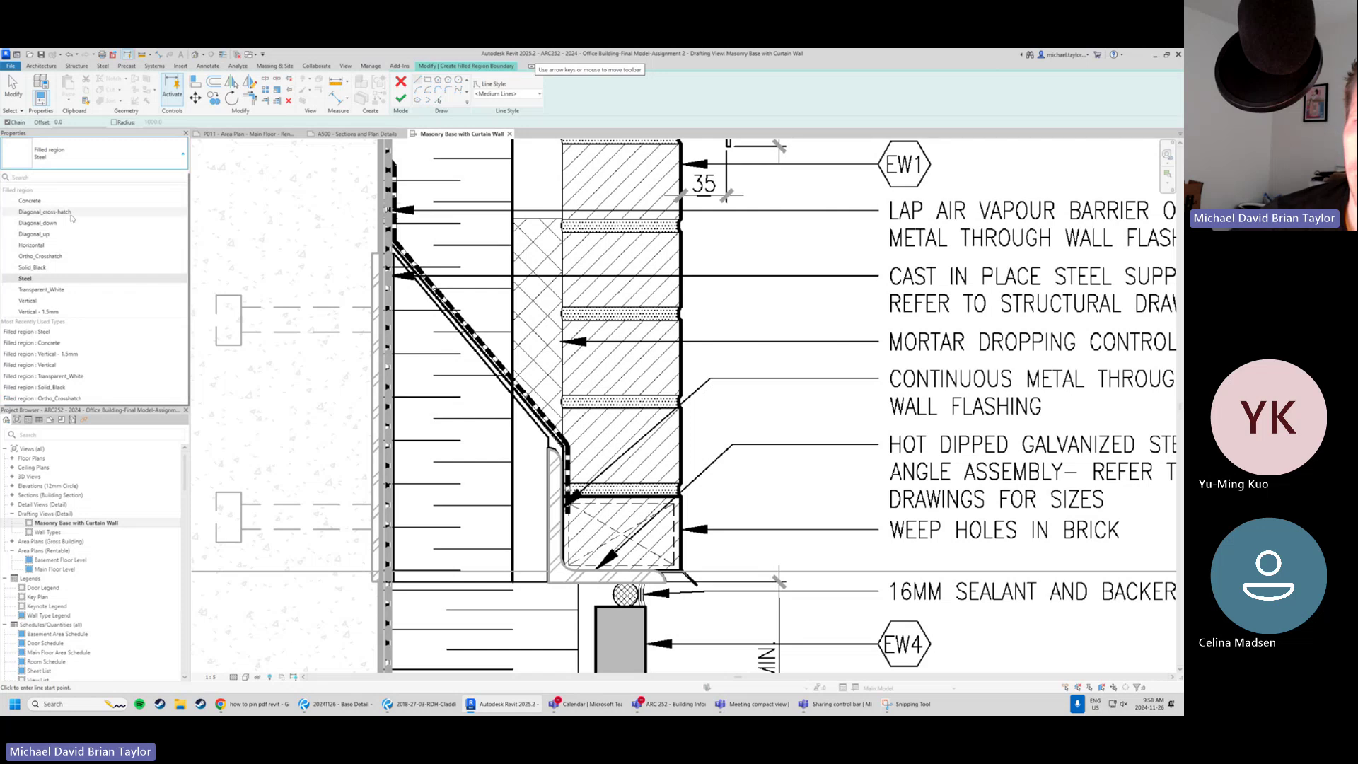
pyautogui.click(58, 290)
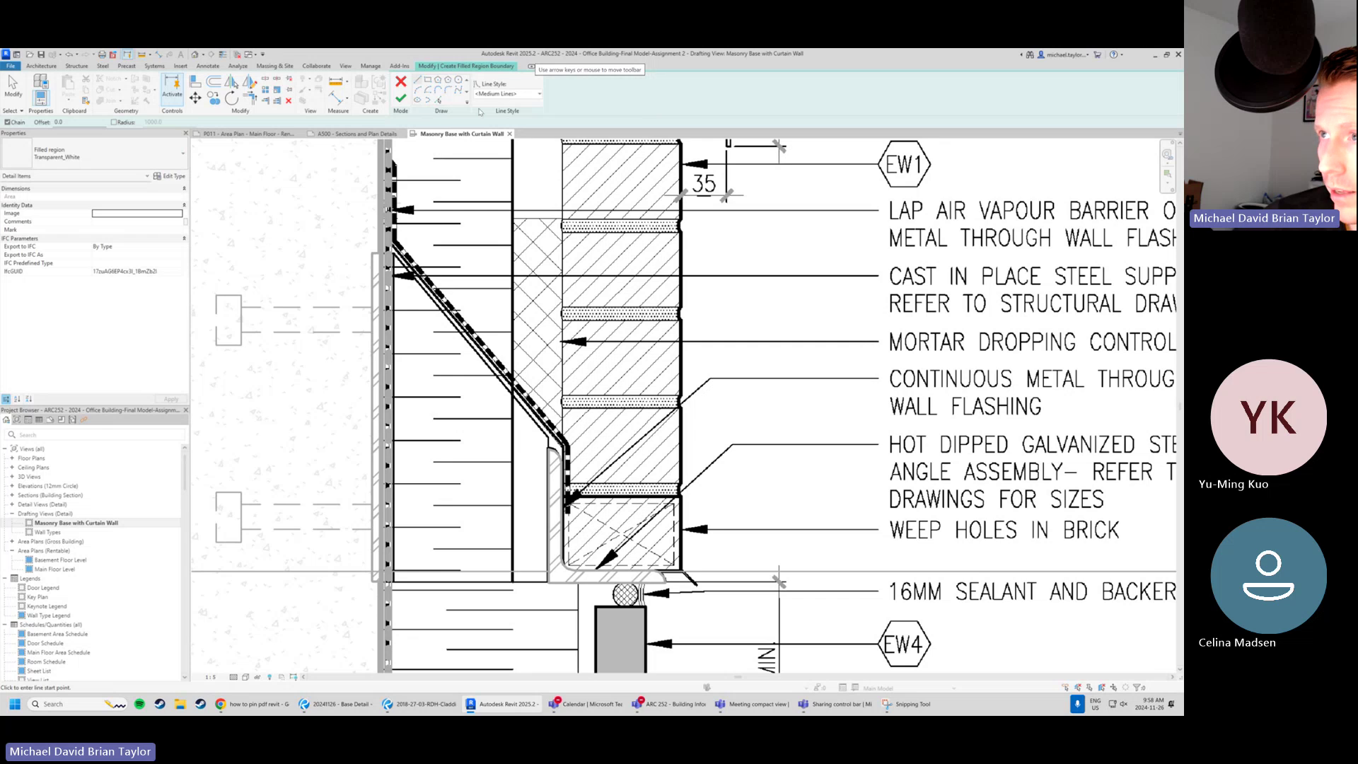
pyautogui.click(522, 94)
pyautogui.click(525, 171)
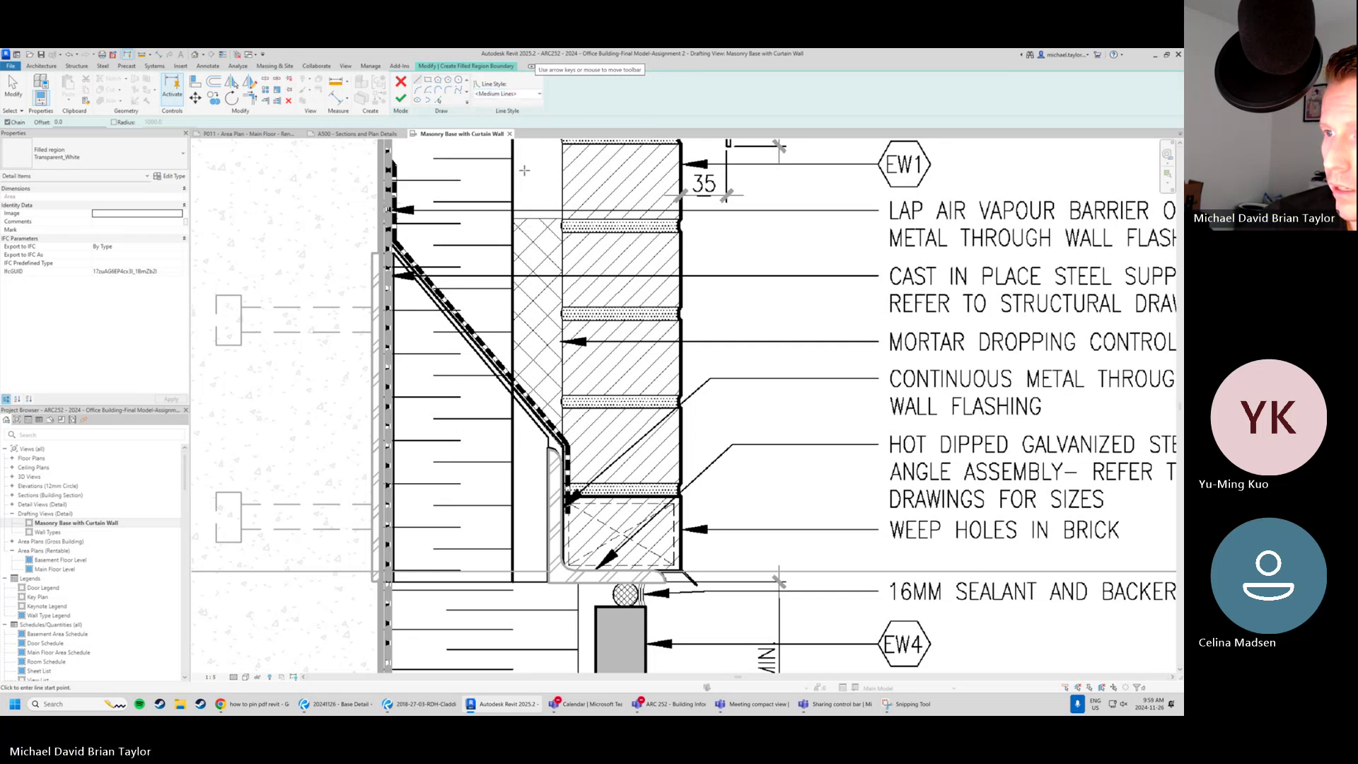
# Sketch the region's sloped boundary edge under the through-wall flashing, from the wall face down to just above the shelf angle.
pyautogui.scroll(1, 518, 476)
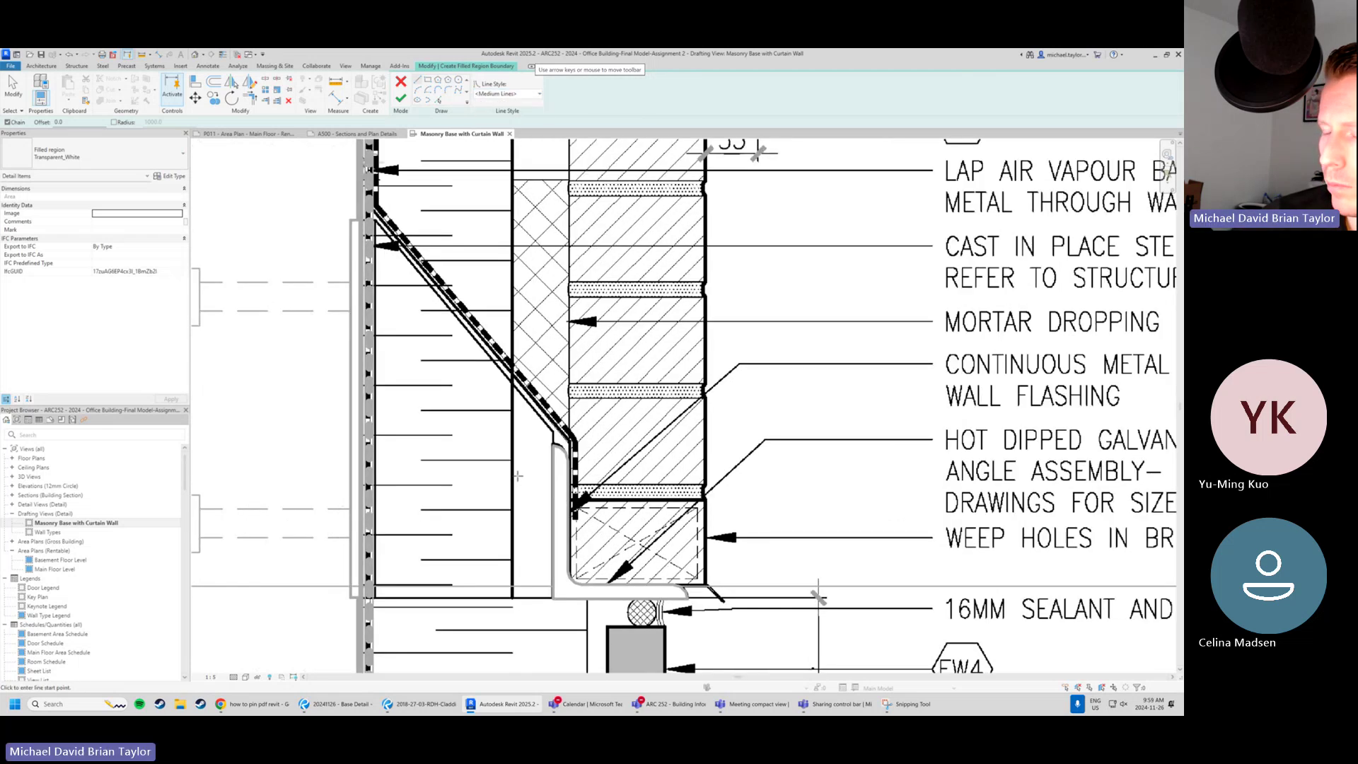
pyautogui.moveTo(518, 476); pyautogui.dragTo(507, 491, button='middle')
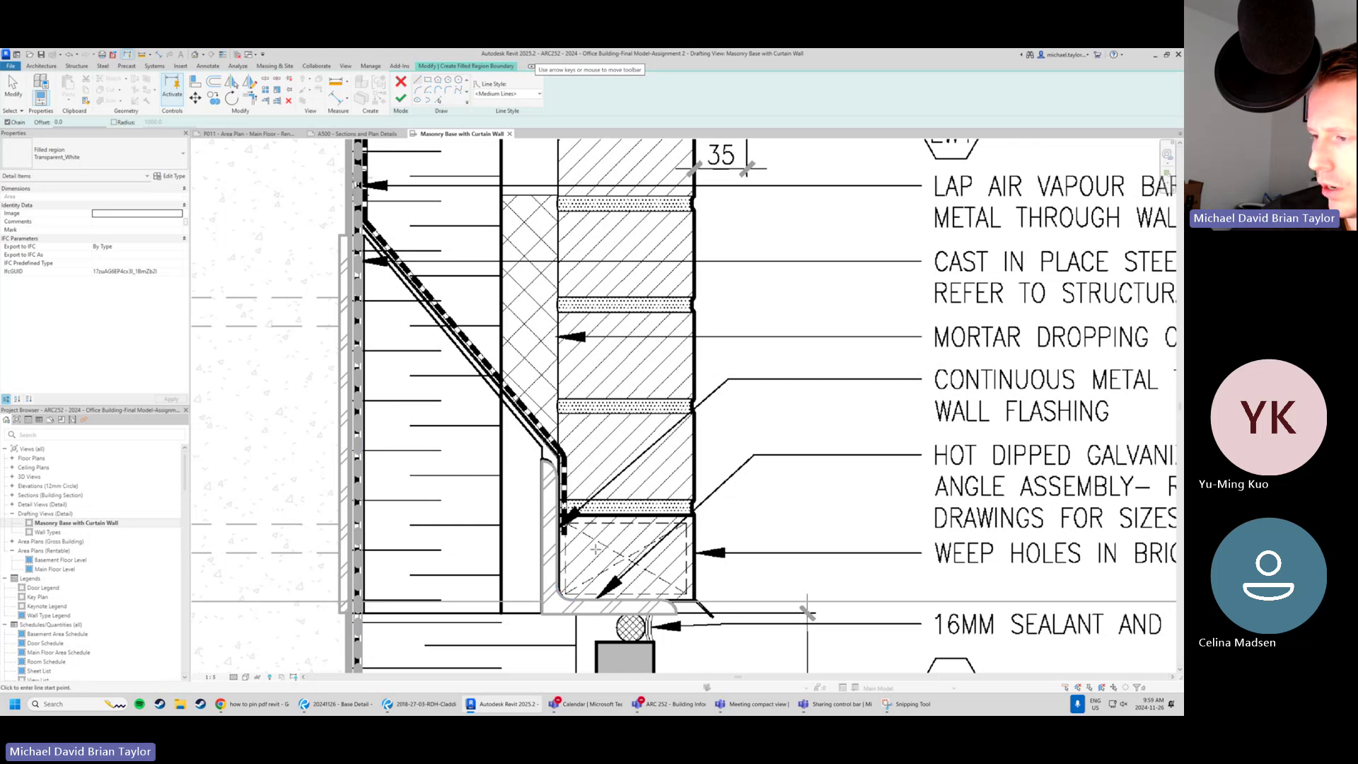
pyautogui.moveTo(596, 548); pyautogui.dragTo(520, 489, button='middle')
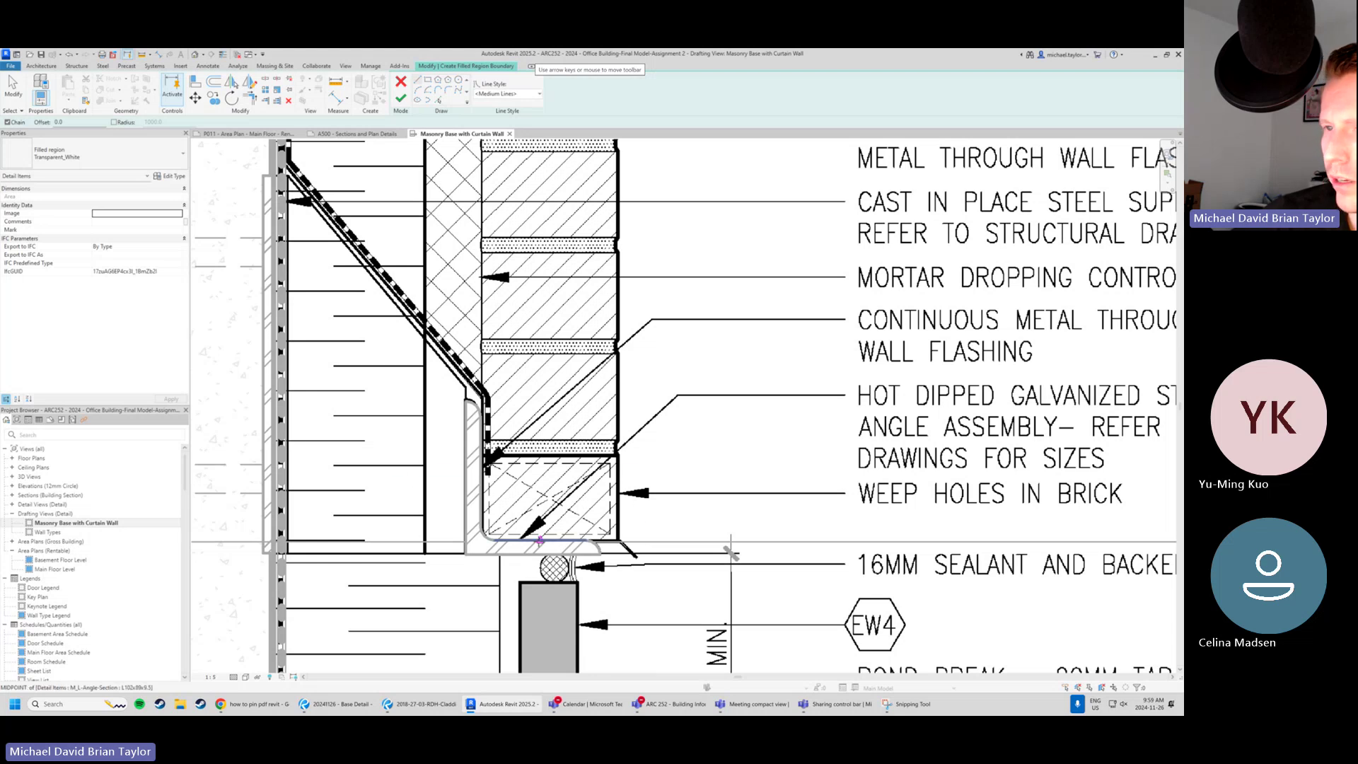
pyautogui.moveTo(252, 312); pyautogui.dragTo(334, 335, button='middle')
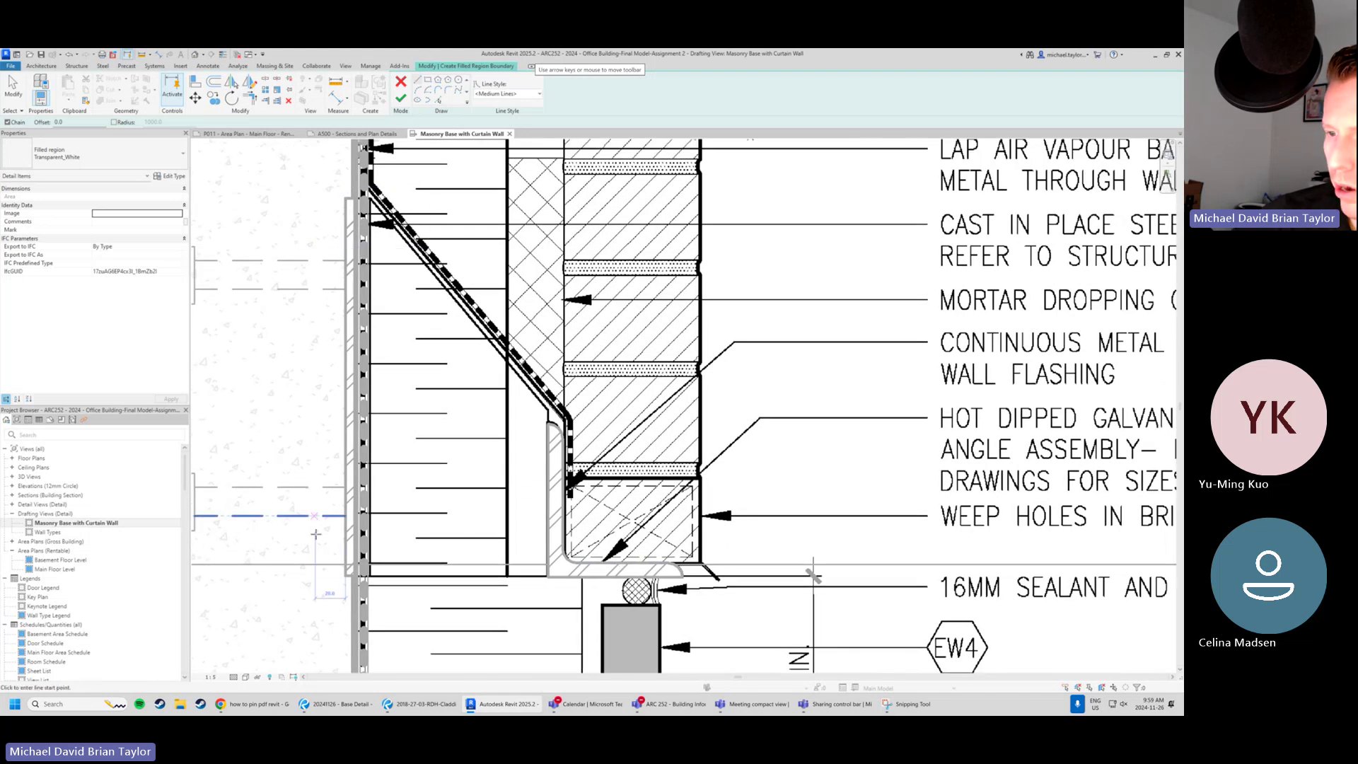
pyautogui.moveTo(418, 495); pyautogui.dragTo(406, 509, button='middle')
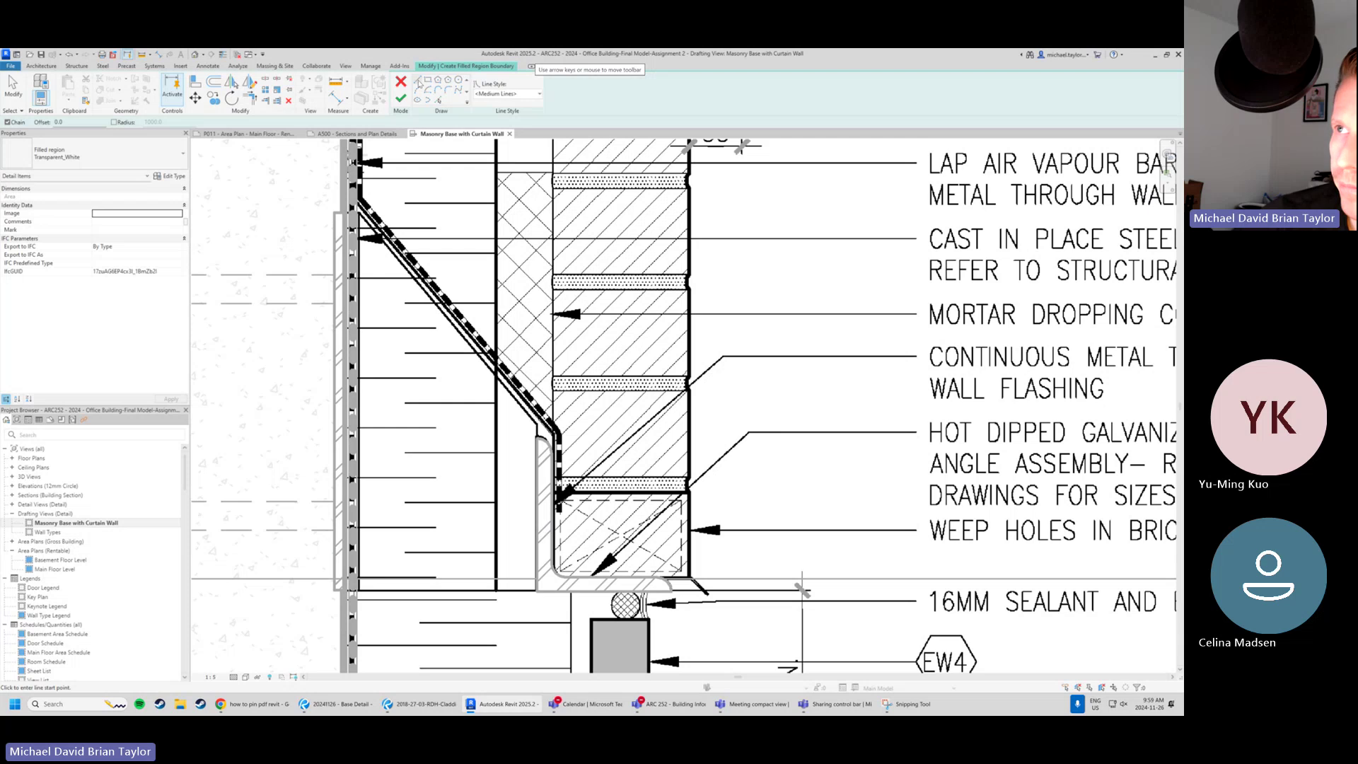
pyautogui.scroll(3, 355, 214)
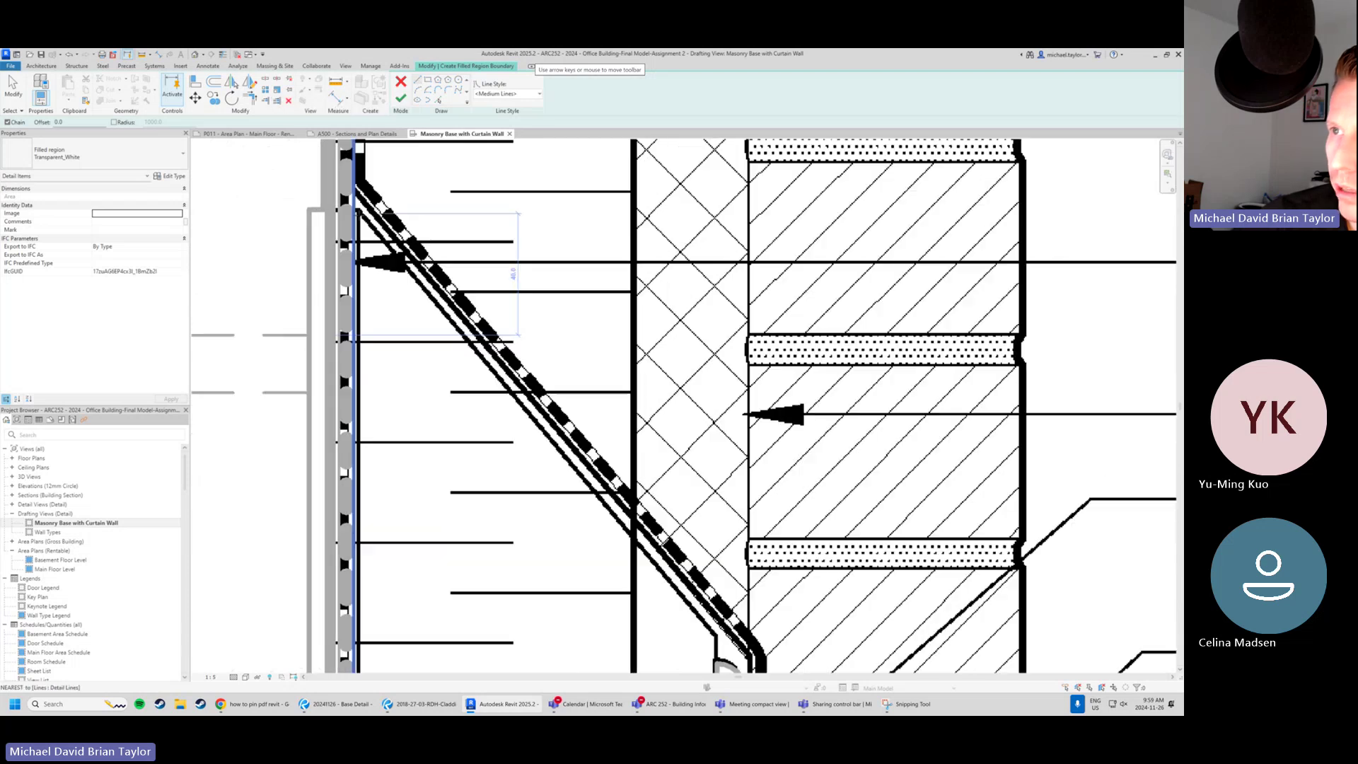
pyautogui.scroll(2, 355, 214)
pyautogui.click(358, 209)
pyautogui.scroll(-5, 357, 211)
pyautogui.moveTo(510, 452); pyautogui.dragTo(508, 394, button='middle')
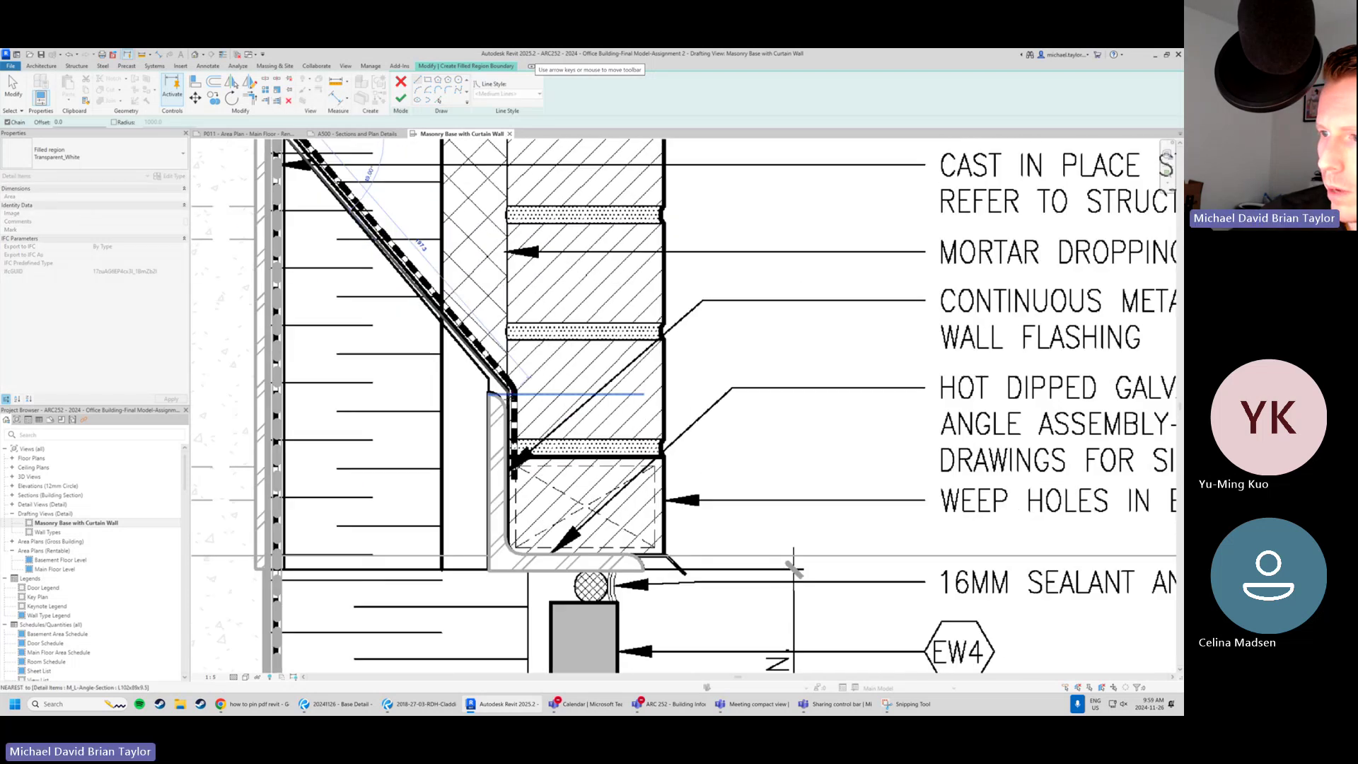
pyautogui.scroll(2, 508, 396)
pyautogui.click(473, 362)
# Continue the region boundary down the shelf angle's outer face, across at its underside to the wall face, and back up to close the loop.
pyautogui.moveTo(671, 536); pyautogui.dragTo(719, 335, button='middle')
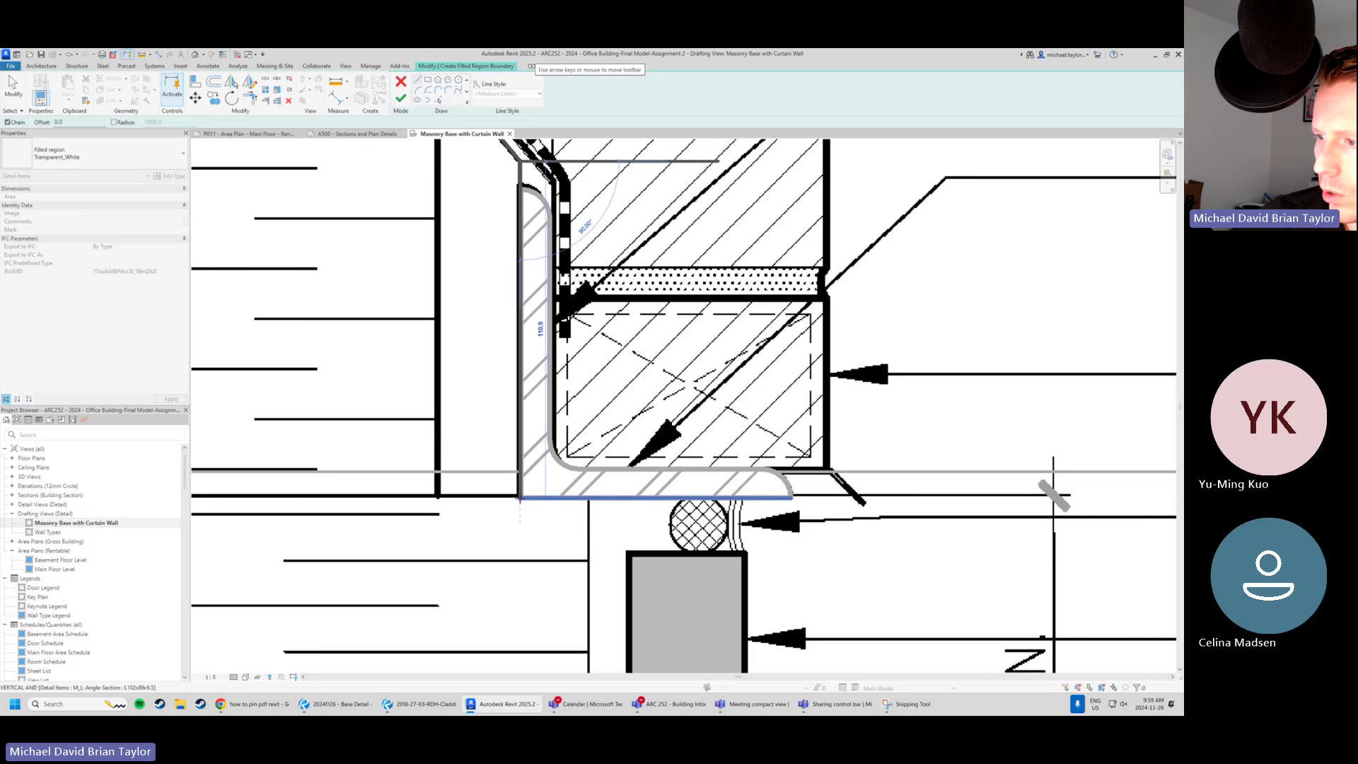
pyautogui.click(520, 497)
pyautogui.scroll(-1, 522, 498)
pyautogui.moveTo(291, 503); pyautogui.dragTo(457, 478, button='middle')
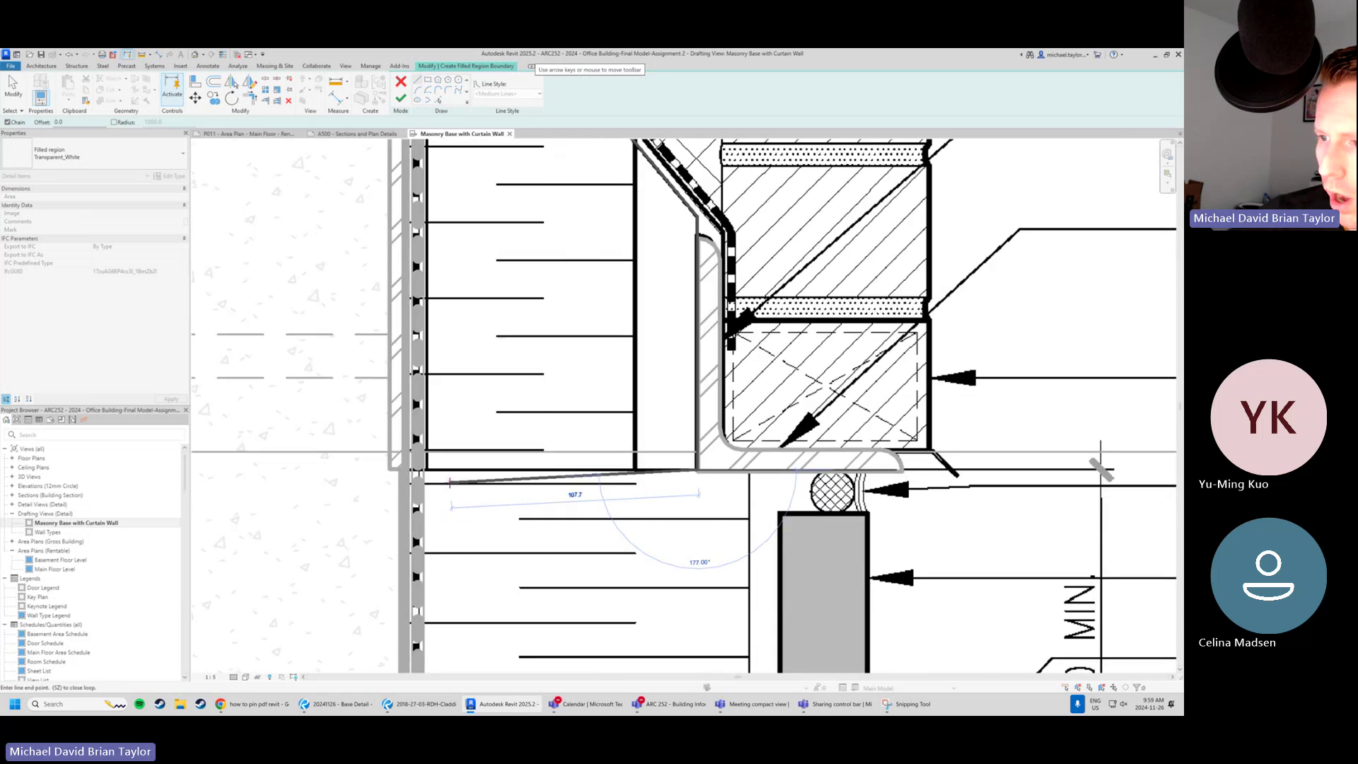
pyautogui.scroll(1, 455, 477)
pyautogui.scroll(2, 420, 467)
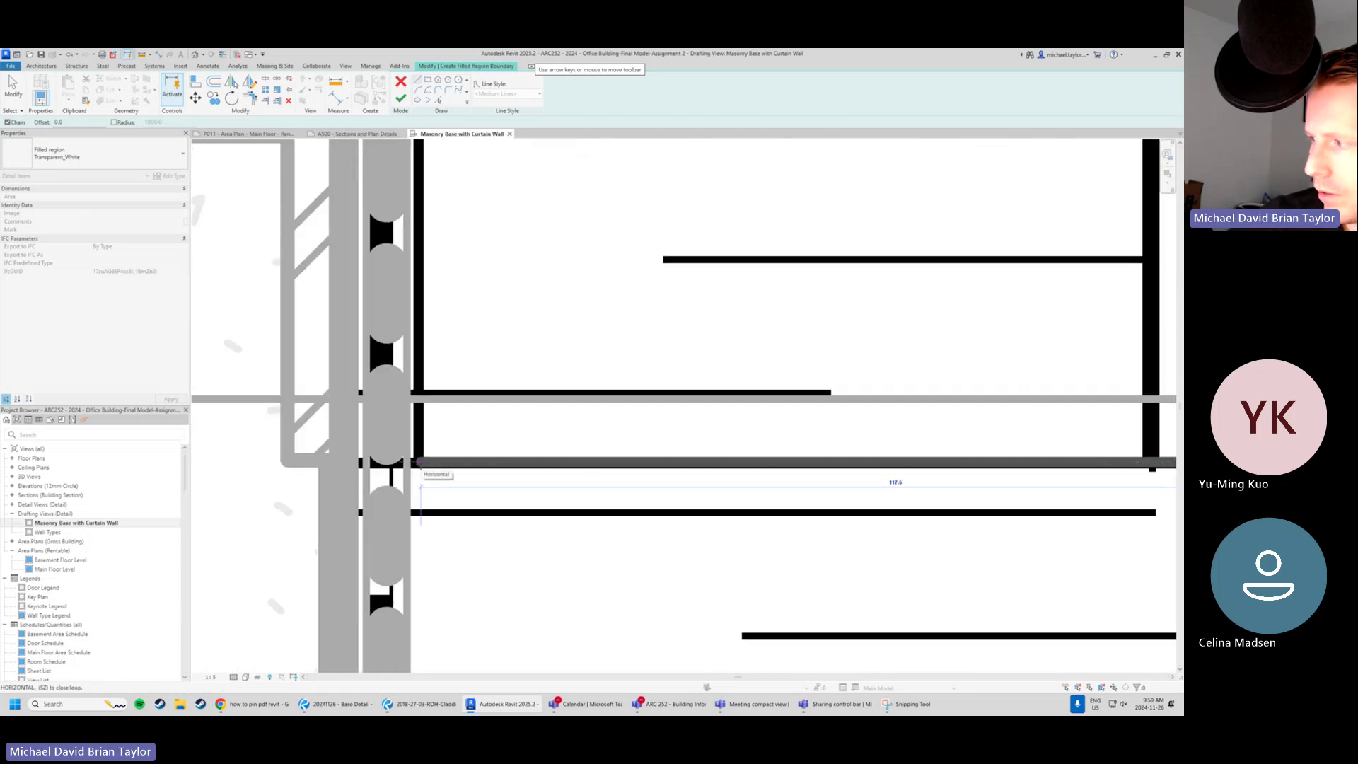
pyautogui.click(422, 475)
pyautogui.scroll(-3, 435, 516)
pyautogui.scroll(3, 396, 190)
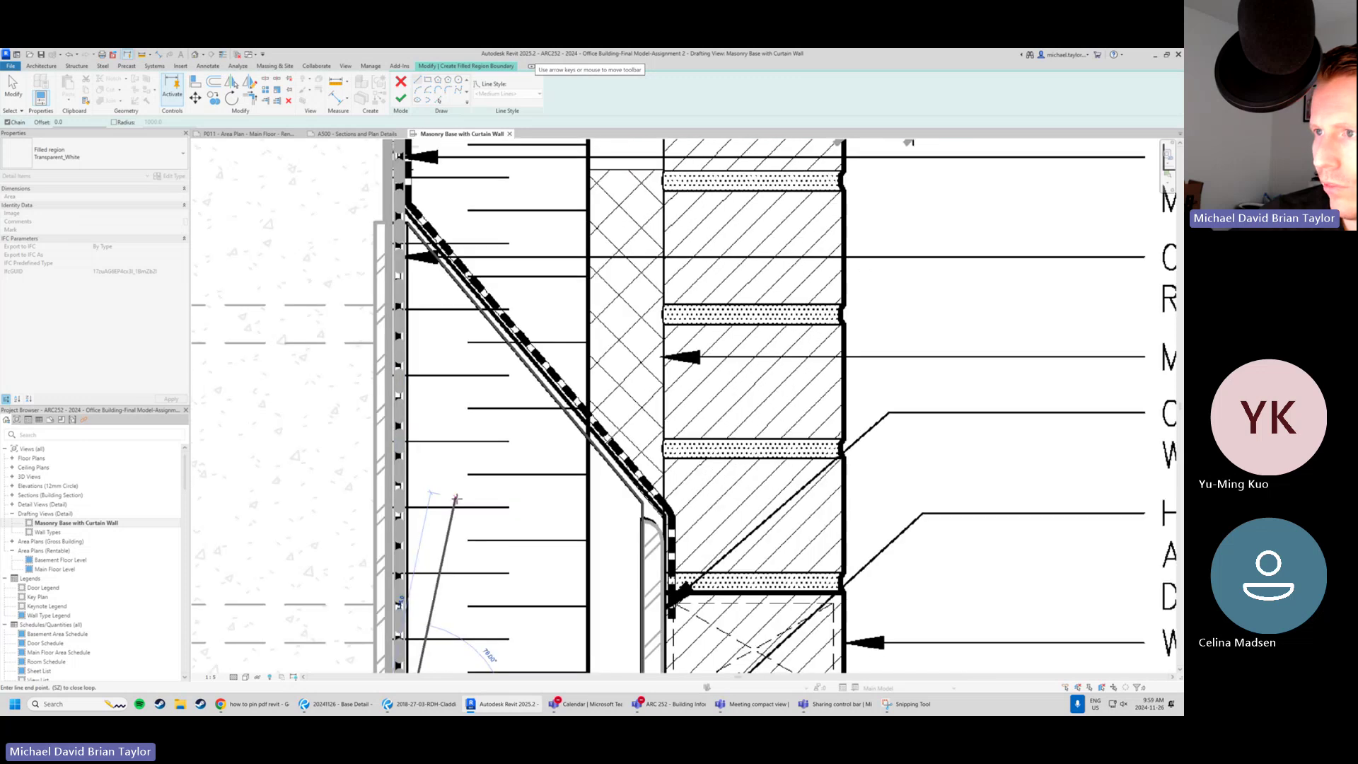
pyautogui.click(396, 190)
pyautogui.press('Escape')
# Select the region's whole boundary chain to check it, and finish the filled region.
pyautogui.scroll(-3, 350, 210)
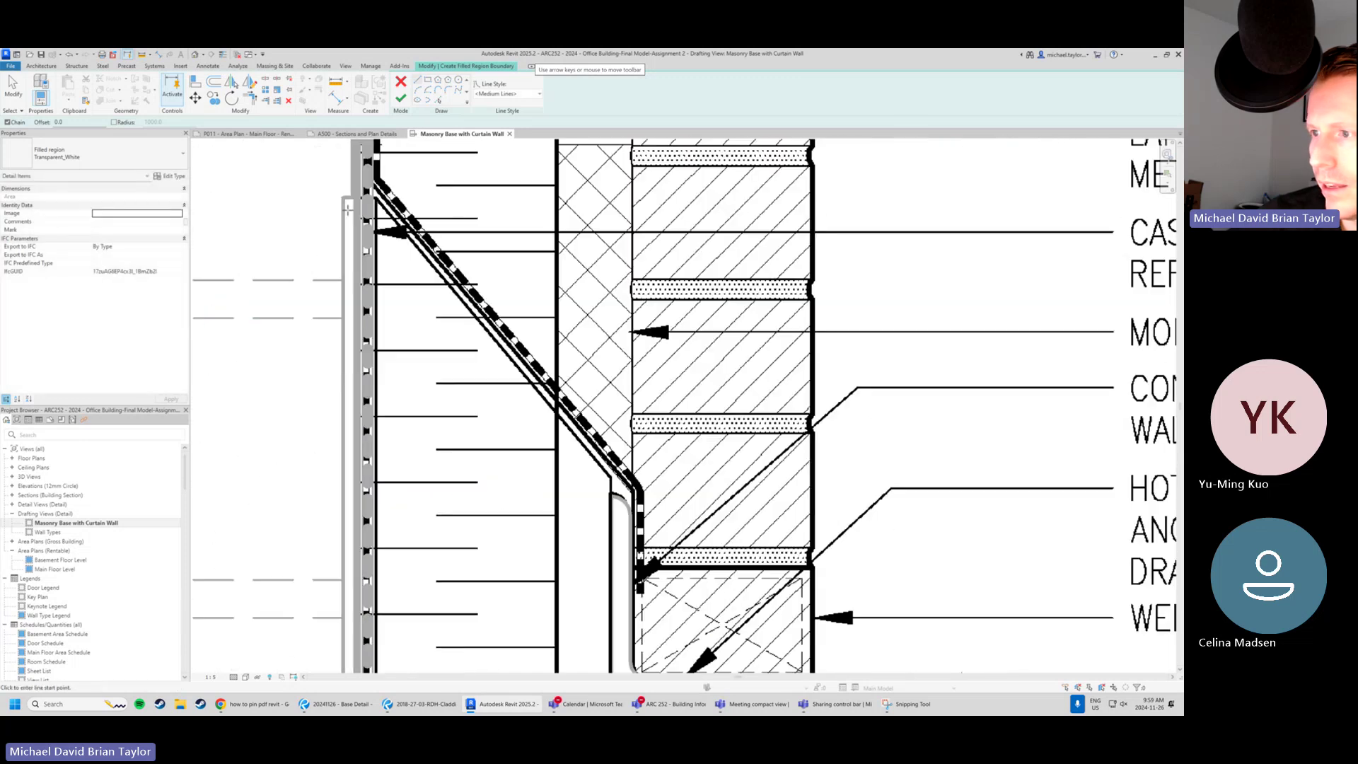
pyautogui.press('Tab')
pyautogui.click(490, 349)
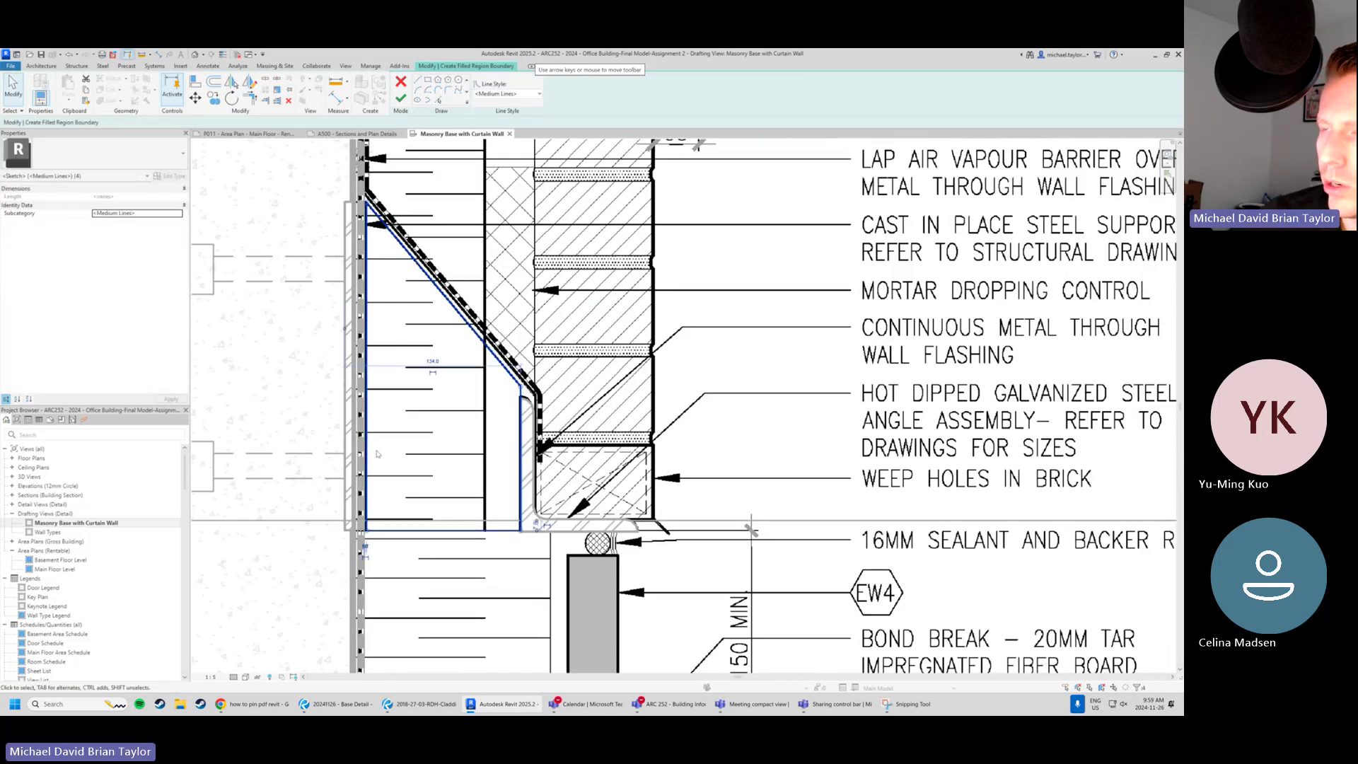
pyautogui.click(400, 98)
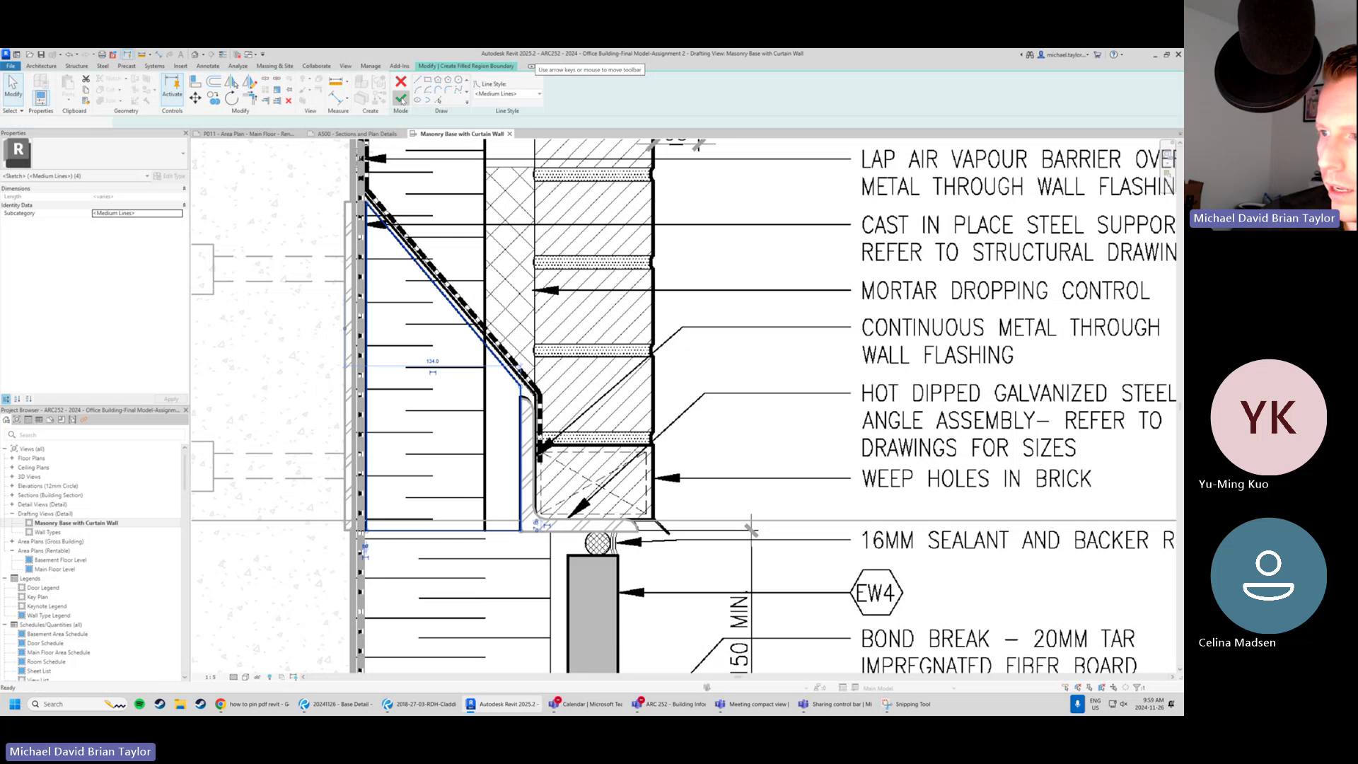
pyautogui.click(878, 536)
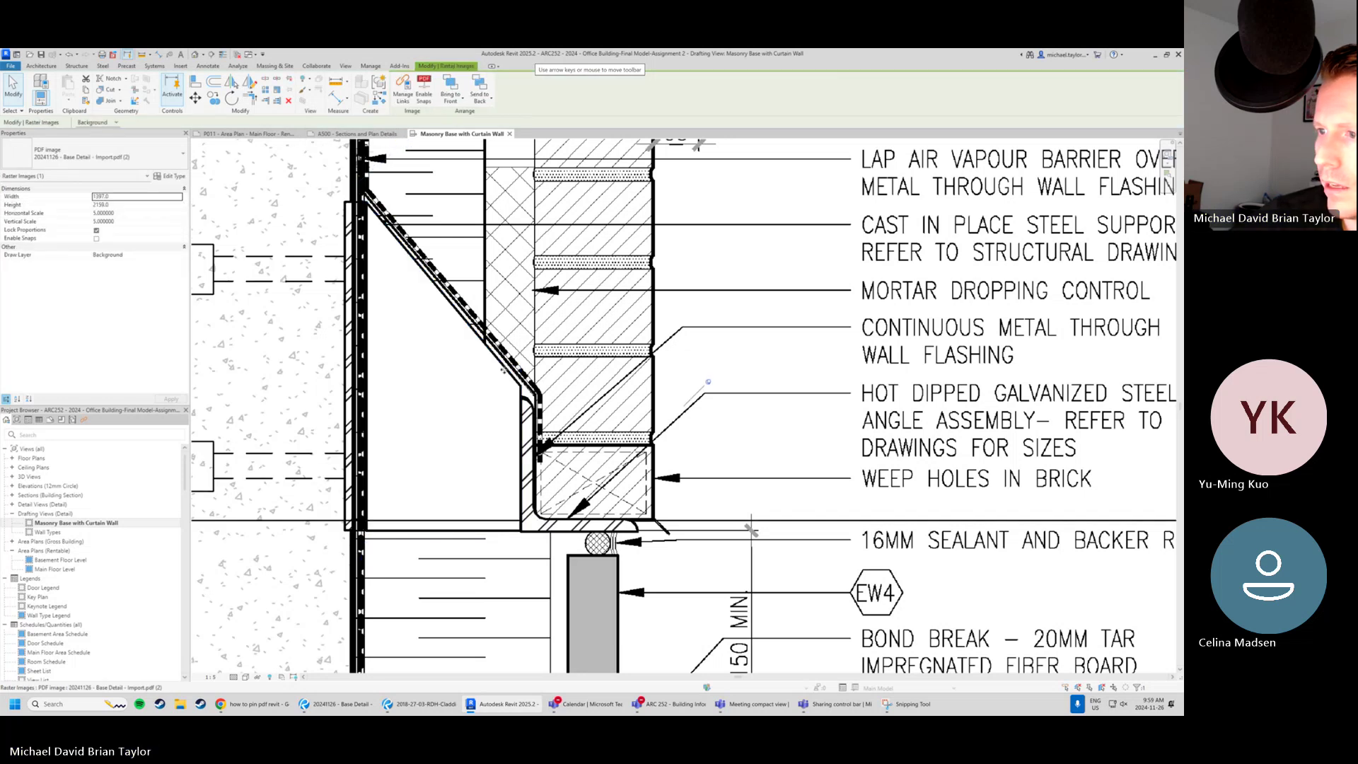
# Review the type properties of the Transparent_White filled region and leave them as they are.
pyautogui.click(504, 372)
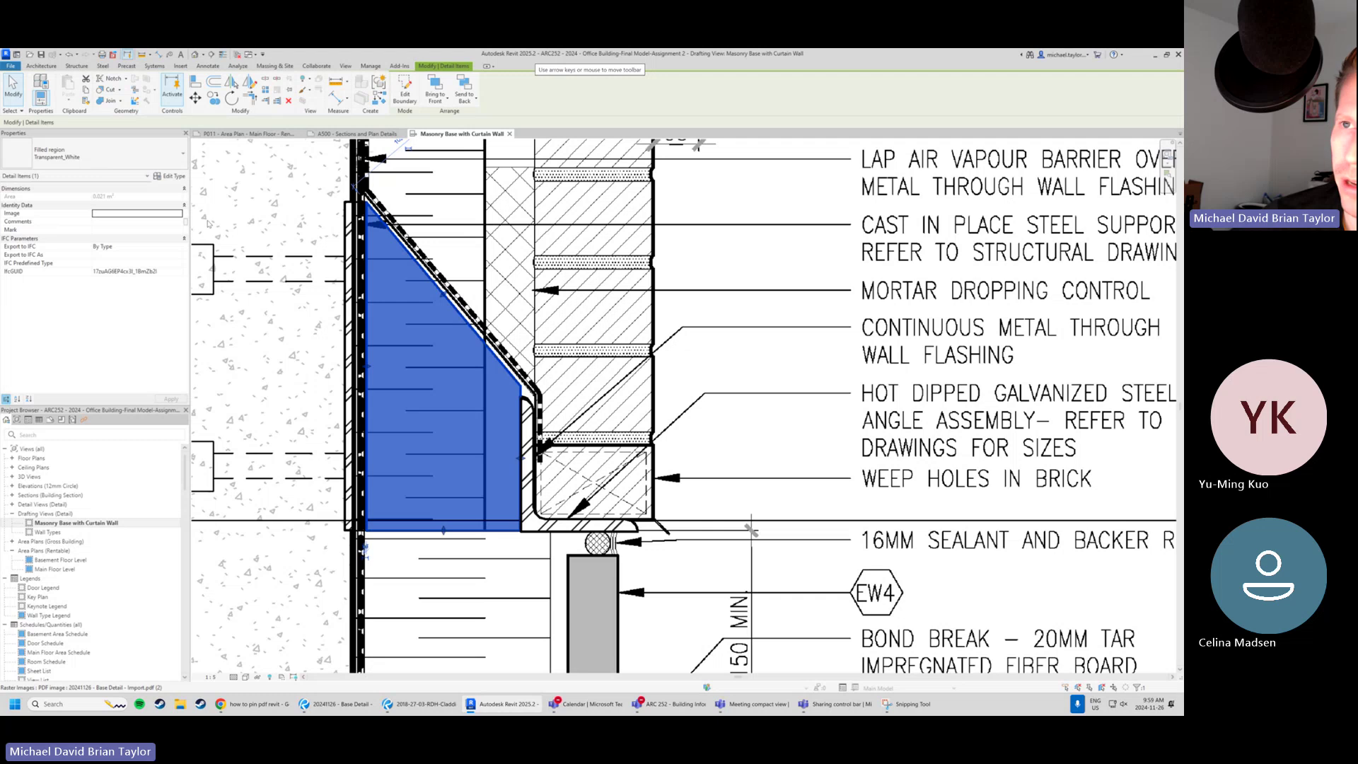
pyautogui.click(173, 176)
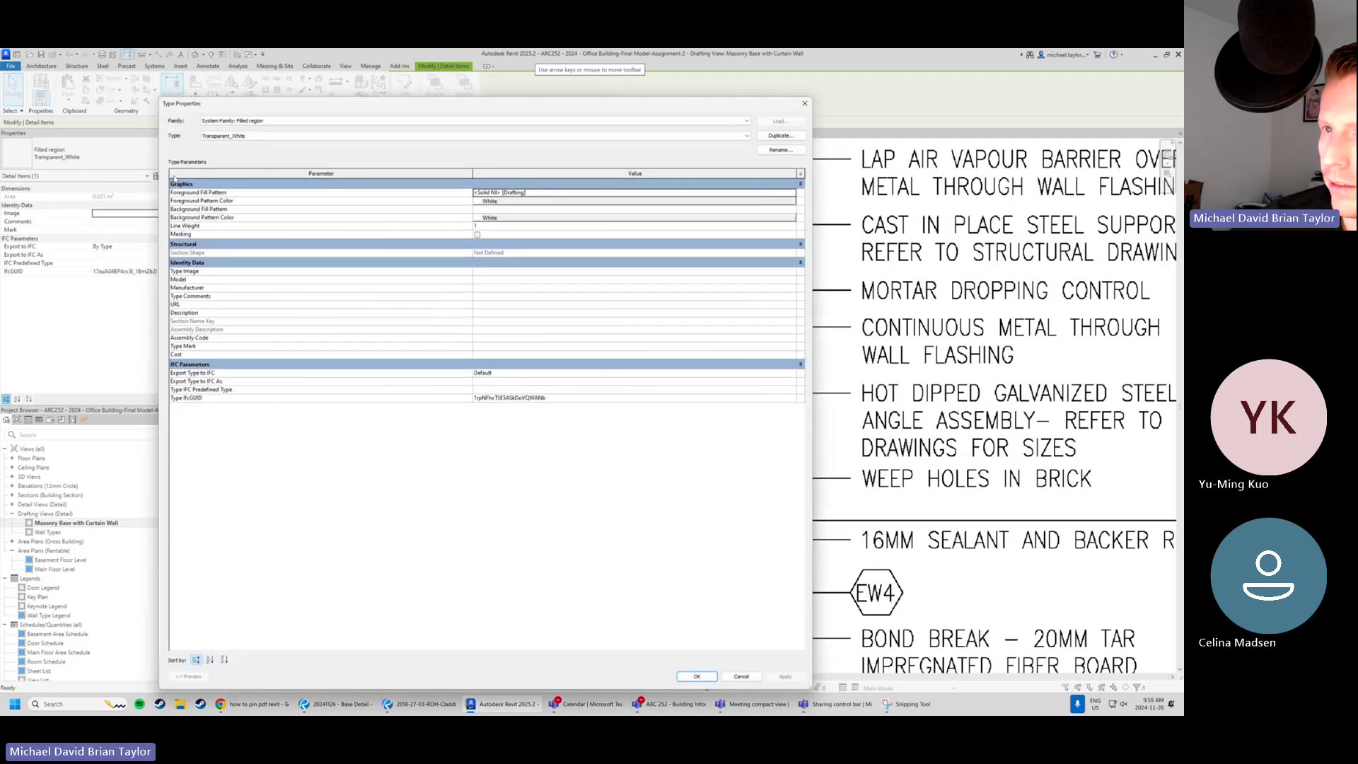
pyautogui.click(804, 103)
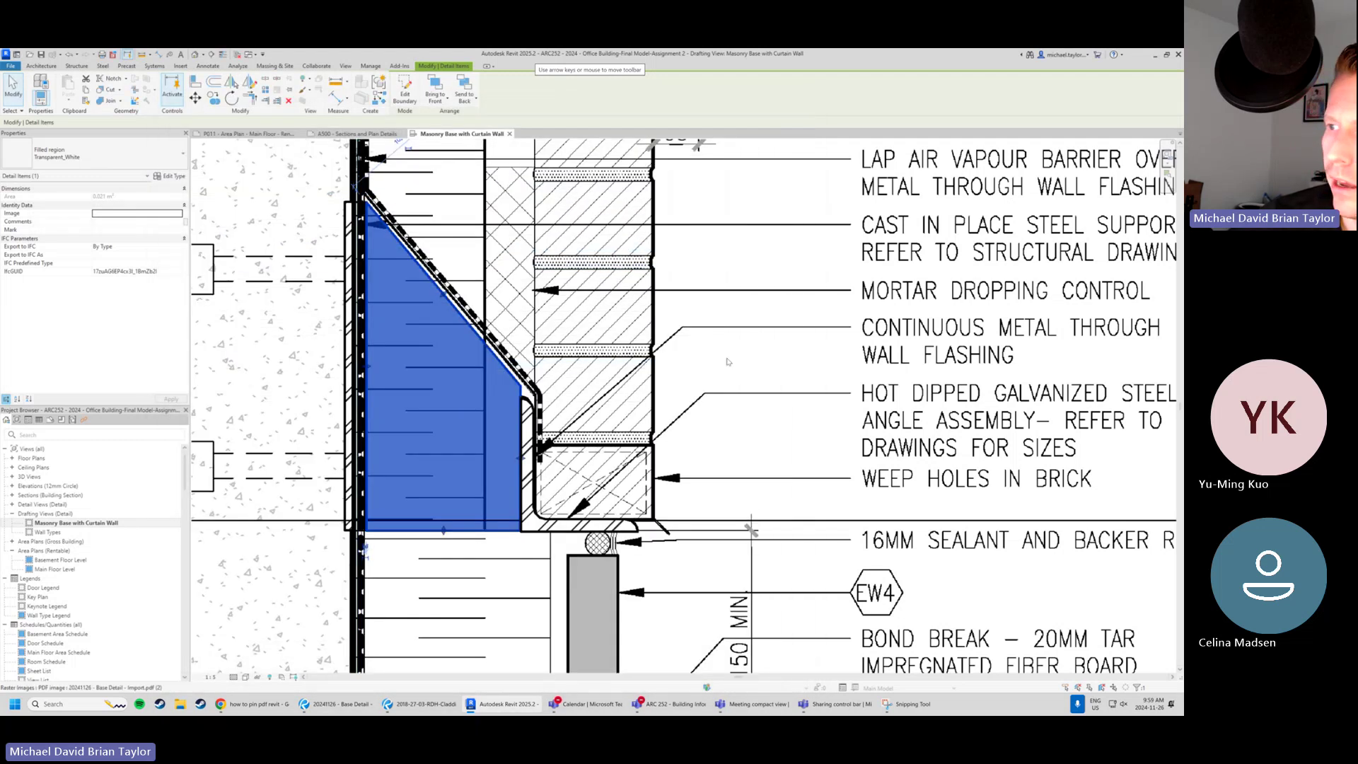
pyautogui.click(170, 176)
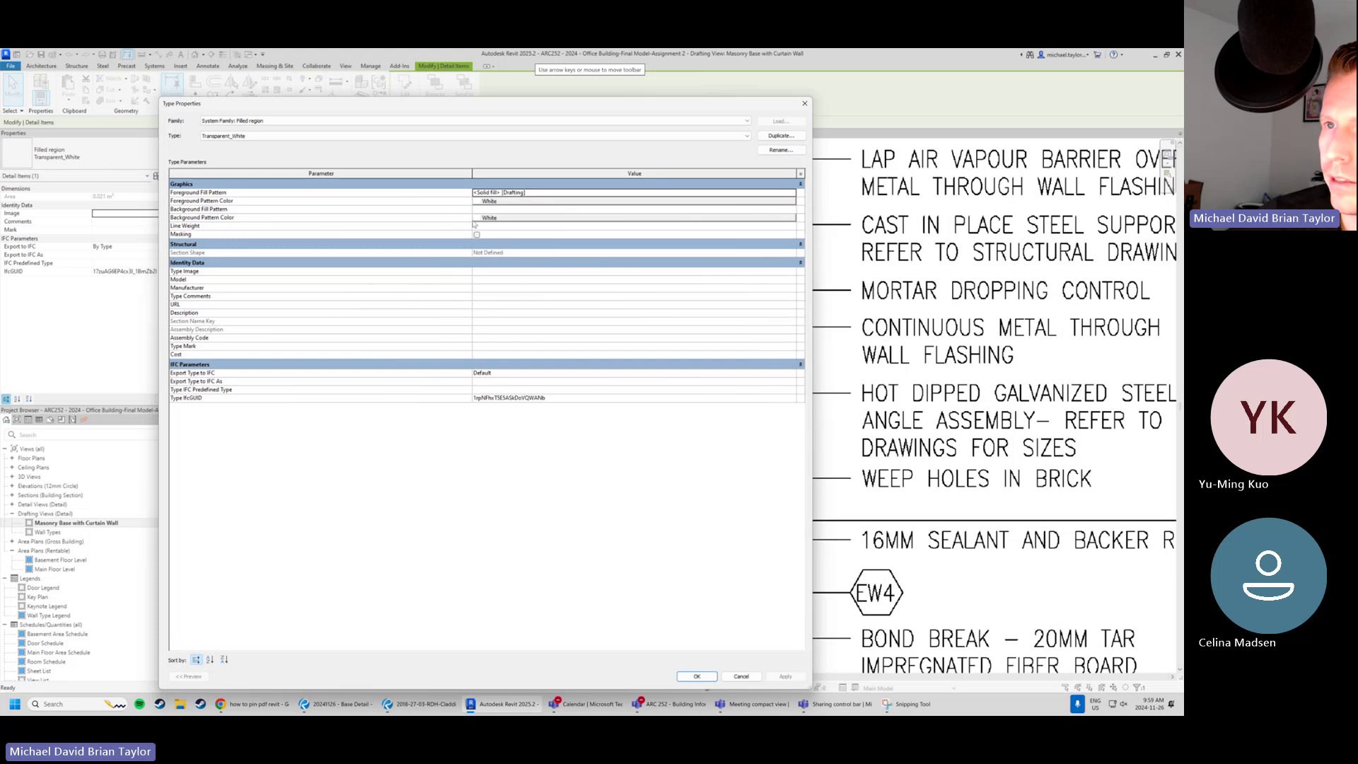
pyautogui.click(804, 103)
pyautogui.click(410, 373)
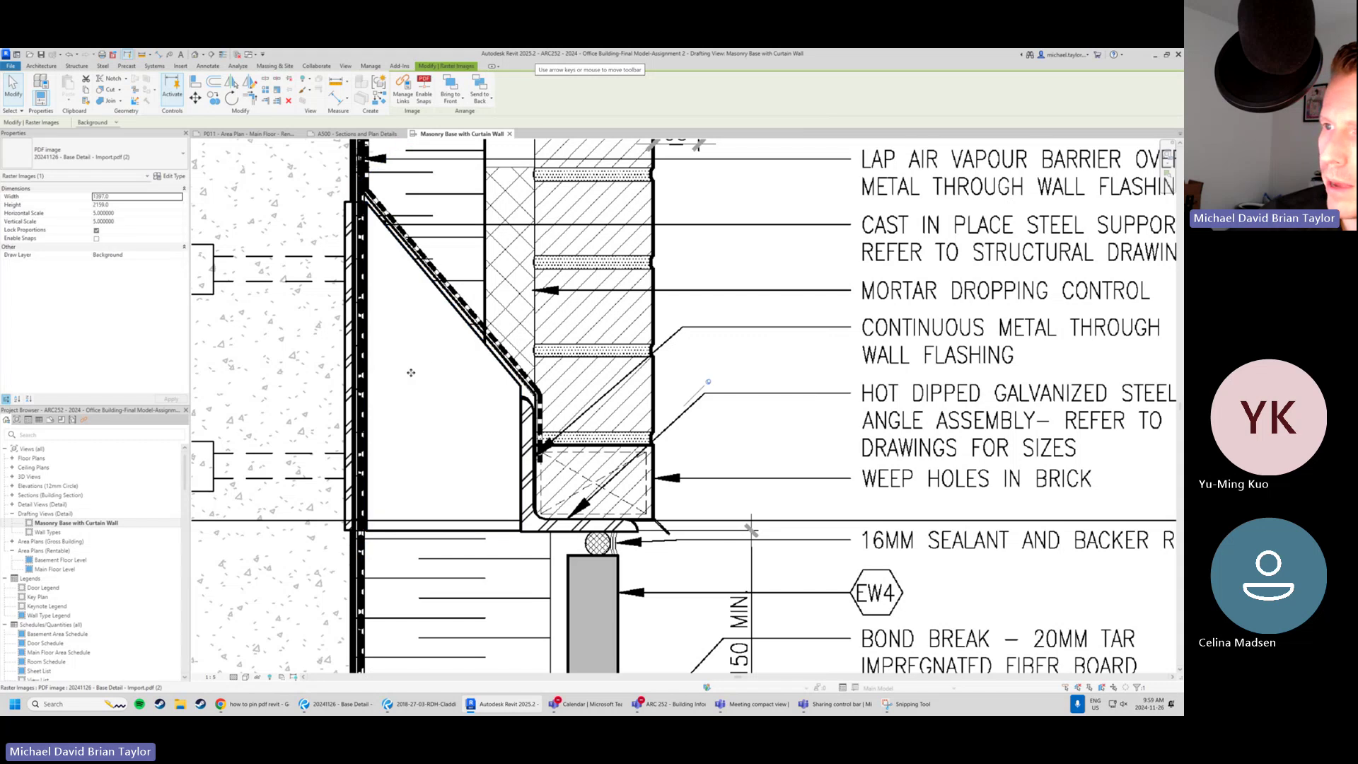
# Try shifting the white filled region sideways over the concrete wall, and undo the shift.
pyautogui.click(522, 425)
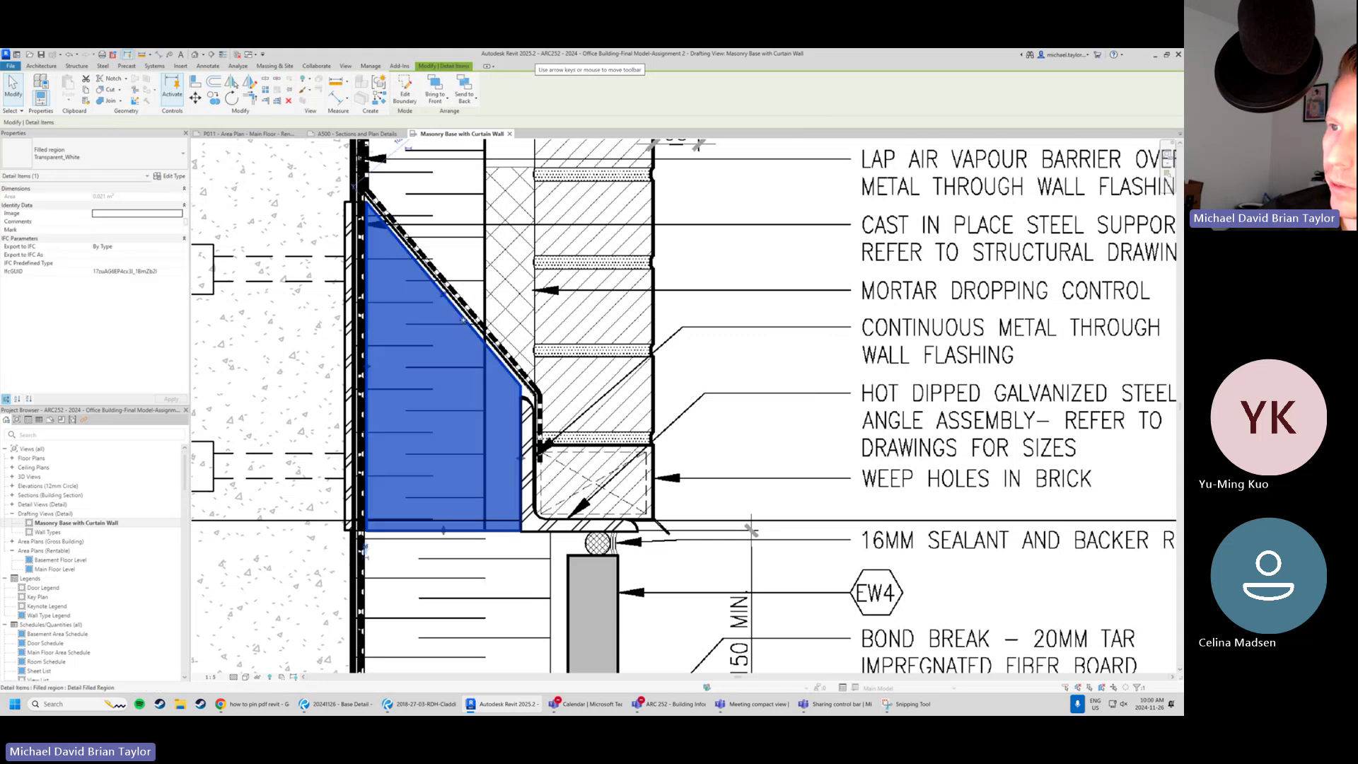
pyautogui.moveTo(523, 424); pyautogui.dragTo(468, 425)
pyautogui.click(468, 424)
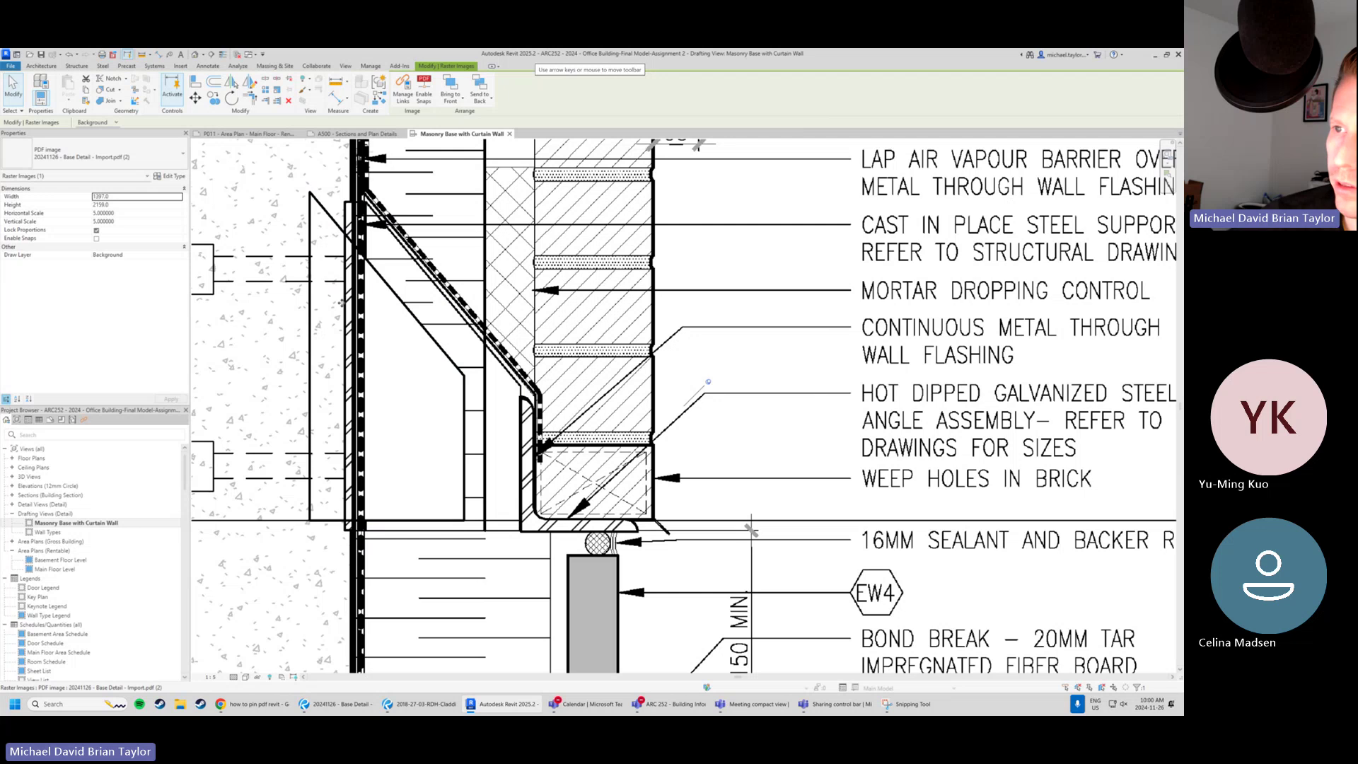
pyautogui.click(346, 316)
pyautogui.click(345, 316)
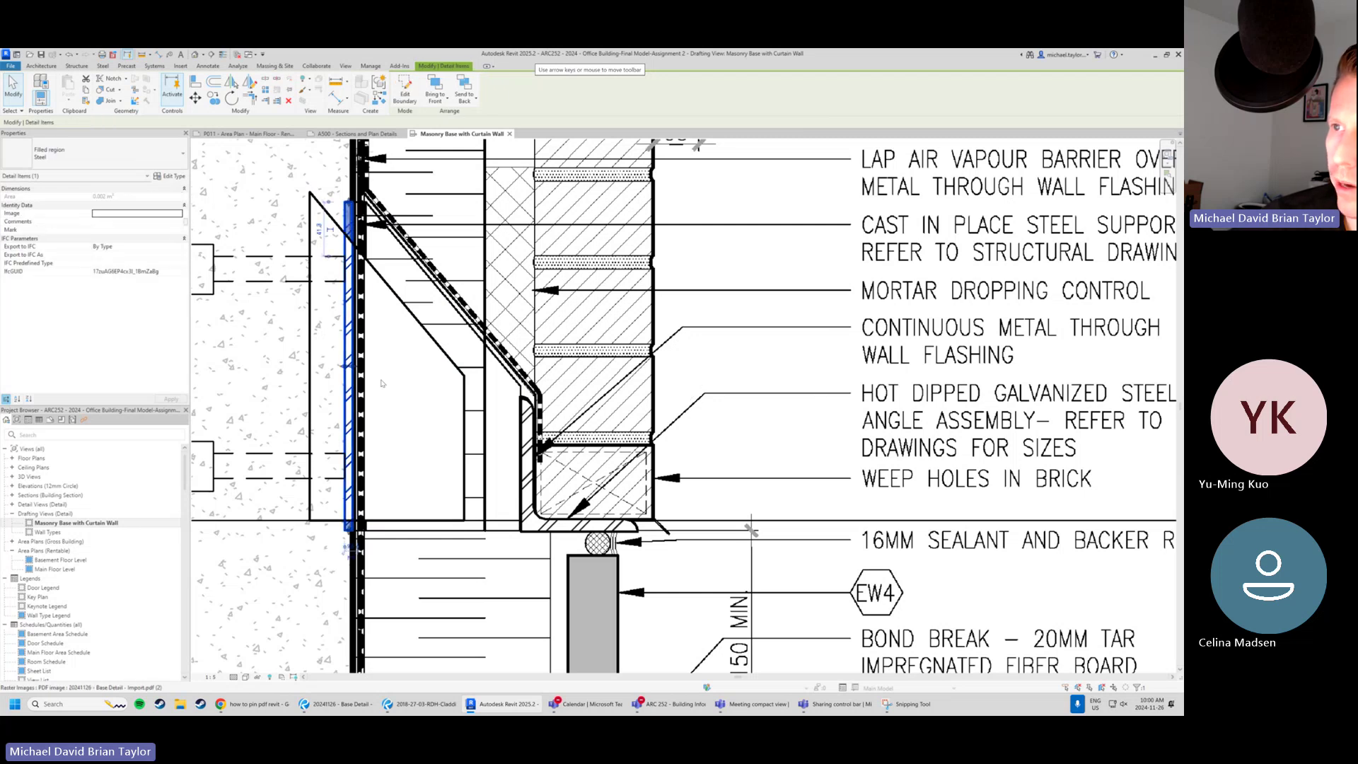
pyautogui.click(415, 328)
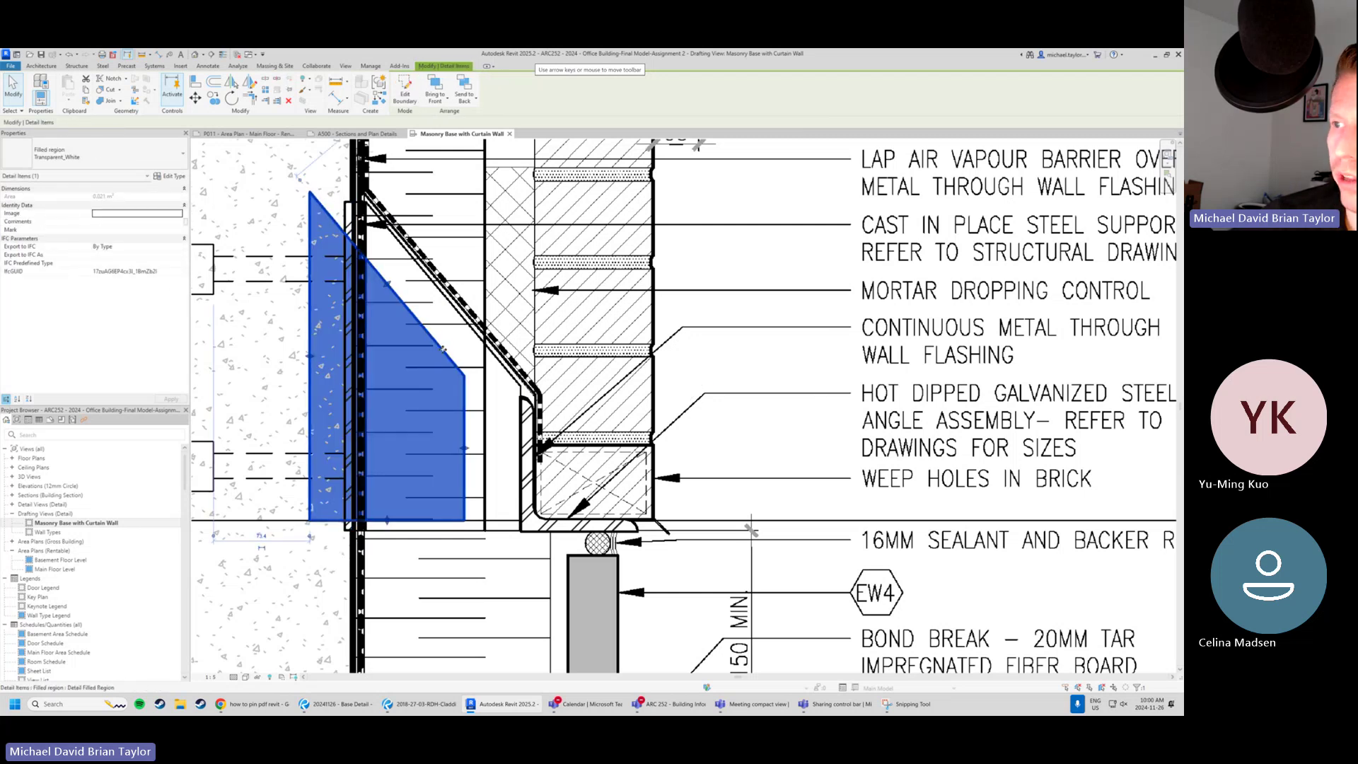
pyautogui.click(787, 318)
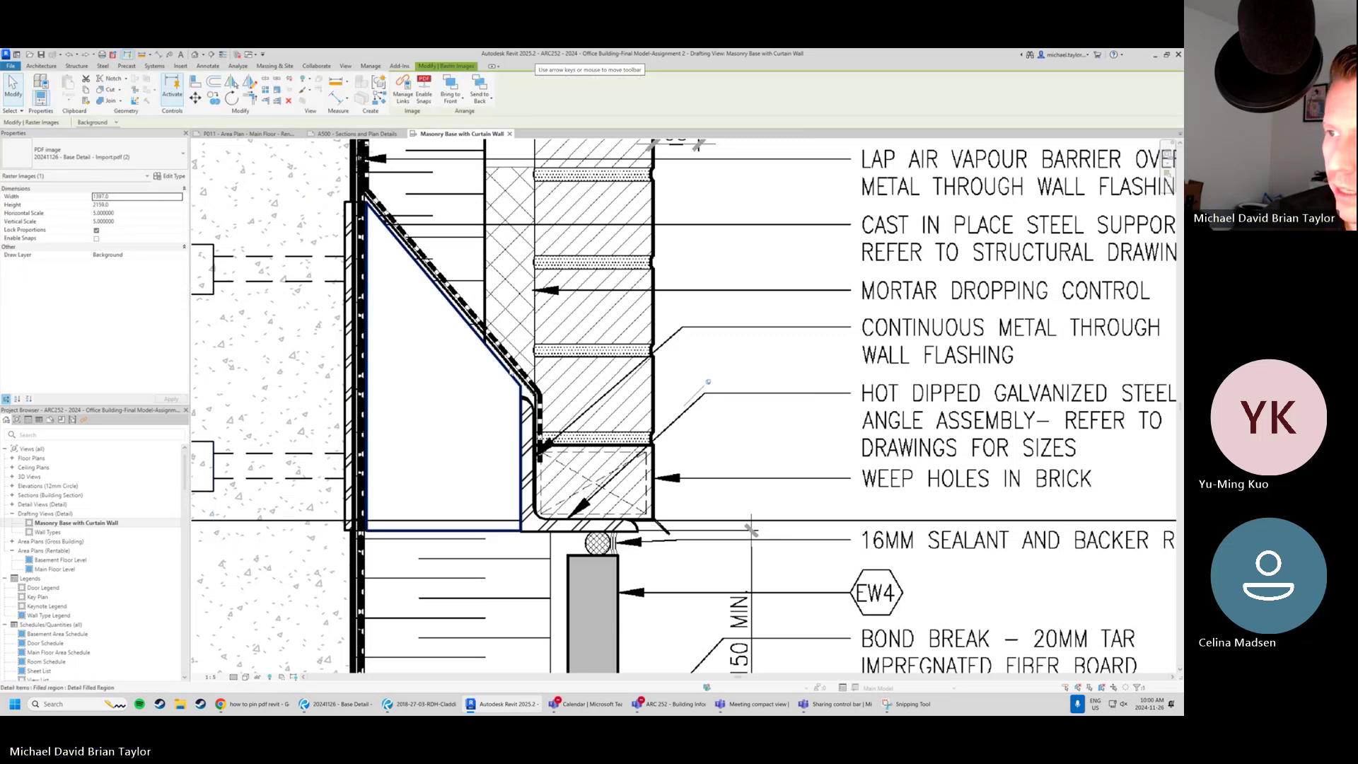
# Examine how the white filled region and the steel angle fit the flashing and brick of the PDF detail.
pyautogui.click(511, 373)
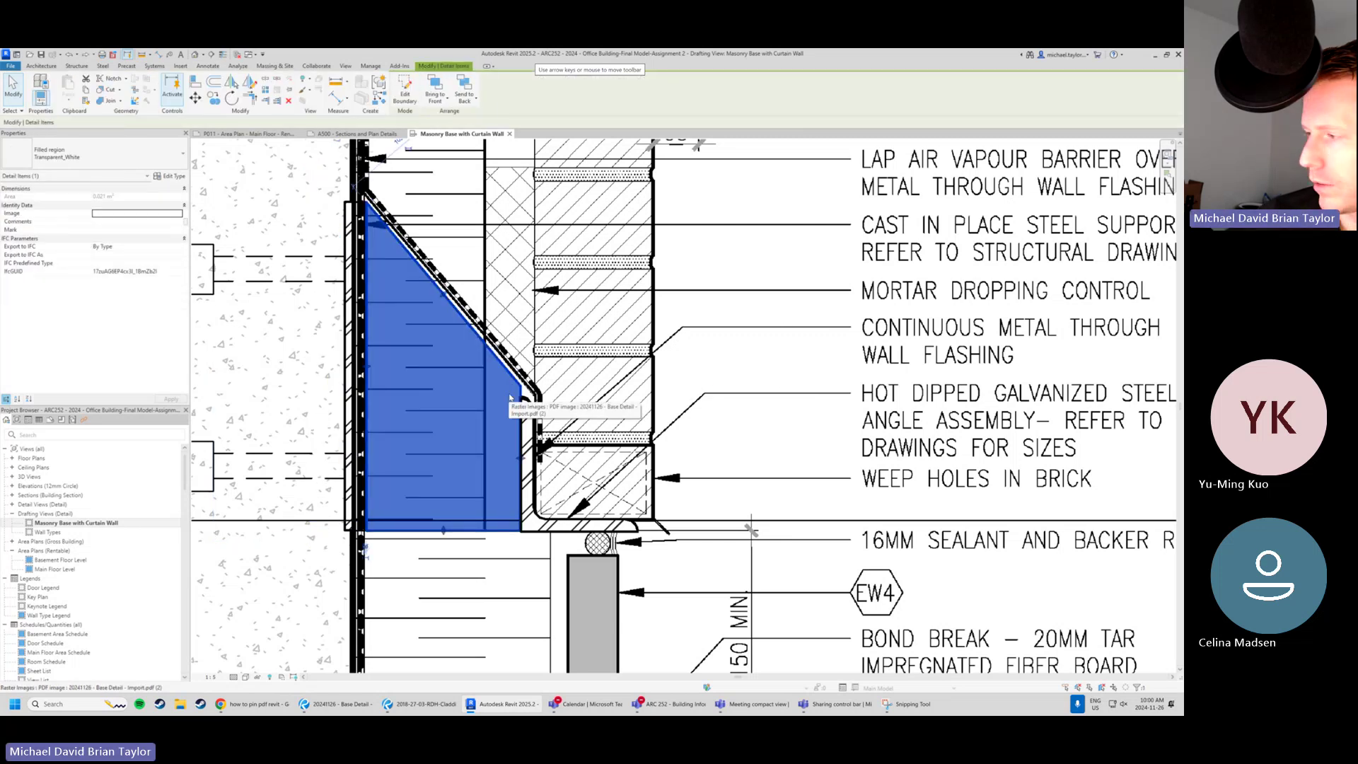
pyautogui.click(725, 447)
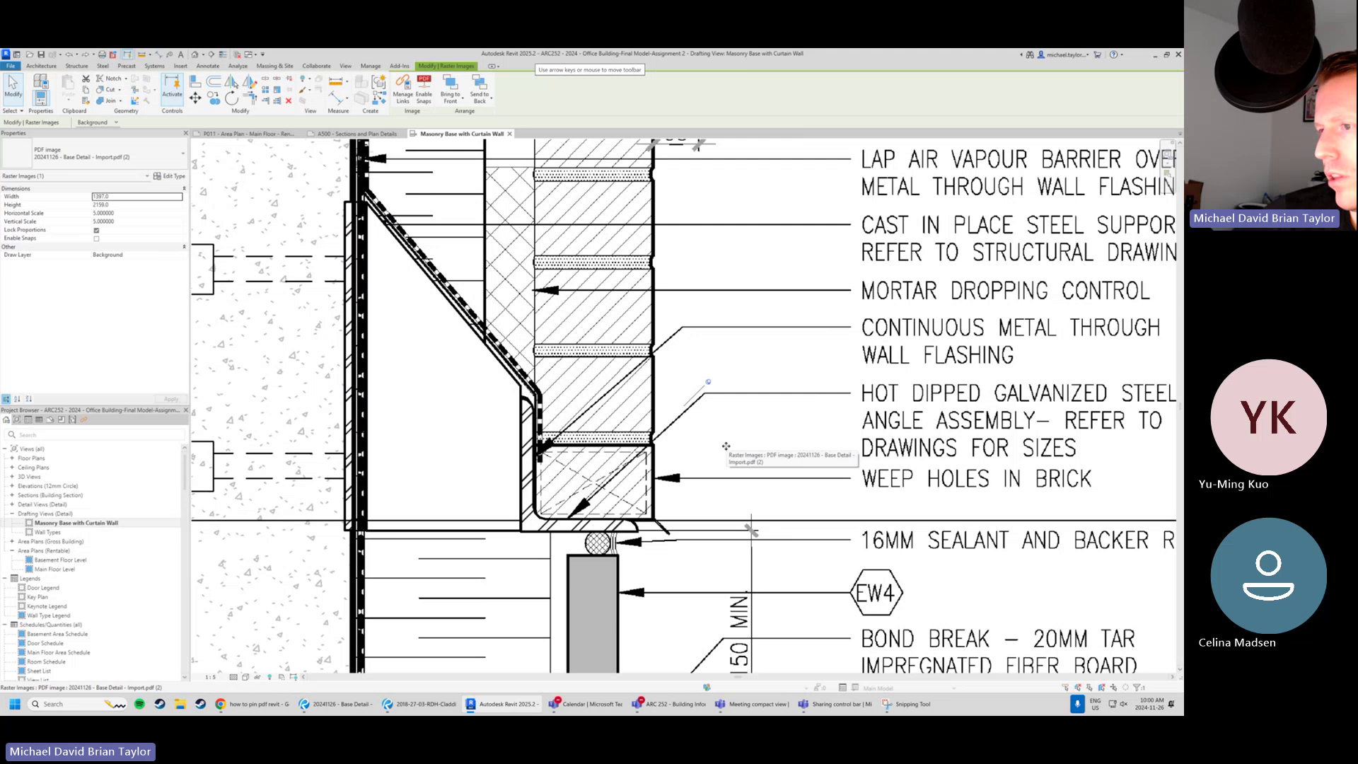
pyautogui.click(651, 456)
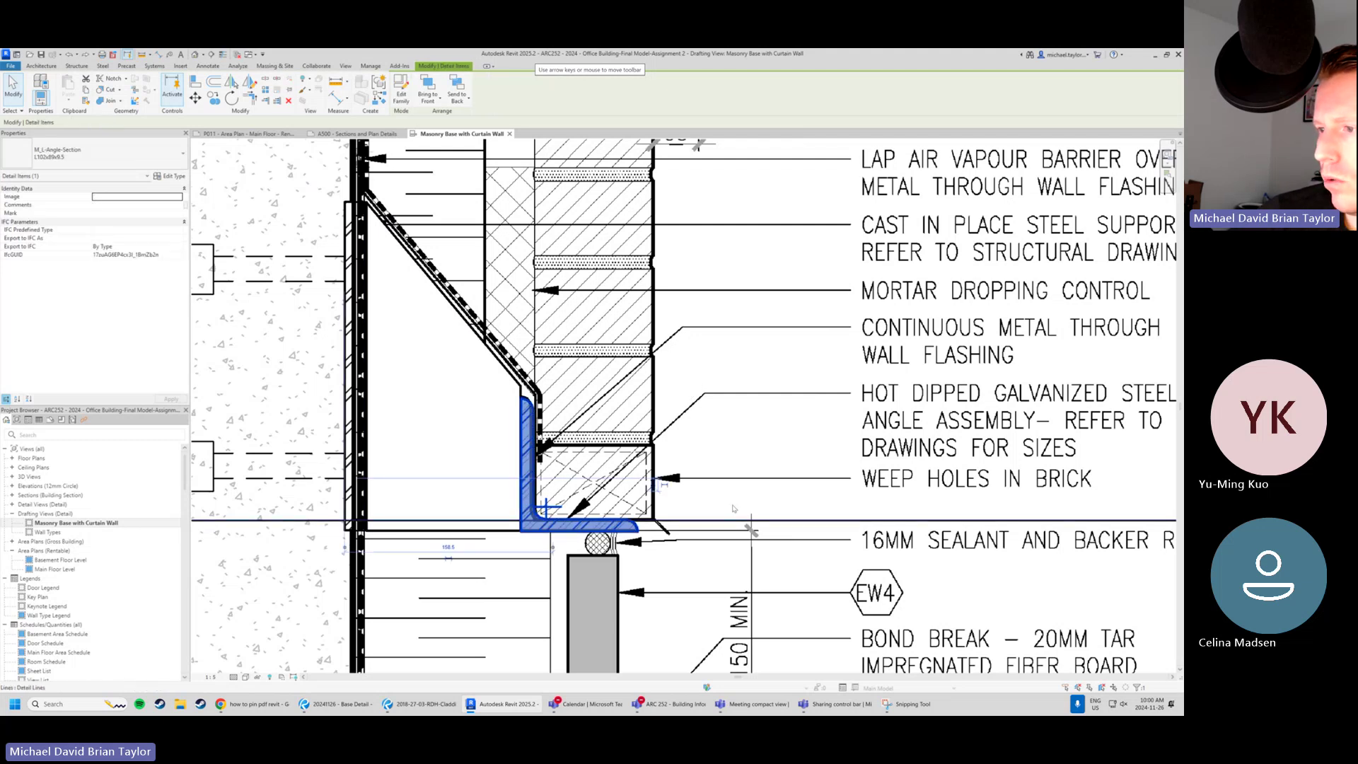
pyautogui.click(653, 458)
pyautogui.scroll(2, 392, 239)
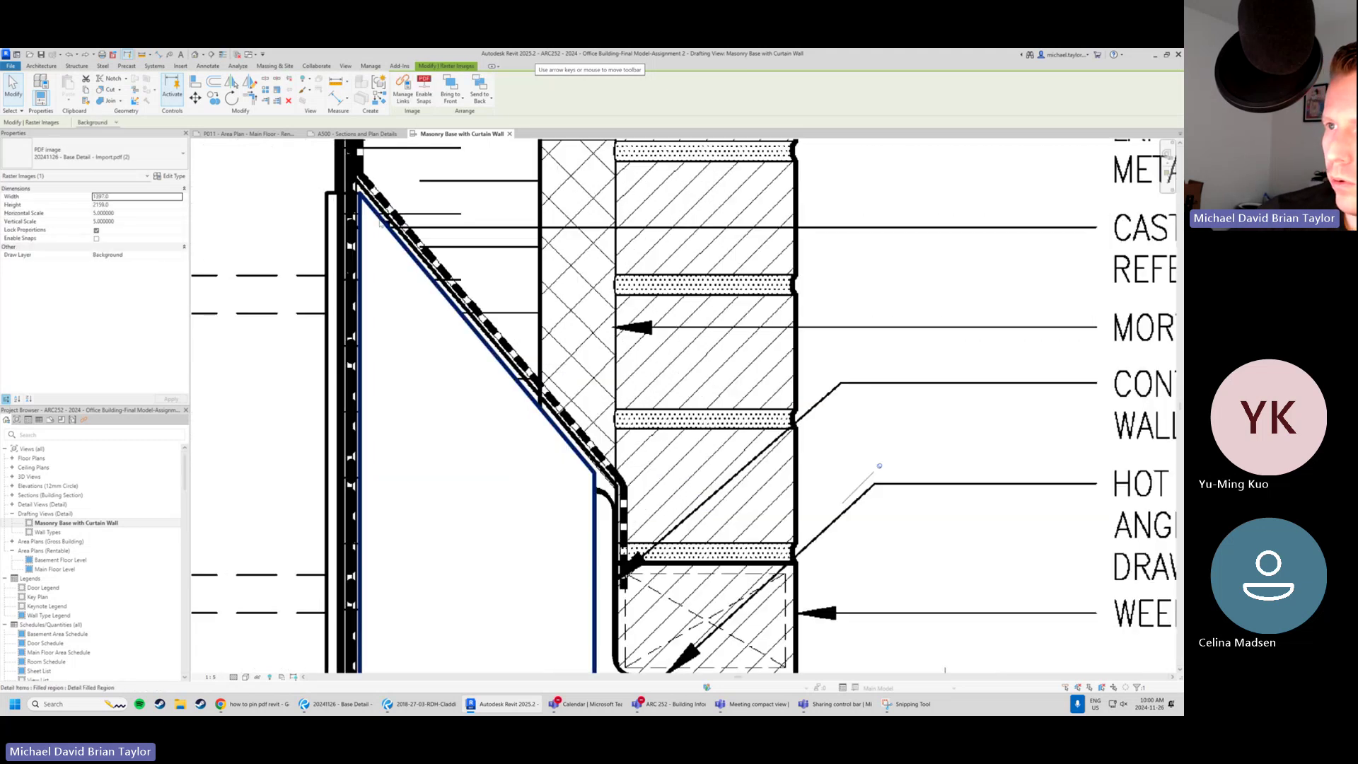
pyautogui.scroll(-4, 432, 311)
pyautogui.scroll(-1, 435, 314)
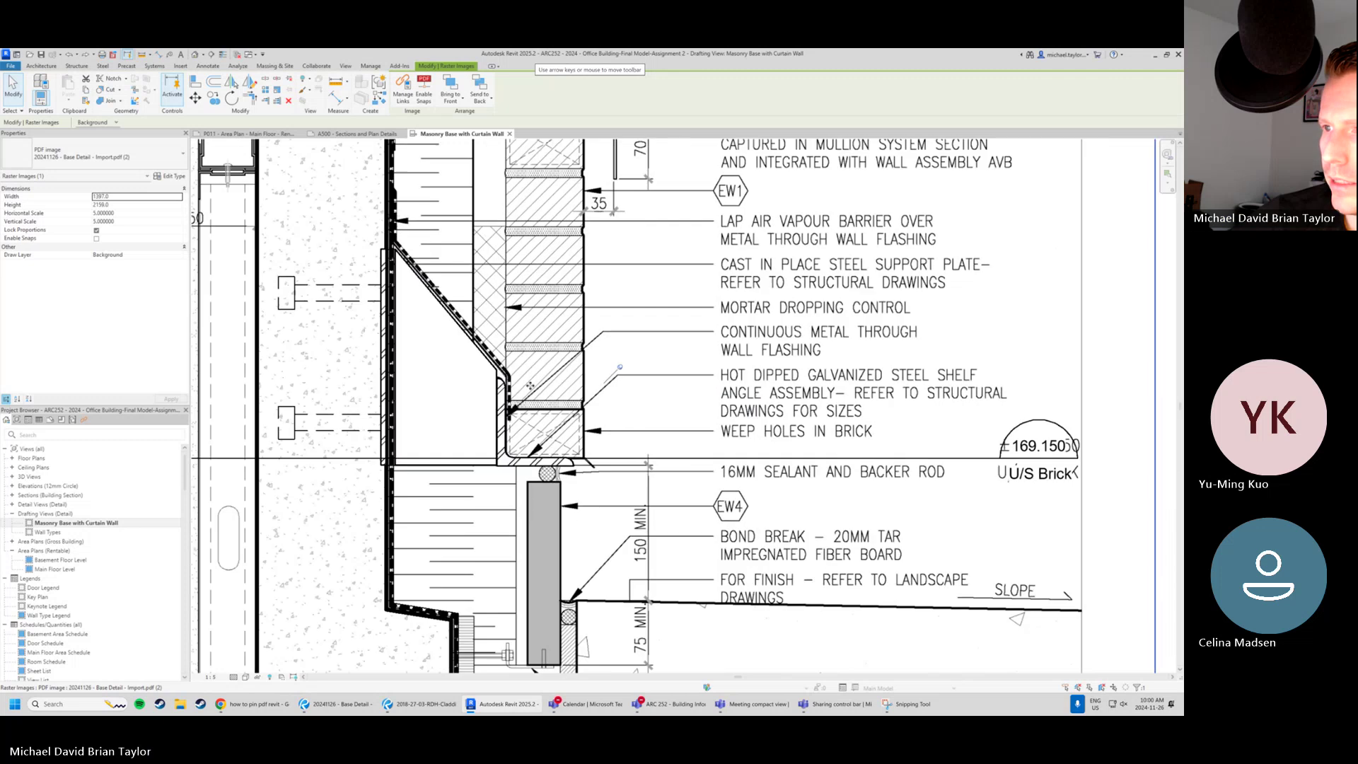
pyautogui.scroll(2, 442, 333)
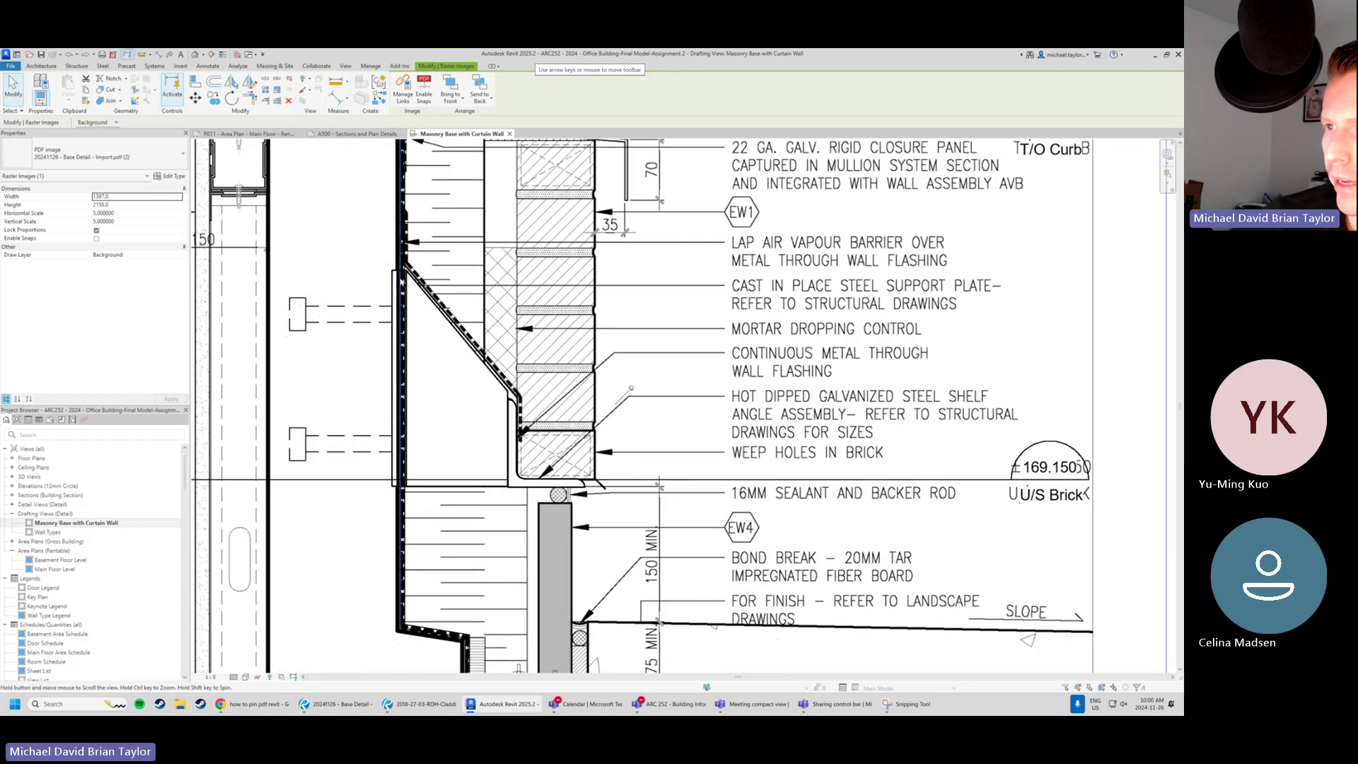
# Start another Transparent_White filled region and sketch a narrow rectangle over the membrane strip beside the steel support plate, down to the shelf angle's underside.
pyautogui.click(423, 311)
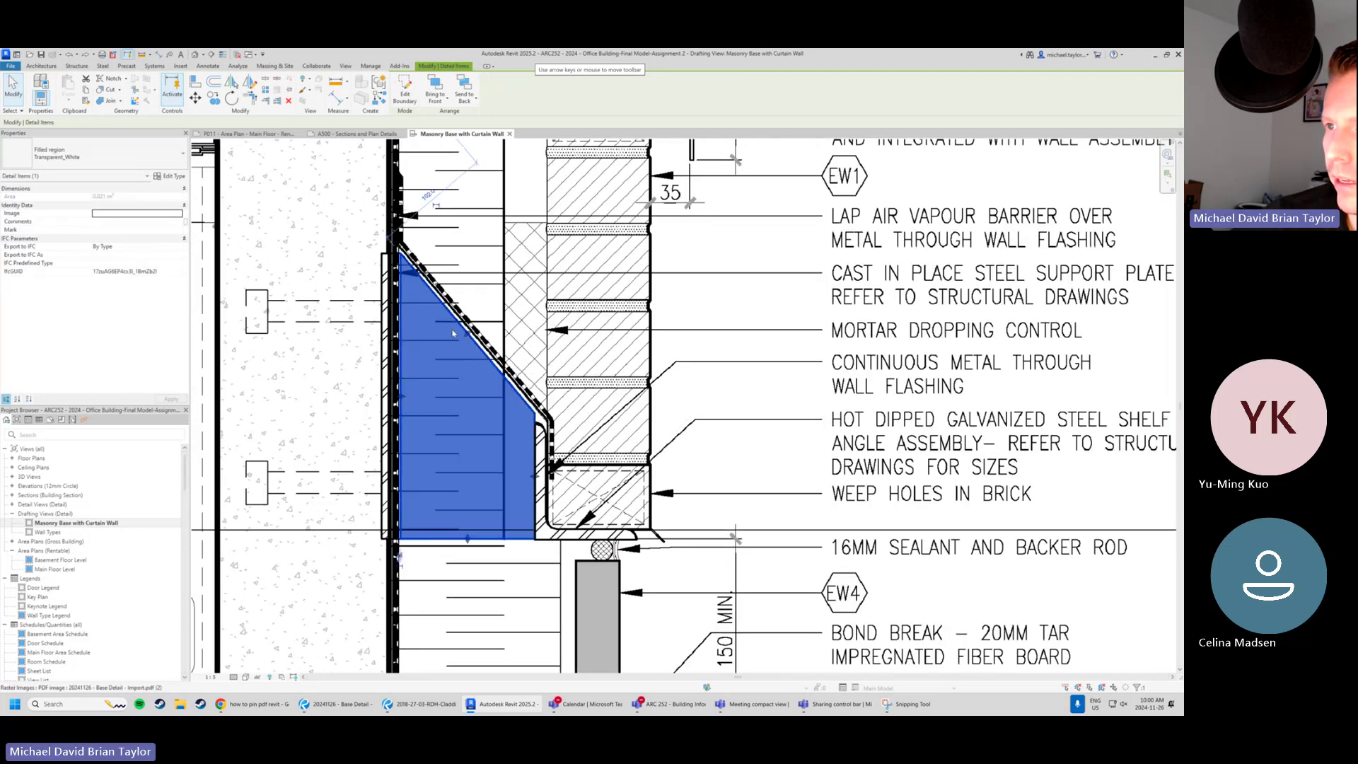
pyautogui.scroll(2, 401, 251)
pyautogui.scroll(2, 401, 256)
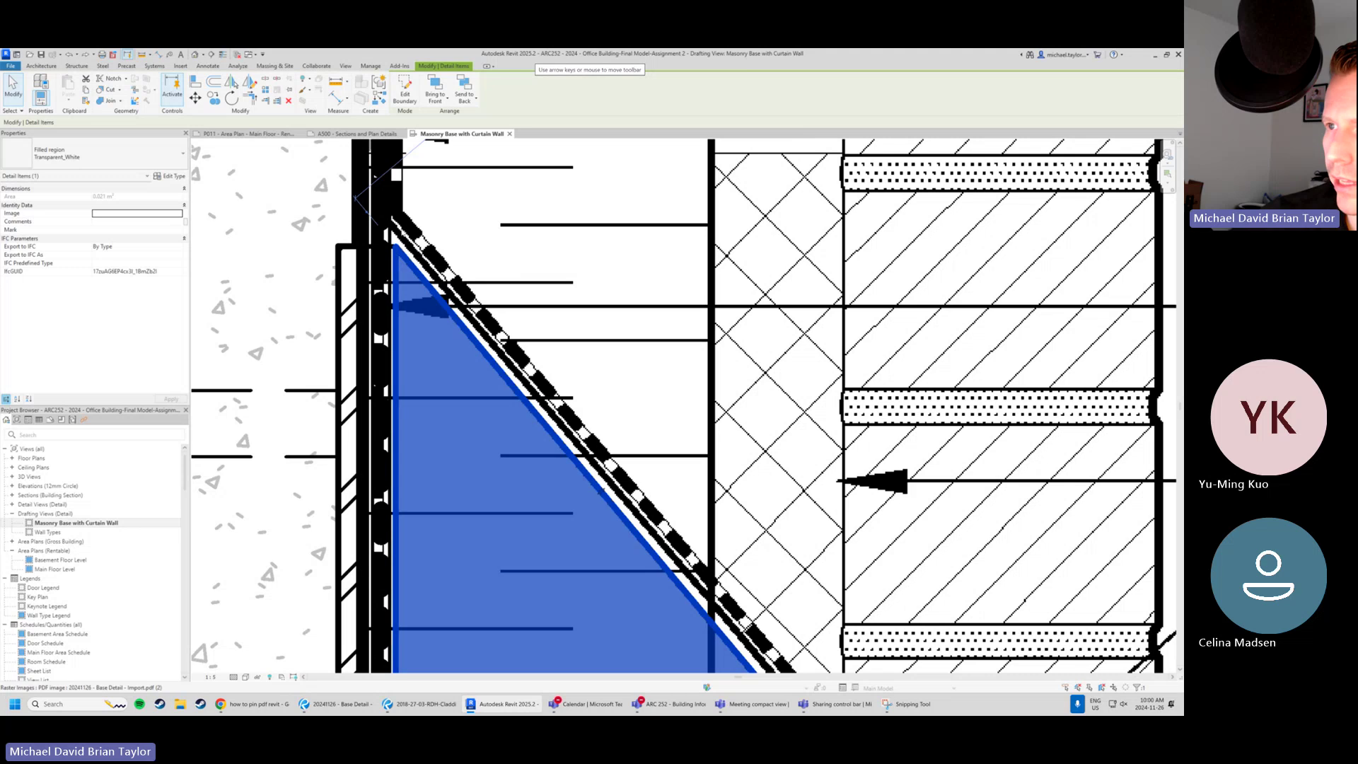
pyautogui.scroll(-2, 335, 237)
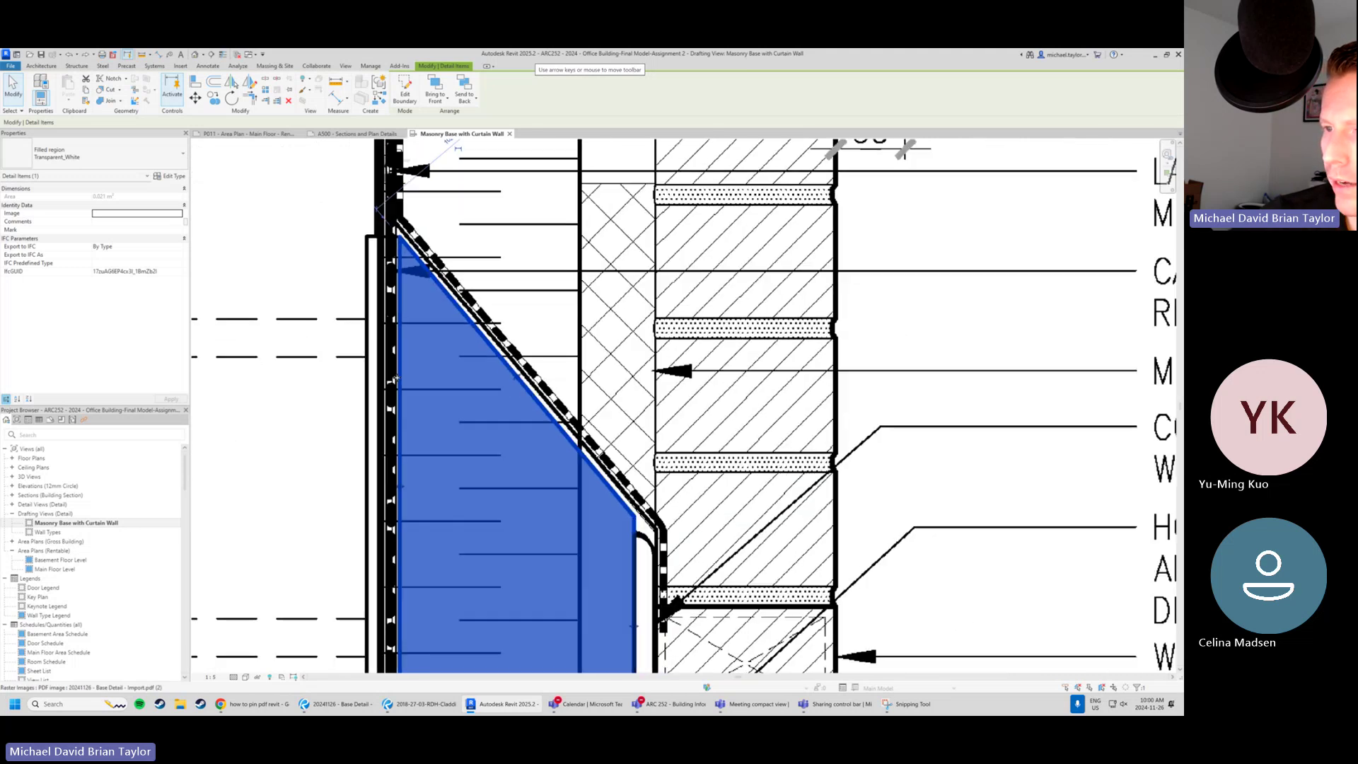
pyautogui.scroll(-1, 425, 170)
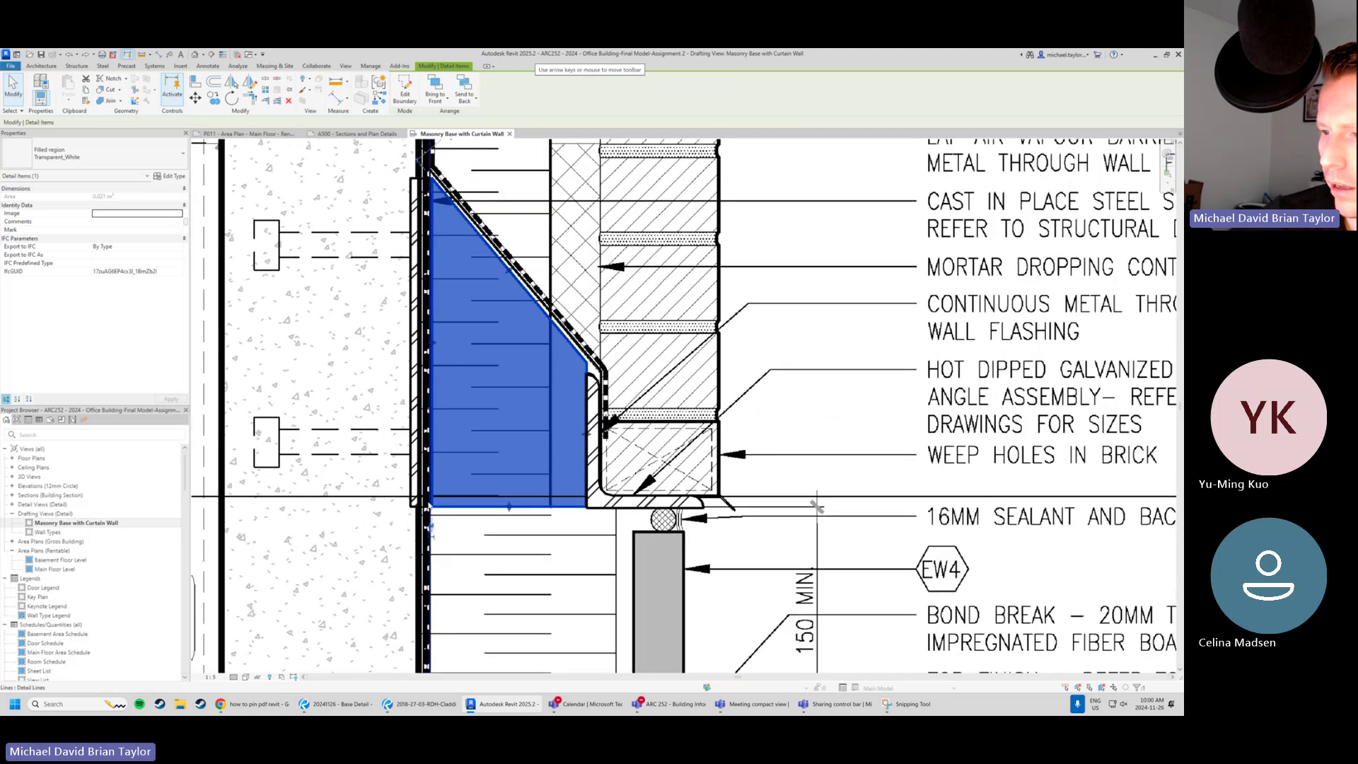
pyautogui.scroll(1, 429, 506)
pyautogui.moveTo(431, 504); pyautogui.dragTo(408, 619, button='middle')
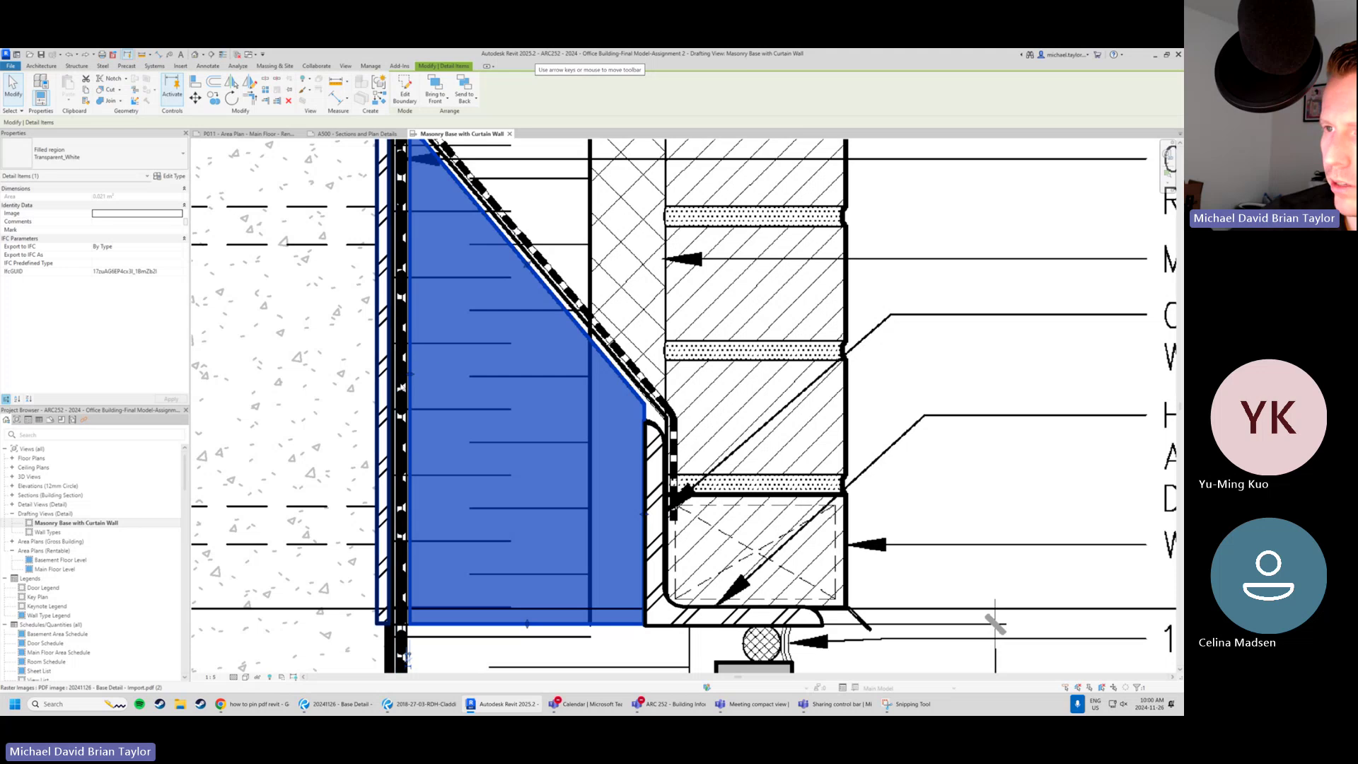
pyautogui.moveTo(397, 453); pyautogui.dragTo(397, 552, button='middle')
pyautogui.click(402, 99)
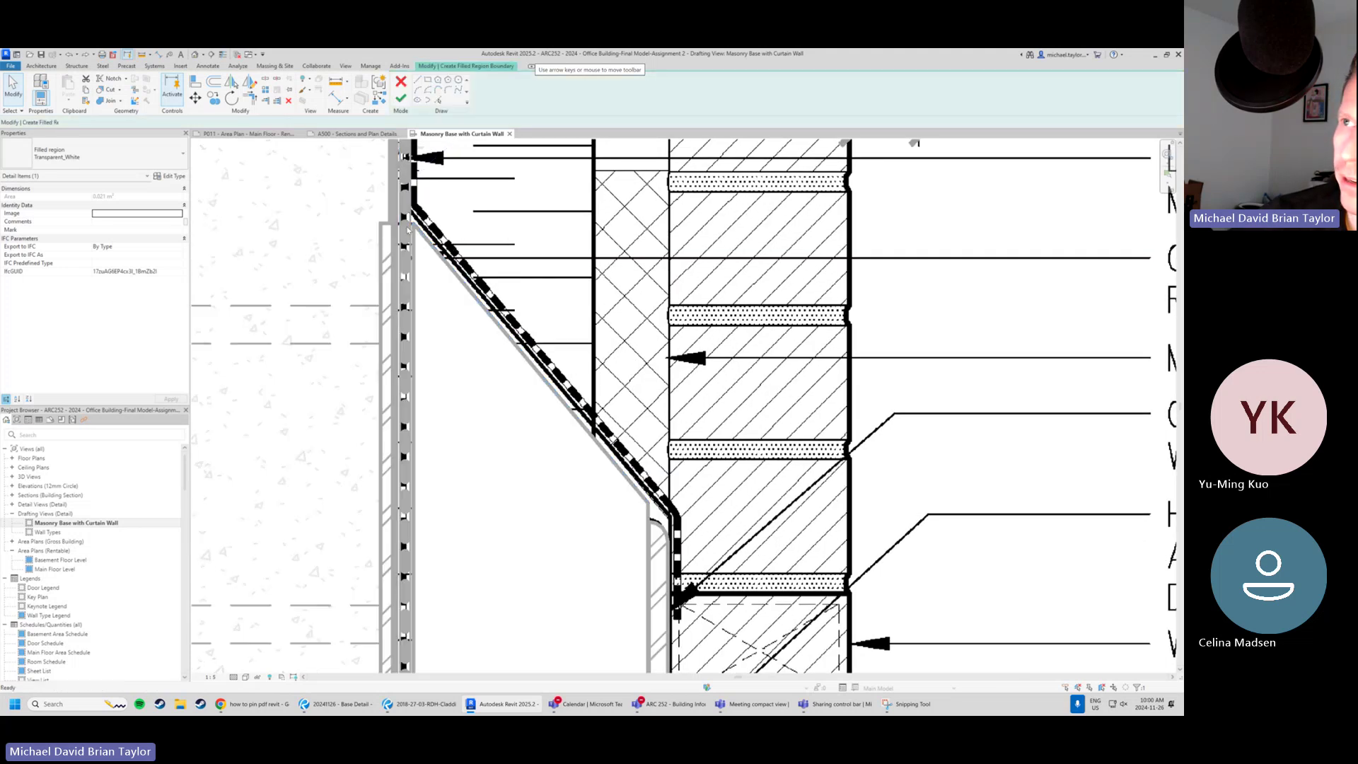
pyautogui.scroll(-2, 424, 197)
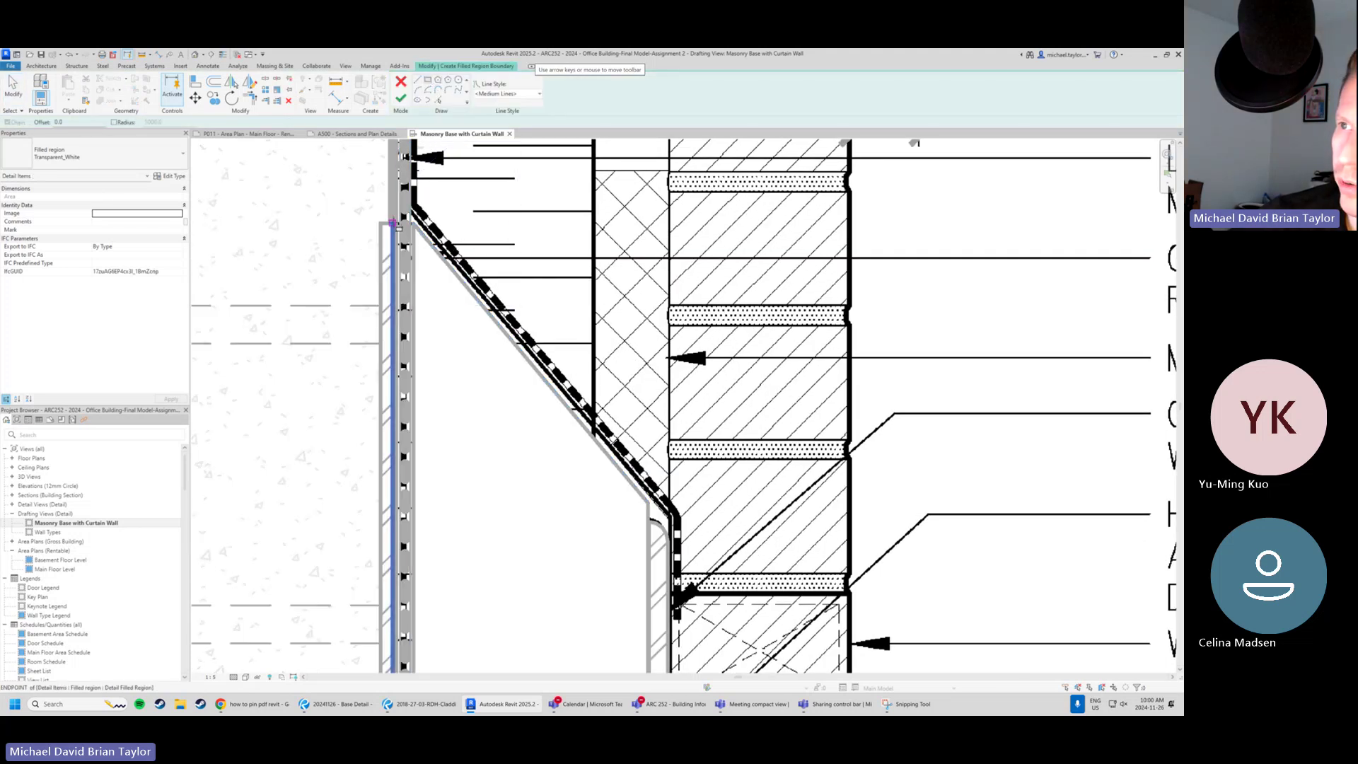
pyautogui.scroll(3, 420, 411)
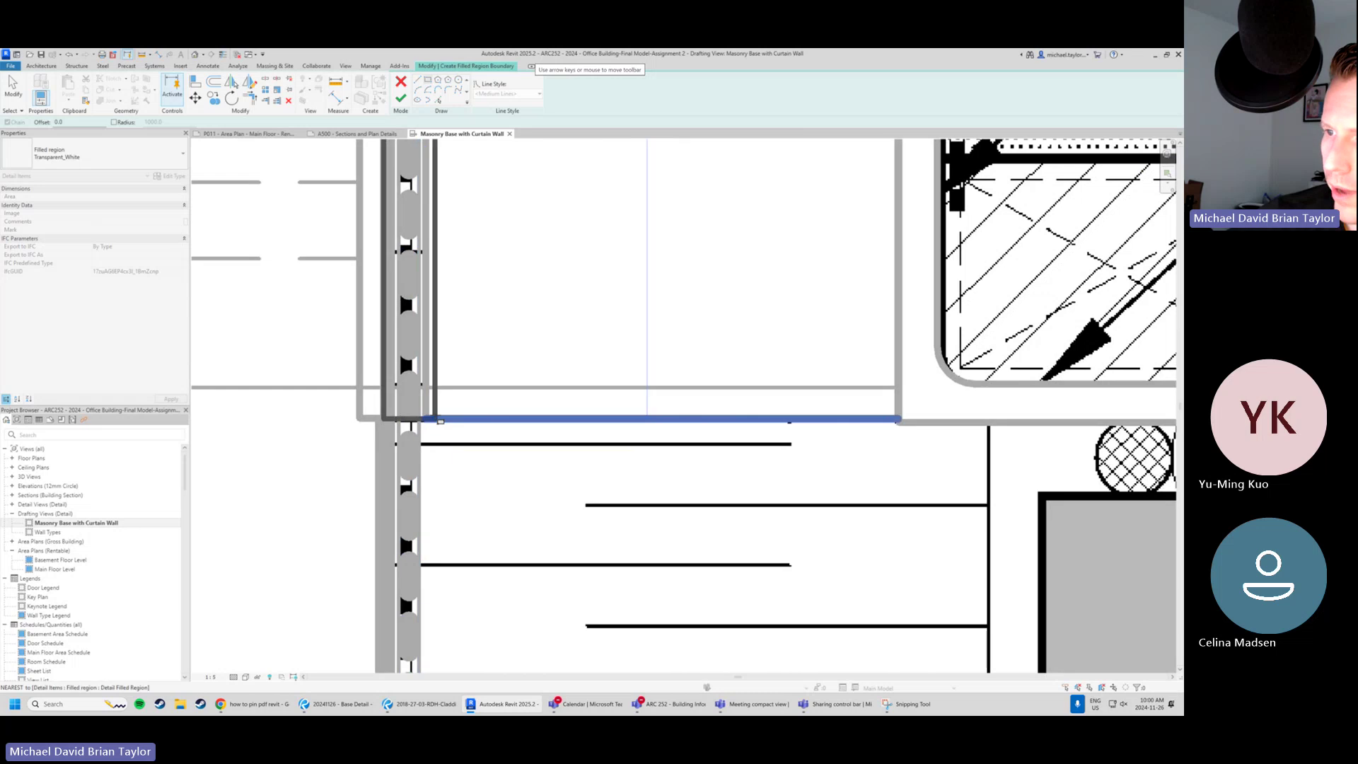
pyautogui.scroll(-3, 427, 425)
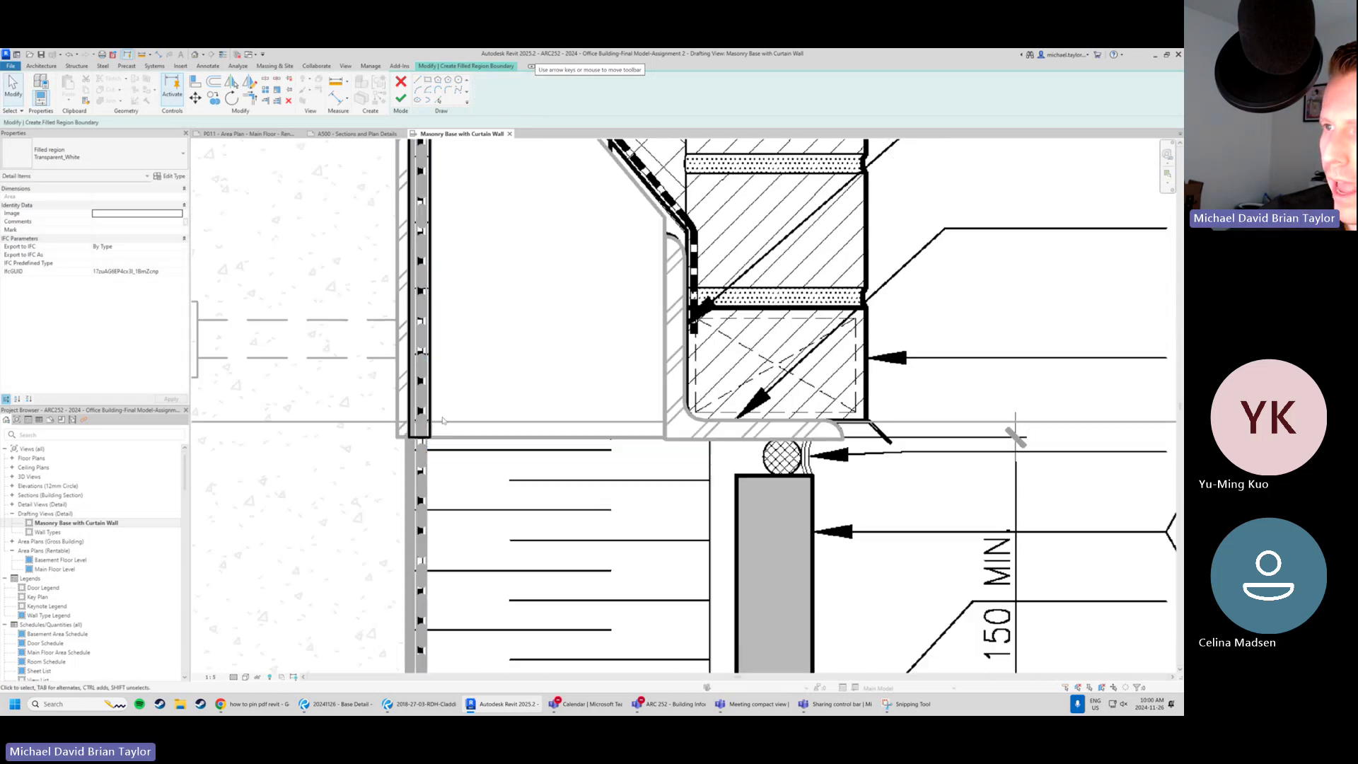
# Dimension the width of the narrow white region sketch between its two long vertical edges, below the steel plate.
pyautogui.moveTo(534, 554); pyautogui.dragTo(534, 590, button='middle')
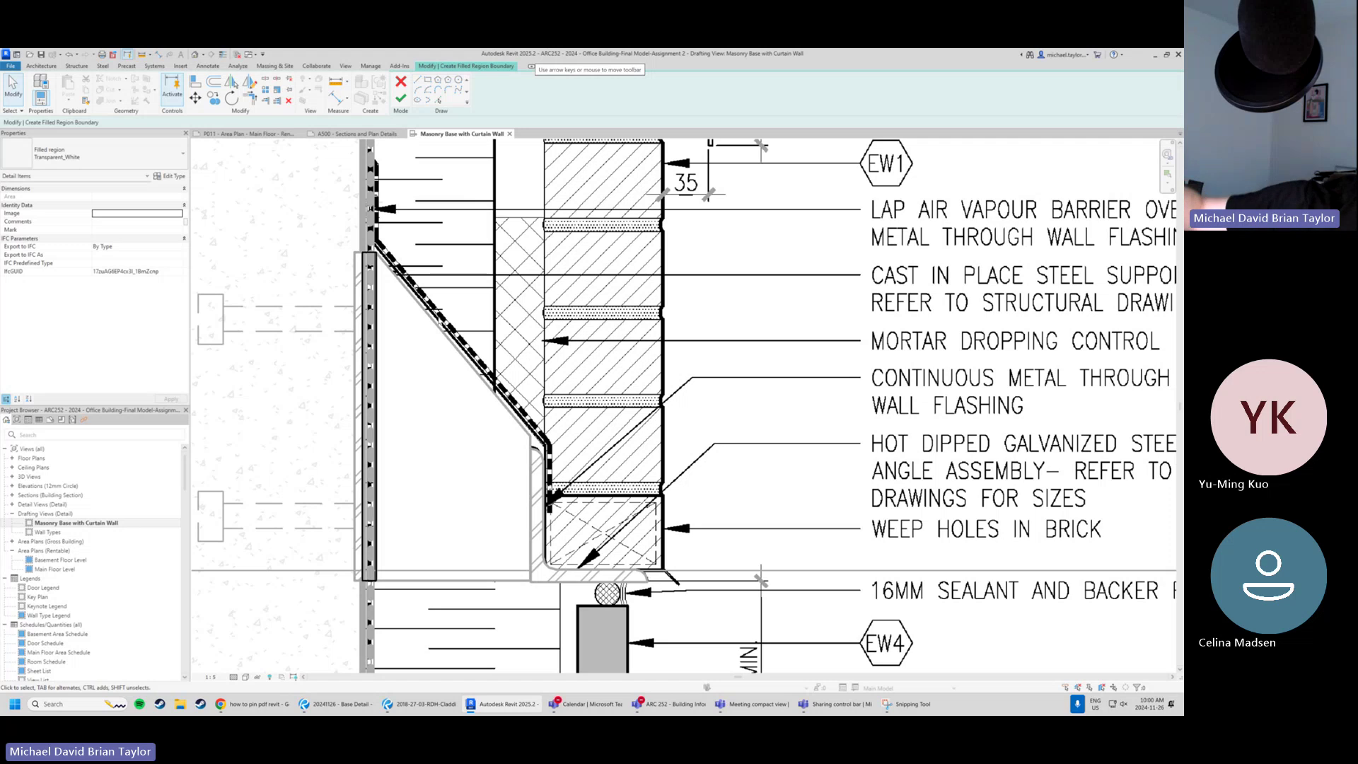
pyautogui.scroll(2, 375, 279)
pyautogui.click(372, 279)
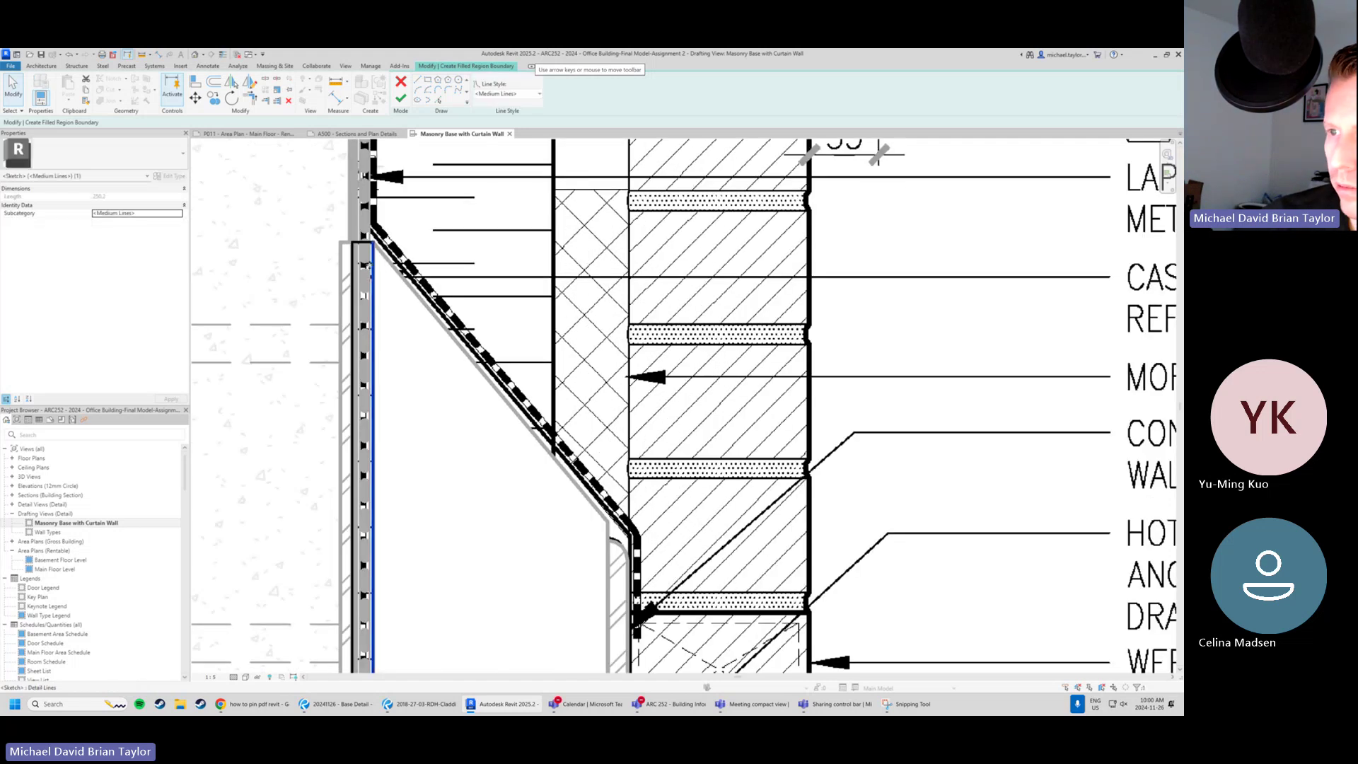
pyautogui.scroll(-3, 368, 266)
pyautogui.scroll(5, 400, 488)
pyautogui.scroll(2, 420, 534)
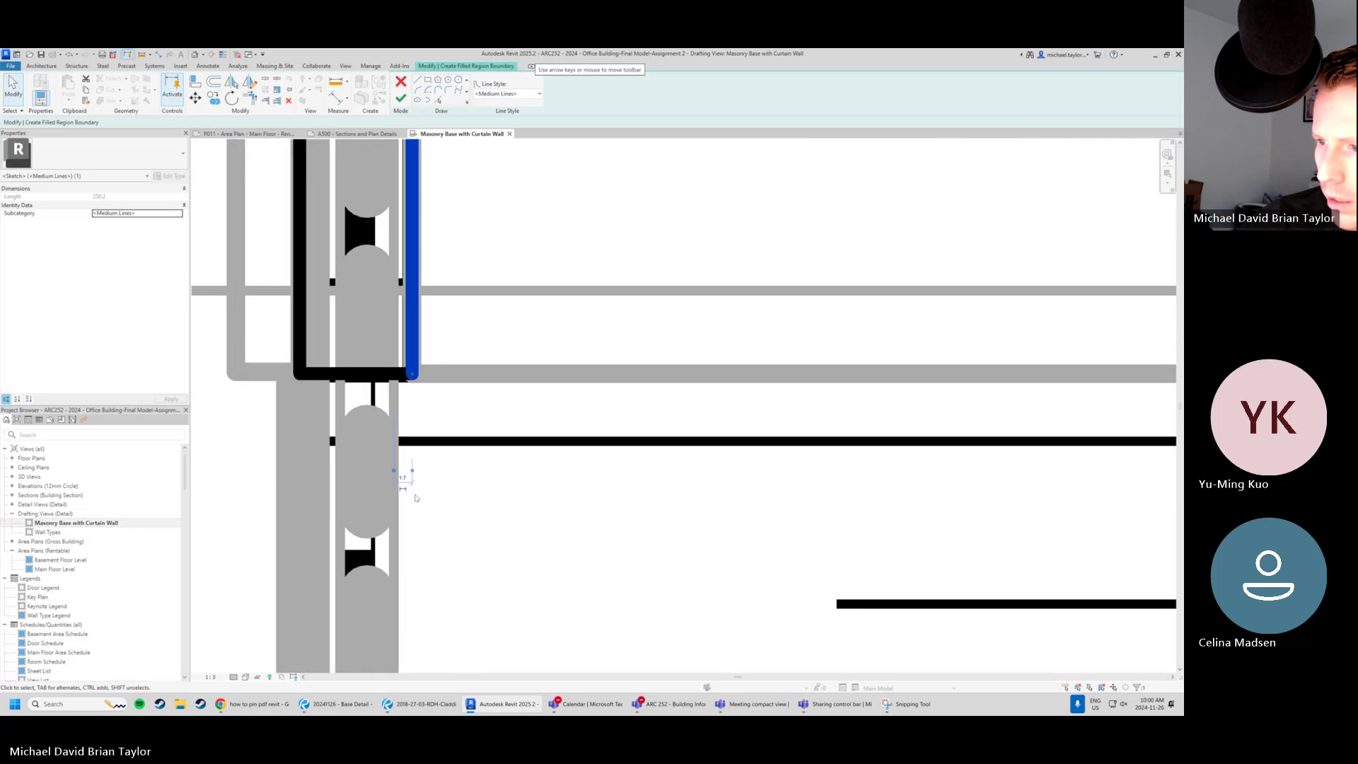
pyautogui.click(298, 338)
pyautogui.scroll(-2, 320, 386)
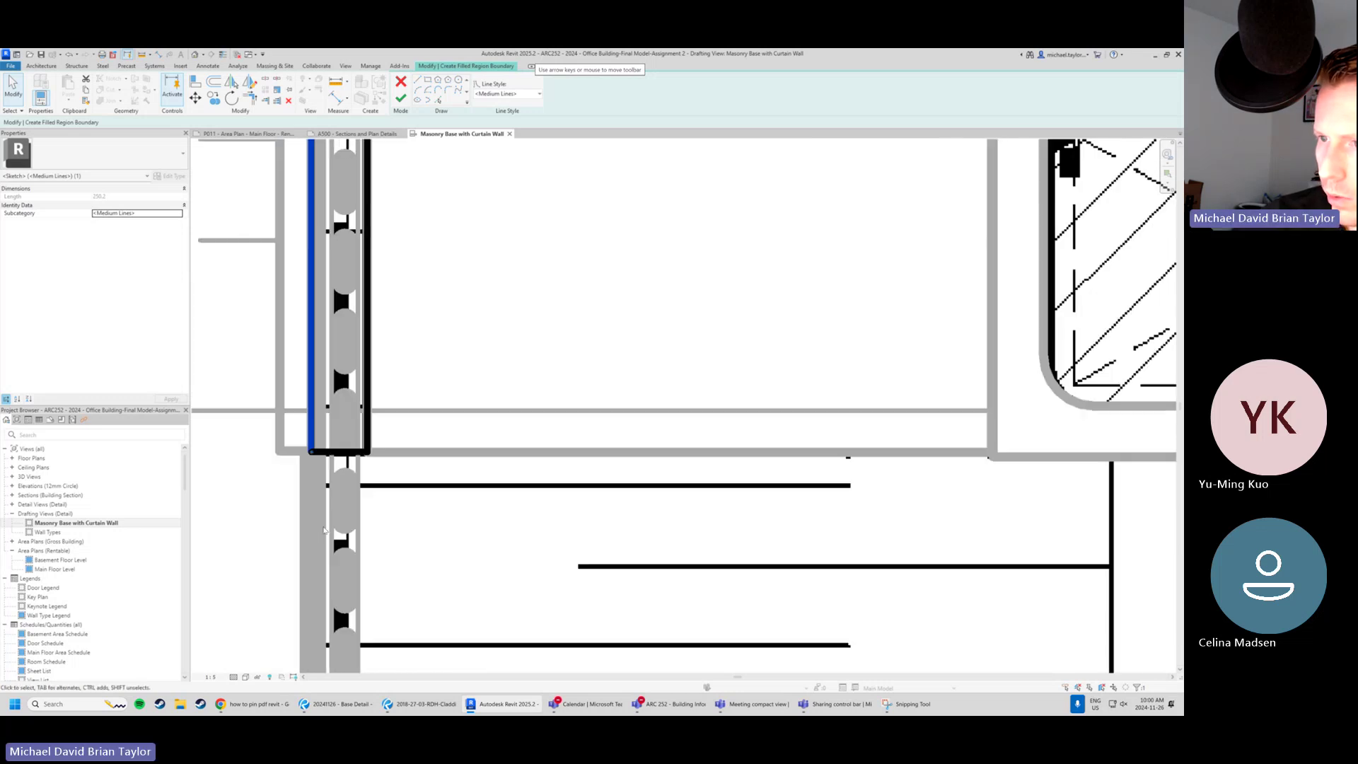
pyautogui.press('d')
pyautogui.press('i')
pyautogui.click(315, 385)
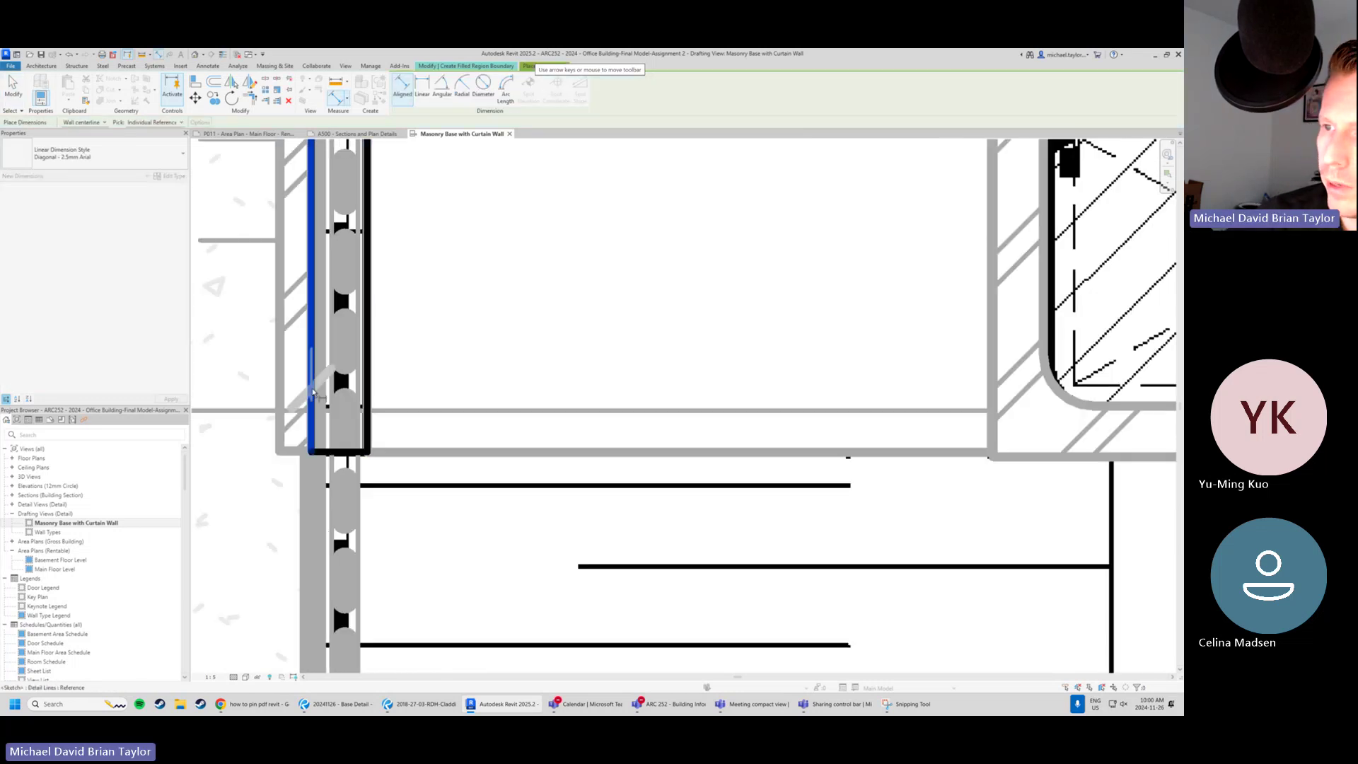
pyautogui.click(366, 409)
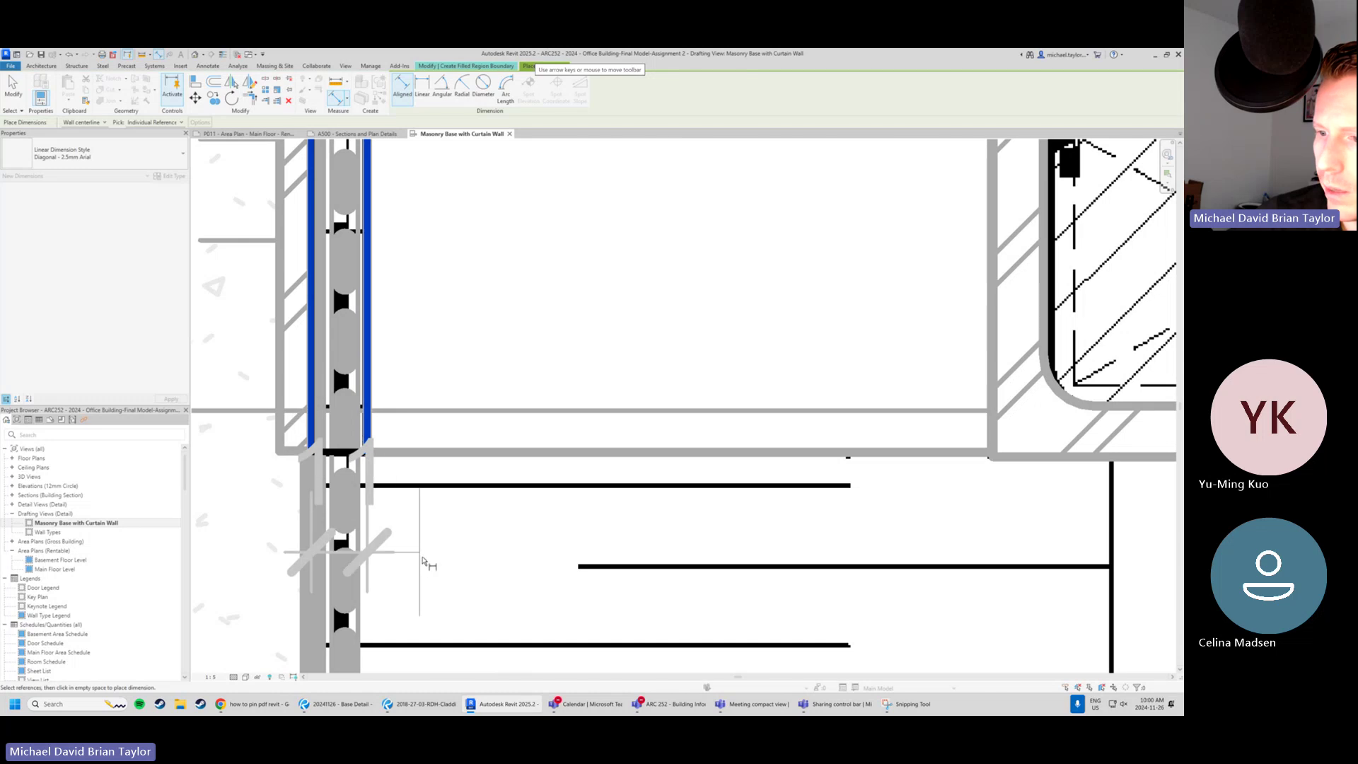
pyautogui.scroll(-2, 423, 469)
pyautogui.click(438, 541)
pyautogui.press('Escape')
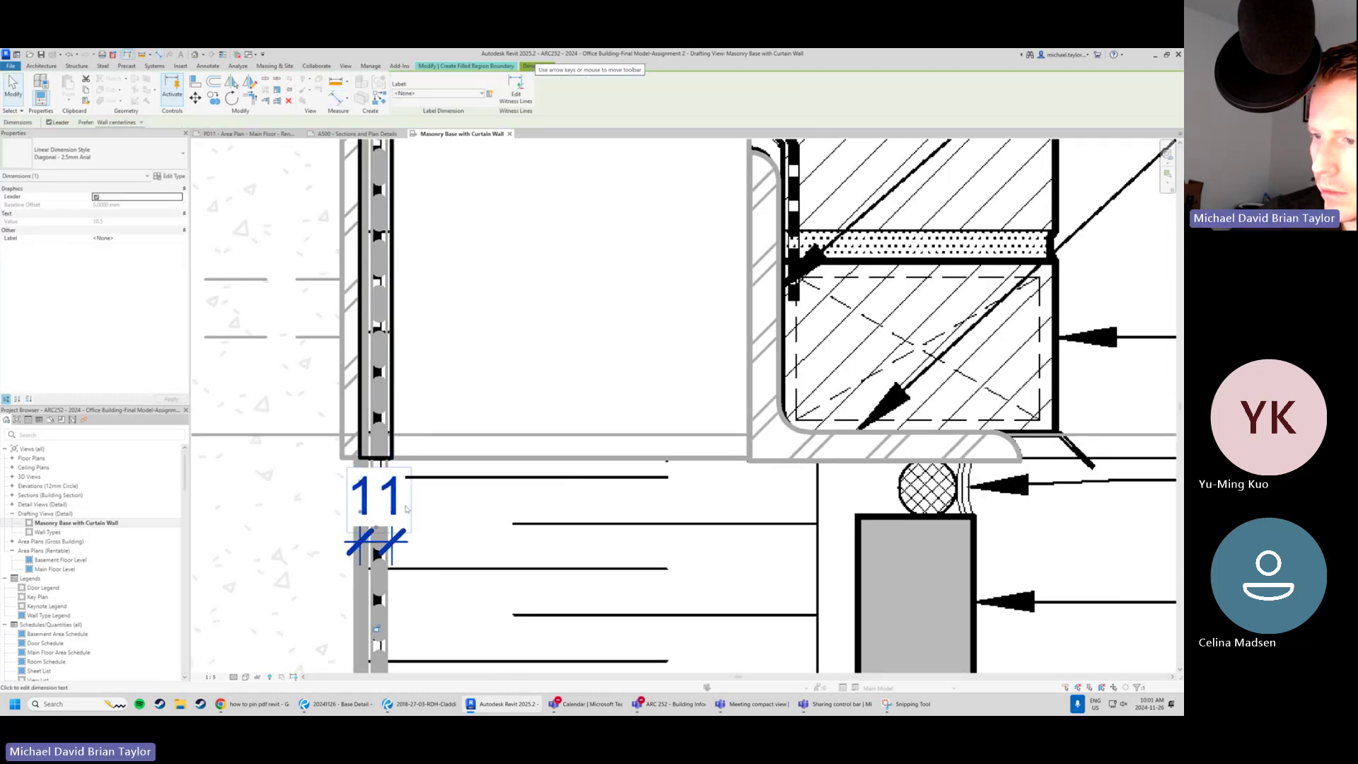
# Remove that width dimension and try dimensioning the sketch rectangle again from the steel plate side to its outer edge.
pyautogui.scroll(2, 431, 468)
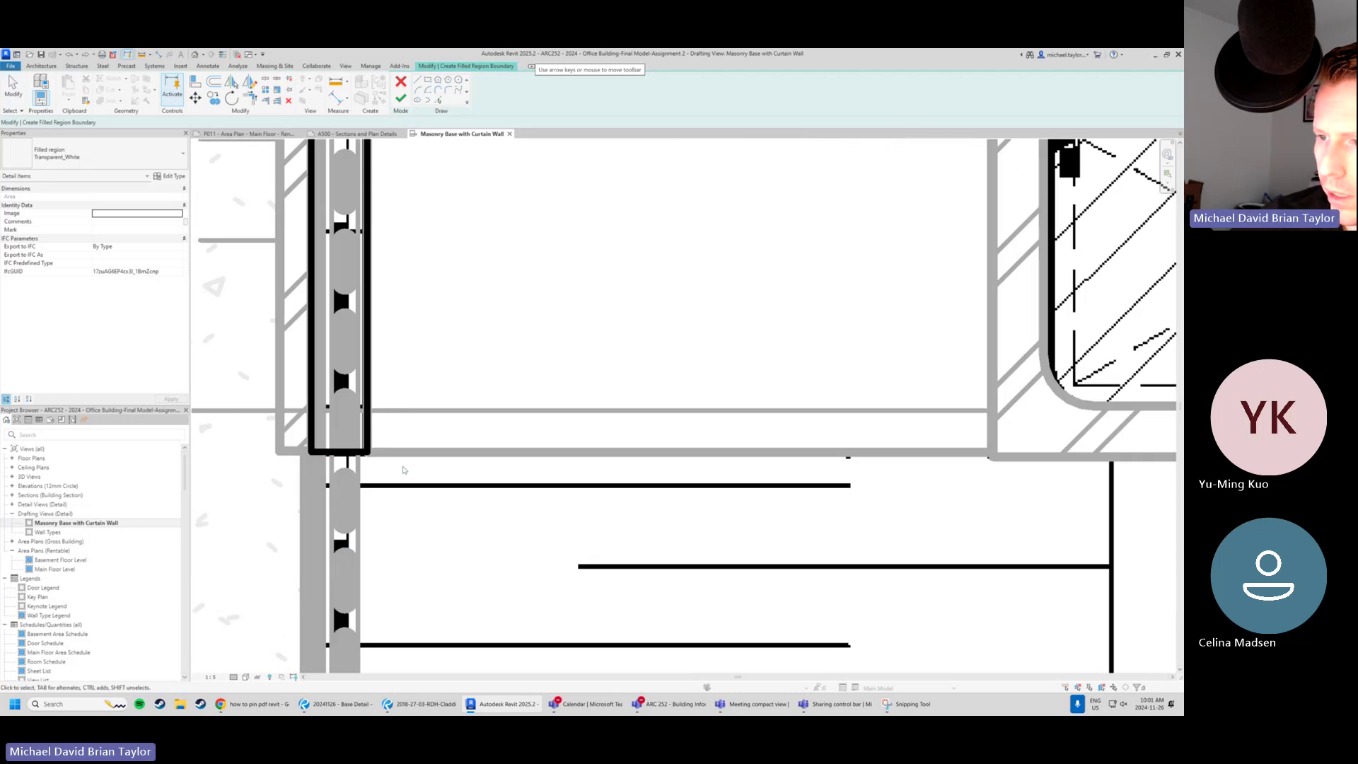
pyautogui.click(394, 447)
pyautogui.press('d')
pyautogui.press('i')
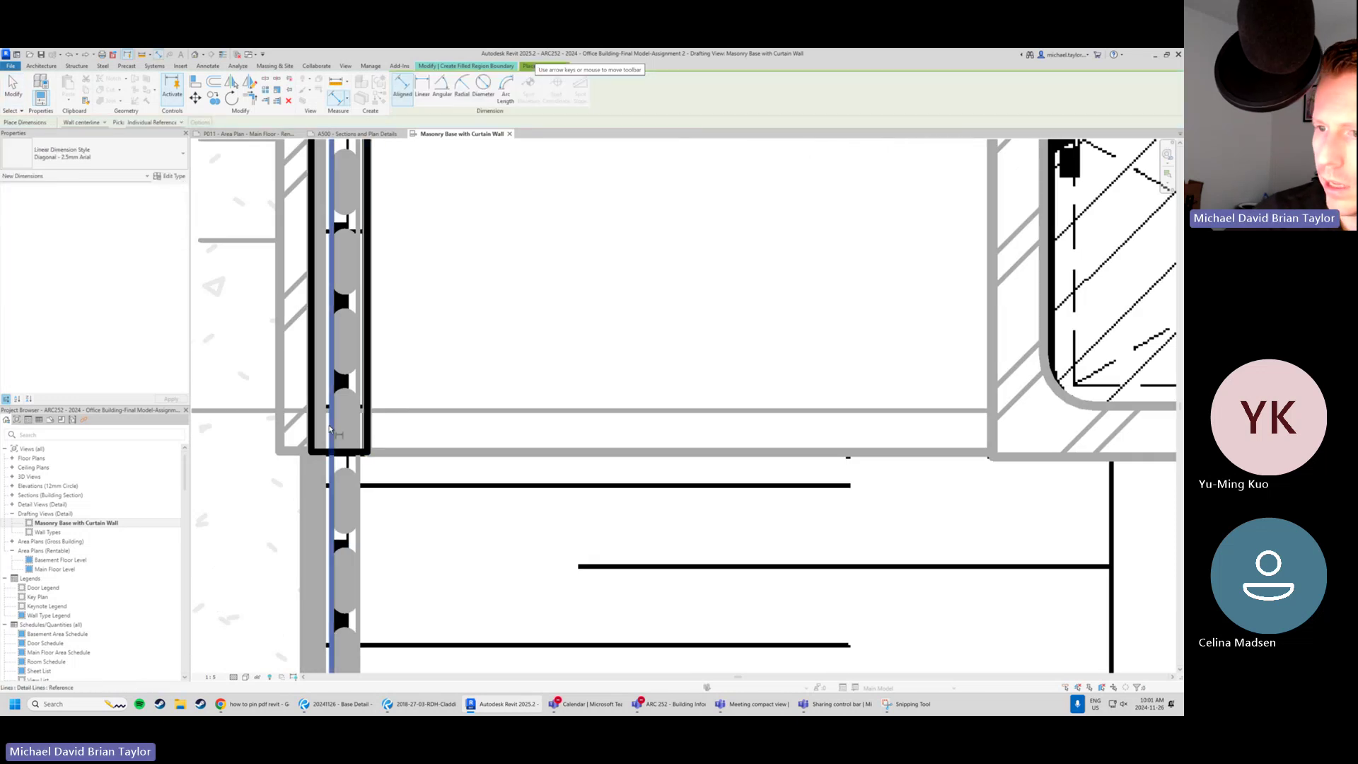
pyautogui.scroll(-2, 367, 432)
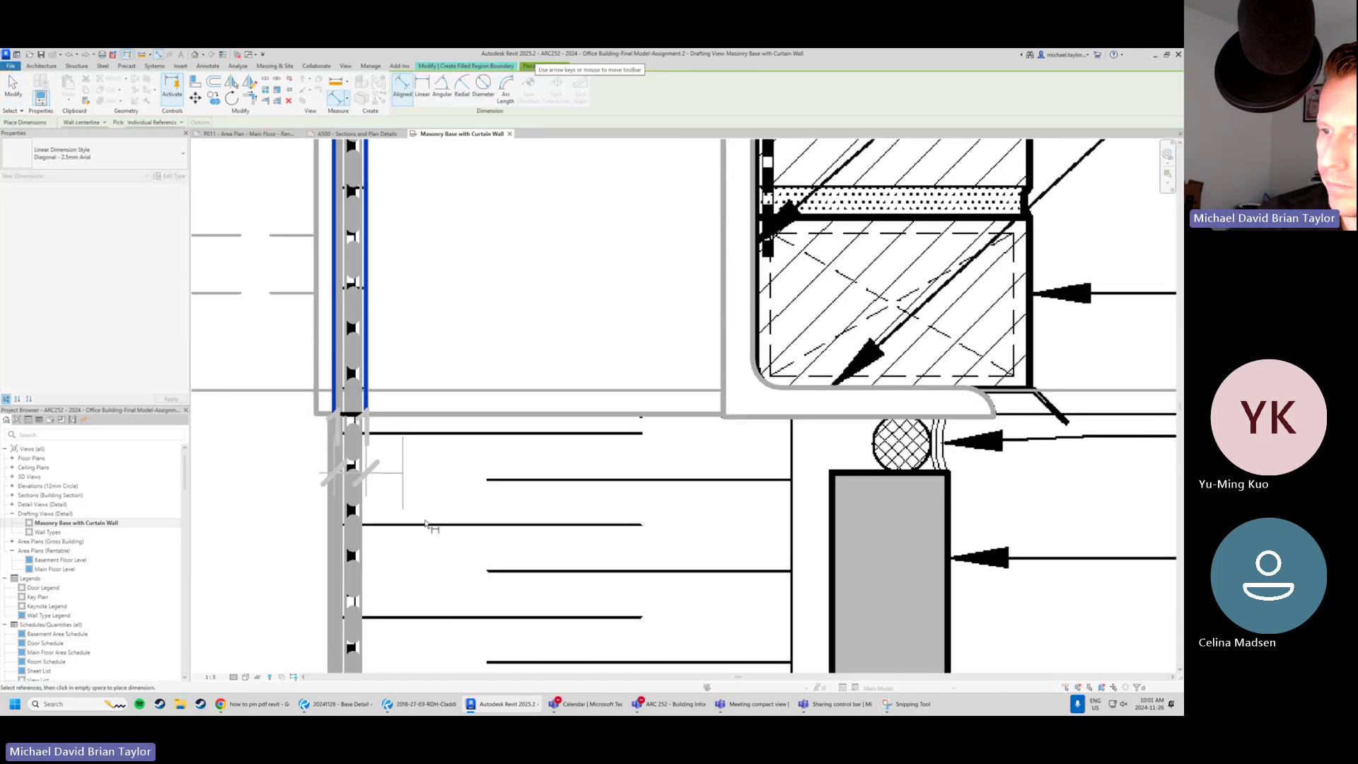
pyautogui.press('Escape')
pyautogui.click(334, 406)
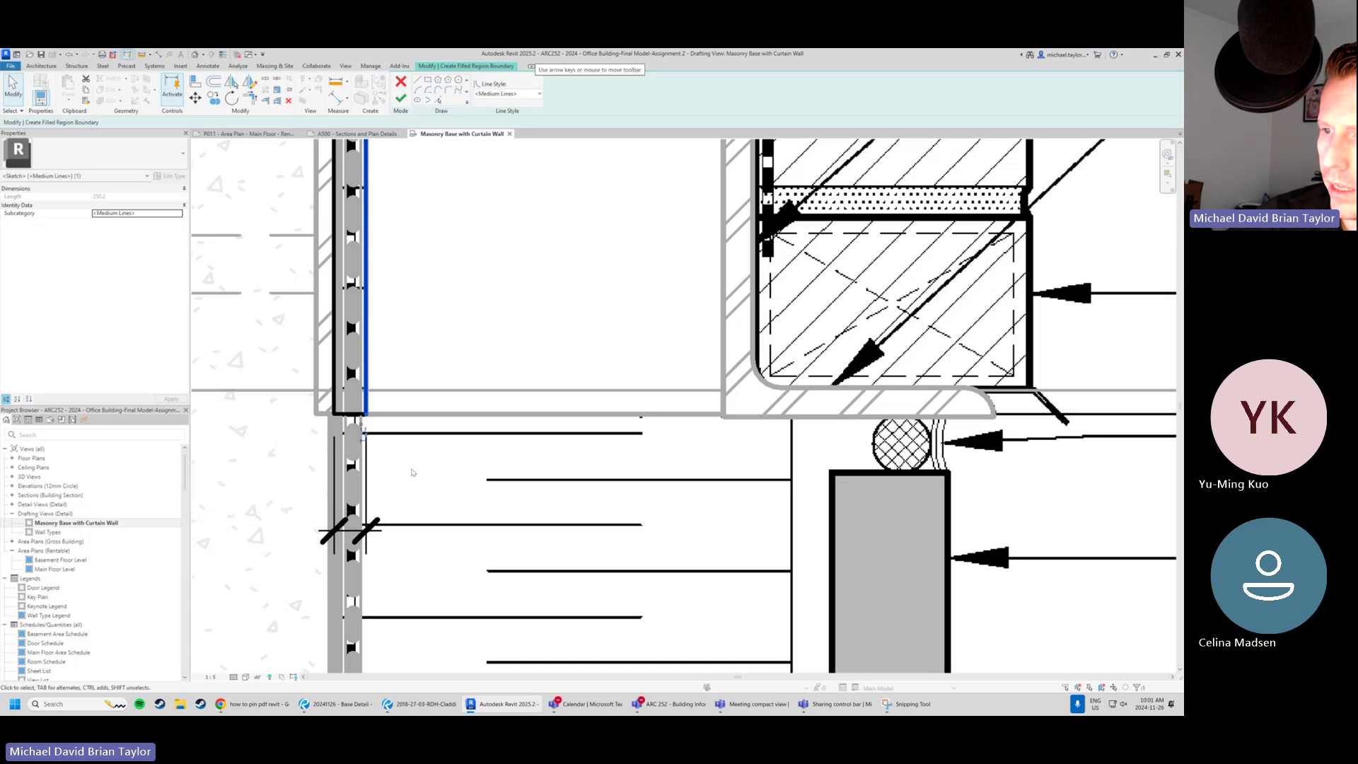
pyautogui.click(362, 400)
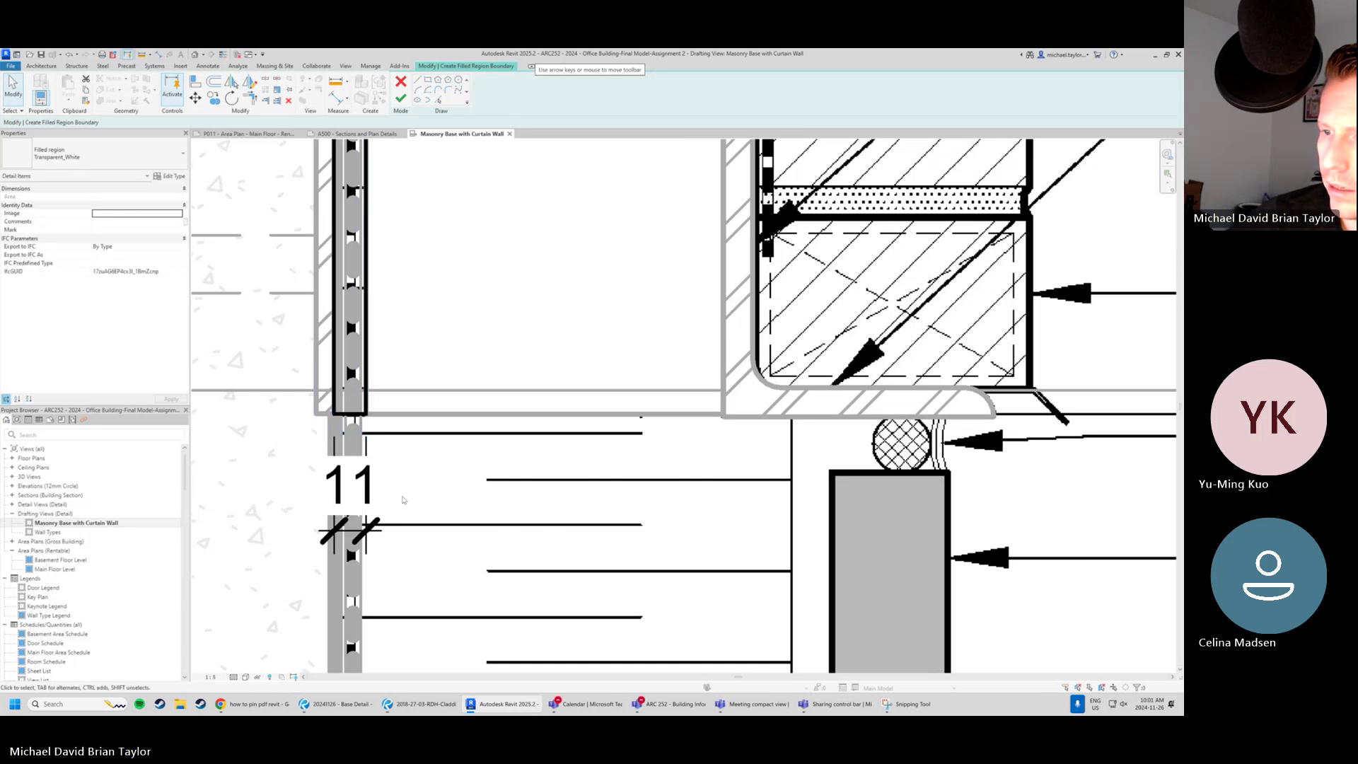
pyautogui.click(363, 401)
pyautogui.press('Escape')
pyautogui.scroll(2, 362, 364)
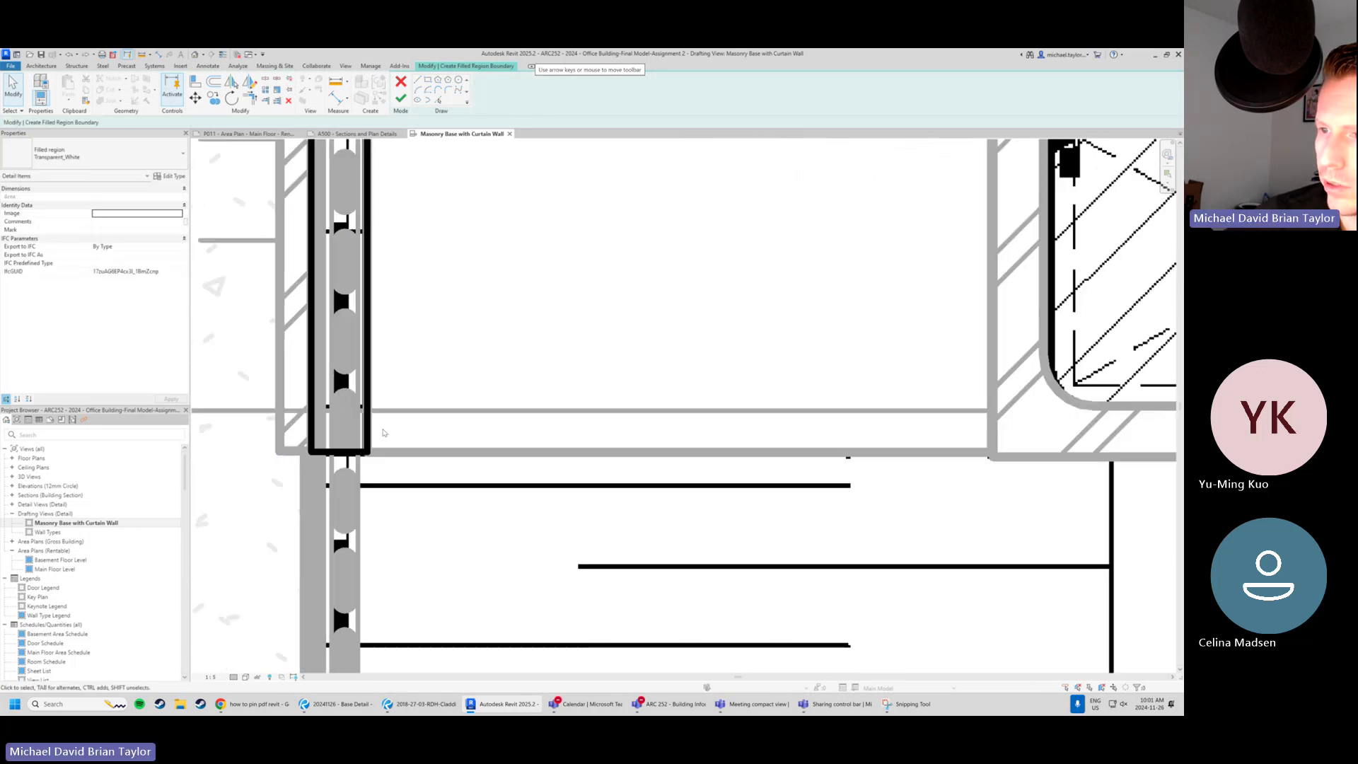
# Dimension across the narrow sketch rectangle and set its width to 10 mm by moving the outer vertical edge.
pyautogui.press('d')
pyautogui.press('i')
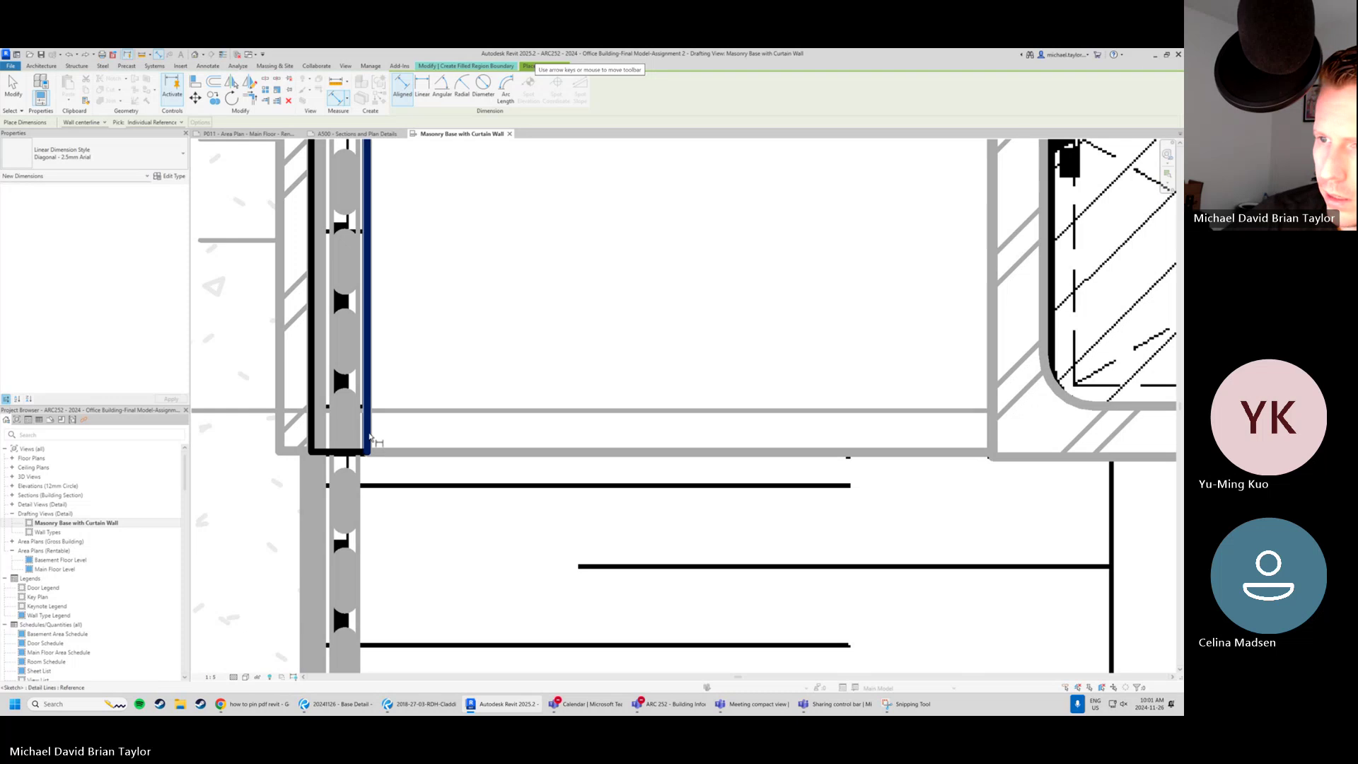
pyautogui.scroll(-2, 325, 435)
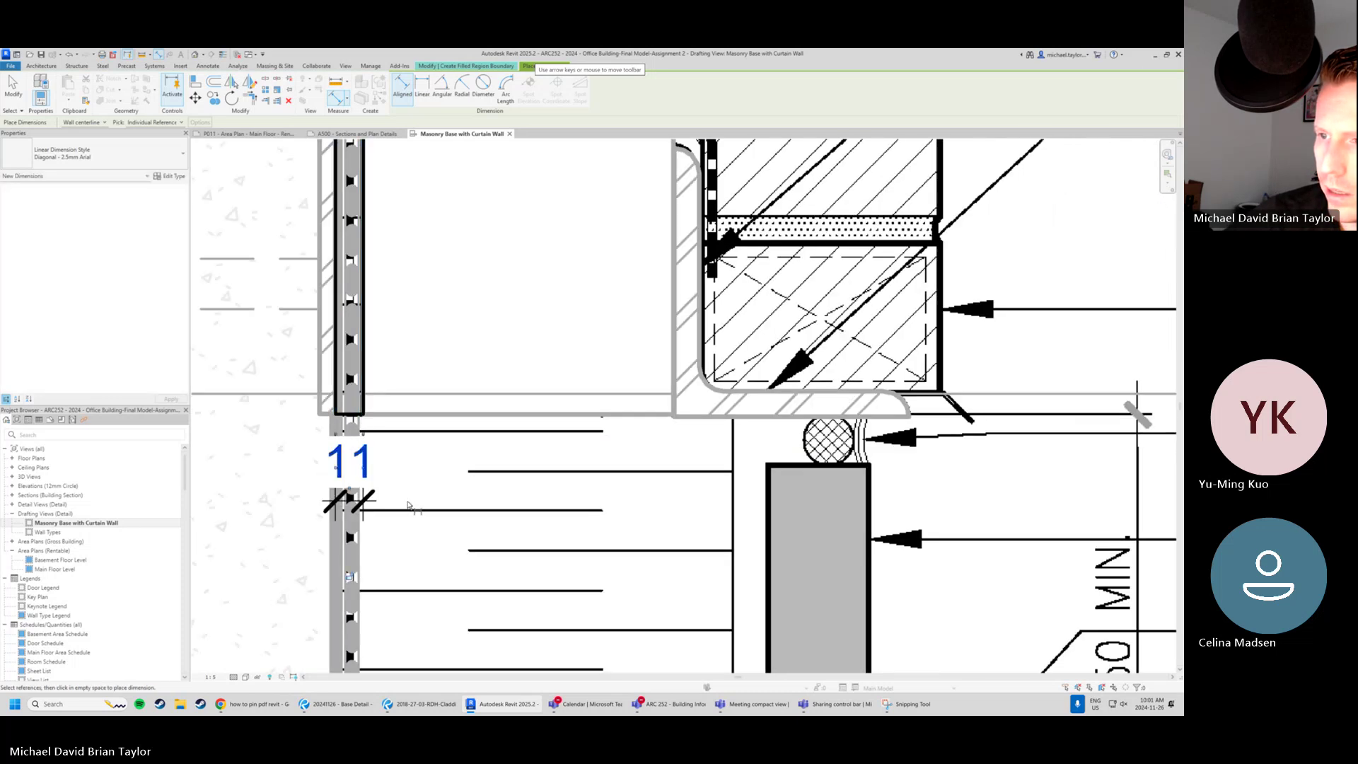
pyautogui.press('Escape')
pyautogui.click(363, 401)
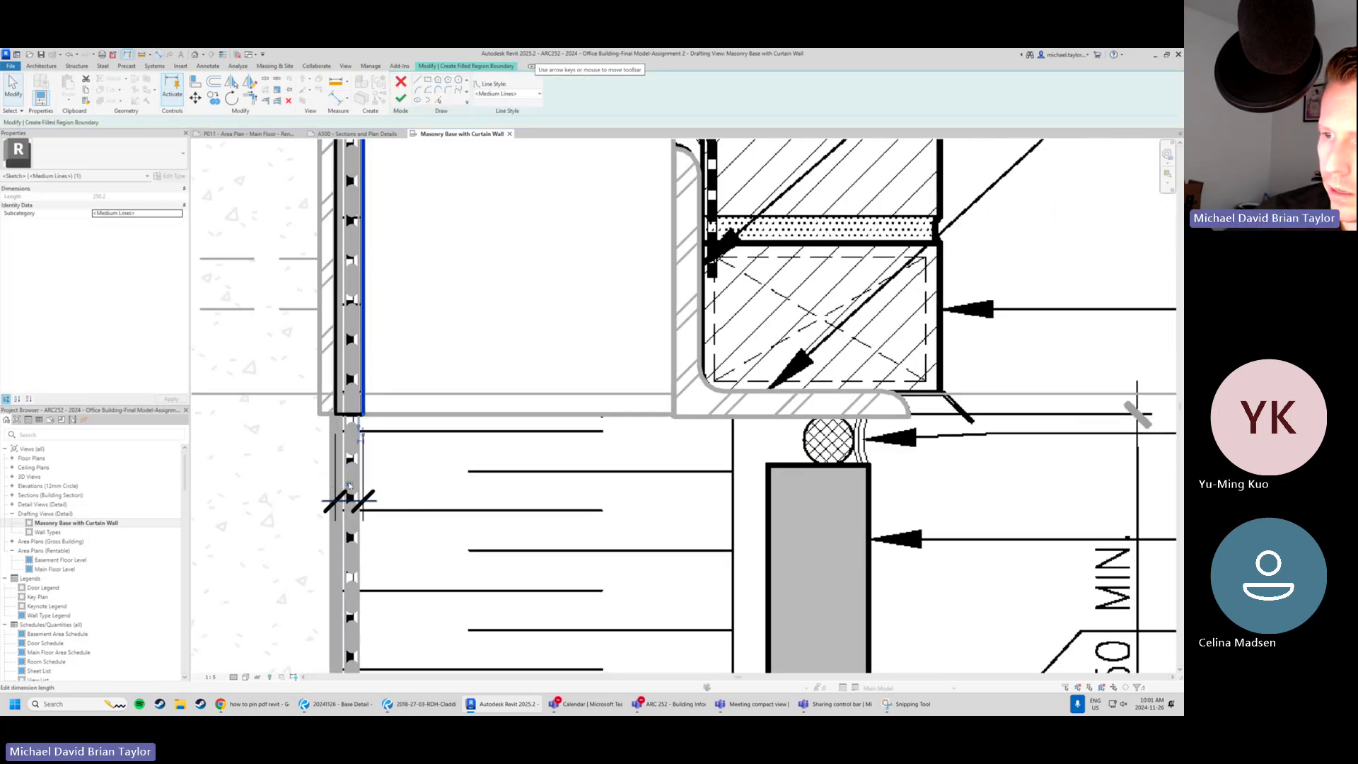
pyautogui.click(343, 482)
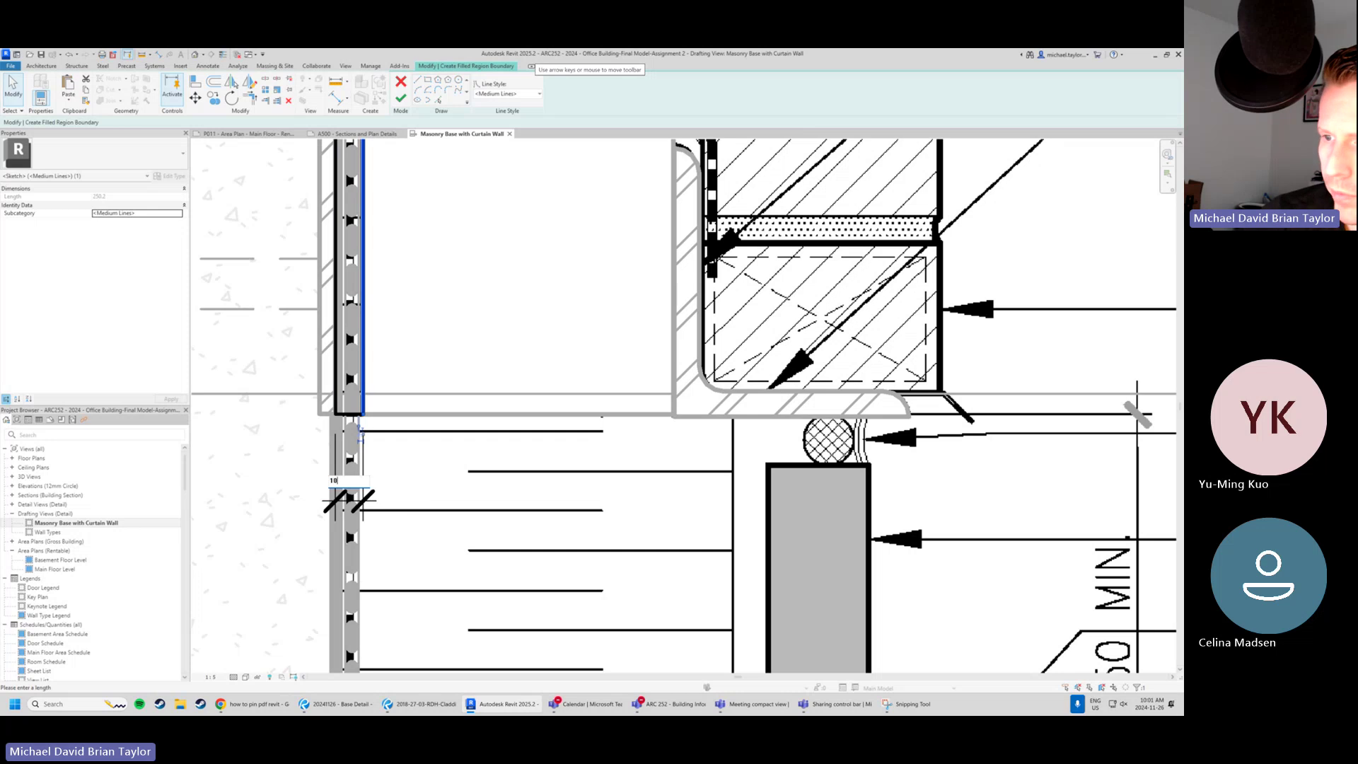
pyautogui.press('Return')
# Delete the helper width dimension and finish the Transparent_White filled region over the membrane strip without saving the project.
pyautogui.click(265, 270)
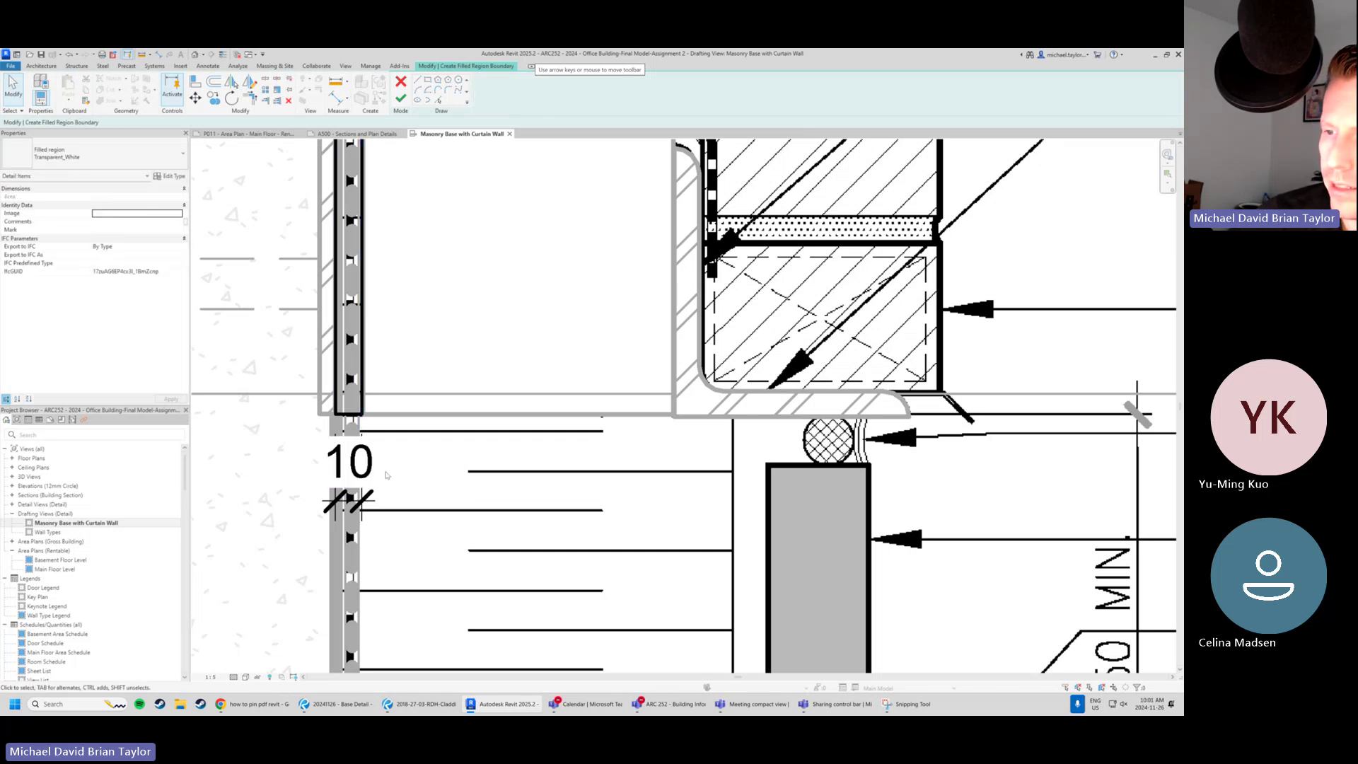
pyautogui.click(365, 500)
pyautogui.press('Delete')
pyautogui.scroll(-2, 365, 499)
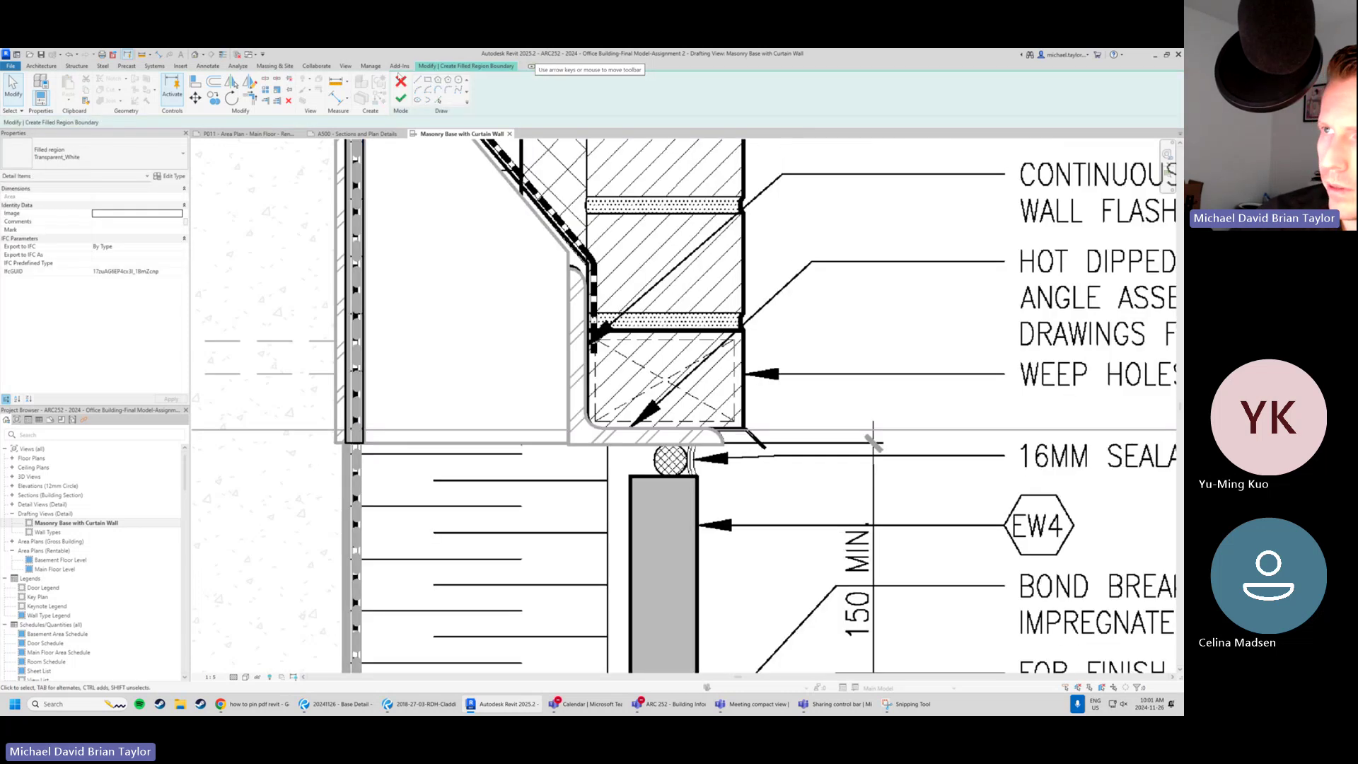
pyautogui.click(403, 100)
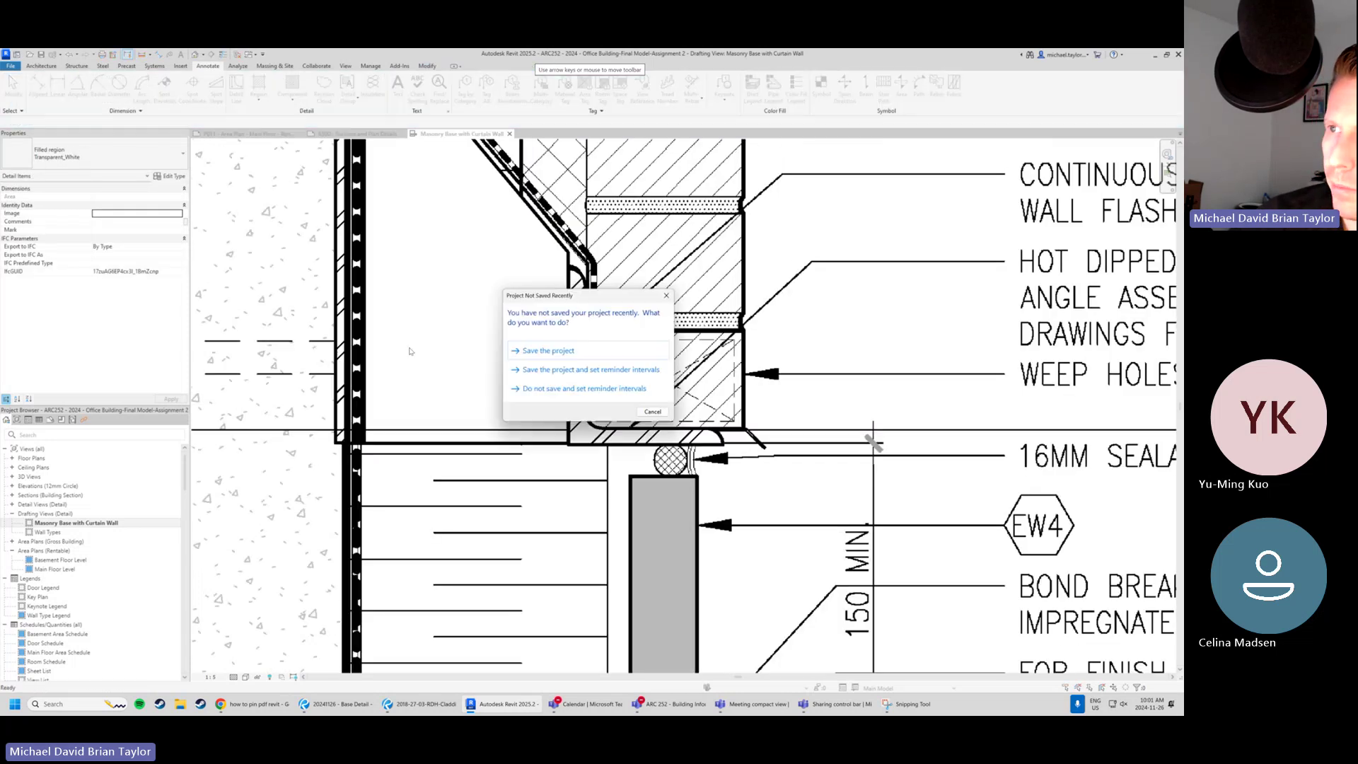
pyautogui.click(654, 413)
# Hide the imported base detail PDF image in the drafting view so only the traced detail elements show.
pyautogui.moveTo(401, 274); pyautogui.dragTo(397, 458, button='middle')
pyautogui.scroll(-1, 397, 457)
pyautogui.click(359, 202)
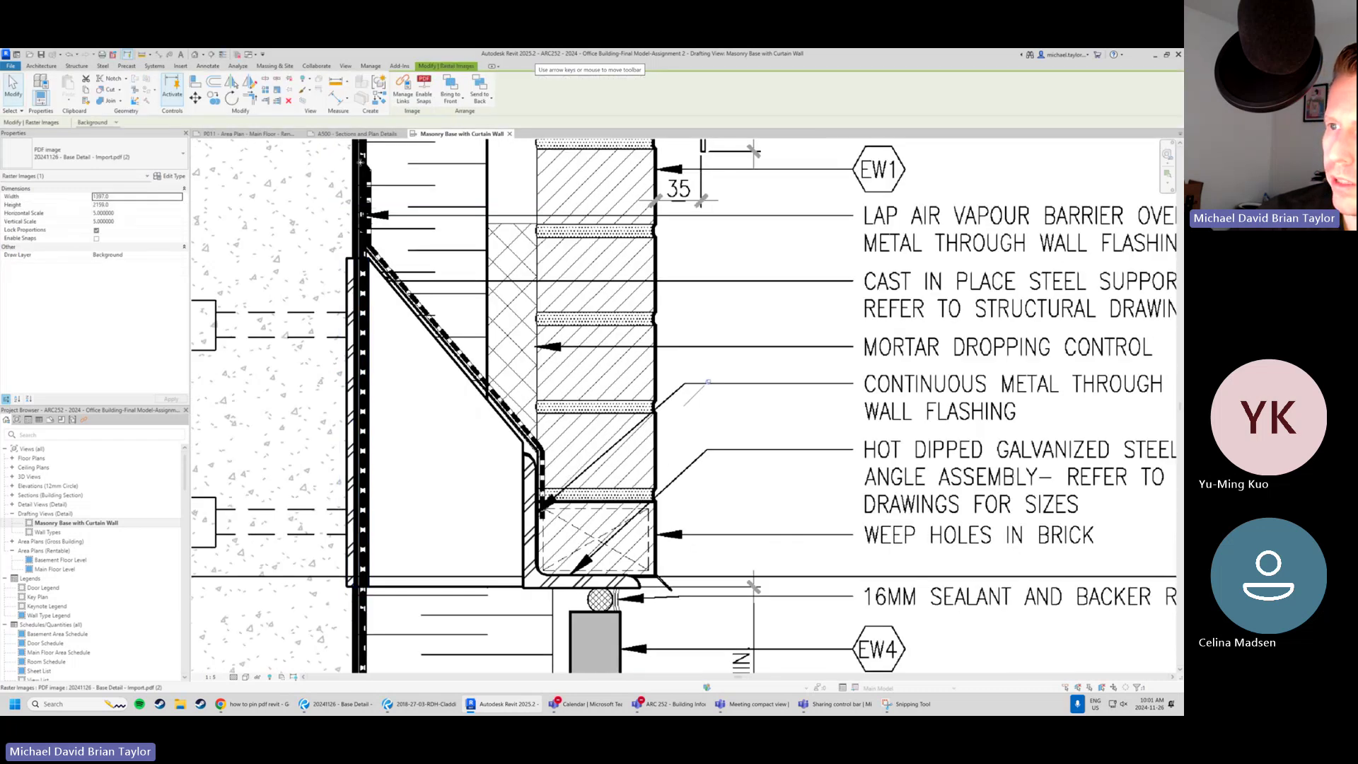
pyautogui.moveTo(470, 362); pyautogui.dragTo(469, 443, button='middle')
pyautogui.scroll(-3, 455, 364)
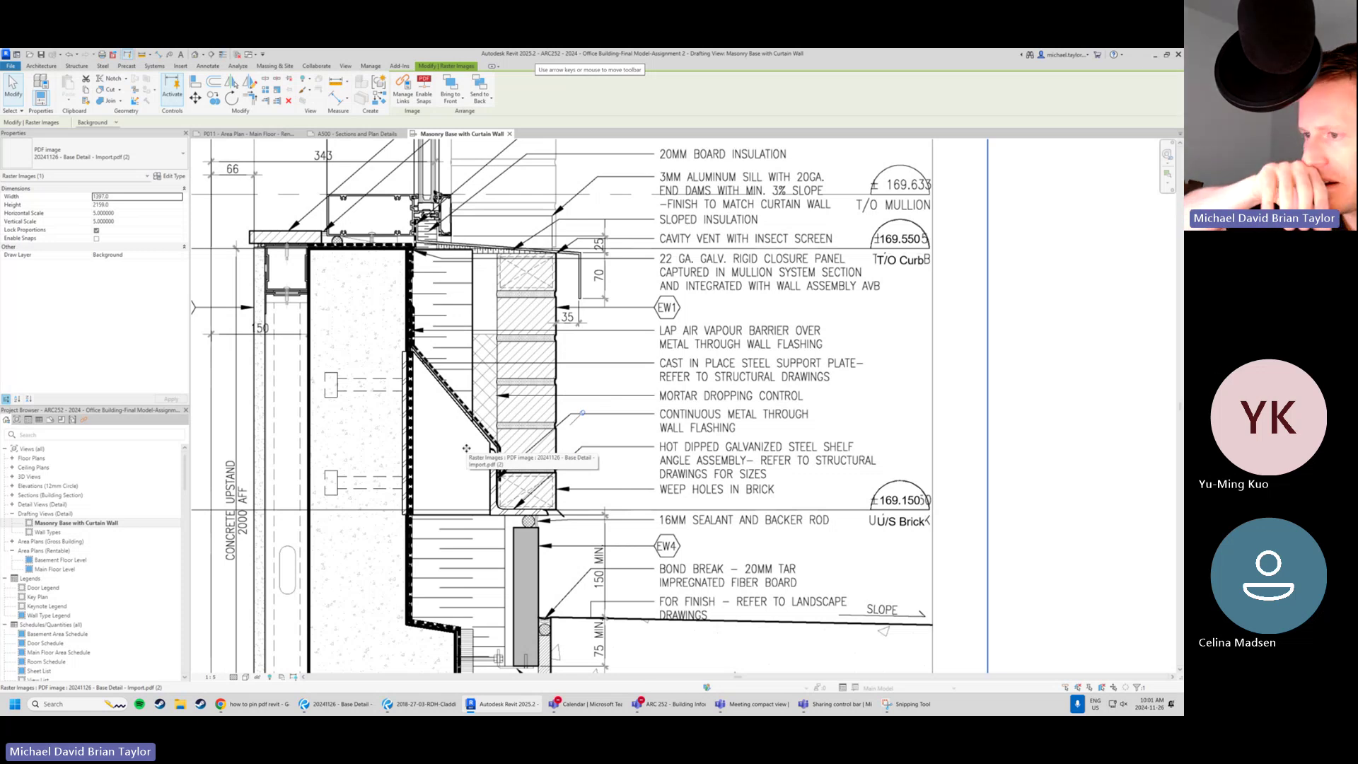
pyautogui.scroll(-2, 466, 449)
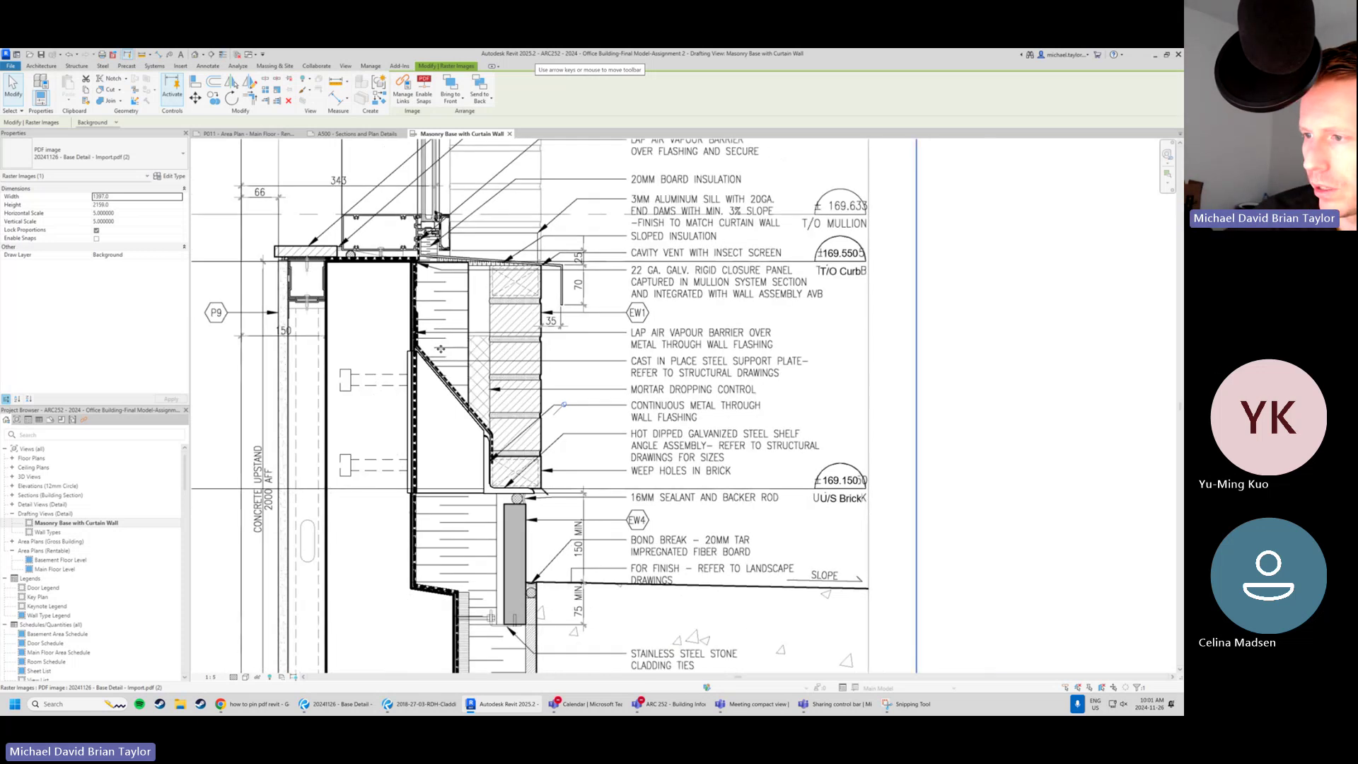
pyautogui.rightClick(576, 363)
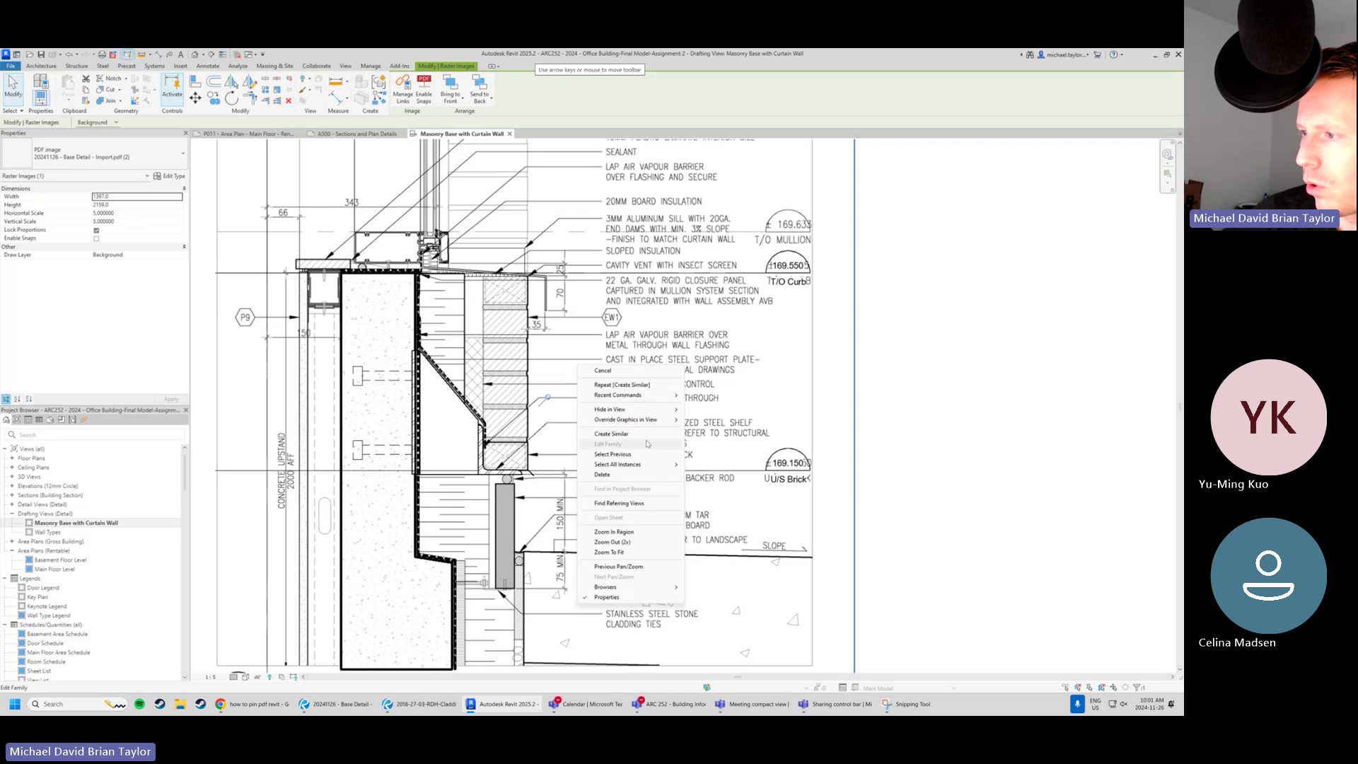
pyautogui.click(701, 411)
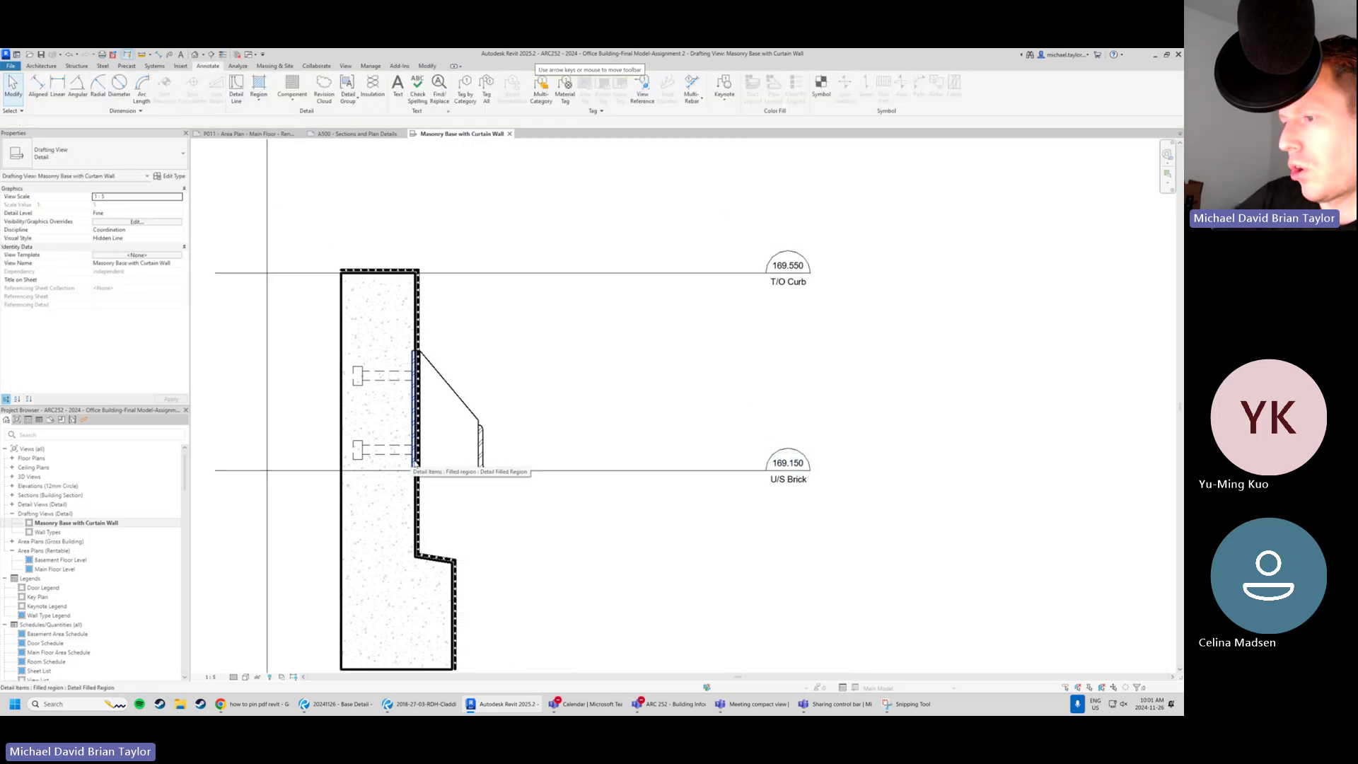
# Try stretching the white support plate region outward along its sloped edge above the shelf angle, and undo the stretch.
pyautogui.scroll(-2, 532, 405)
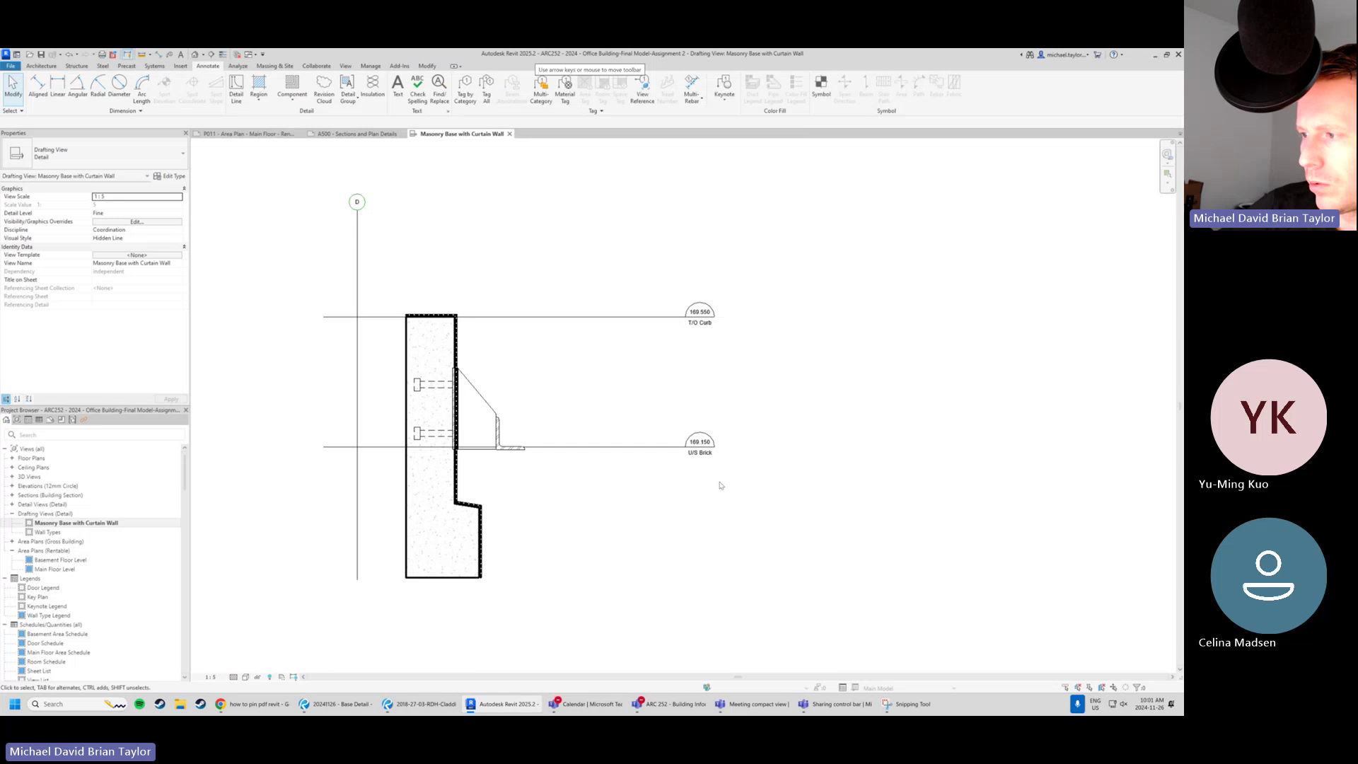
pyautogui.scroll(1, 420, 531)
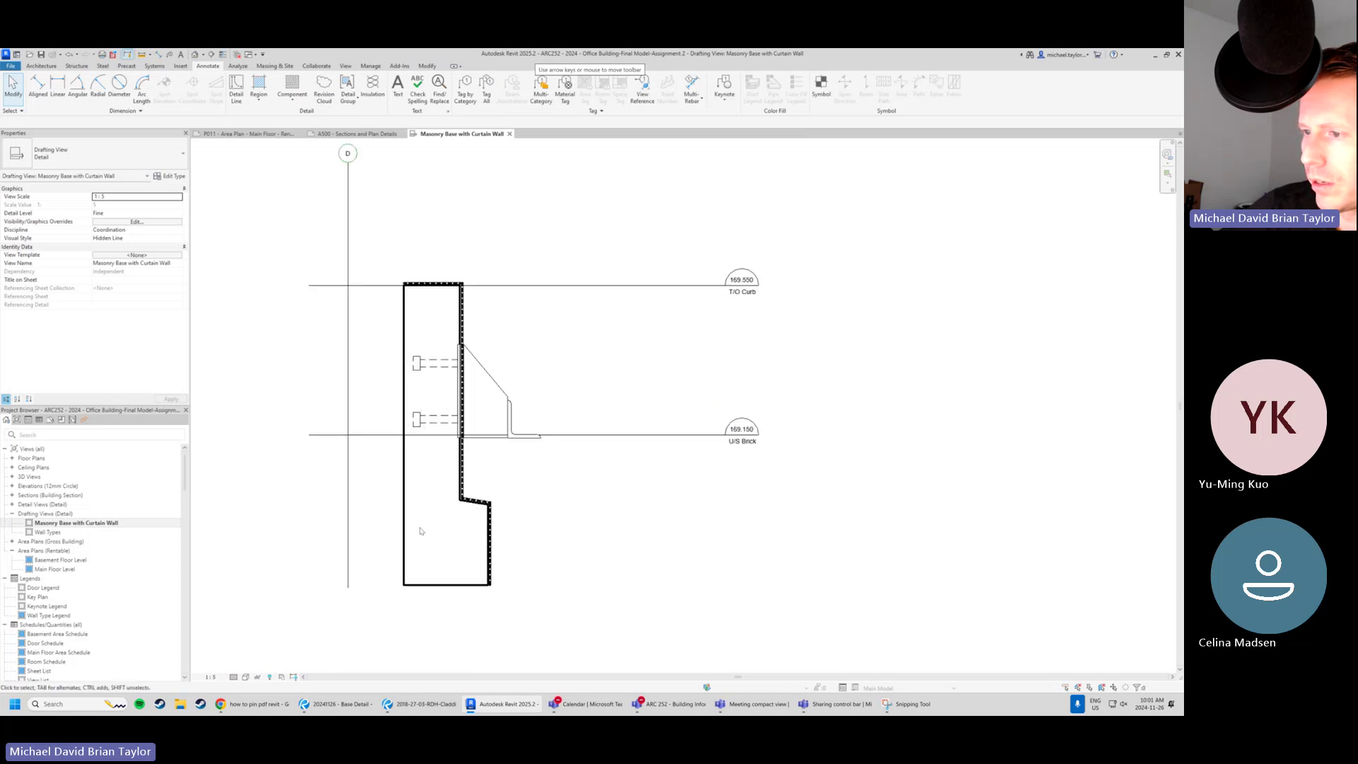
pyautogui.scroll(1, 465, 408)
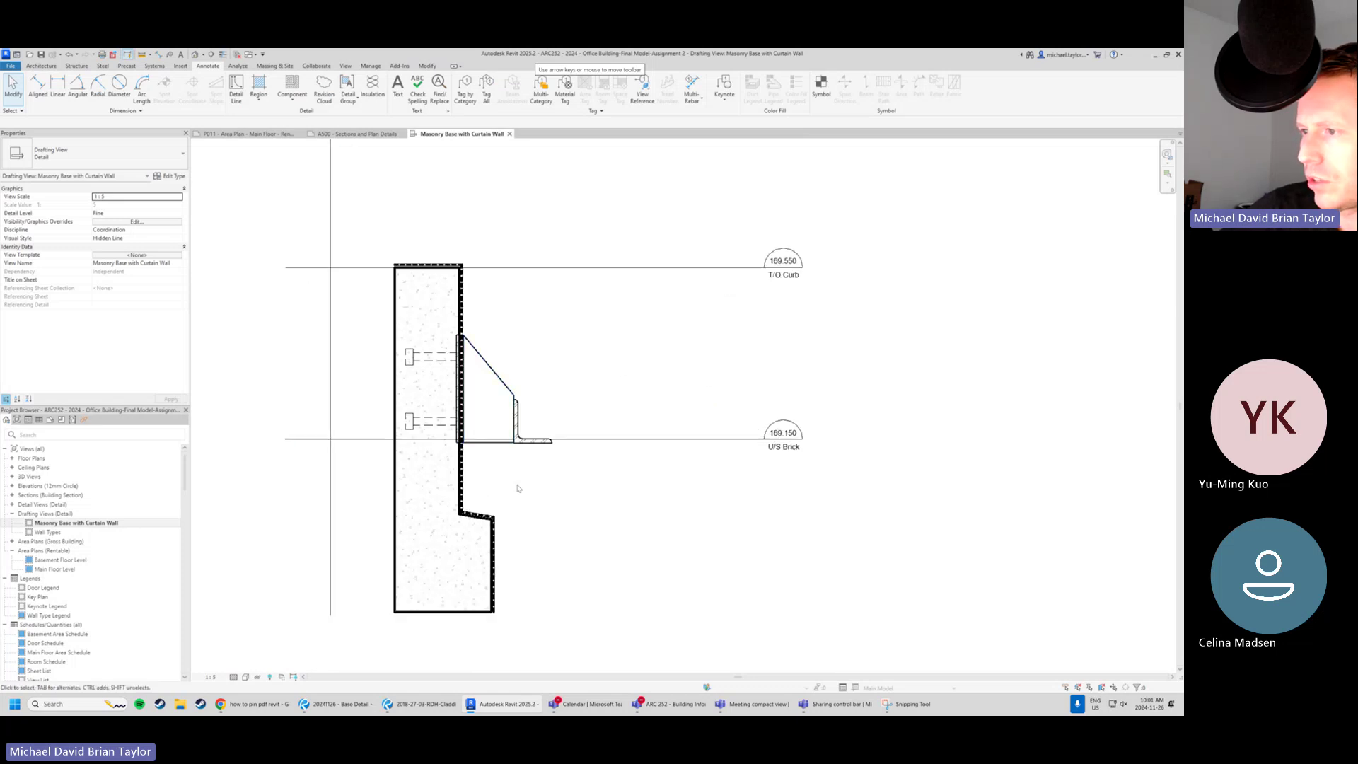
pyautogui.click(495, 372)
pyautogui.click(528, 472)
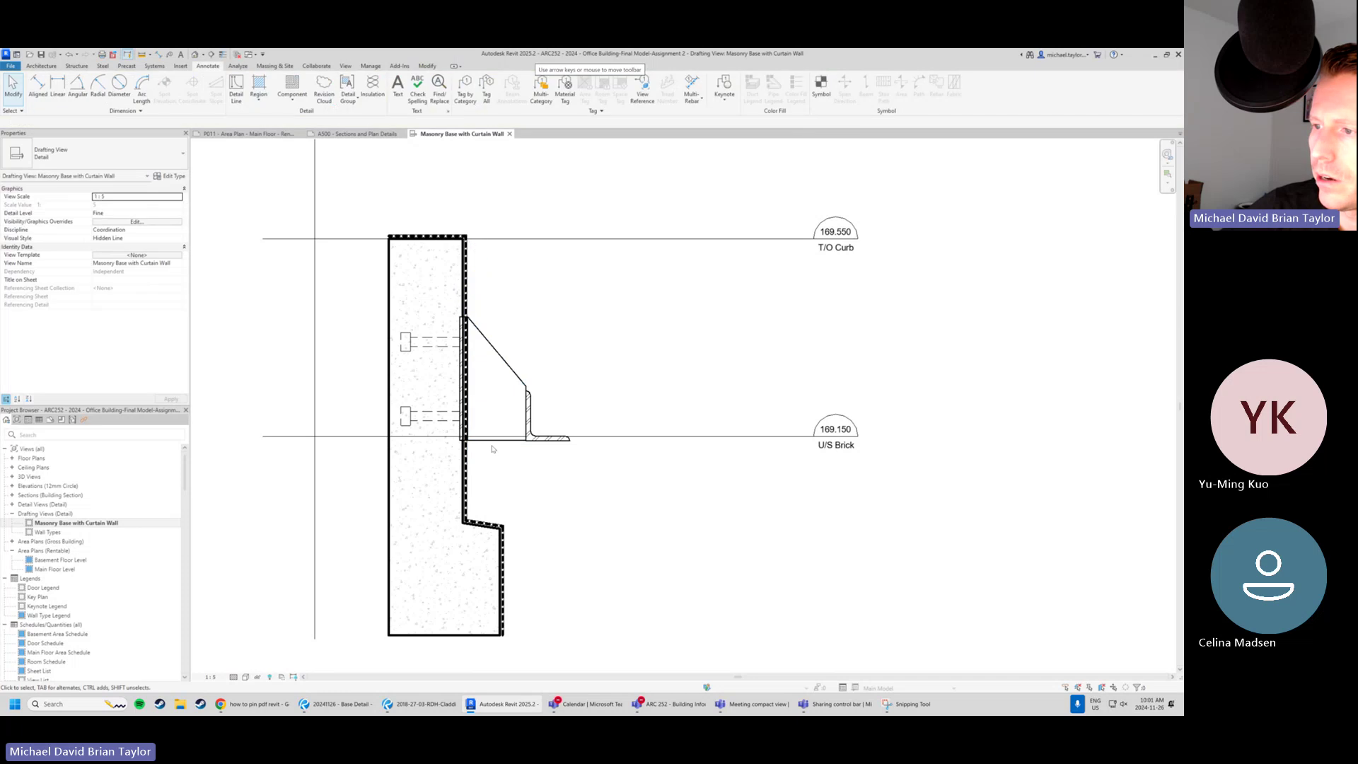
pyautogui.click(493, 444)
pyautogui.scroll(2, 481, 446)
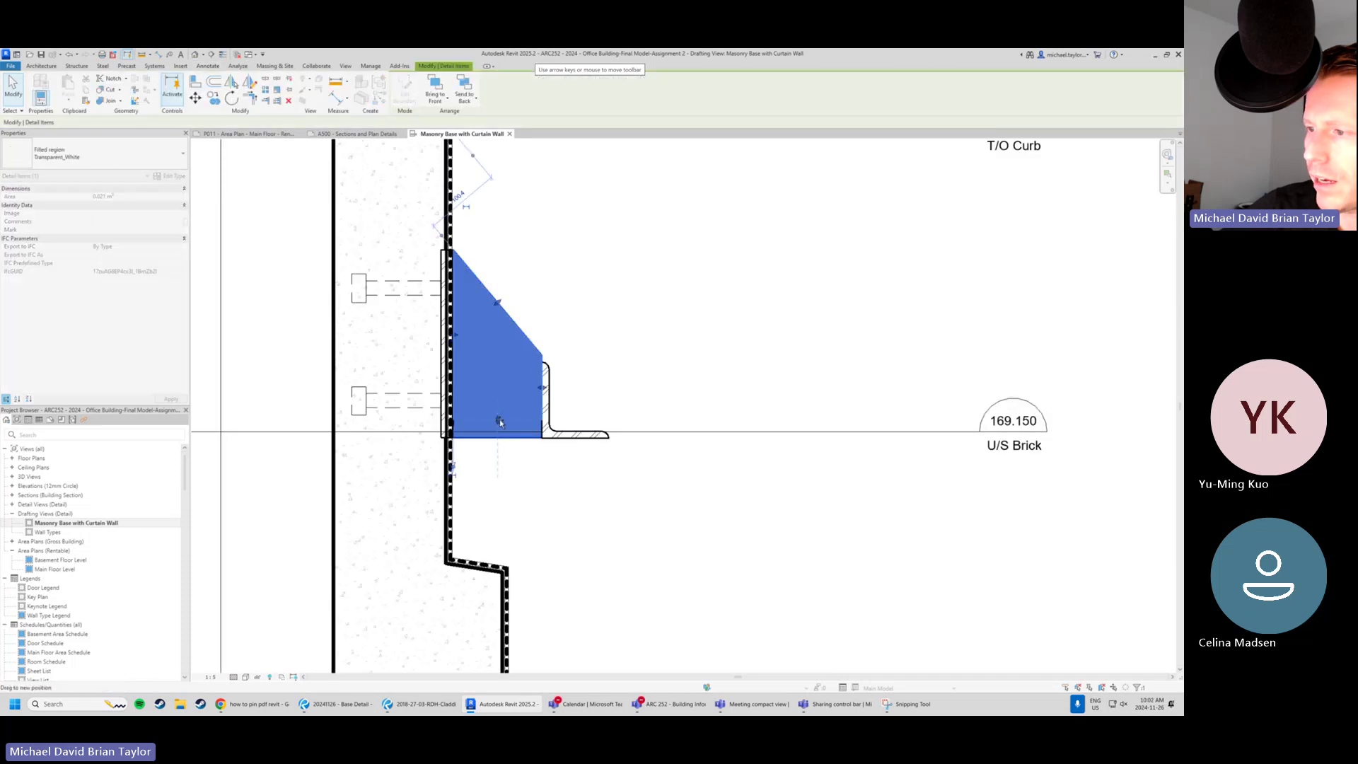
pyautogui.moveTo(498, 445); pyautogui.dragTo(498, 437)
pyautogui.scroll(2, 498, 439)
pyautogui.moveTo(496, 230); pyautogui.dragTo(525, 206)
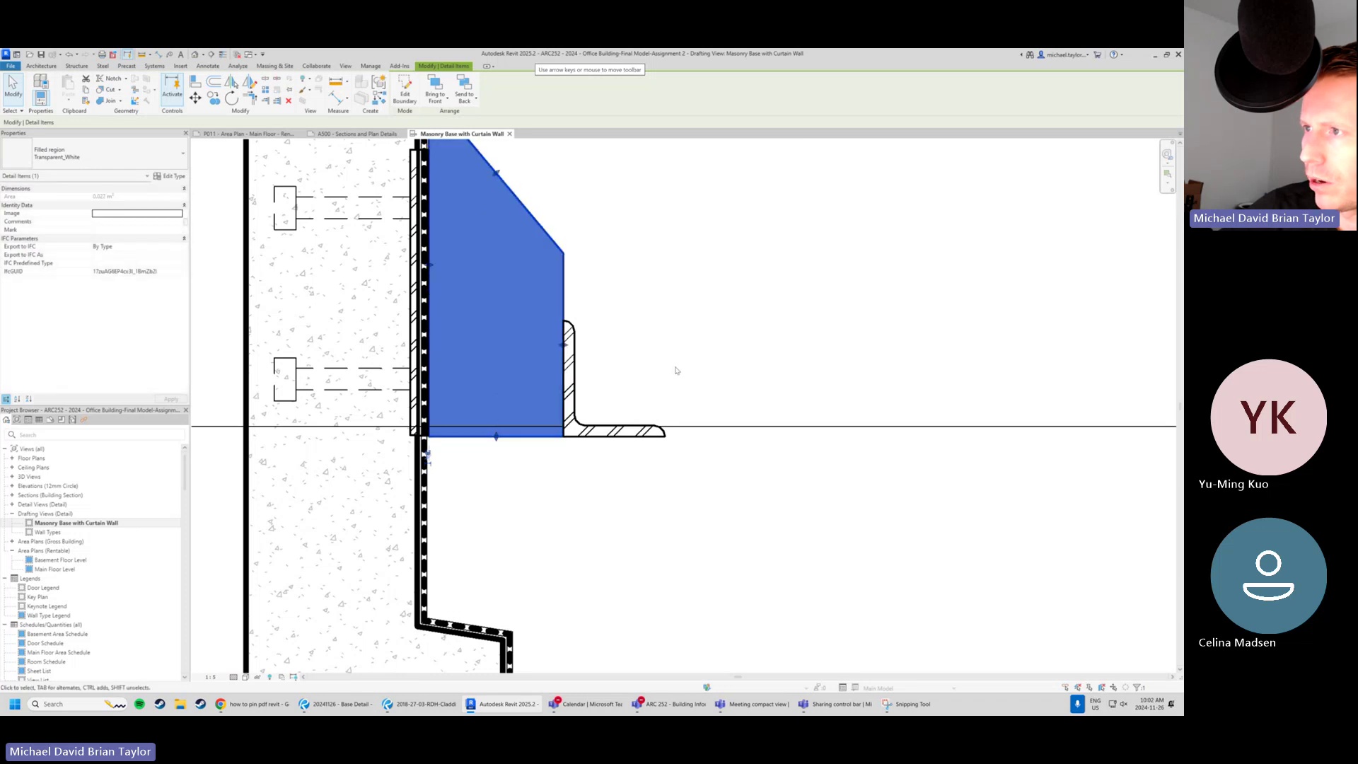
pyautogui.scroll(-2, 675, 370)
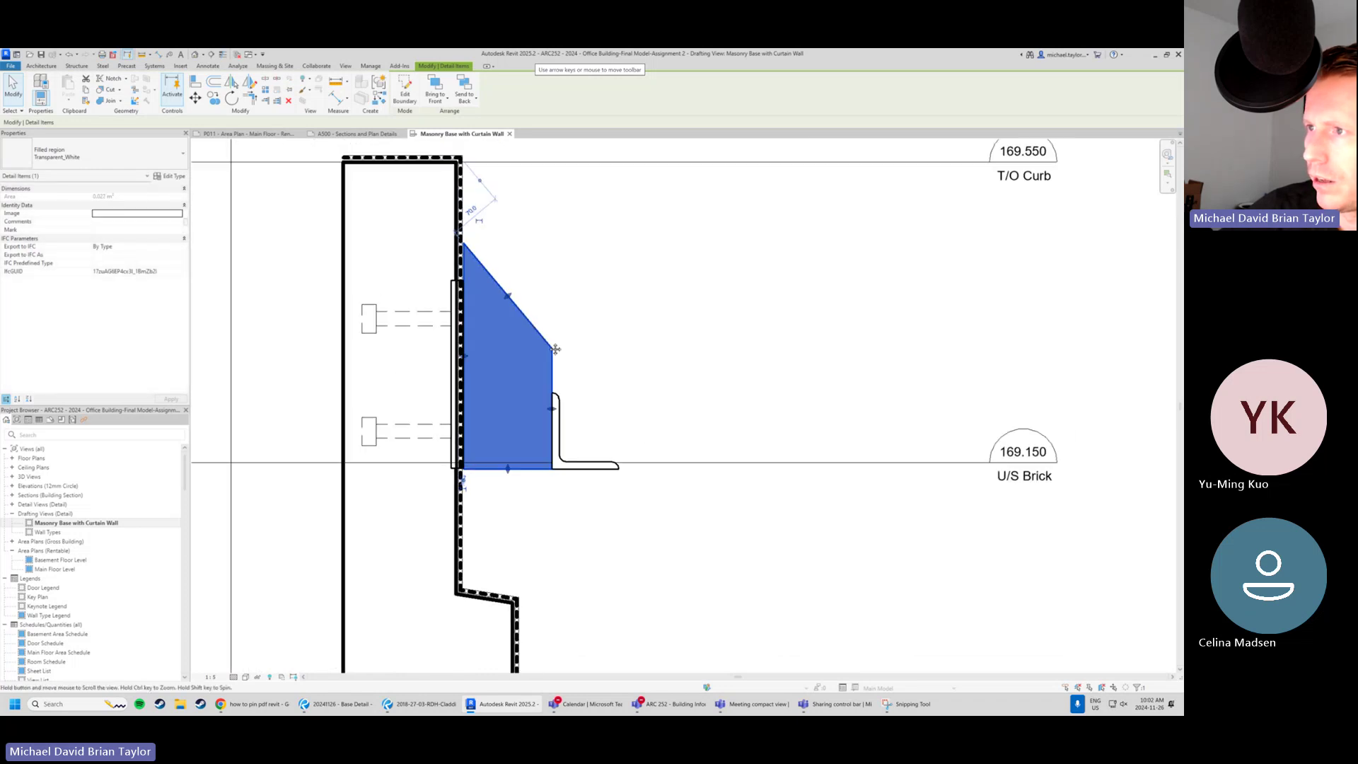
pyautogui.click(743, 460)
pyautogui.scroll(2, 644, 470)
pyautogui.moveTo(644, 470); pyautogui.dragTo(708, 430, button='middle')
# Inspect the shelf angle and the concrete filled region, and review the traced detail from the curb down to the wall base.
pyautogui.click(575, 378)
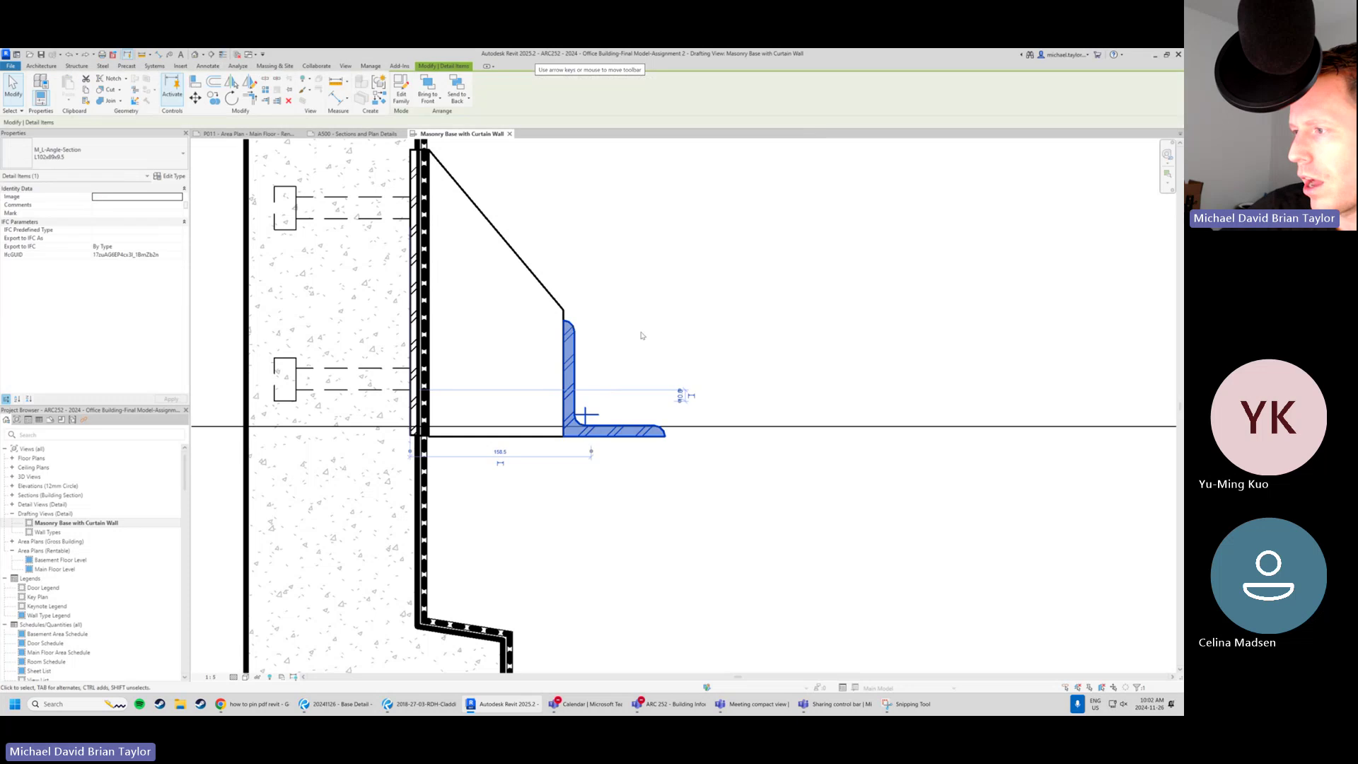
pyautogui.click(640, 278)
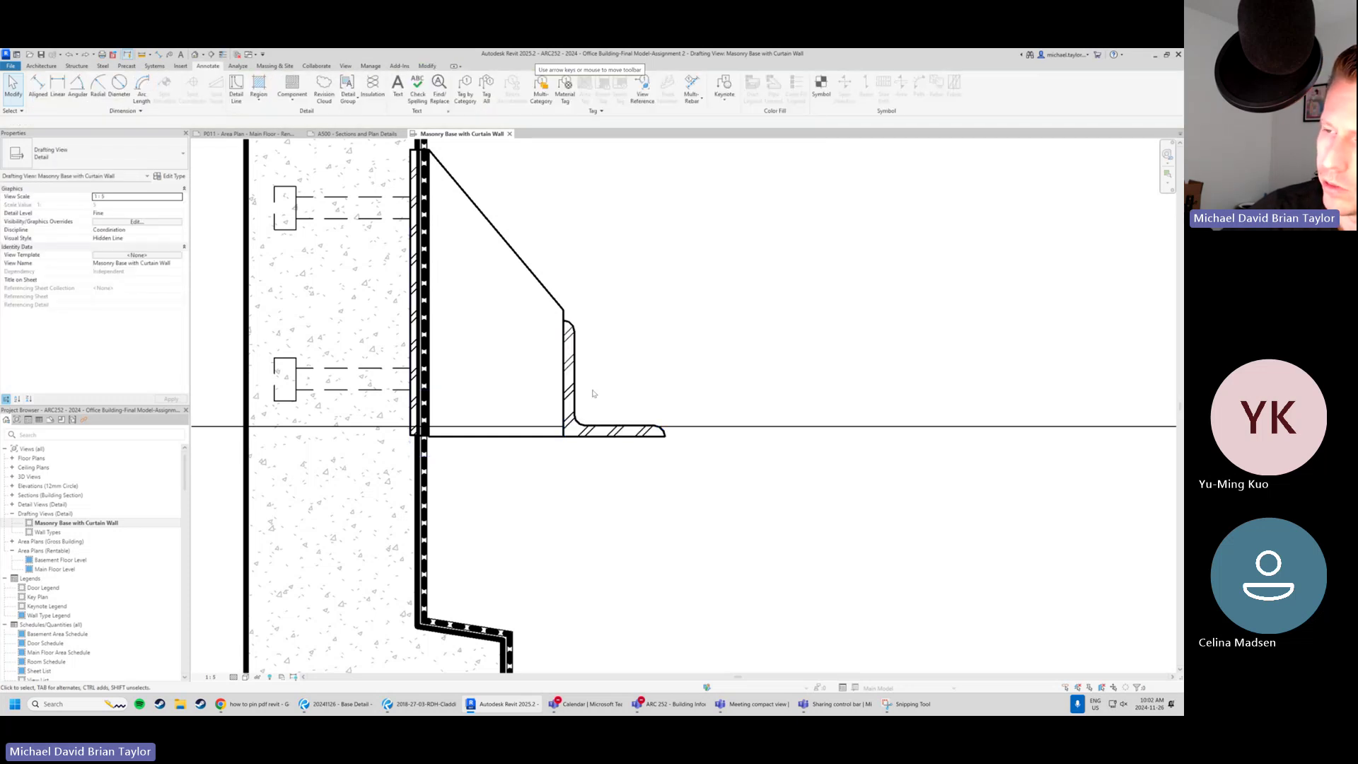
pyautogui.click(574, 382)
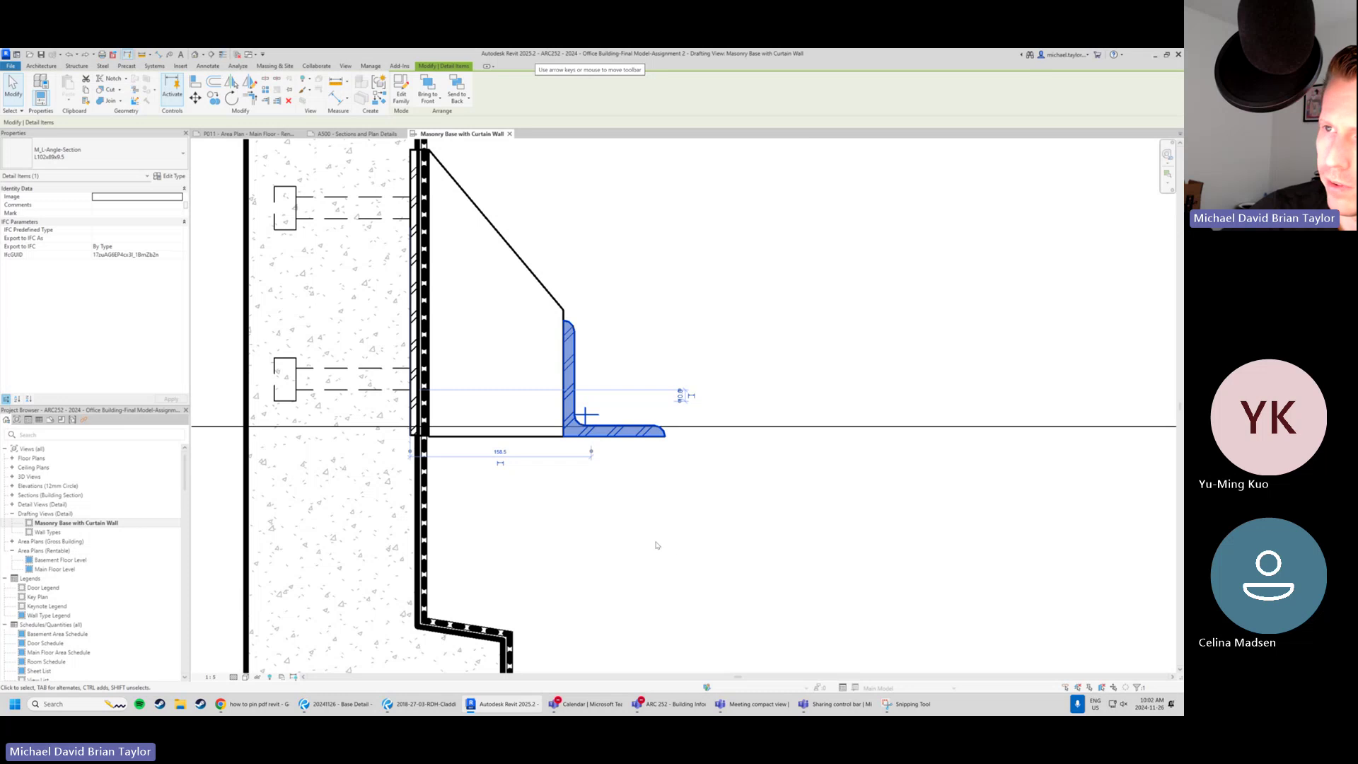
pyautogui.click(562, 570)
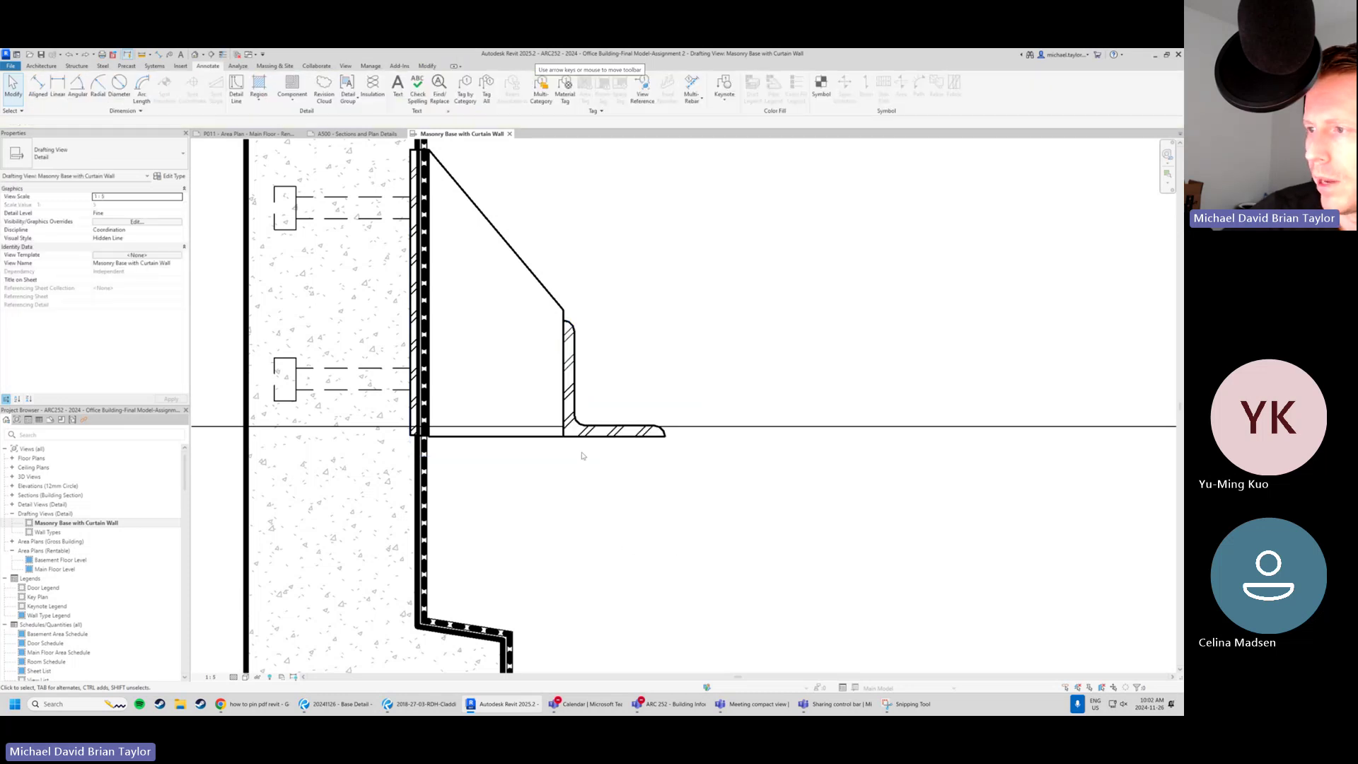
pyautogui.scroll(-1, 583, 456)
pyautogui.moveTo(565, 215); pyautogui.dragTo(550, 334, button='middle')
pyautogui.click(440, 230)
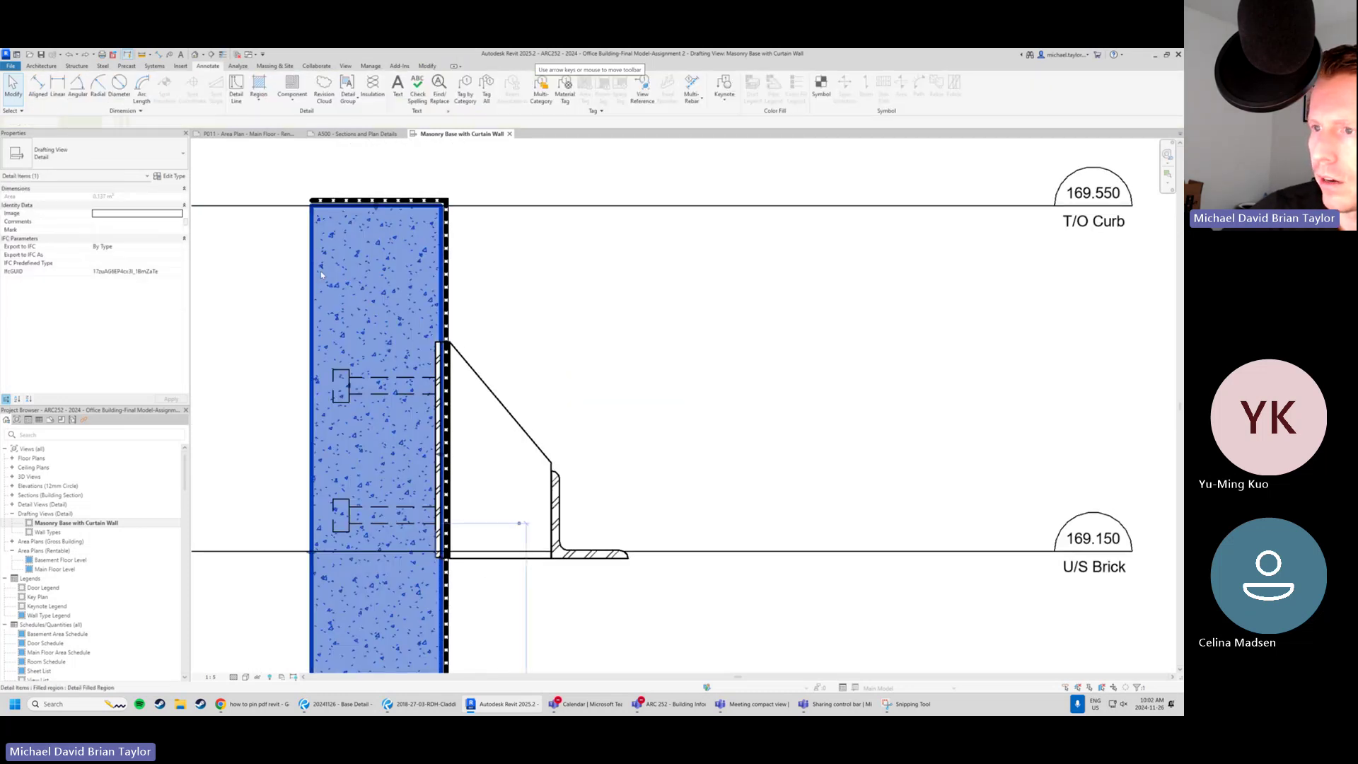
pyautogui.scroll(-3, 497, 272)
pyautogui.scroll(2, 376, 457)
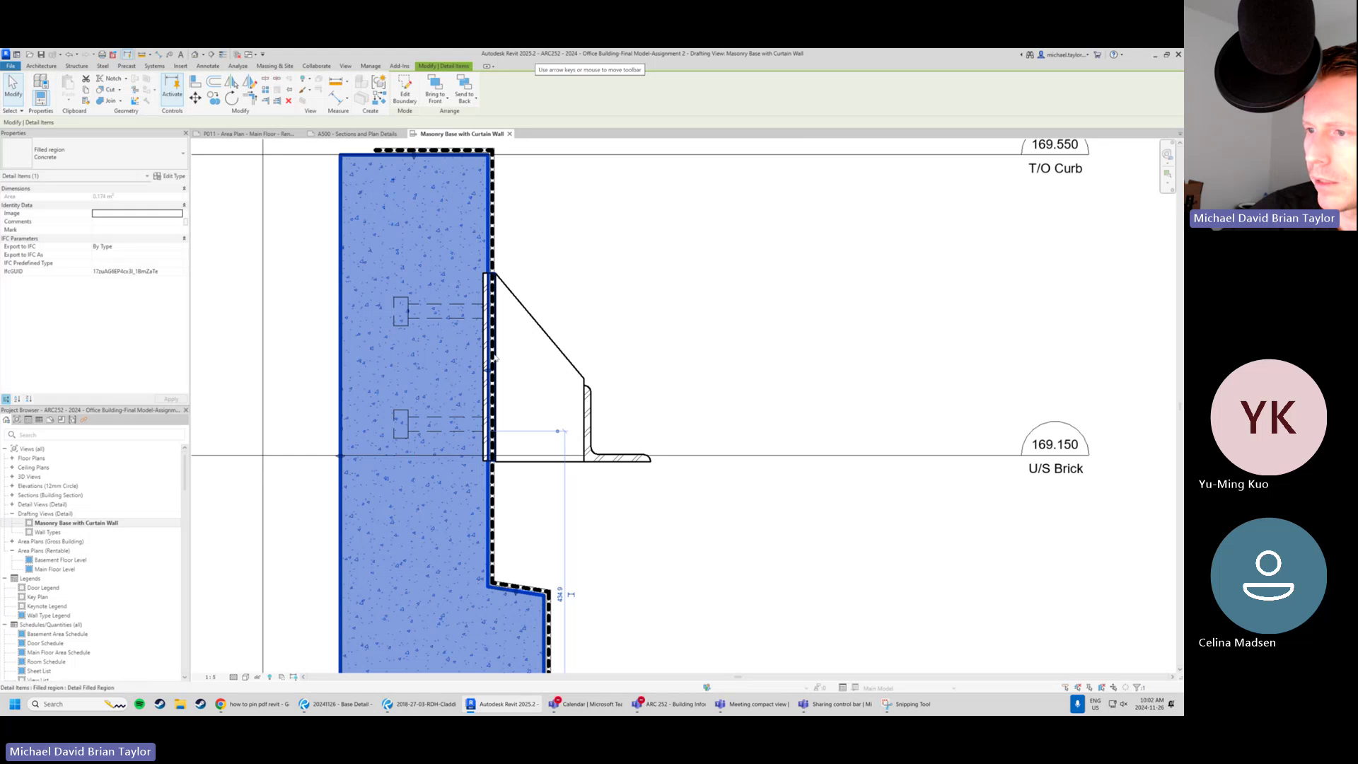
pyautogui.scroll(-2, 600, 521)
pyautogui.scroll(2, 600, 522)
pyautogui.click(629, 525)
pyautogui.scroll(-3, 394, 306)
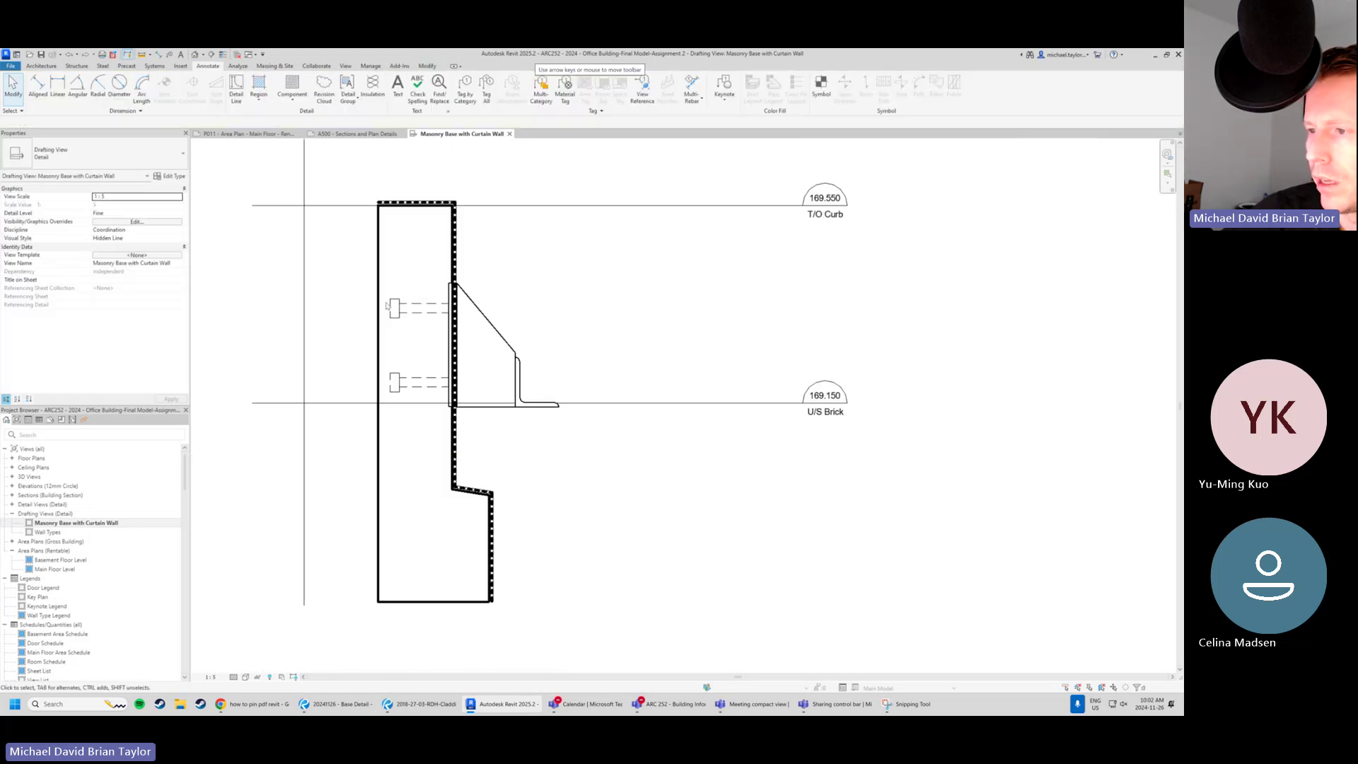
pyautogui.moveTo(453, 345); pyautogui.dragTo(456, 379, button='middle')
pyautogui.scroll(1, 566, 423)
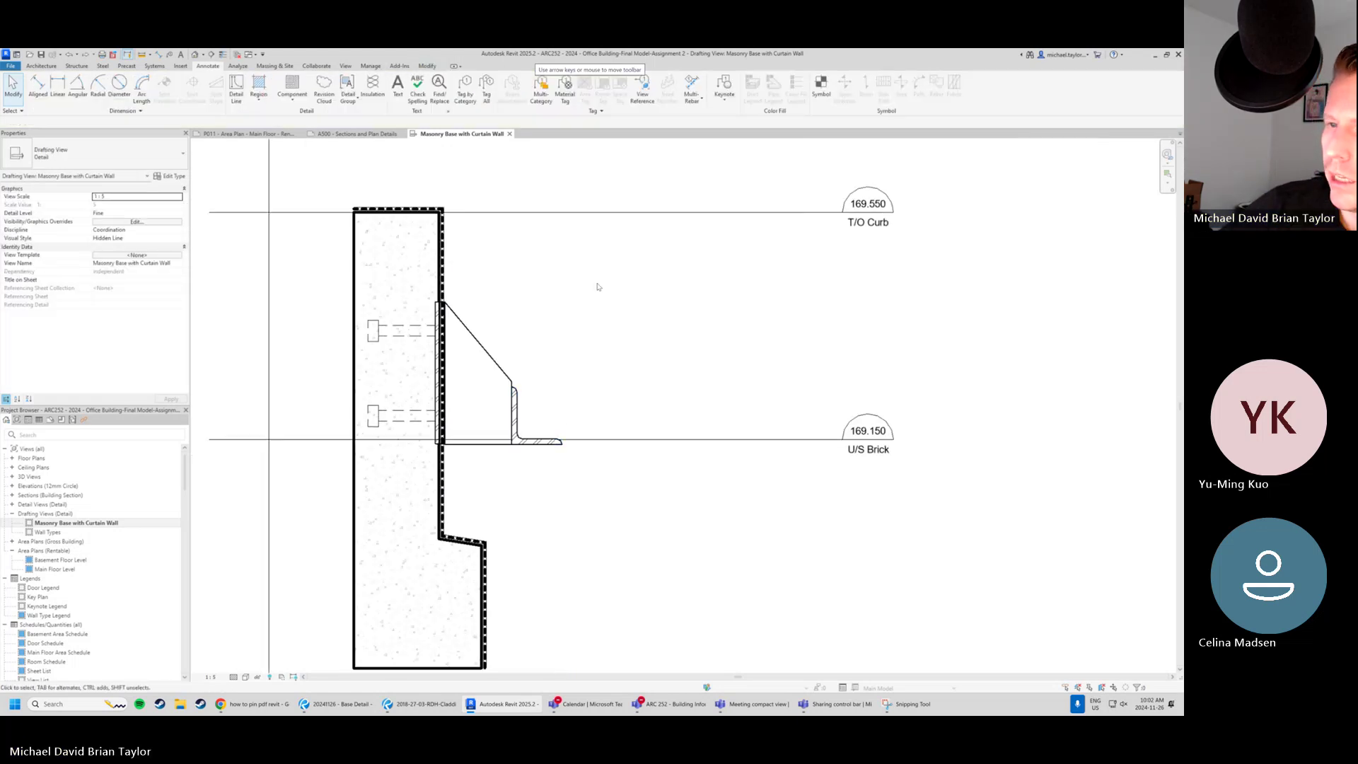
# Reveal the hidden elements and unhide the imported base detail PDF image in the drafting view.
pyautogui.click(269, 677)
pyautogui.scroll(-1, 563, 404)
pyautogui.rightClick(641, 293)
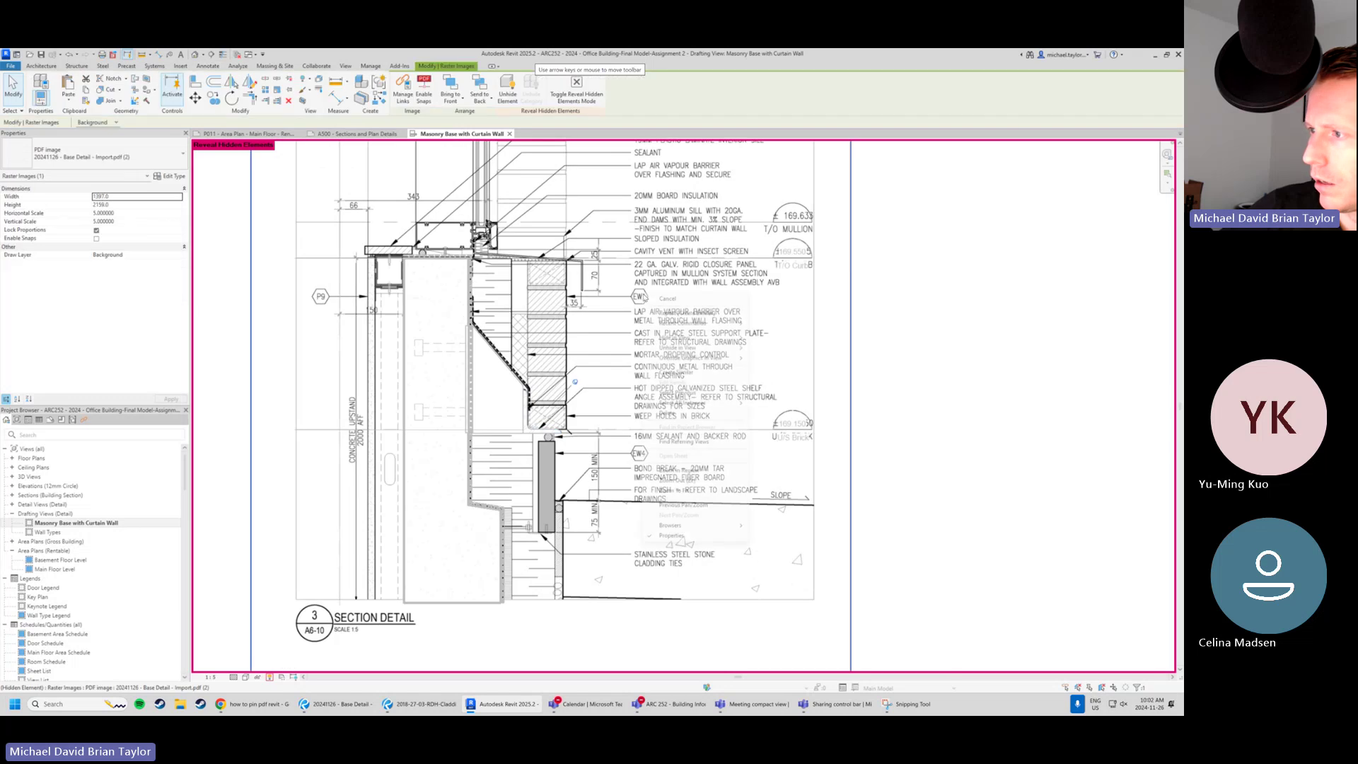
pyautogui.moveTo(729, 352)
pyautogui.click(775, 347)
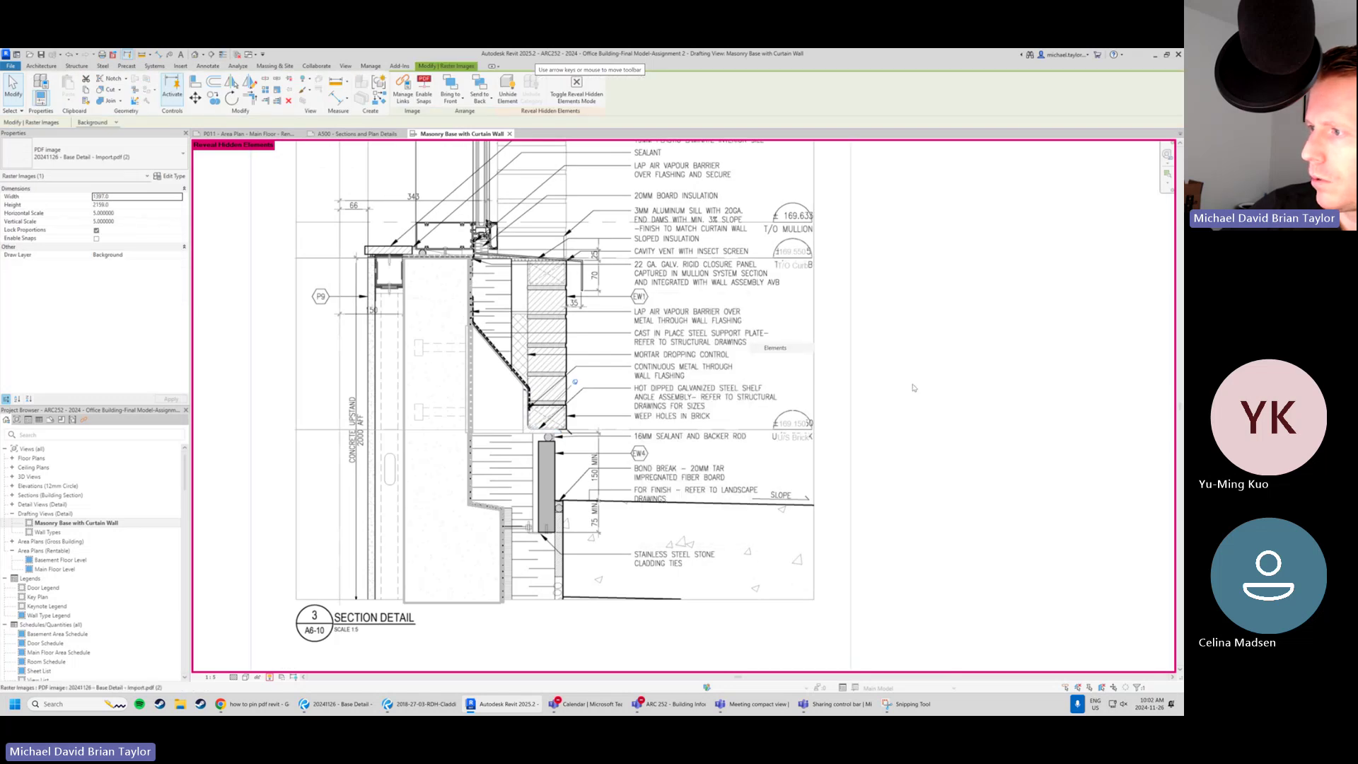
pyautogui.scroll(-1, 951, 370)
pyautogui.moveTo(952, 370); pyautogui.dragTo(850, 393, button='middle')
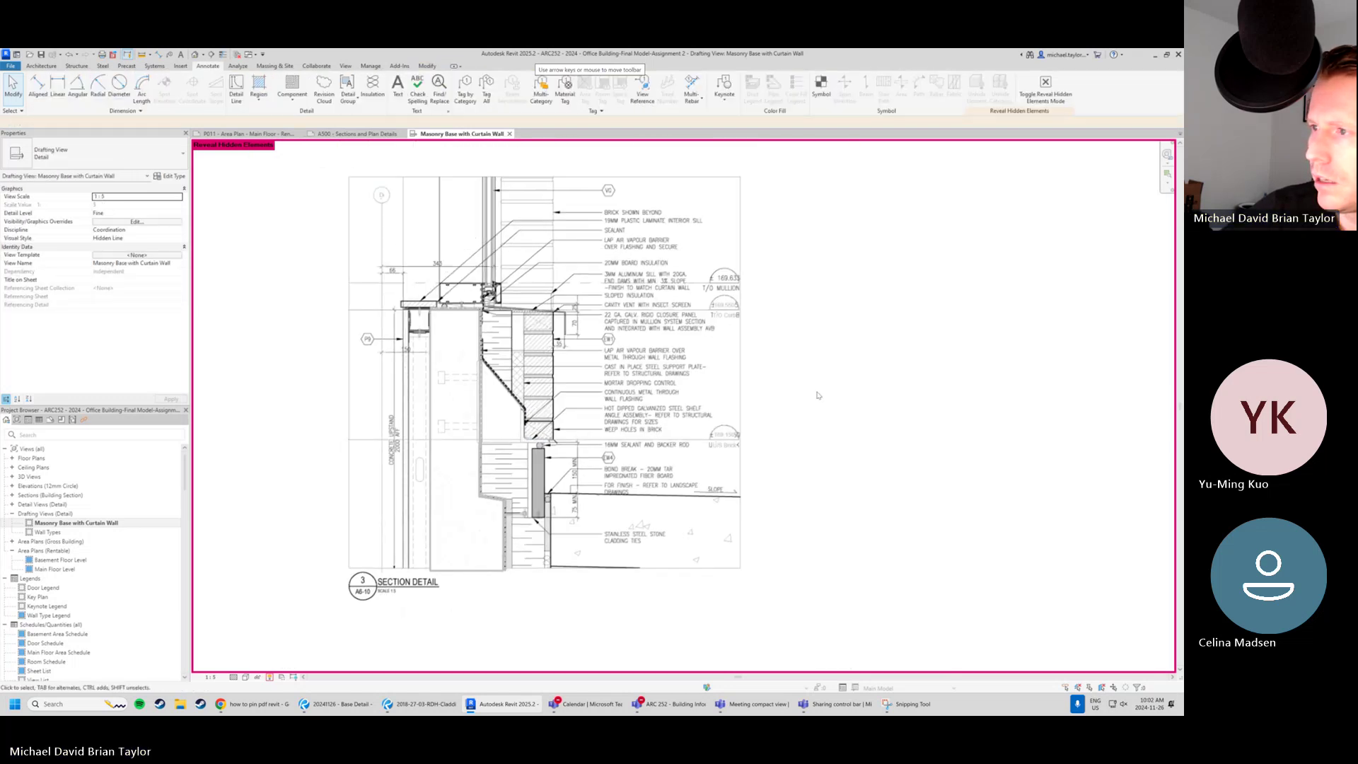
pyautogui.scroll(-3, 541, 374)
pyautogui.scroll(2, 552, 391)
pyautogui.click(552, 392)
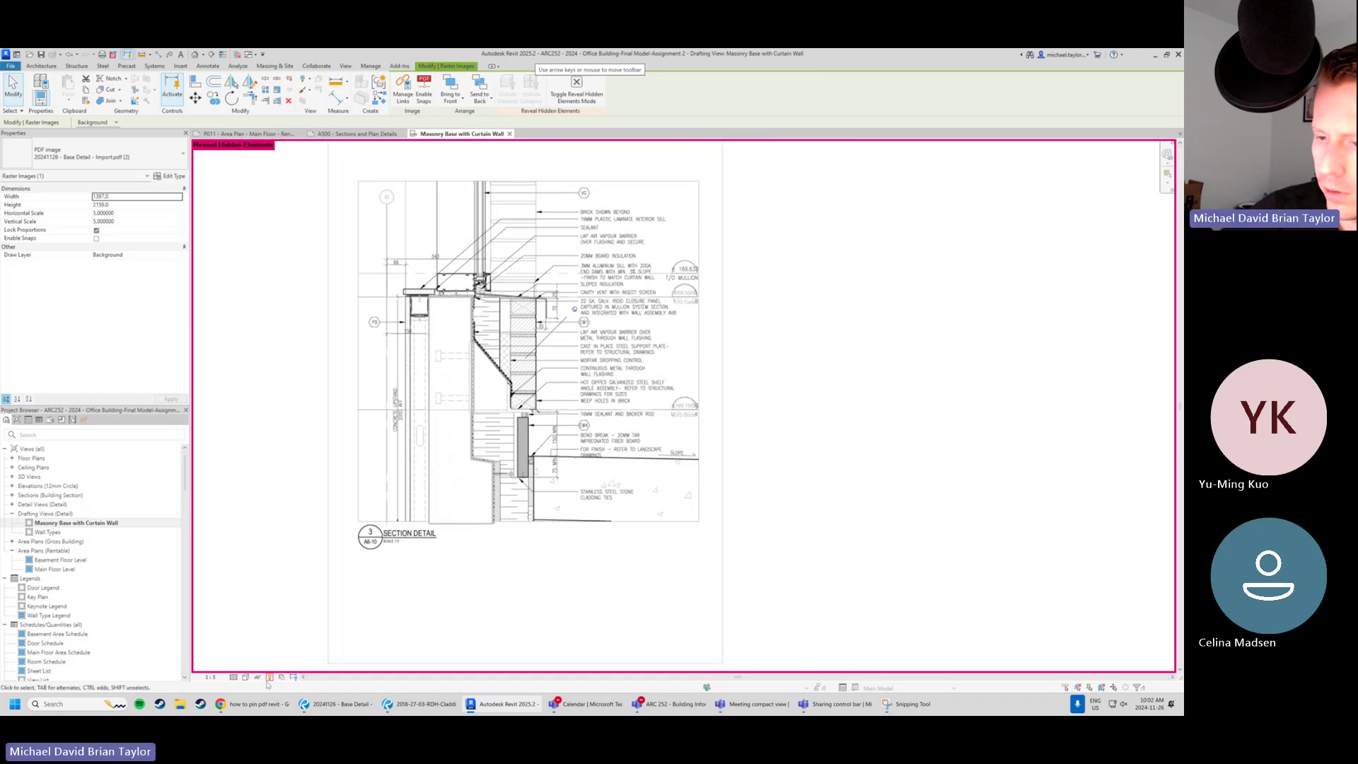
pyautogui.press('Escape')
# Examine the PDF's wall cavity, brick courses and sloped aluminum sill between the top of curb and the shelf angle.
pyautogui.scroll(5, 391, 428)
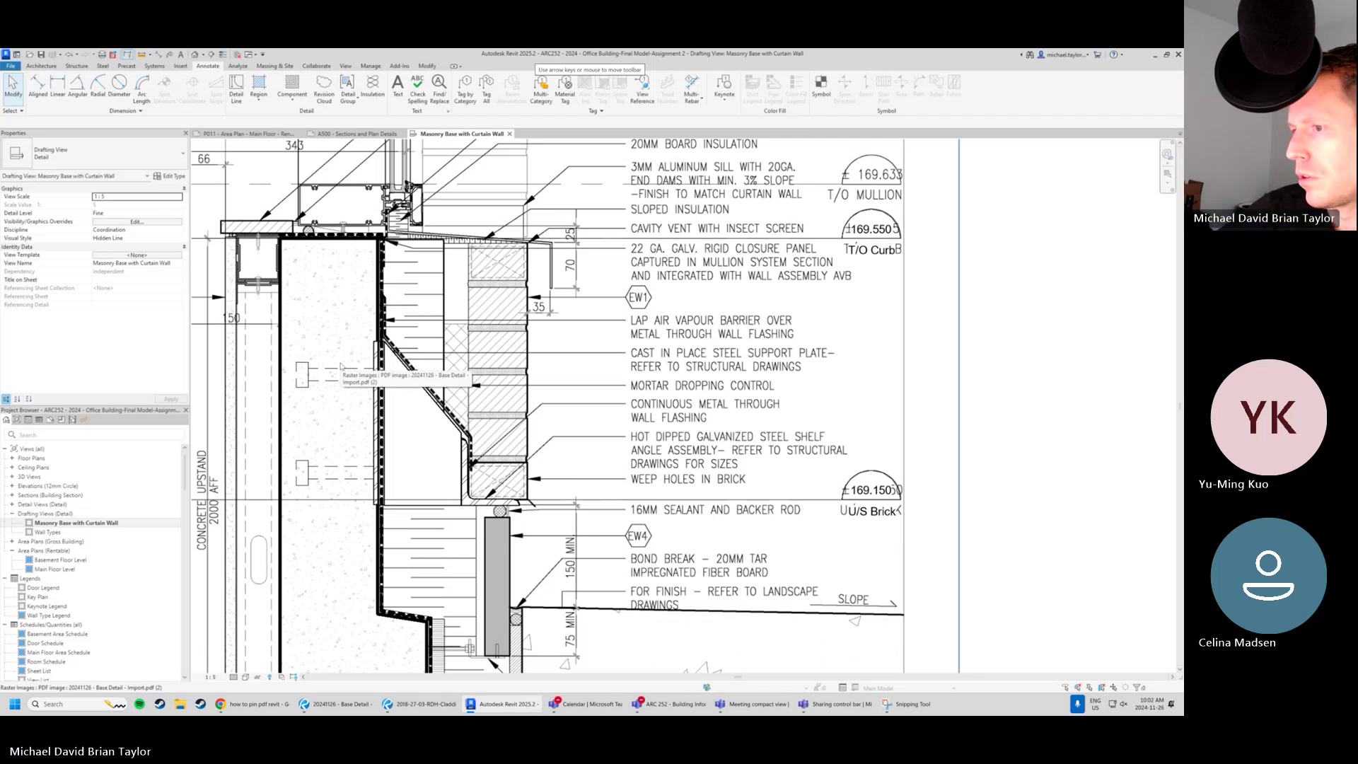
pyautogui.moveTo(448, 541); pyautogui.dragTo(457, 451, button='middle')
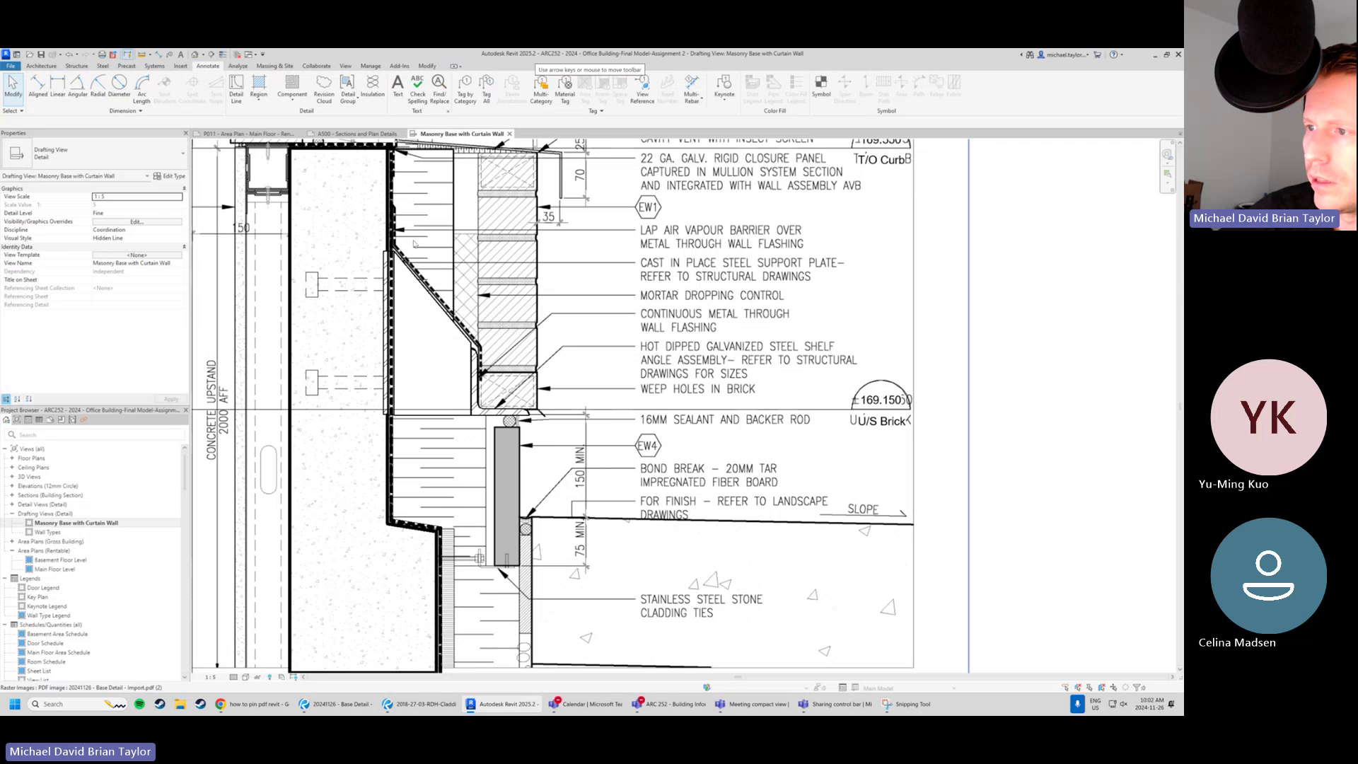
pyautogui.moveTo(406, 305); pyautogui.dragTo(367, 405, button='middle')
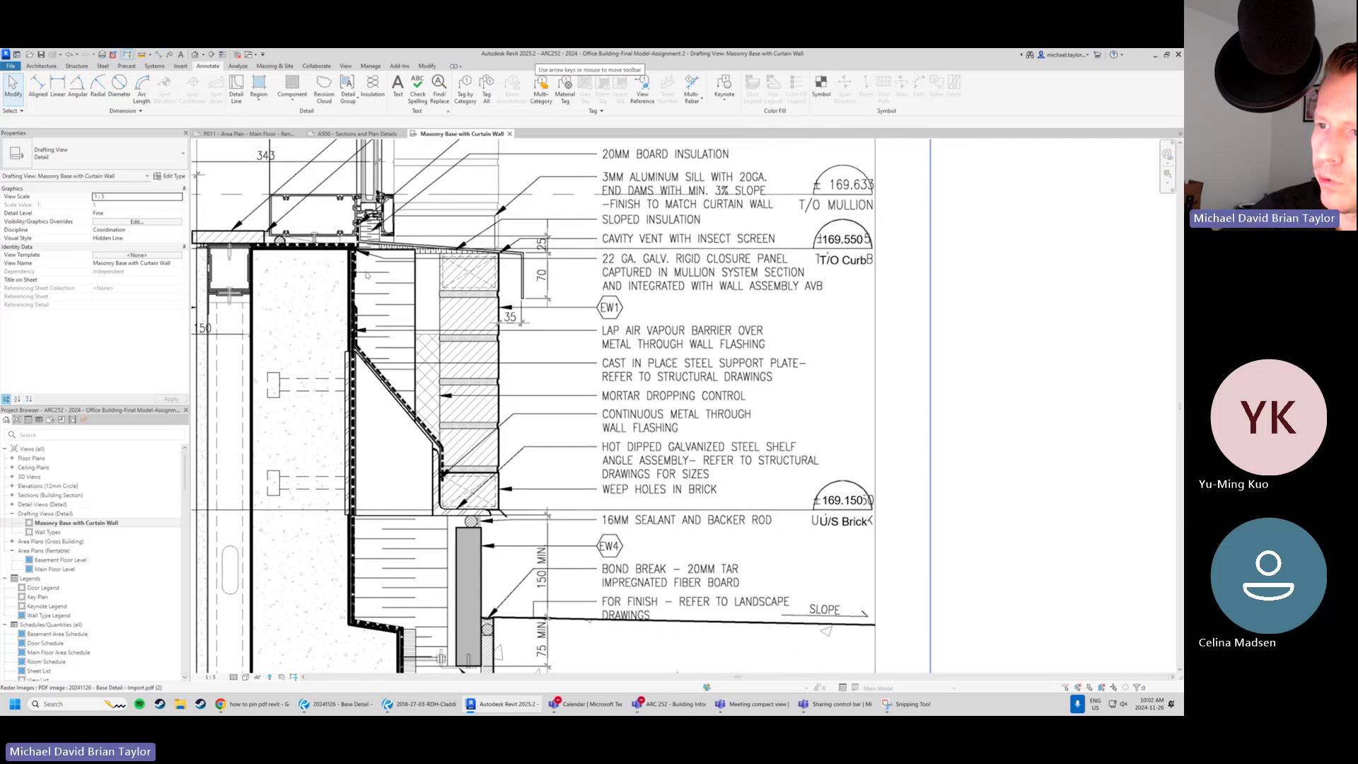
pyautogui.scroll(2, 382, 208)
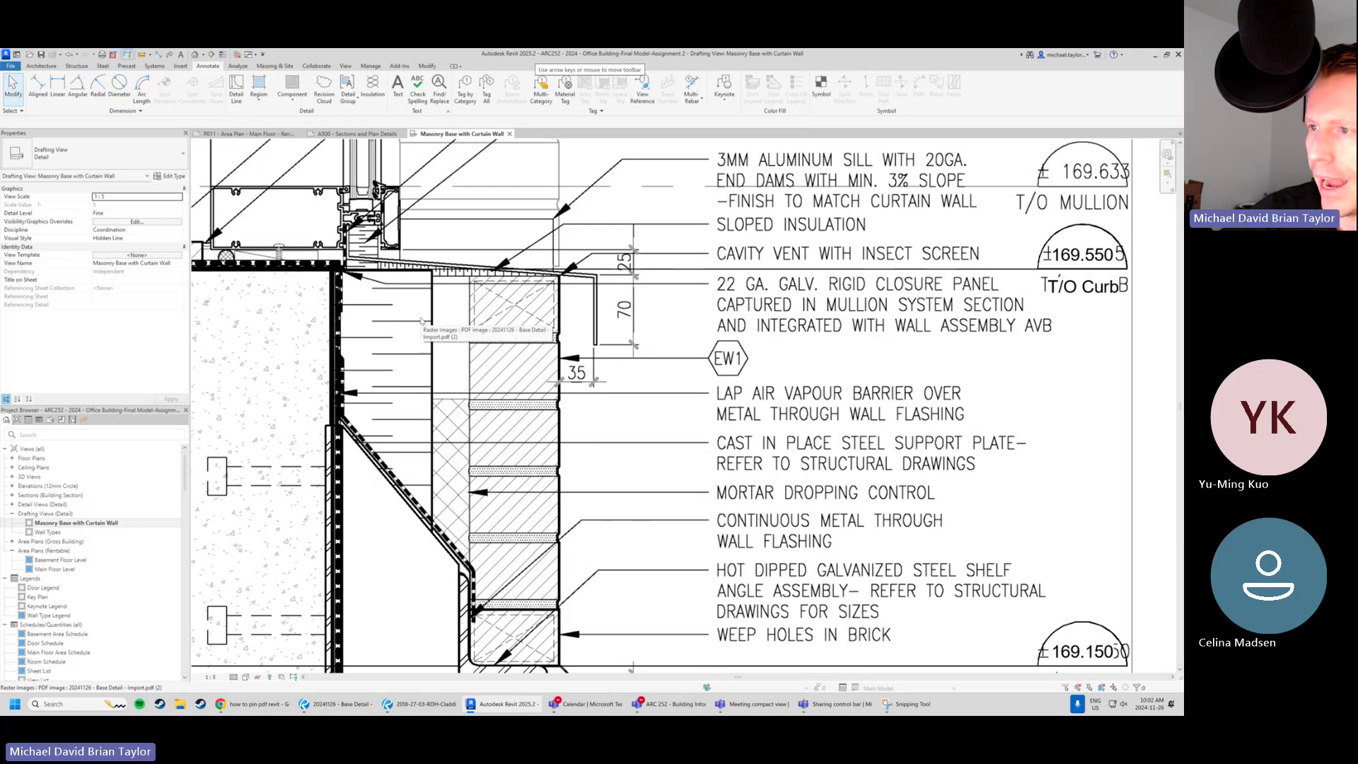
pyautogui.scroll(2, 379, 190)
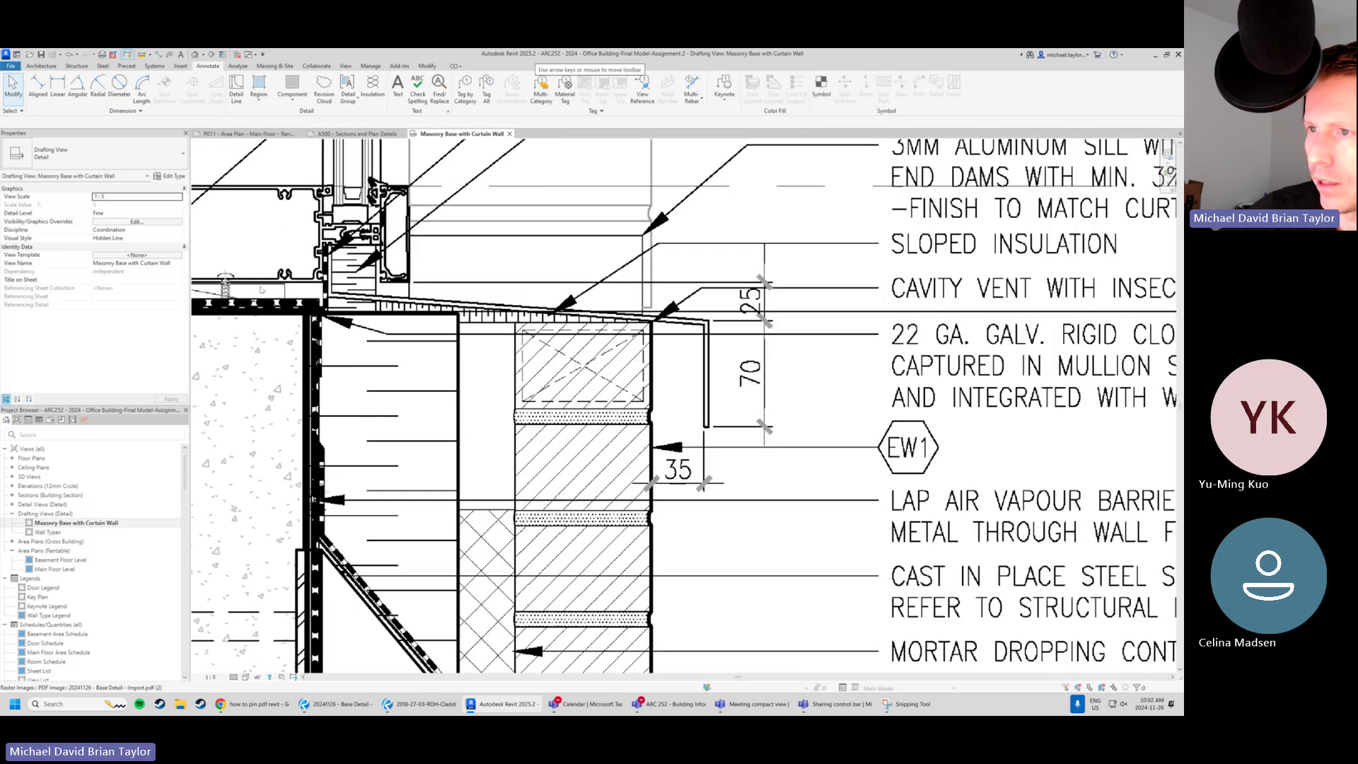
pyautogui.moveTo(421, 294); pyautogui.dragTo(429, 309, button='middle')
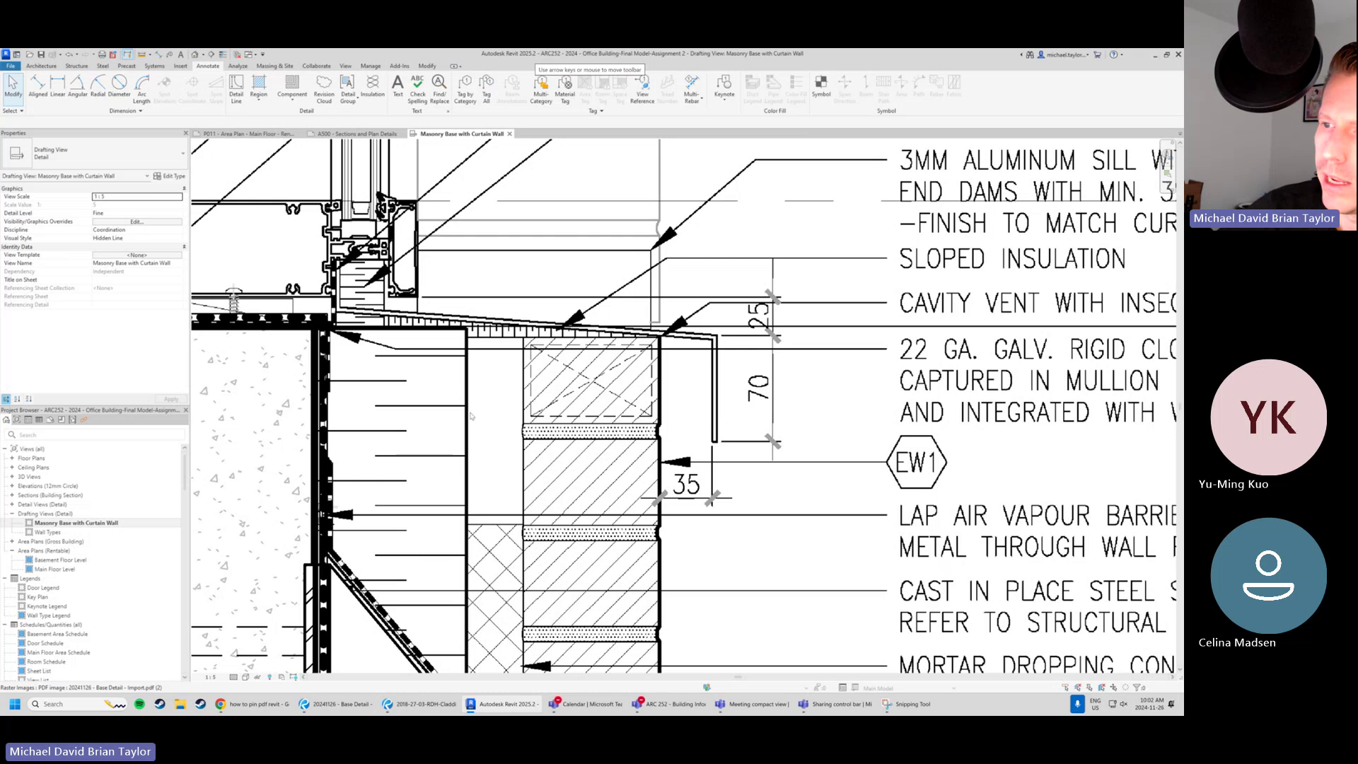
pyautogui.moveTo(363, 578); pyautogui.dragTo(389, 519, button='middle')
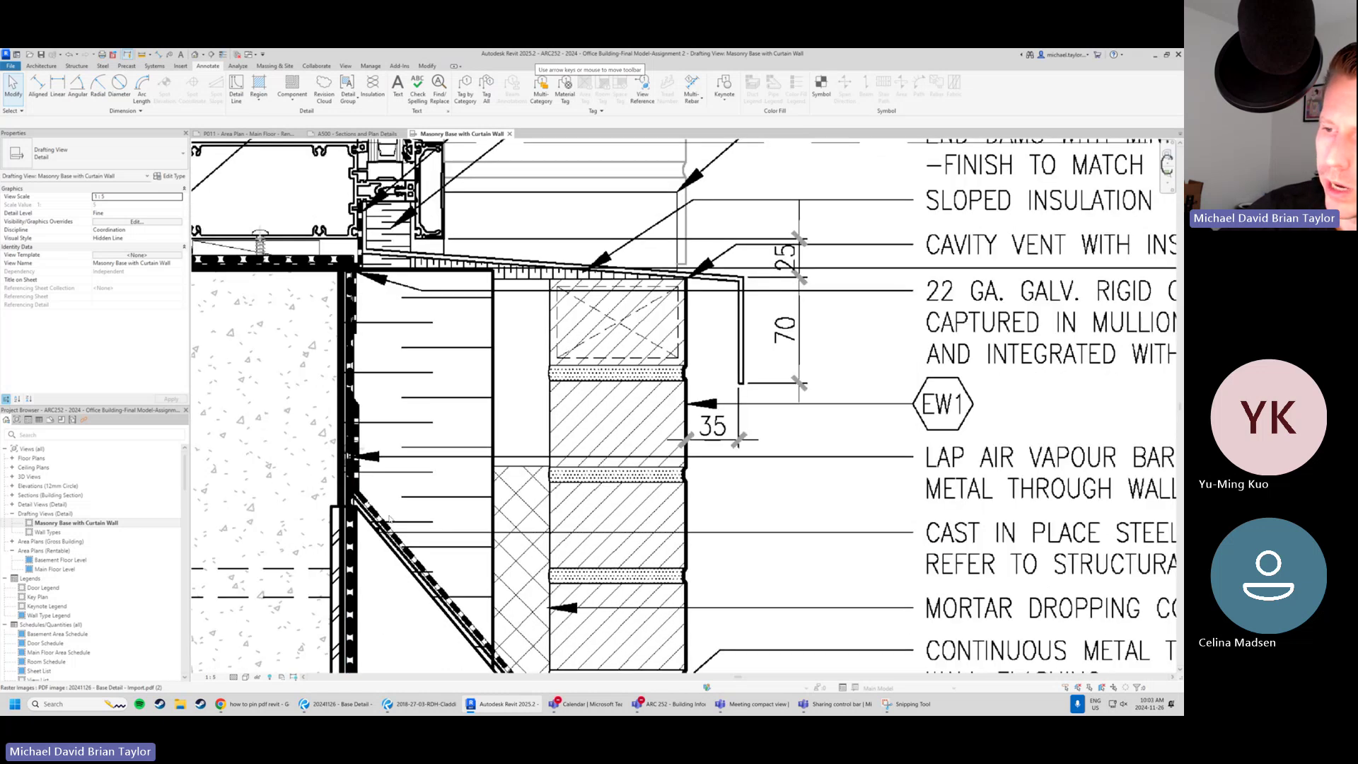
pyautogui.click(495, 337)
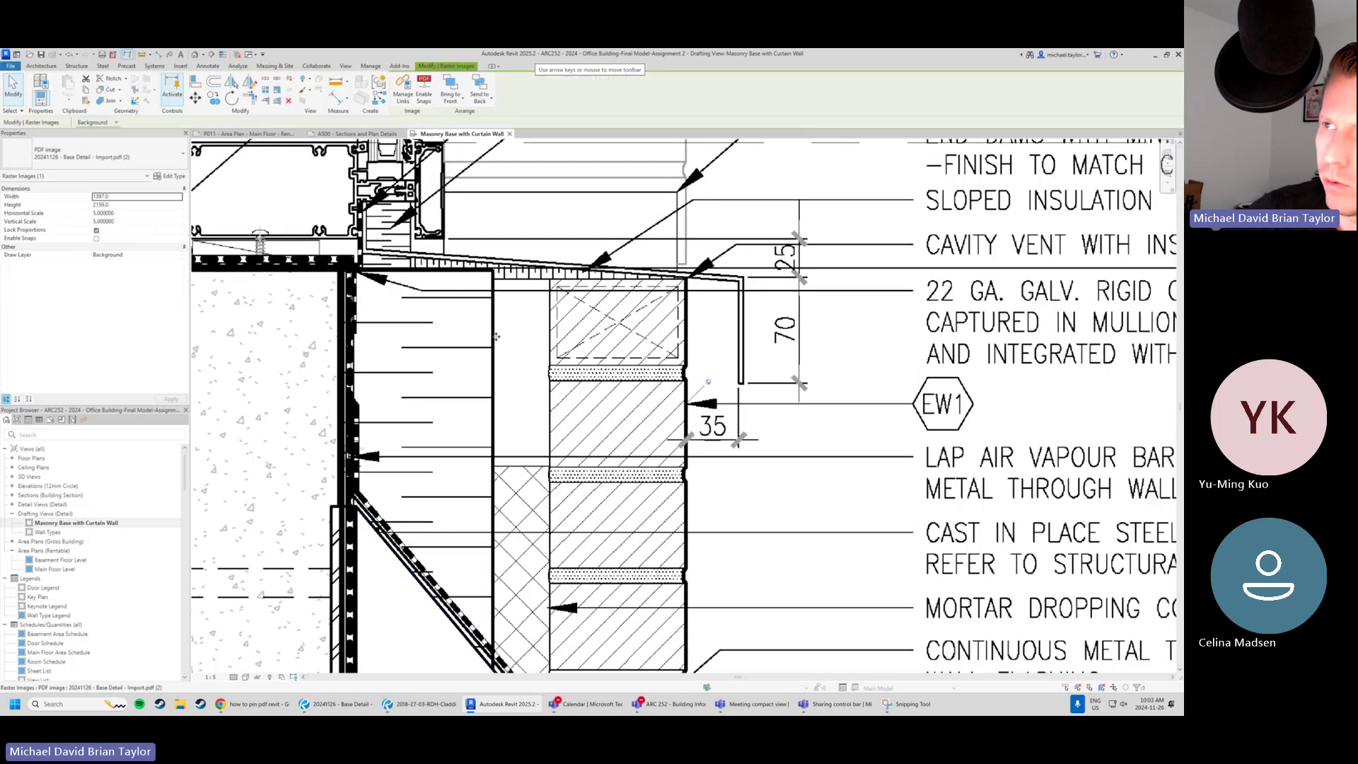
pyautogui.press('Escape')
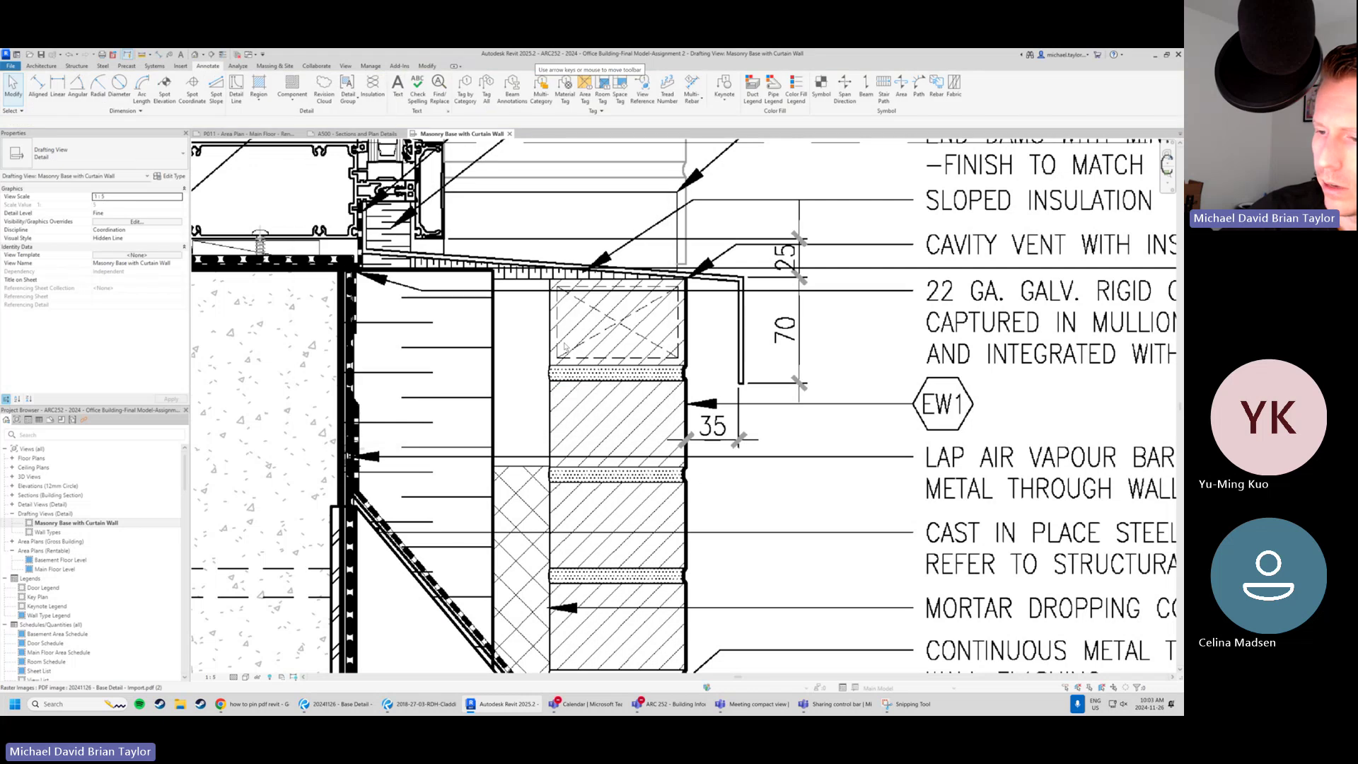
# Start a Transparent_White filled region with the <Lines> line style and trace the aluminum sill's upturn, sloped top edge and outer drip leg.
pyautogui.doubleClick(385, 556)
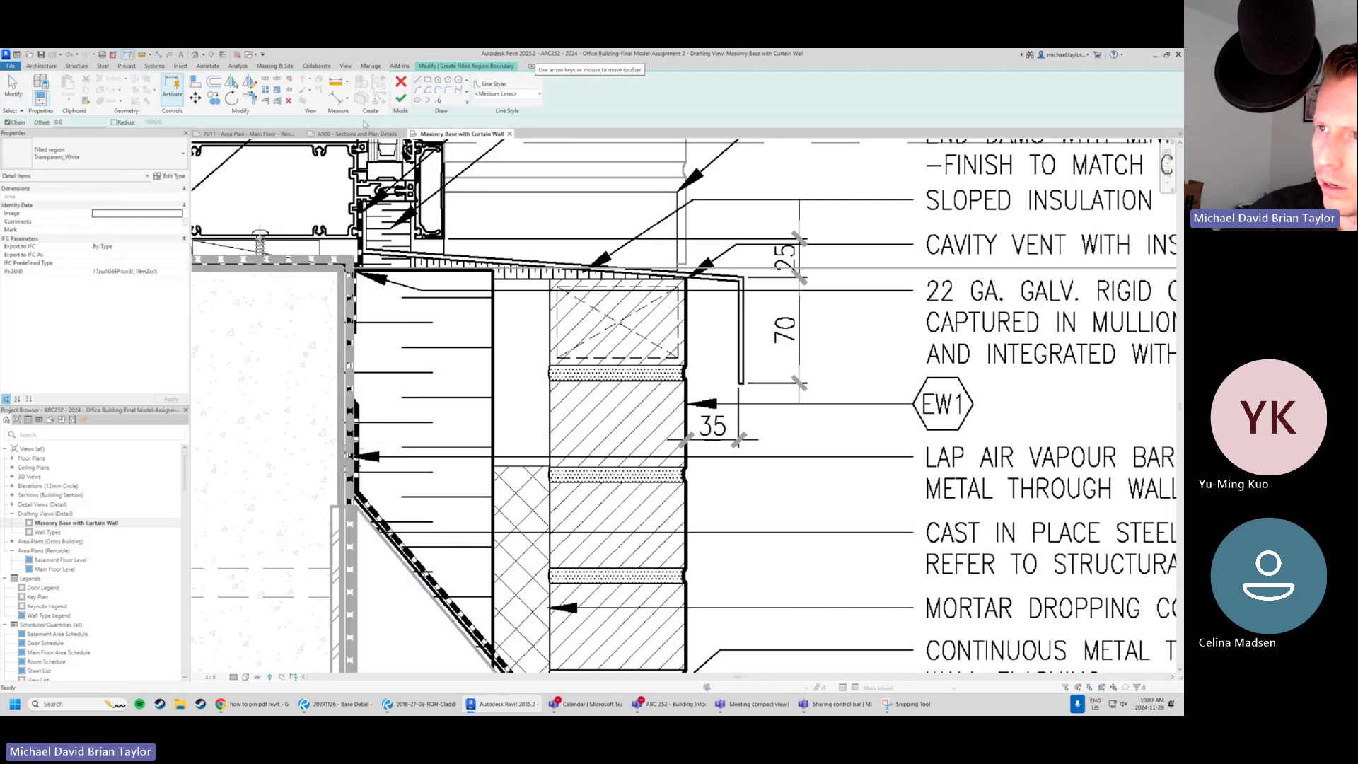
pyautogui.scroll(3, 359, 242)
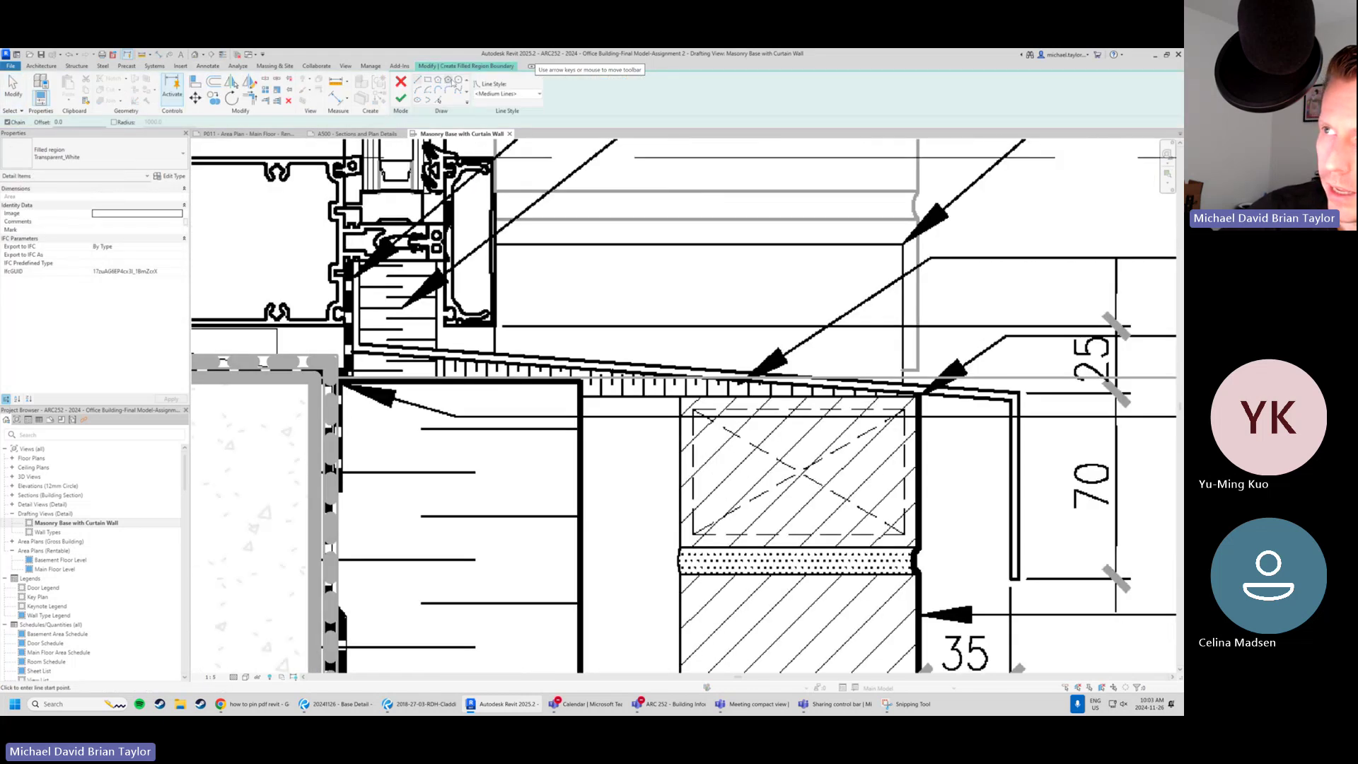
pyautogui.click(508, 93)
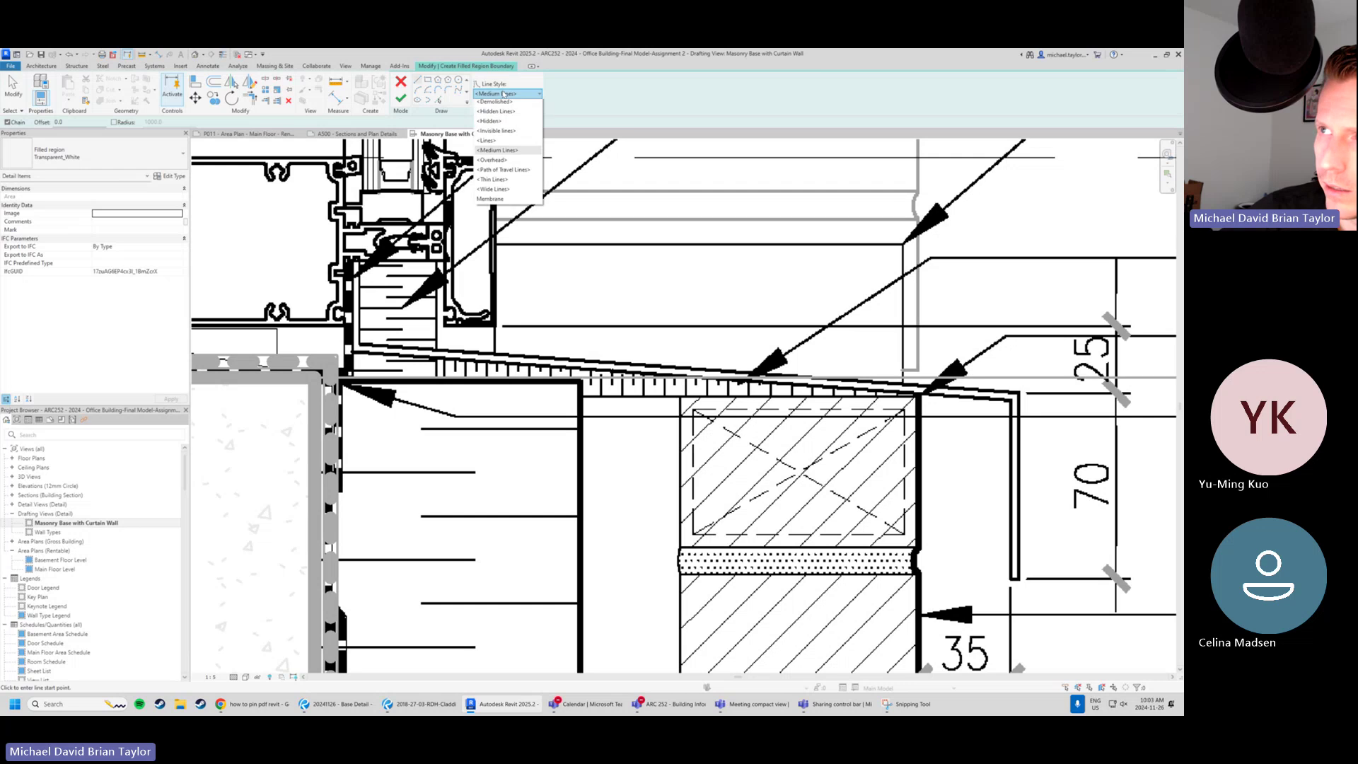
pyautogui.click(506, 164)
pyautogui.scroll(6, 385, 246)
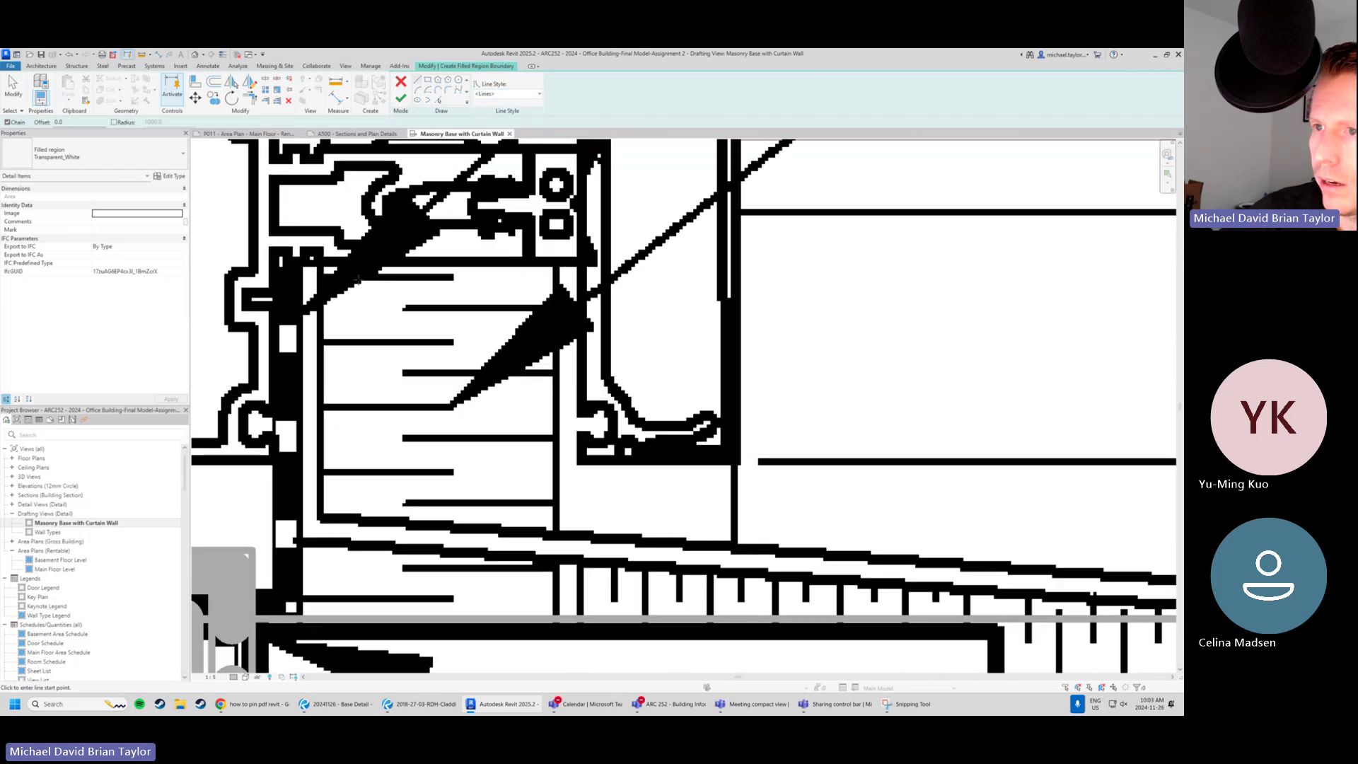
pyautogui.click(320, 264)
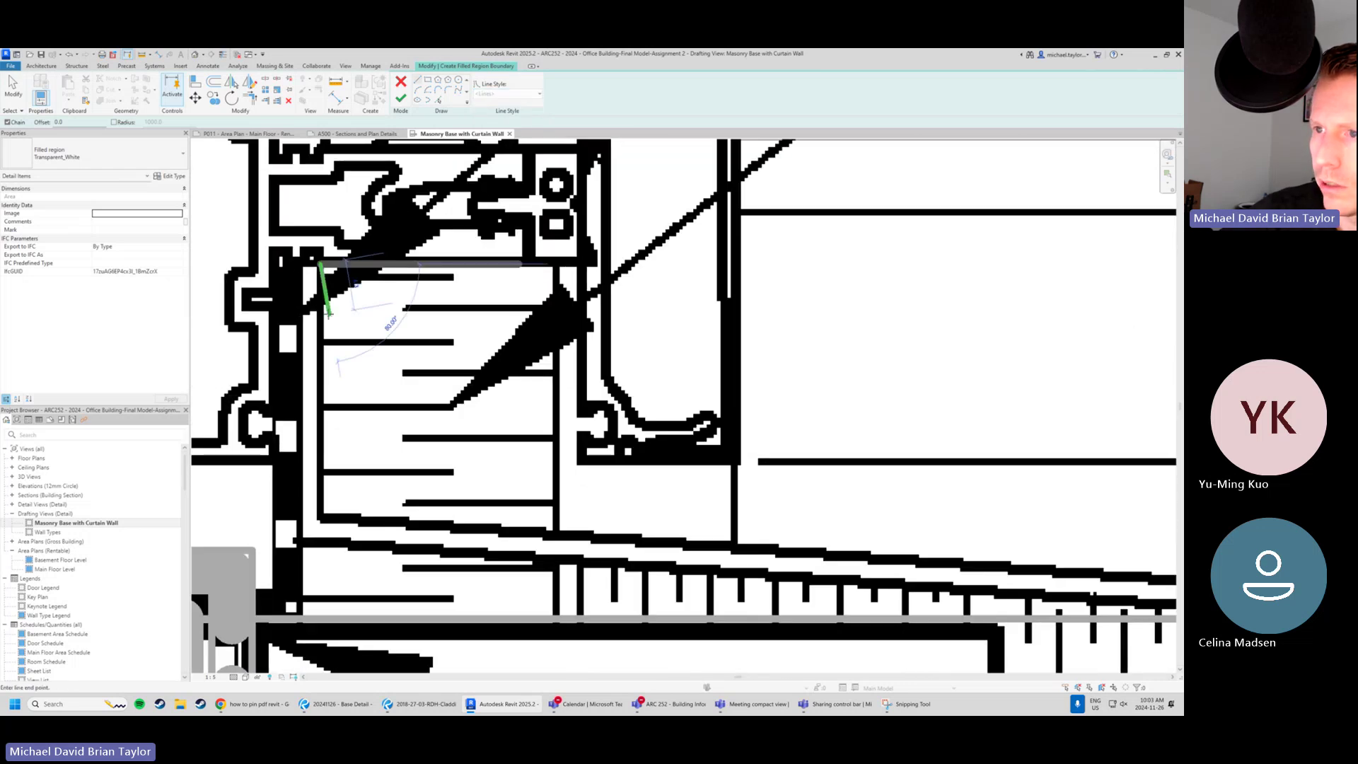
pyautogui.moveTo(315, 425)
pyautogui.mouseDown(button='middle')
pyautogui.moveTo(314, 396)
pyautogui.moveTo(314, 462)
pyautogui.mouseUp(button='middle')
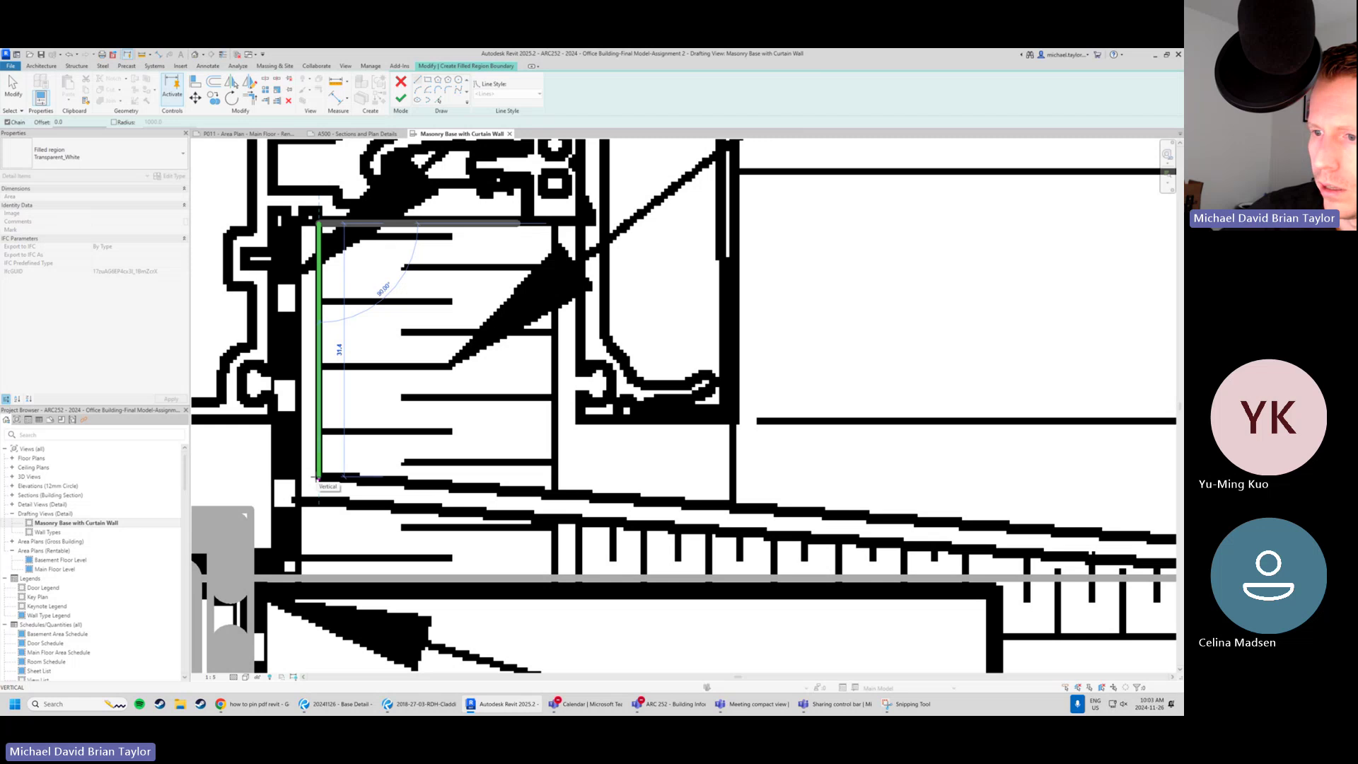
pyautogui.click(318, 478)
pyautogui.scroll(-3, 318, 477)
pyautogui.scroll(4, 646, 414)
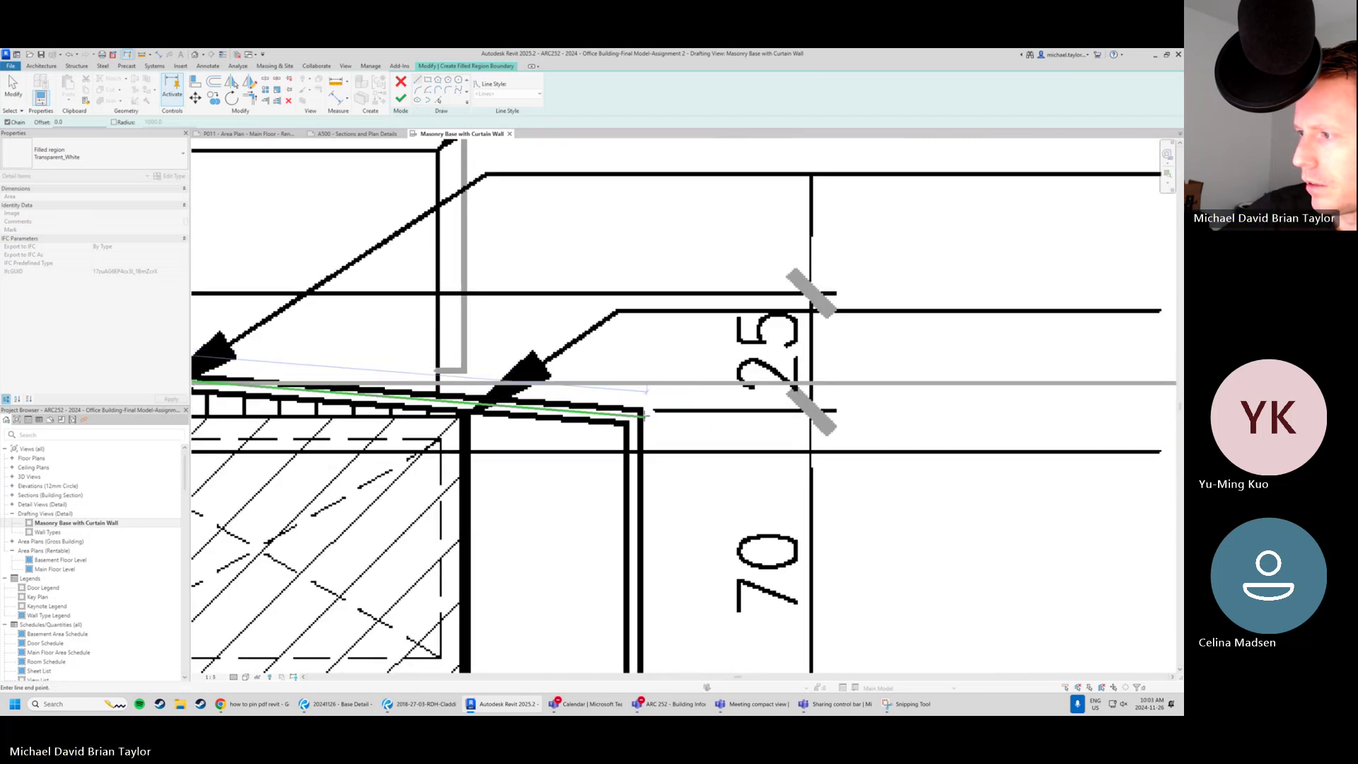
pyautogui.click(645, 413)
pyautogui.scroll(-3, 602, 248)
pyautogui.scroll(3, 634, 449)
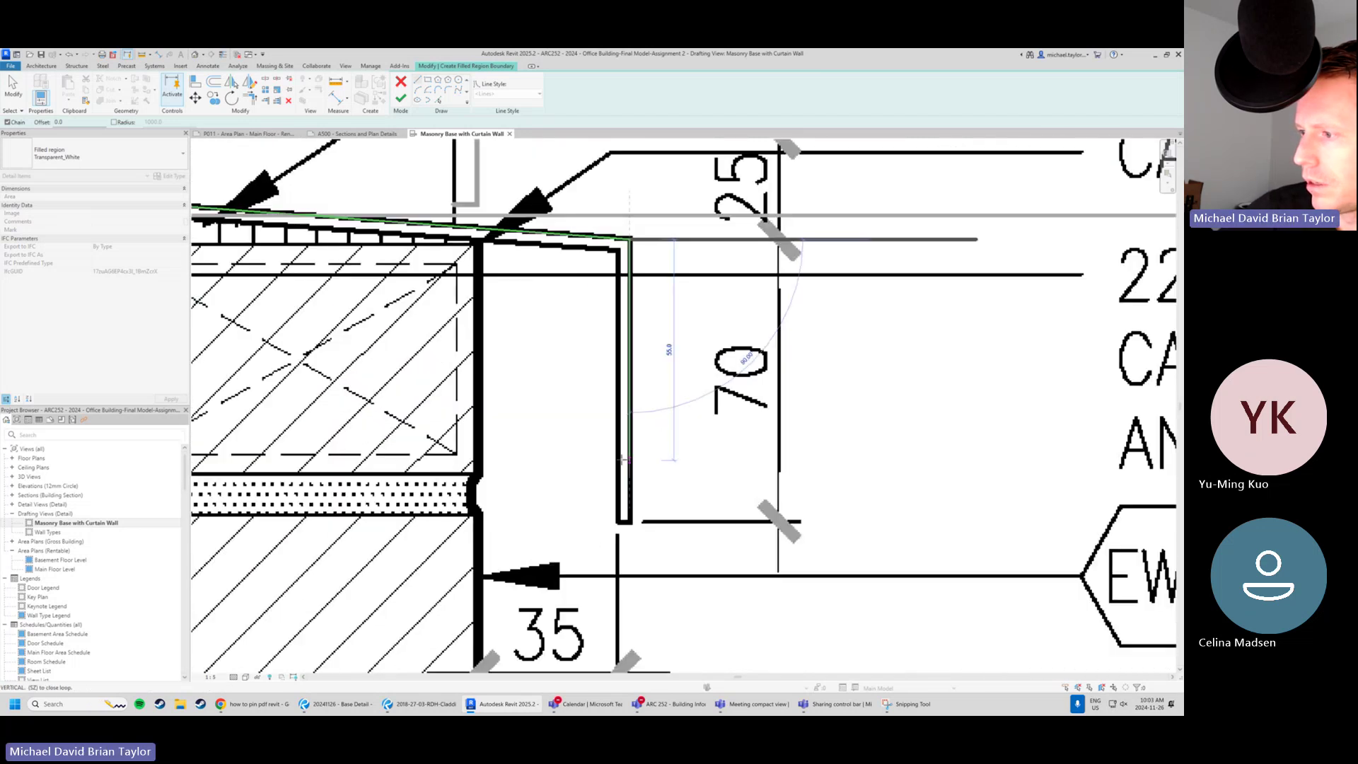
pyautogui.click(630, 522)
pyautogui.press('Escape')
pyautogui.press('Escape')
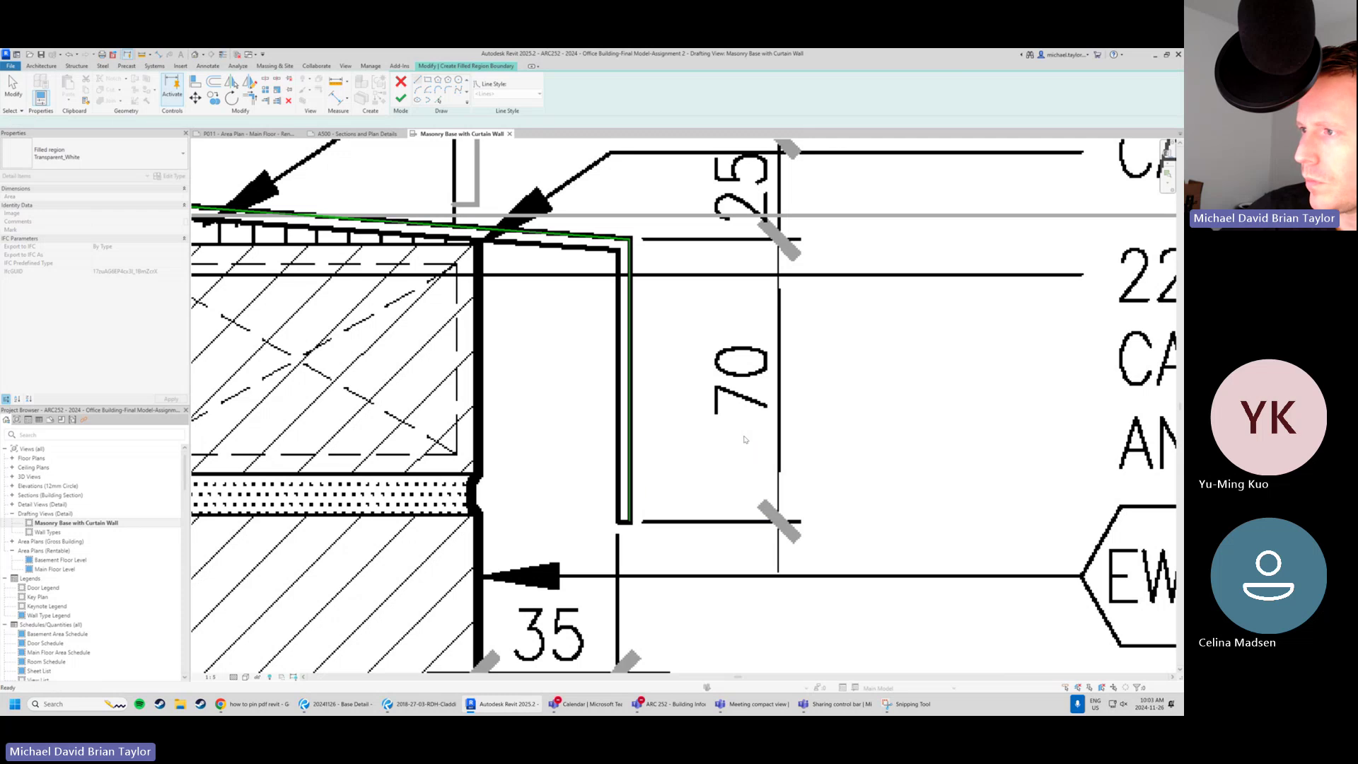
# Offset a copy of the whole sill outline chain 3 mm toward the underside to form the sill's thickness.
pyautogui.scroll(-3, 783, 428)
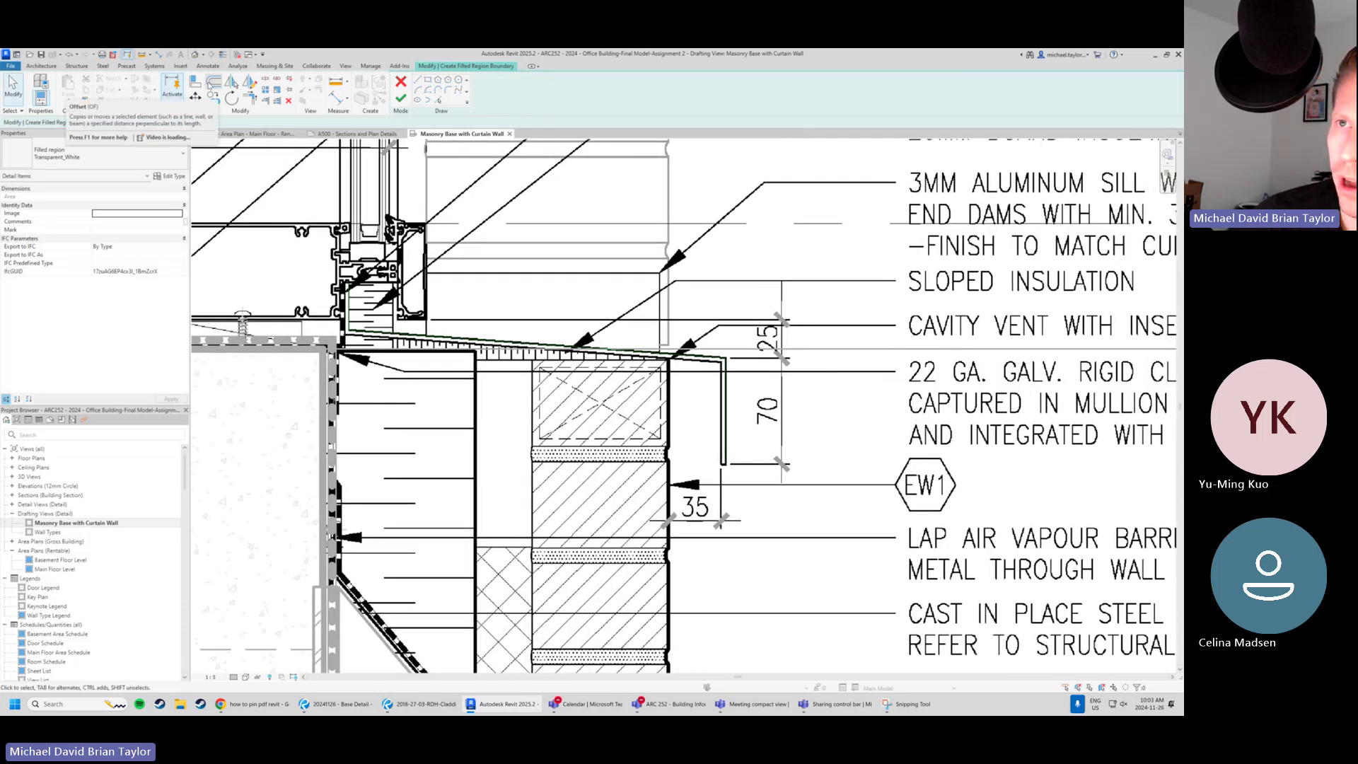
pyautogui.click(214, 82)
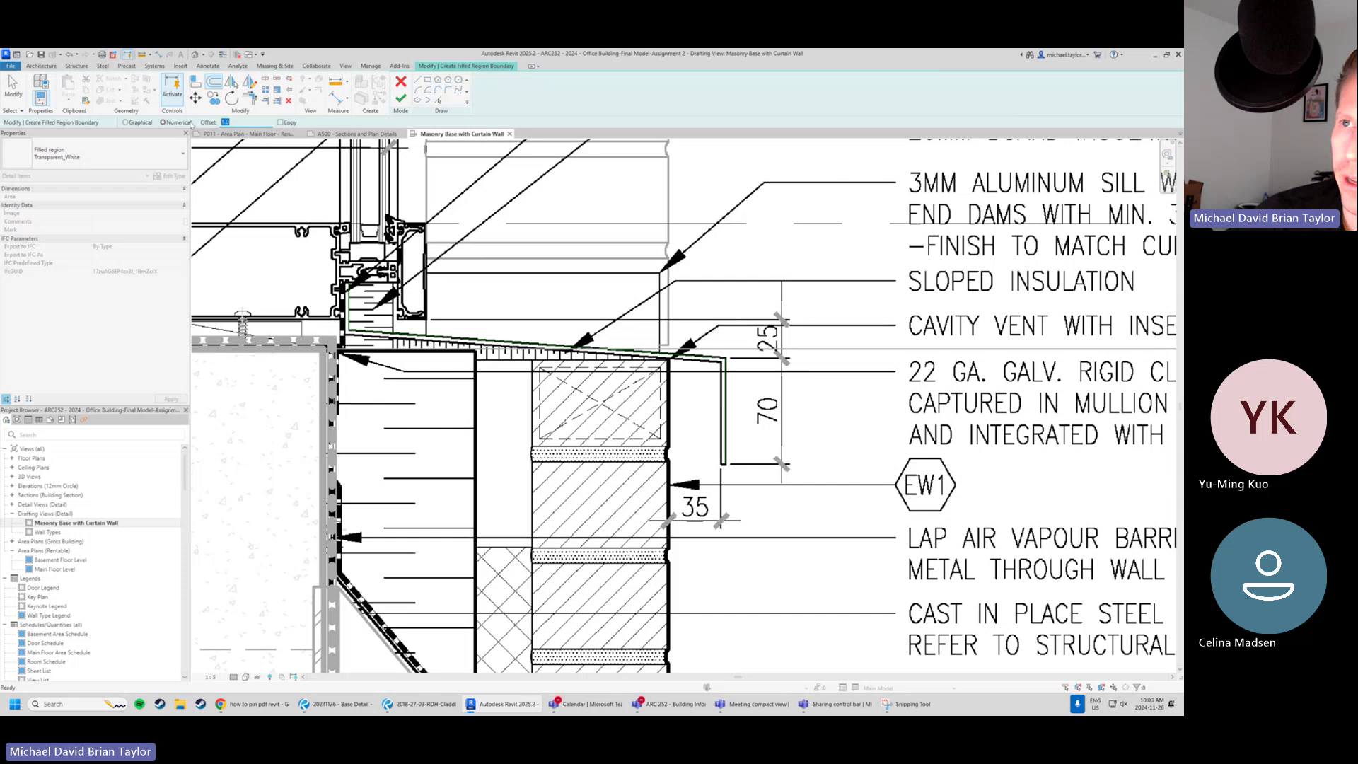
pyautogui.write('3')
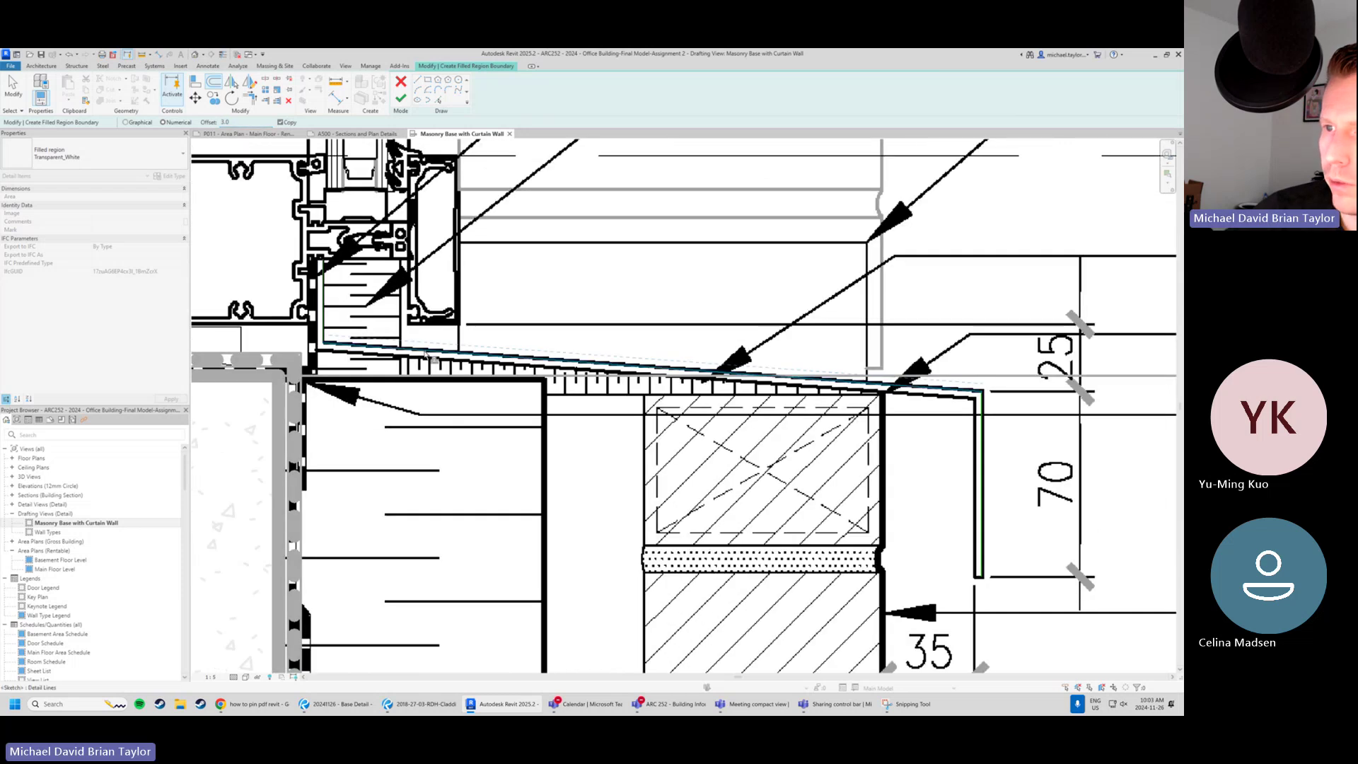
pyautogui.press('Tab')
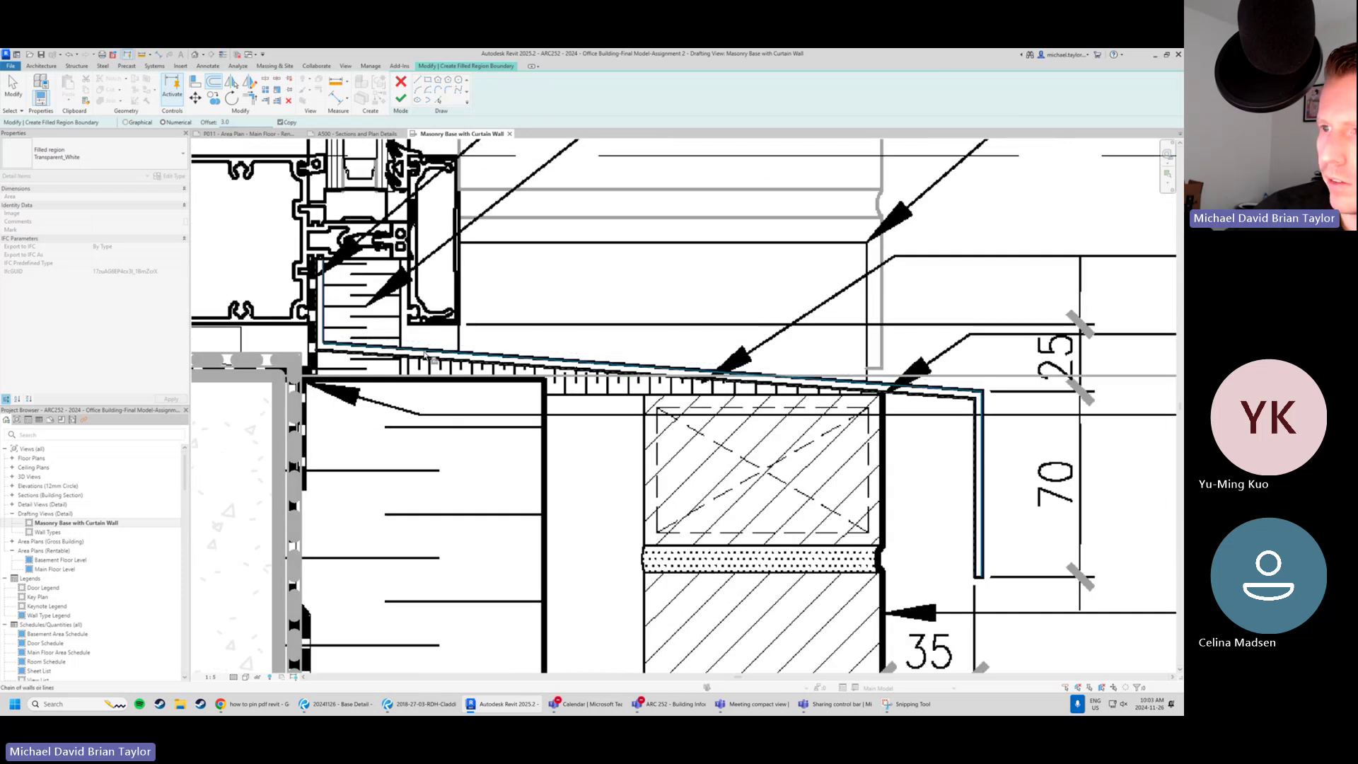
pyautogui.click(427, 356)
pyautogui.scroll(-2, 400, 314)
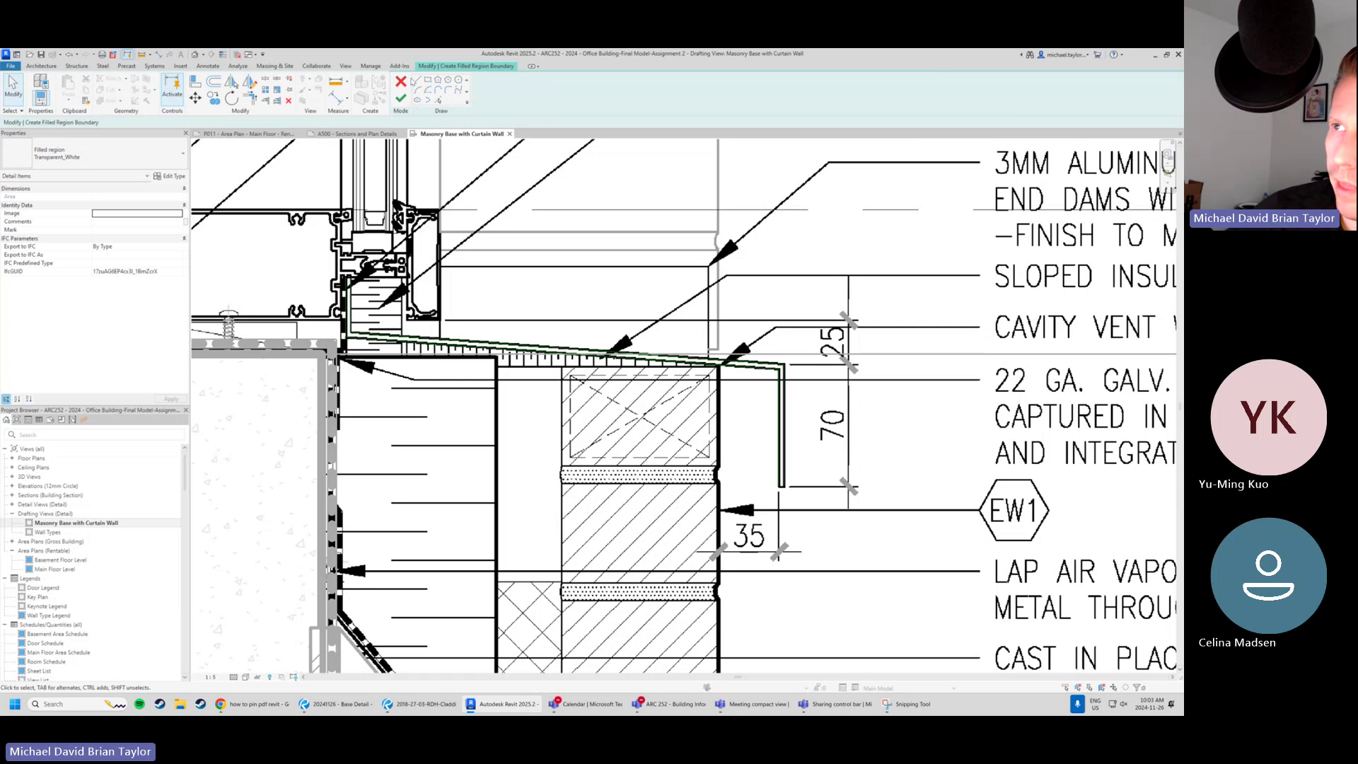
# Close the sill outline with short lines at the upturn's upper end and the drip leg's lower end, and finish the filled region.
pyautogui.click(416, 80)
pyautogui.scroll(5, 354, 267)
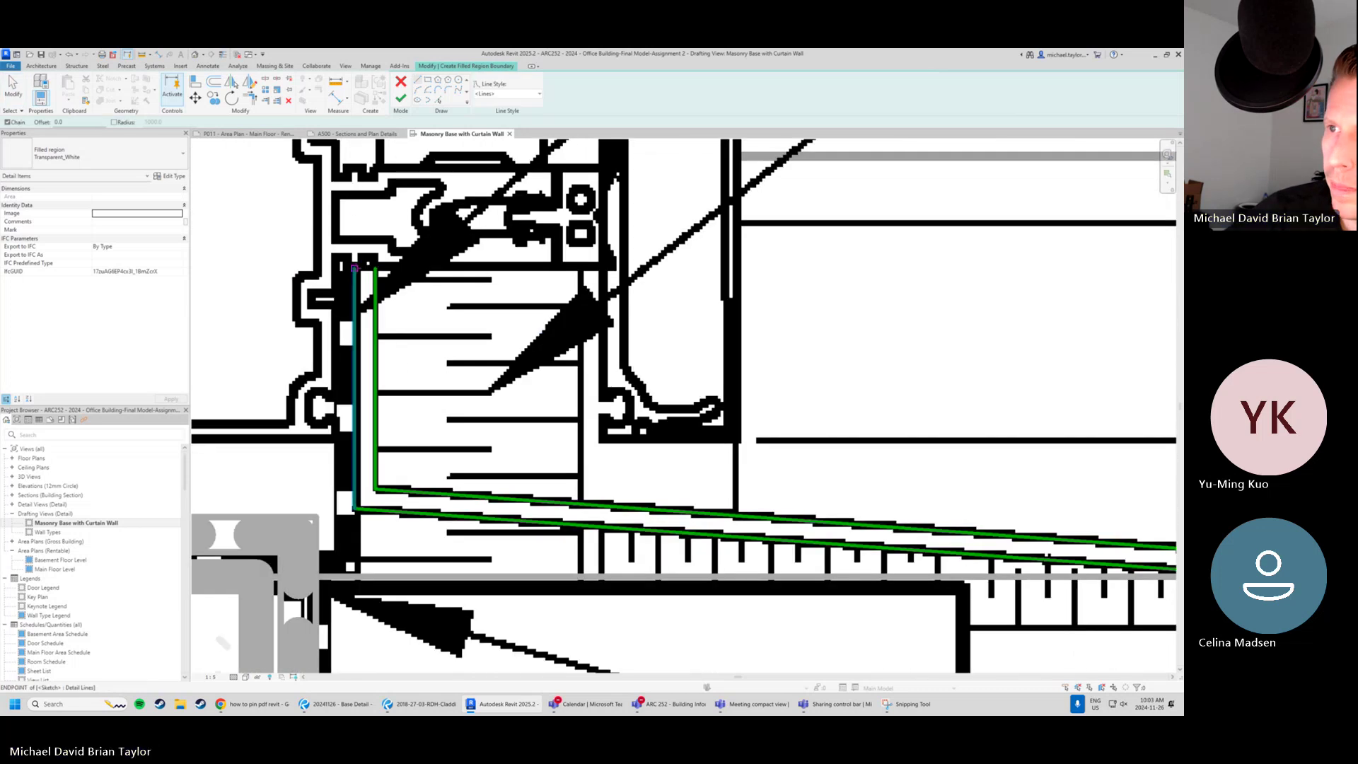
pyautogui.scroll(-3, 353, 267)
pyautogui.scroll(5, 386, 304)
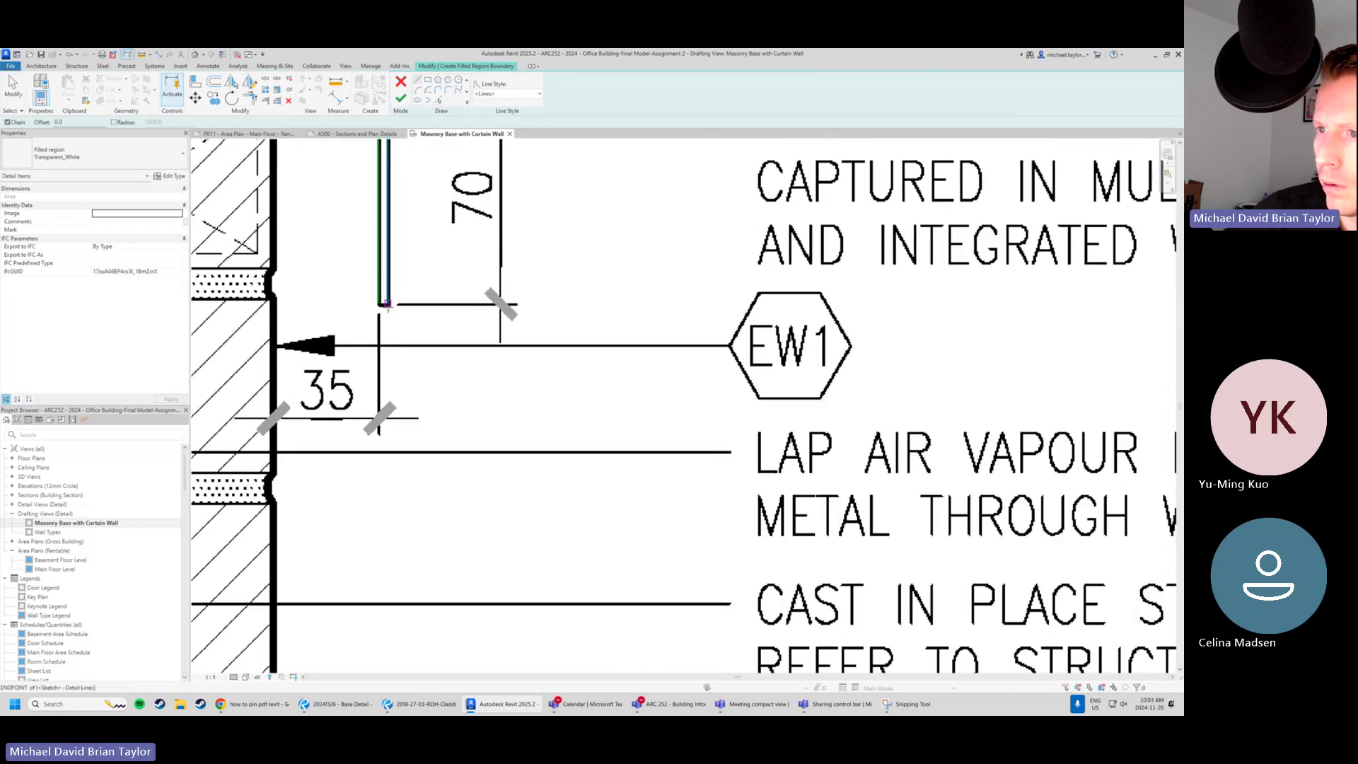
pyautogui.press('Escape')
pyautogui.scroll(-3, 666, 305)
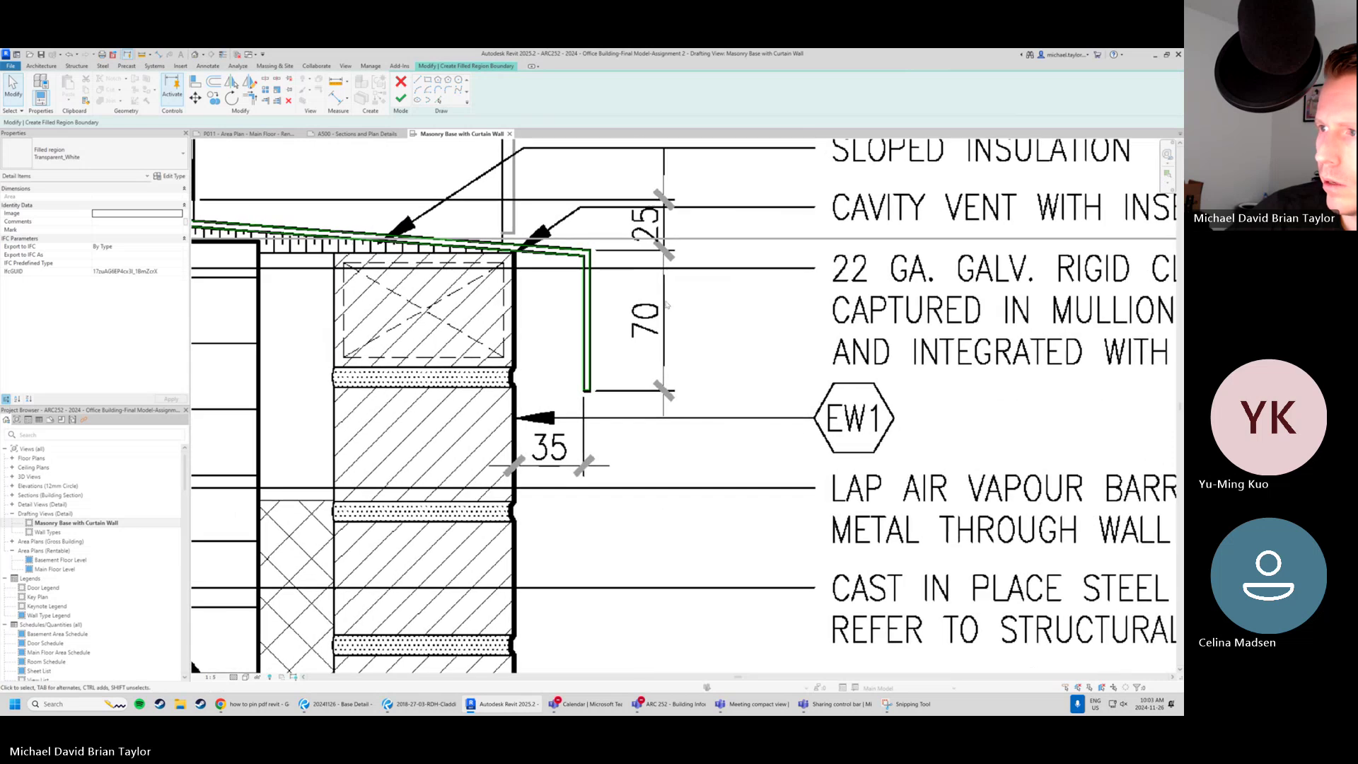
pyautogui.click(590, 319)
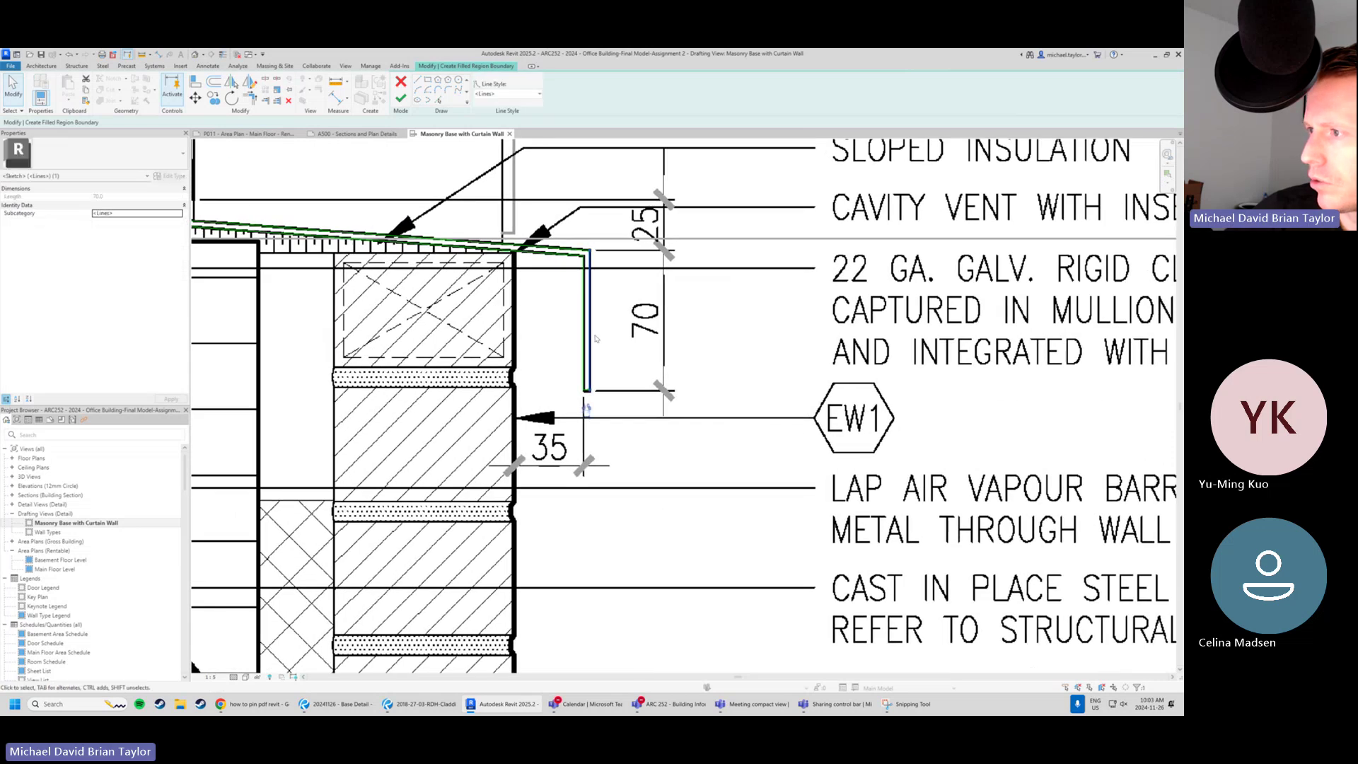
pyautogui.press('Escape')
pyautogui.click(400, 99)
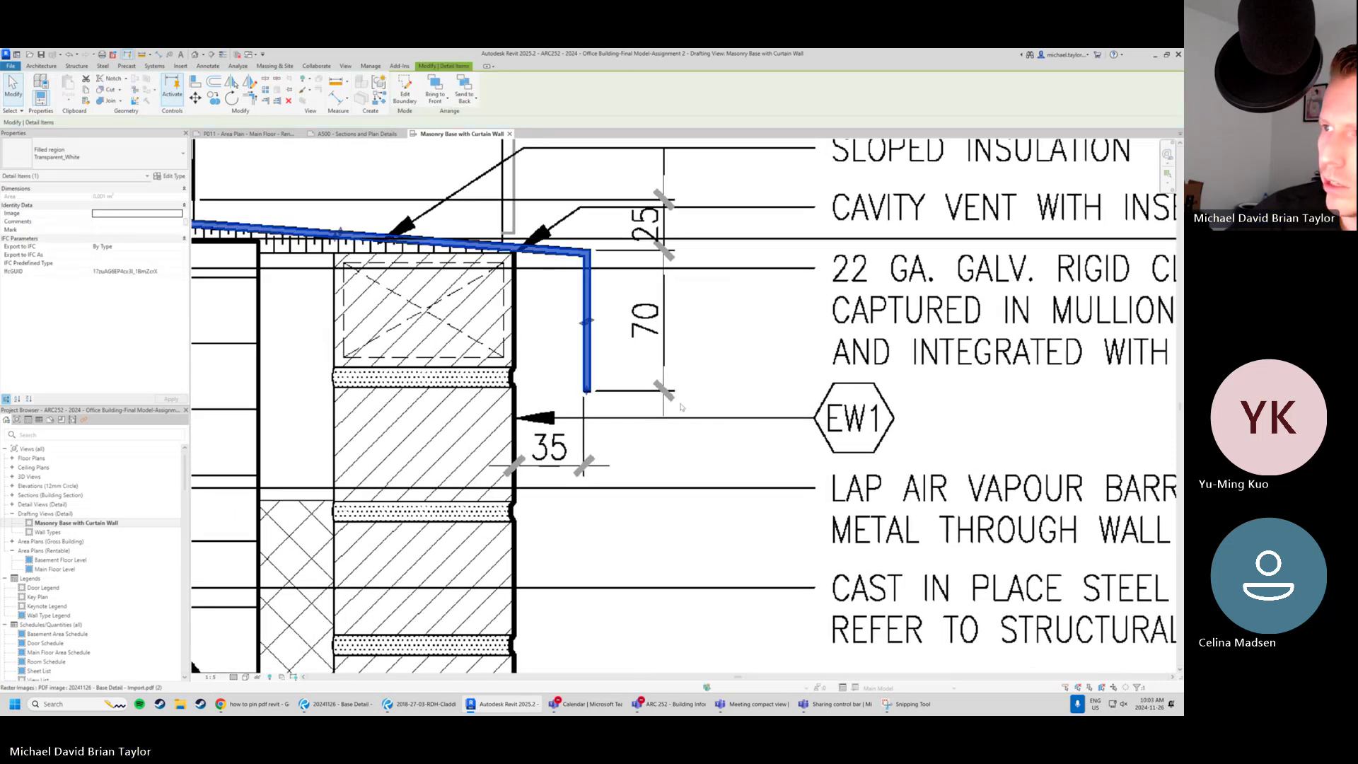
pyautogui.click(754, 349)
pyautogui.scroll(-3, 708, 382)
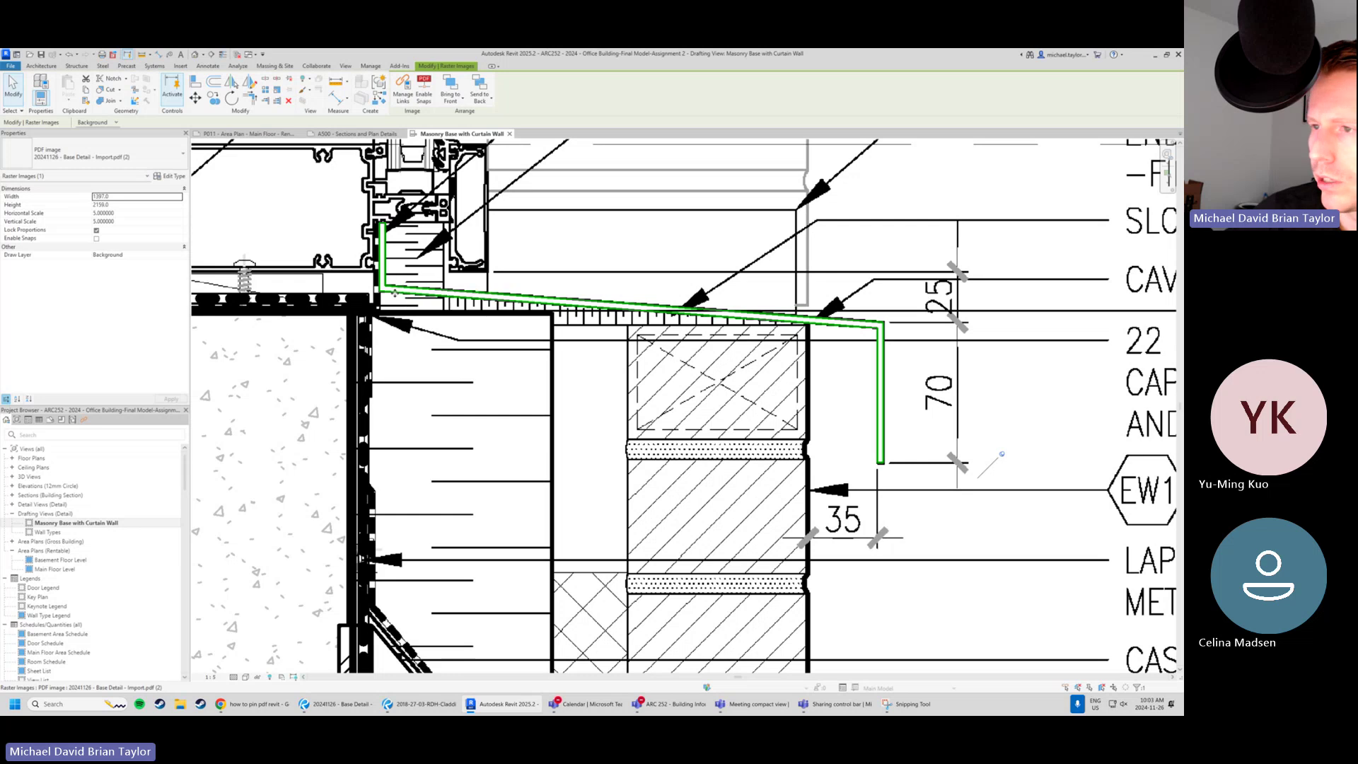
# Duplicate the aluminum sill region's Transparent_White type under the name Opaque_White.
pyautogui.click(439, 311)
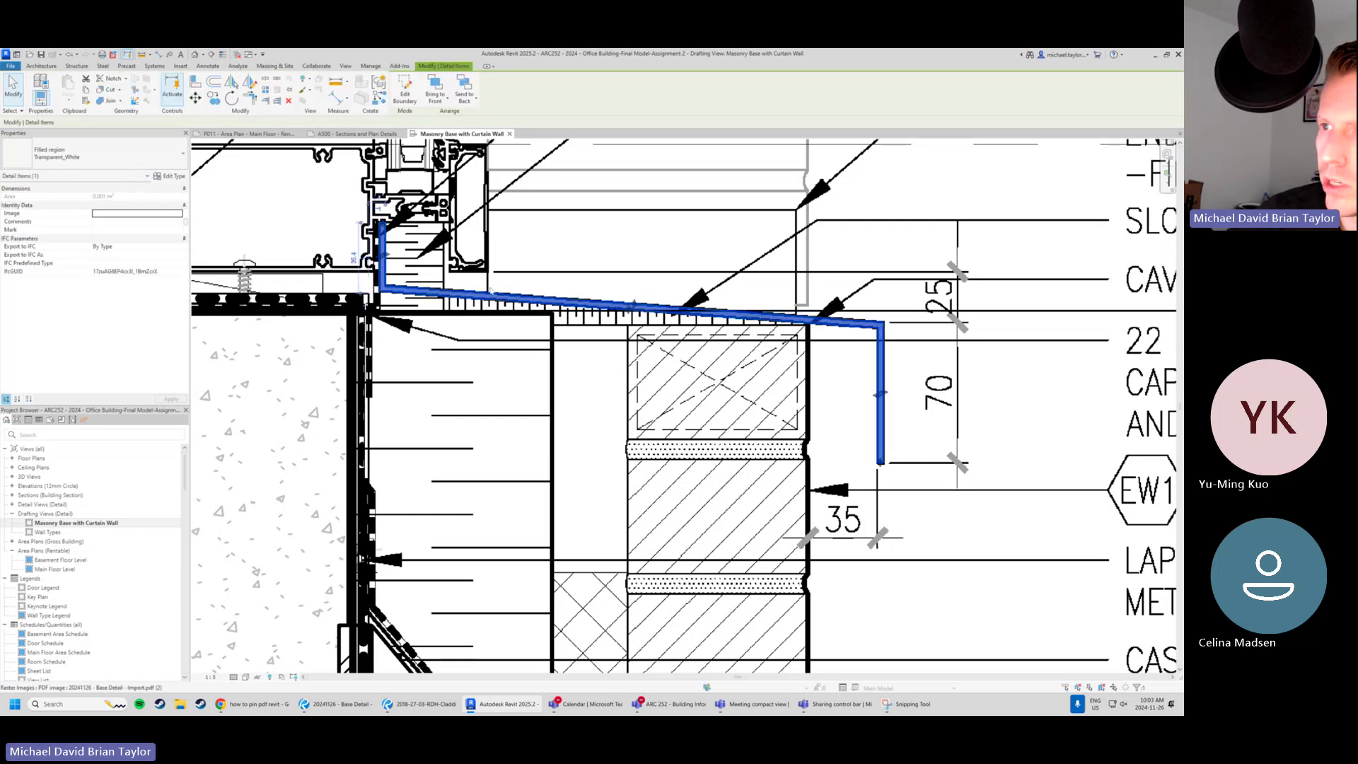
pyautogui.scroll(-2, 506, 296)
pyautogui.click(558, 268)
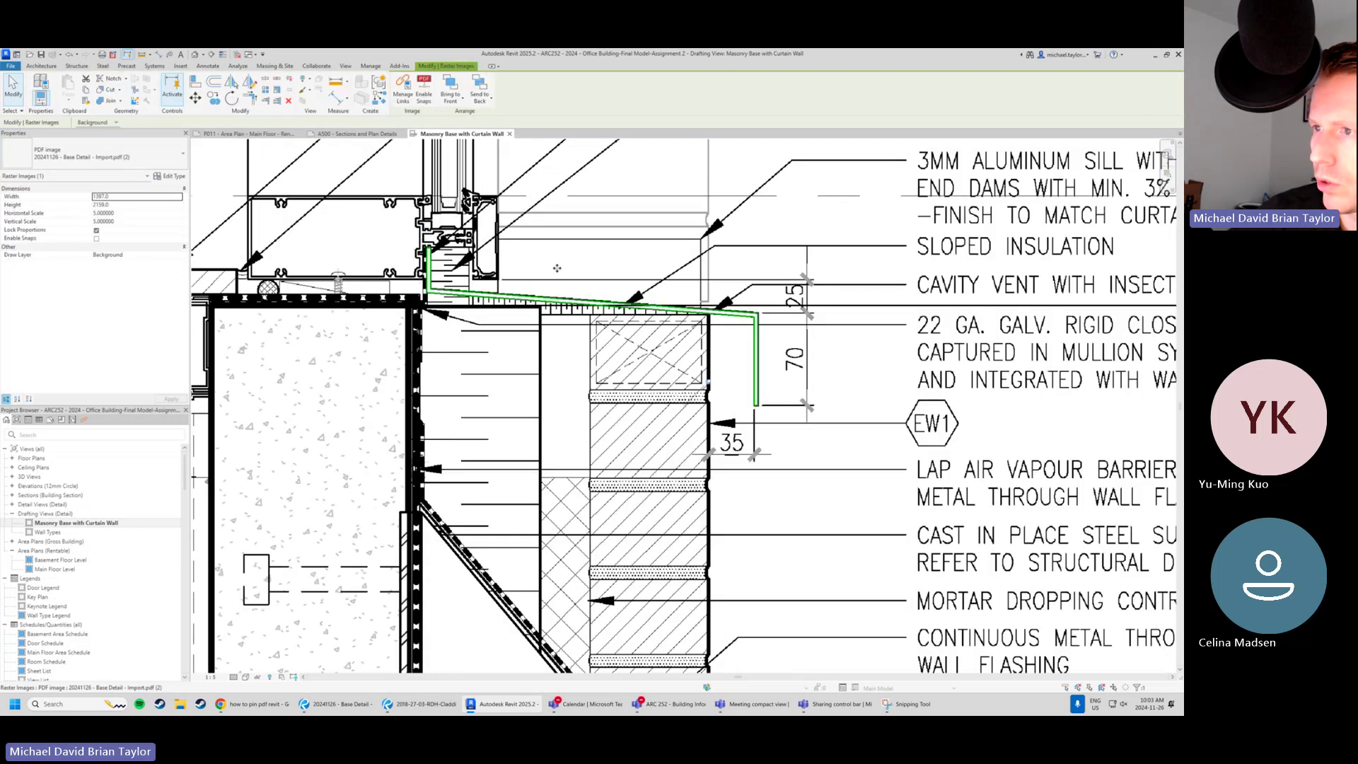
pyautogui.click(461, 292)
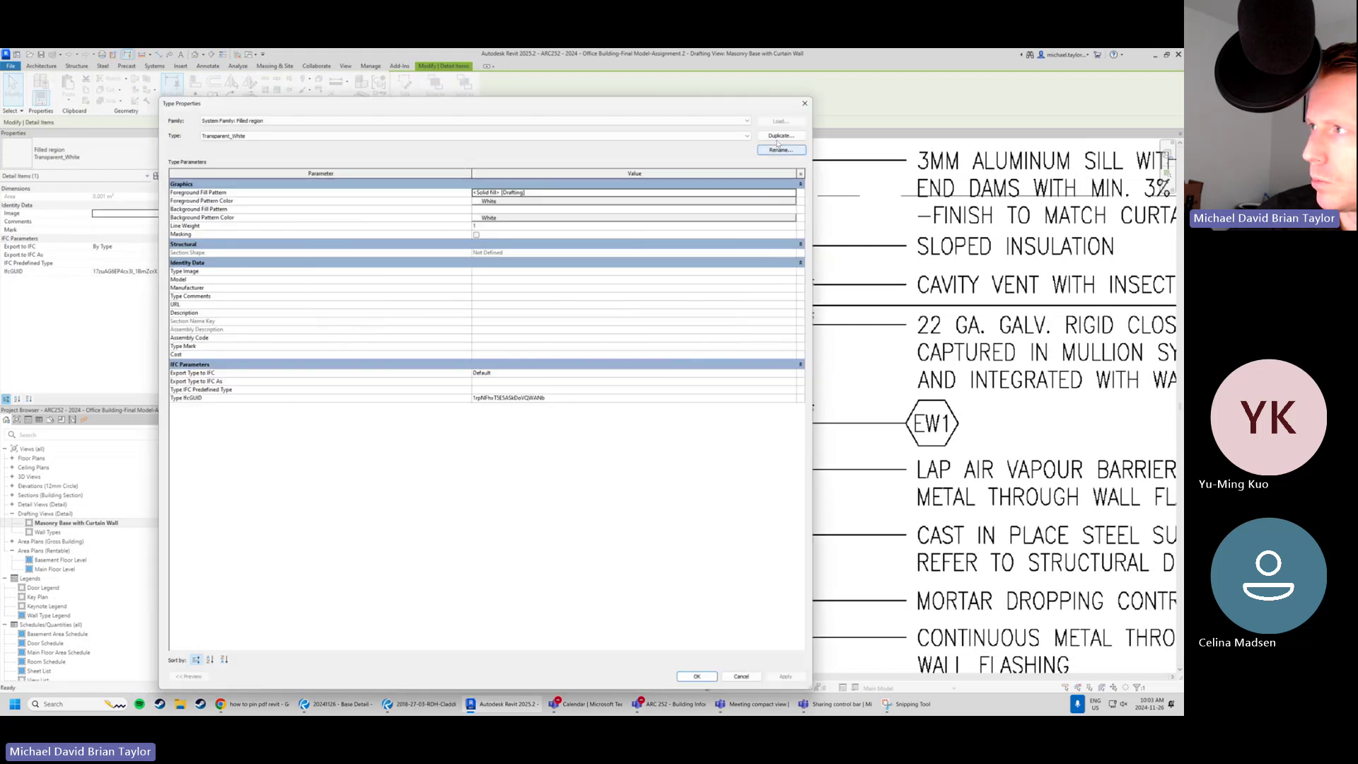
pyautogui.click(781, 135)
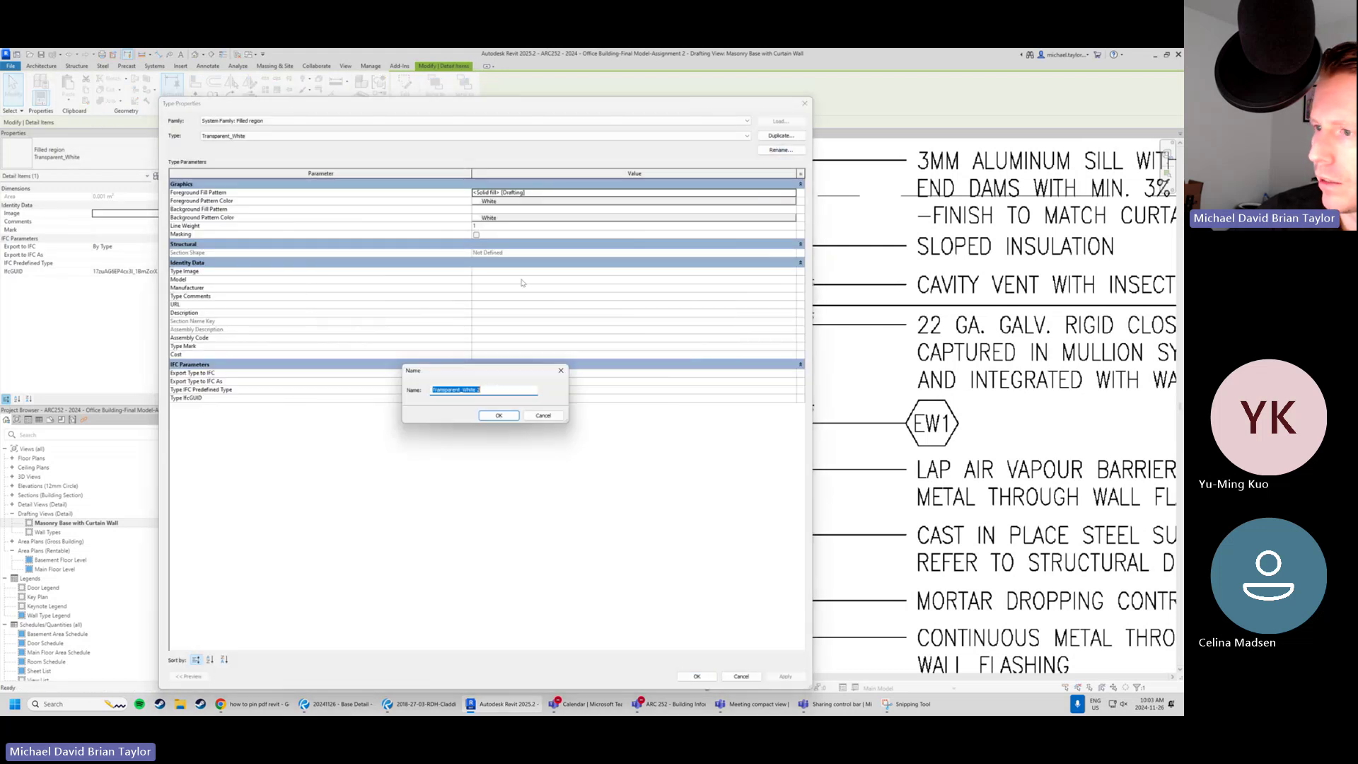
pyautogui.click(461, 390)
pyautogui.moveTo(461, 391); pyautogui.dragTo(433, 389)
pyautogui.press('BackSpace')
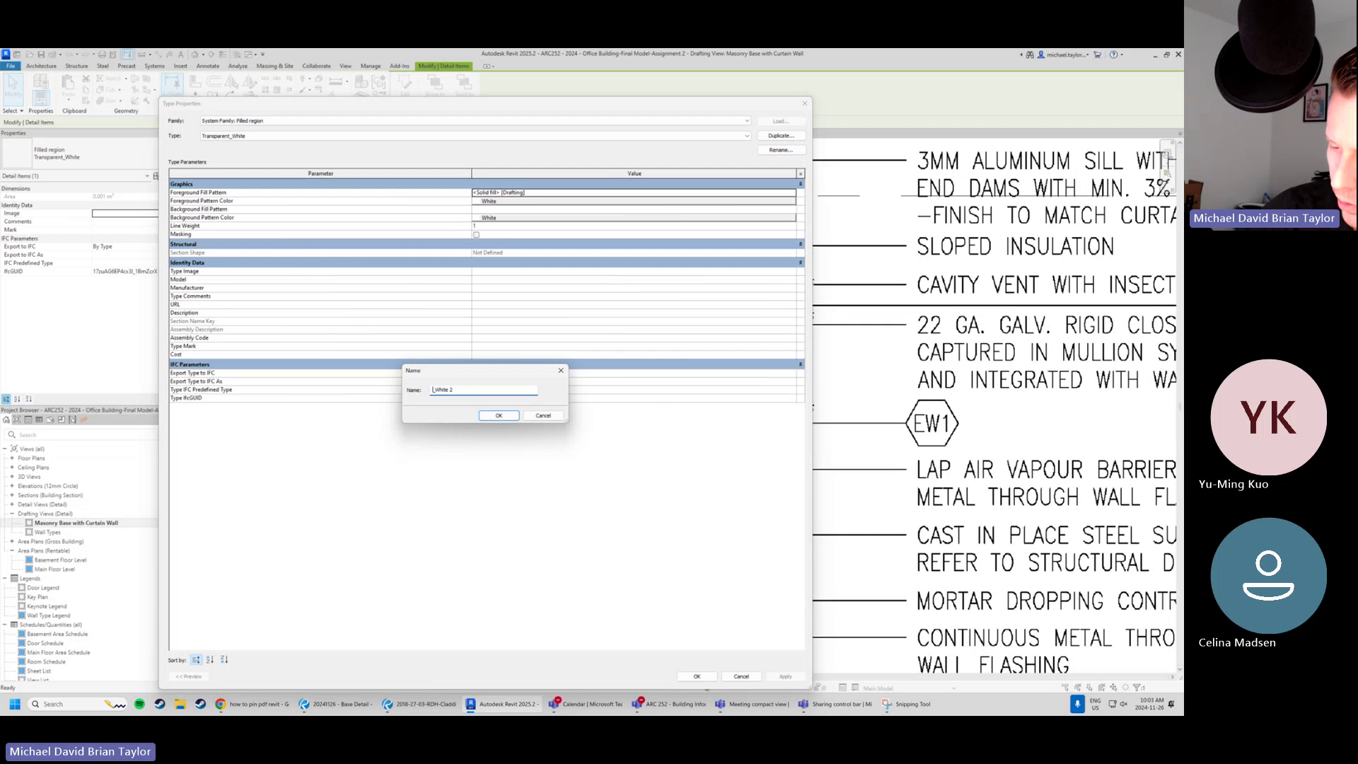
pyautogui.write('Opaque')
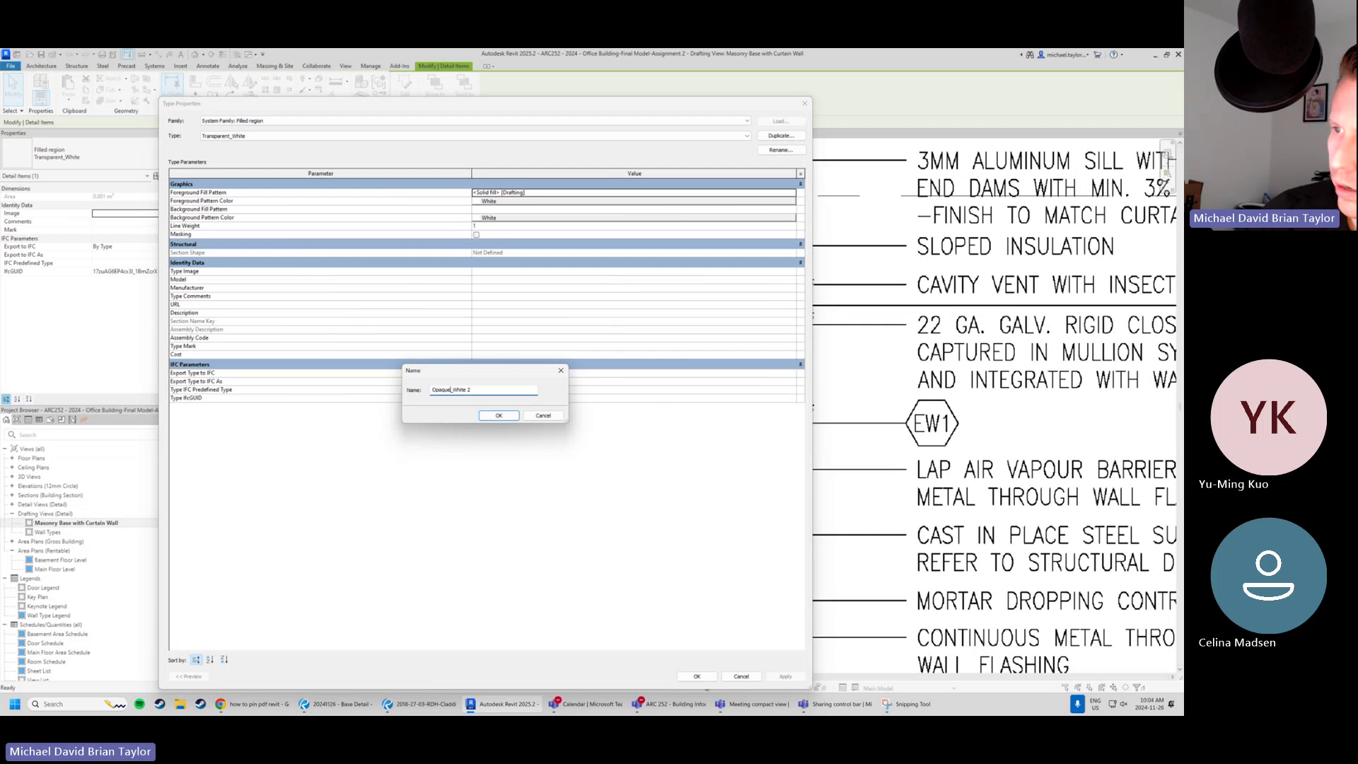
pyautogui.click(474, 390)
pyautogui.press('BackSpace')
pyautogui.press('BackSpace')
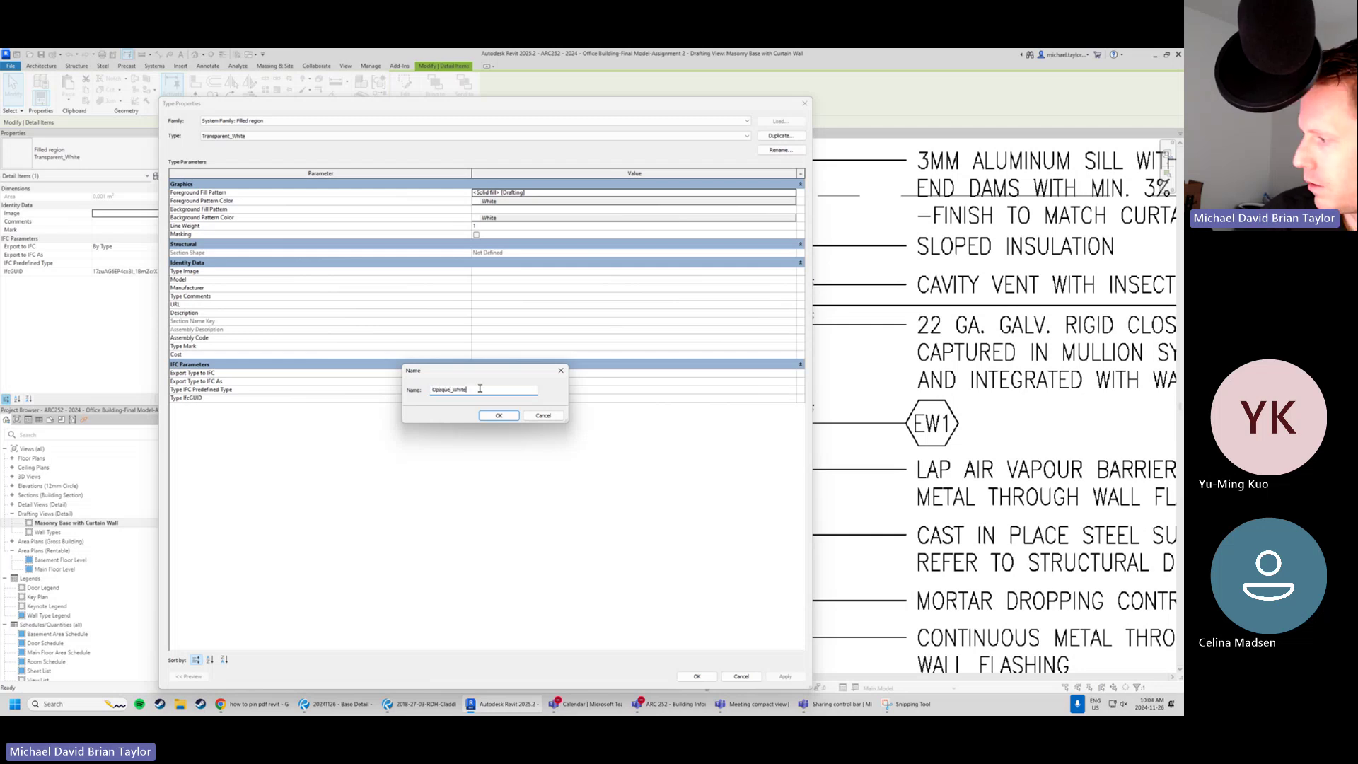
pyautogui.click(503, 416)
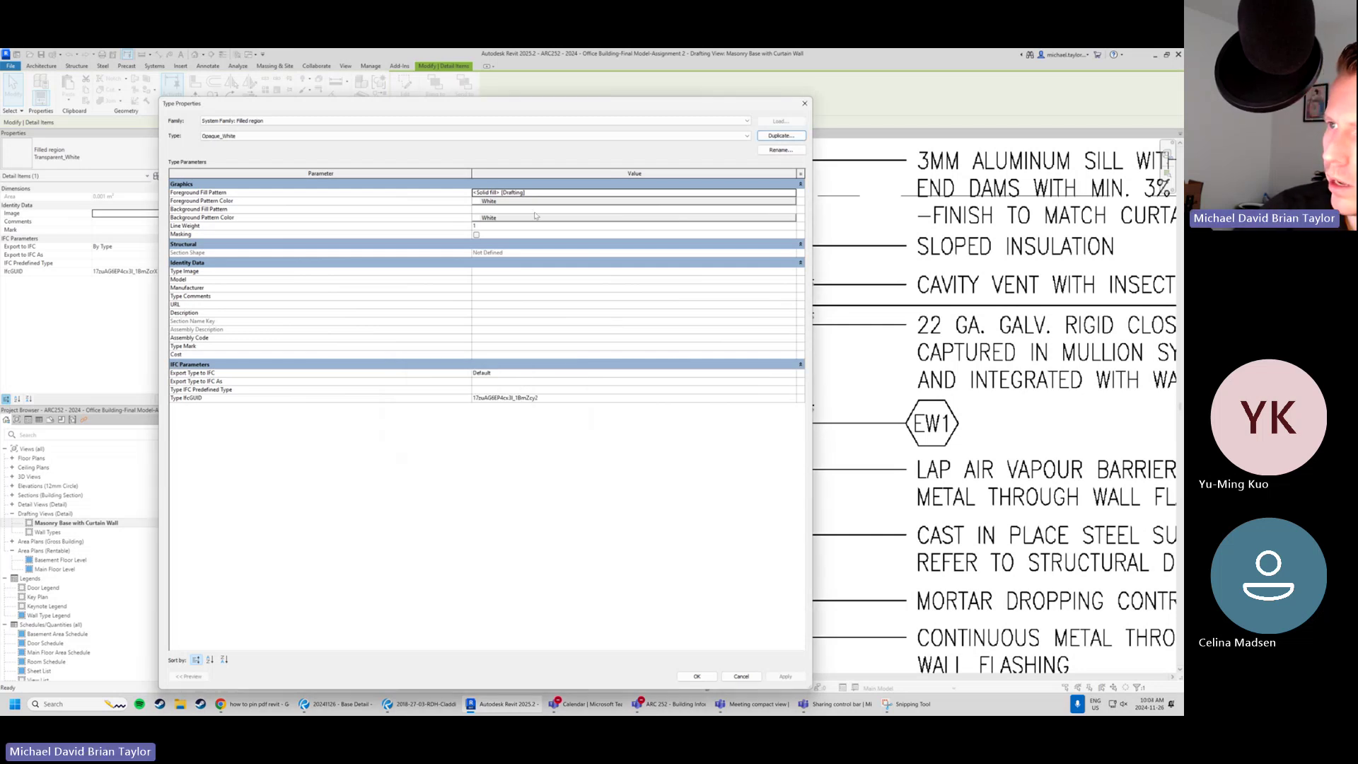
# Turn on masking for the Opaque_White type and apply it to the sill's filled region.
pyautogui.click(477, 235)
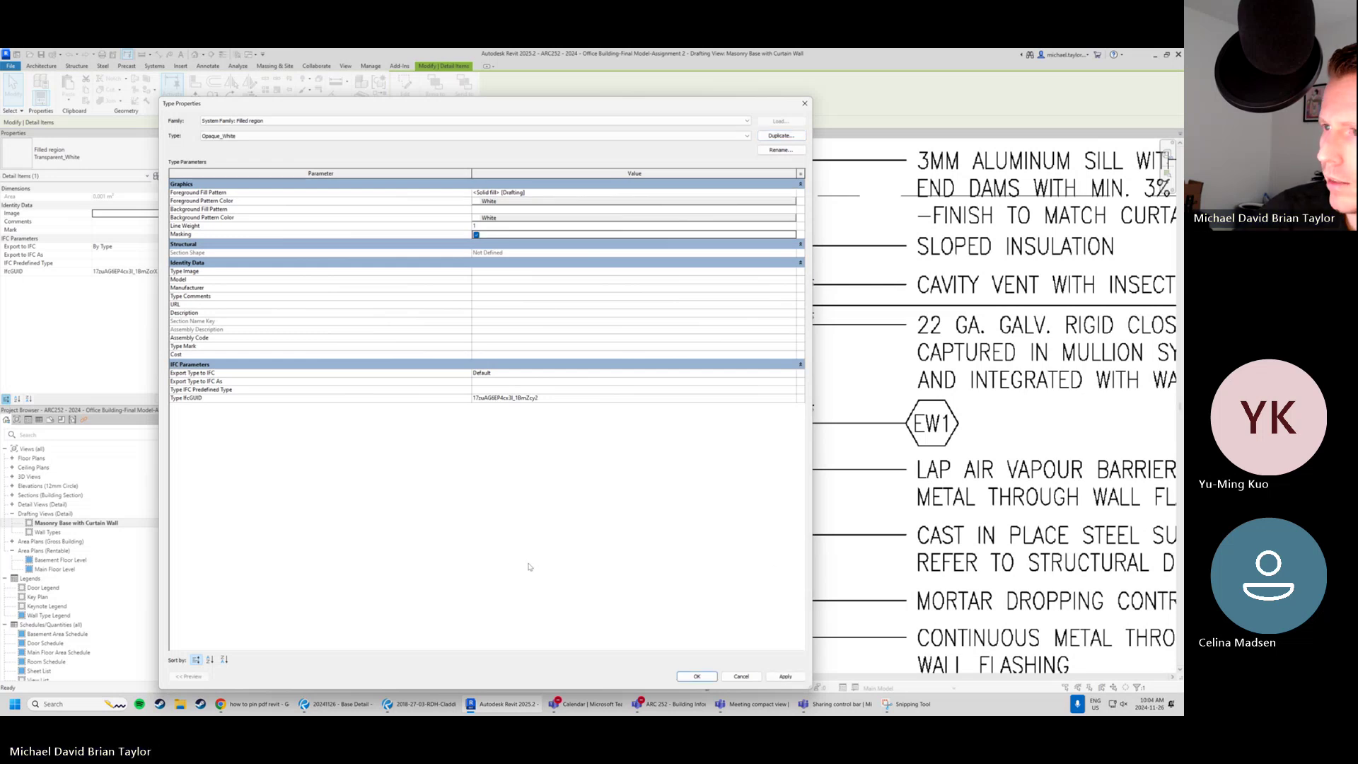
pyautogui.click(696, 676)
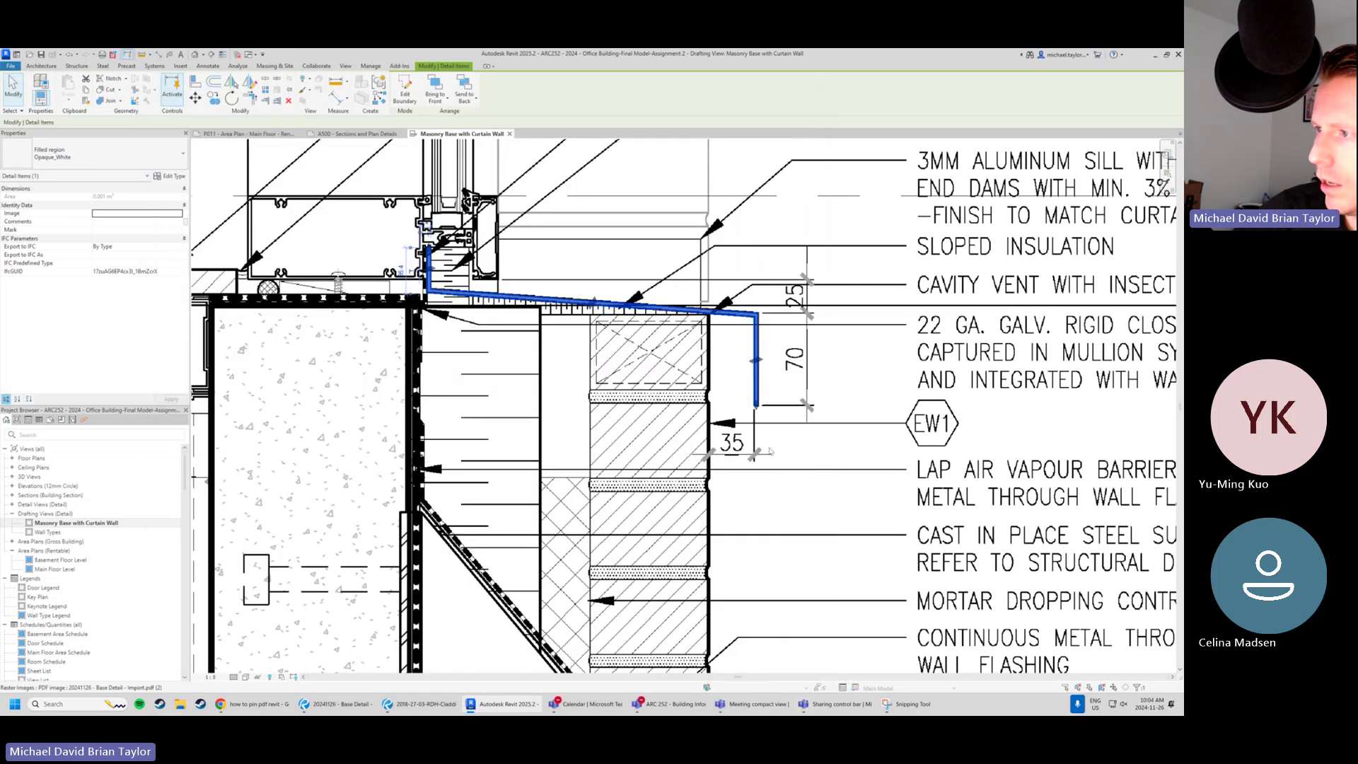
pyautogui.click(610, 271)
pyautogui.click(617, 303)
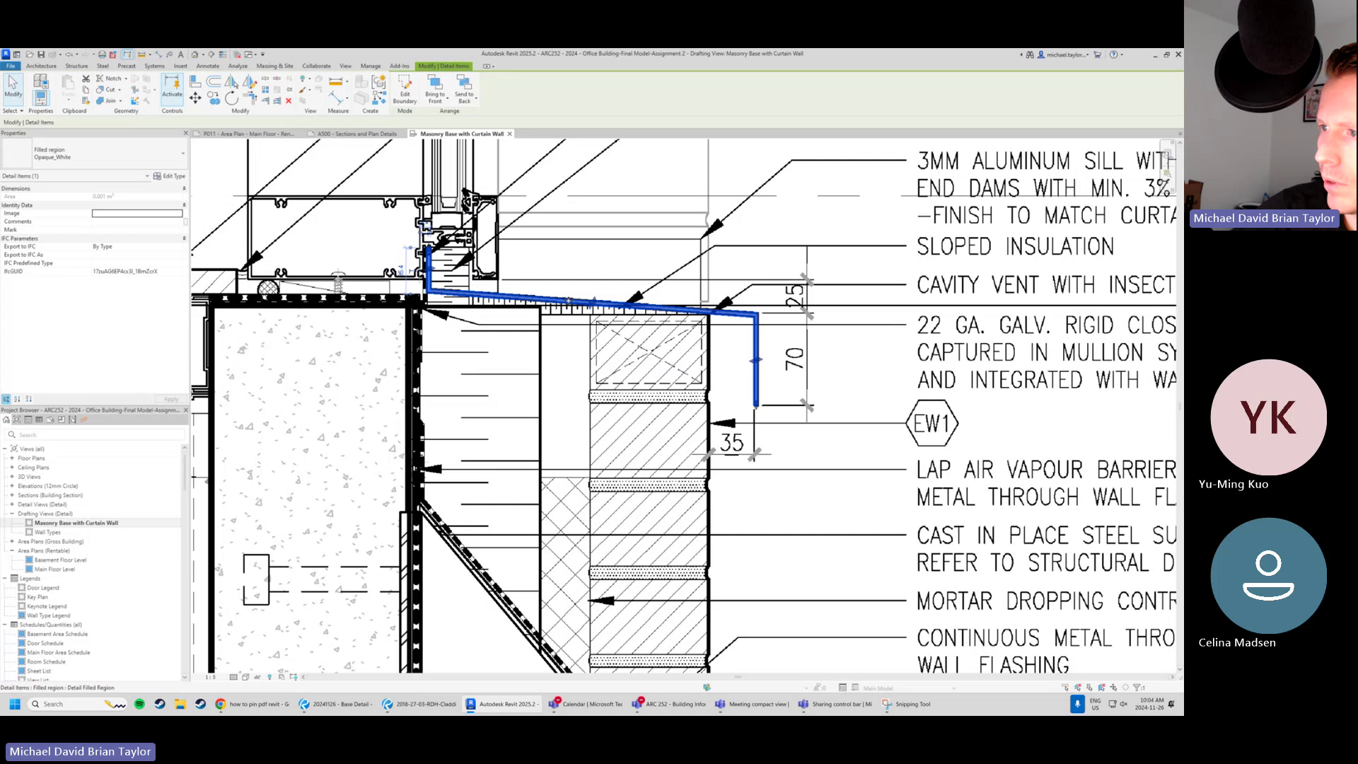
pyautogui.click(498, 411)
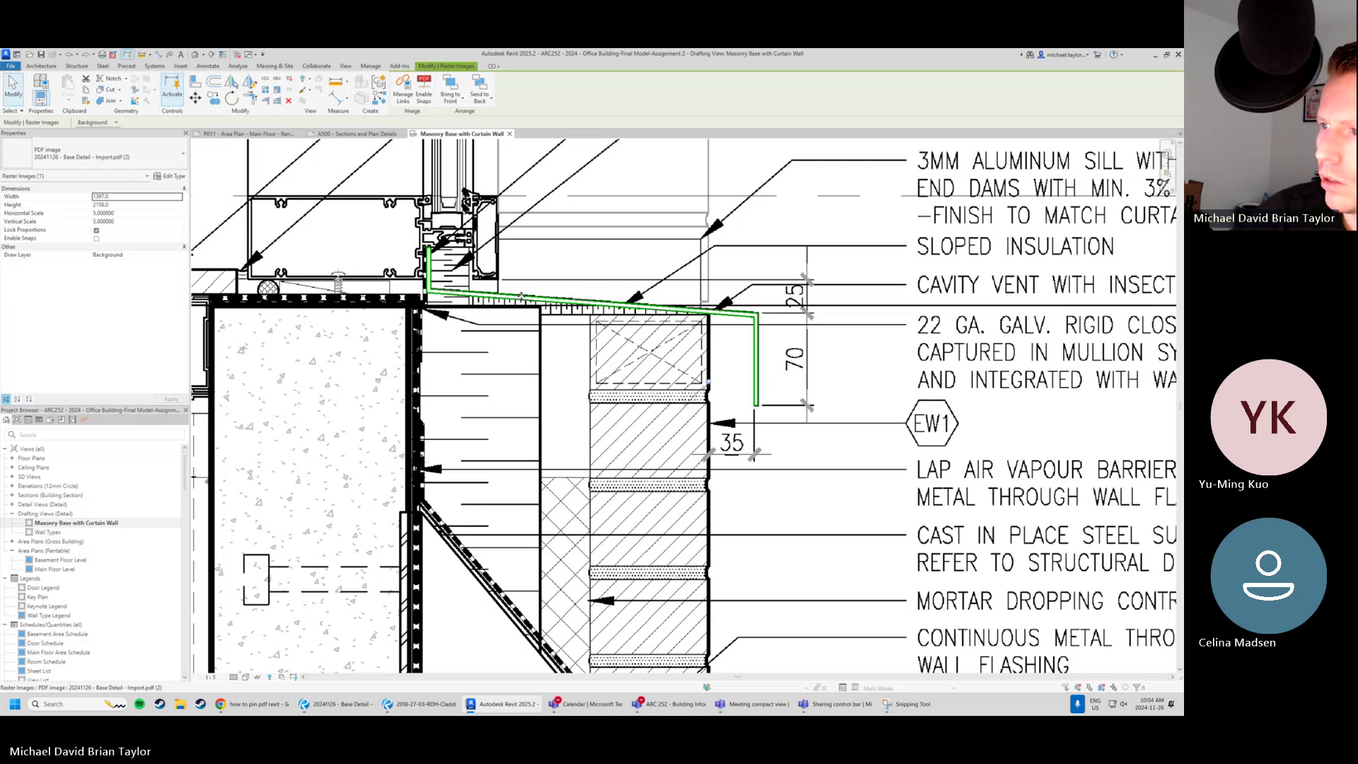
pyautogui.click(521, 294)
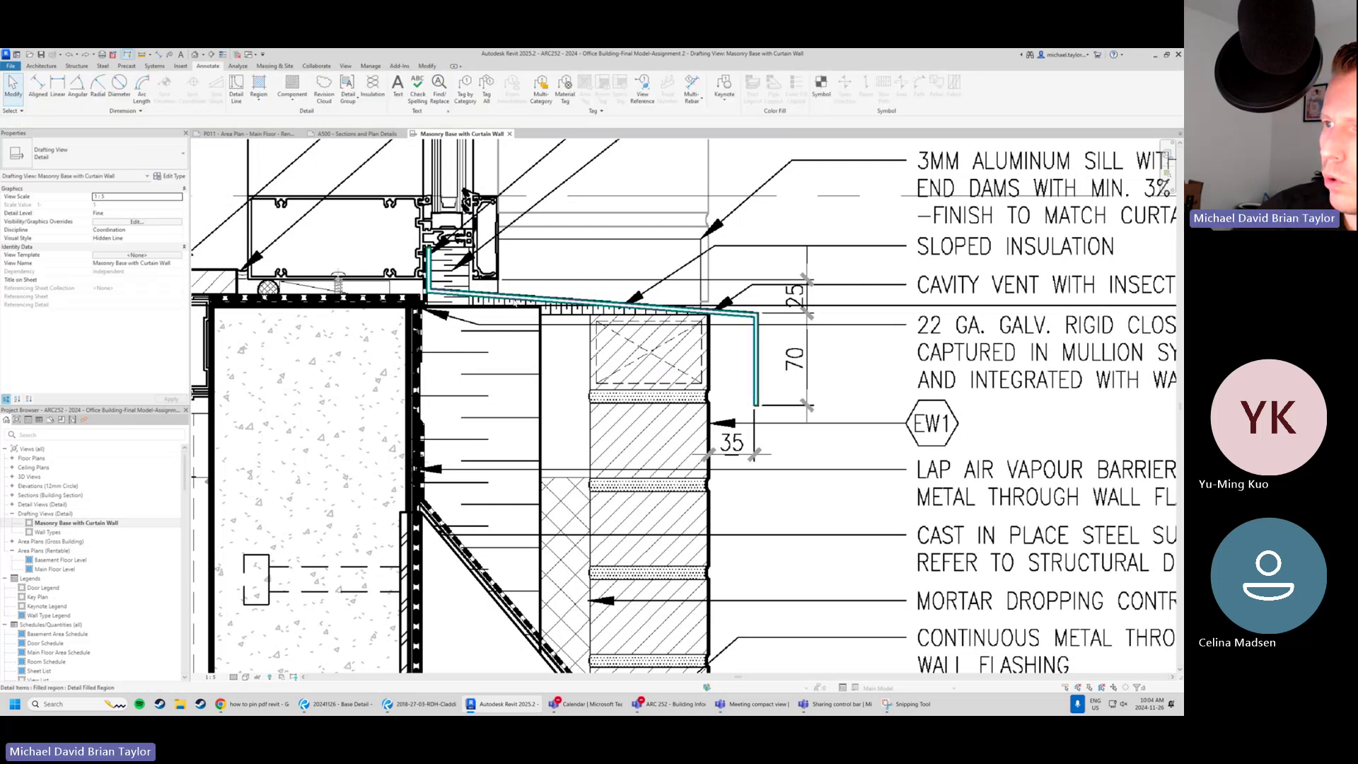
pyautogui.click(517, 267)
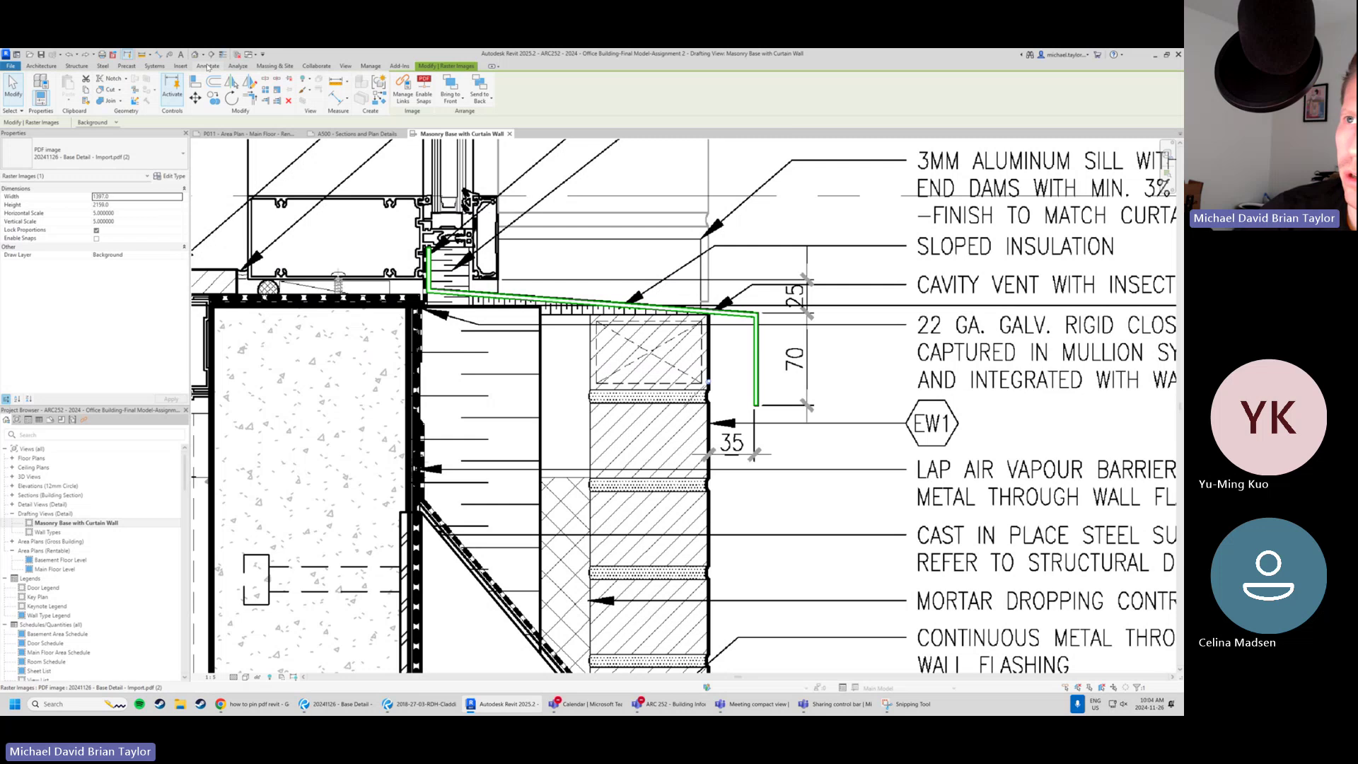
# Set the <Lines> line style's colour to black in the project's line styles.
pyautogui.click(371, 66)
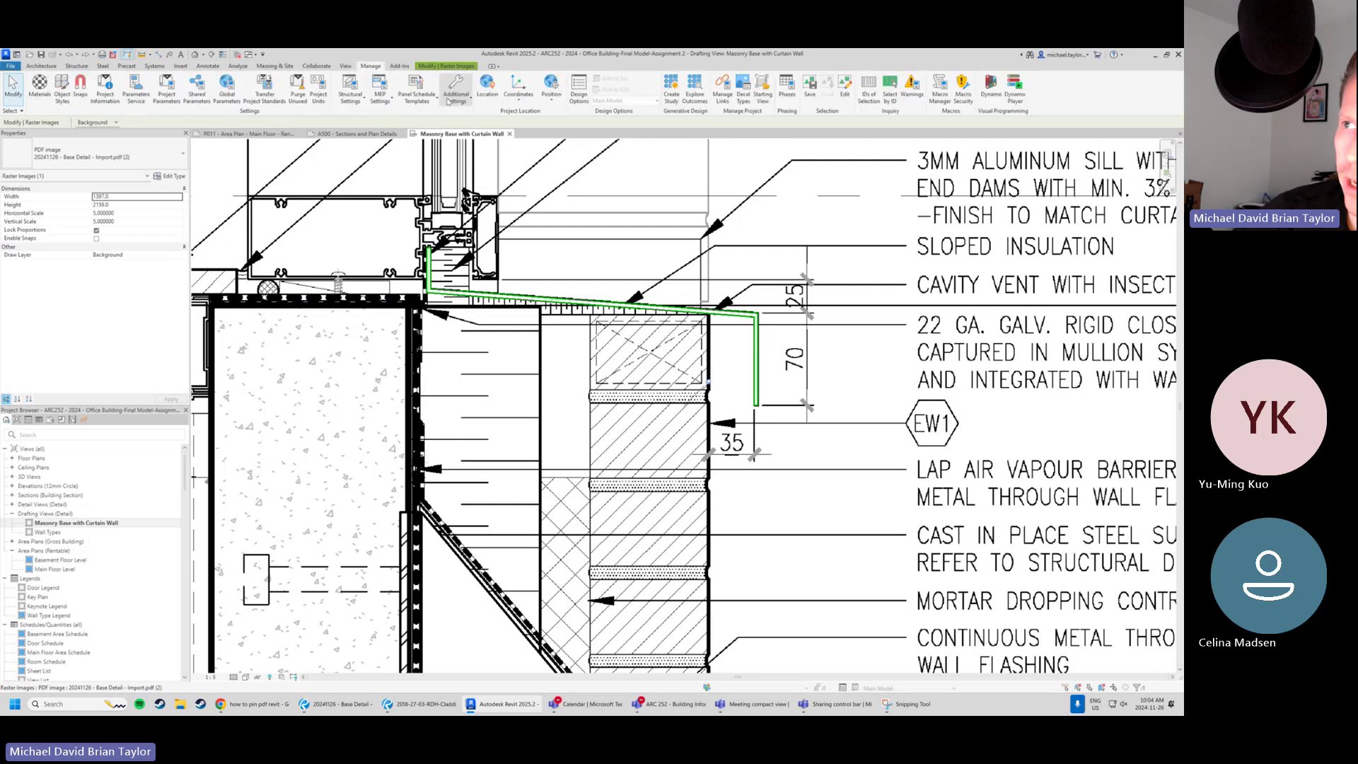
pyautogui.click(456, 94)
pyautogui.click(440, 120)
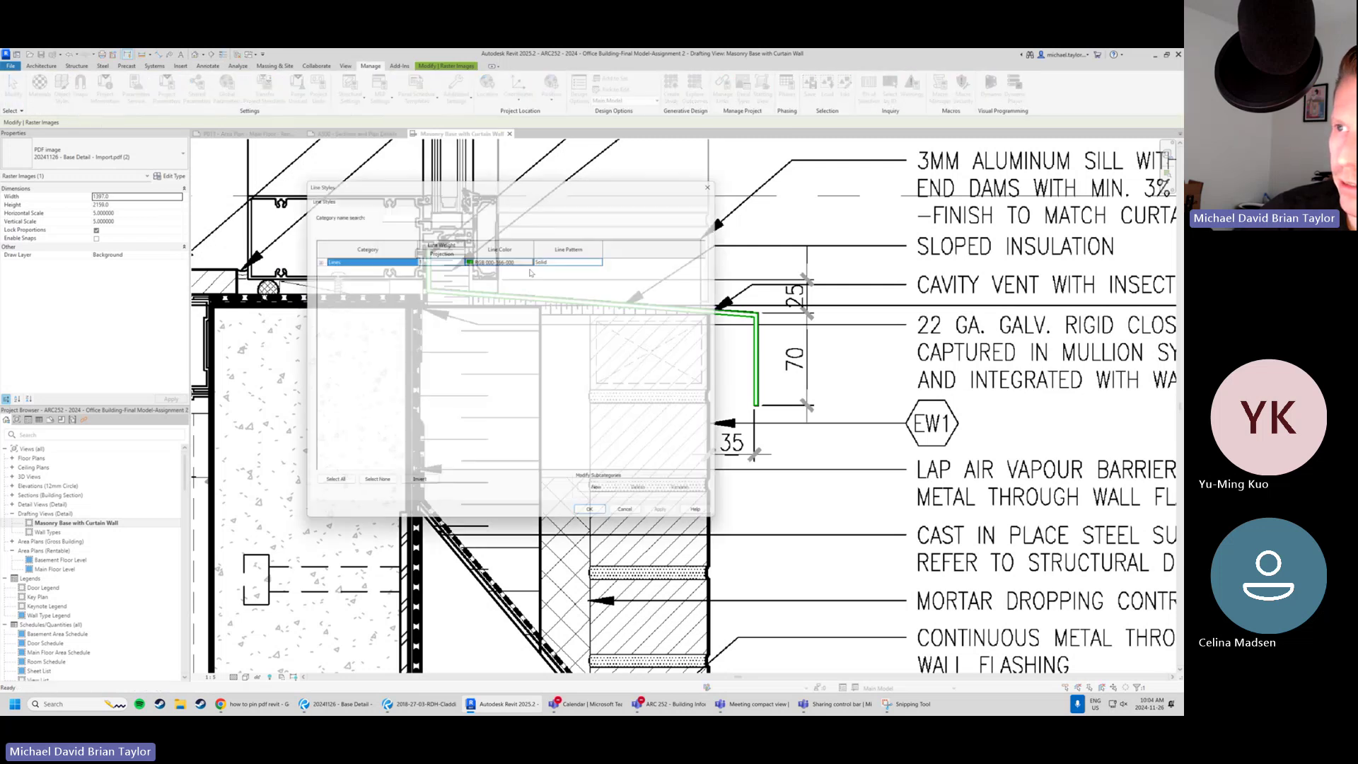
pyautogui.click(315, 262)
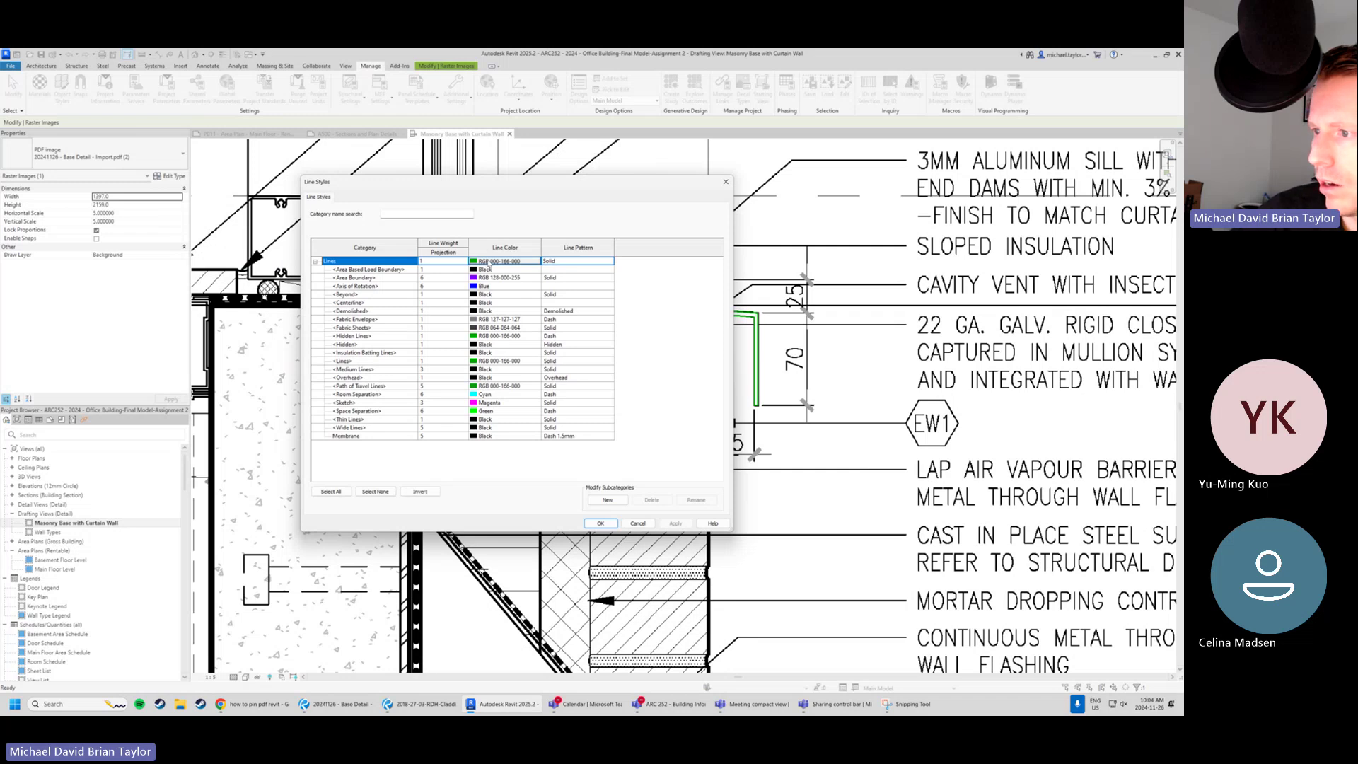
pyautogui.click(501, 362)
pyautogui.click(500, 362)
pyautogui.click(421, 365)
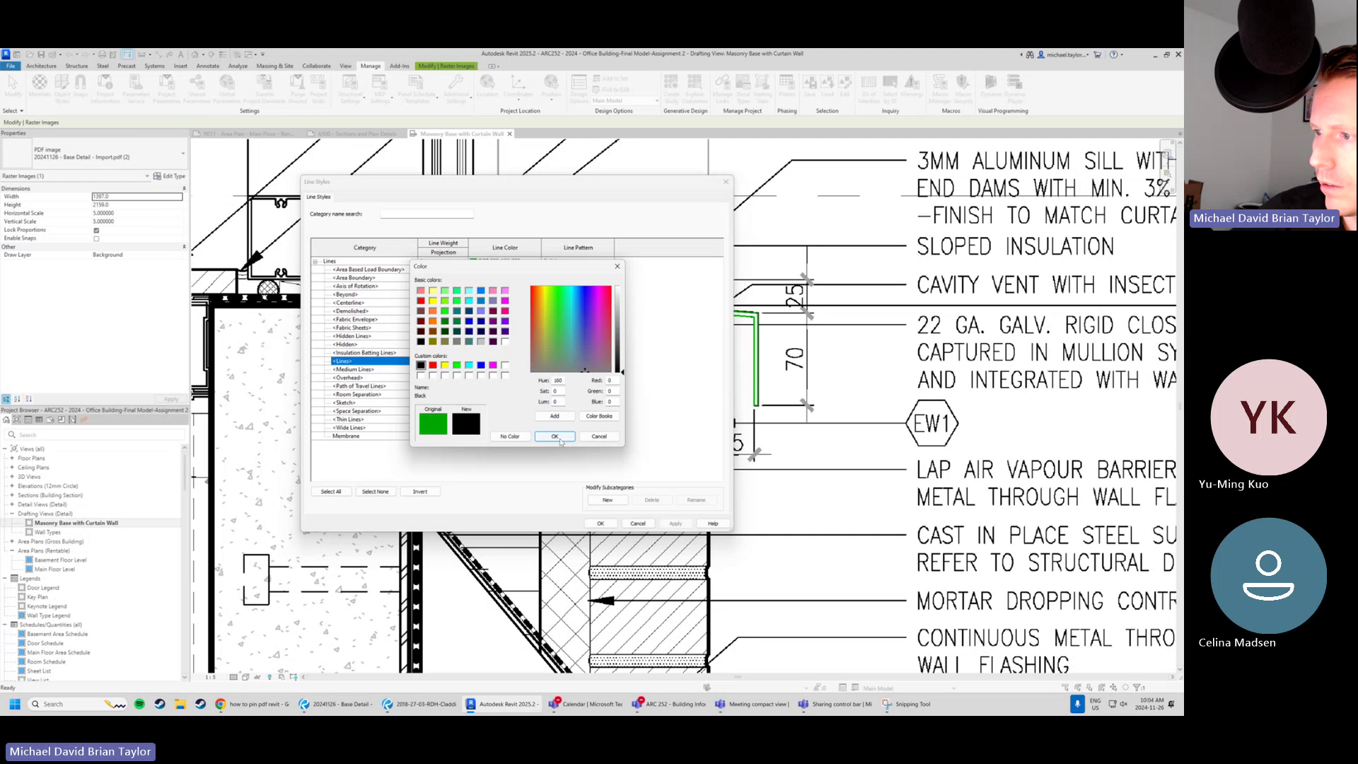
pyautogui.click(555, 436)
pyautogui.click(597, 524)
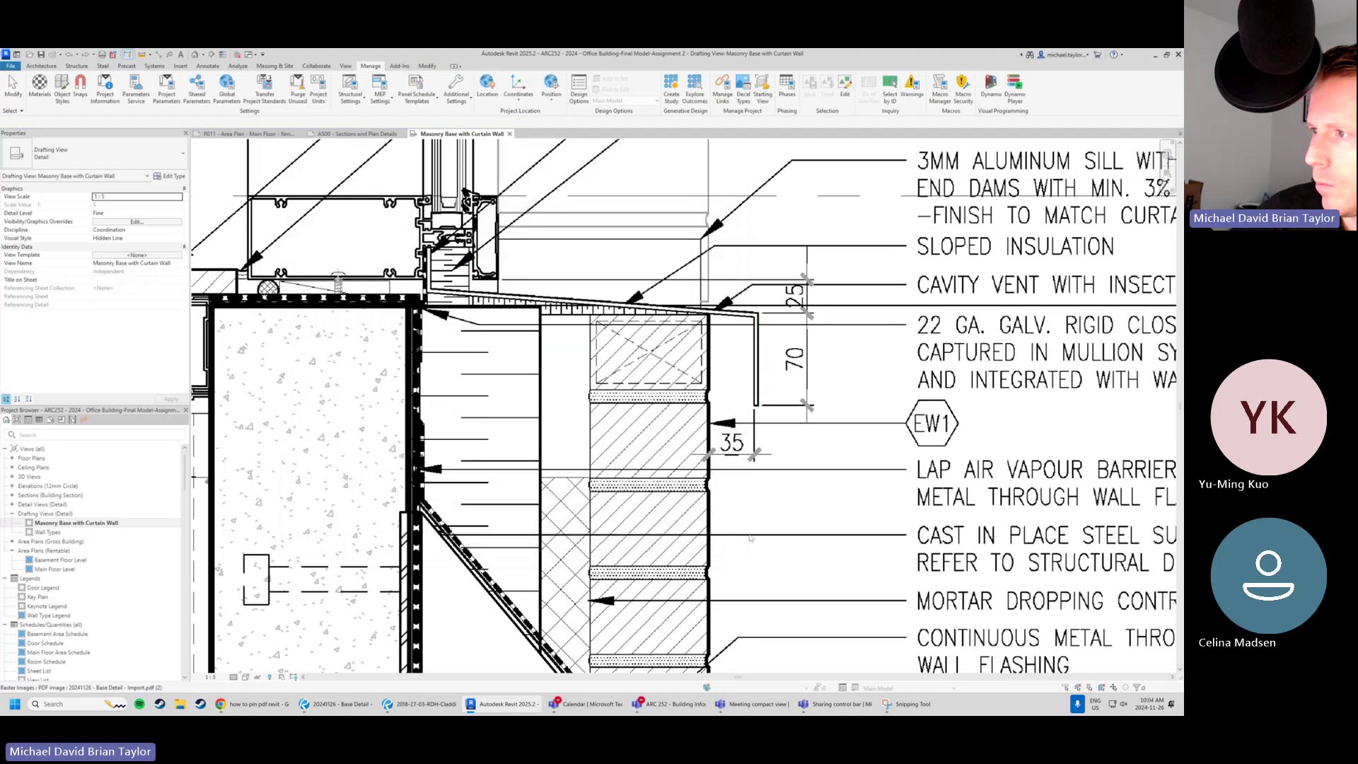
pyautogui.moveTo(669, 331); pyautogui.dragTo(616, 351)
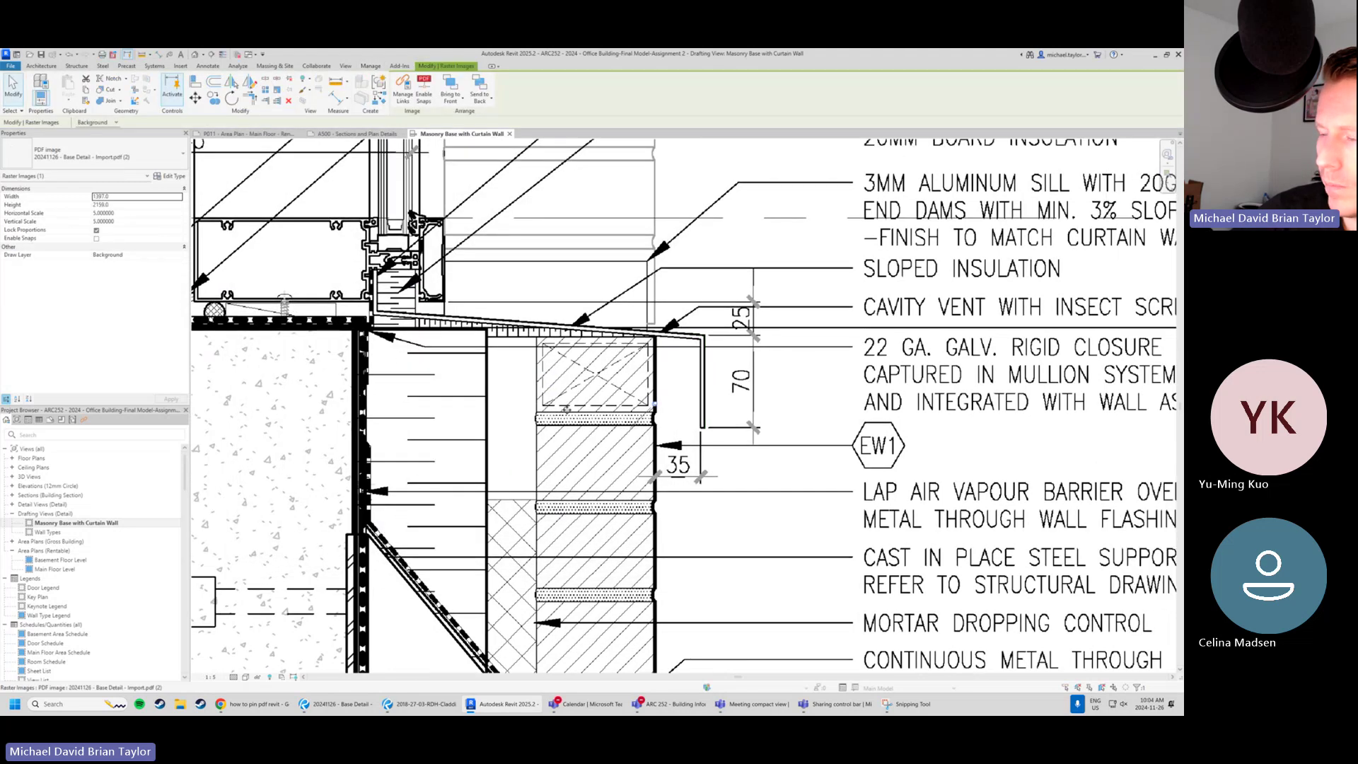
pyautogui.press('Escape')
# Examine the top of curb, the interior stud track and stool, and the curtain wall mullion base around the sill.
pyautogui.scroll(-2, 617, 341)
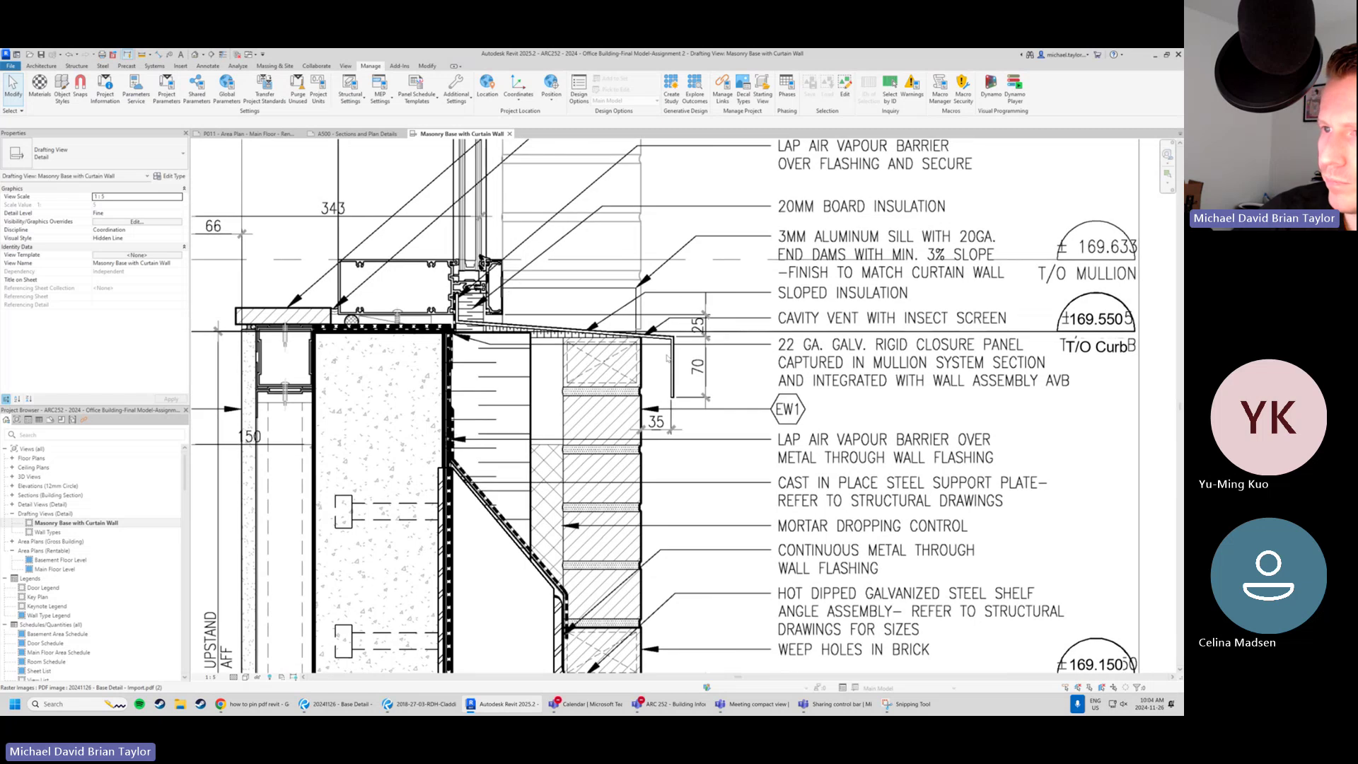
pyautogui.moveTo(536, 347); pyautogui.dragTo(531, 359, button='middle')
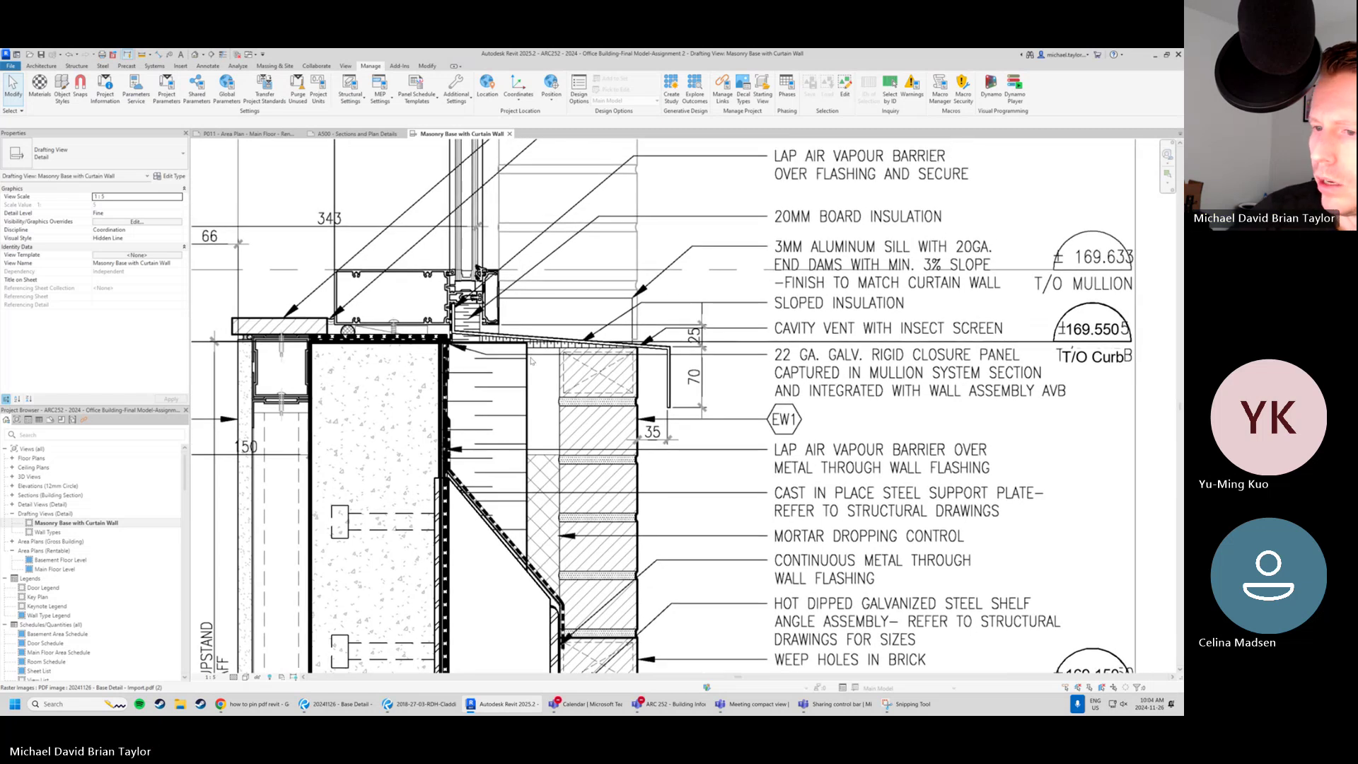
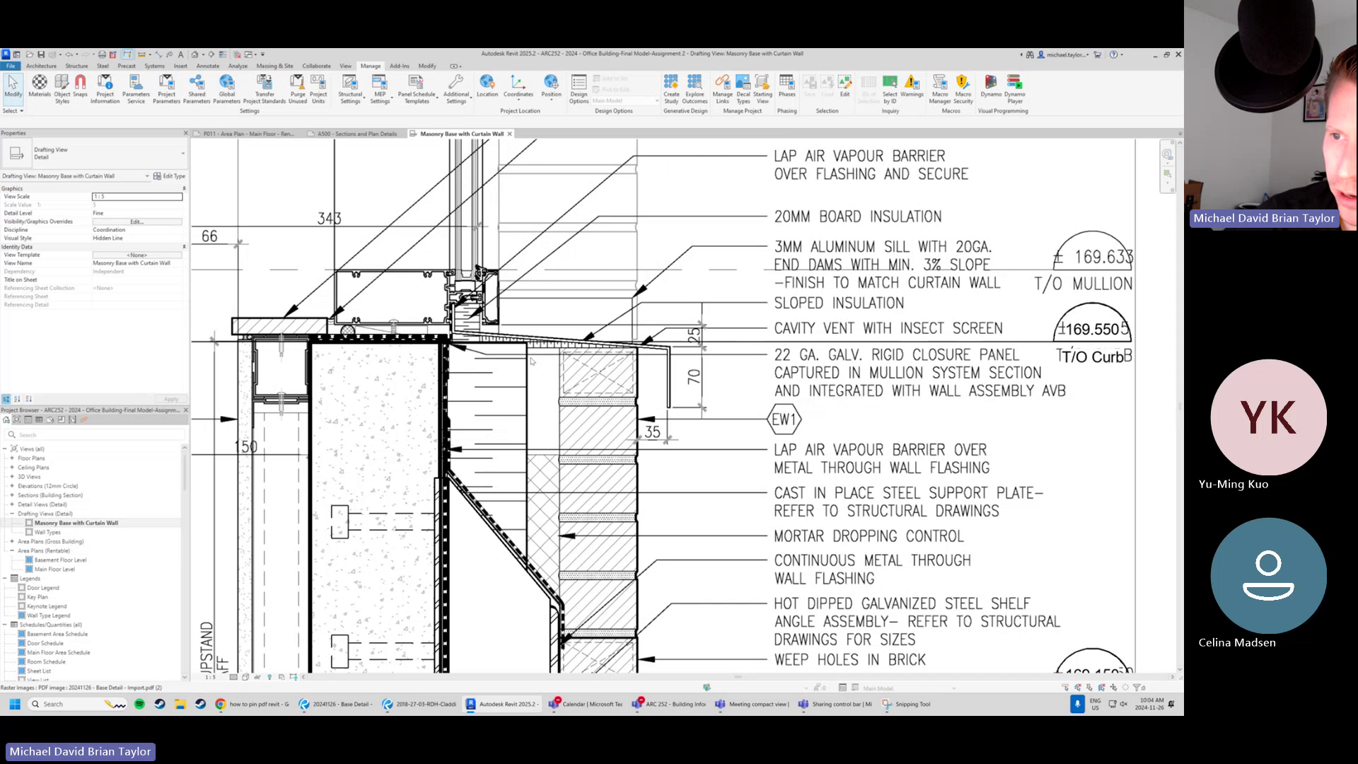
pyautogui.scroll(5, 279, 403)
pyautogui.moveTo(287, 410)
pyautogui.mouseDown(button='middle')
pyautogui.moveTo(291, 381)
pyautogui.moveTo(431, 356)
pyautogui.mouseUp(button='middle')
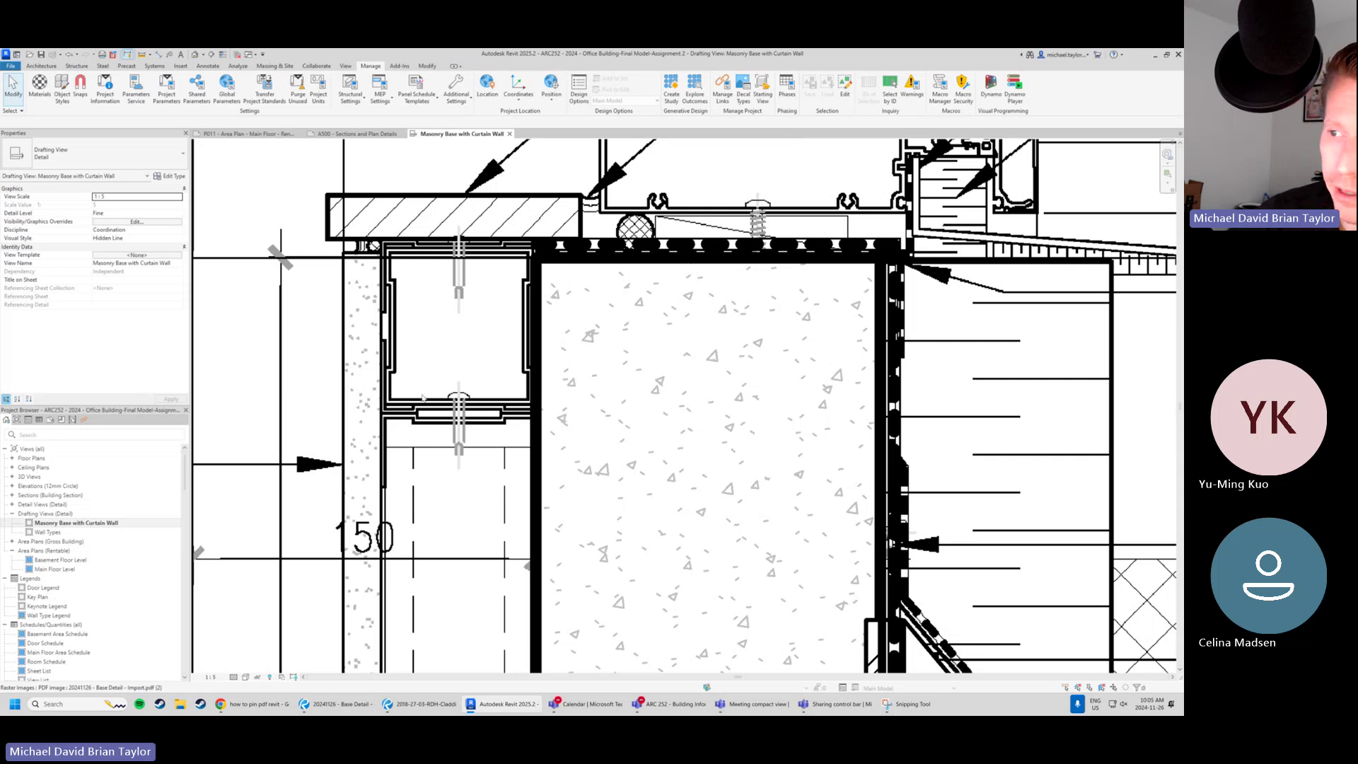
pyautogui.scroll(-2, 538, 330)
pyautogui.scroll(-2, 544, 300)
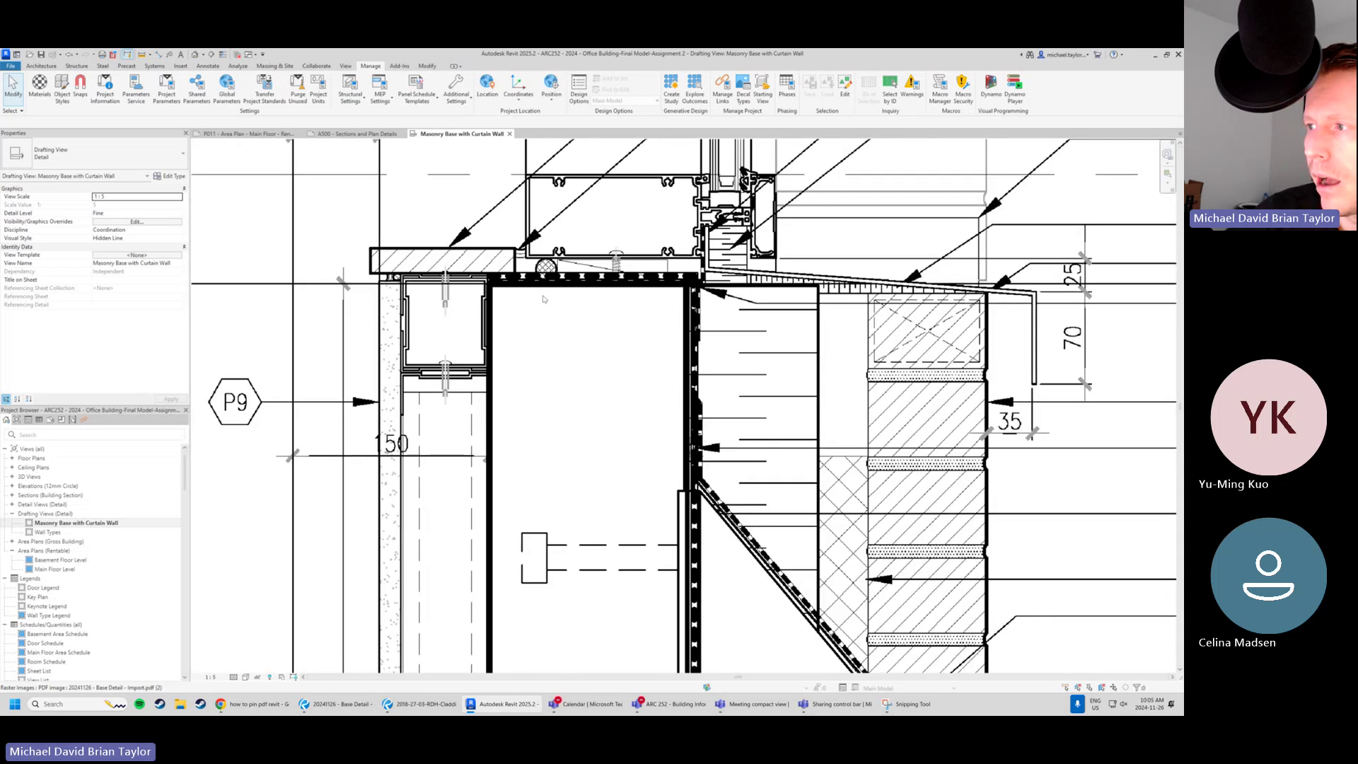
pyautogui.moveTo(544, 298); pyautogui.dragTo(413, 333, button='middle')
pyautogui.scroll(-1, 378, 280)
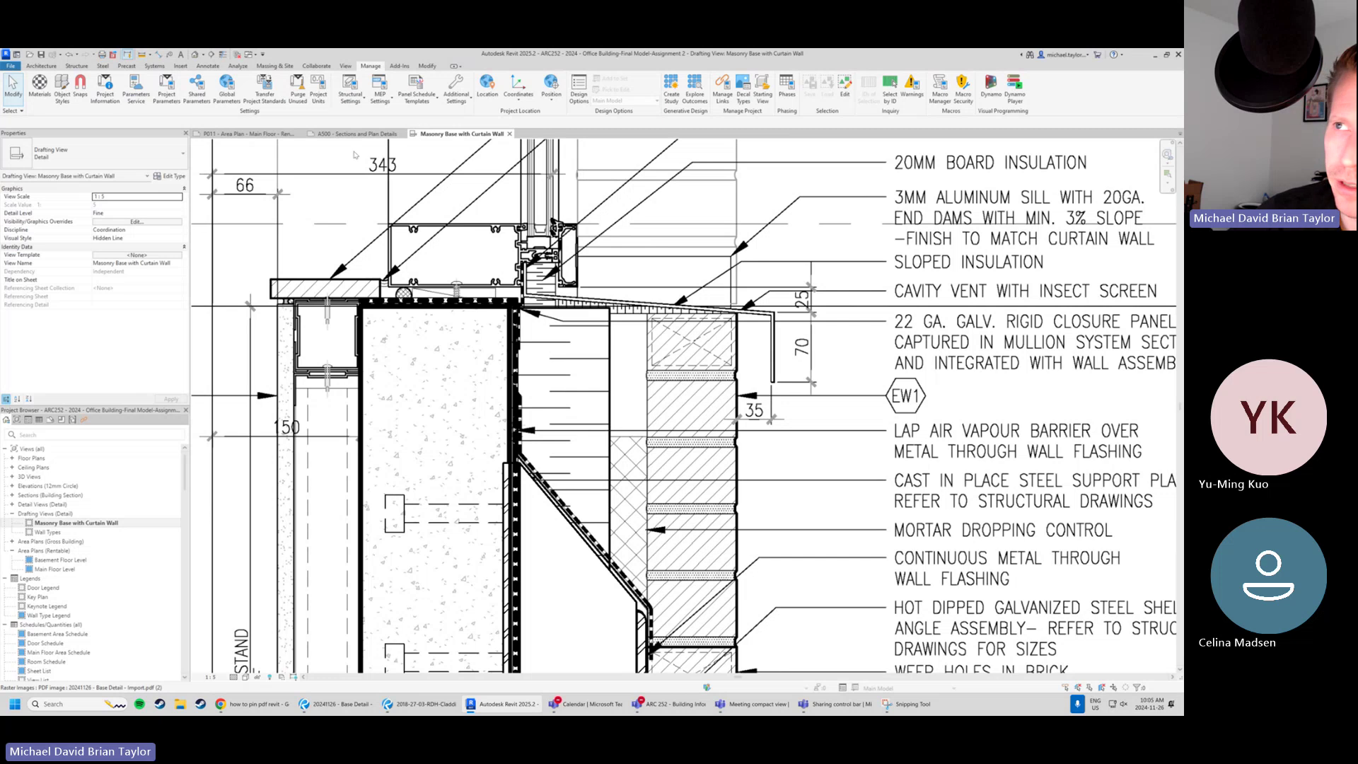
pyautogui.moveTo(394, 280); pyautogui.dragTo(380, 297, button='middle')
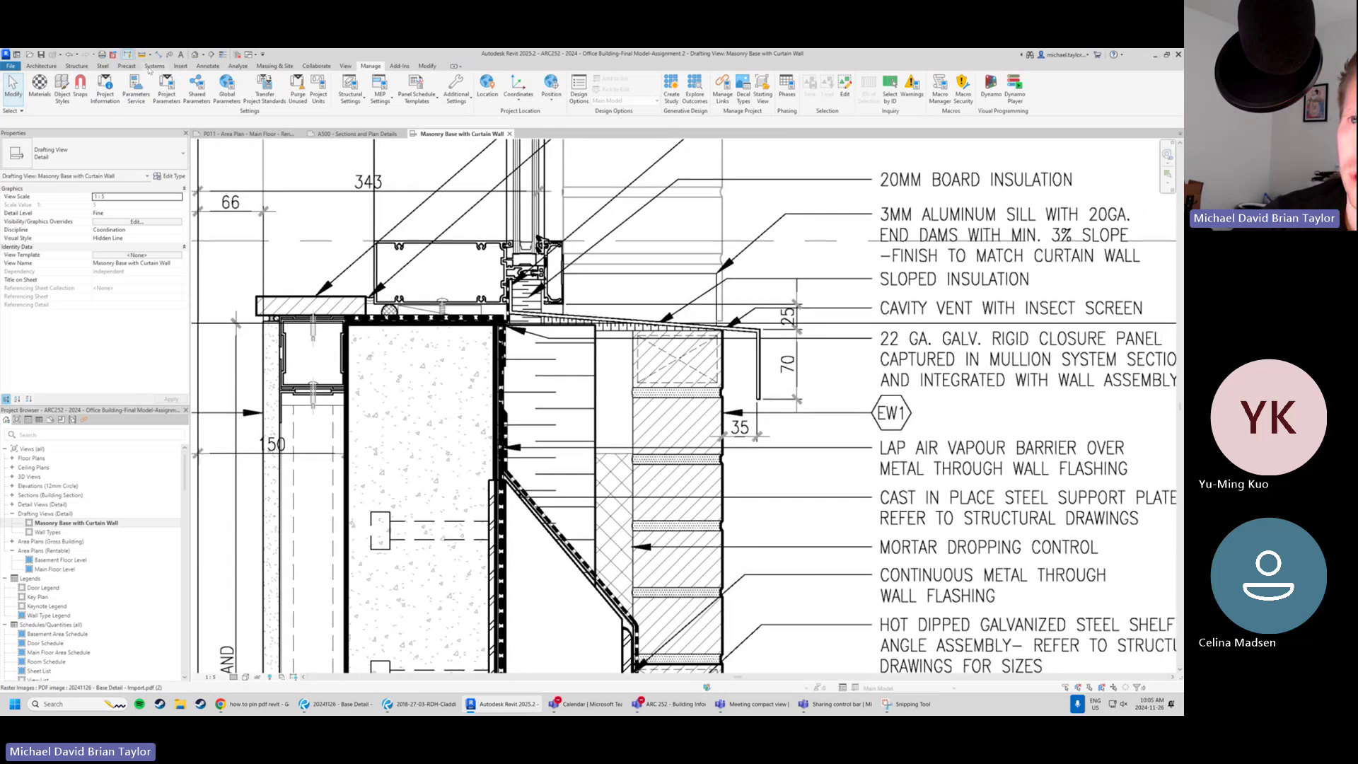
# Browse the local family library to the metal fastenings folder under Div 05-Metals for loading a family.
pyautogui.click(181, 66)
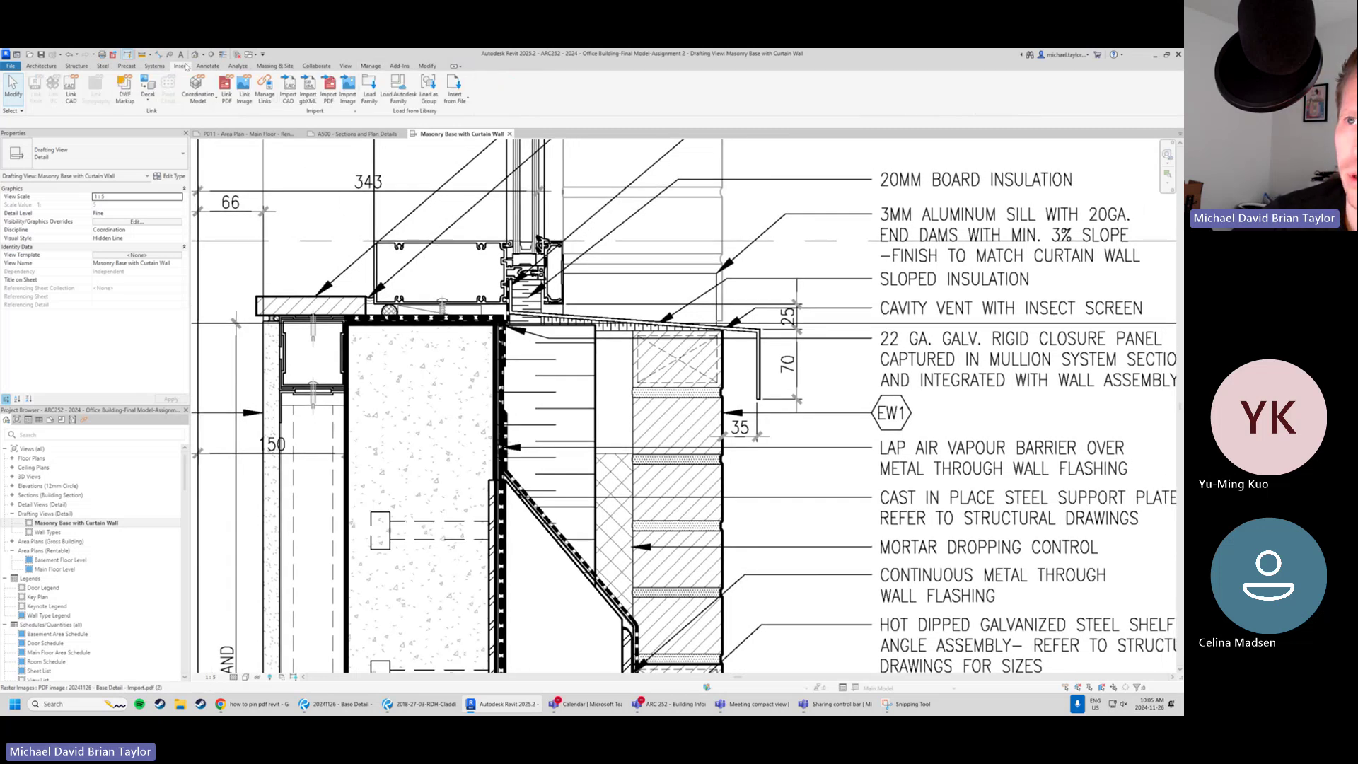
pyautogui.click(370, 89)
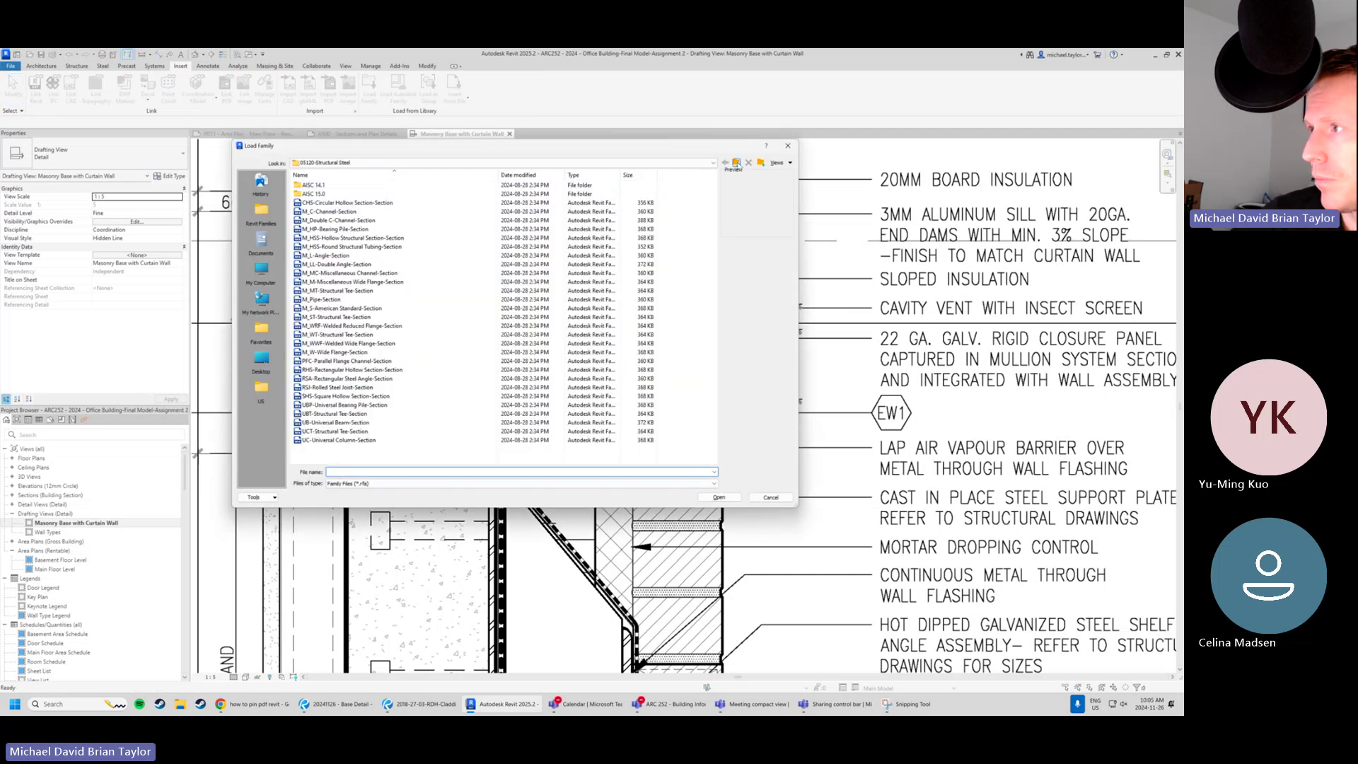
pyautogui.click(736, 163)
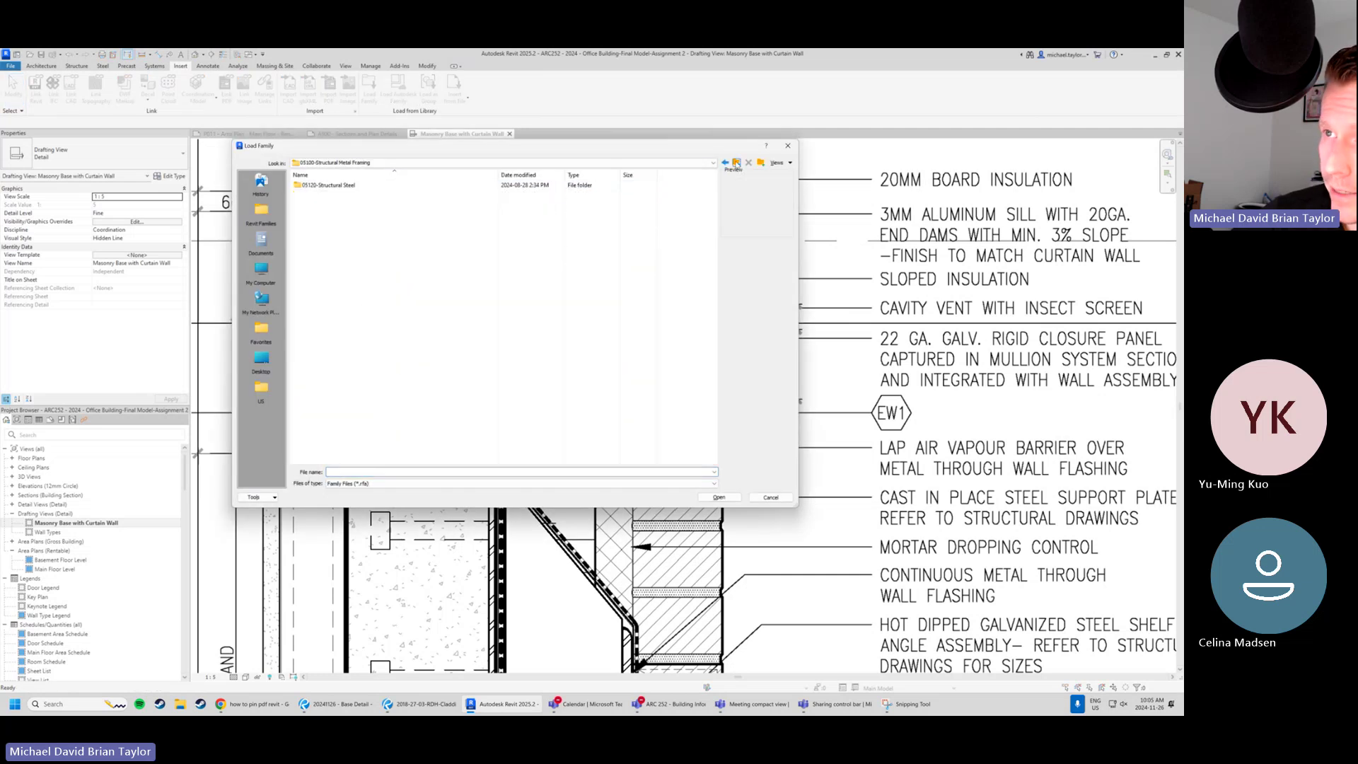
pyautogui.click(737, 164)
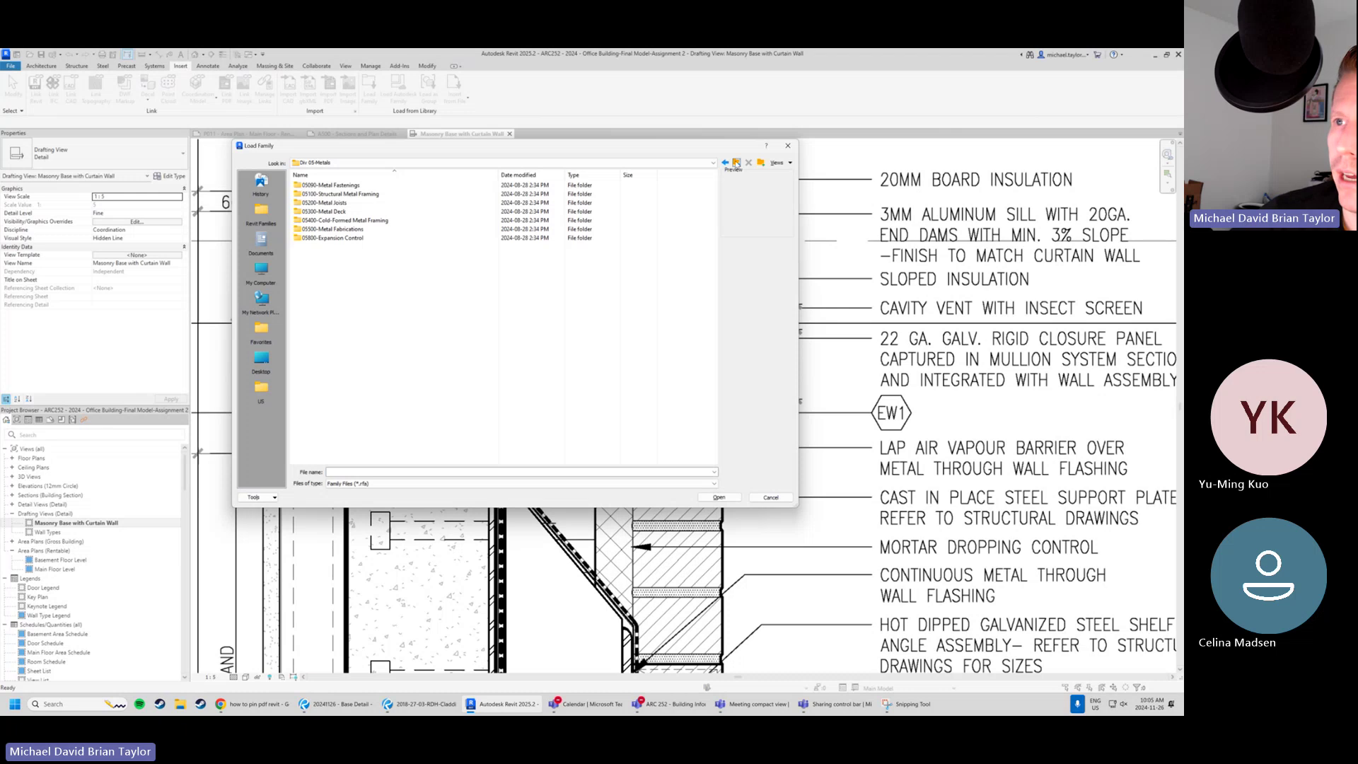
pyautogui.doubleClick(332, 185)
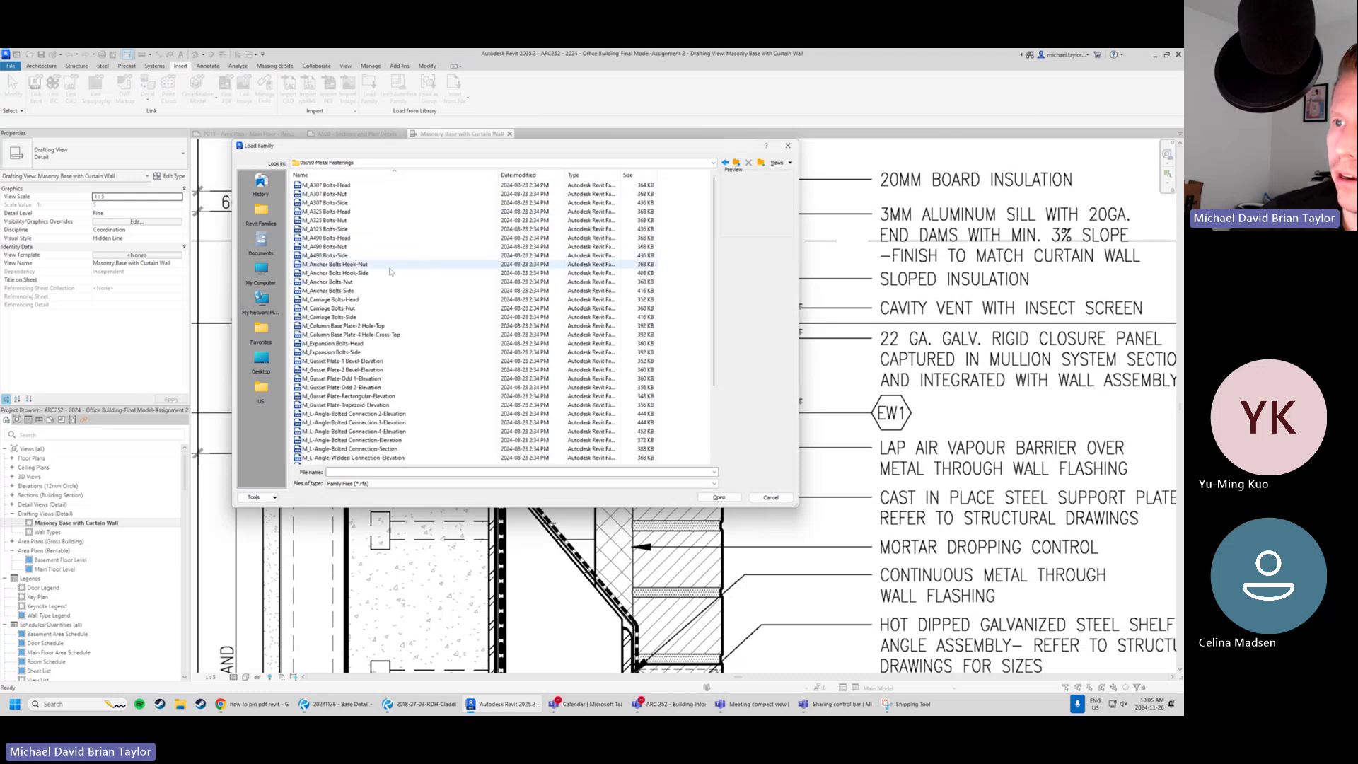
# Look through the previews of the bolt, plate and angle families for a suitable screw, and leave without loading any.
pyautogui.click(347, 185)
pyautogui.press('Down')
pyautogui.press('Down')
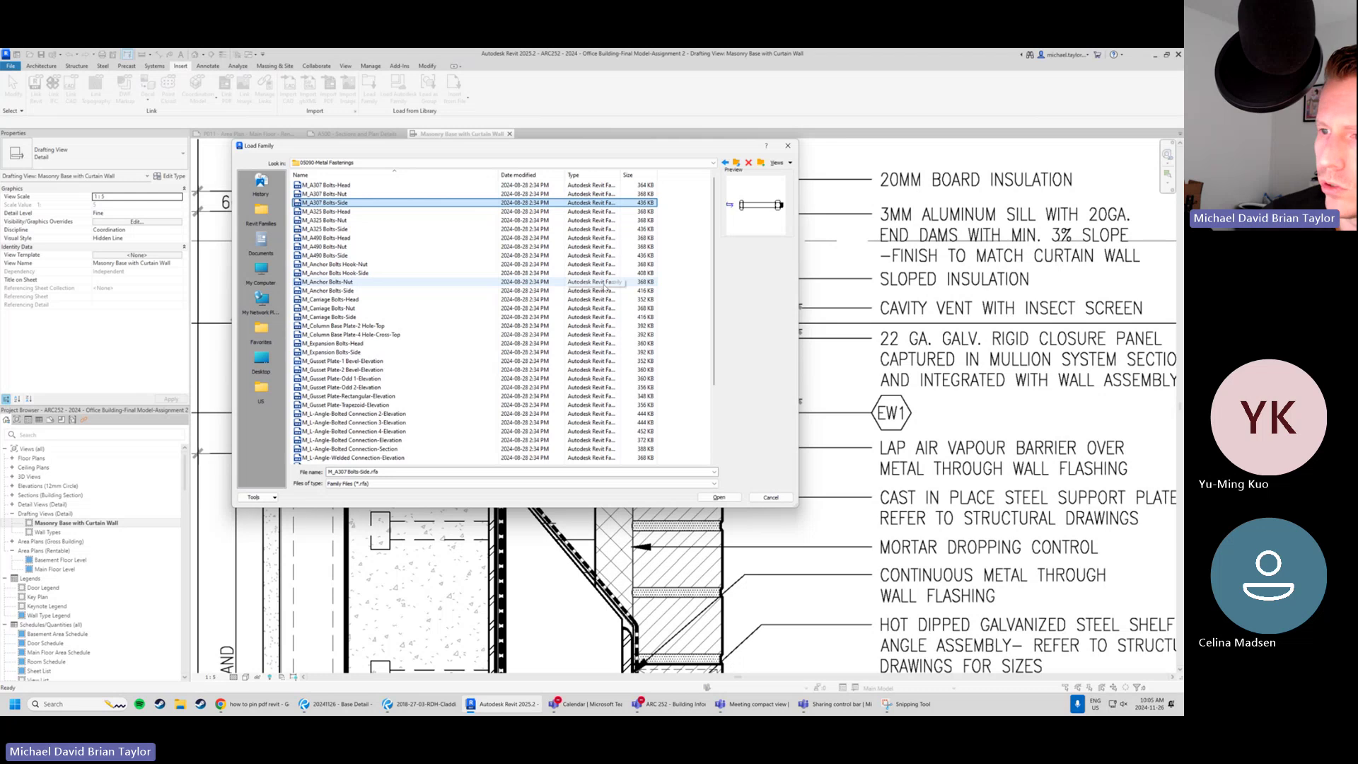
pyautogui.press('Down')
pyautogui.press('Down')
pyautogui.press('Down')
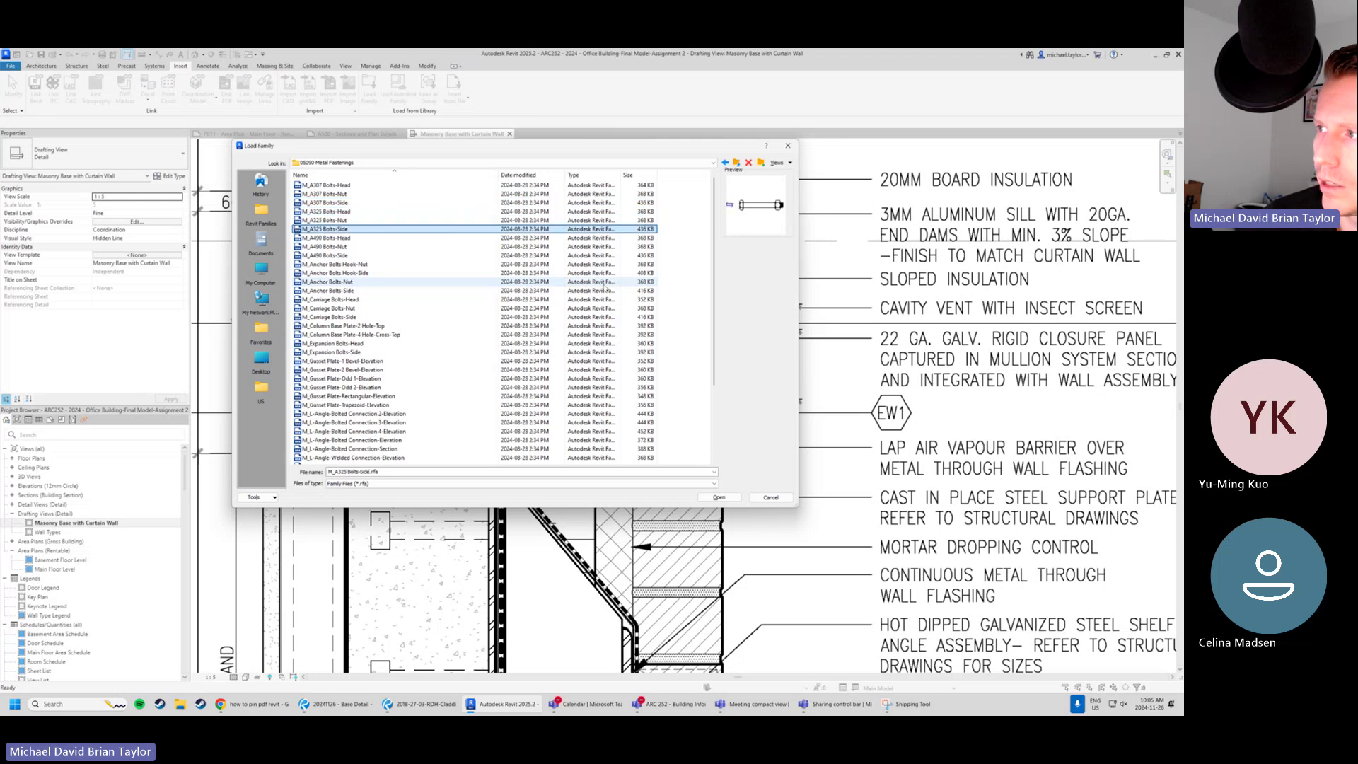
pyautogui.press('Down')
pyautogui.press('Down')
pyautogui.press('Down')
pyautogui.press('Down')
pyautogui.press('Down')
pyautogui.press('Down')
pyautogui.press('Down')
pyautogui.press('Down')
pyautogui.press('Down')
pyautogui.press('Down')
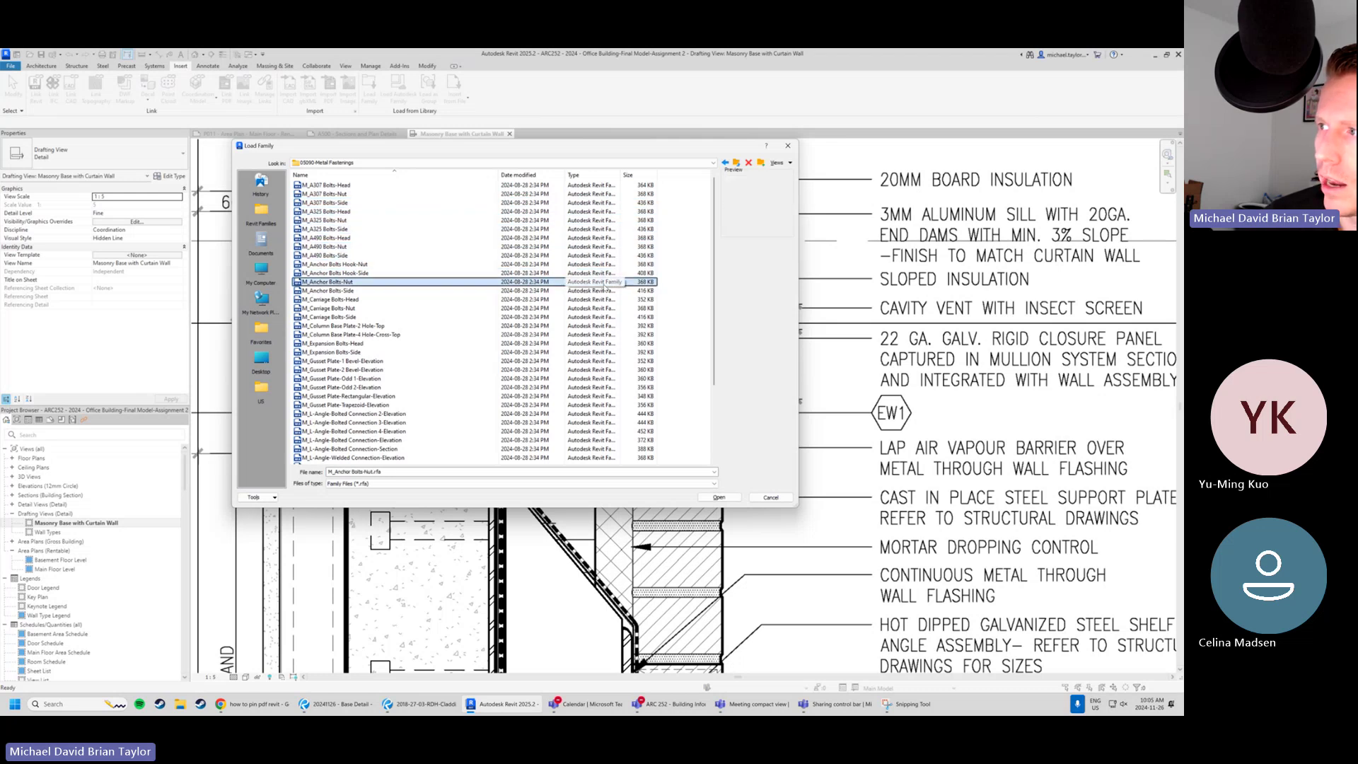
pyautogui.press('Down')
pyautogui.press('Down')
pyautogui.press('Down')
pyautogui.press('Down')
pyautogui.press('Down')
pyautogui.press('Down')
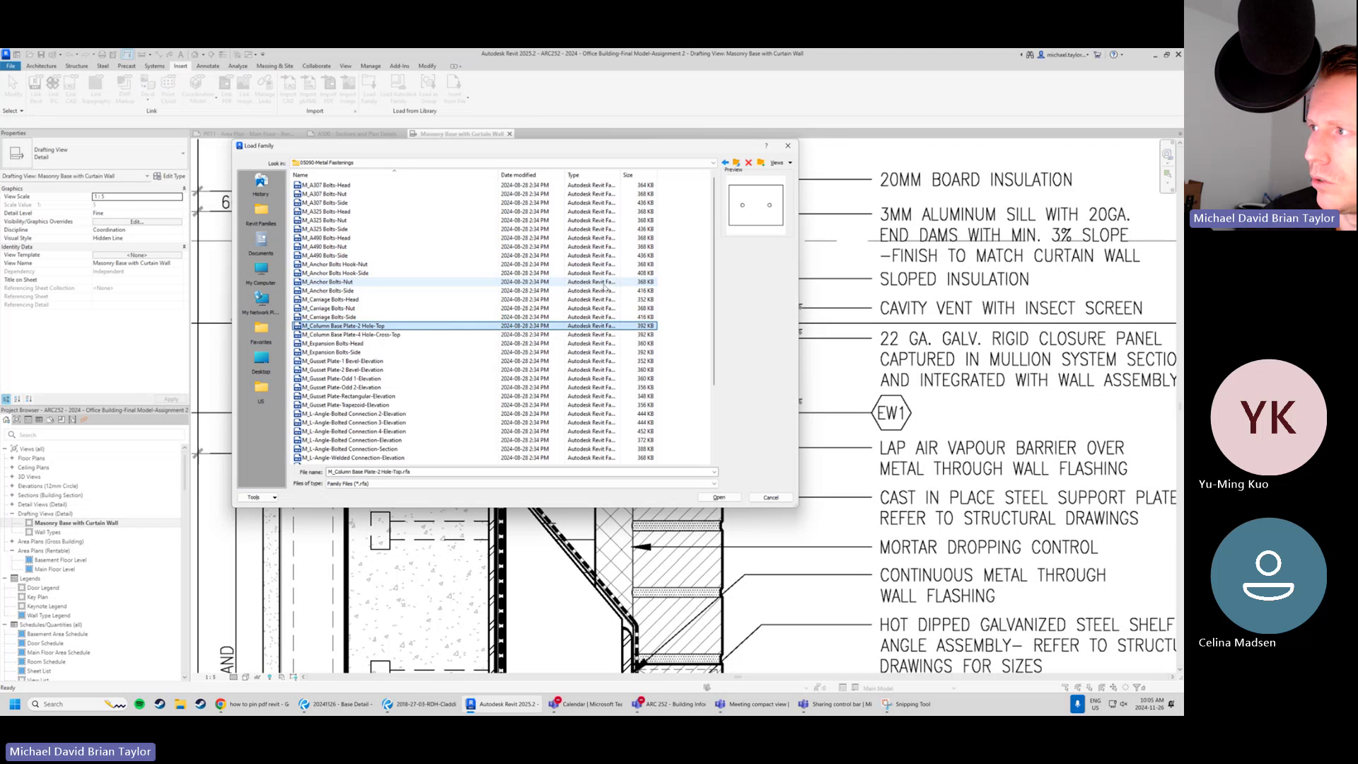
pyautogui.press('Up')
pyautogui.press('Up')
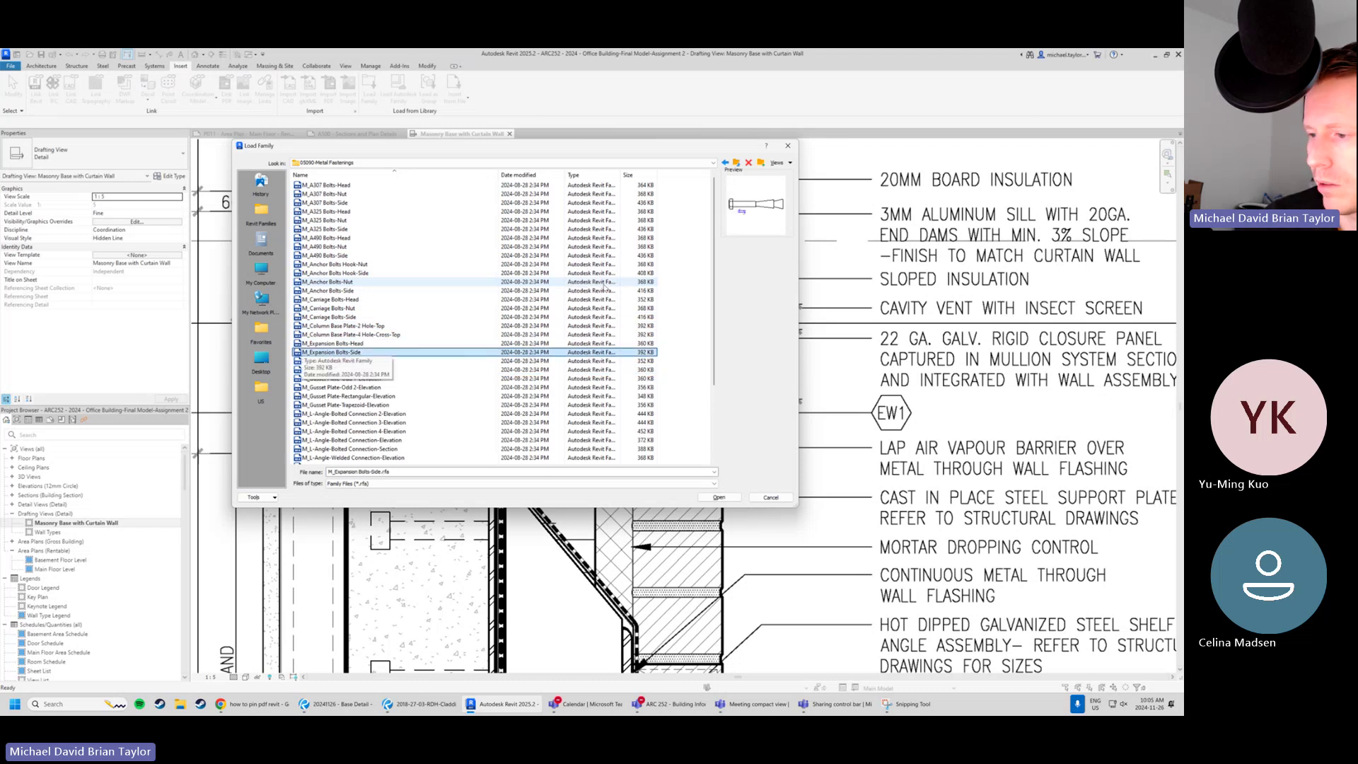
pyautogui.press('Down')
pyautogui.press('Down')
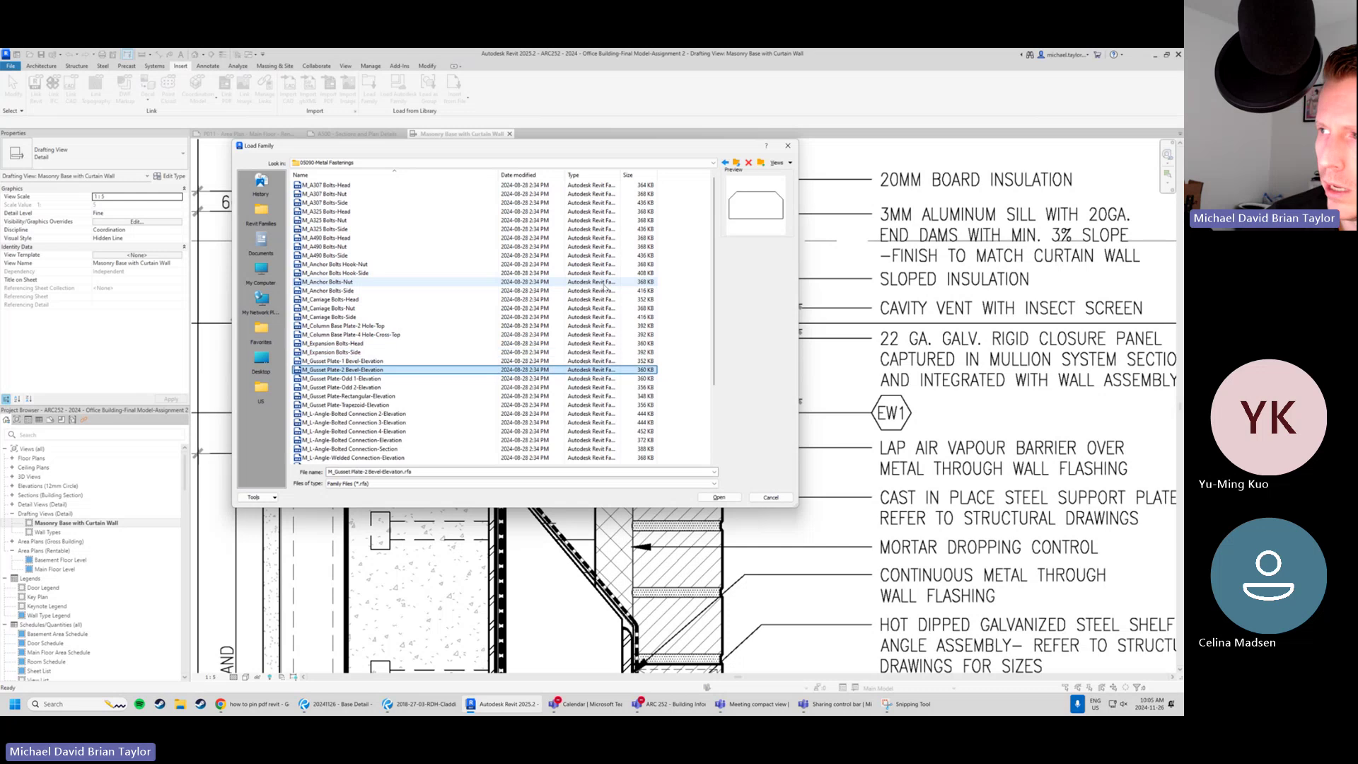
pyautogui.press('Down')
pyautogui.press('Down')
pyautogui.press('Down')
pyautogui.press('Down')
pyautogui.press('Down')
pyautogui.press('Down')
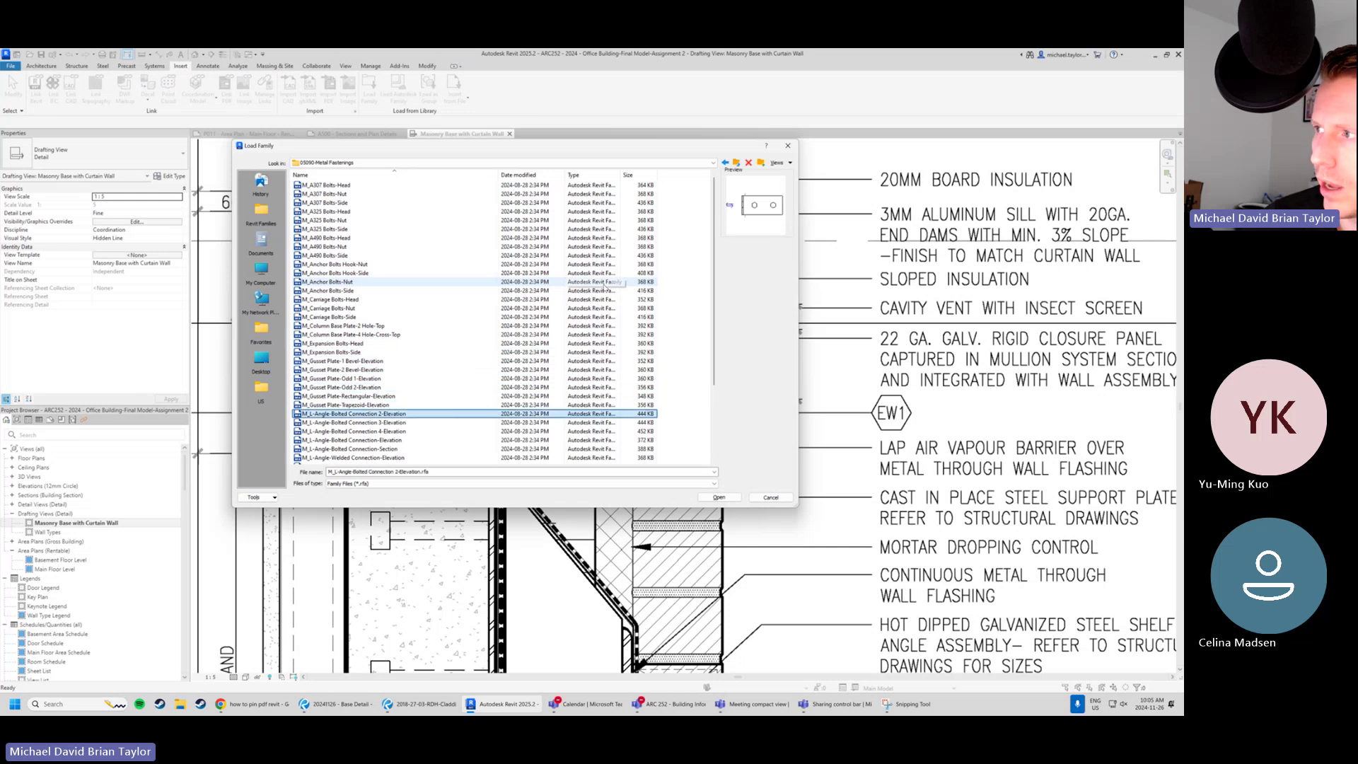
pyautogui.press('Down')
pyautogui.press('Down')
pyautogui.press('Down')
pyautogui.press('Down')
pyautogui.press('Down')
pyautogui.press('Down')
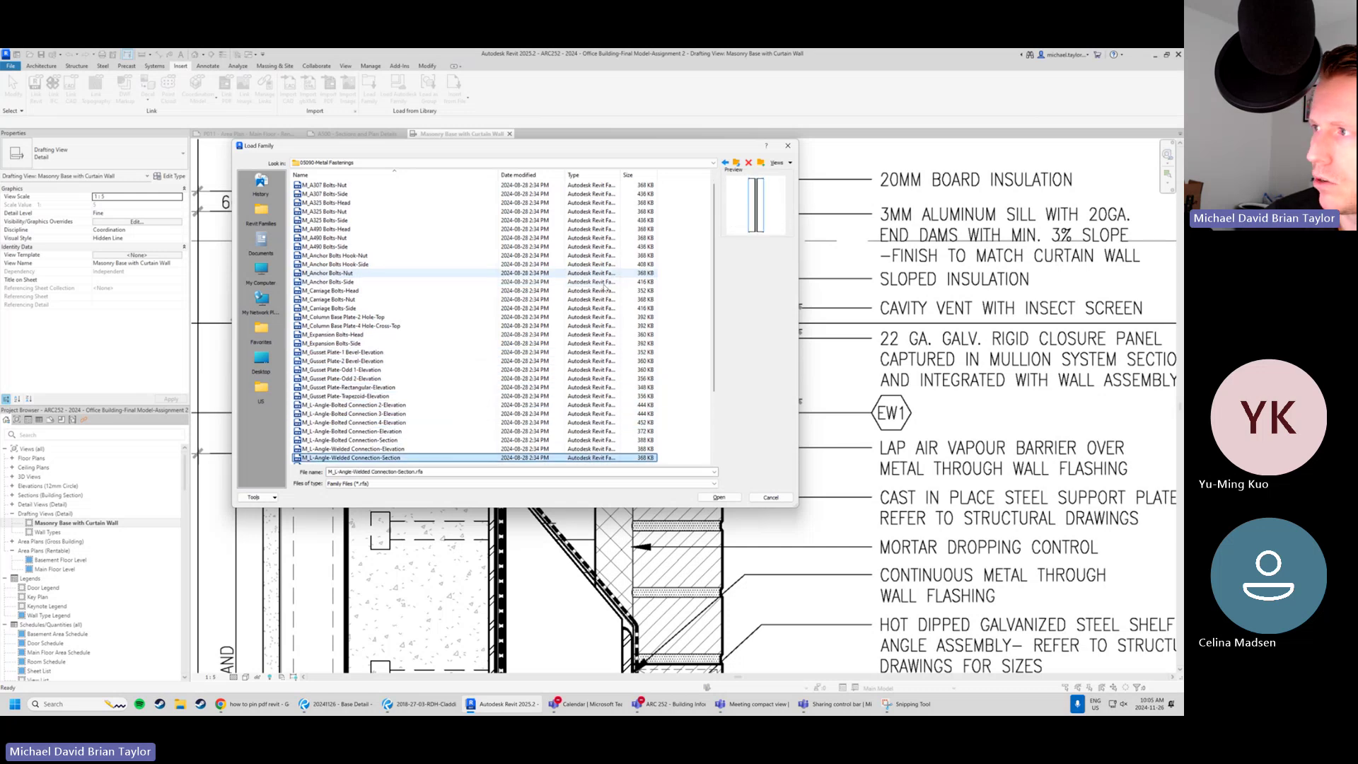
pyautogui.press('Down')
pyautogui.press('Down')
pyautogui.press('Down')
pyautogui.press('Down')
pyautogui.press('Down')
pyautogui.press('Down')
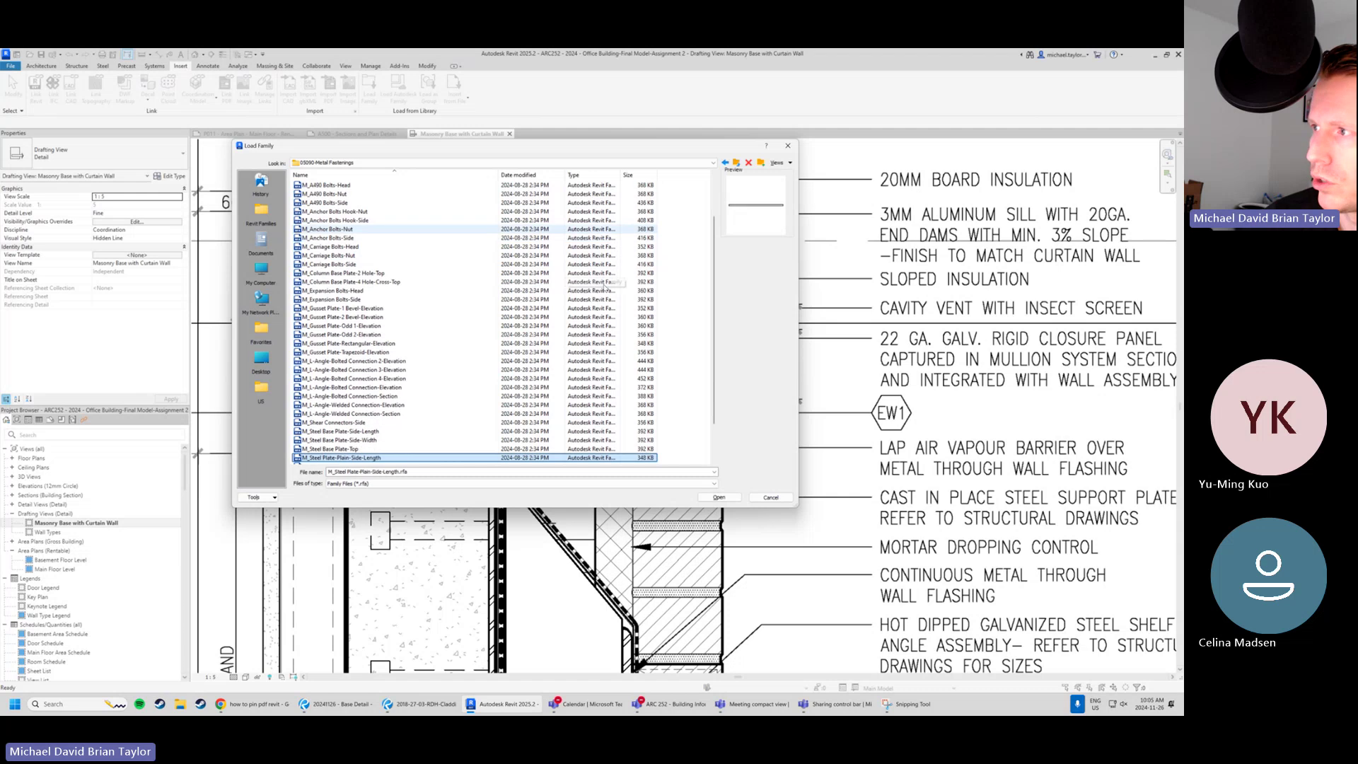
pyautogui.press('Down')
pyautogui.press('Down')
pyautogui.press('Down')
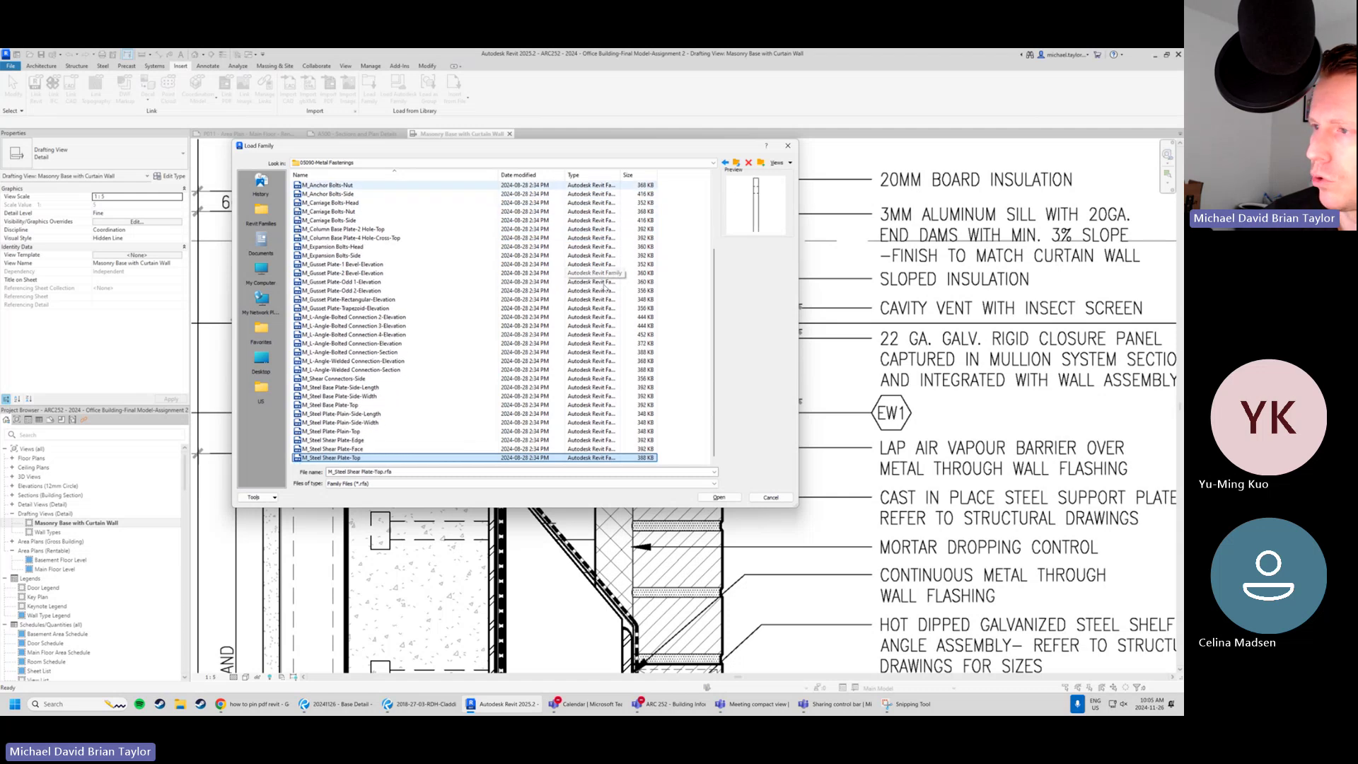
pyautogui.scroll(4, 605, 287)
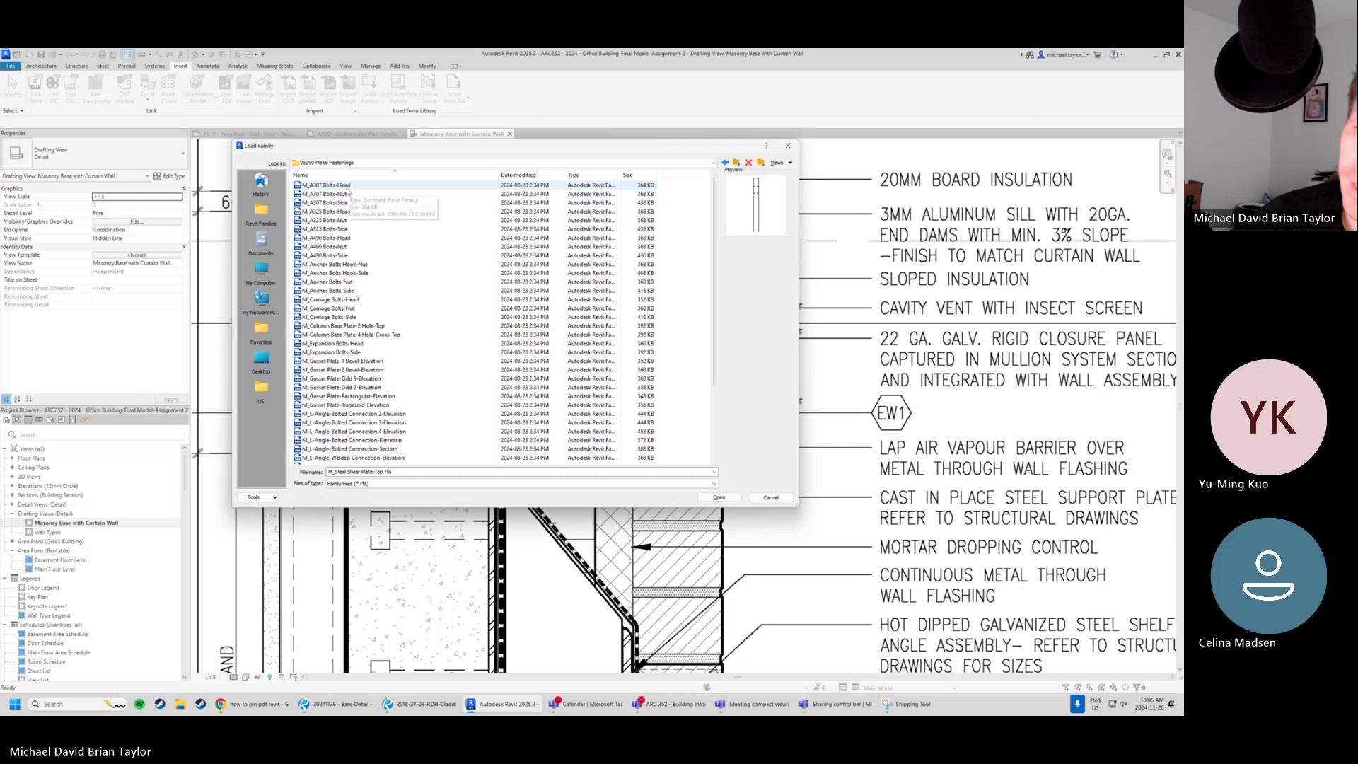
pyautogui.click(347, 186)
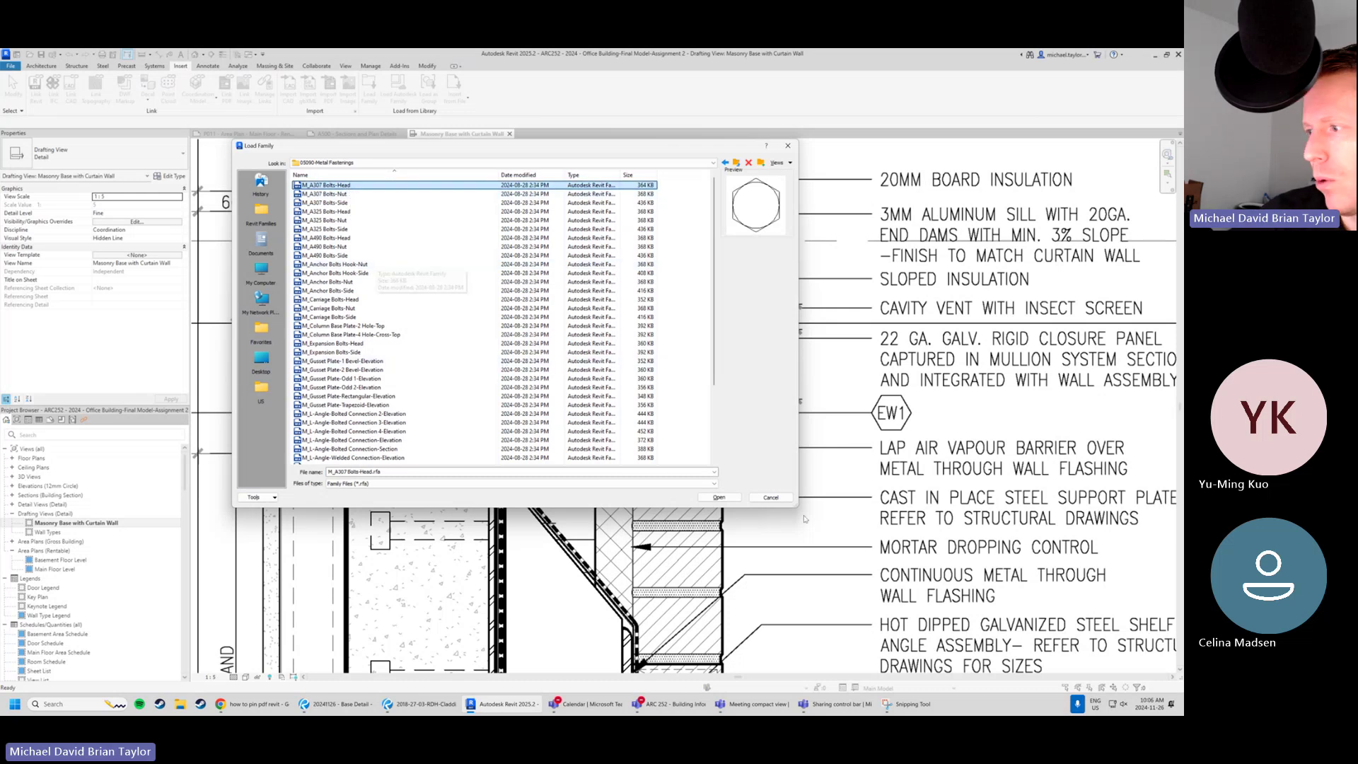
pyautogui.click(771, 498)
pyautogui.scroll(5, 308, 325)
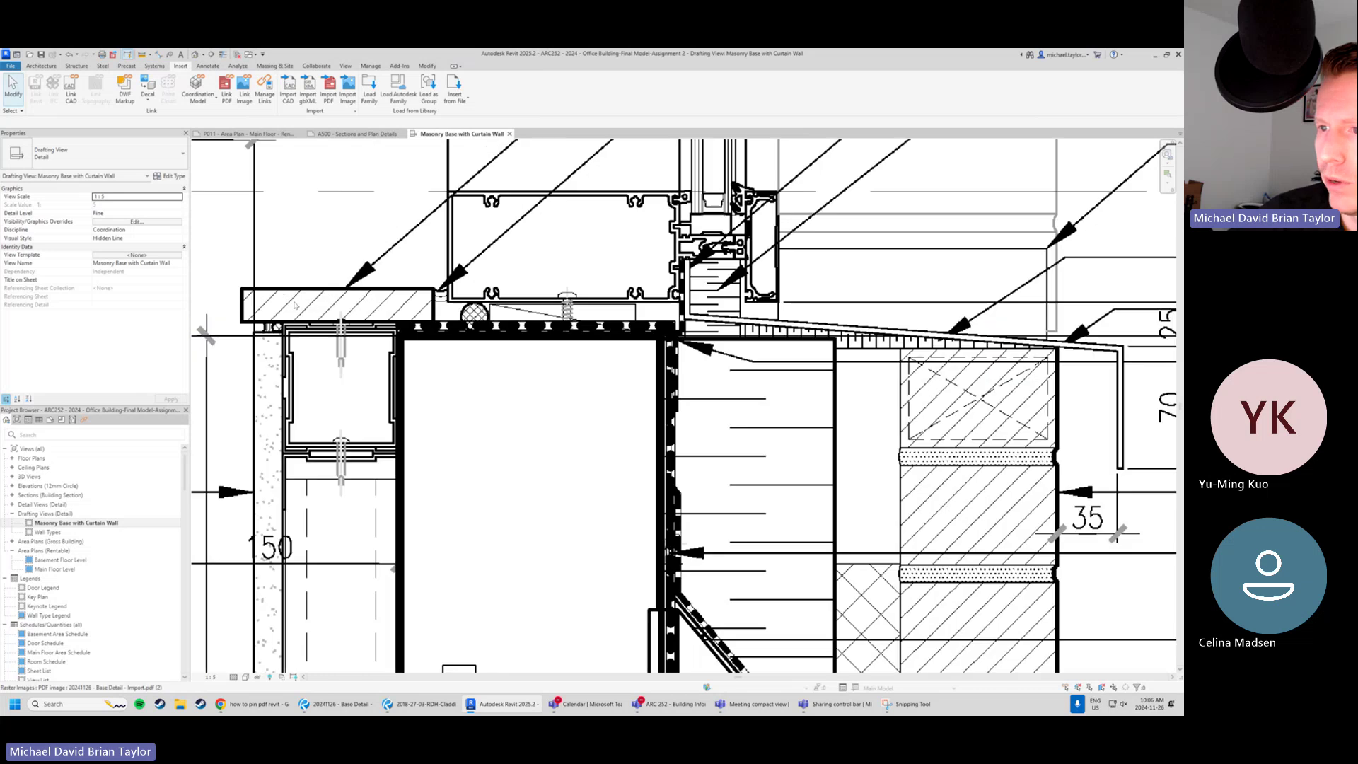
pyautogui.moveTo(424, 590); pyautogui.dragTo(425, 434, button='middle')
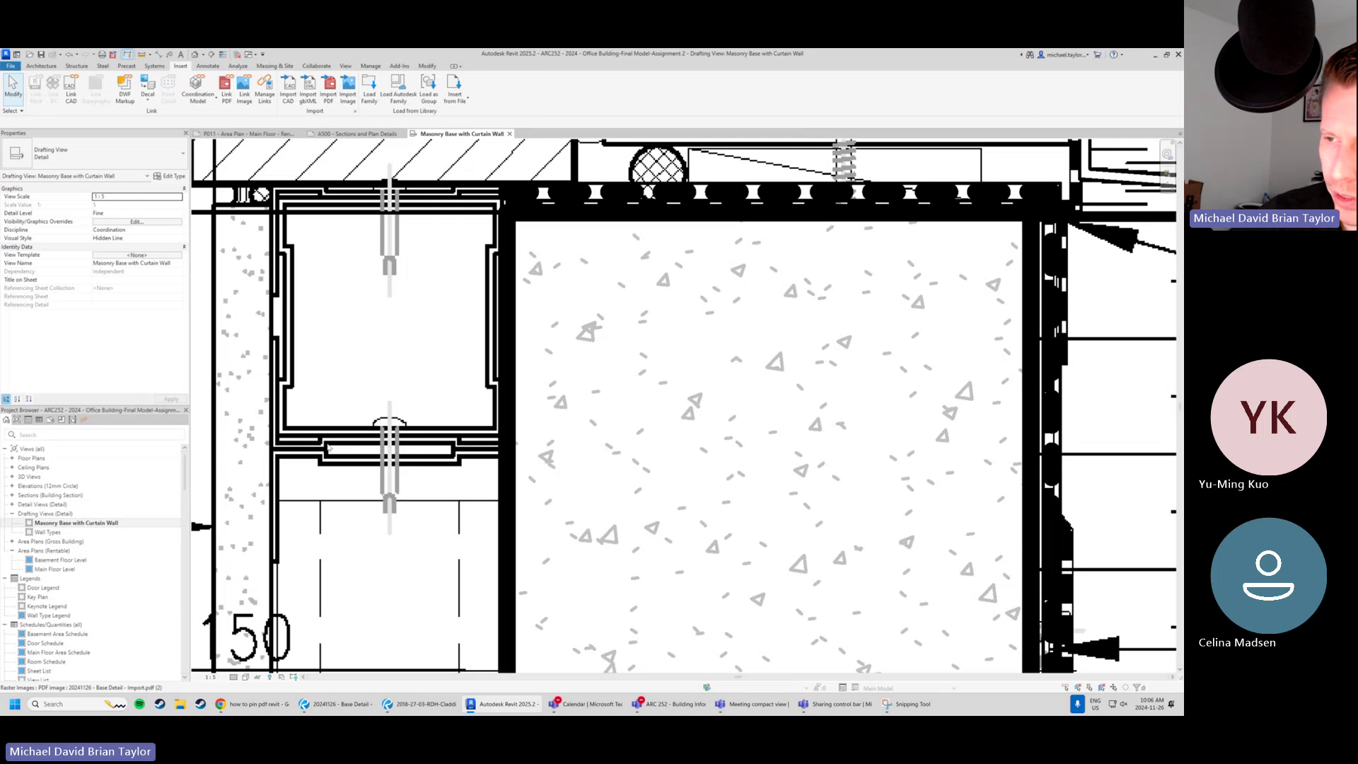
pyautogui.scroll(-1, 423, 290)
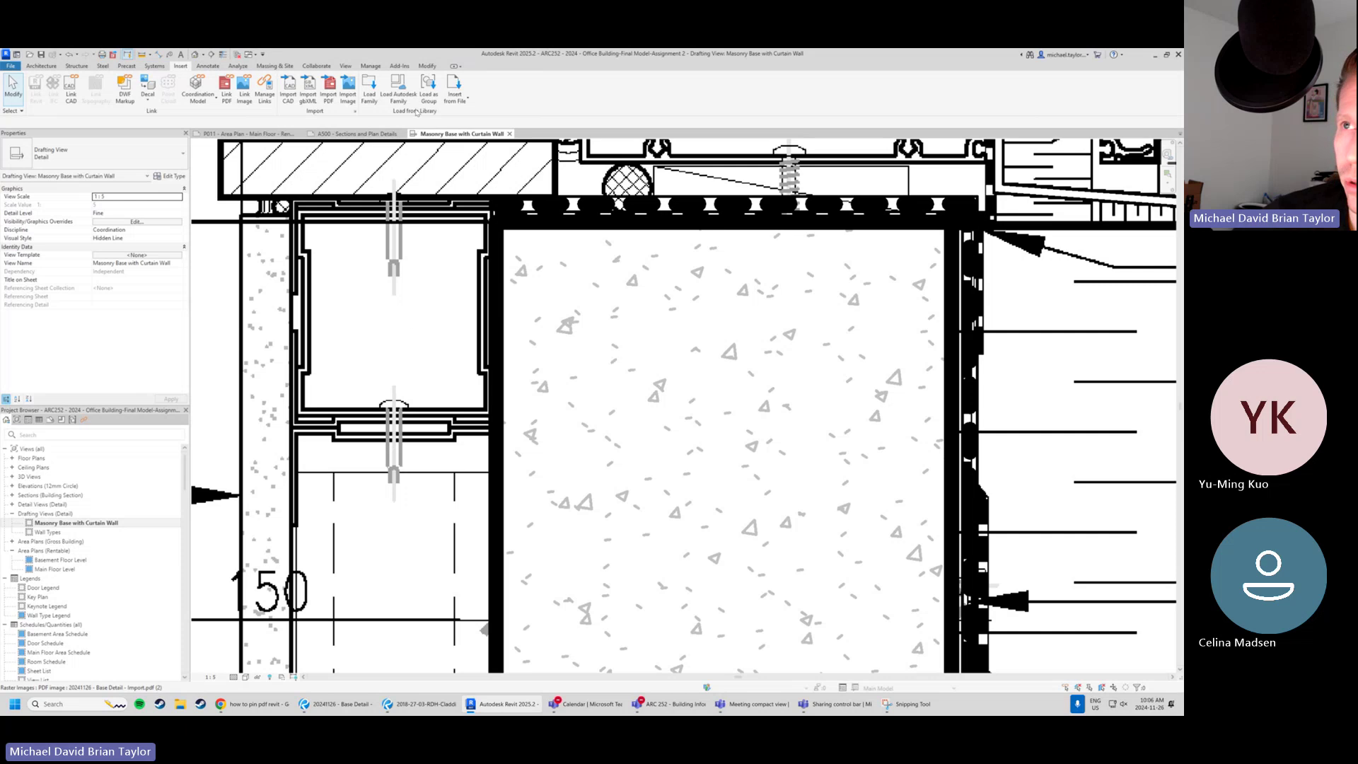
pyautogui.click(371, 67)
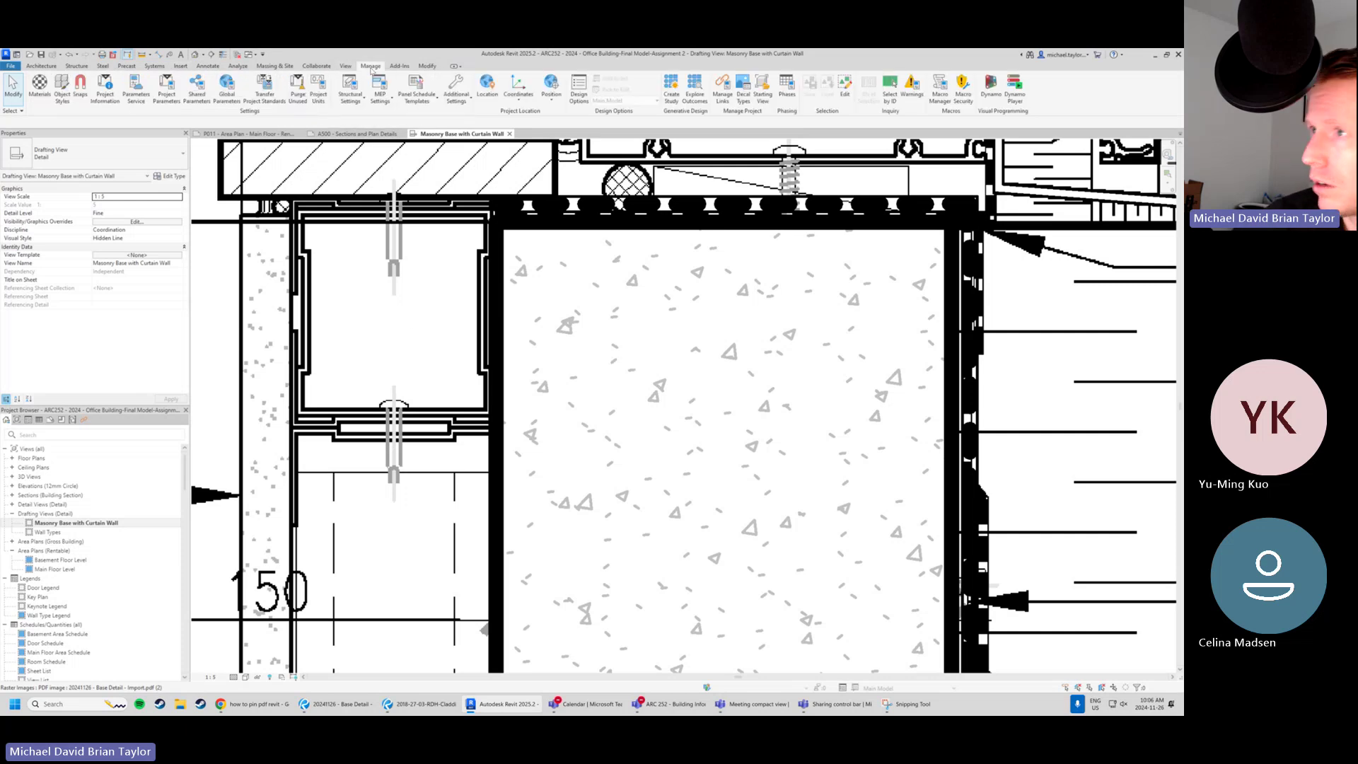
pyautogui.click(346, 66)
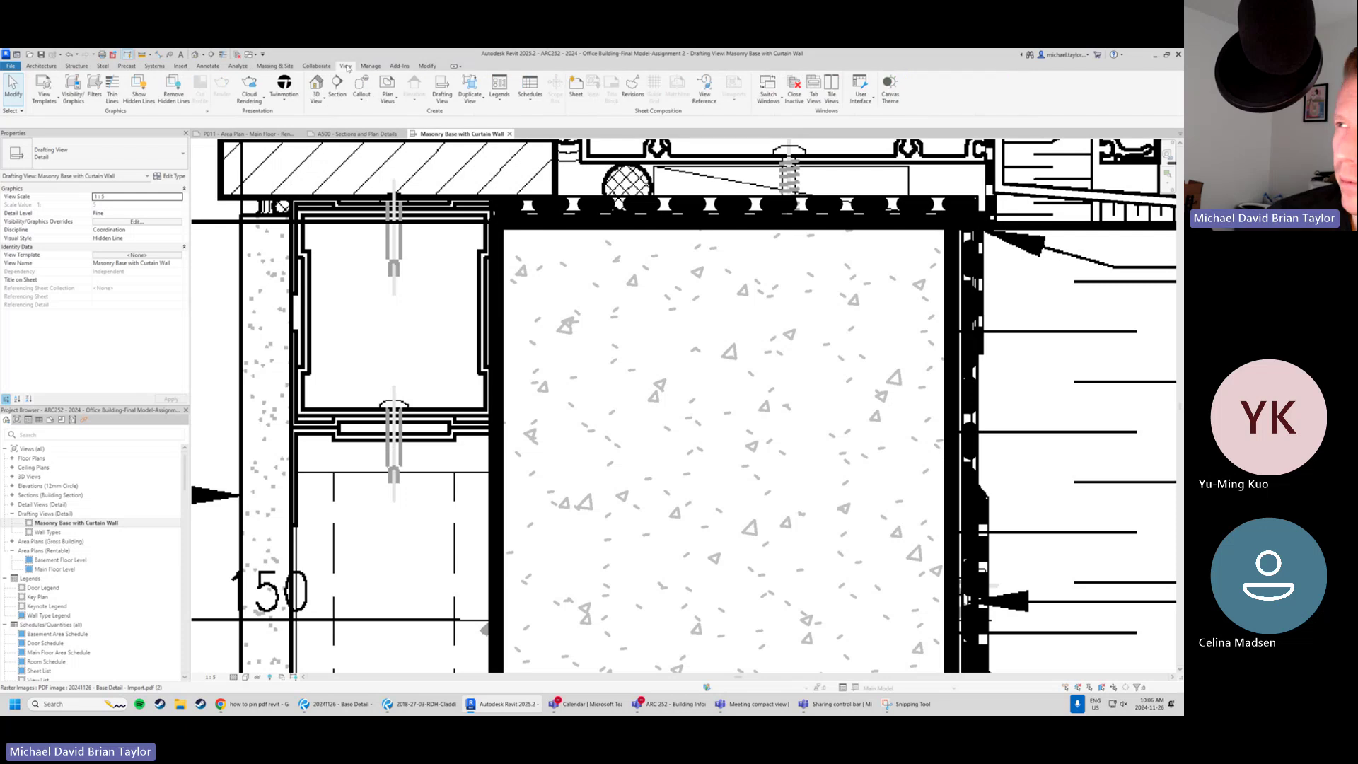
pyautogui.click(181, 66)
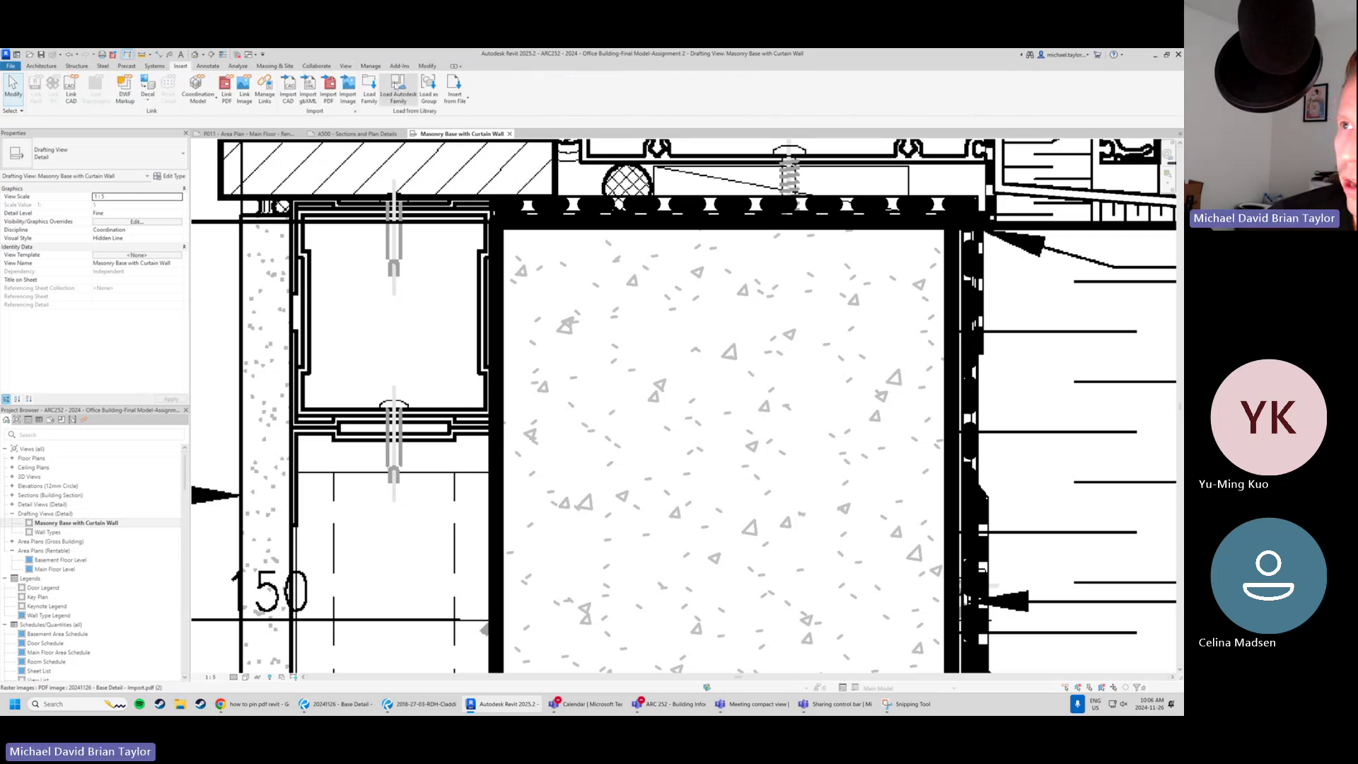
pyautogui.click(399, 94)
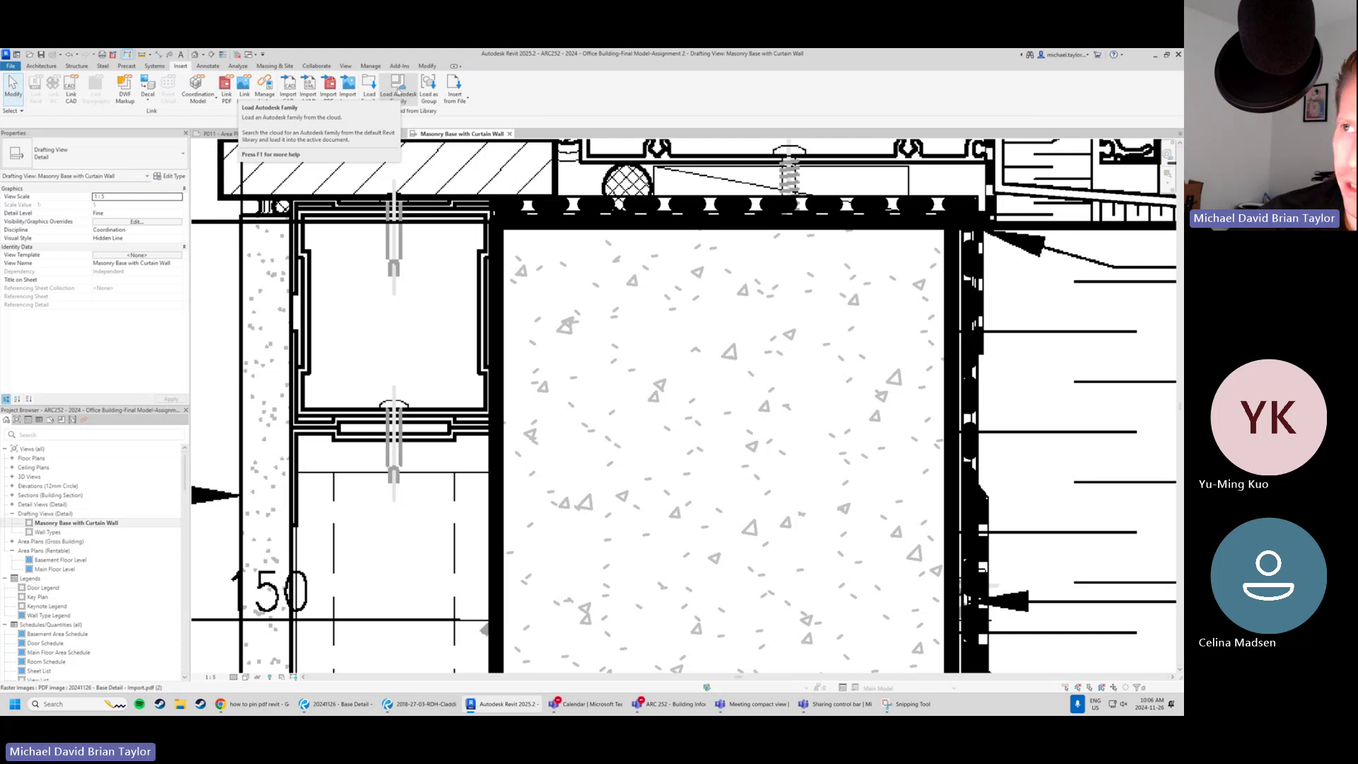
pyautogui.click(370, 86)
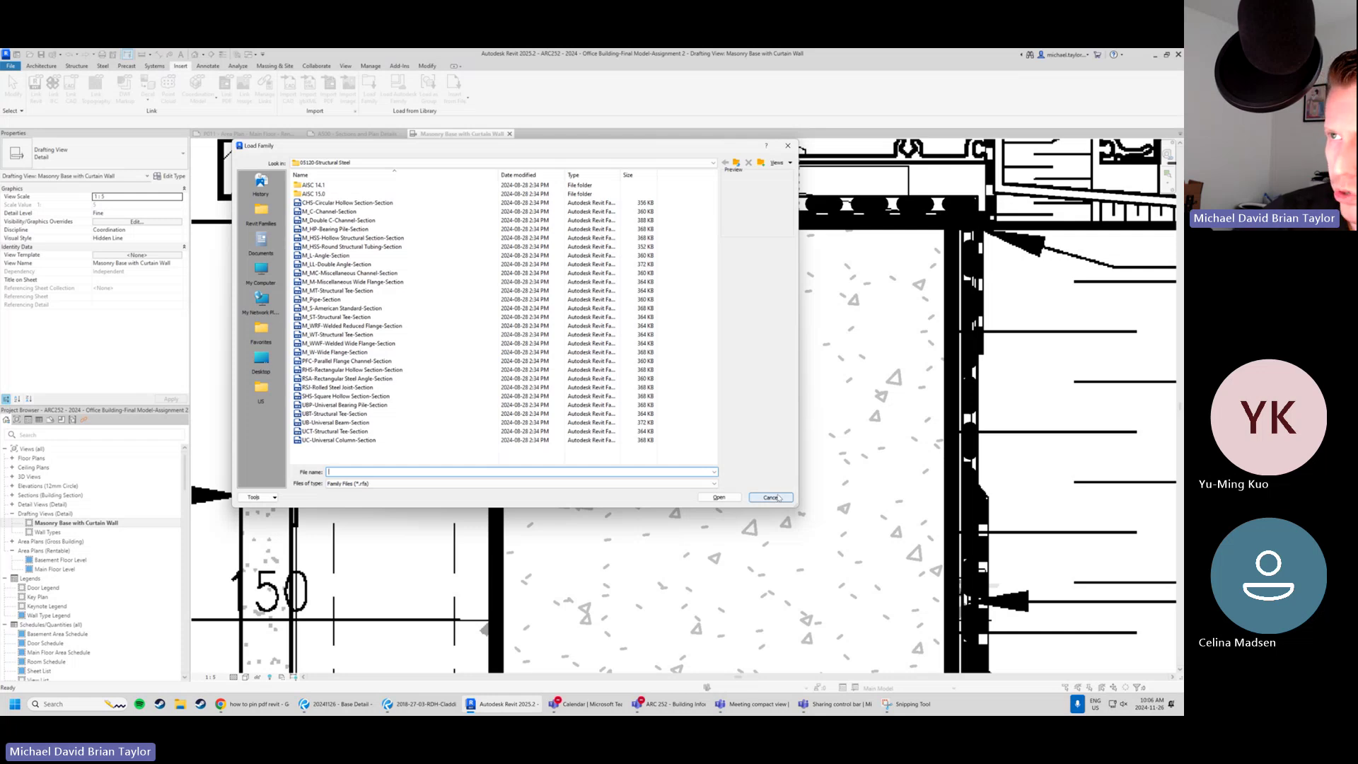
pyautogui.click(772, 498)
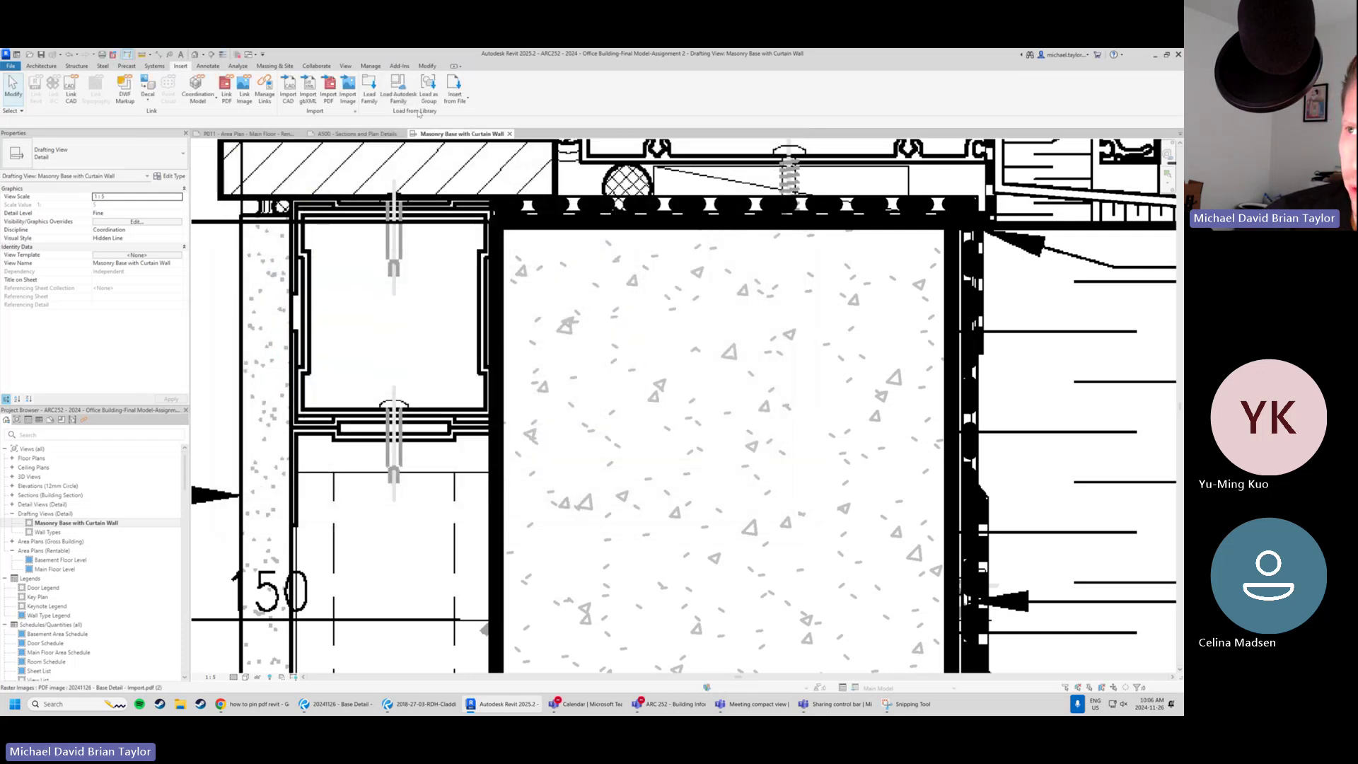
# Search the Autodesk cloud family library for "screw" and load the Detail_Items_Dryline_Screw_2 family.
pyautogui.click(398, 91)
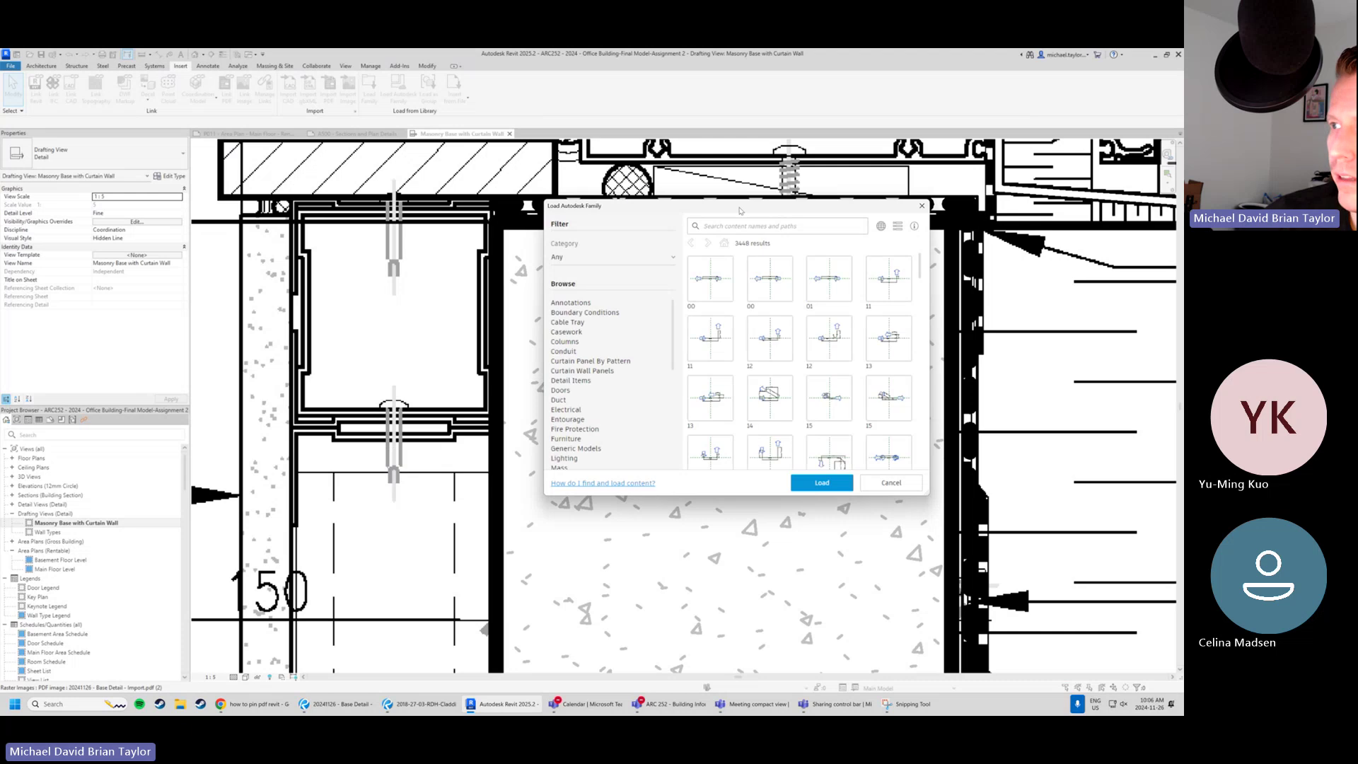
pyautogui.click(582, 218)
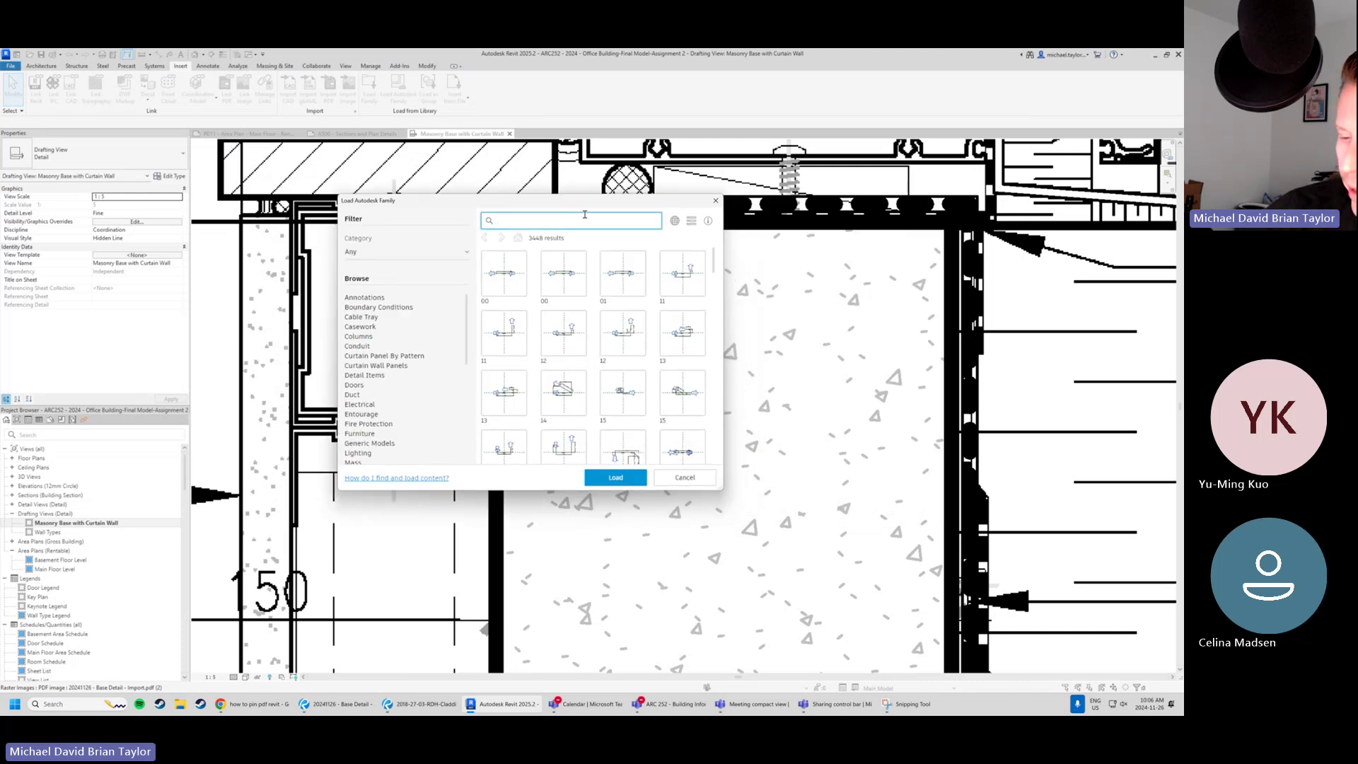
pyautogui.write('screw')
pyautogui.press('Return')
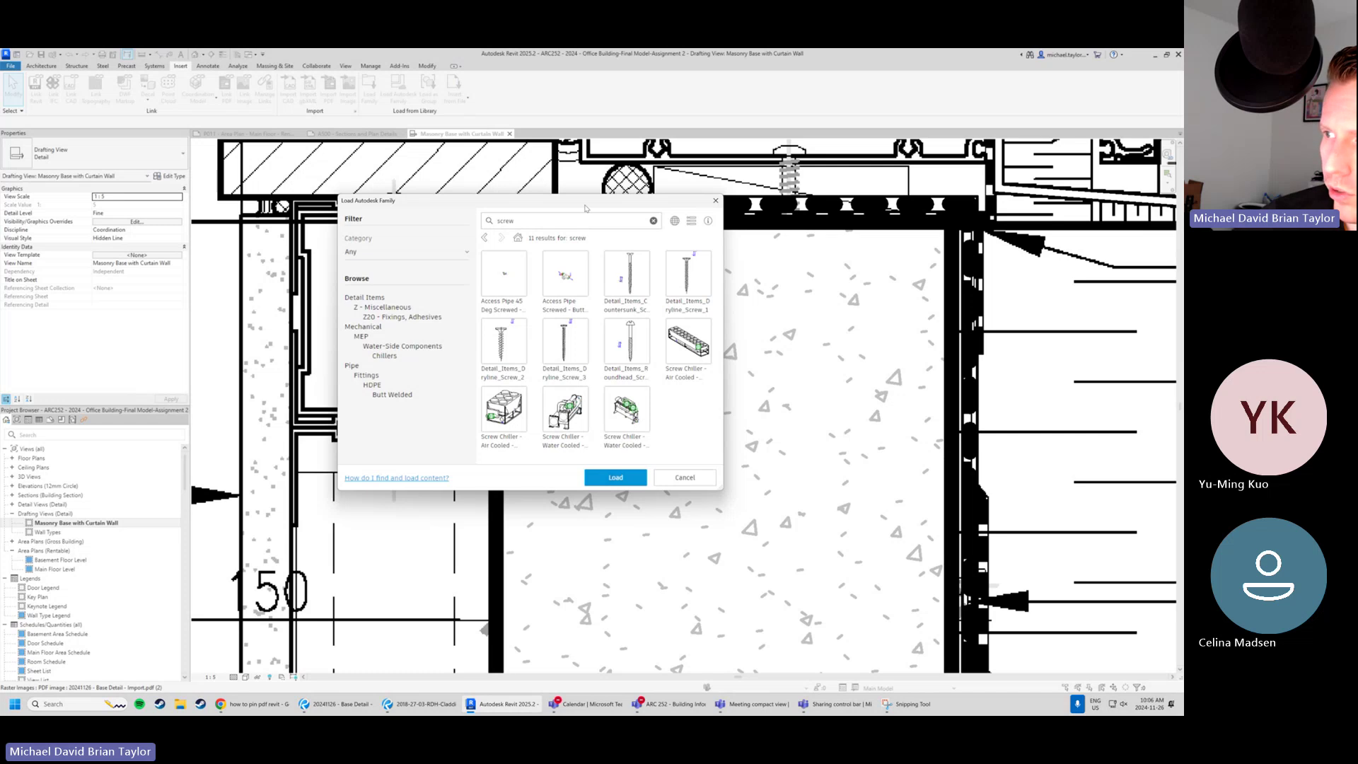
pyautogui.moveTo(584, 208); pyautogui.dragTo(485, 222)
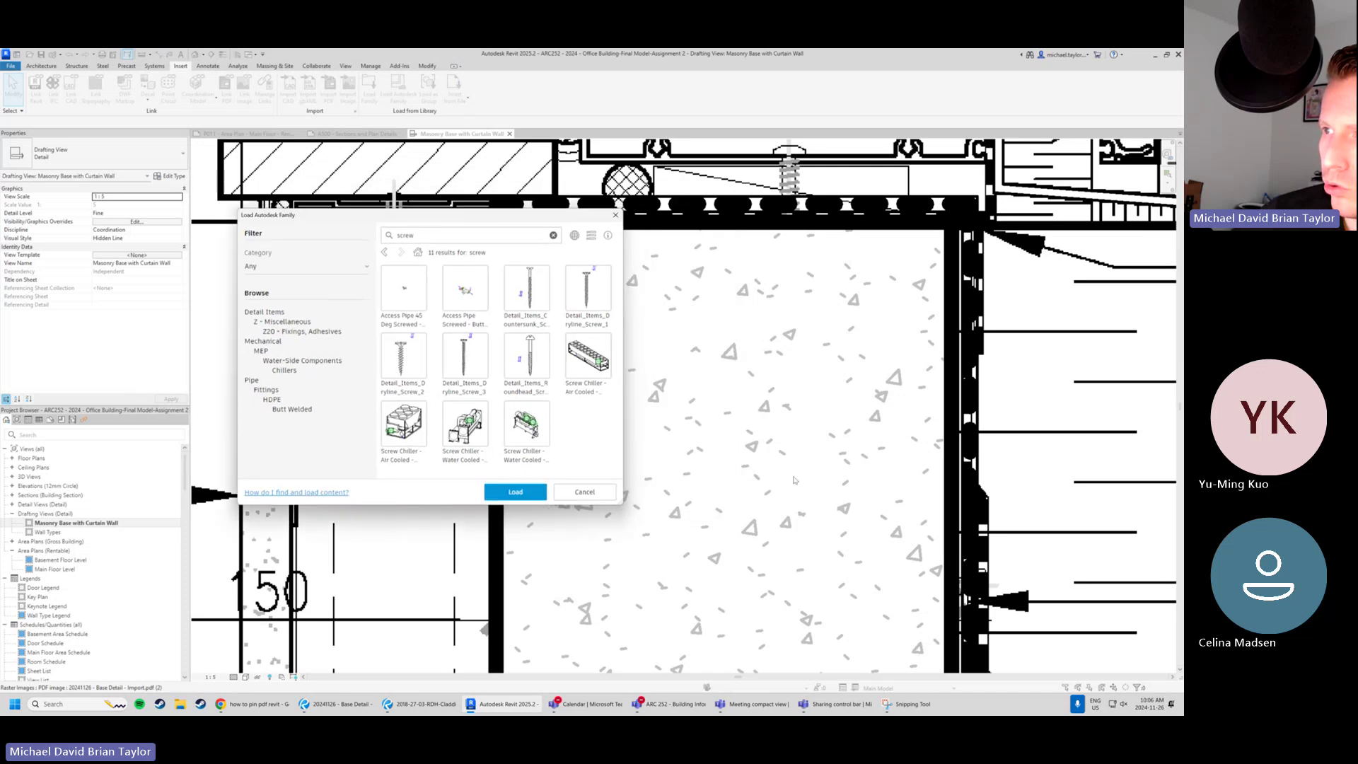
pyautogui.click(404, 357)
pyautogui.click(515, 491)
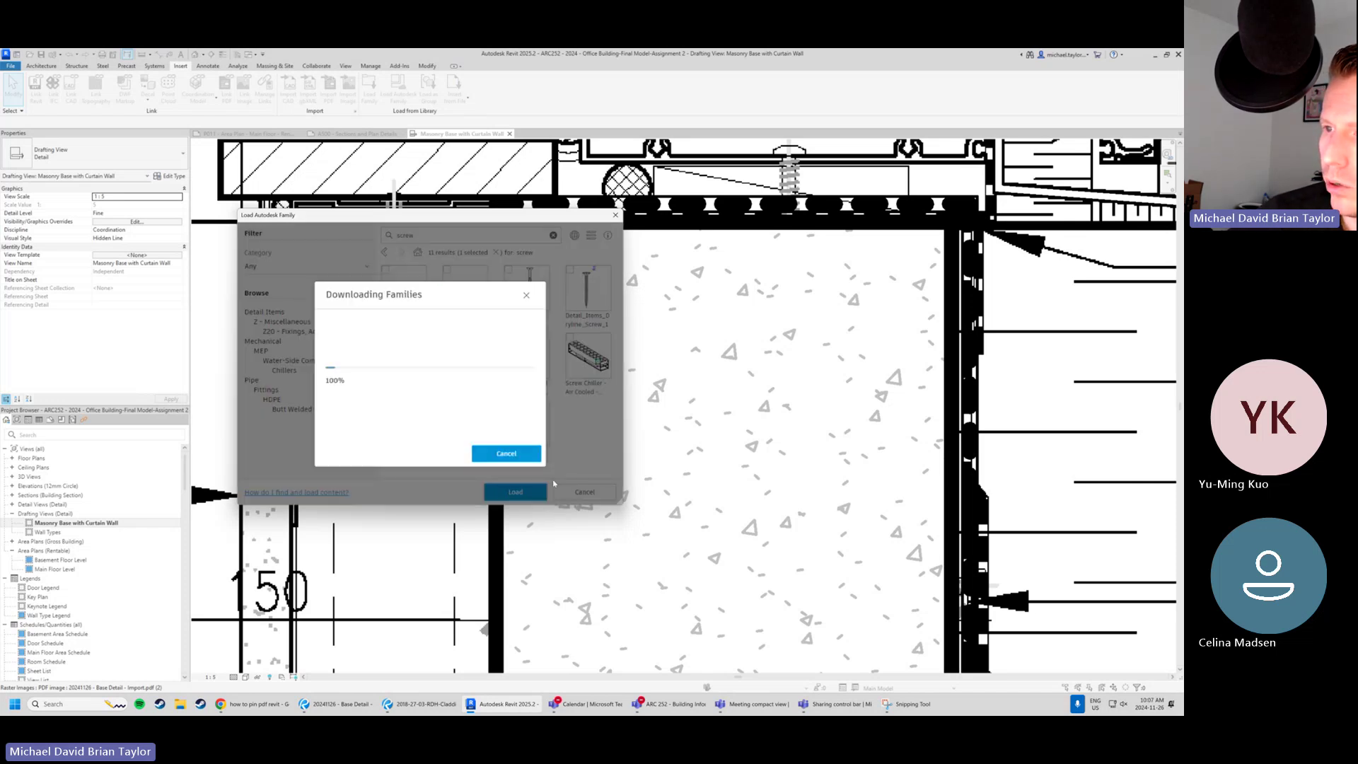
pyautogui.click(430, 362)
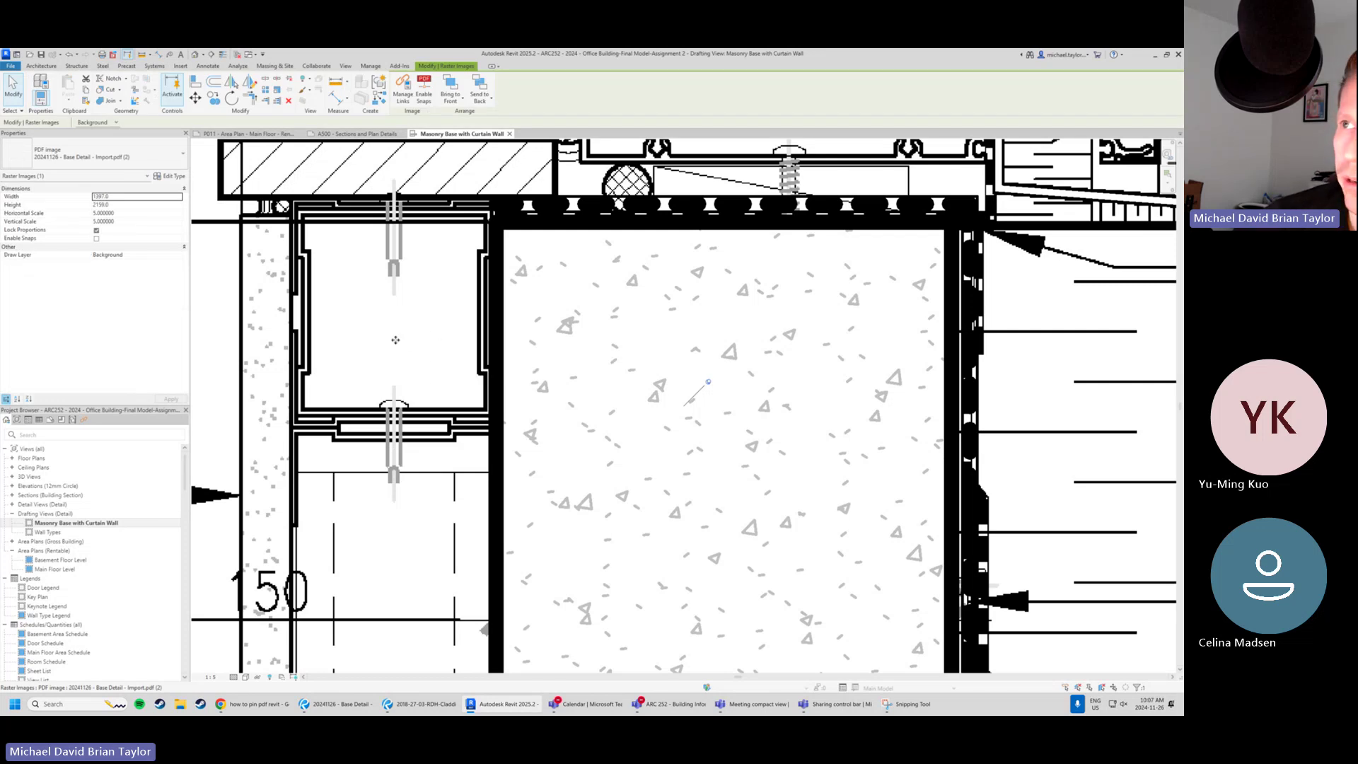
# Place a Dryline_Screw_2 detail component, 25mm_Length type, over the traced upper screw at the top of the interior stud track.
pyautogui.click(207, 66)
pyautogui.click(294, 104)
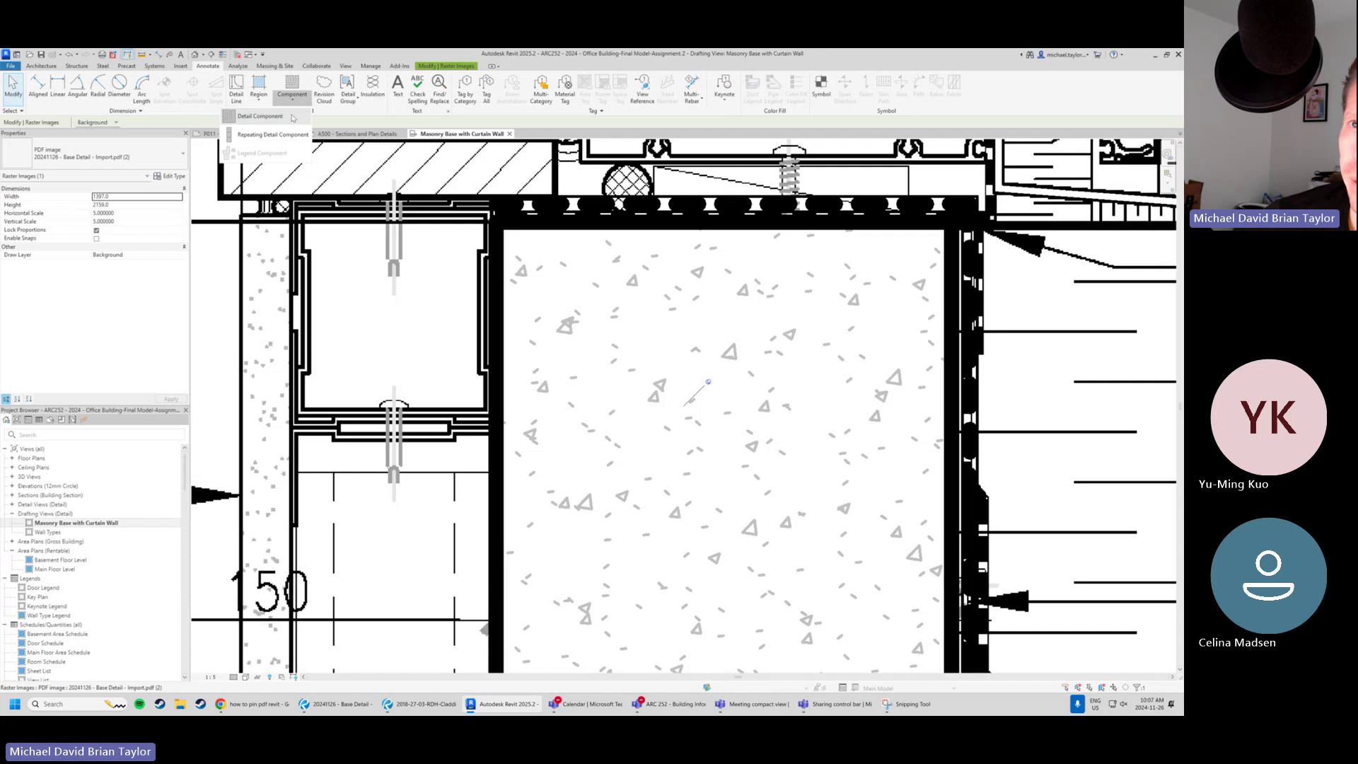
pyautogui.click(279, 131)
pyautogui.scroll(-1, 421, 297)
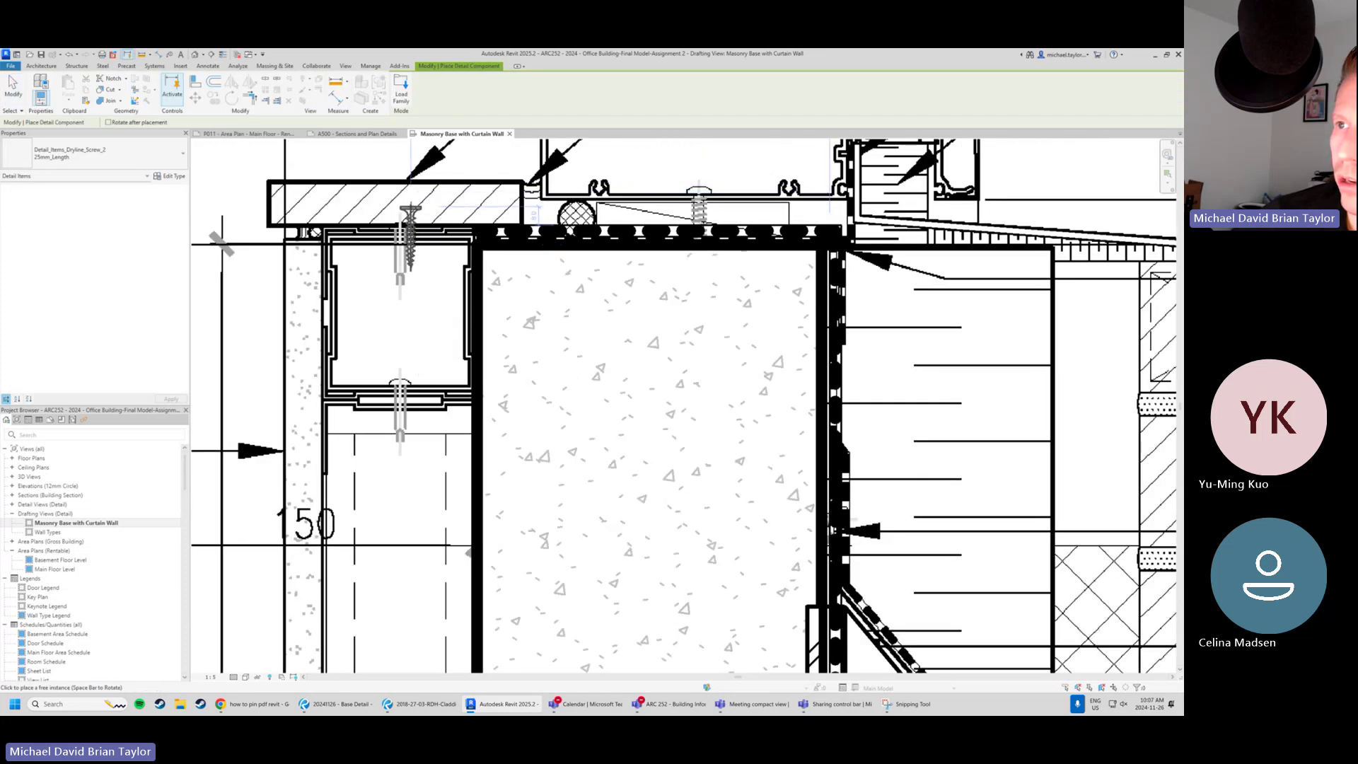
pyautogui.scroll(2, 403, 241)
pyautogui.click(399, 232)
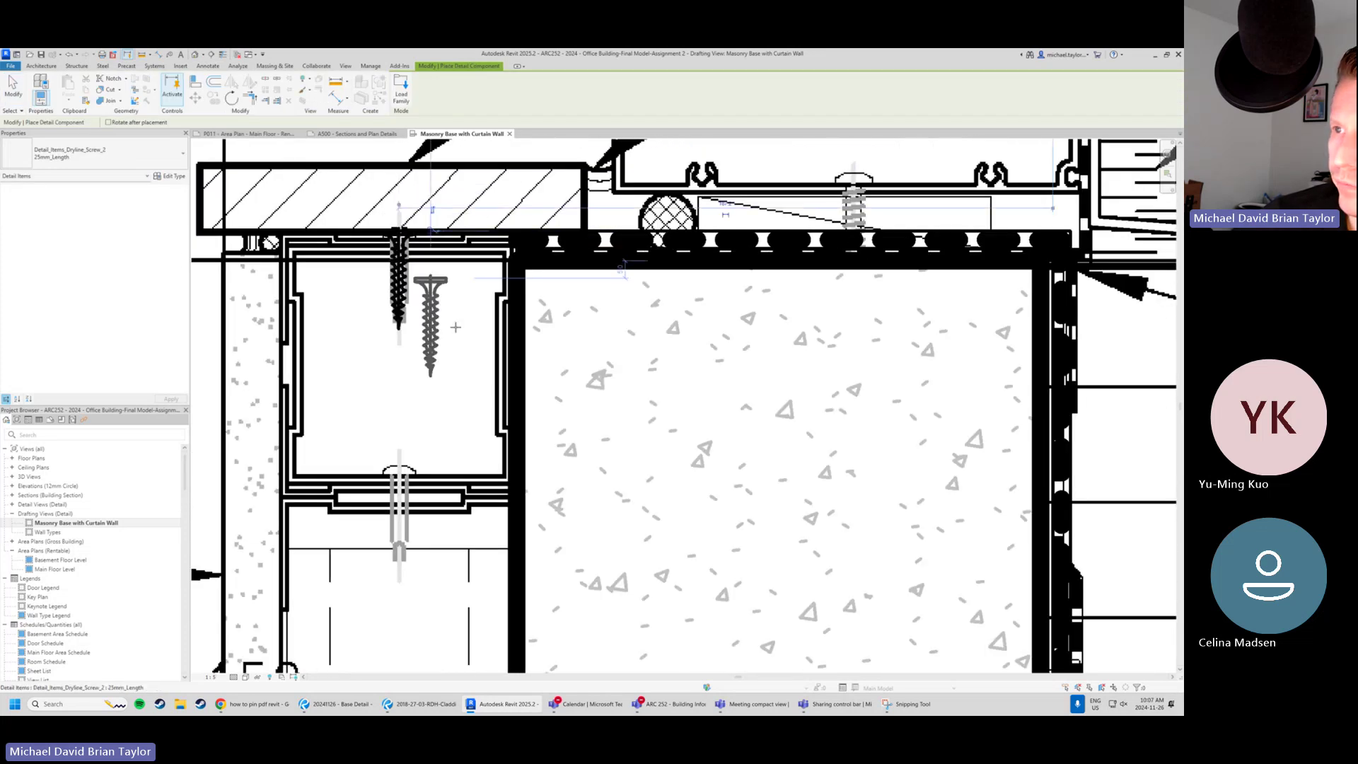
# Place another Dryline_Screw_2 detail component, 25mm_Length type, pointing down over the traced lower screw at the bottom of the interior stud track.
pyautogui.scroll(-2, 334, 269)
pyautogui.moveTo(704, 384); pyautogui.dragTo(401, 306, button='middle')
pyautogui.press('space')
pyautogui.press('space')
pyautogui.press('space')
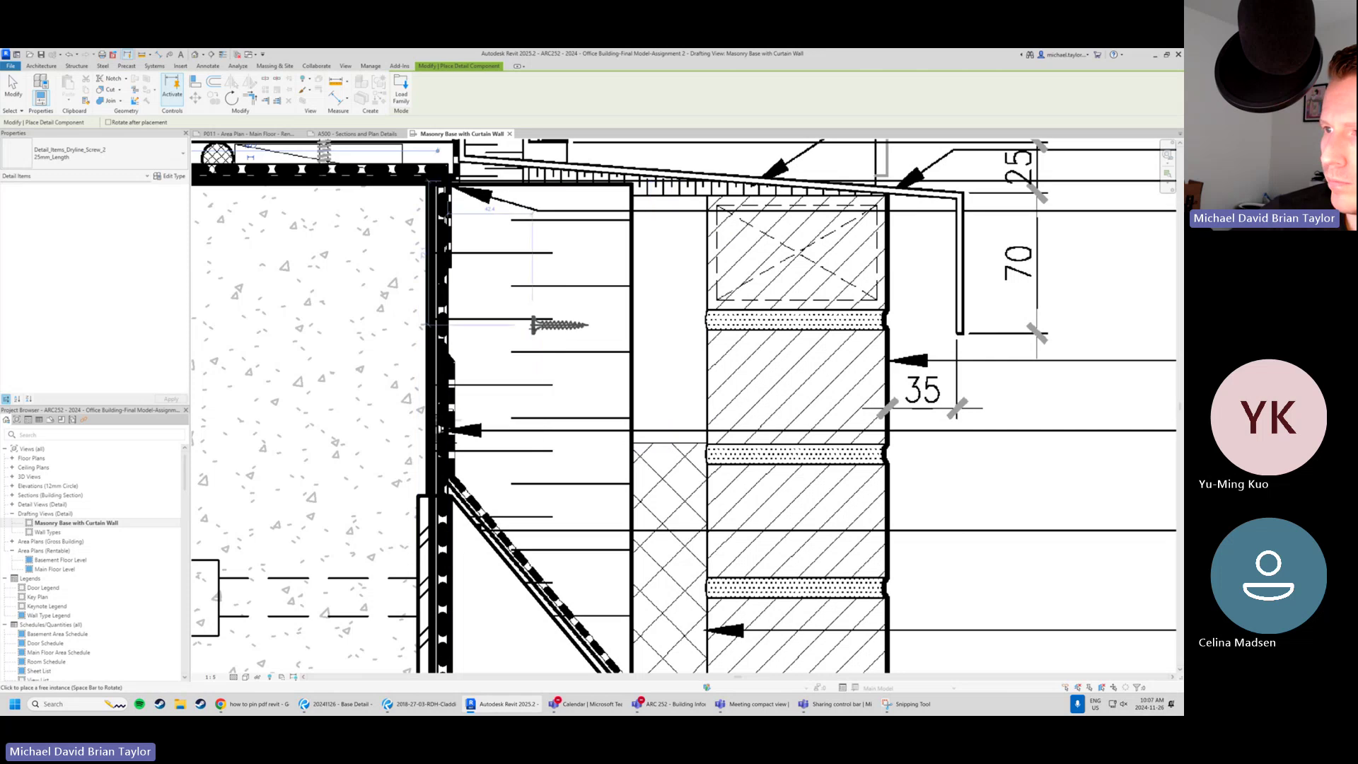
pyautogui.scroll(-2, 549, 250)
pyautogui.scroll(-2, 290, 363)
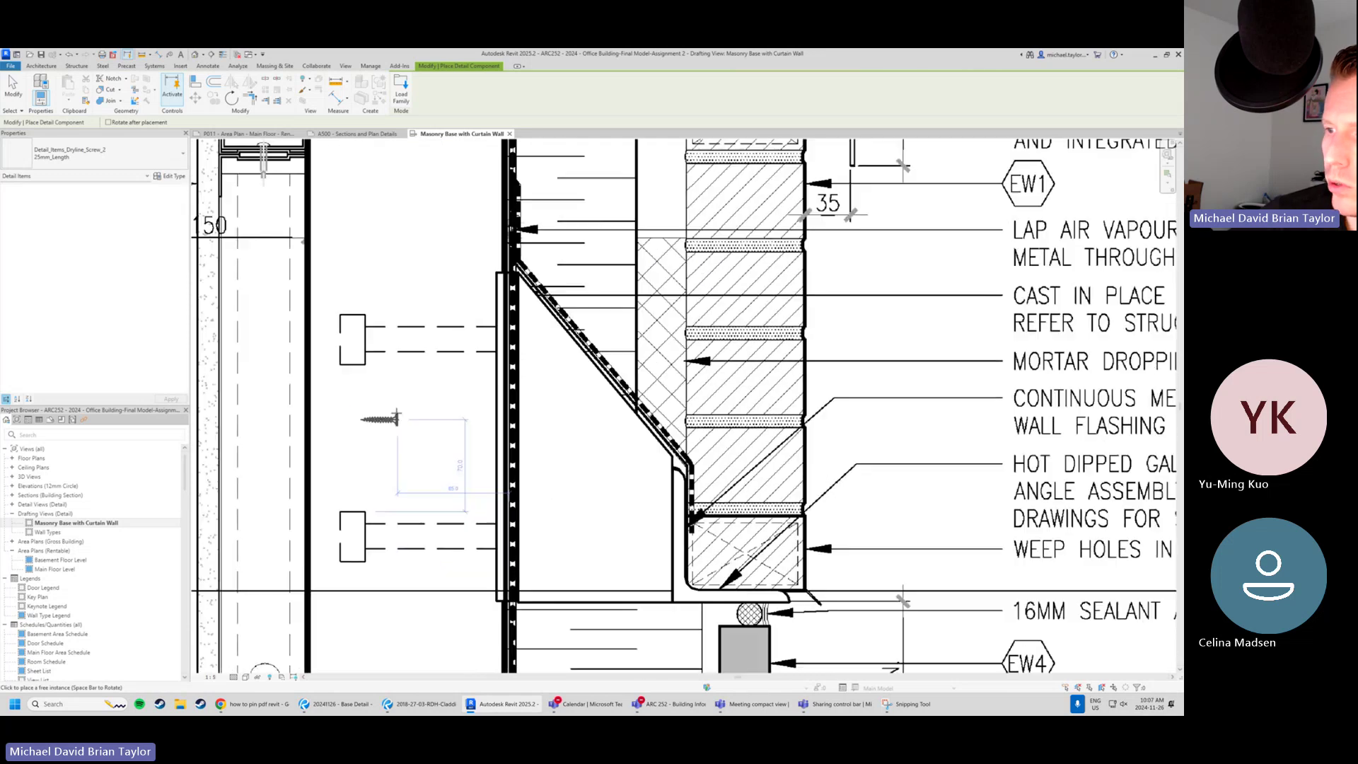
pyautogui.moveTo(525, 507); pyautogui.dragTo(565, 400, button='middle')
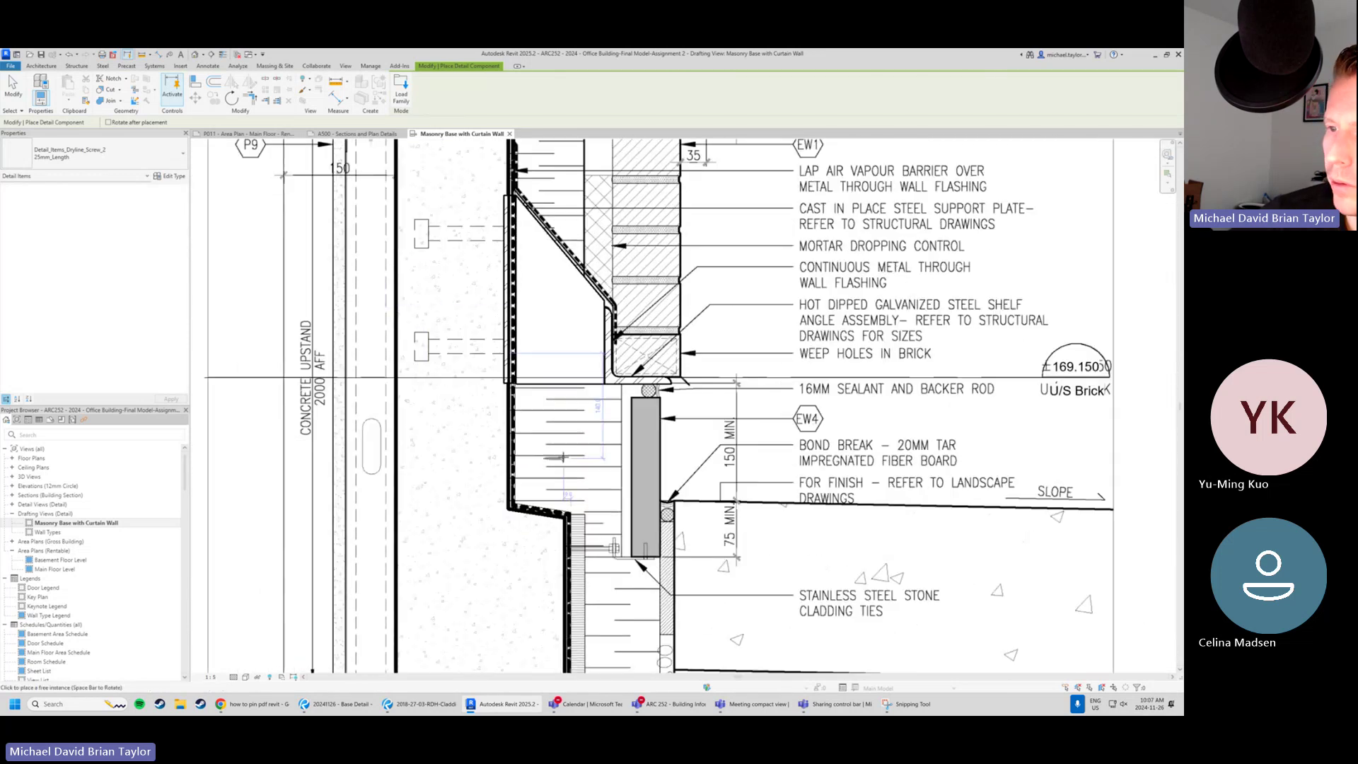
pyautogui.moveTo(375, 269); pyautogui.dragTo(458, 492, button='middle')
pyautogui.scroll(3, 461, 348)
pyautogui.press('space')
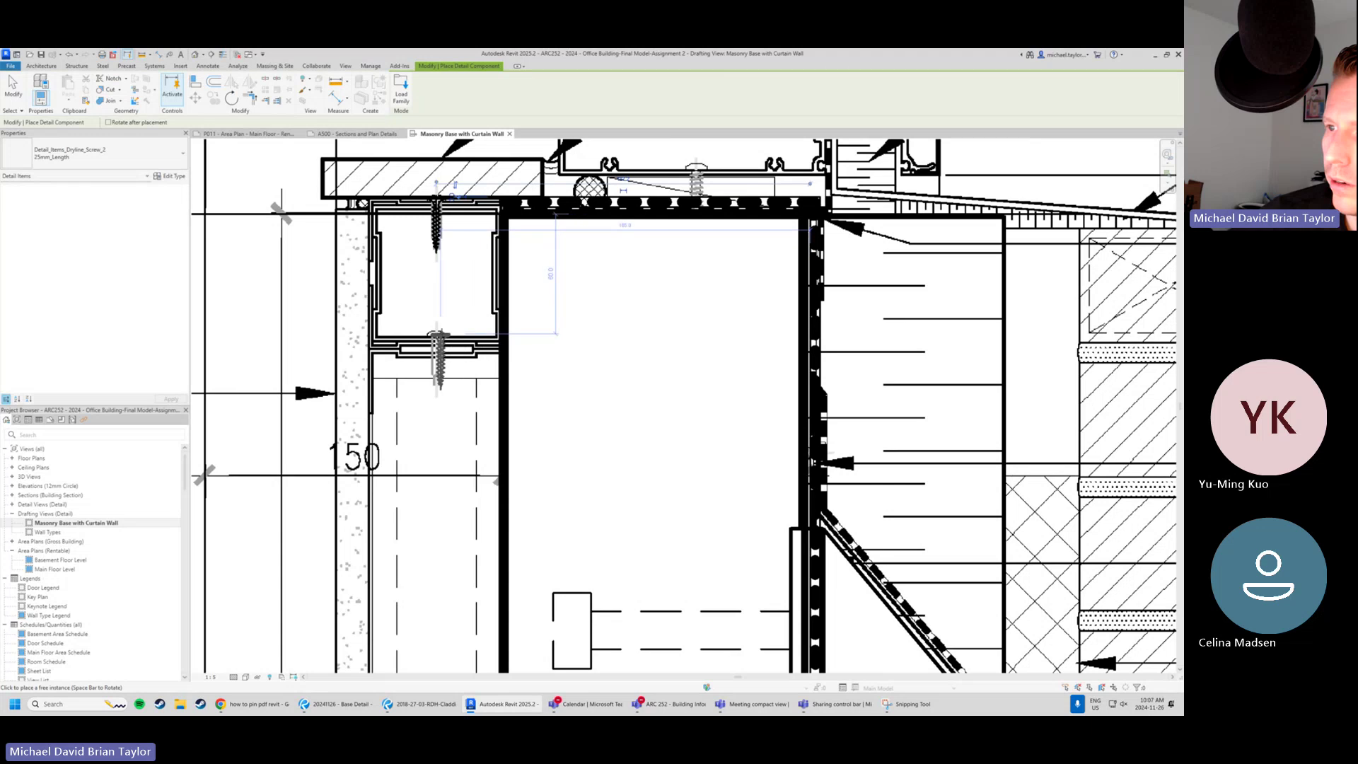
pyautogui.click(436, 338)
pyautogui.press('Escape')
pyautogui.press('Escape')
# Create a similar component from the upper stud track screw and place it over the traced fastener at the base of the curtain wall mullion.
pyautogui.scroll(-2, 346, 352)
pyautogui.moveTo(522, 391); pyautogui.dragTo(518, 414, button='middle')
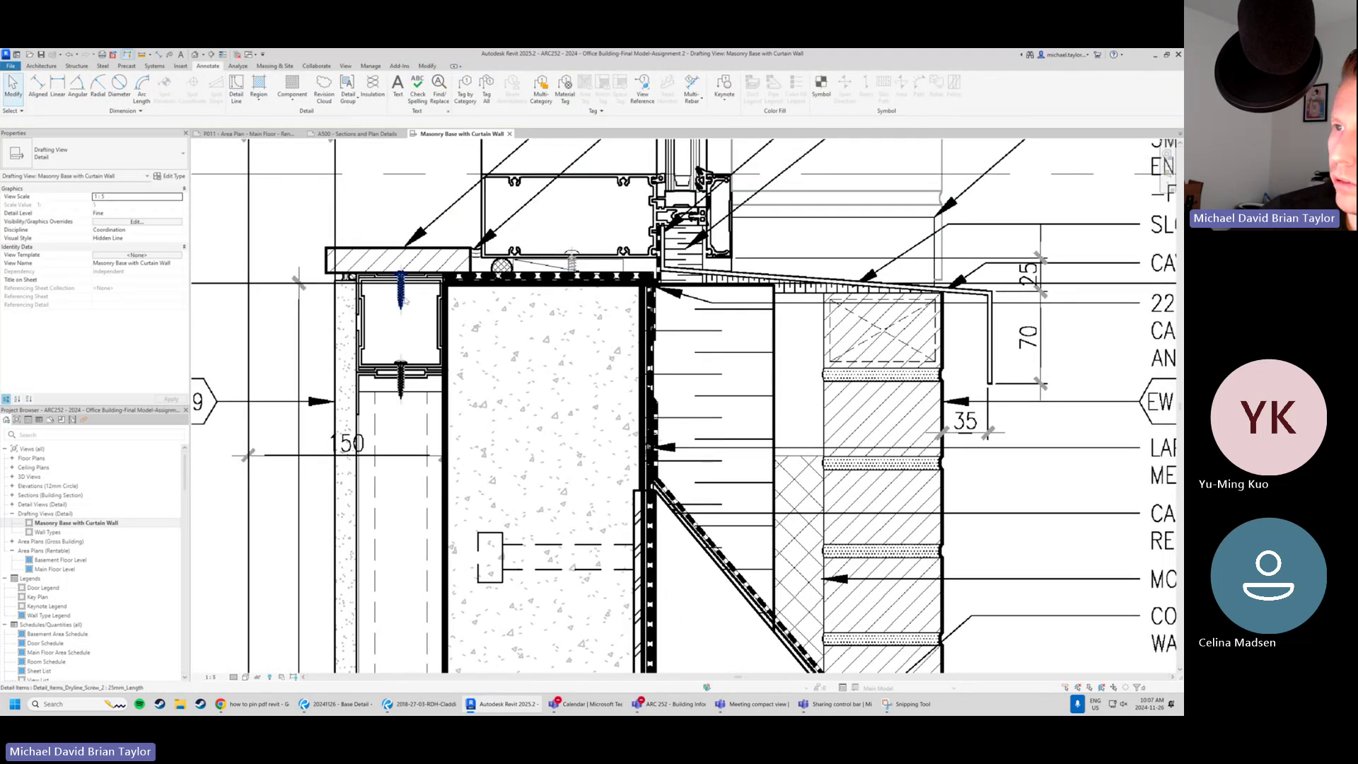
pyautogui.click(401, 292)
pyautogui.press('c')
pyautogui.press('s')
pyautogui.scroll(3, 572, 255)
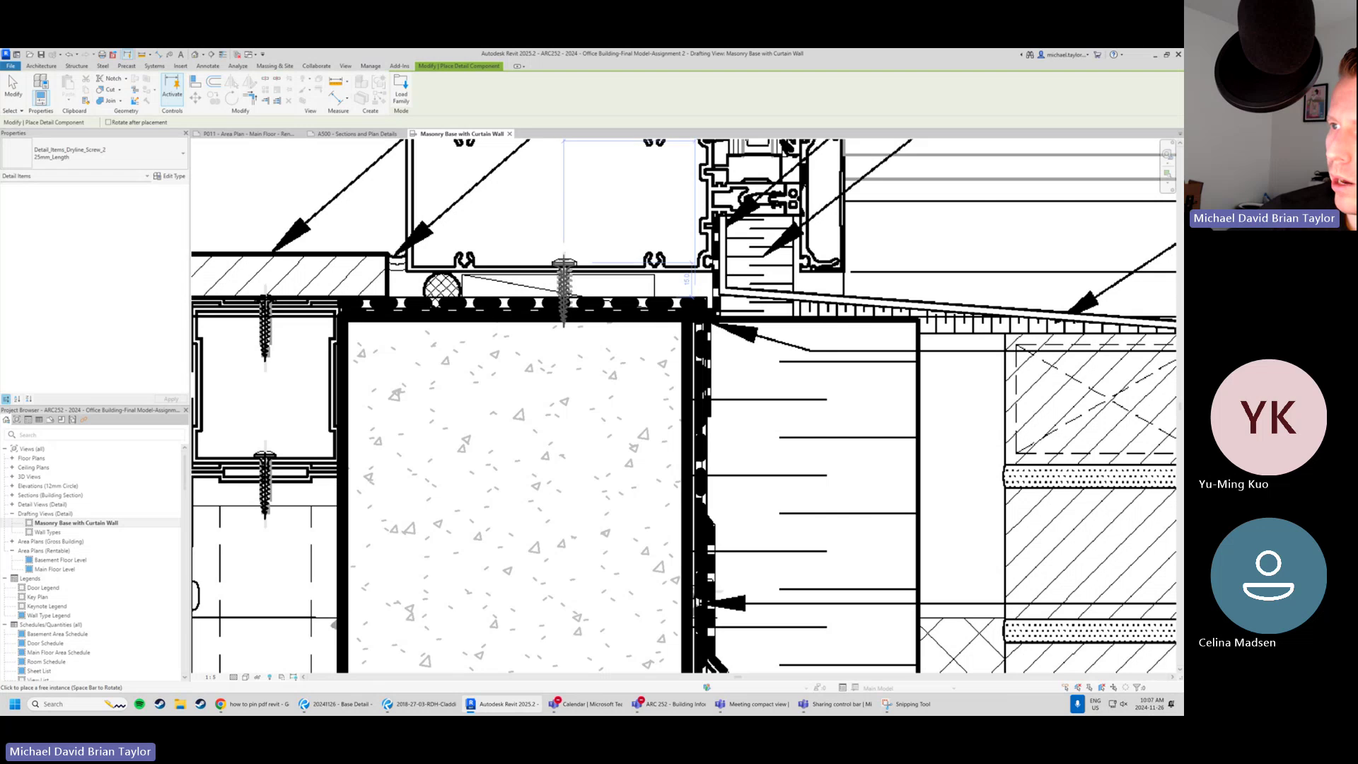
pyautogui.click(563, 262)
pyautogui.press('Escape')
pyautogui.click(564, 269)
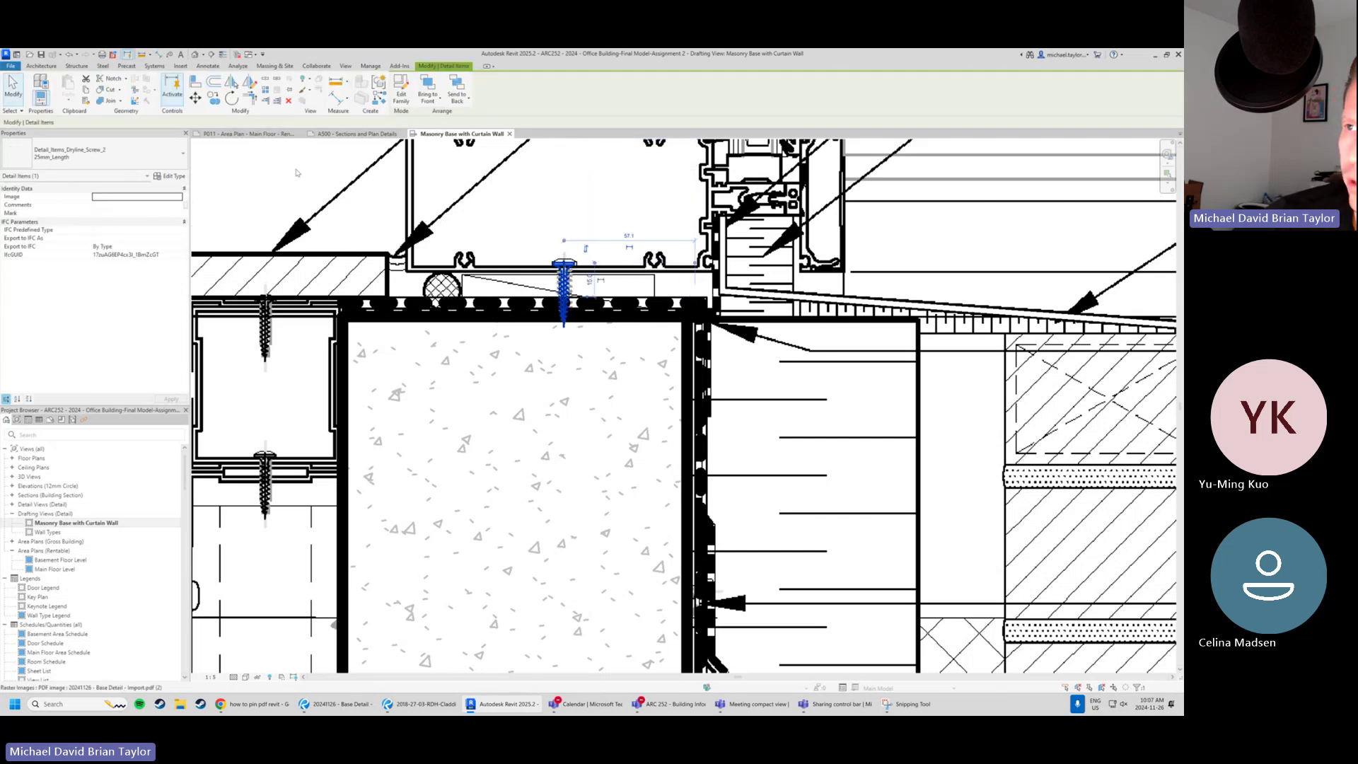
pyautogui.click(503, 209)
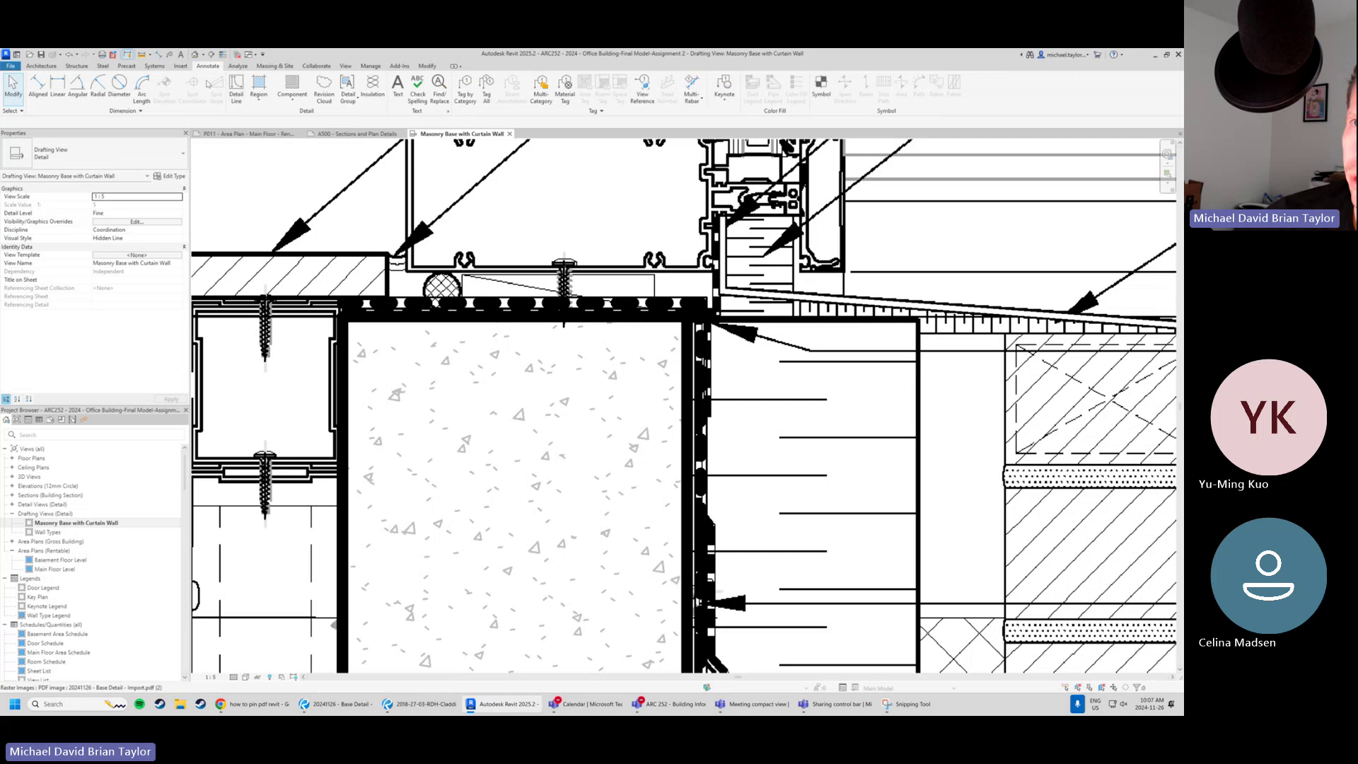
# Search the Autodesk cloud family library for "bolt", look through the families, and leave without loading any.
pyautogui.click(400, 66)
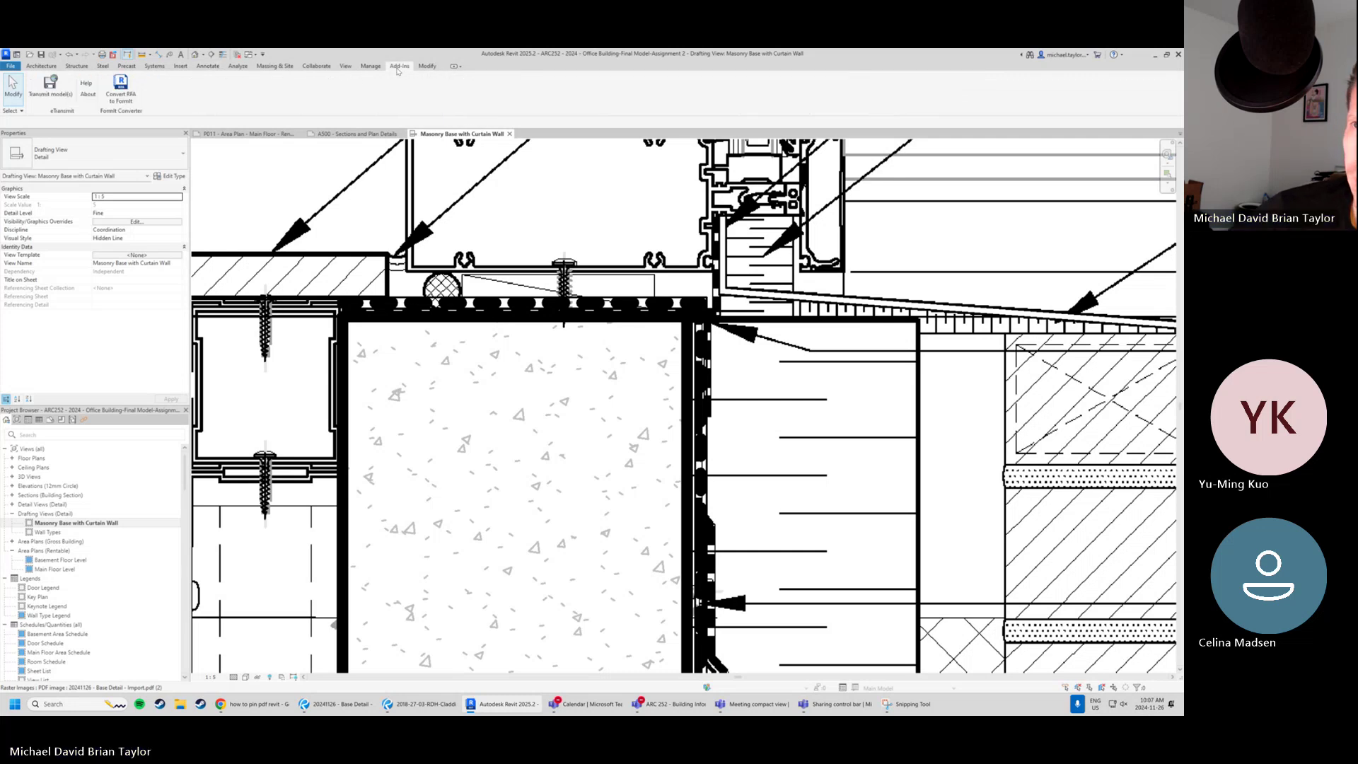
pyautogui.click(368, 67)
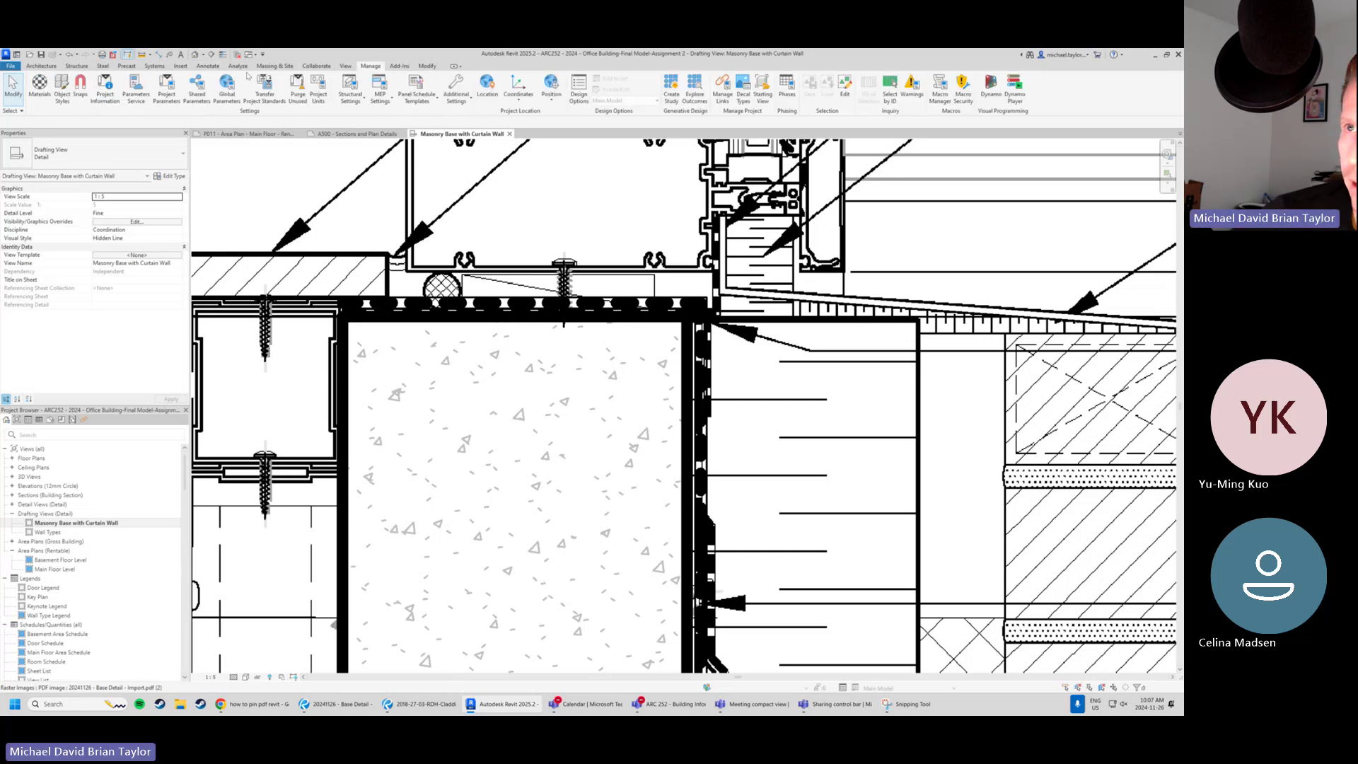
pyautogui.click(180, 65)
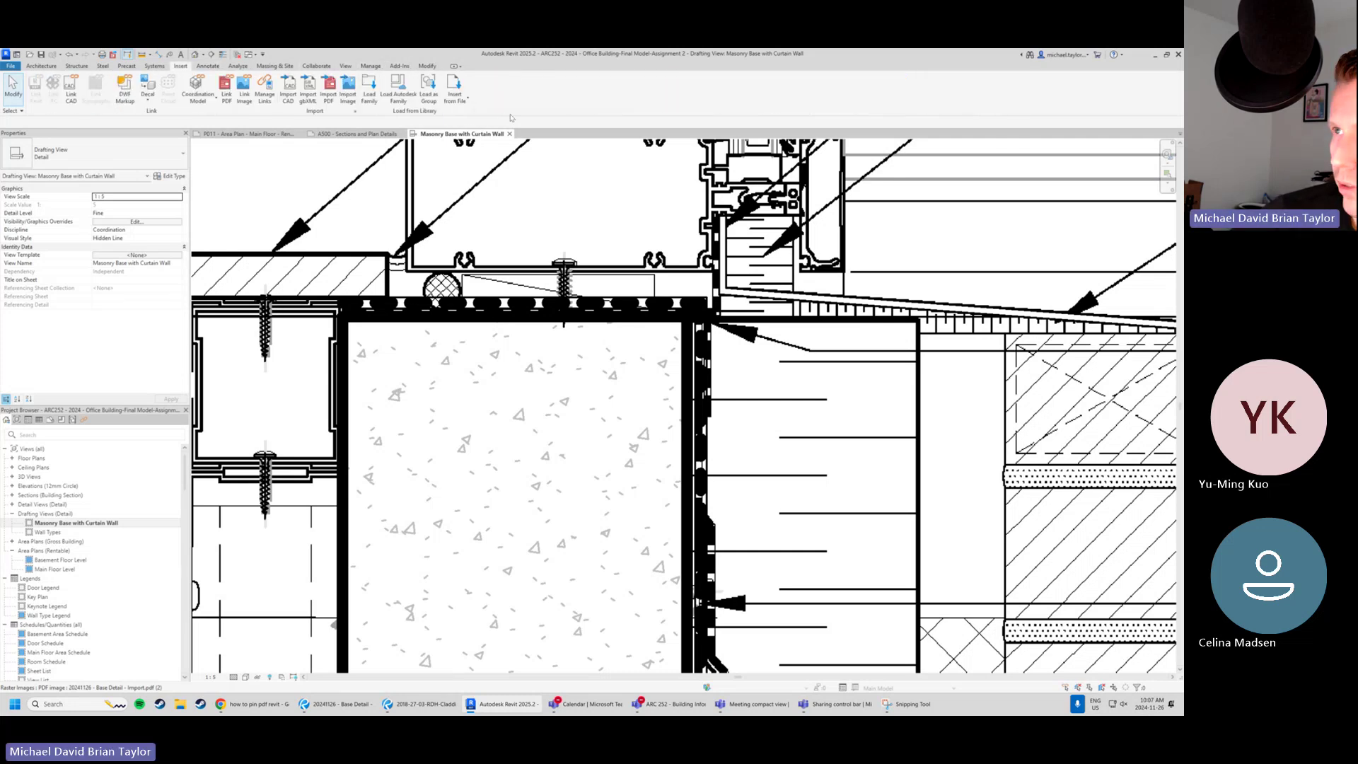
pyautogui.click(398, 89)
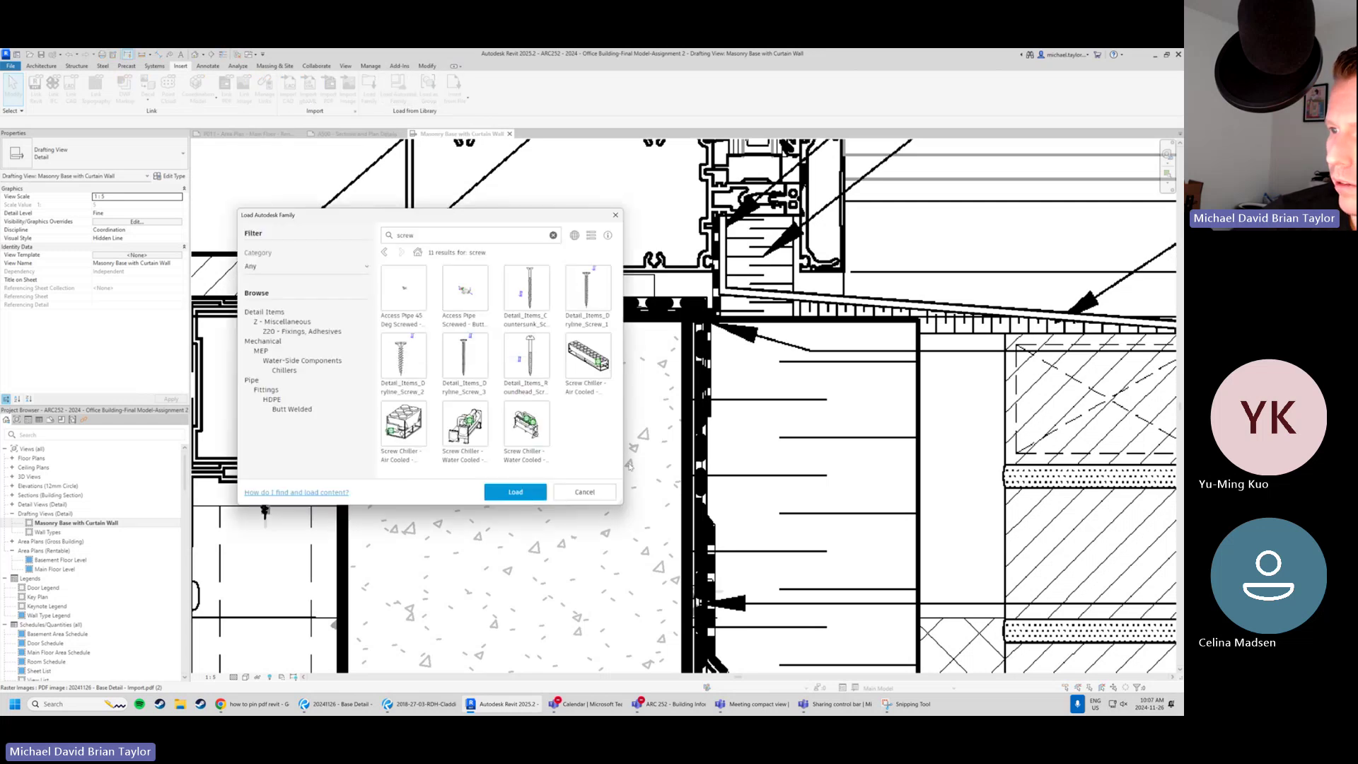
pyautogui.click(429, 241)
pyautogui.write('bolt')
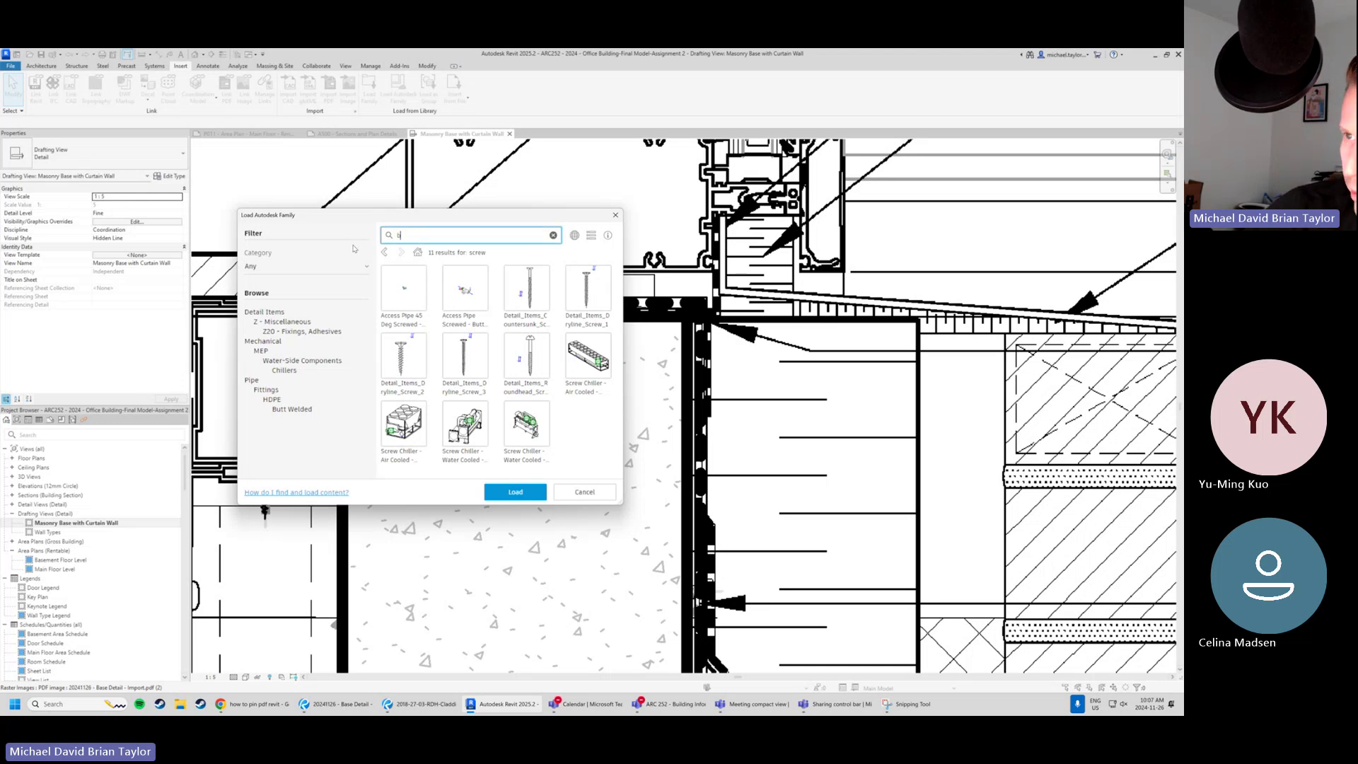
pyautogui.press('Return')
pyautogui.scroll(-5, 502, 413)
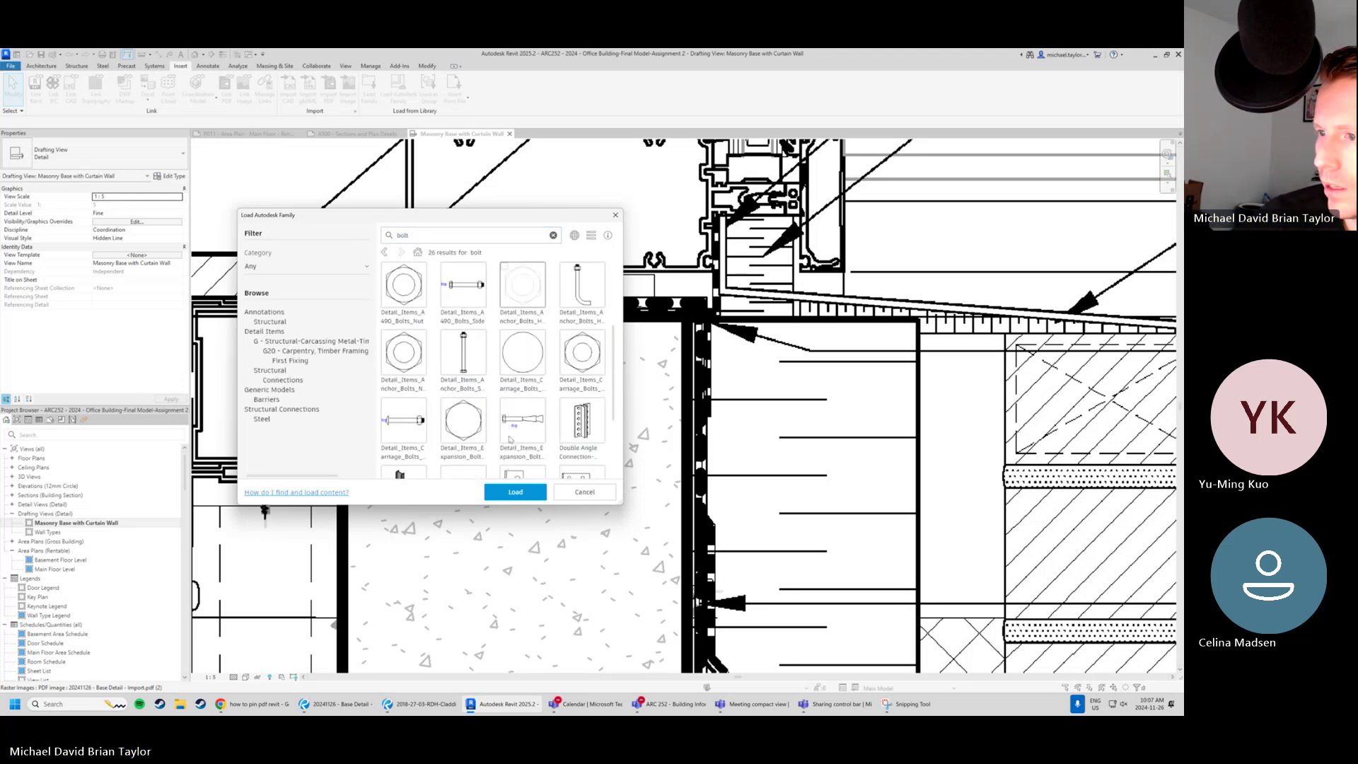
pyautogui.scroll(5, 510, 440)
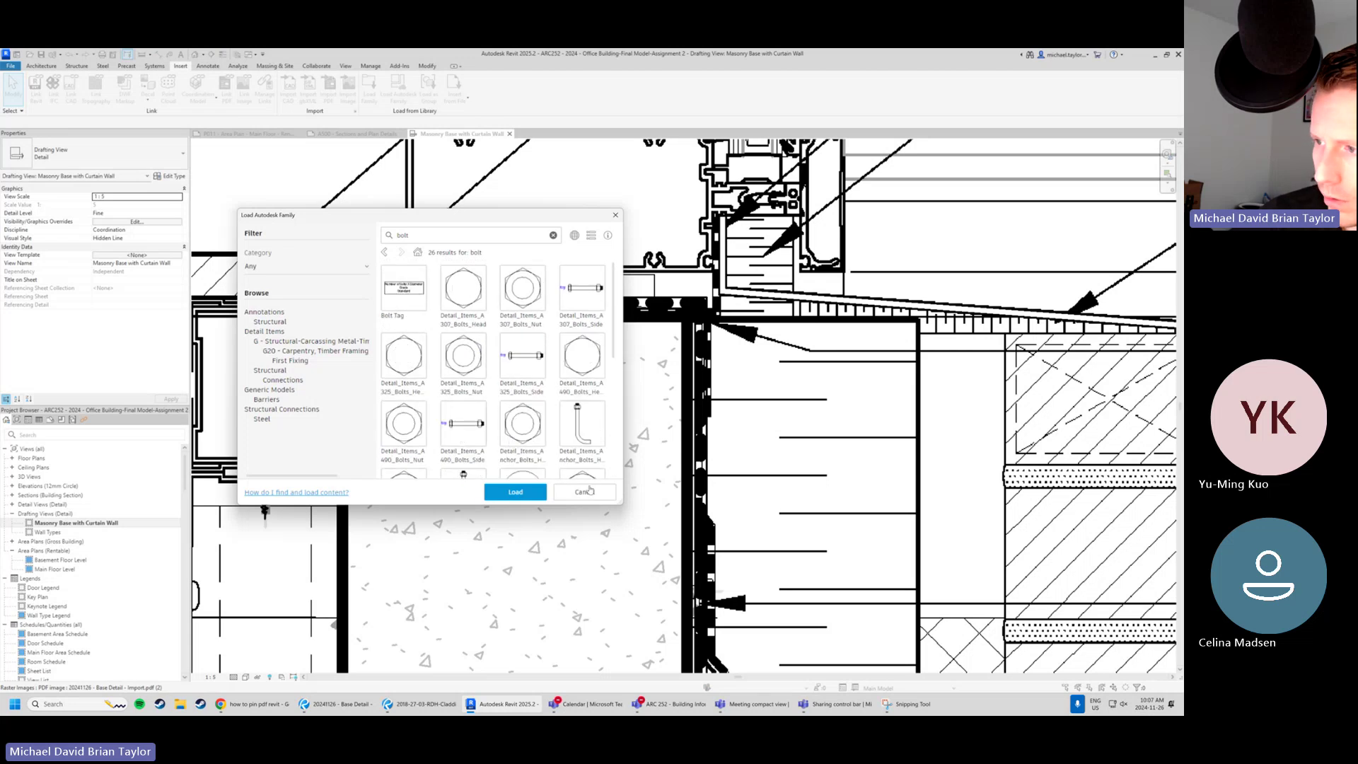
pyautogui.click(587, 492)
# Examine the placed mullion screw and the whole section detail with its notes against the traced elements.
pyautogui.click(564, 283)
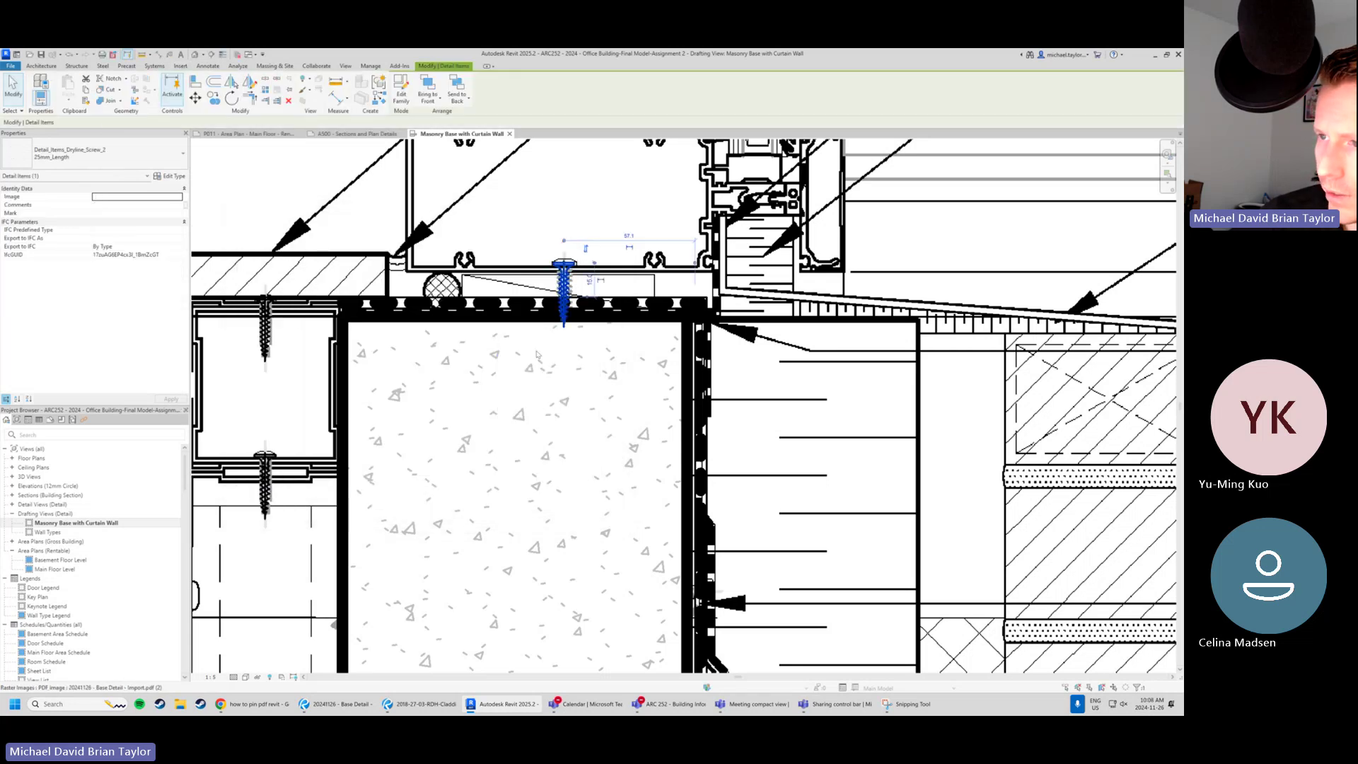
pyautogui.scroll(-2, 528, 337)
pyautogui.press('Escape')
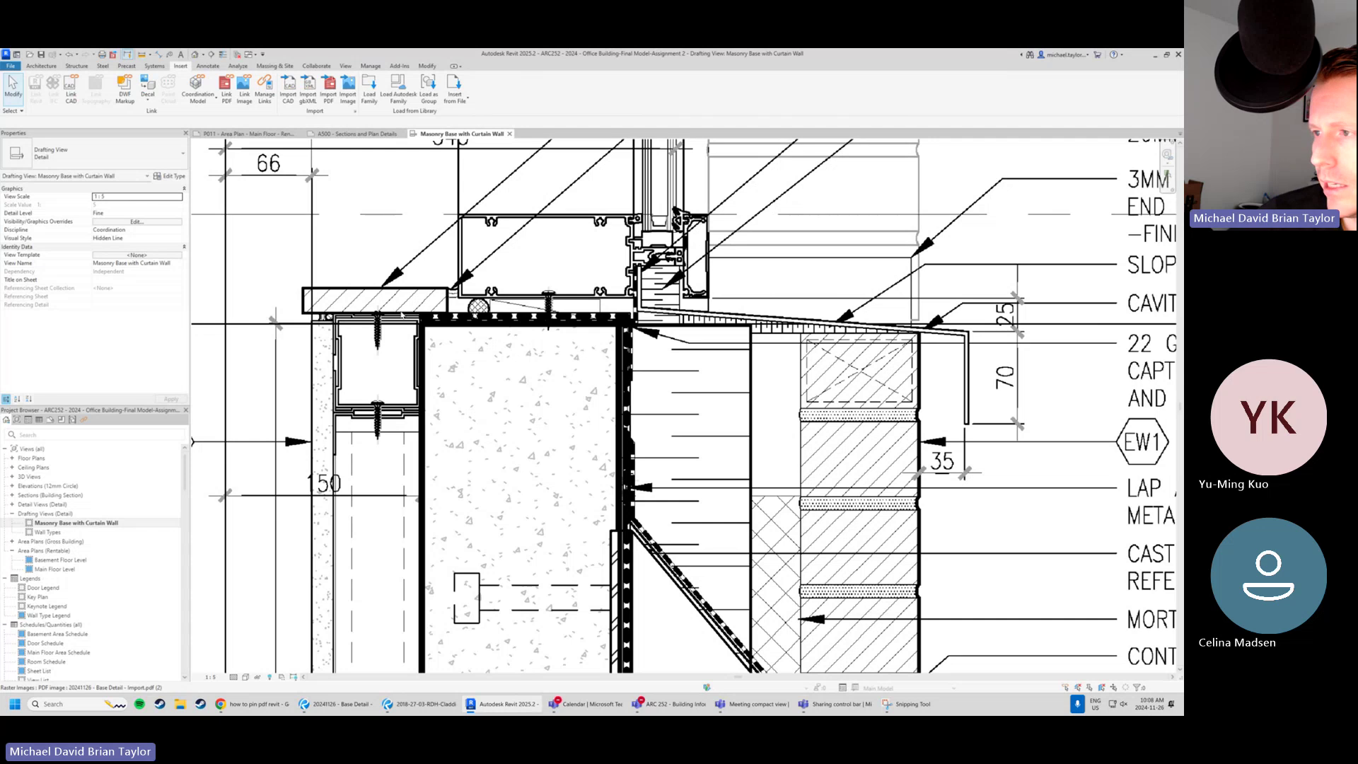
pyautogui.scroll(-2, 402, 315)
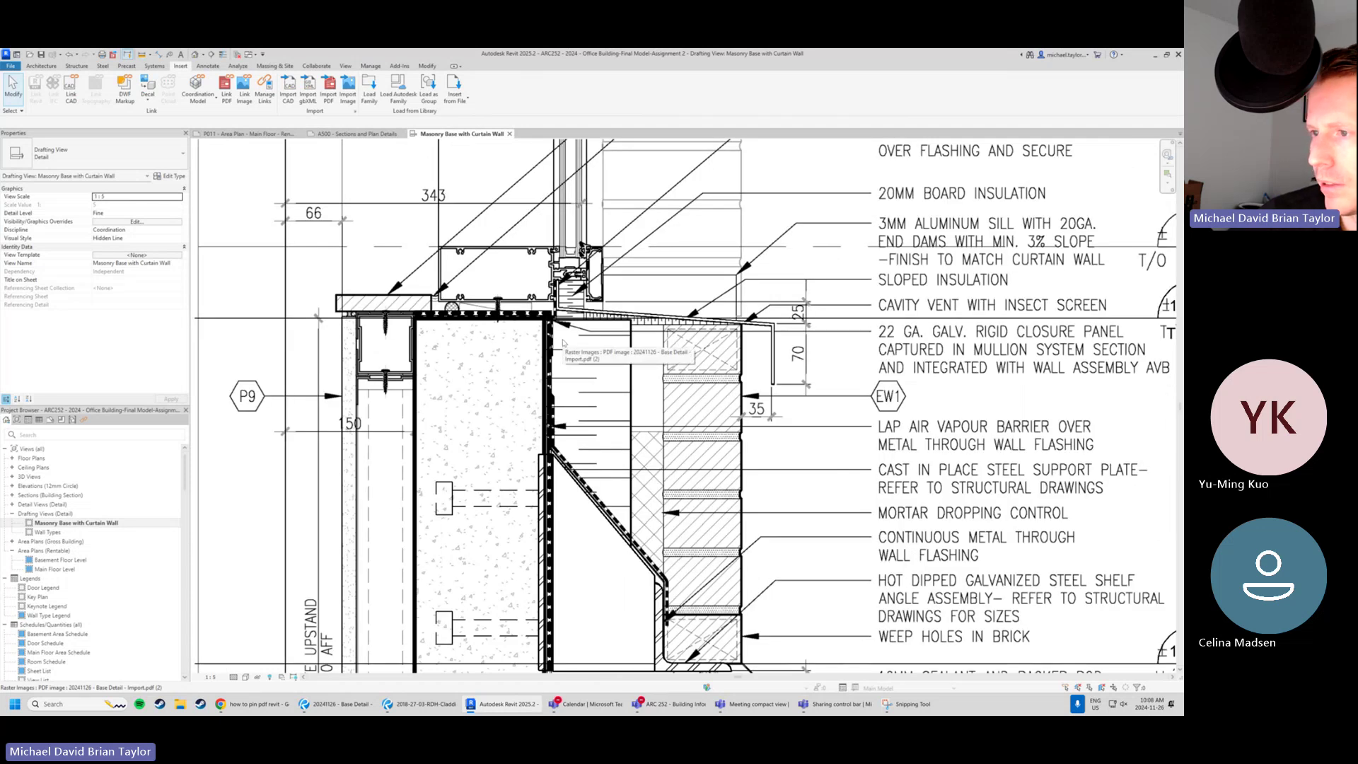
pyautogui.scroll(-3, 564, 342)
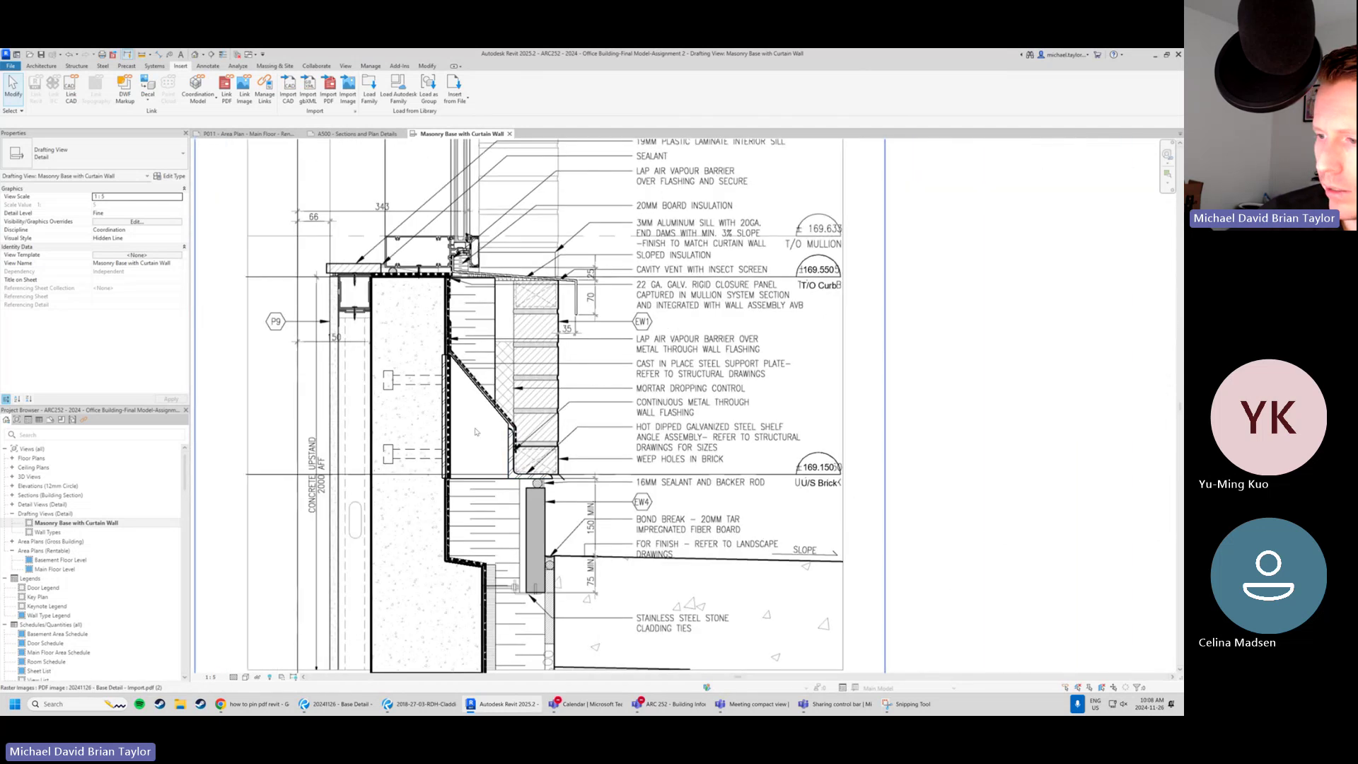
pyautogui.moveTo(476, 432); pyautogui.dragTo(501, 398, button='middle')
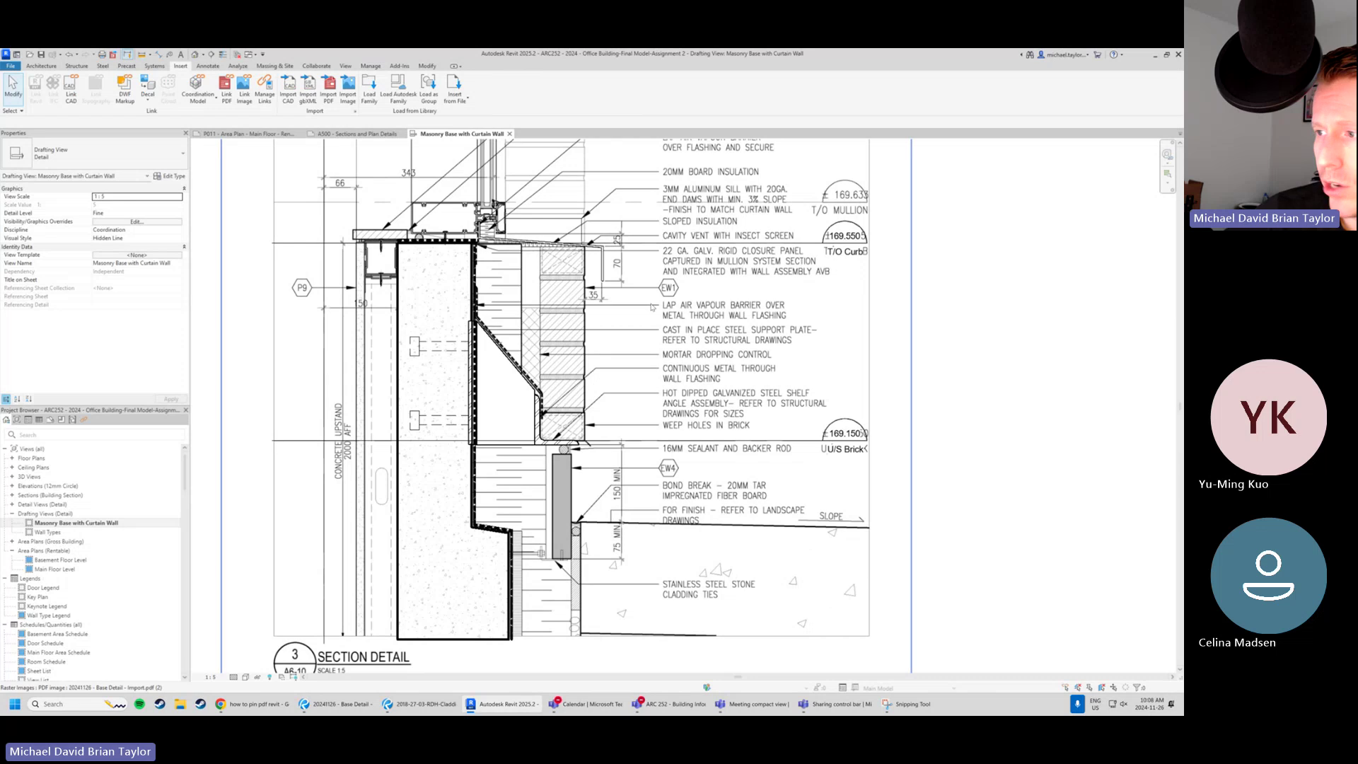
pyautogui.scroll(-2, 652, 307)
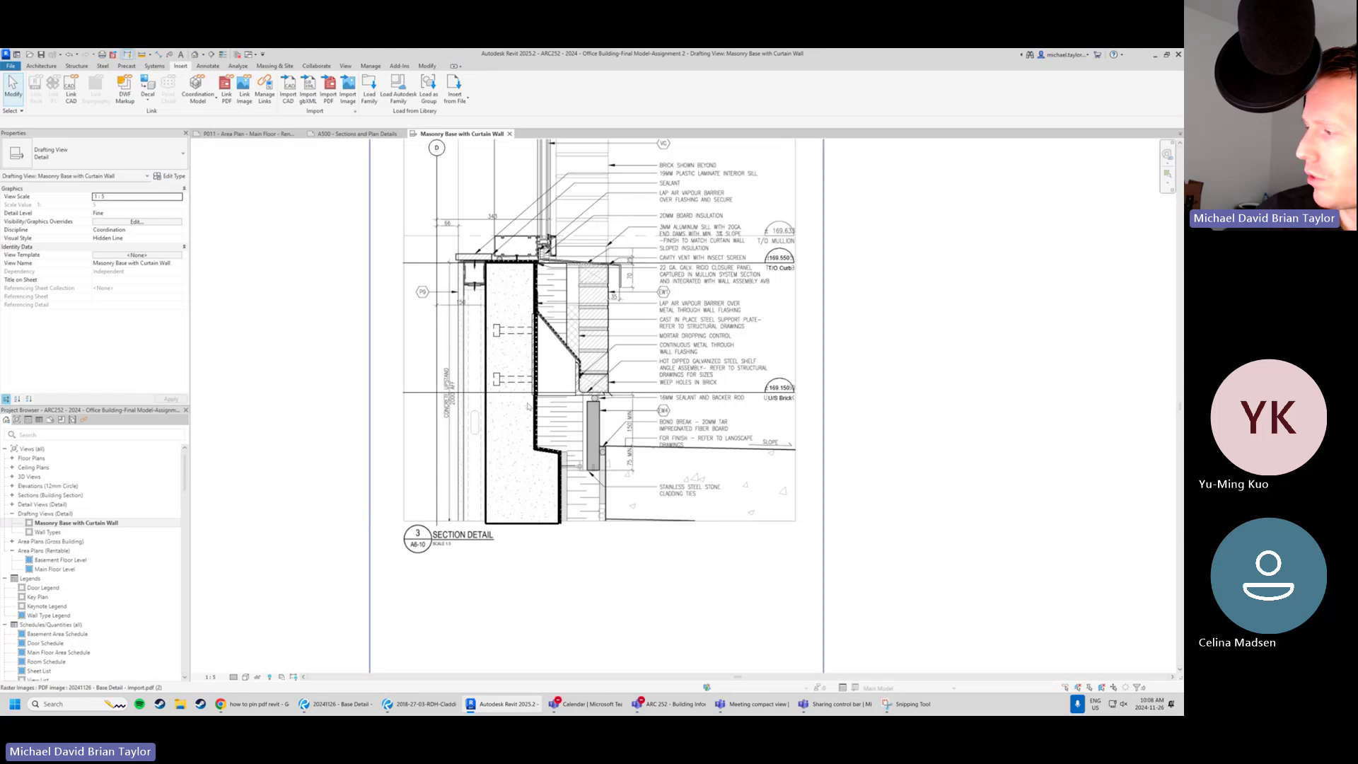
pyautogui.moveTo(568, 298); pyautogui.dragTo(523, 332, button='middle')
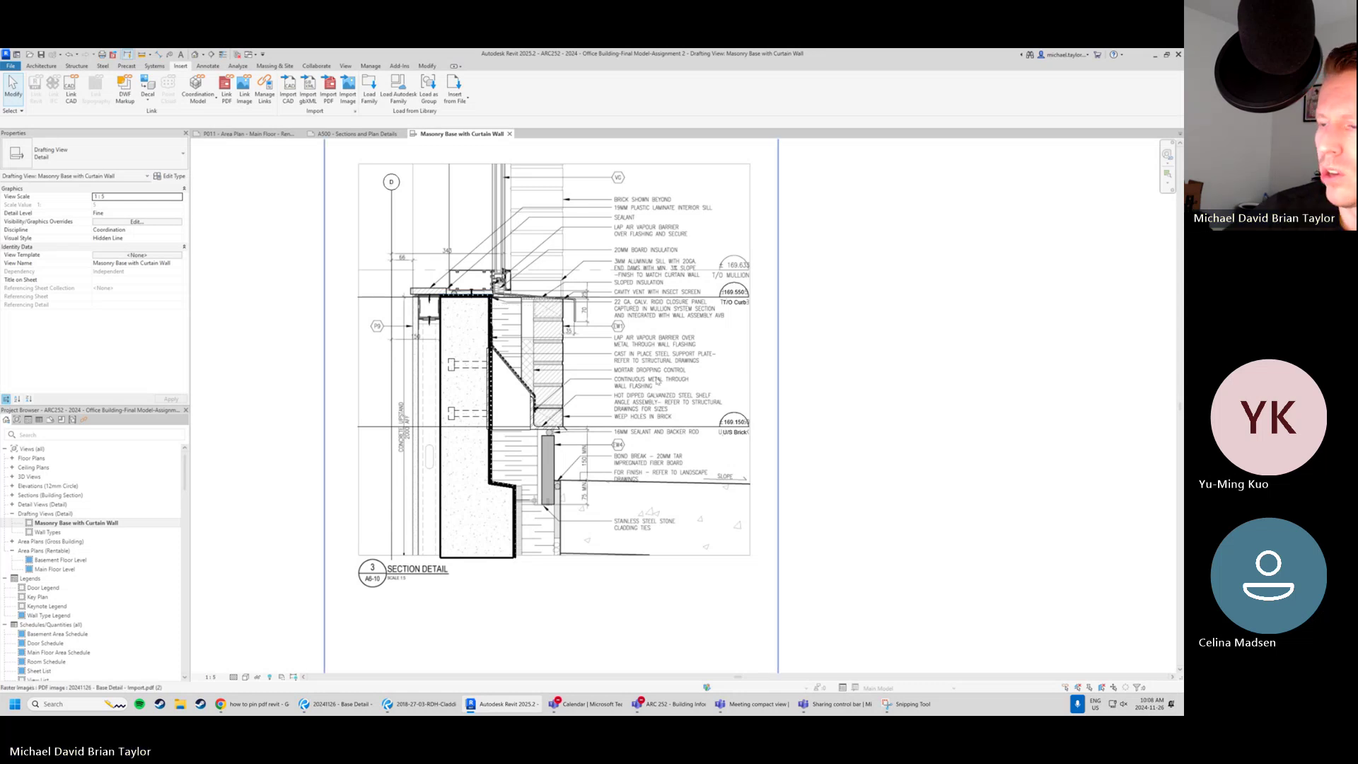
# Hide the imported PDF image in the drafting view to check the traced elements alone, and undo the hiding.
pyautogui.click(658, 358)
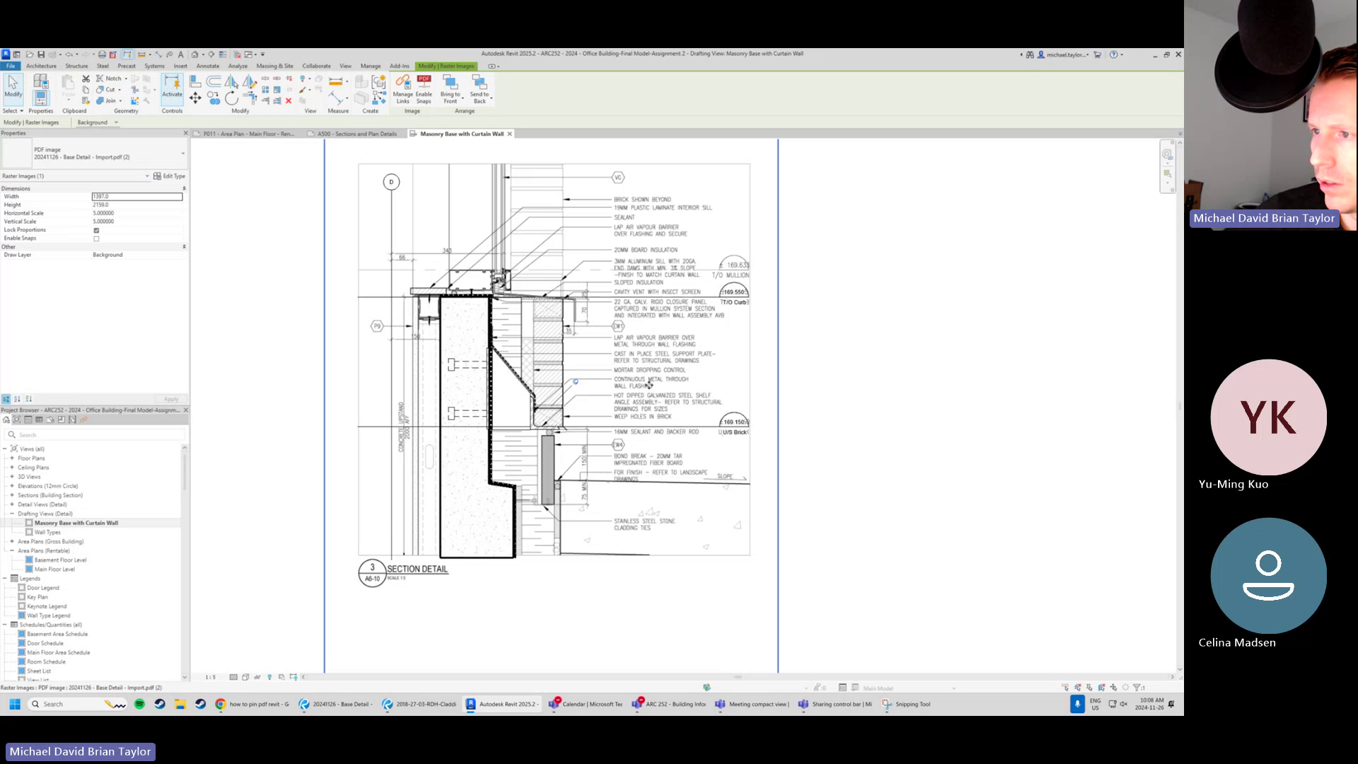
pyautogui.rightClick(602, 360)
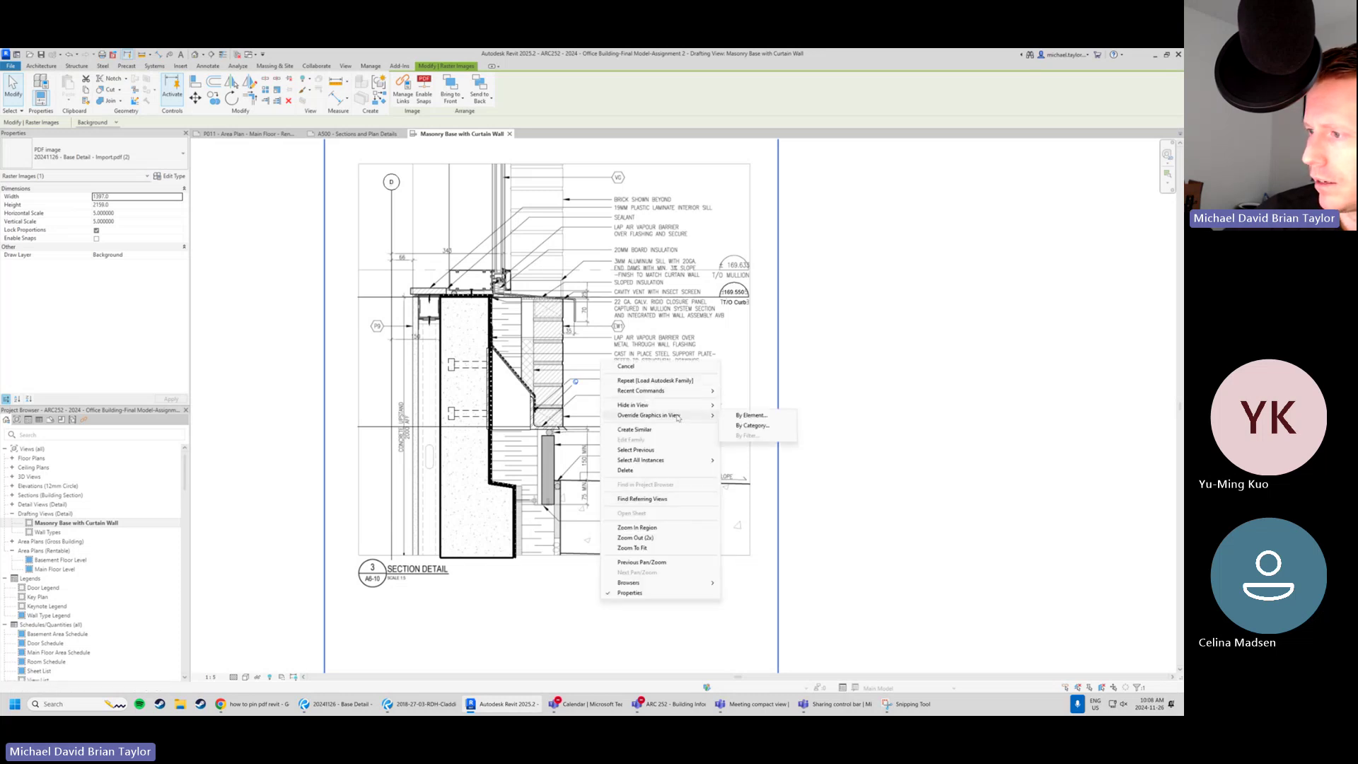
pyautogui.moveTo(679, 405)
pyautogui.click(739, 406)
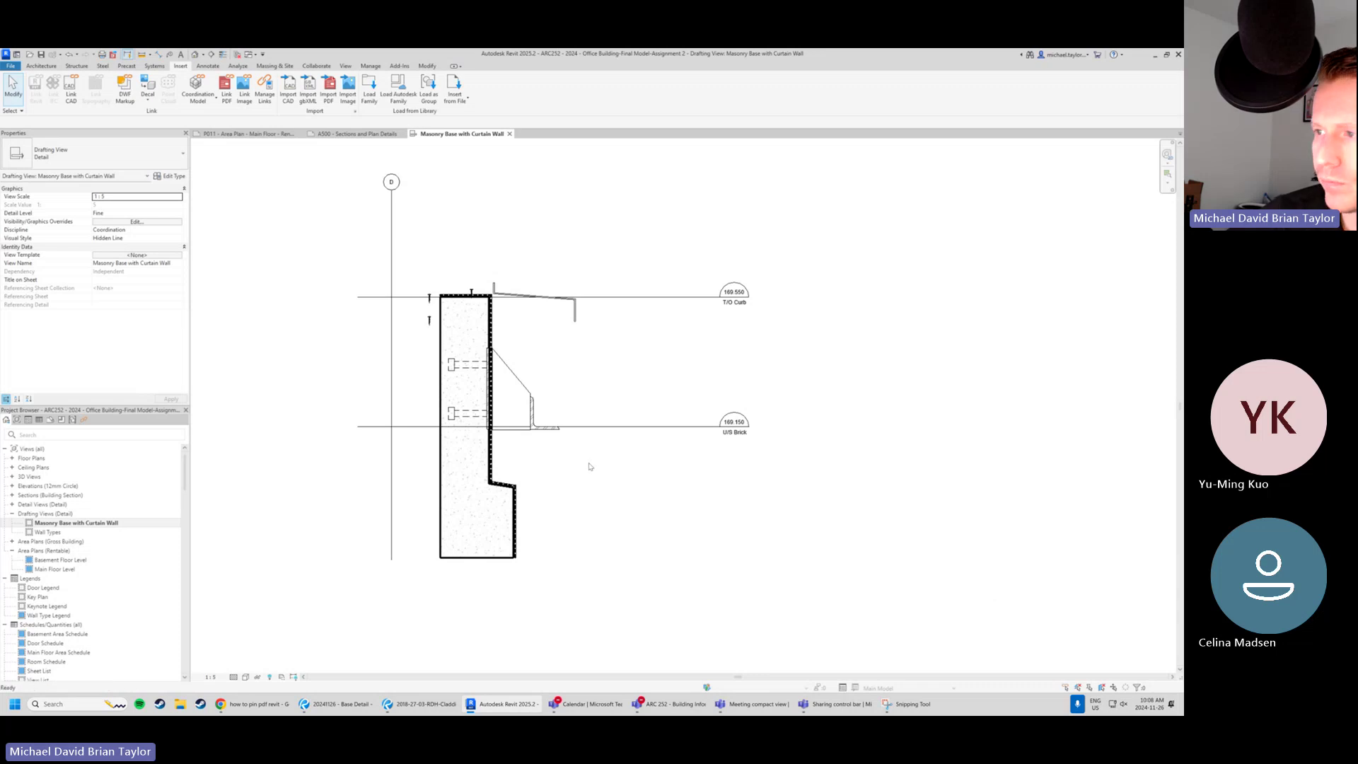
pyautogui.hotkey('ctrl', 'z')
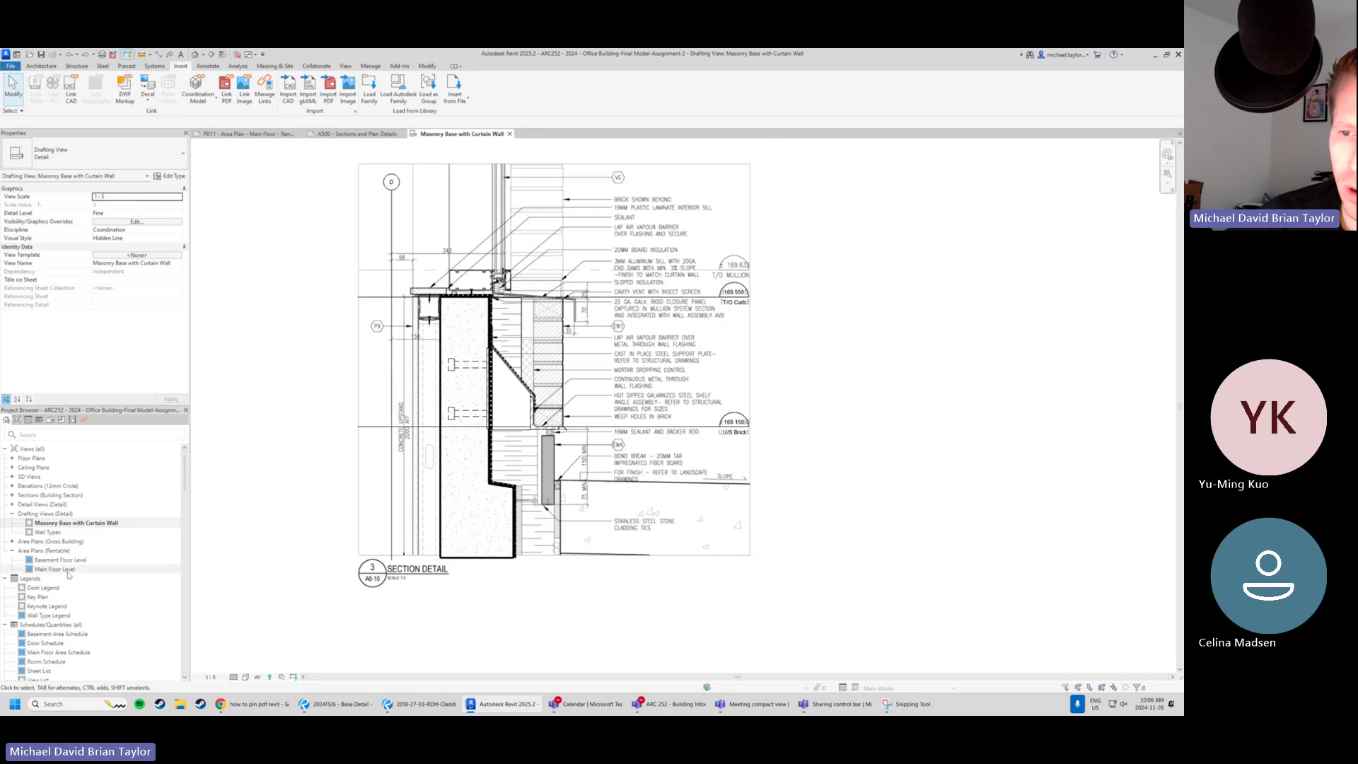
# Open sheet A500 - Sections and Plan Details.
pyautogui.scroll(-1, 145, 566)
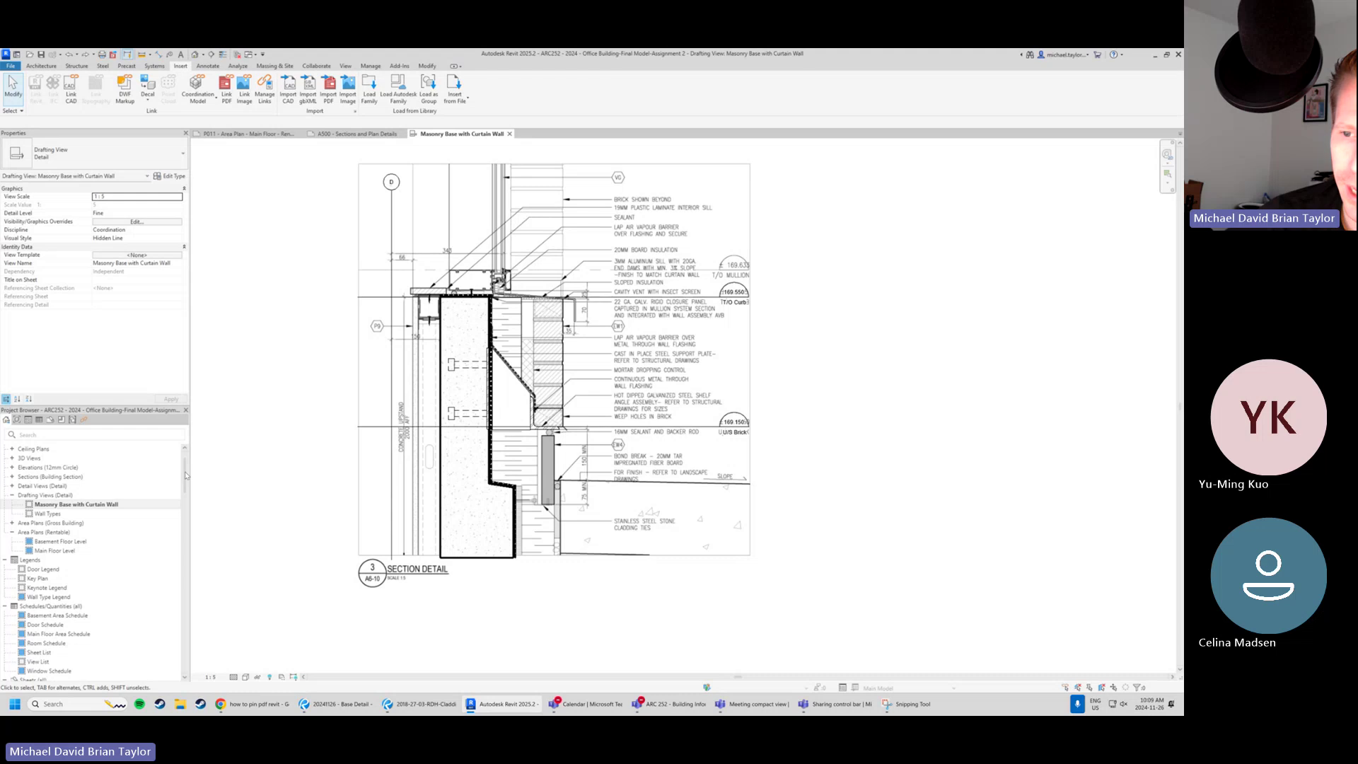
pyautogui.moveTo(185, 476); pyautogui.dragTo(182, 518)
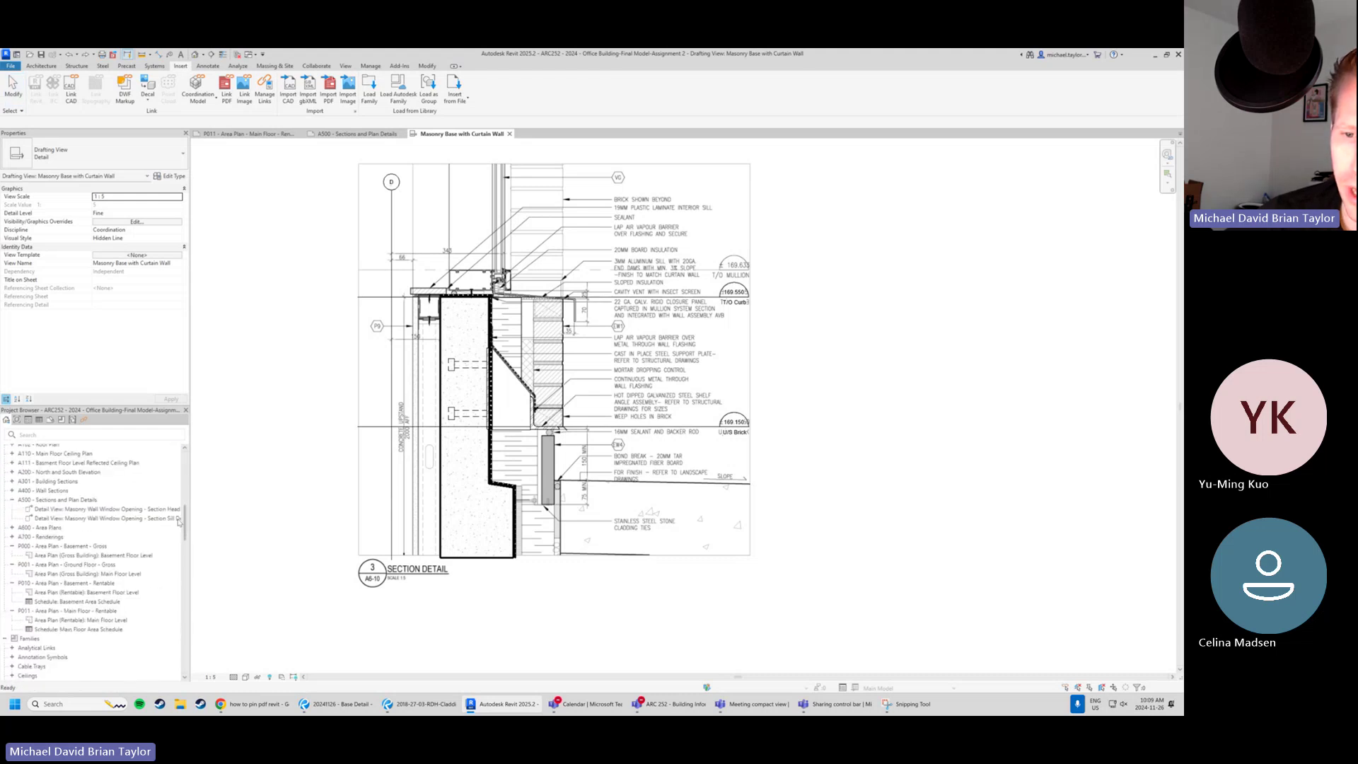
pyautogui.doubleClick(56, 500)
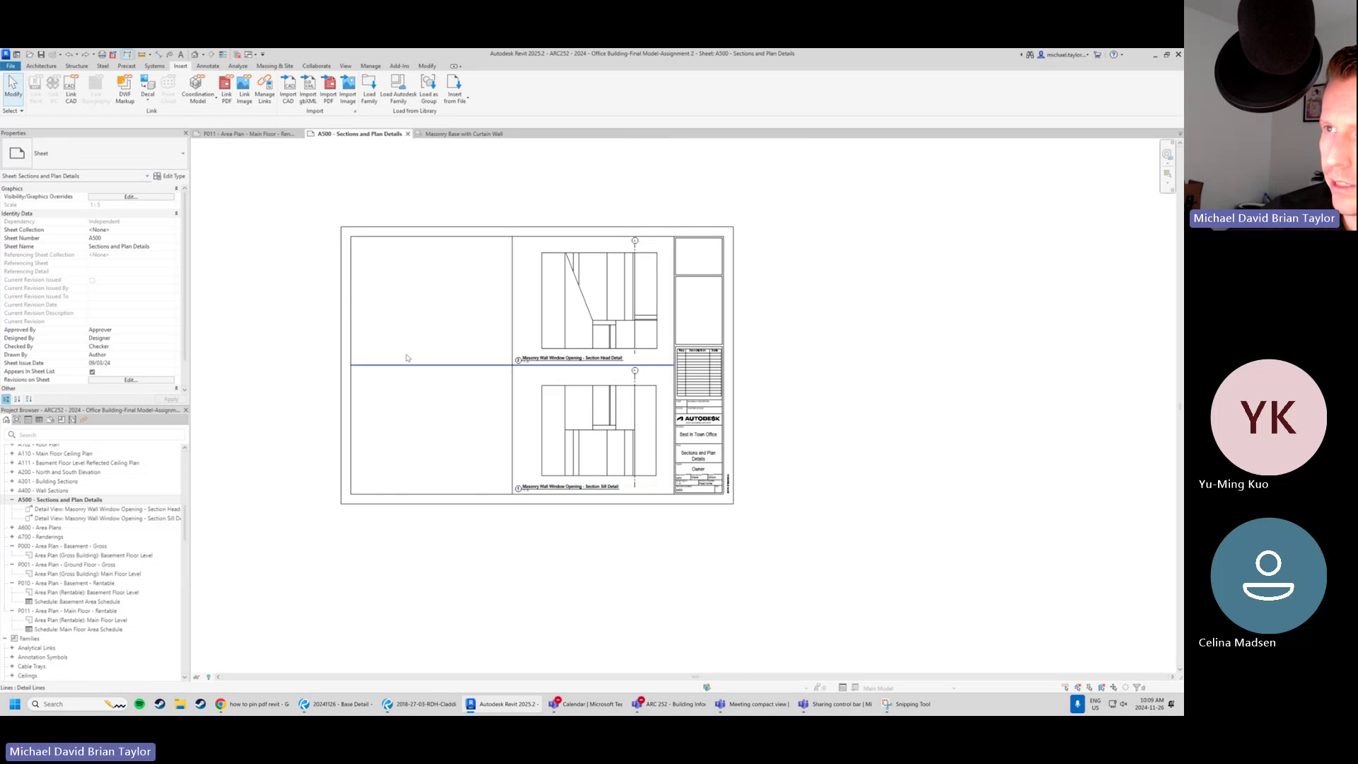
# Place the Masonry Base with Curtain Wall drafting view in the empty left half of the sheet.
pyautogui.scroll(8, 48, 527)
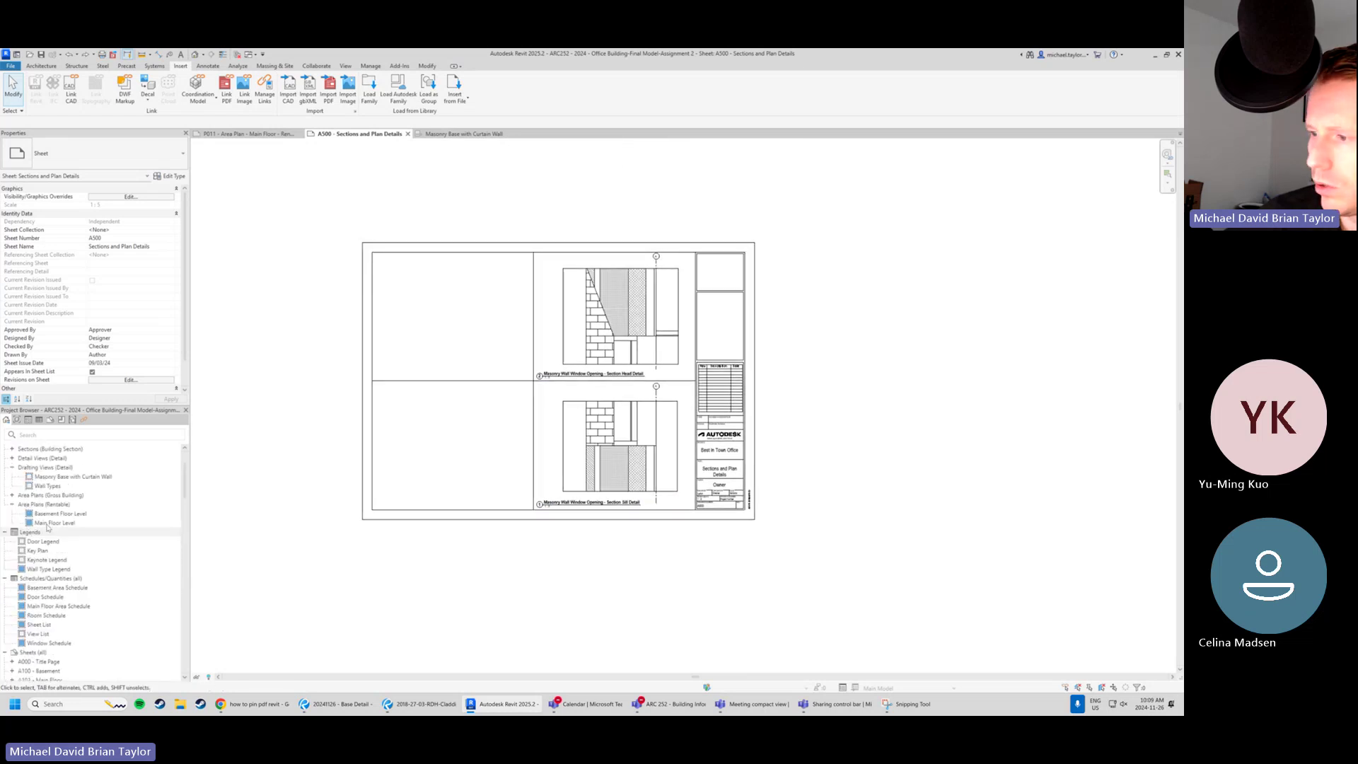
pyautogui.scroll(3, 47, 527)
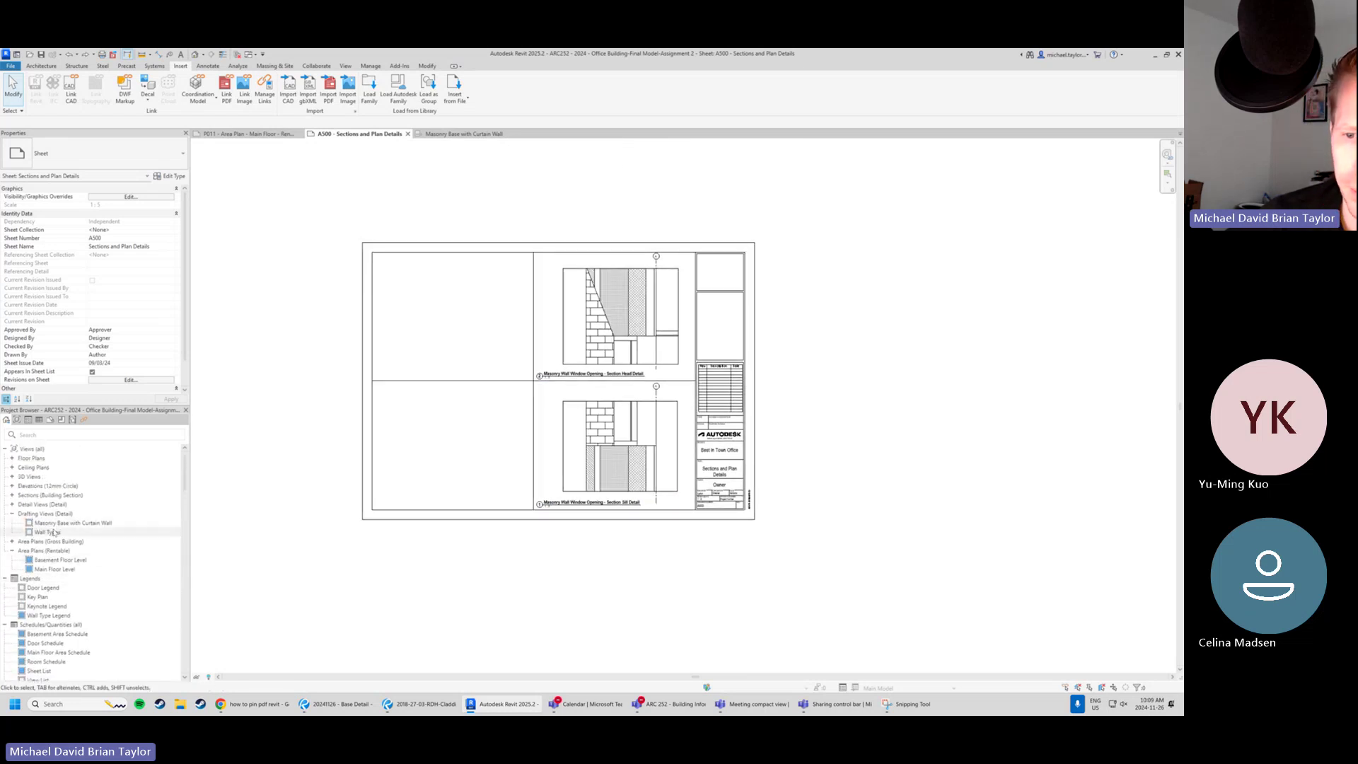
pyautogui.click(71, 524)
pyautogui.moveTo(109, 522); pyautogui.dragTo(479, 291)
pyautogui.click(444, 389)
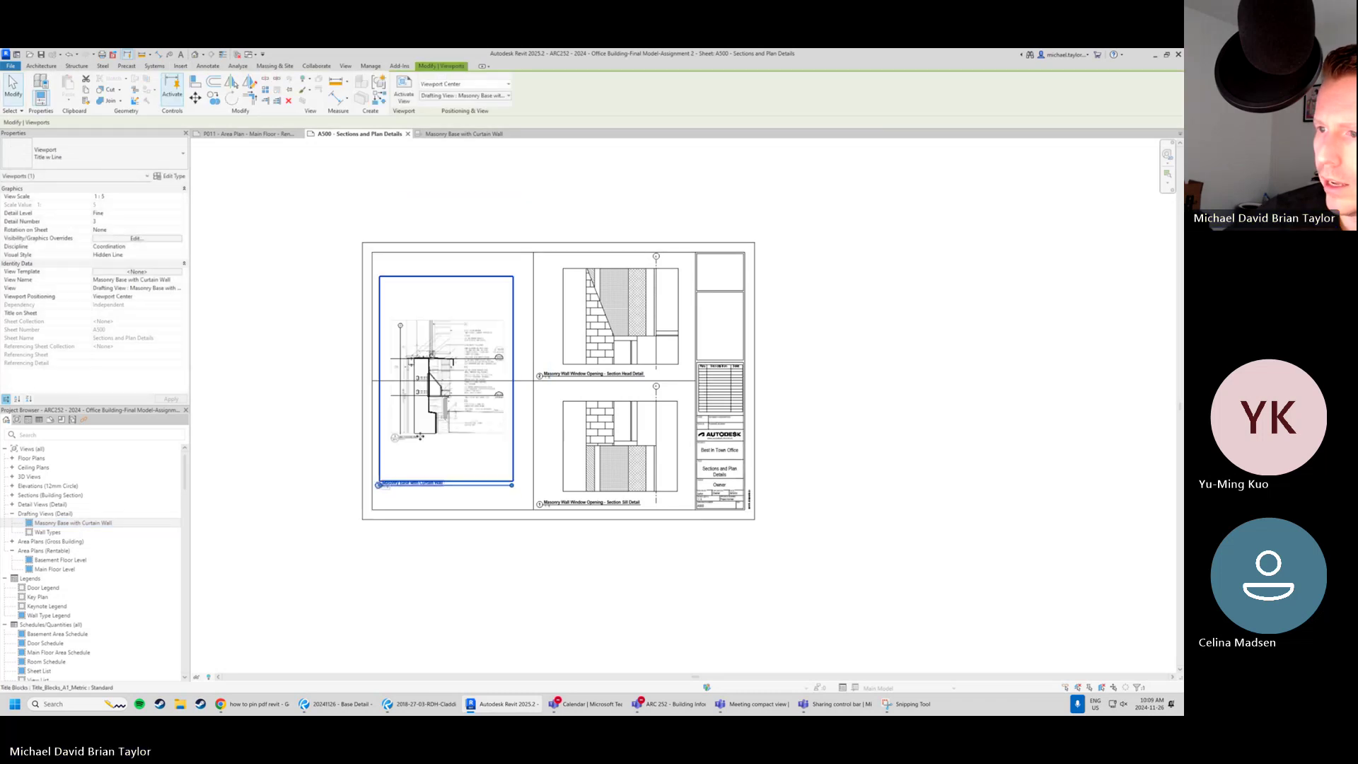
# Move the Masonry Base with Curtain Wall viewport down so its detail fits the sheet's lower-left cell, and check it up close.
pyautogui.scroll(2, 471, 410)
pyautogui.click(438, 435)
pyautogui.moveTo(460, 411); pyautogui.dragTo(467, 453)
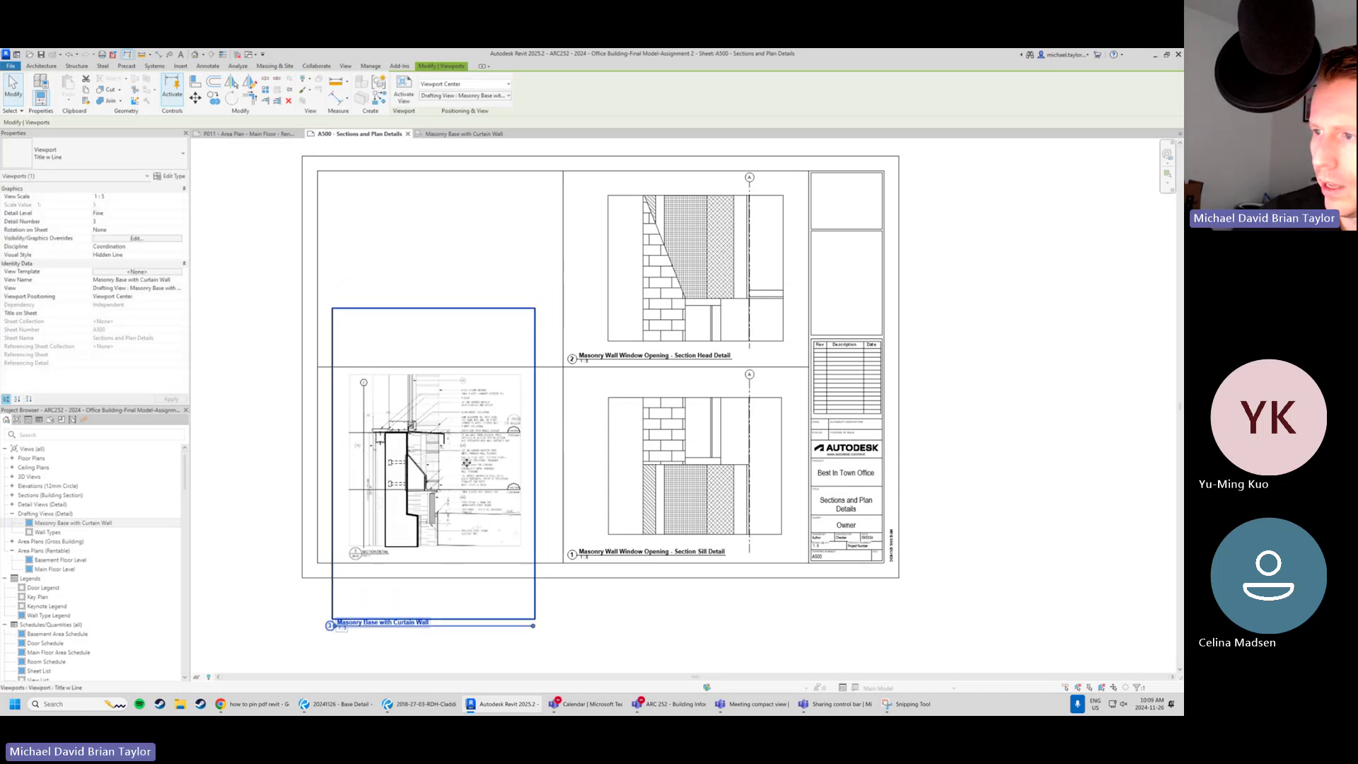
pyautogui.click(604, 609)
pyautogui.scroll(10, 438, 500)
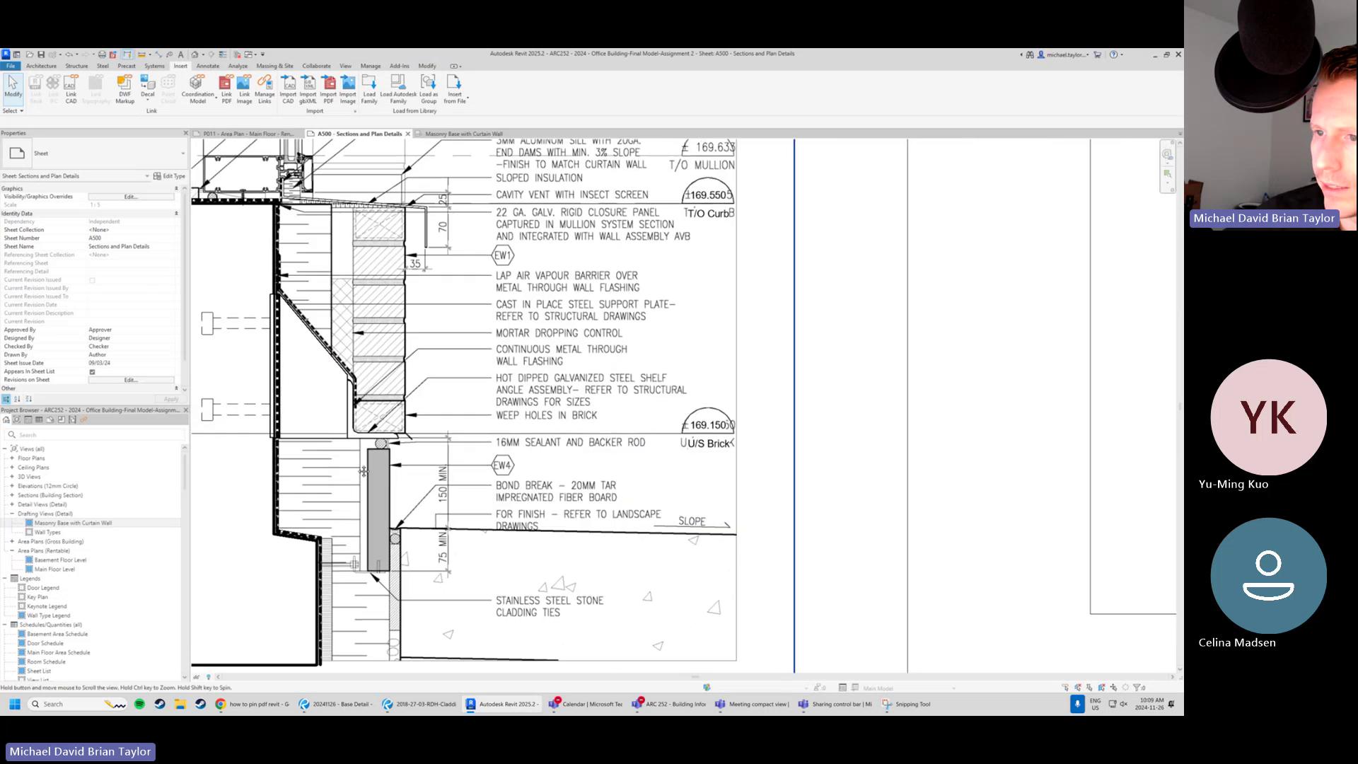
pyautogui.scroll(-6, 515, 431)
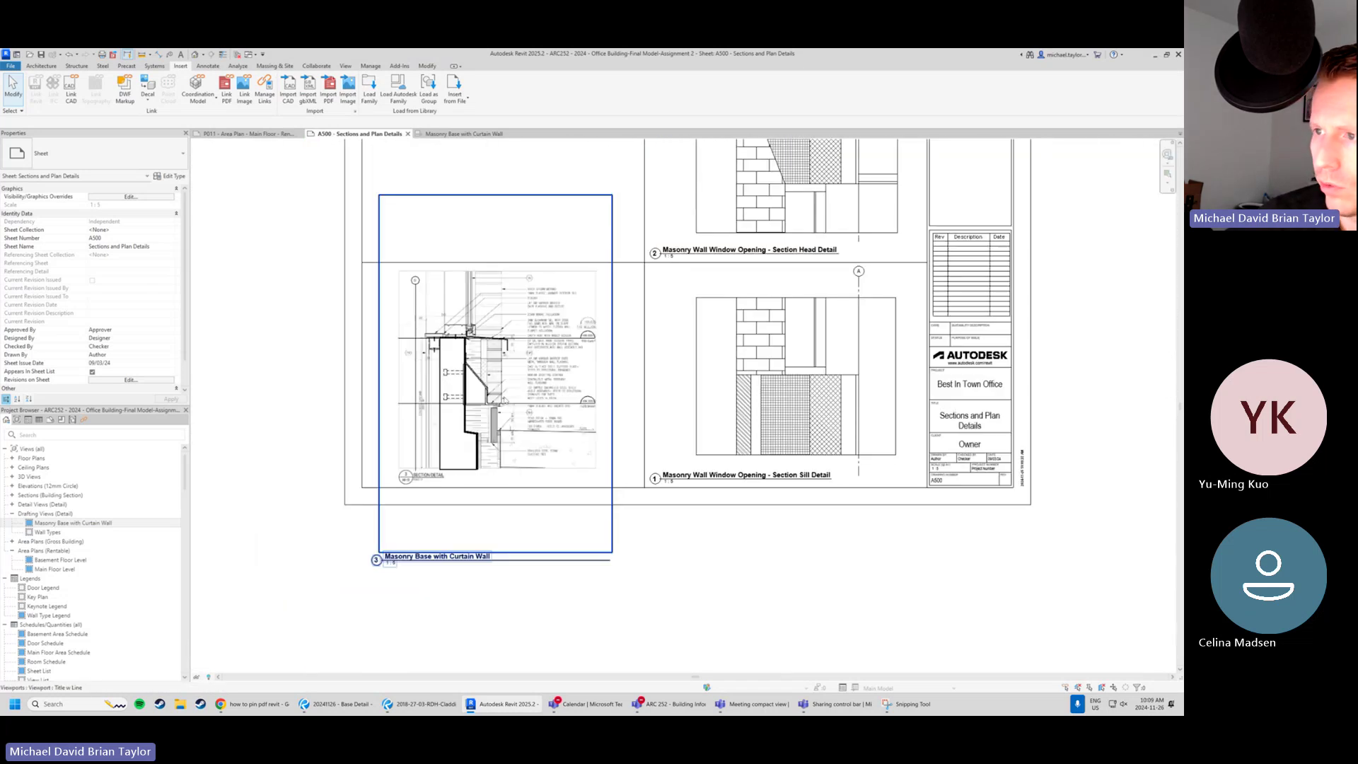
pyautogui.click(509, 401)
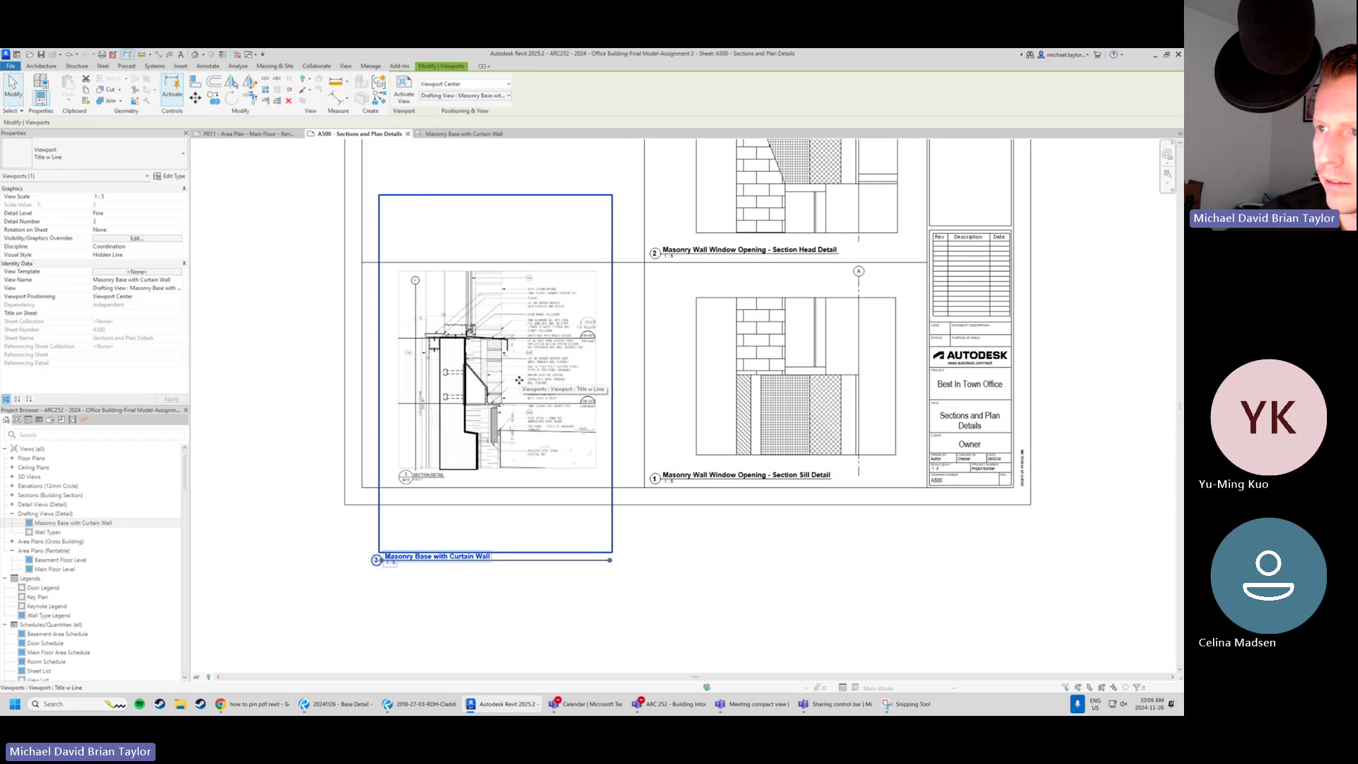
pyautogui.doubleClick(518, 377)
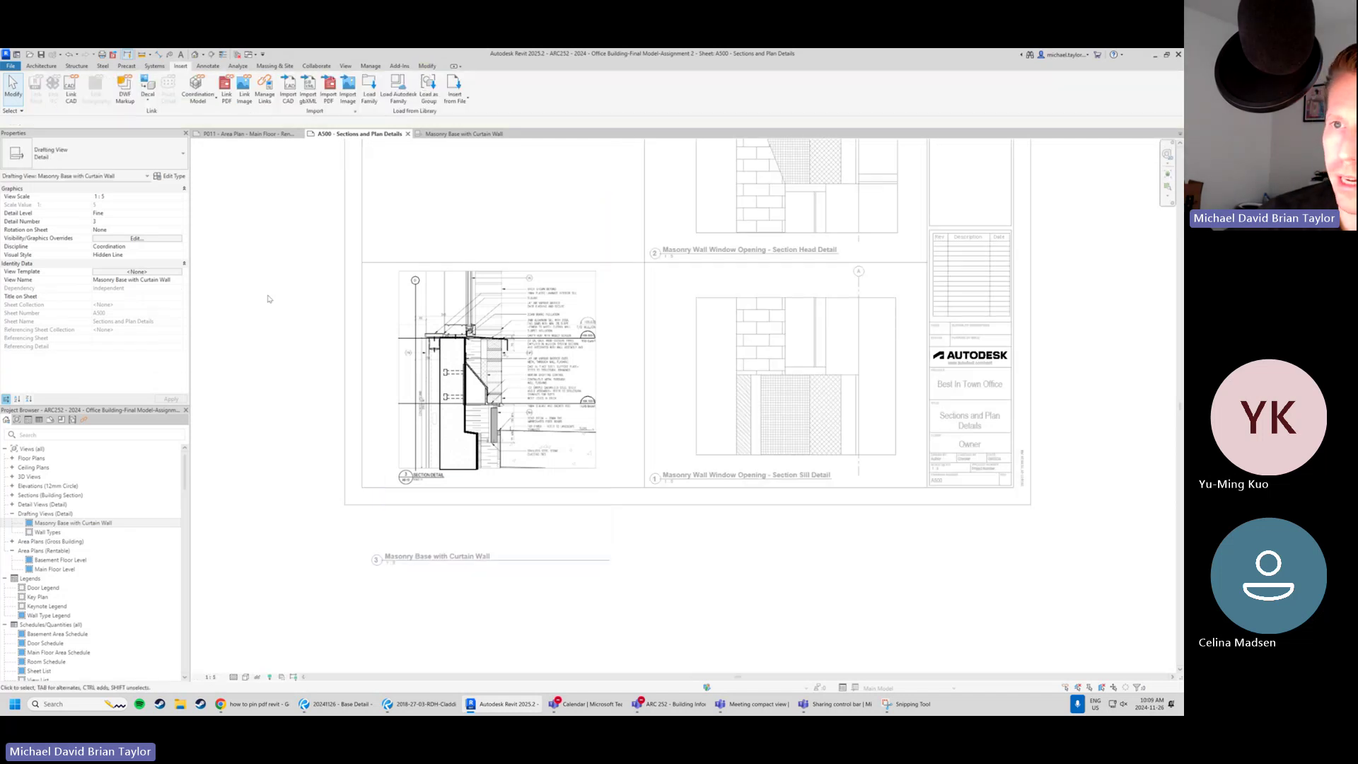
pyautogui.click(370, 267)
pyautogui.click(327, 296)
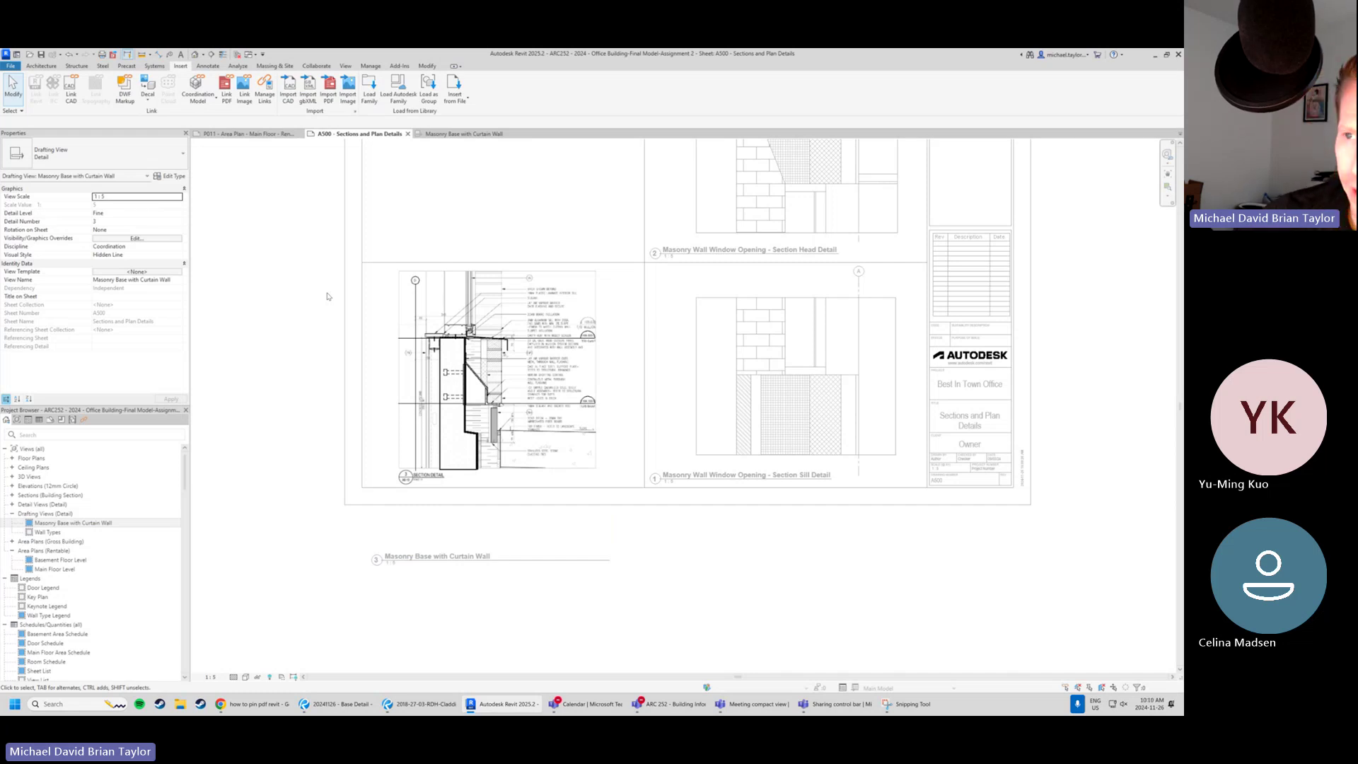
pyautogui.doubleClick(296, 329)
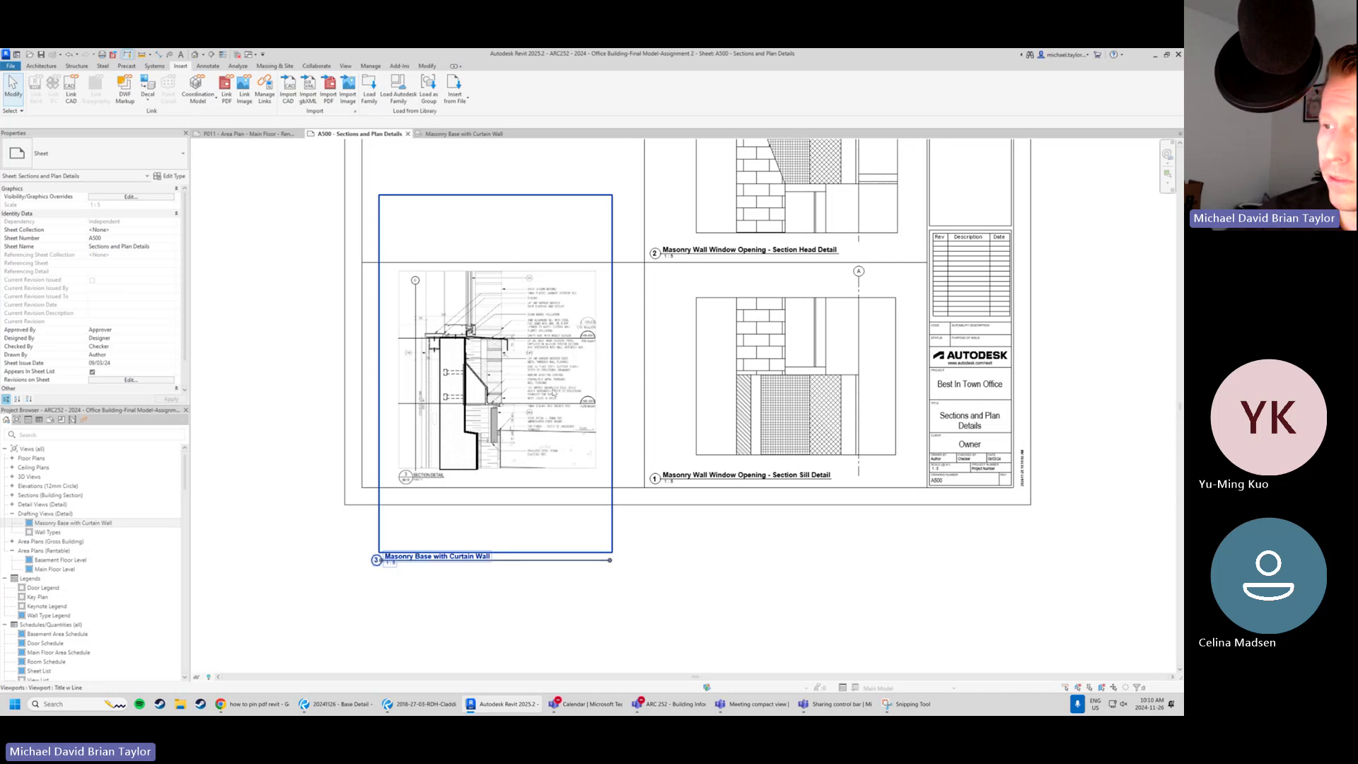
# Activate the Masonry Base with Curtain Wall viewport and hide the imported PDF image in that view.
pyautogui.doubleClick(509, 354)
pyautogui.click(549, 306)
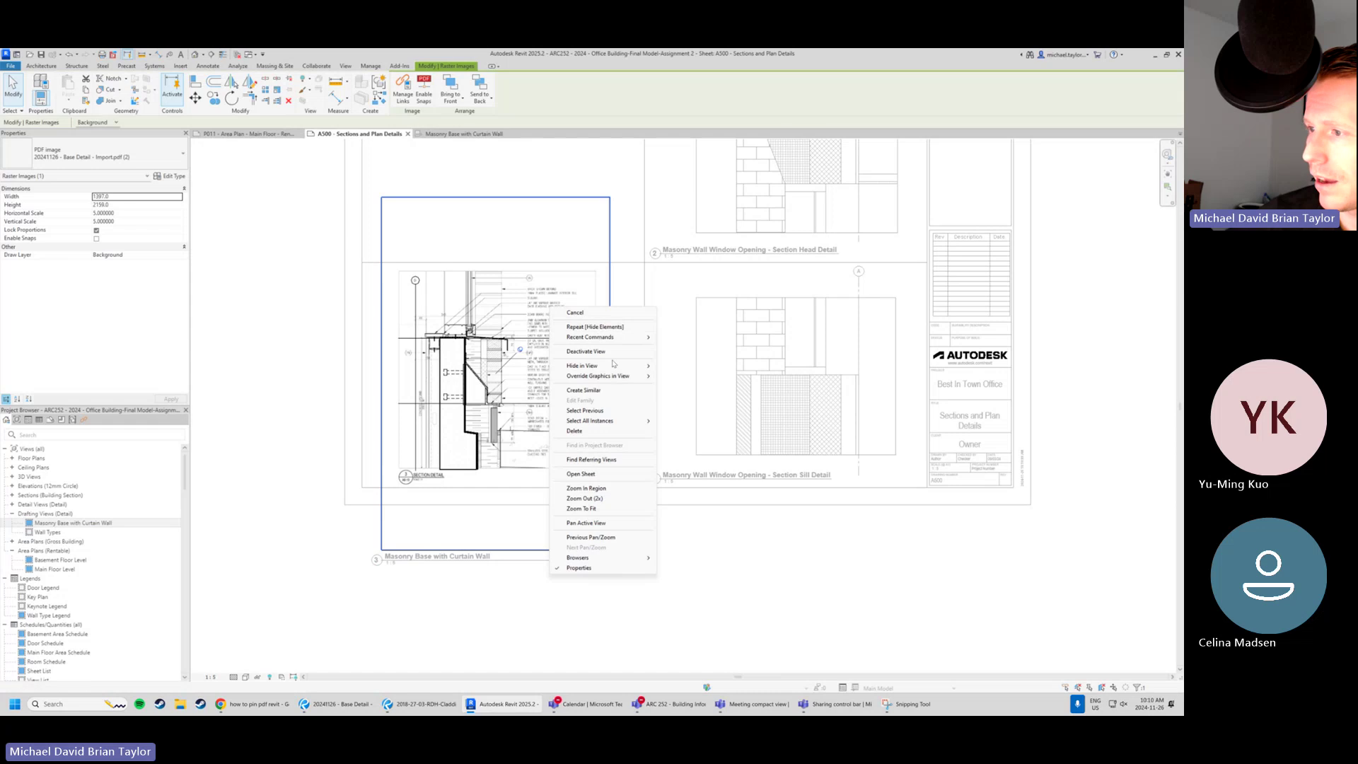
pyautogui.moveTo(591, 366)
pyautogui.click(683, 365)
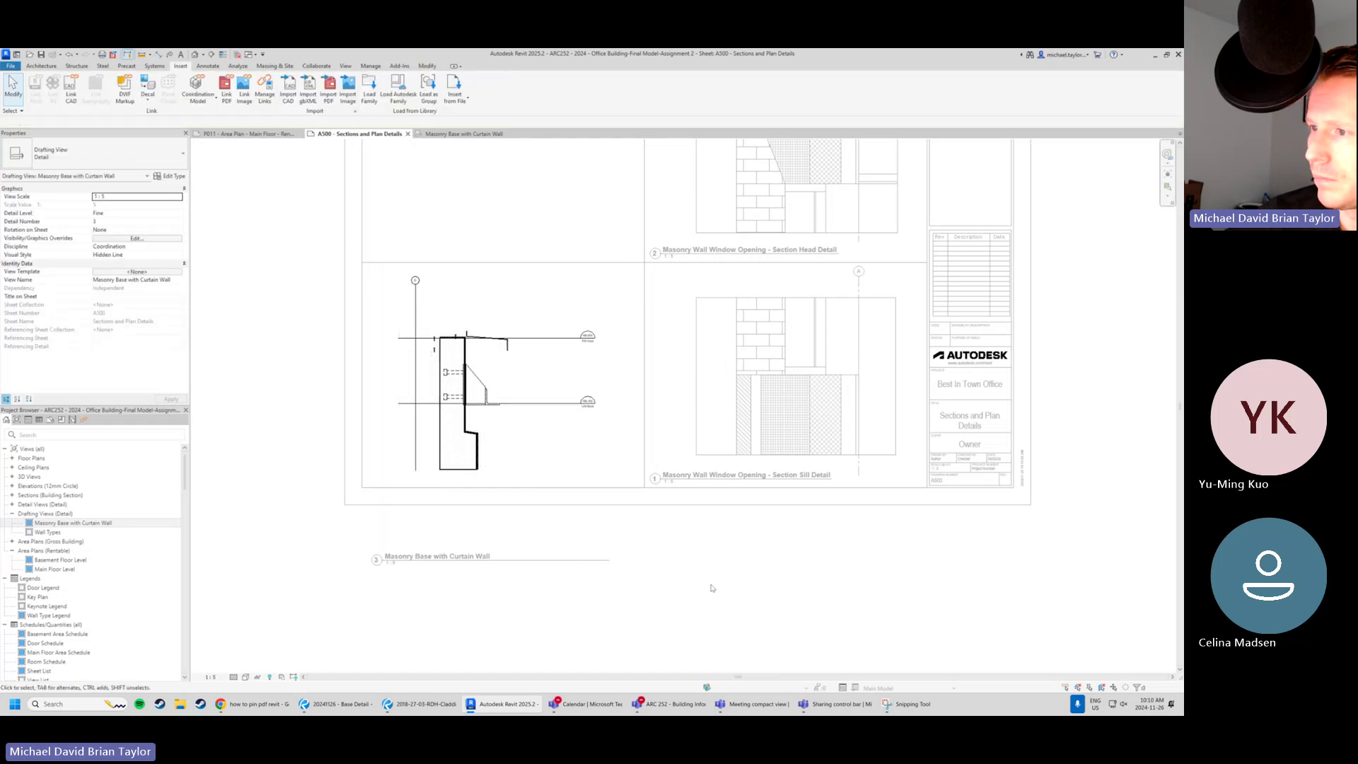
# Move the Masonry Base with Curtain Wall title up to the base of its sheet cell, and nudge the viewport slightly upward.
pyautogui.click(562, 559)
pyautogui.moveTo(562, 559); pyautogui.dragTo(535, 480)
pyautogui.press('Escape')
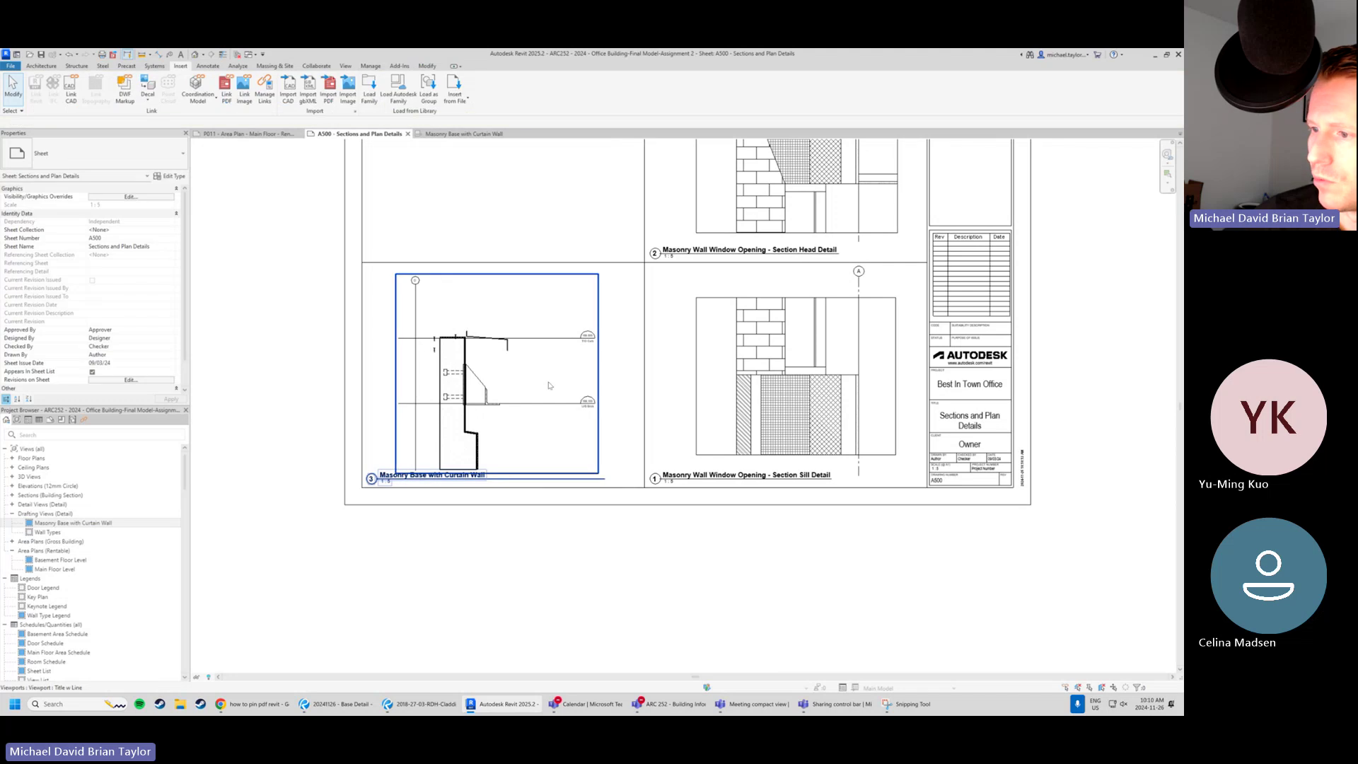
pyautogui.moveTo(556, 405); pyautogui.dragTo(552, 388)
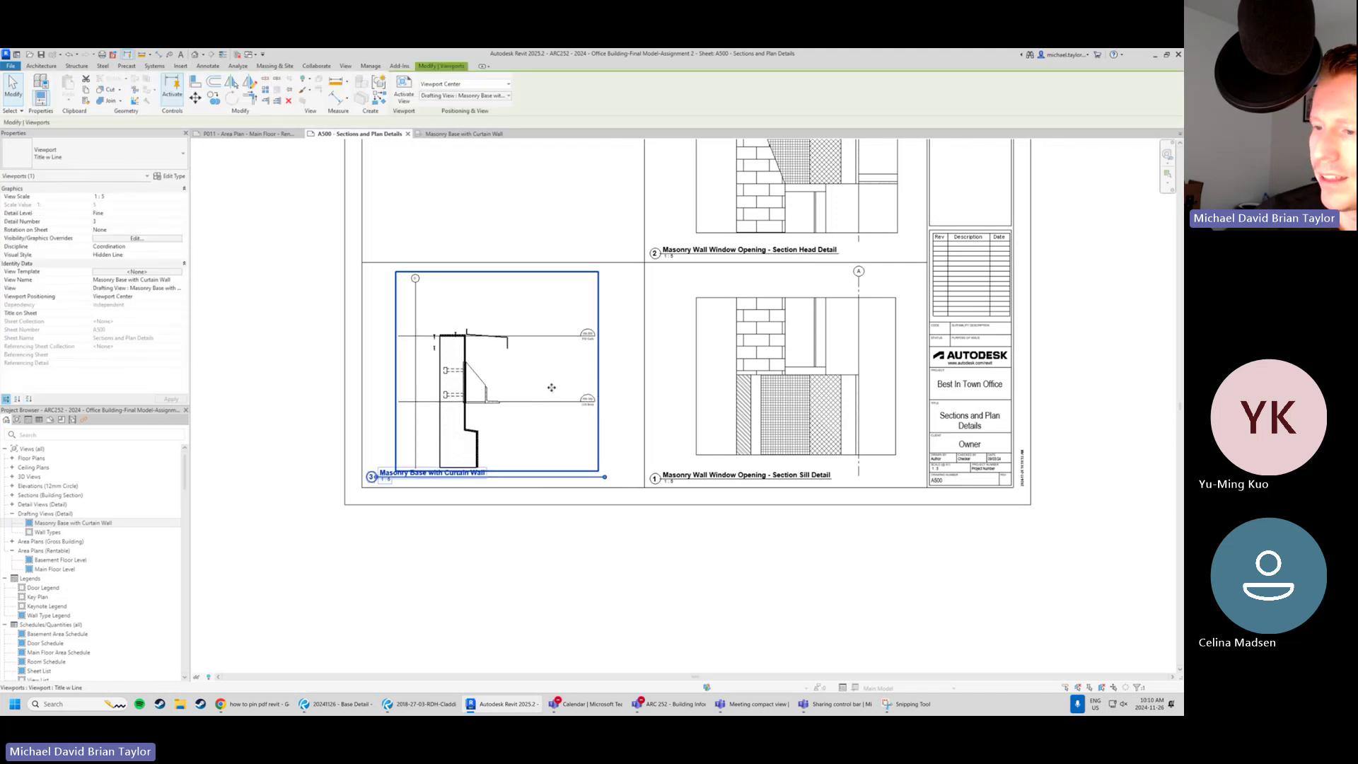
pyautogui.click(525, 561)
pyautogui.click(521, 478)
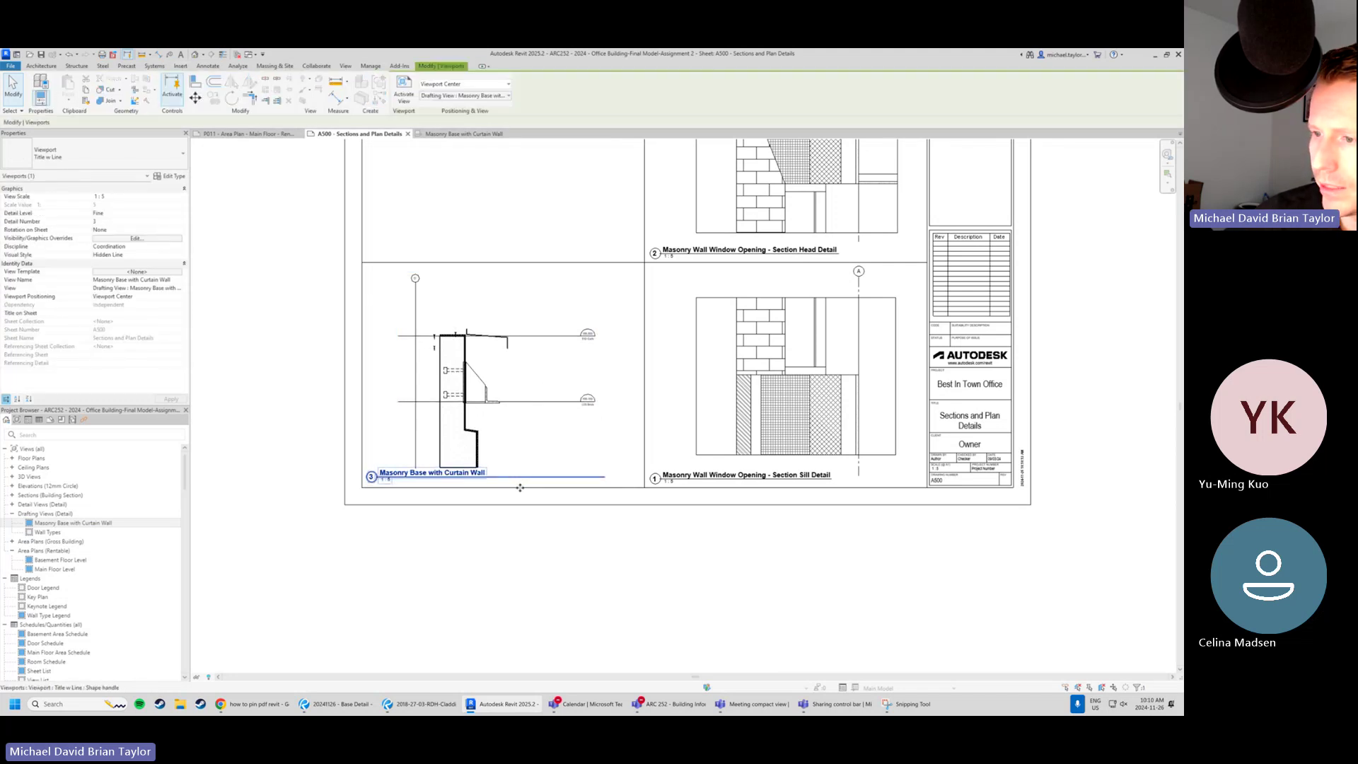
pyautogui.moveTo(520, 487)
pyautogui.mouseDown()
pyautogui.moveTo(521, 518)
pyautogui.moveTo(516, 479)
pyautogui.moveTo(522, 489)
pyautogui.mouseUp()
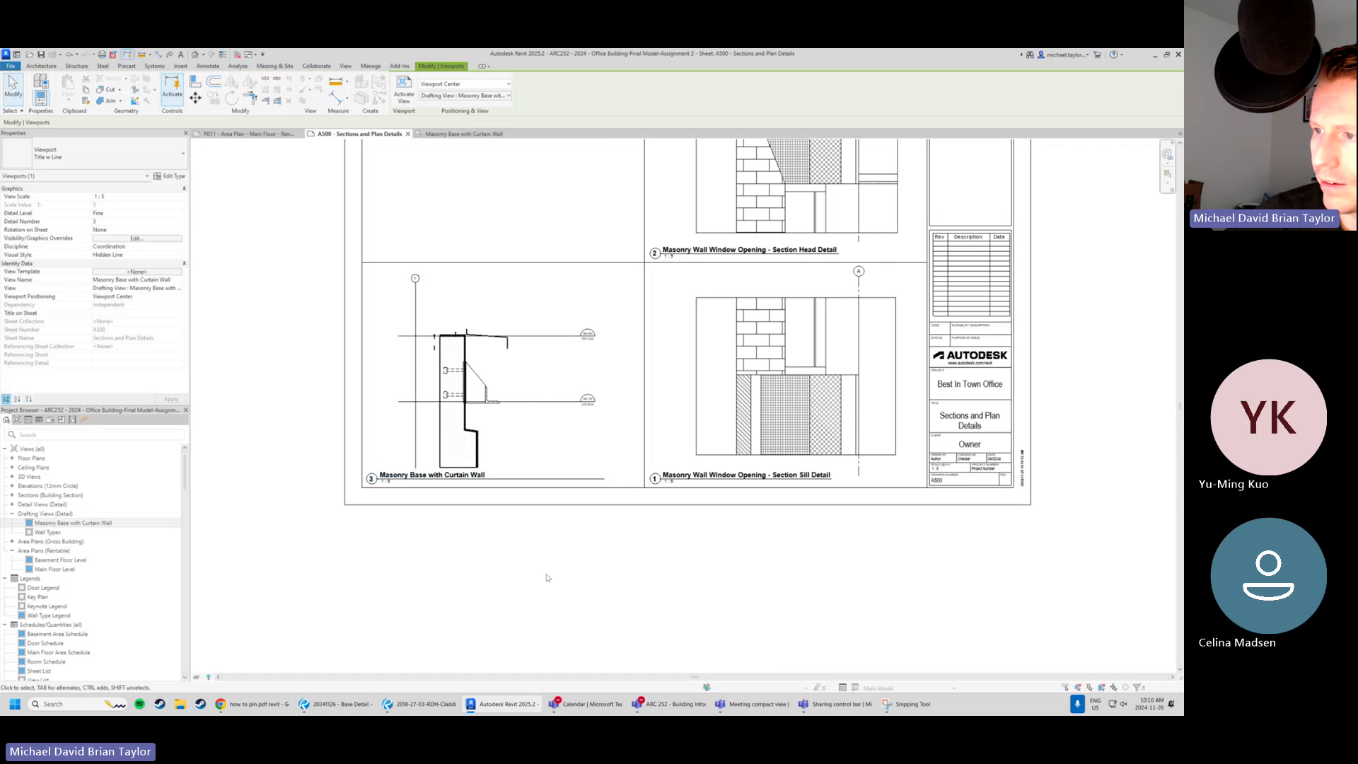
# Activate the Section Sill Detail viewport to inspect its crop region, and deactivate it again.
pyautogui.click(544, 384)
pyautogui.scroll(2, 547, 259)
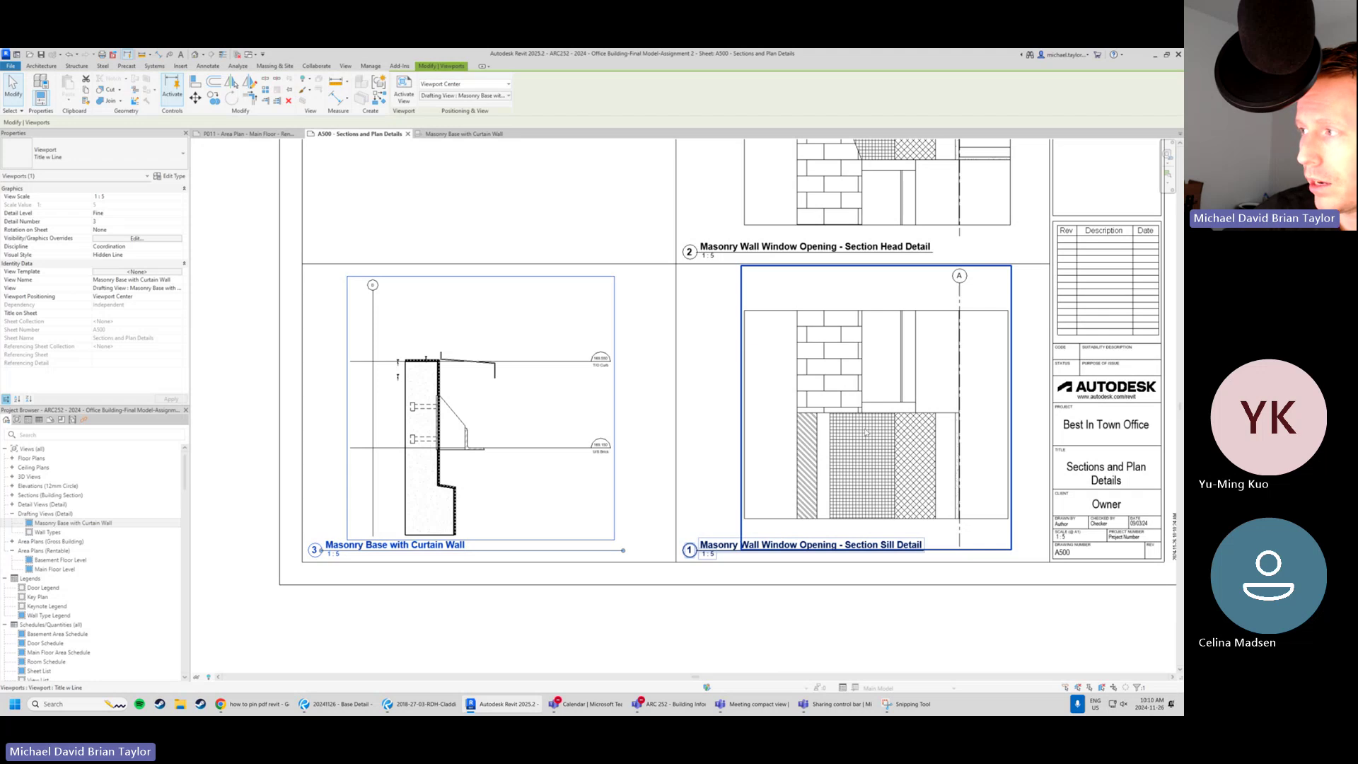
pyautogui.moveTo(865, 432); pyautogui.dragTo(433, 443, button='middle')
pyautogui.rightClick(397, 370)
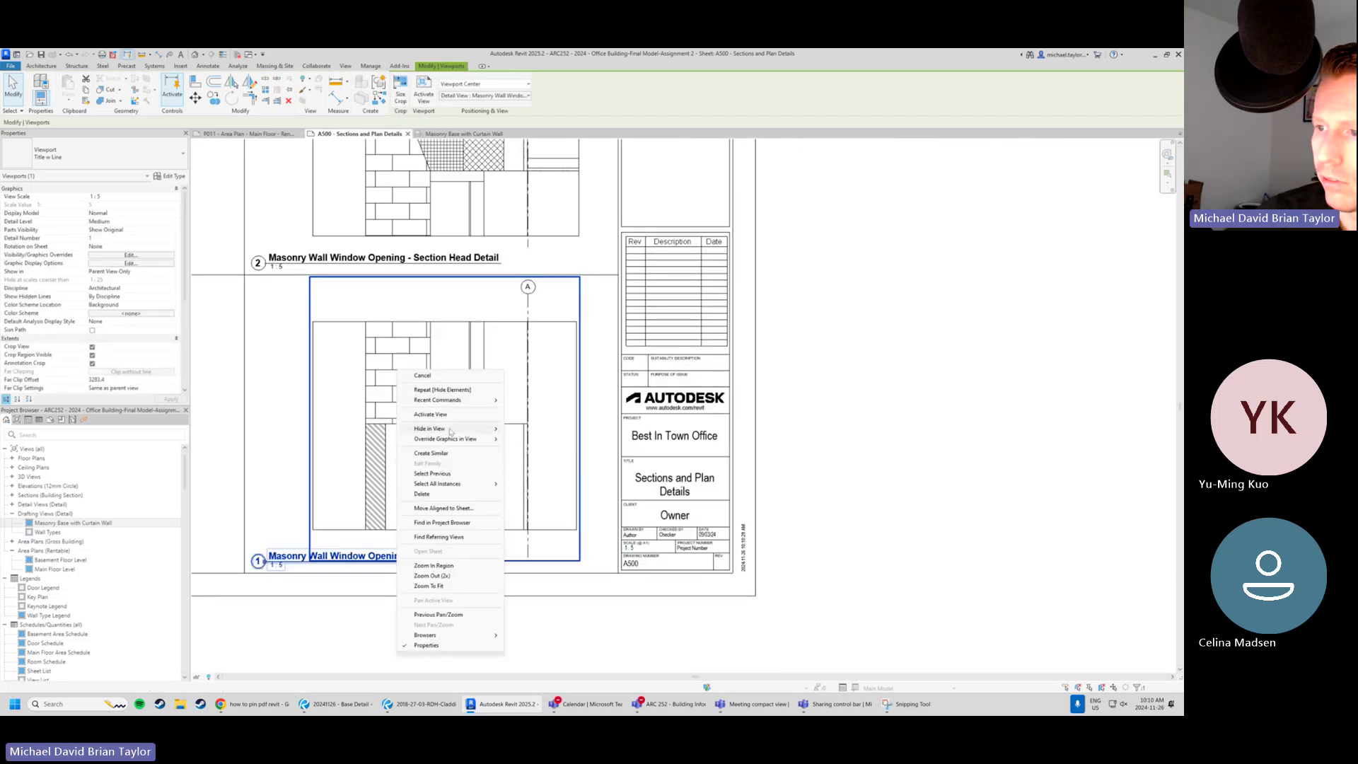
pyautogui.click(431, 415)
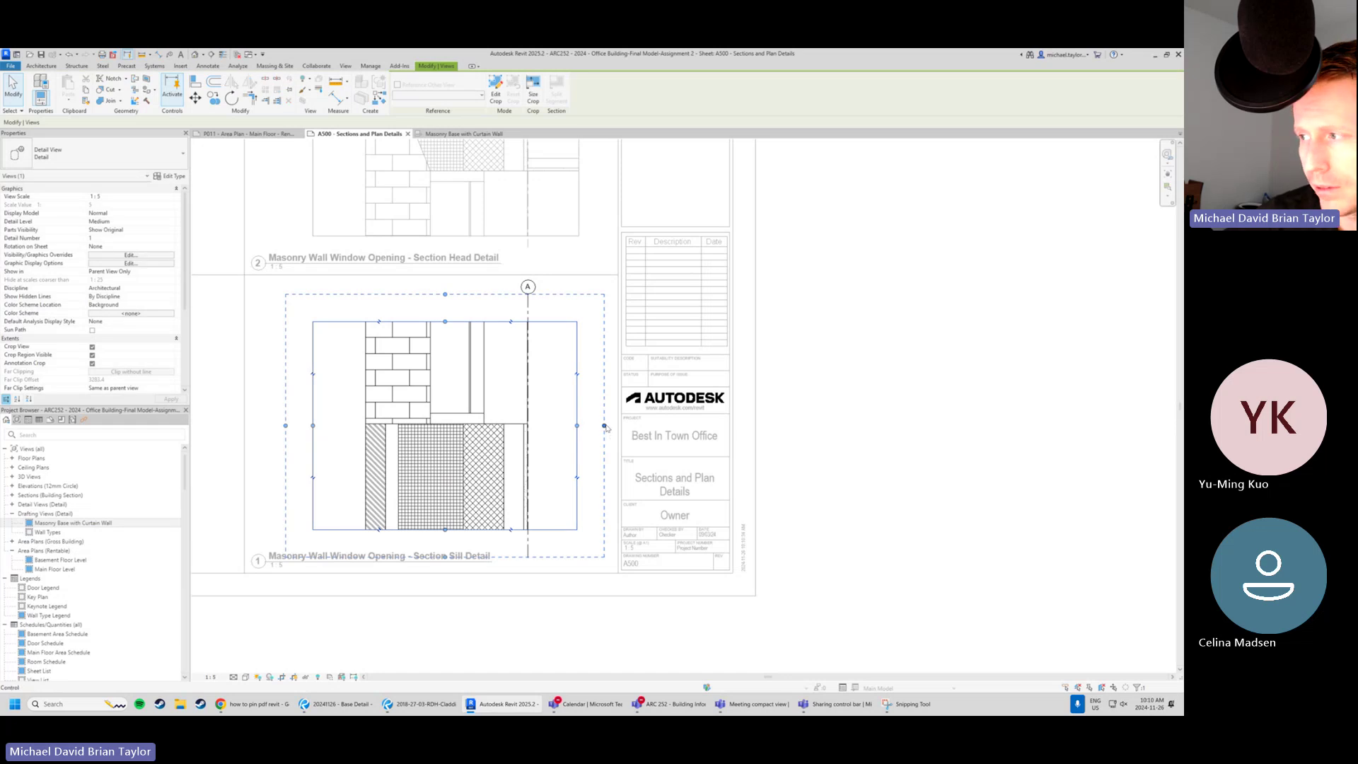
pyautogui.click(851, 460)
pyautogui.scroll(-2, 852, 460)
pyautogui.moveTo(345, 565); pyautogui.dragTo(485, 525, button='middle')
pyautogui.click(486, 525)
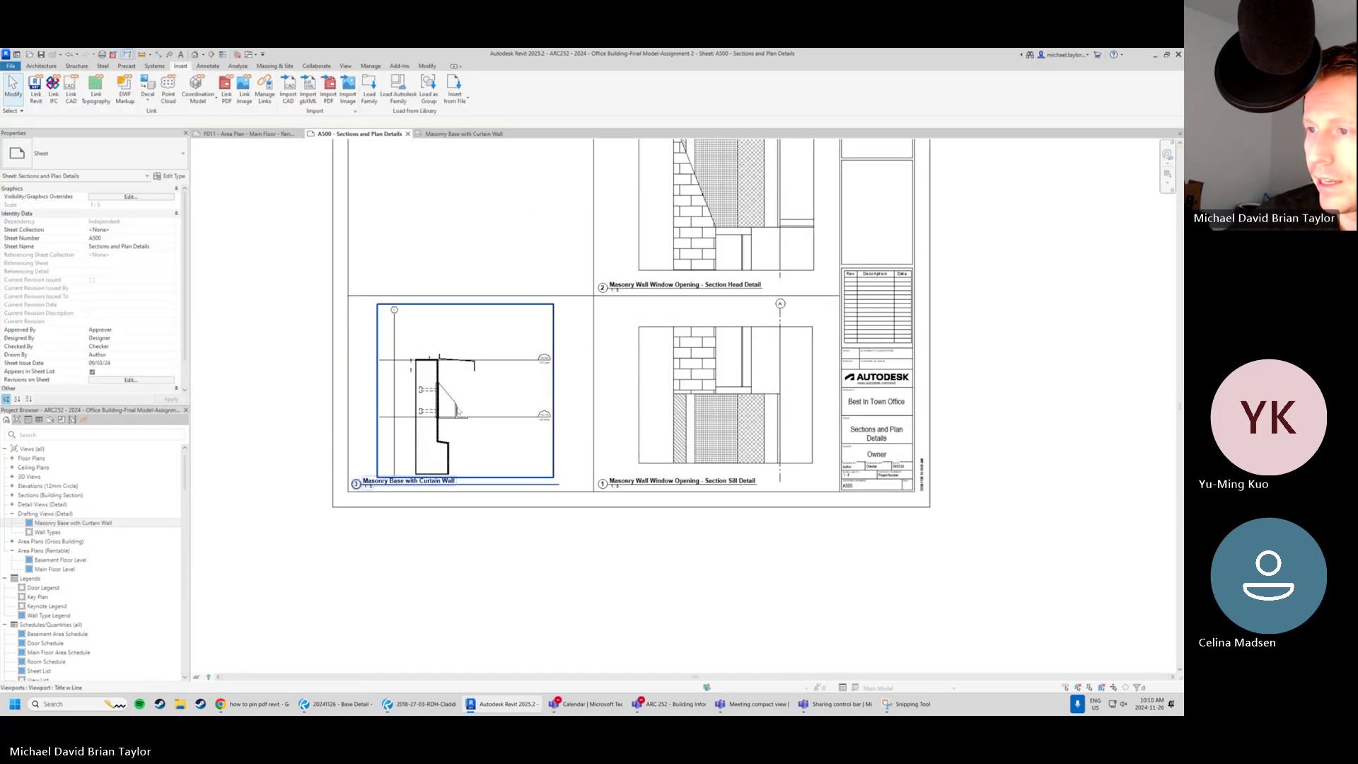
# Compare the view properties of the Masonry Base with Curtain Wall and Section Sill Detail viewports, including their crop settings.
pyautogui.scroll(3, 459, 407)
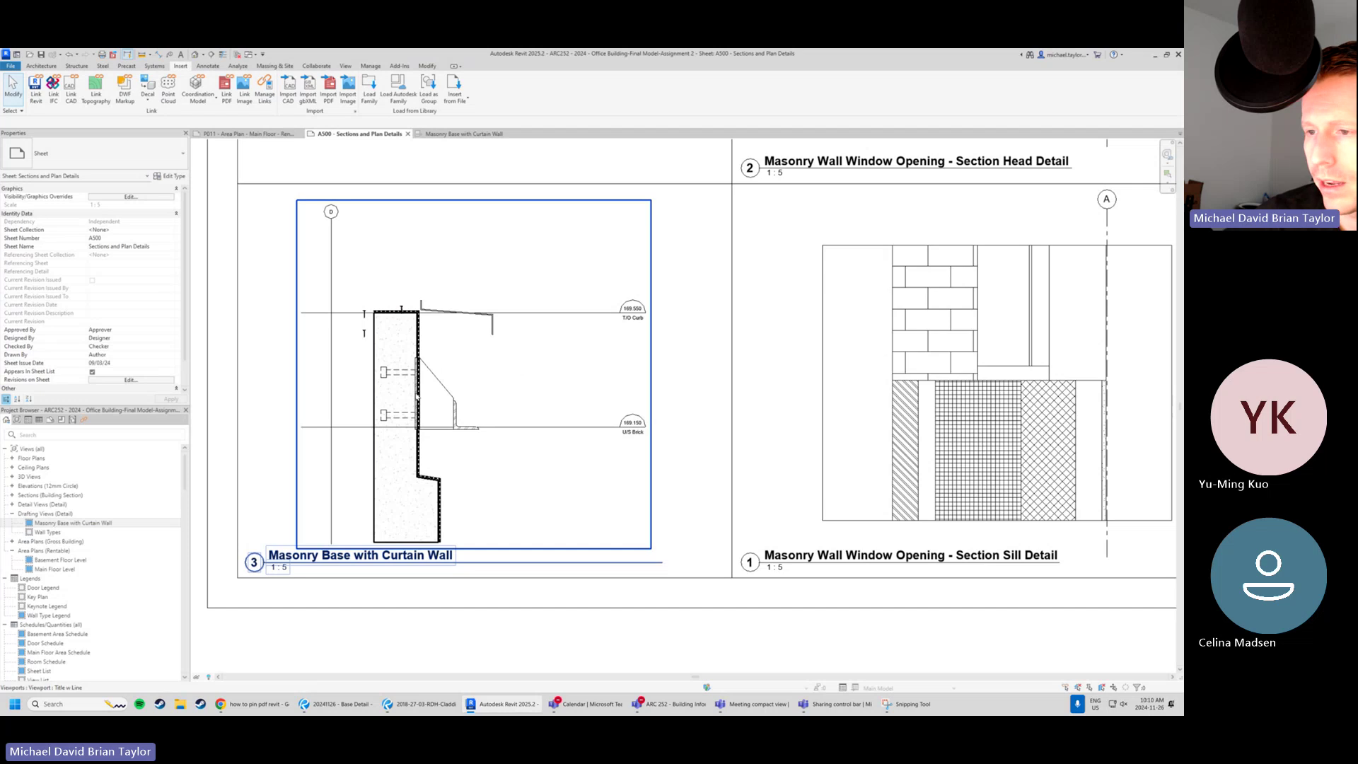
pyautogui.click(503, 384)
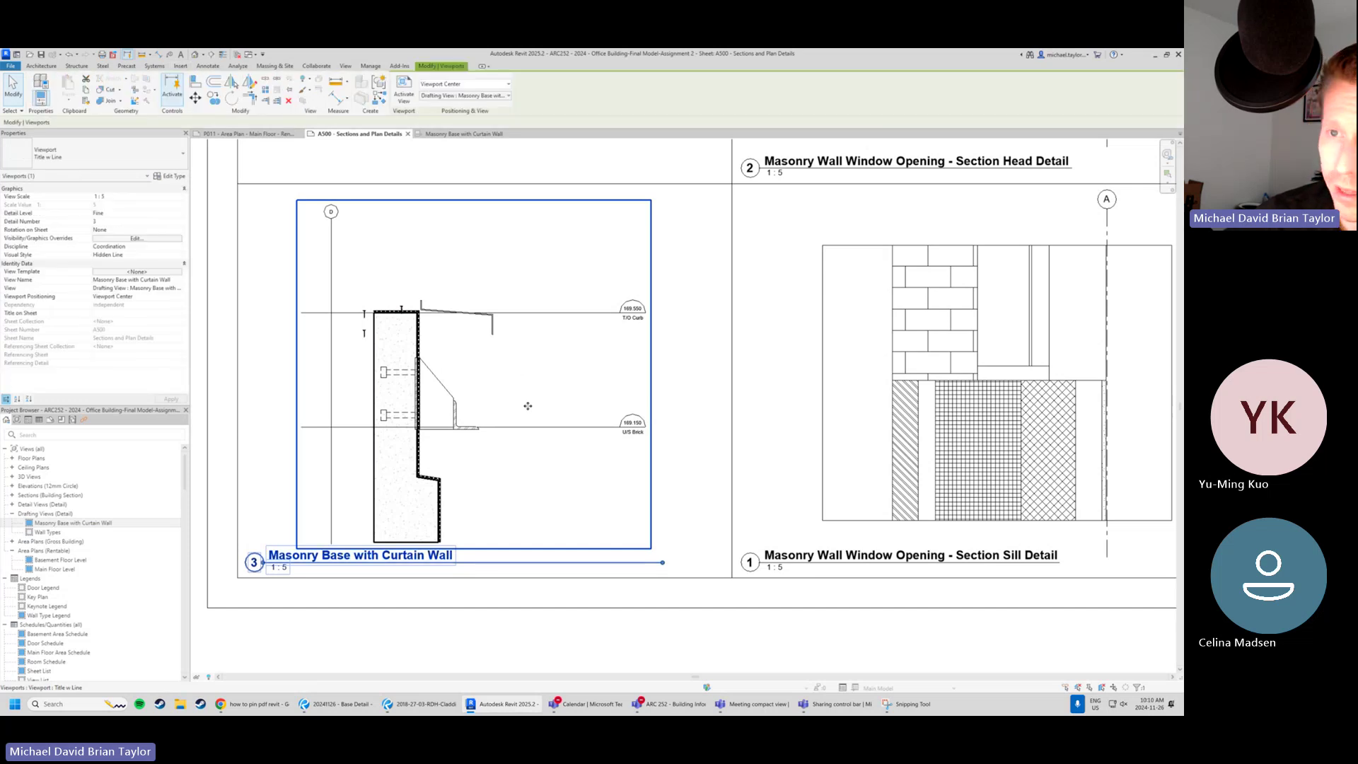
pyautogui.scroll(-1, 437, 366)
pyautogui.click(907, 330)
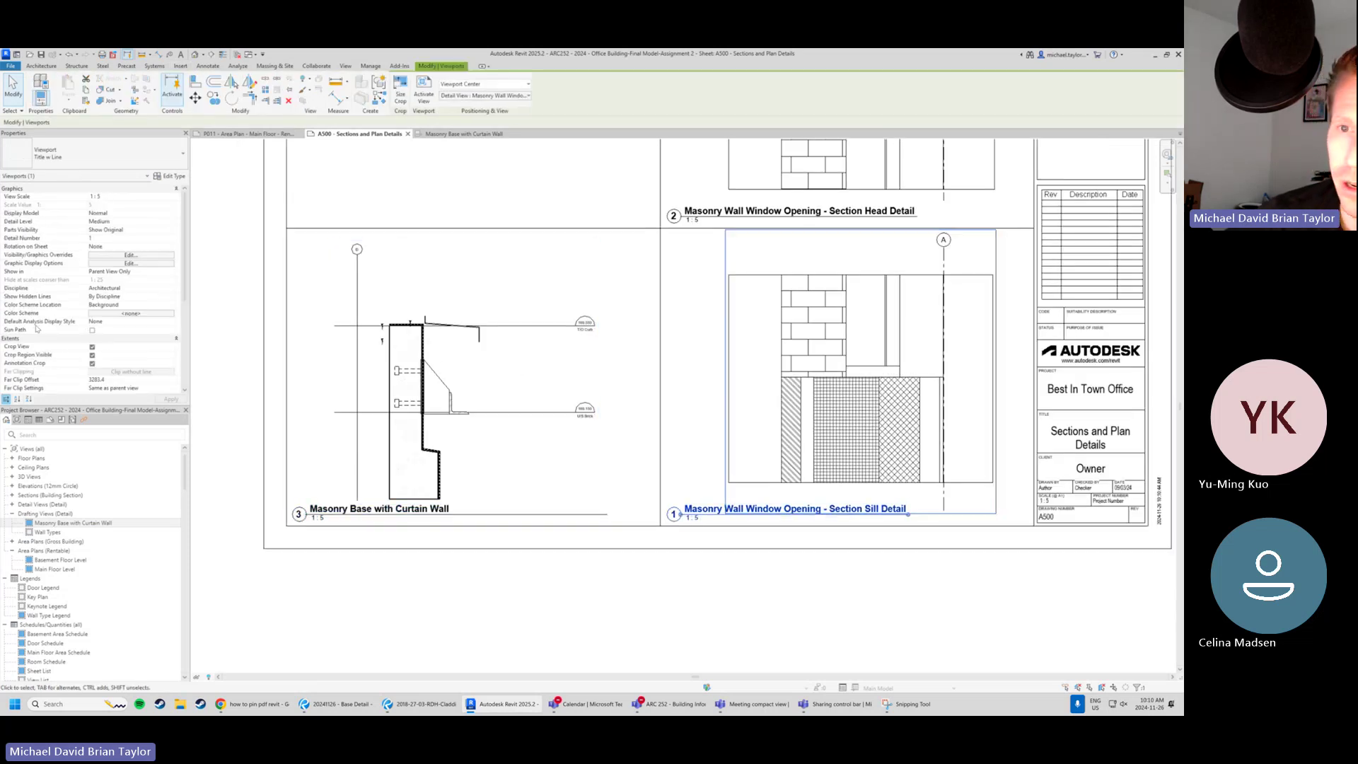
pyautogui.scroll(-1, 88, 359)
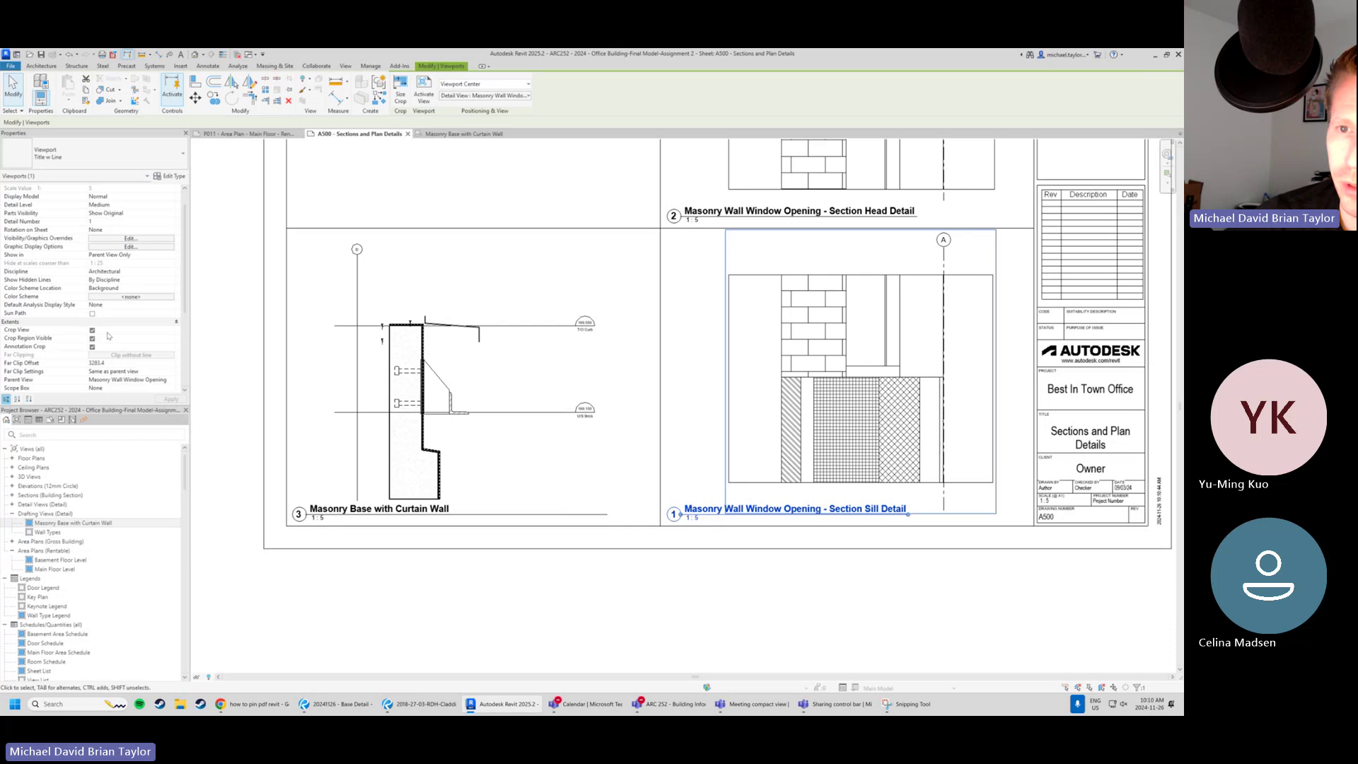
pyautogui.click(481, 277)
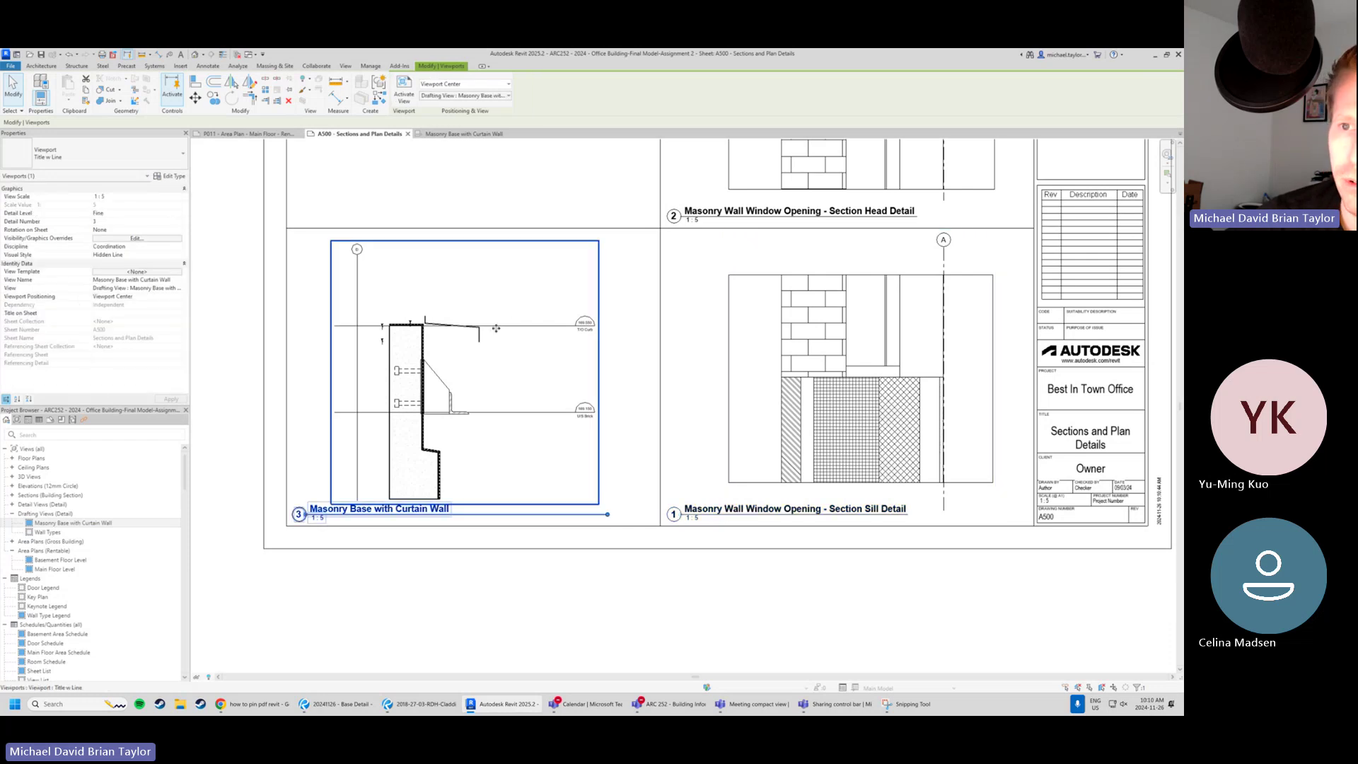
# Reveal hidden elements in the activated Masonry Base with Curtain Wall view, unhide the PDF image, and deactivate the view.
pyautogui.doubleClick(498, 291)
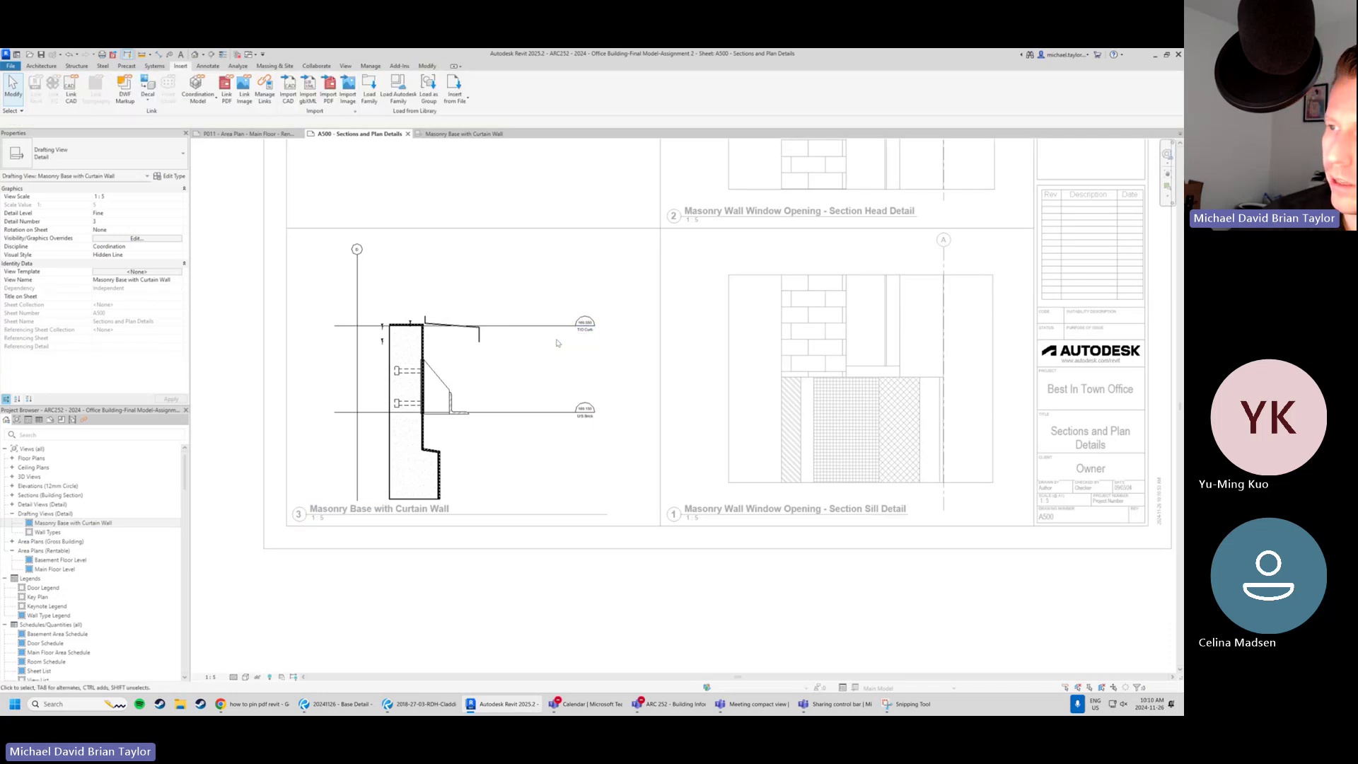
pyautogui.rightClick(517, 360)
pyautogui.click(505, 349)
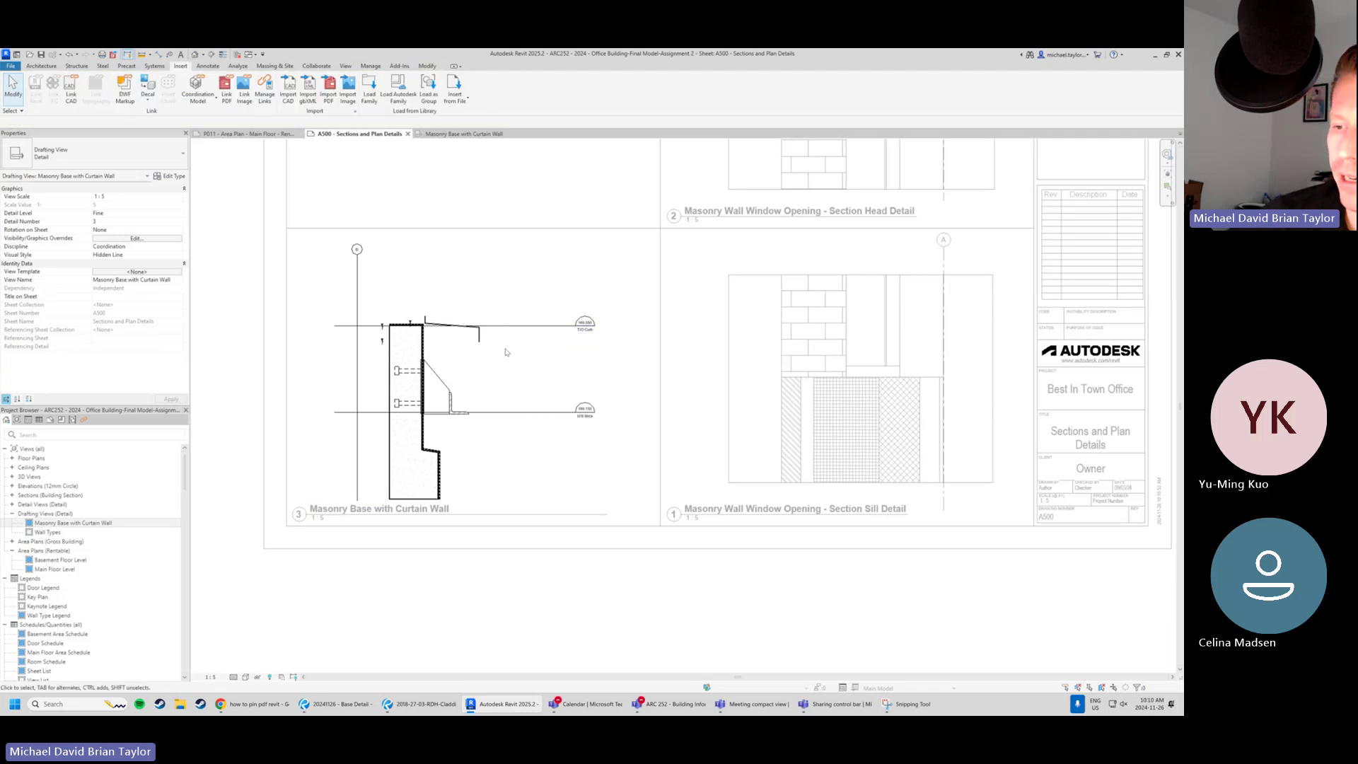
pyautogui.click(269, 677)
pyautogui.click(508, 253)
pyautogui.rightClick(509, 253)
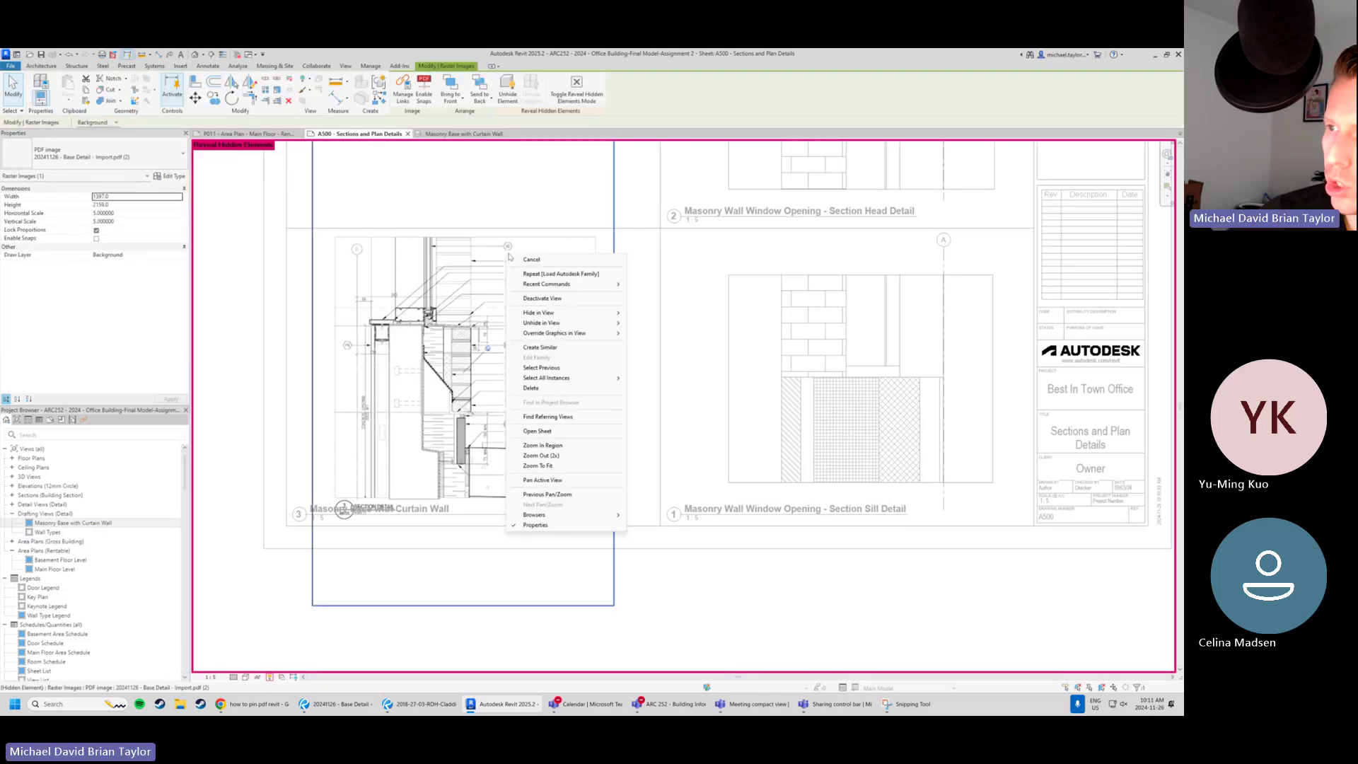
pyautogui.moveTo(566, 322)
pyautogui.click(644, 323)
pyautogui.scroll(-3, 509, 440)
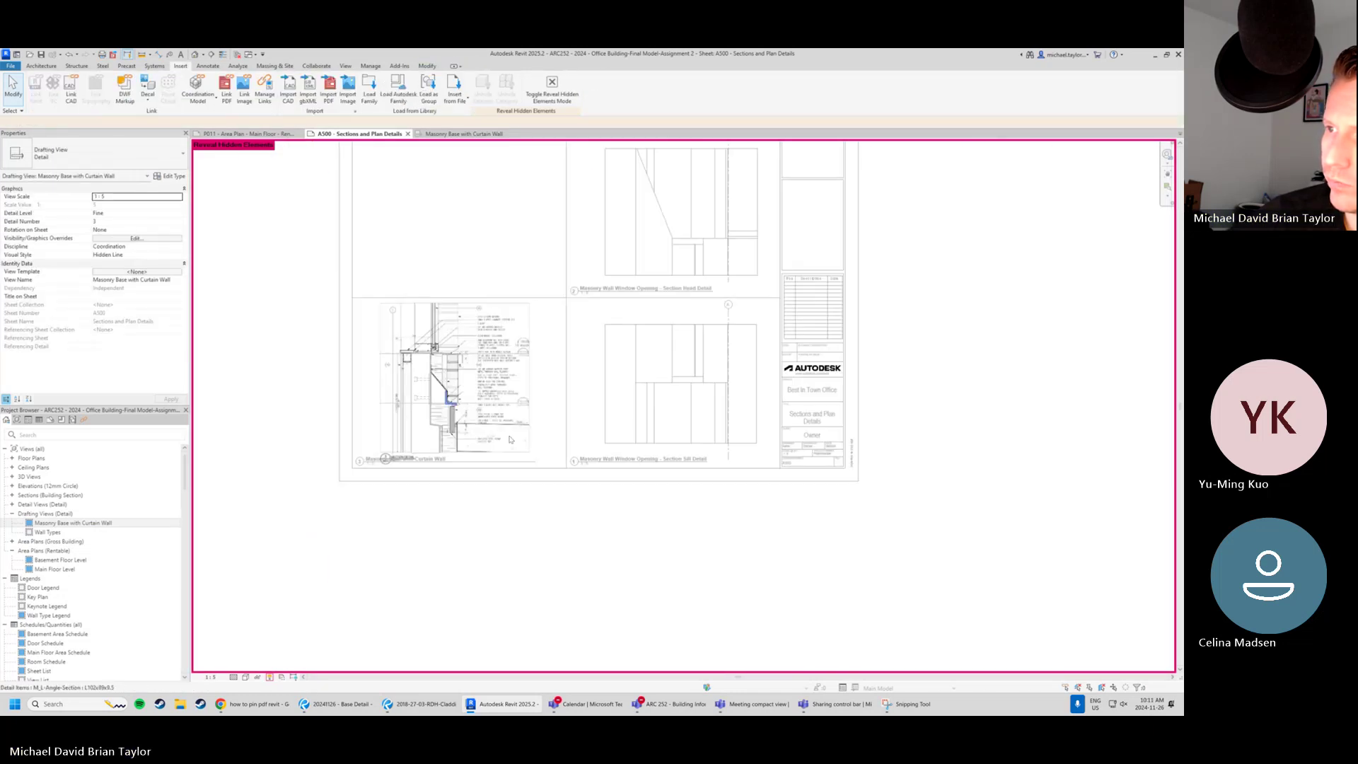
pyautogui.doubleClick(670, 534)
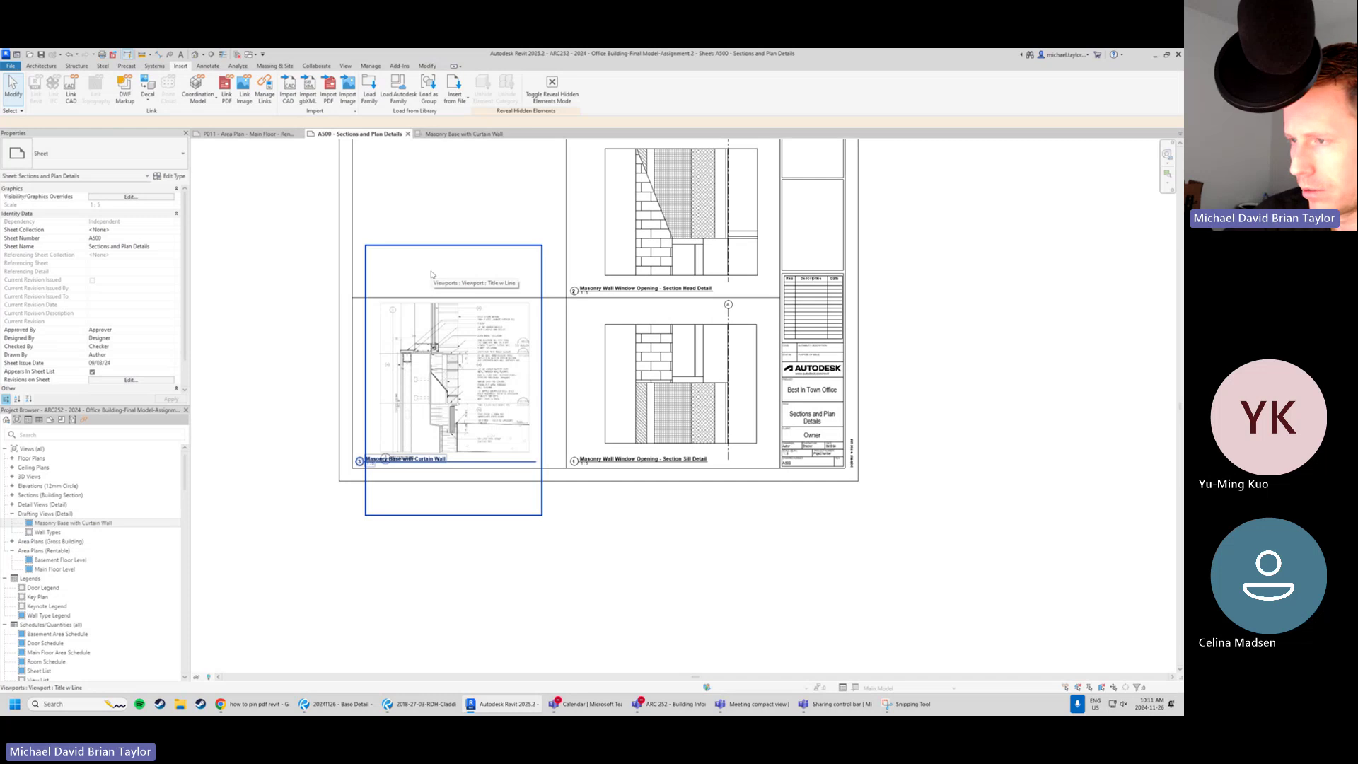
# Examine the Masonry Base with Curtain Wall detail on the sheet up close, including its notes and the area around its title.
pyautogui.scroll(4, 470, 338)
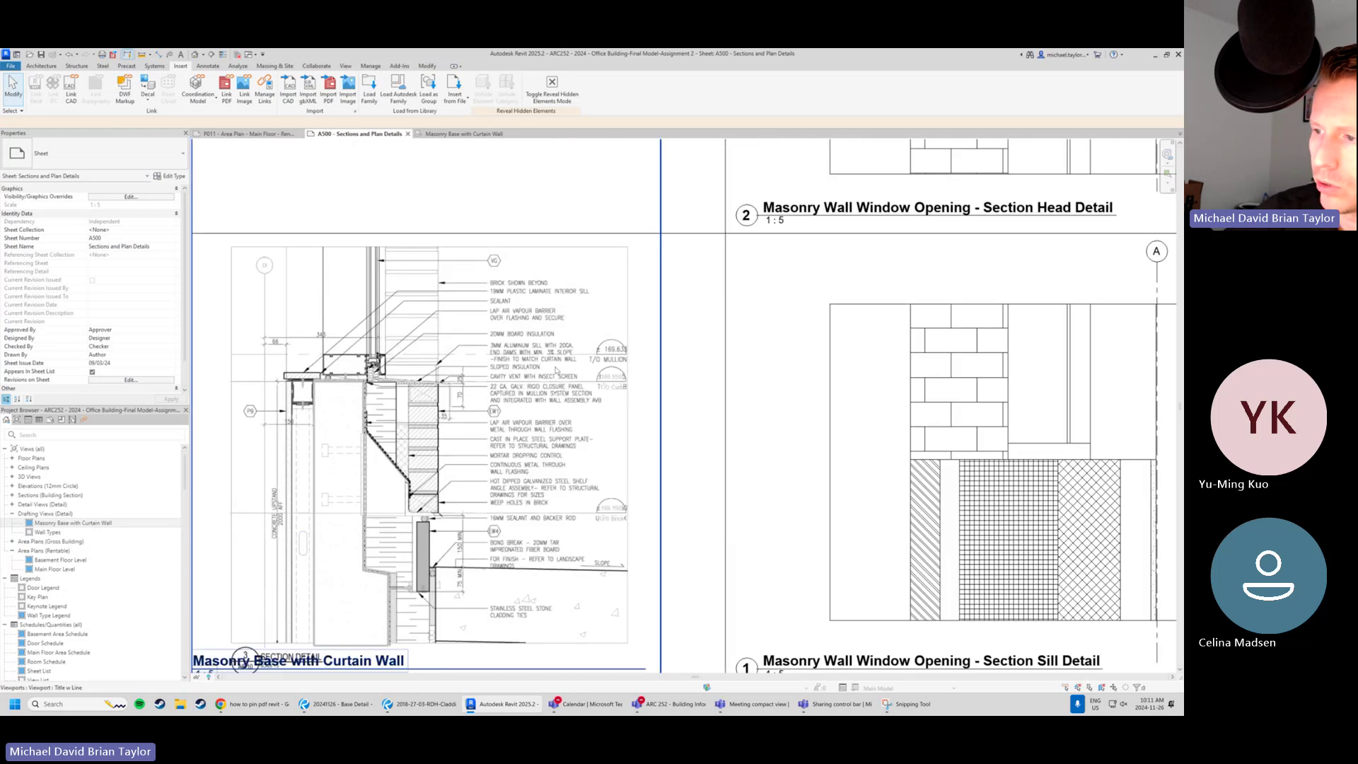
pyautogui.moveTo(570, 528); pyautogui.dragTo(604, 434, button='middle')
pyautogui.scroll(2, 252, 581)
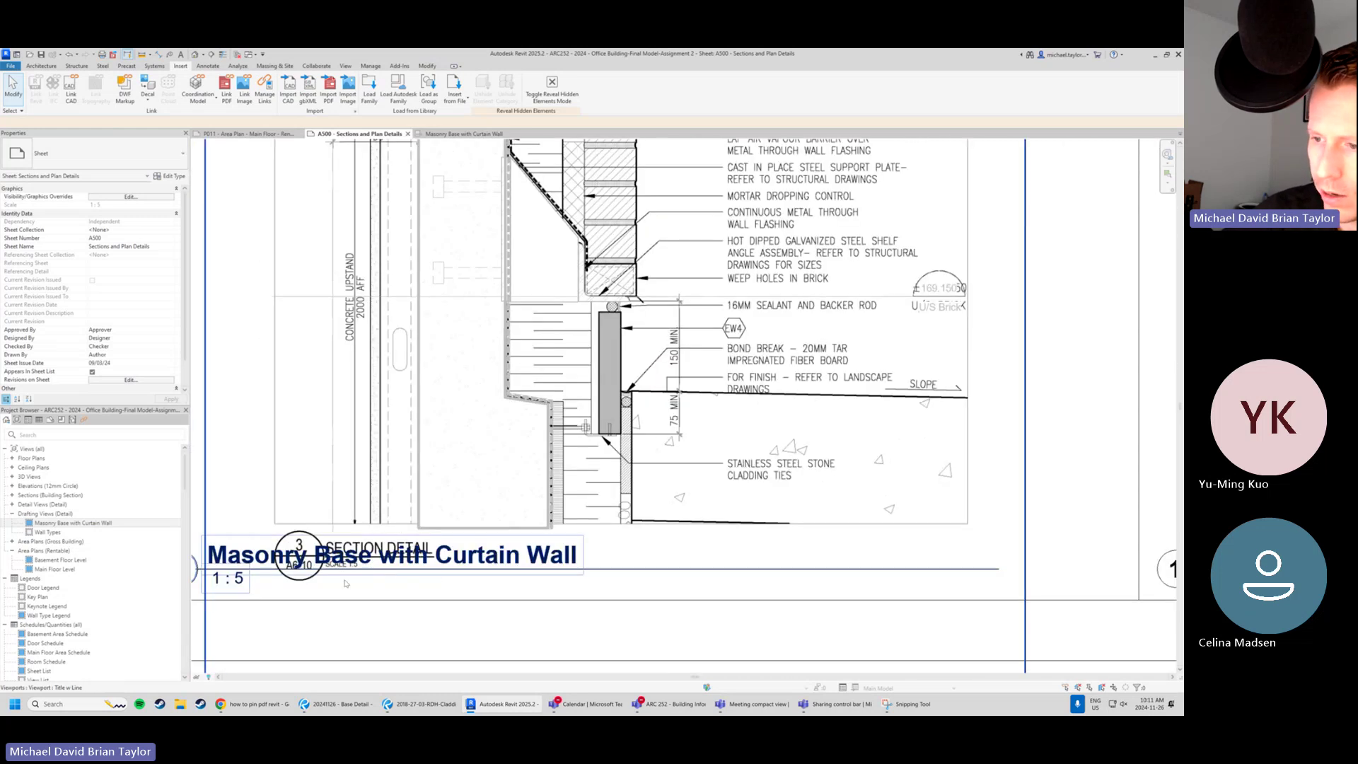
pyautogui.scroll(-2, 405, 452)
pyautogui.moveTo(597, 290); pyautogui.dragTo(567, 338, button='middle')
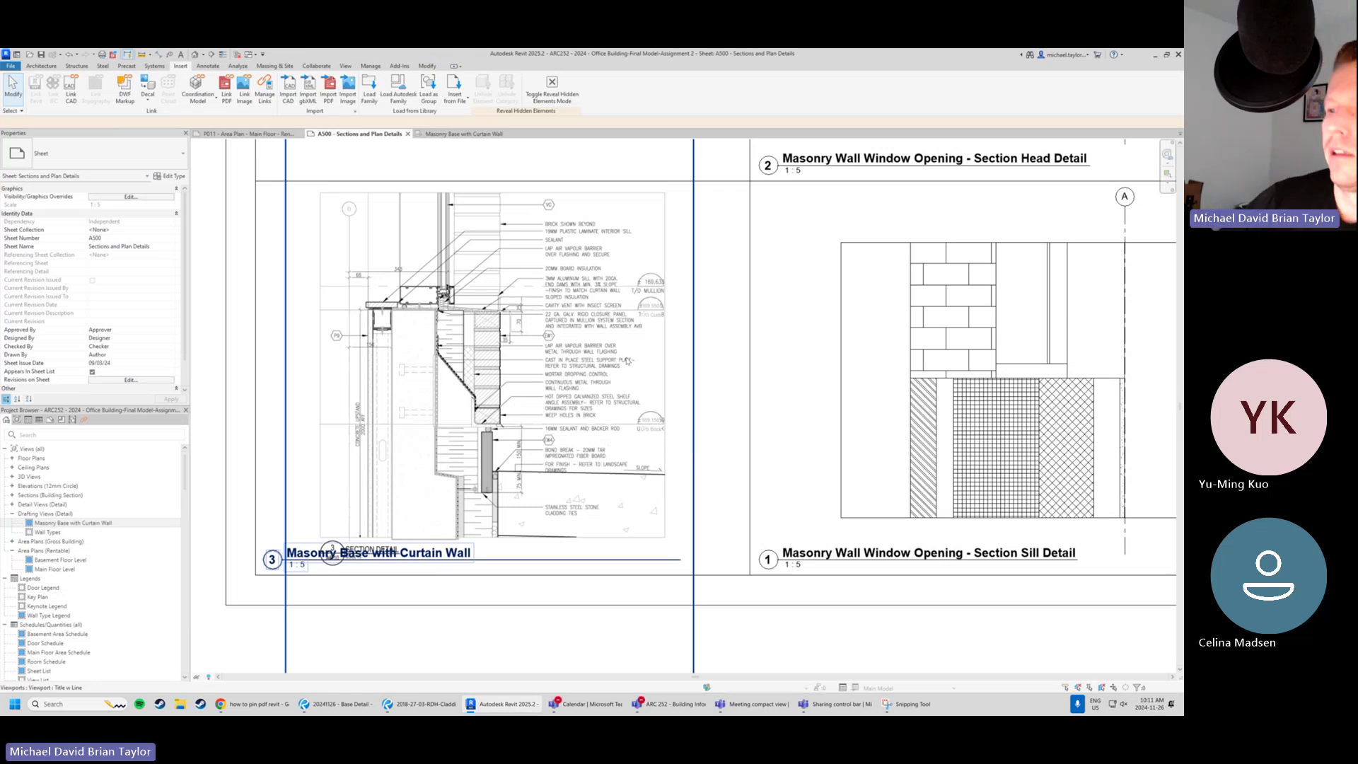
pyautogui.scroll(-2, 626, 361)
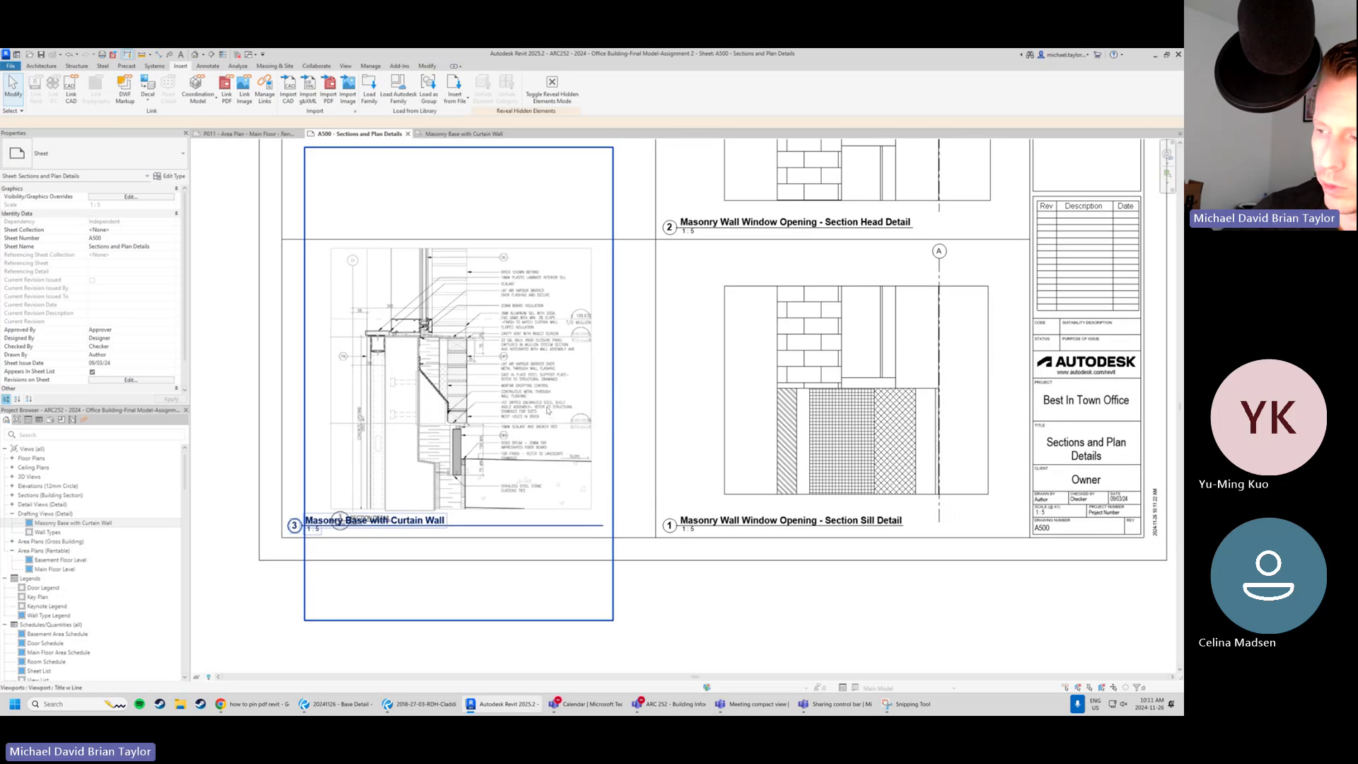
pyautogui.scroll(2, 579, 357)
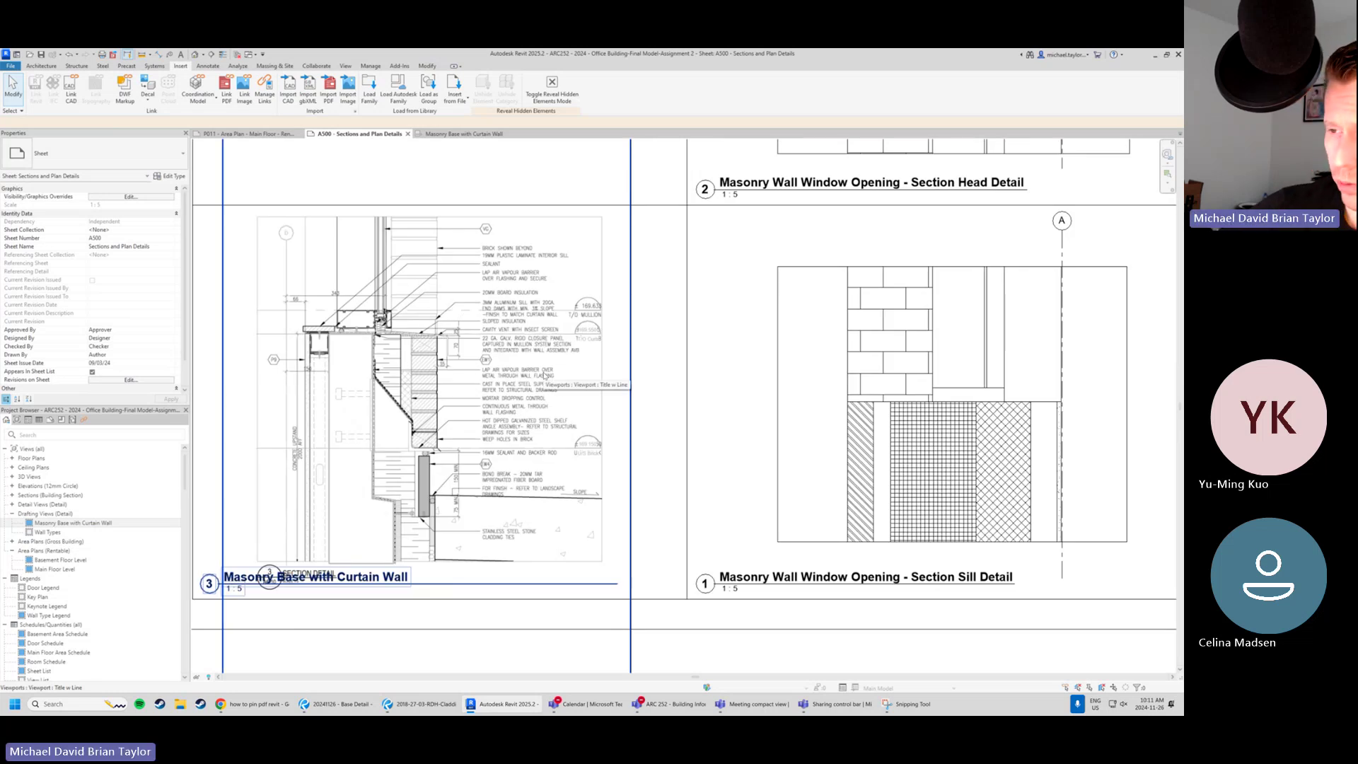
# Open the Masonry Base with Curtain Wall drafting view and look through the project's list of sheets.
pyautogui.doubleClick(90, 525)
pyautogui.scroll(-3, 672, 323)
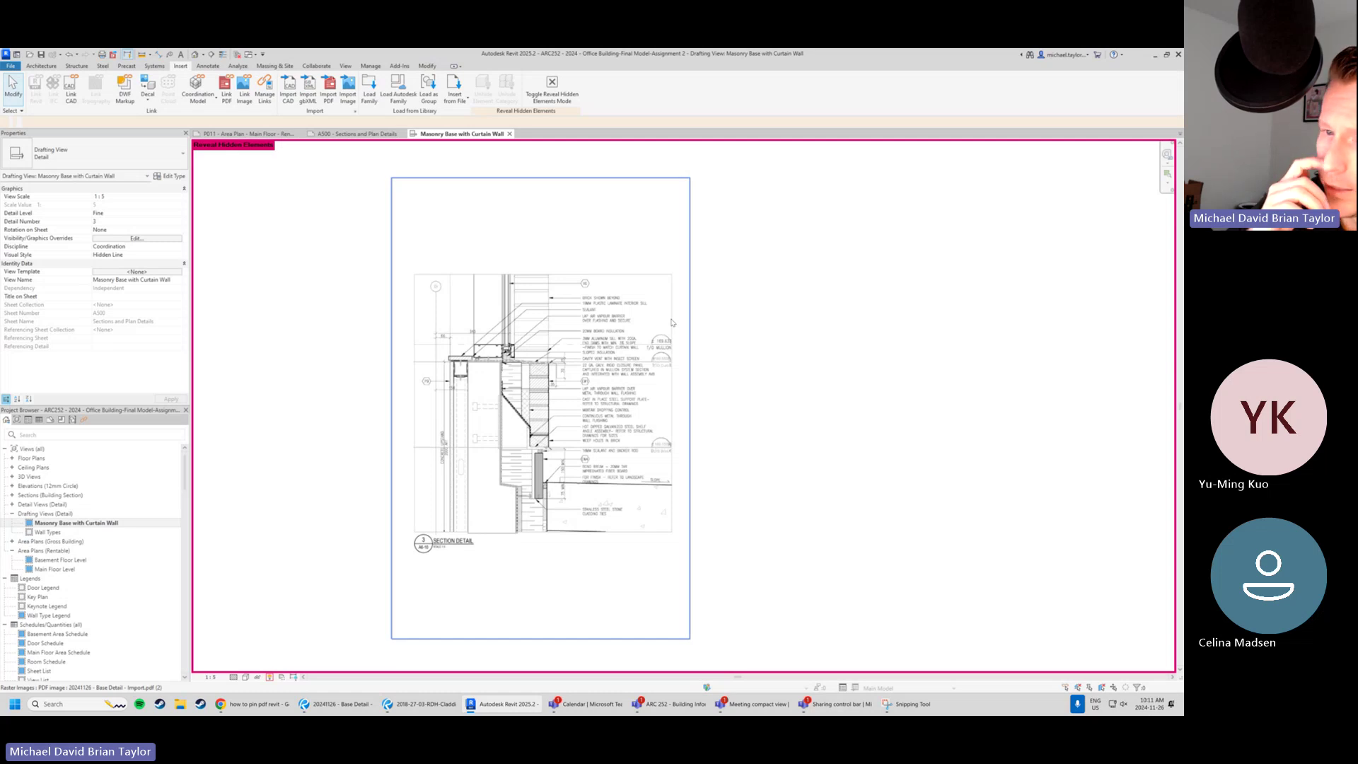
pyautogui.click(323, 407)
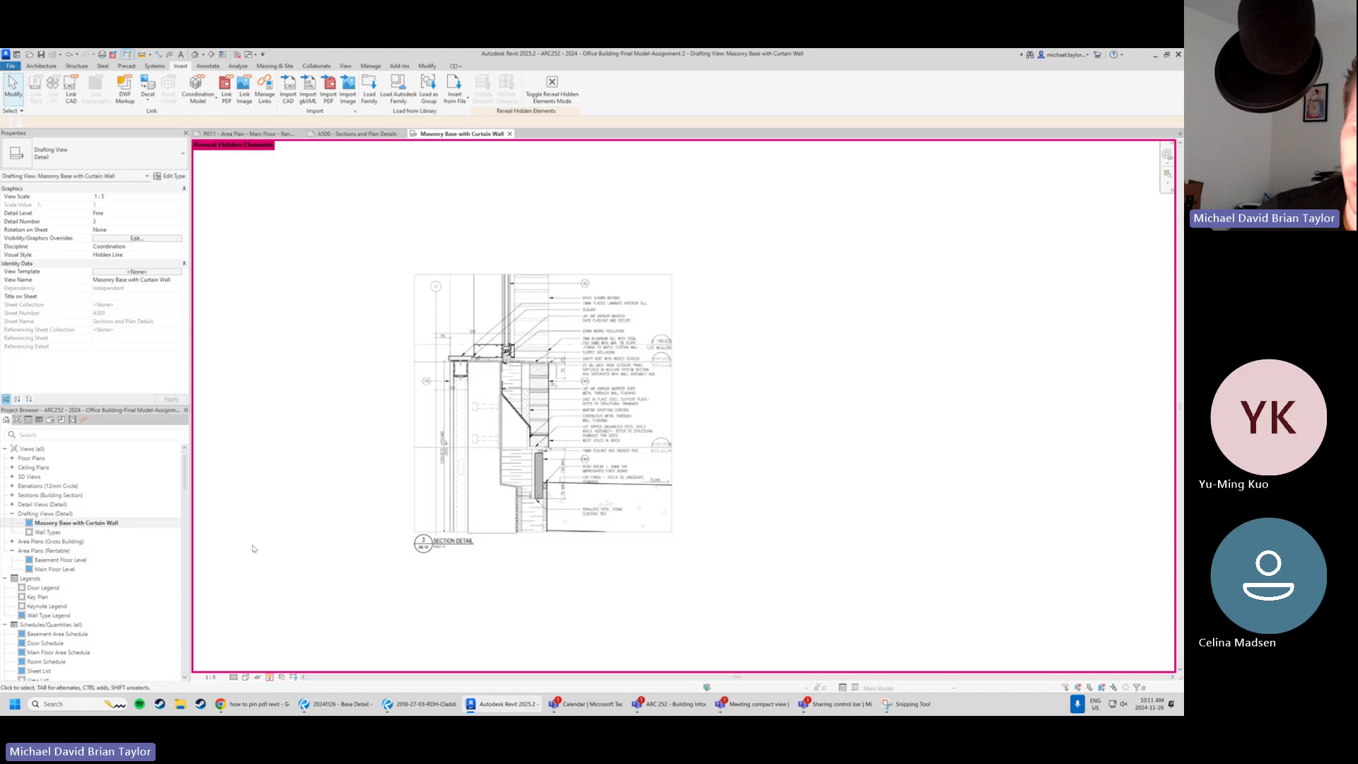
pyautogui.scroll(-1, 99, 567)
pyautogui.scroll(-10, 99, 567)
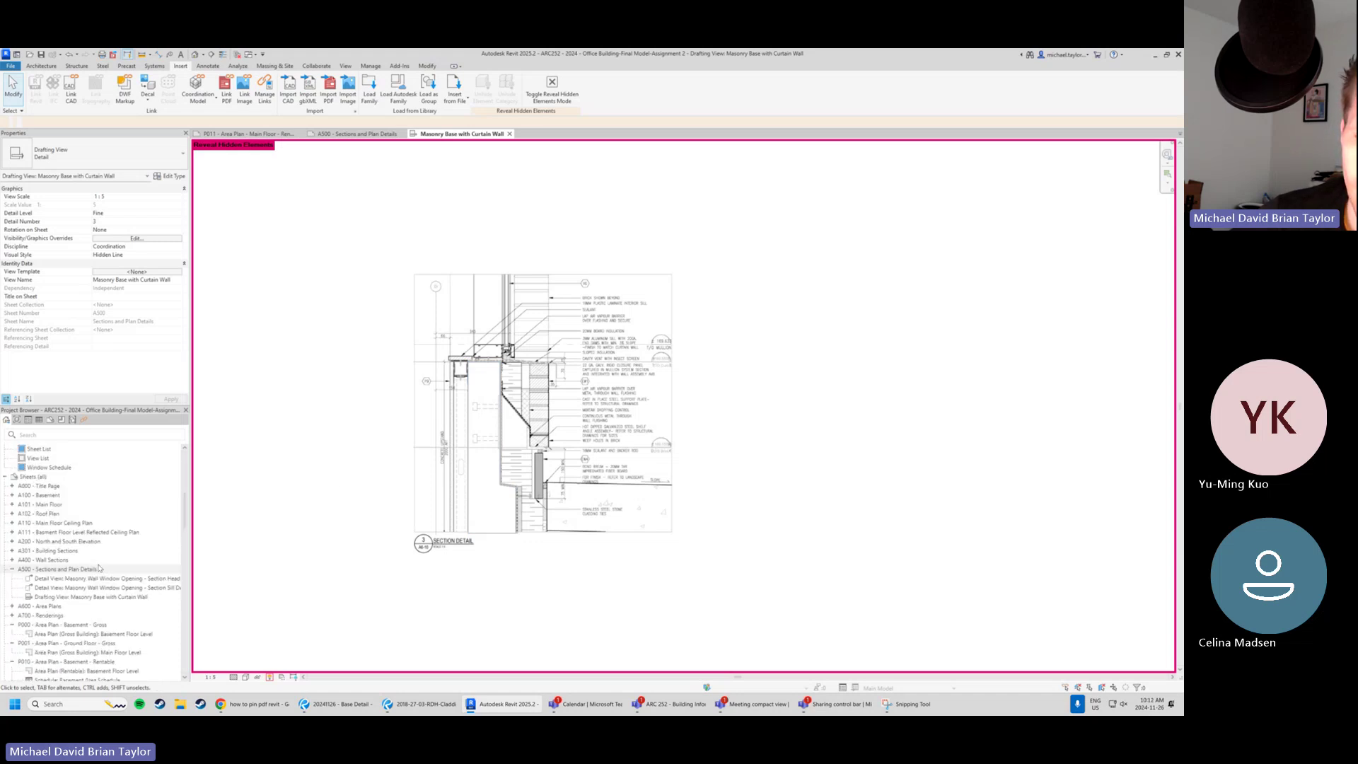
pyautogui.scroll(-1, 75, 599)
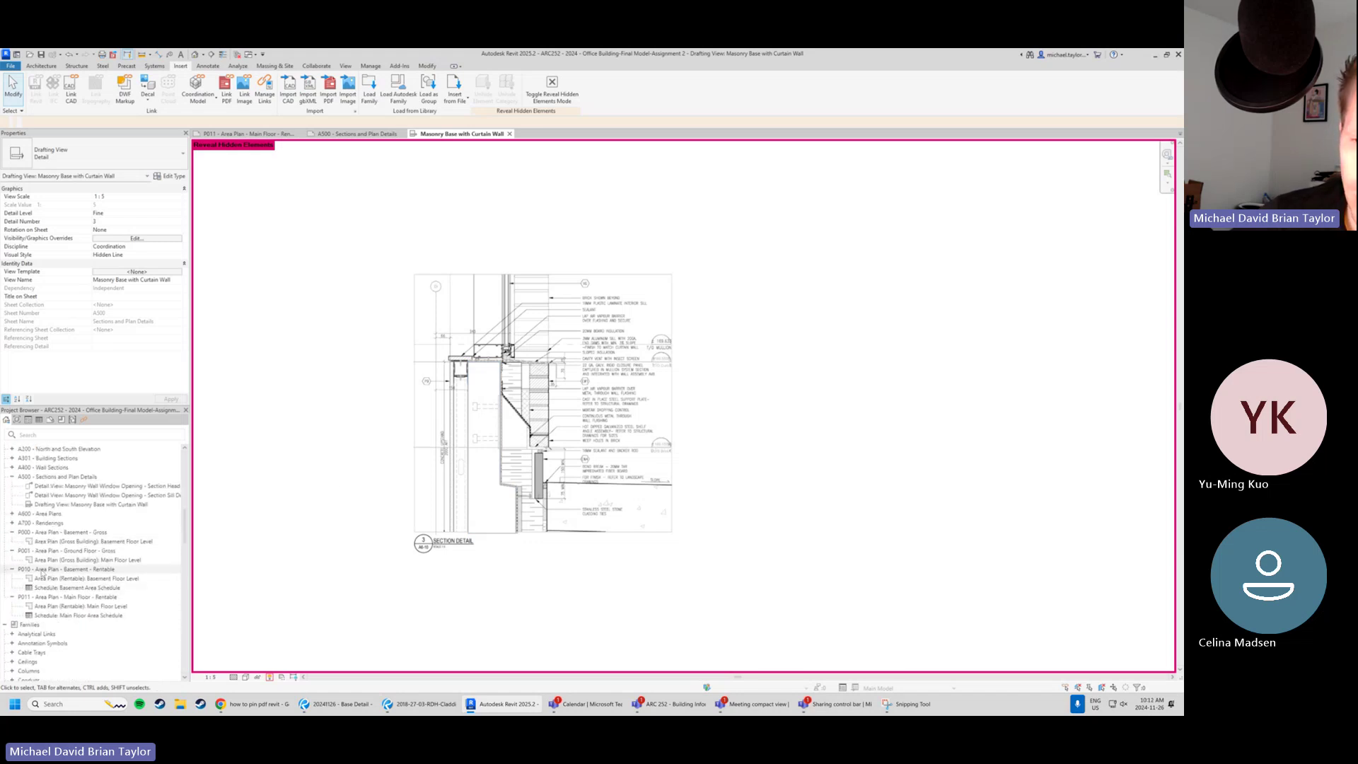
# Review sheet A500 and open its Masonry Wall Window Opening - Section Sill Detail view.
pyautogui.click(357, 134)
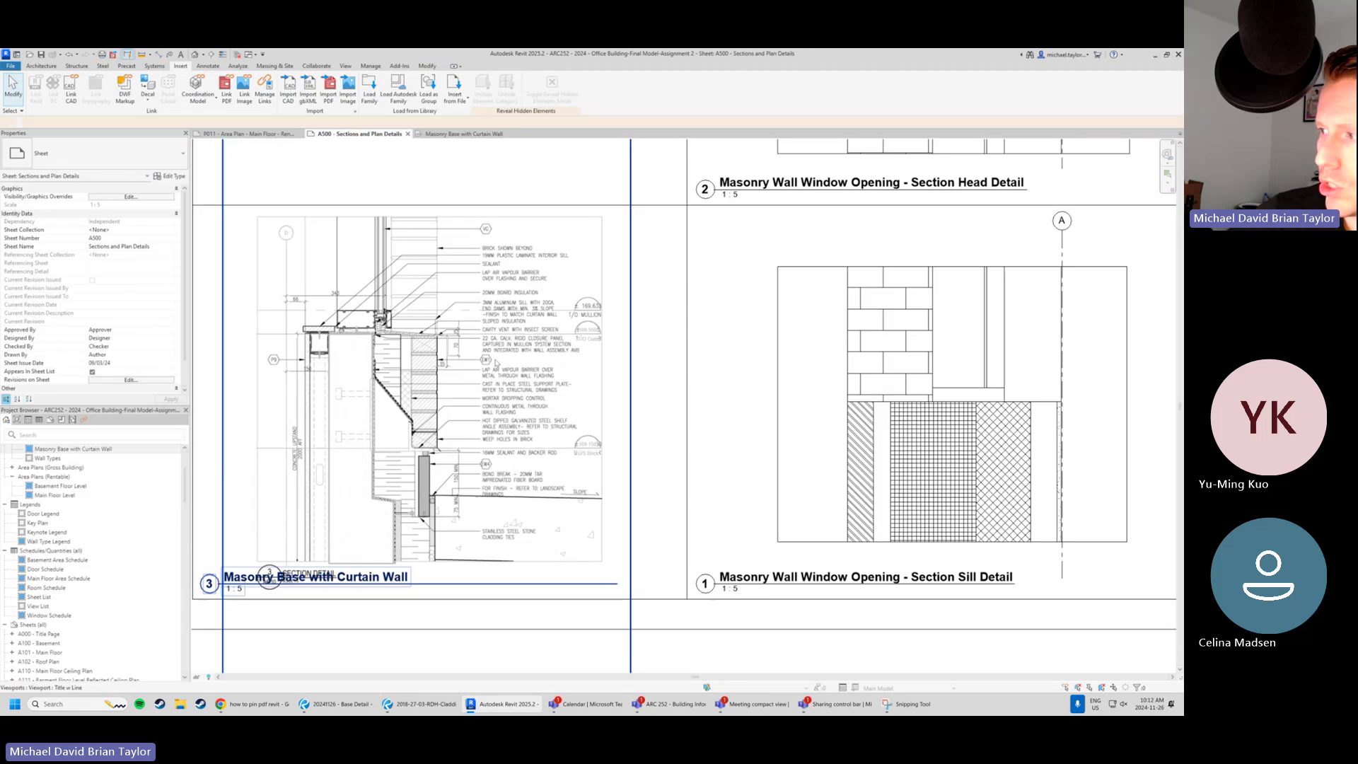
pyautogui.scroll(10, 52, 605)
pyautogui.scroll(-7, 52, 604)
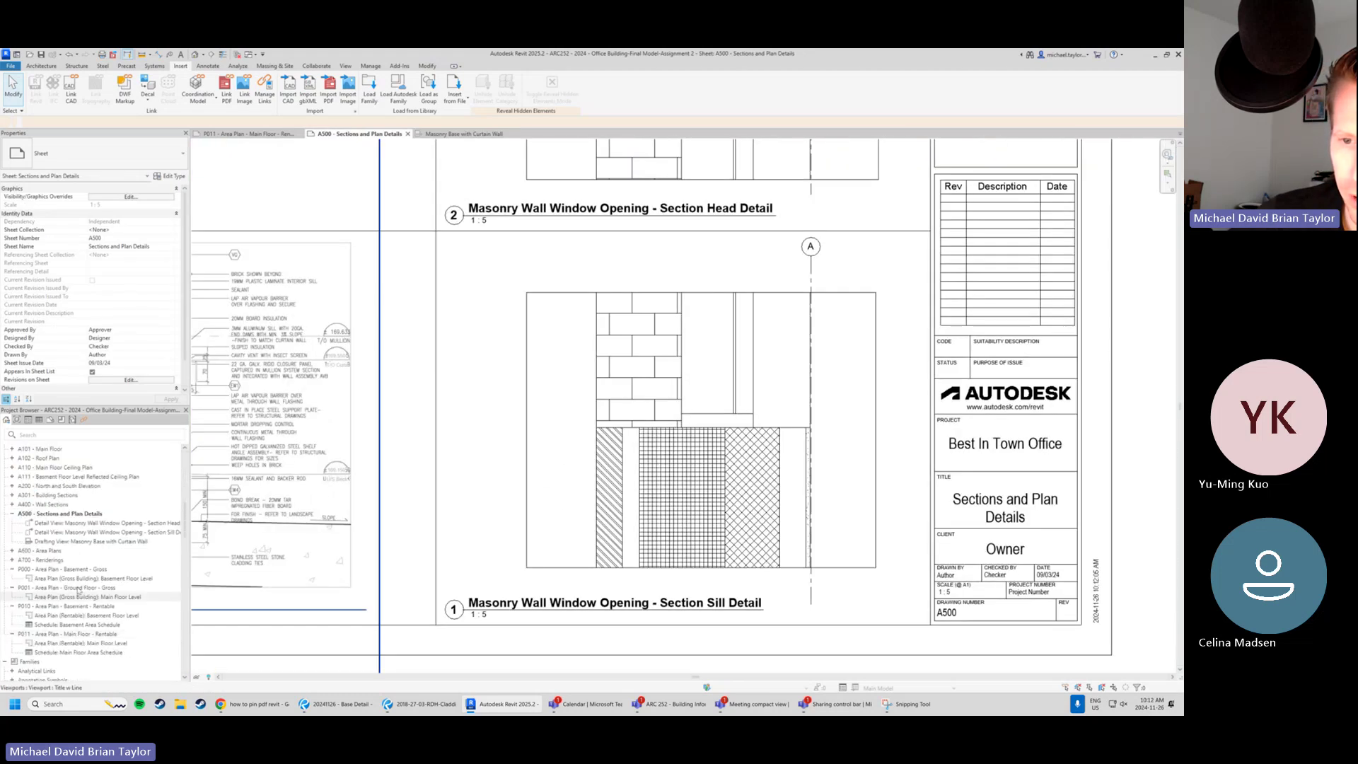
pyautogui.click(123, 524)
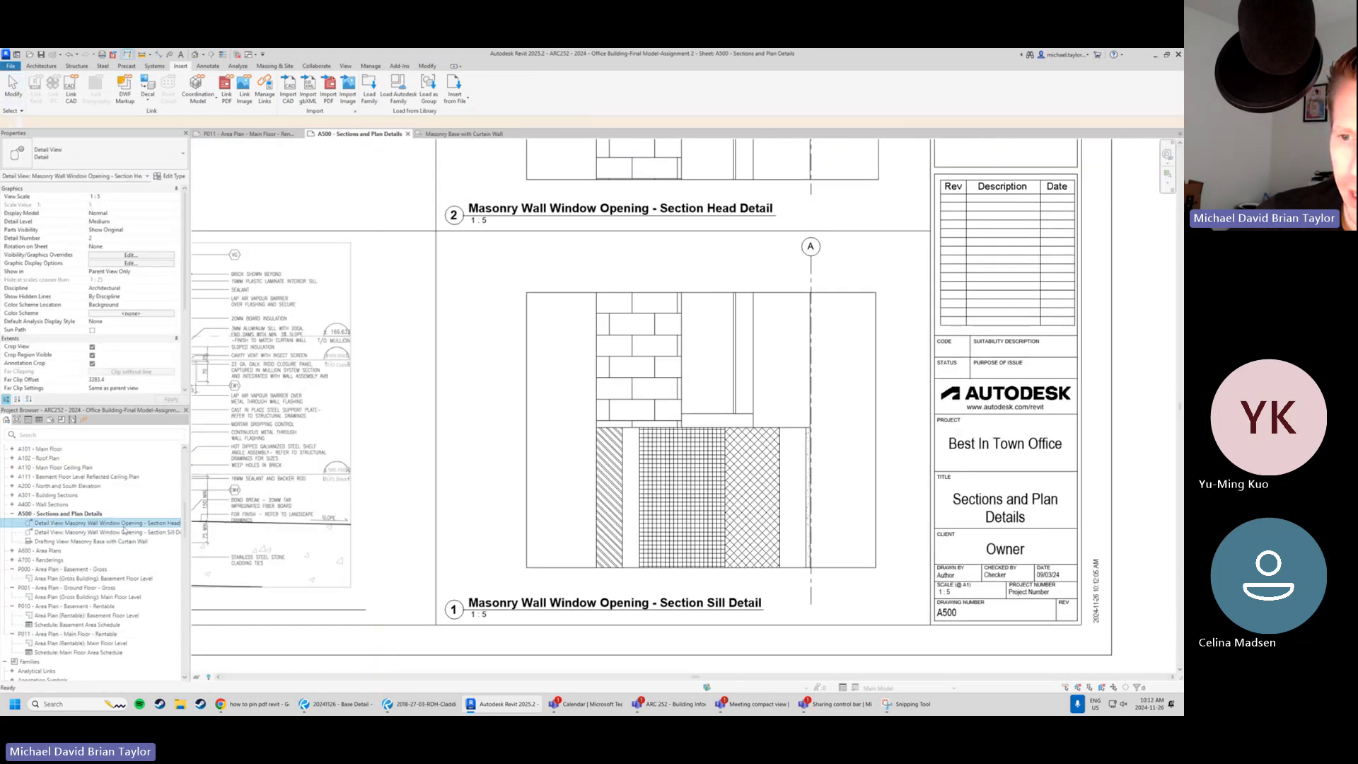
pyautogui.doubleClick(167, 535)
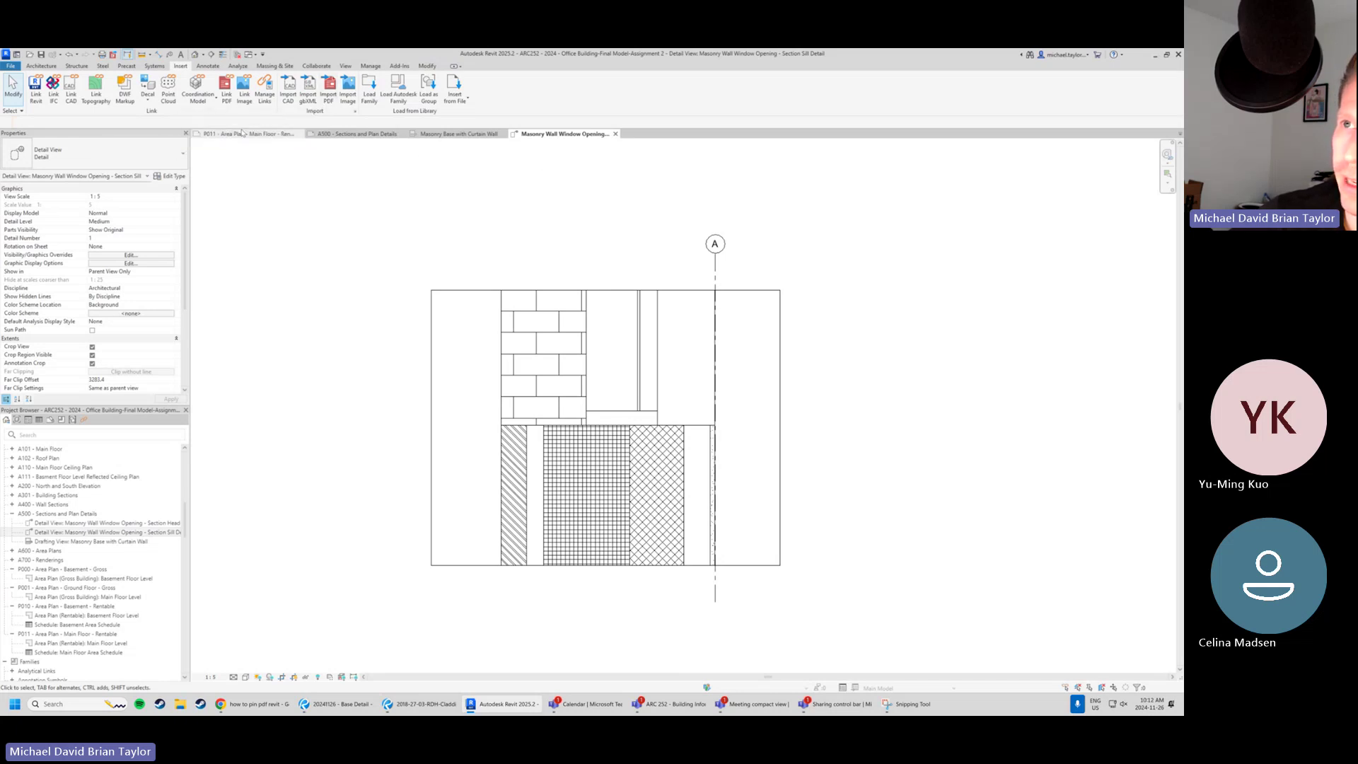
# Link "20241126 - Base Detail - Import.pdf" at 300 DPI and place it over the Section Sill Detail.
pyautogui.click(226, 88)
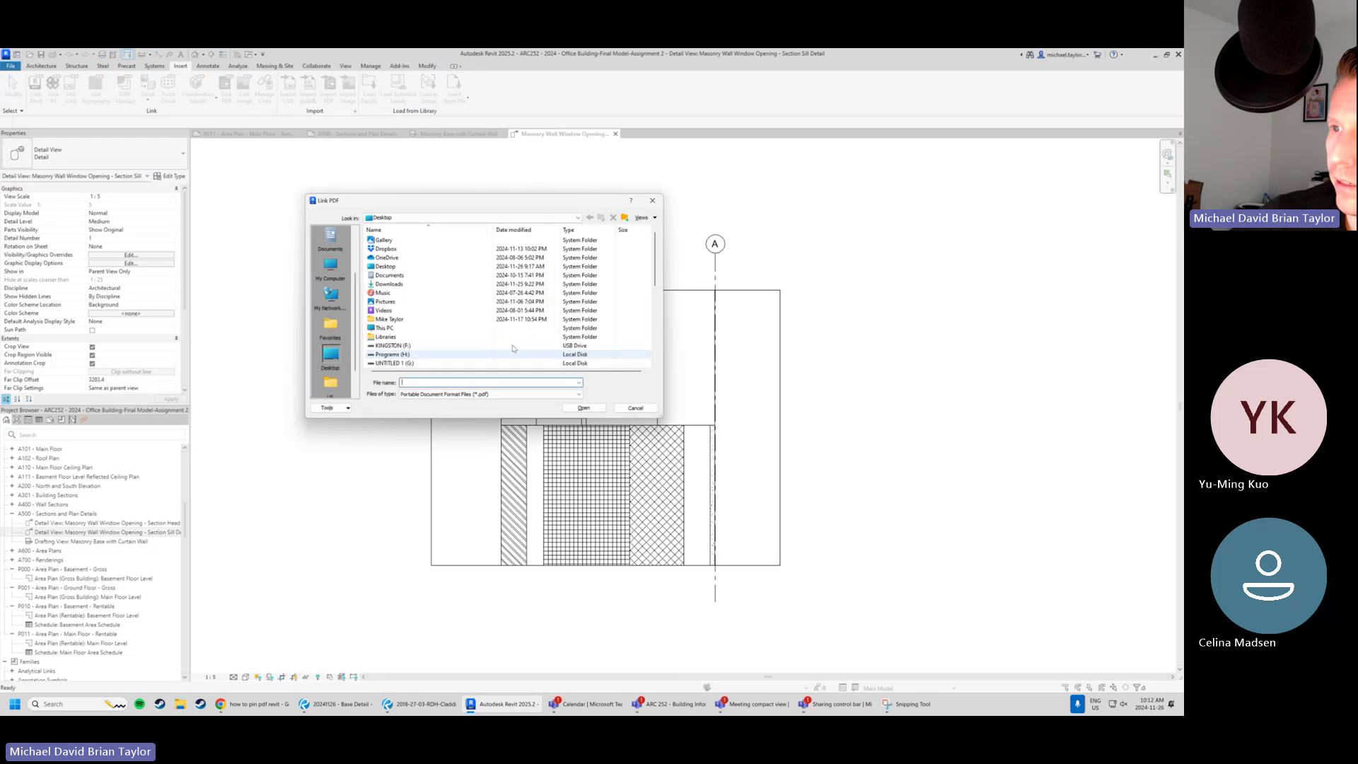
pyautogui.scroll(-3, 404, 352)
pyautogui.click(417, 301)
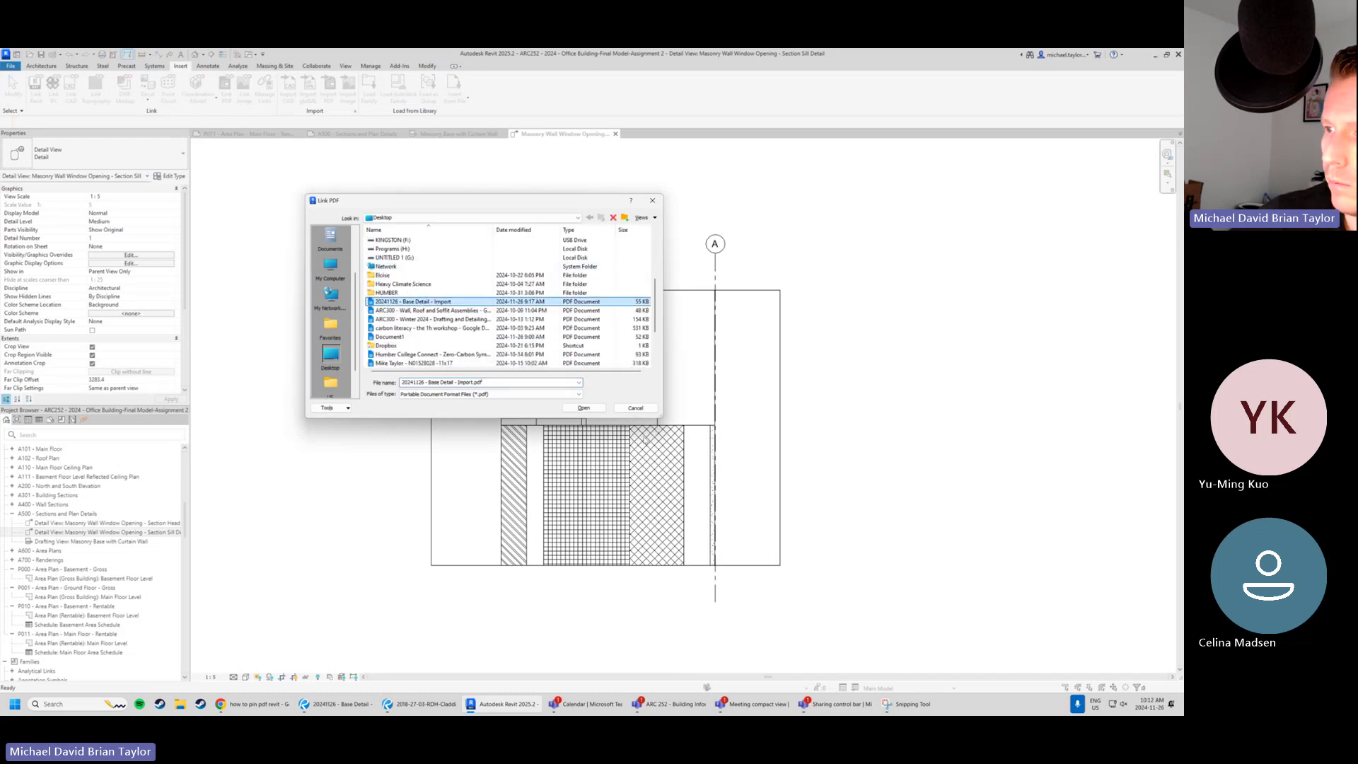
pyautogui.click(584, 409)
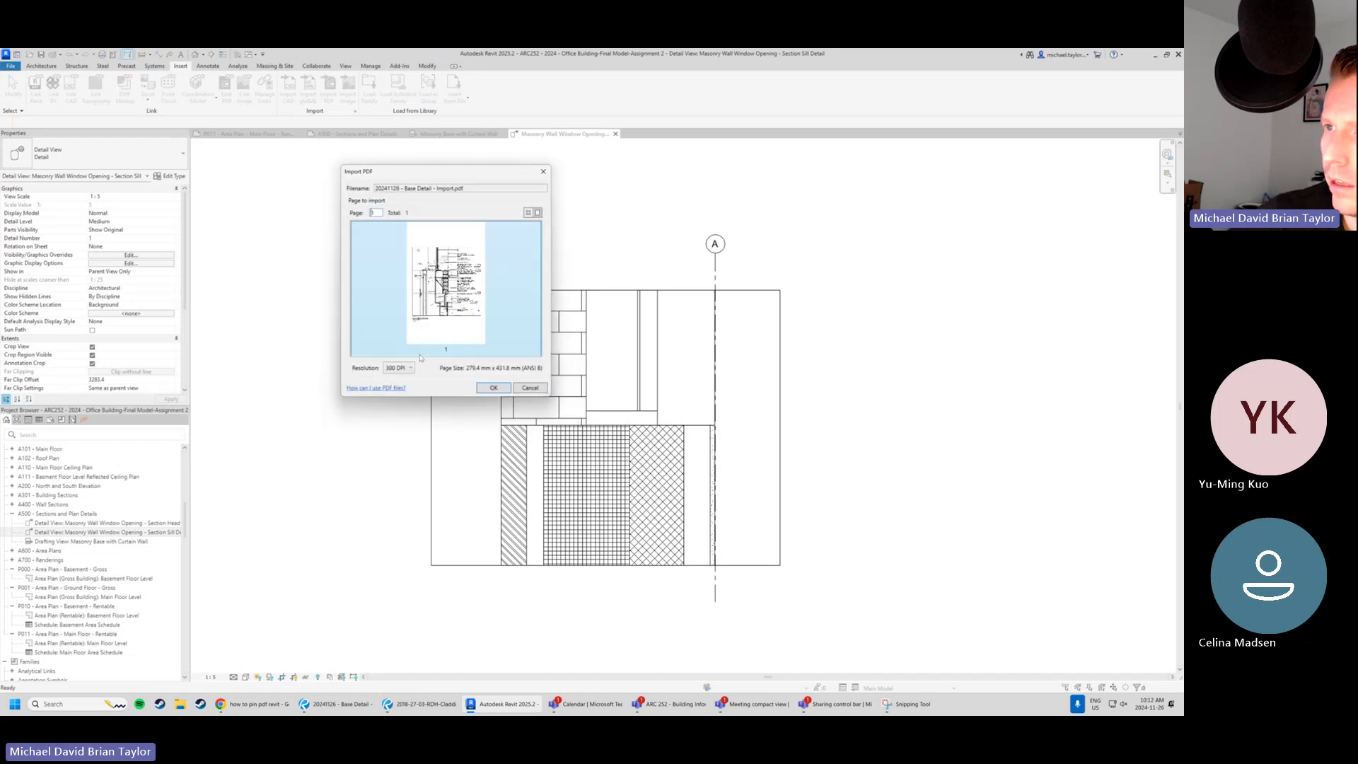
pyautogui.click(396, 368)
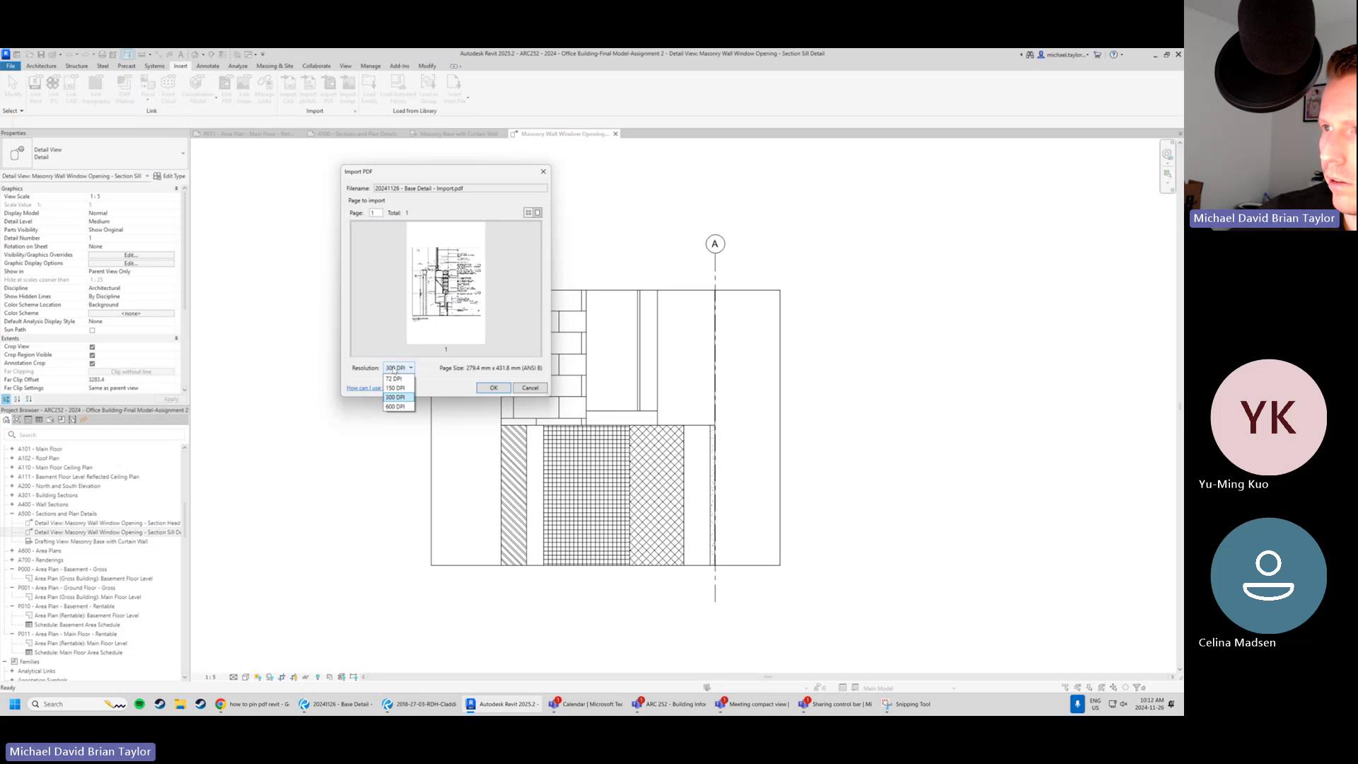
pyautogui.click(394, 397)
pyautogui.click(493, 387)
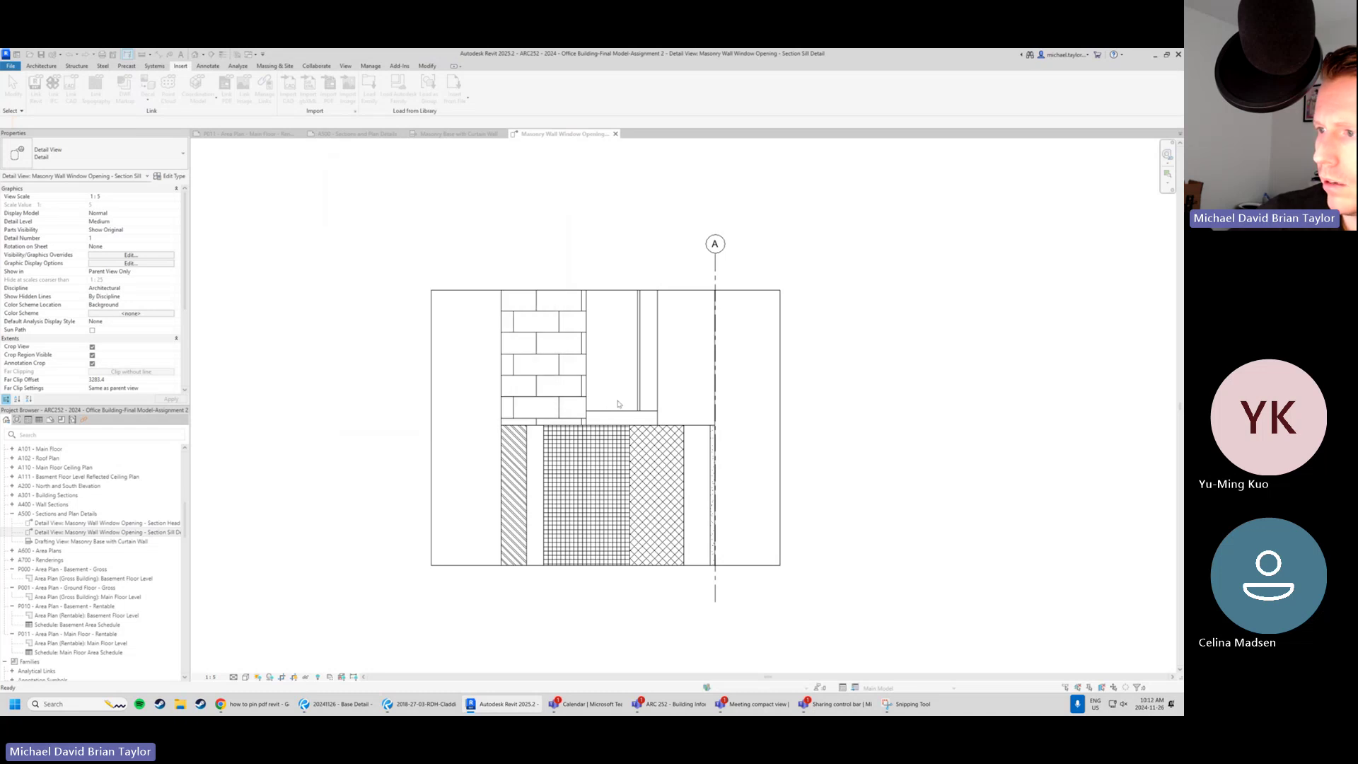
pyautogui.scroll(-3, 522, 345)
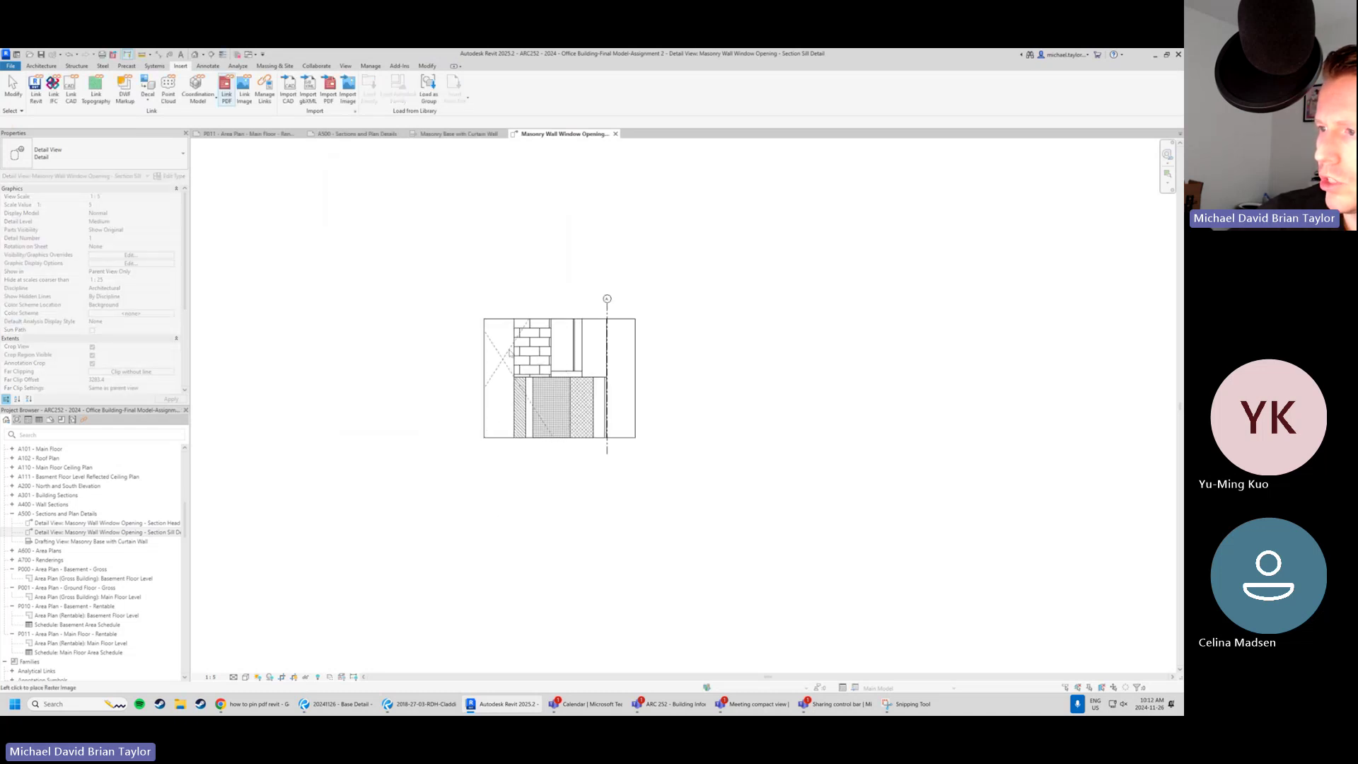
pyautogui.click(559, 374)
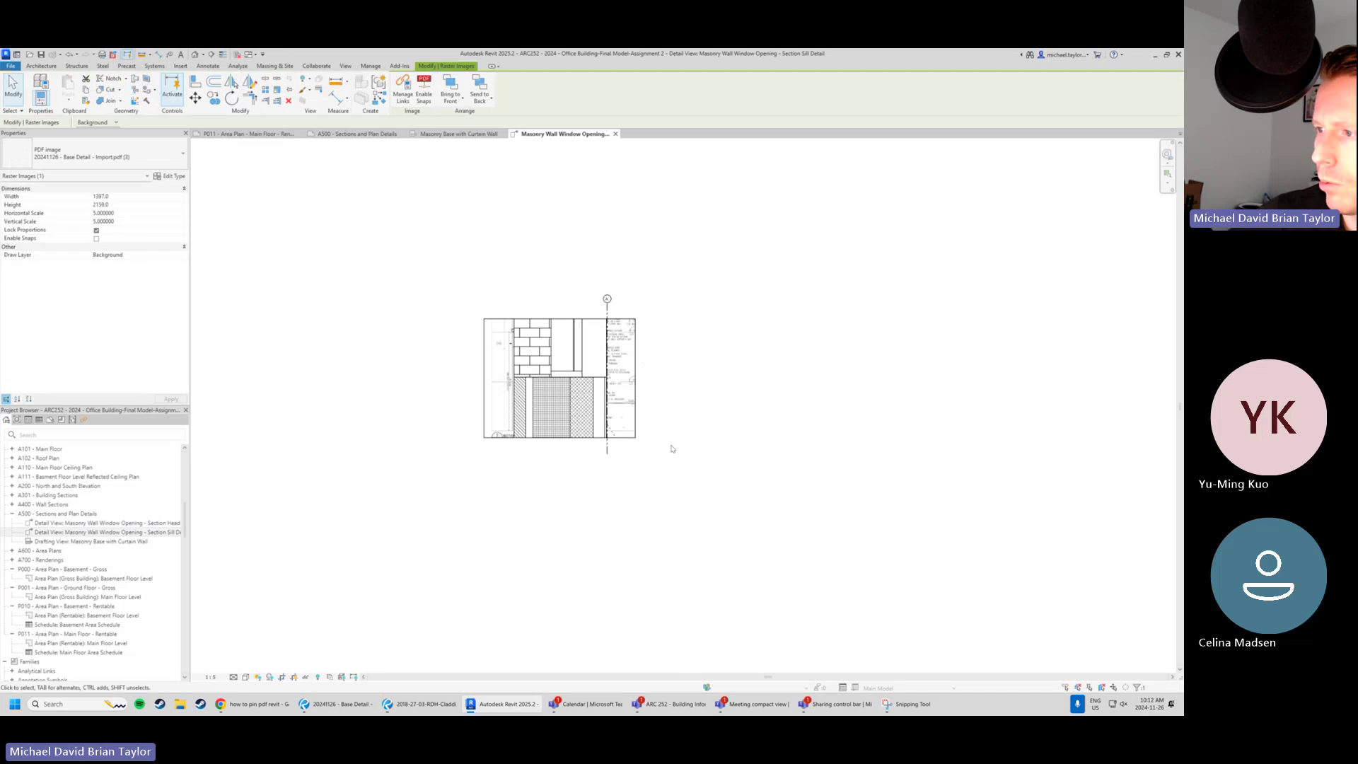
# Shift the linked PDF image within the sill detail's crop region and set its draw layer to Foreground.
pyautogui.scroll(3, 619, 382)
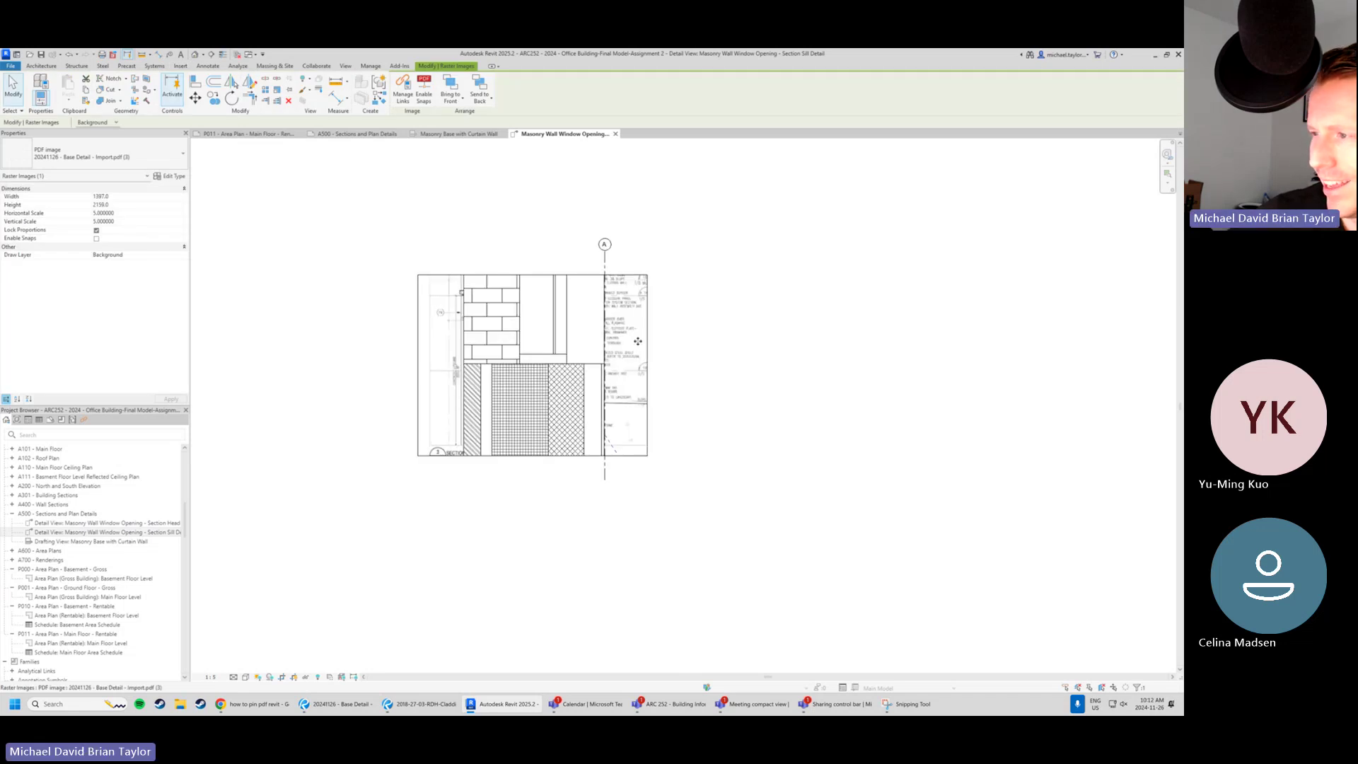
pyautogui.moveTo(636, 343)
pyautogui.mouseDown()
pyautogui.moveTo(574, 338)
pyautogui.moveTo(496, 366)
pyautogui.moveTo(561, 373)
pyautogui.moveTo(613, 341)
pyautogui.moveTo(406, 341)
pyautogui.moveTo(470, 351)
pyautogui.moveTo(477, 333)
pyautogui.mouseUp()
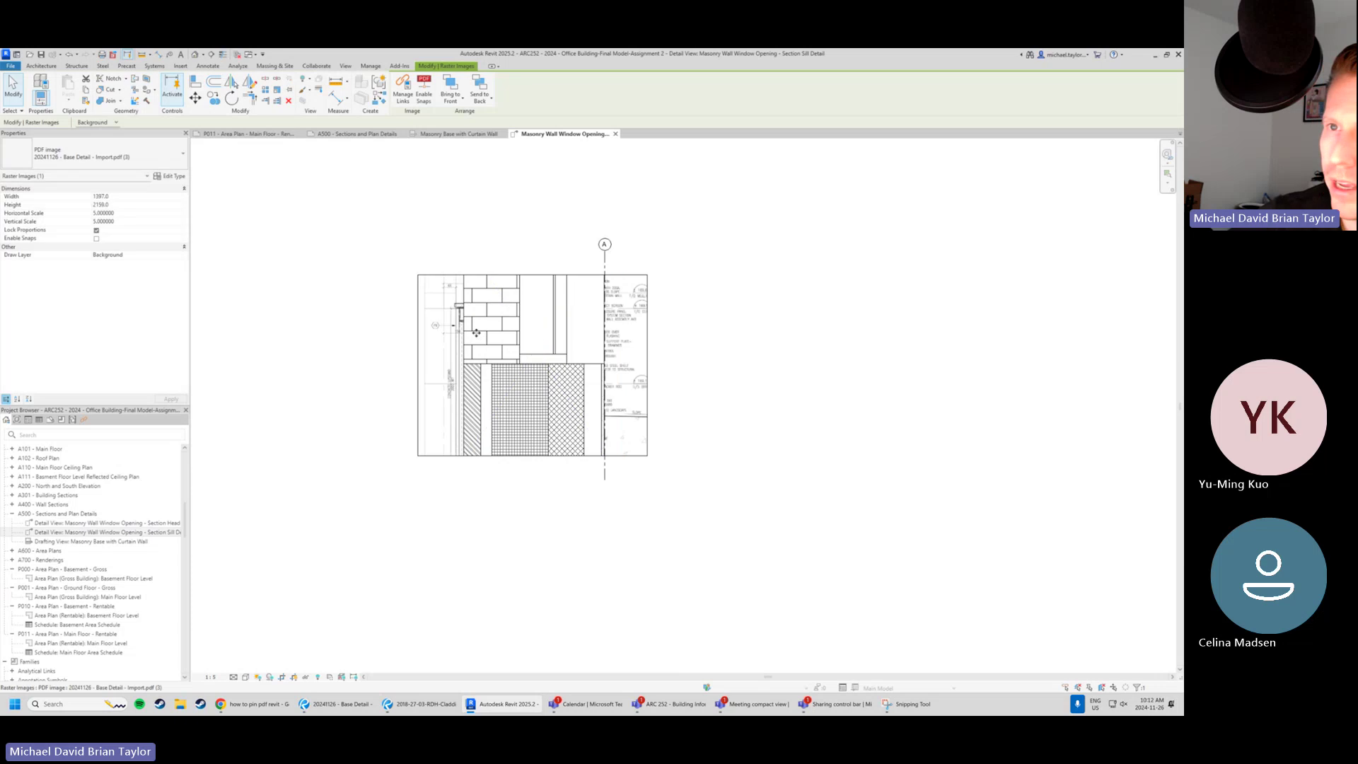
pyautogui.click(177, 257)
pyautogui.click(117, 269)
pyautogui.click(282, 454)
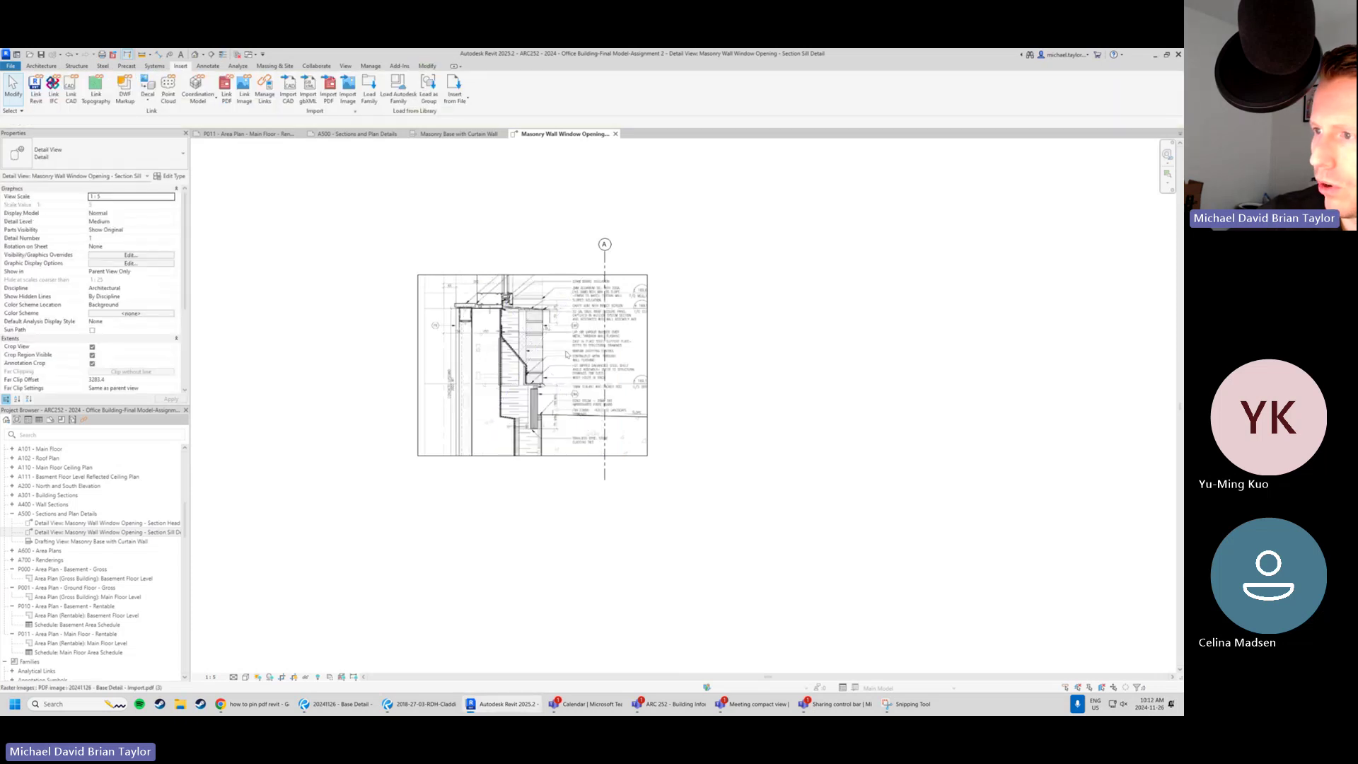
# Inspect how the crop region clips the linked PDF image, and delete the image from the sill detail.
pyautogui.click(565, 354)
pyautogui.scroll(3, 489, 346)
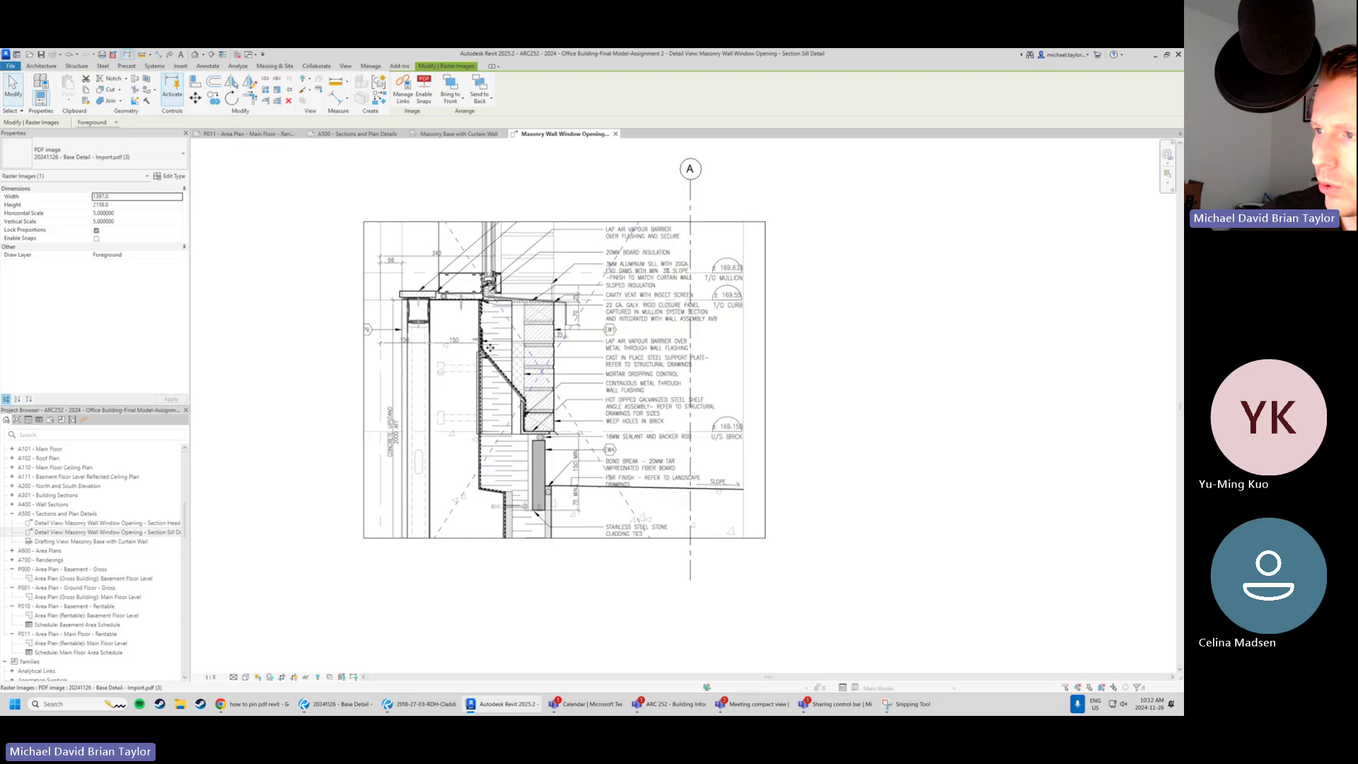
pyautogui.scroll(3, 490, 347)
pyautogui.moveTo(491, 348); pyautogui.dragTo(454, 350, button='middle')
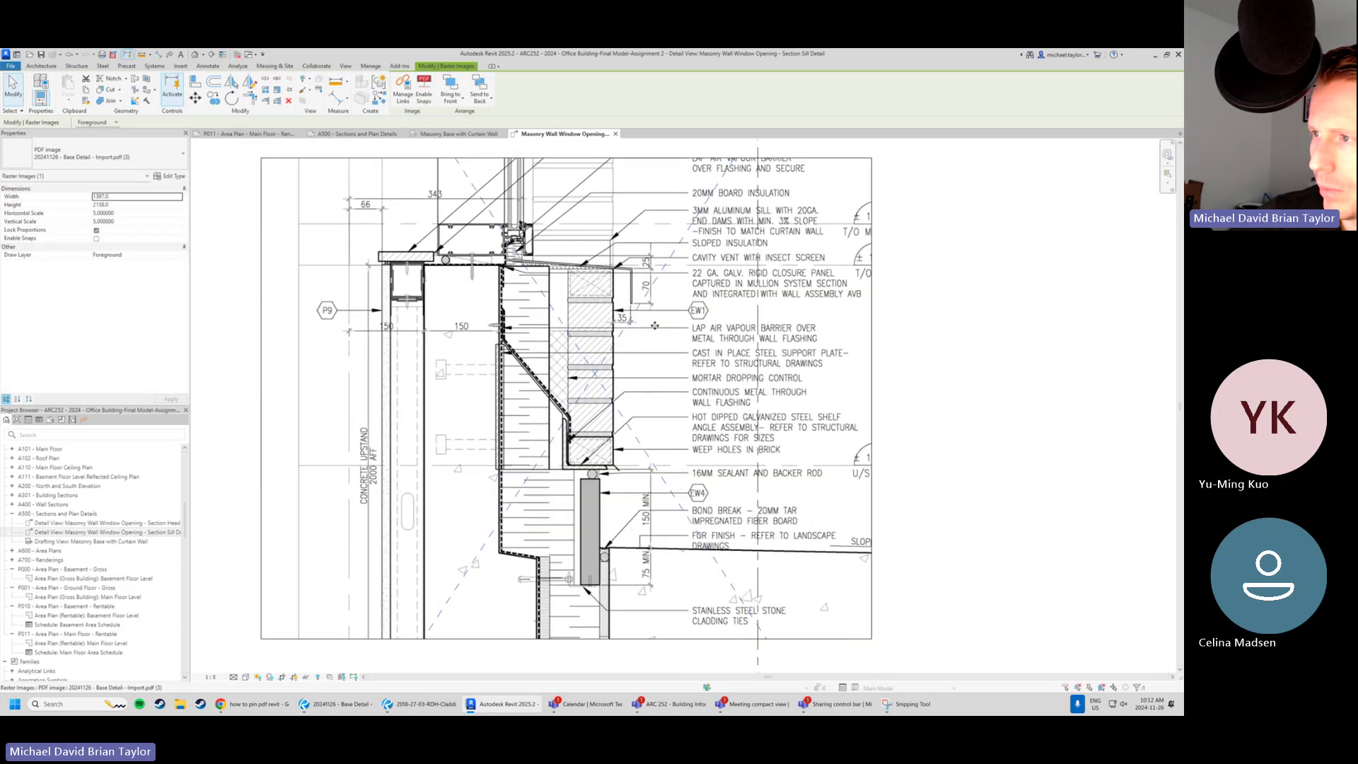
pyautogui.moveTo(786, 418); pyautogui.dragTo(658, 440, button='middle')
pyautogui.press('Delete')
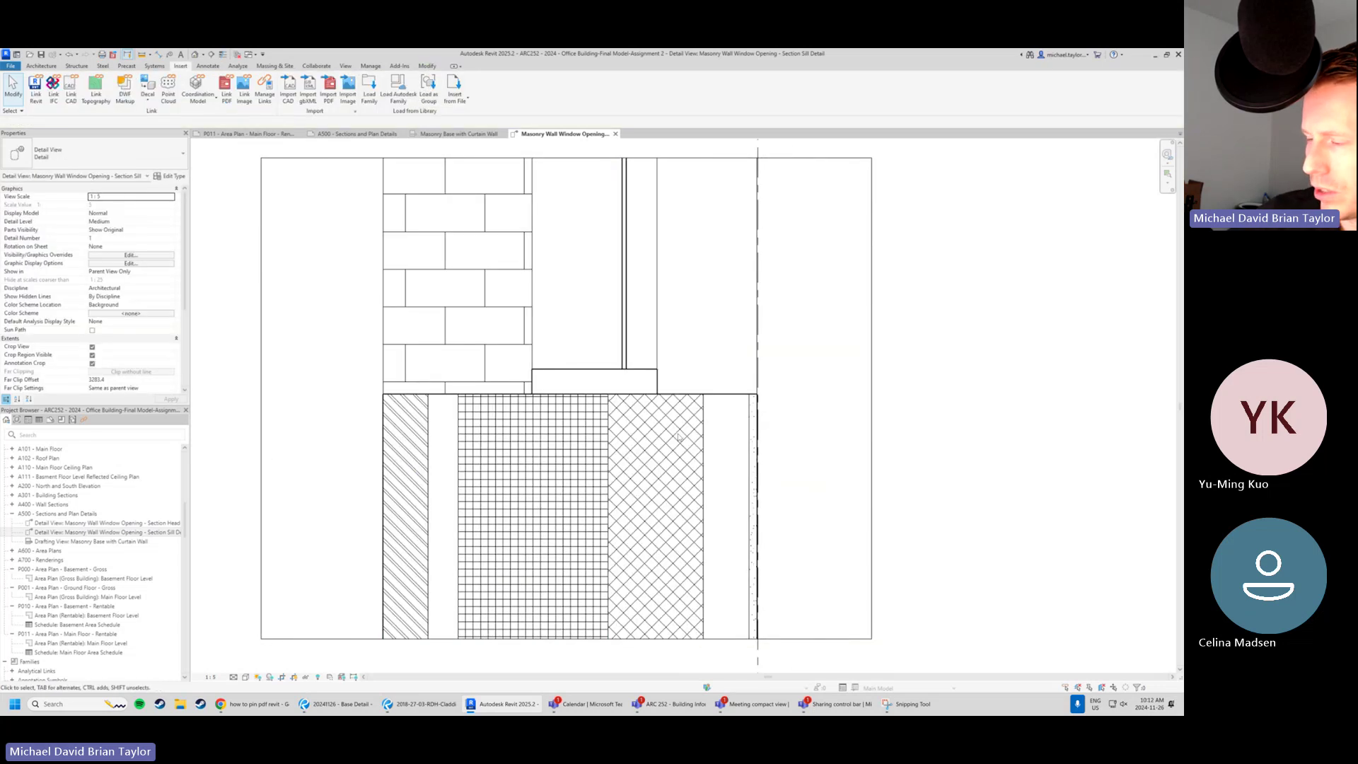
pyautogui.scroll(-2, 641, 311)
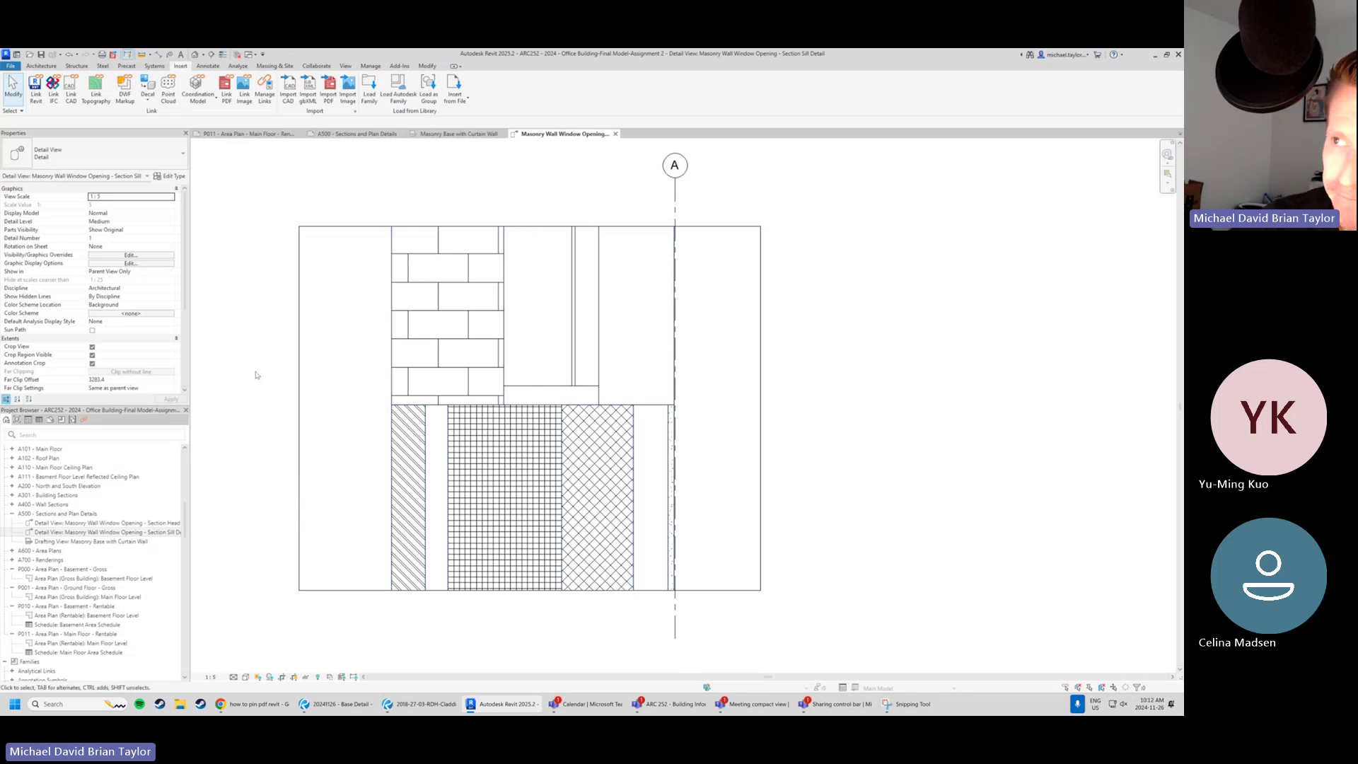
# Return to the Masonry Base with Curtain Wall drafting view and turn off the Reveal Hidden Elements mode.
pyautogui.click(453, 135)
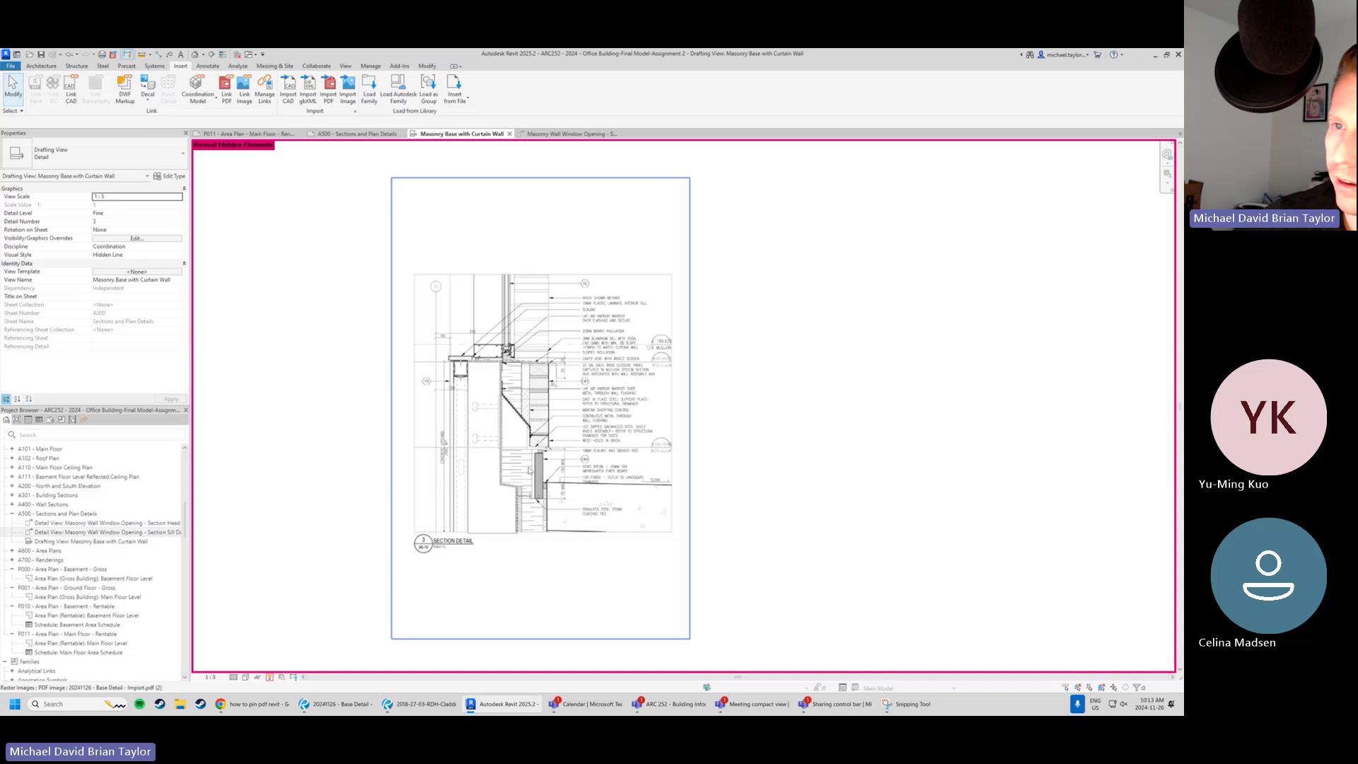
pyautogui.scroll(2, 528, 470)
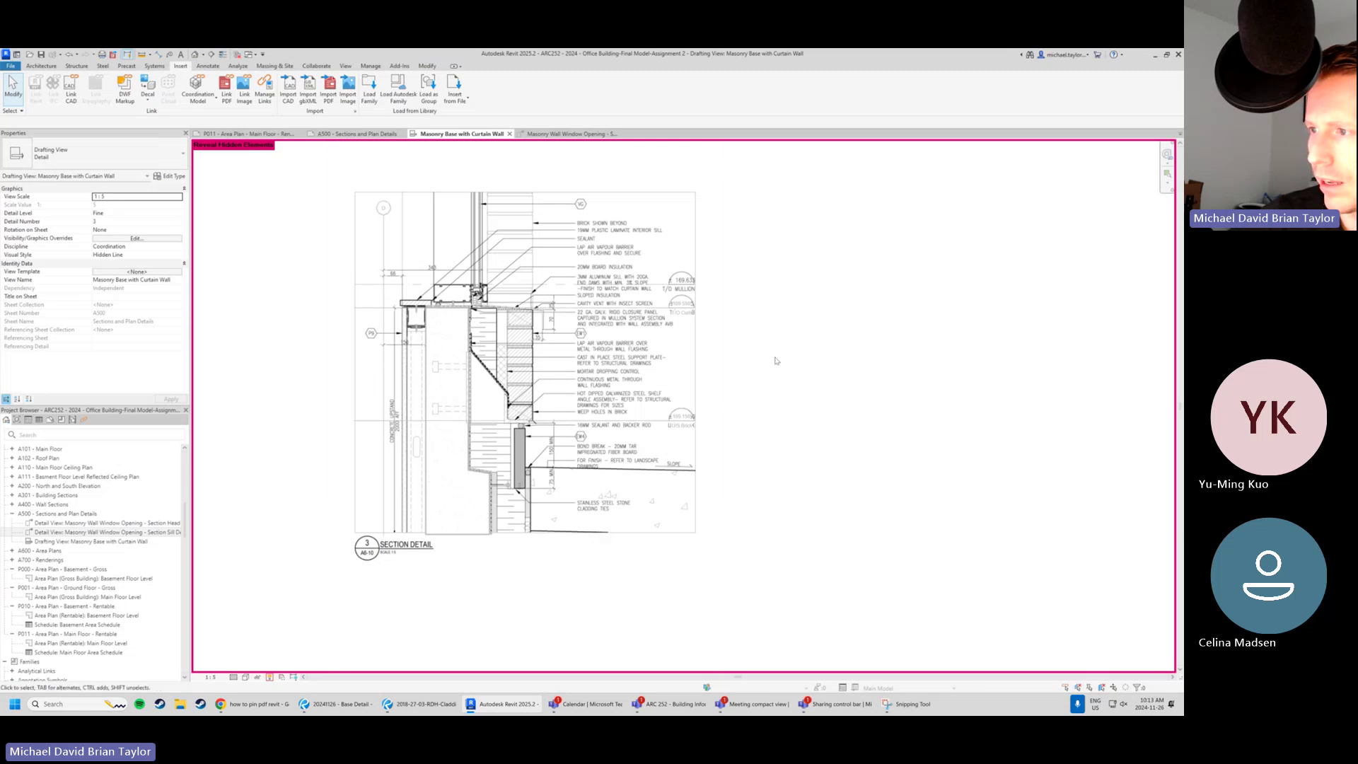
pyautogui.scroll(-2, 745, 405)
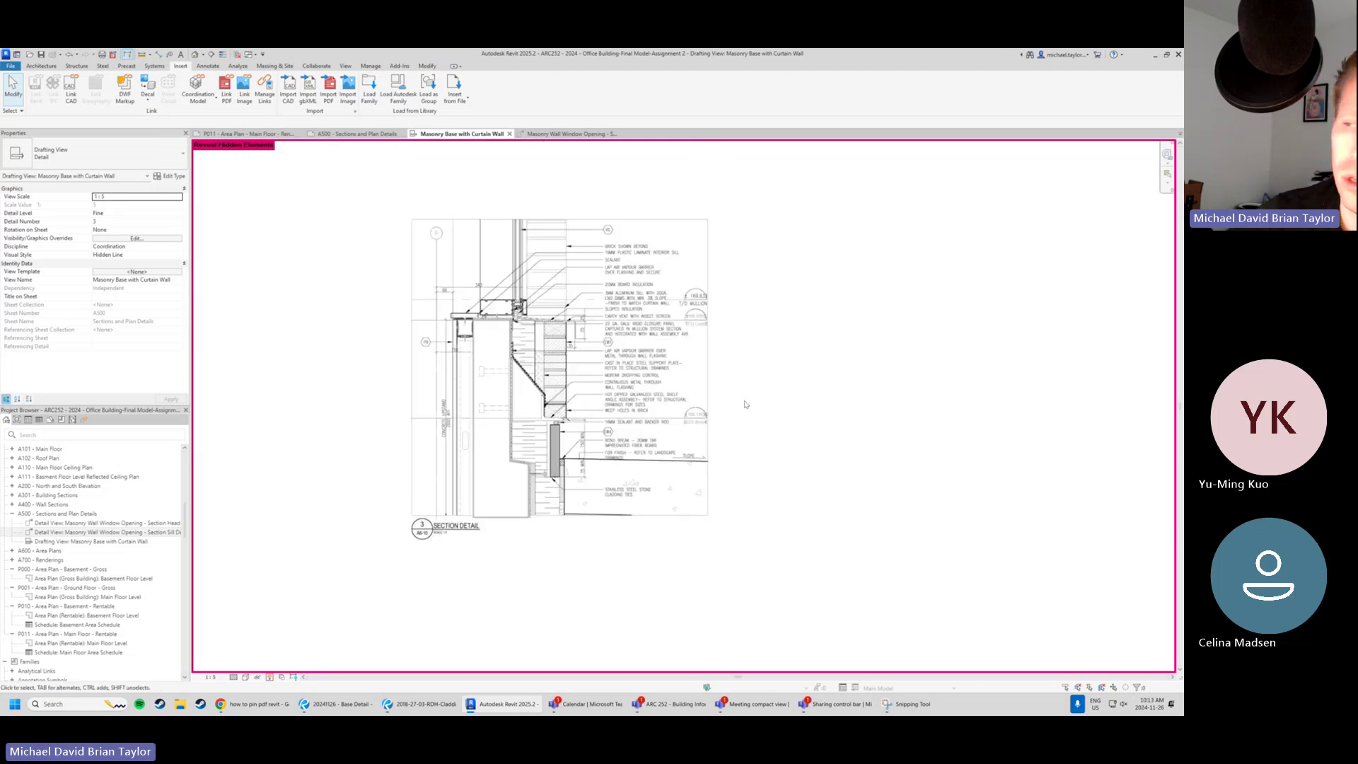
pyautogui.scroll(1, 592, 410)
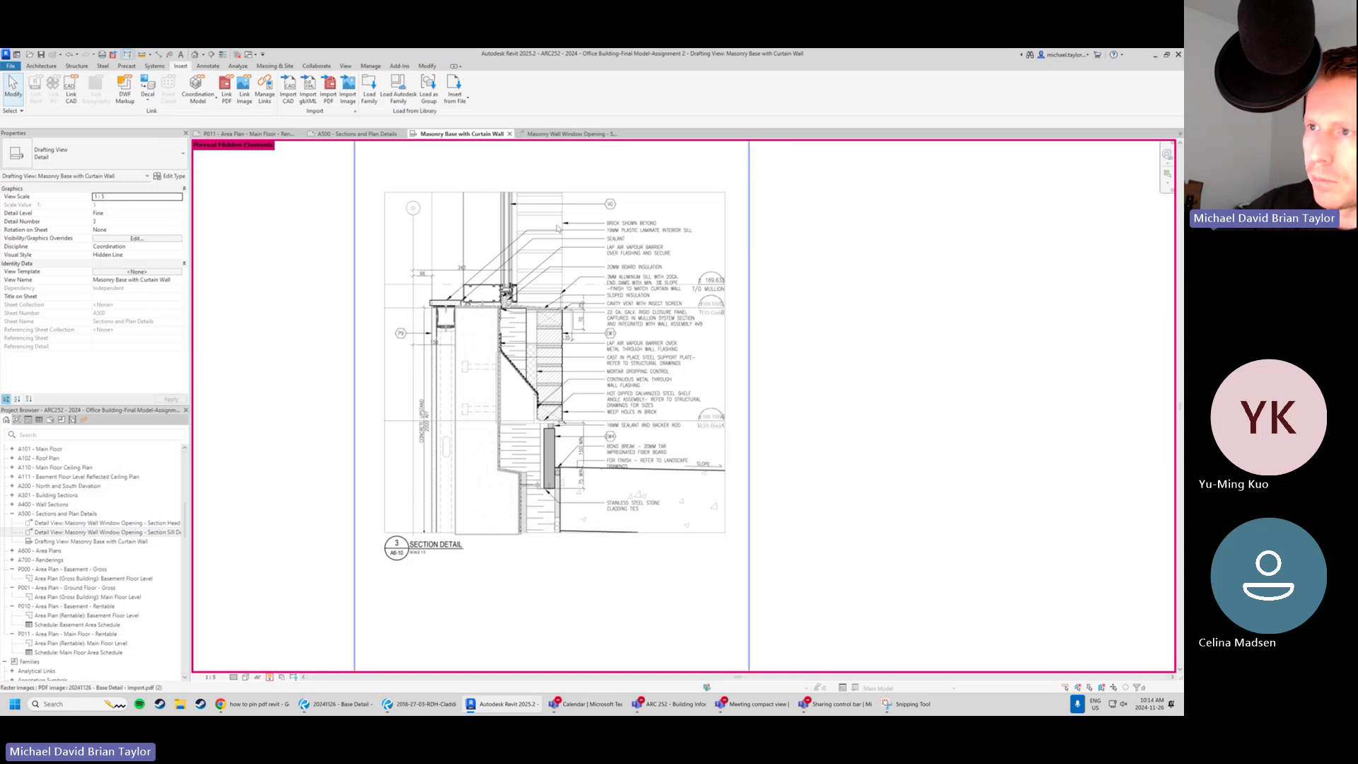
pyautogui.click(270, 678)
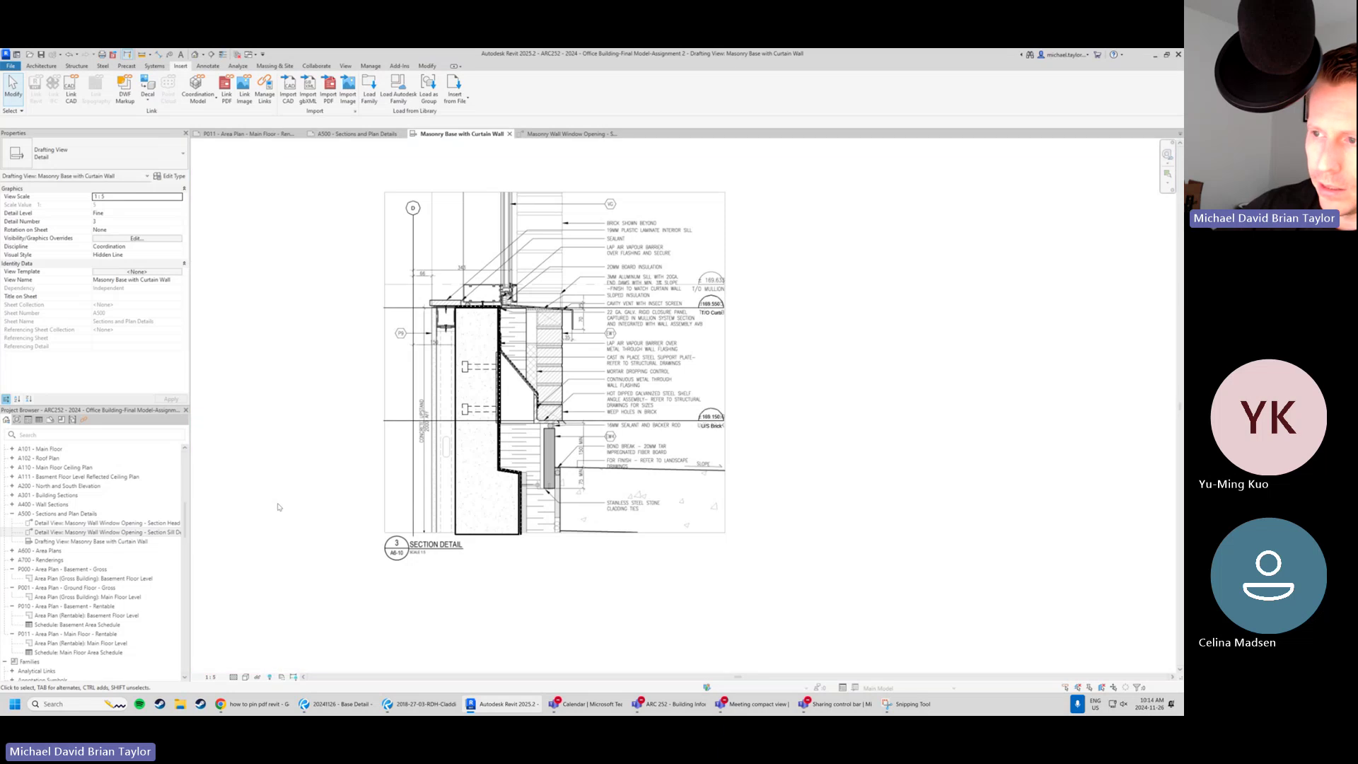
# Examine sheet P011's rentable main floor area plan and compare it with the Main Floor Area Schedule.
pyautogui.click(248, 134)
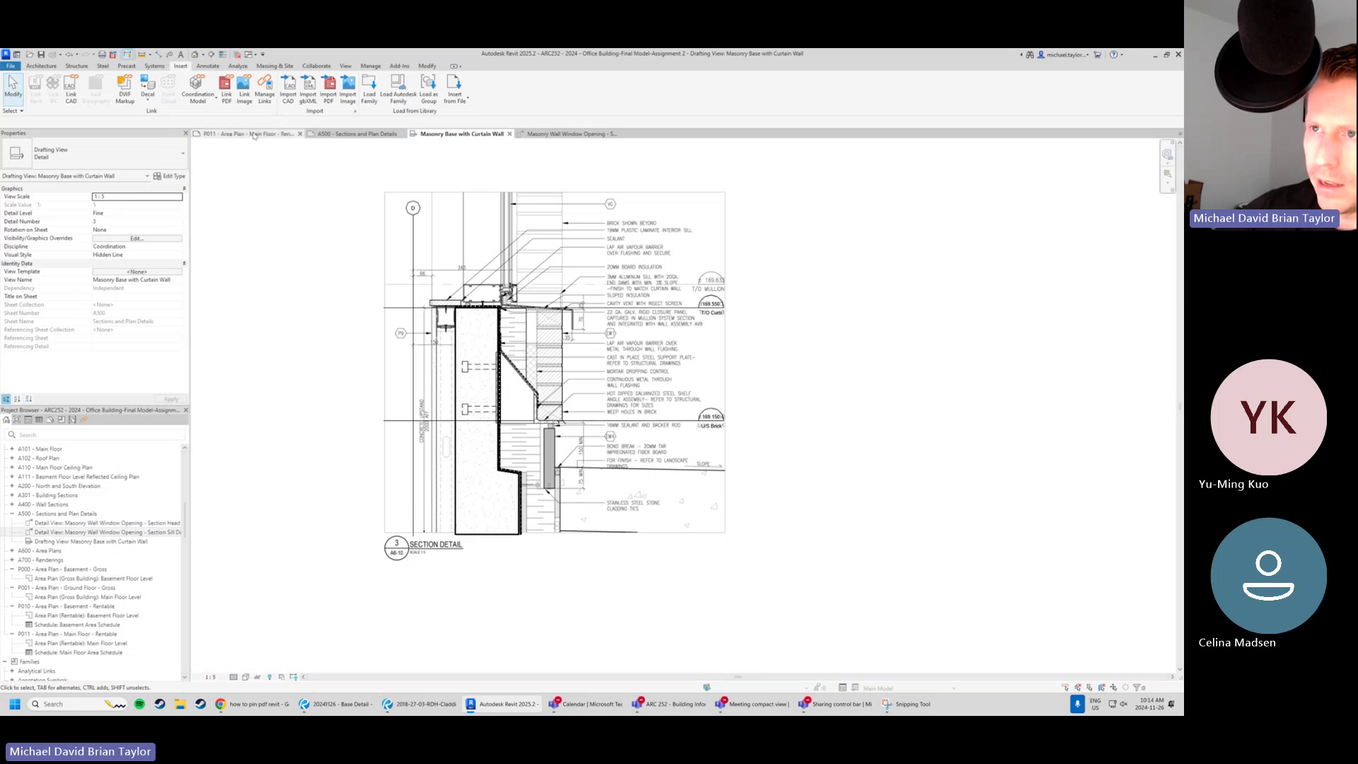
pyautogui.moveTo(807, 375); pyautogui.dragTo(778, 437, button='middle')
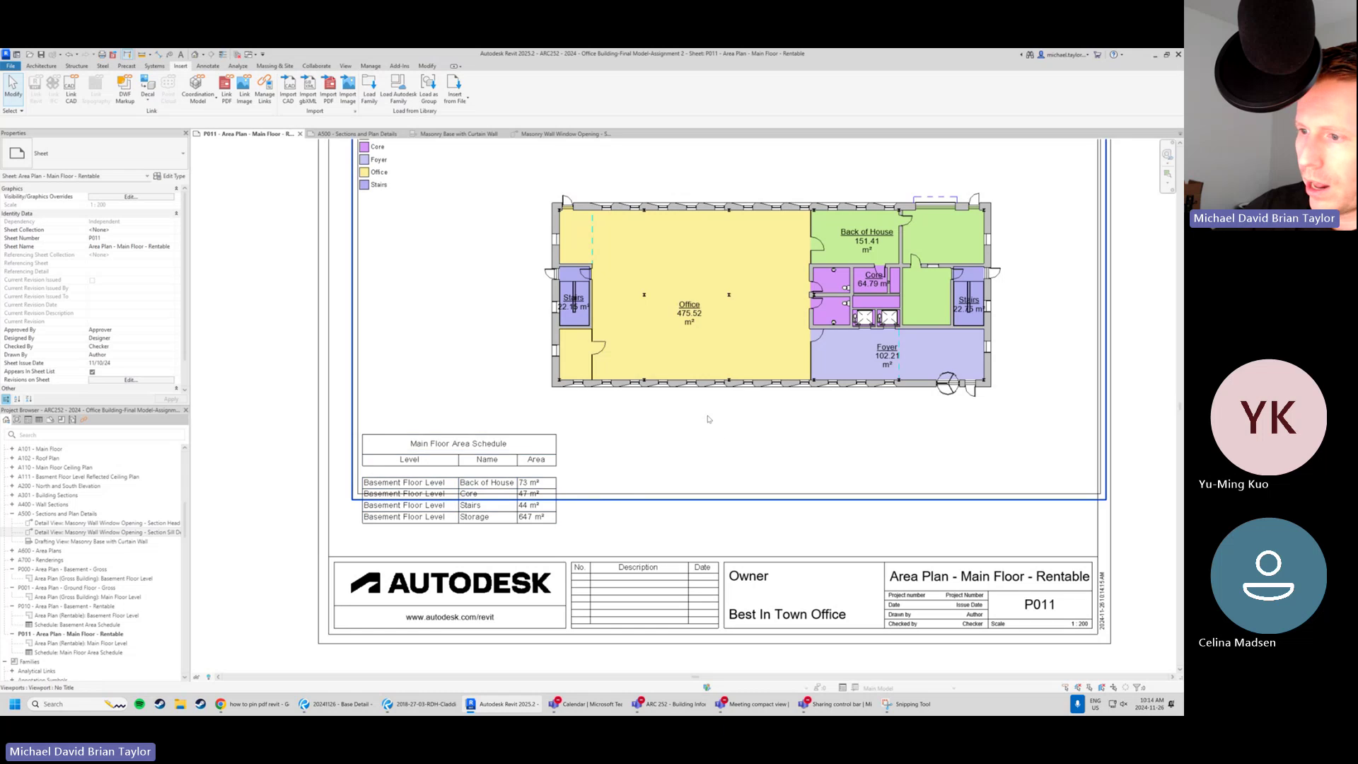
pyautogui.moveTo(465, 560); pyautogui.dragTo(419, 549, button='middle')
pyautogui.scroll(2, 464, 499)
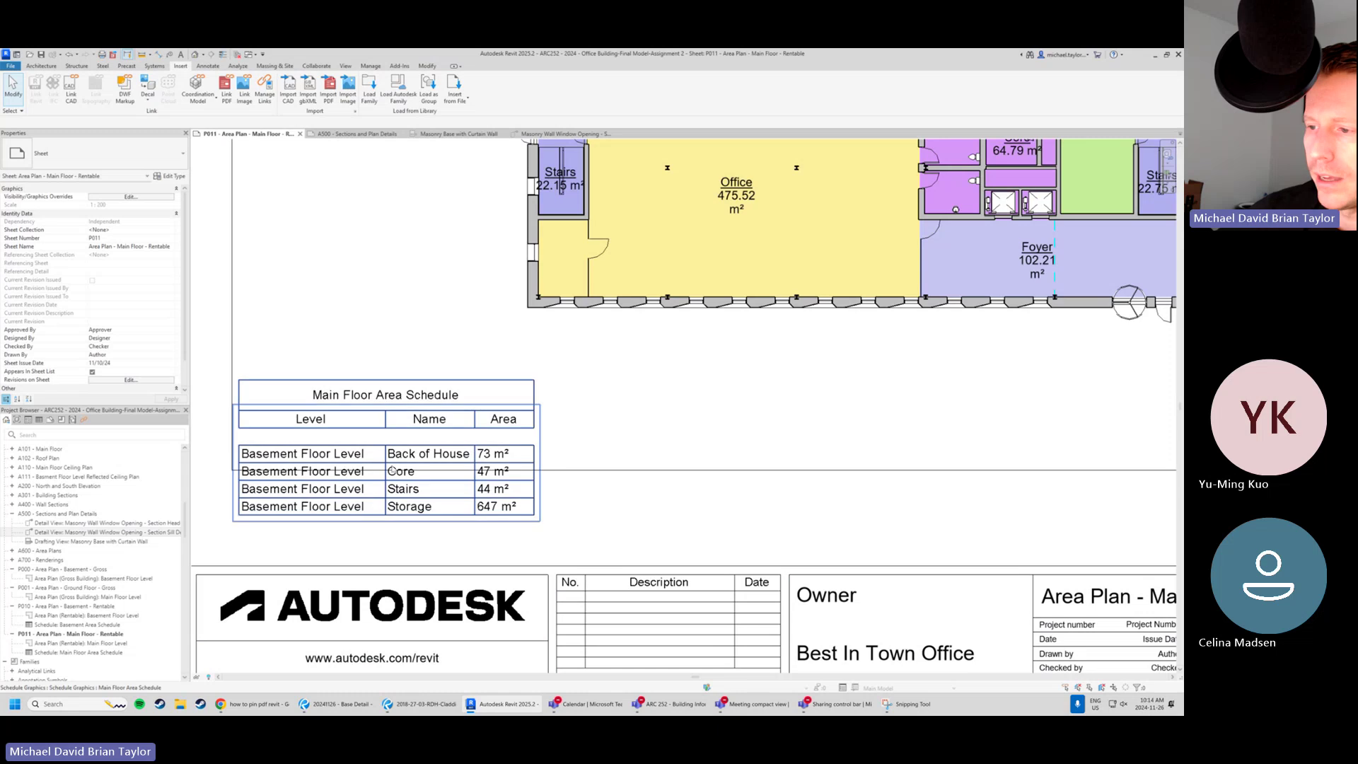
pyautogui.scroll(-3, 368, 453)
pyautogui.moveTo(519, 261); pyautogui.dragTo(504, 287, button='middle')
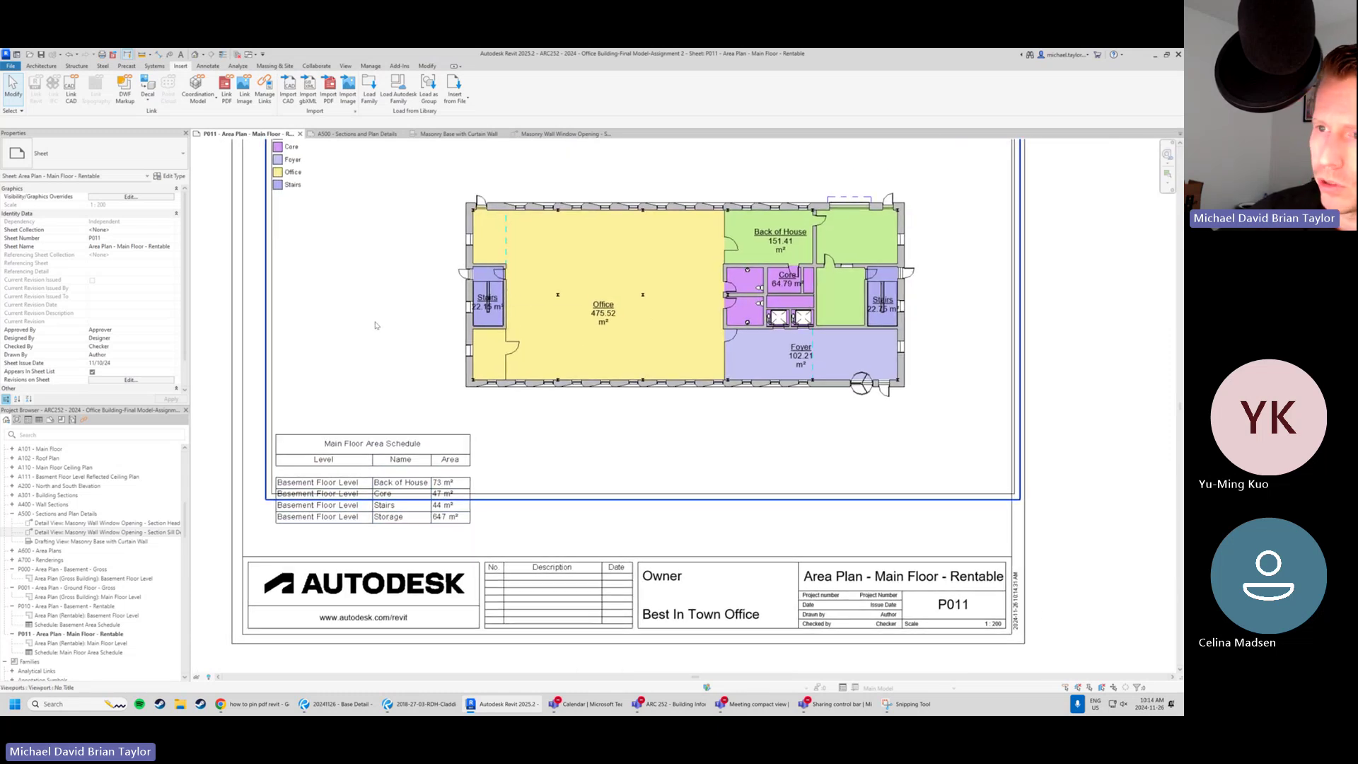
pyautogui.click(462, 493)
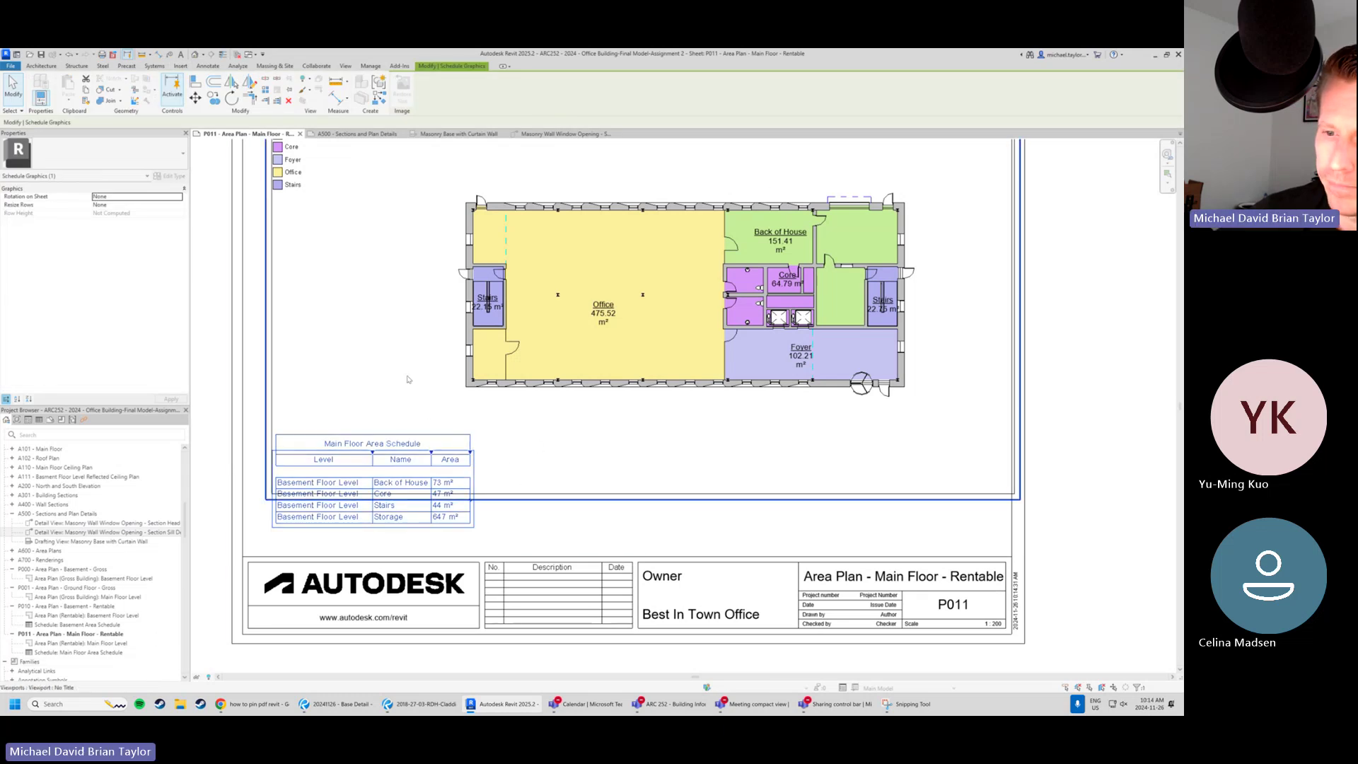
pyautogui.scroll(-1, 410, 354)
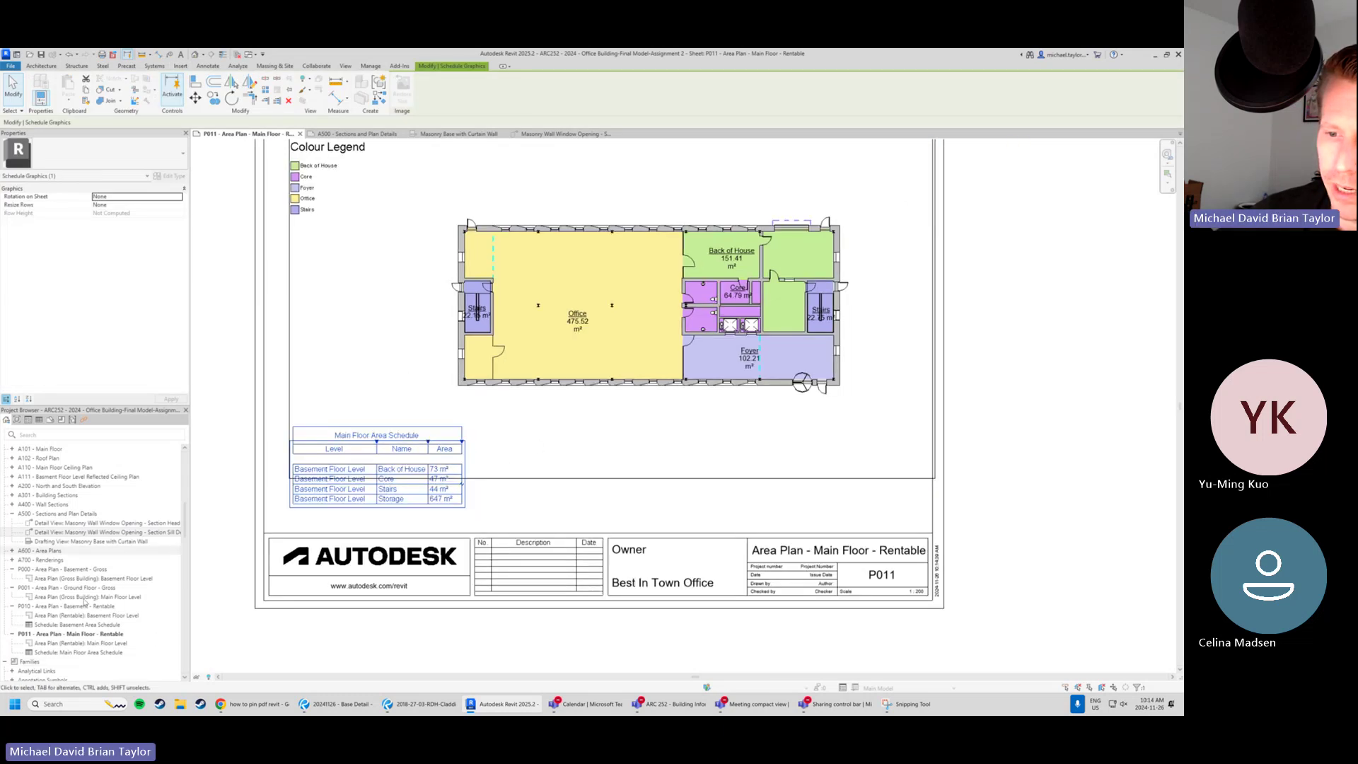
# Open the Main Floor Area Schedule and set its Area field's formatting to No calculation.
pyautogui.doubleClick(109, 652)
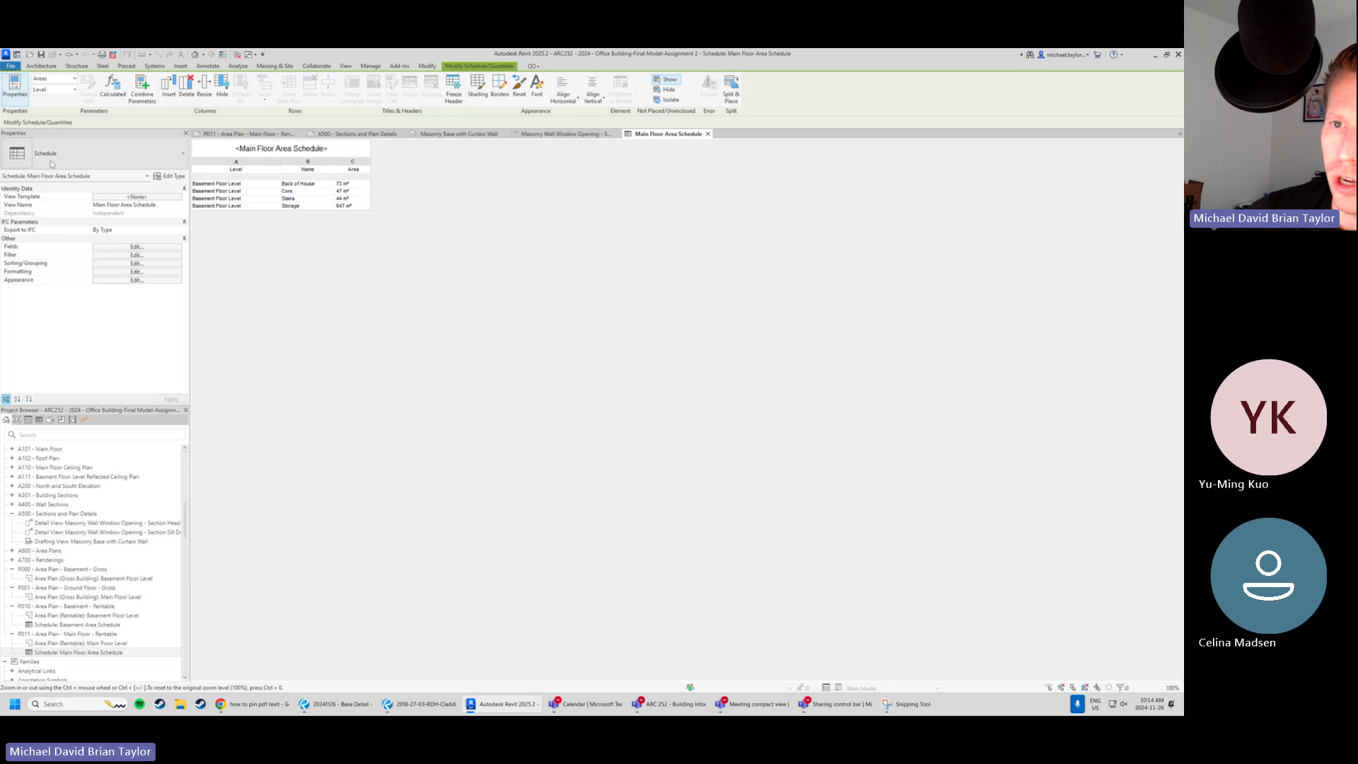
pyautogui.click(140, 272)
pyautogui.moveTo(704, 286); pyautogui.dragTo(648, 158)
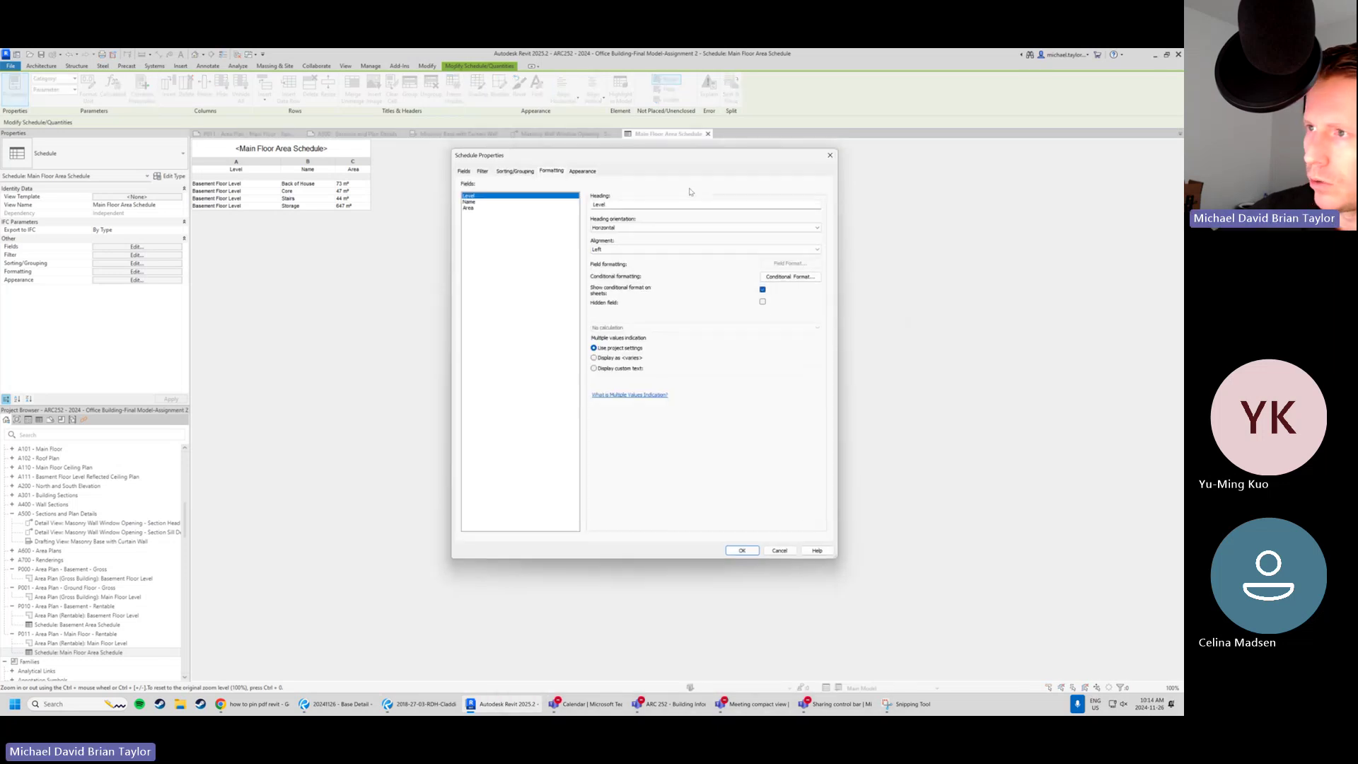
pyautogui.click(469, 208)
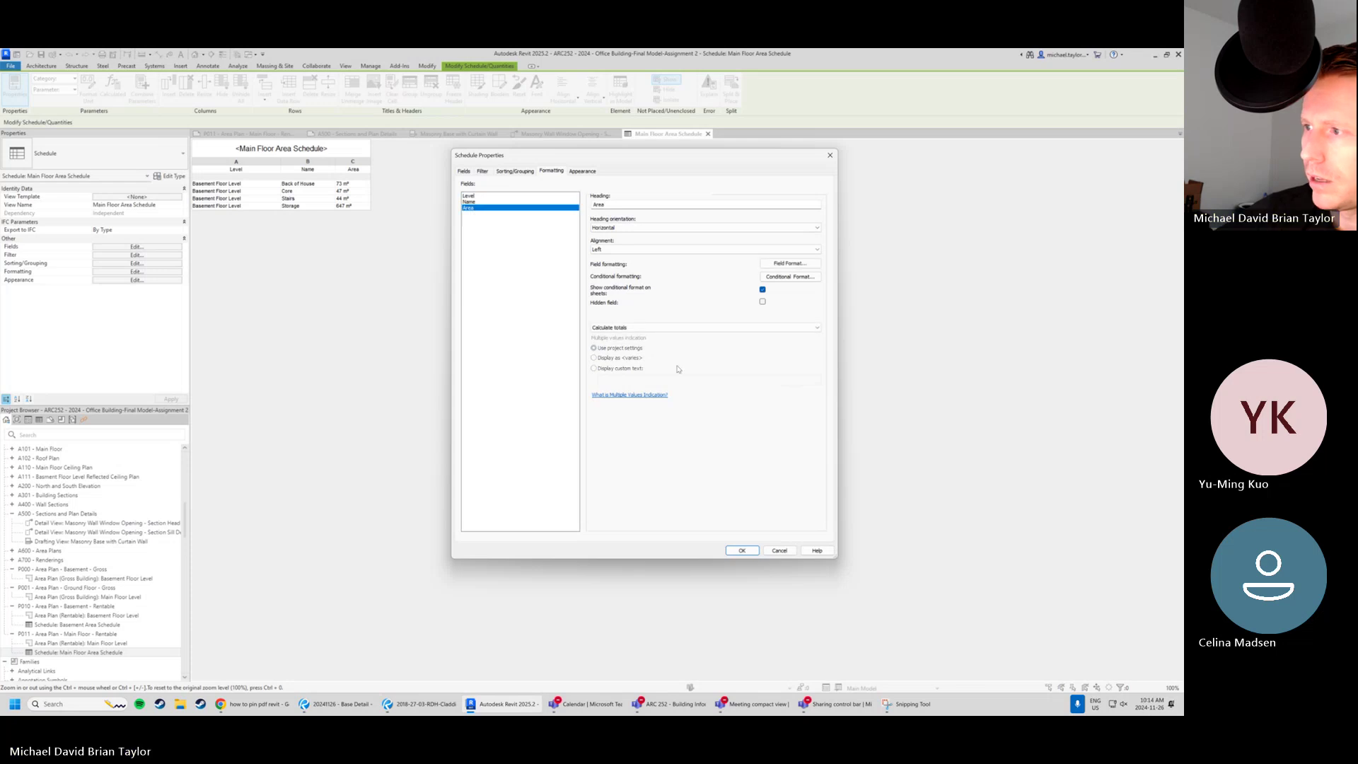
pyautogui.scroll(-1, 646, 328)
pyautogui.click(645, 329)
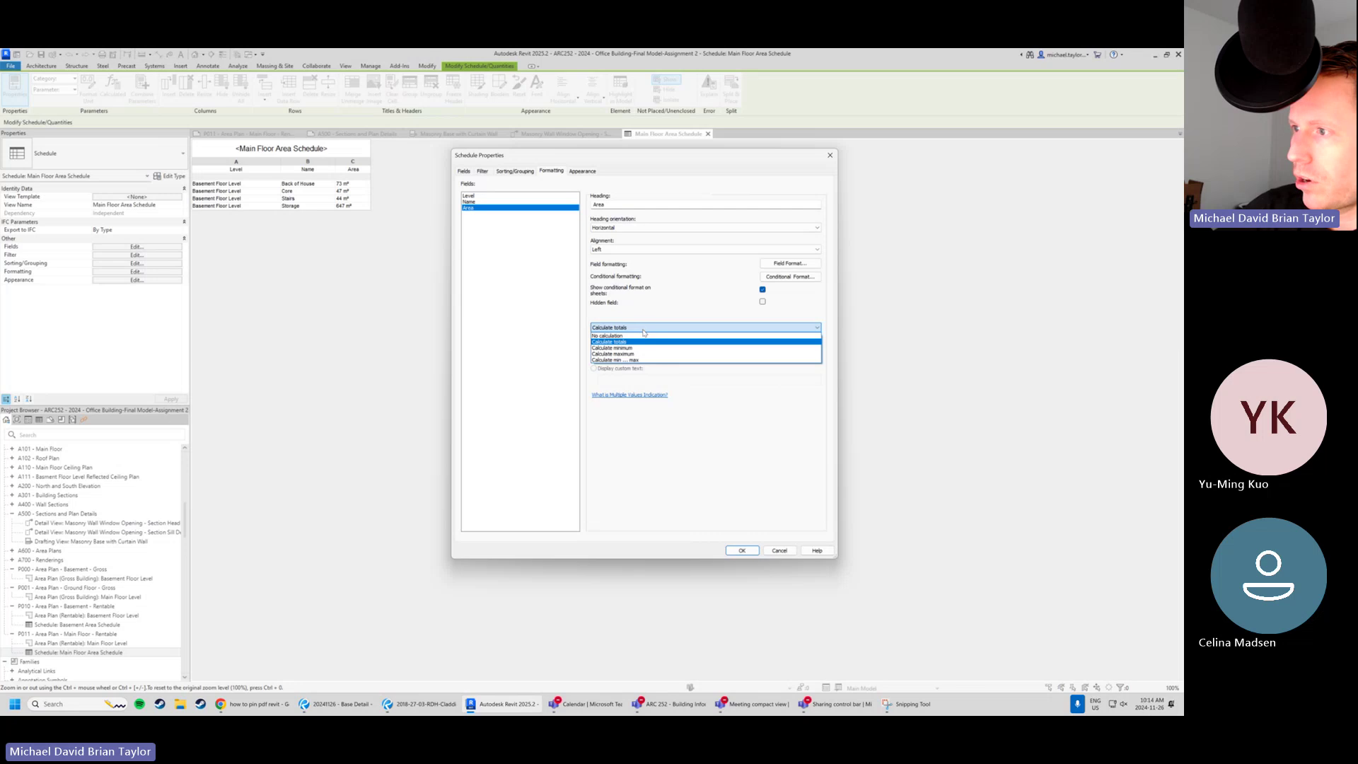
pyautogui.click(614, 336)
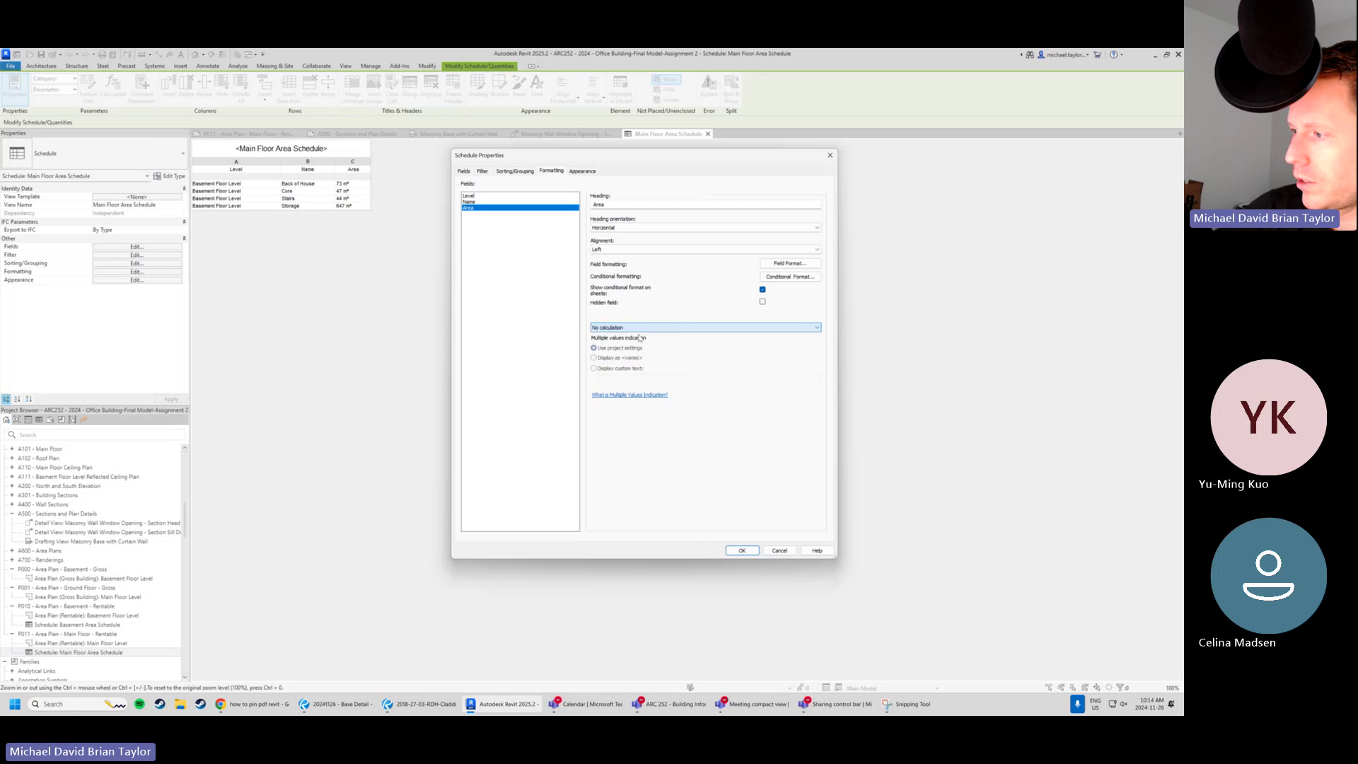
pyautogui.click(742, 551)
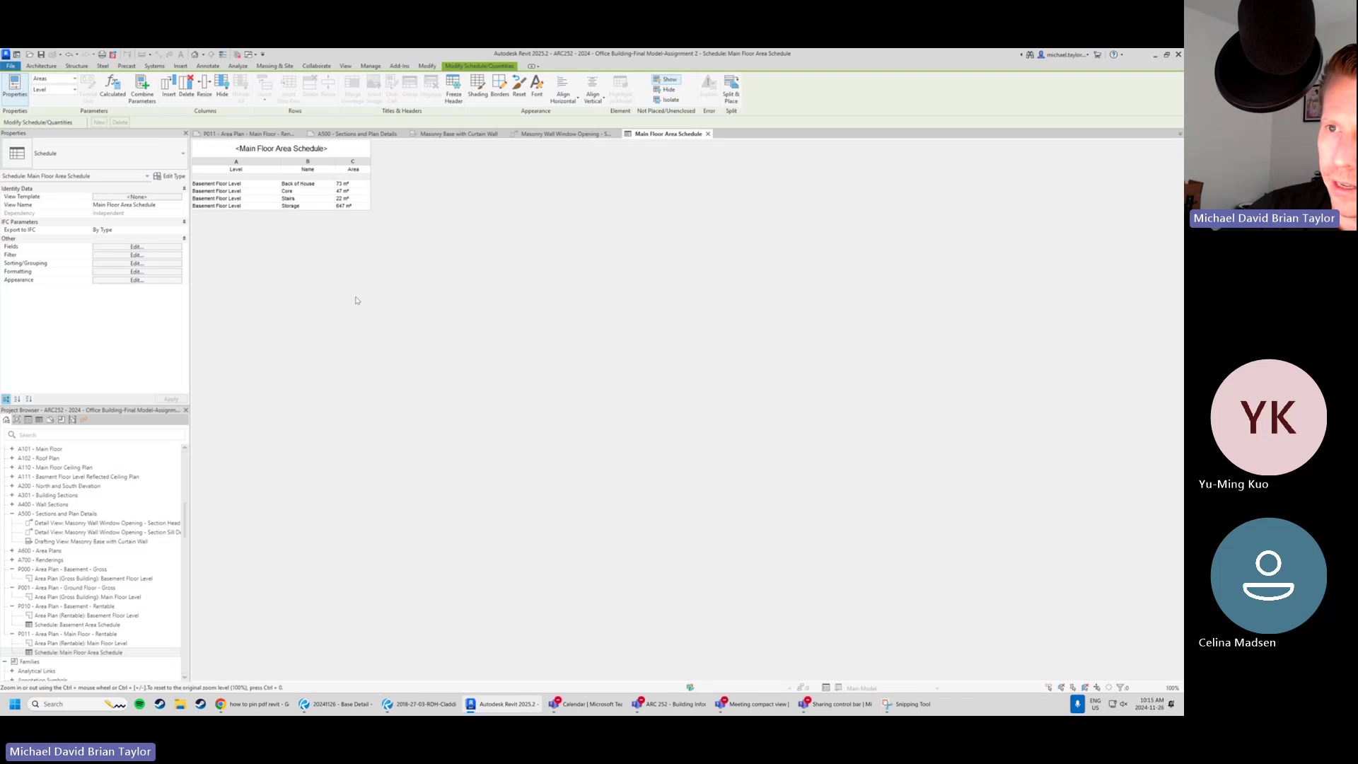
# Turn on Itemize every instance in the Main Floor Area Schedule's sorting and grouping settings.
pyautogui.click(141, 247)
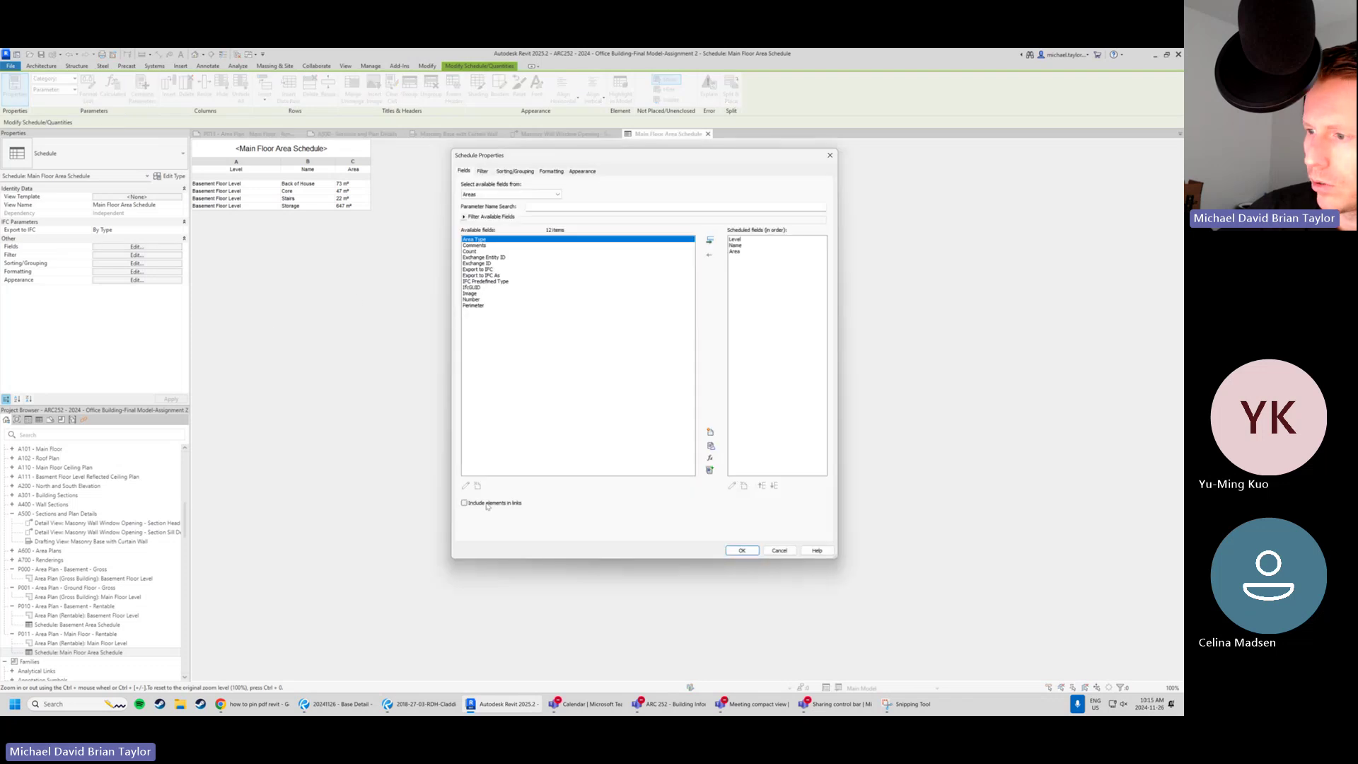
pyautogui.click(511, 172)
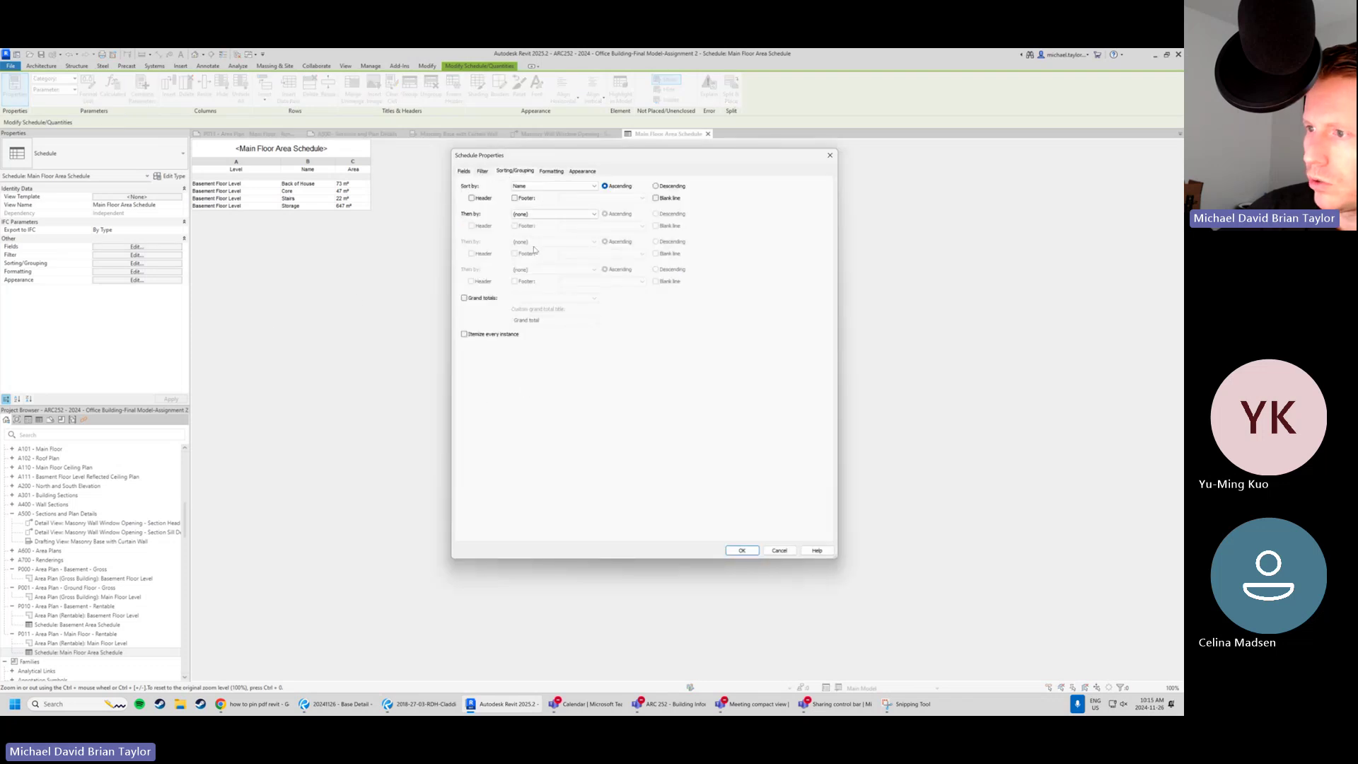
pyautogui.press('Return')
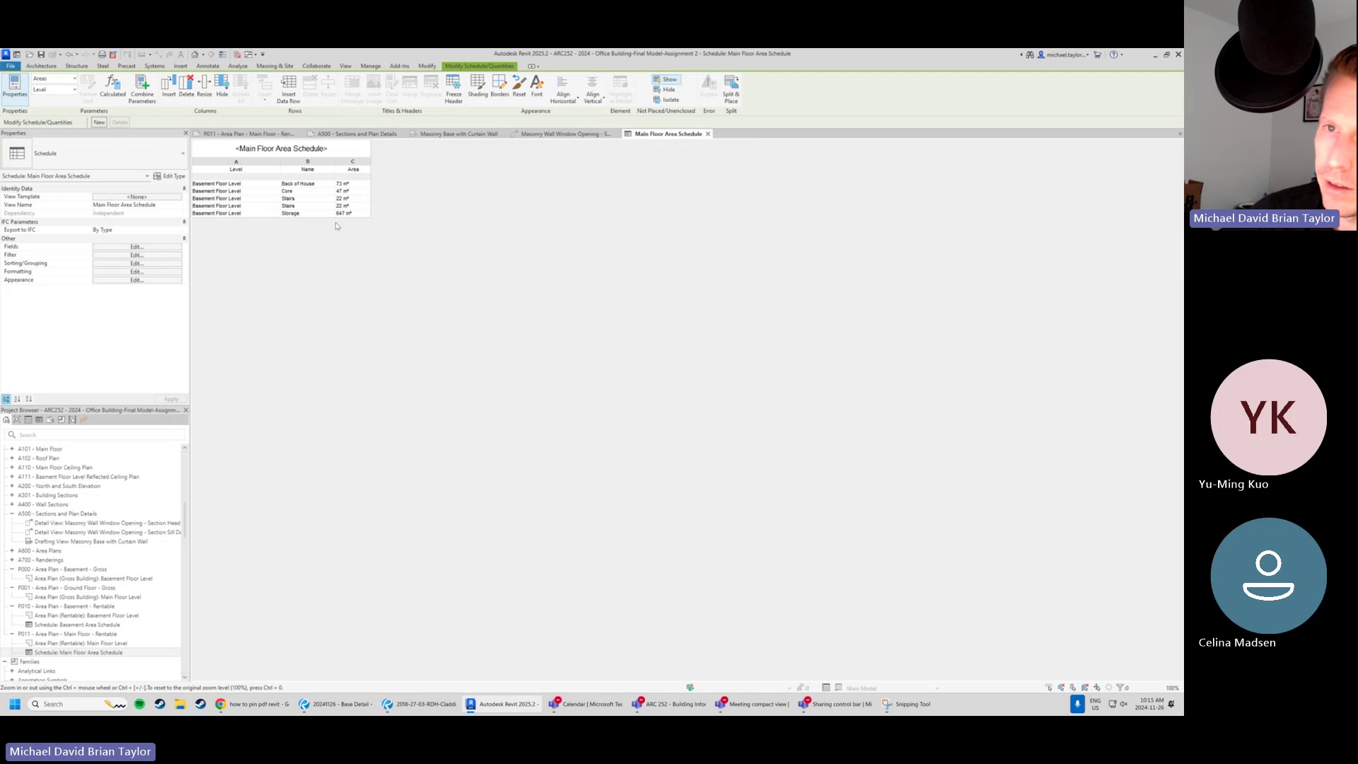
# Set the Area field's formatting to Calculate totals in the Main Floor Area Schedule.
pyautogui.click(137, 271)
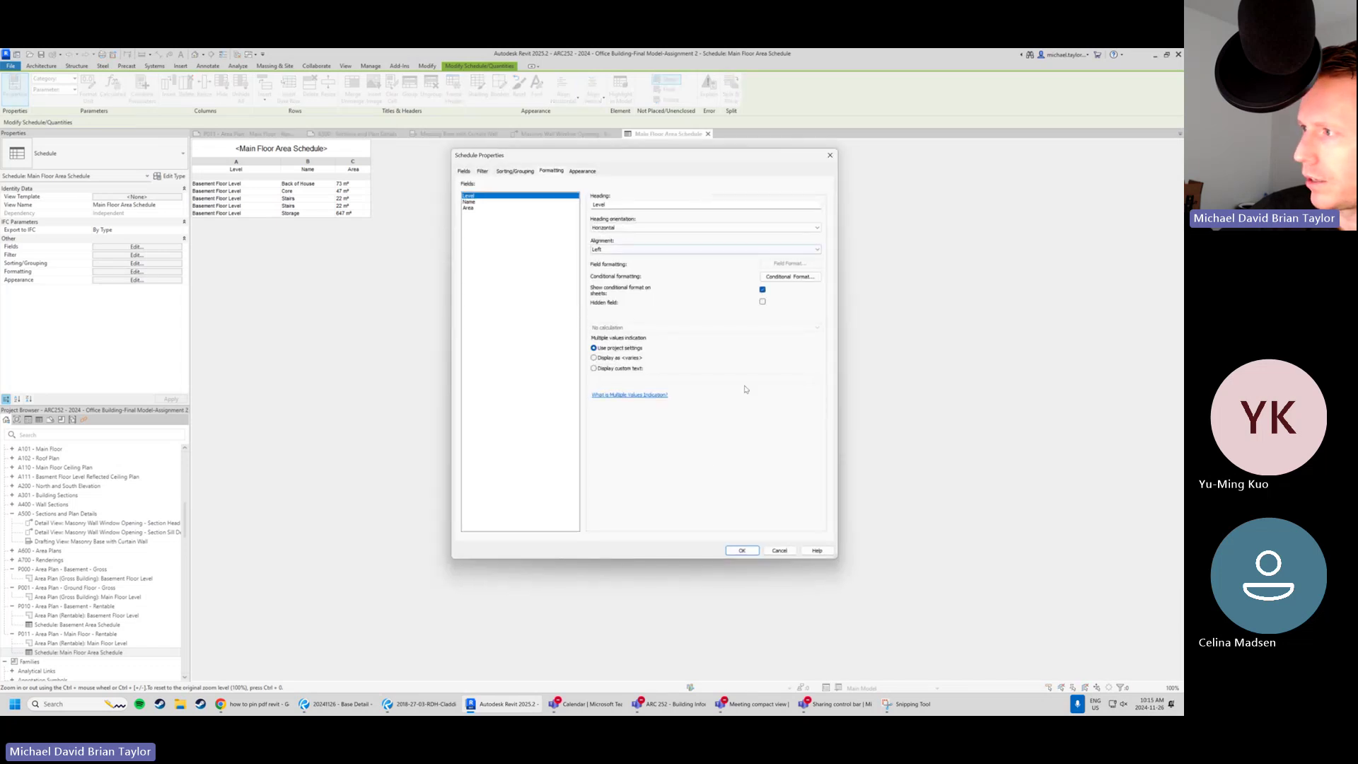
pyautogui.click(507, 208)
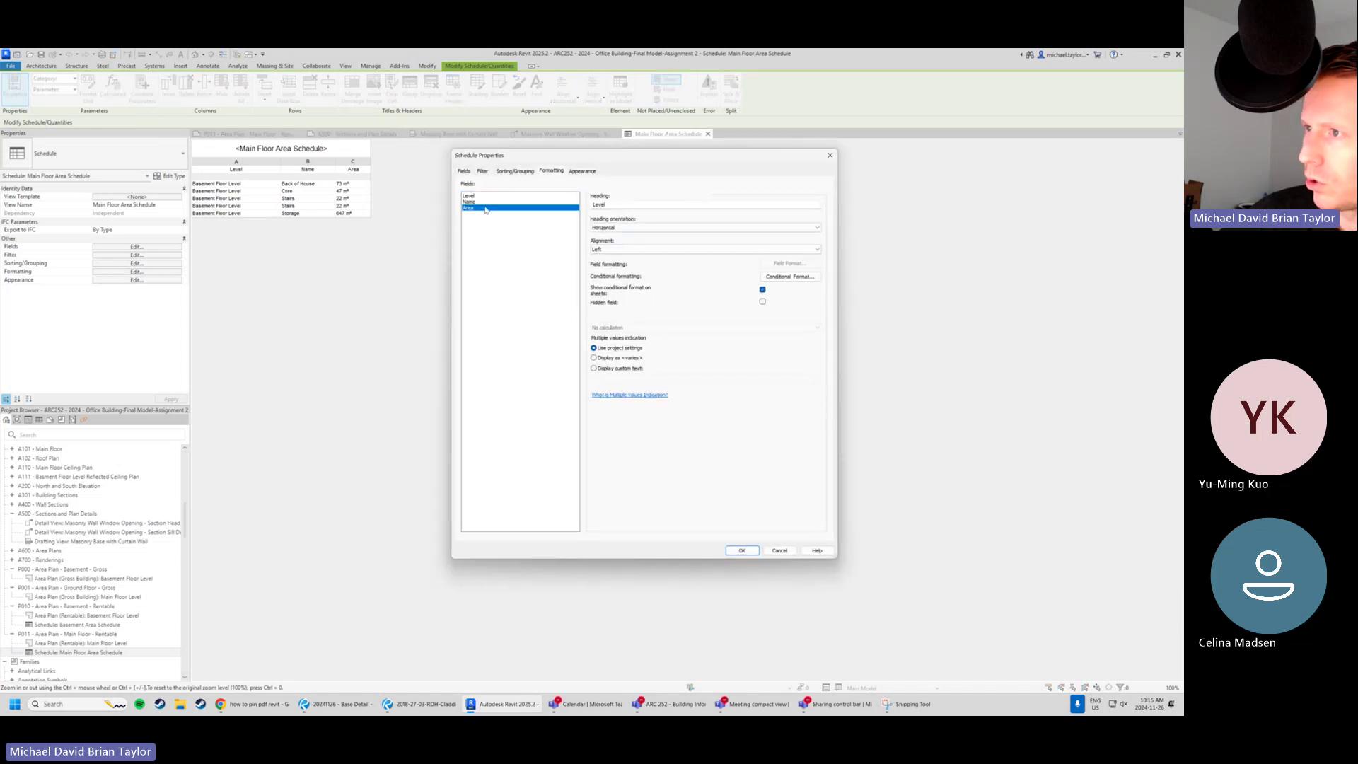
pyautogui.click(622, 329)
pyautogui.click(637, 344)
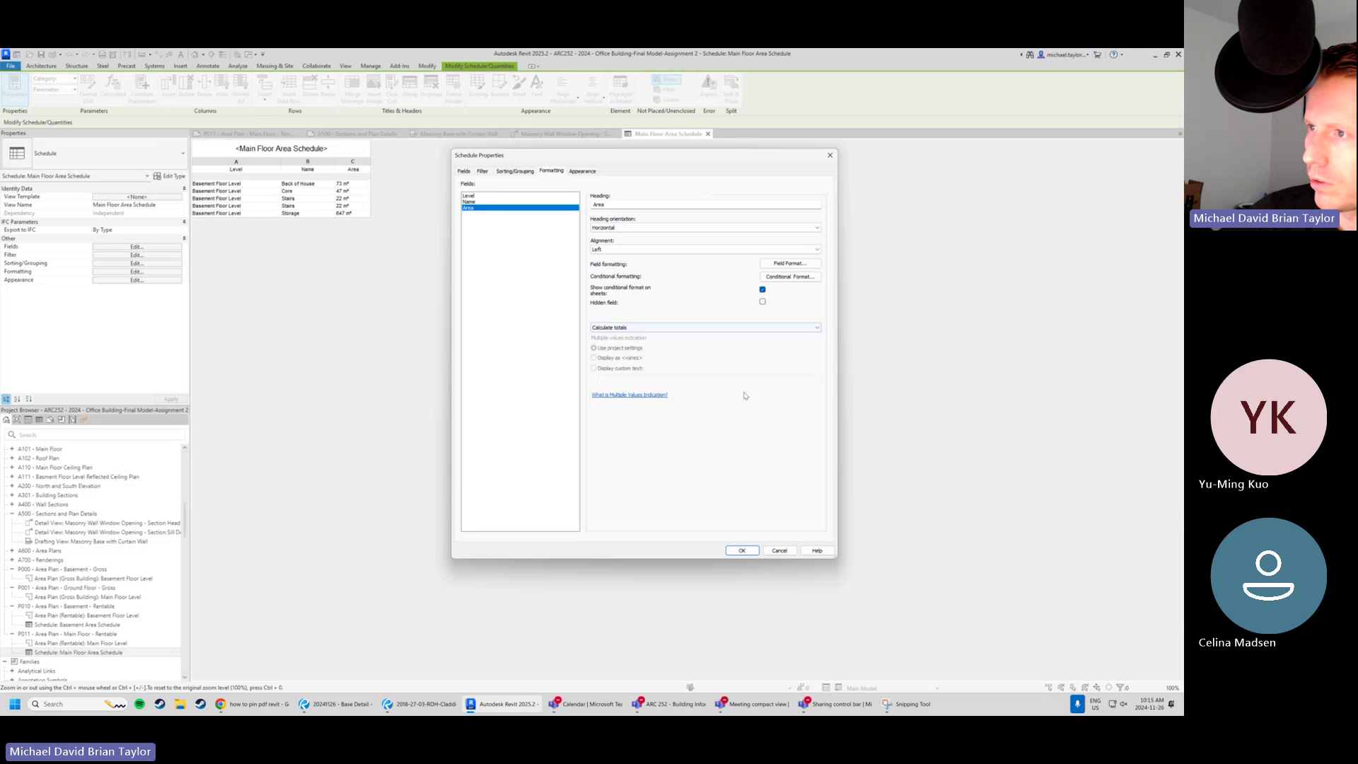
pyautogui.click(742, 550)
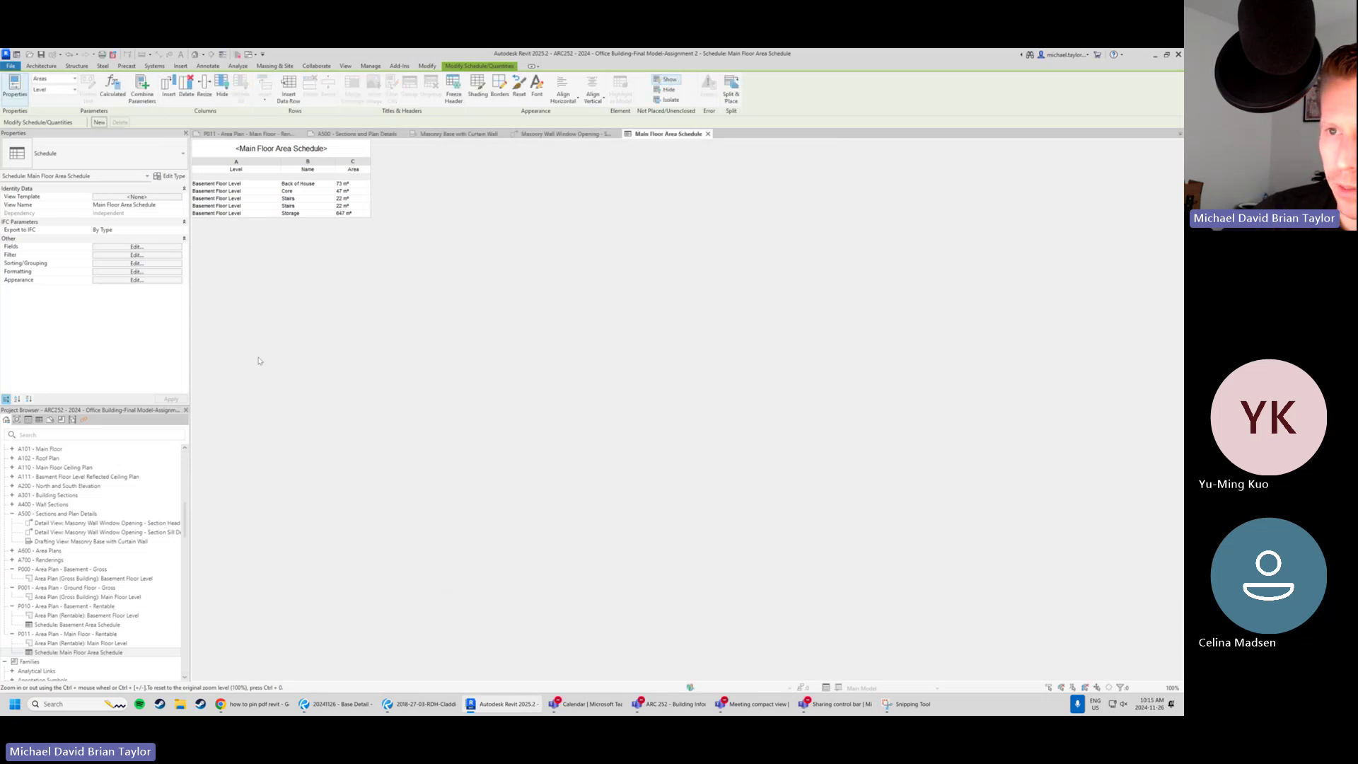
# Turn off Itemize every instance so that areas sharing a name combine into one schedule row.
pyautogui.click(152, 246)
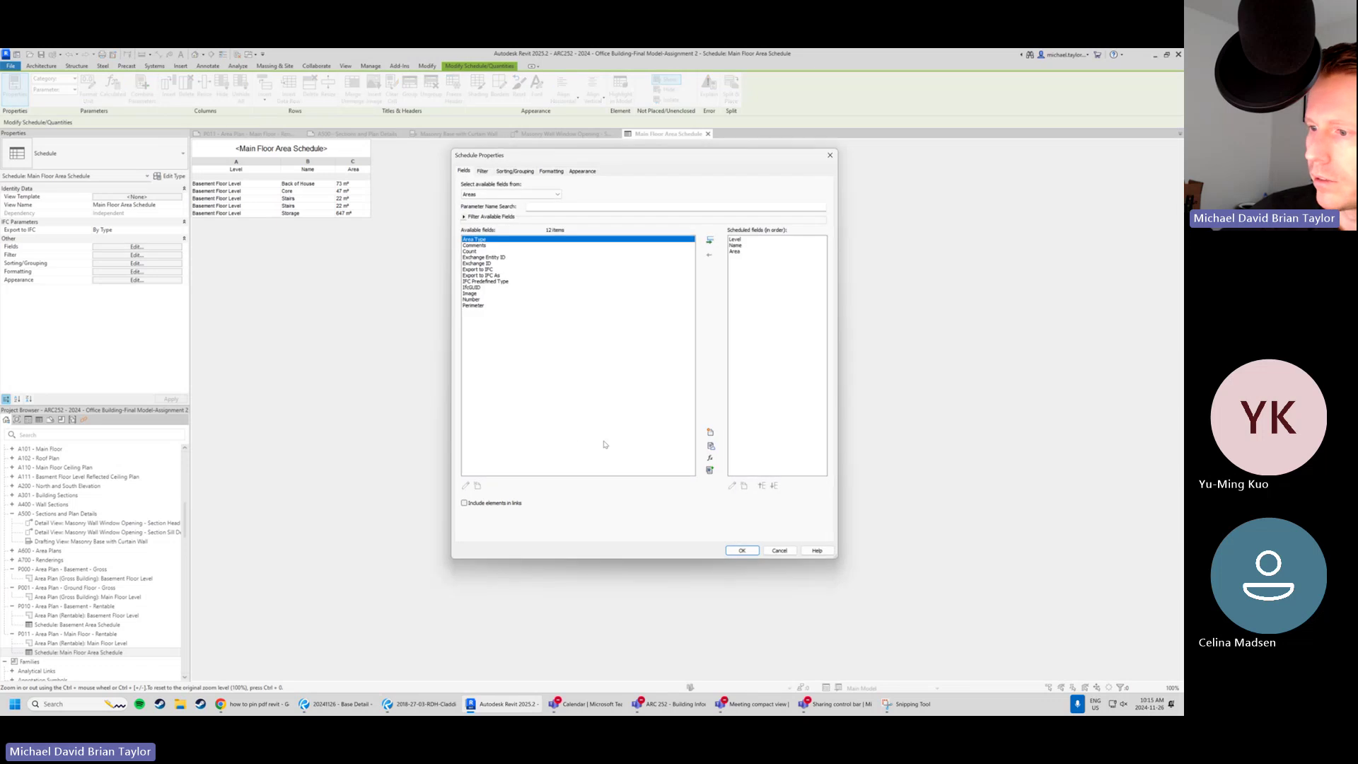
pyautogui.click(515, 172)
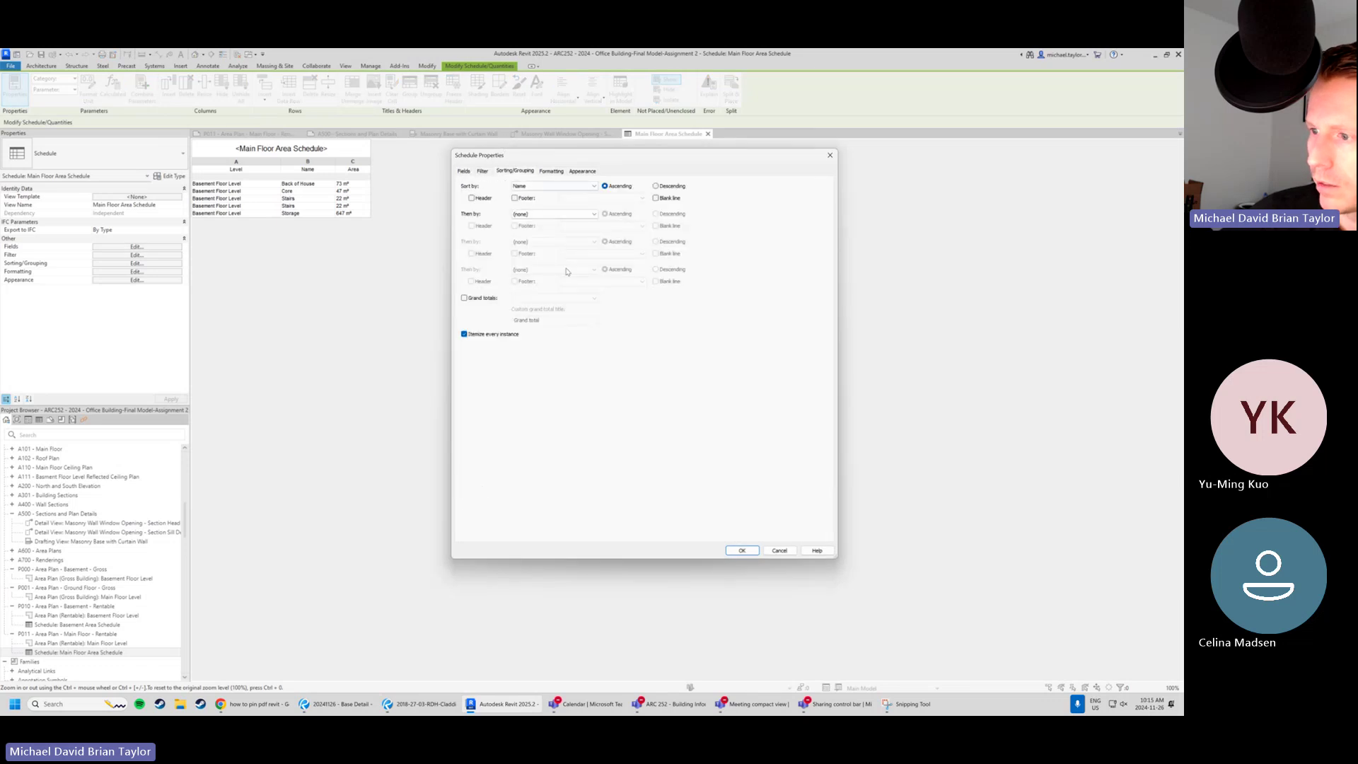
pyautogui.click(465, 335)
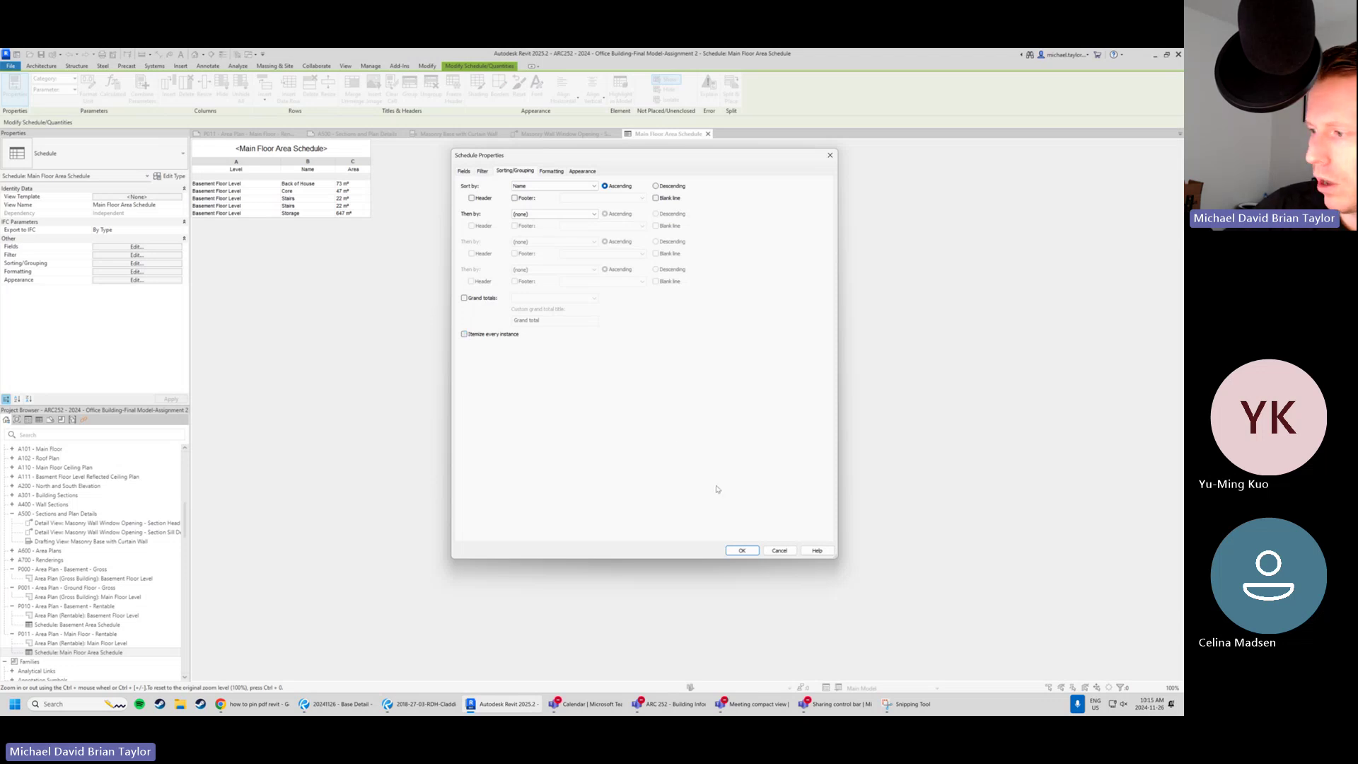
pyautogui.click(742, 550)
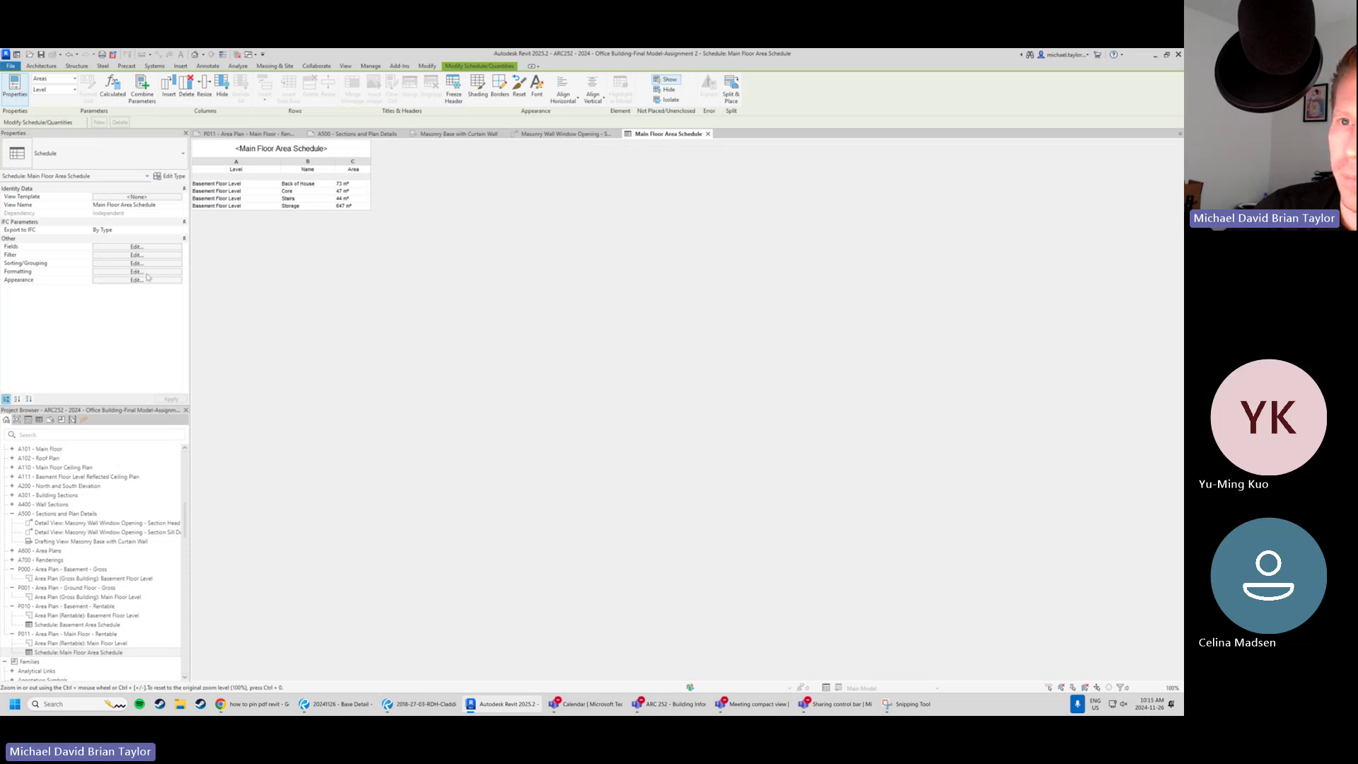
# Set the Main Floor Area Schedule's first sorting field to (none) and apply it.
pyautogui.click(139, 247)
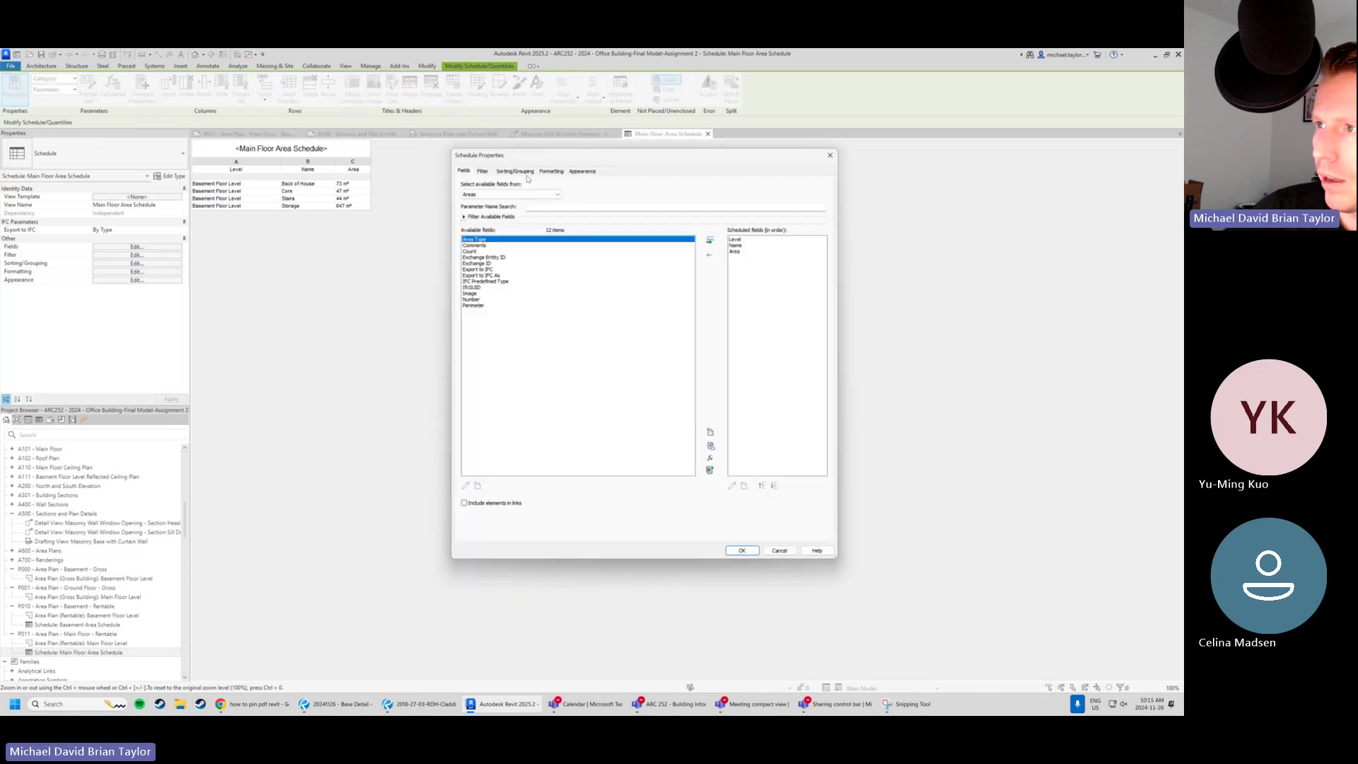
pyautogui.click(515, 172)
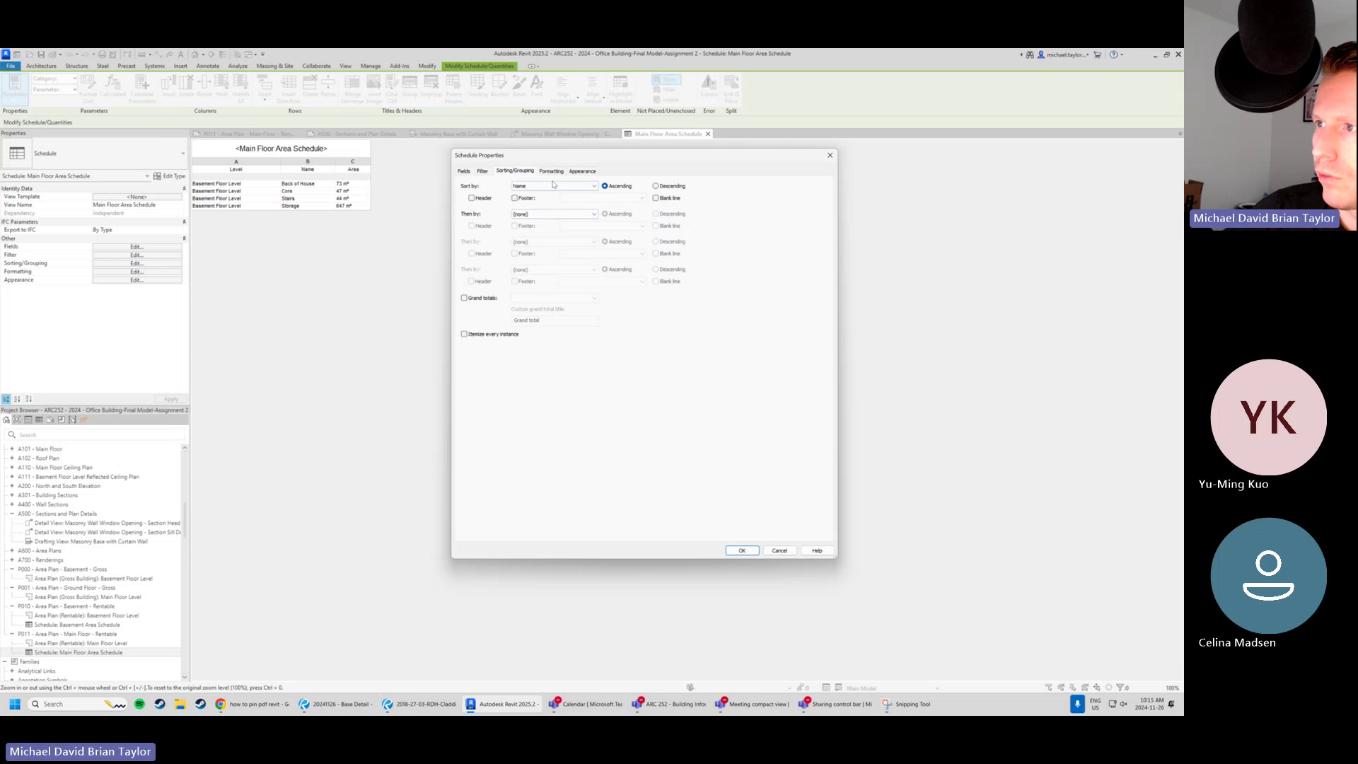
pyautogui.click(554, 186)
pyautogui.click(554, 186)
pyautogui.click(554, 186)
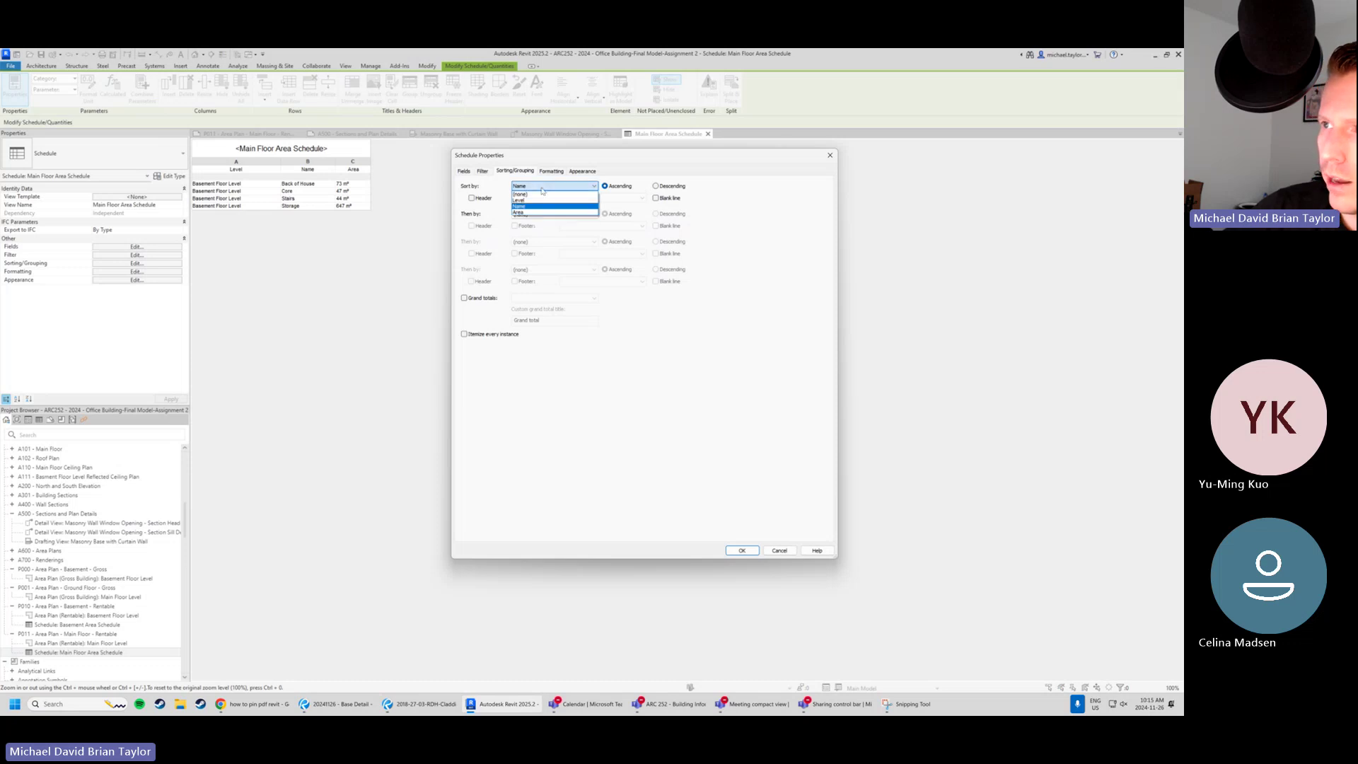
pyautogui.click(538, 193)
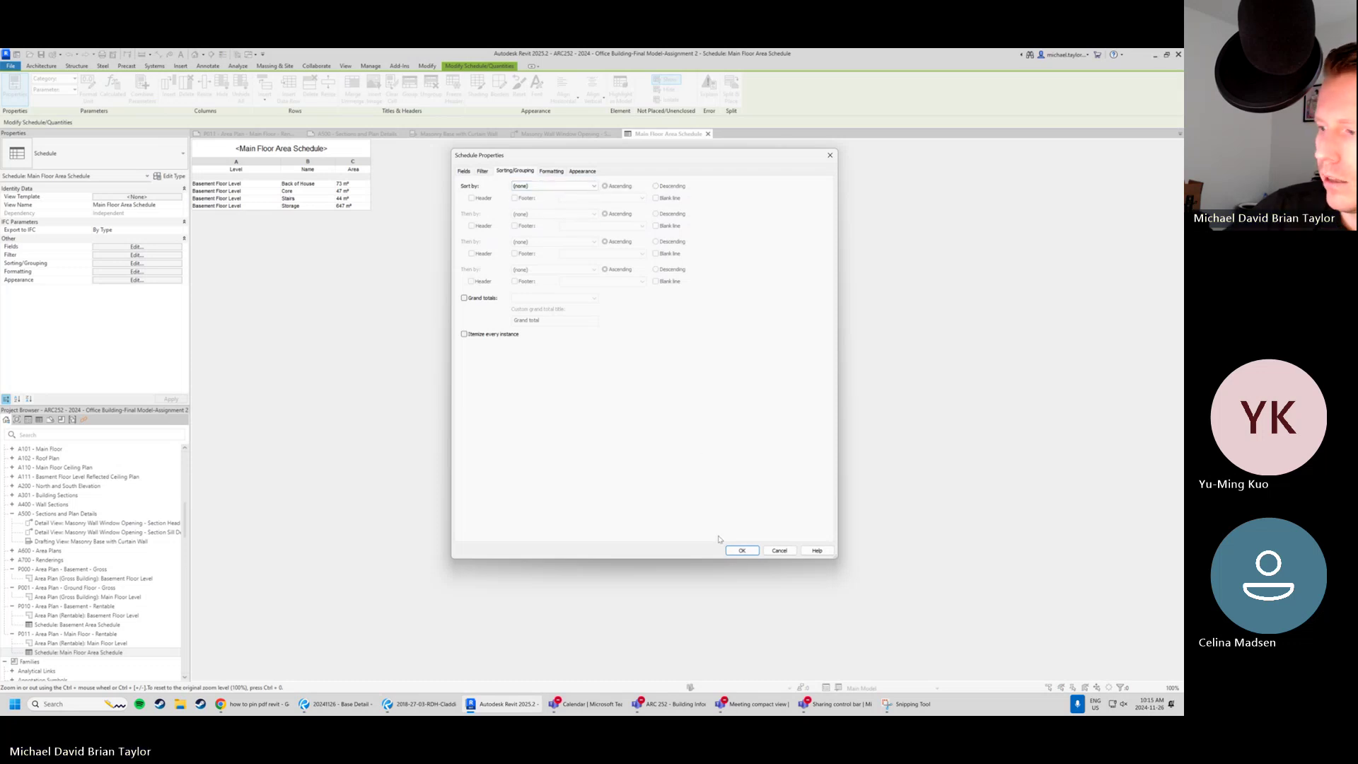
pyautogui.click(748, 550)
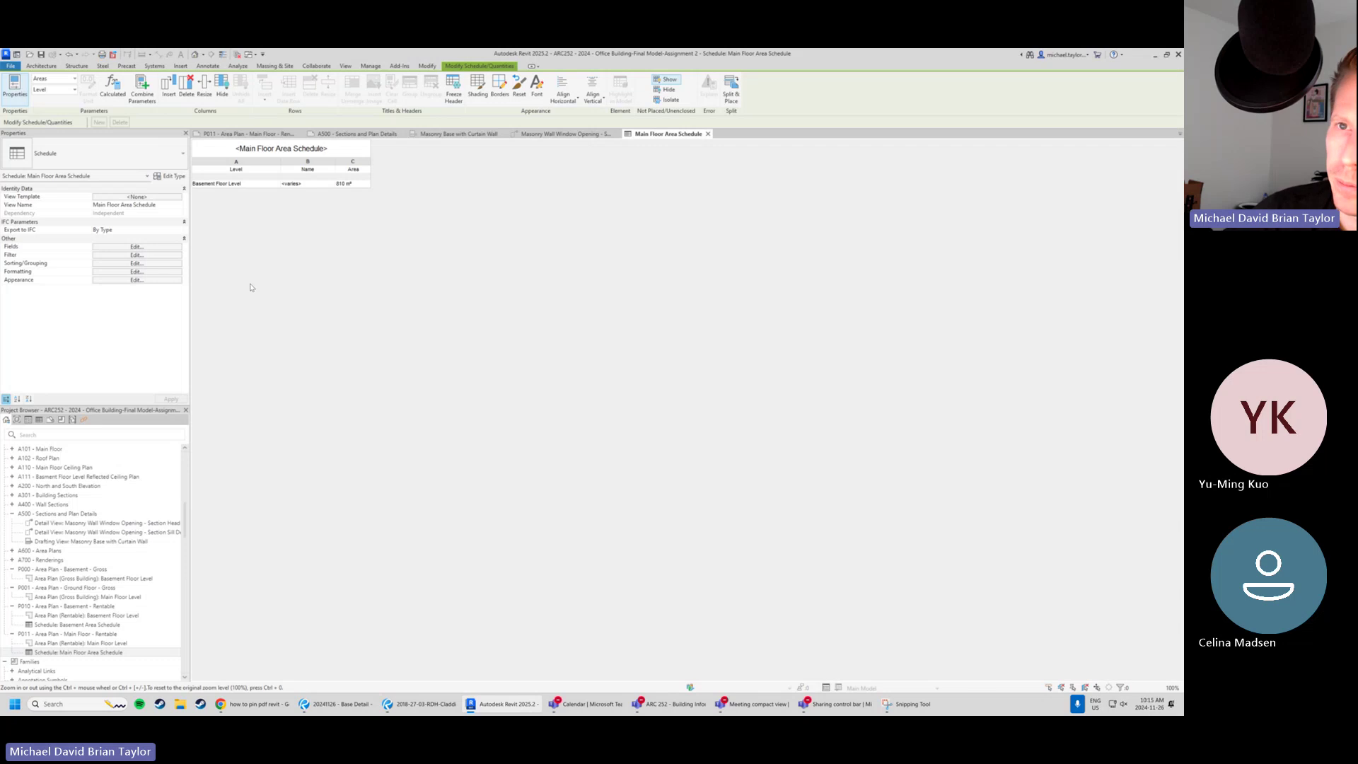
# Sort the Main Floor Area Schedule by Name and check the Area field's calculation setting before applying.
pyautogui.click(153, 247)
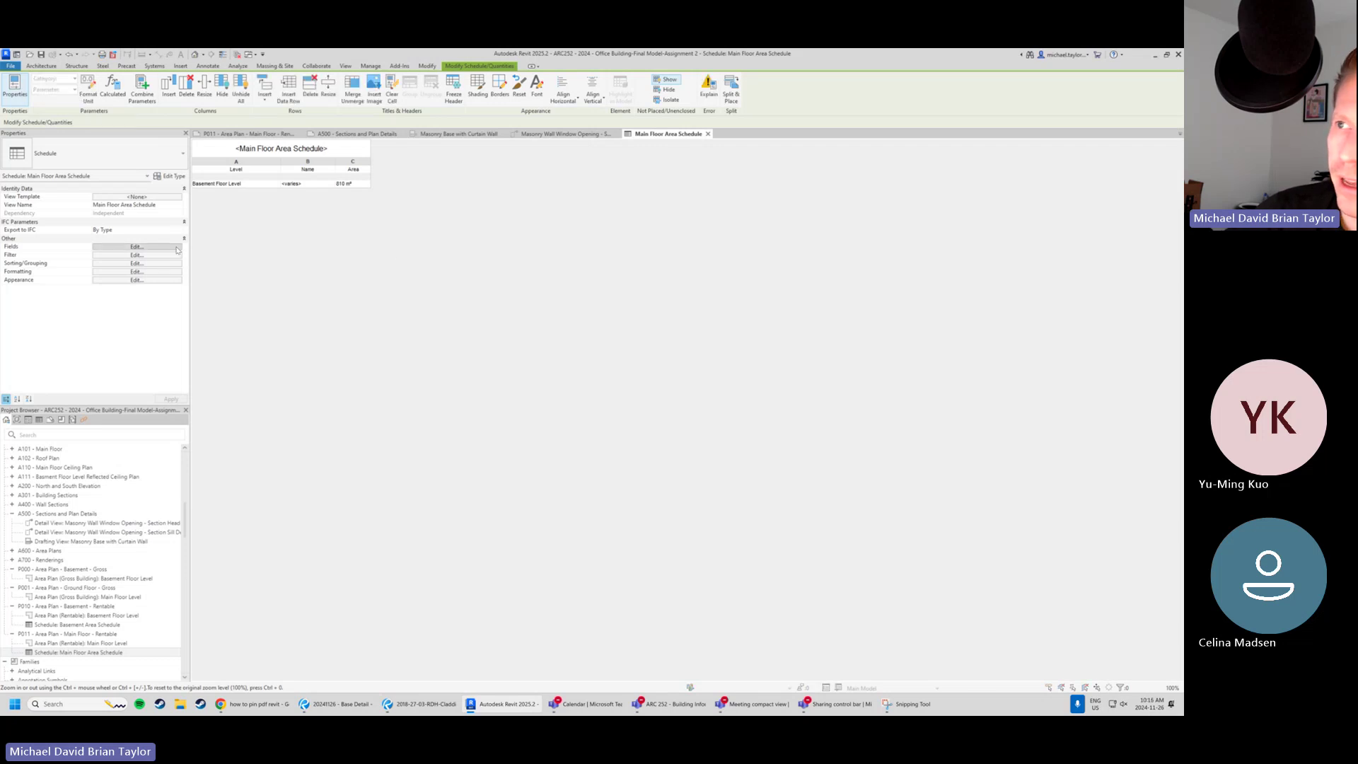
pyautogui.click(515, 171)
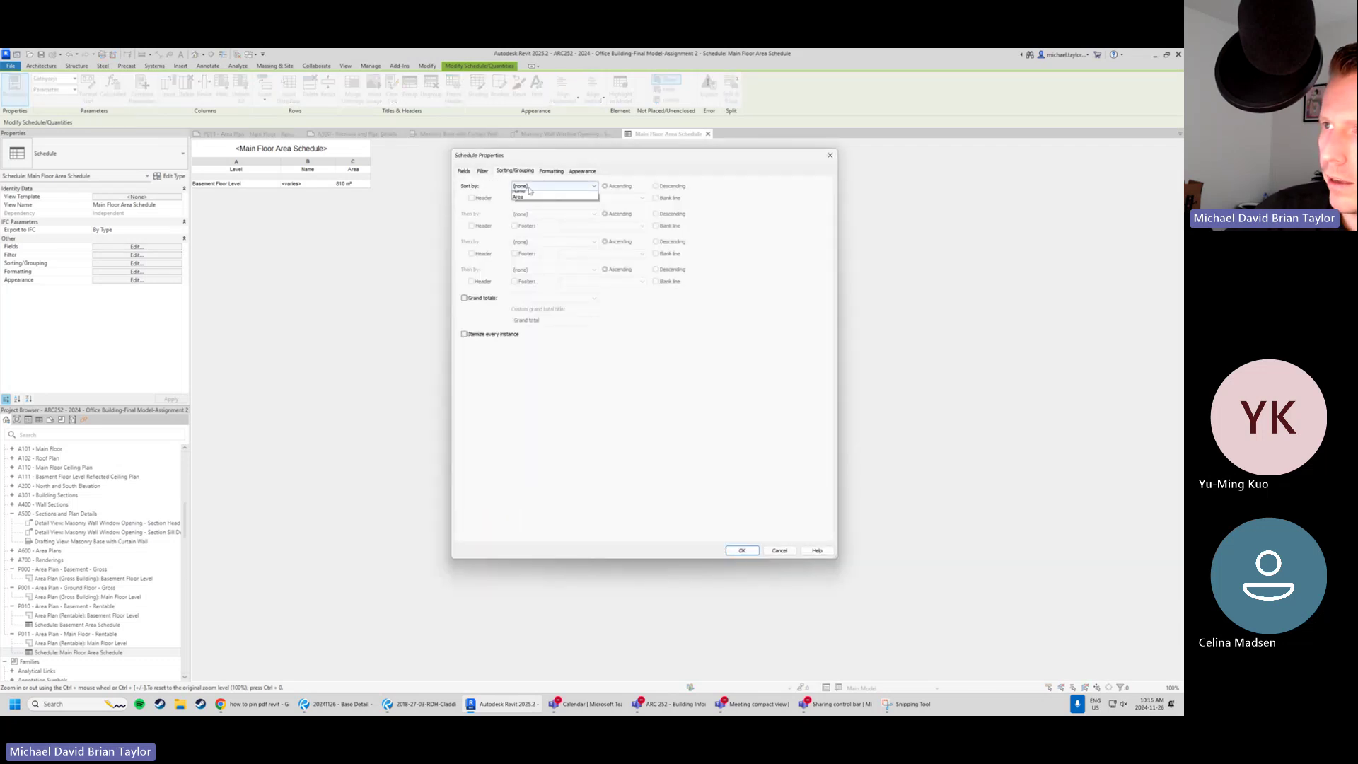
pyautogui.click(541, 186)
pyautogui.click(539, 206)
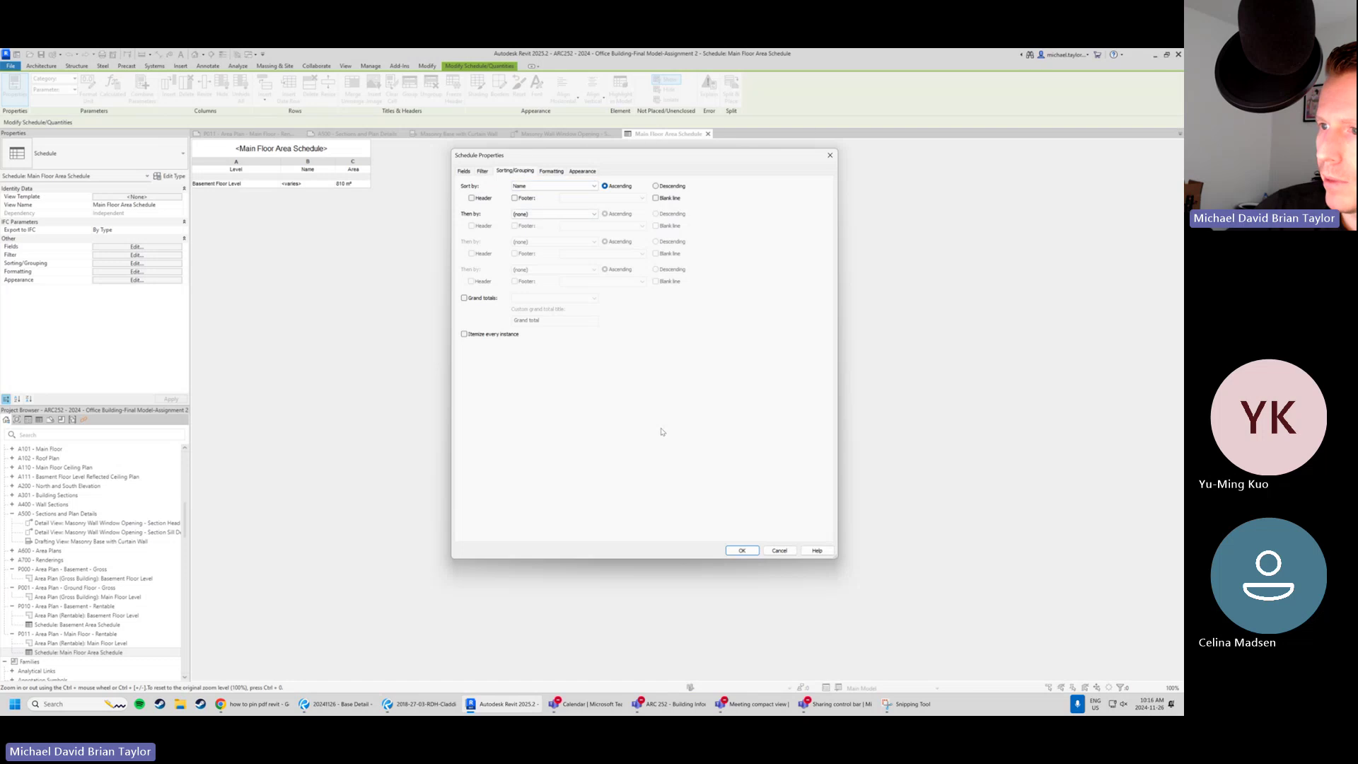
pyautogui.click(551, 172)
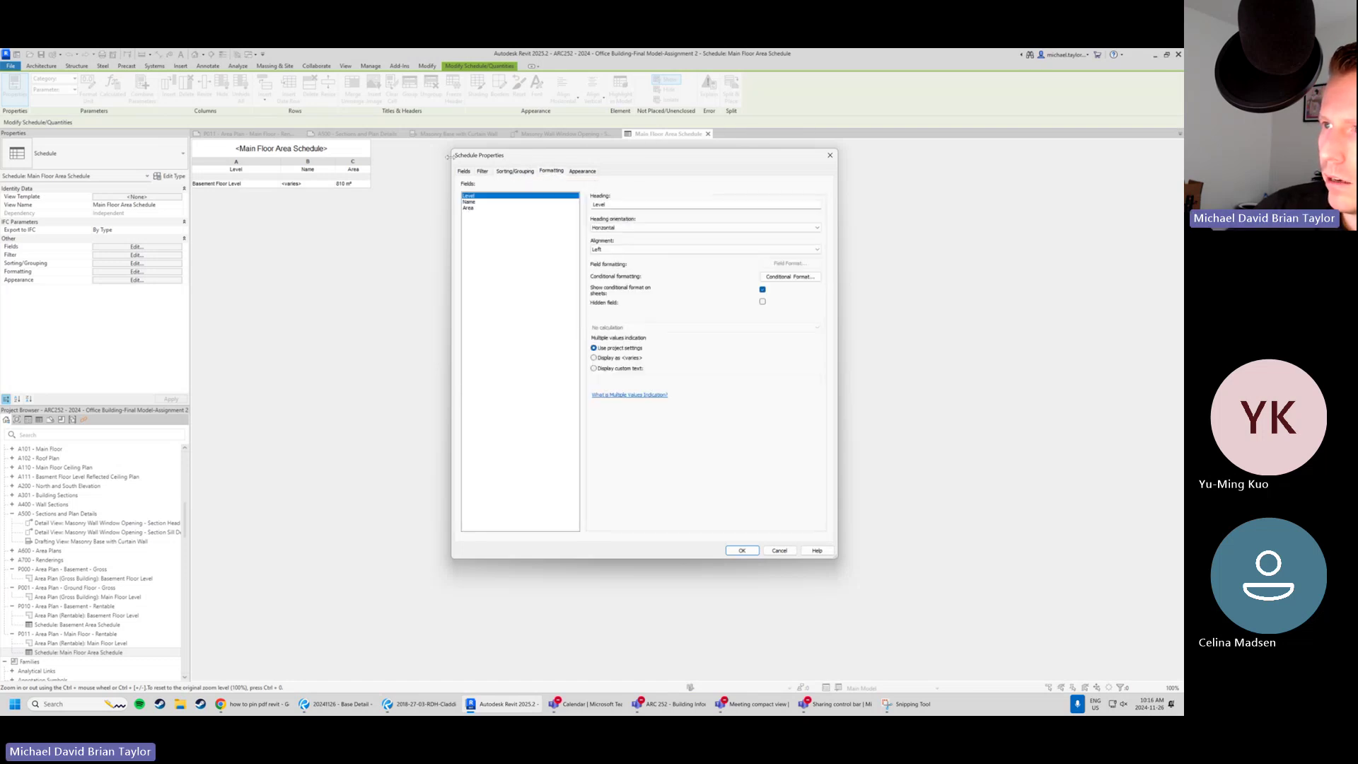
pyautogui.click(469, 208)
pyautogui.click(651, 328)
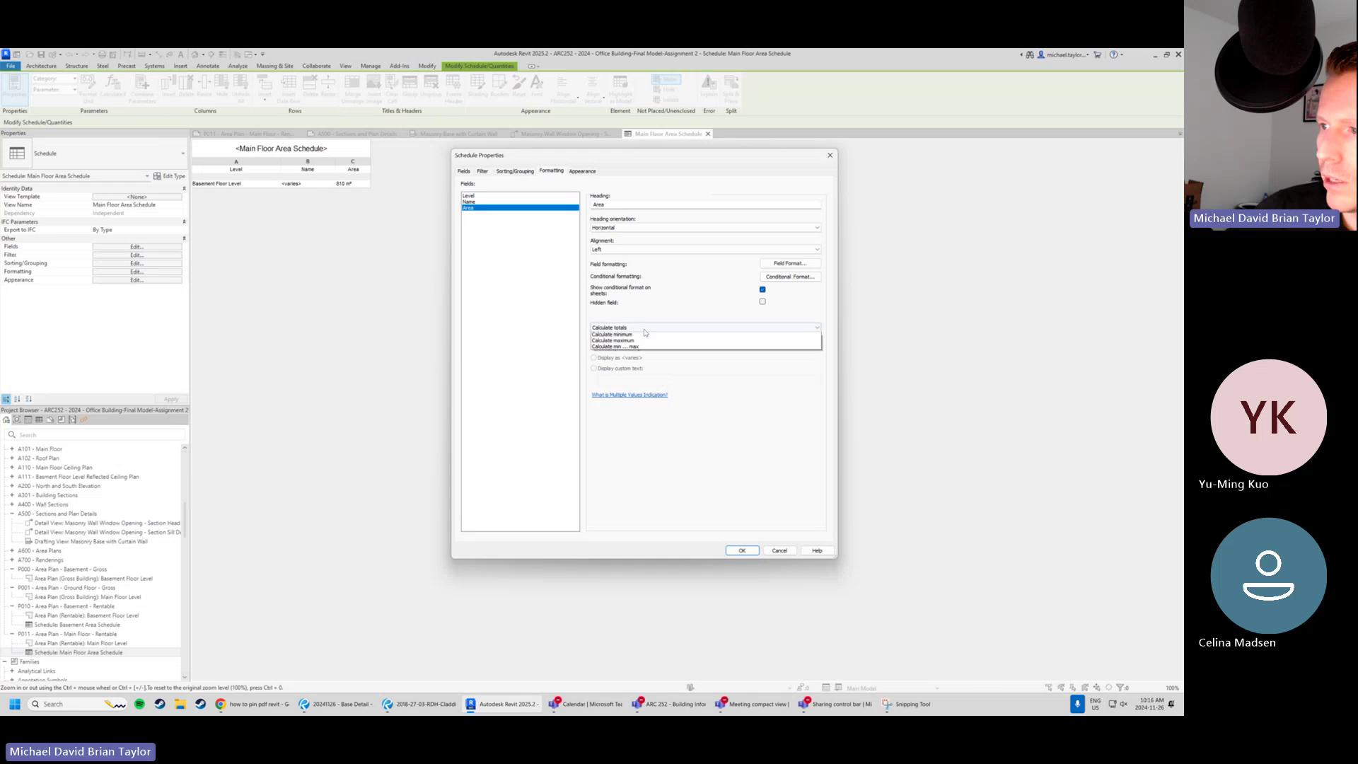
pyautogui.click(677, 300)
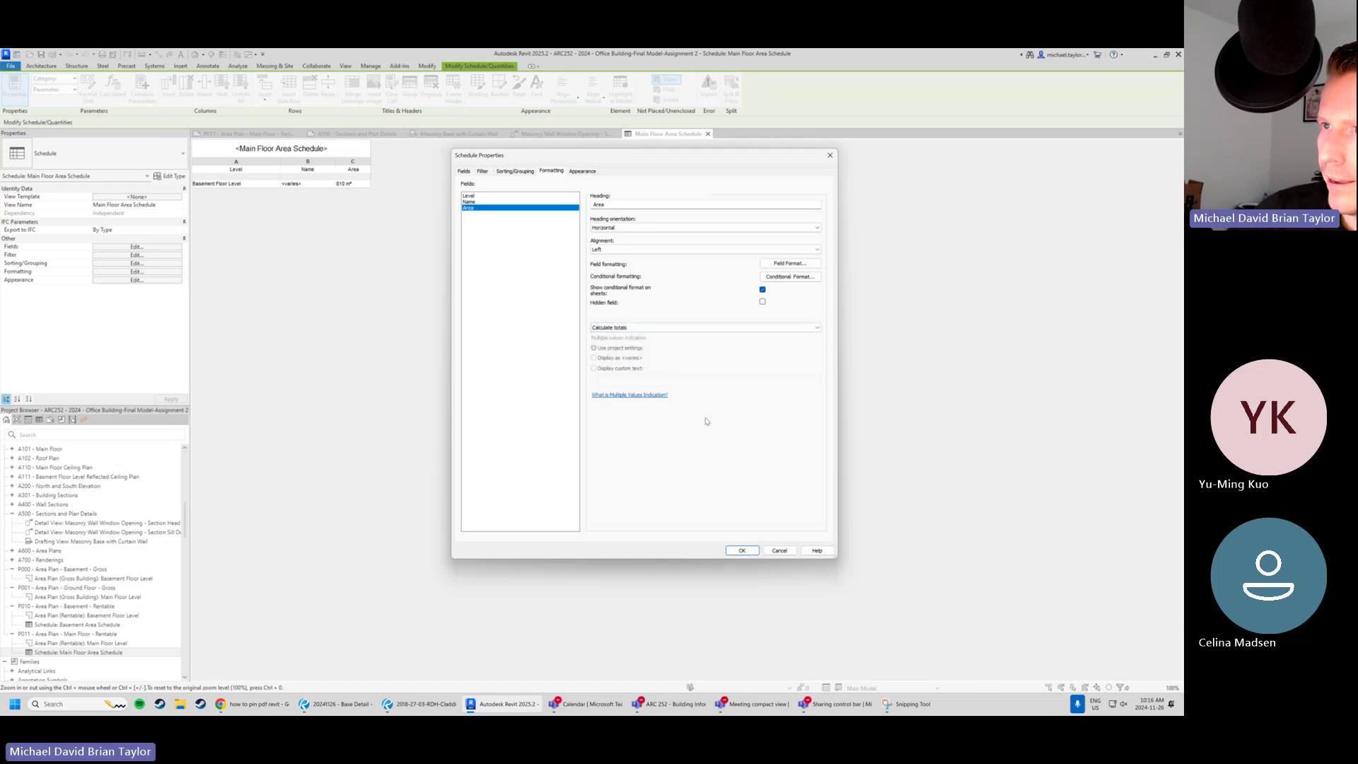
pyautogui.click(742, 551)
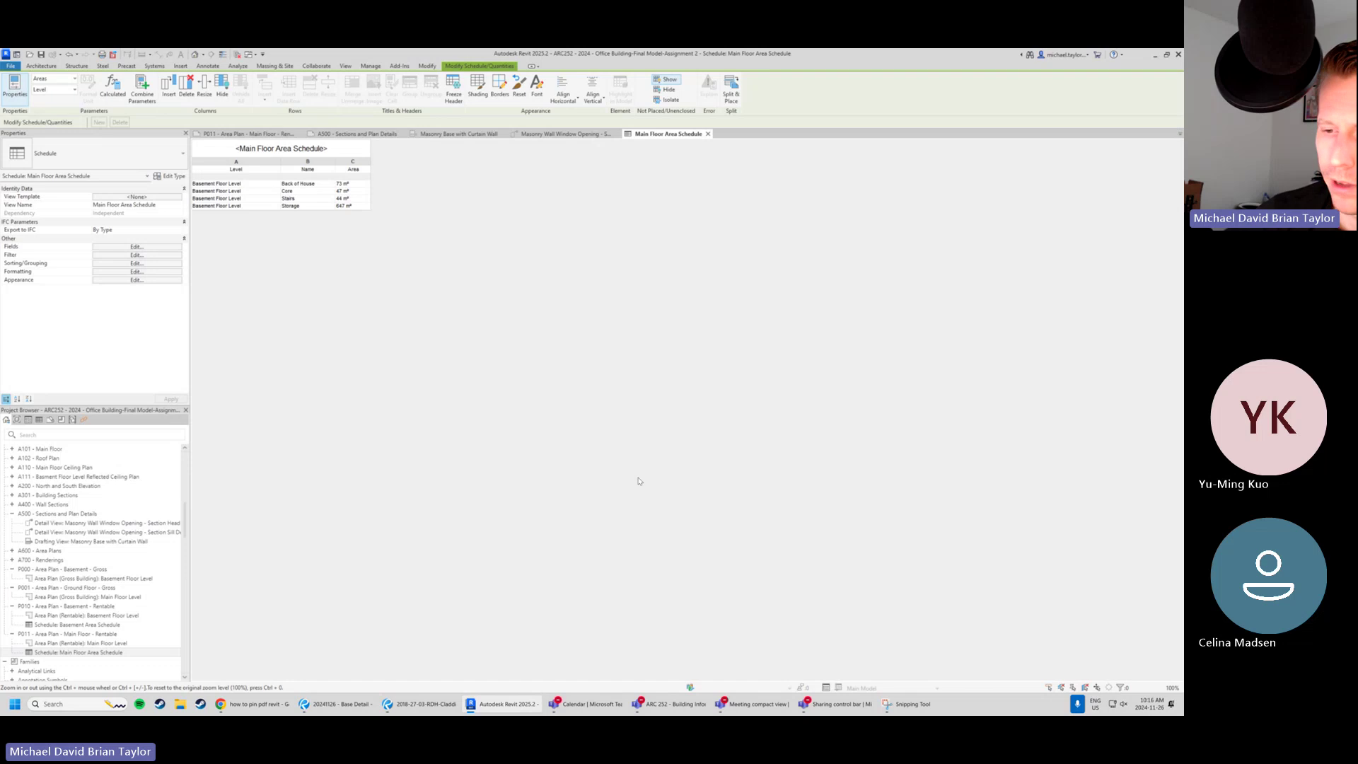
# Review the Area field's calculation options and the schedule's sorting and grouping settings.
pyautogui.click(142, 272)
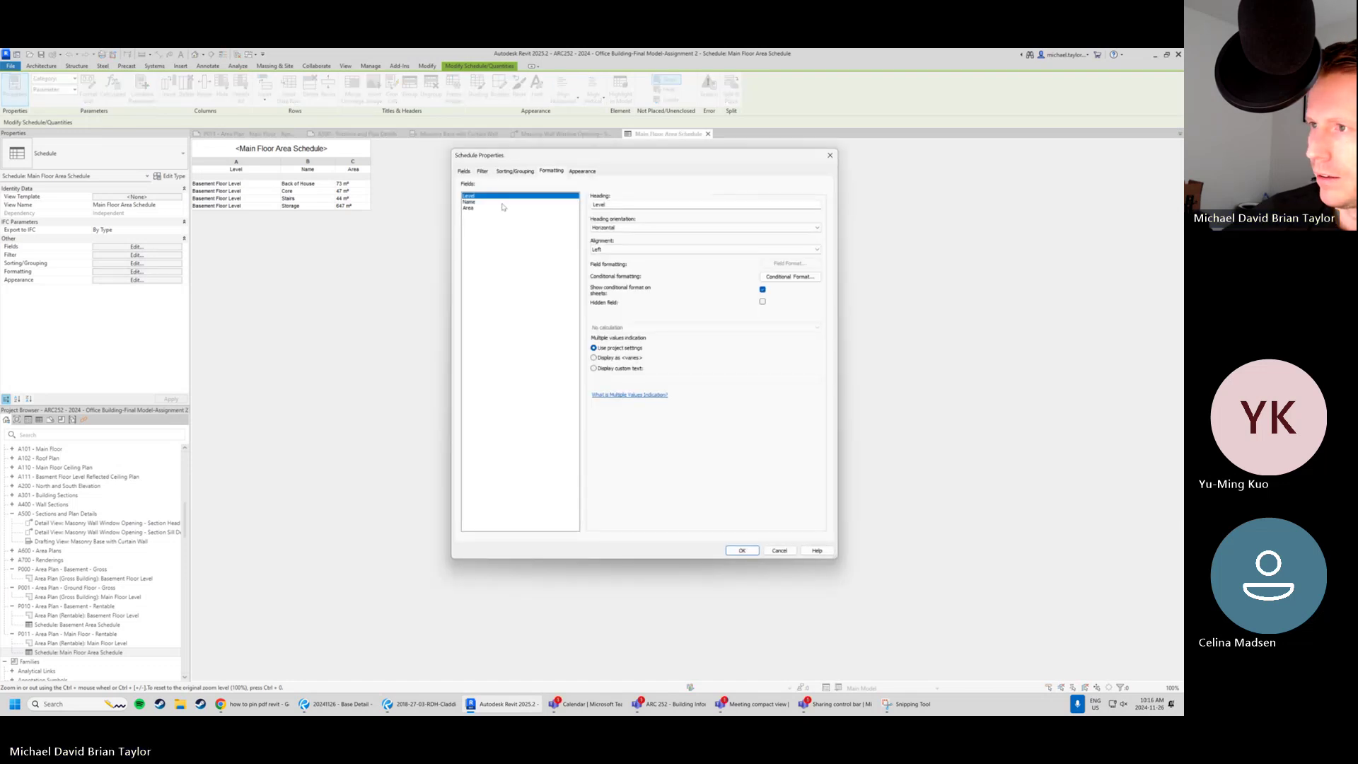
pyautogui.click(468, 208)
pyautogui.click(655, 327)
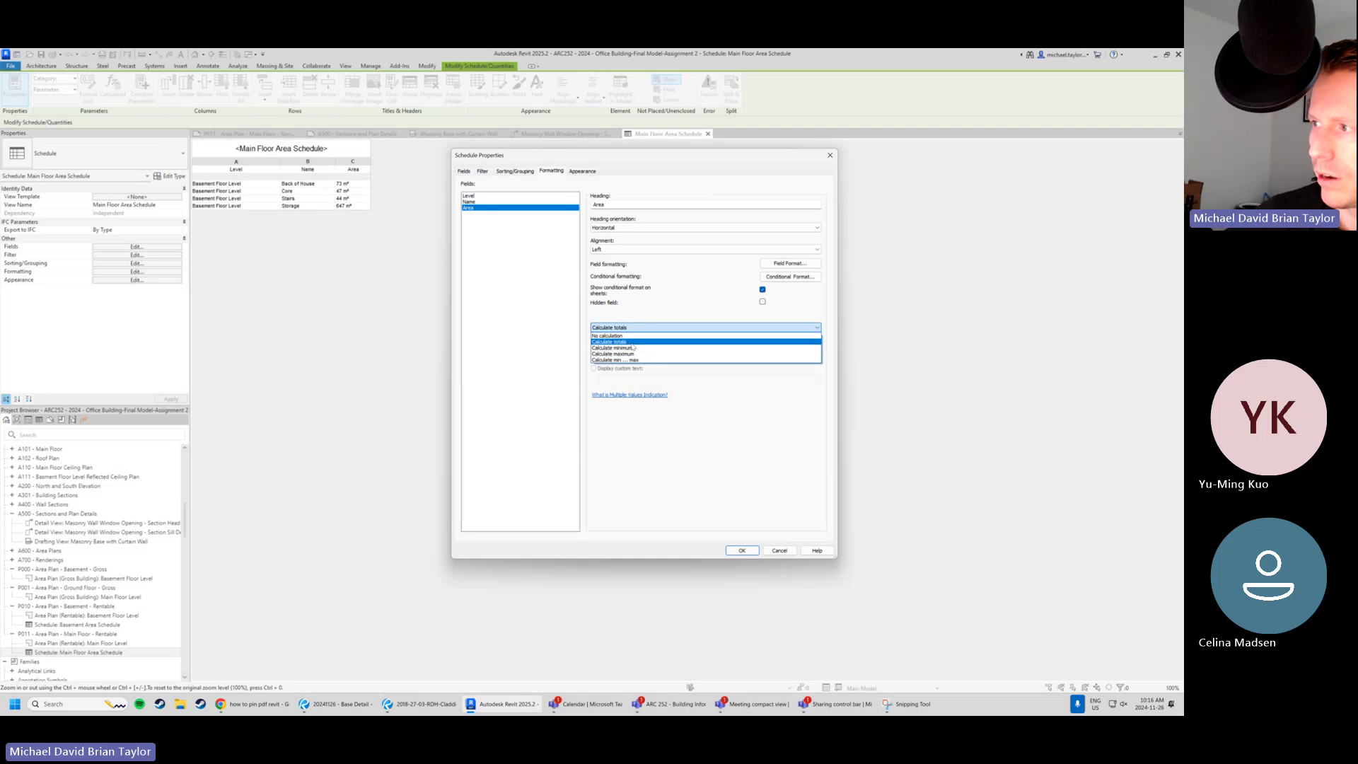
pyautogui.click(808, 508)
pyautogui.click(508, 172)
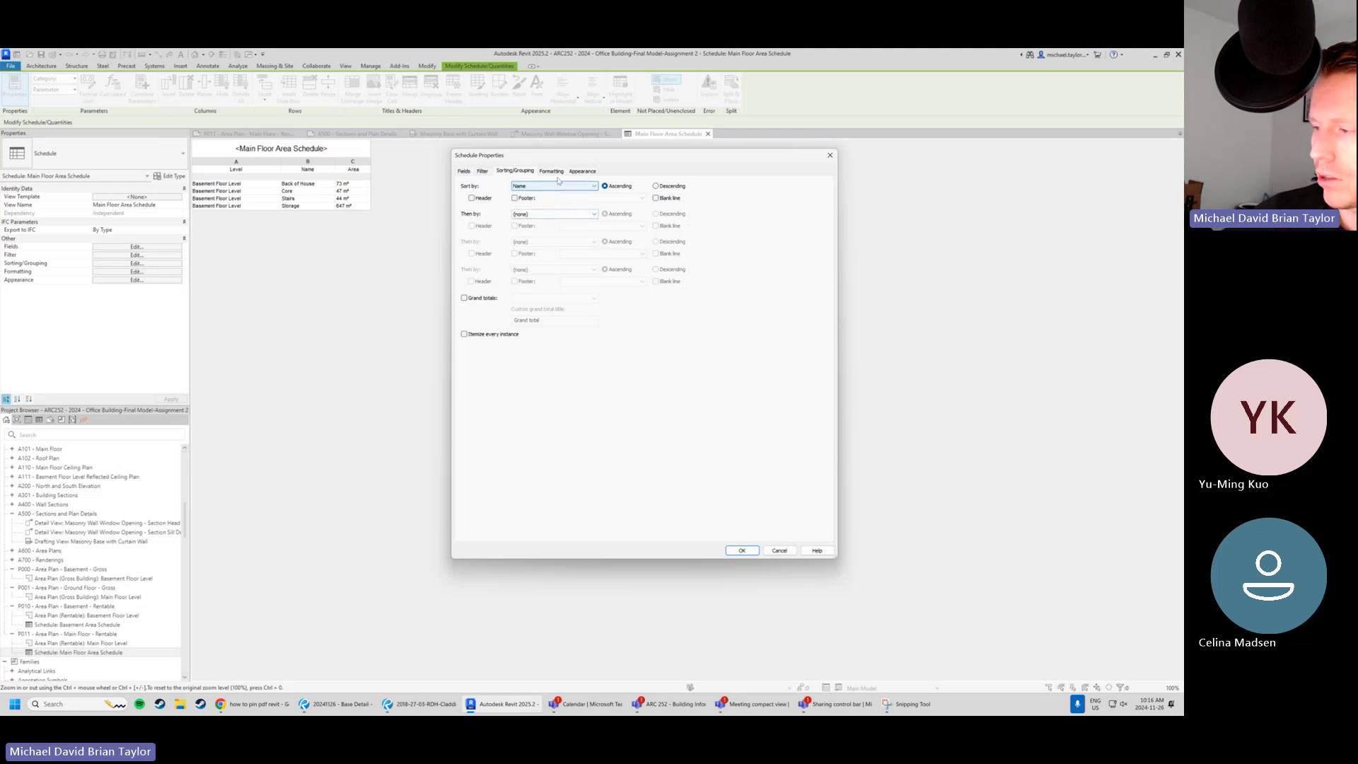
pyautogui.click(740, 551)
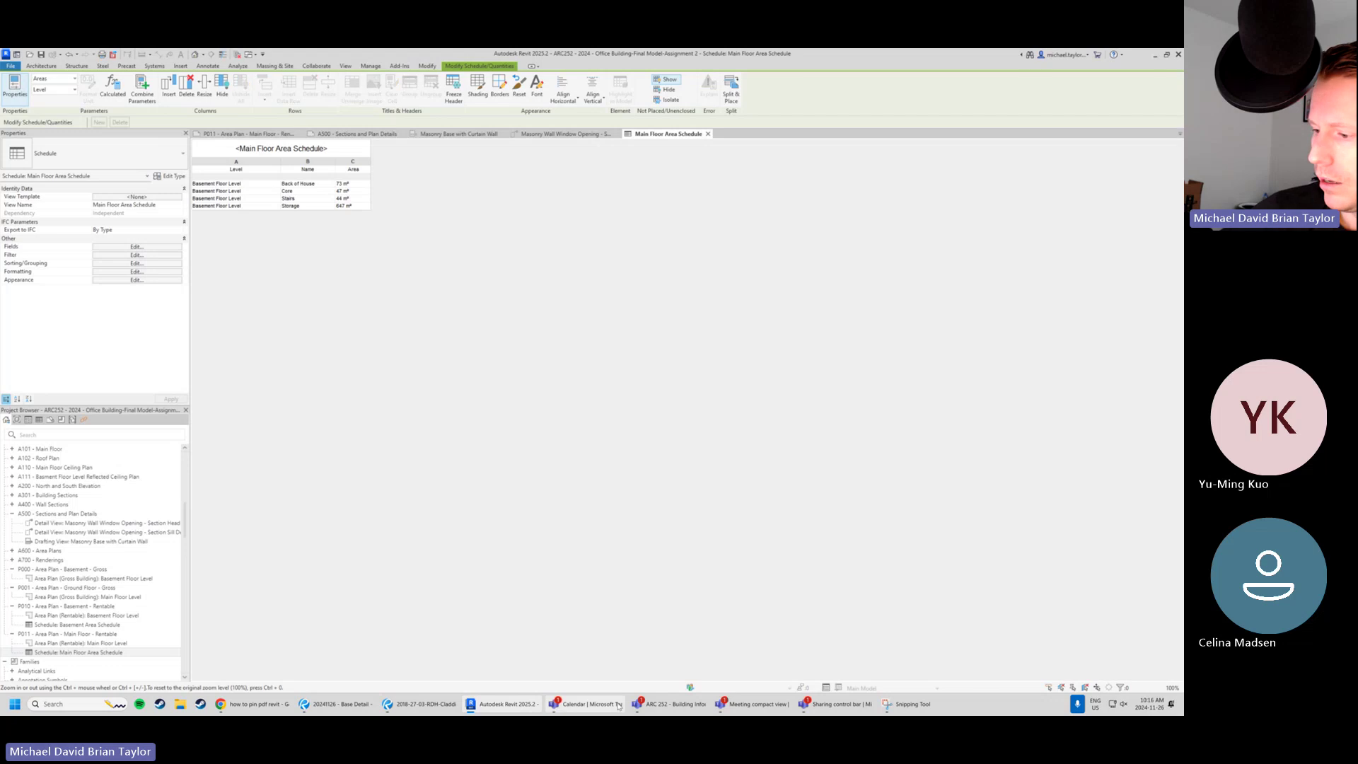
# Switch to Microsoft Teams to read the ARC 252 meeting chat, and return to the schedule in Revit.
pyautogui.click(586, 704)
pyautogui.click(413, 367)
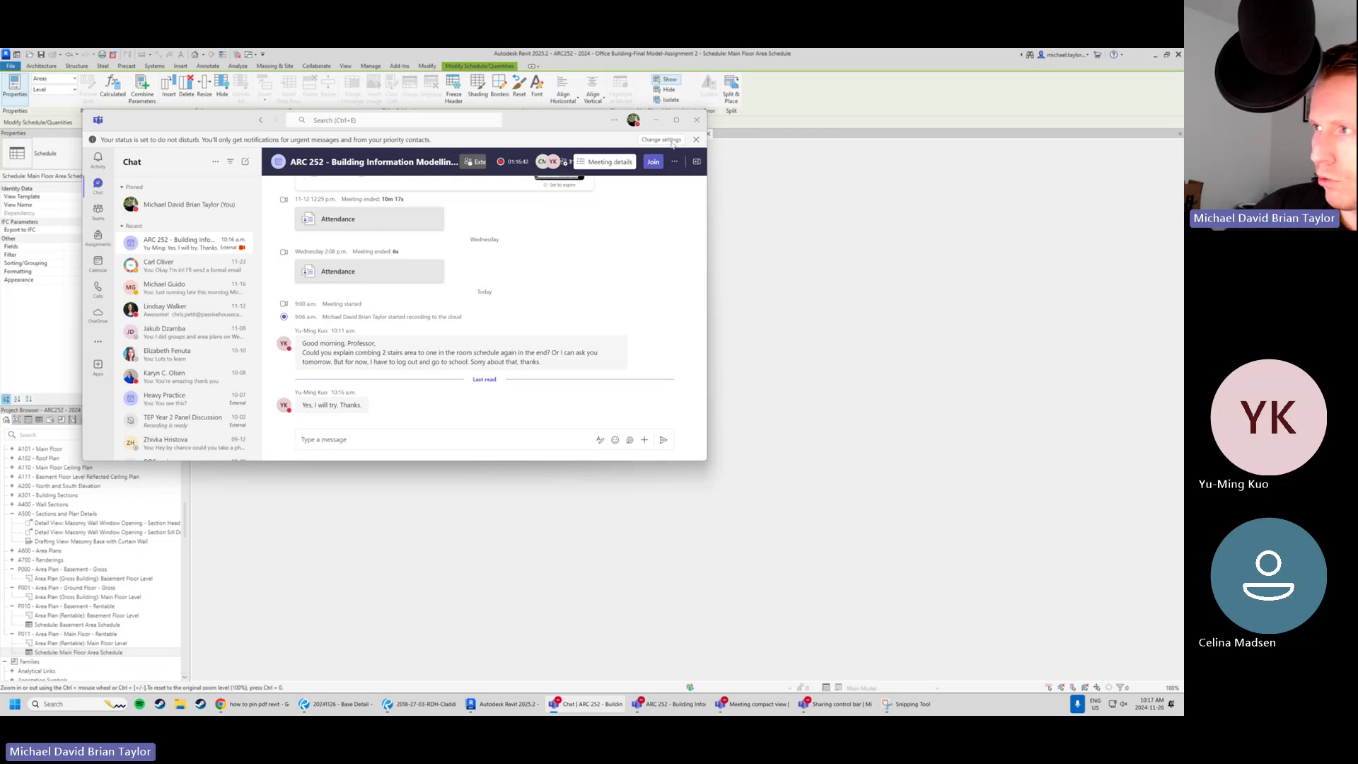
pyautogui.click(564, 570)
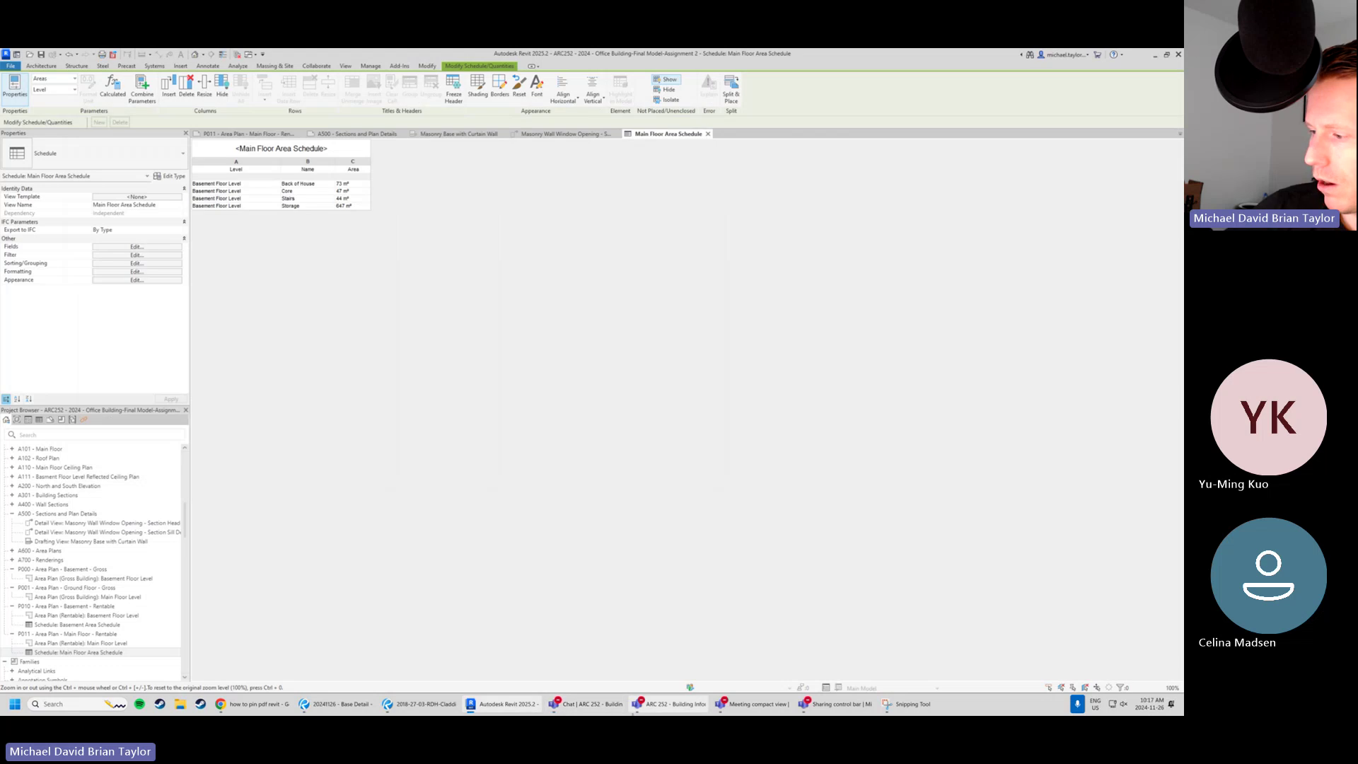